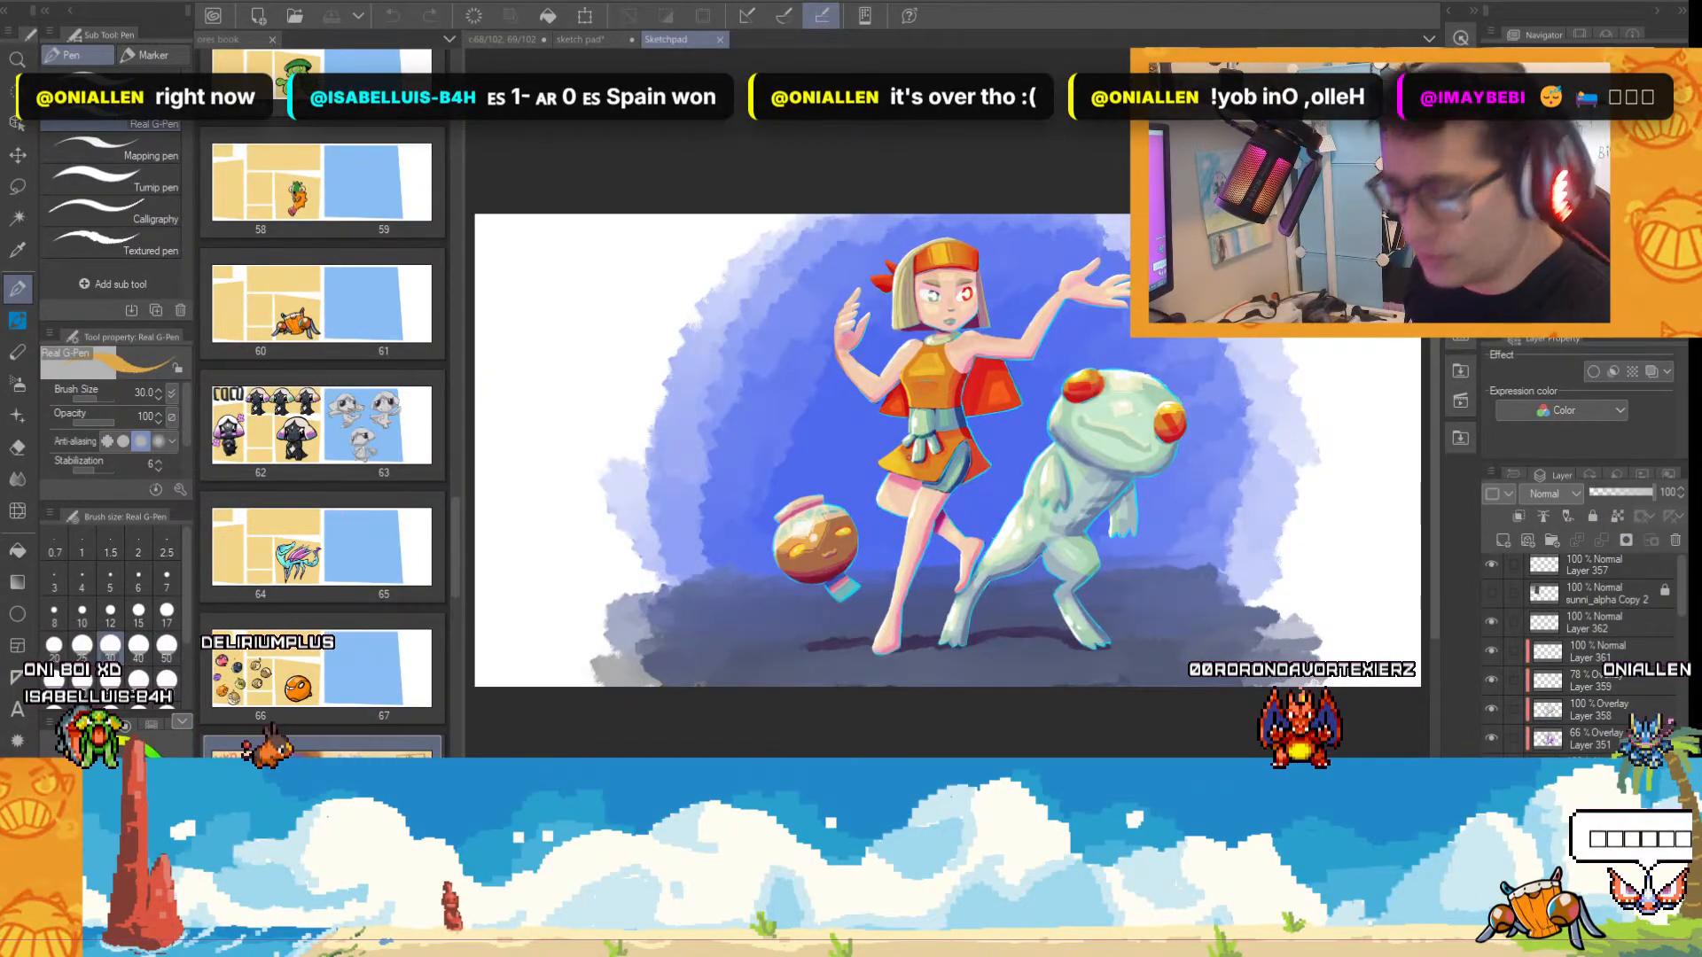
Inspect and close the Sketchpad illustration, then look over the ores book spread and the grey creature sketch in the sketch pad.
{"action": "scroll", "coordinate": [776, 564], "scroll_direction": "up", "scroll_amount": 5}
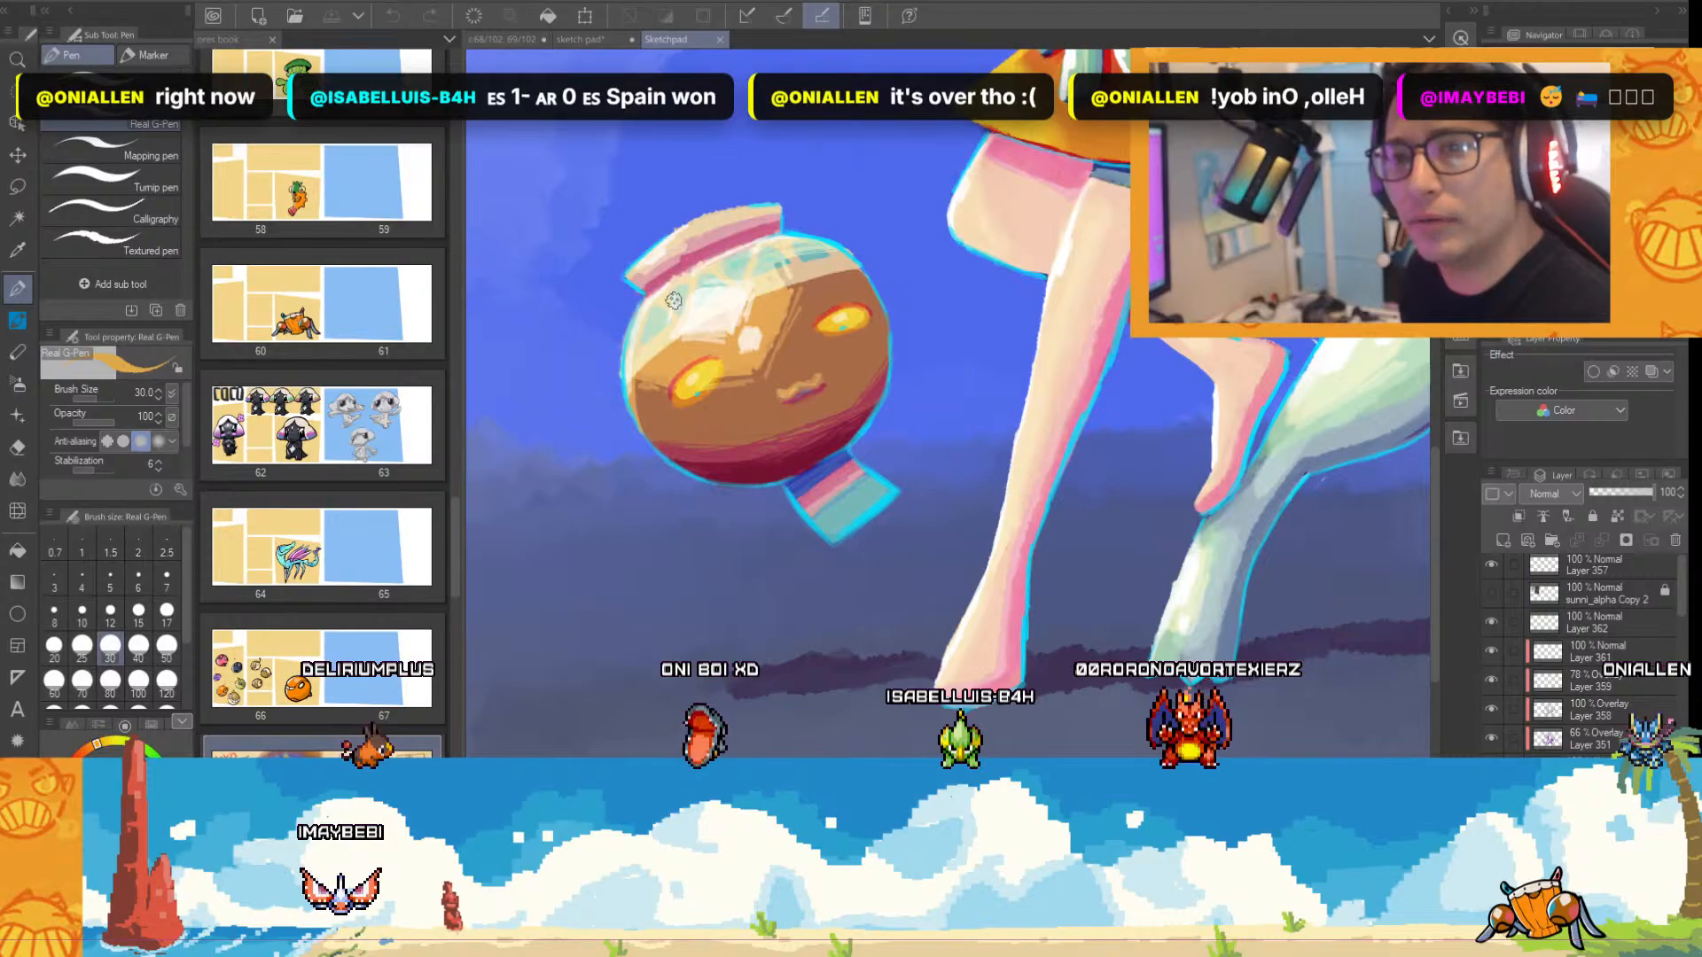
{"action": "left_click", "coordinate": [720, 41]}
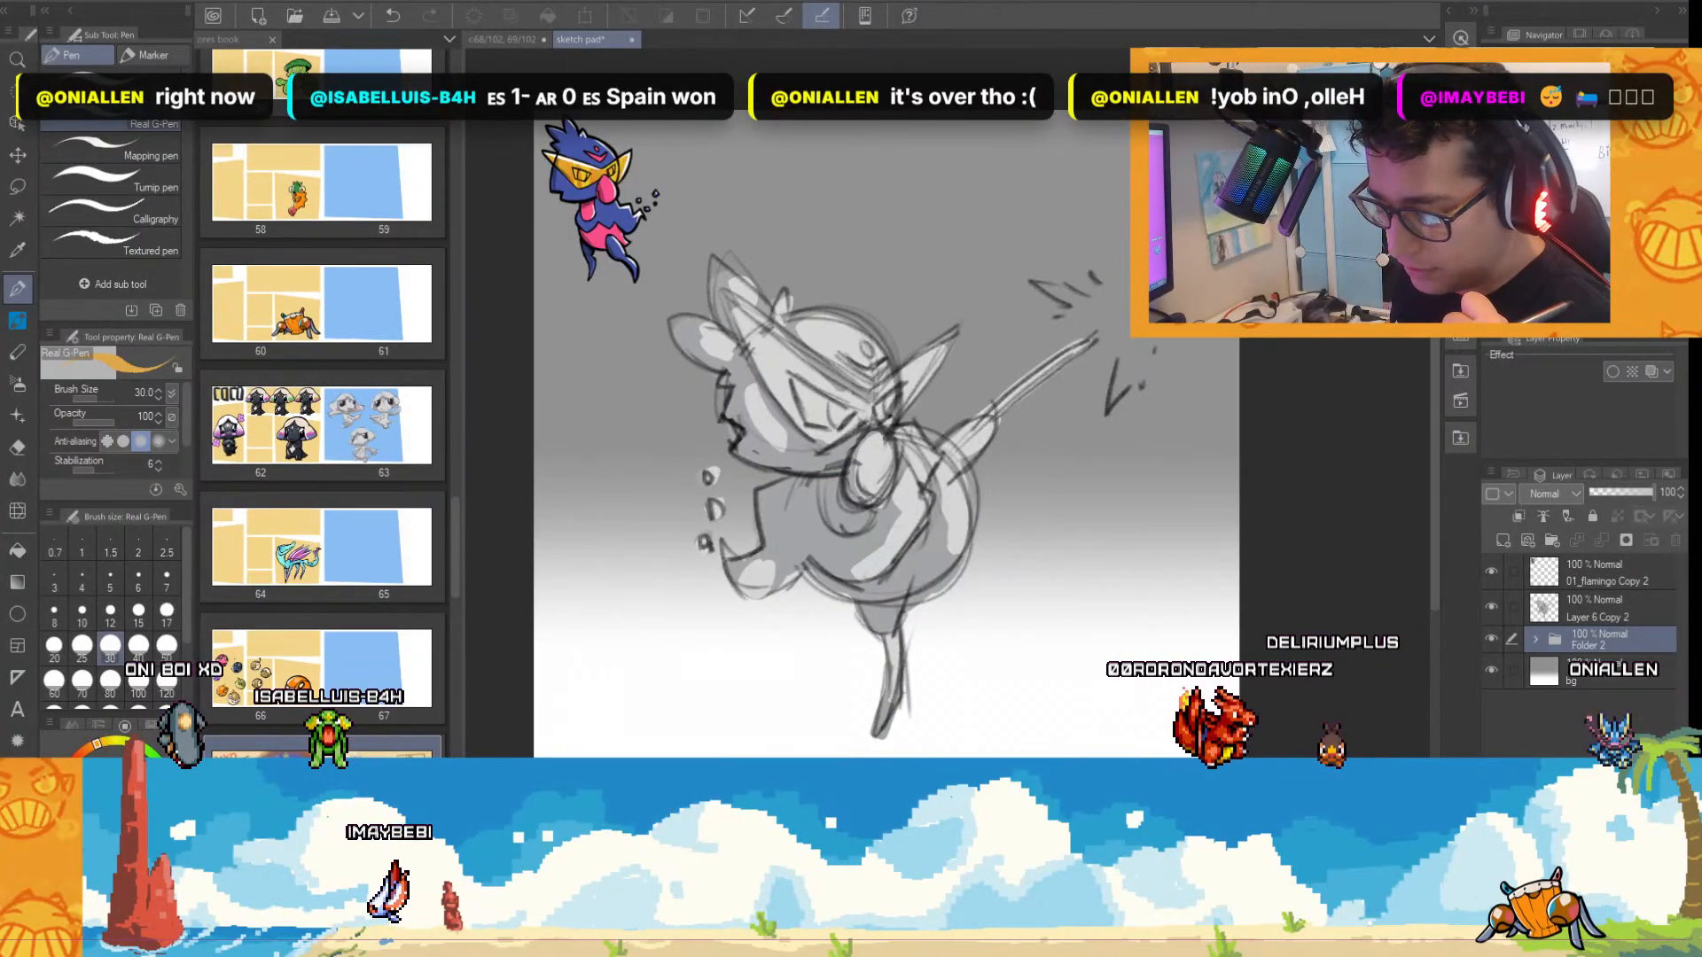
{"action": "key", "text": "ctrl+Tab"}
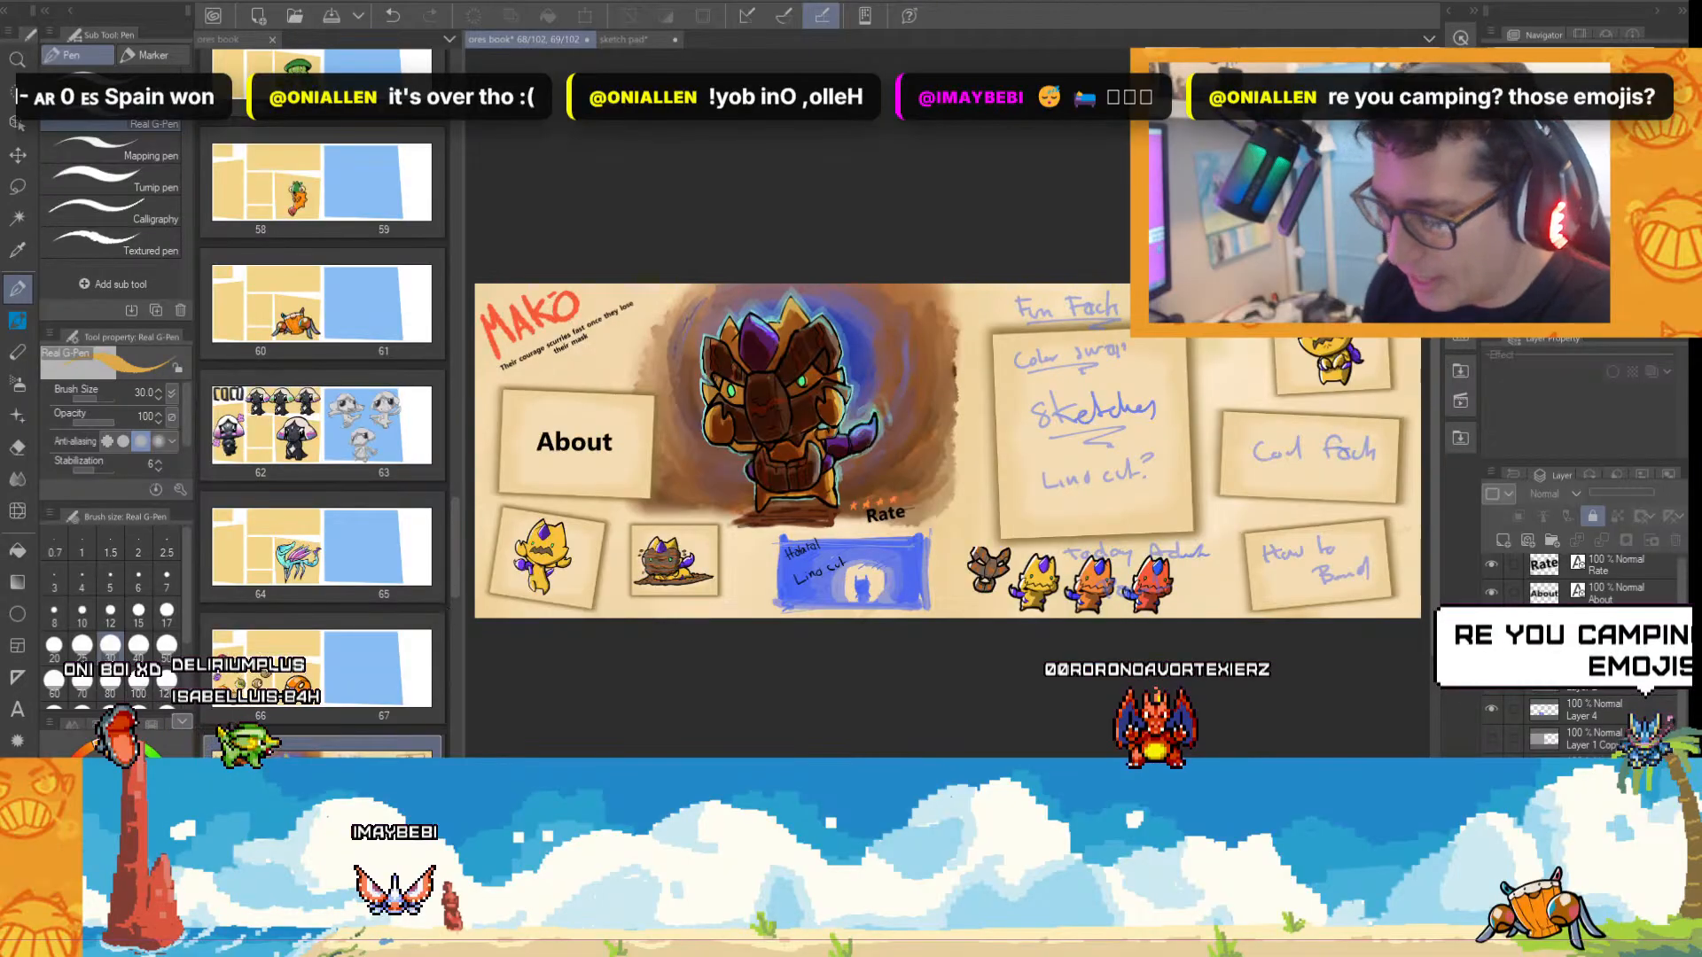
{"action": "left_click", "coordinate": [643, 37]}
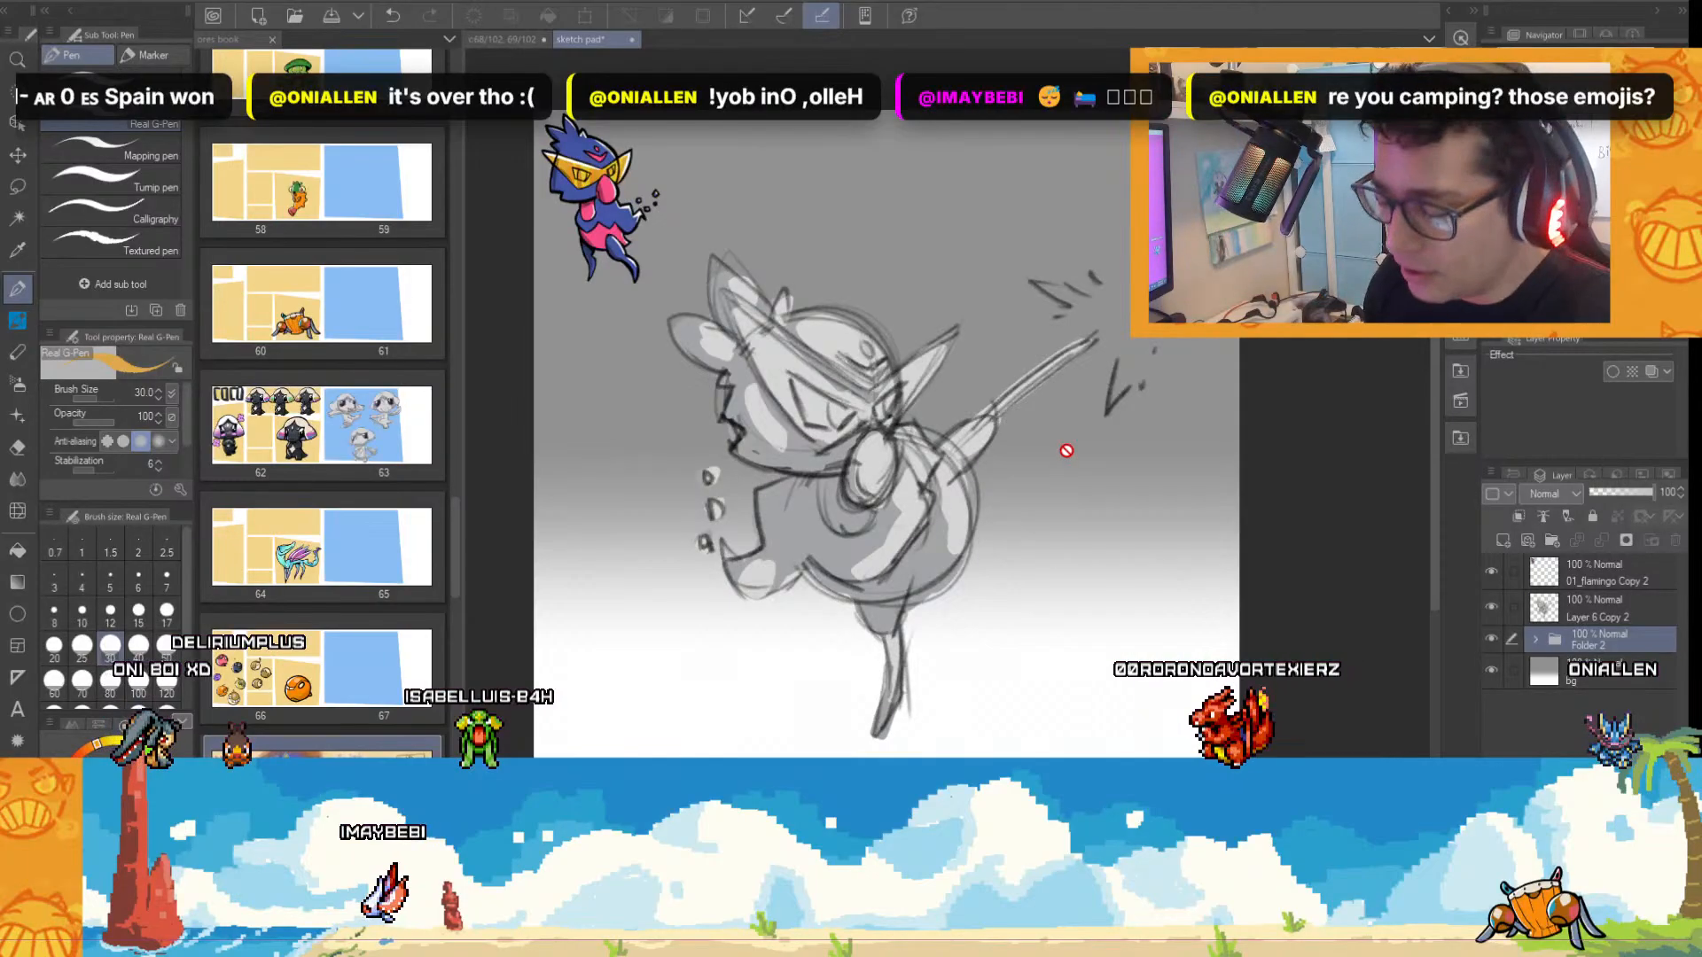
{"action": "scroll", "coordinate": [1066, 449], "scroll_direction": "up", "scroll_amount": 1}
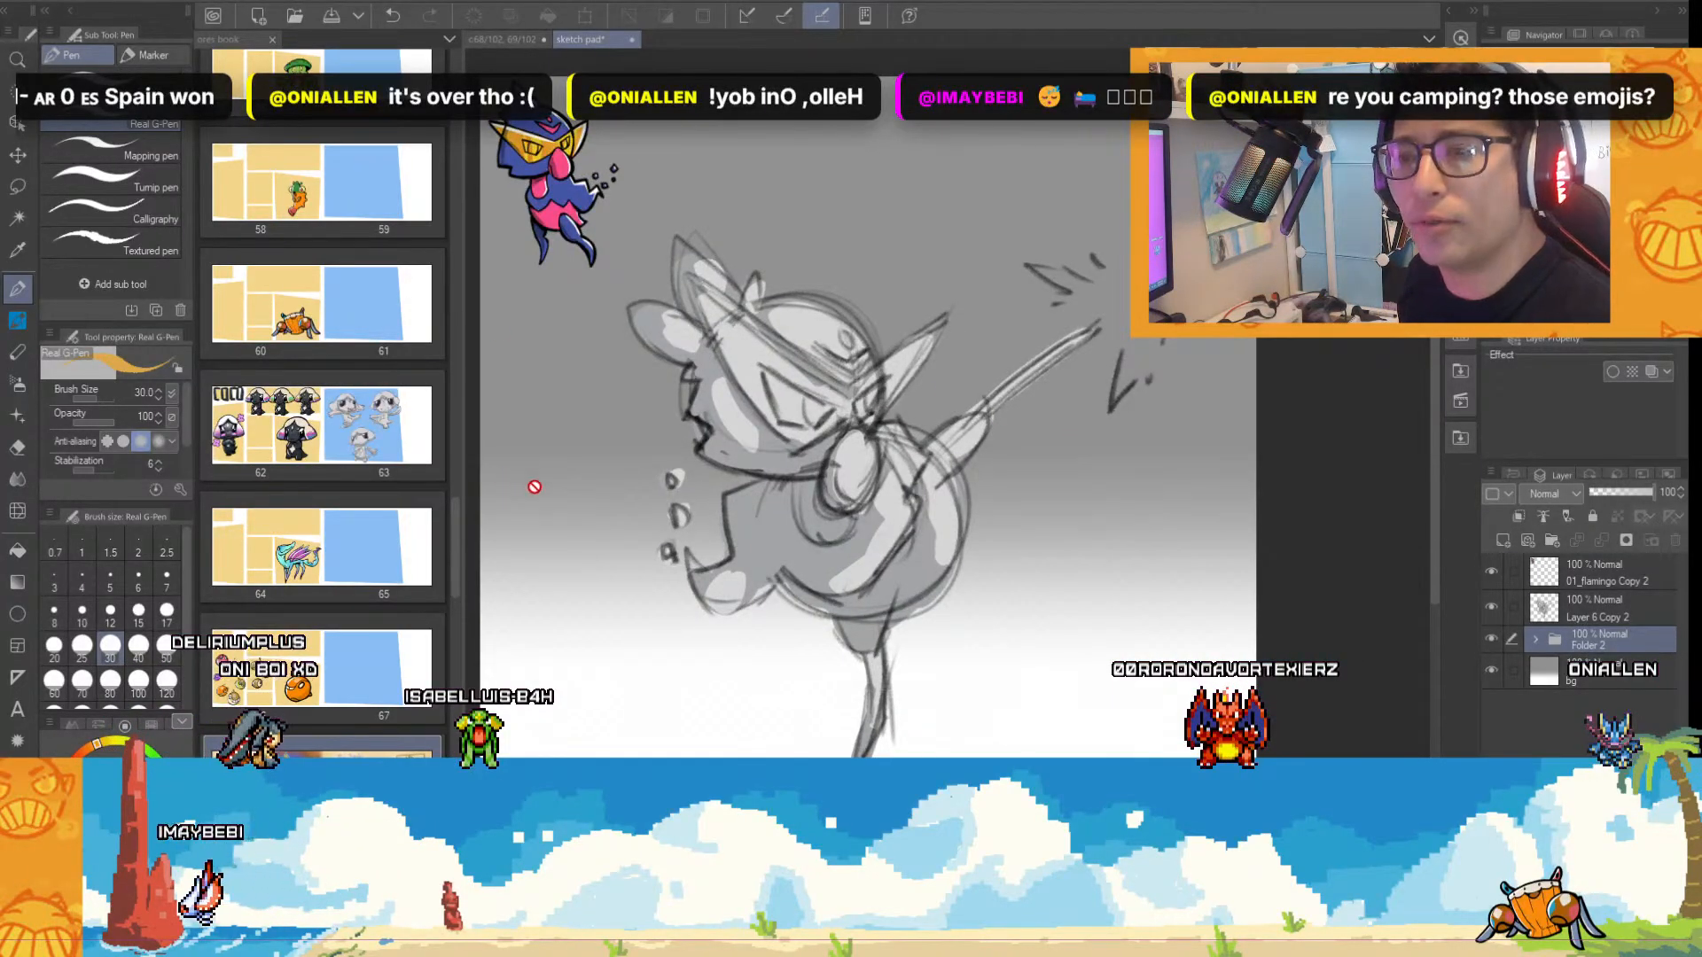
{"action": "scroll", "coordinate": [665, 486], "scroll_direction": "down", "scroll_amount": 1}
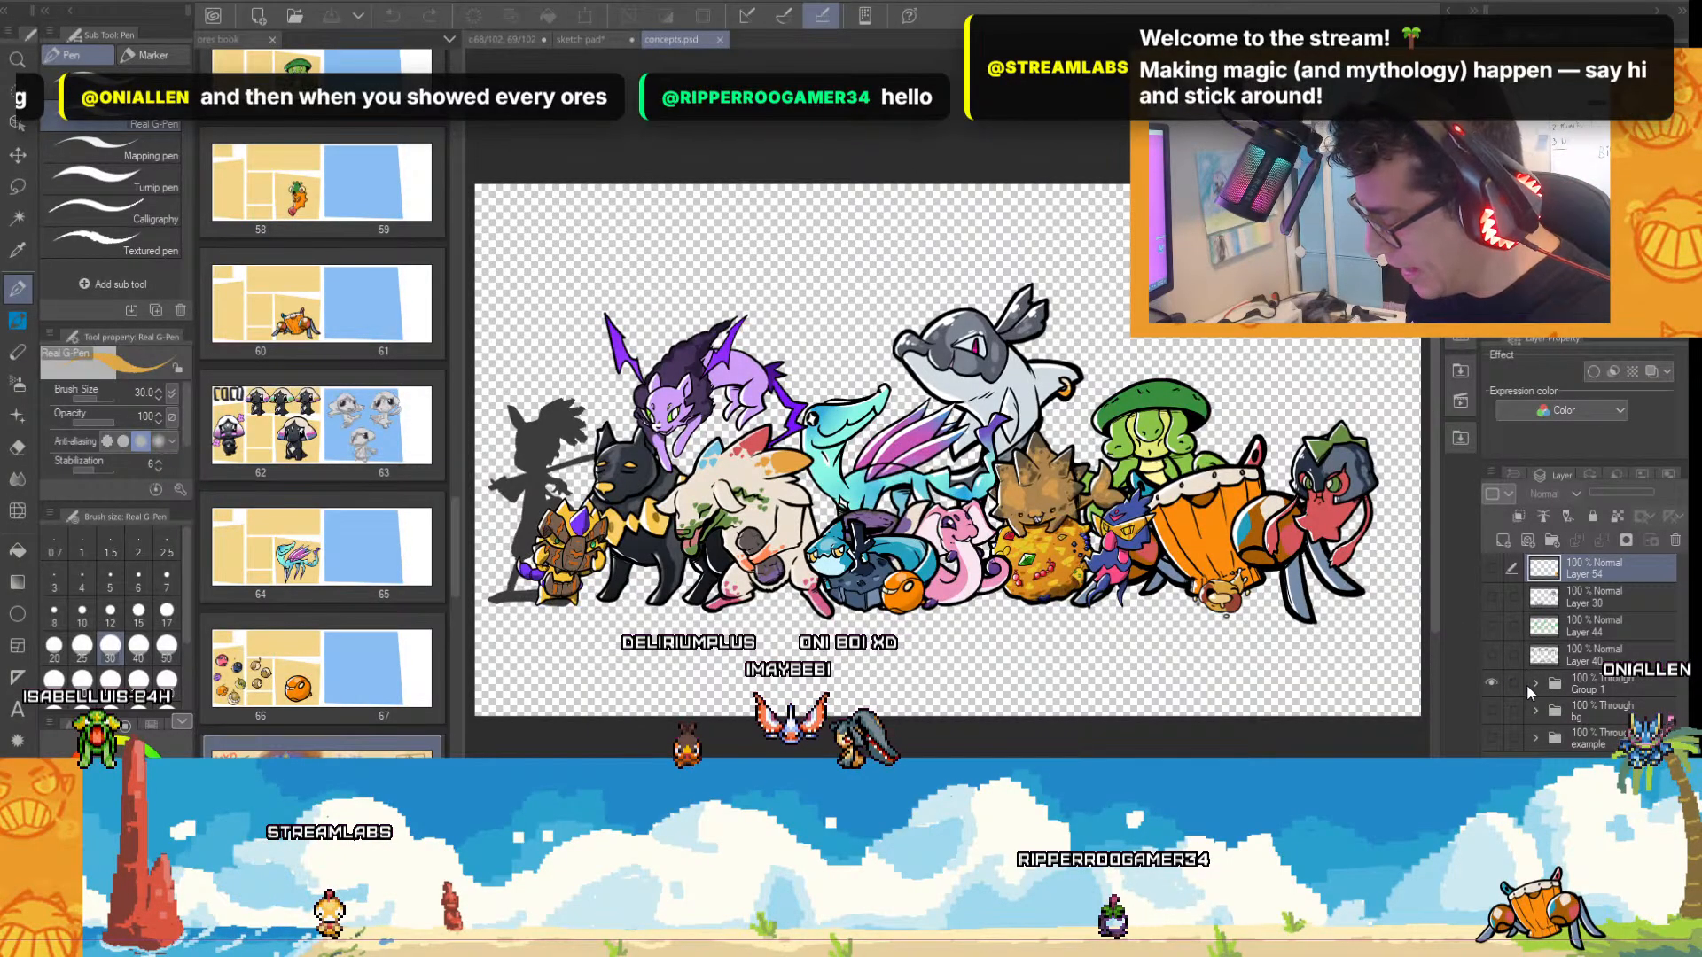
Expand Group 1 in the character line-up and toggle its upper layers' visibility to identify which character each holds.
{"action": "left_click", "coordinate": [1492, 681]}
{"action": "left_click", "coordinate": [1491, 679]}
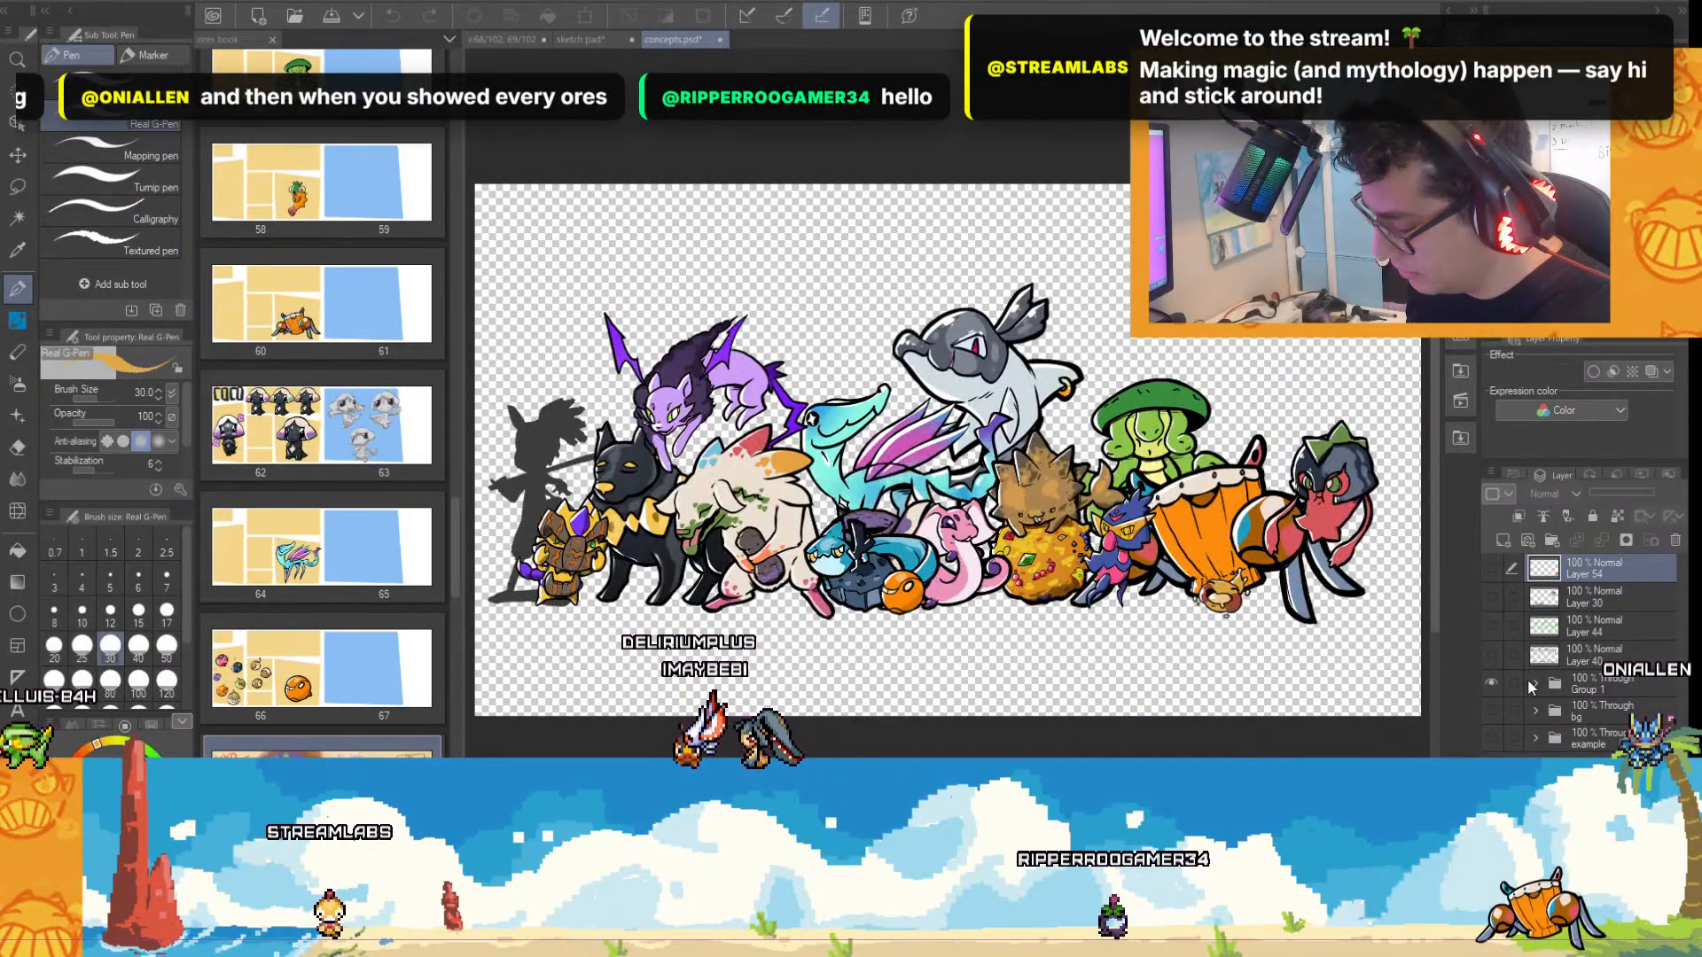
{"action": "left_click", "coordinate": [1532, 682]}
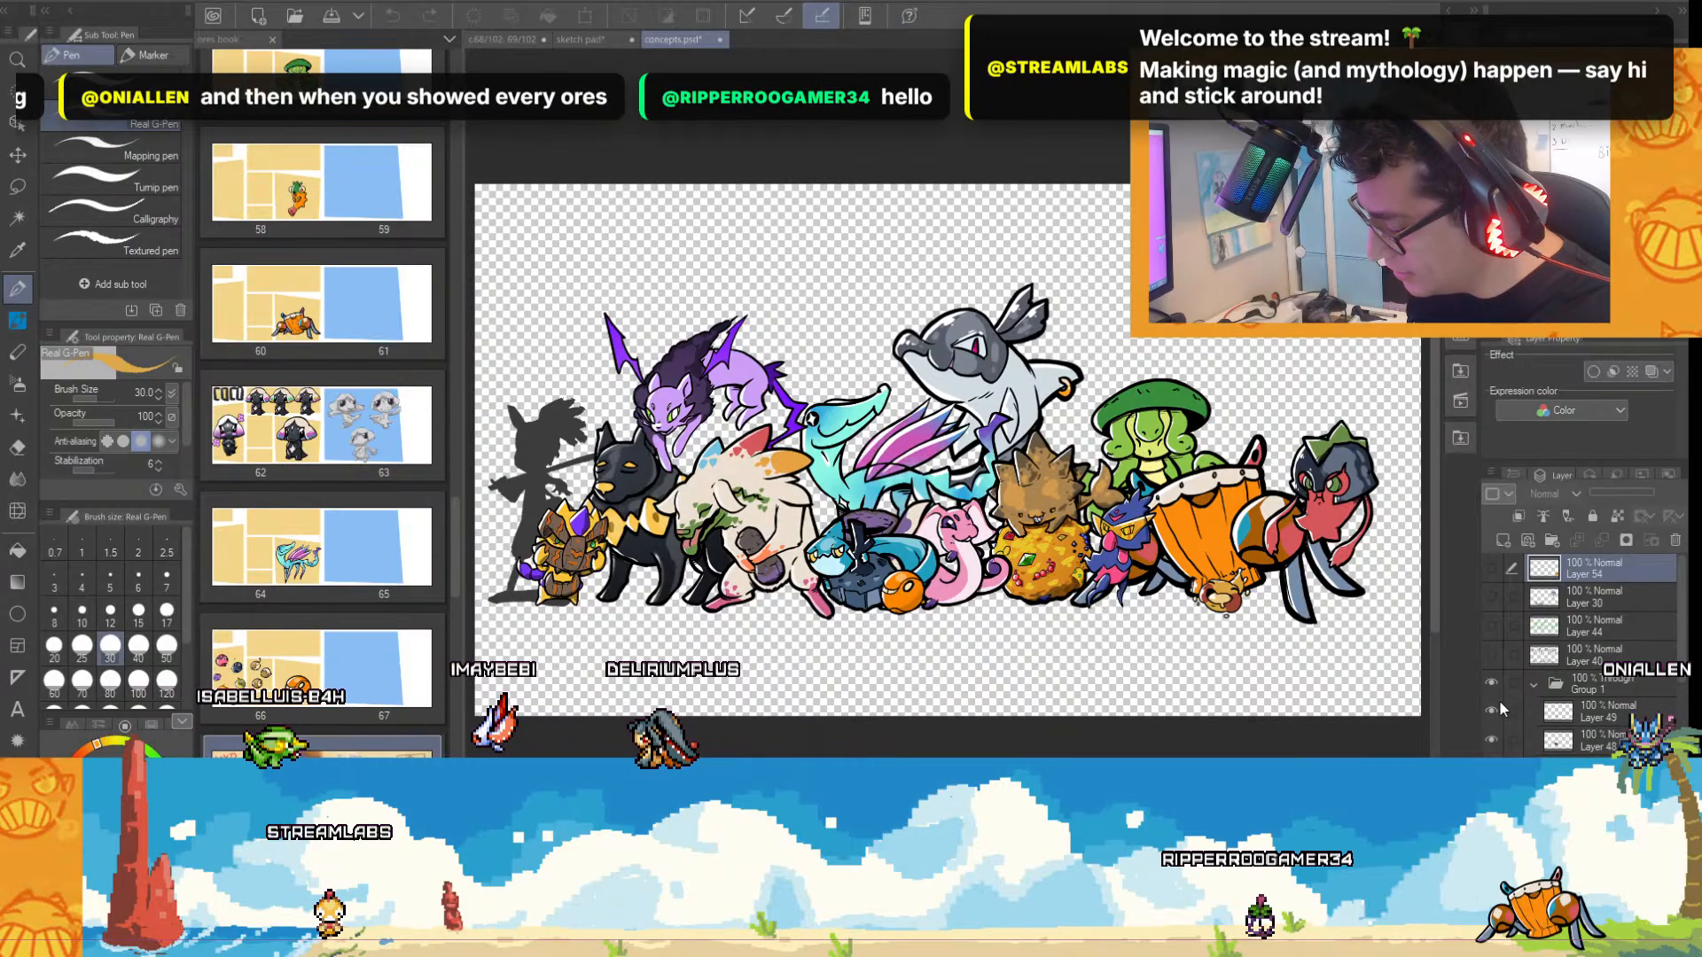
{"action": "left_click", "coordinate": [1490, 738]}
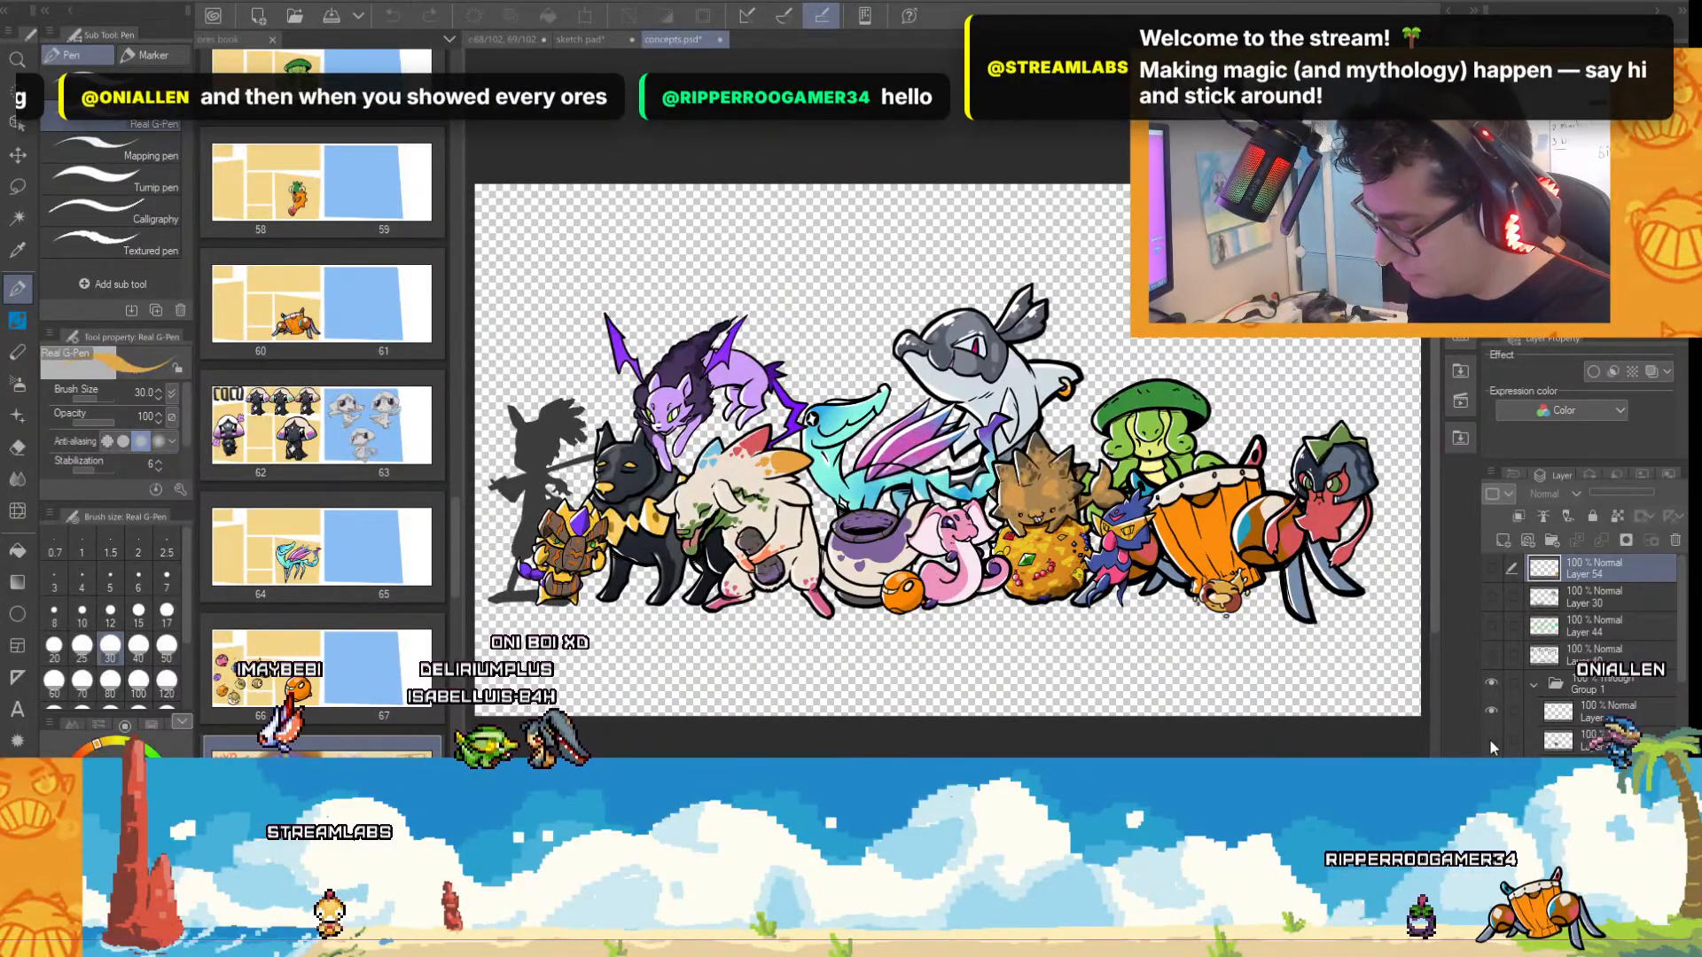
{"action": "left_click", "coordinate": [1490, 738]}
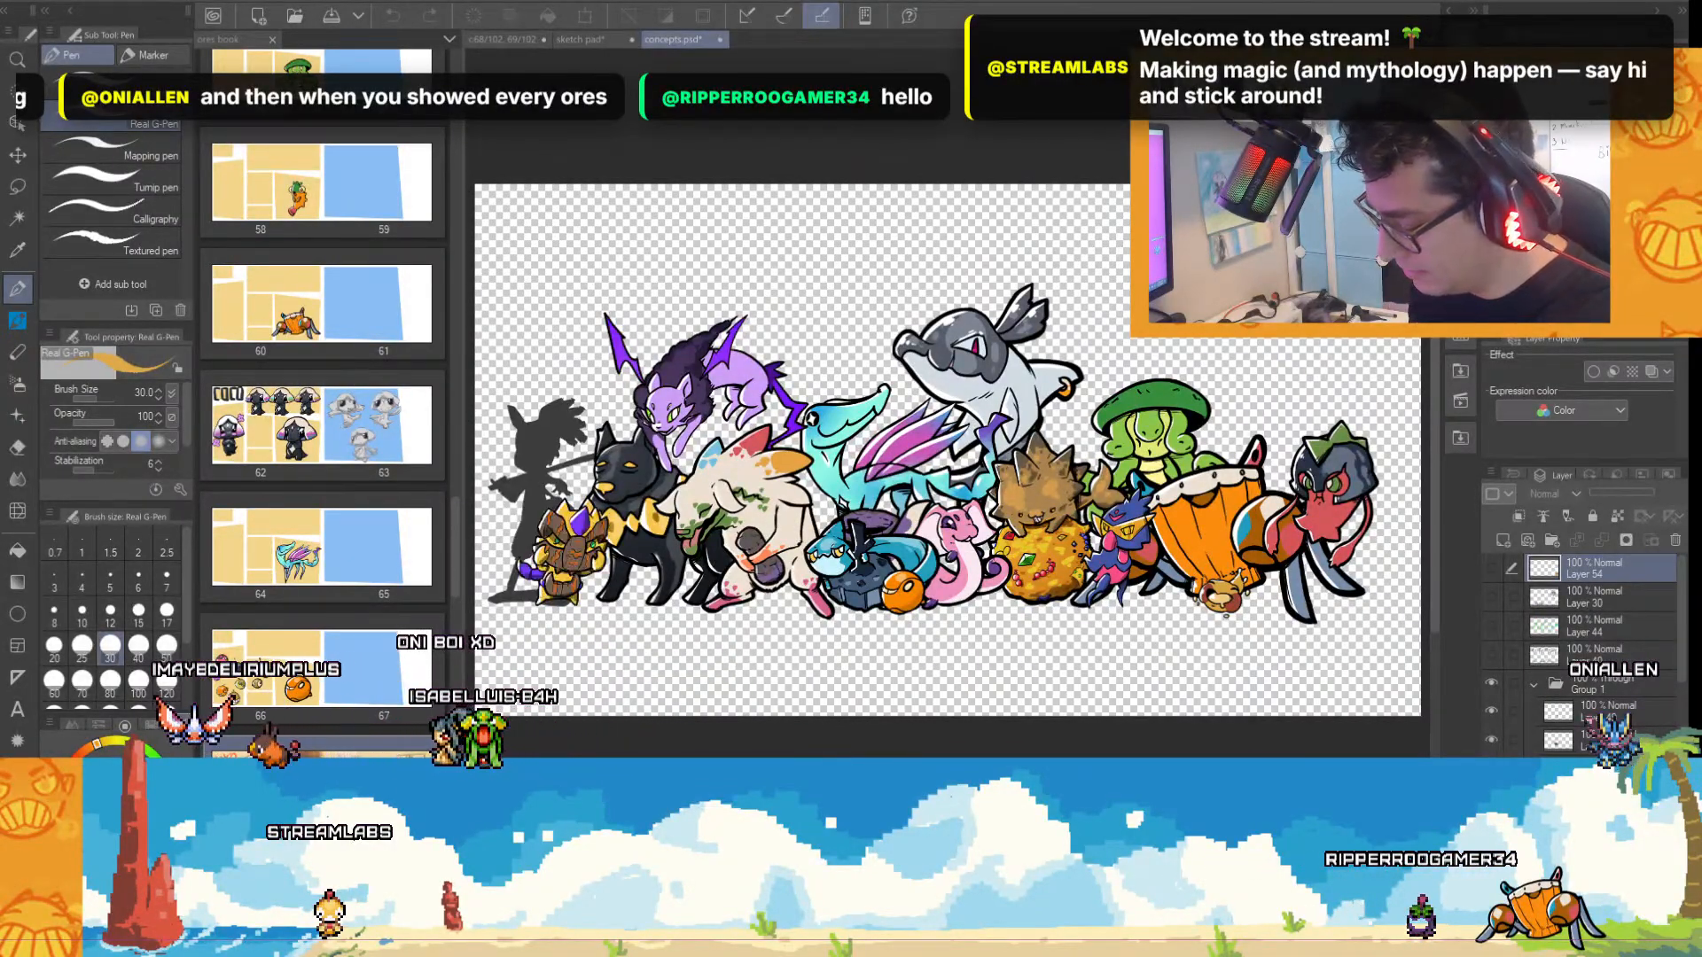
{"action": "left_click", "coordinate": [1490, 767]}
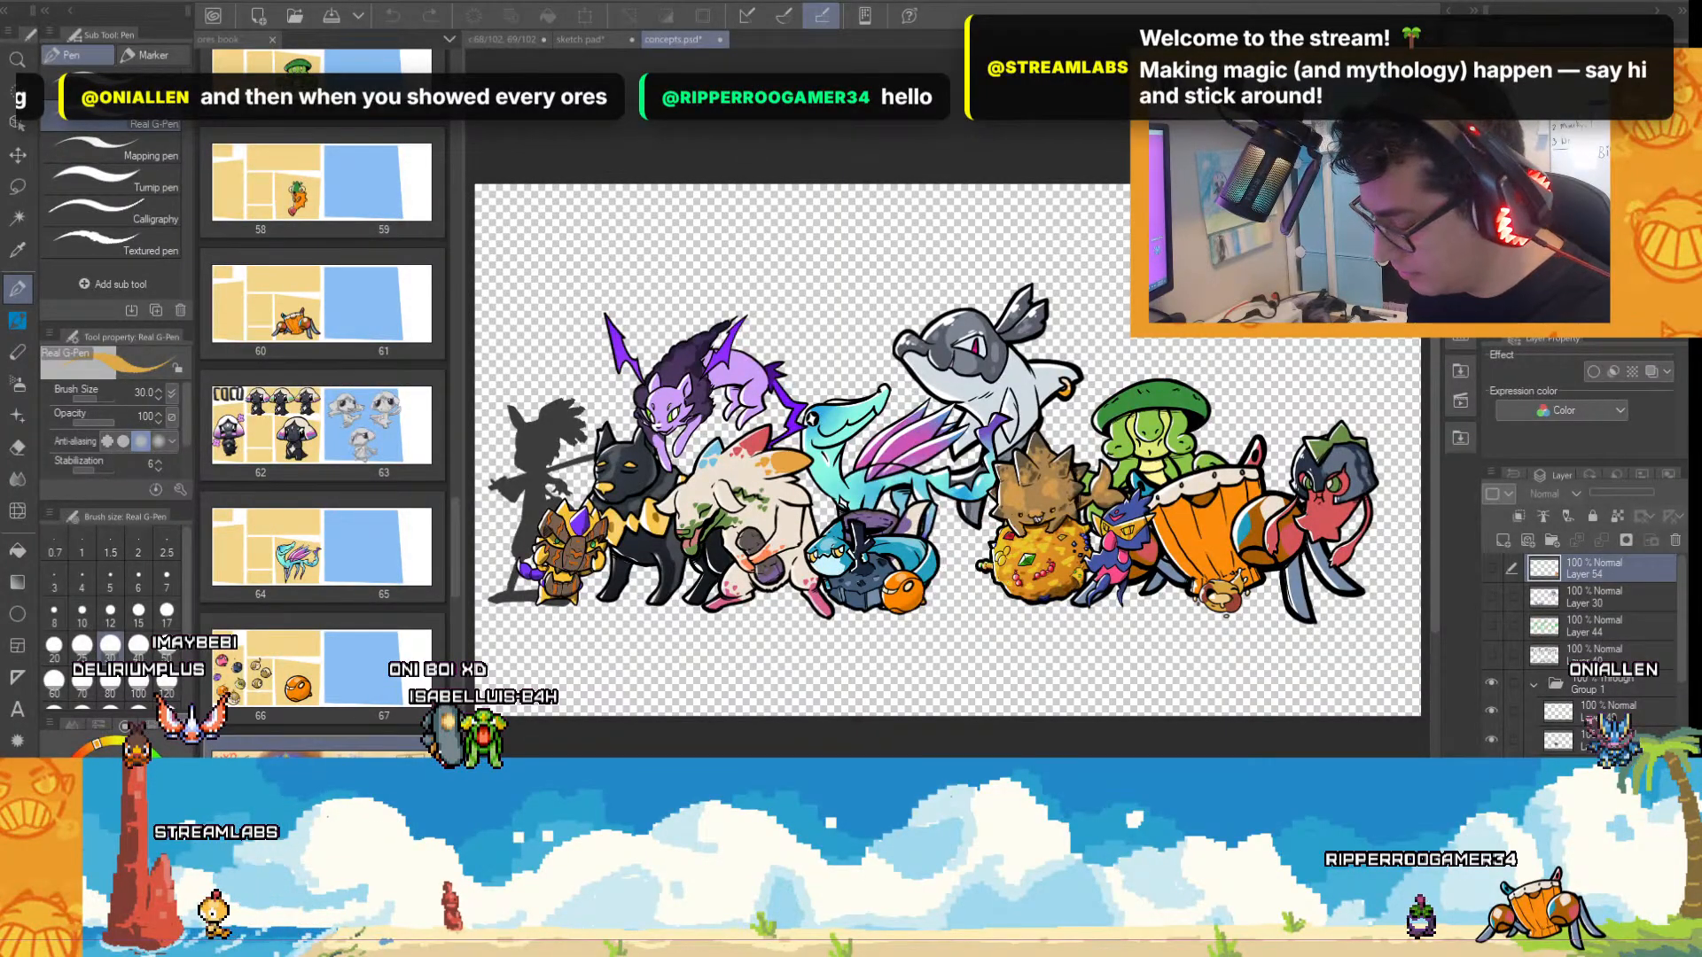
{"action": "left_click", "coordinate": [1490, 767]}
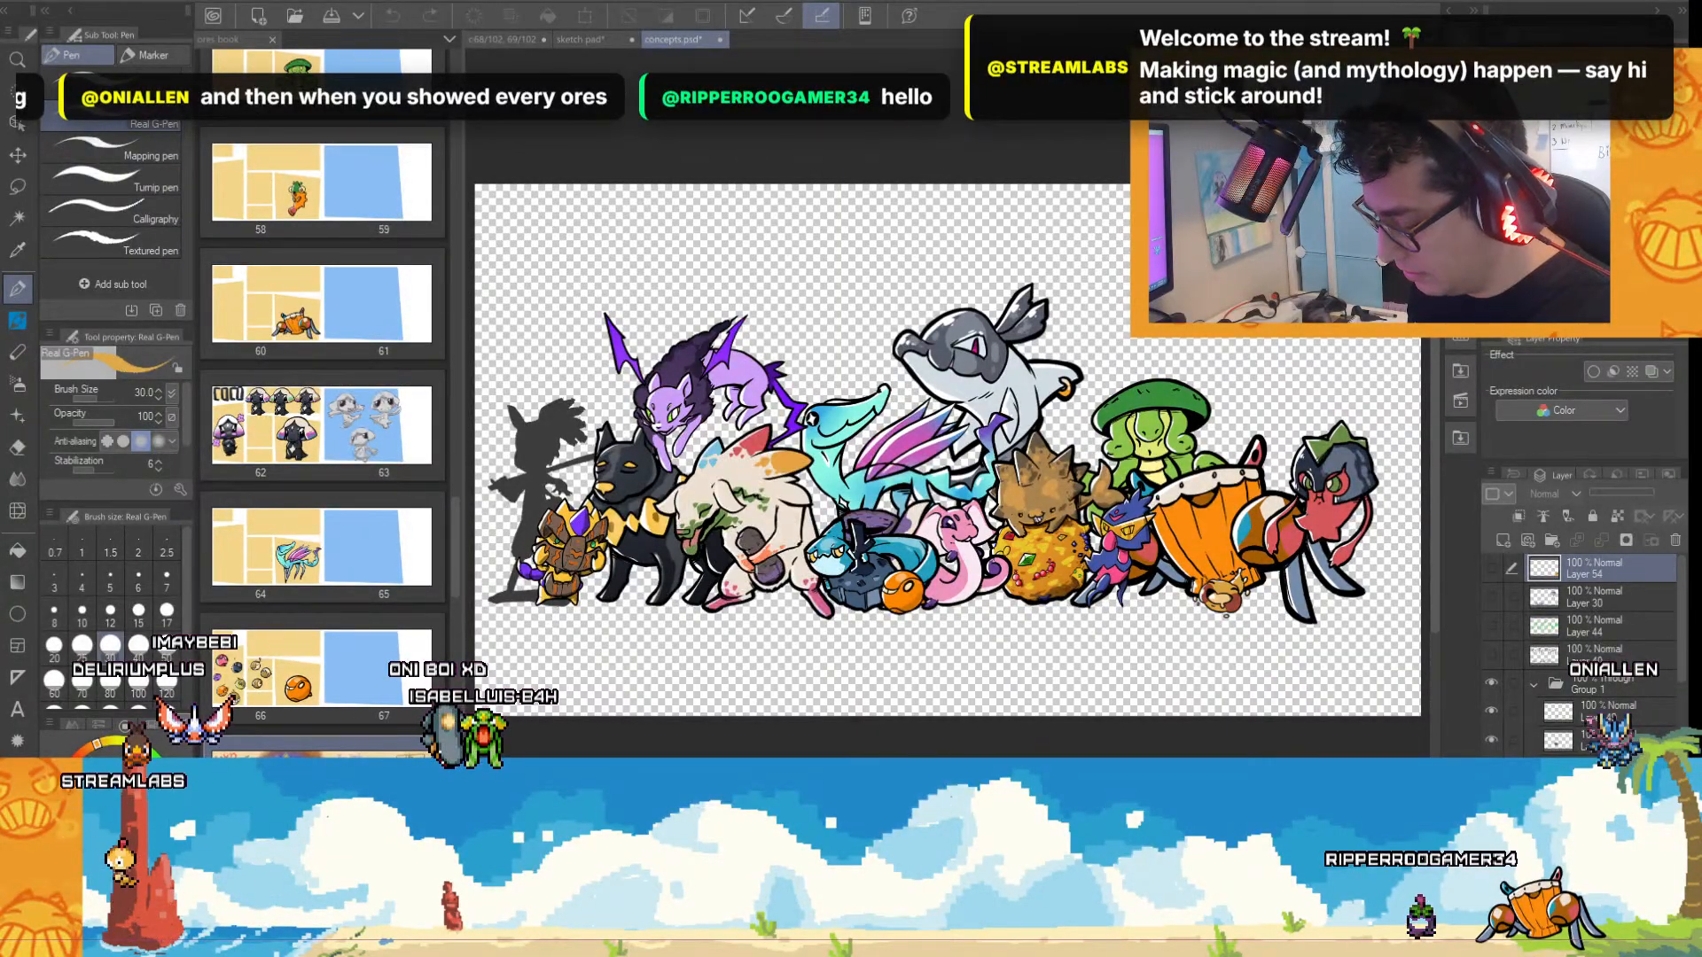
Check the following layers of Group 1 and hide the one holding the purple winged creature.
{"action": "scroll", "coordinate": [1595, 656], "scroll_direction": "down", "scroll_amount": 2}
{"action": "left_click", "coordinate": [1491, 754]}
{"action": "left_click", "coordinate": [1491, 754]}
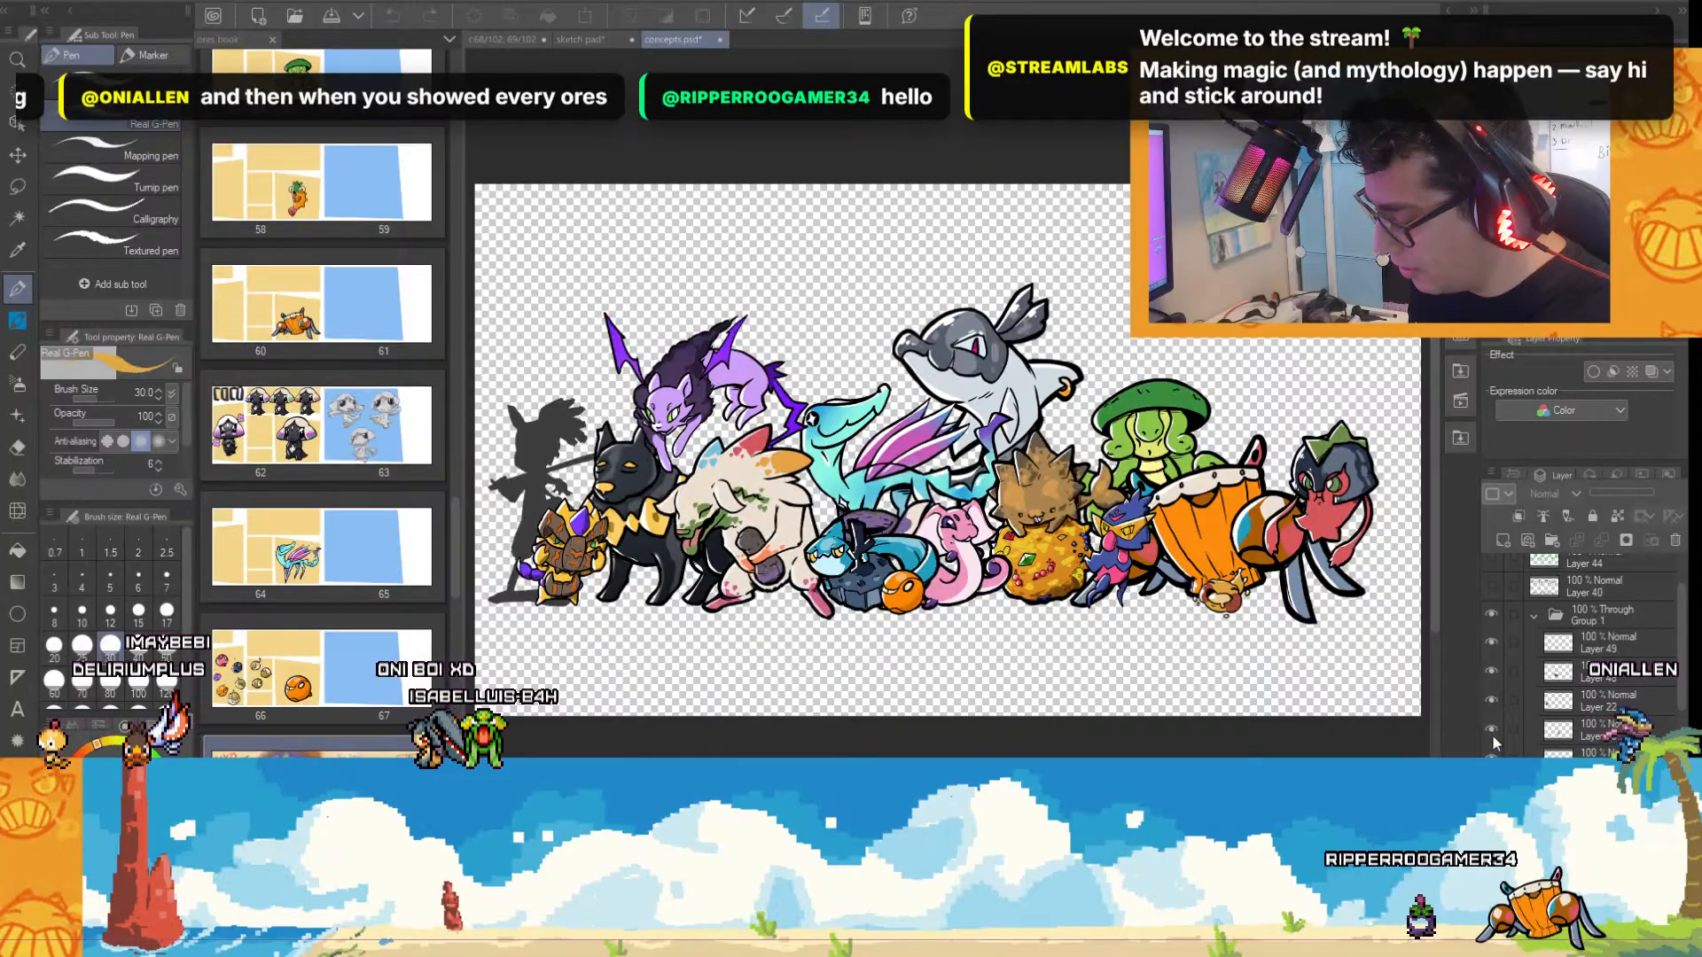
{"action": "left_click", "coordinate": [1491, 728]}
{"action": "left_click", "coordinate": [1491, 727]}
{"action": "left_click", "coordinate": [1491, 786]}
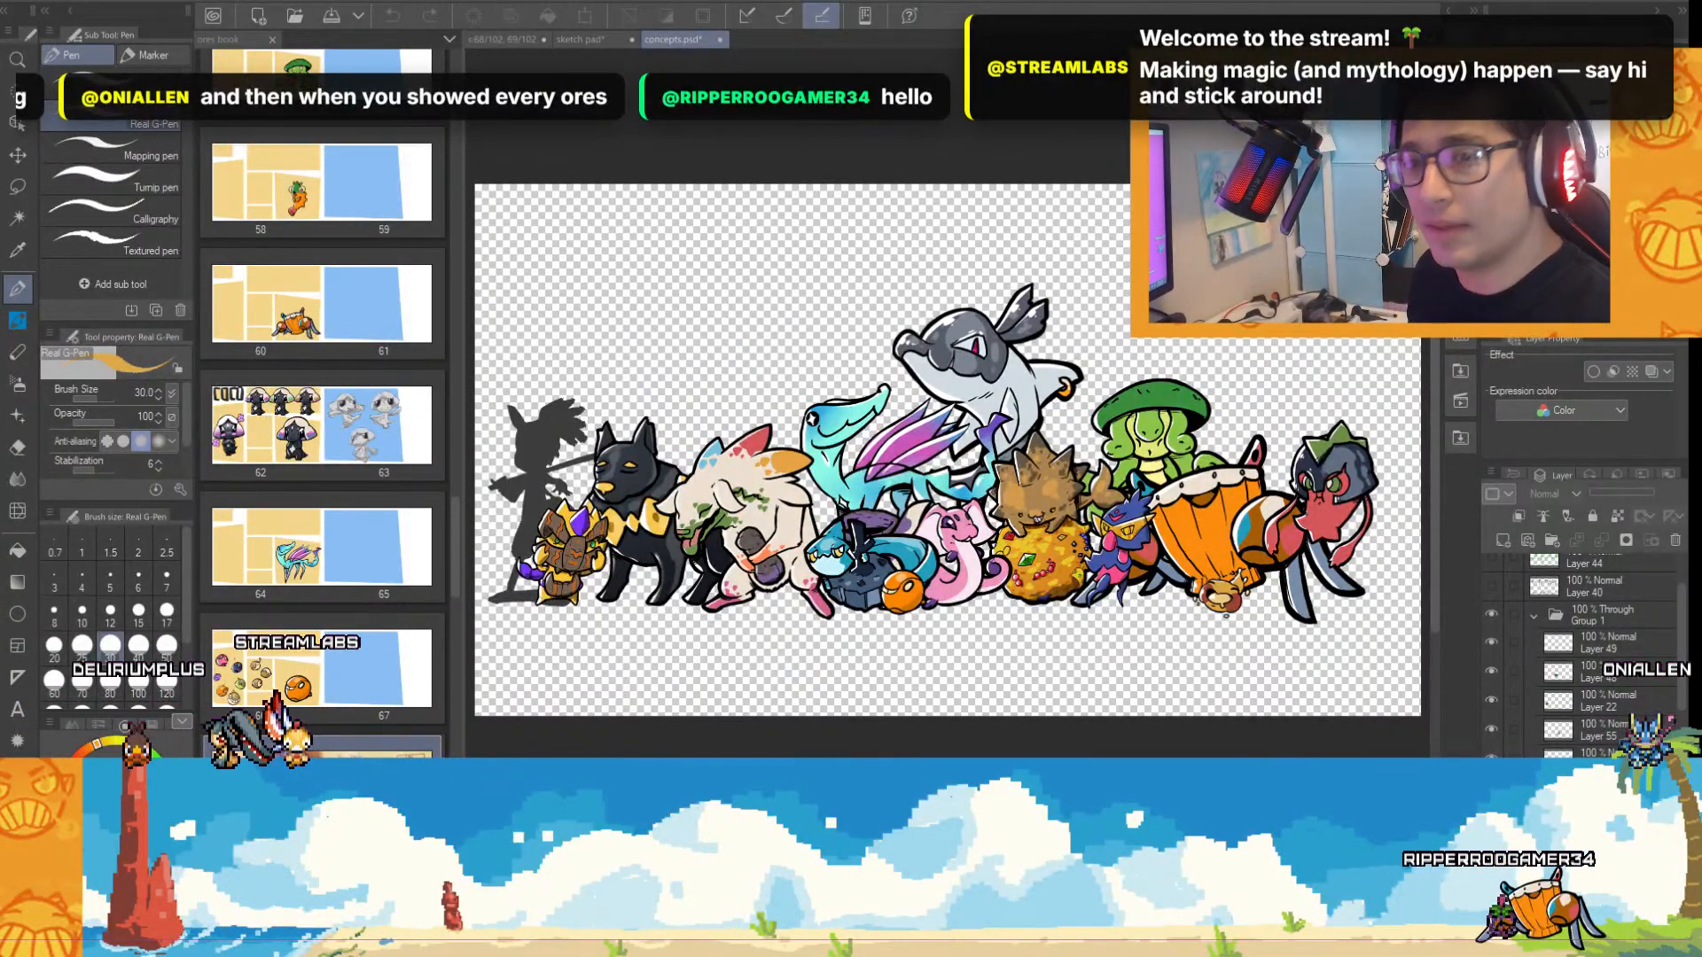
Show the white background behind the character line-up, keeping the ORES logo hidden.
{"action": "scroll", "coordinate": [1596, 655], "scroll_direction": "down", "scroll_amount": 6}
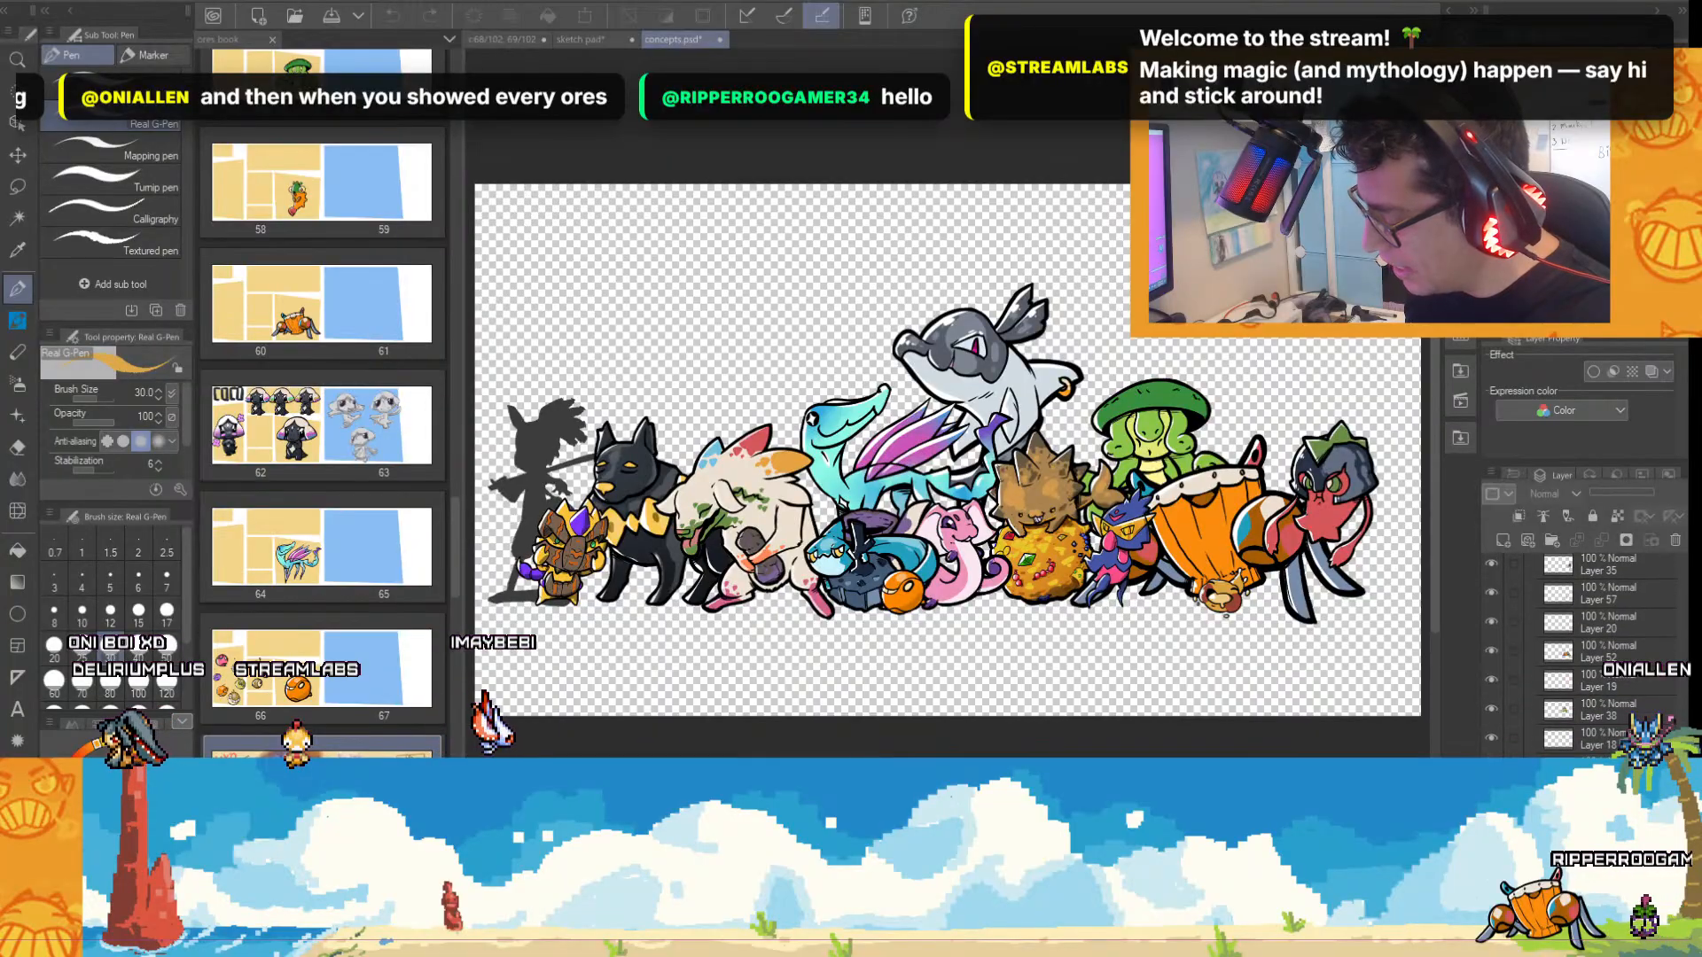
{"action": "left_click", "coordinate": [1491, 796]}
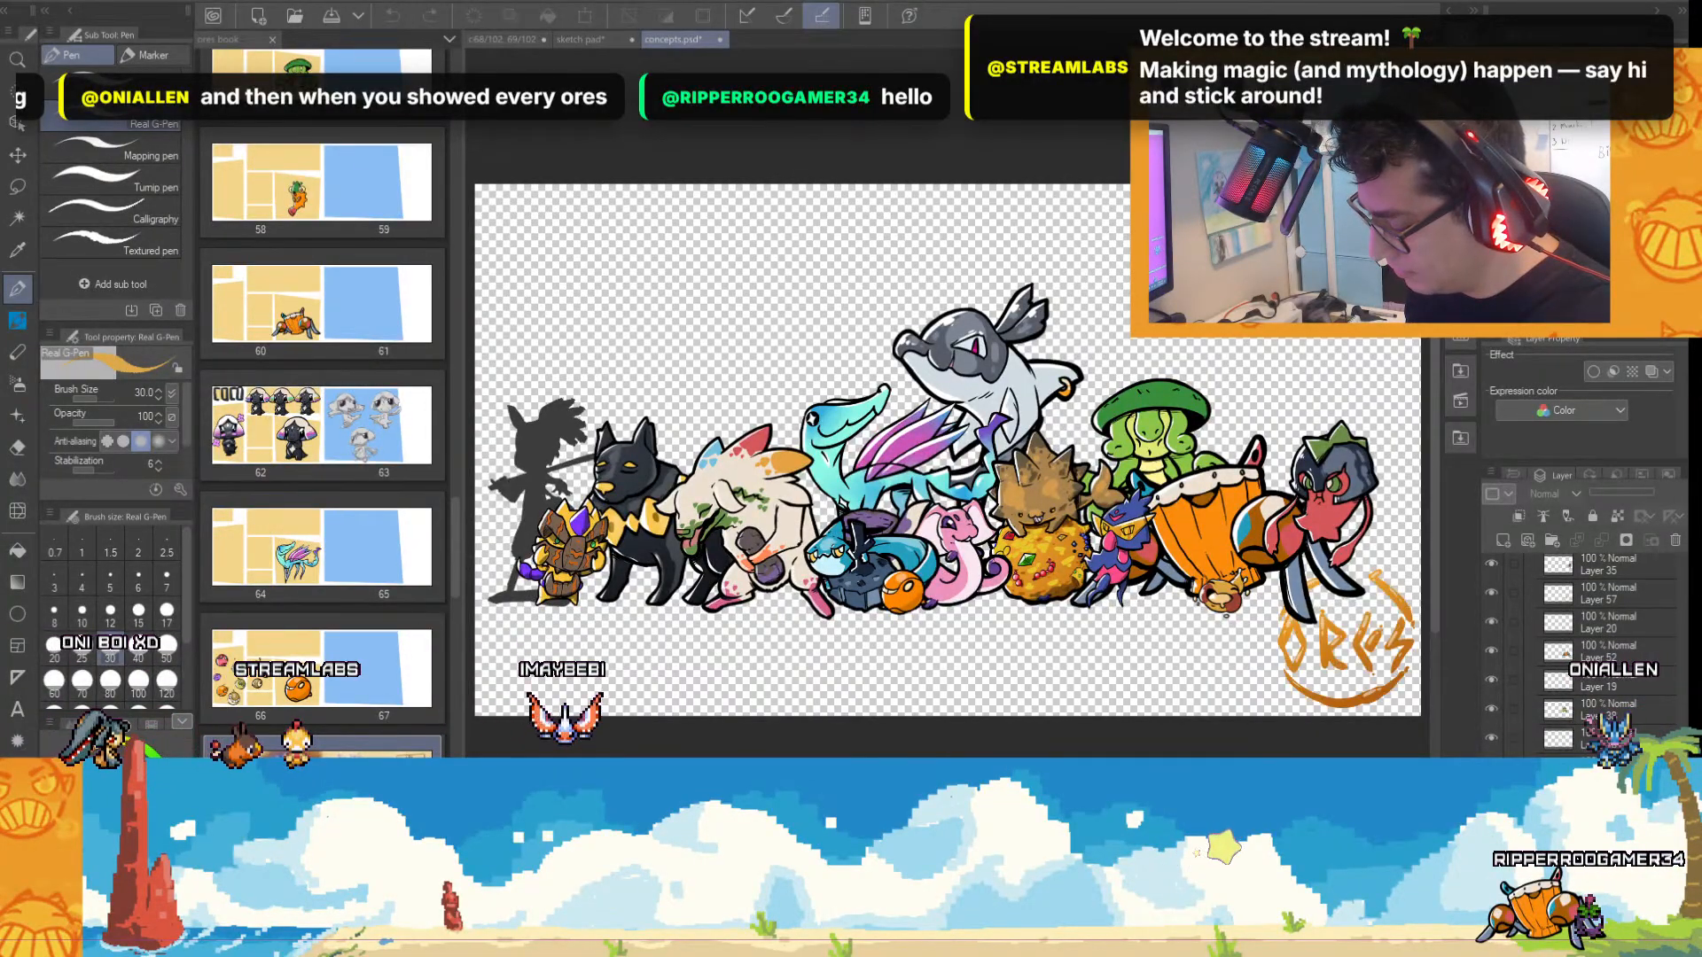
{"action": "left_click", "coordinate": [1491, 855]}
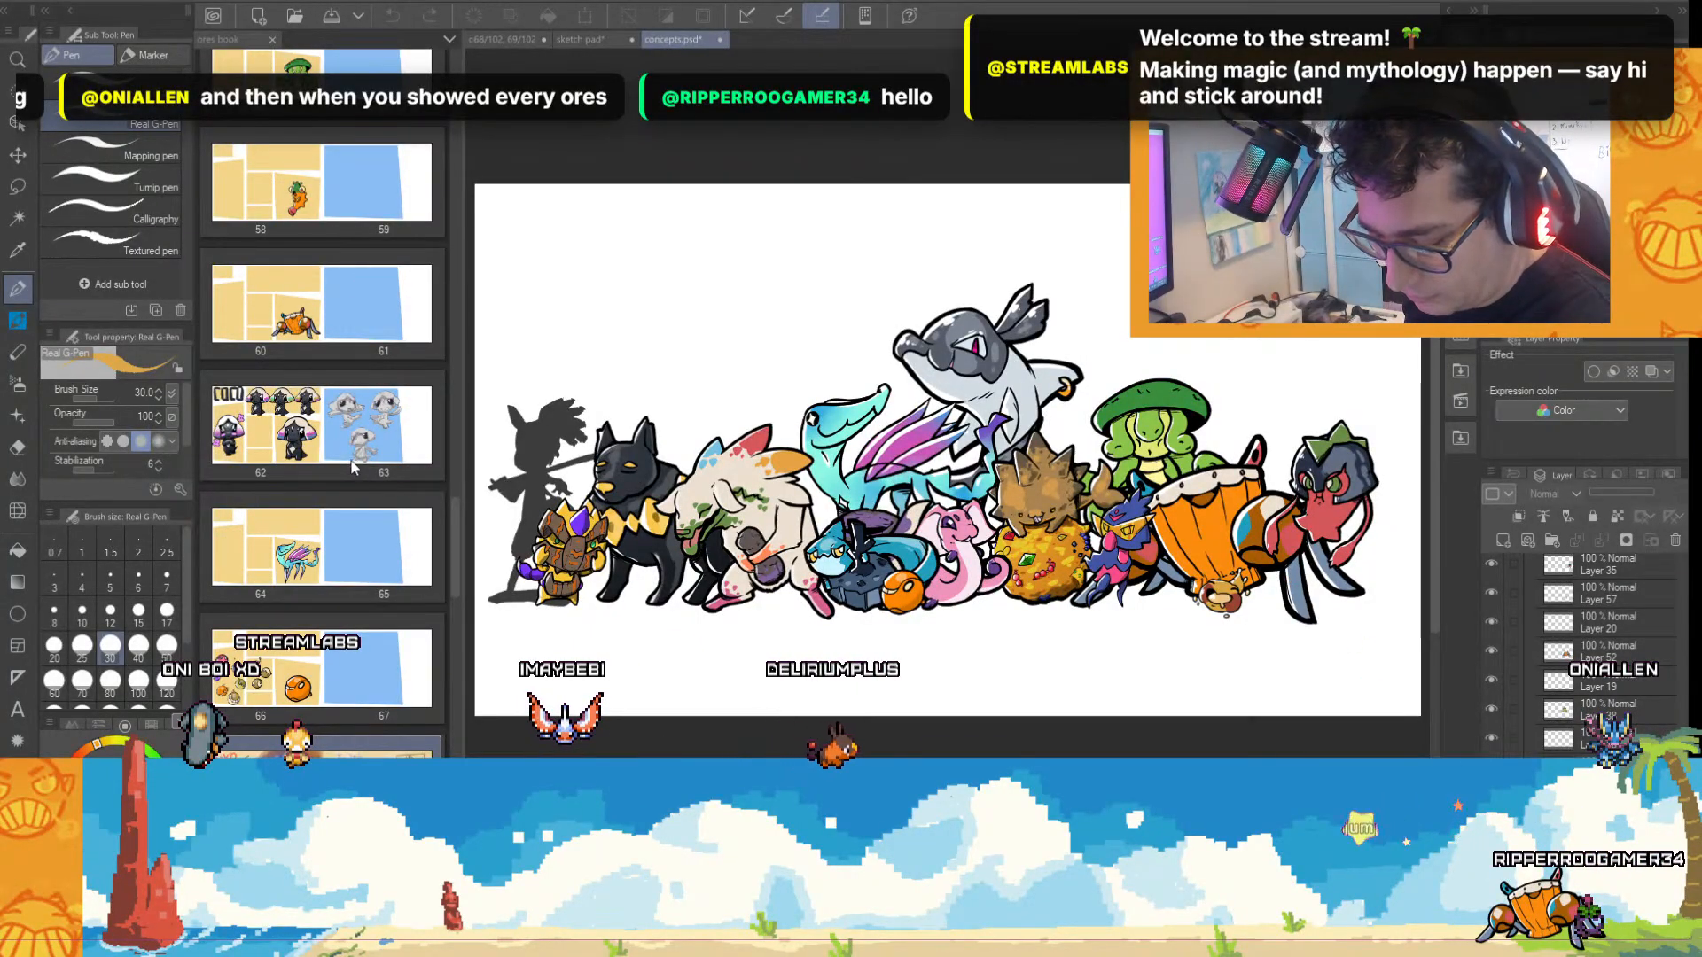
Copy the red and gold lion from ores book pages 44–45 and paste it above the hidden purple creature's layer in the concepts line-up.
{"action": "left_click_drag", "start_coordinate": [454, 497], "coordinate": [480, 392]}
{"action": "double_click", "coordinate": [257, 283]}
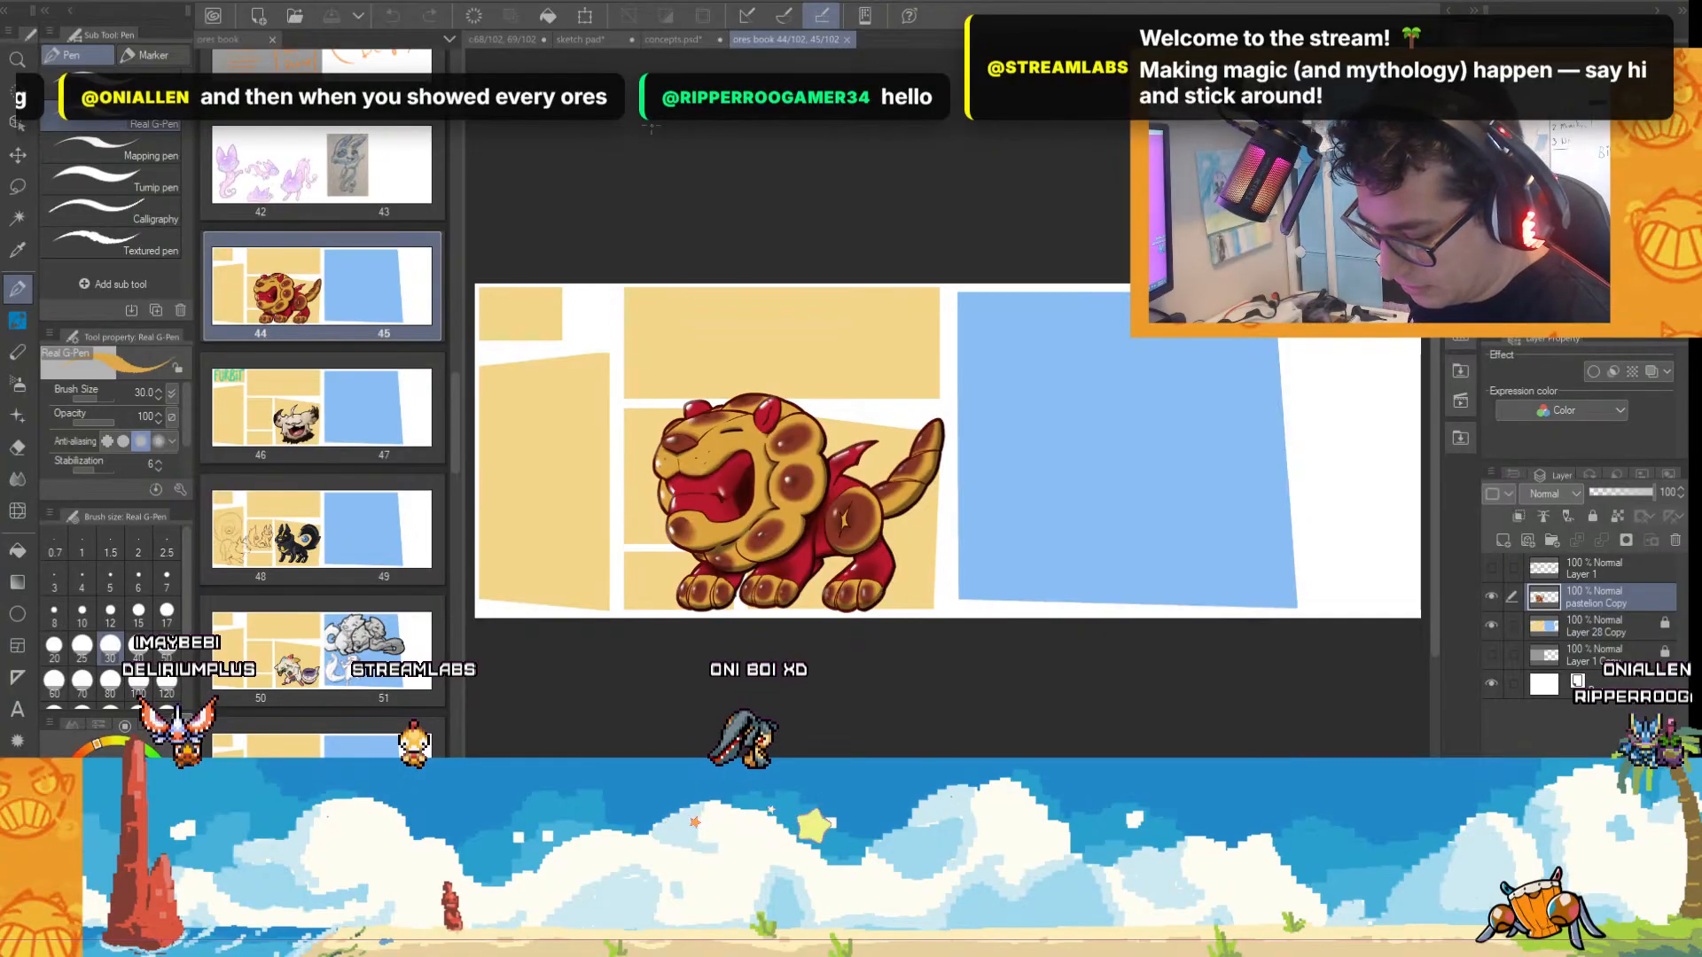
{"action": "left_click", "coordinate": [684, 39]}
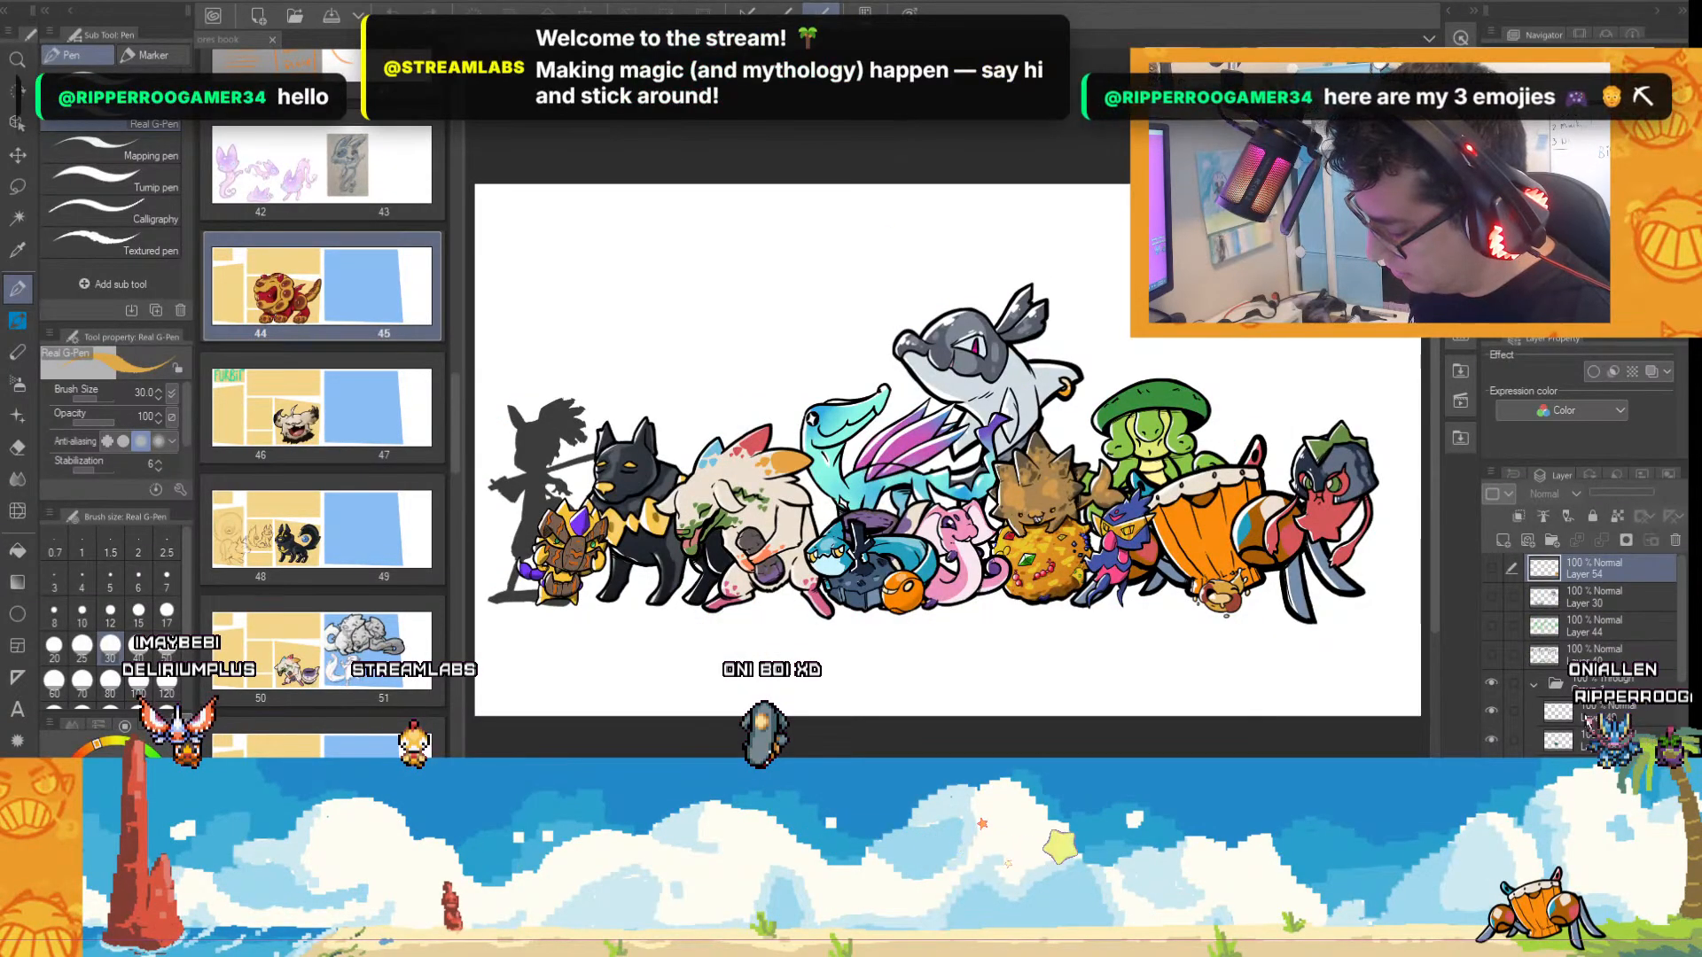
{"action": "scroll", "coordinate": [1576, 715], "scroll_direction": "down", "scroll_amount": 4}
{"action": "left_click", "coordinate": [1601, 704]}
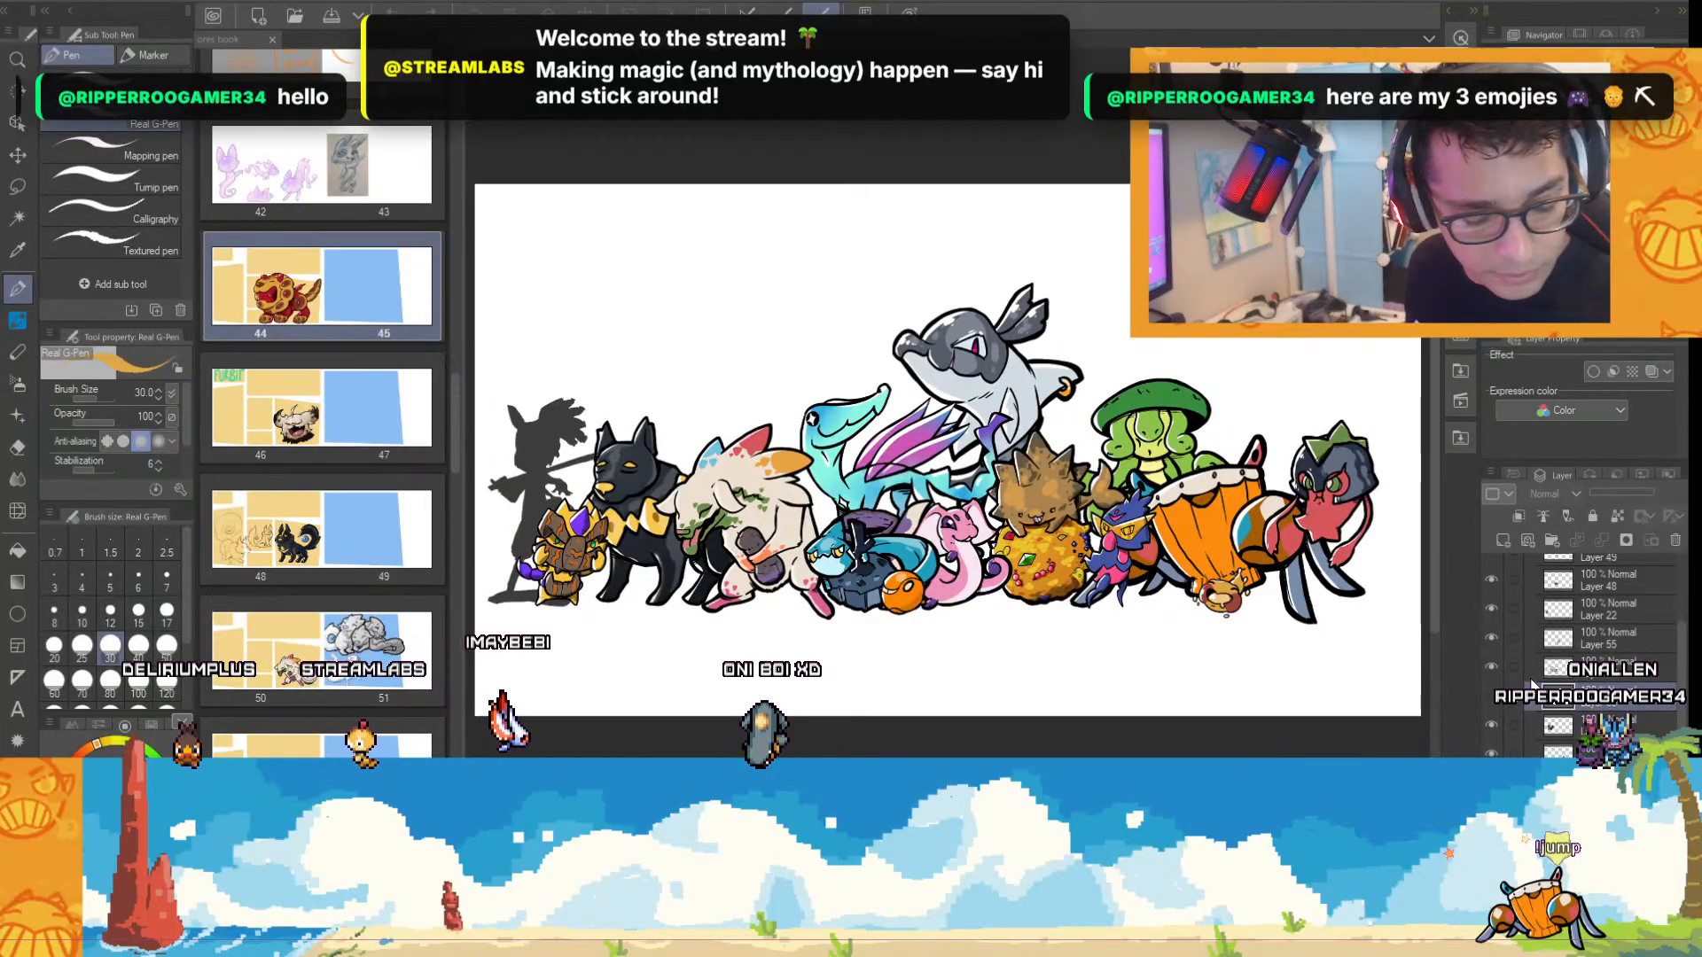
{"action": "key", "text": "ctrl+v"}
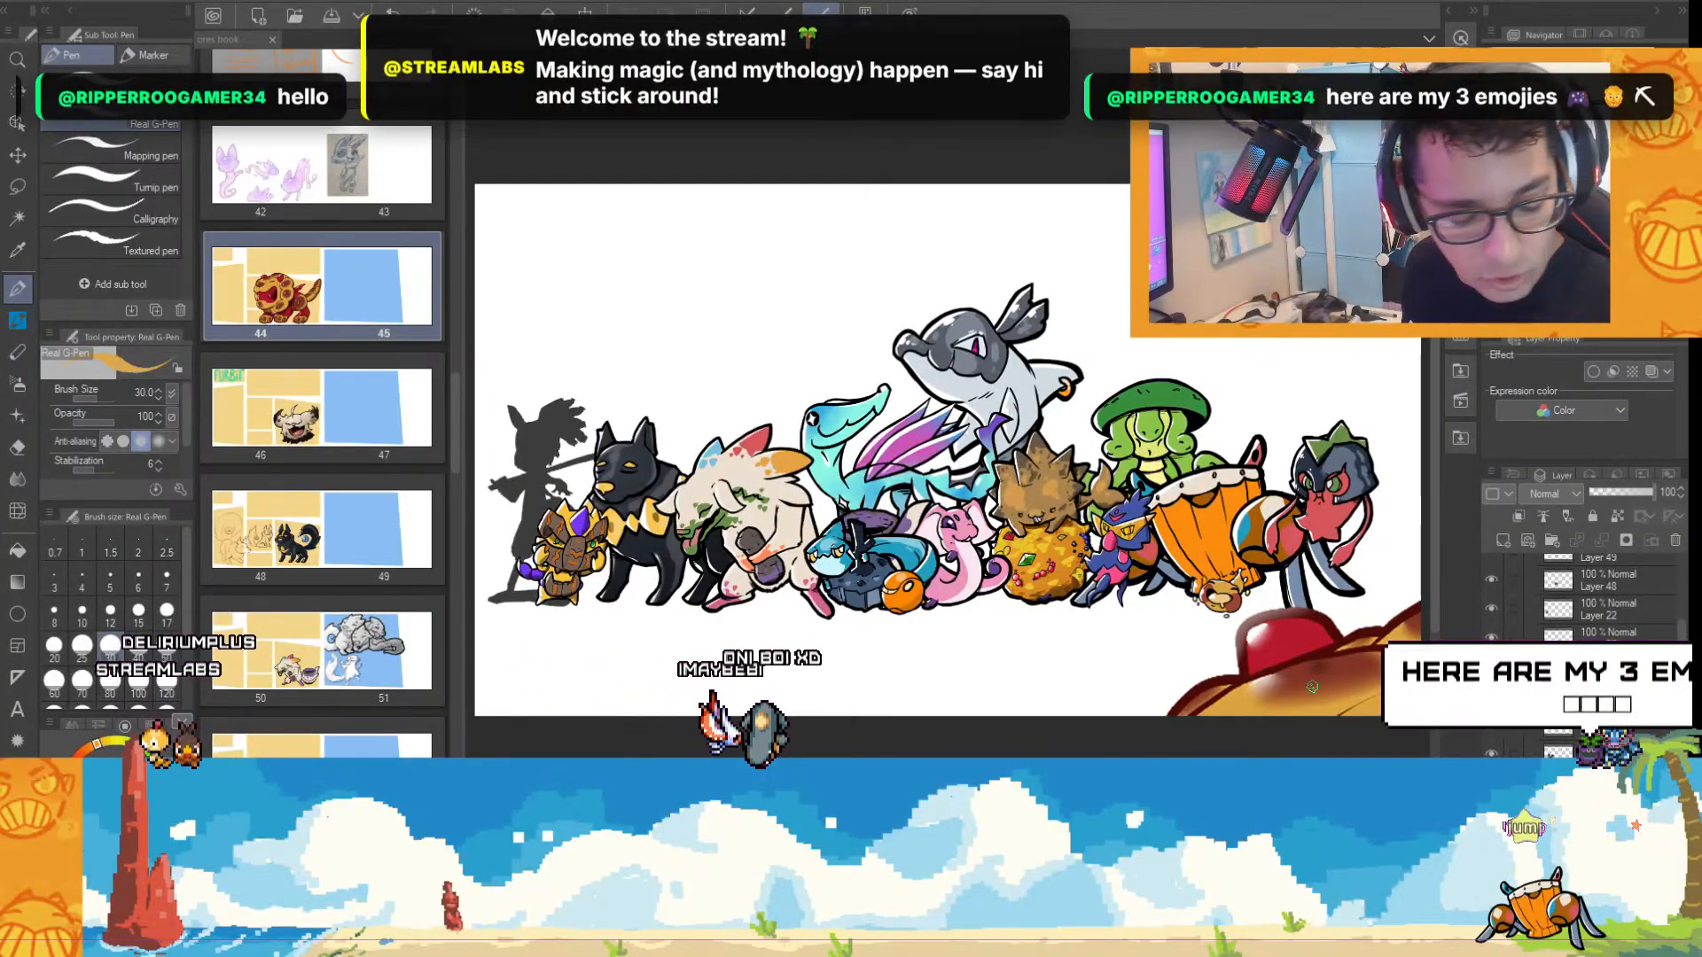
Scale the pasted lion down to the group's proportions and place it behind the white creature, beside the black dog.
{"action": "key", "text": "ctrl+t"}
{"action": "left_click_drag", "start_coordinate": [1336, 697], "coordinate": [771, 376]}
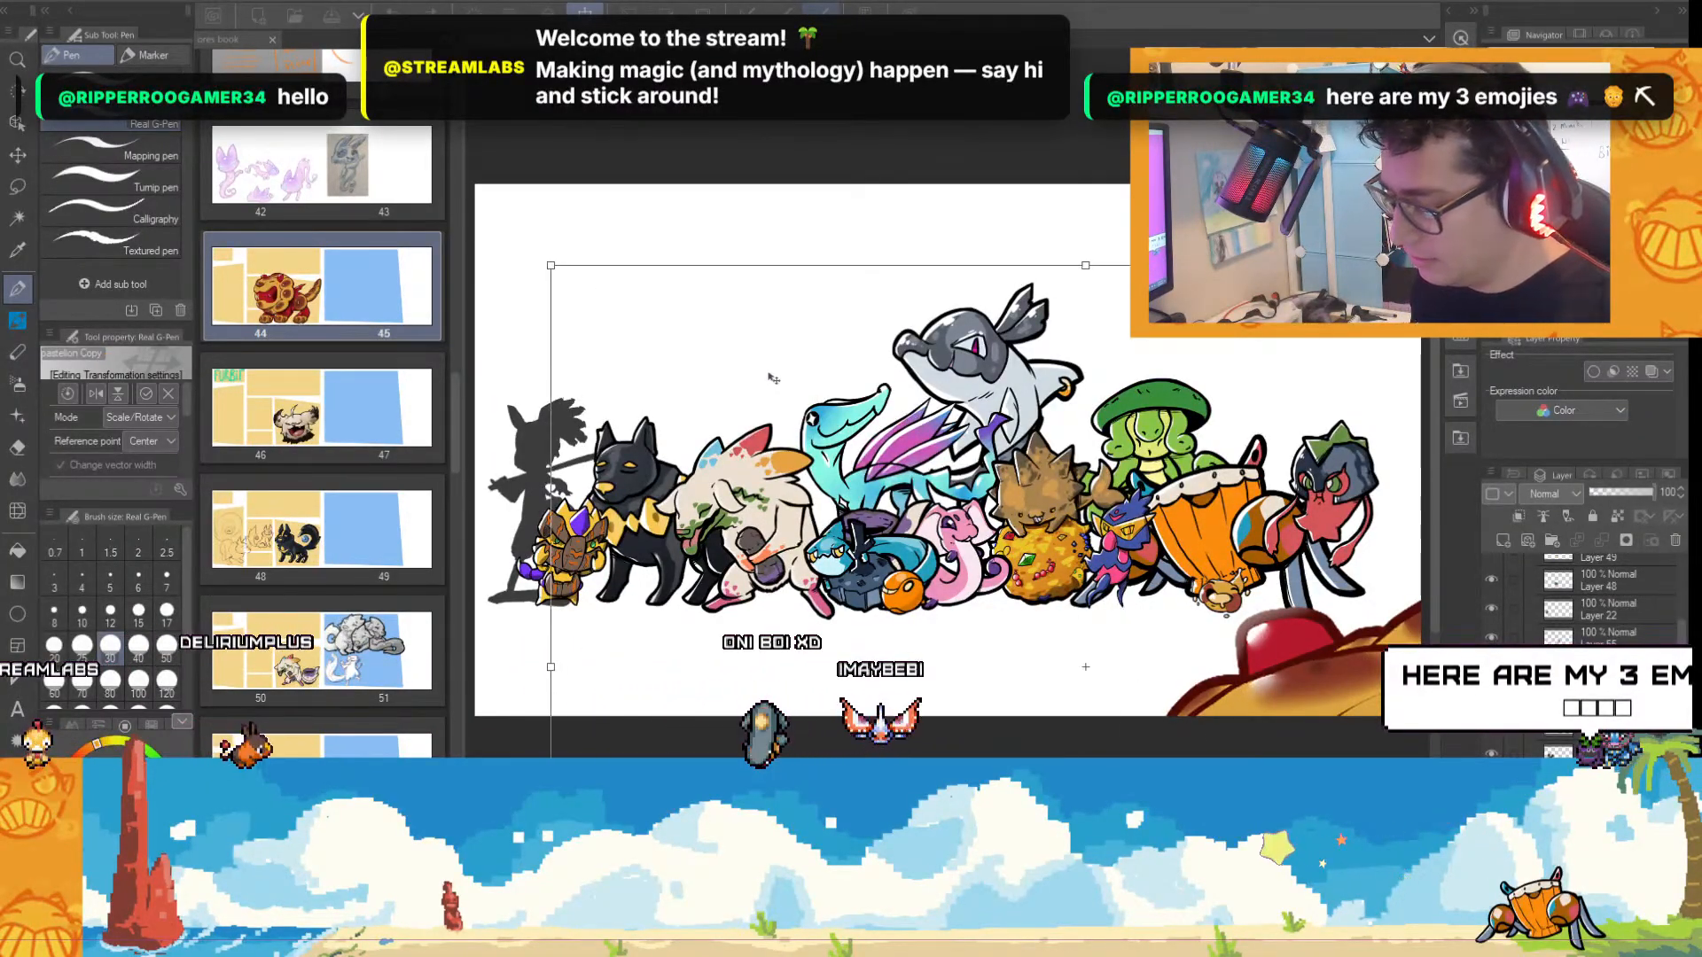
{"action": "mouse_move", "coordinate": [690, 279]}
{"action": "left_mouse_down"}
{"action": "mouse_move", "coordinate": [1157, 629]}
{"action": "mouse_move", "coordinate": [912, 394]}
{"action": "mouse_move", "coordinate": [681, 267]}
{"action": "left_mouse_up"}
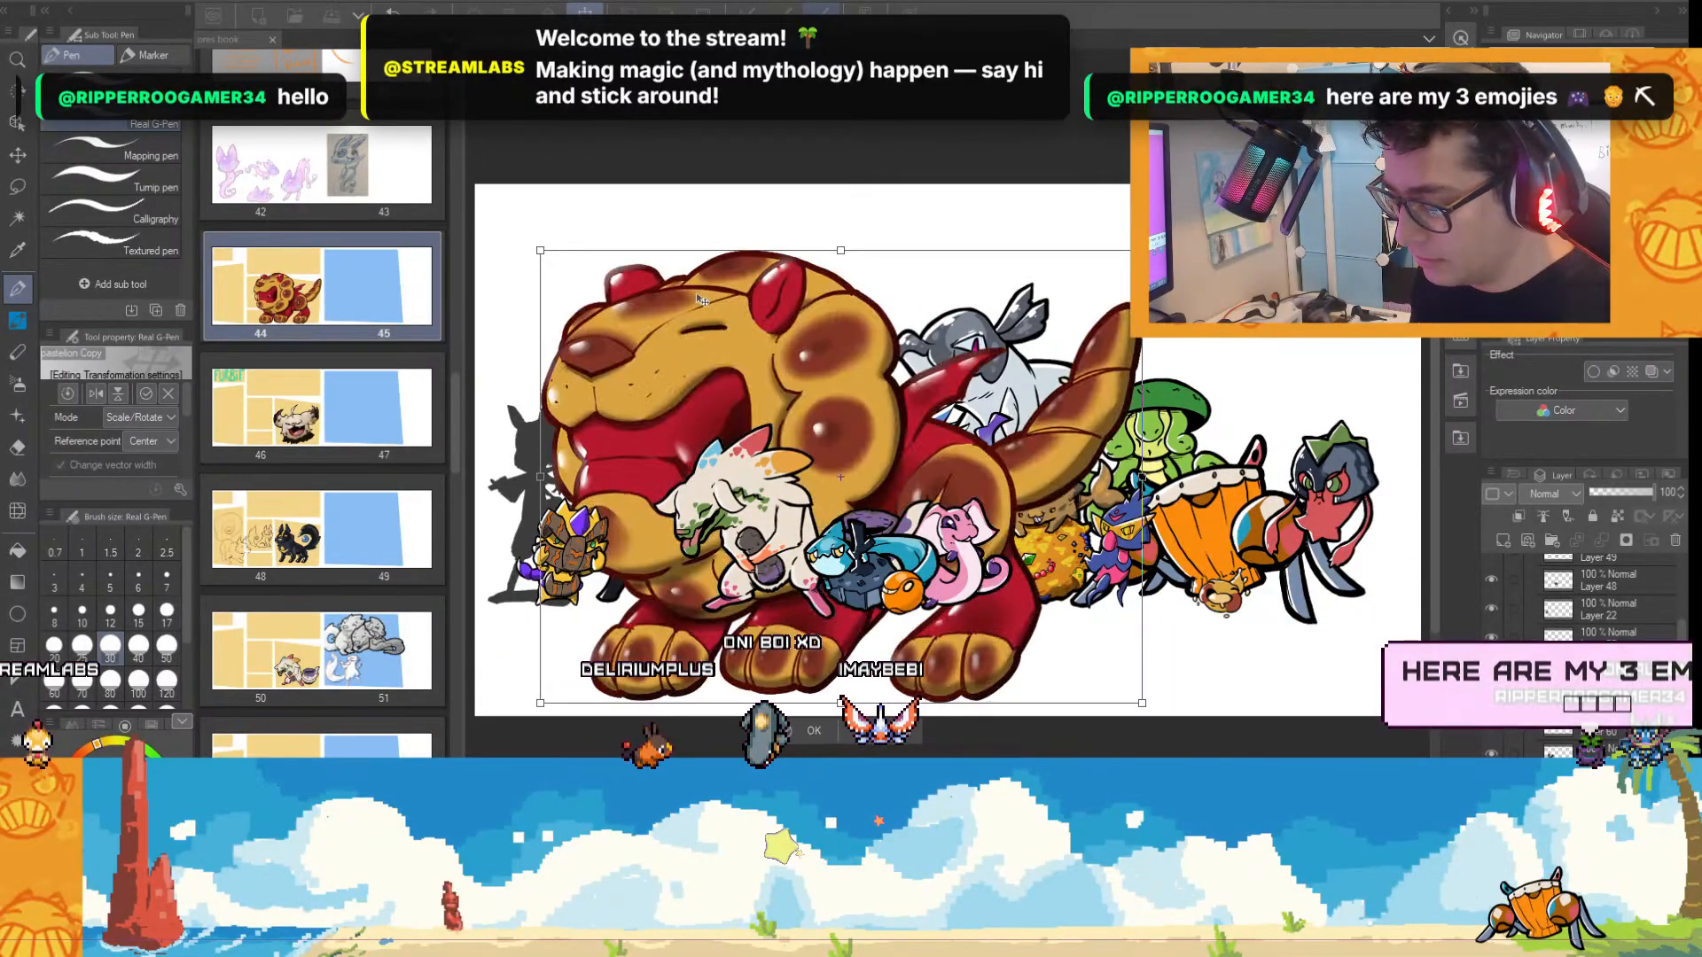
{"action": "left_click_drag", "start_coordinate": [1041, 271], "coordinate": [1039, 239]}
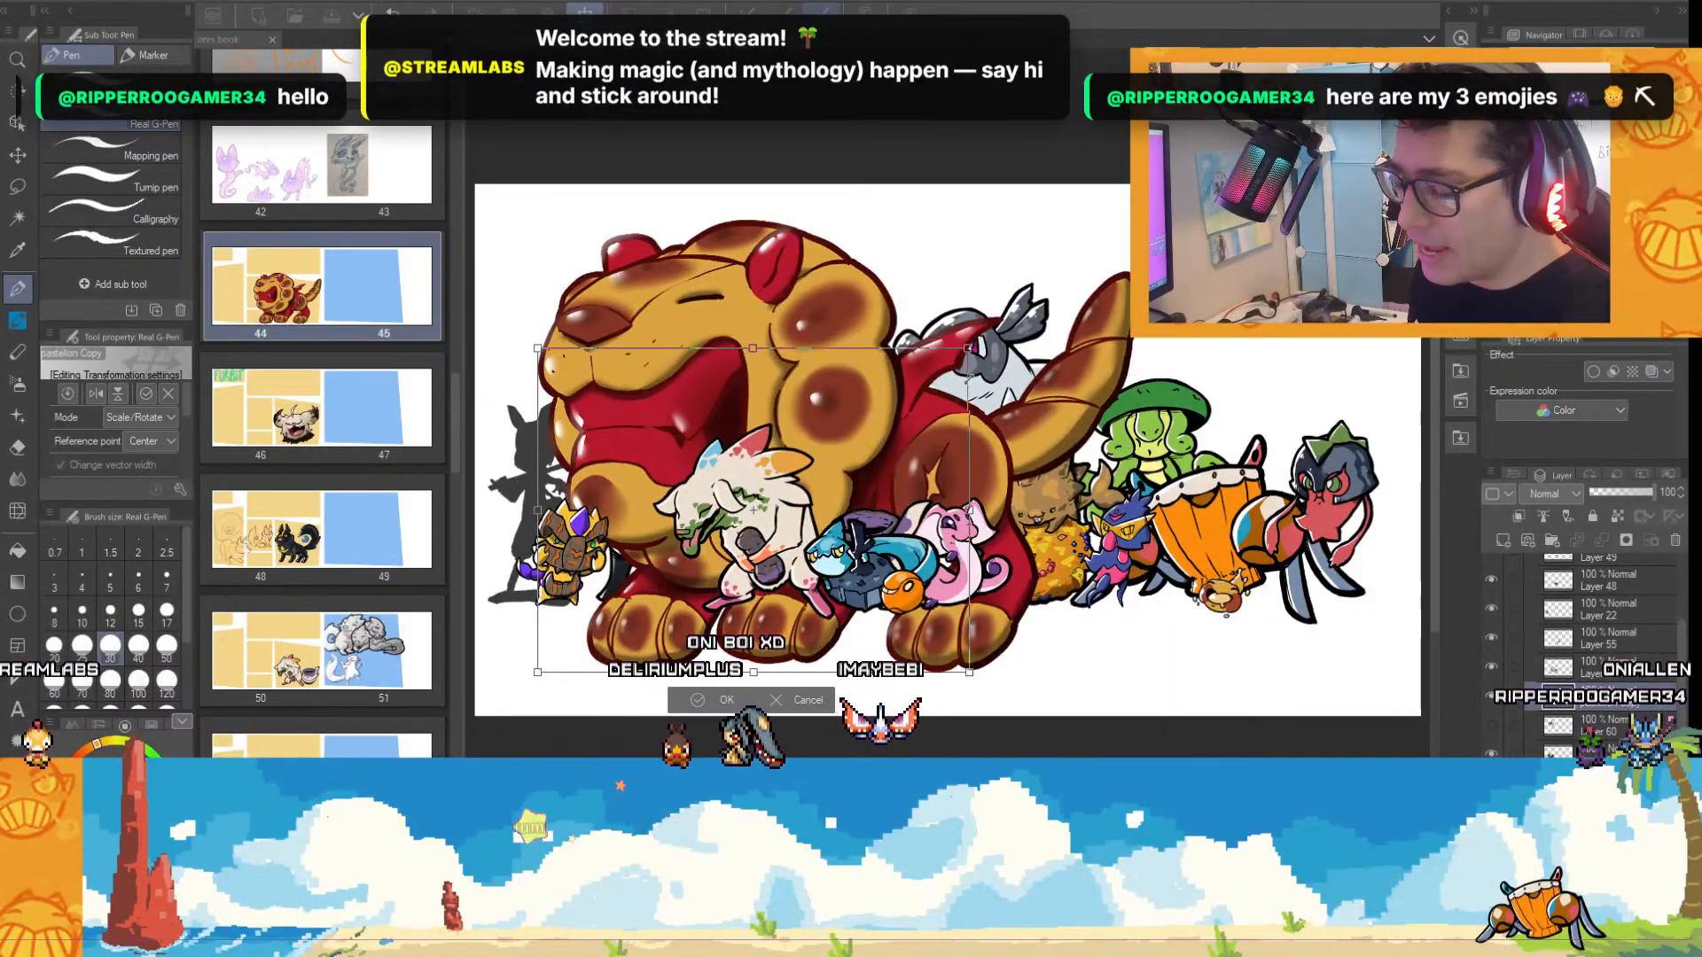
{"action": "left_click_drag", "start_coordinate": [1139, 218], "coordinate": [859, 431]}
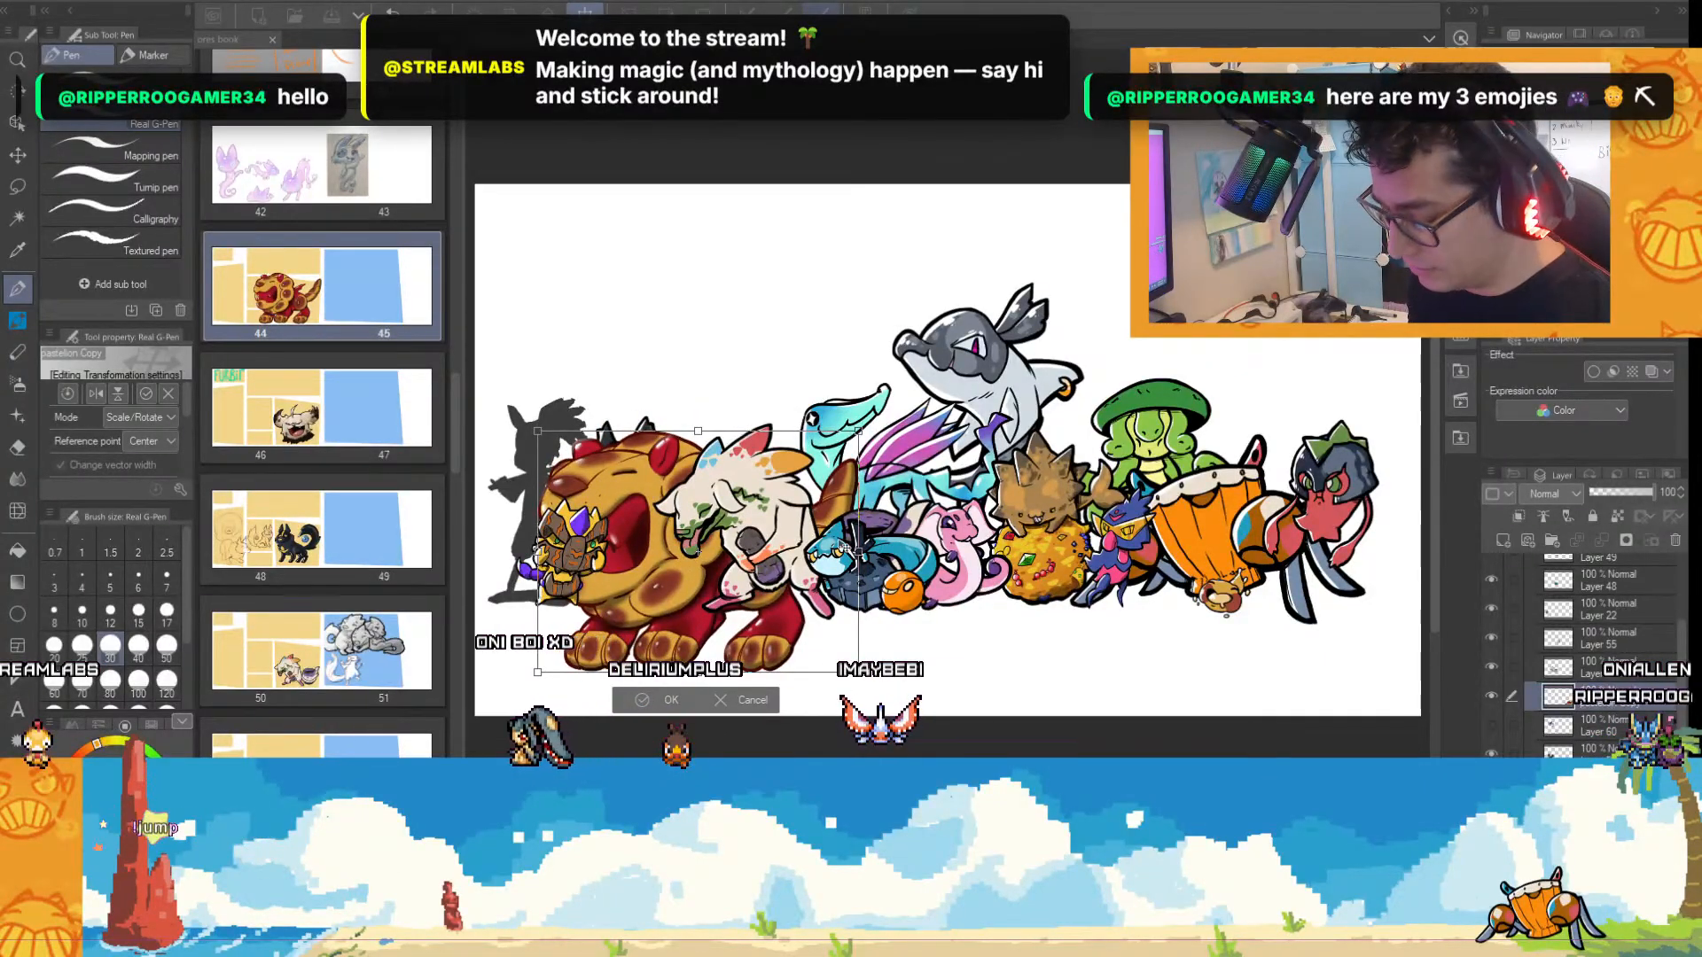
{"action": "left_click_drag", "start_coordinate": [844, 545], "coordinate": [913, 475]}
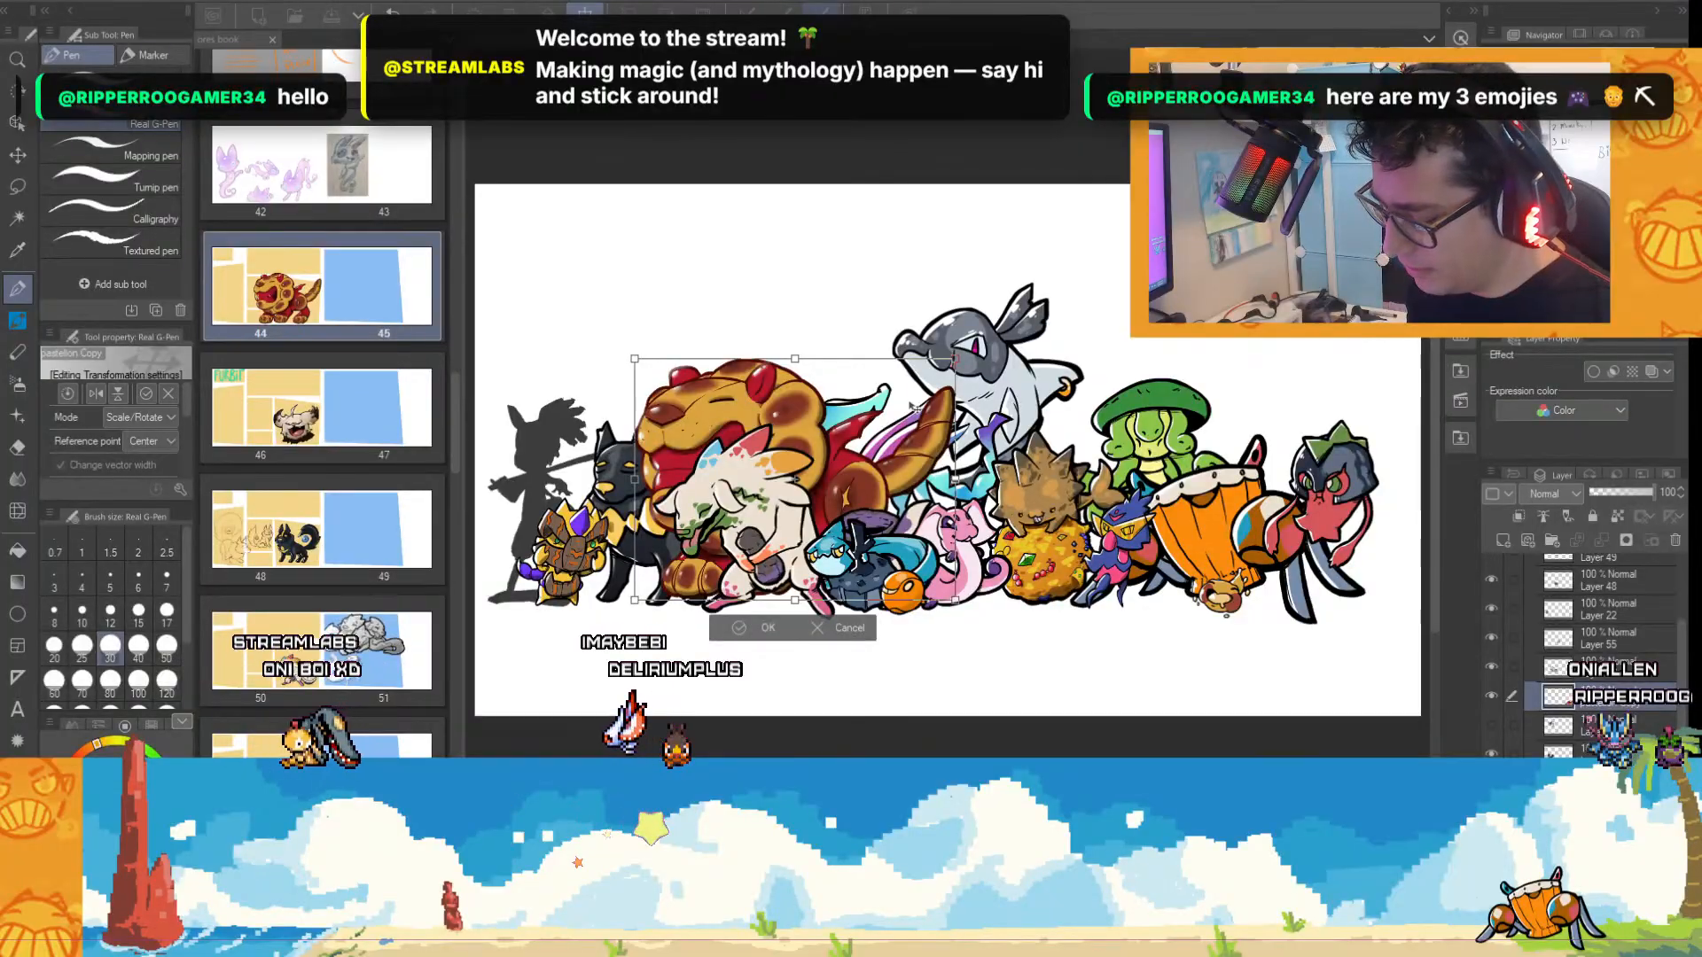
{"action": "left_click_drag", "start_coordinate": [913, 406], "coordinate": [889, 433]}
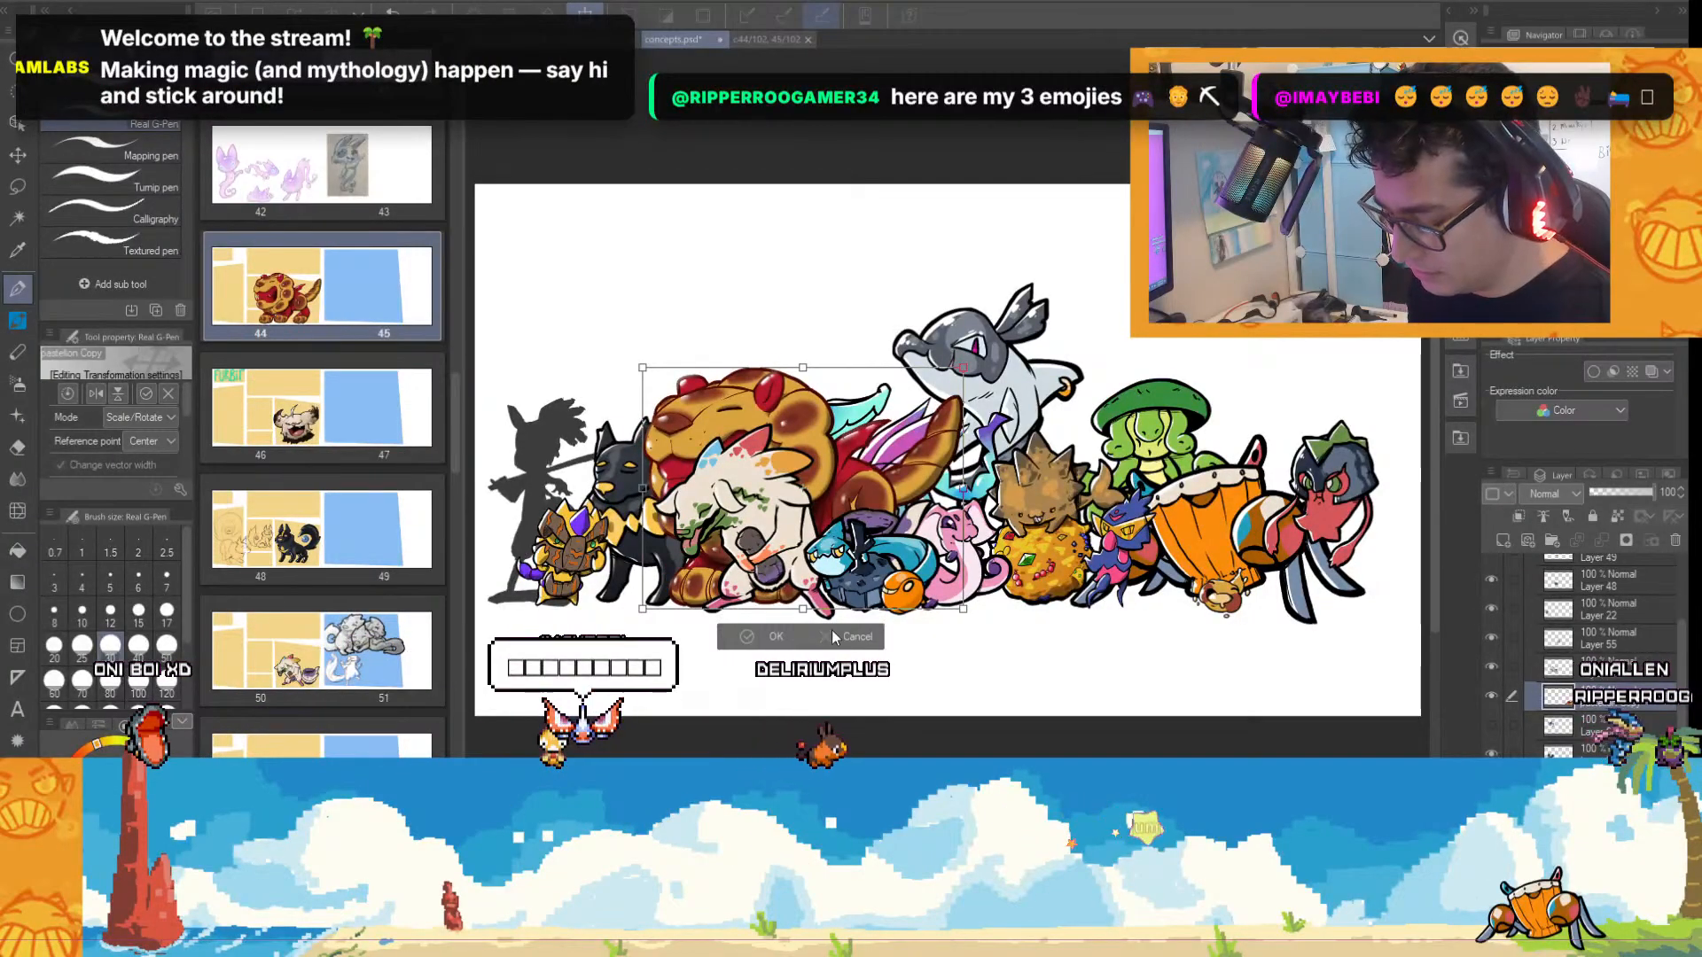
{"action": "left_click", "coordinate": [777, 638]}
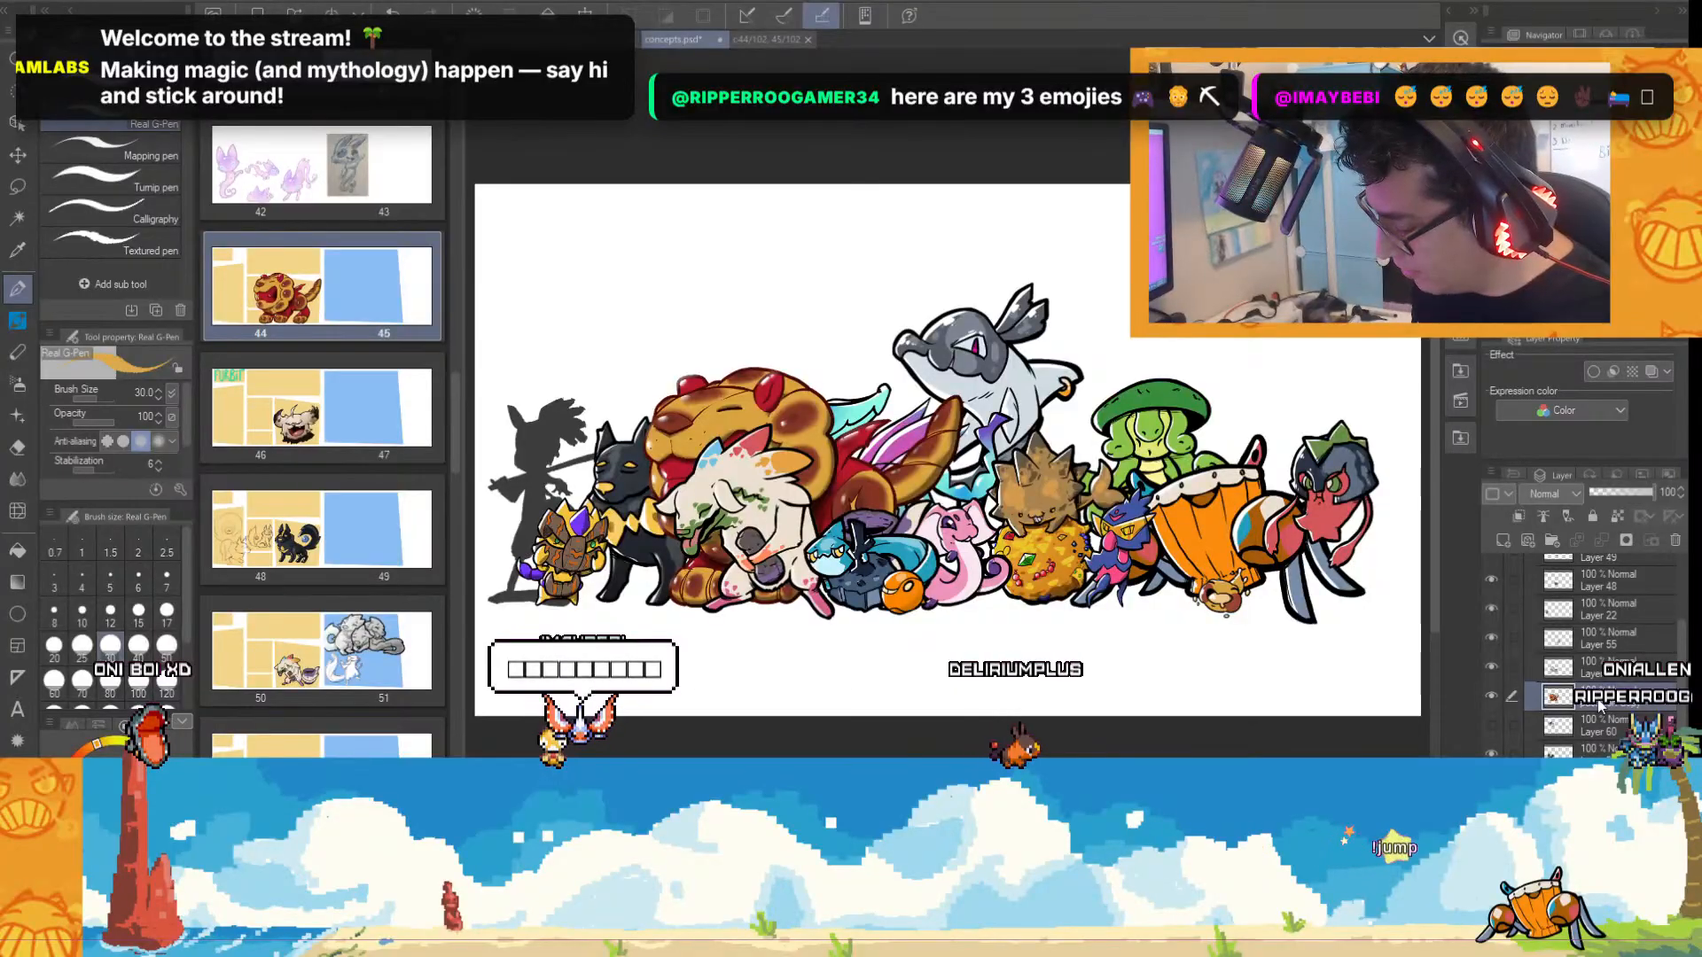
Move the lion's layer lower in Group 1 so the lion sits behind the black dog and the teal winged creature.
{"action": "scroll", "coordinate": [1586, 656], "scroll_direction": "down", "scroll_amount": 2}
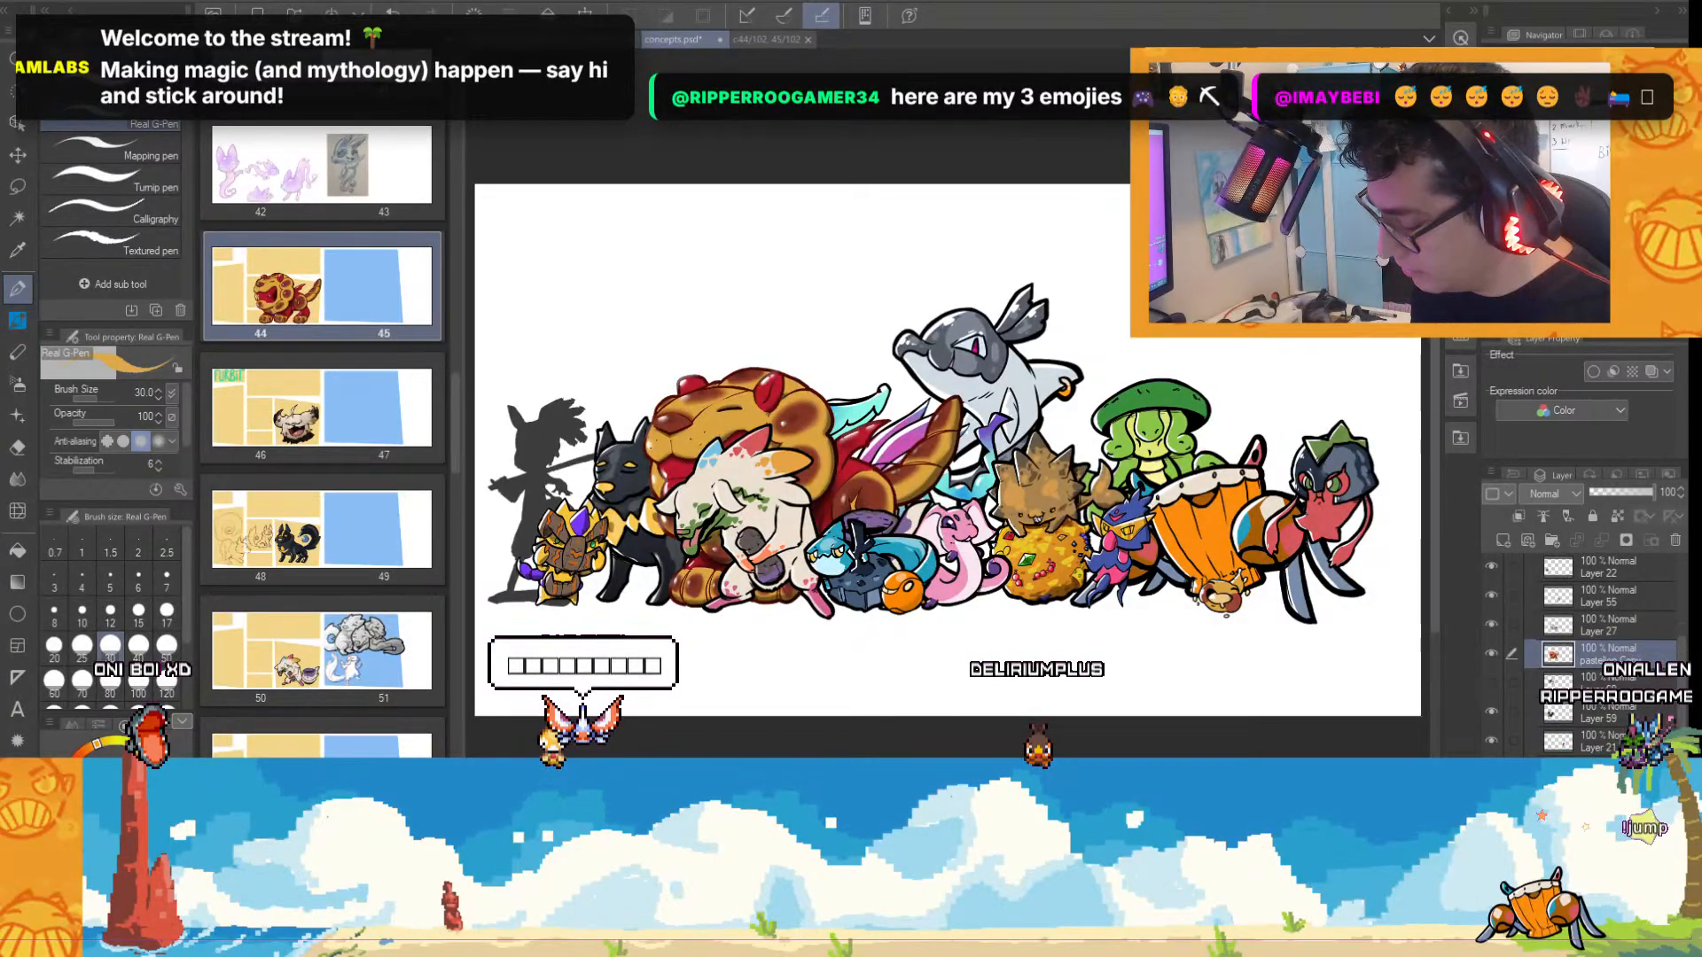
{"action": "scroll", "coordinate": [1587, 656], "scroll_direction": "down", "scroll_amount": 3}
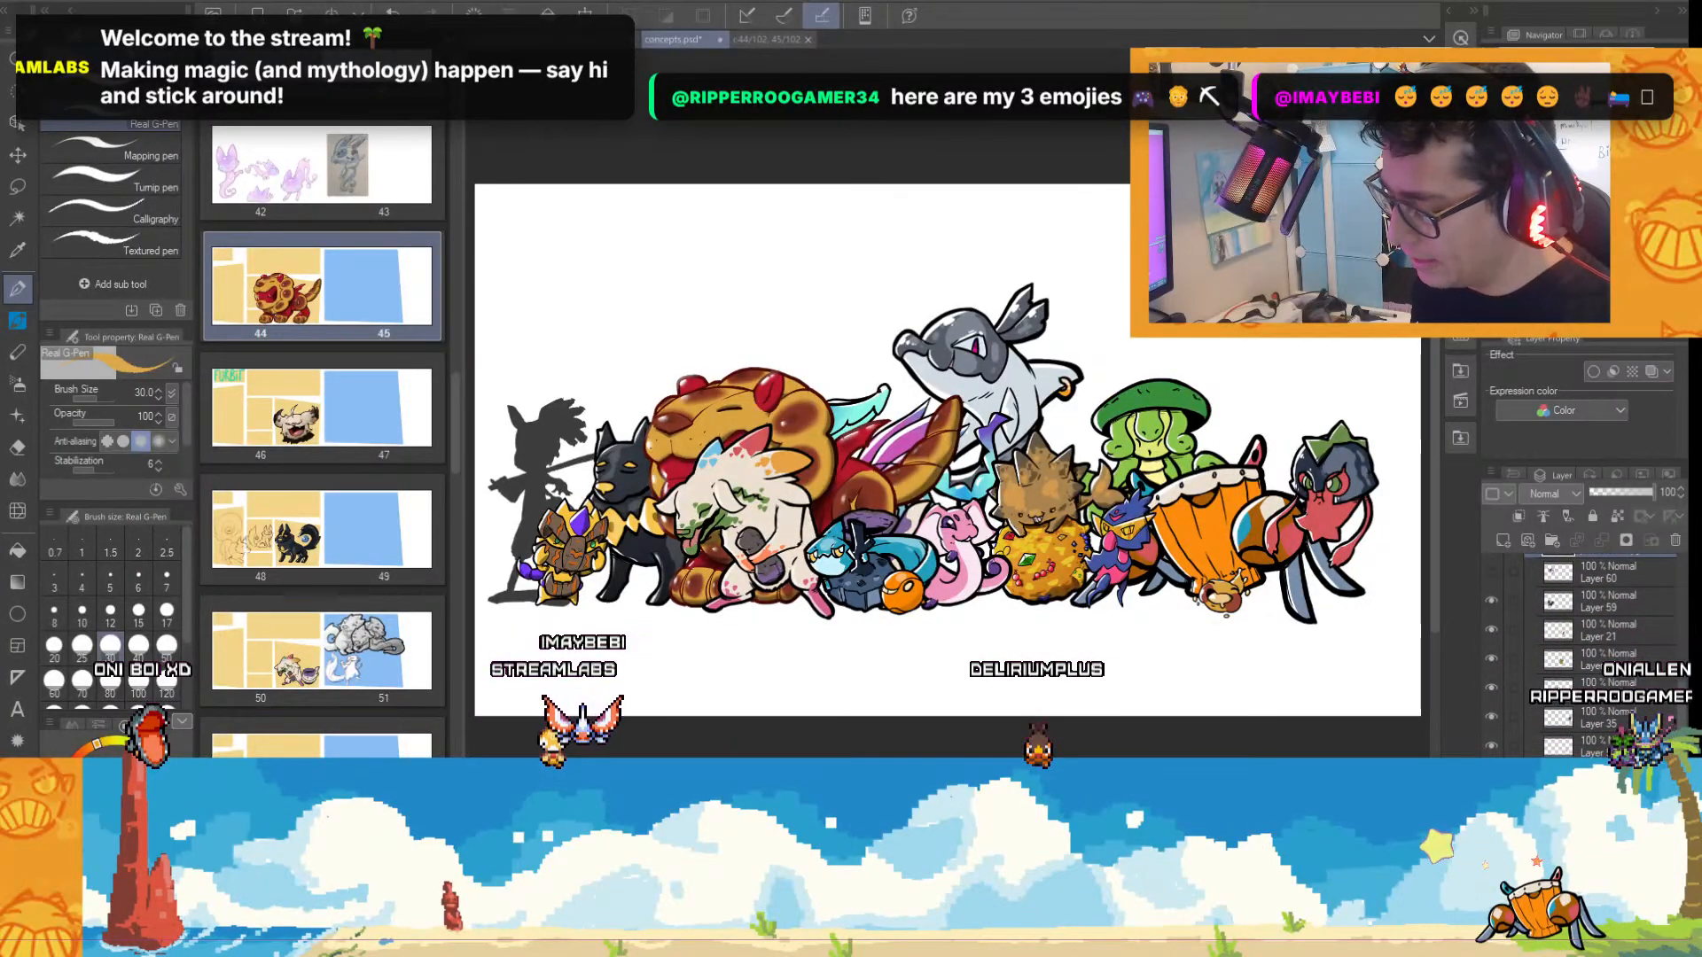
{"action": "left_click_drag", "start_coordinate": [1587, 556], "coordinate": [1587, 762]}
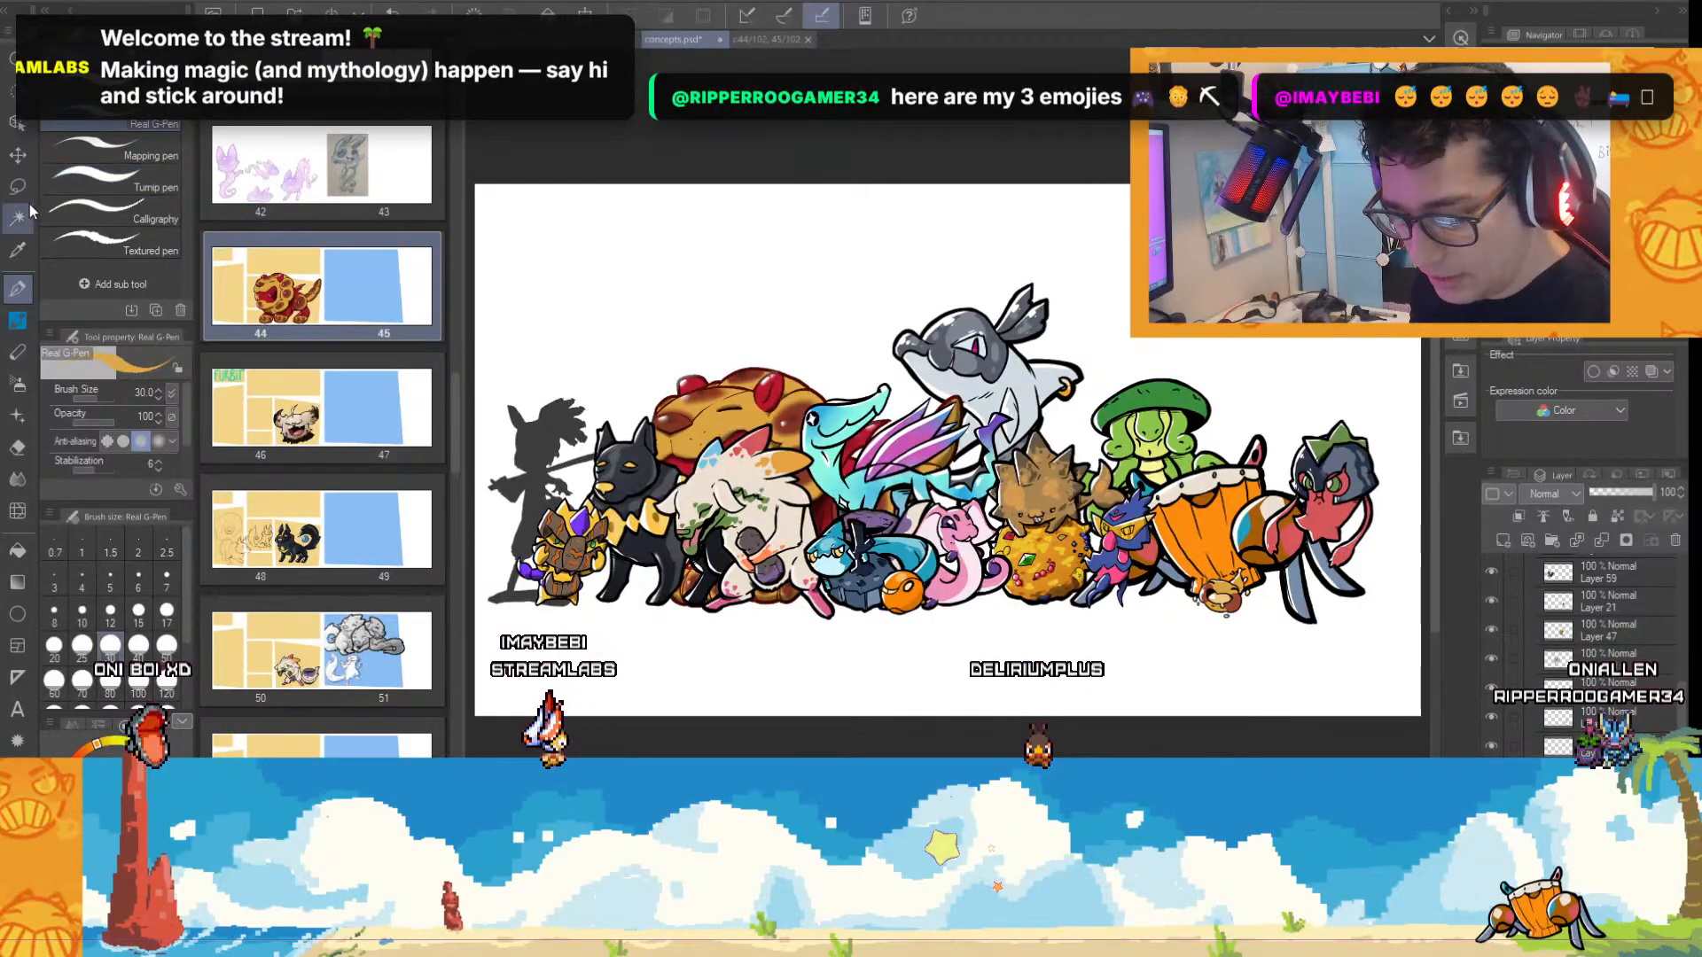
Nudge the lion slightly upward with the Move layer tool so its face shows above the front characters.
{"action": "left_click", "coordinate": [18, 155]}
{"action": "mouse_move", "coordinate": [739, 412]}
{"action": "left_mouse_down"}
{"action": "mouse_move", "coordinate": [1298, 417]}
{"action": "mouse_move", "coordinate": [749, 418]}
{"action": "left_mouse_up"}
{"action": "left_click_drag", "start_coordinate": [751, 408], "coordinate": [751, 405]}
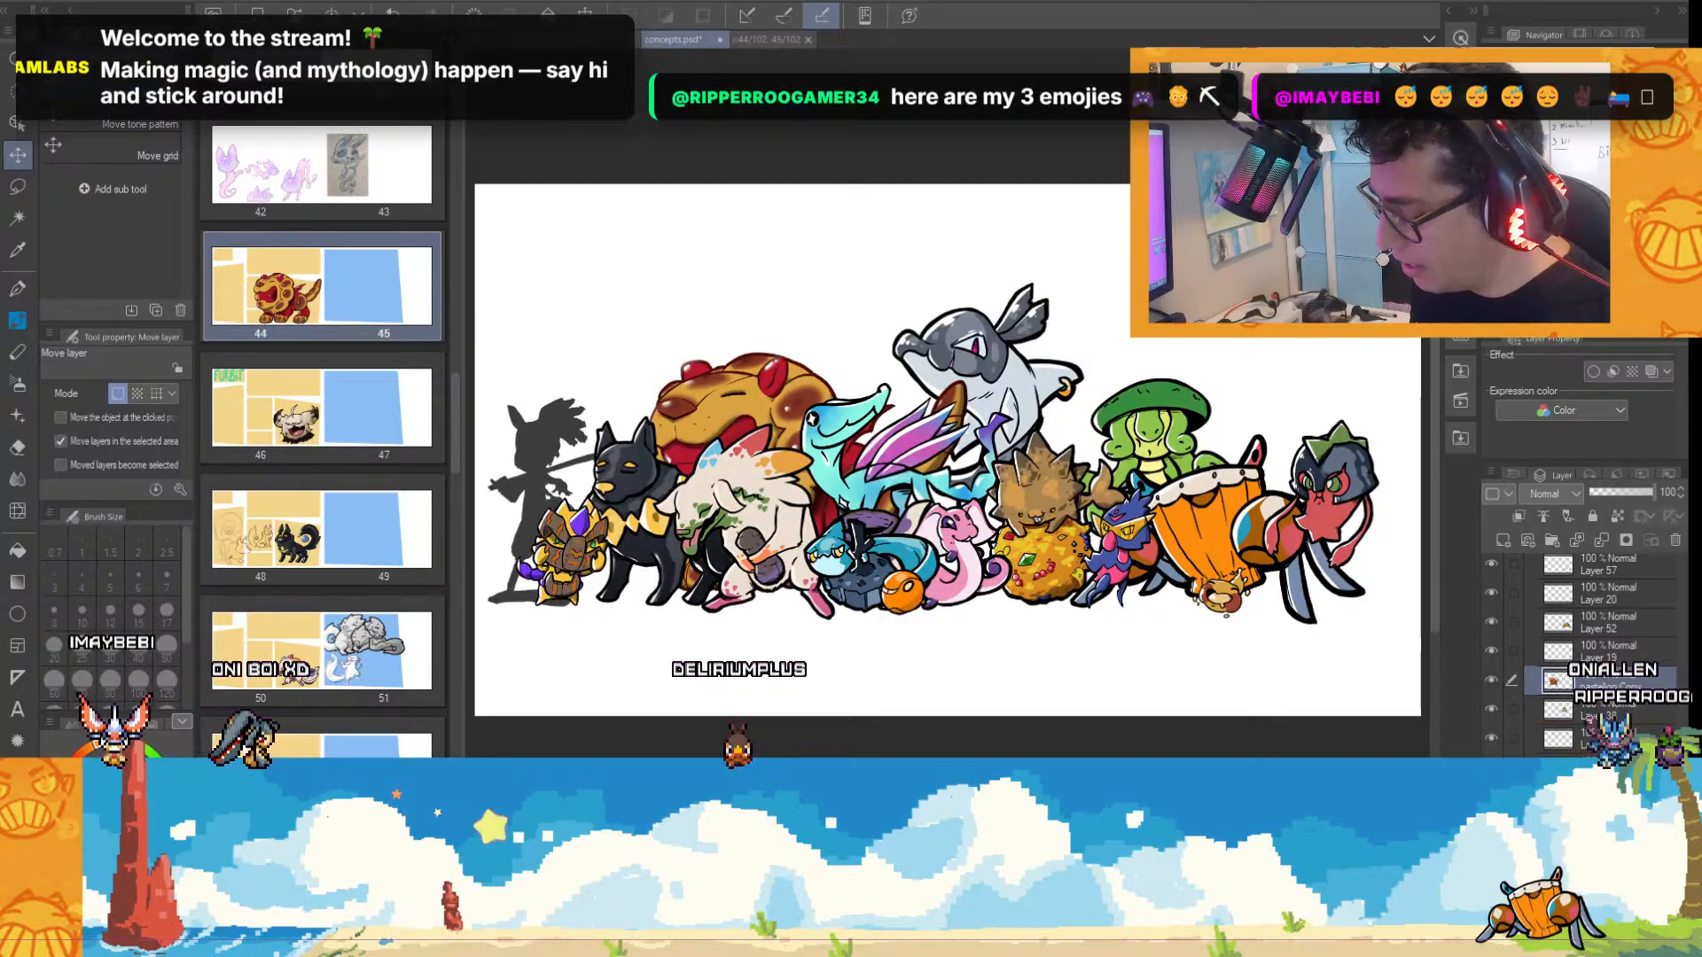
Lower the lion's layer behind the grey dolphin-like character and shift the lion slightly up and toward the black dog.
{"action": "left_click_drag", "start_coordinate": [1614, 683], "coordinate": [1613, 754]}
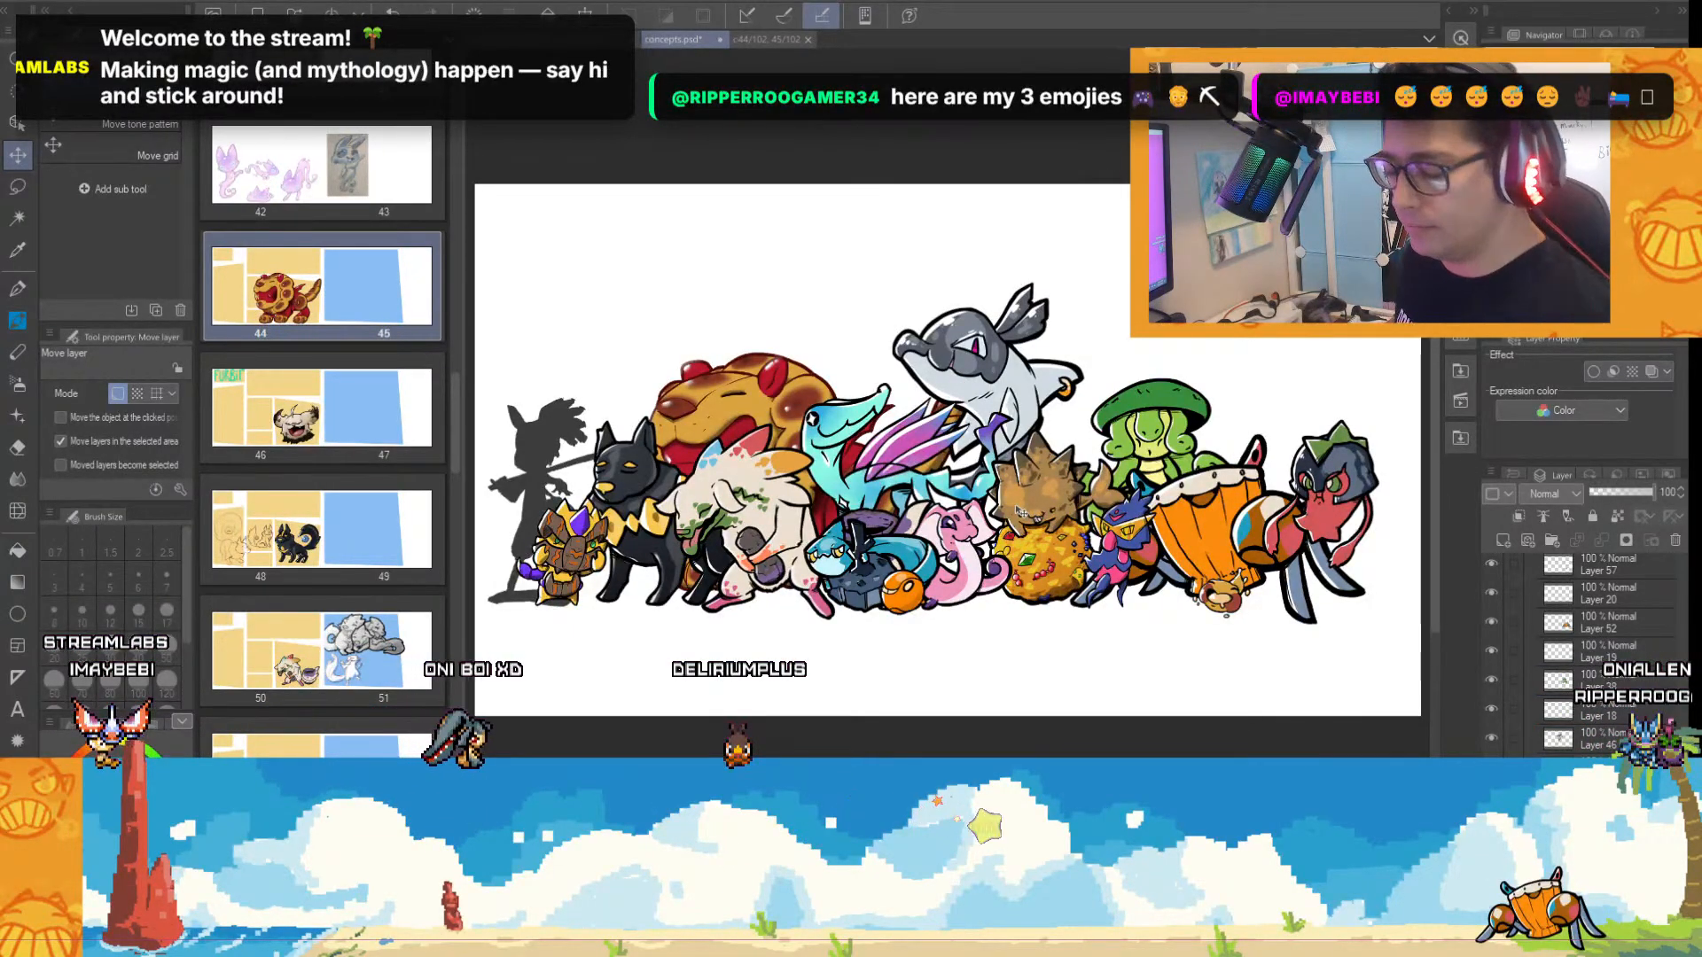
{"action": "mouse_move", "coordinate": [716, 432]}
{"action": "left_mouse_down"}
{"action": "mouse_move", "coordinate": [650, 429]}
{"action": "mouse_move", "coordinate": [702, 419]}
{"action": "left_mouse_up"}
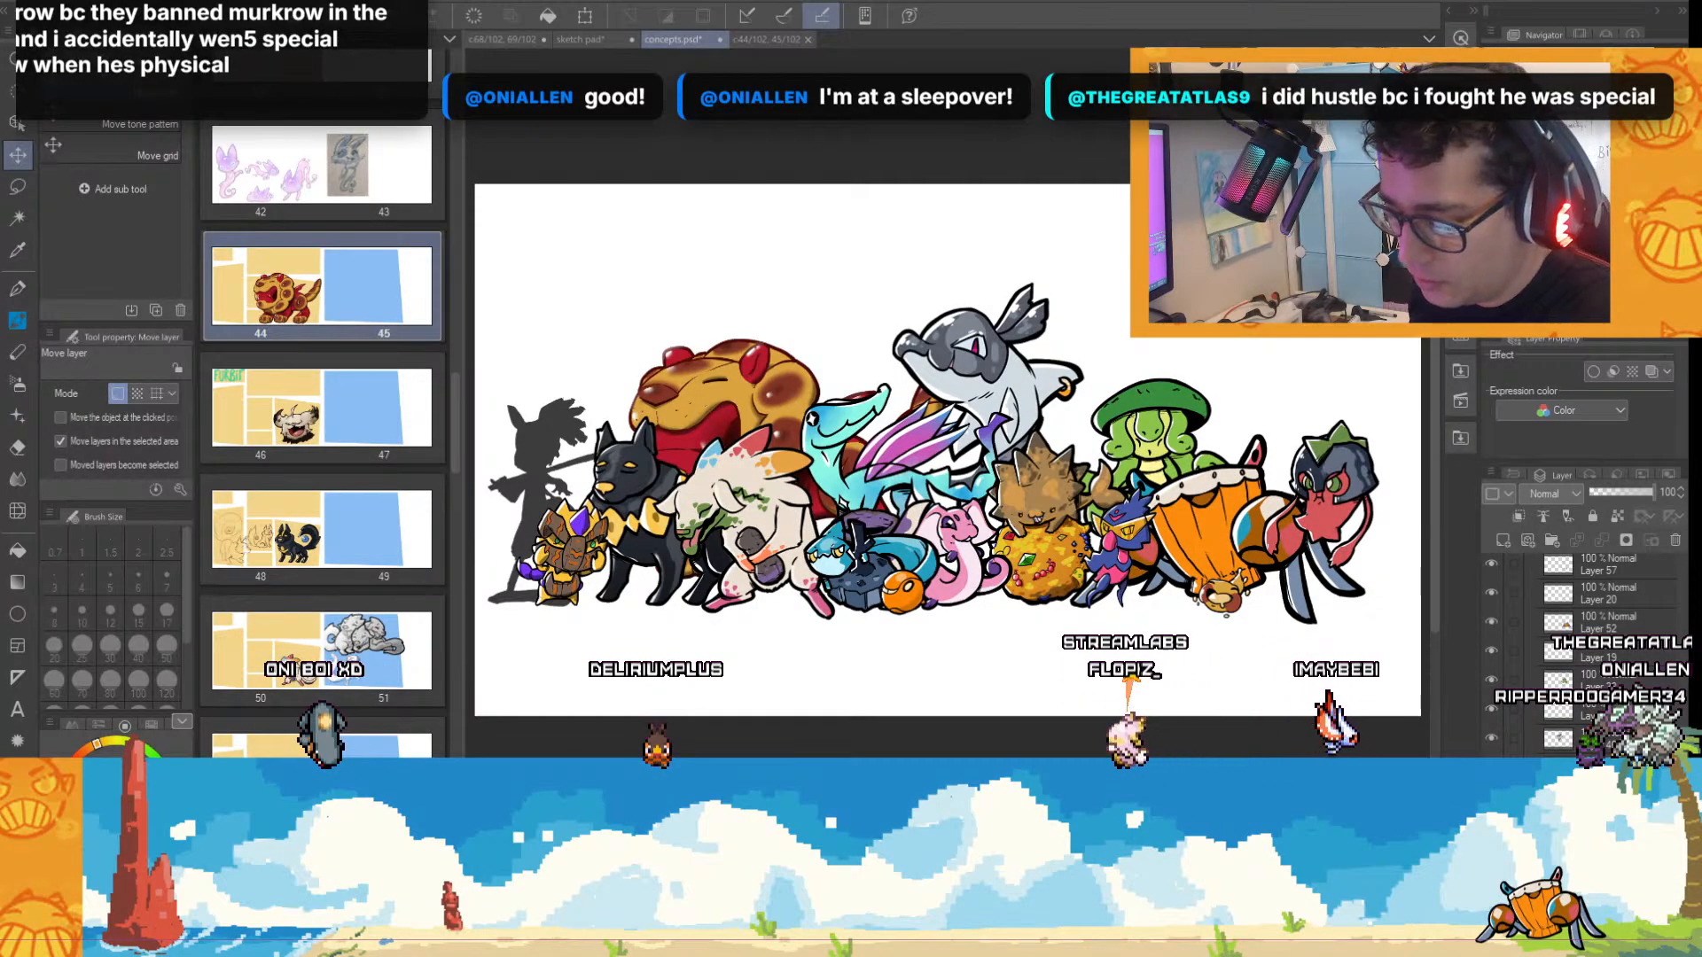
{"action": "scroll", "coordinate": [478, 270], "scroll_direction": "up", "scroll_amount": 2}
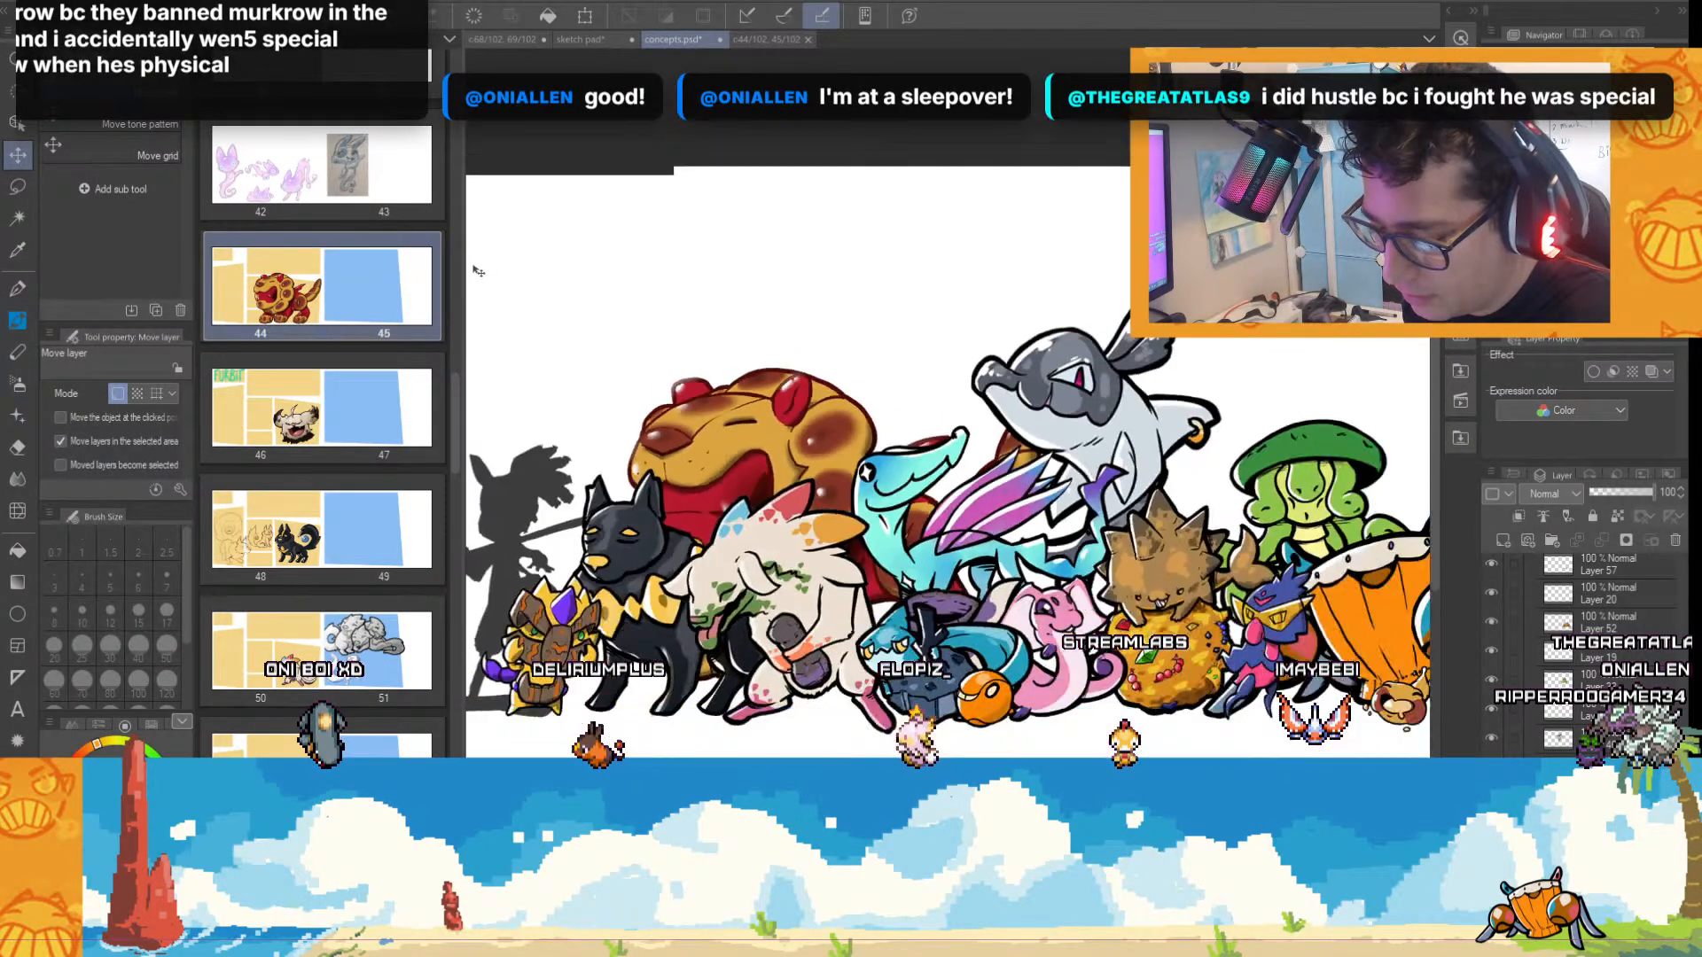
Close the ores book page 44/45 canvas and switch to the sketch pad document.
{"action": "scroll", "coordinate": [478, 270], "scroll_direction": "down", "scroll_amount": 2}
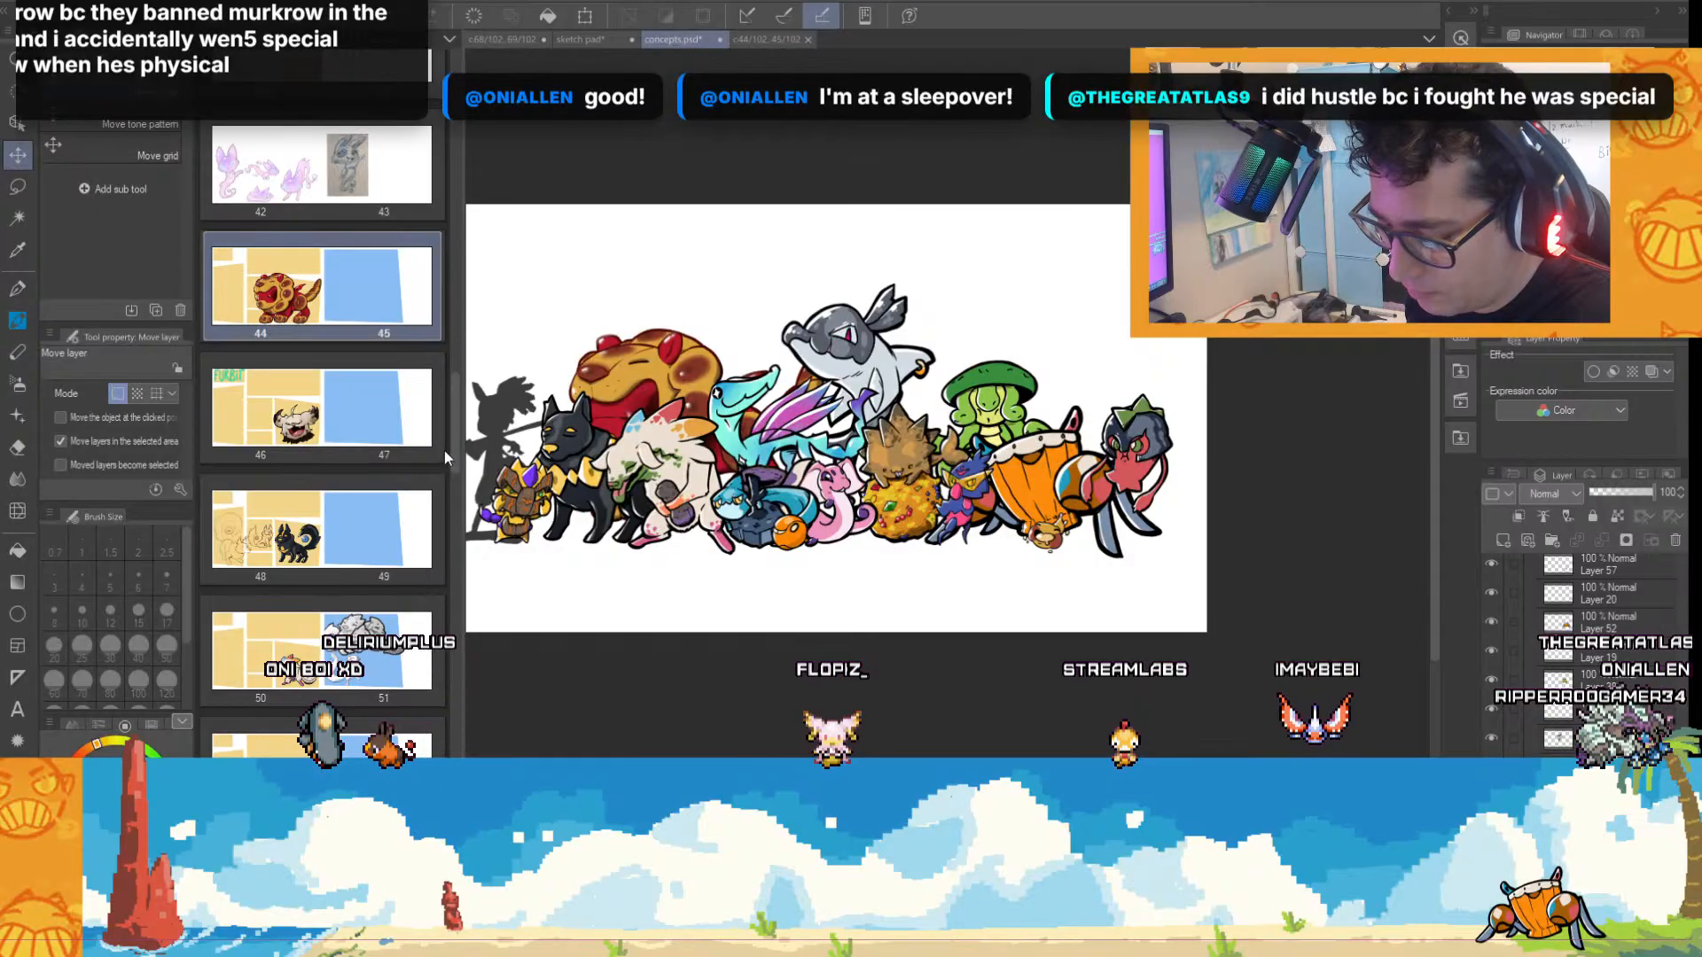
{"action": "left_click_drag", "start_coordinate": [453, 443], "coordinate": [483, 422]}
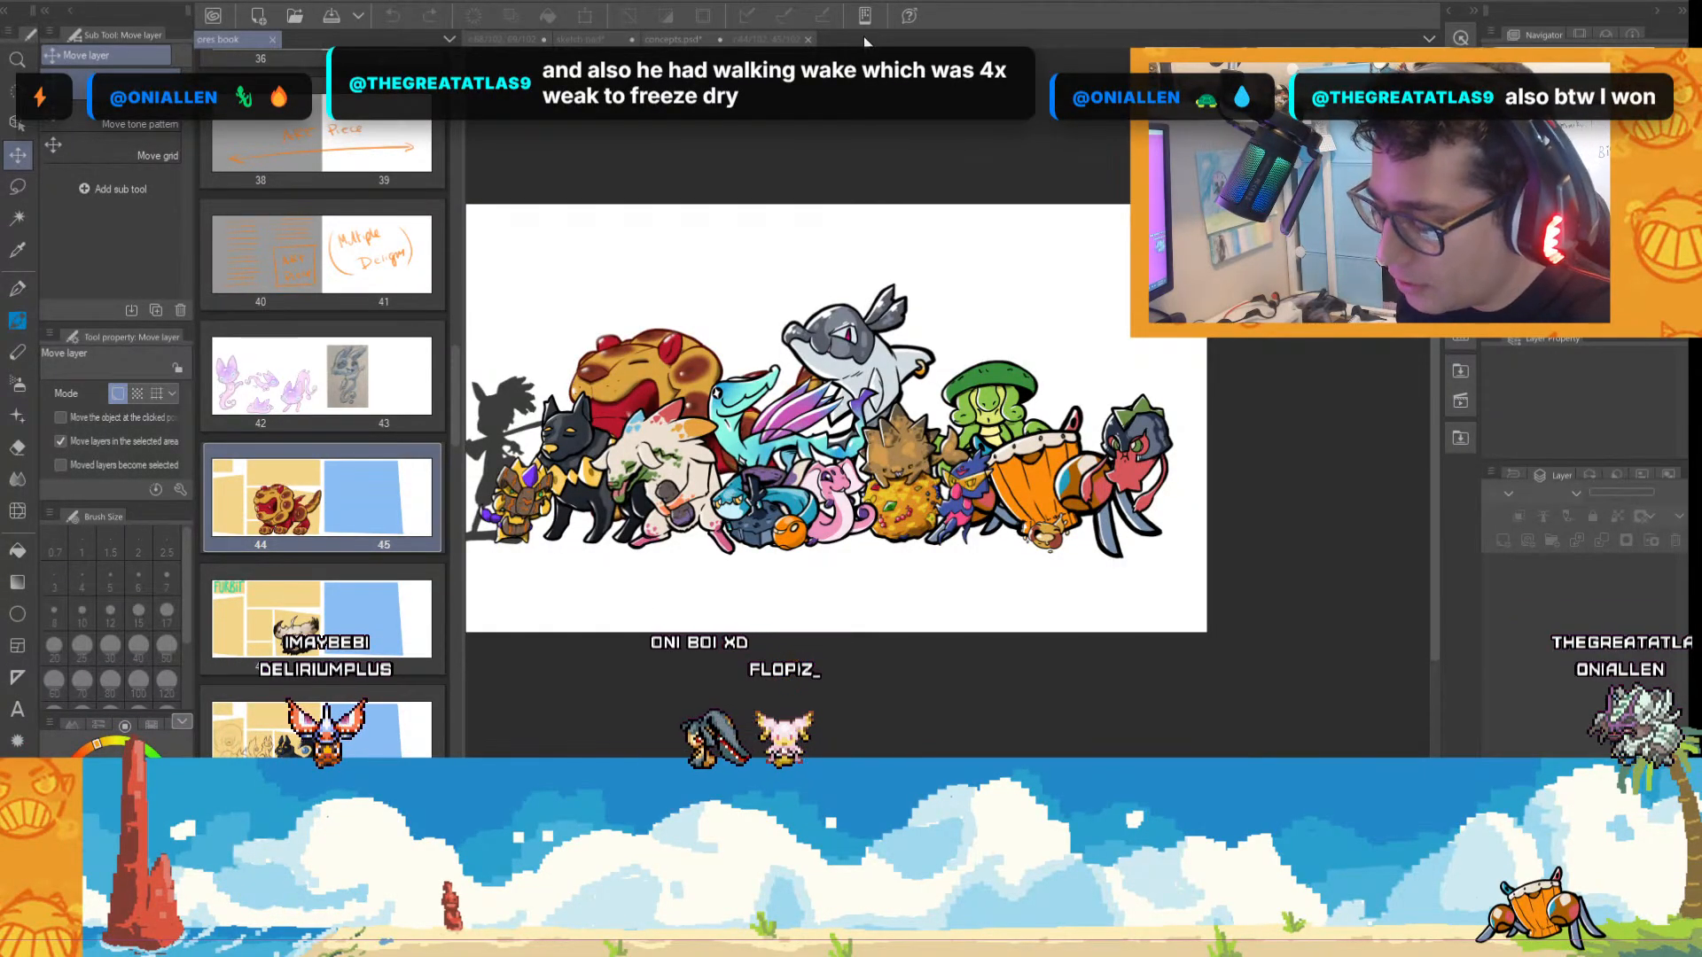
{"action": "left_click", "coordinate": [780, 39]}
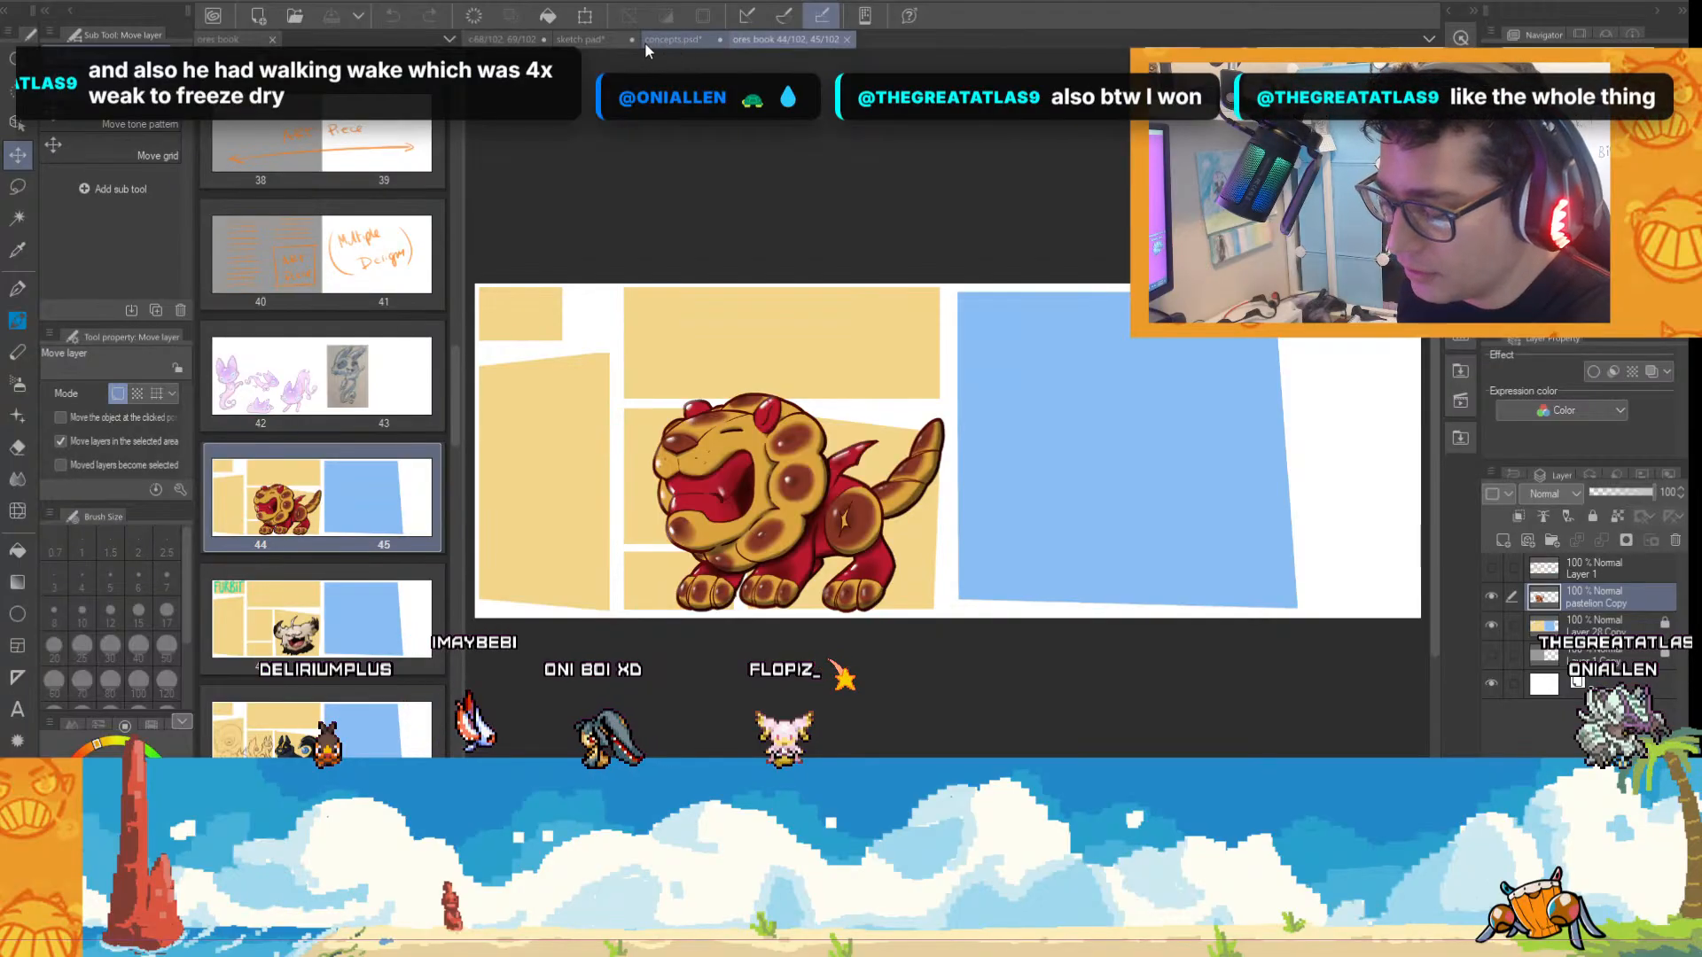
{"action": "left_click", "coordinate": [848, 39]}
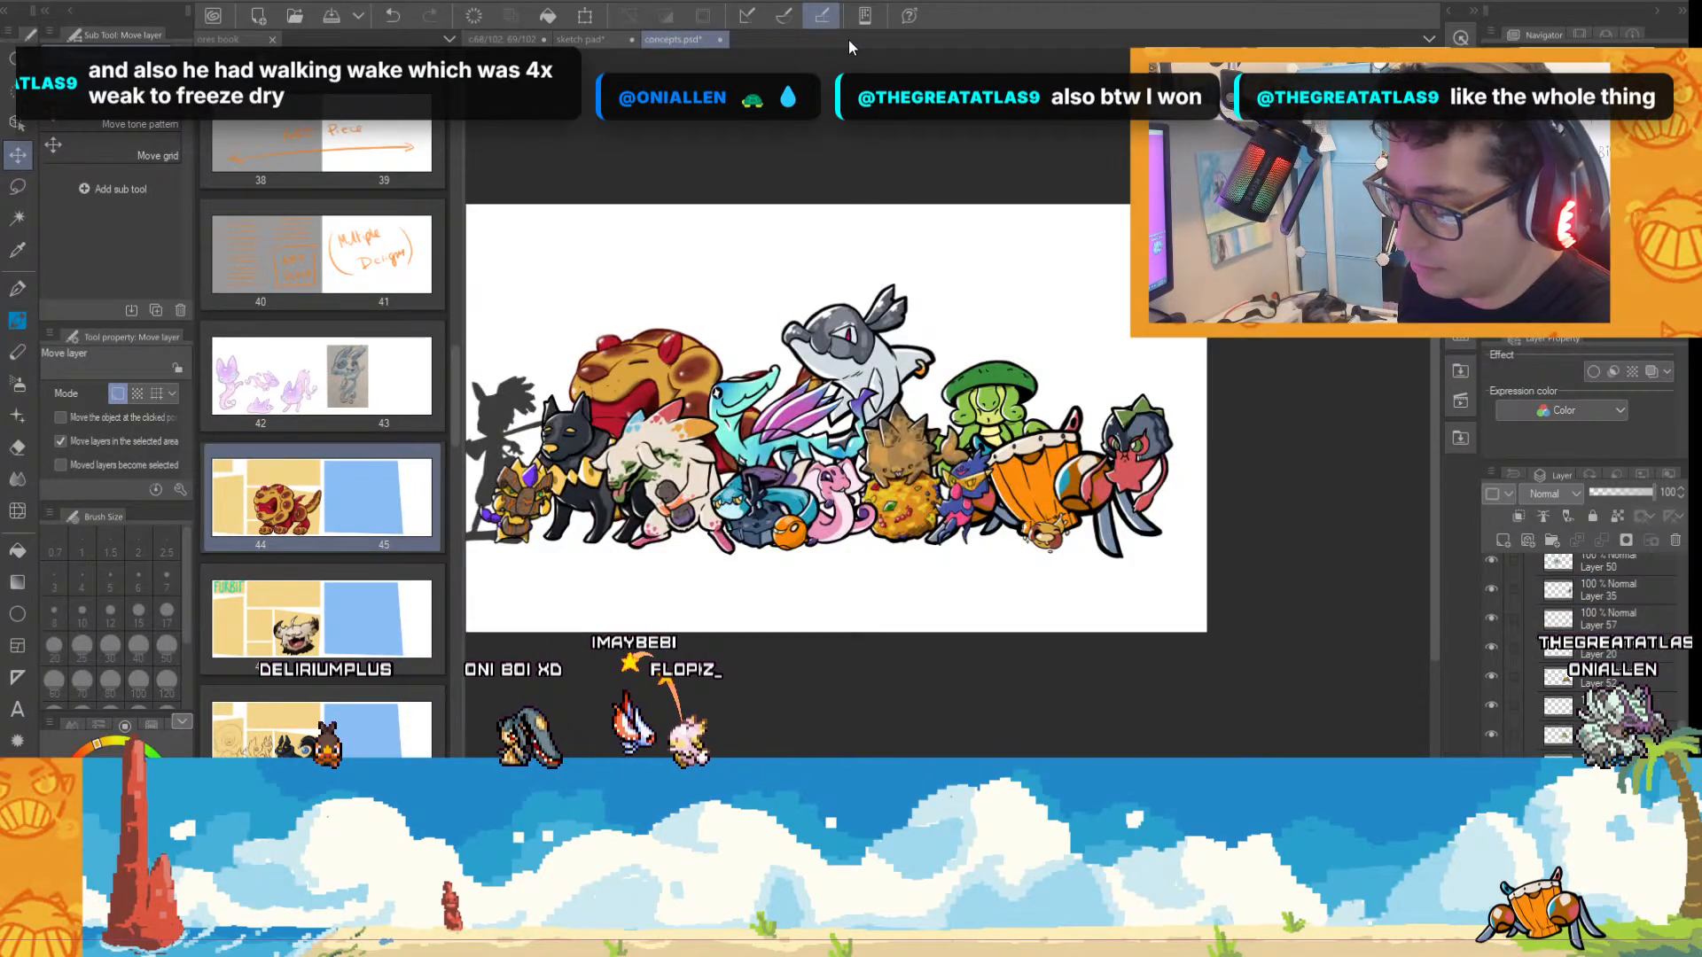
{"action": "left_click", "coordinate": [592, 40]}
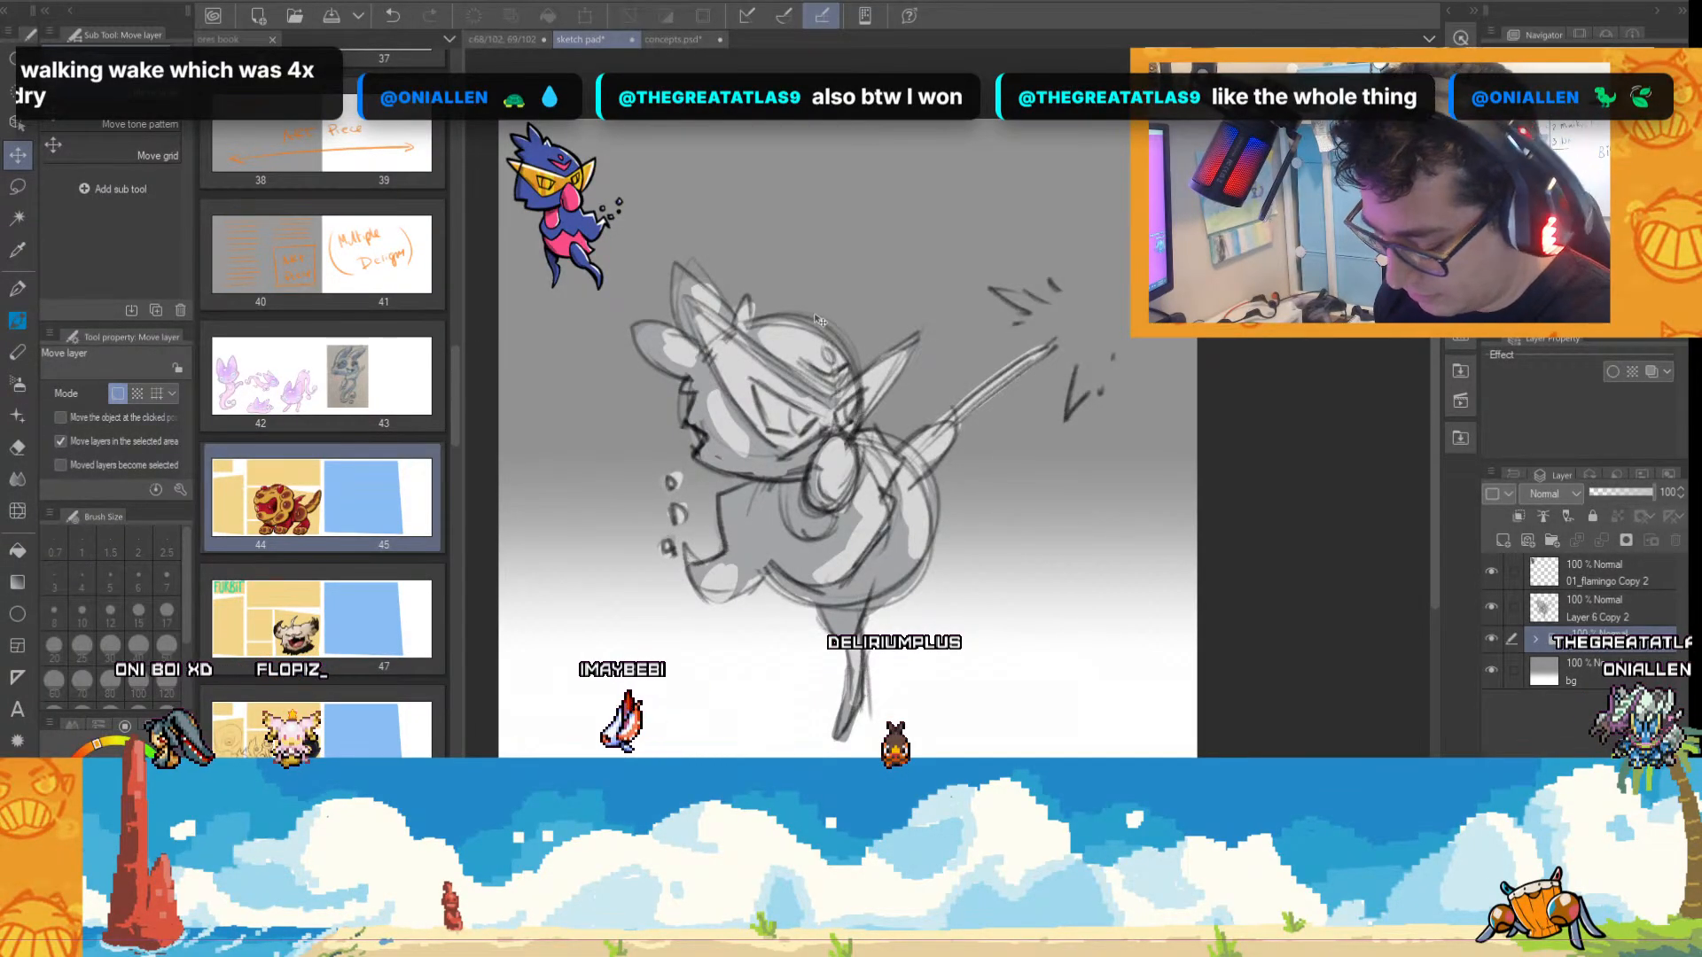
Add a new layer above Layer 6 Copy 2, and lock both the 01_flamingo Copy 2 and Layer 6 Copy 2 layers.
{"action": "left_click_drag", "start_coordinate": [842, 496], "coordinate": [952, 496]}
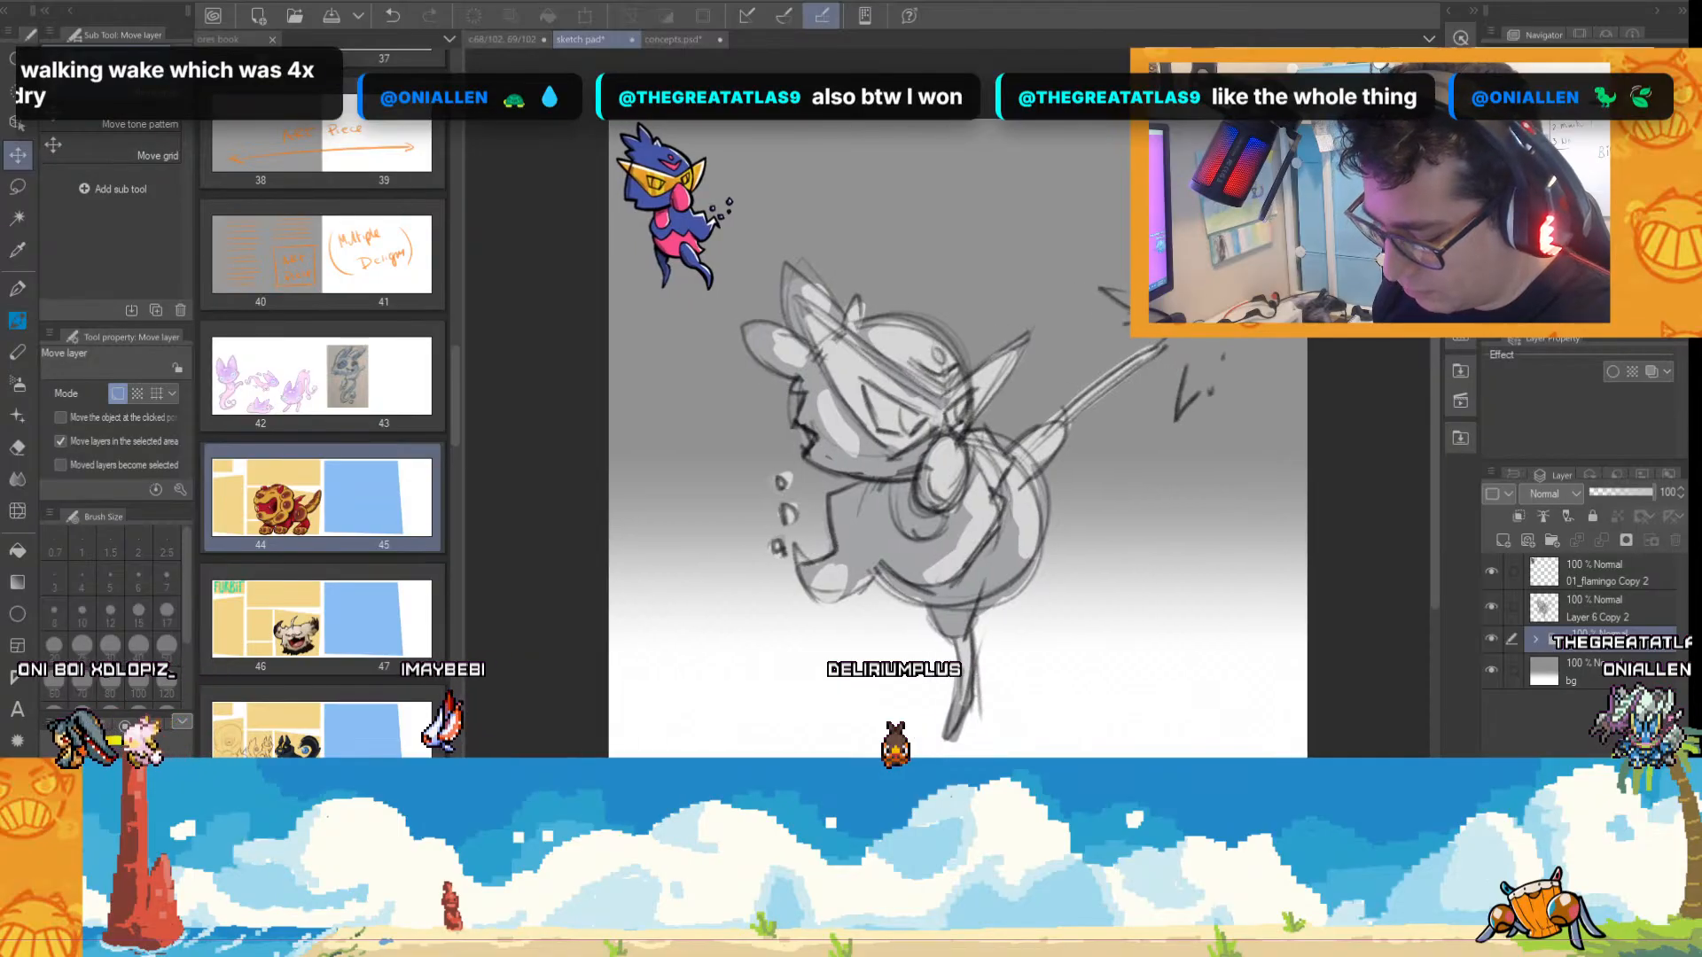
{"action": "left_click", "coordinate": [1583, 608]}
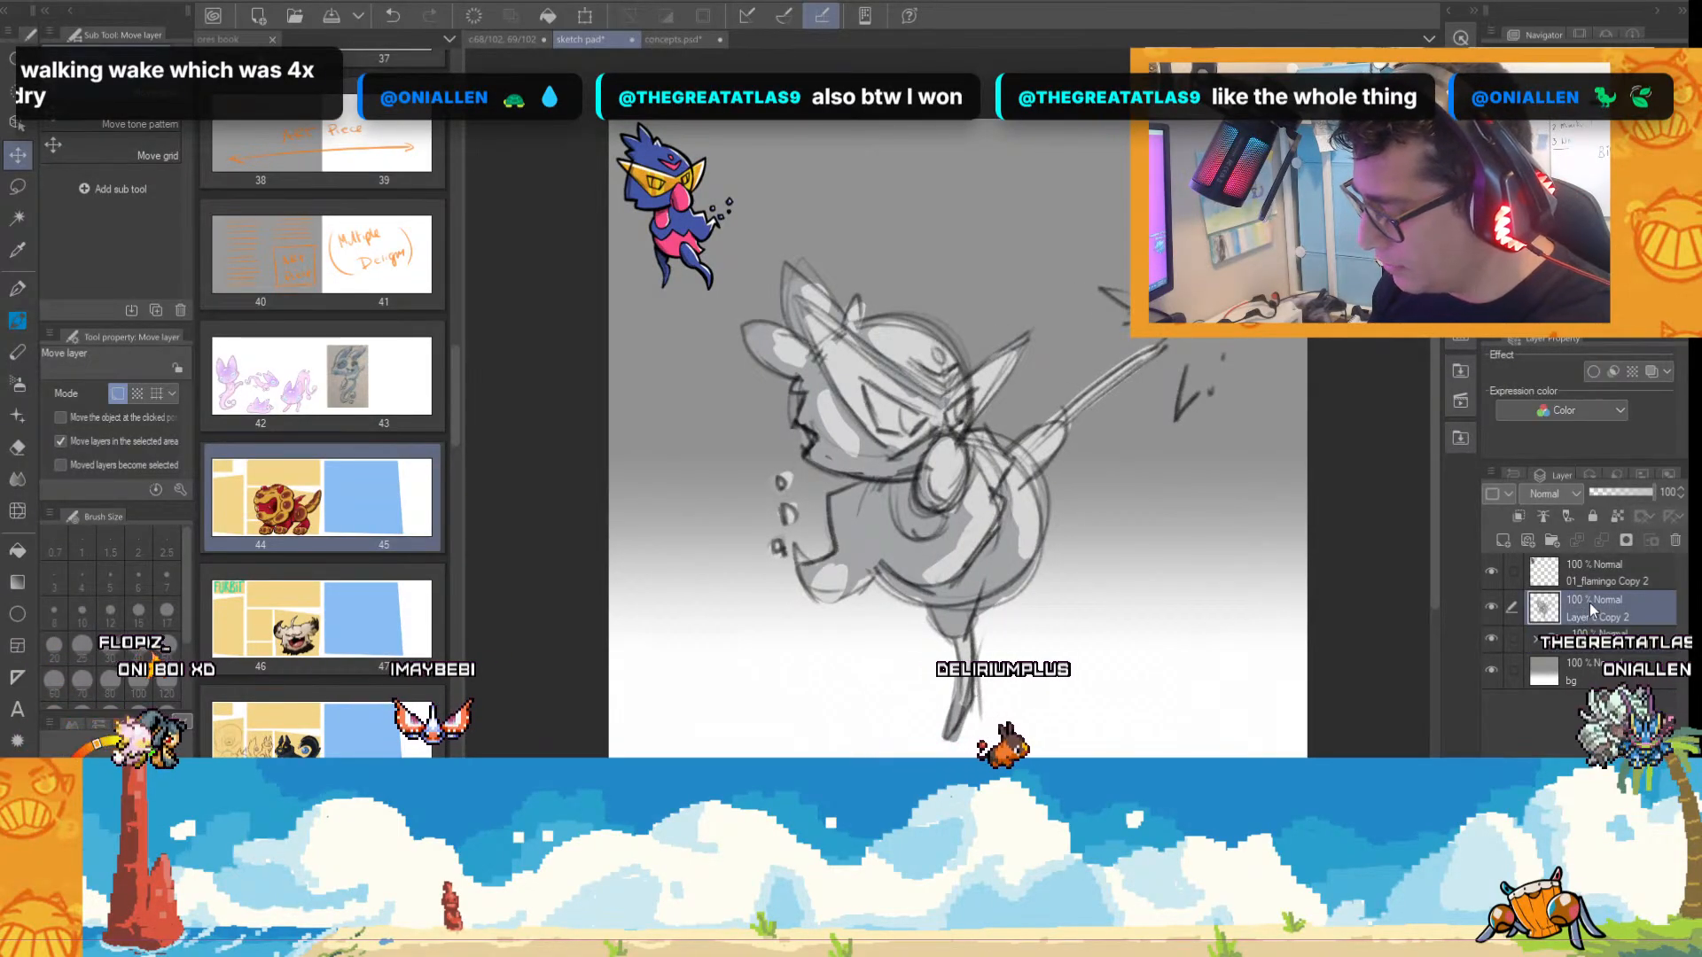
{"action": "left_click", "coordinate": [1491, 609]}
{"action": "left_click", "coordinate": [1490, 609]}
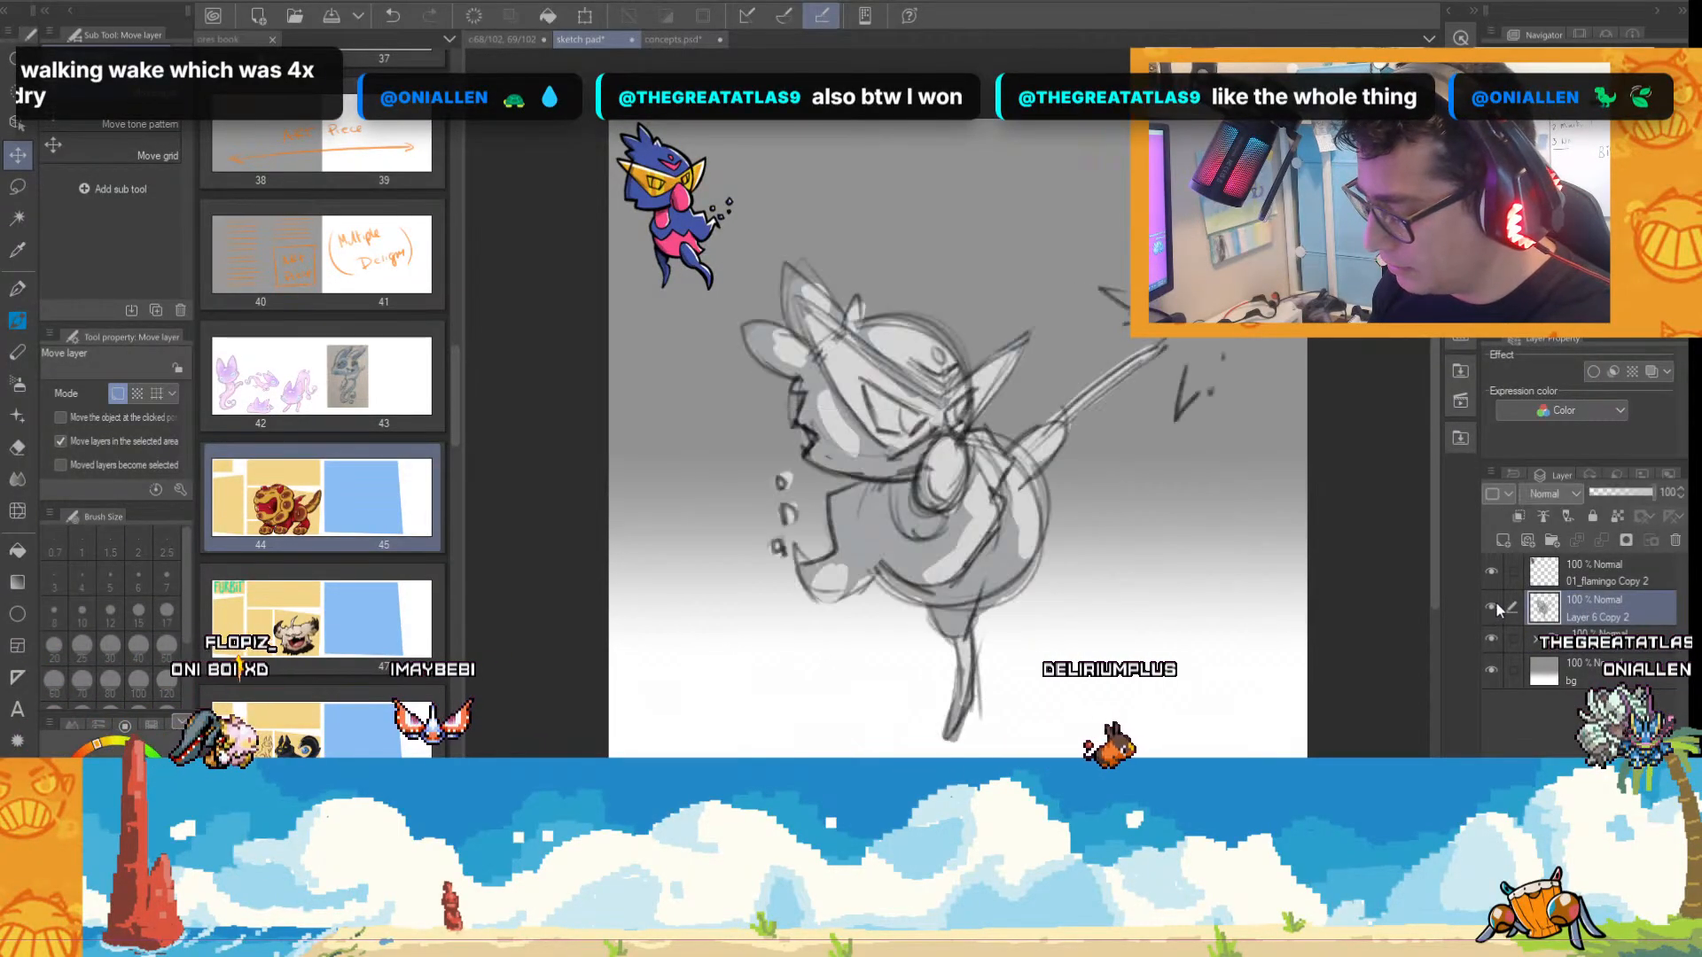
{"action": "left_click", "coordinate": [1505, 540]}
{"action": "left_click", "coordinate": [1598, 573]}
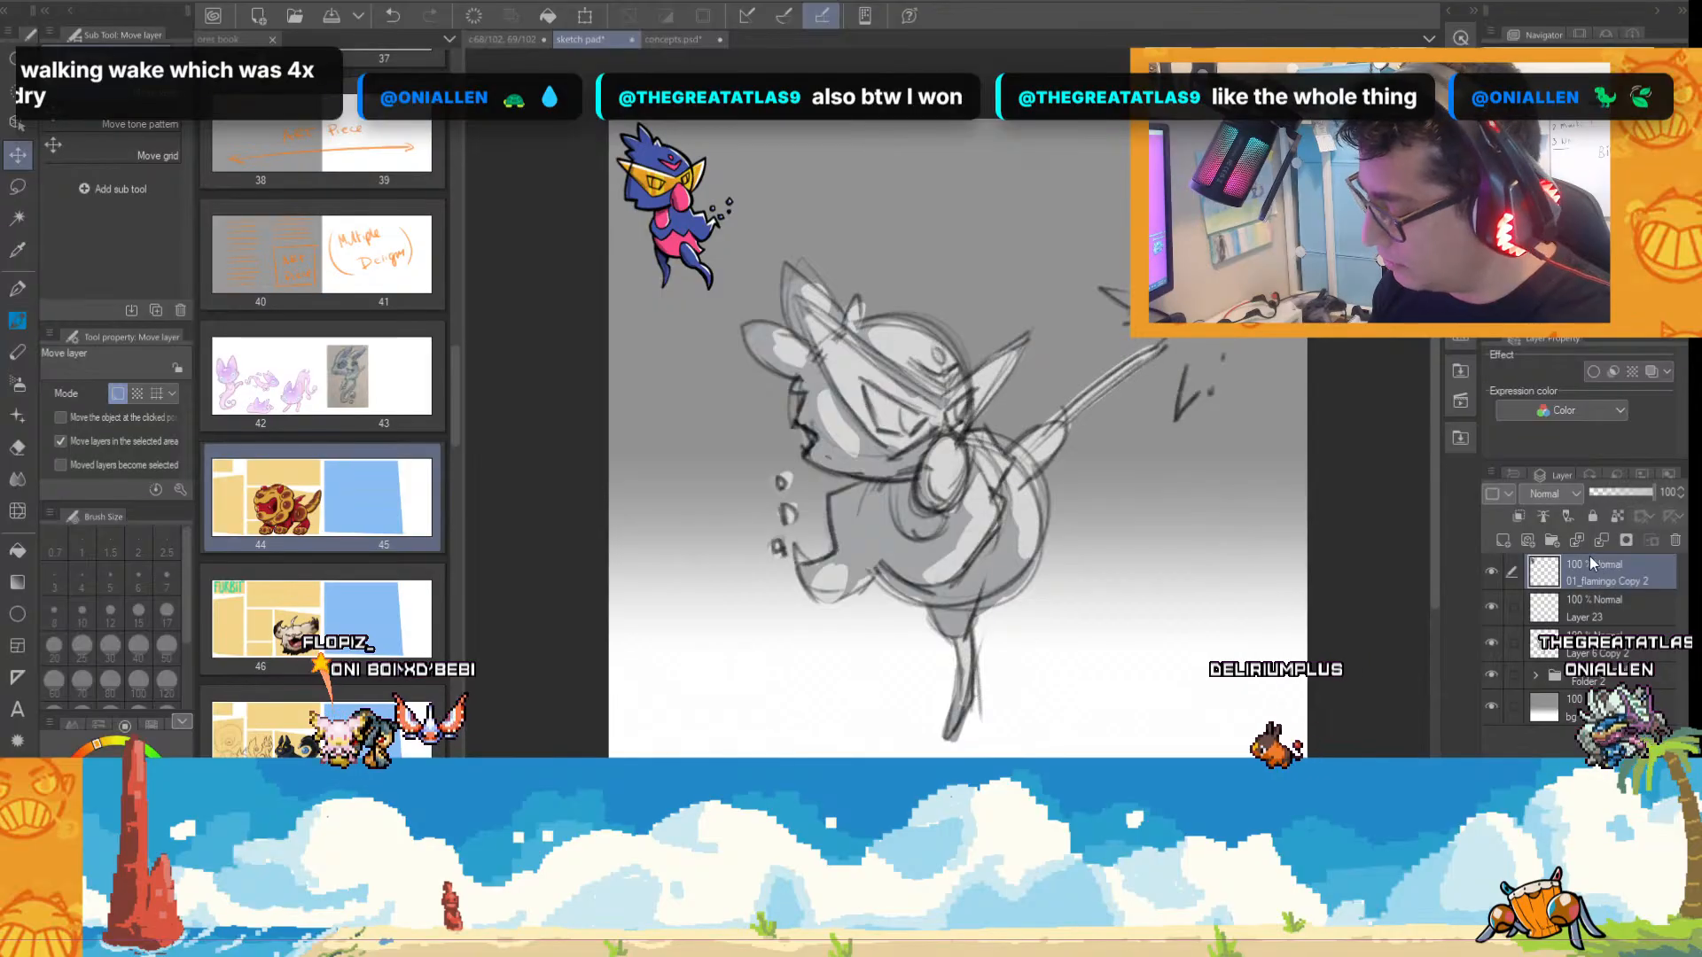
{"action": "left_click", "coordinate": [1592, 517]}
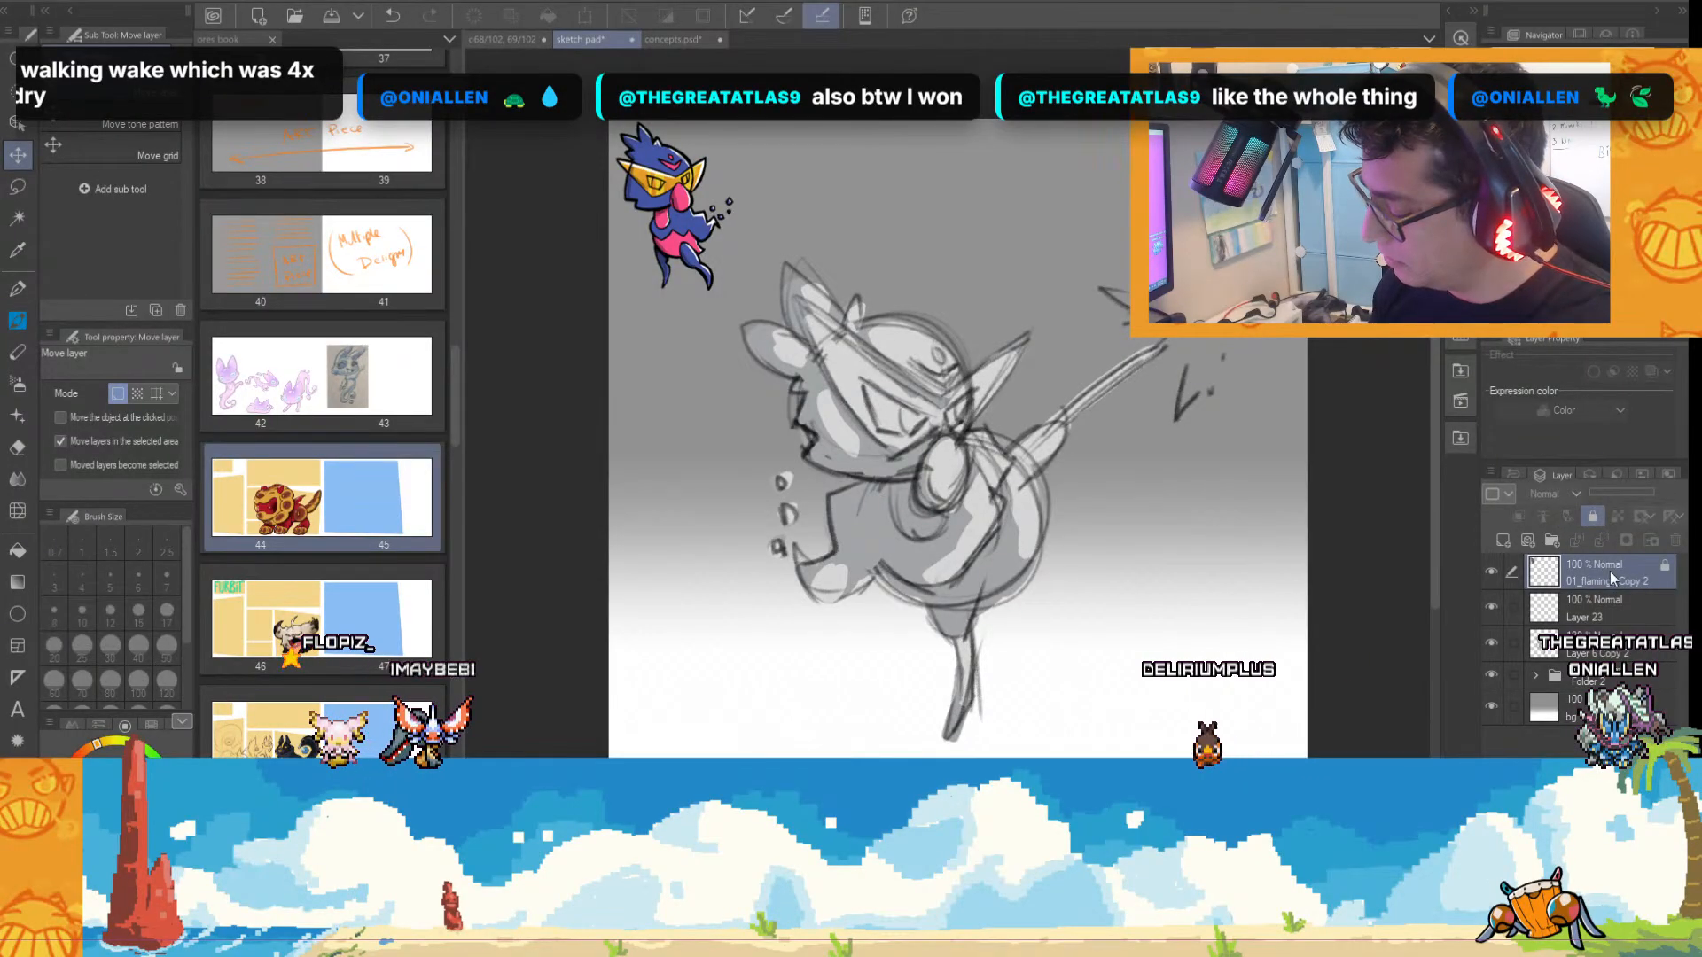
{"action": "left_click", "coordinate": [1596, 651]}
{"action": "left_click", "coordinate": [1592, 521]}
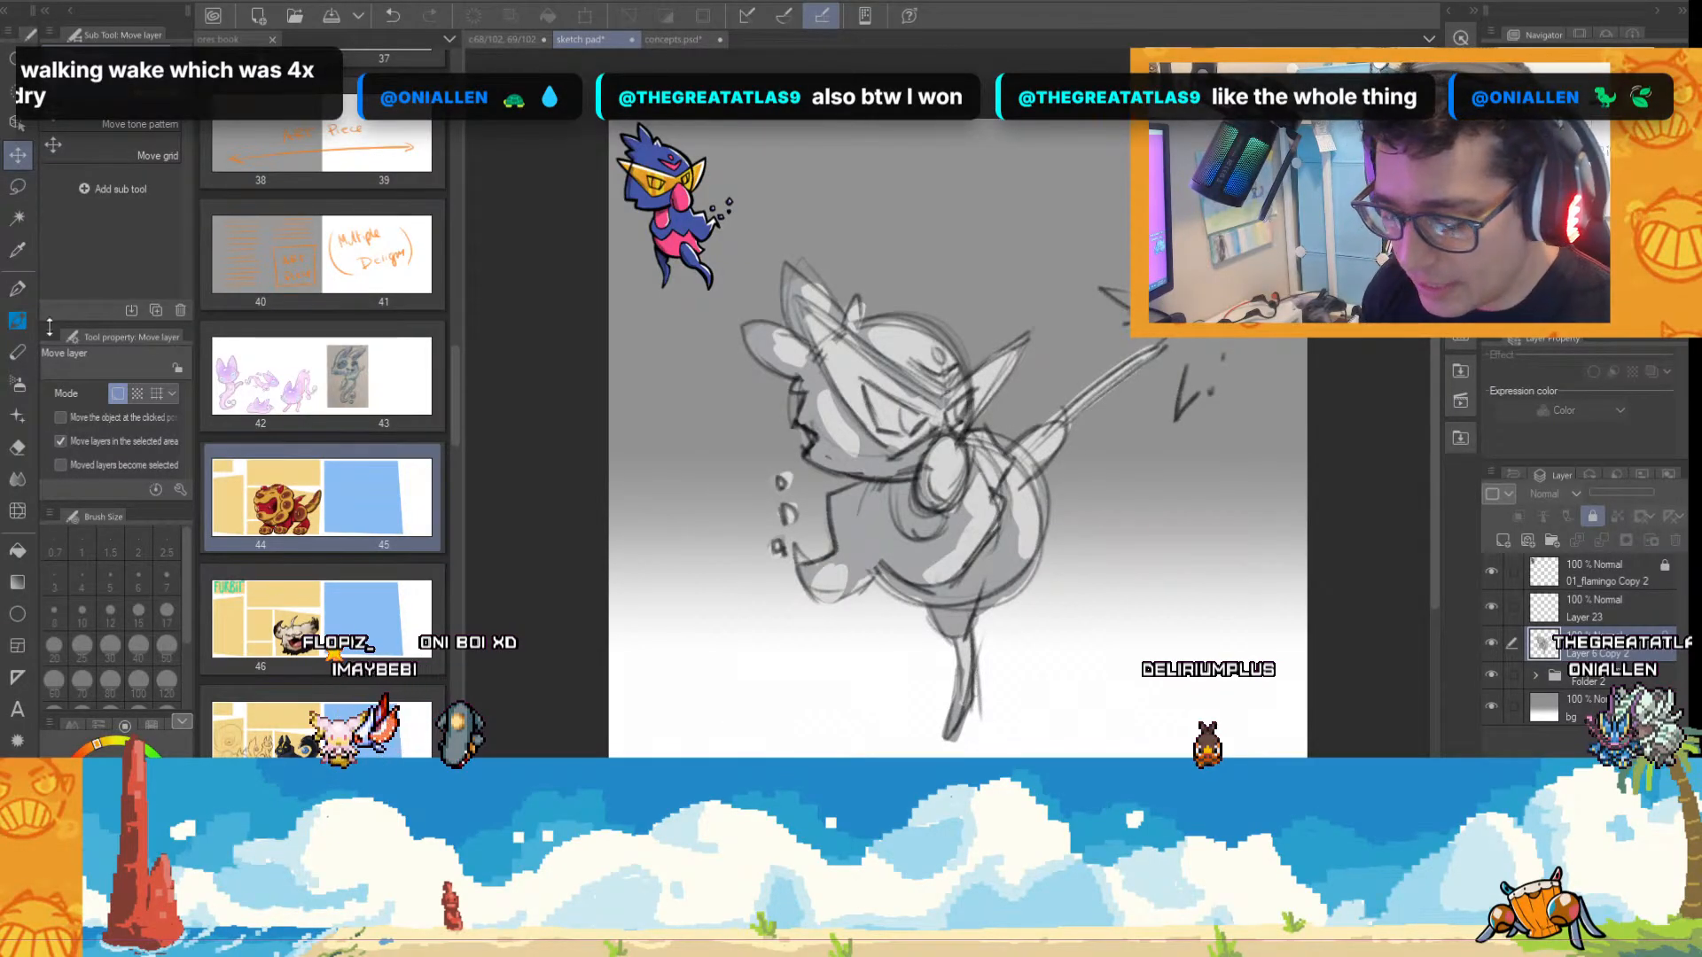
Try colouring the creature's body on the new layer with pink sampled from the coloured reference, using brush size 100.
{"action": "key", "text": "b"}
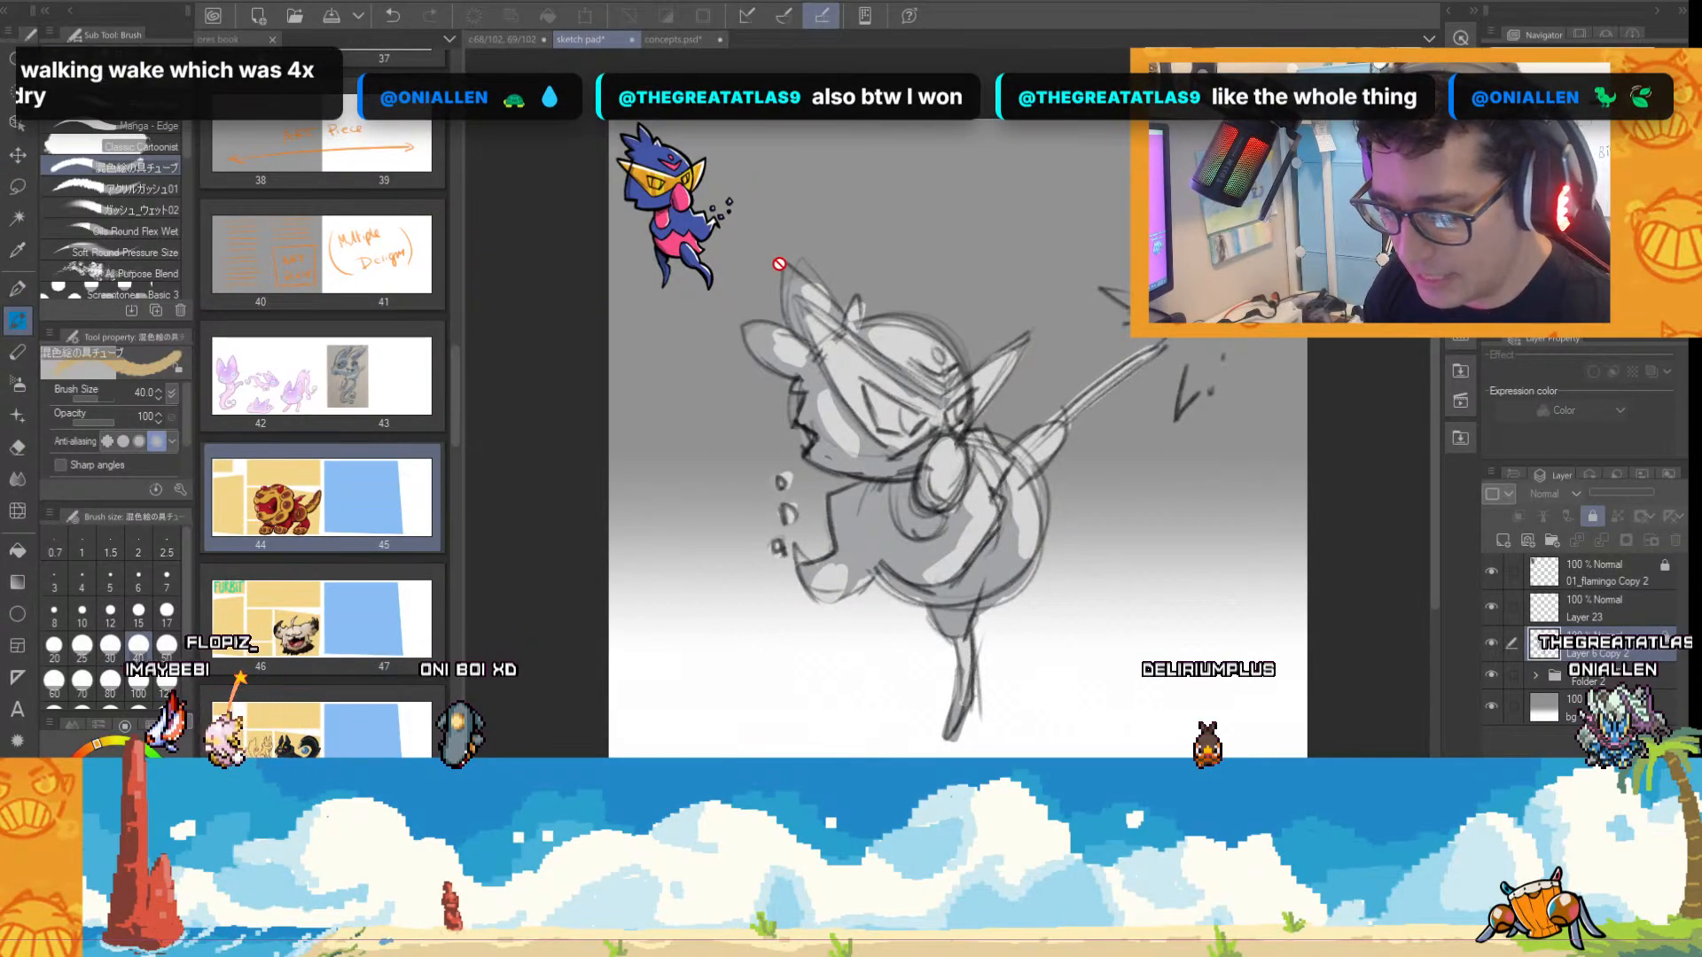
{"action": "left_click", "coordinate": [673, 244], "text": "alt"}
{"action": "scroll", "coordinate": [913, 468], "scroll_direction": "up", "scroll_amount": 1}
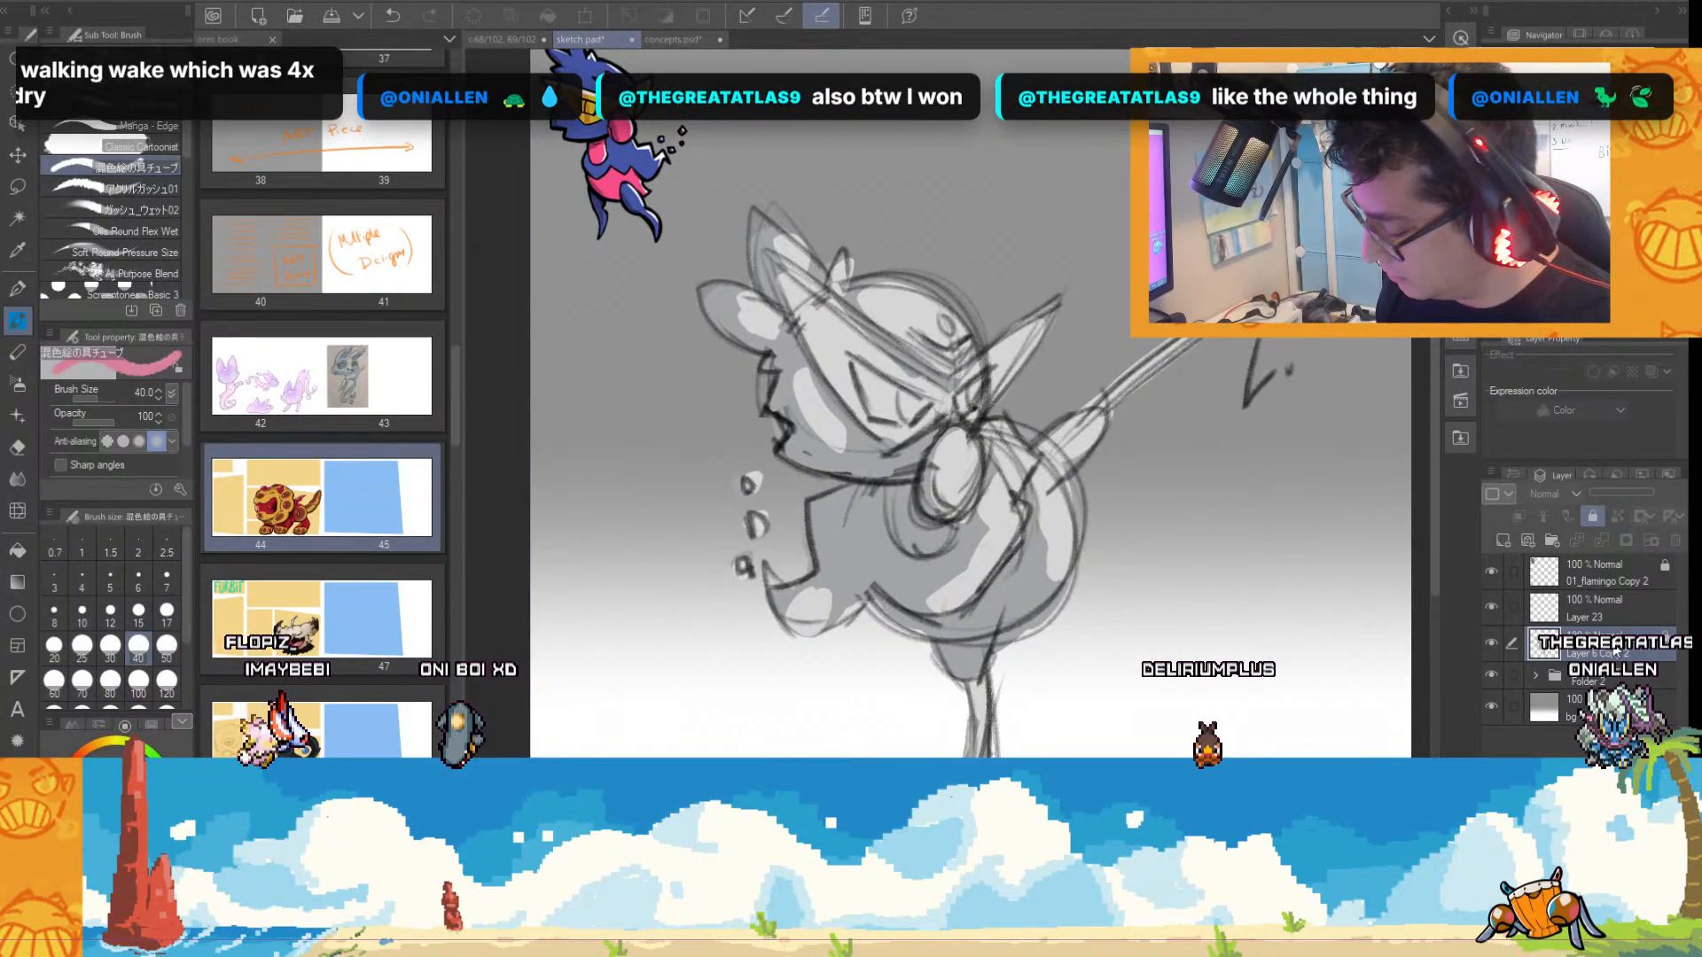
{"action": "left_click", "coordinate": [1596, 610]}
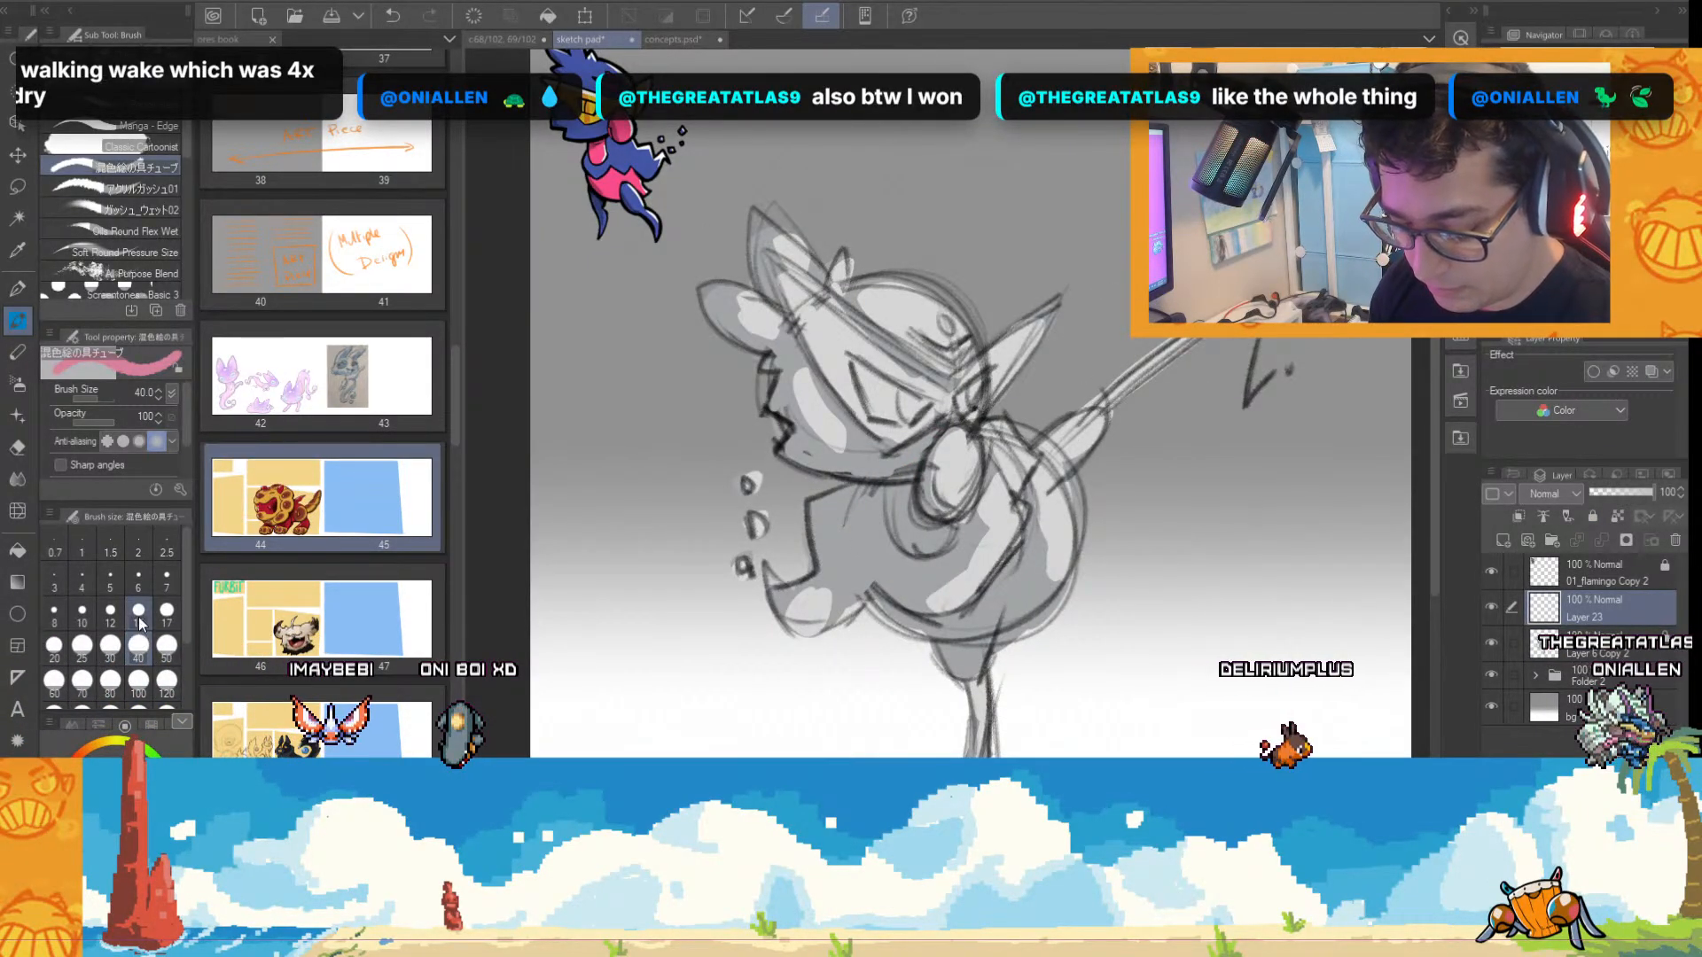
{"action": "left_click", "coordinate": [138, 681]}
{"action": "left_click", "coordinate": [832, 507]}
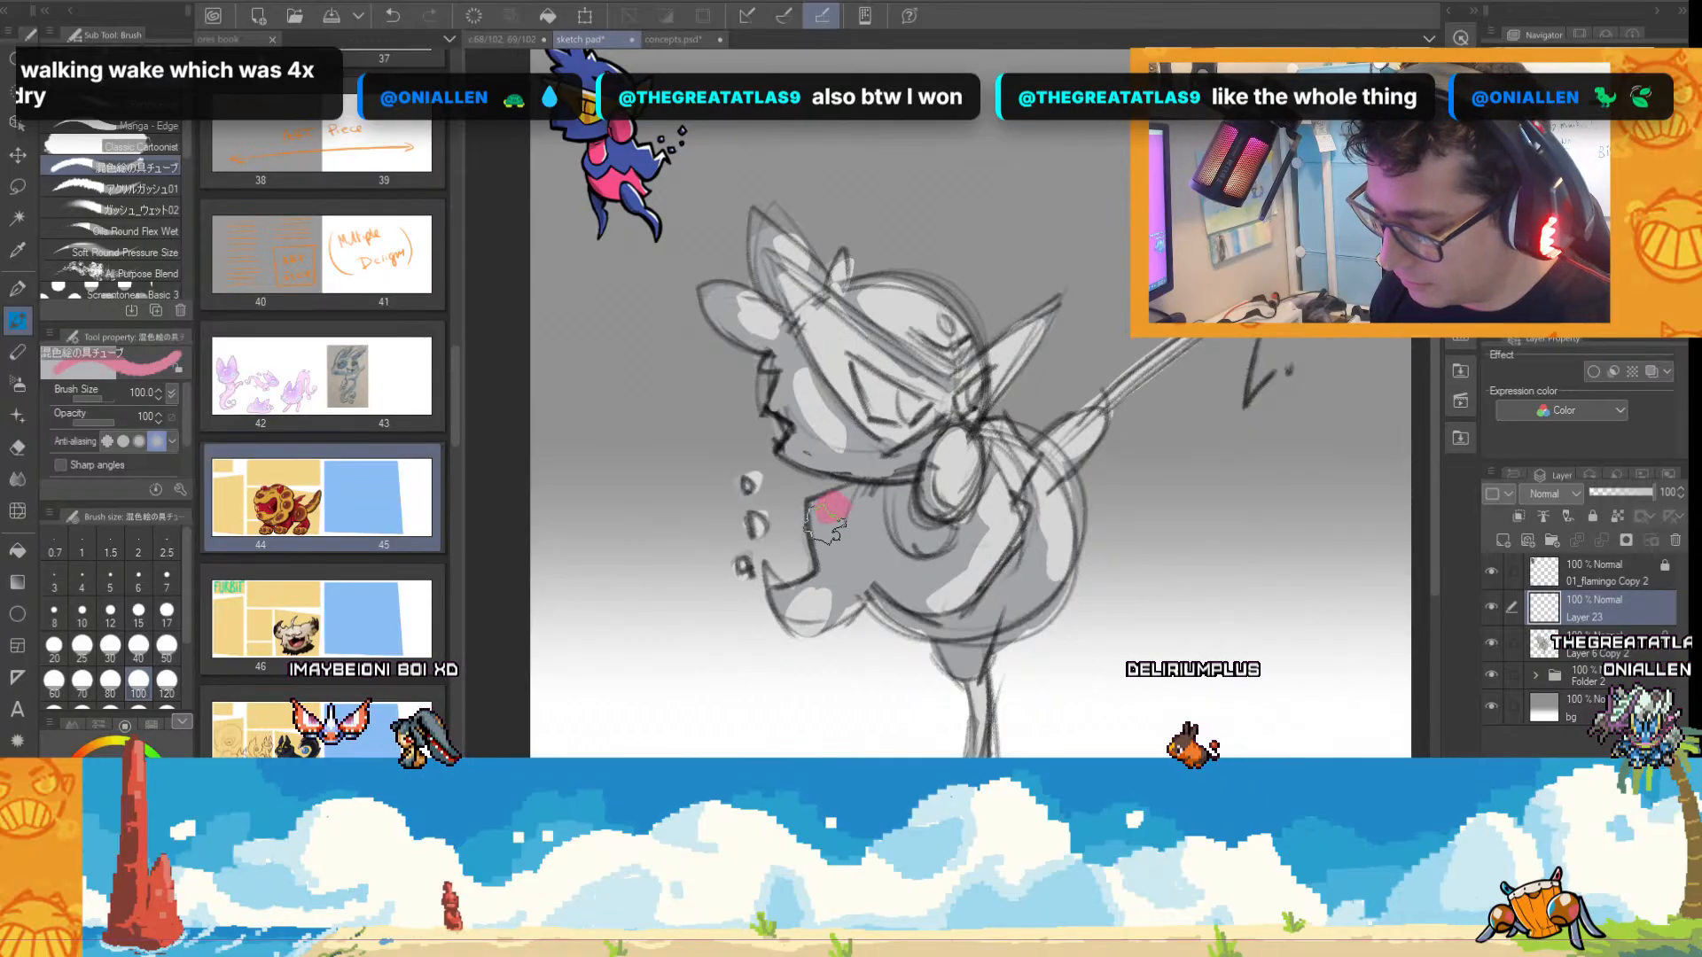
{"action": "mouse_move", "coordinate": [825, 528]}
{"action": "left_mouse_down"}
{"action": "mouse_move", "coordinate": [887, 496]}
{"action": "mouse_move", "coordinate": [855, 519]}
{"action": "mouse_move", "coordinate": [850, 554]}
{"action": "mouse_move", "coordinate": [901, 509]}
{"action": "mouse_move", "coordinate": [839, 505]}
{"action": "mouse_move", "coordinate": [834, 590]}
{"action": "mouse_move", "coordinate": [793, 598]}
{"action": "mouse_move", "coordinate": [820, 605]}
{"action": "mouse_move", "coordinate": [842, 574]}
{"action": "mouse_move", "coordinate": [937, 552]}
{"action": "mouse_move", "coordinate": [964, 527]}
{"action": "mouse_move", "coordinate": [944, 518]}
{"action": "mouse_move", "coordinate": [907, 556]}
{"action": "mouse_move", "coordinate": [942, 618]}
{"action": "mouse_move", "coordinate": [973, 620]}
{"action": "mouse_move", "coordinate": [962, 654]}
{"action": "mouse_move", "coordinate": [973, 614]}
{"action": "mouse_move", "coordinate": [953, 627]}
{"action": "mouse_move", "coordinate": [1031, 525]}
{"action": "mouse_move", "coordinate": [928, 552]}
{"action": "mouse_move", "coordinate": [994, 474]}
{"action": "left_mouse_up"}
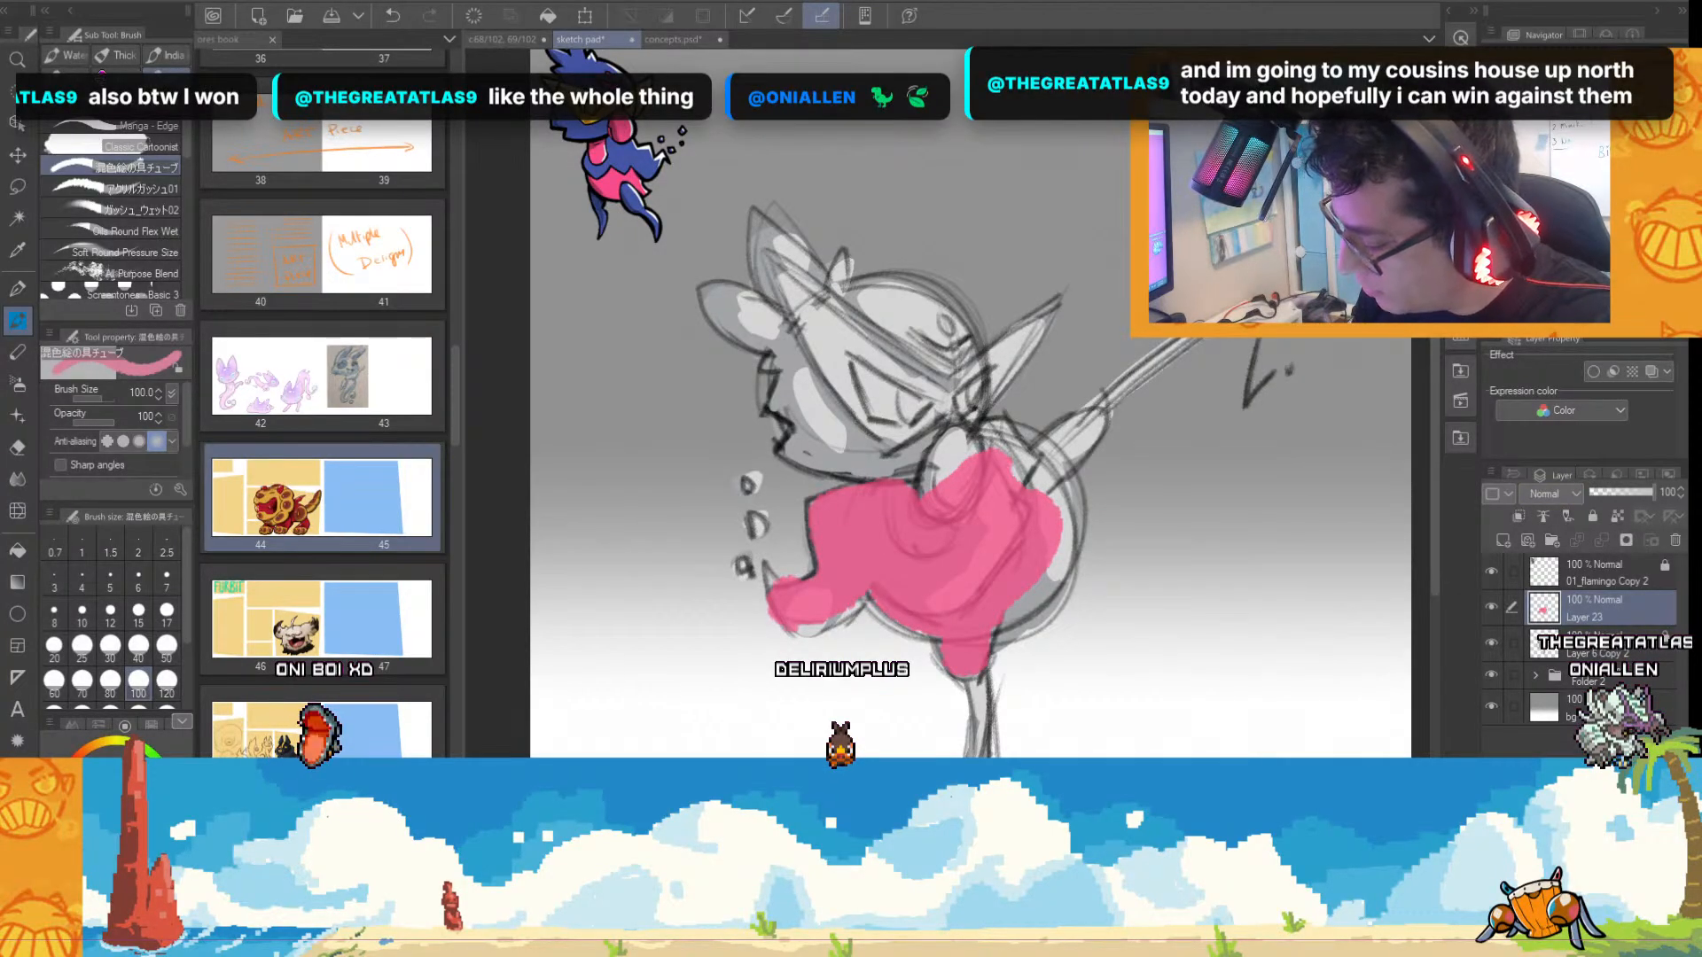
Set the colour layer's blending mode to Overlay and extend the pink over the creature's legs, head and crest.
{"action": "left_click", "coordinate": [1549, 275]}
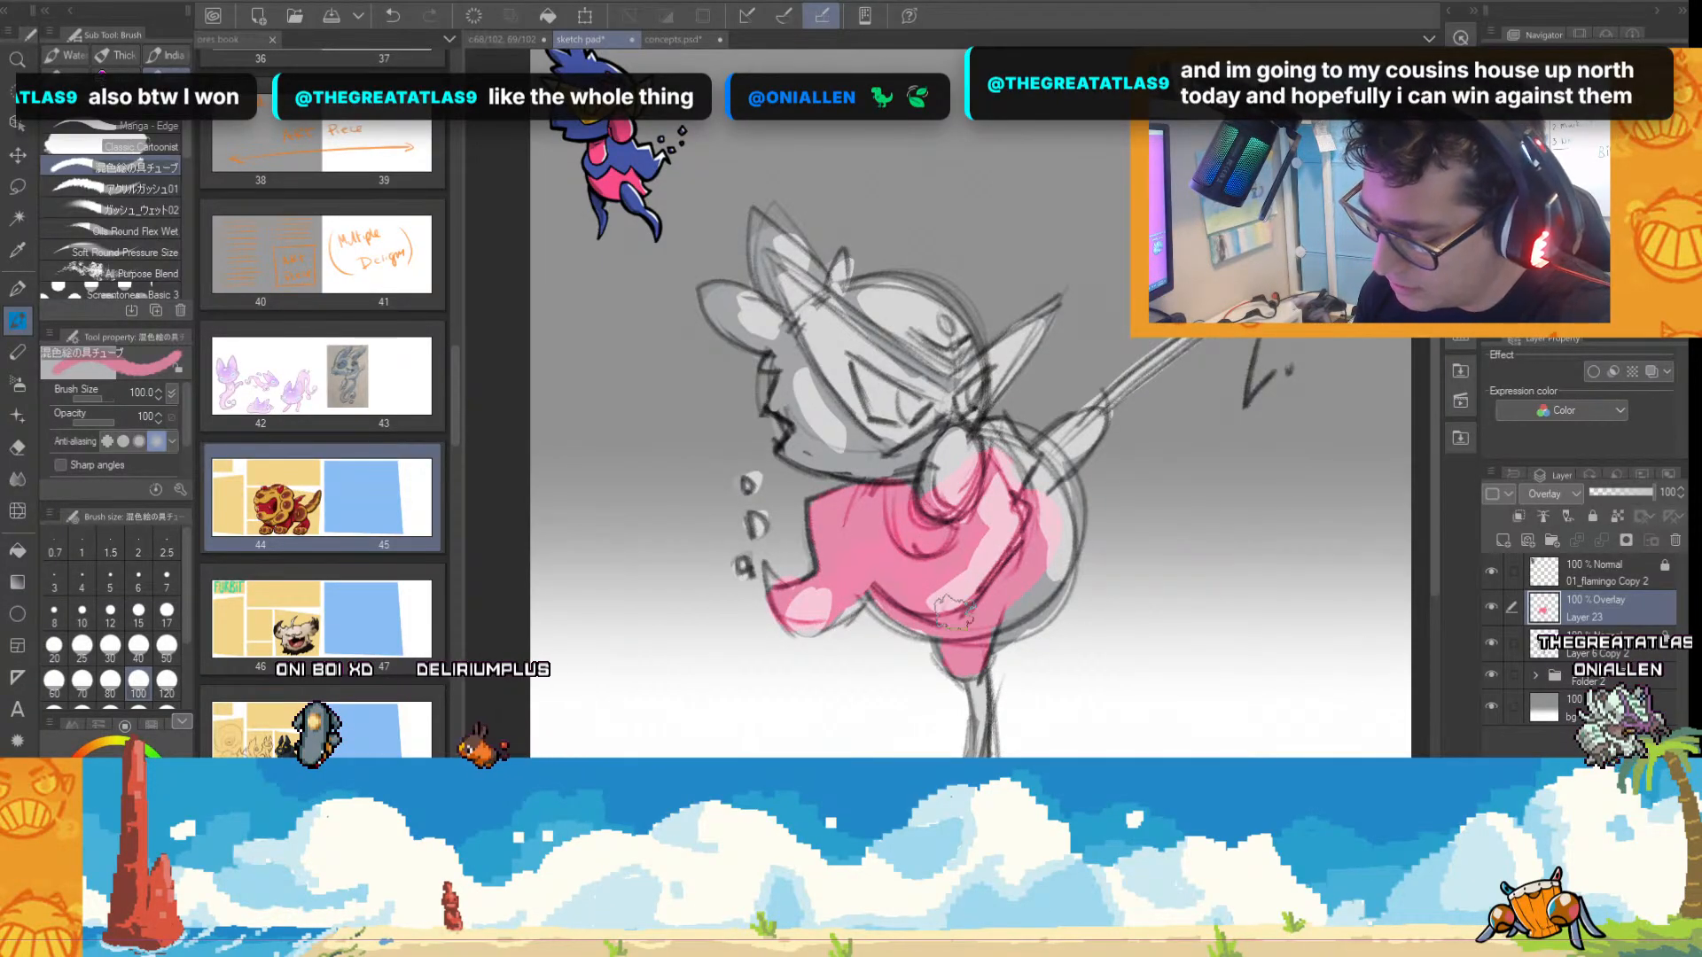
{"action": "mouse_move", "coordinate": [967, 614]}
{"action": "left_mouse_down"}
{"action": "mouse_move", "coordinate": [1022, 609]}
{"action": "mouse_move", "coordinate": [1051, 547]}
{"action": "mouse_move", "coordinate": [1031, 478]}
{"action": "mouse_move", "coordinate": [947, 473]}
{"action": "mouse_move", "coordinate": [960, 447]}
{"action": "mouse_move", "coordinate": [980, 520]}
{"action": "mouse_move", "coordinate": [1032, 547]}
{"action": "mouse_move", "coordinate": [1042, 472]}
{"action": "mouse_move", "coordinate": [1092, 427]}
{"action": "left_mouse_up"}
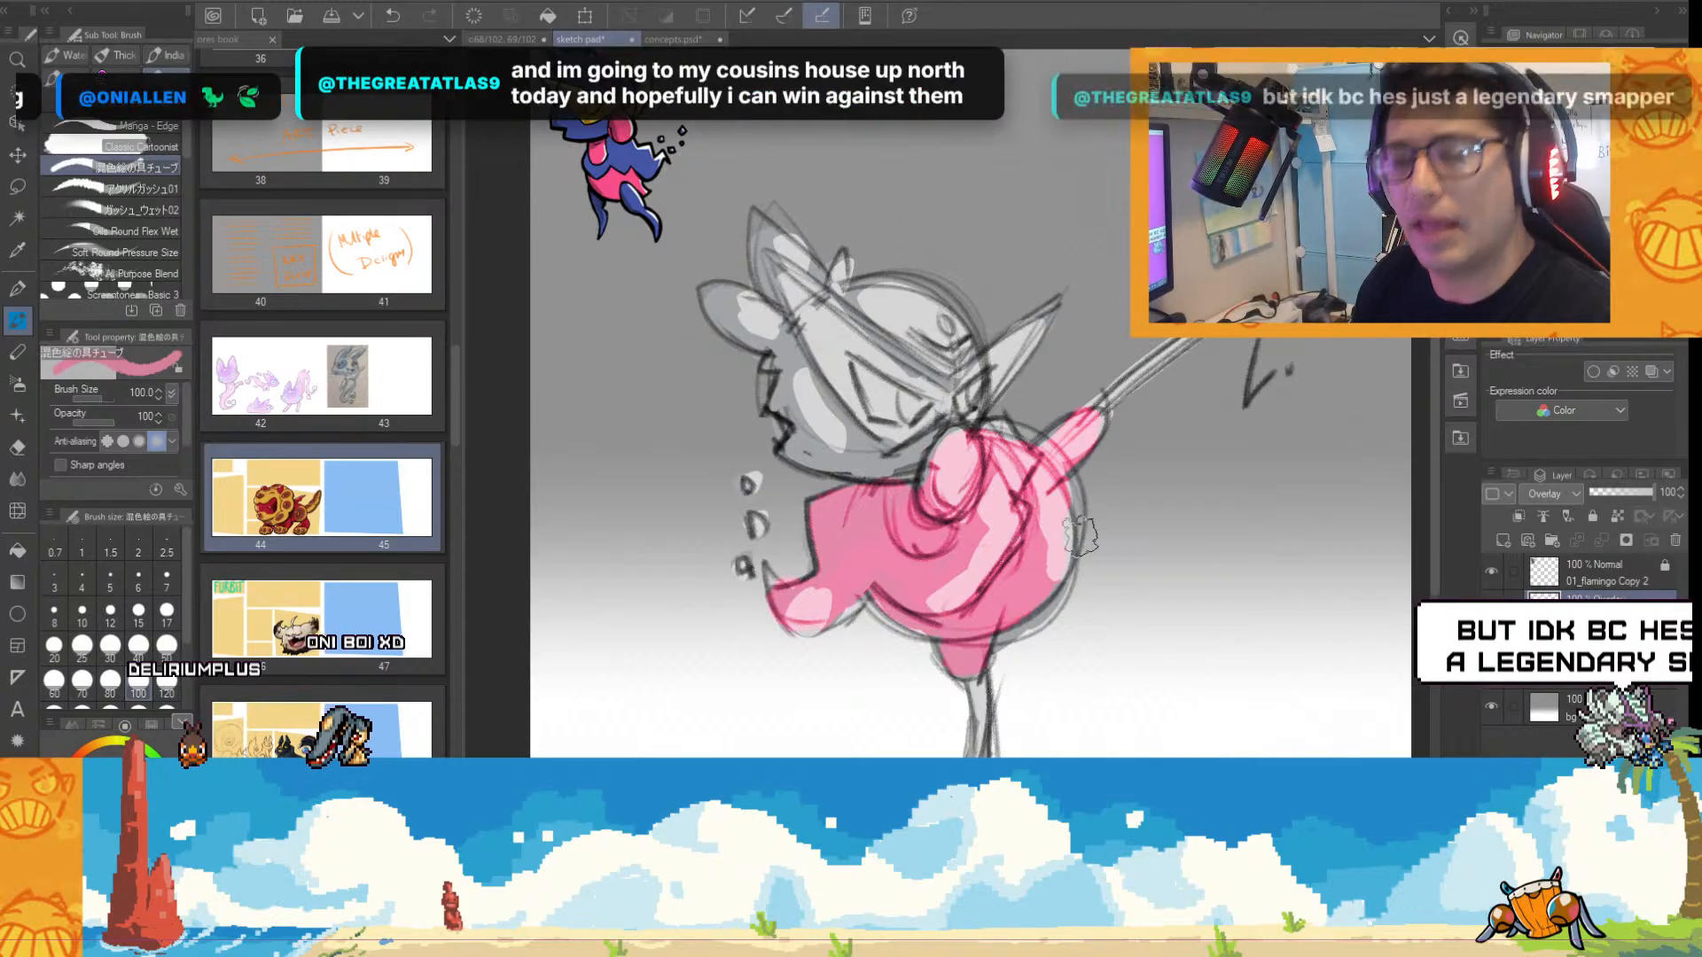
{"action": "left_click_drag", "start_coordinate": [974, 669], "coordinate": [981, 753]}
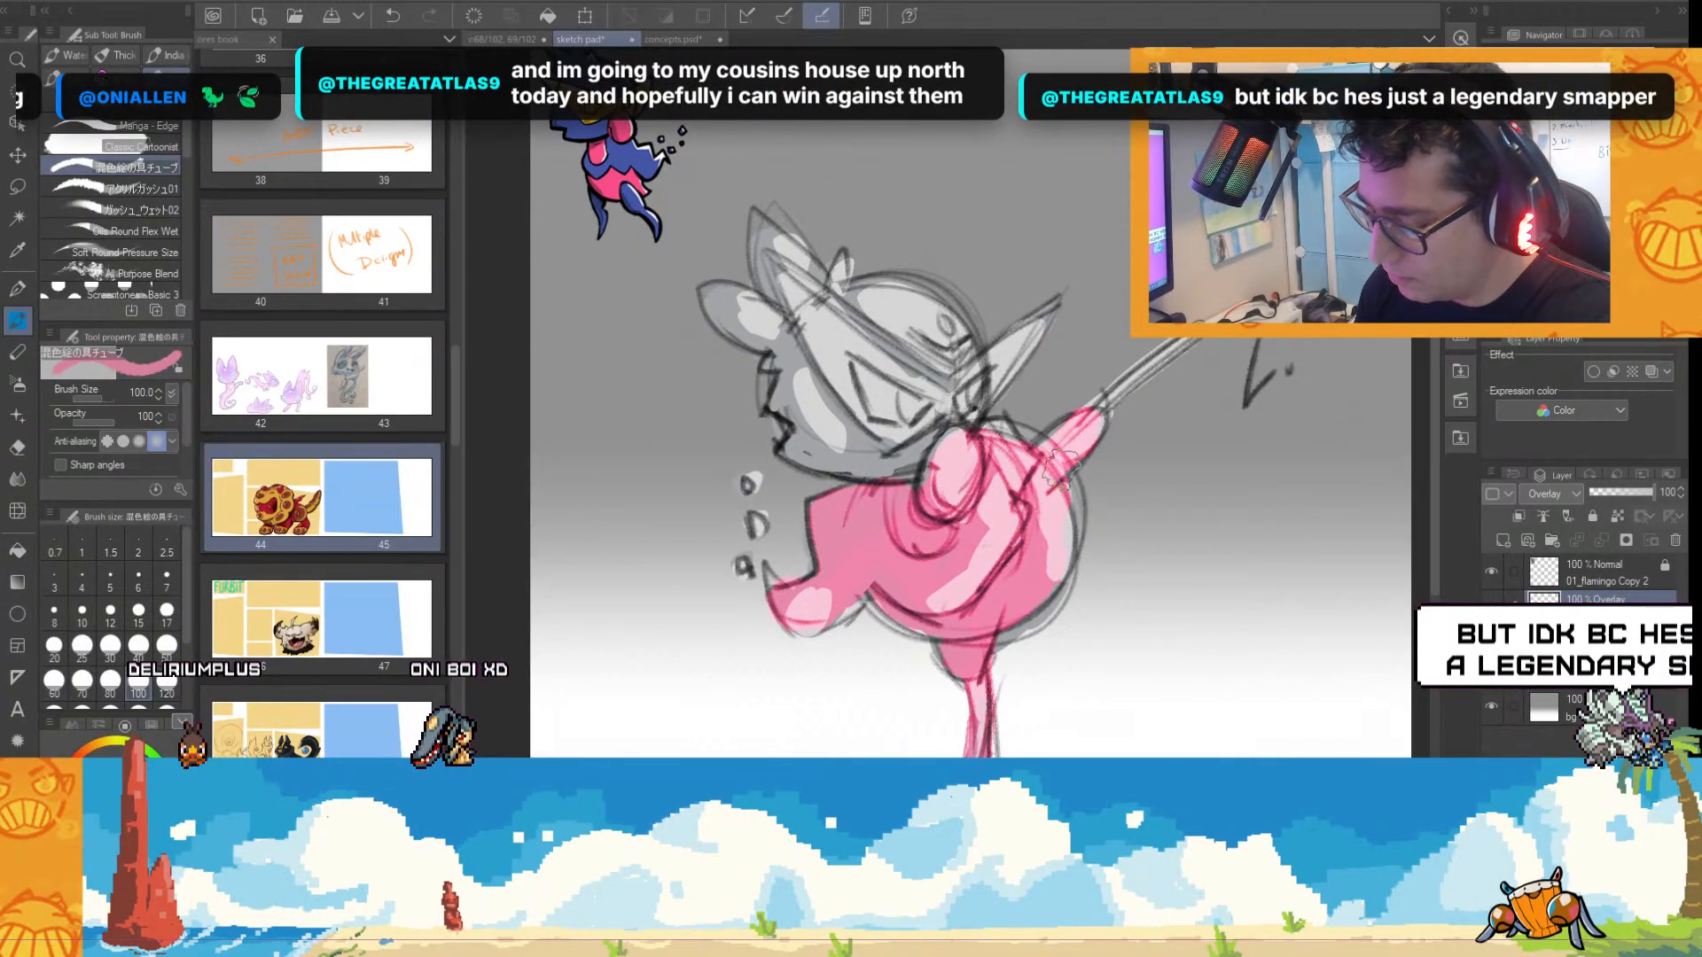
{"action": "mouse_move", "coordinate": [1059, 461]}
{"action": "left_mouse_down"}
{"action": "mouse_move", "coordinate": [1081, 427]}
{"action": "mouse_move", "coordinate": [1188, 344]}
{"action": "left_mouse_up"}
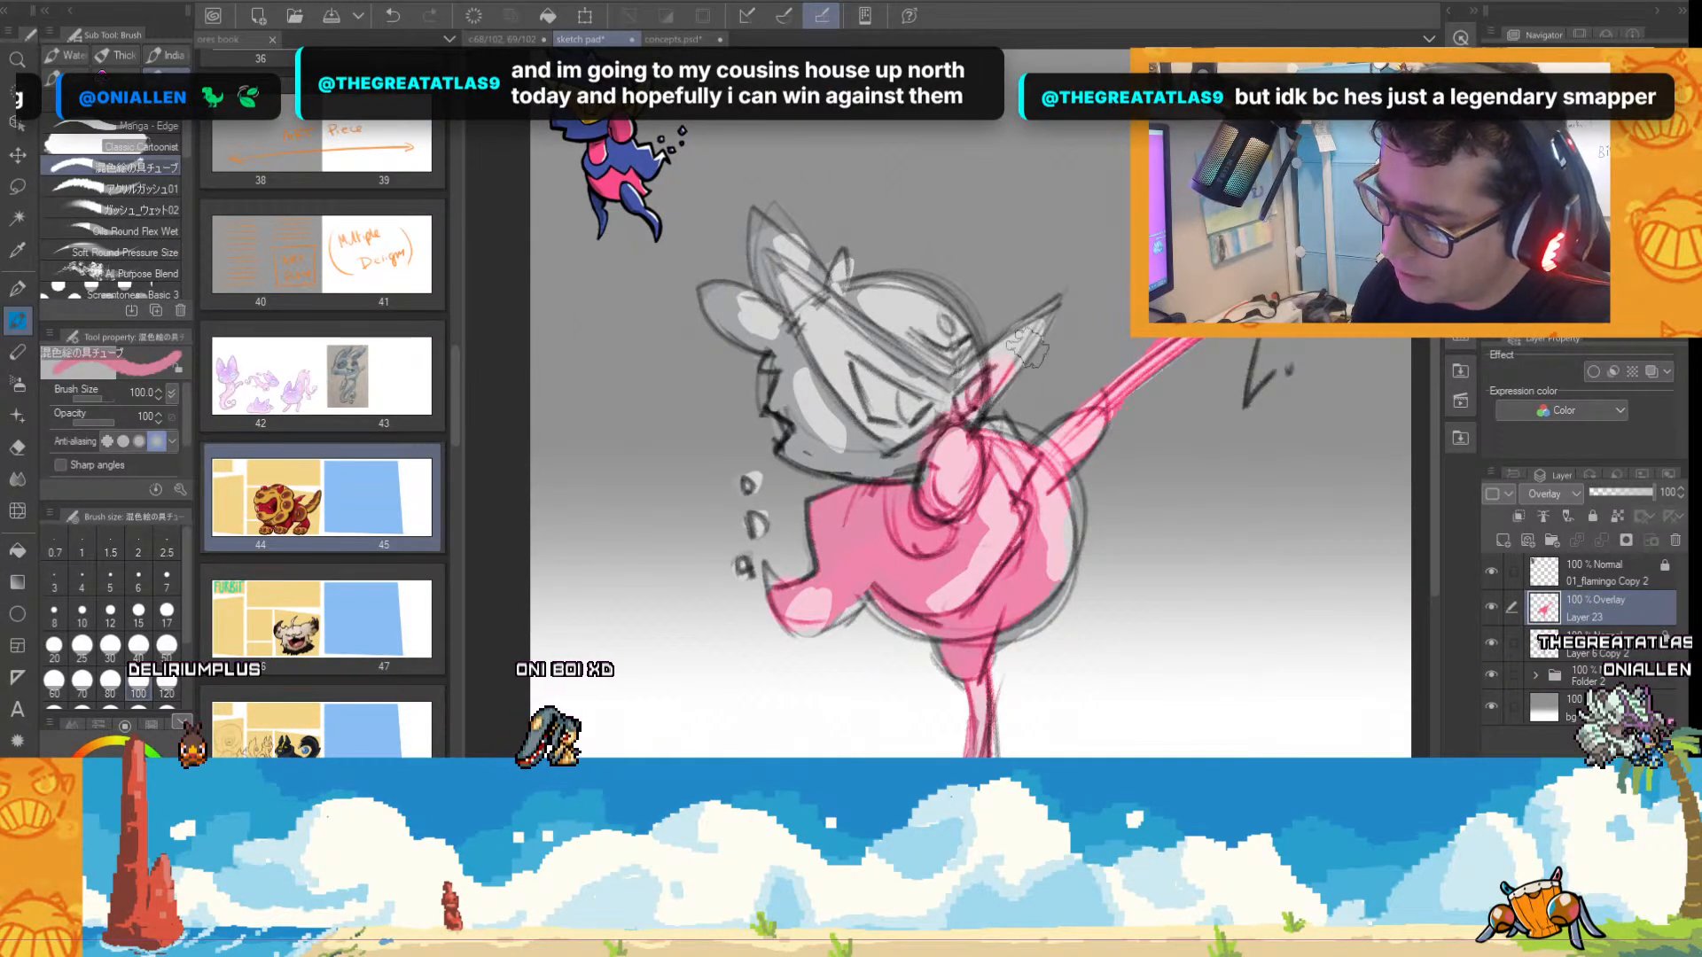
{"action": "mouse_move", "coordinate": [1028, 346]}
{"action": "left_mouse_down"}
{"action": "mouse_move", "coordinate": [907, 437]}
{"action": "mouse_move", "coordinate": [922, 383]}
{"action": "left_mouse_up"}
{"action": "left_click_drag", "start_coordinate": [873, 301], "coordinate": [789, 363]}
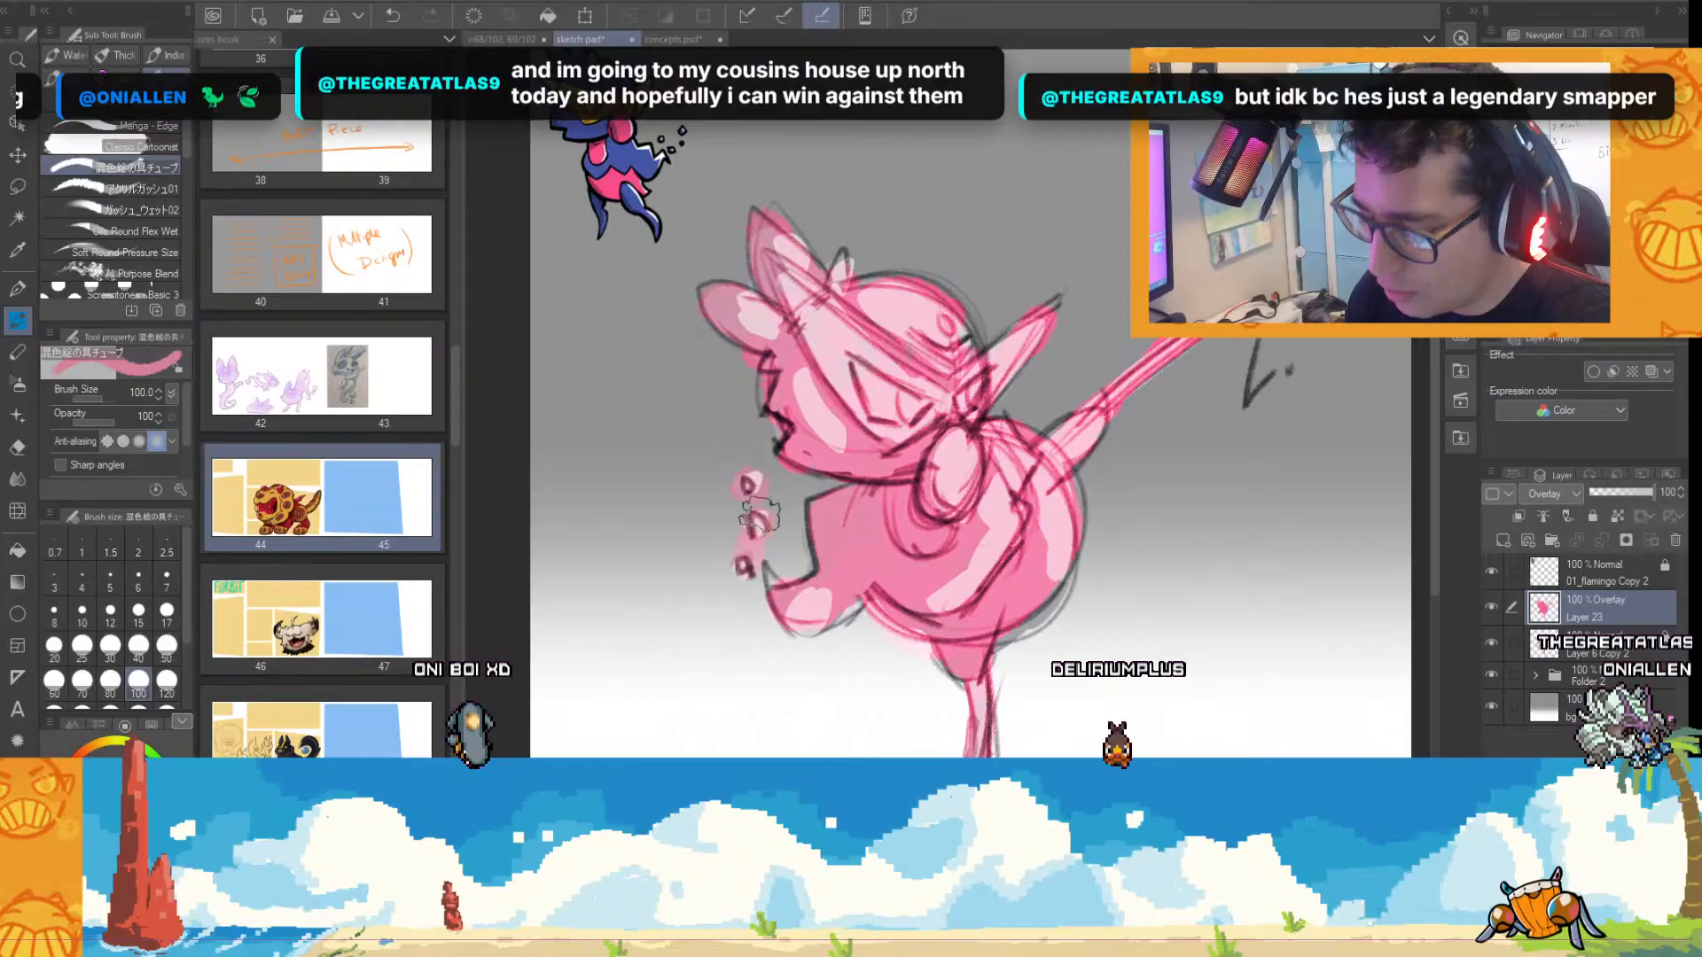
Try blue sampled from the reference on the jagged shape in front of the body, with the colour layer set to Normal blending.
{"action": "left_click", "coordinate": [628, 158], "text": "alt"}
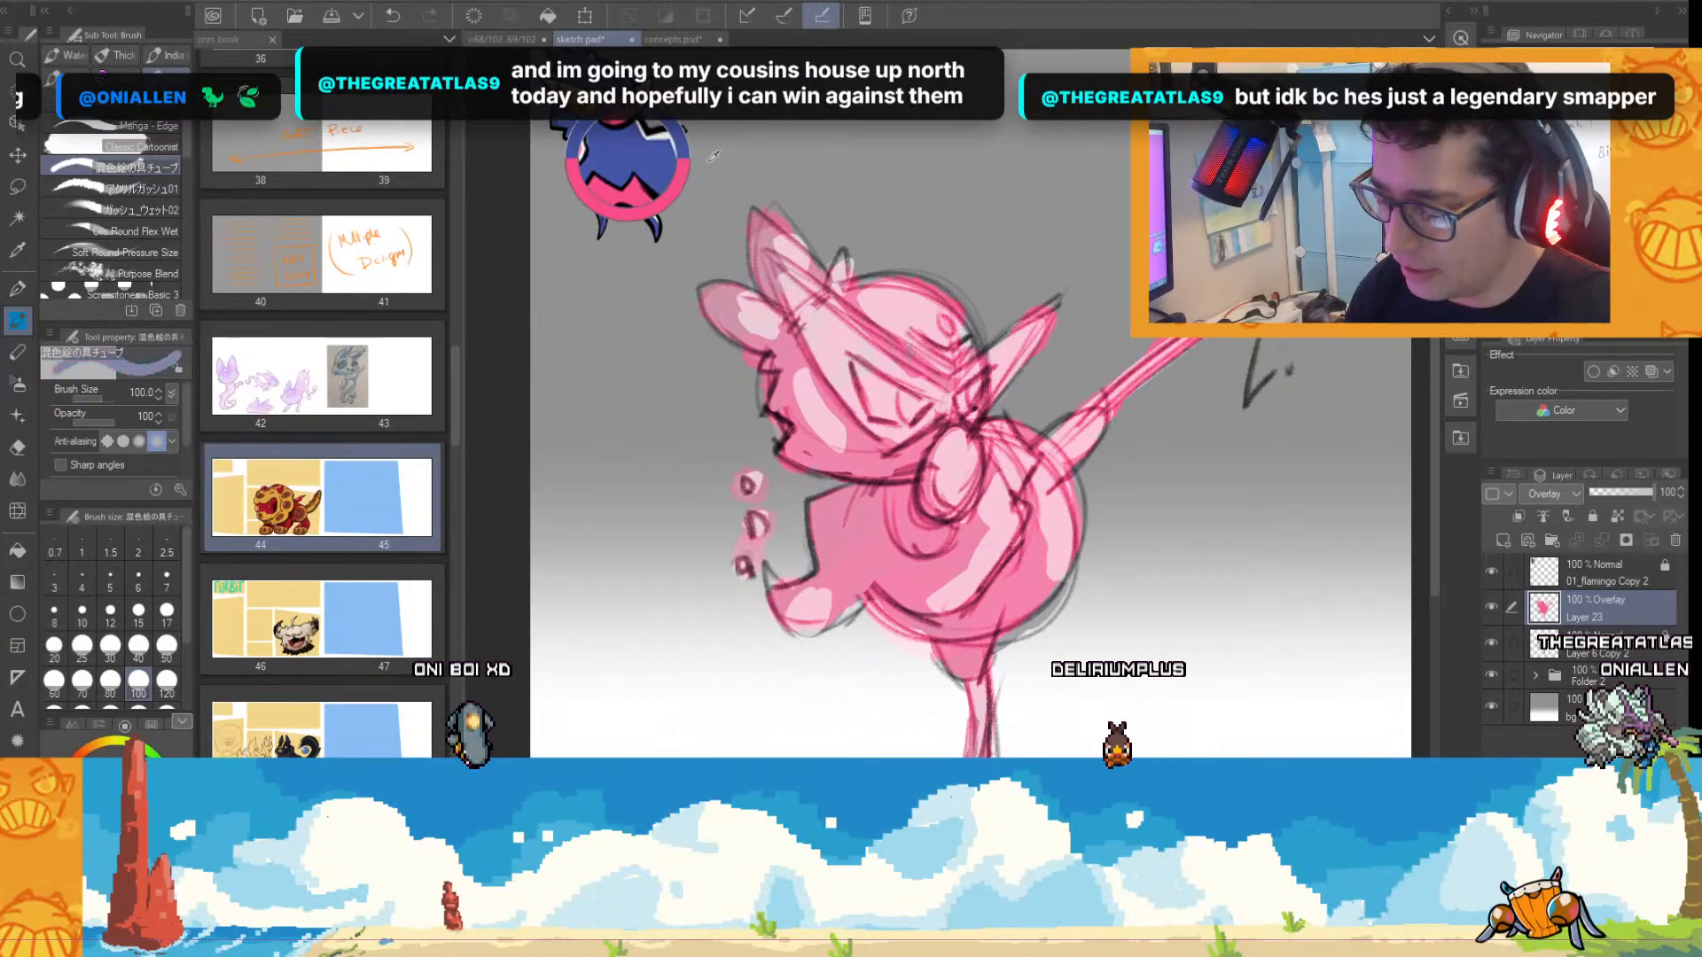
{"action": "left_click_drag", "start_coordinate": [856, 509], "coordinate": [852, 517]}
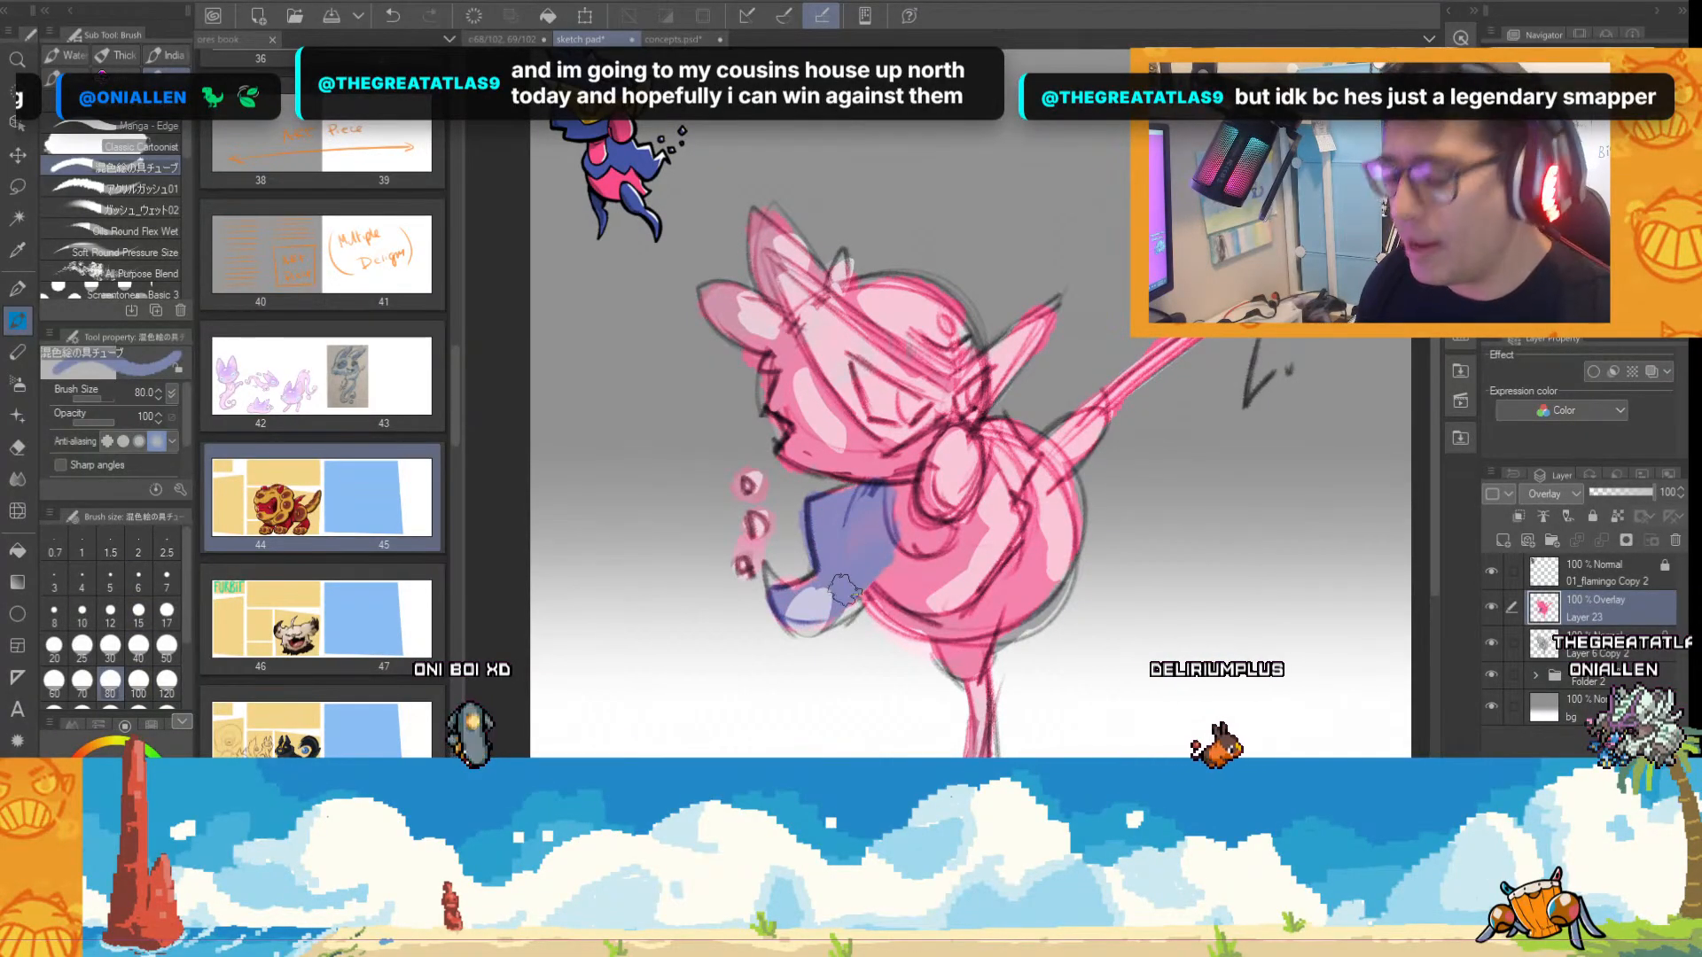
{"action": "left_click", "coordinate": [1551, 42]}
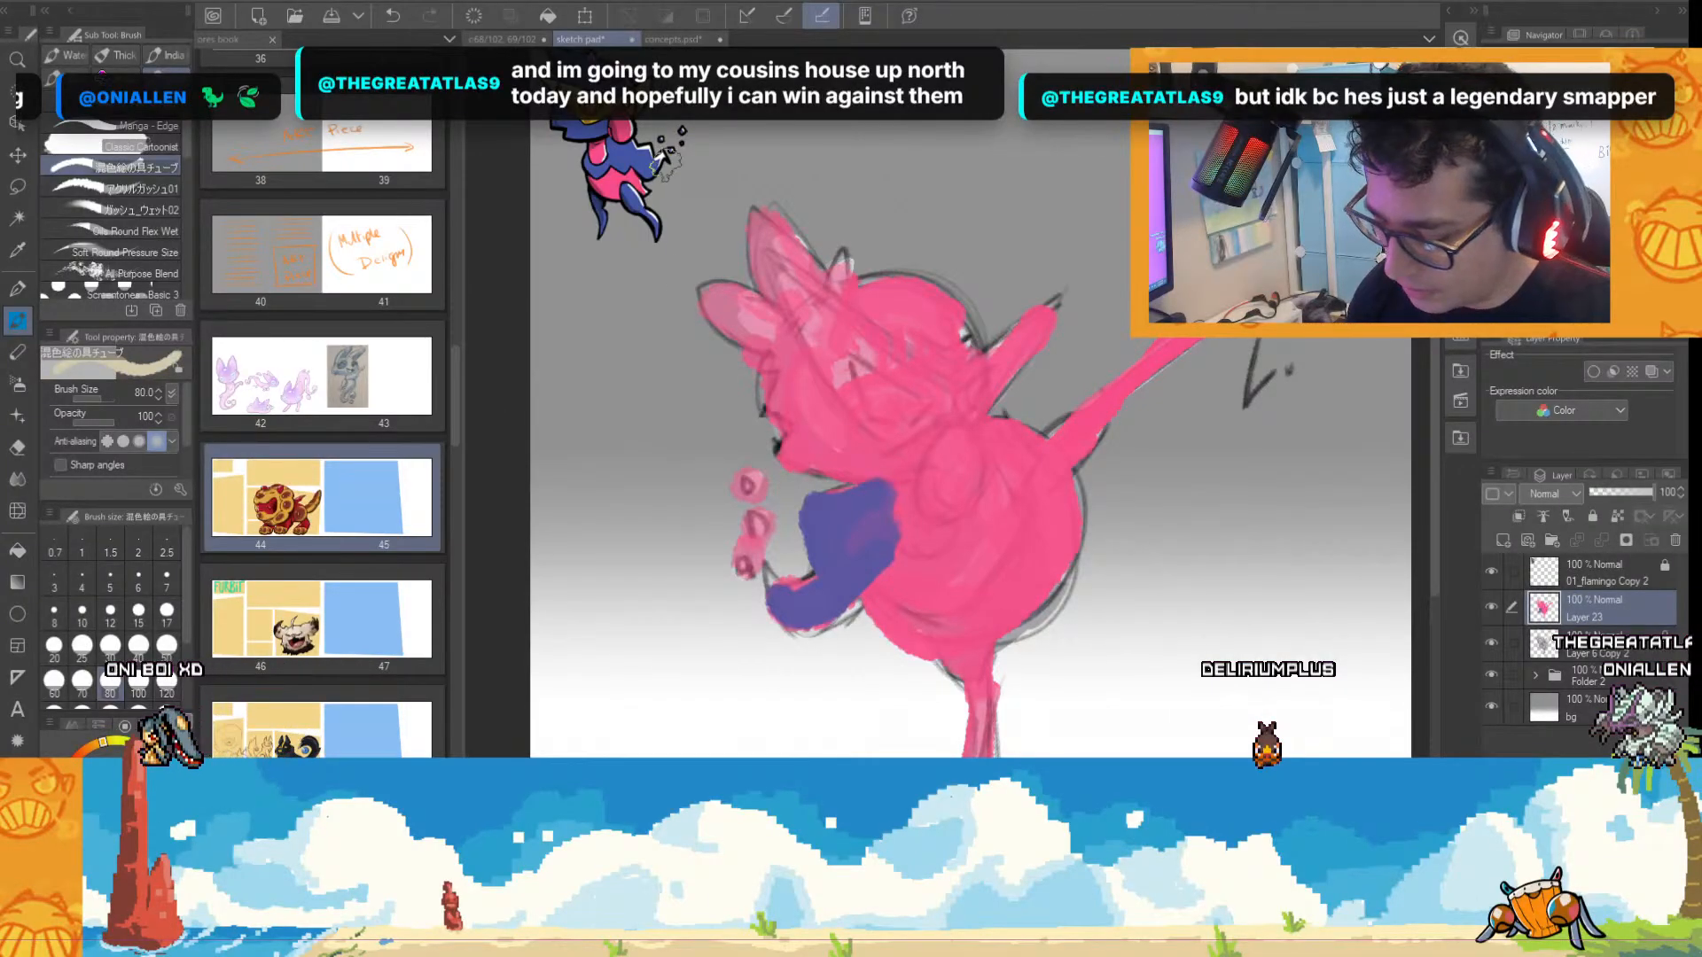
{"action": "left_click", "coordinate": [612, 181], "text": "alt"}
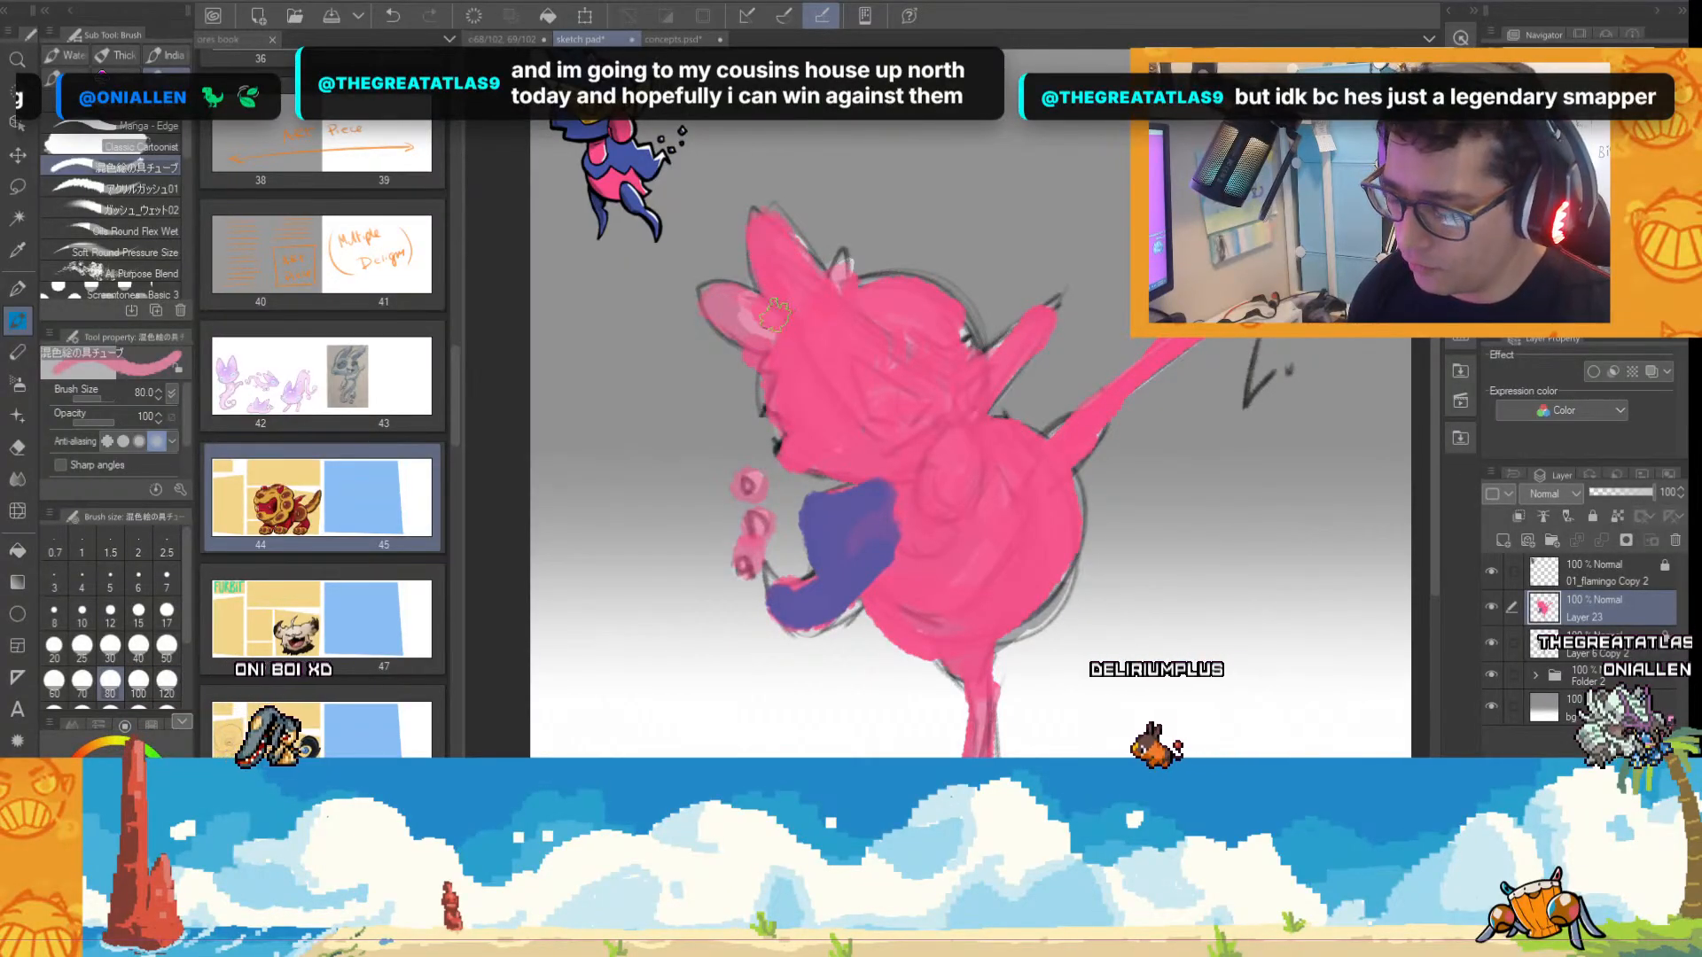
Replace the colour layer with a fresh empty one above the sketch, and lower Layer 6 Copy 2's opacity to 61%.
{"action": "left_click", "coordinate": [1675, 542]}
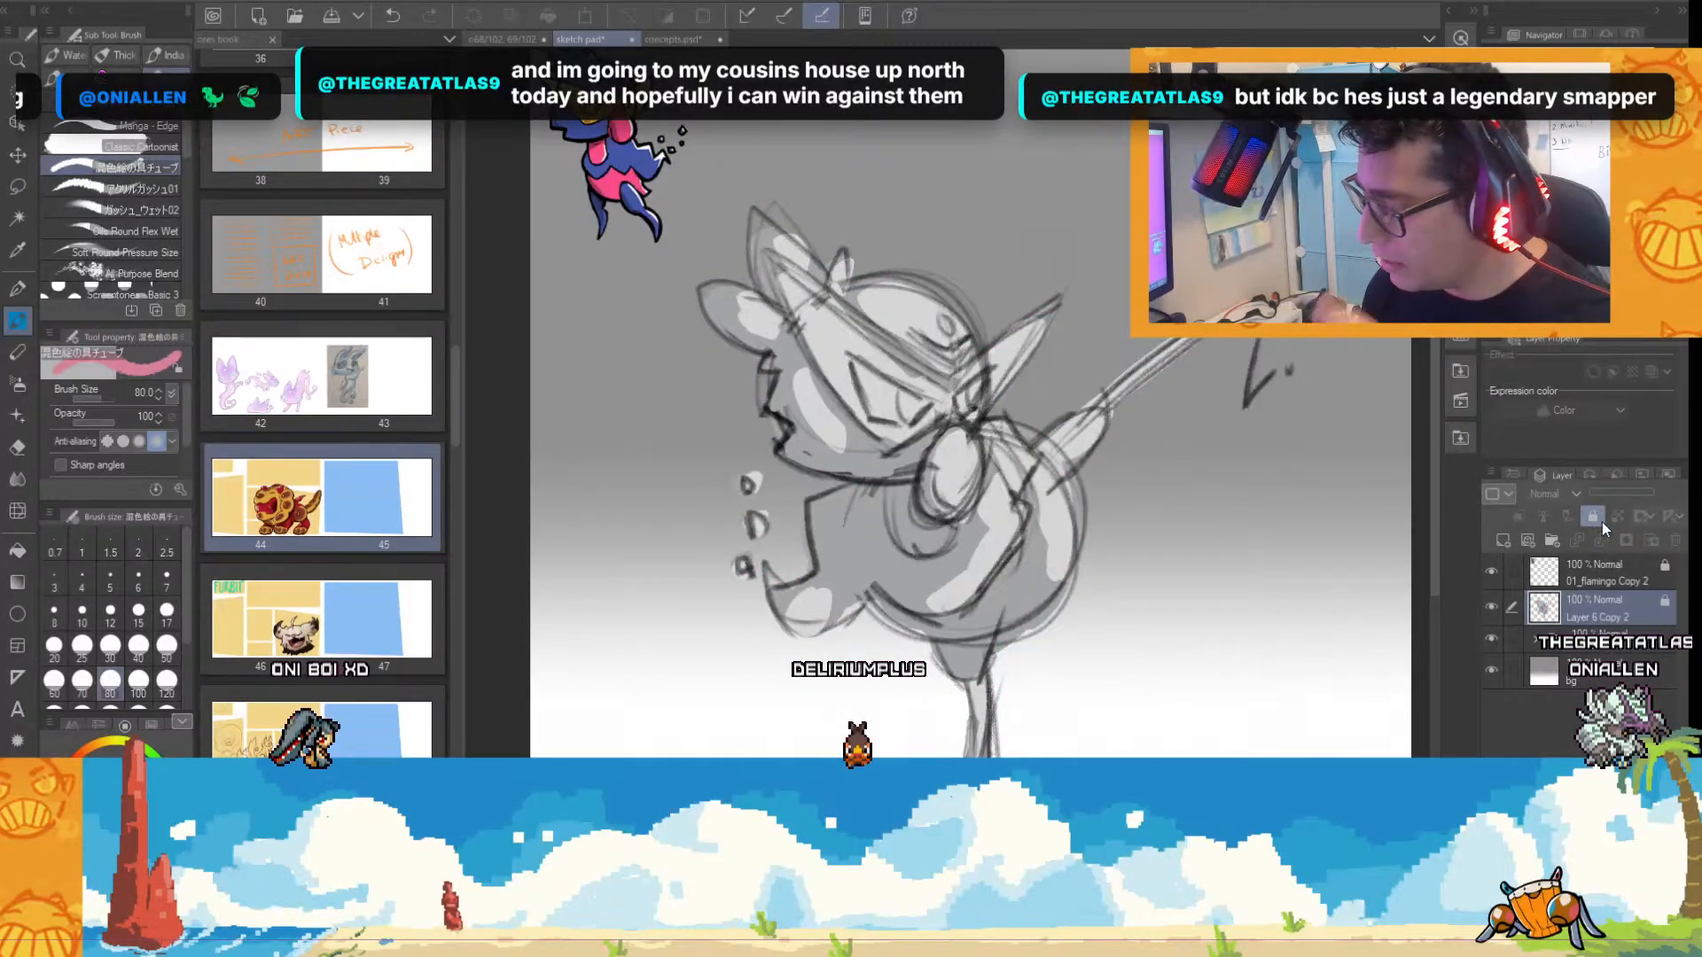
{"action": "left_click", "coordinate": [1624, 493]}
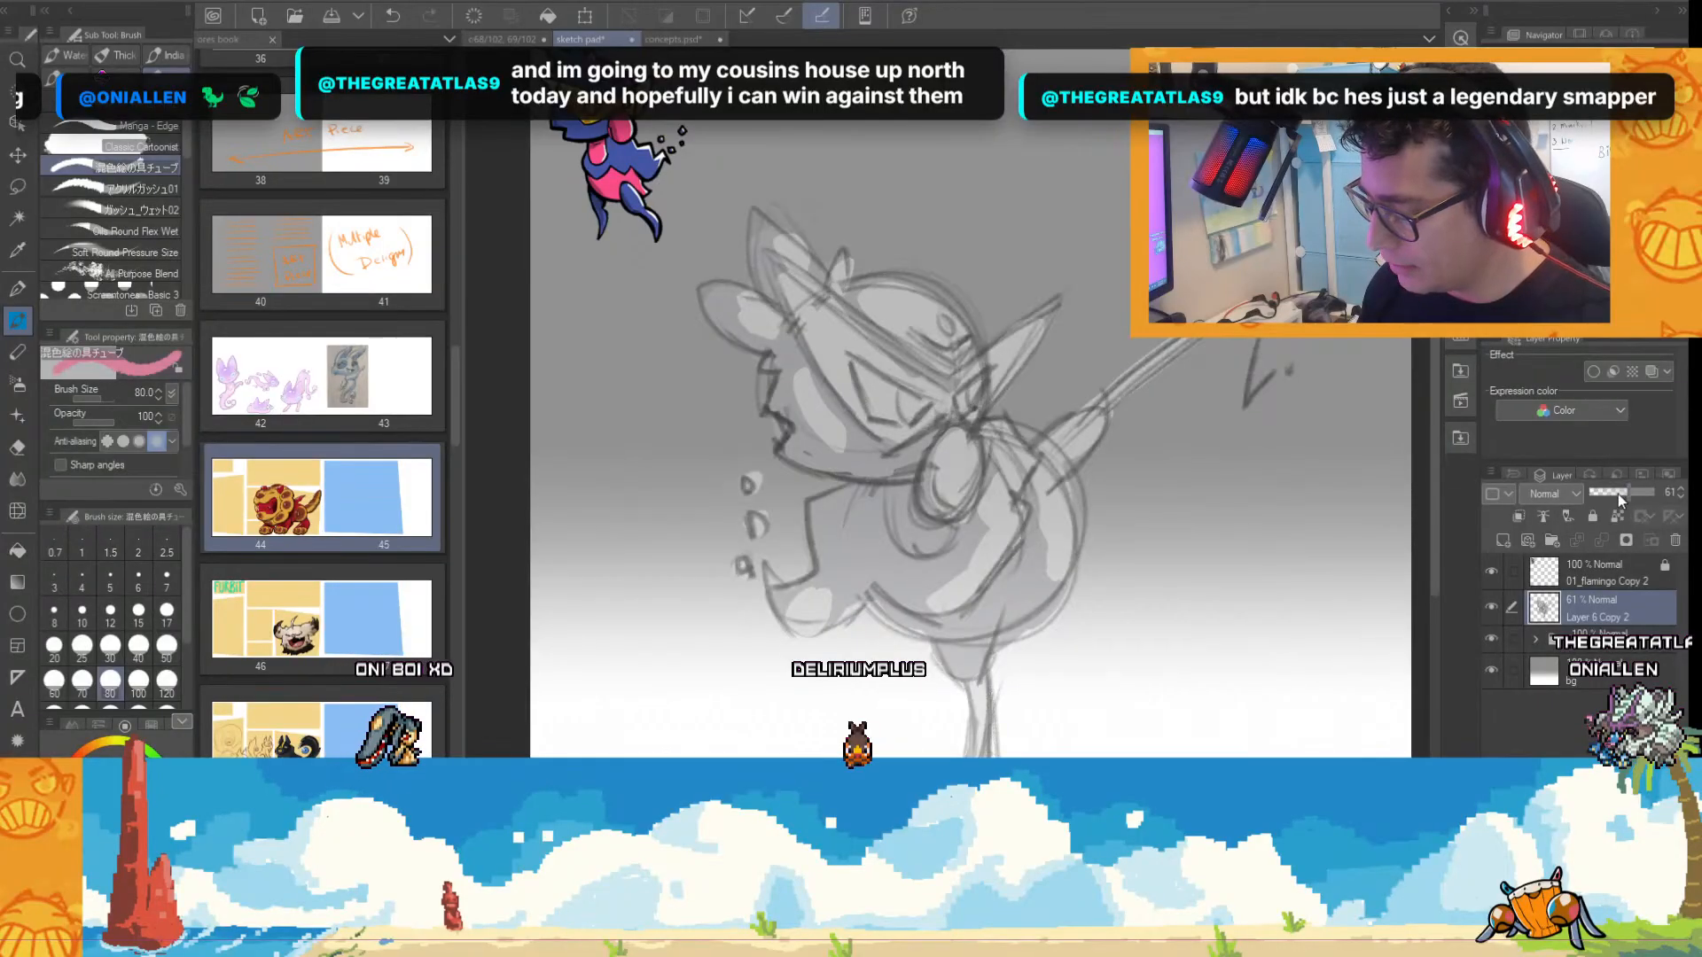
{"action": "left_click", "coordinate": [1501, 541]}
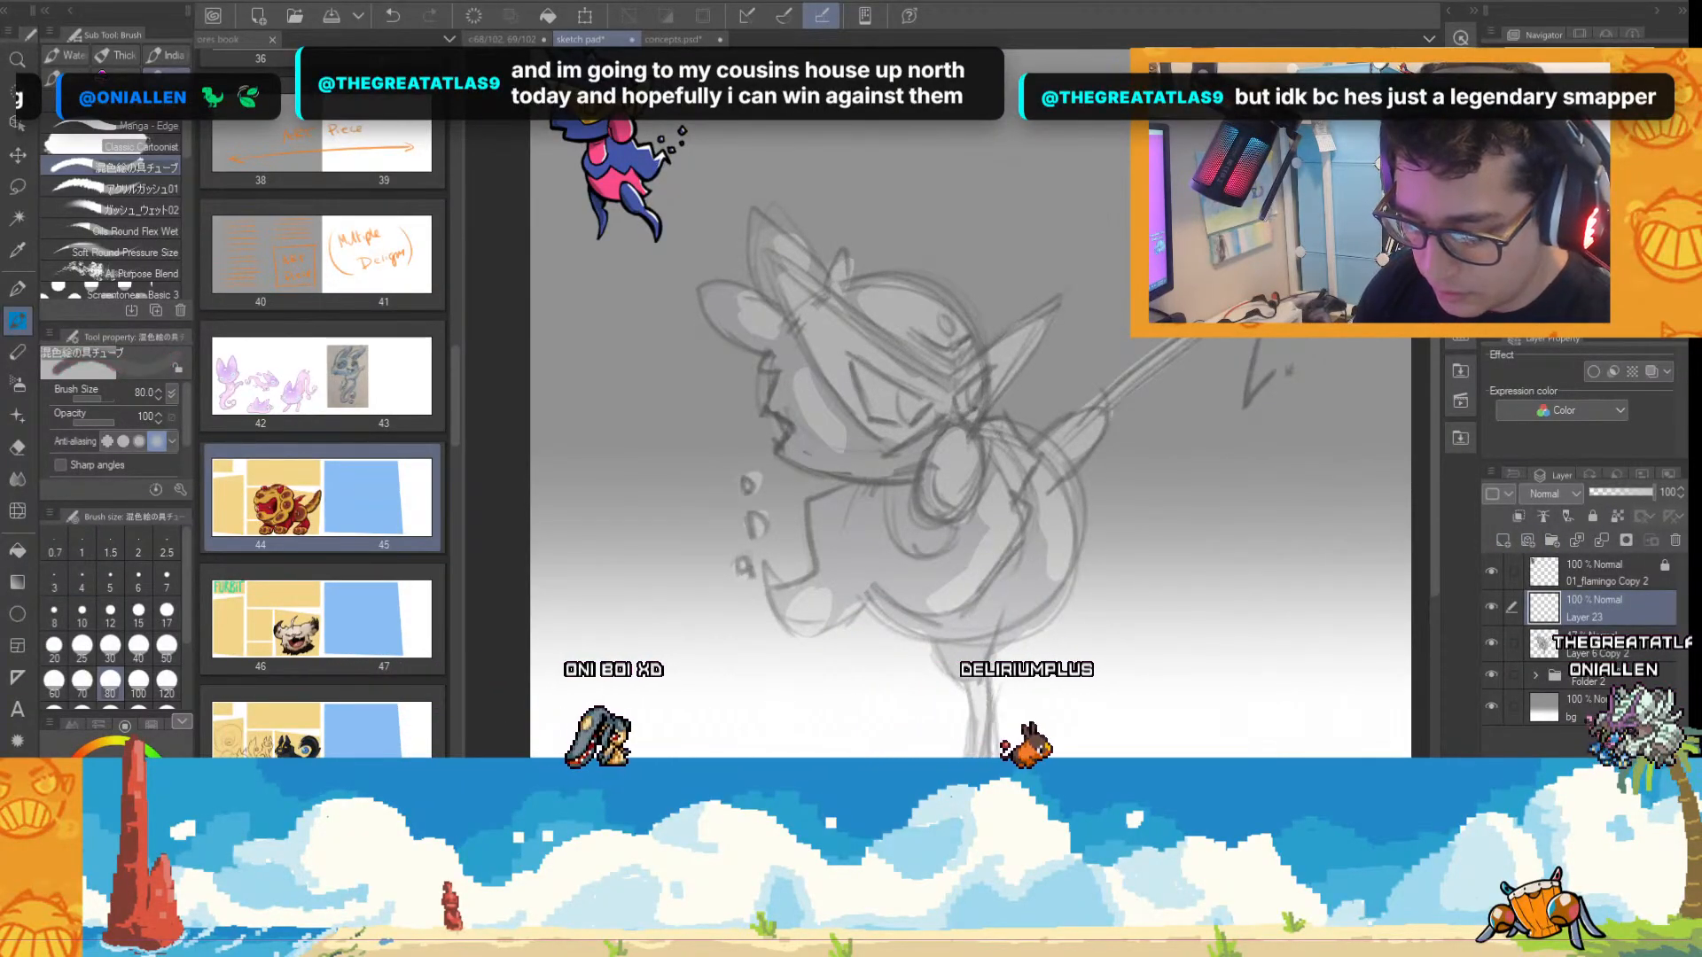
Ink the jagged front edge of the creature's face and its lower jaw line in black with the Real G-Pen at size 30.
{"action": "key", "text": "p"}
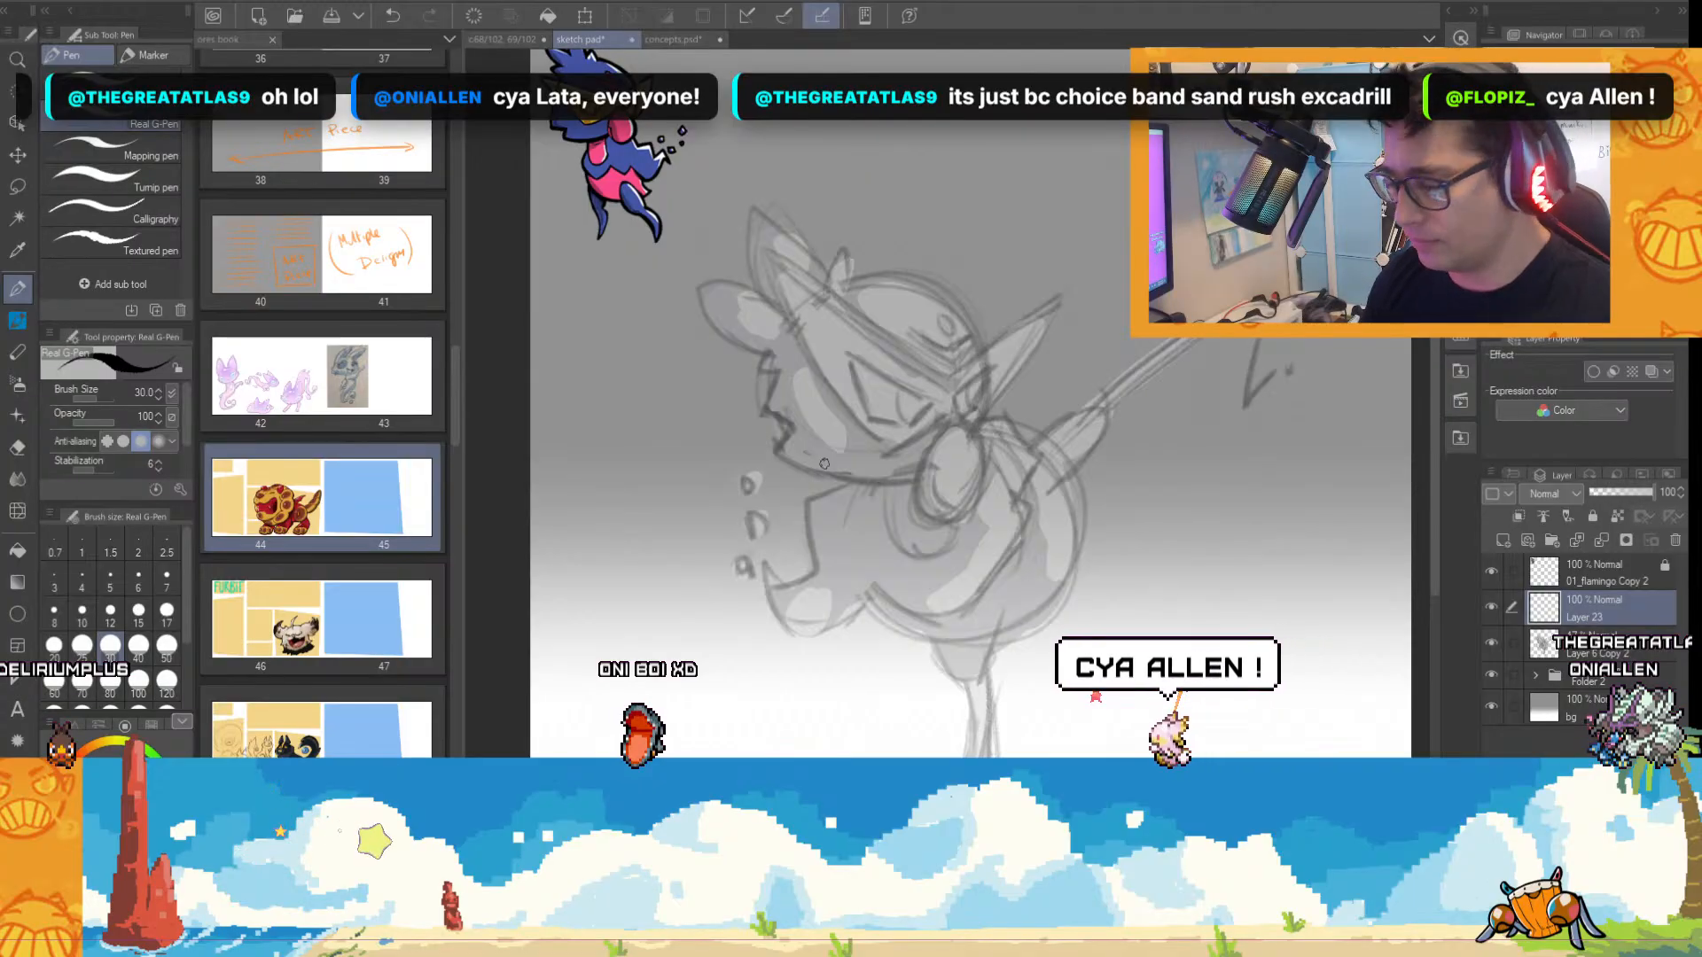
{"action": "scroll", "coordinate": [796, 372], "scroll_direction": "up", "scroll_amount": 2}
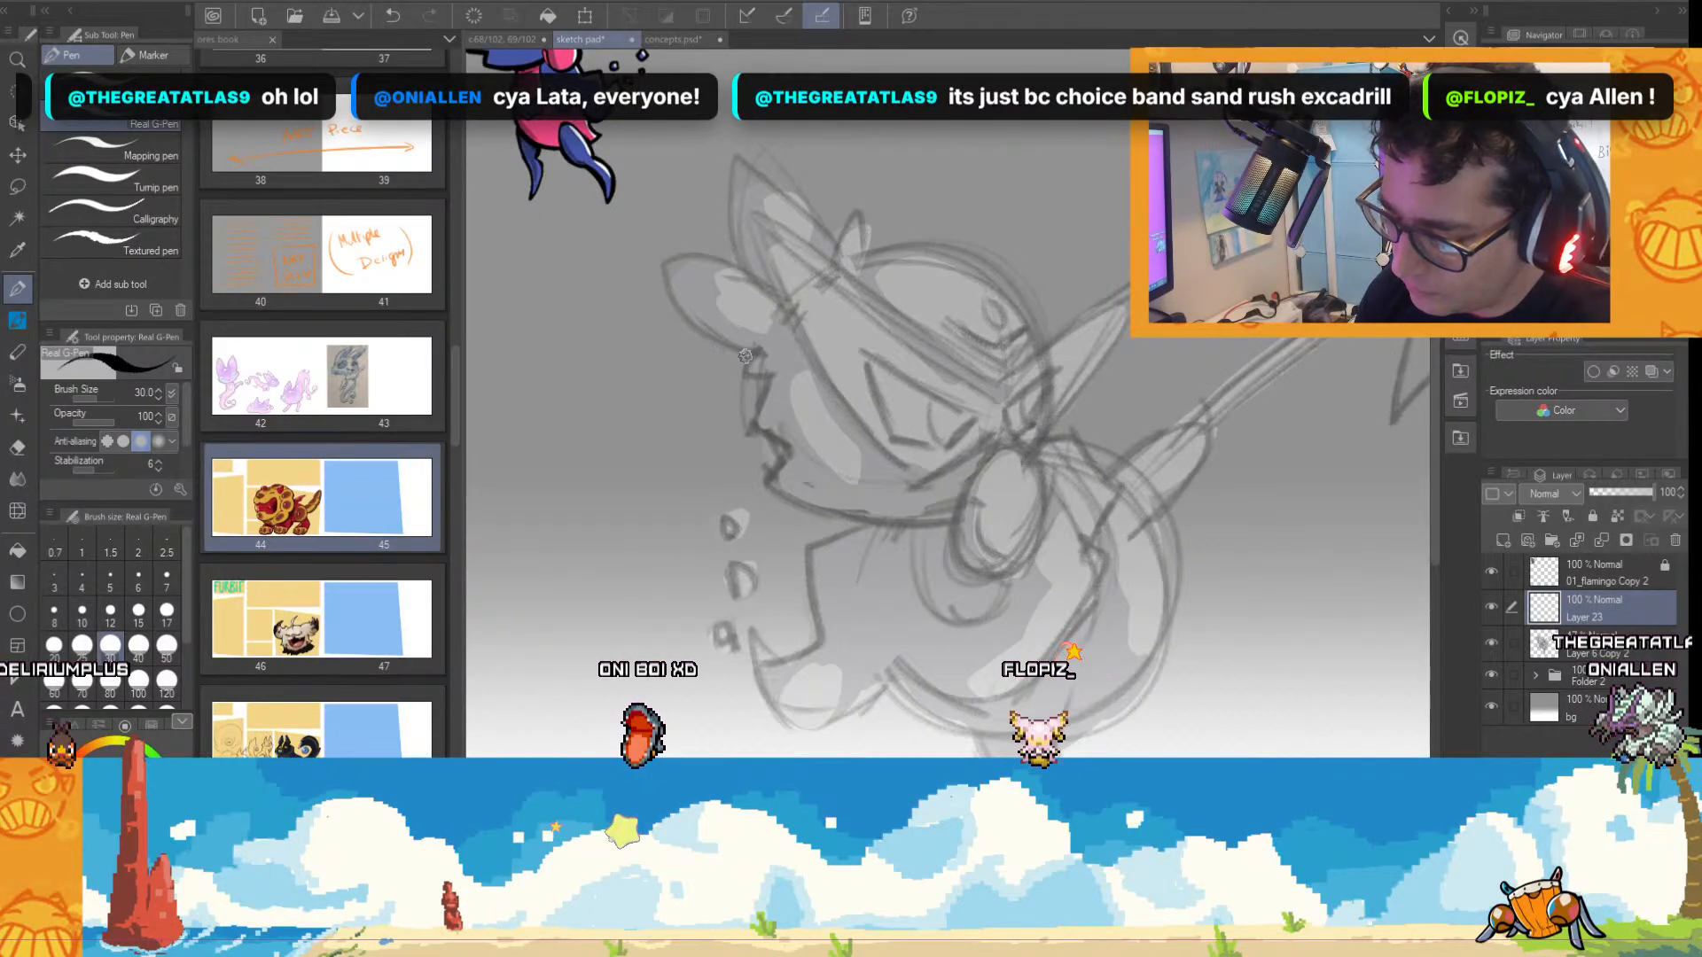
{"action": "mouse_move", "coordinate": [752, 374]}
{"action": "left_mouse_down"}
{"action": "mouse_move", "coordinate": [768, 380]}
{"action": "mouse_move", "coordinate": [757, 437]}
{"action": "left_mouse_up"}
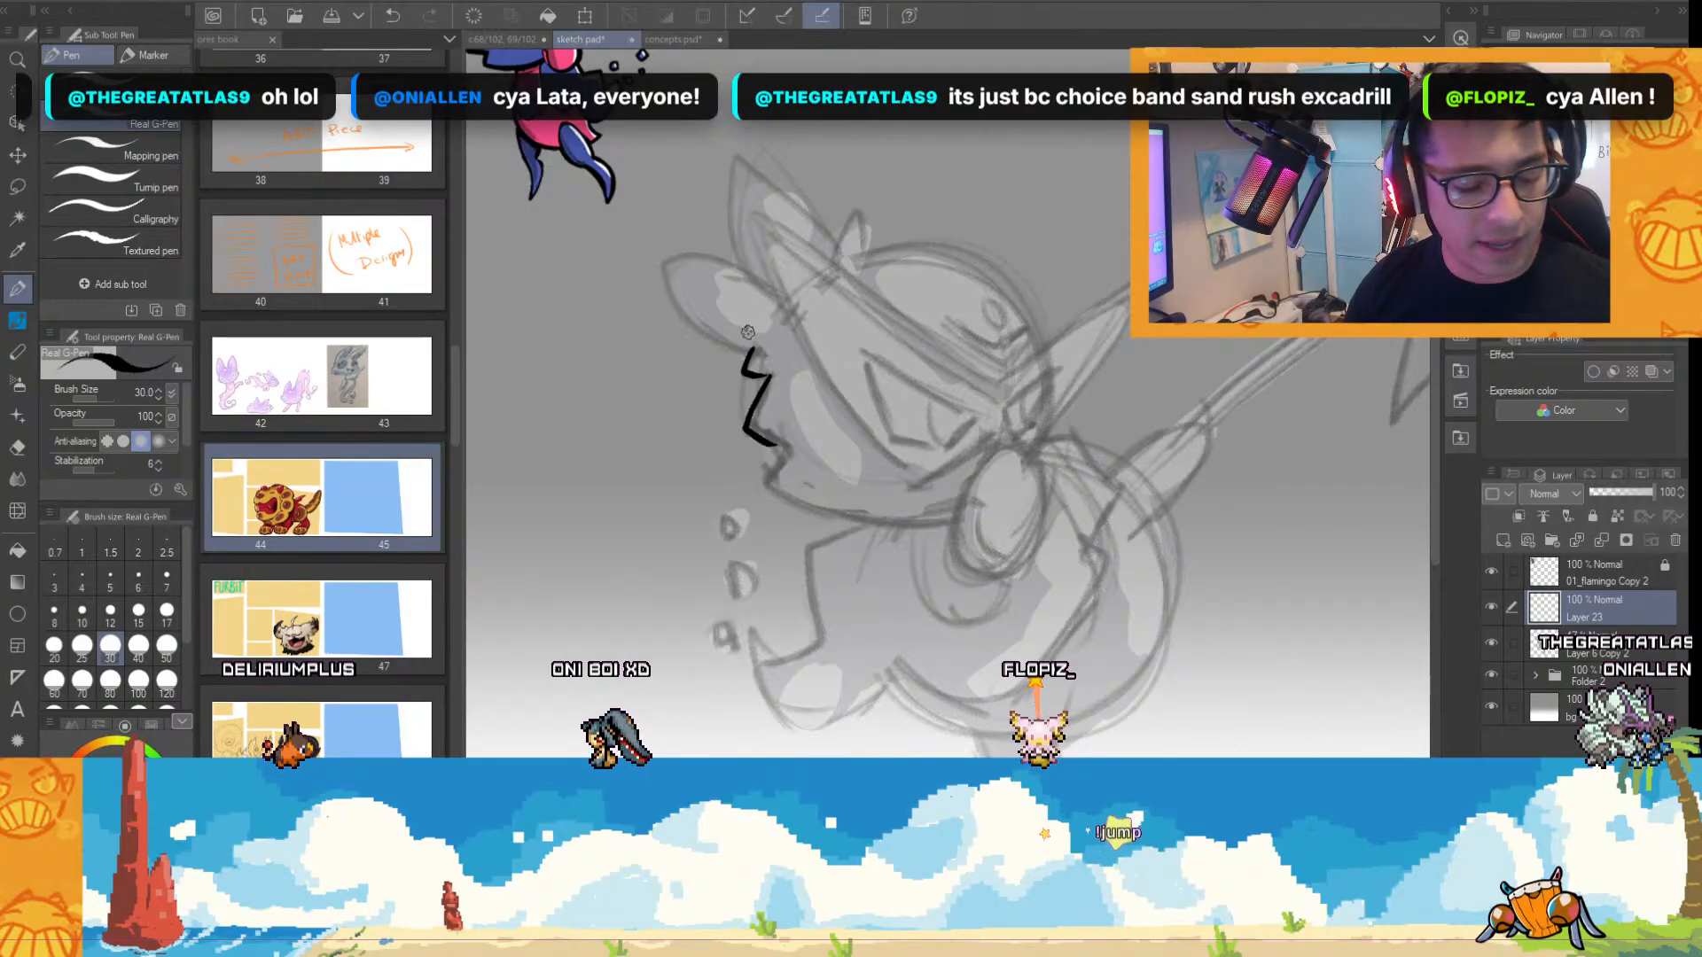
{"action": "key", "text": "ctrl+z"}
{"action": "scroll", "coordinate": [808, 419], "scroll_direction": "up", "scroll_amount": 2}
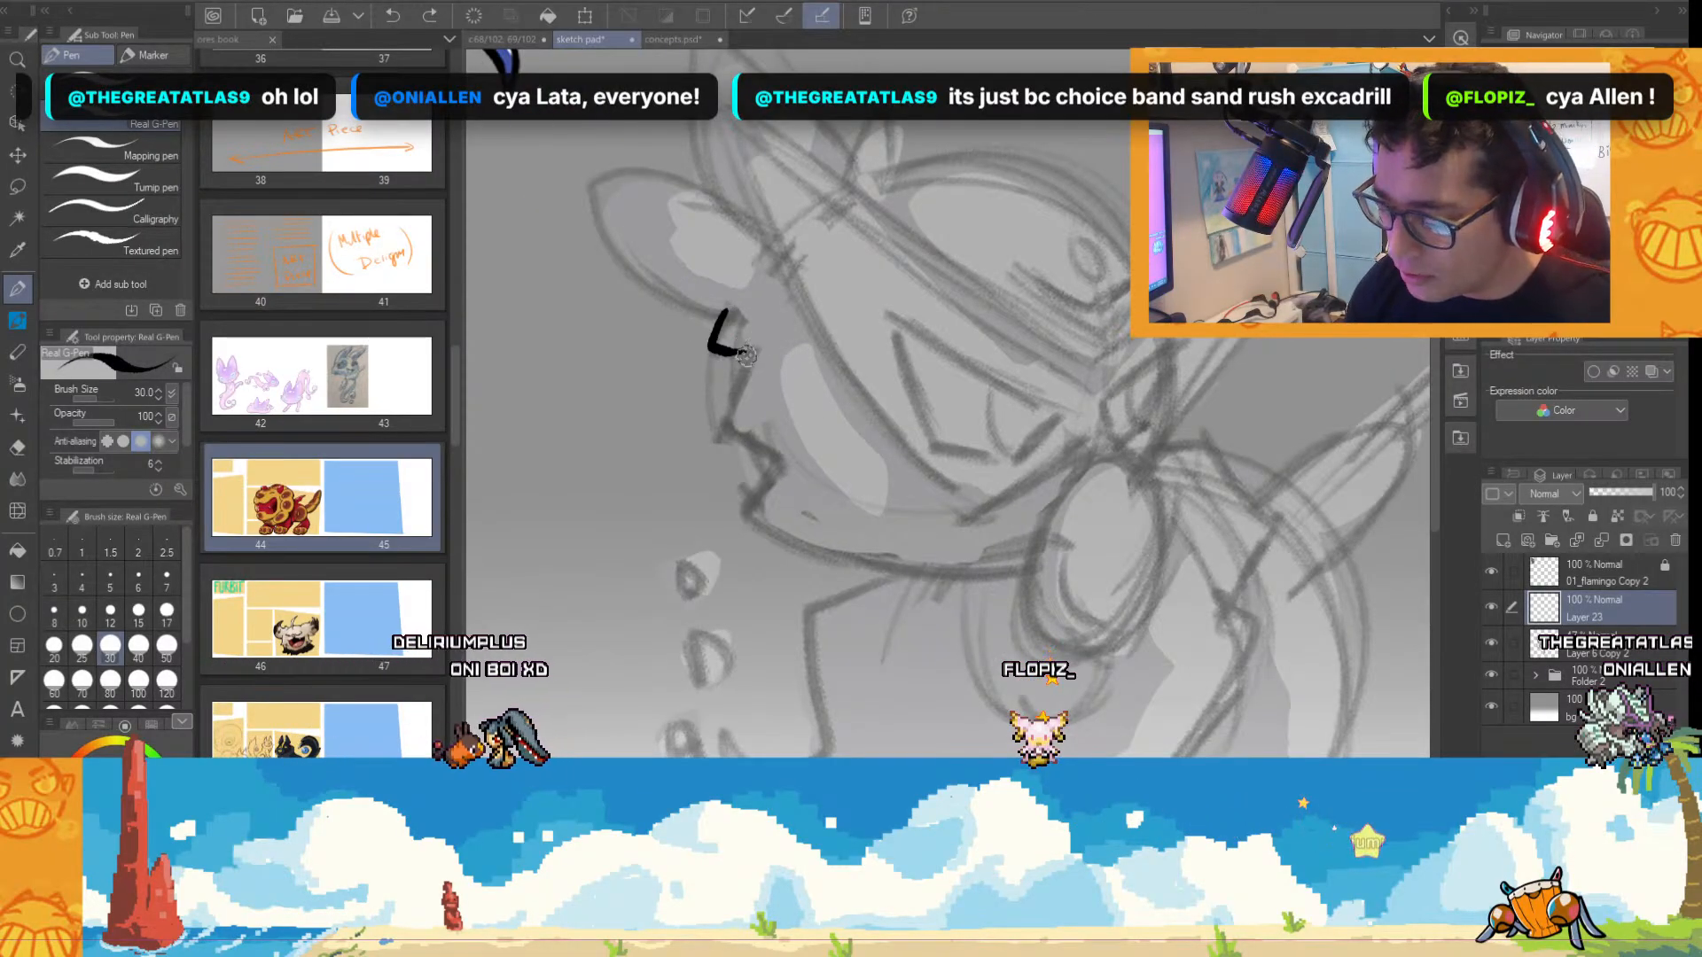
{"action": "left_click_drag", "start_coordinate": [749, 352], "coordinate": [719, 422]}
{"action": "left_click_drag", "start_coordinate": [751, 502], "coordinate": [931, 559]}
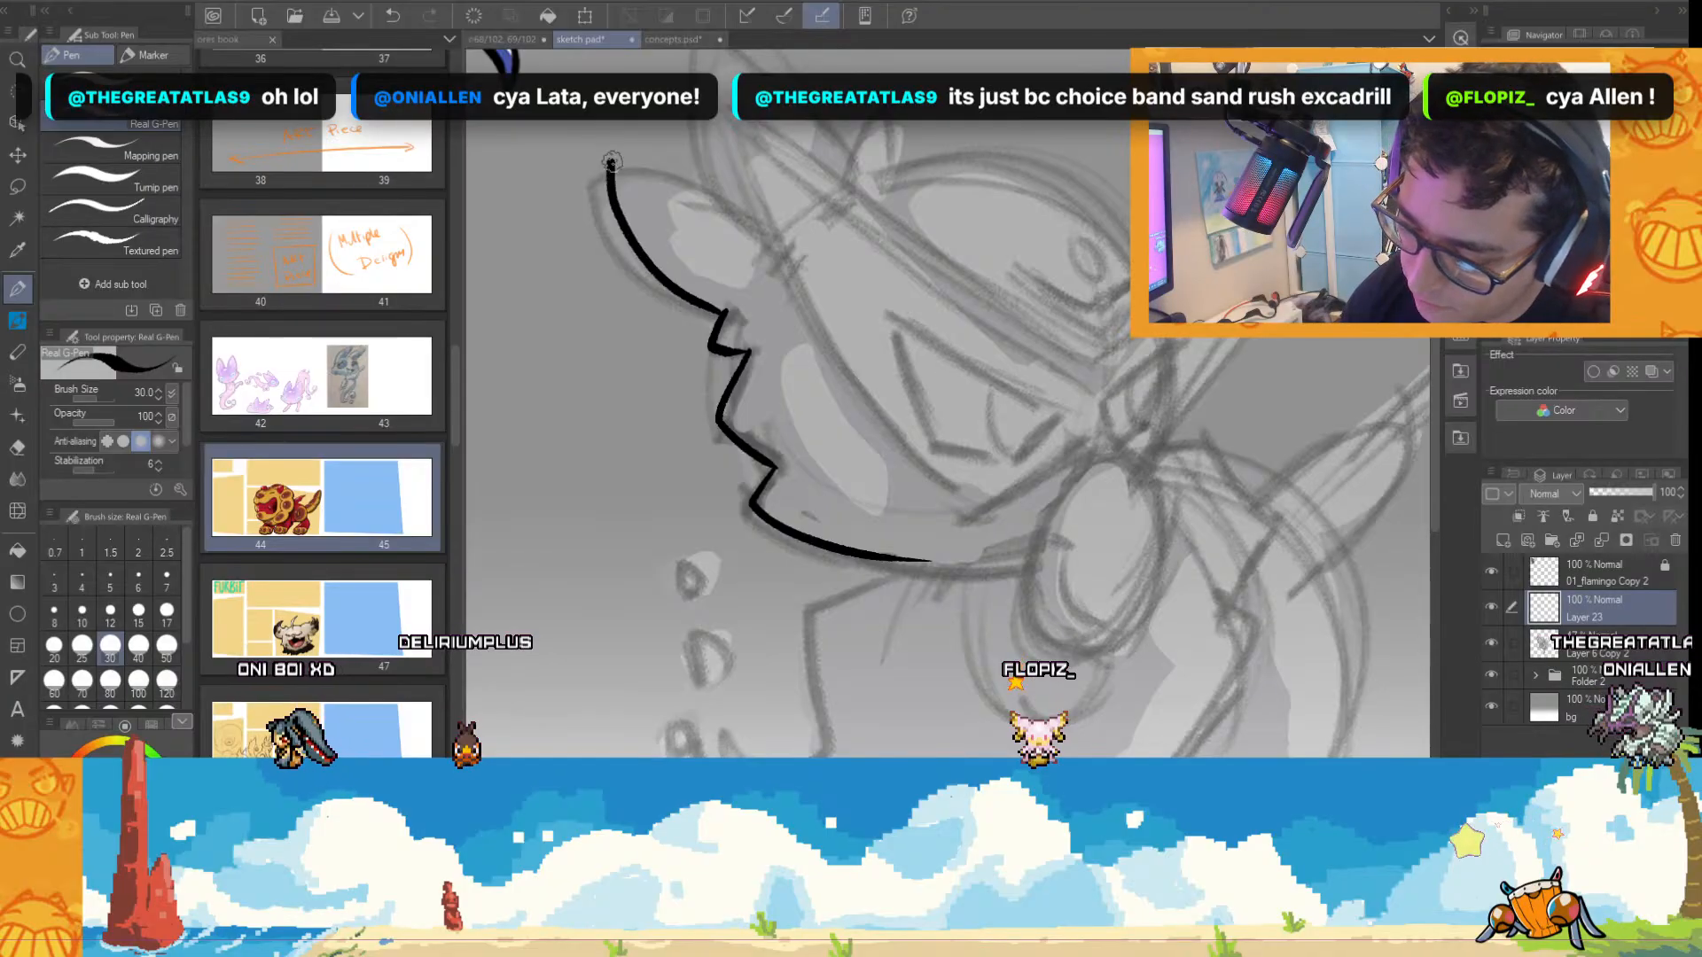
Ink the outline of the leaf-shaped ear above the jagged face edge, redoing the first stroke.
{"action": "mouse_move", "coordinate": [725, 310]}
{"action": "left_mouse_down"}
{"action": "mouse_move", "coordinate": [608, 161]}
{"action": "mouse_move", "coordinate": [793, 229]}
{"action": "left_mouse_up"}
{"action": "key", "text": "ctrl+z"}
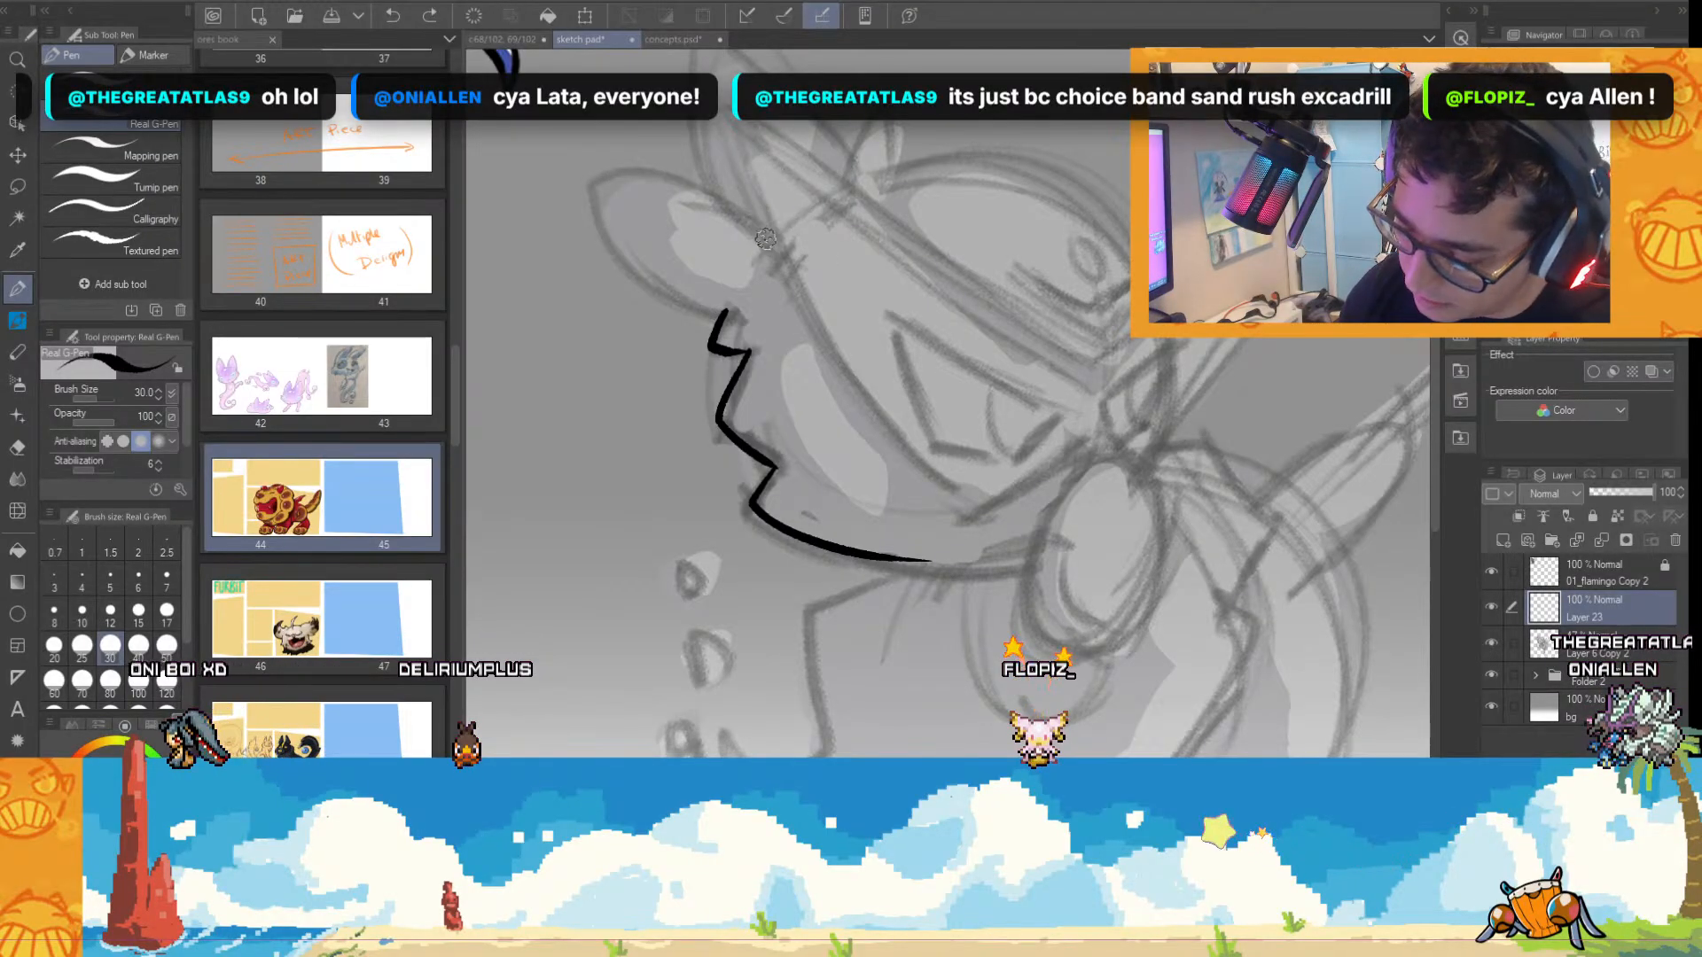
{"action": "mouse_move", "coordinate": [725, 312]}
{"action": "left_mouse_down"}
{"action": "mouse_move", "coordinate": [691, 188]}
{"action": "mouse_move", "coordinate": [764, 237]}
{"action": "left_mouse_up"}
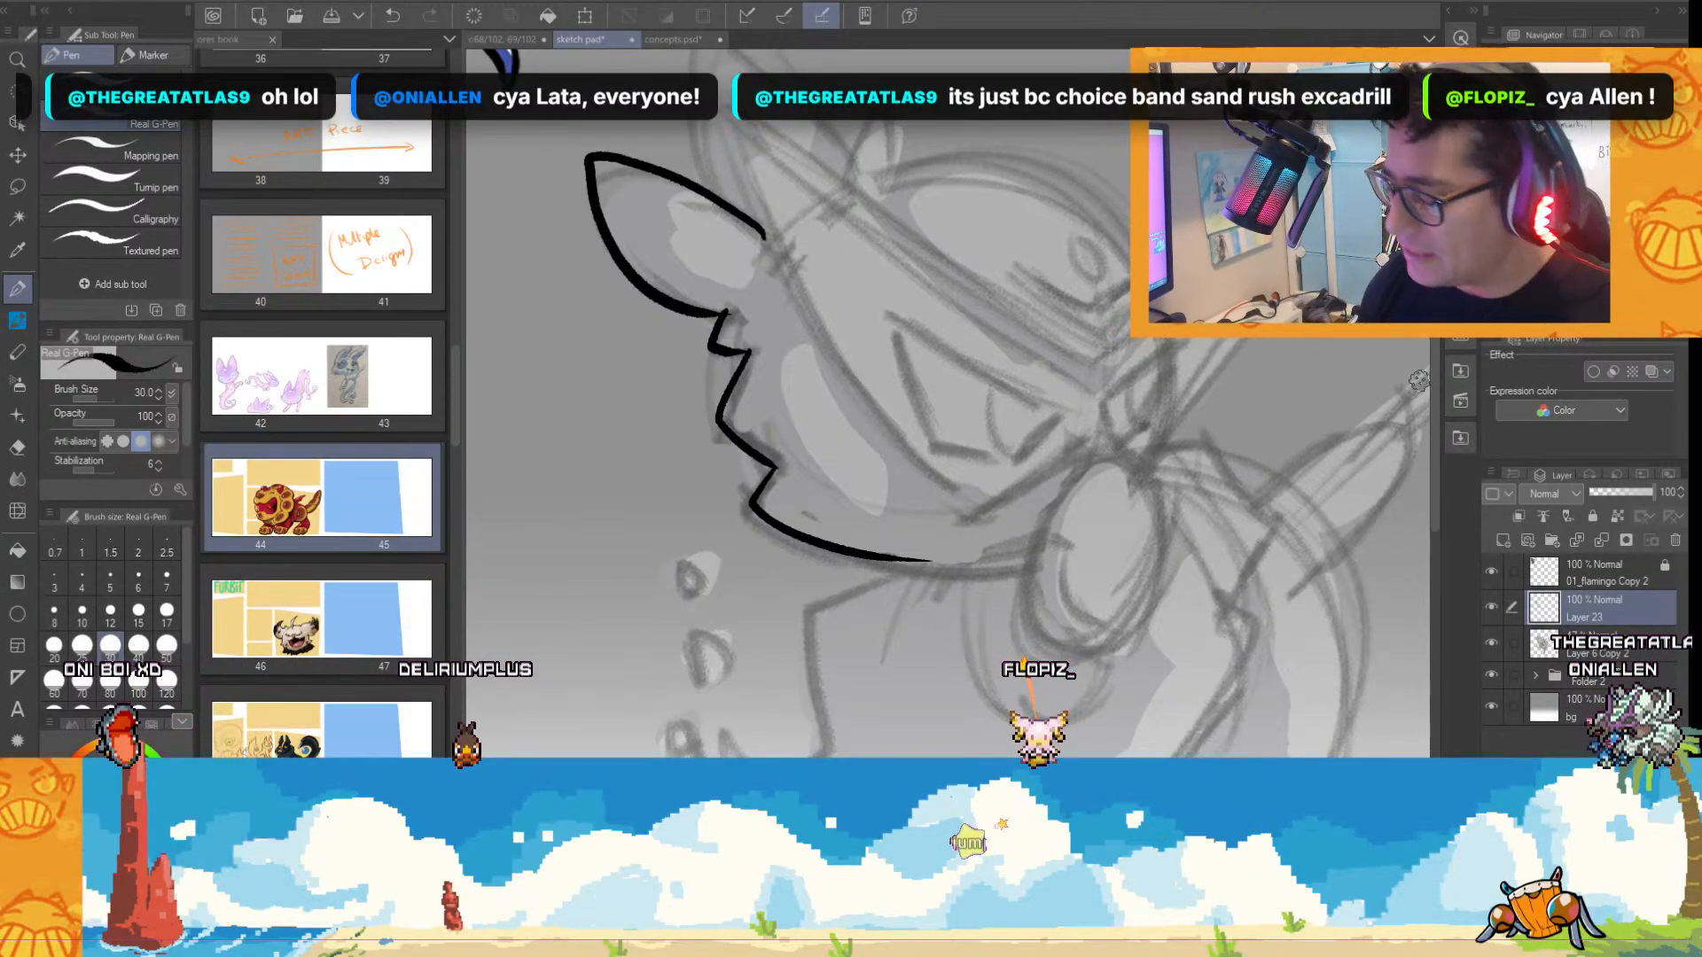
Ink the upper leaf-shaped ear, the small pointed tuft beside it, and the rounded top and back of the head.
{"action": "left_click_drag", "start_coordinate": [1435, 414], "coordinate": [1436, 369]}
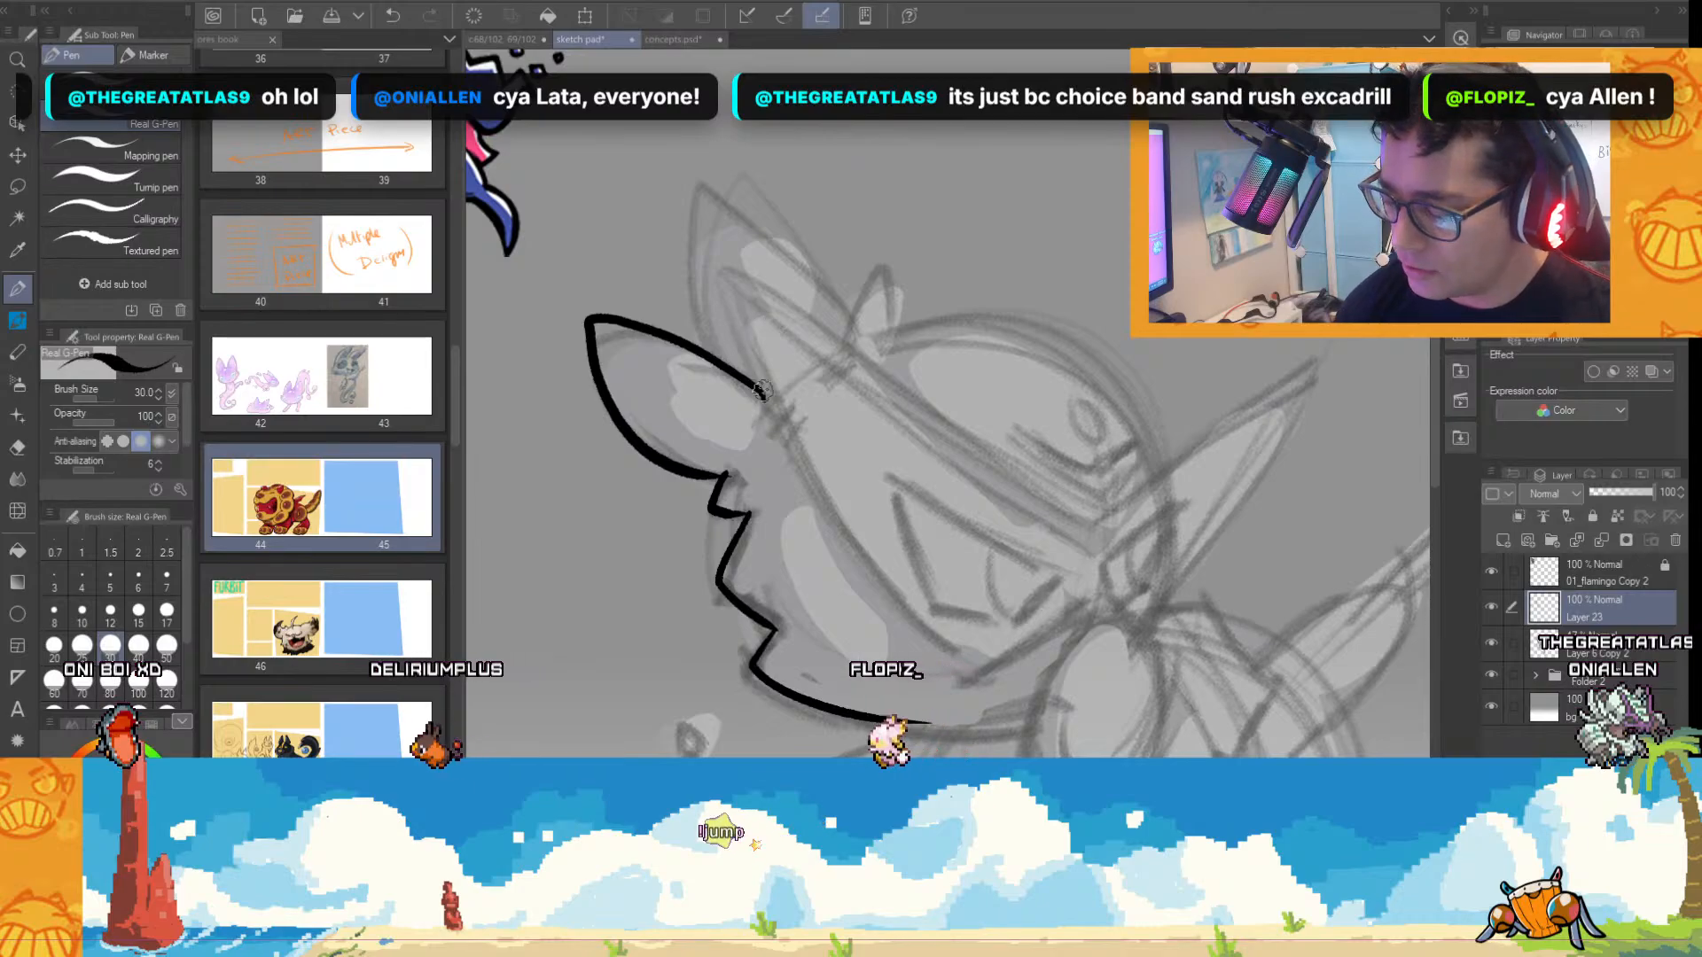
{"action": "mouse_move", "coordinate": [743, 375]}
{"action": "left_mouse_down"}
{"action": "mouse_move", "coordinate": [691, 183]}
{"action": "mouse_move", "coordinate": [884, 337]}
{"action": "left_mouse_up"}
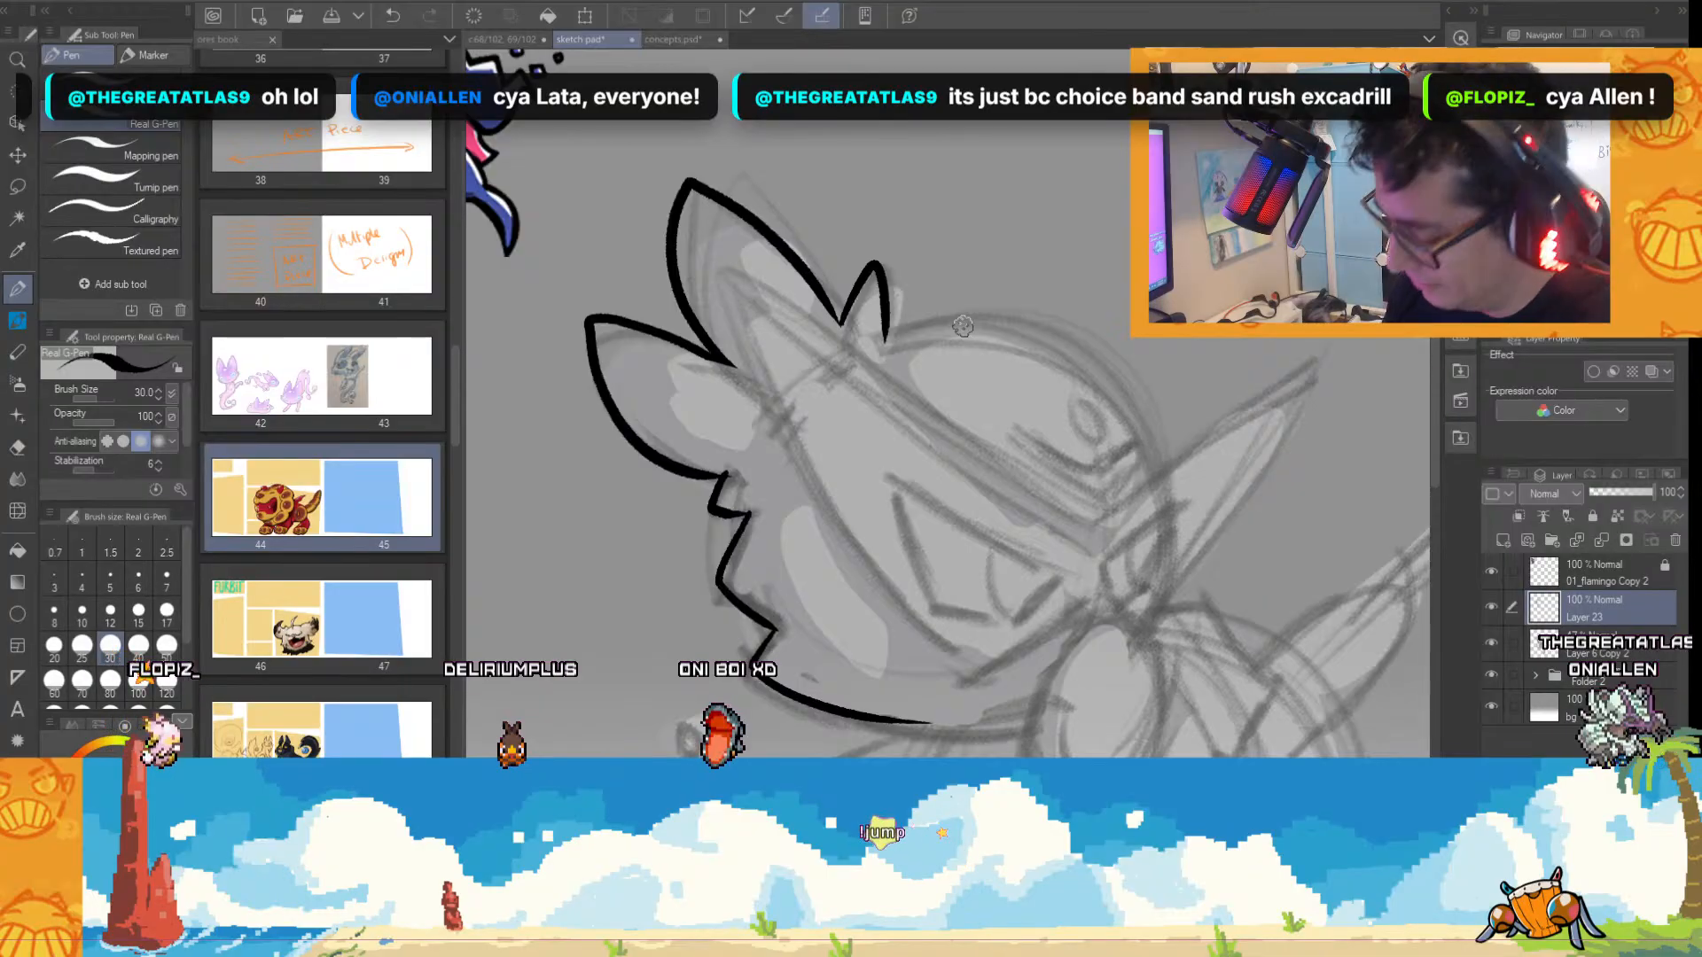
{"action": "scroll", "coordinate": [781, 328], "scroll_direction": "right", "scroll_amount": 4}
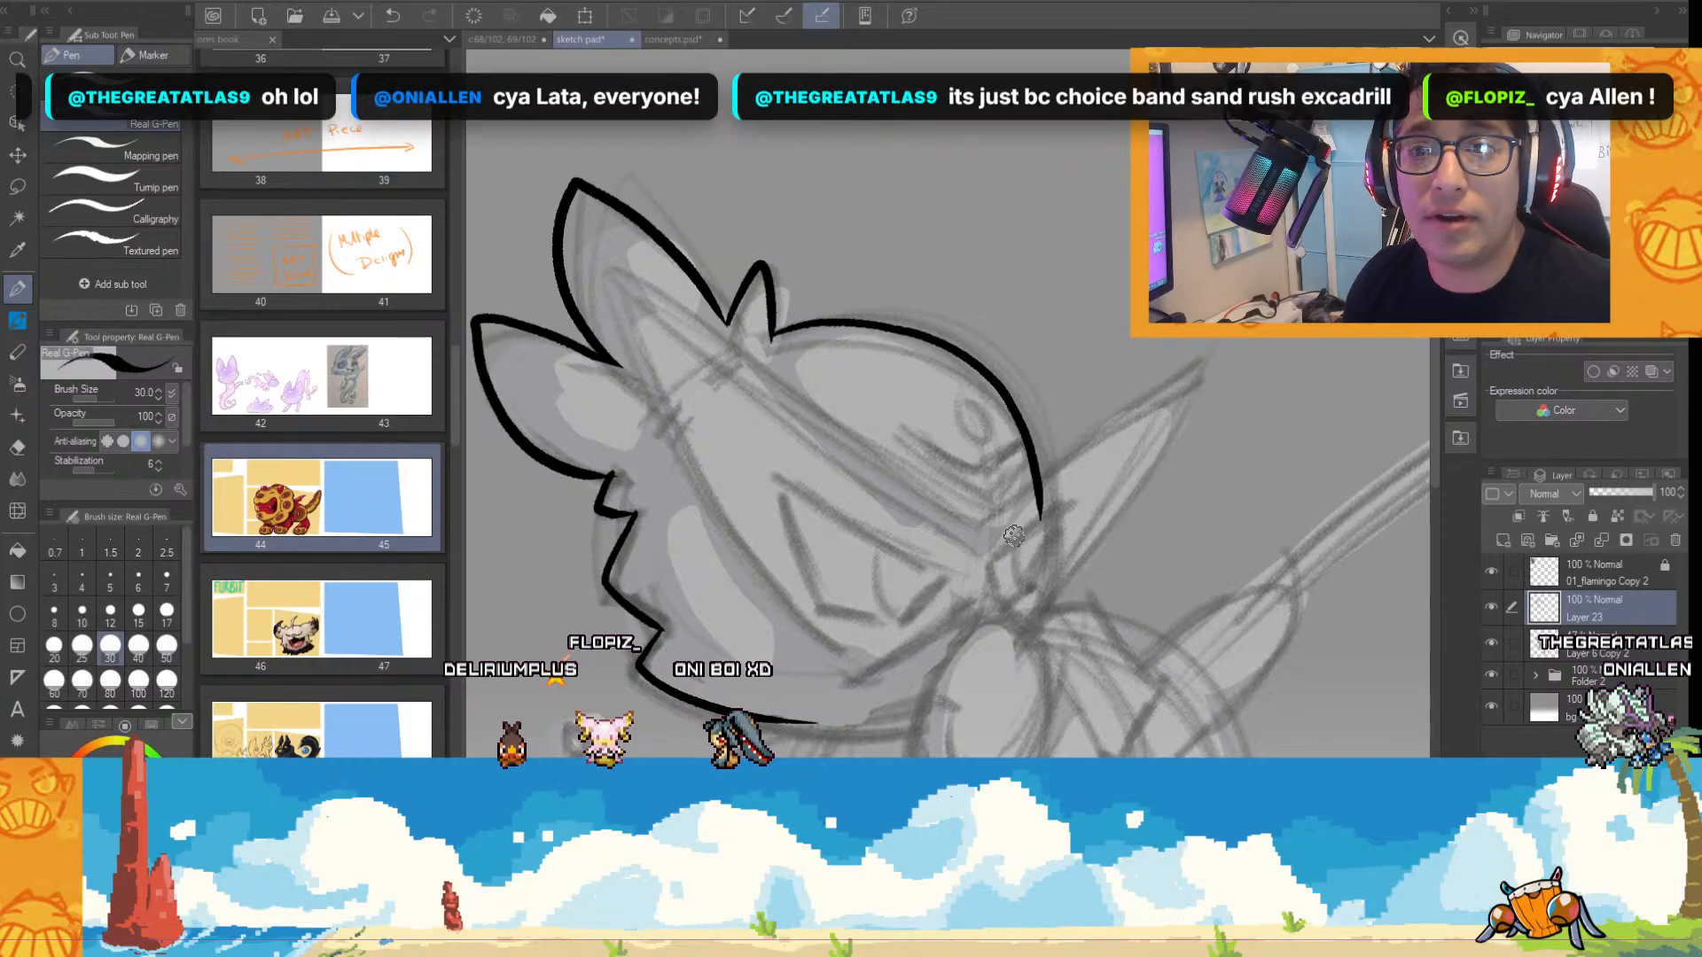
{"action": "mouse_move", "coordinate": [1045, 510]}
{"action": "left_mouse_down"}
{"action": "mouse_move", "coordinate": [1027, 590]}
{"action": "mouse_move", "coordinate": [1059, 755]}
{"action": "left_mouse_up"}
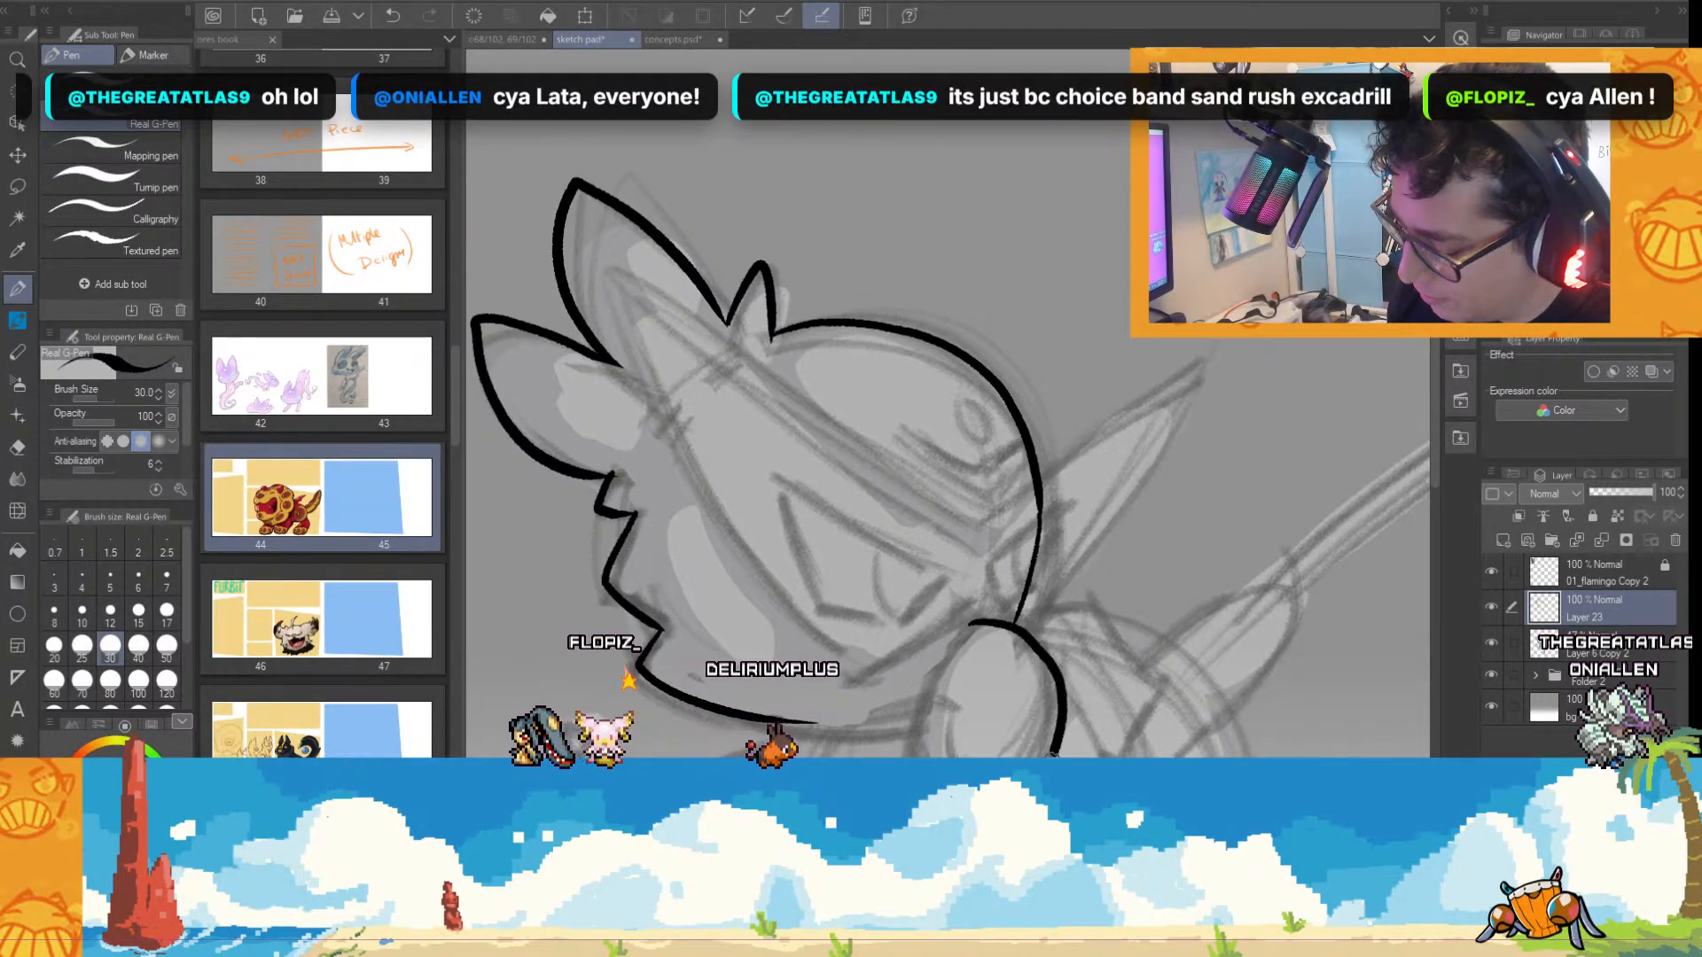
Undo the oval's first stroke and ink the full oval below the head, with its notched inner contour line.
{"action": "key", "text": "ctrl+z"}
{"action": "scroll", "coordinate": [1433, 433], "scroll_direction": "down", "scroll_amount": 3}
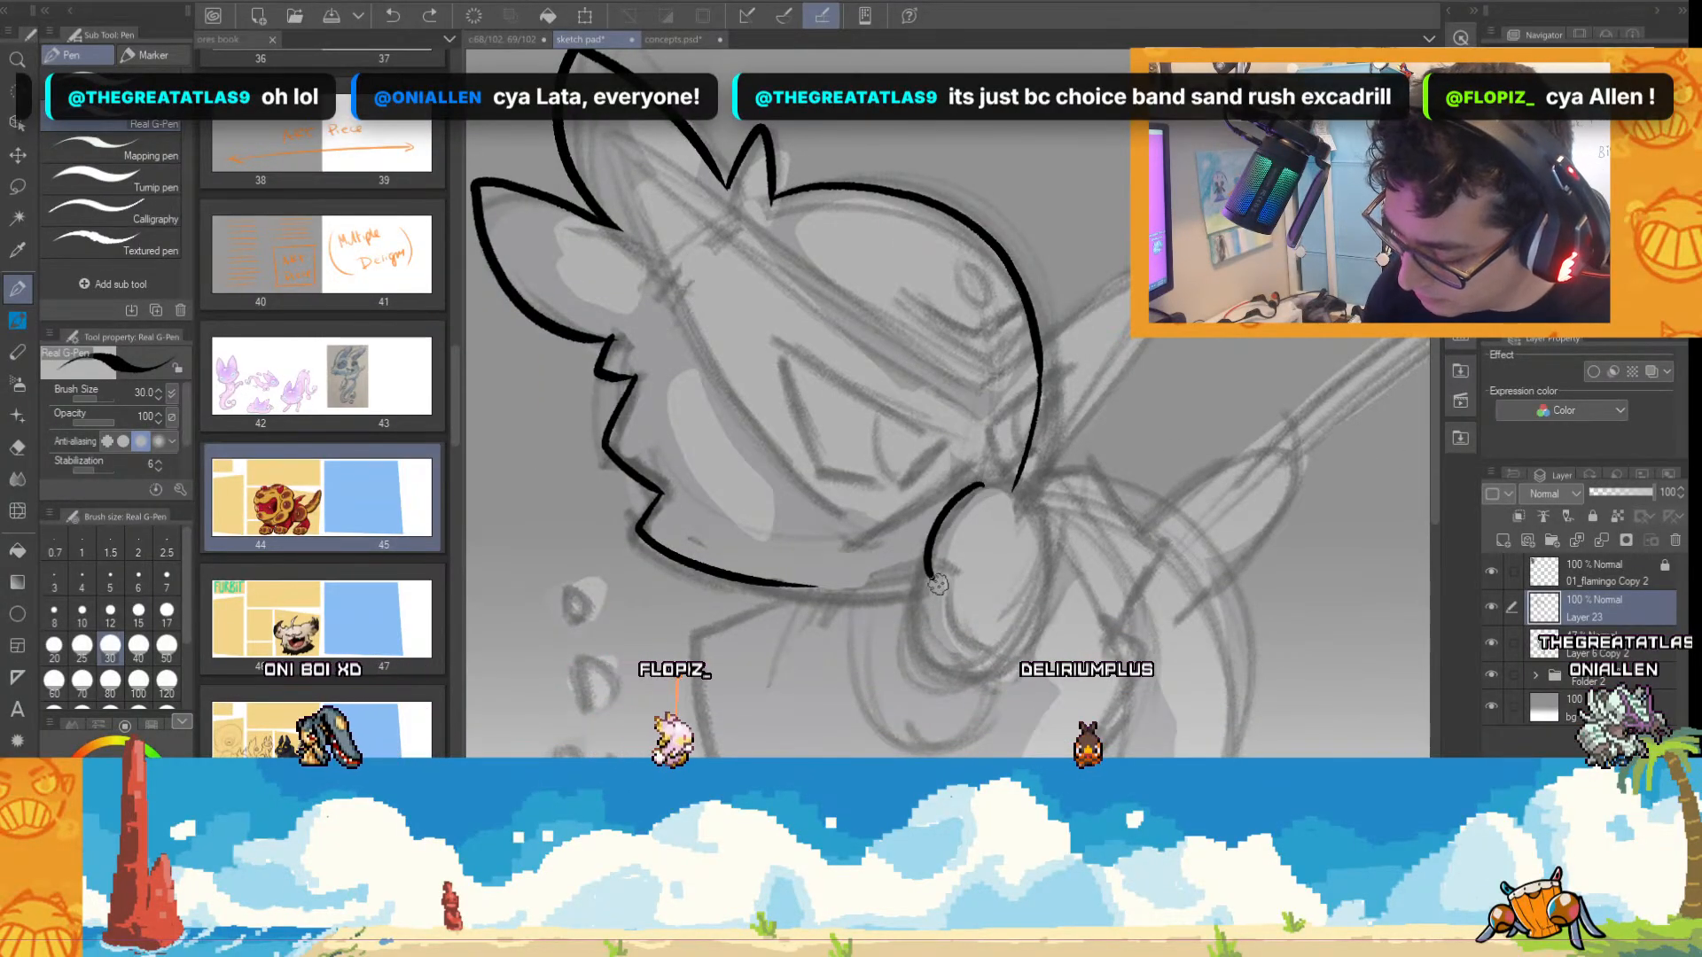
{"action": "left_click_drag", "start_coordinate": [1015, 488], "coordinate": [922, 568]}
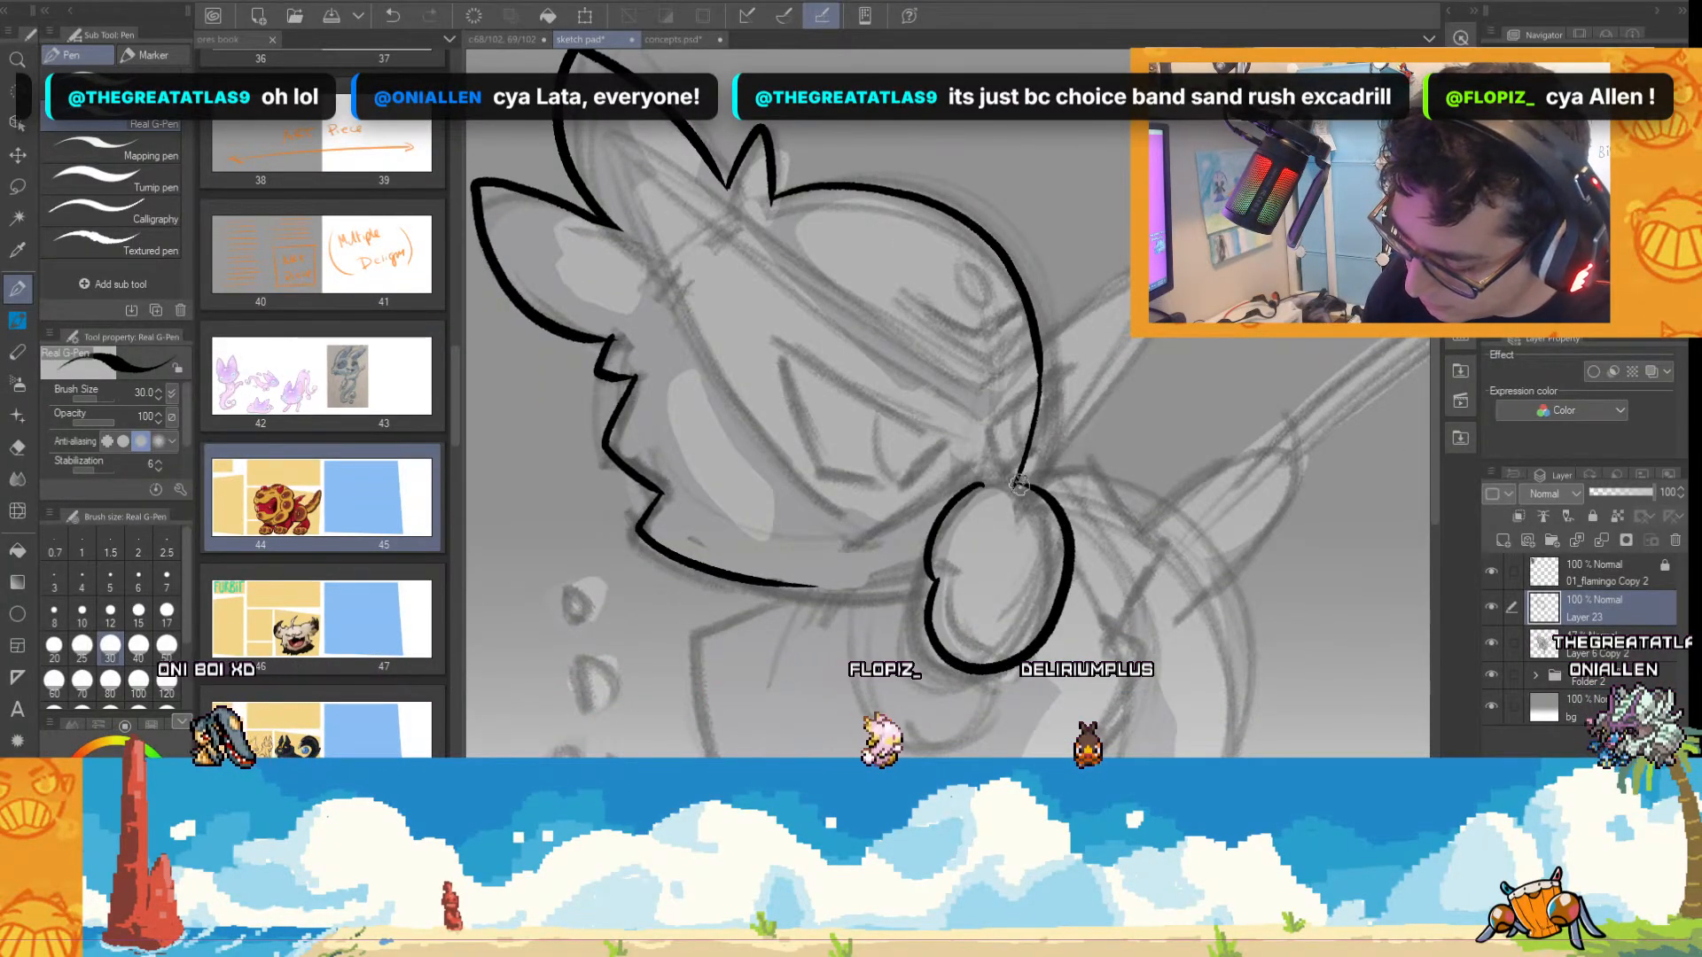
{"action": "left_click_drag", "start_coordinate": [980, 486], "coordinate": [1028, 487]}
{"action": "mouse_move", "coordinate": [930, 556]}
{"action": "left_mouse_down"}
{"action": "mouse_move", "coordinate": [963, 569]}
{"action": "mouse_move", "coordinate": [967, 656]}
{"action": "left_mouse_up"}
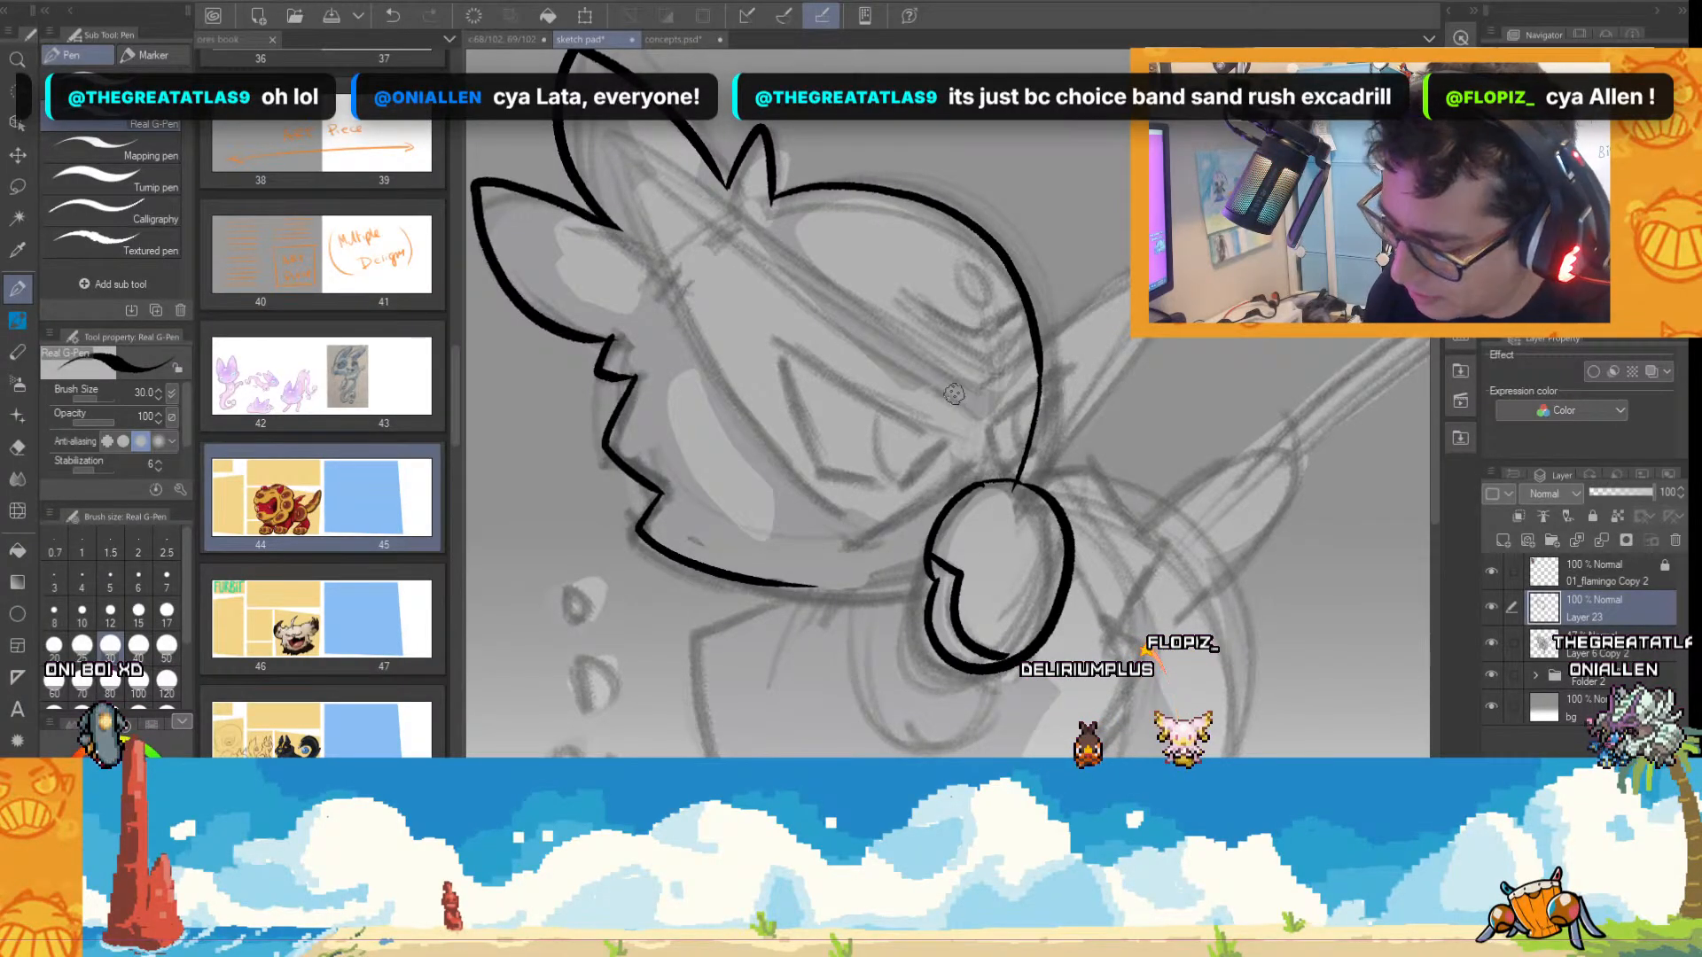
Try inking angular outlines for the near eye and the narrow far eye, and undo both.
{"action": "mouse_move", "coordinate": [781, 393]}
{"action": "left_mouse_down"}
{"action": "mouse_move", "coordinate": [992, 469]}
{"action": "mouse_move", "coordinate": [1039, 376]}
{"action": "left_mouse_up"}
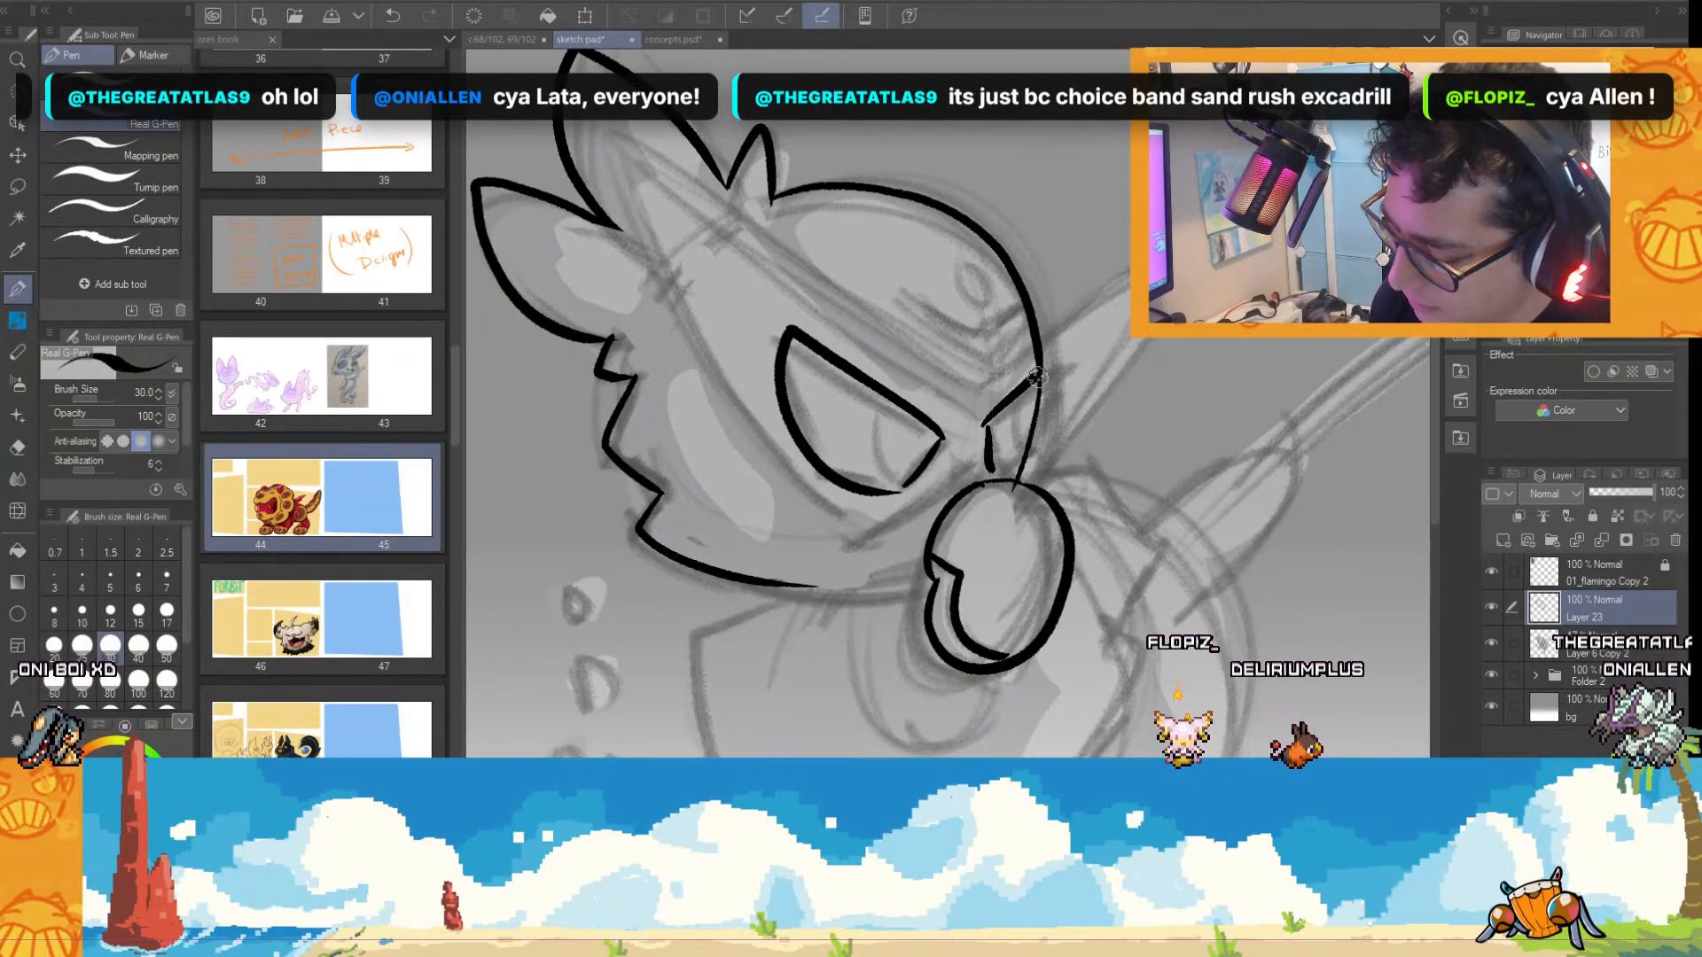
{"action": "left_click_drag", "start_coordinate": [992, 470], "coordinate": [1032, 427]}
{"action": "key", "text": "ctrl+z"}
{"action": "key", "text": "ctrl+z"}
{"action": "key", "text": "ctrl+z"}
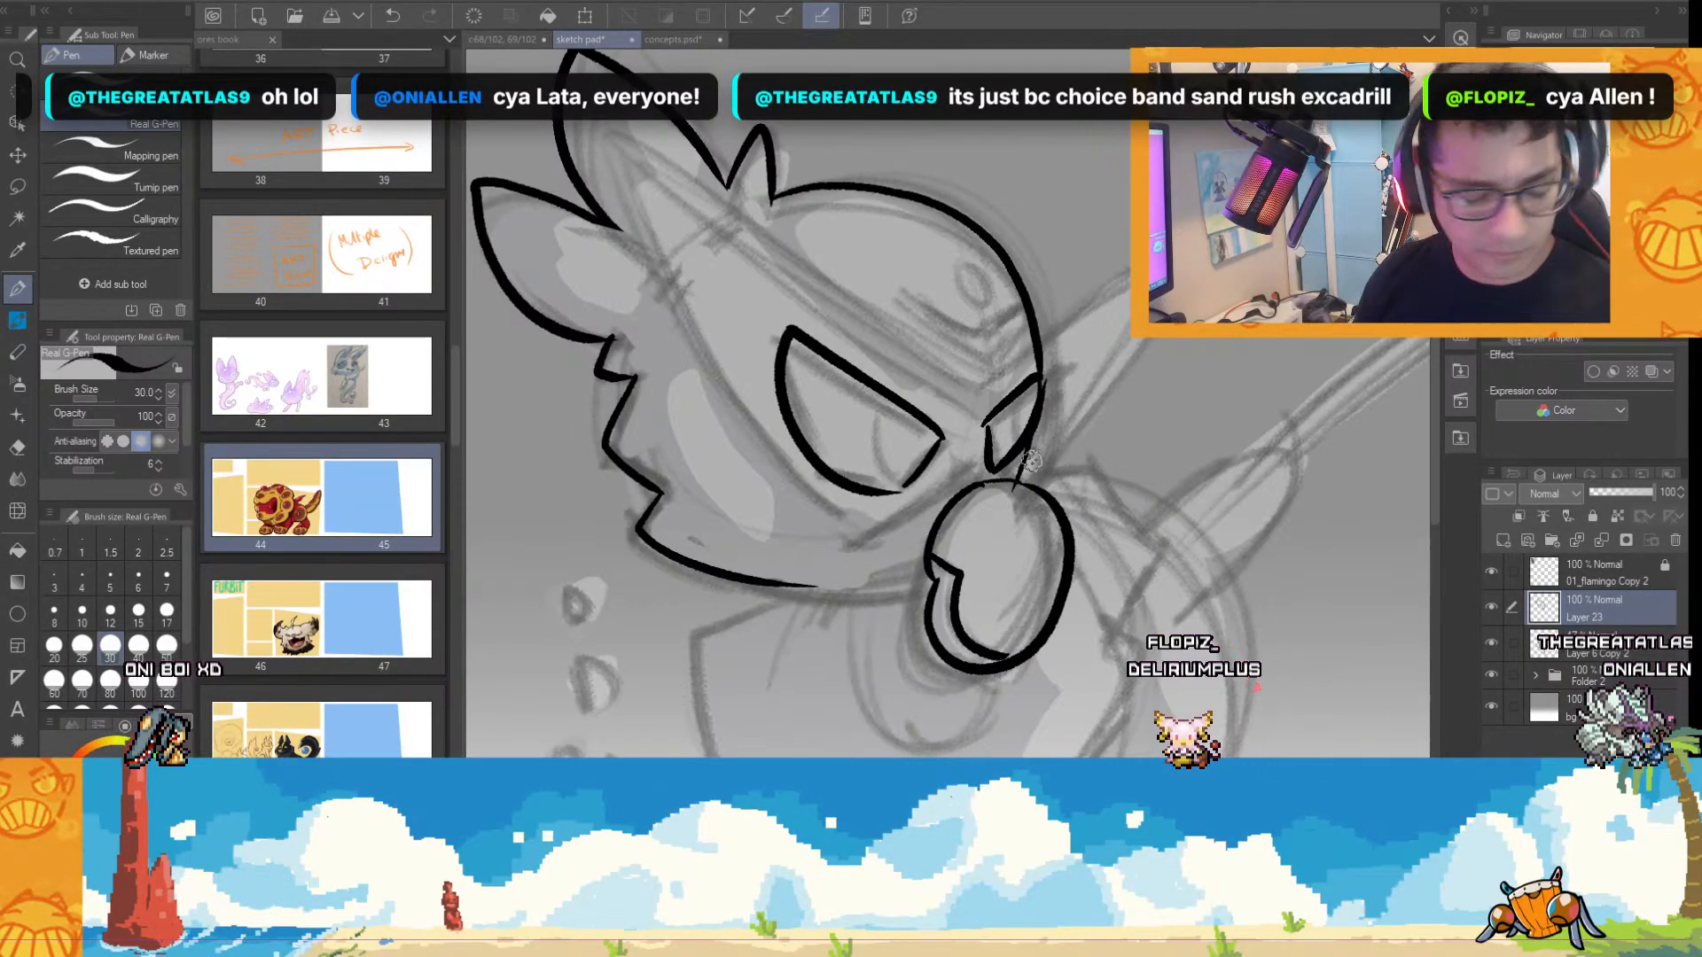
{"action": "key", "text": "ctrl+z"}
{"action": "key", "text": "ctrl+z"}
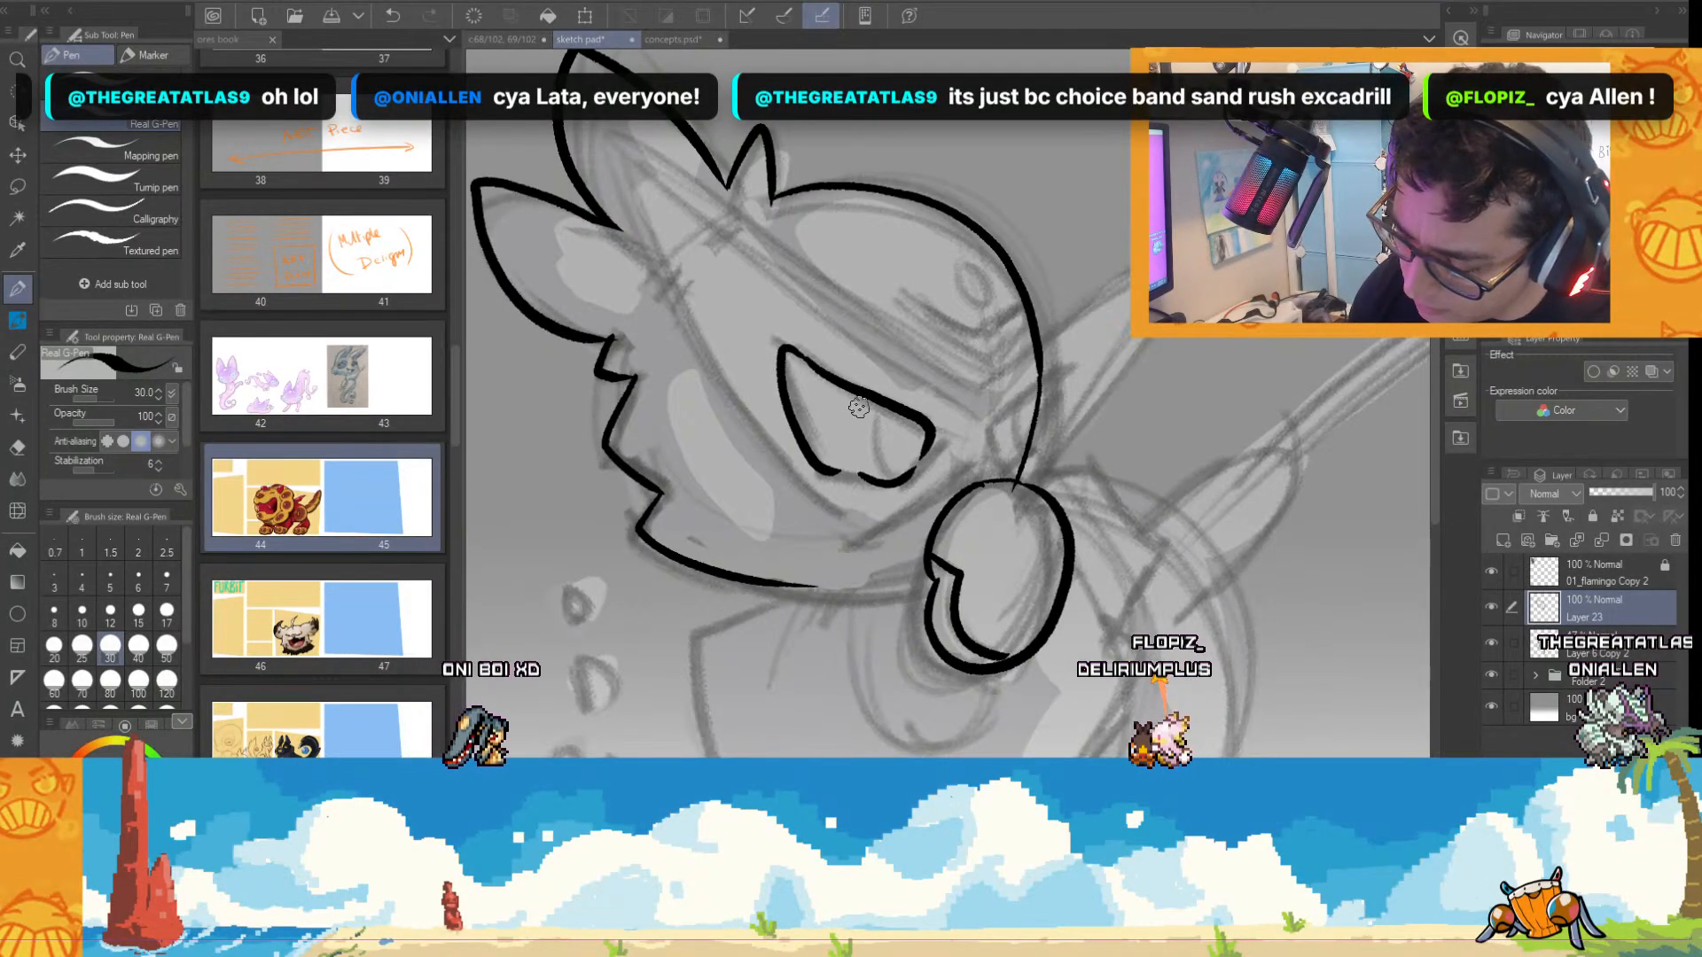
Ink the slanted near eye with its rounded iris and inner line, and the narrow far eye at the head's edge.
{"action": "mouse_move", "coordinate": [864, 399]}
{"action": "left_mouse_down"}
{"action": "mouse_move", "coordinate": [867, 476]}
{"action": "mouse_move", "coordinate": [892, 482]}
{"action": "left_mouse_up"}
{"action": "scroll", "coordinate": [1036, 481], "scroll_direction": "down", "scroll_amount": 3}
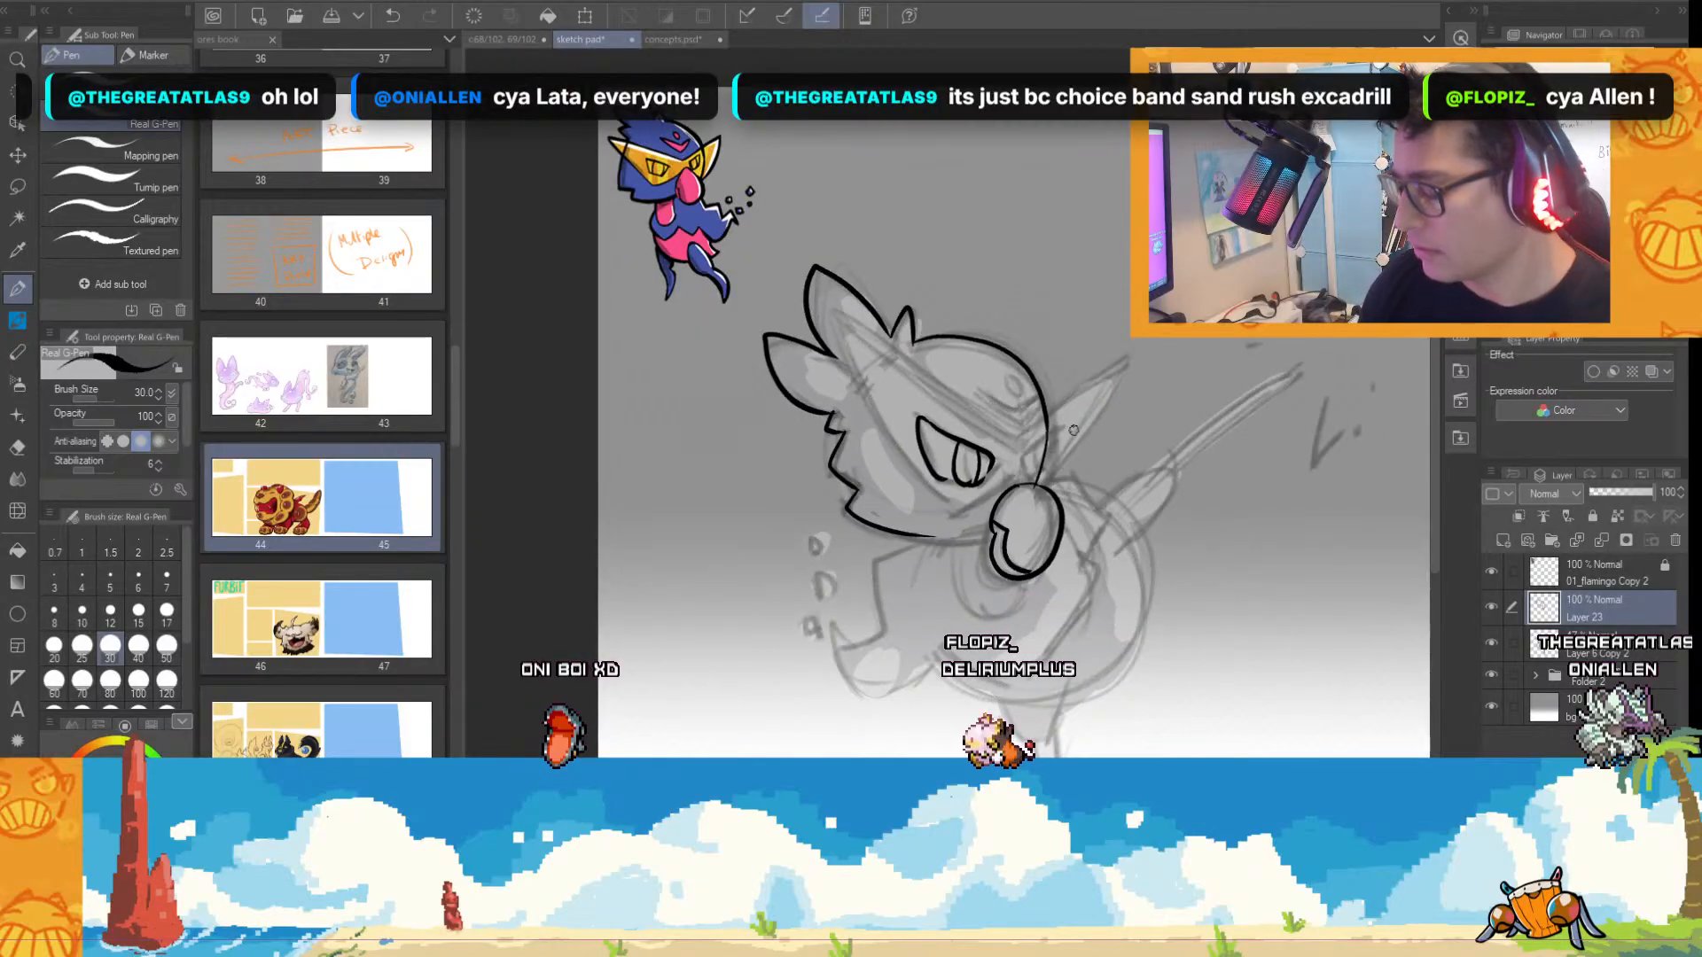
{"action": "scroll", "coordinate": [1054, 434], "scroll_direction": "up", "scroll_amount": 3}
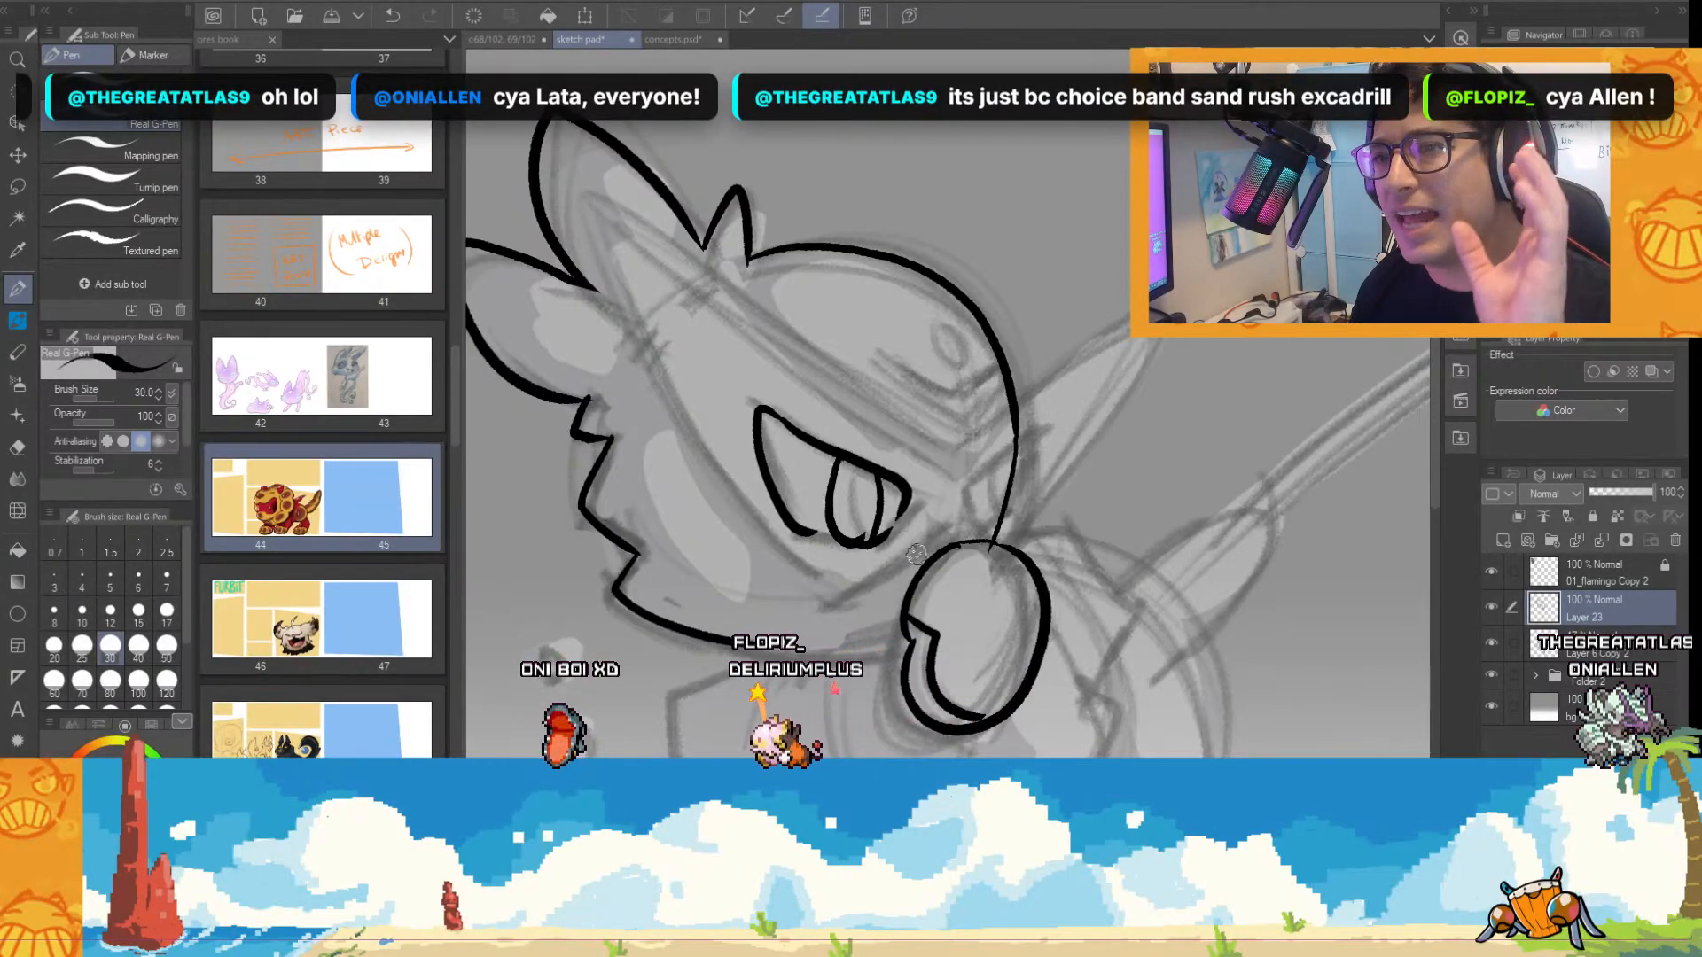
{"action": "scroll", "coordinate": [1028, 470], "scroll_direction": "up", "scroll_amount": 2}
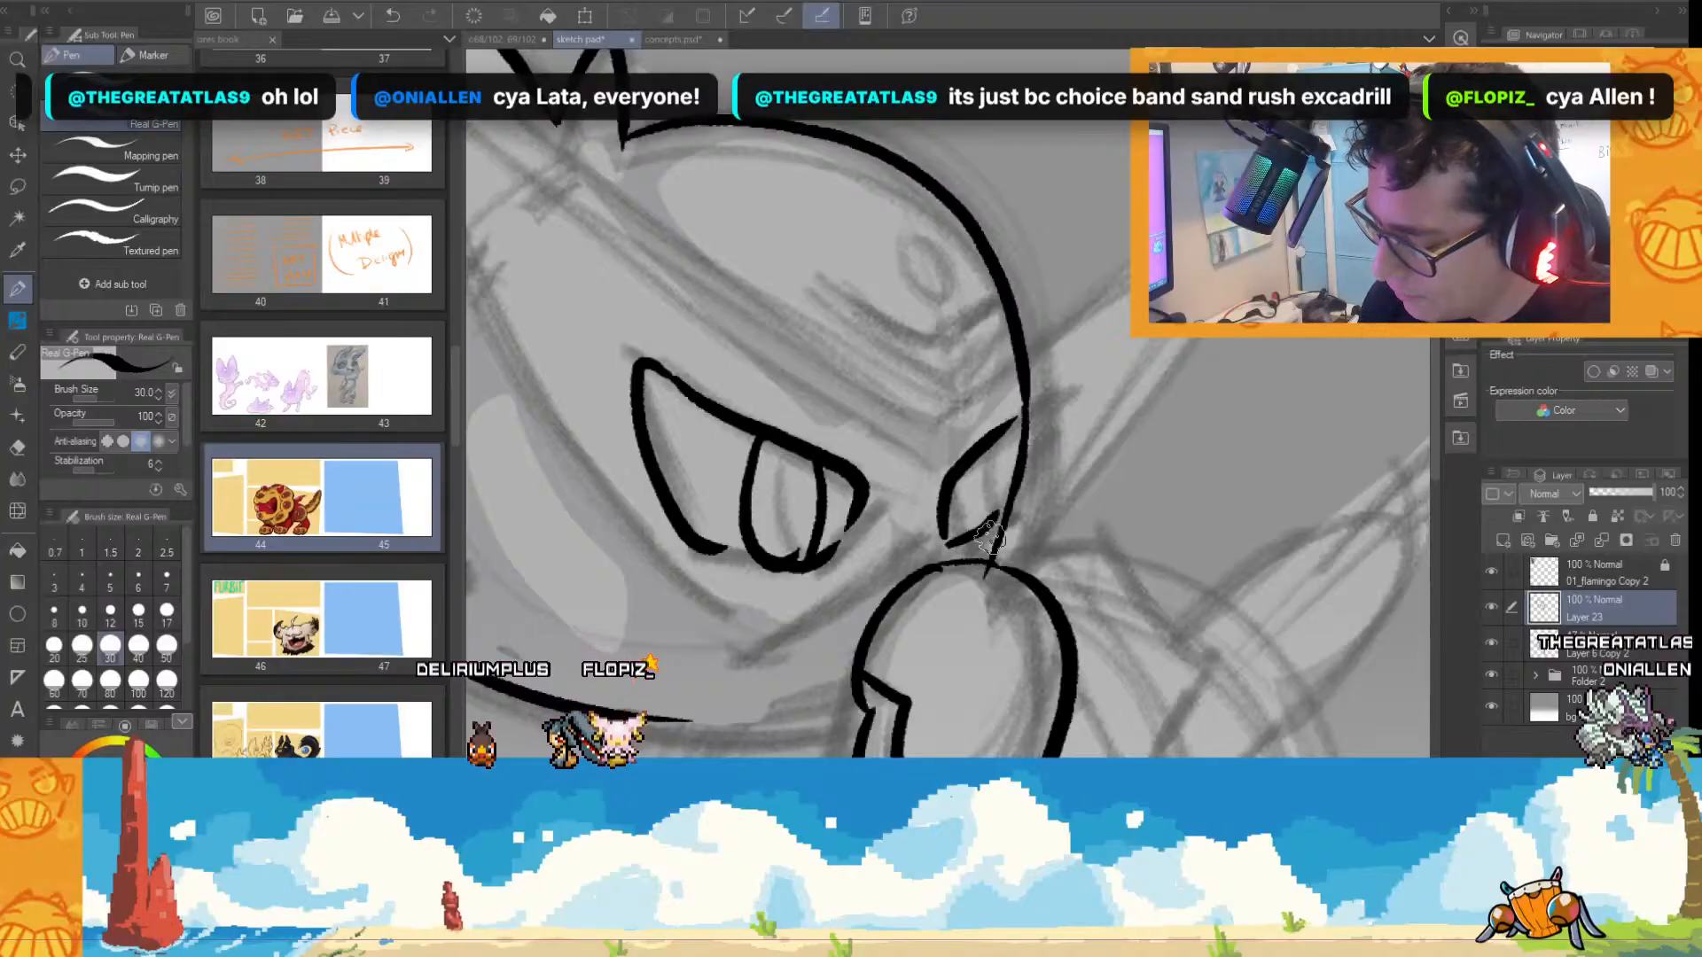
{"action": "scroll", "coordinate": [984, 399], "scroll_direction": "down", "scroll_amount": 1}
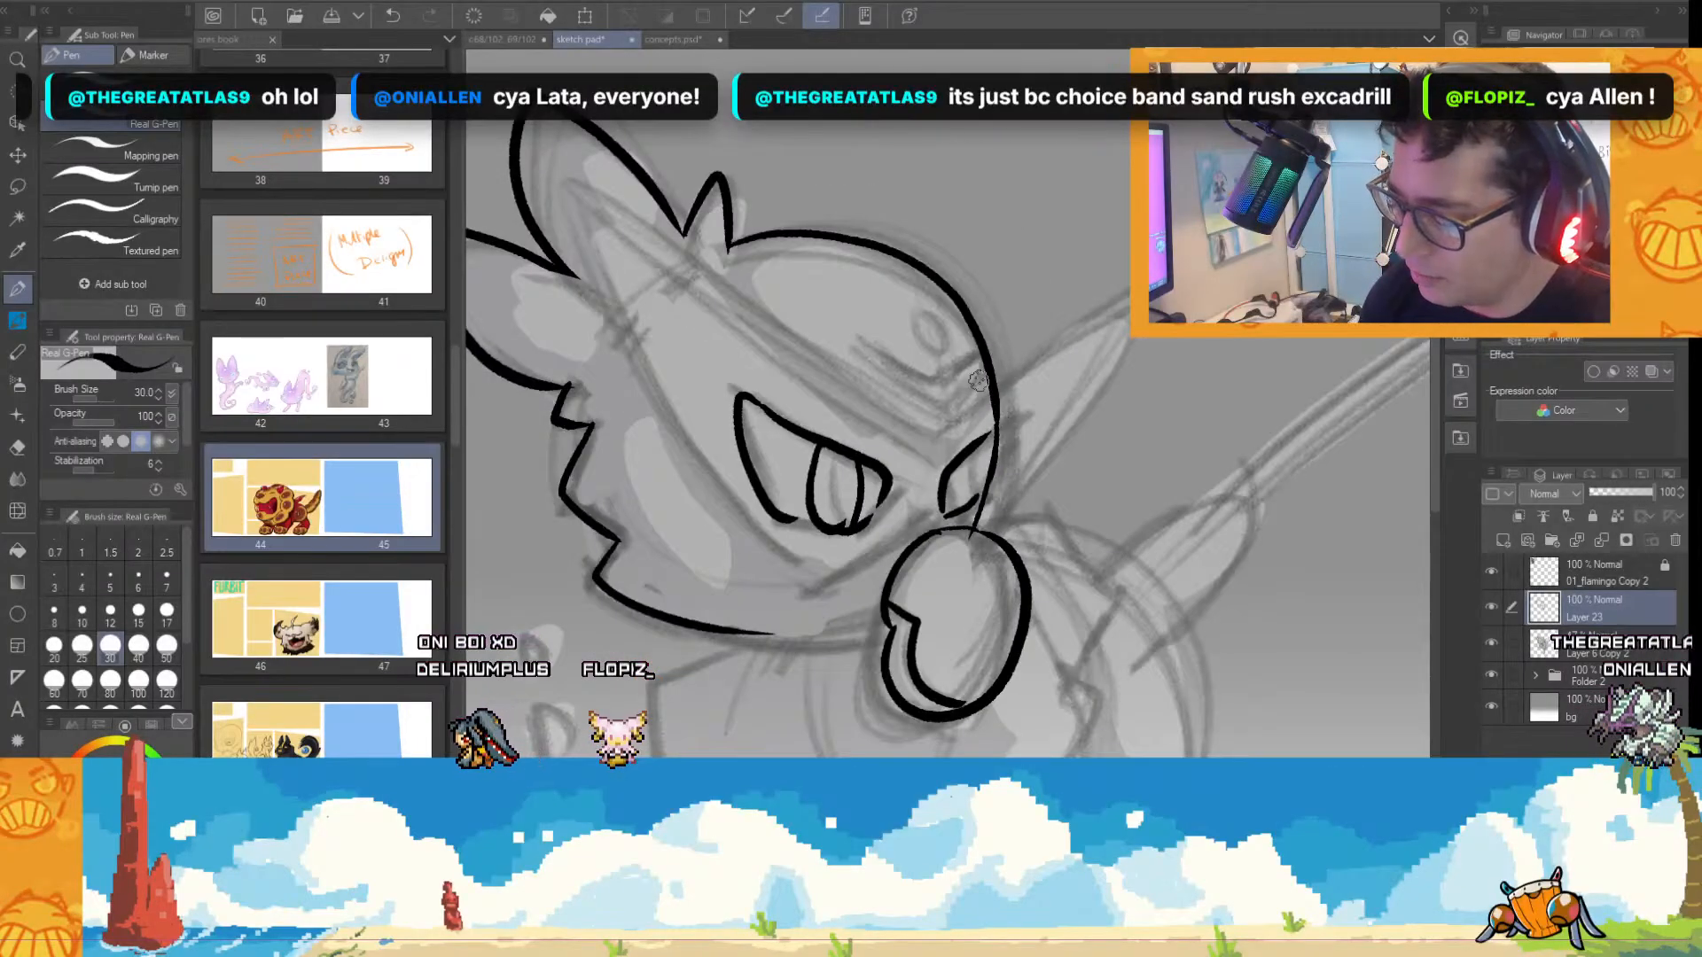
Ink the pointed crescent marking on the forehead and the small oval above it.
{"action": "scroll", "coordinate": [978, 381], "scroll_direction": "up", "scroll_amount": 1}
{"action": "mouse_move", "coordinate": [809, 319]}
{"action": "left_mouse_down"}
{"action": "mouse_move", "coordinate": [920, 368]}
{"action": "mouse_move", "coordinate": [936, 412]}
{"action": "mouse_move", "coordinate": [976, 324]}
{"action": "left_mouse_up"}
{"action": "left_click_drag", "start_coordinate": [977, 326], "coordinate": [951, 405]}
{"action": "left_click_drag", "start_coordinate": [895, 262], "coordinate": [900, 265]}
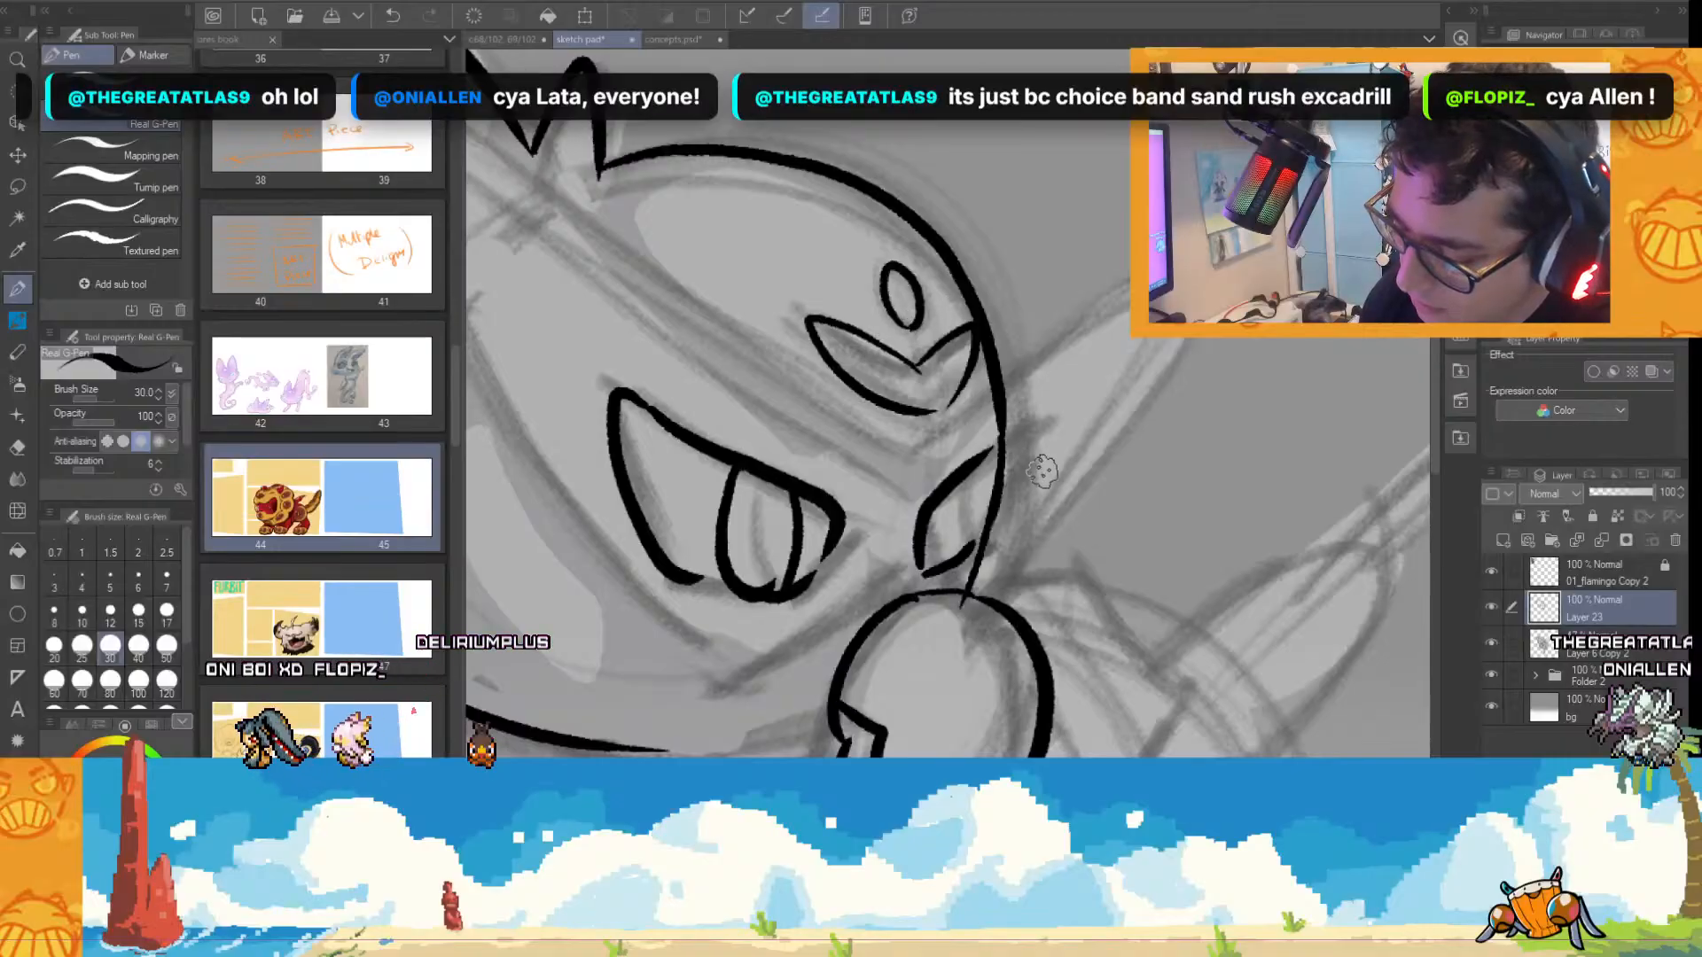
Ink the pointed mask outline around the eyes, redoing the first attempt, and add its far-side spike behind the head.
{"action": "scroll", "coordinate": [1044, 474], "scroll_direction": "down", "scroll_amount": 2}
{"action": "scroll", "coordinate": [1063, 412], "scroll_direction": "up", "scroll_amount": 1}
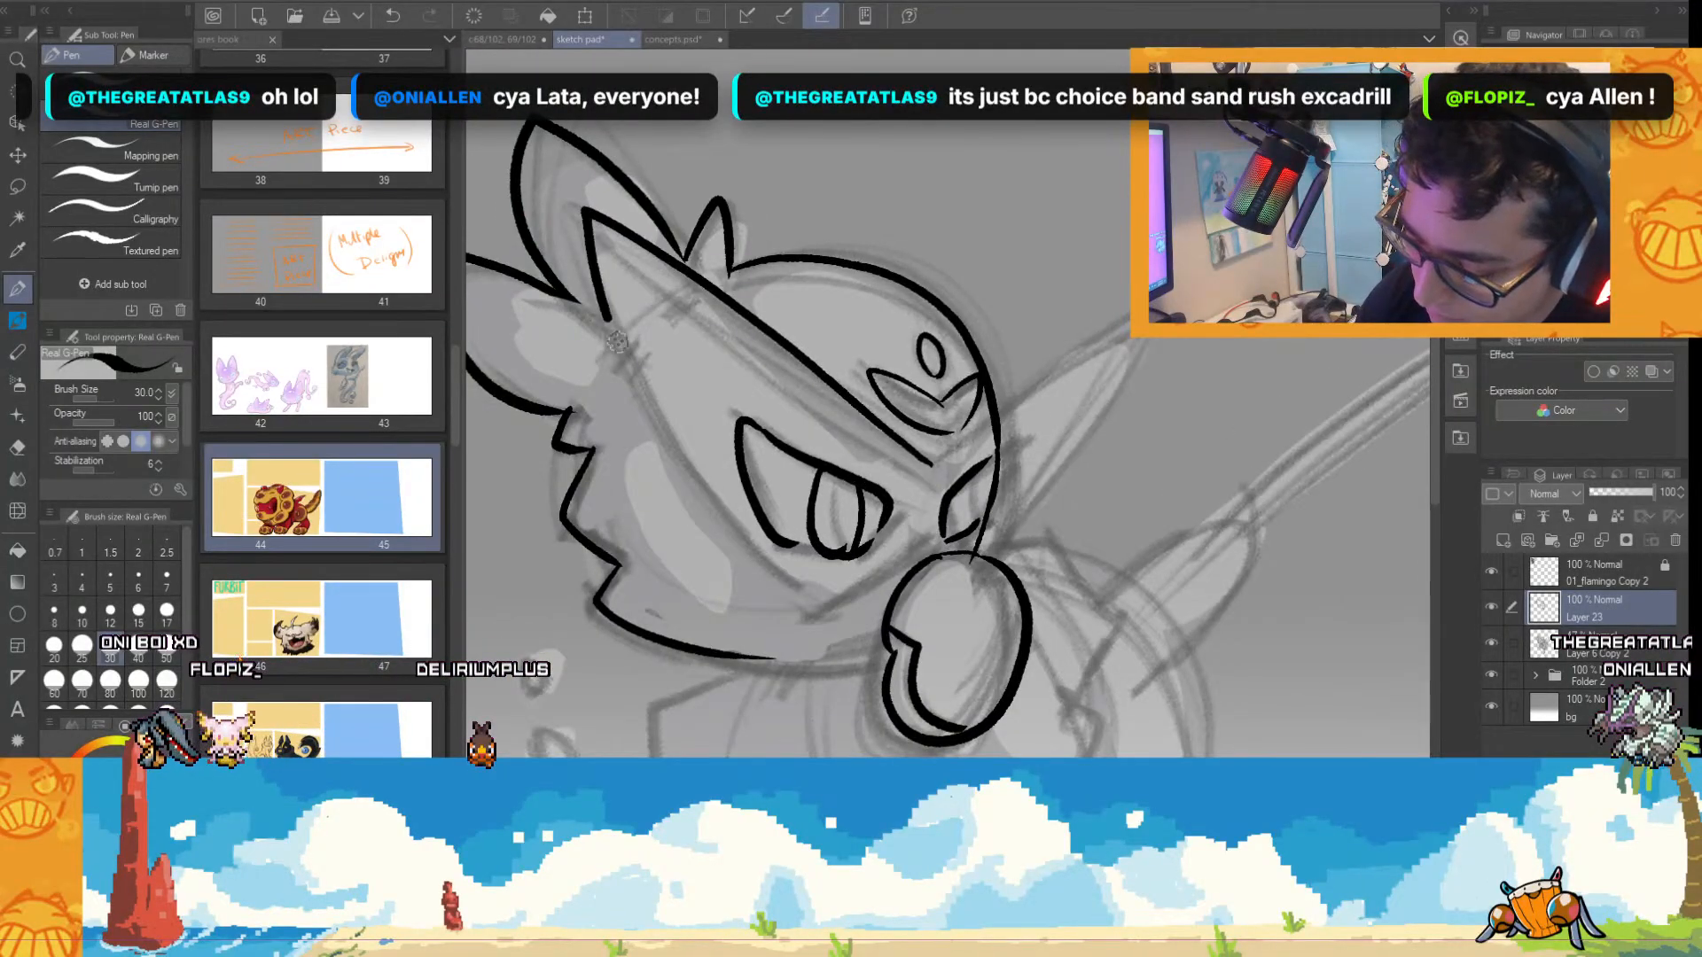
{"action": "left_click_drag", "start_coordinate": [931, 463], "coordinate": [842, 589]}
{"action": "key", "text": "ctrl+z"}
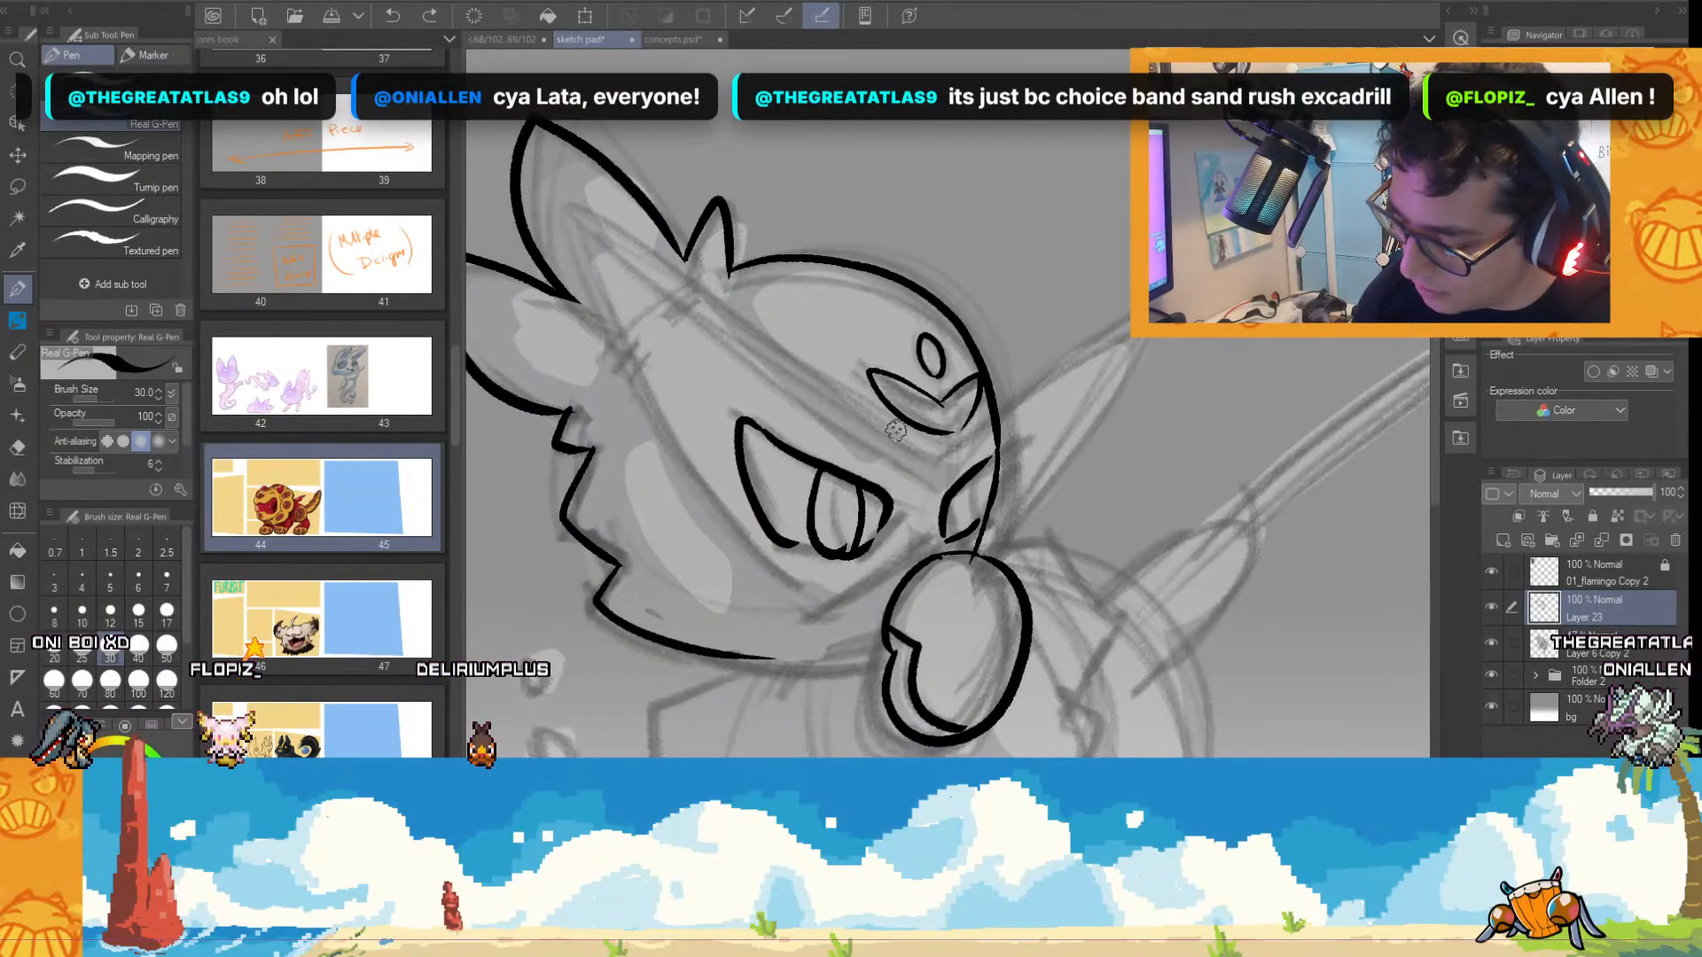
{"action": "mouse_move", "coordinate": [935, 468]}
{"action": "left_mouse_down"}
{"action": "mouse_move", "coordinate": [576, 222]}
{"action": "mouse_move", "coordinate": [609, 345]}
{"action": "mouse_move", "coordinate": [840, 603]}
{"action": "left_mouse_up"}
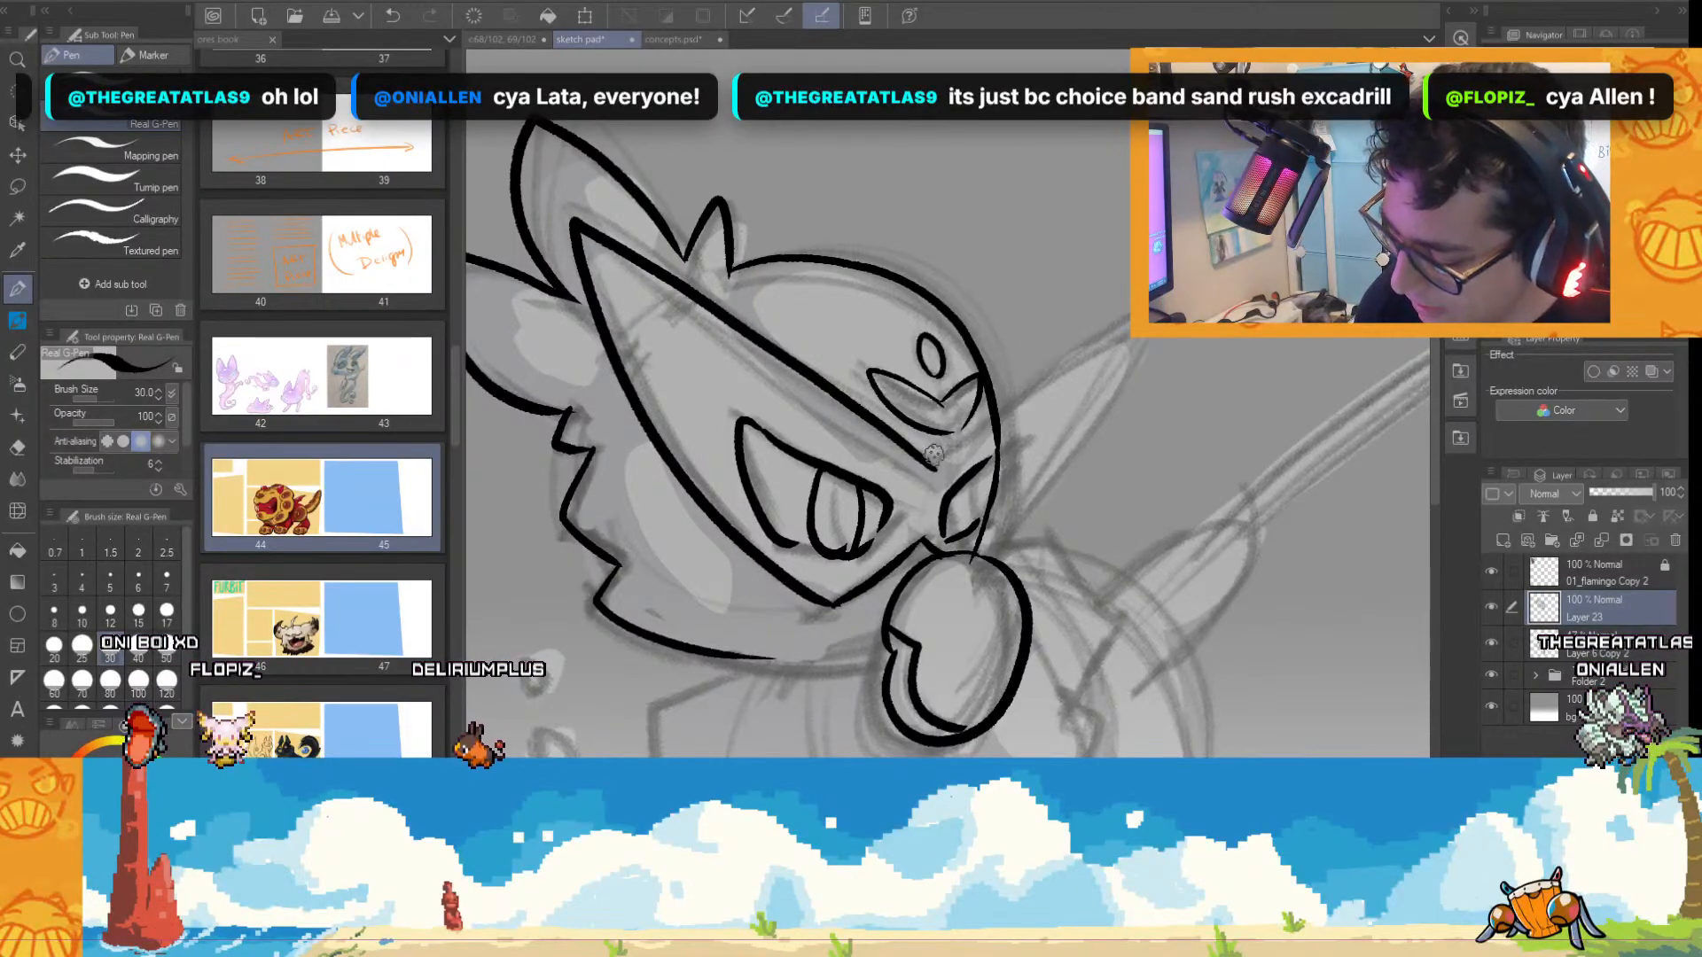
{"action": "left_click_drag", "start_coordinate": [1148, 337], "coordinate": [988, 556]}
Extend the lower jaw line to the oval and ink the rounded pouch shape hanging beneath it.
{"action": "scroll", "coordinate": [1096, 471], "scroll_direction": "down", "scroll_amount": 1}
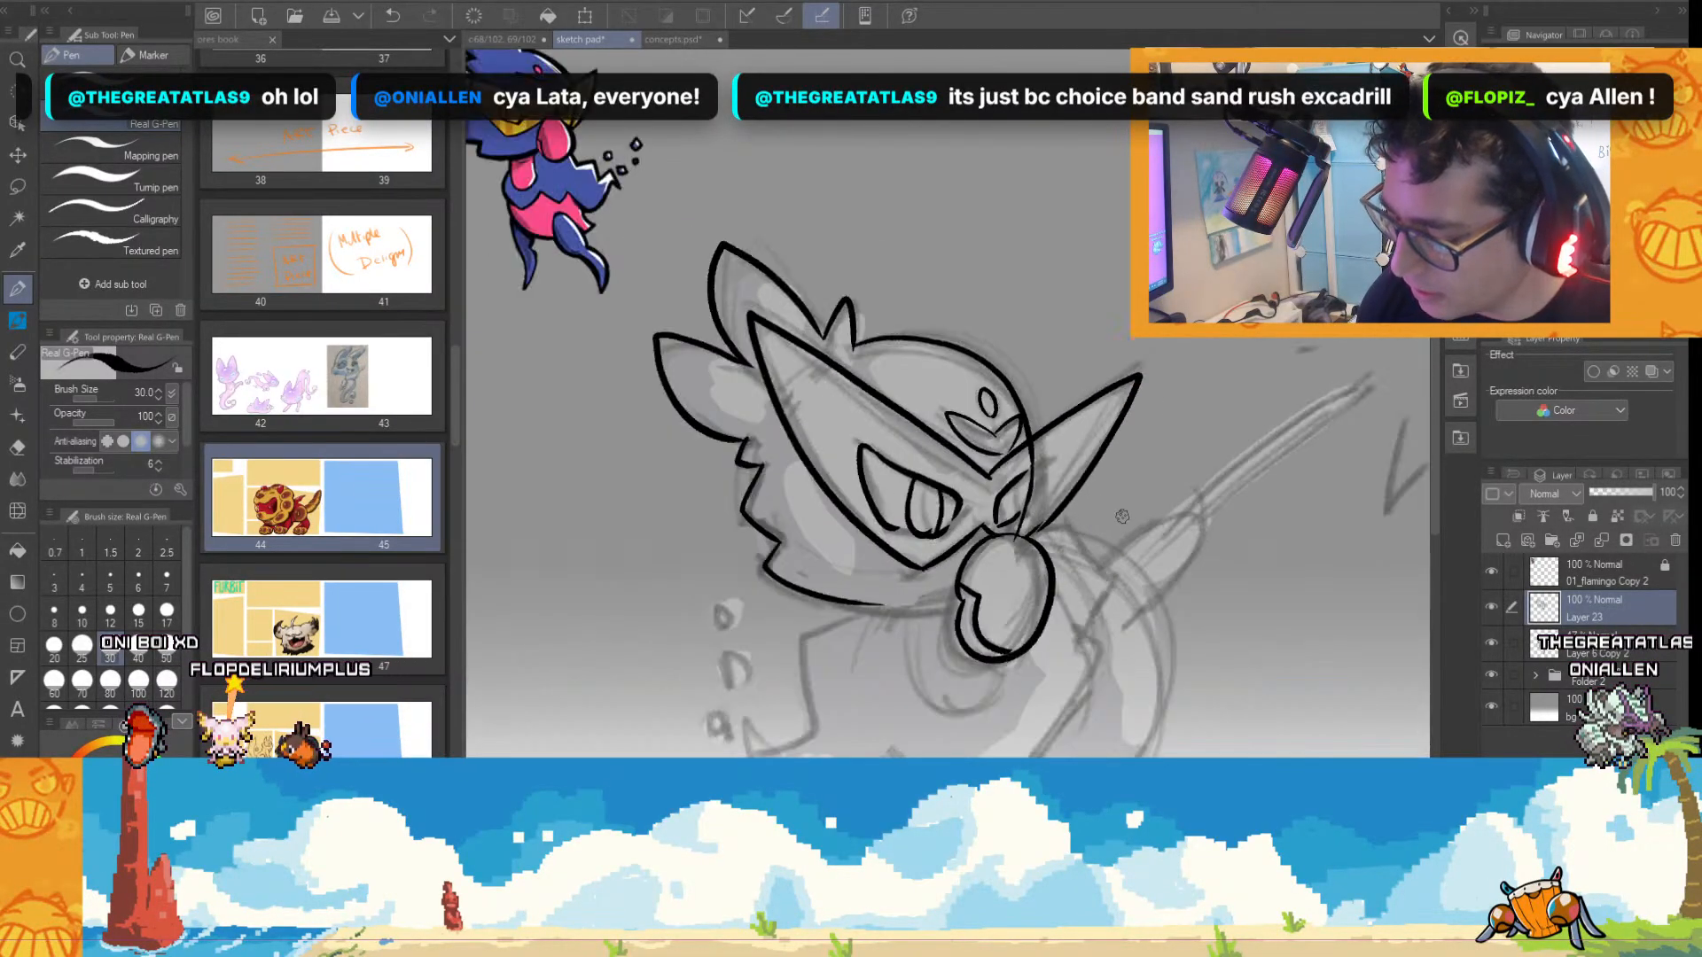
{"action": "scroll", "coordinate": [1108, 497], "scroll_direction": "up", "scroll_amount": 1}
{"action": "scroll", "coordinate": [1125, 523], "scroll_direction": "down", "scroll_amount": 1}
{"action": "scroll", "coordinate": [1133, 528], "scroll_direction": "up", "scroll_amount": 1}
{"action": "left_click_drag", "start_coordinate": [1438, 399], "coordinate": [1431, 474]}
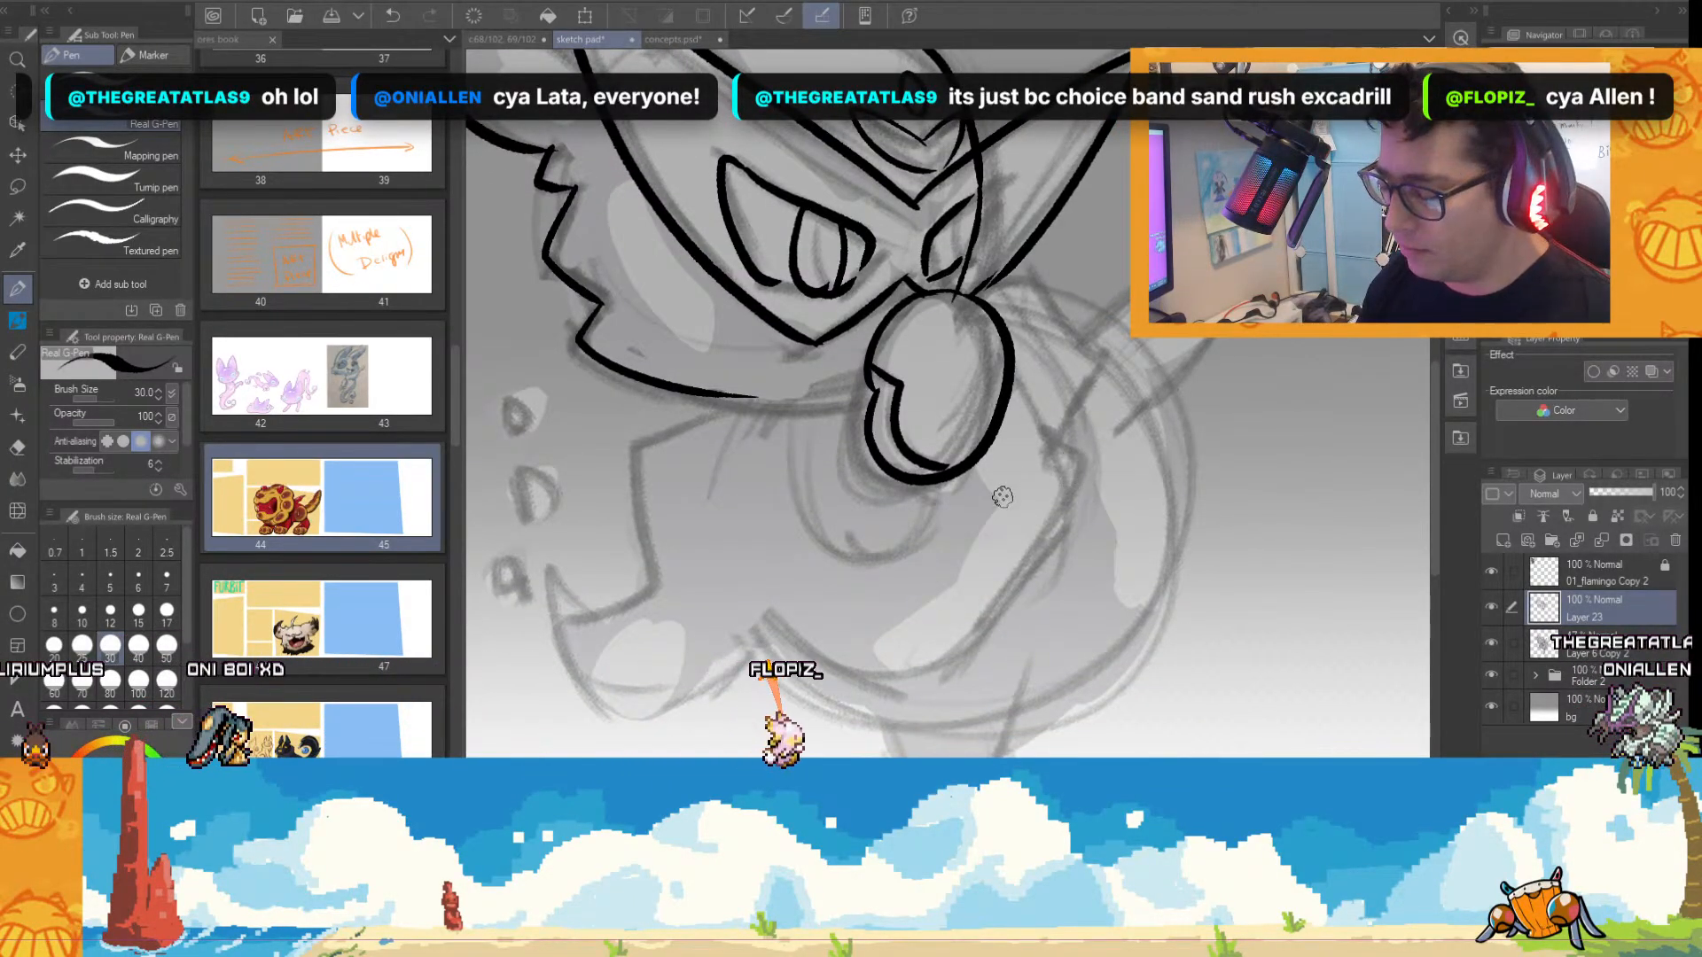
{"action": "scroll", "coordinate": [1019, 472], "scroll_direction": "up", "scroll_amount": 1}
{"action": "scroll", "coordinate": [991, 467], "scroll_direction": "down", "scroll_amount": 1}
{"action": "scroll", "coordinate": [824, 402], "scroll_direction": "up", "scroll_amount": 1}
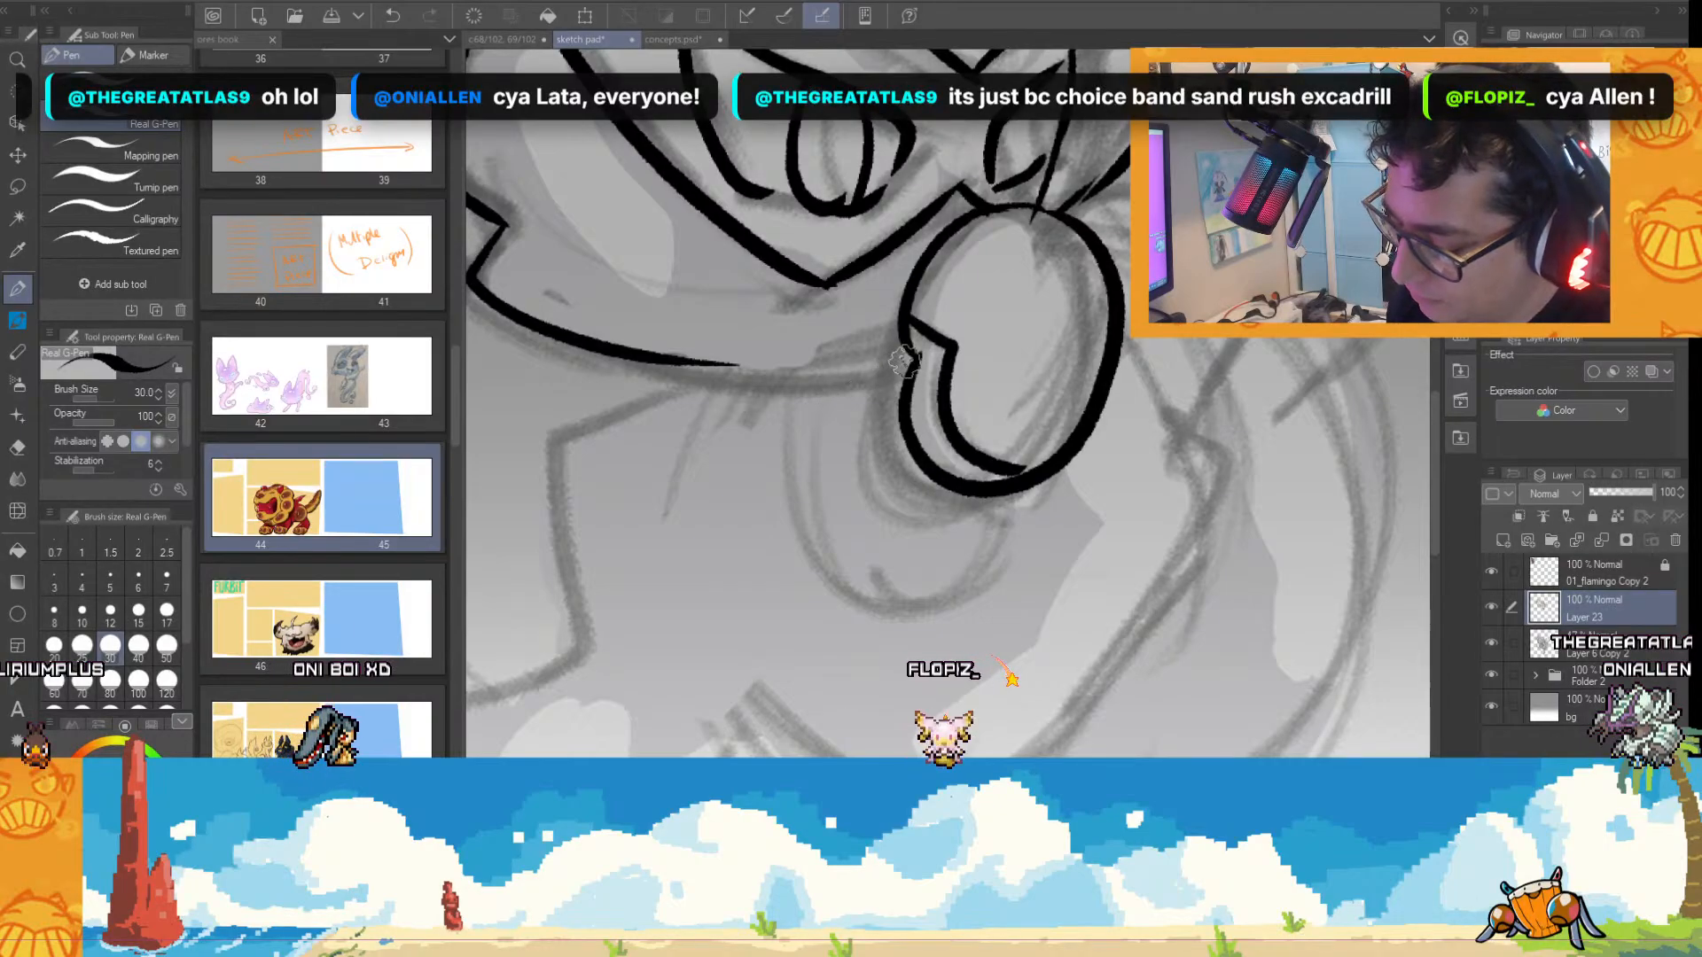
{"action": "left_click_drag", "start_coordinate": [908, 359], "coordinate": [749, 368]}
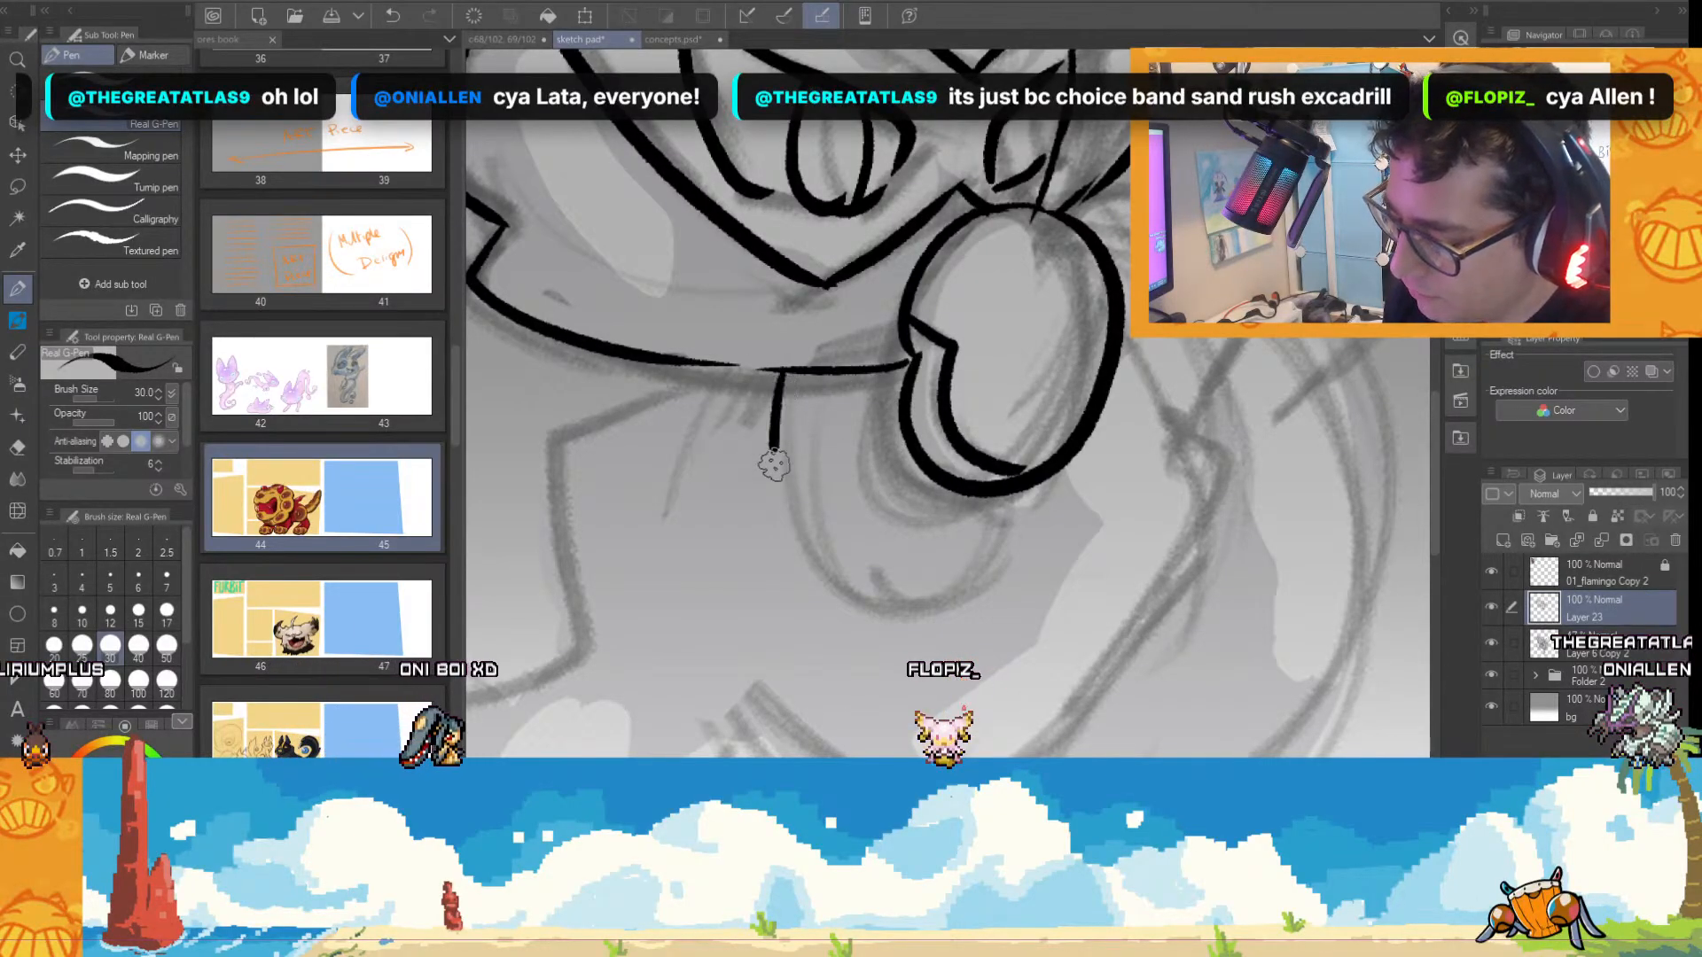
{"action": "left_click_drag", "start_coordinate": [774, 464], "coordinate": [1008, 498]}
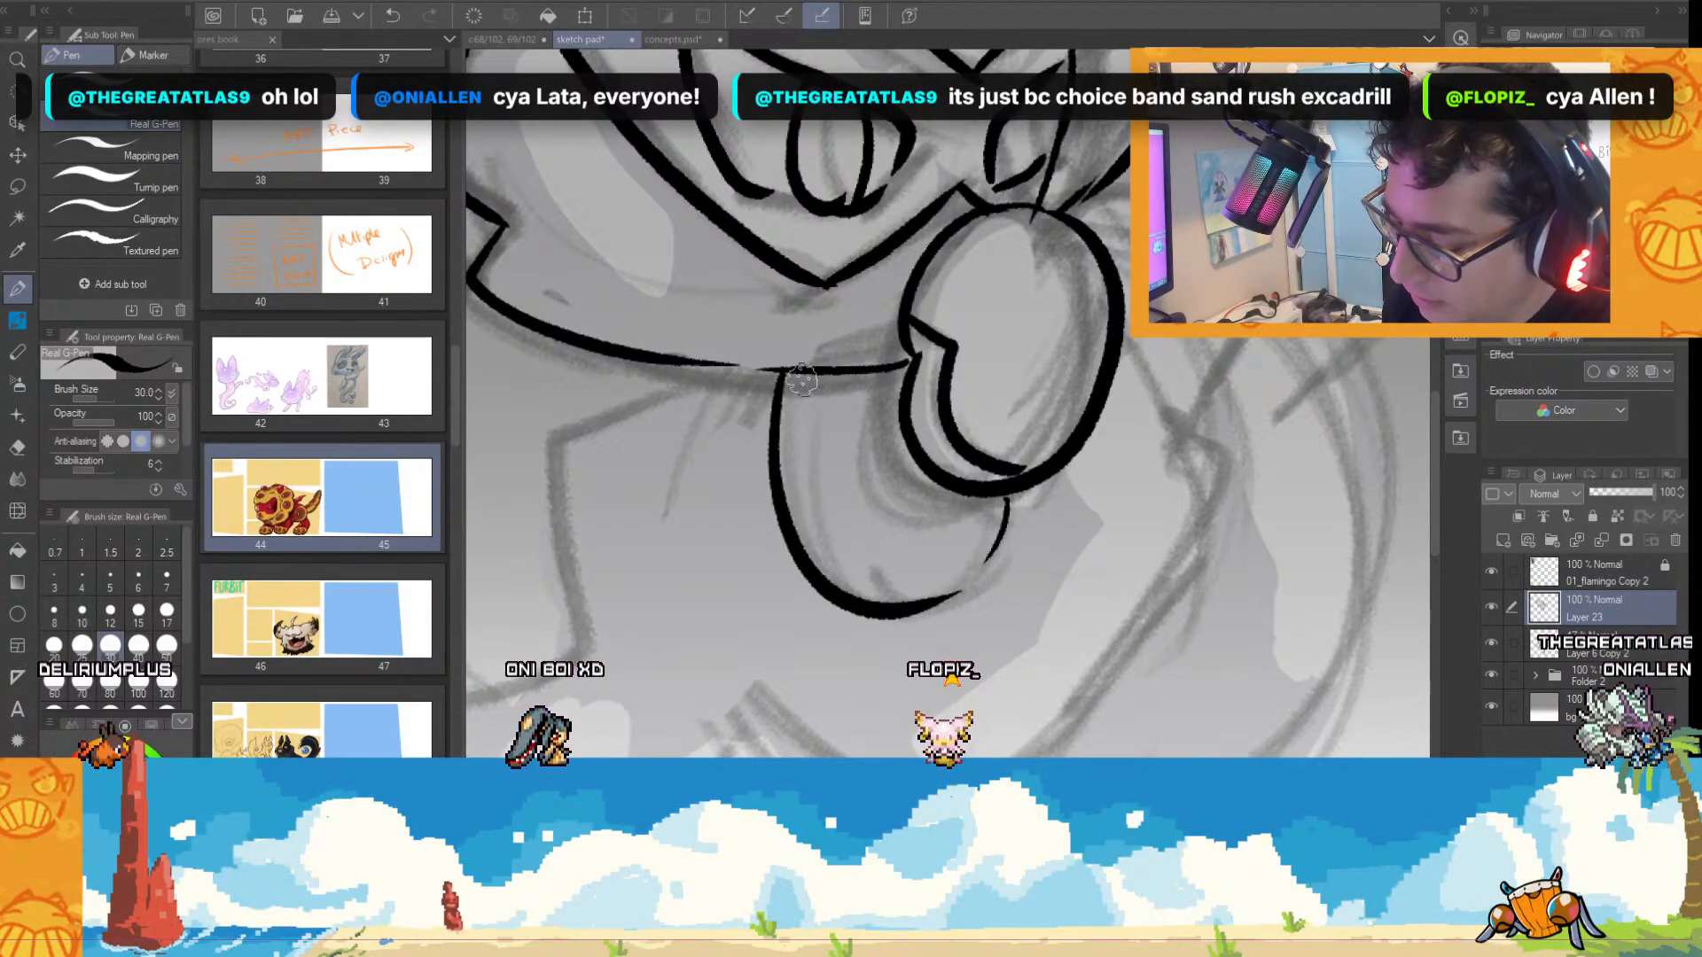
{"action": "scroll", "coordinate": [881, 322], "scroll_direction": "down", "scroll_amount": 2}
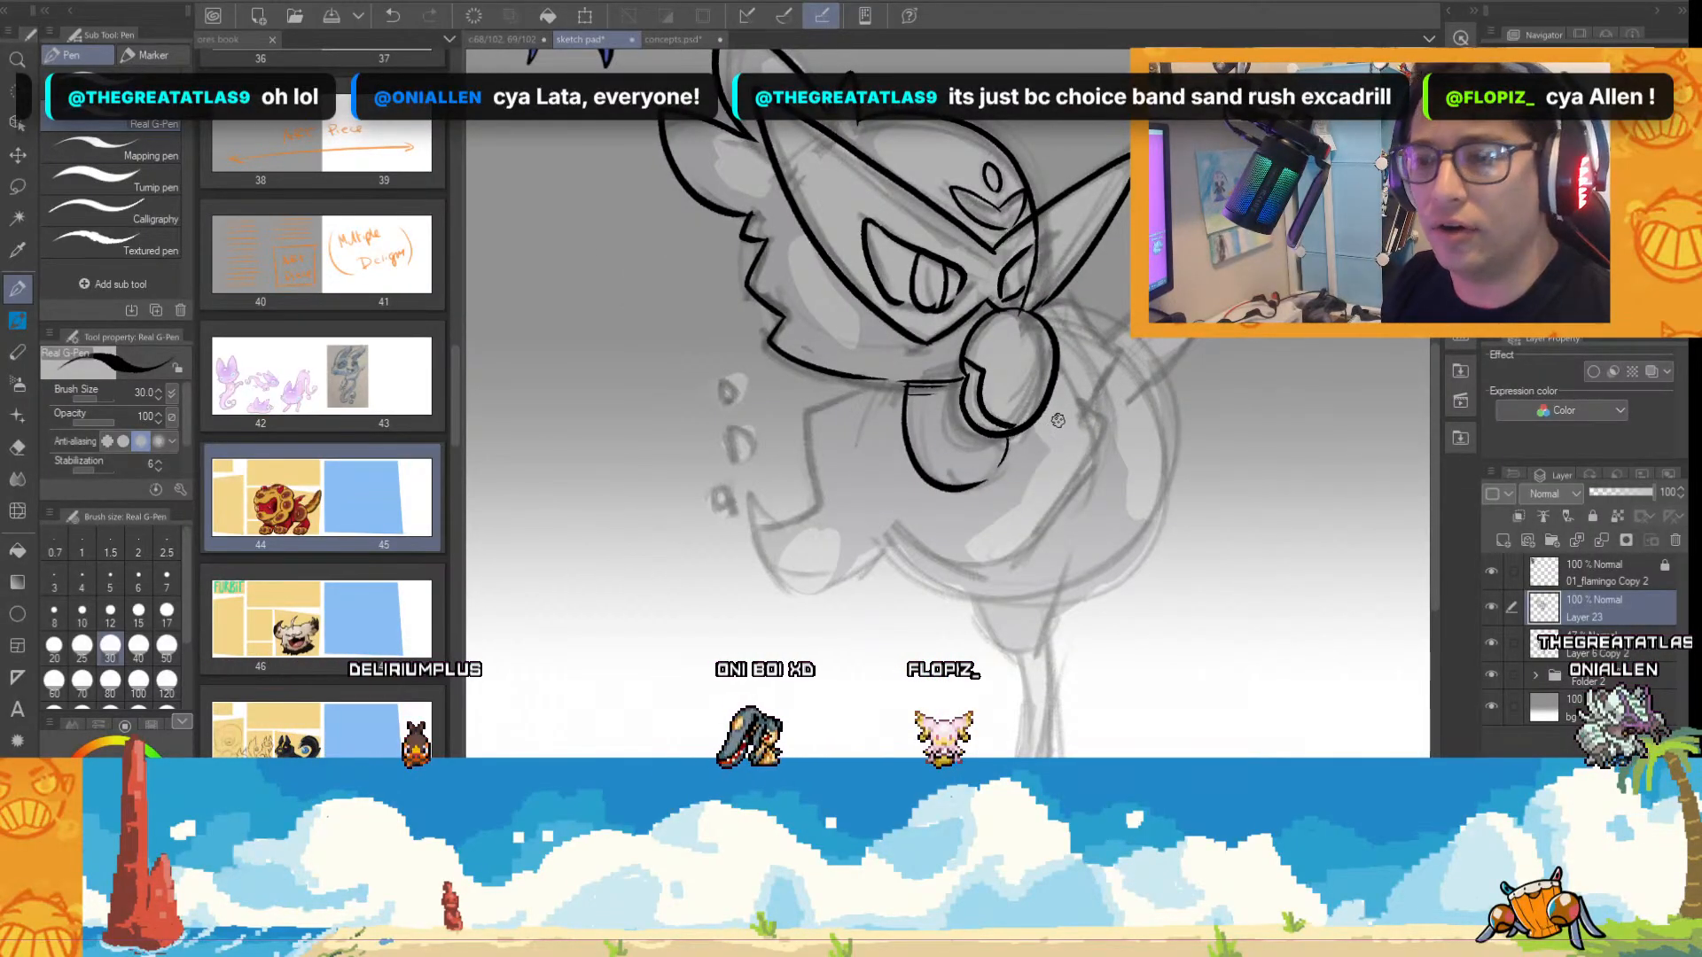
Ink the angular wing shape below the head, from its hooked front tip along the lower edge up to the back.
{"action": "scroll", "coordinate": [1057, 420], "scroll_direction": "up", "scroll_amount": 2}
{"action": "left_click_drag", "start_coordinate": [775, 372], "coordinate": [780, 531]}
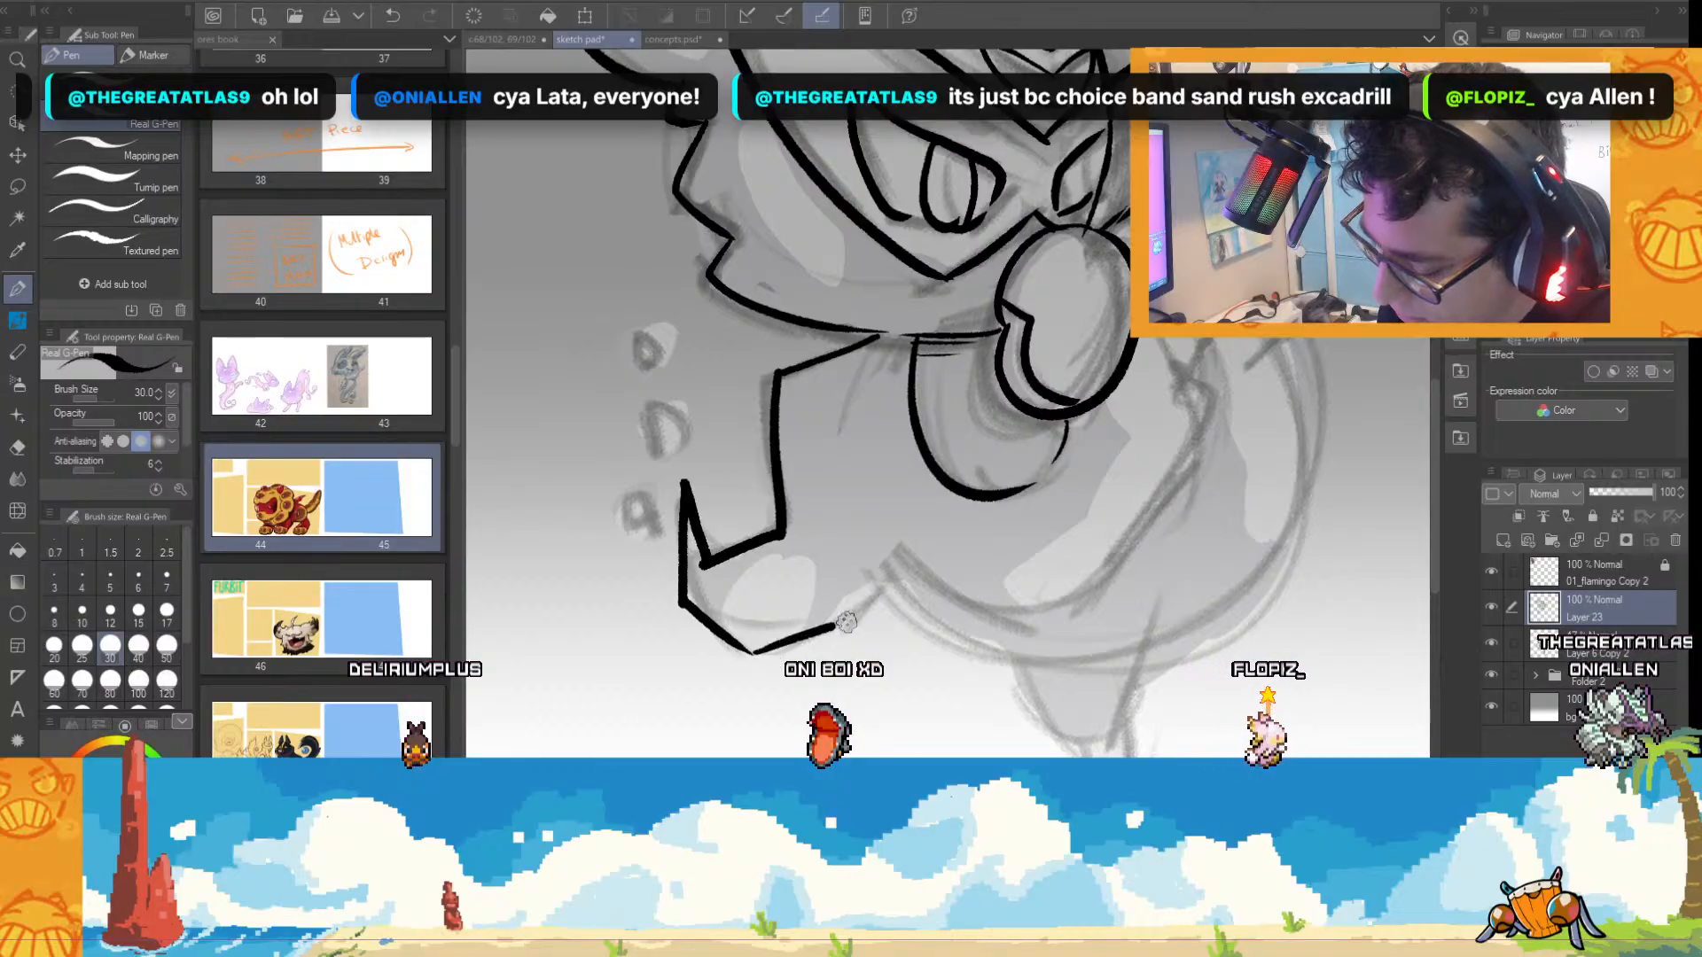
{"action": "left_click_drag", "start_coordinate": [847, 623], "coordinate": [886, 574]}
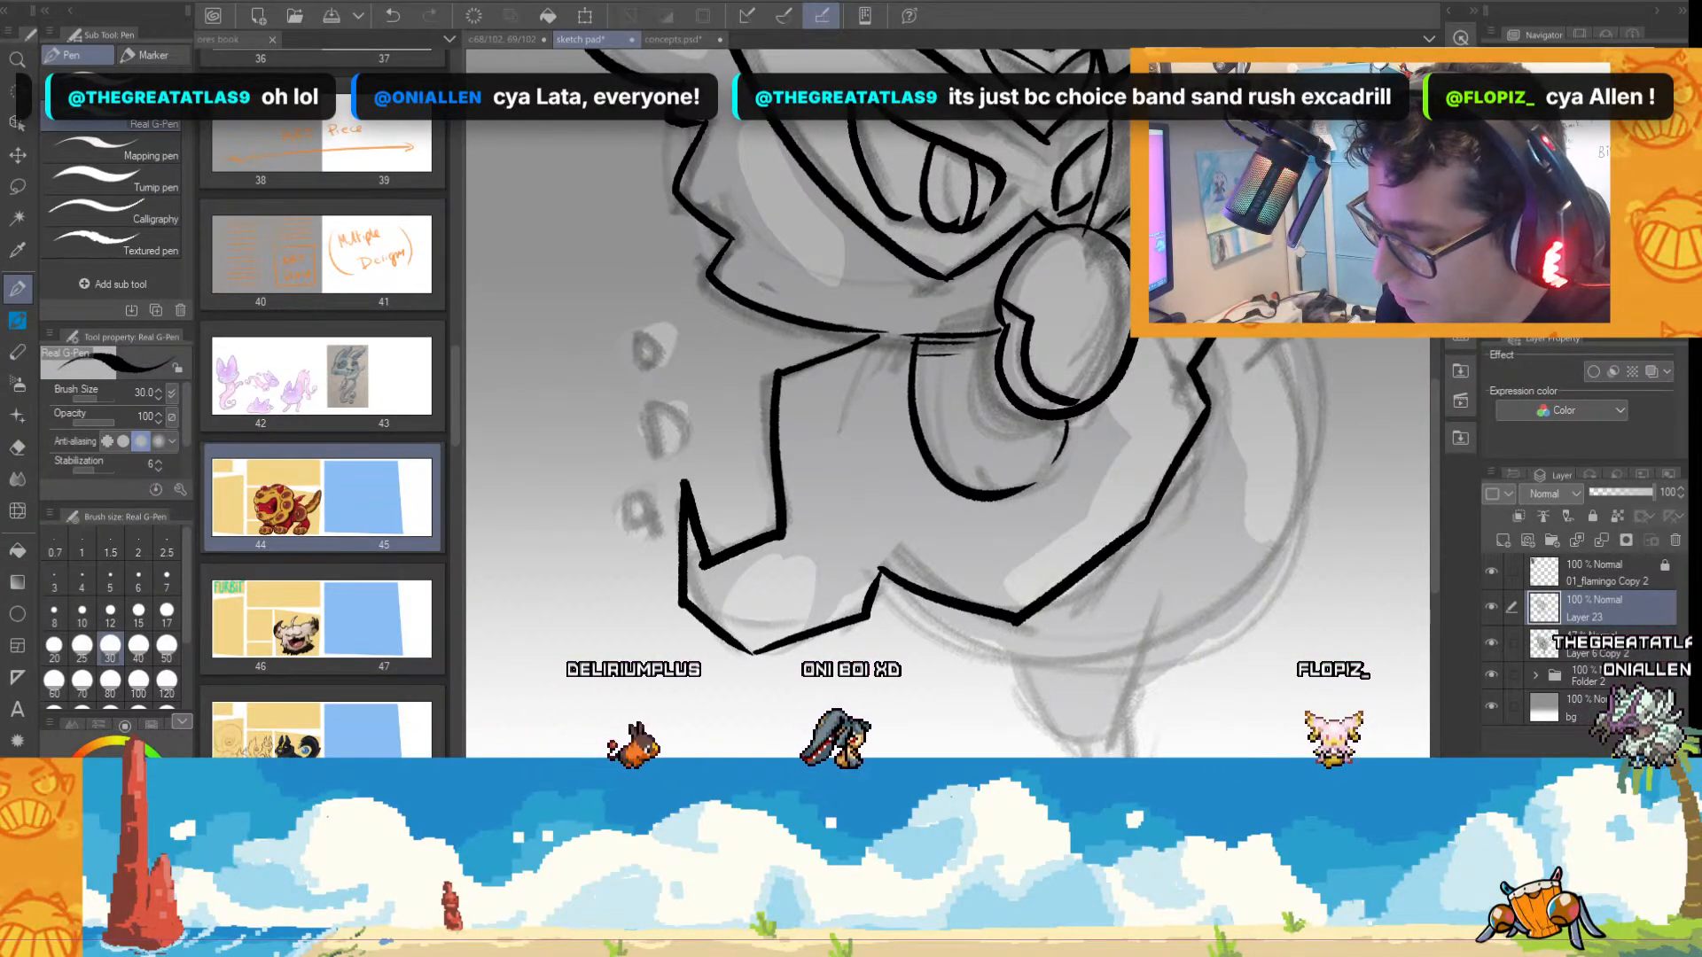
Ink the three small floating angular pieces in front of the hooked wing tip.
{"action": "scroll", "coordinate": [1192, 368], "scroll_direction": "down", "scroll_amount": 2}
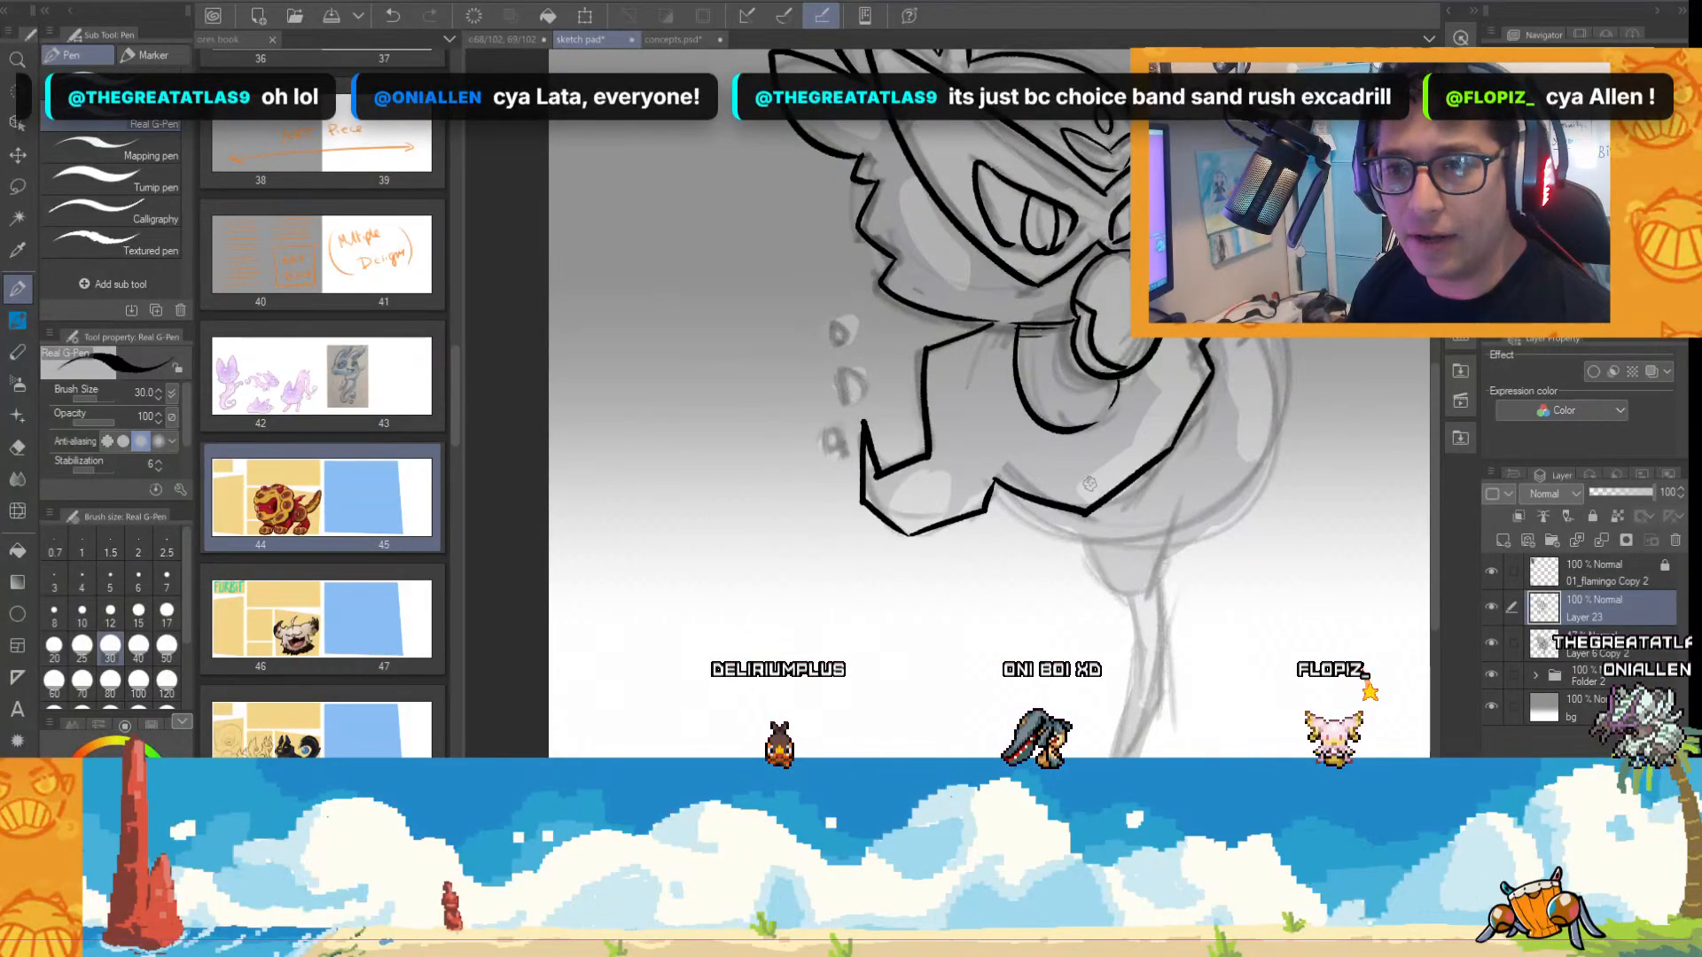
{"action": "scroll", "coordinate": [1064, 505], "scroll_direction": "up", "scroll_amount": 2}
{"action": "scroll", "coordinate": [823, 474], "scroll_direction": "up", "scroll_amount": 2}
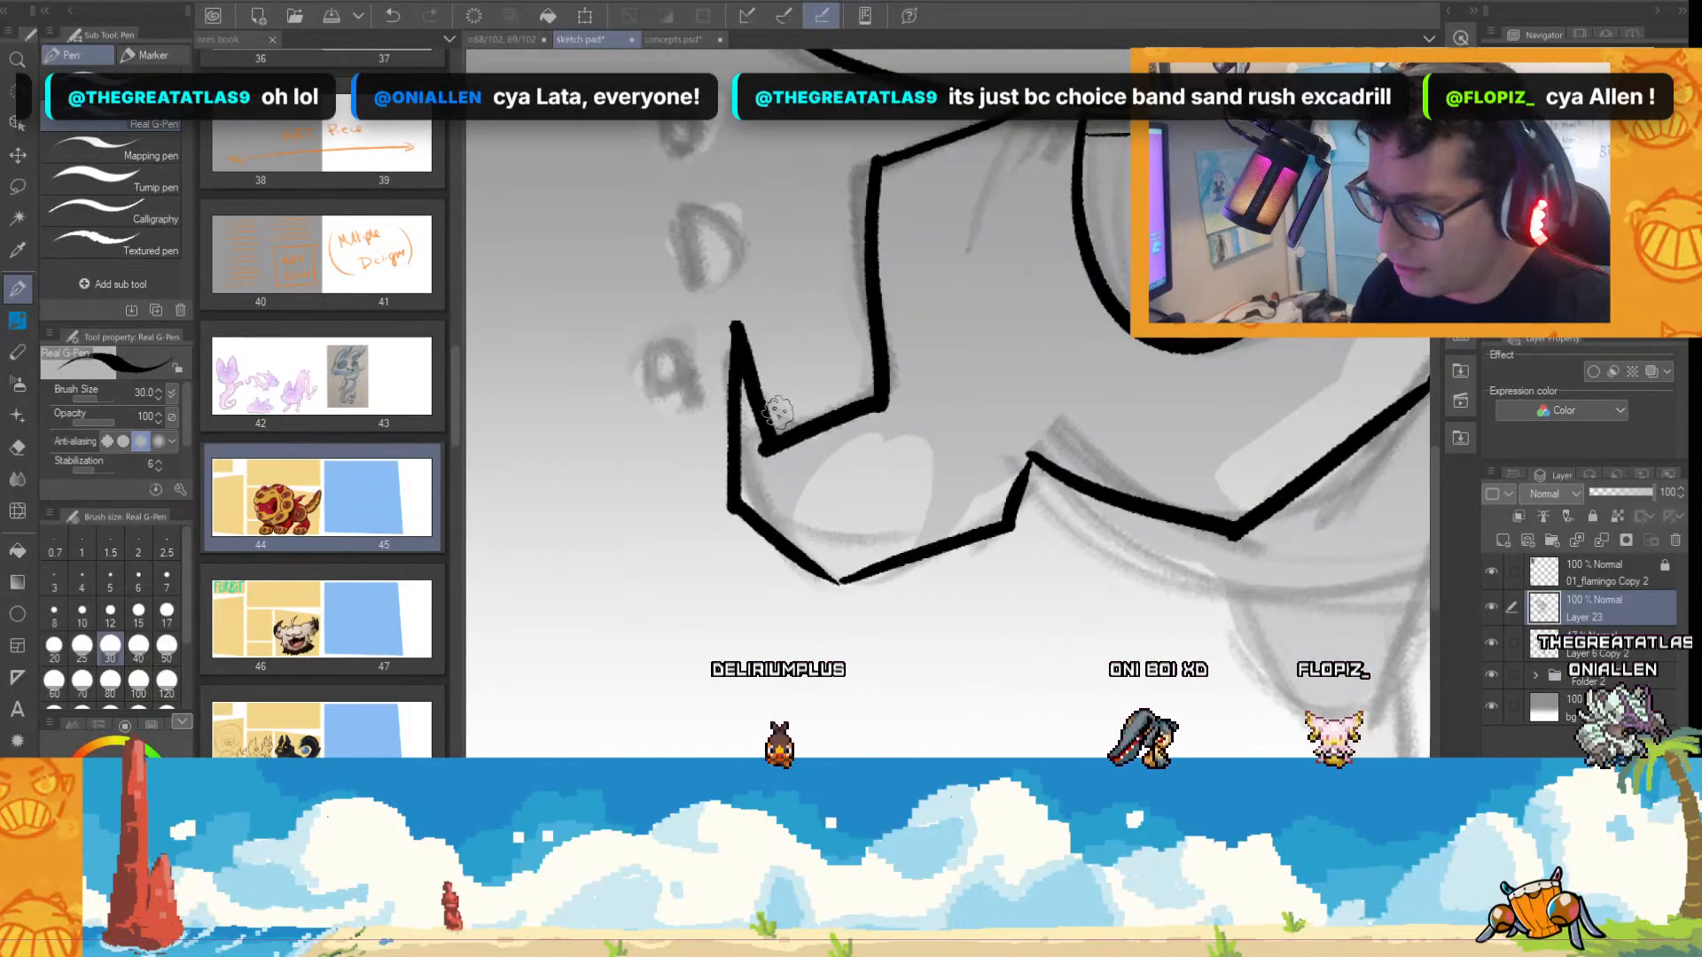
{"action": "left_click_drag", "start_coordinate": [662, 341], "coordinate": [687, 390]}
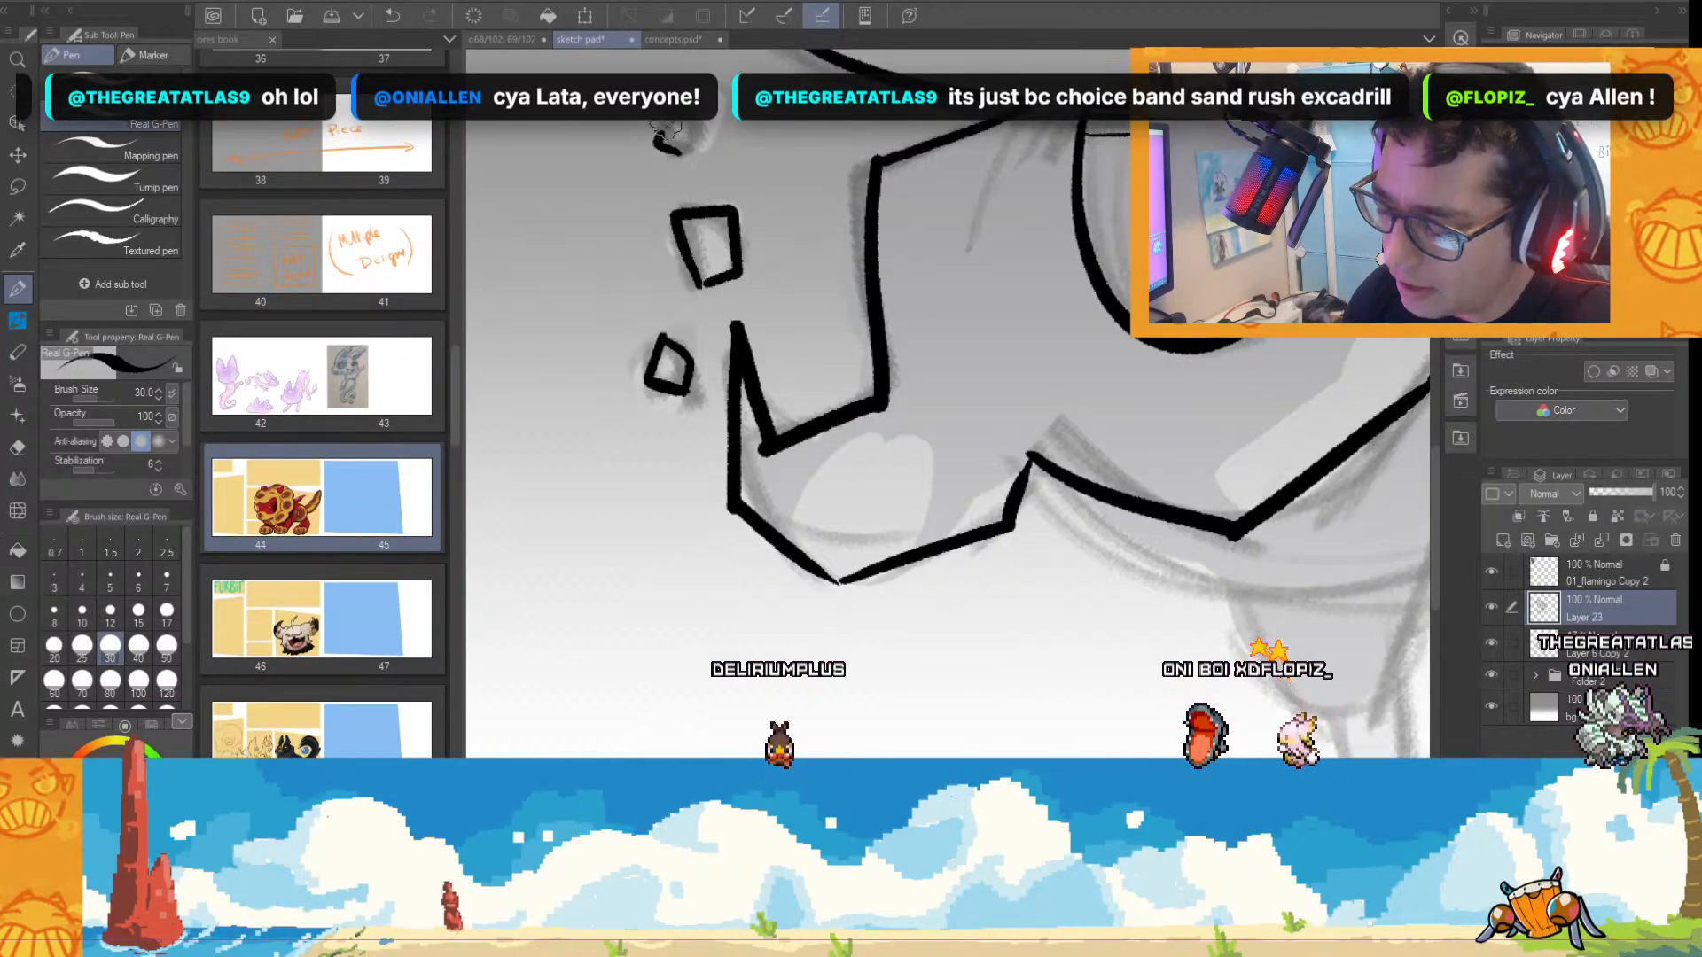
Ink the belly curve under the wing and the round rear contour of the body.
{"action": "scroll", "coordinate": [975, 266], "scroll_direction": "down", "scroll_amount": 3}
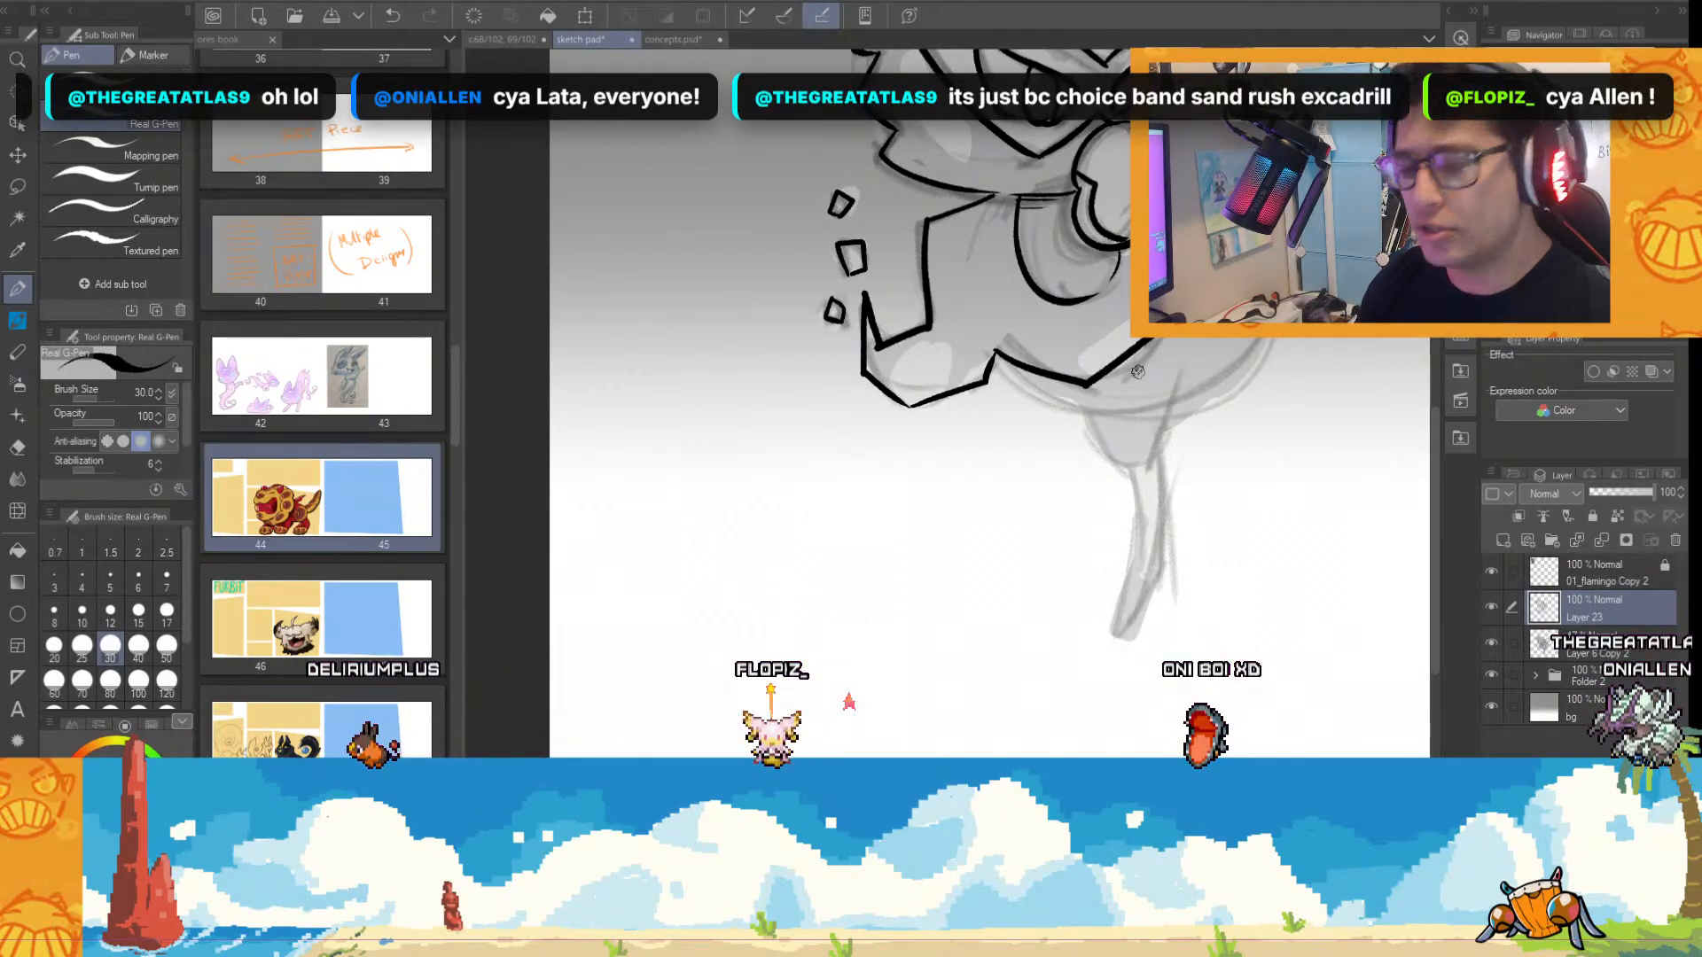
{"action": "scroll", "coordinate": [1058, 420], "scroll_direction": "up", "scroll_amount": 3}
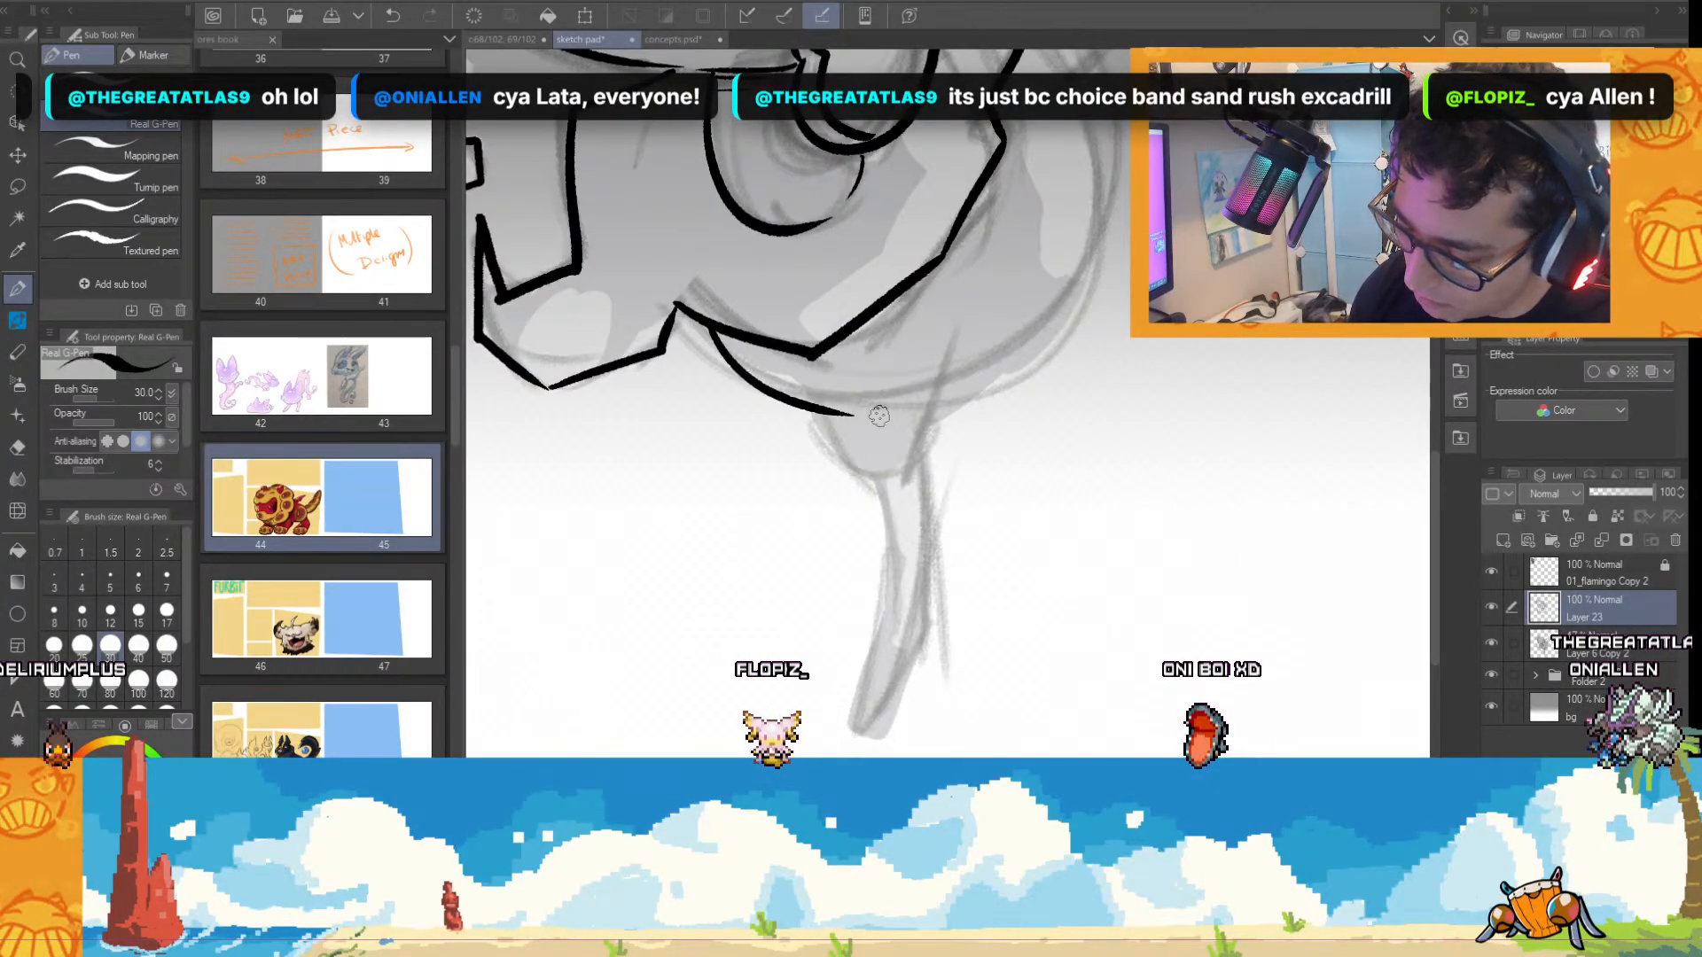
{"action": "left_click_drag", "start_coordinate": [920, 400], "coordinate": [1100, 161]}
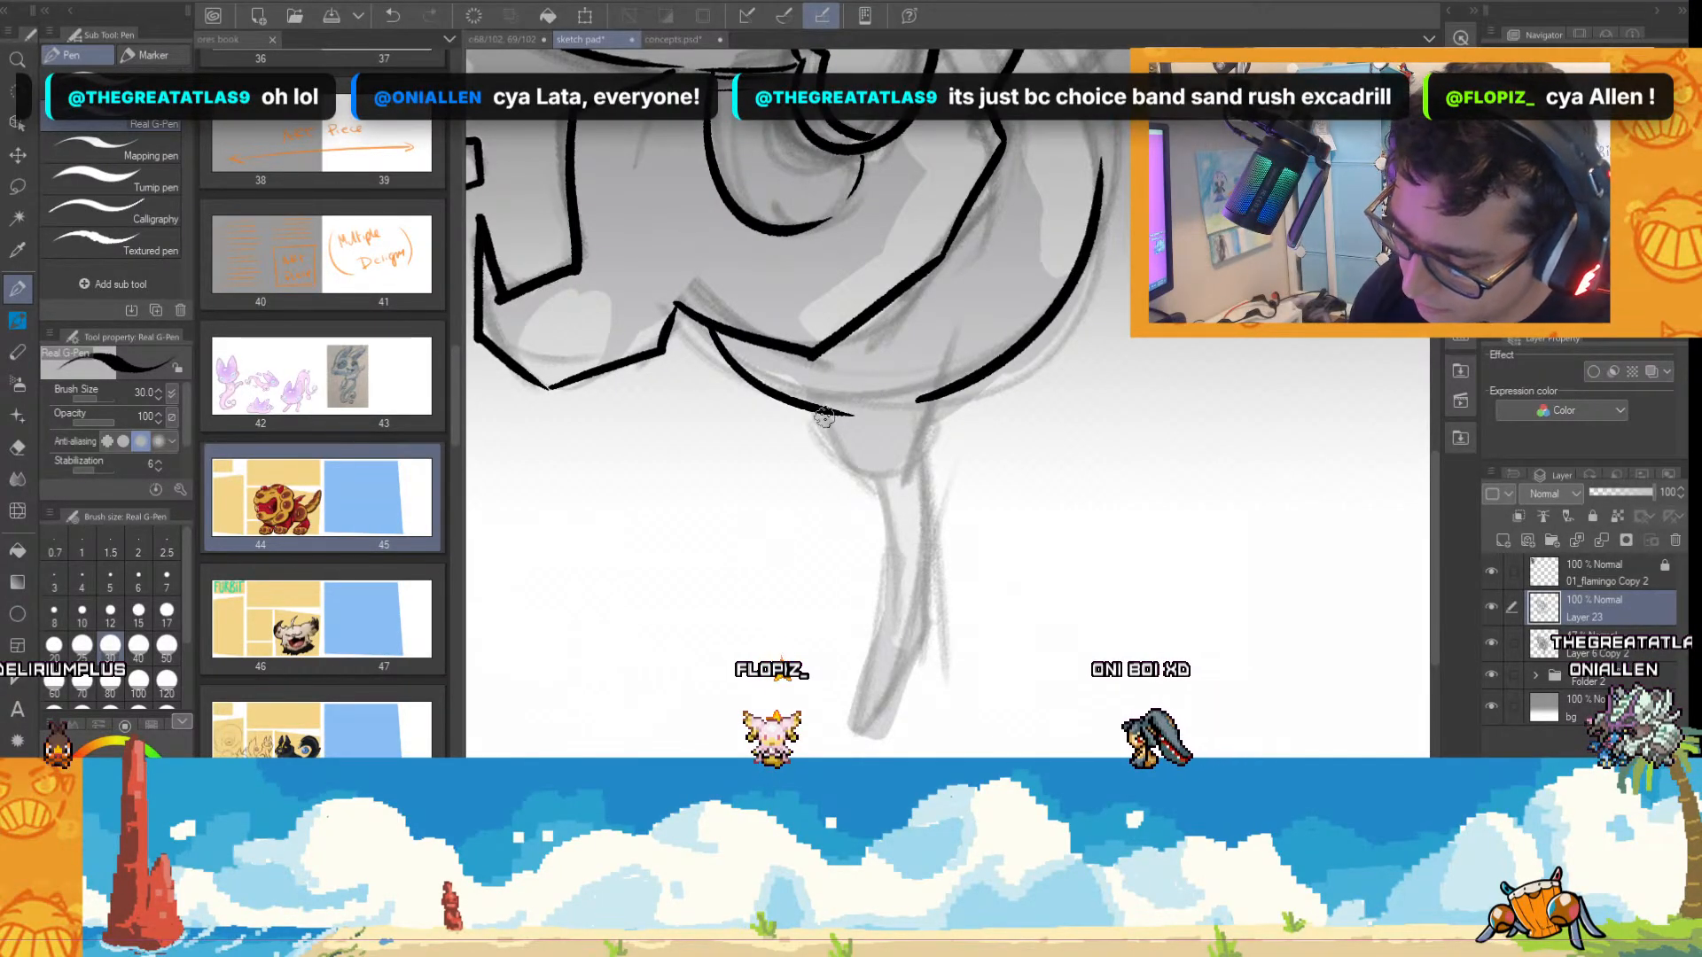
Ink the cup-shaped thigh and the thin bent leg below the belly, redoing the leg lines with a narrower shape.
{"action": "mouse_move", "coordinate": [942, 400]}
{"action": "left_mouse_down"}
{"action": "mouse_move", "coordinate": [854, 728]}
{"action": "mouse_move", "coordinate": [916, 637]}
{"action": "left_mouse_up"}
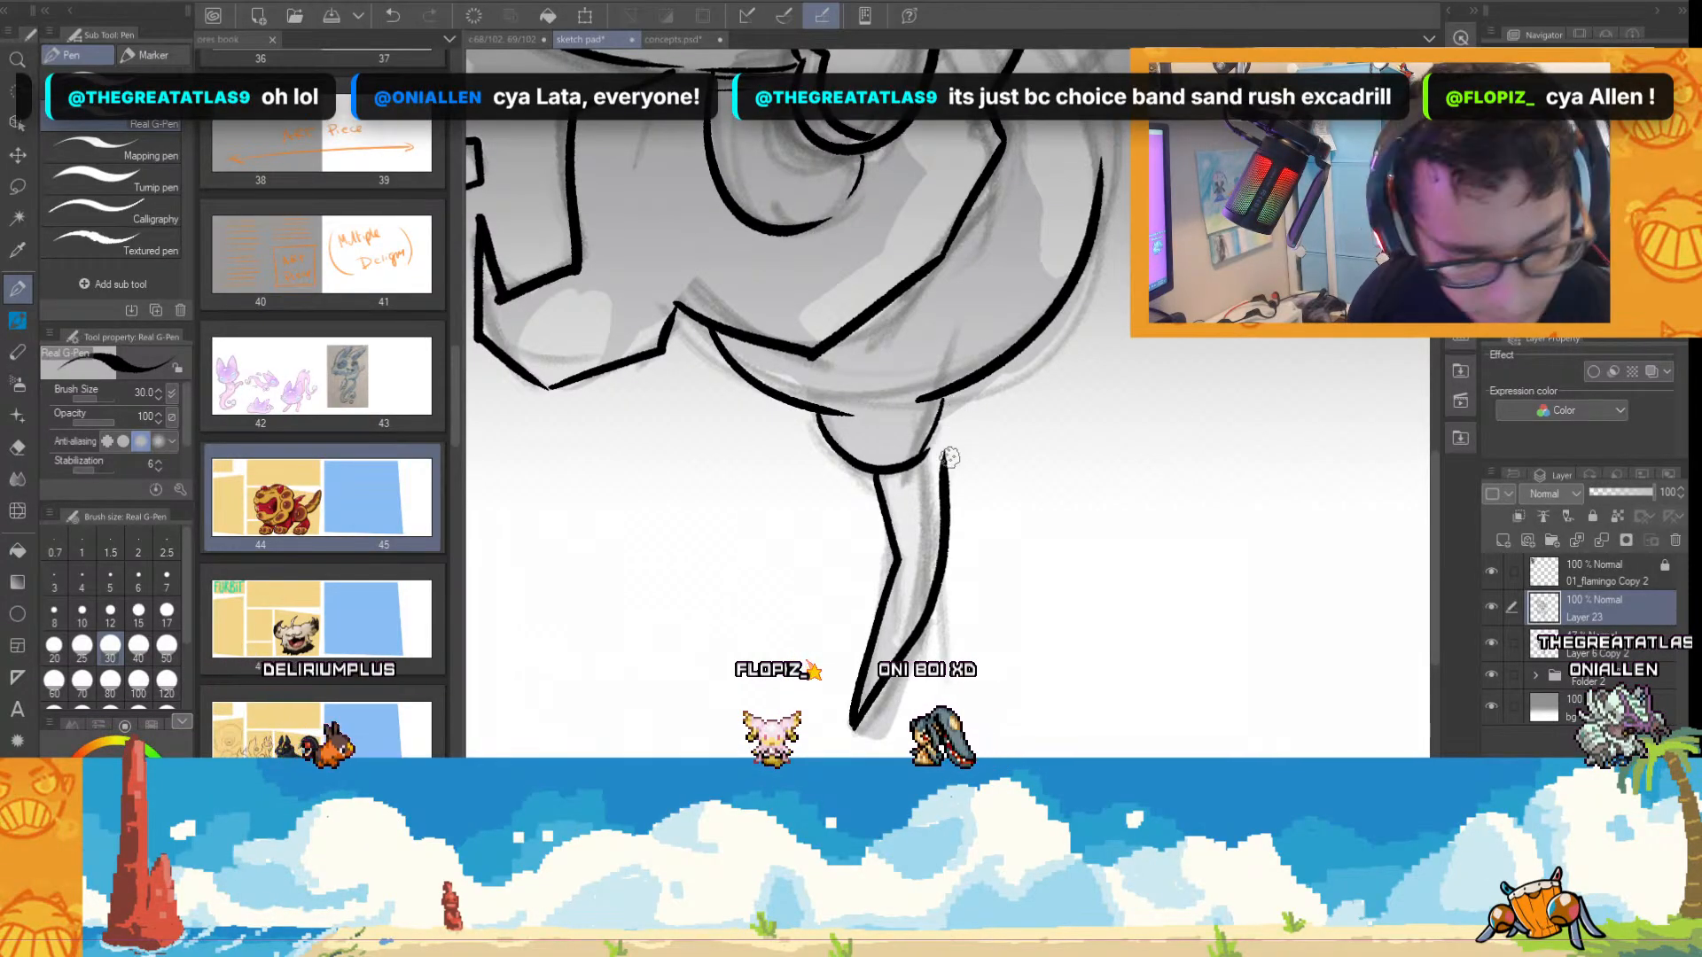
{"action": "key", "text": "ctrl+z"}
{"action": "key", "text": "ctrl+z"}
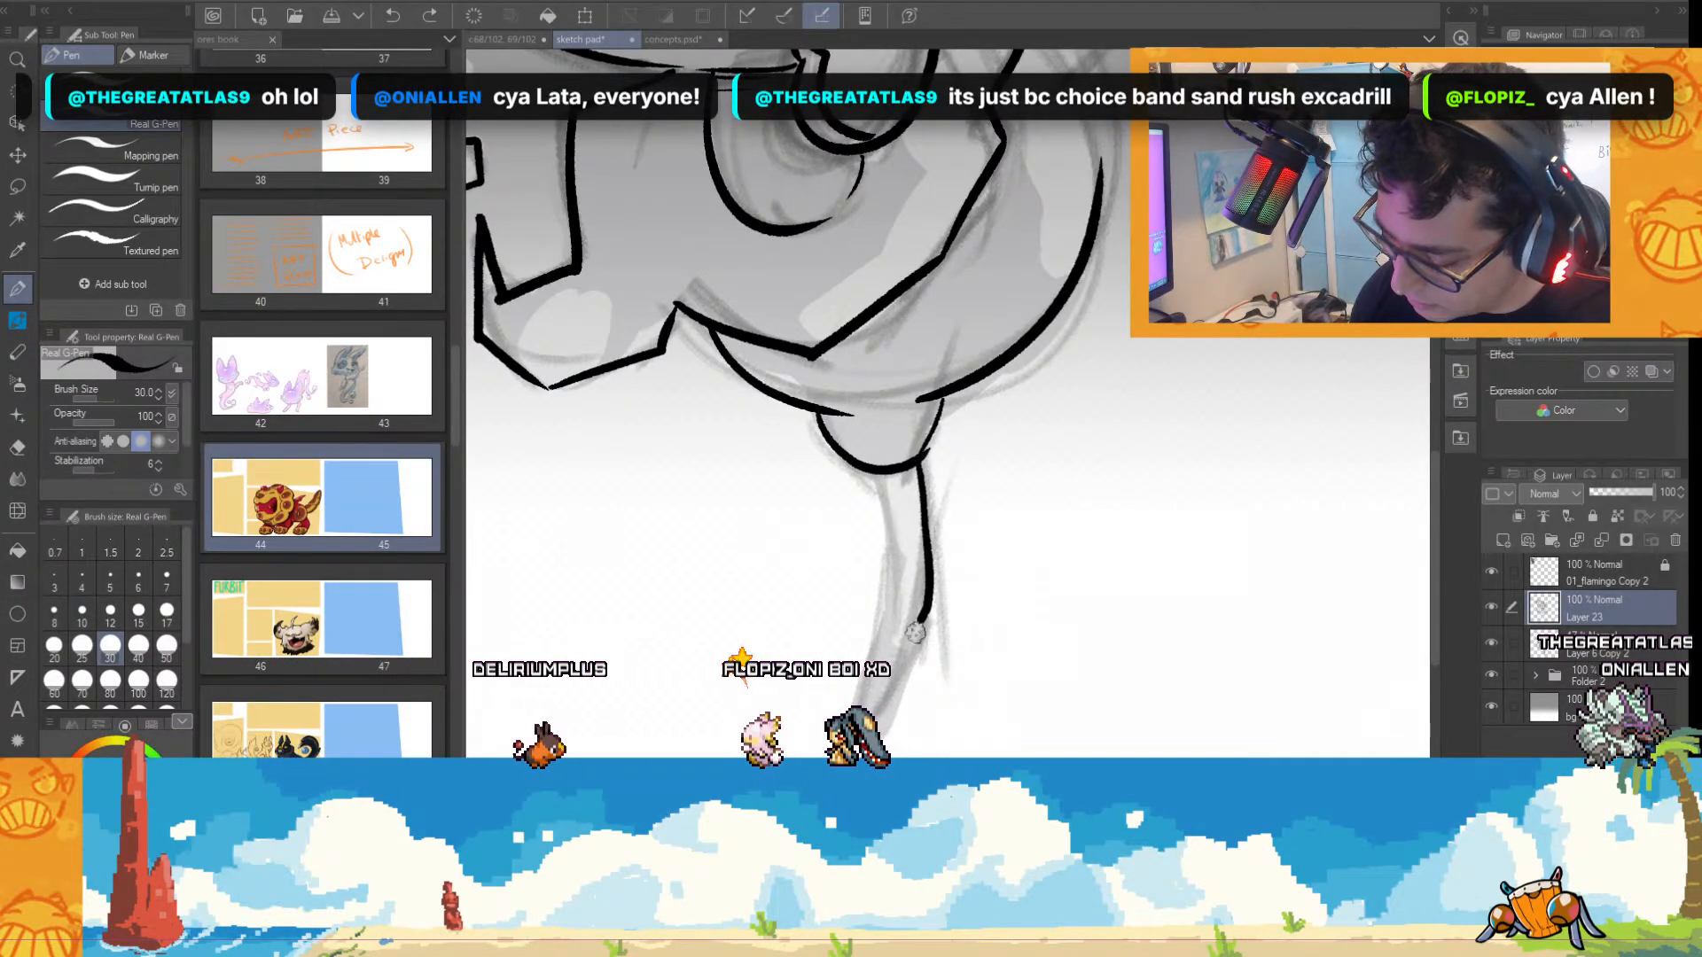
{"action": "mouse_move", "coordinate": [922, 465]}
{"action": "left_mouse_down"}
{"action": "mouse_move", "coordinate": [869, 754]}
{"action": "mouse_move", "coordinate": [889, 567]}
{"action": "left_mouse_up"}
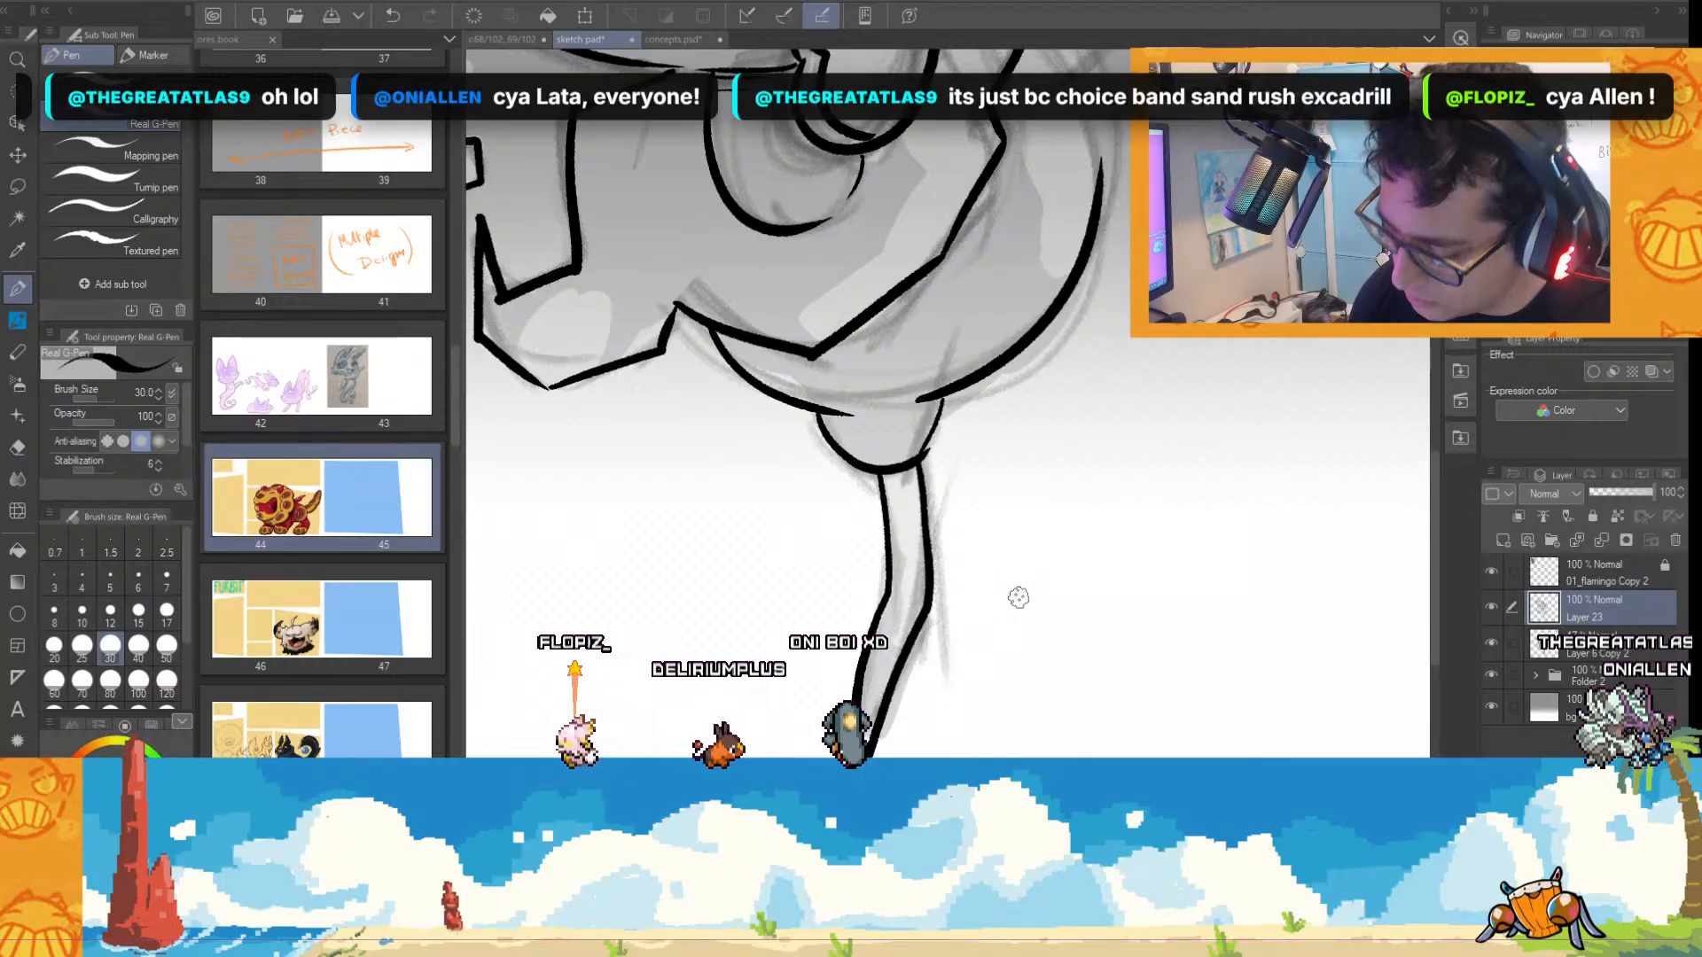
Ink the raised rear thigh and the thin leg extending up from it, and join the thigh to the round body contour.
{"action": "scroll", "coordinate": [1020, 590], "scroll_direction": "down", "scroll_amount": 3}
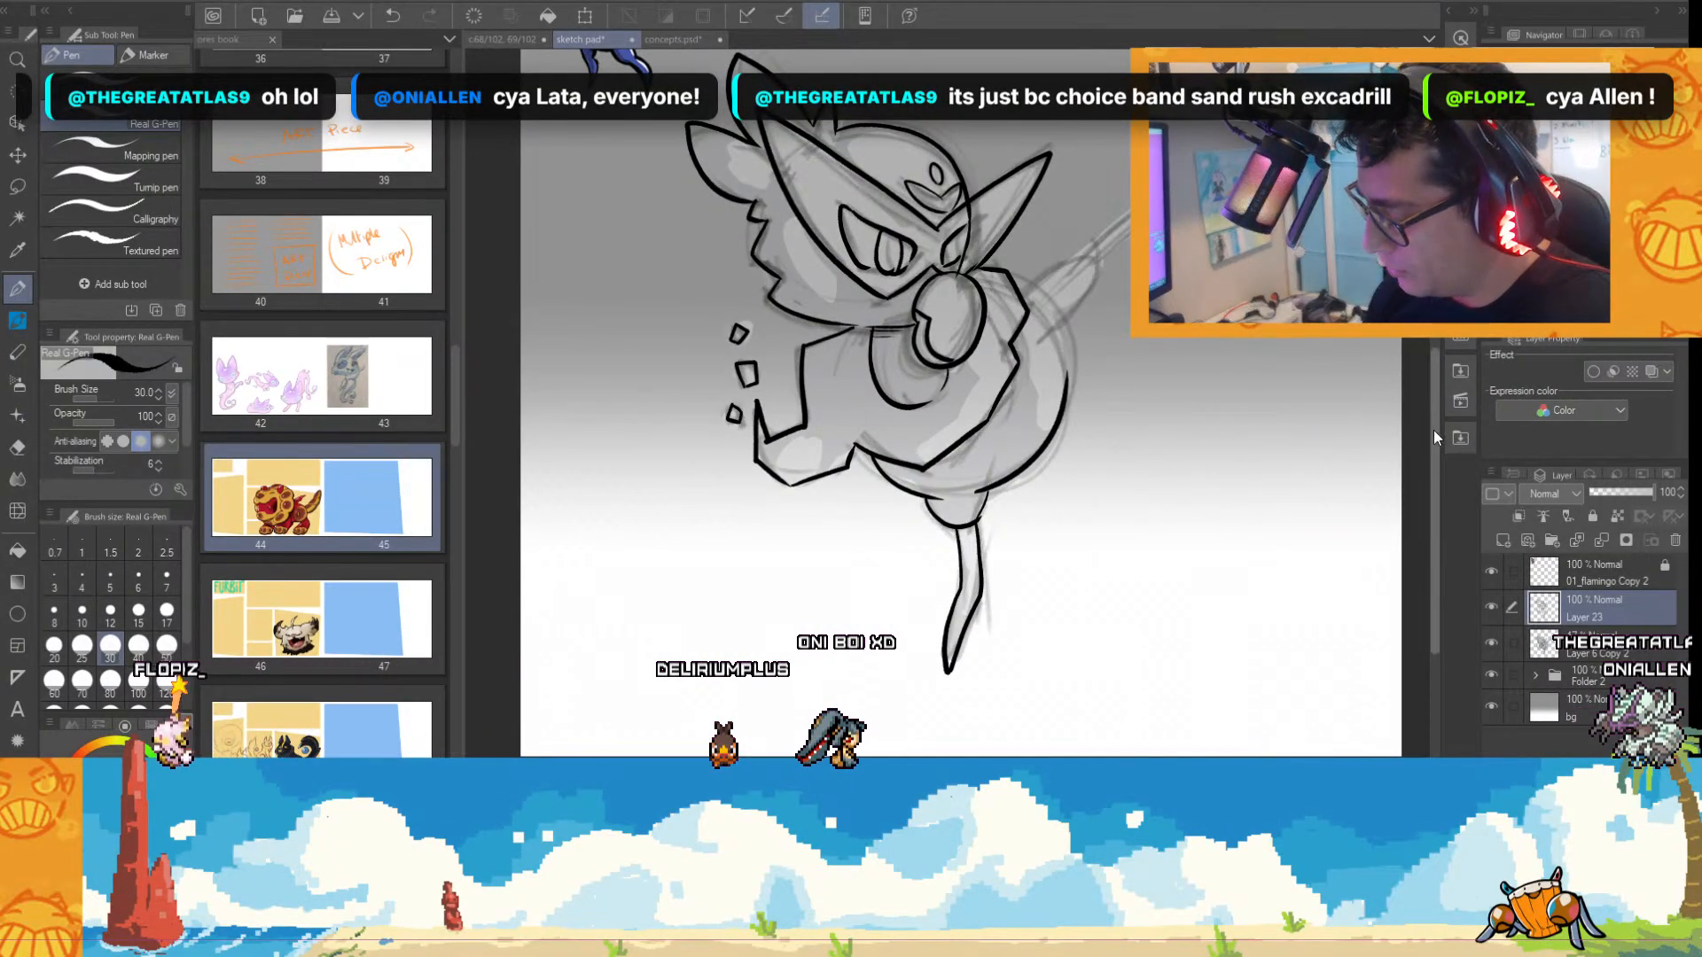
{"action": "scroll", "coordinate": [1209, 443], "scroll_direction": "up", "scroll_amount": 2}
{"action": "scroll", "coordinate": [1206, 404], "scroll_direction": "up", "scroll_amount": 1}
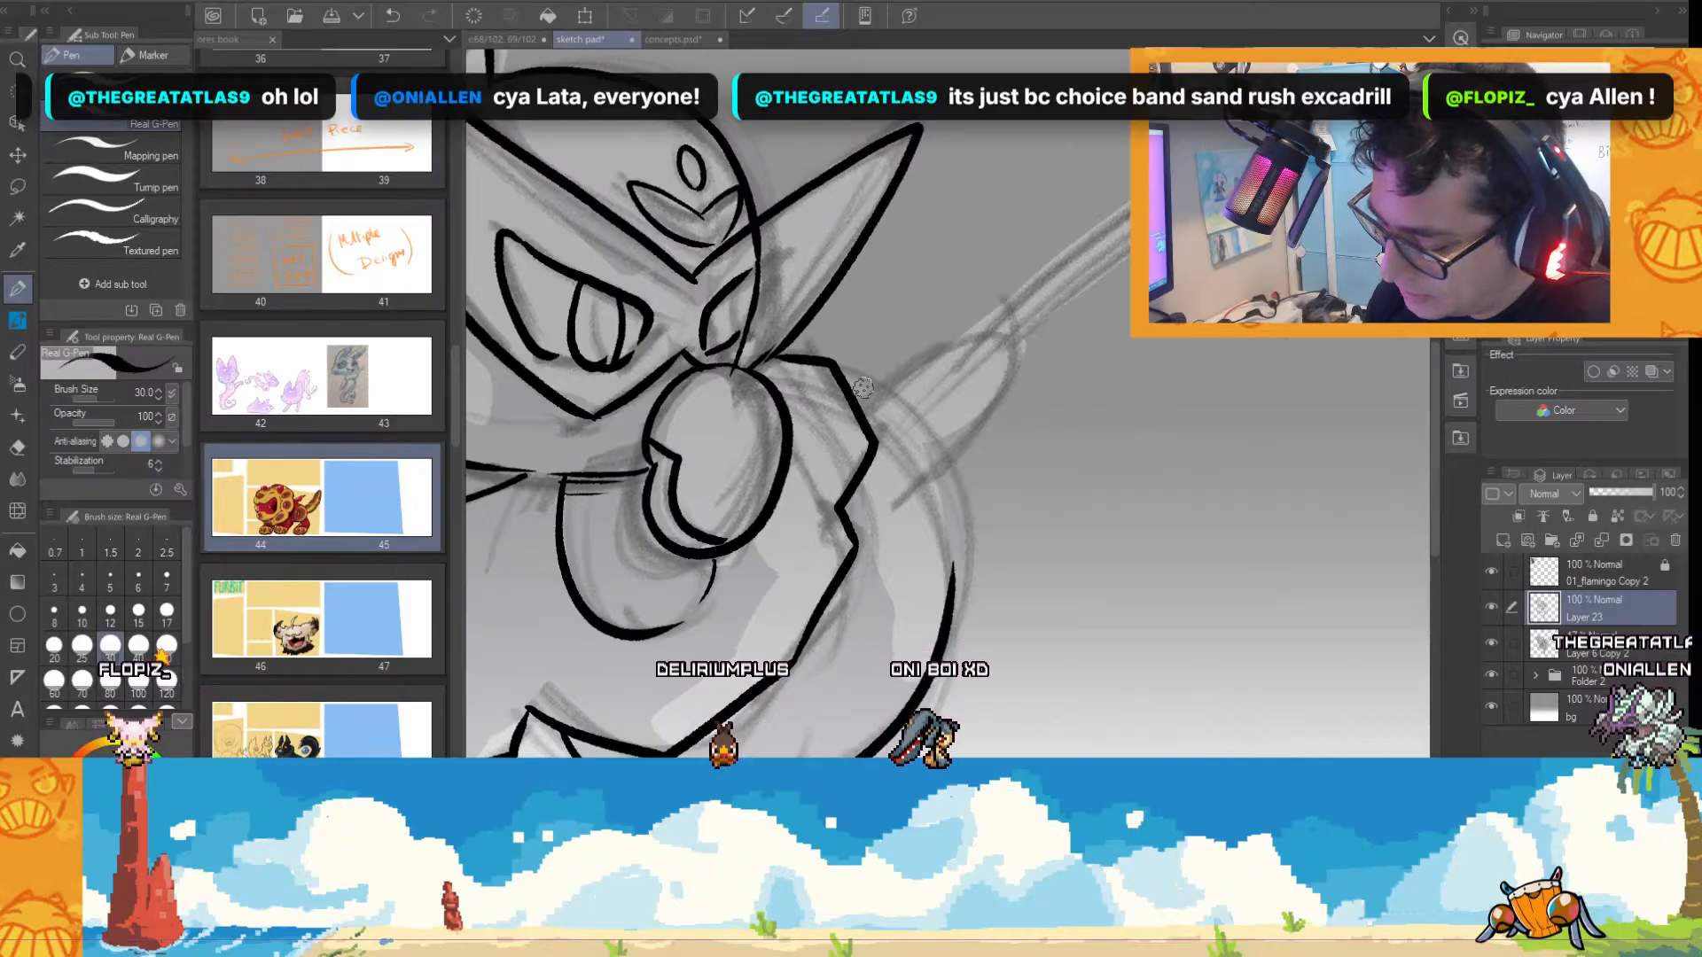
{"action": "left_click_drag", "start_coordinate": [865, 385], "coordinate": [1009, 381]}
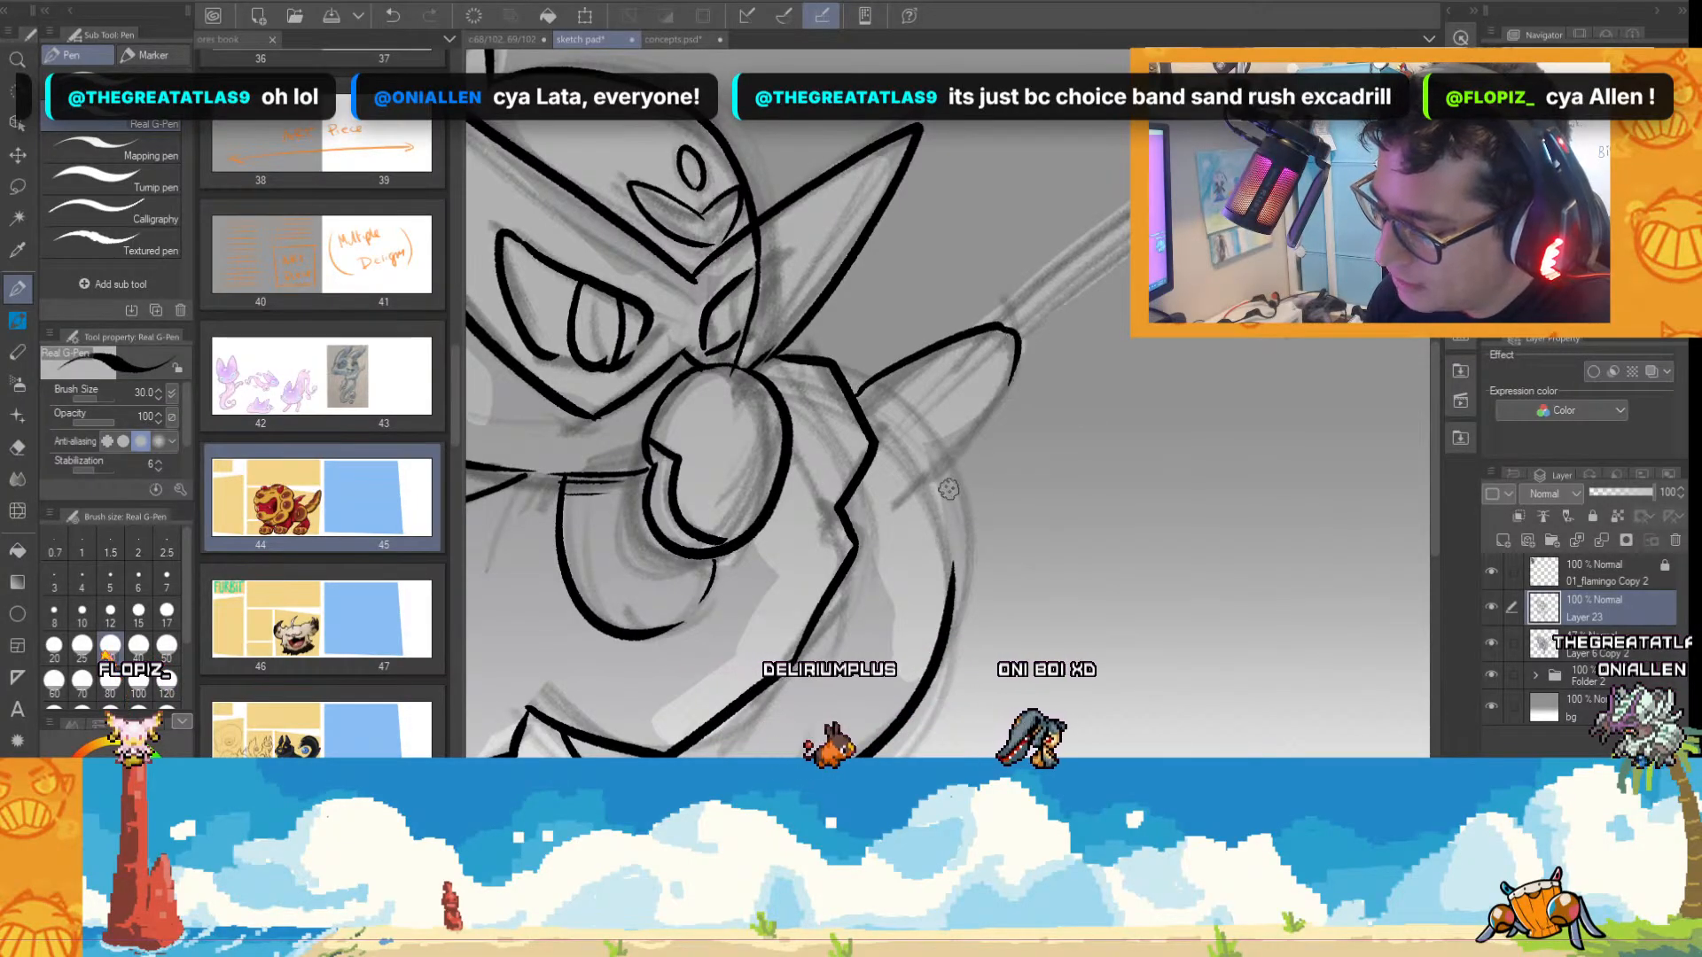
{"action": "key", "text": "ctrl+z"}
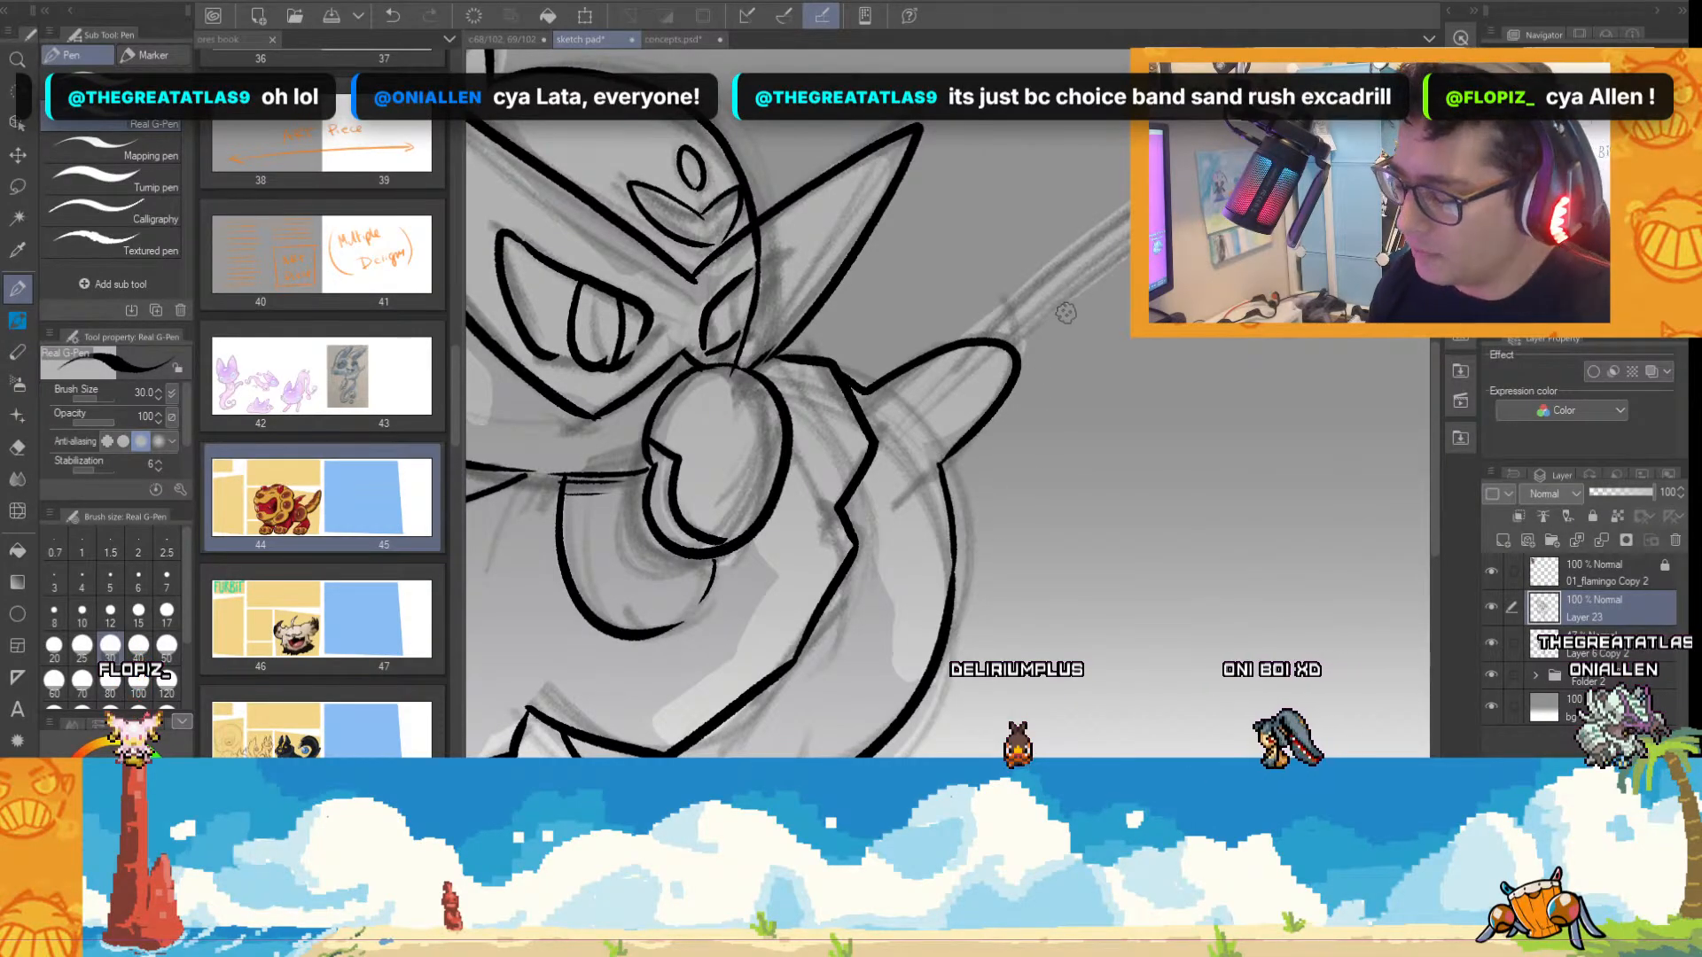
{"action": "left_click_drag", "start_coordinate": [997, 334], "coordinate": [1130, 211]}
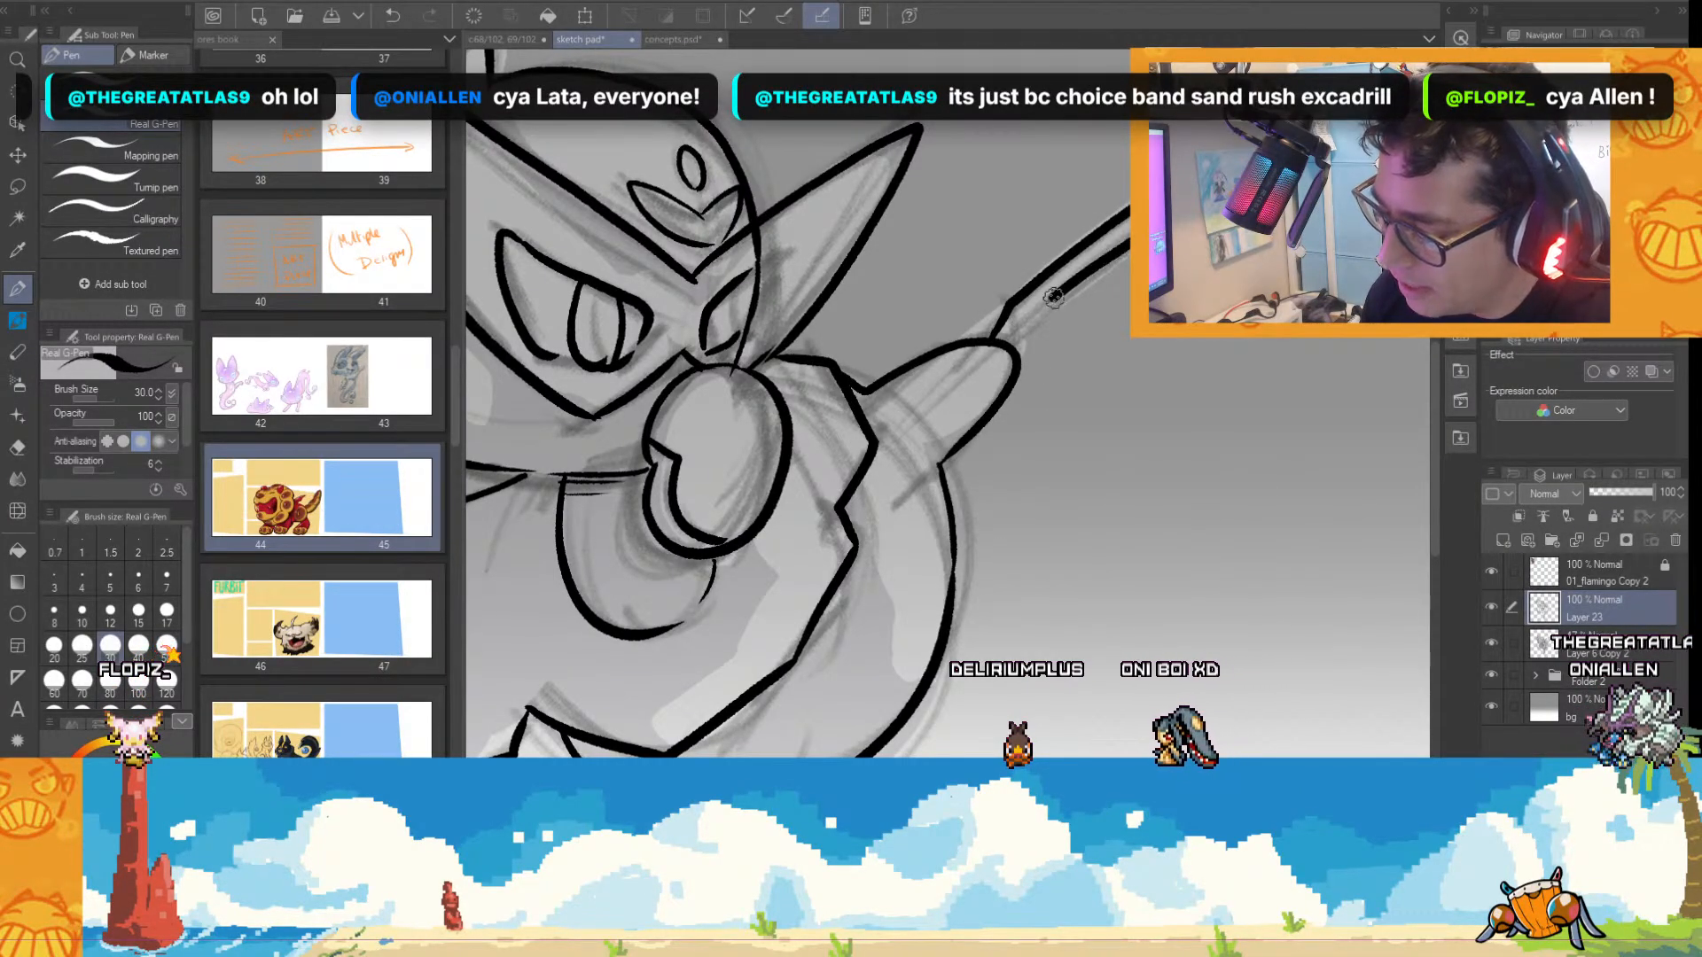
{"action": "scroll", "coordinate": [1064, 379], "scroll_direction": "down", "scroll_amount": 3}
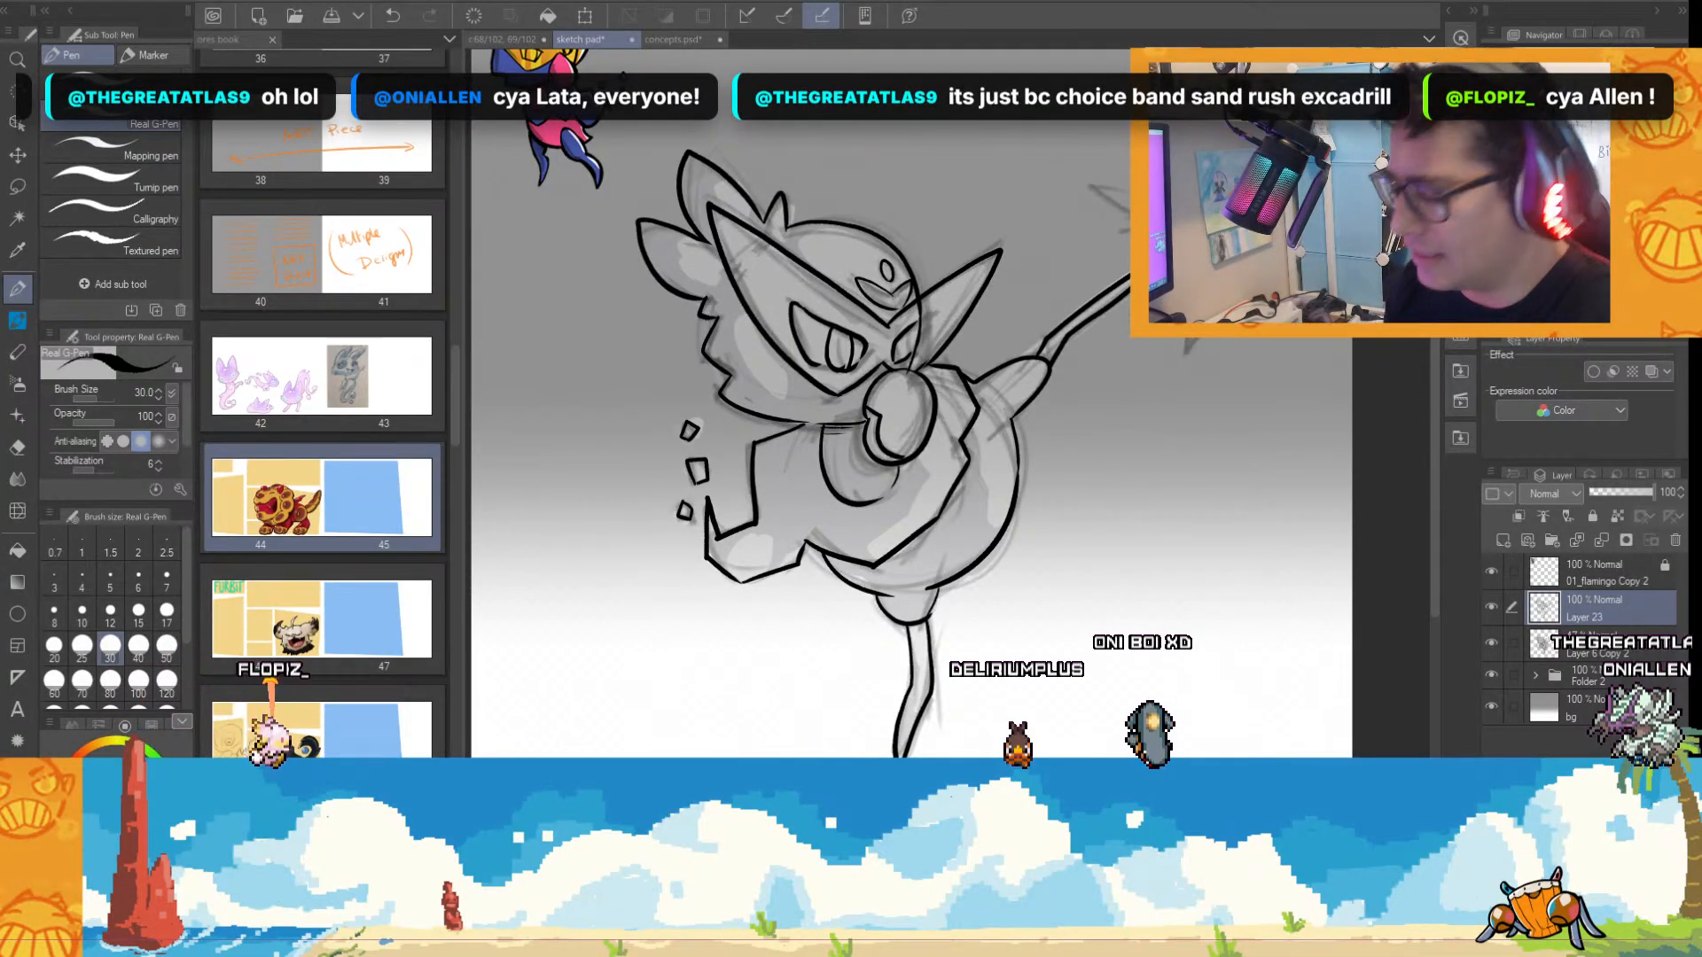
Ink the jagged zigzag marks on both sides of the raised leg's tip.
{"action": "scroll", "coordinate": [1125, 337], "scroll_direction": "up", "scroll_amount": 2}
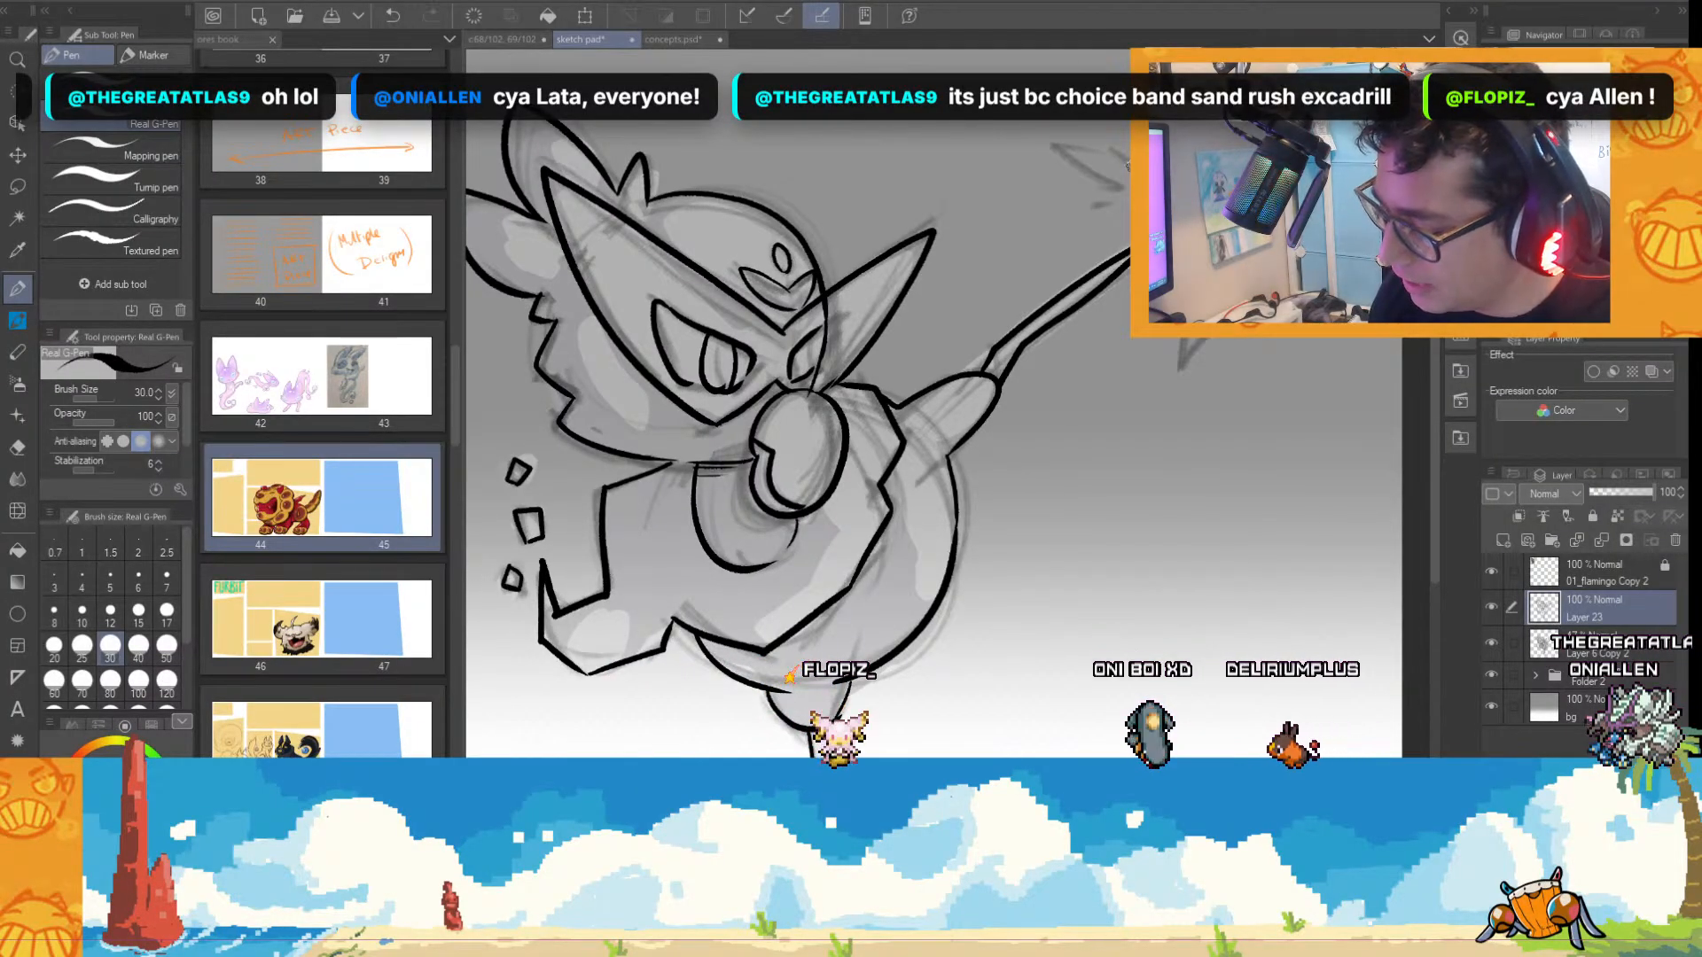
{"action": "left_click_drag", "start_coordinate": [1024, 166], "coordinate": [1123, 205]}
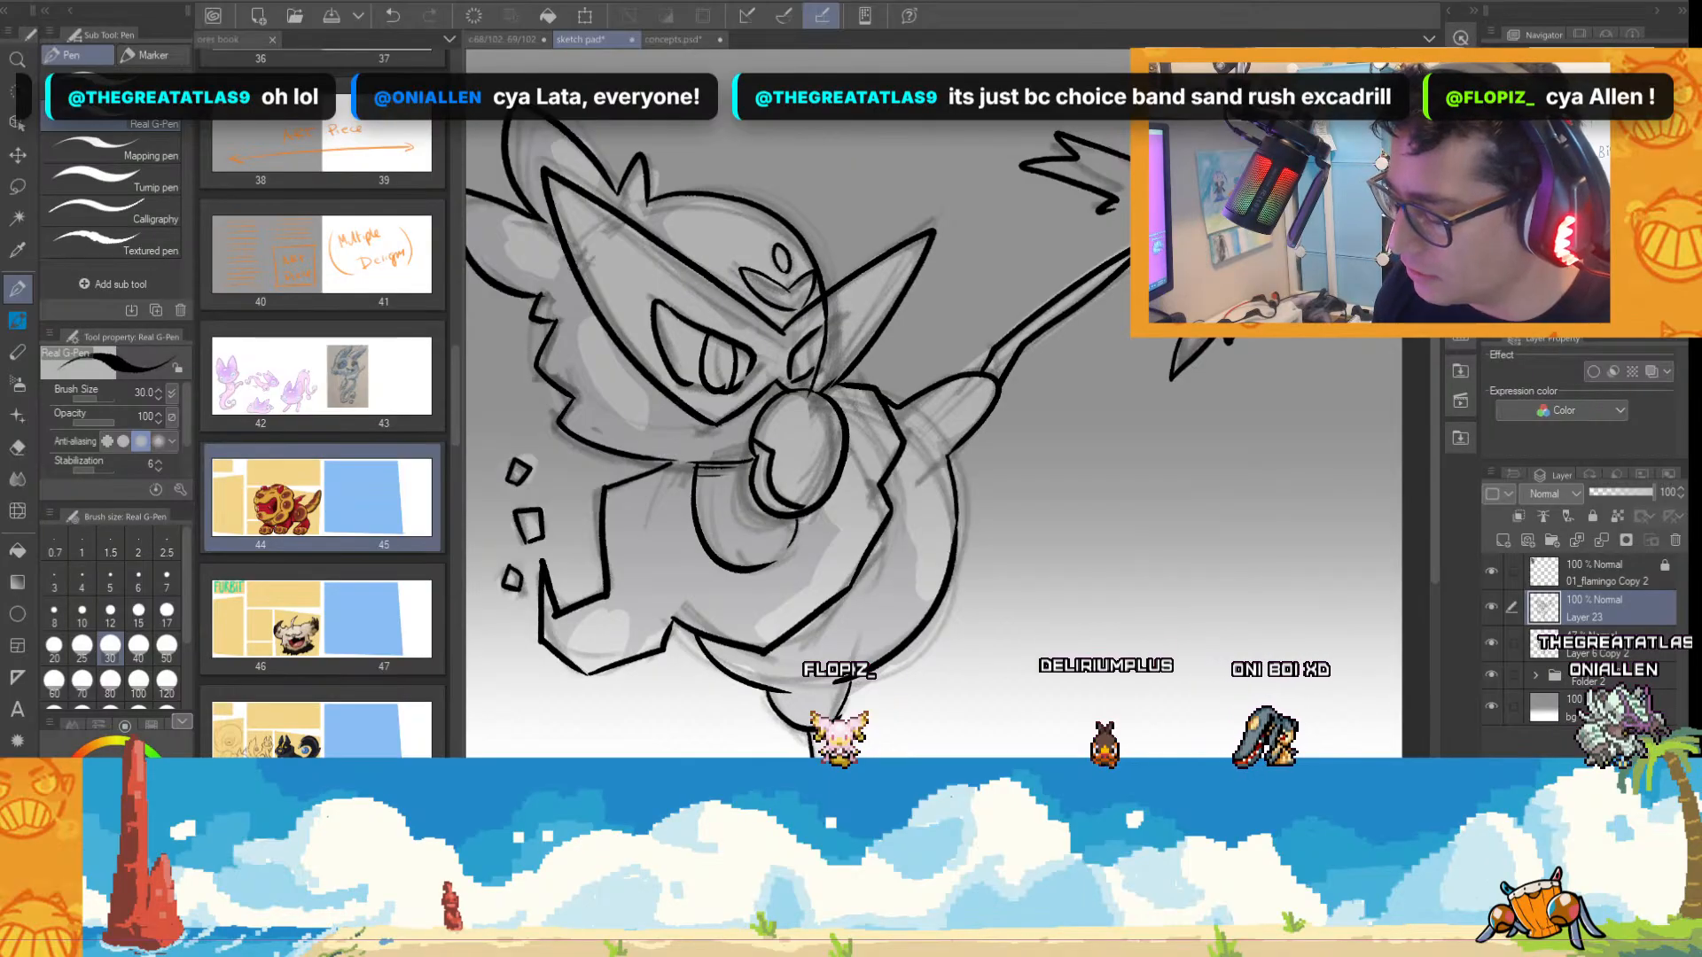
{"action": "scroll", "coordinate": [1209, 308], "scroll_direction": "down", "scroll_amount": 1}
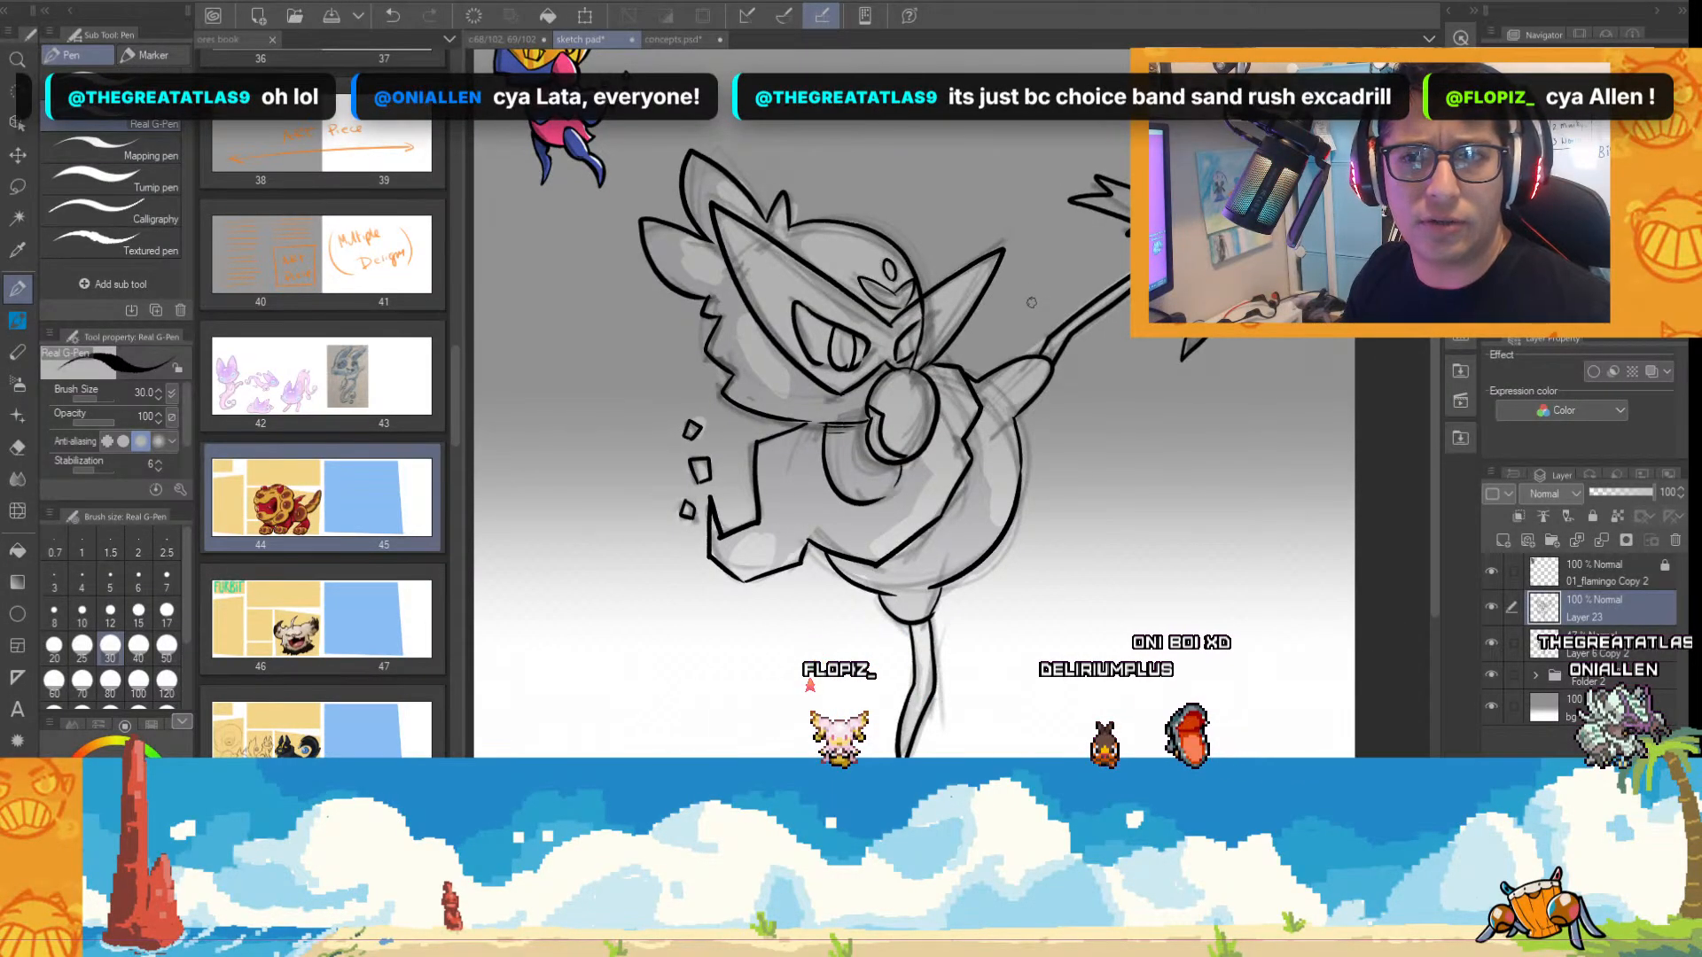
Ink small pointed lash marks at the outer corners of both eyes.
{"action": "scroll", "coordinate": [1016, 444], "scroll_direction": "up", "scroll_amount": 3}
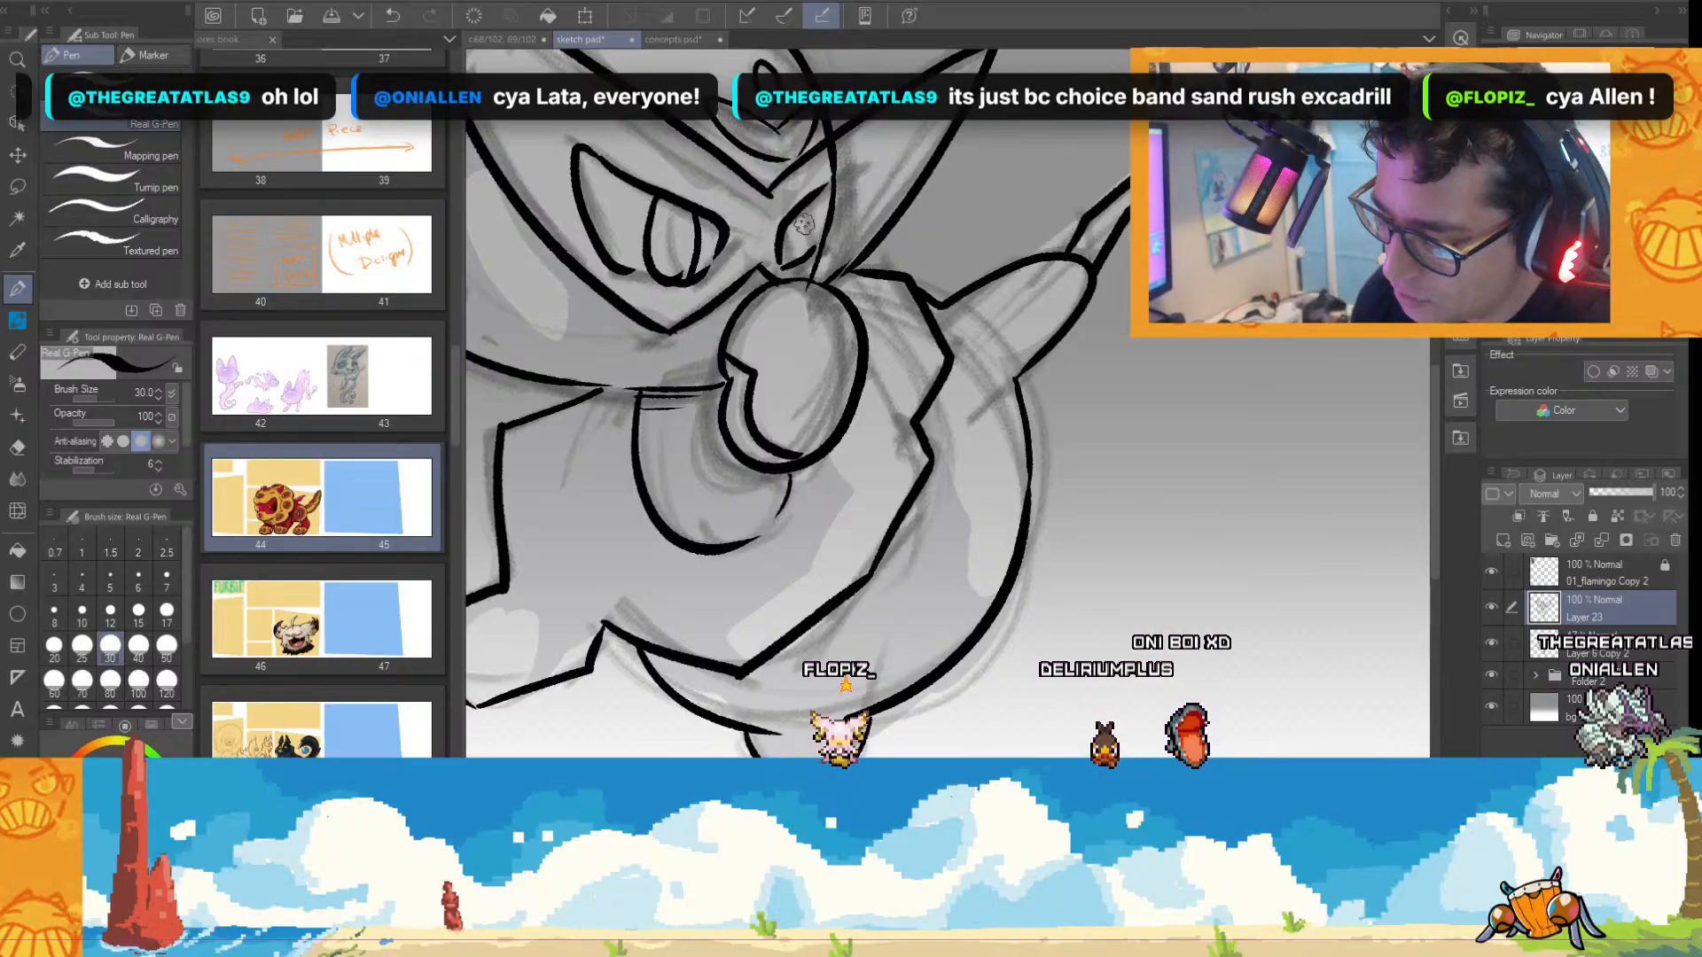
{"action": "scroll", "coordinate": [912, 238], "scroll_direction": "down", "scroll_amount": 3}
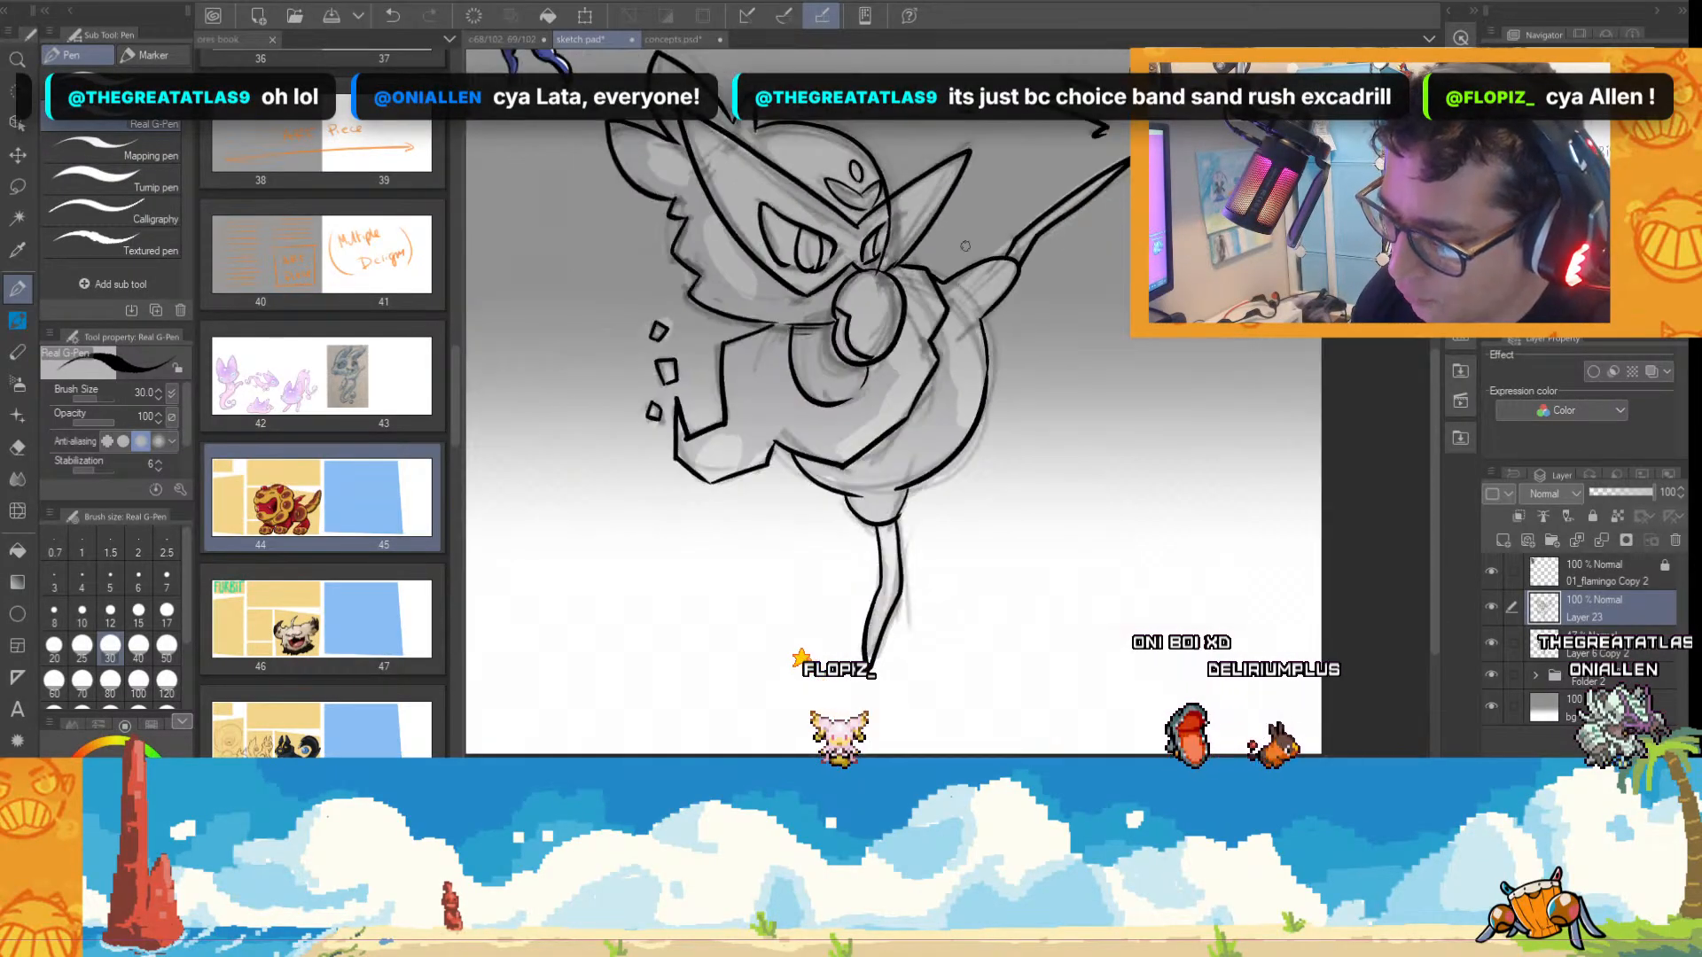
{"action": "scroll", "coordinate": [1007, 489], "scroll_direction": "down", "scroll_amount": 2}
{"action": "scroll", "coordinate": [851, 205], "scroll_direction": "up", "scroll_amount": 4}
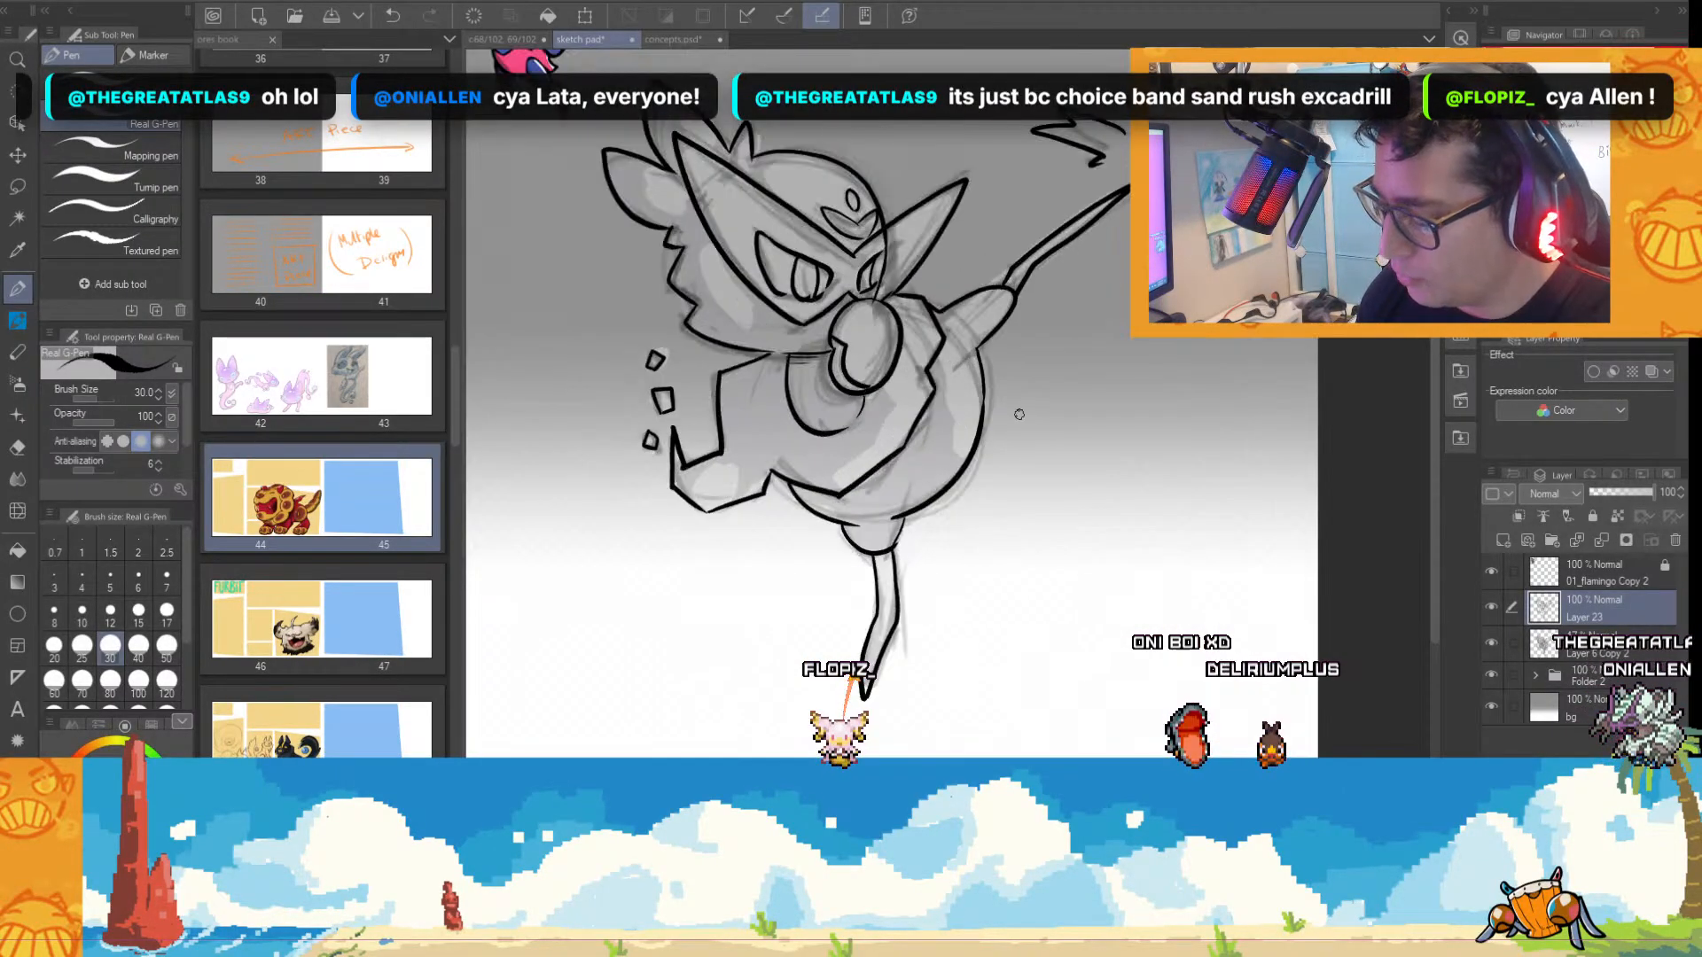
{"action": "scroll", "coordinate": [851, 187], "scroll_direction": "up", "scroll_amount": 2}
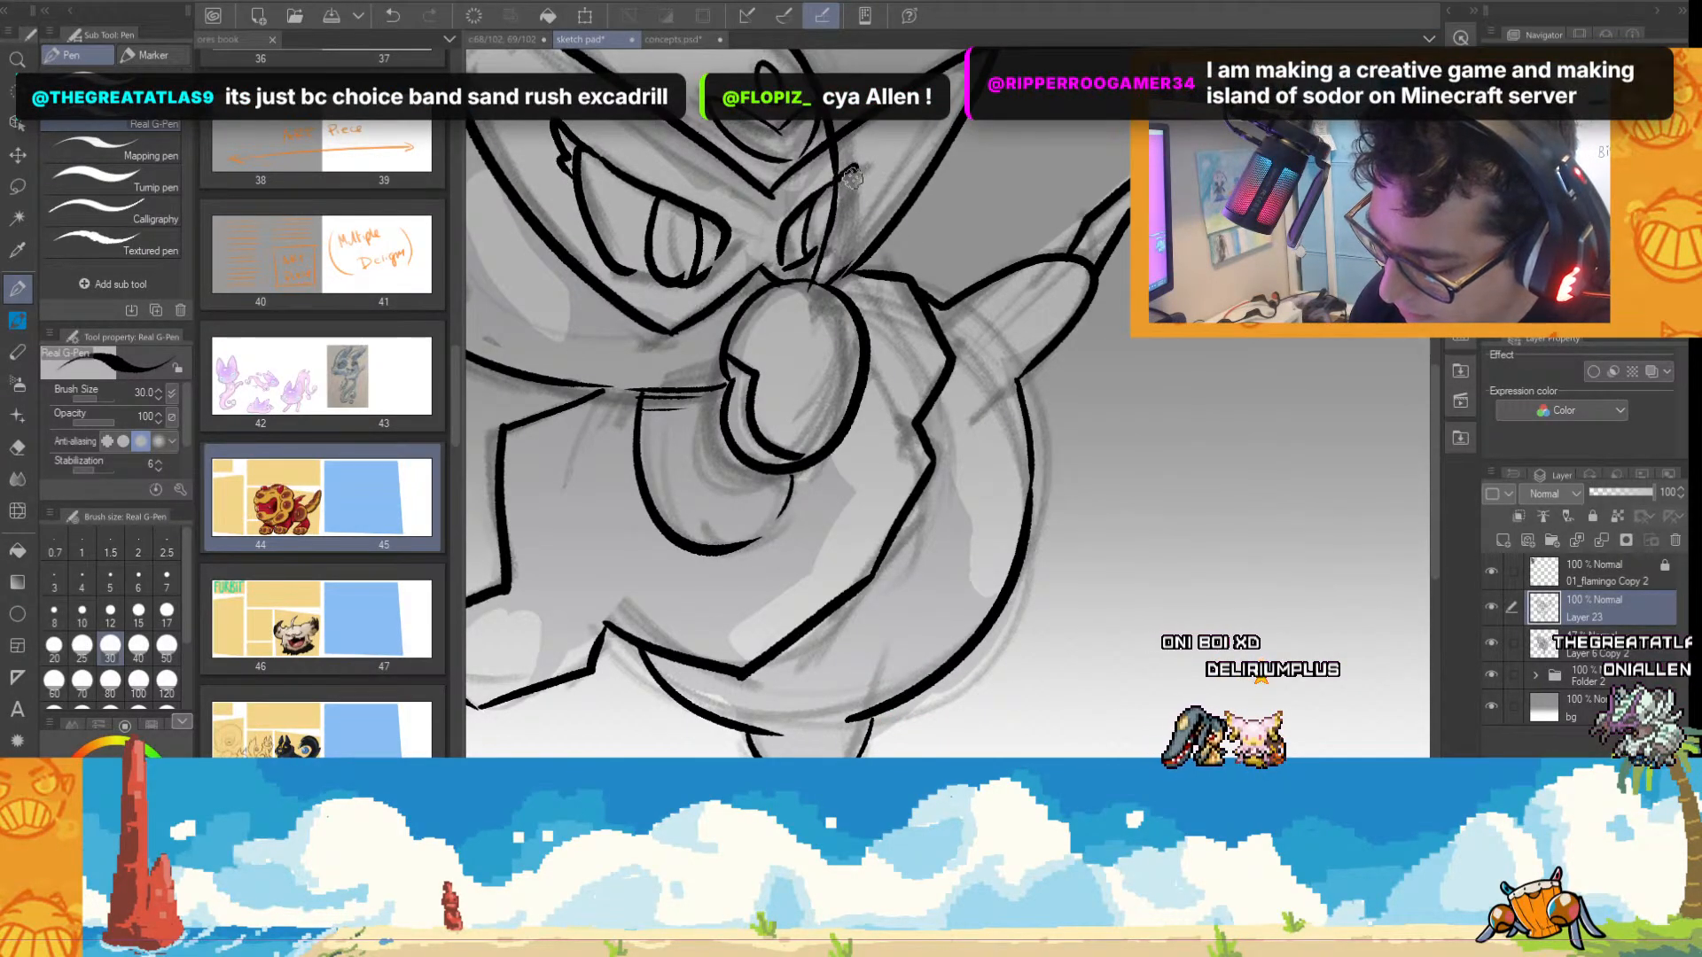
{"action": "scroll", "coordinate": [1000, 370], "scroll_direction": "down", "scroll_amount": 3}
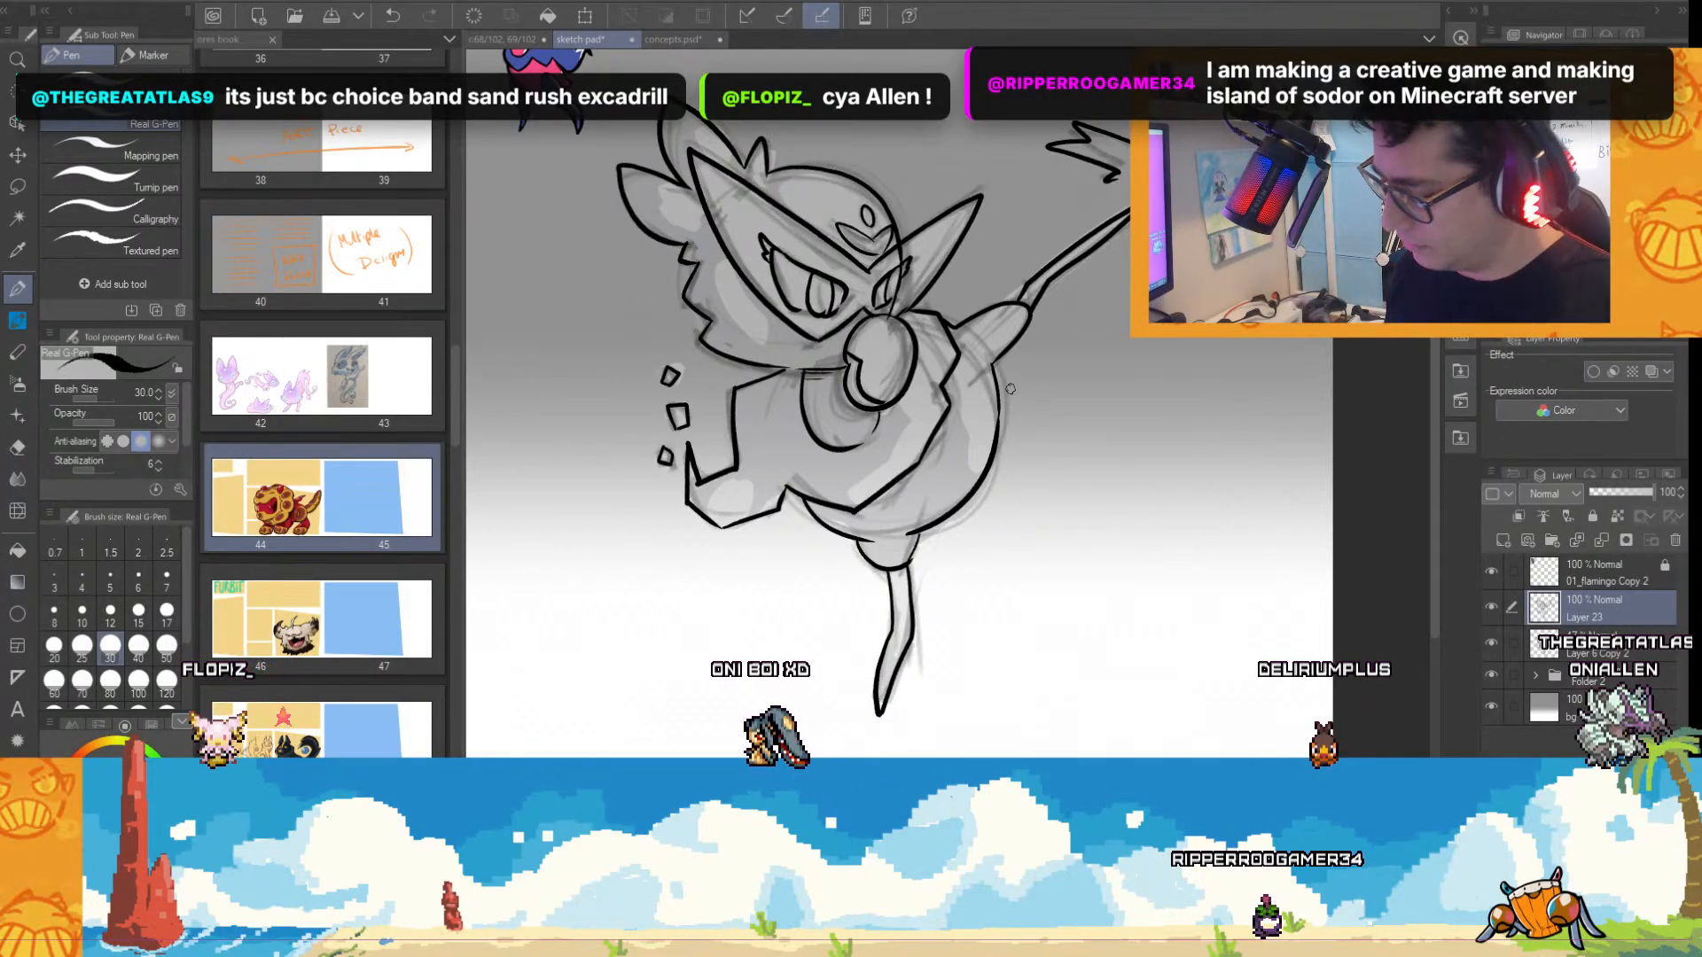
Add a new layer below the line art, sample pink from the small coloured character, and set the pen size to 100.
{"action": "left_click", "coordinate": [1600, 654]}
{"action": "left_click", "coordinate": [1503, 541]}
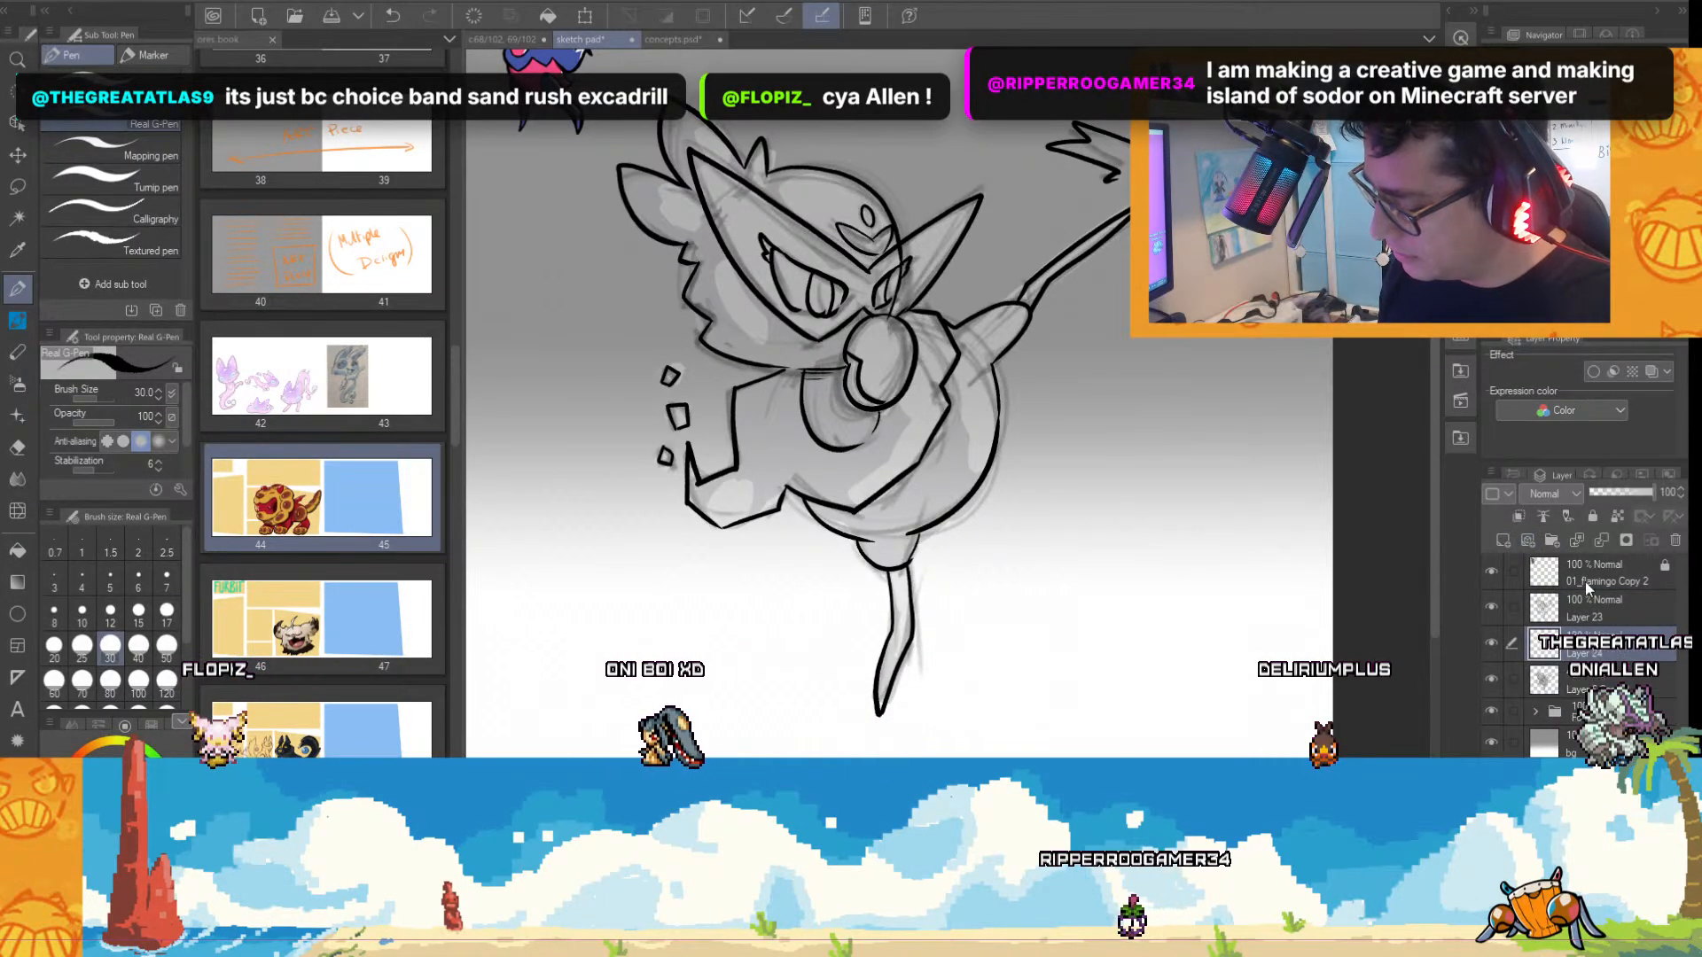
{"action": "scroll", "coordinate": [1438, 422], "scroll_direction": "up", "scroll_amount": 3}
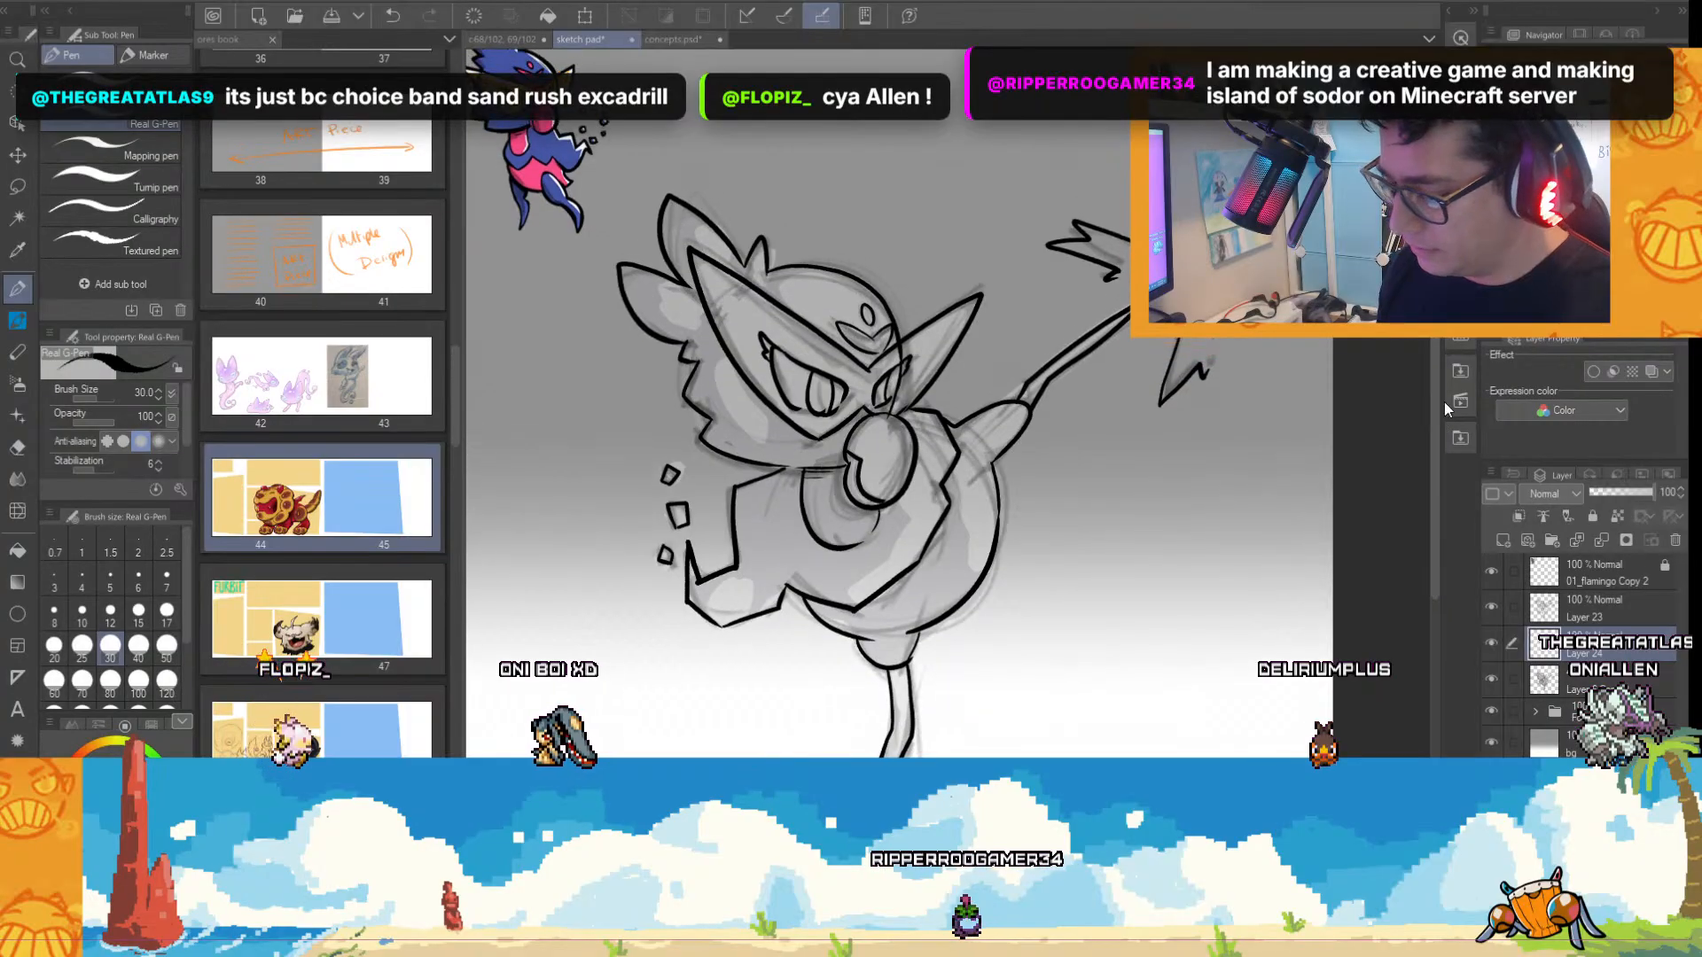
{"action": "left_click", "coordinate": [532, 174], "text": "alt"}
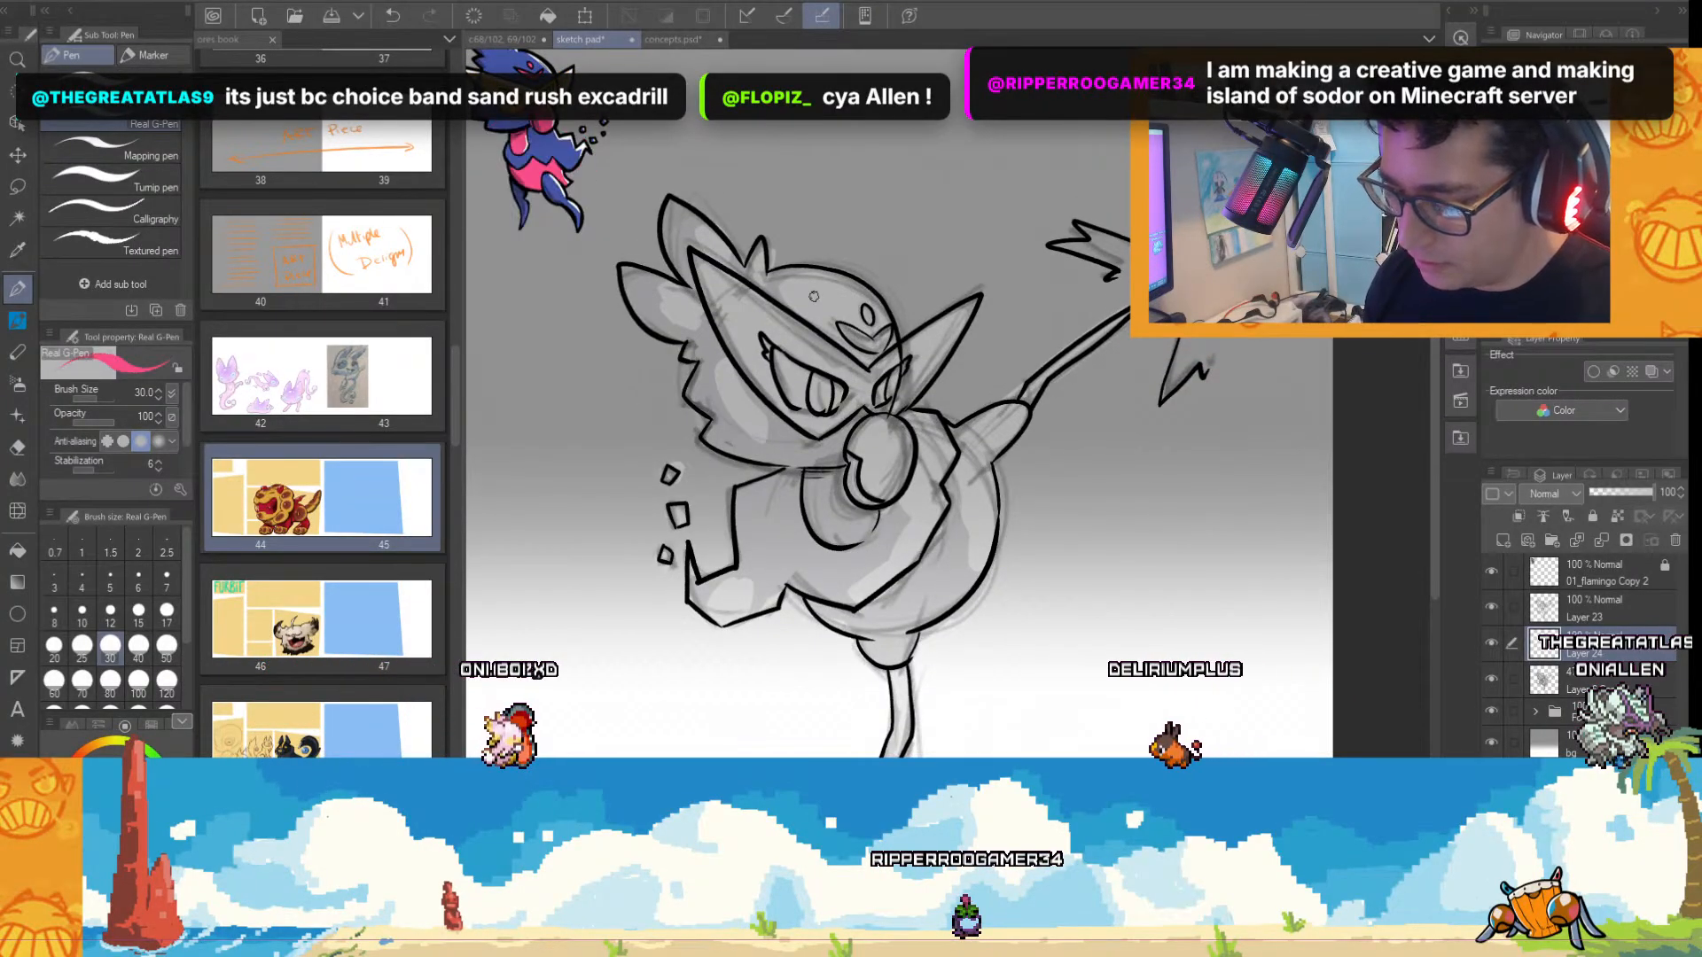
{"action": "left_click", "coordinate": [151, 688]}
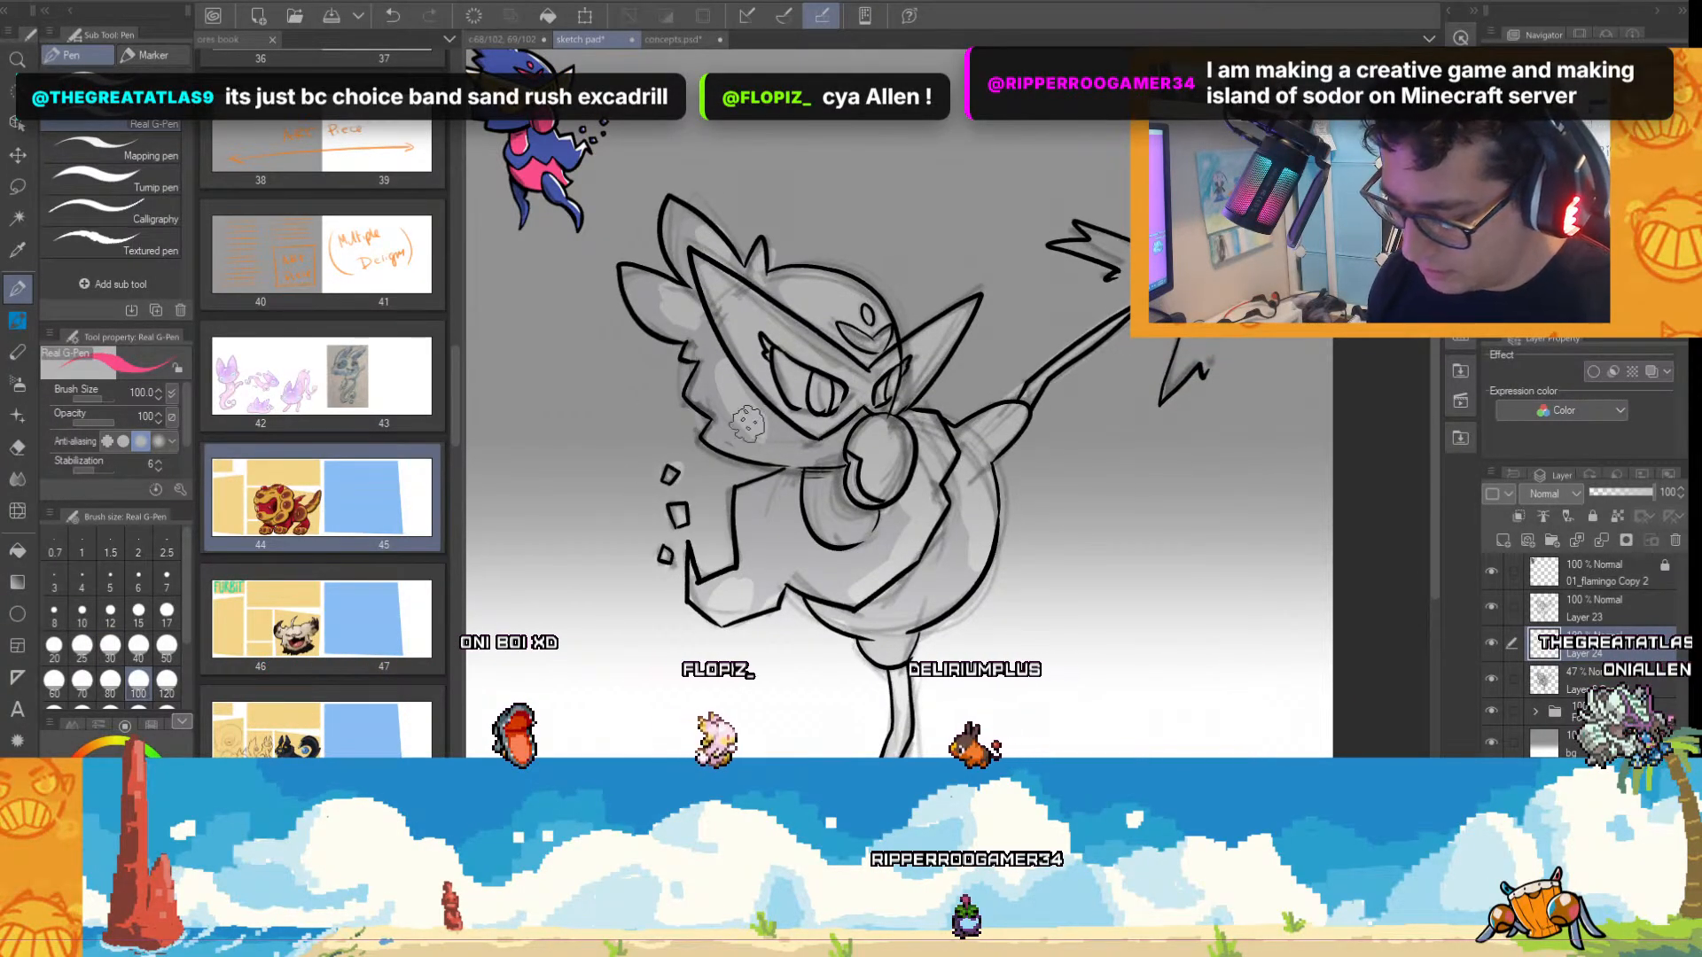
Select the creature's silhouette from the Layer 23 line art, fill it with pink on Layer 24, and add a clipped layer above.
{"action": "left_click", "coordinate": [1604, 613]}
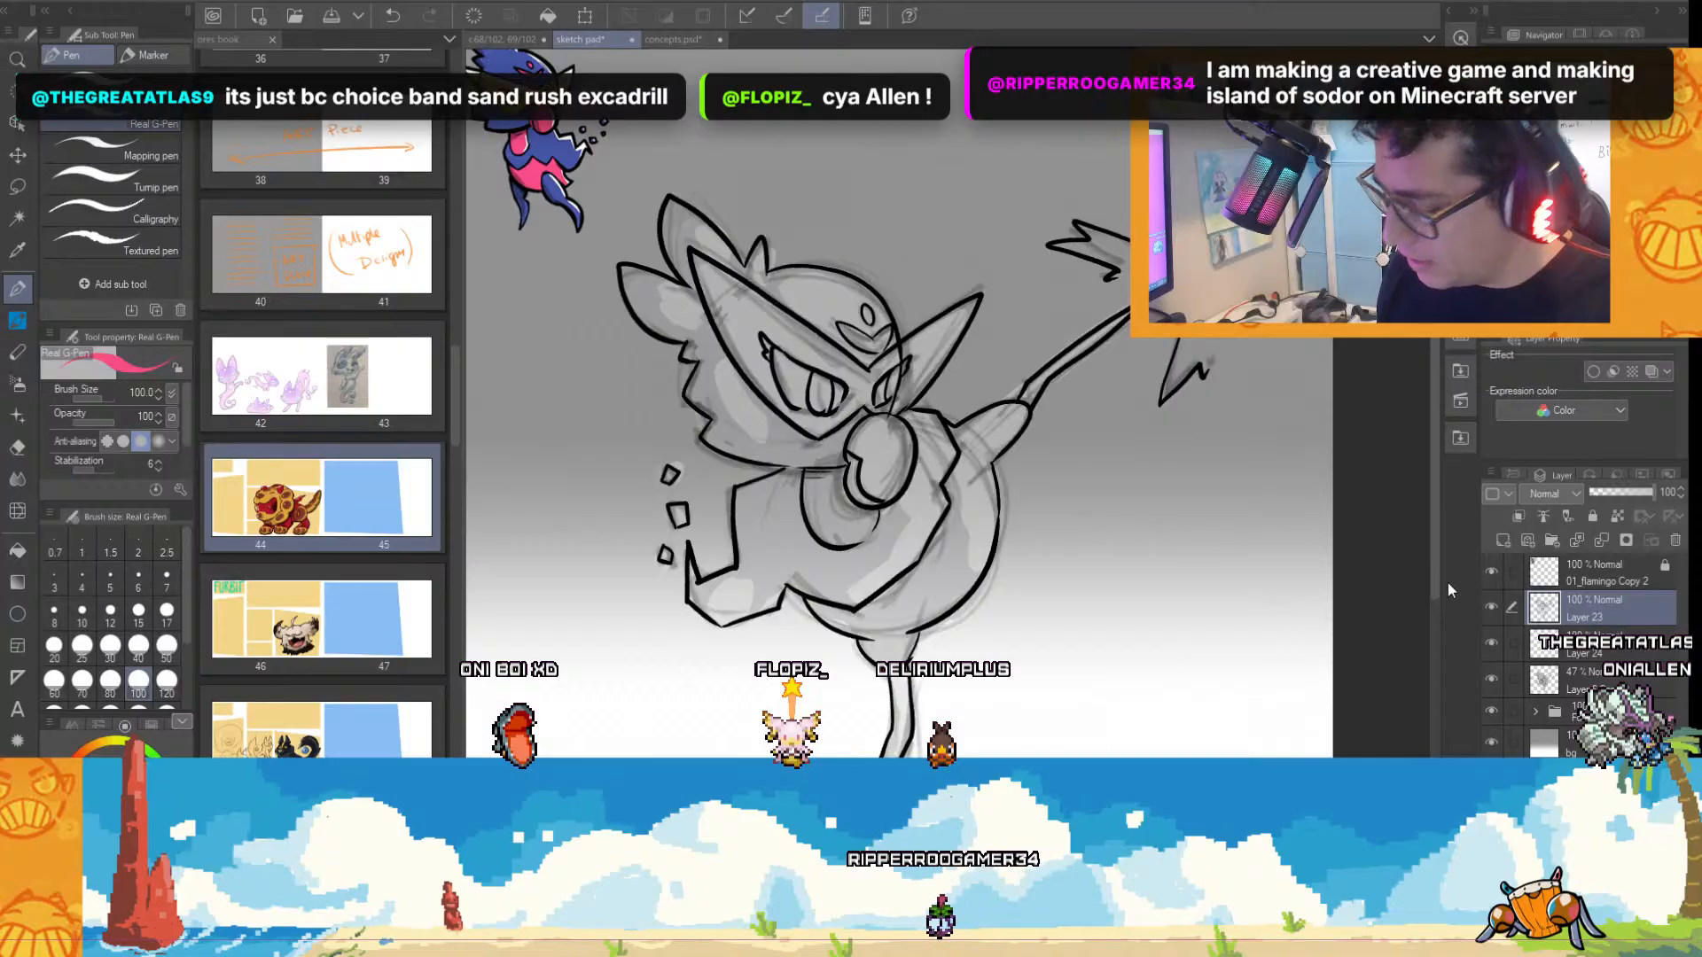
{"action": "left_click", "coordinate": [19, 221]}
{"action": "left_click", "coordinate": [576, 390]}
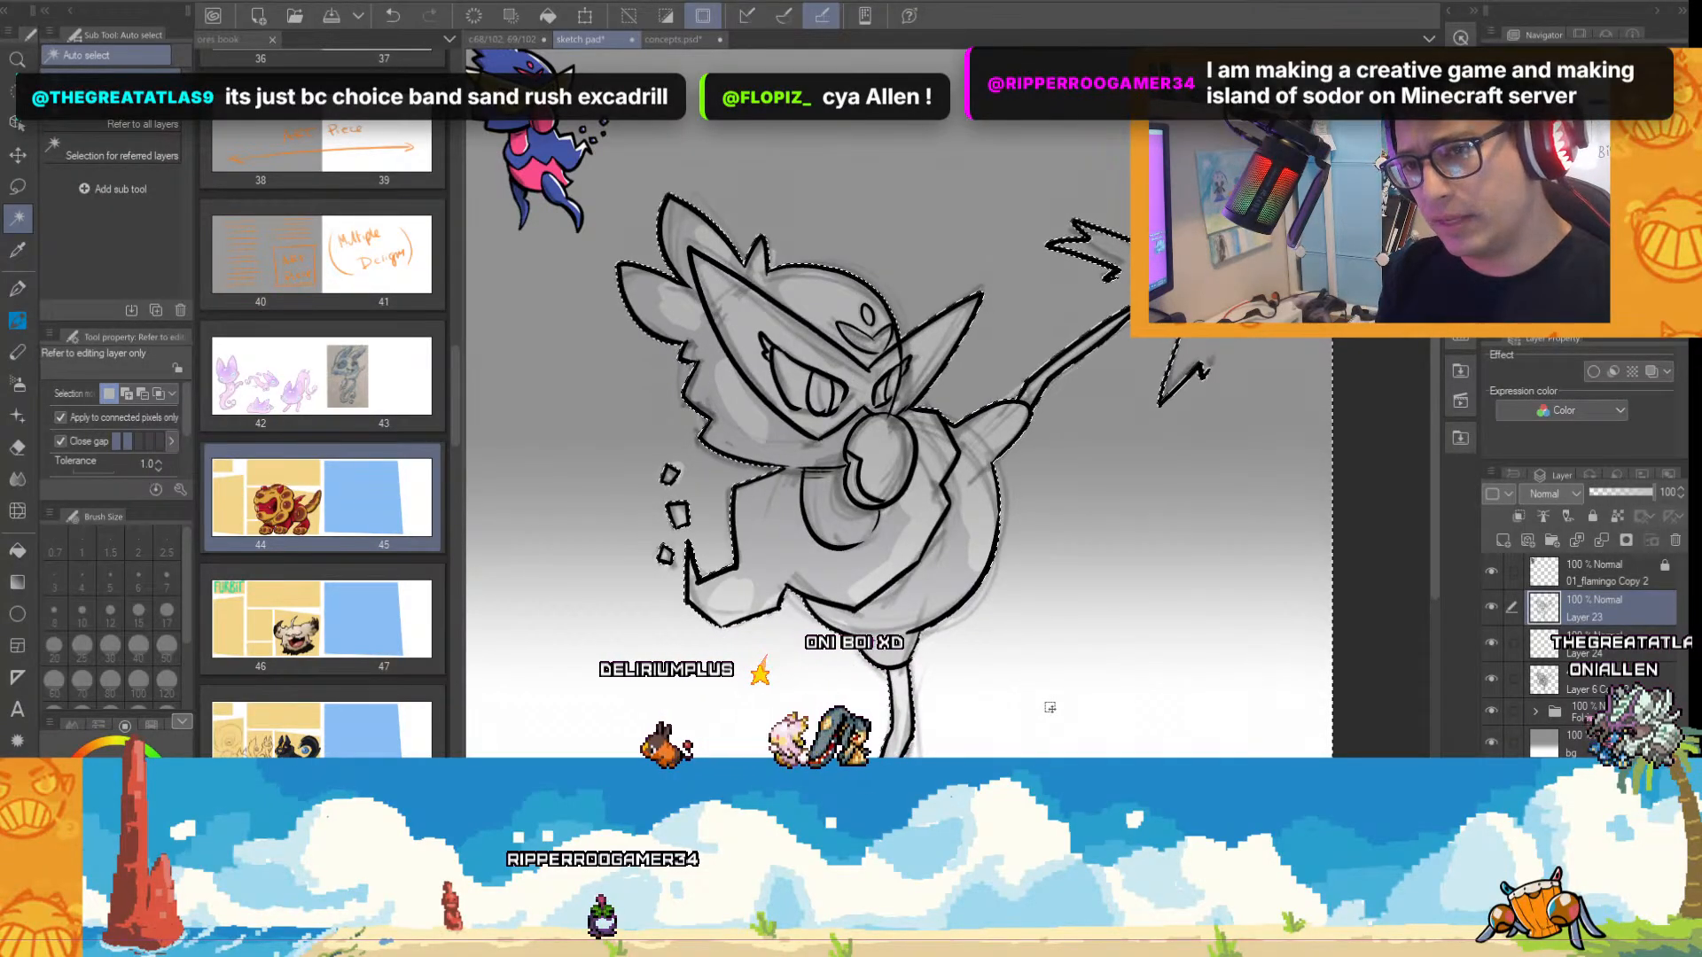
{"action": "left_click", "coordinate": [1580, 658]}
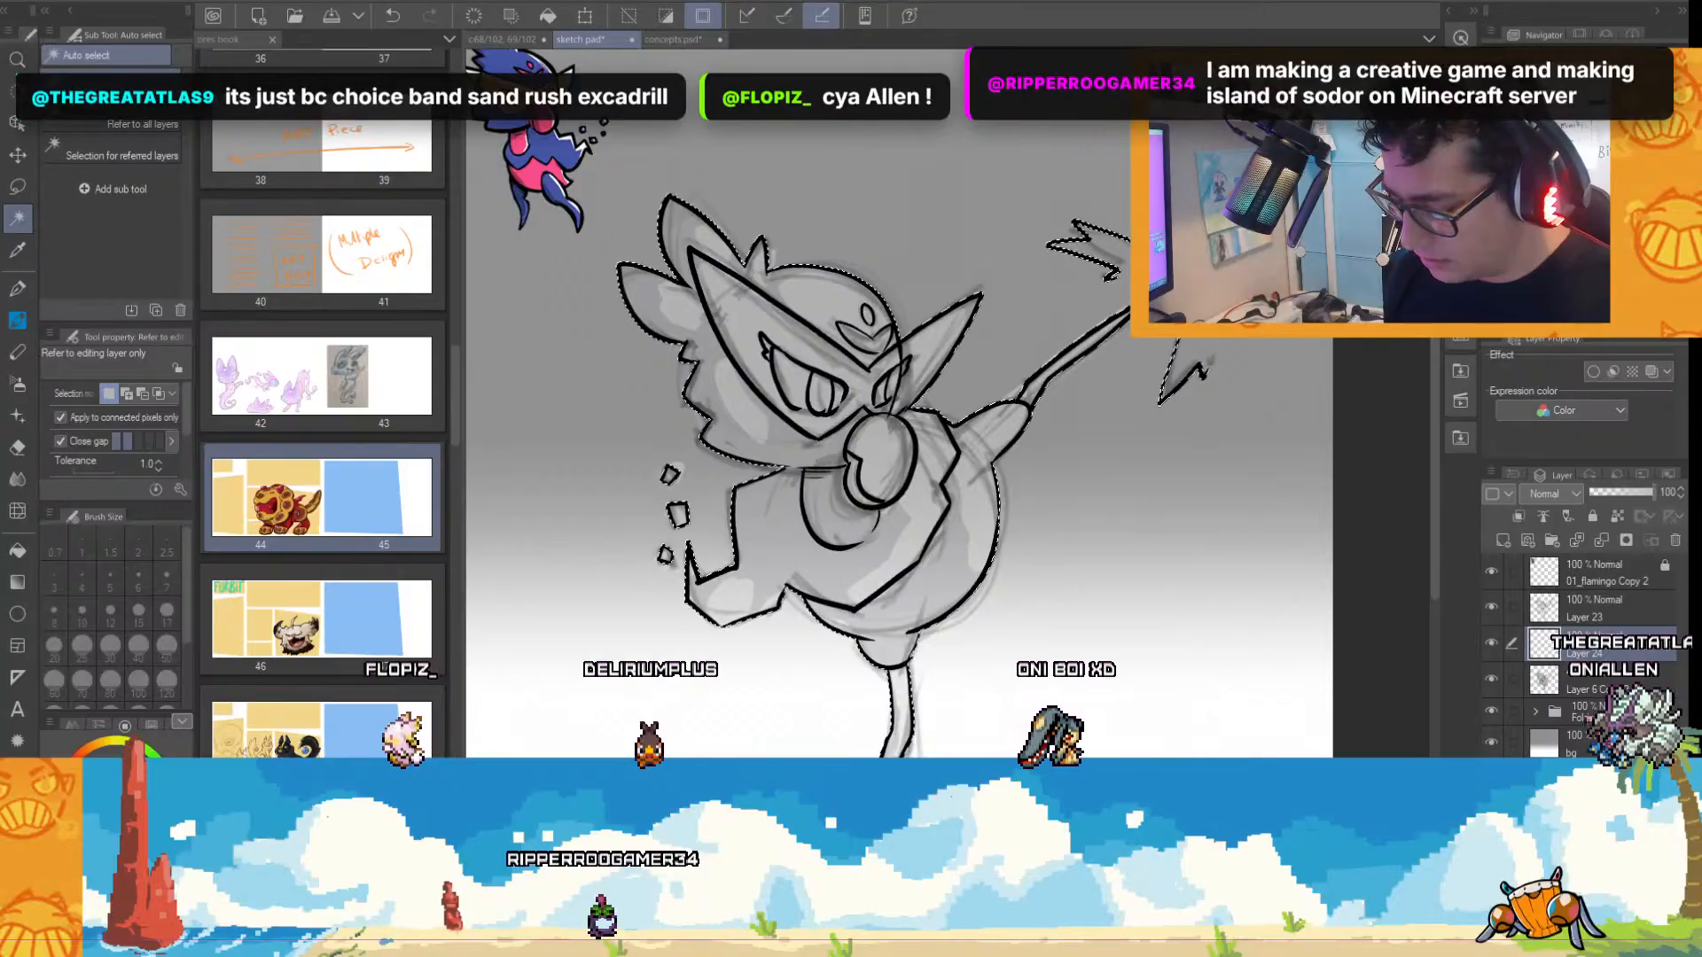
{"action": "key", "text": "alt+BackSpace"}
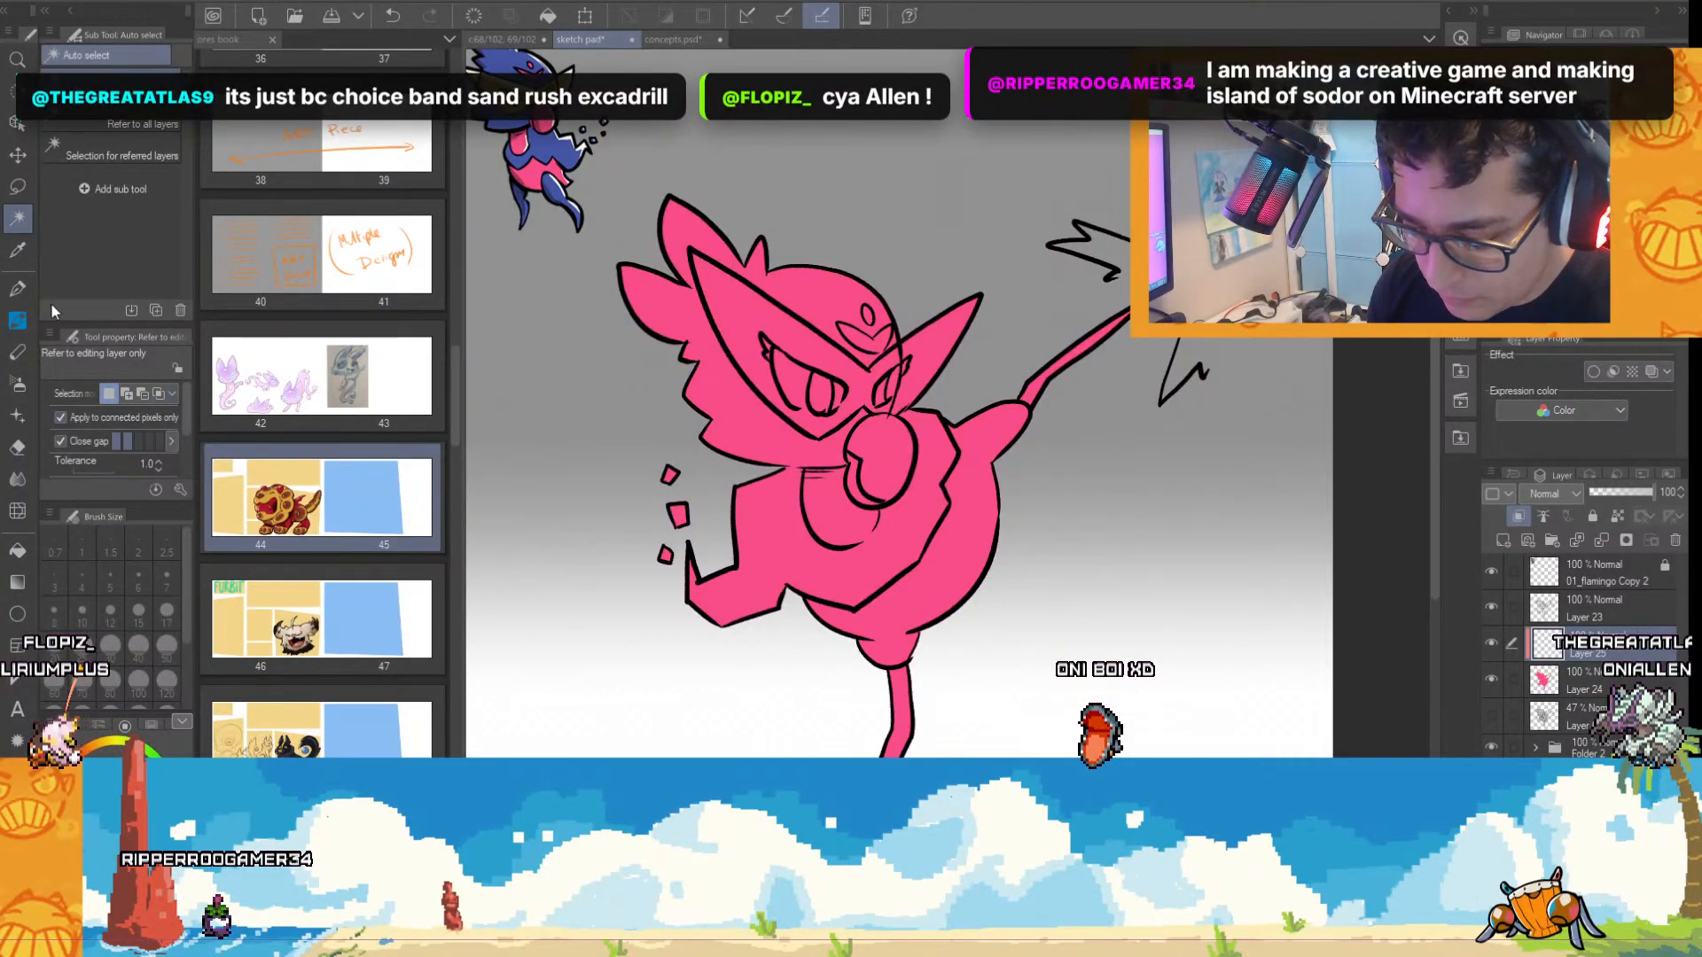
Try to paint the wing purple-blue on the clipped layer with the paint brush at size 40.
{"action": "left_click", "coordinate": [18, 322]}
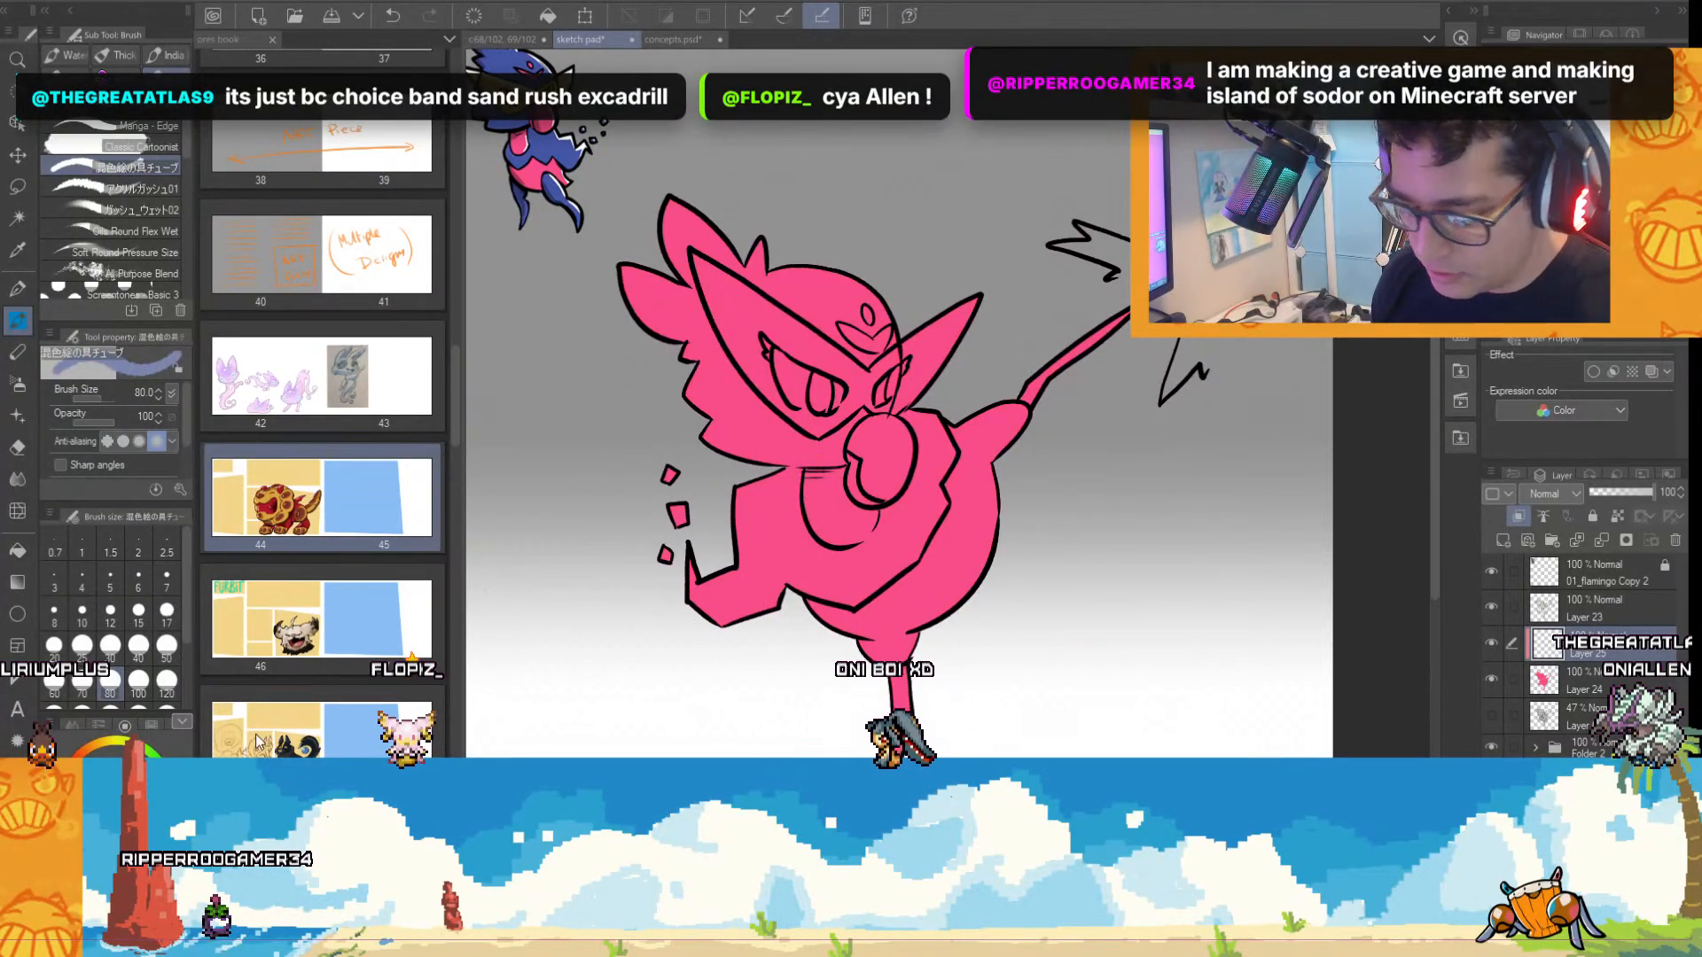
{"action": "left_click", "coordinate": [138, 610]}
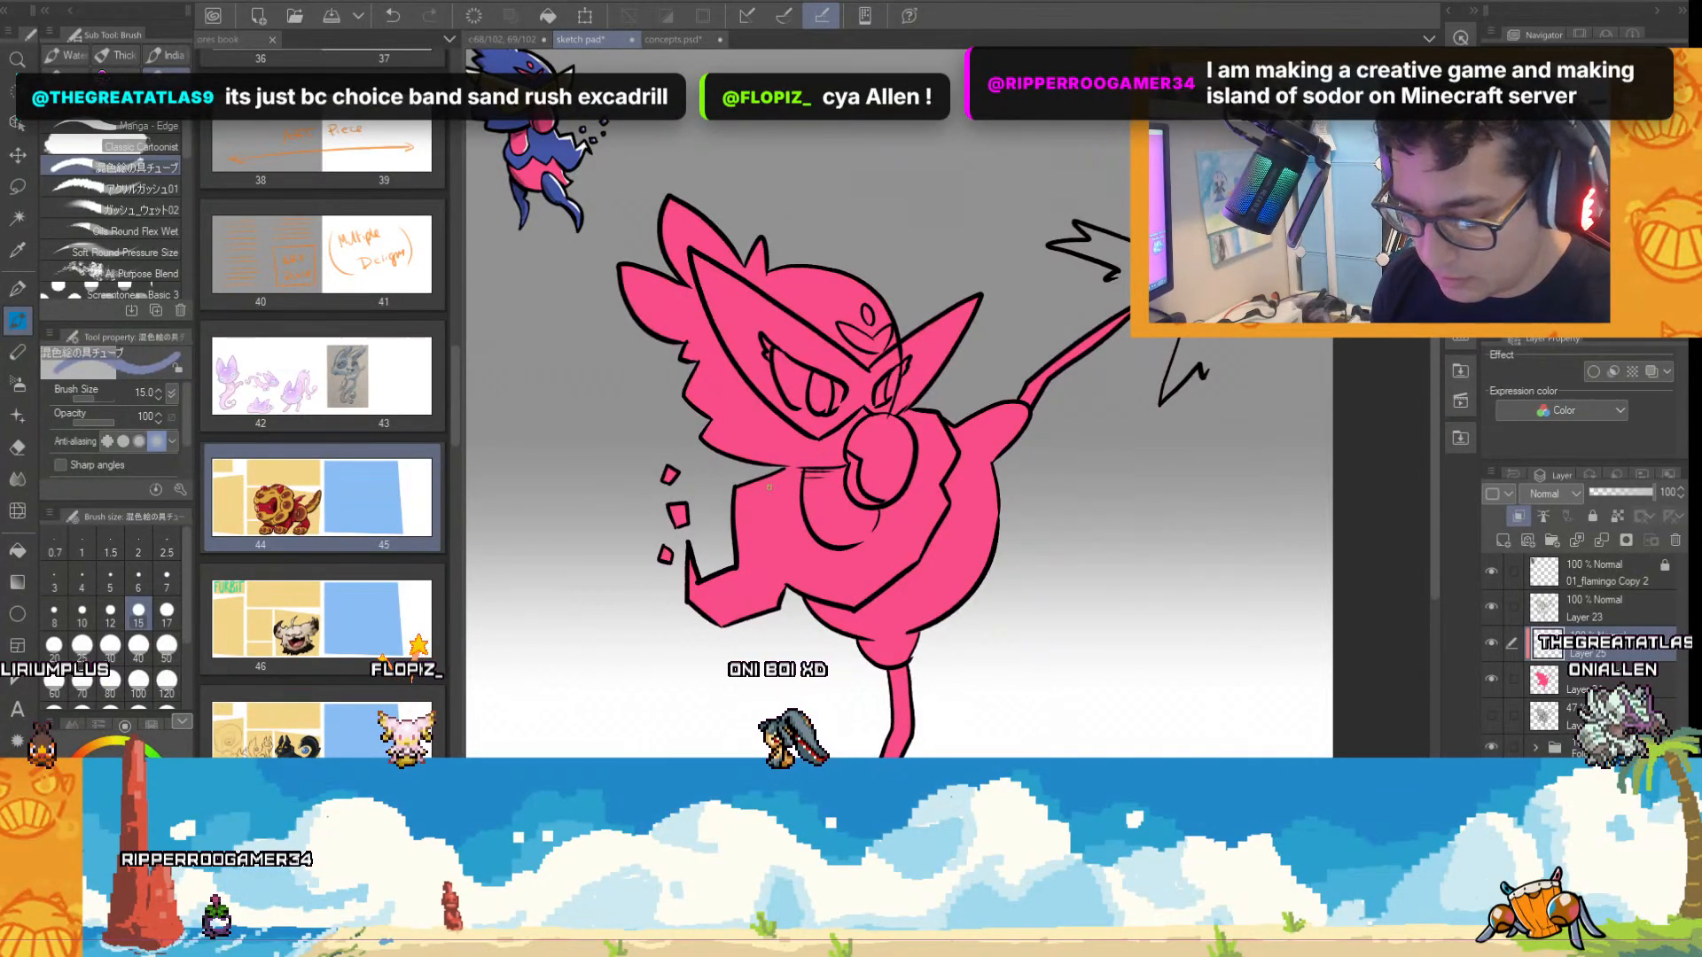
{"action": "scroll", "coordinate": [827, 532], "scroll_direction": "up", "scroll_amount": 3}
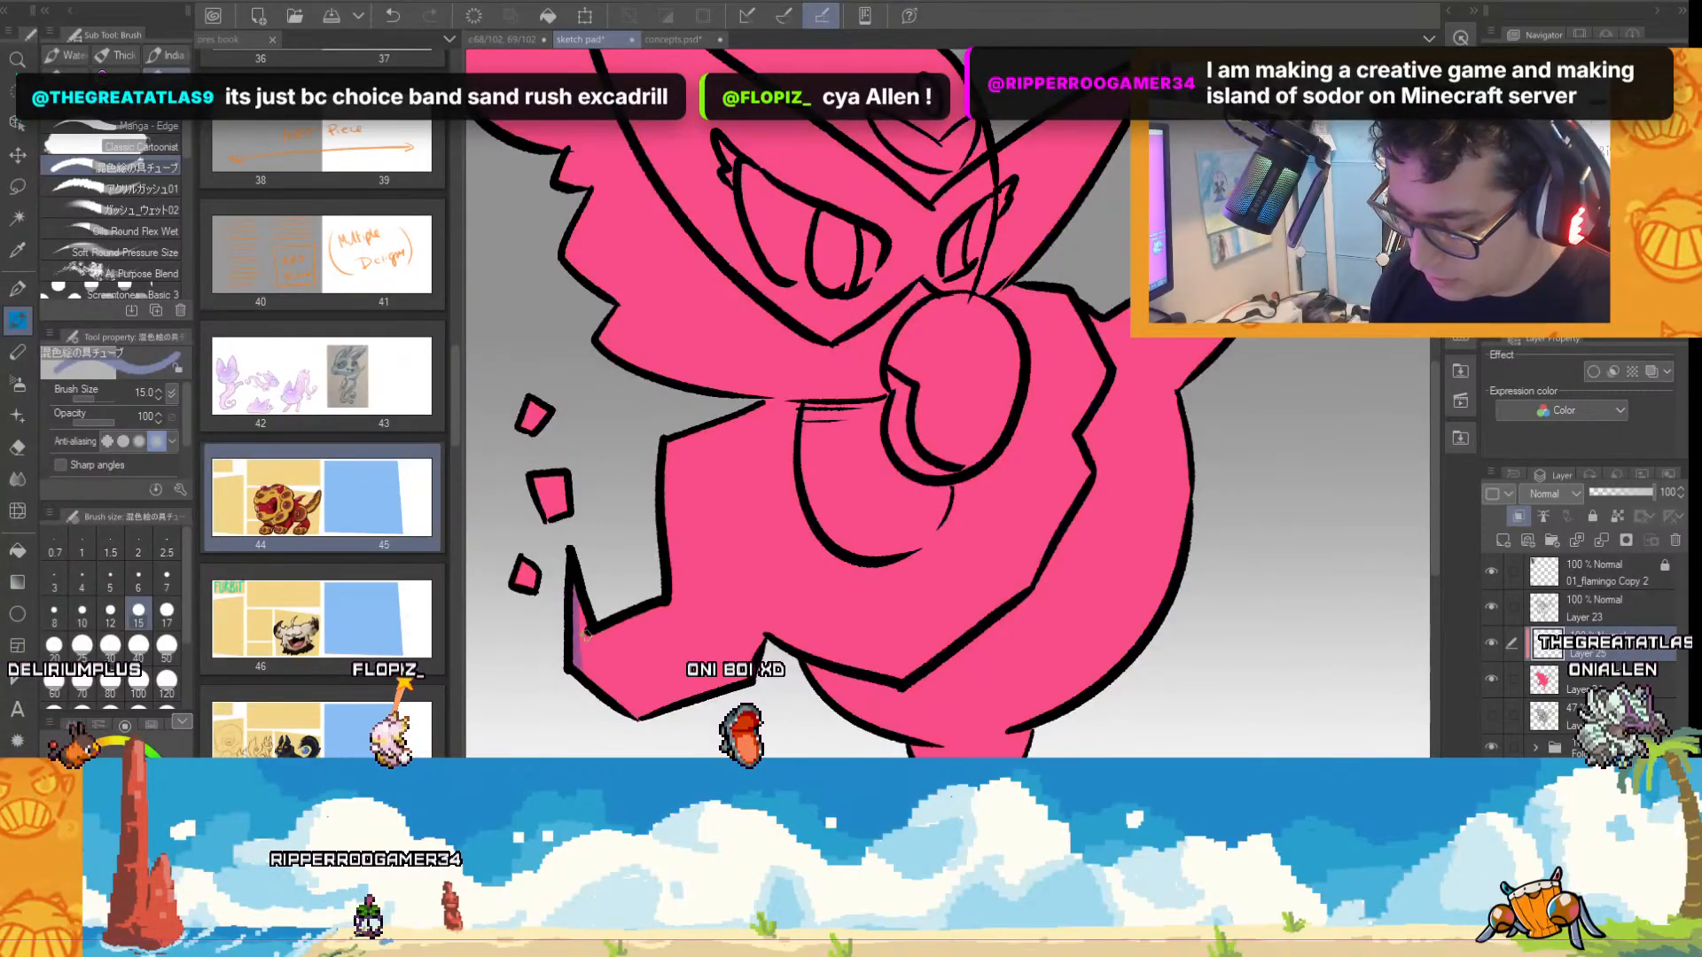
{"action": "scroll", "coordinate": [604, 610], "scroll_direction": "down", "scroll_amount": 3}
{"action": "left_click", "coordinate": [138, 647]}
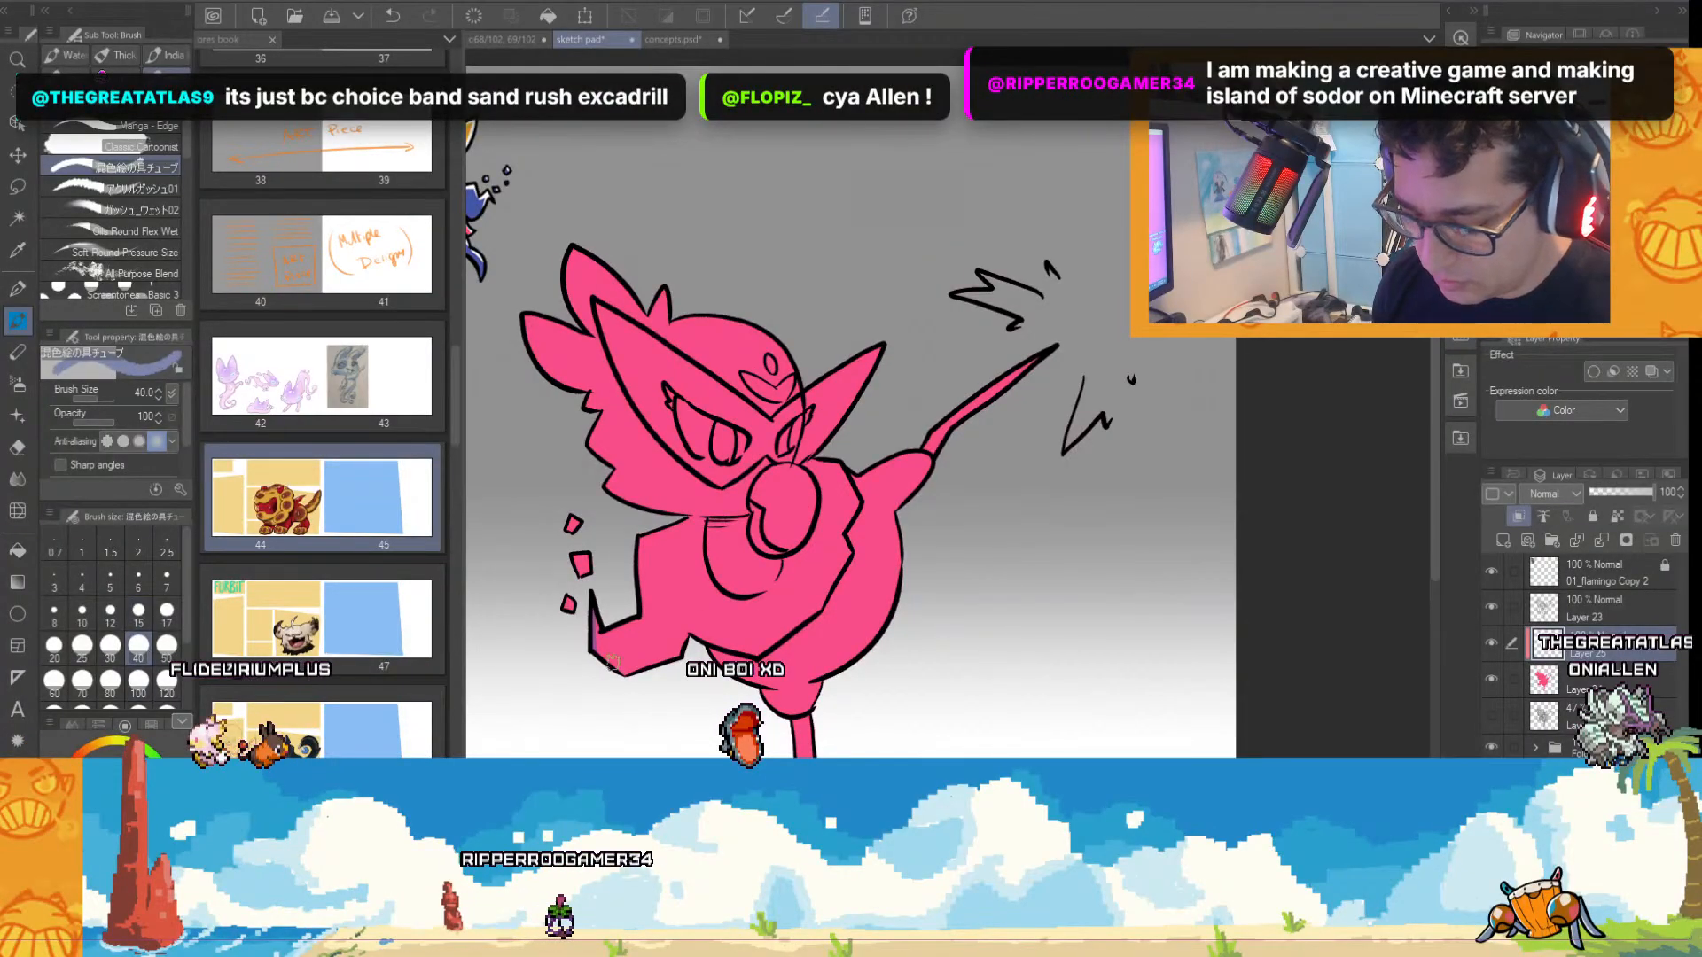
{"action": "left_click_drag", "start_coordinate": [763, 694], "coordinate": [911, 694]}
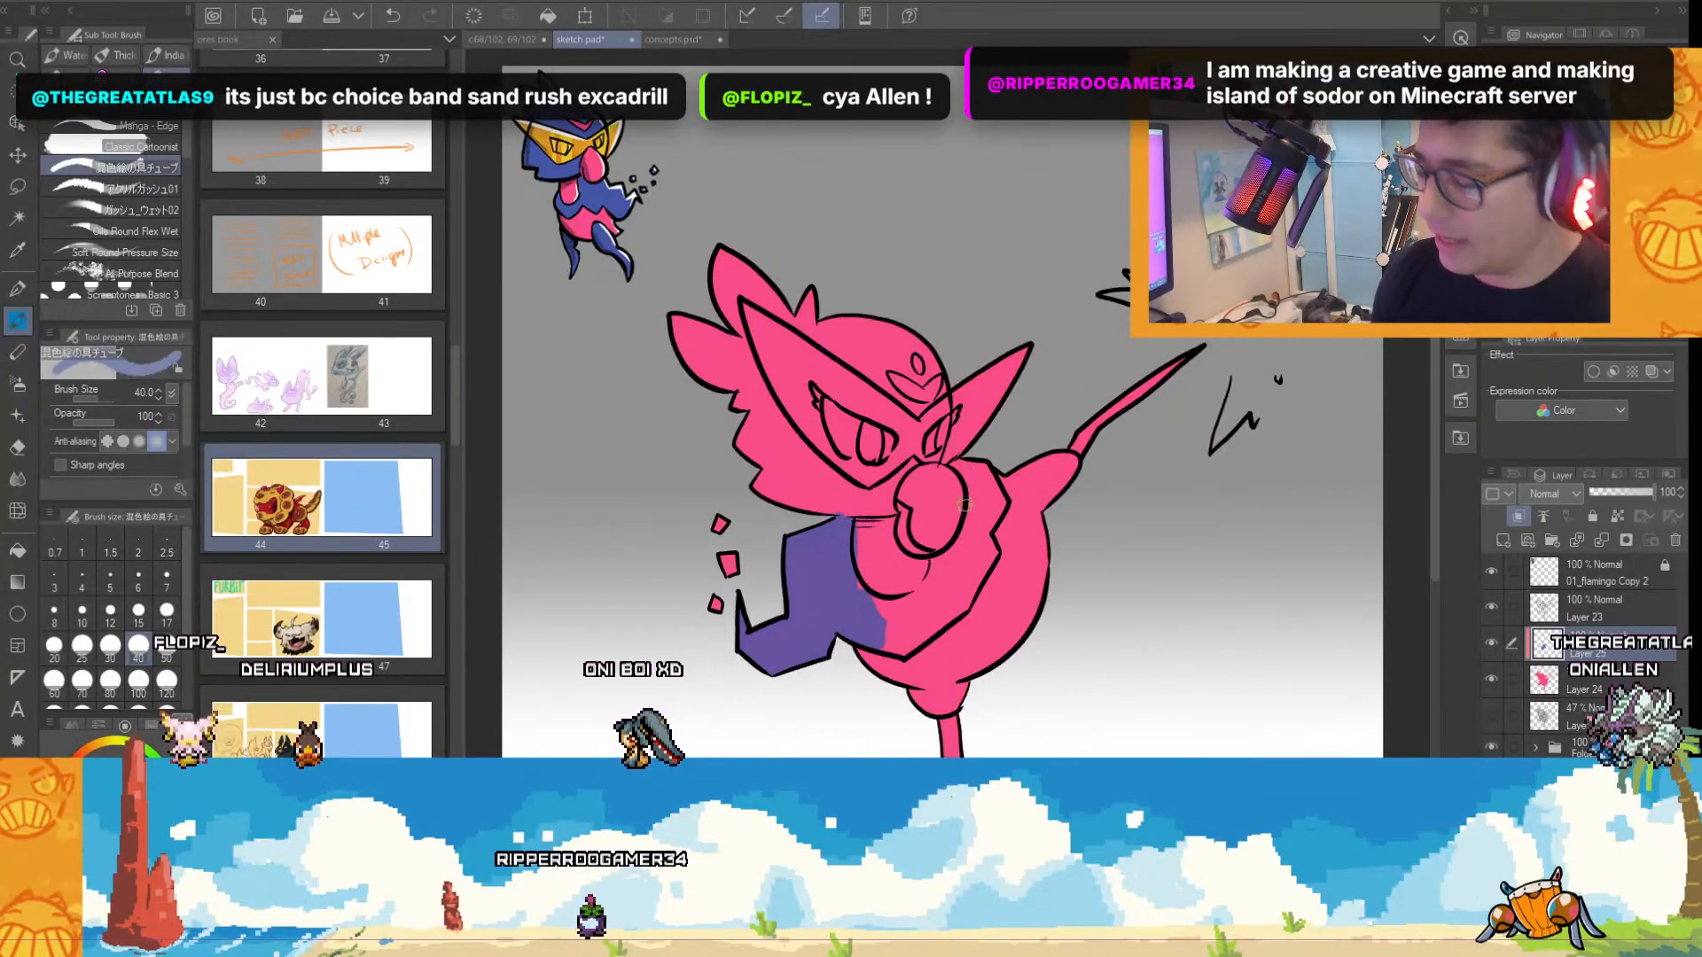
{"action": "scroll", "coordinate": [965, 603], "scroll_direction": "up", "scroll_amount": 2}
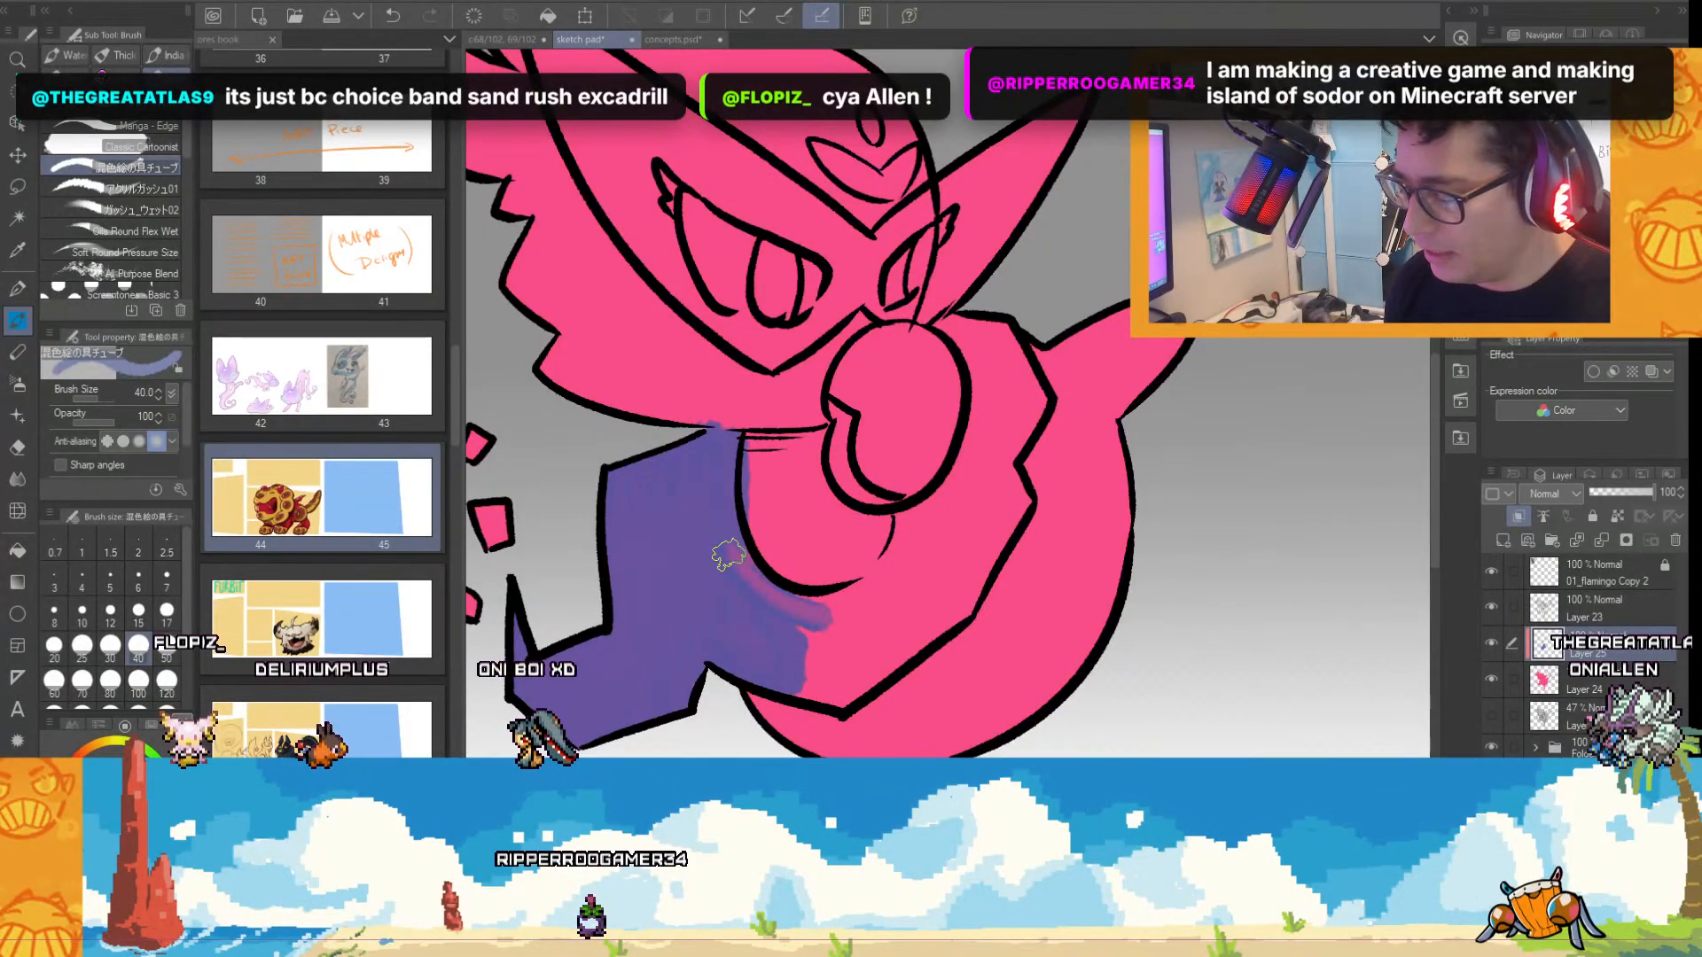
{"action": "mouse_move", "coordinate": [728, 555]}
{"action": "left_mouse_down"}
{"action": "mouse_move", "coordinate": [821, 622]}
{"action": "mouse_move", "coordinate": [810, 608]}
{"action": "mouse_move", "coordinate": [802, 624]}
{"action": "mouse_move", "coordinate": [863, 620]}
{"action": "mouse_move", "coordinate": [804, 680]}
{"action": "mouse_move", "coordinate": [939, 599]}
{"action": "mouse_move", "coordinate": [794, 651]}
{"action": "mouse_move", "coordinate": [922, 556]}
{"action": "mouse_move", "coordinate": [874, 579]}
{"action": "mouse_move", "coordinate": [889, 561]}
{"action": "mouse_move", "coordinate": [824, 669]}
{"action": "mouse_move", "coordinate": [918, 615]}
{"action": "left_mouse_up"}
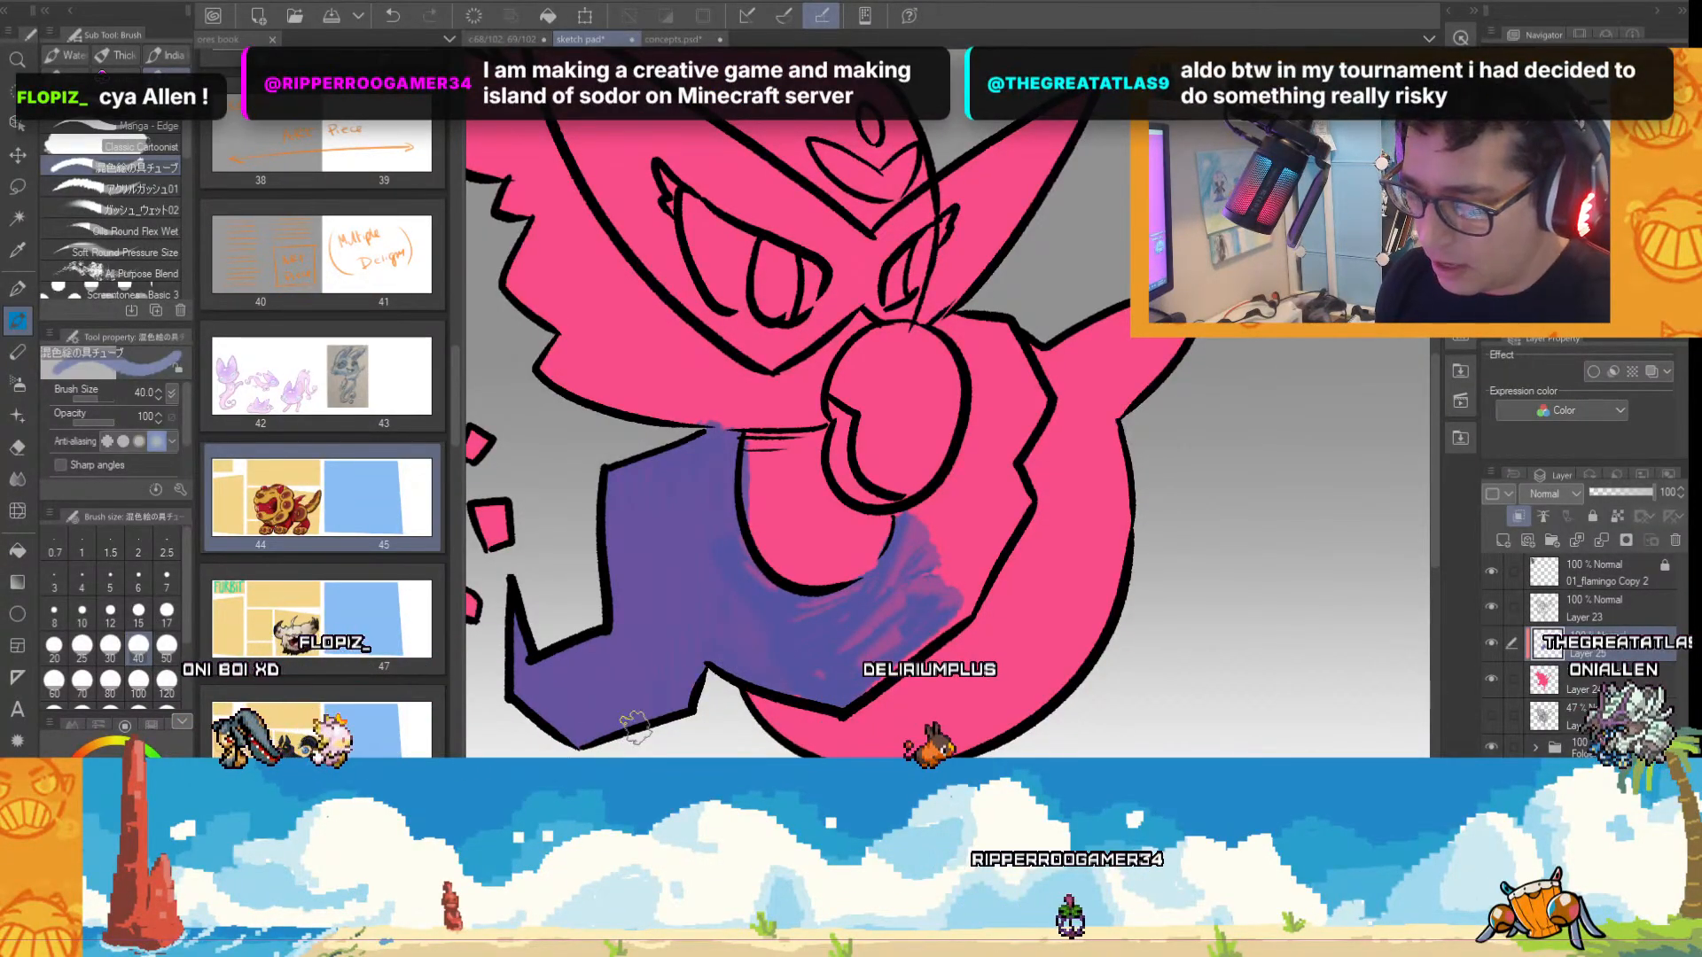
{"action": "scroll", "coordinate": [725, 680], "scroll_direction": "down", "scroll_amount": 2}
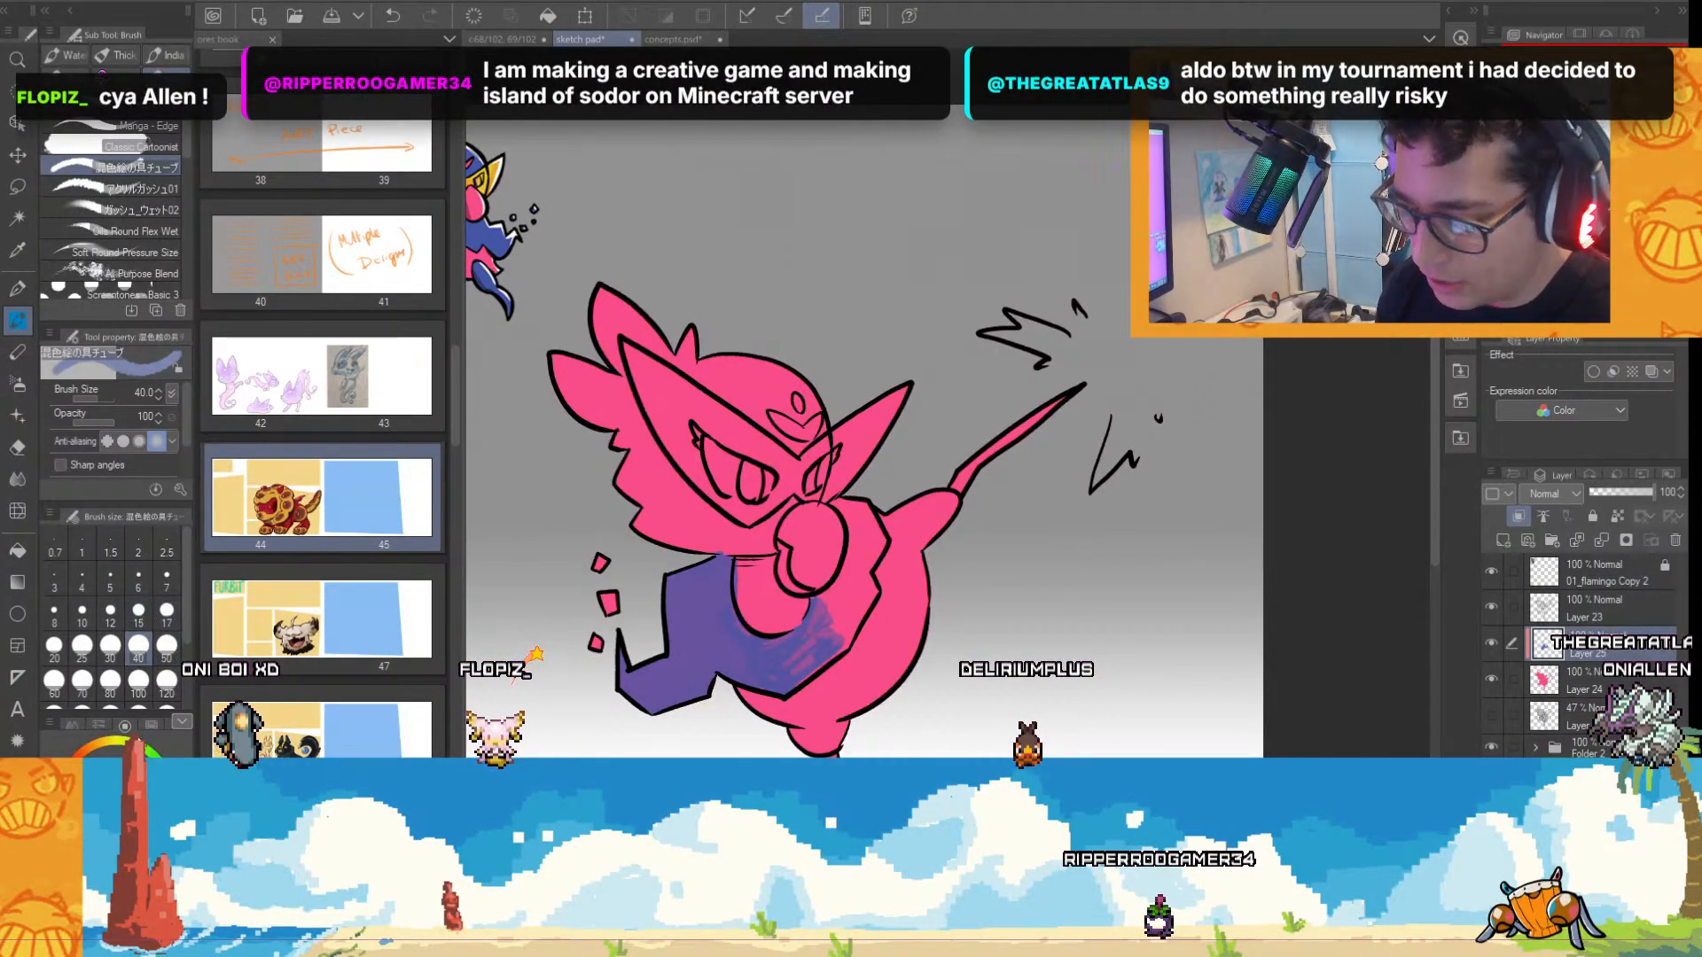
Paint the whole wing and the small floating pieces solid blue with the Real G-Pen at size 100.
{"action": "left_click", "coordinate": [18, 289]}
{"action": "scroll", "coordinate": [847, 638], "scroll_direction": "up", "scroll_amount": 2}
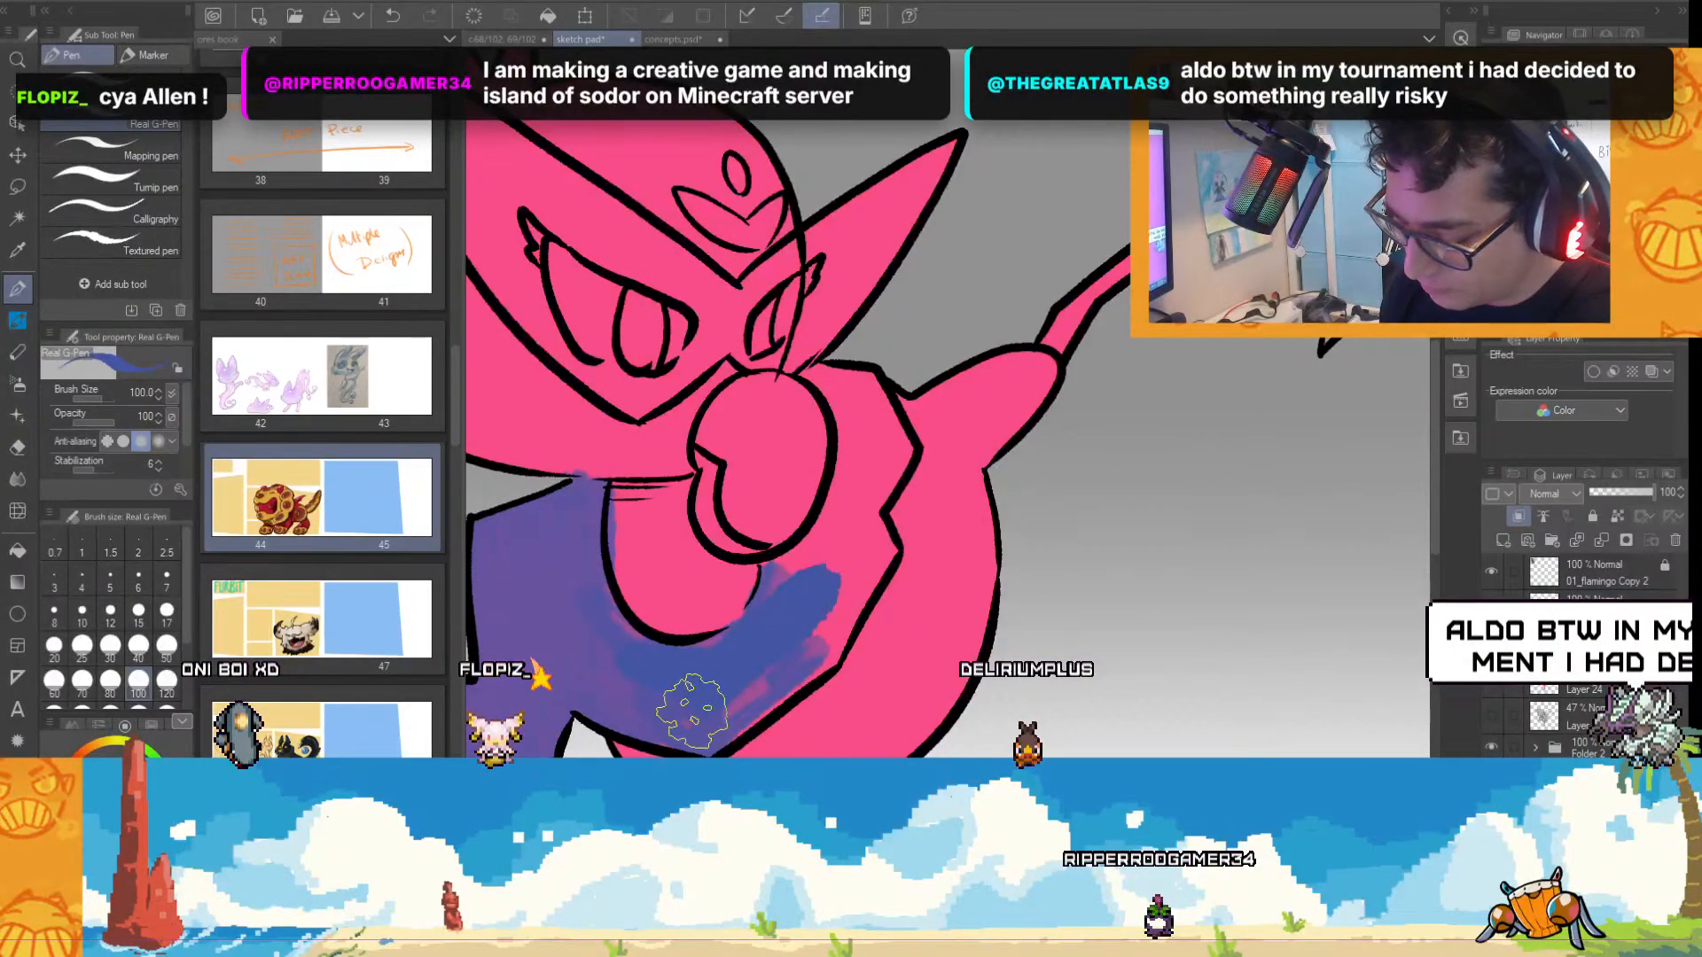
{"action": "mouse_move", "coordinate": [727, 683]}
{"action": "left_mouse_down"}
{"action": "mouse_move", "coordinate": [856, 390]}
{"action": "mouse_move", "coordinate": [833, 354]}
{"action": "mouse_move", "coordinate": [891, 460]}
{"action": "mouse_move", "coordinate": [851, 571]}
{"action": "mouse_move", "coordinate": [866, 543]}
{"action": "left_mouse_up"}
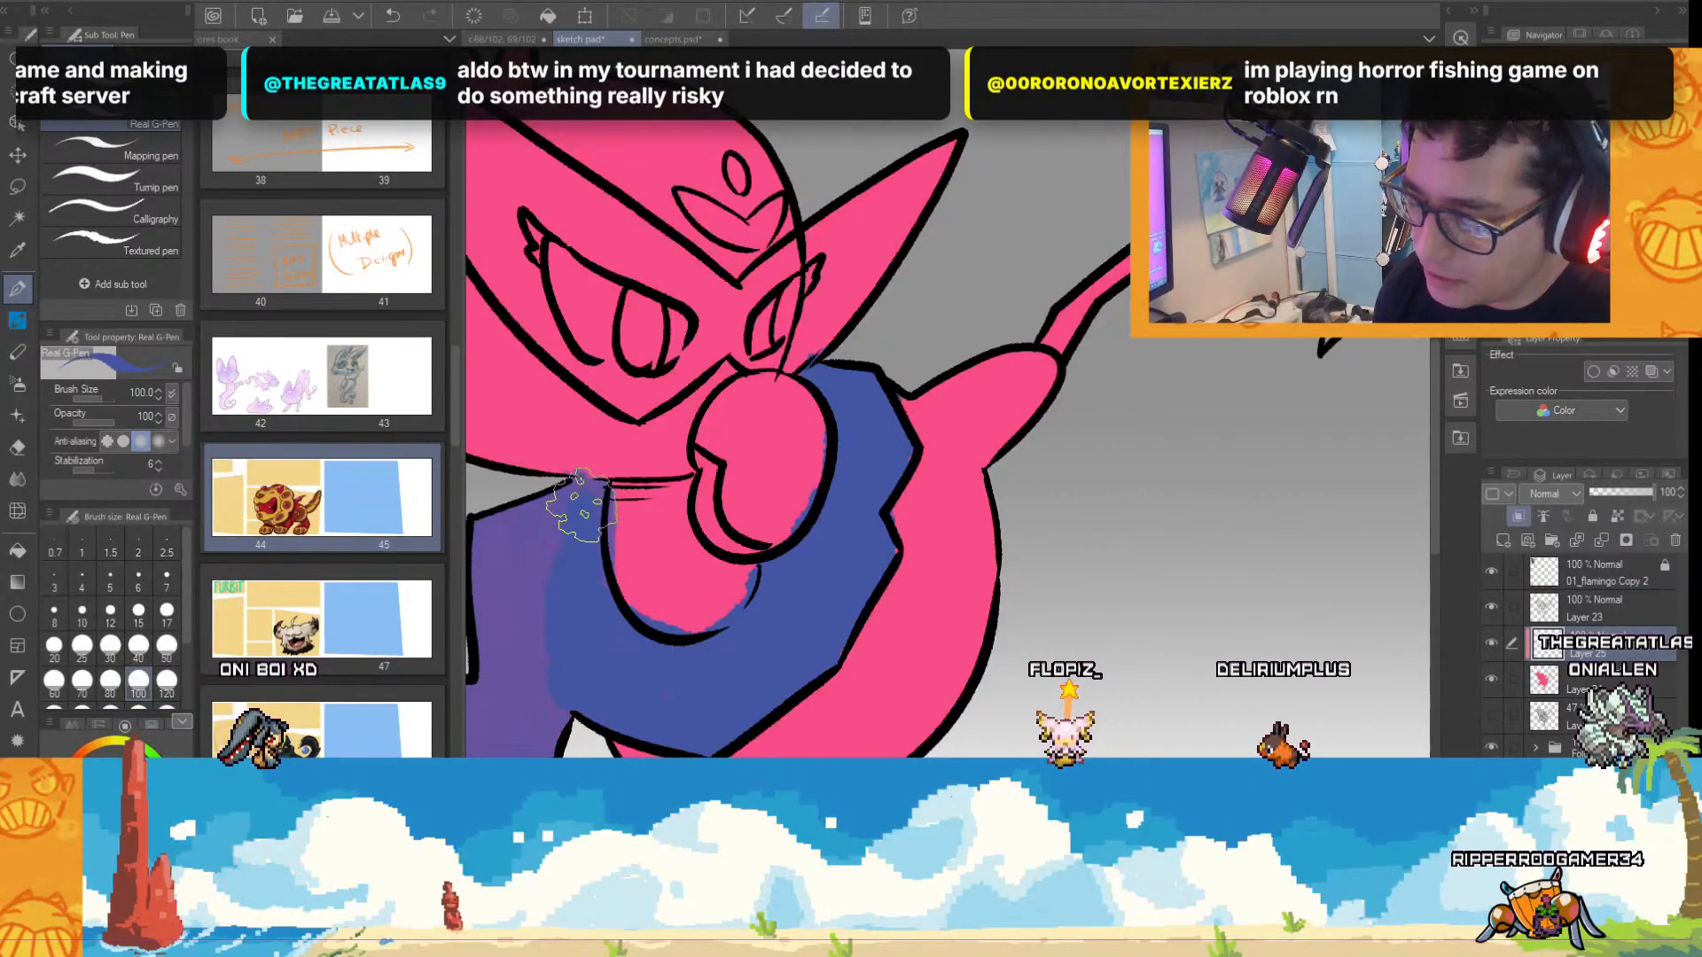
{"action": "scroll", "coordinate": [947, 426], "scroll_direction": "left", "scroll_amount": 3}
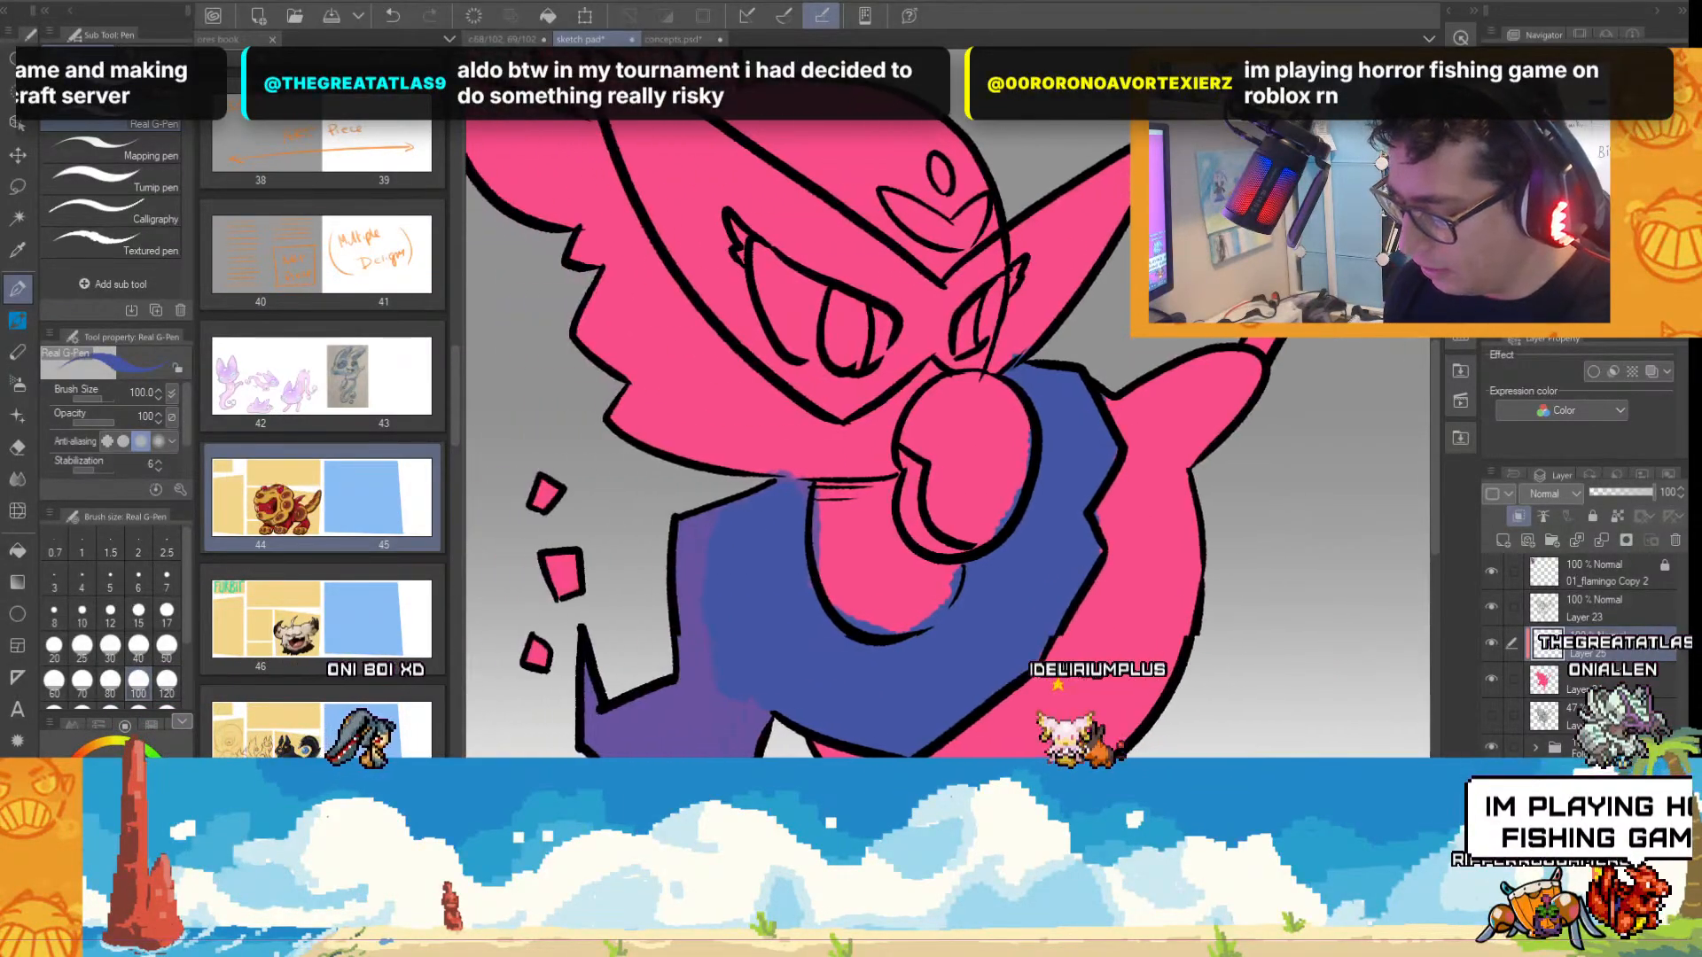
{"action": "mouse_move", "coordinate": [771, 532]}
{"action": "left_mouse_down"}
{"action": "mouse_move", "coordinate": [735, 675]}
{"action": "mouse_move", "coordinate": [761, 732]}
{"action": "left_mouse_up"}
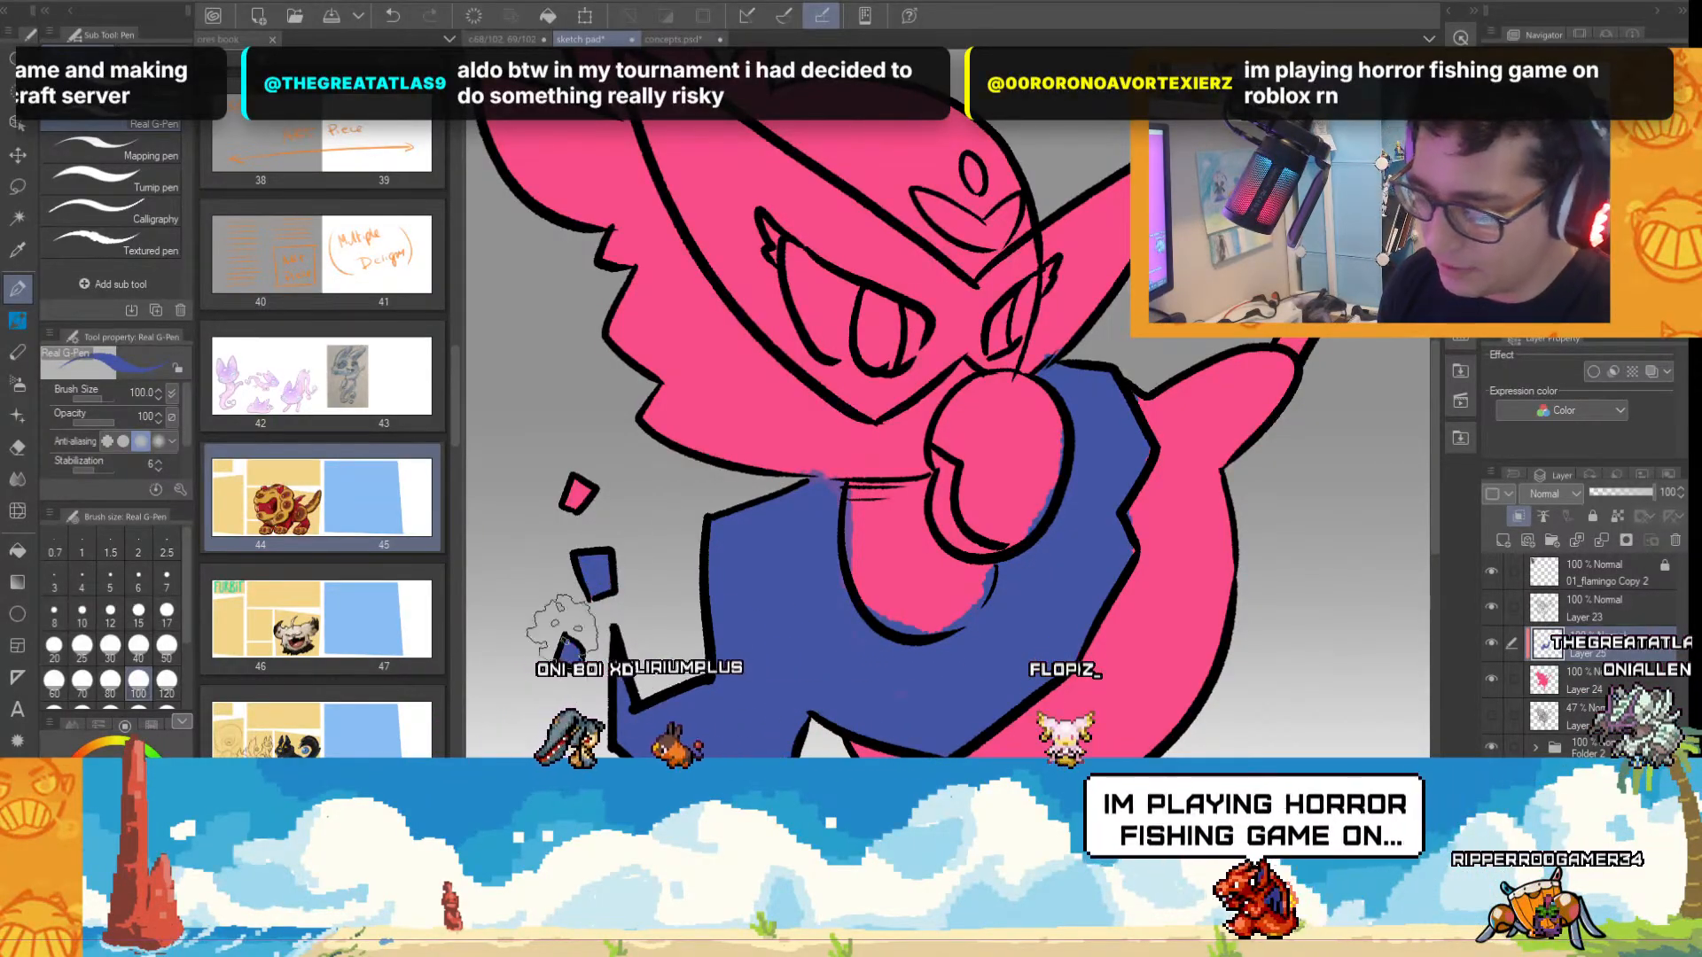
{"action": "scroll", "coordinate": [1011, 581], "scroll_direction": "down", "scroll_amount": 3}
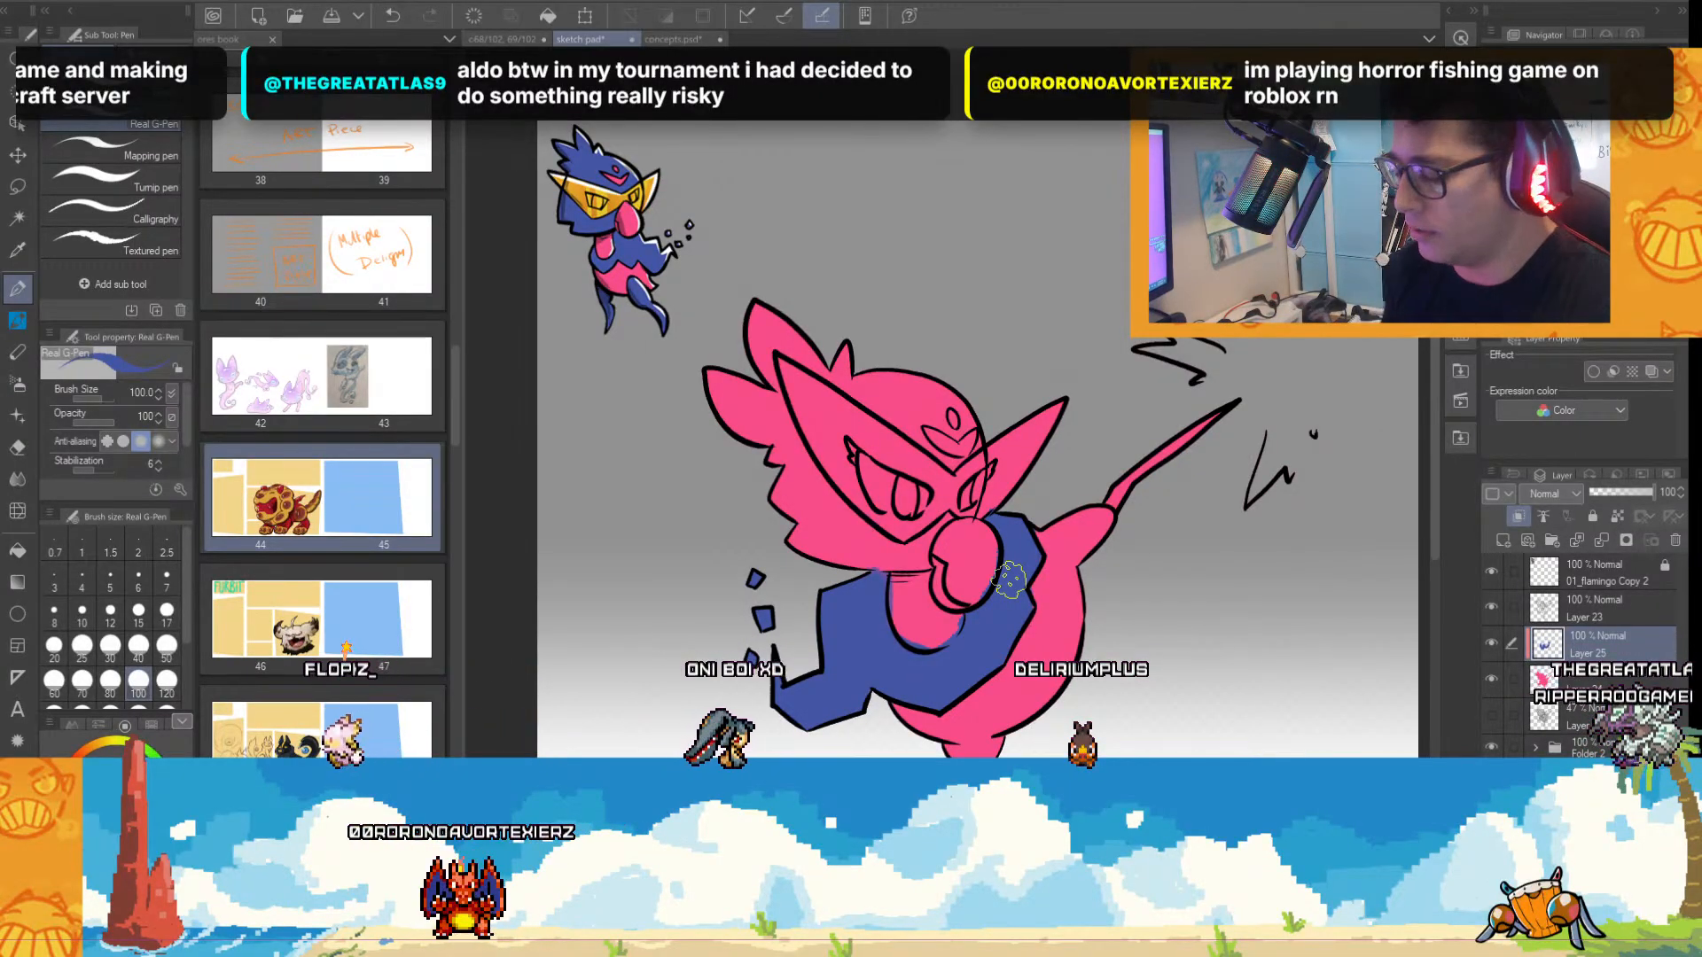
Paint both lower legs, the head feathers and the crown around the mask solid blue.
{"action": "scroll", "coordinate": [1378, 427], "scroll_direction": "down", "scroll_amount": 2}
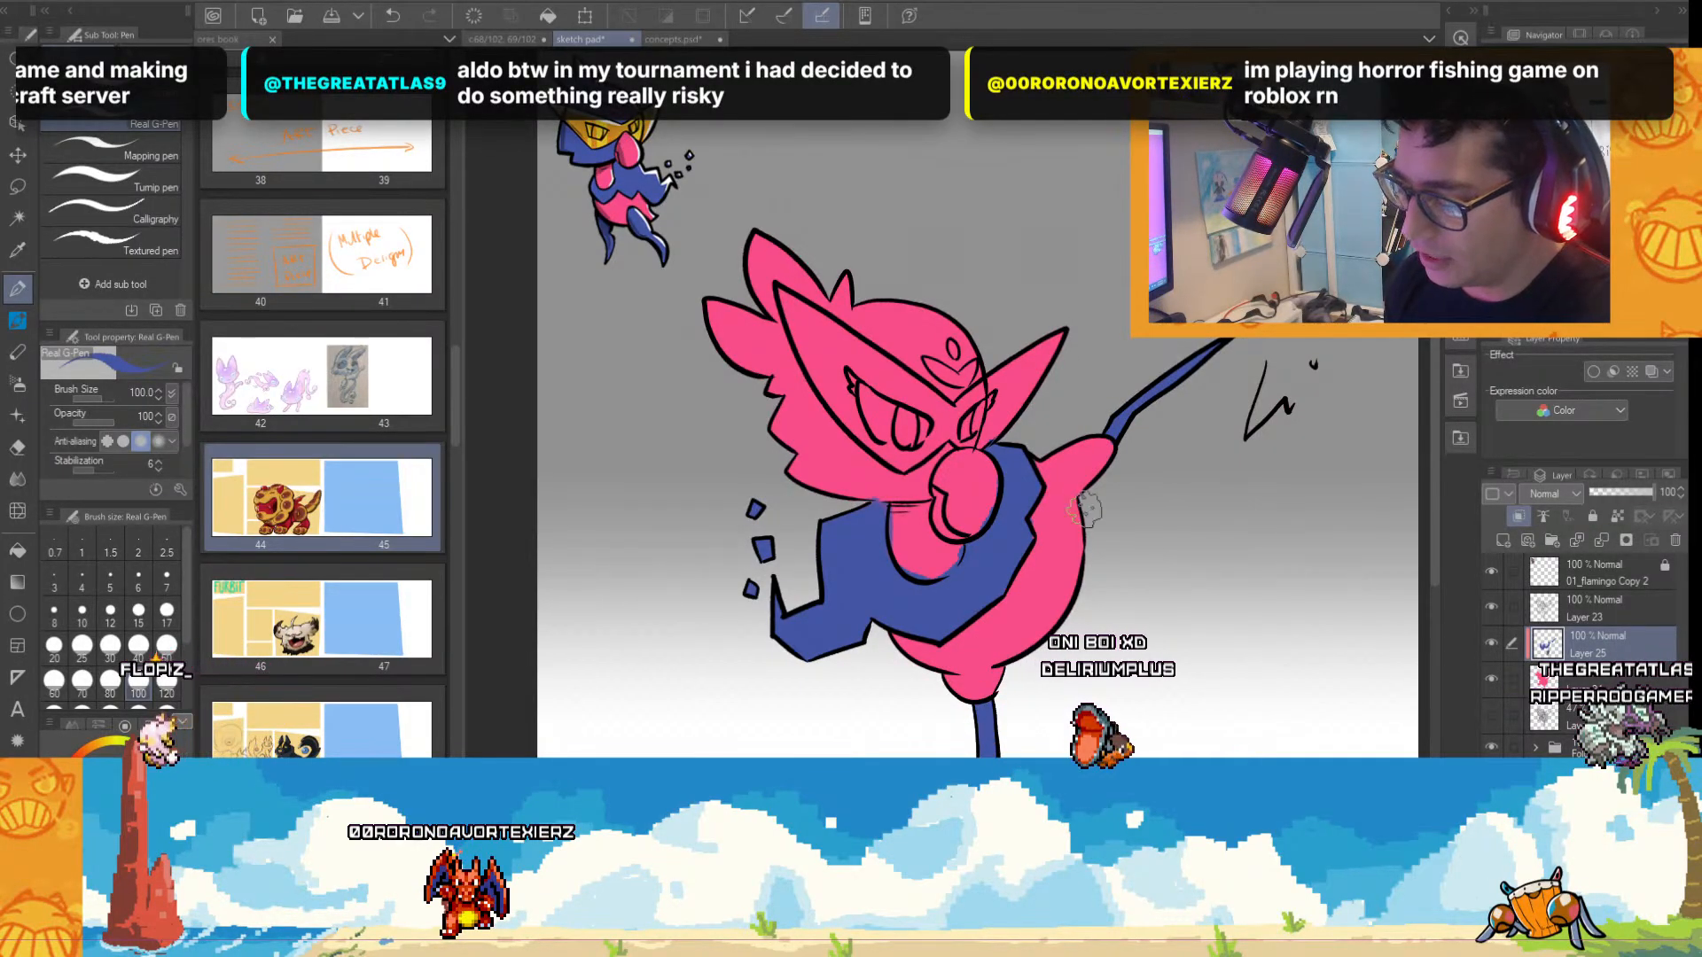
{"action": "scroll", "coordinate": [869, 290], "scroll_direction": "down", "scroll_amount": 2}
{"action": "scroll", "coordinate": [868, 290], "scroll_direction": "right", "scroll_amount": 1}
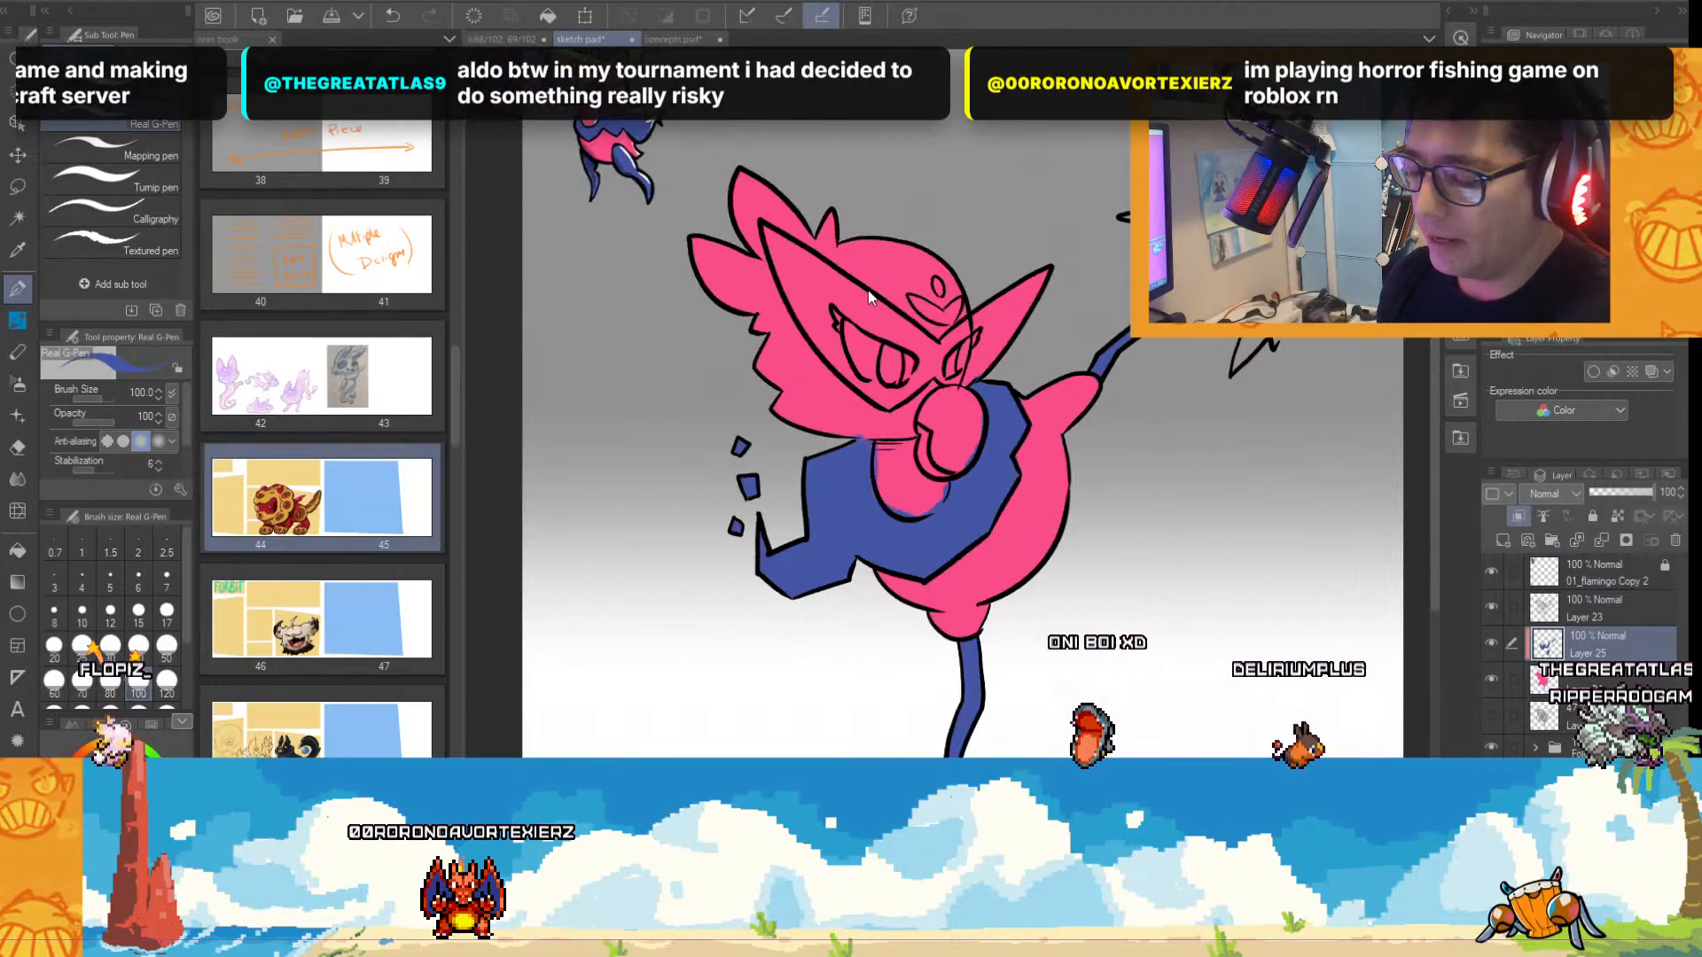
{"action": "mouse_move", "coordinate": [743, 188]}
{"action": "left_mouse_down"}
{"action": "mouse_move", "coordinate": [773, 227]}
{"action": "mouse_move", "coordinate": [709, 266]}
{"action": "mouse_move", "coordinate": [811, 417]}
{"action": "left_mouse_up"}
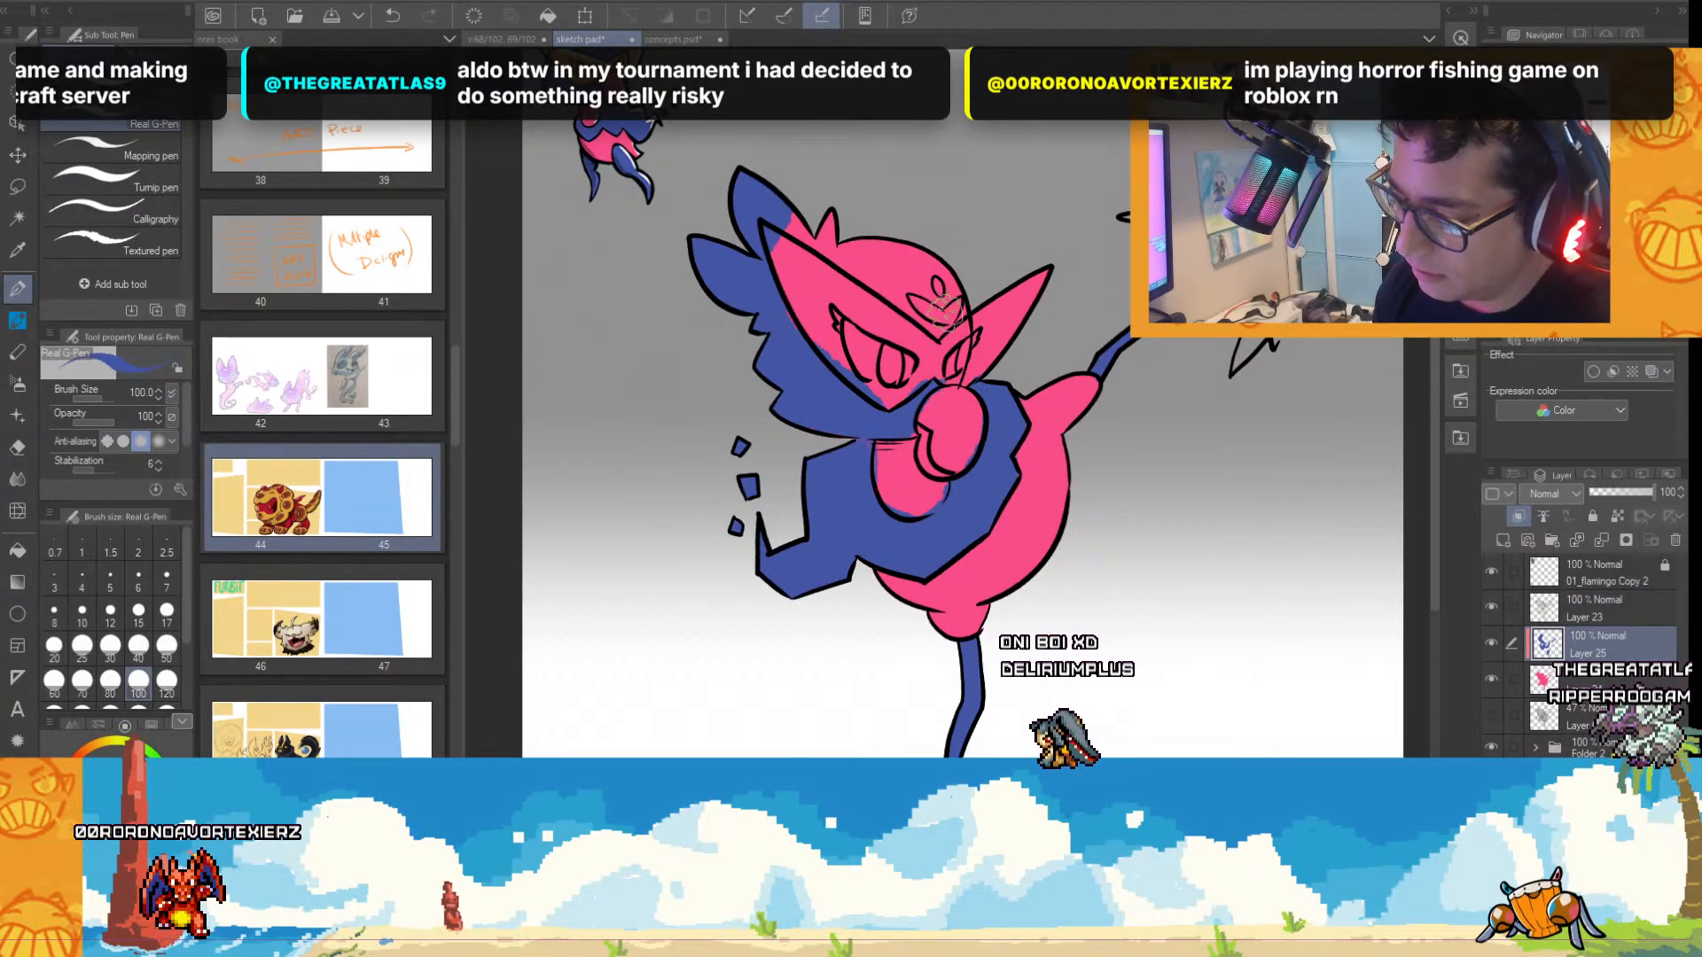
{"action": "left_click_drag", "start_coordinate": [946, 306], "coordinate": [922, 270]}
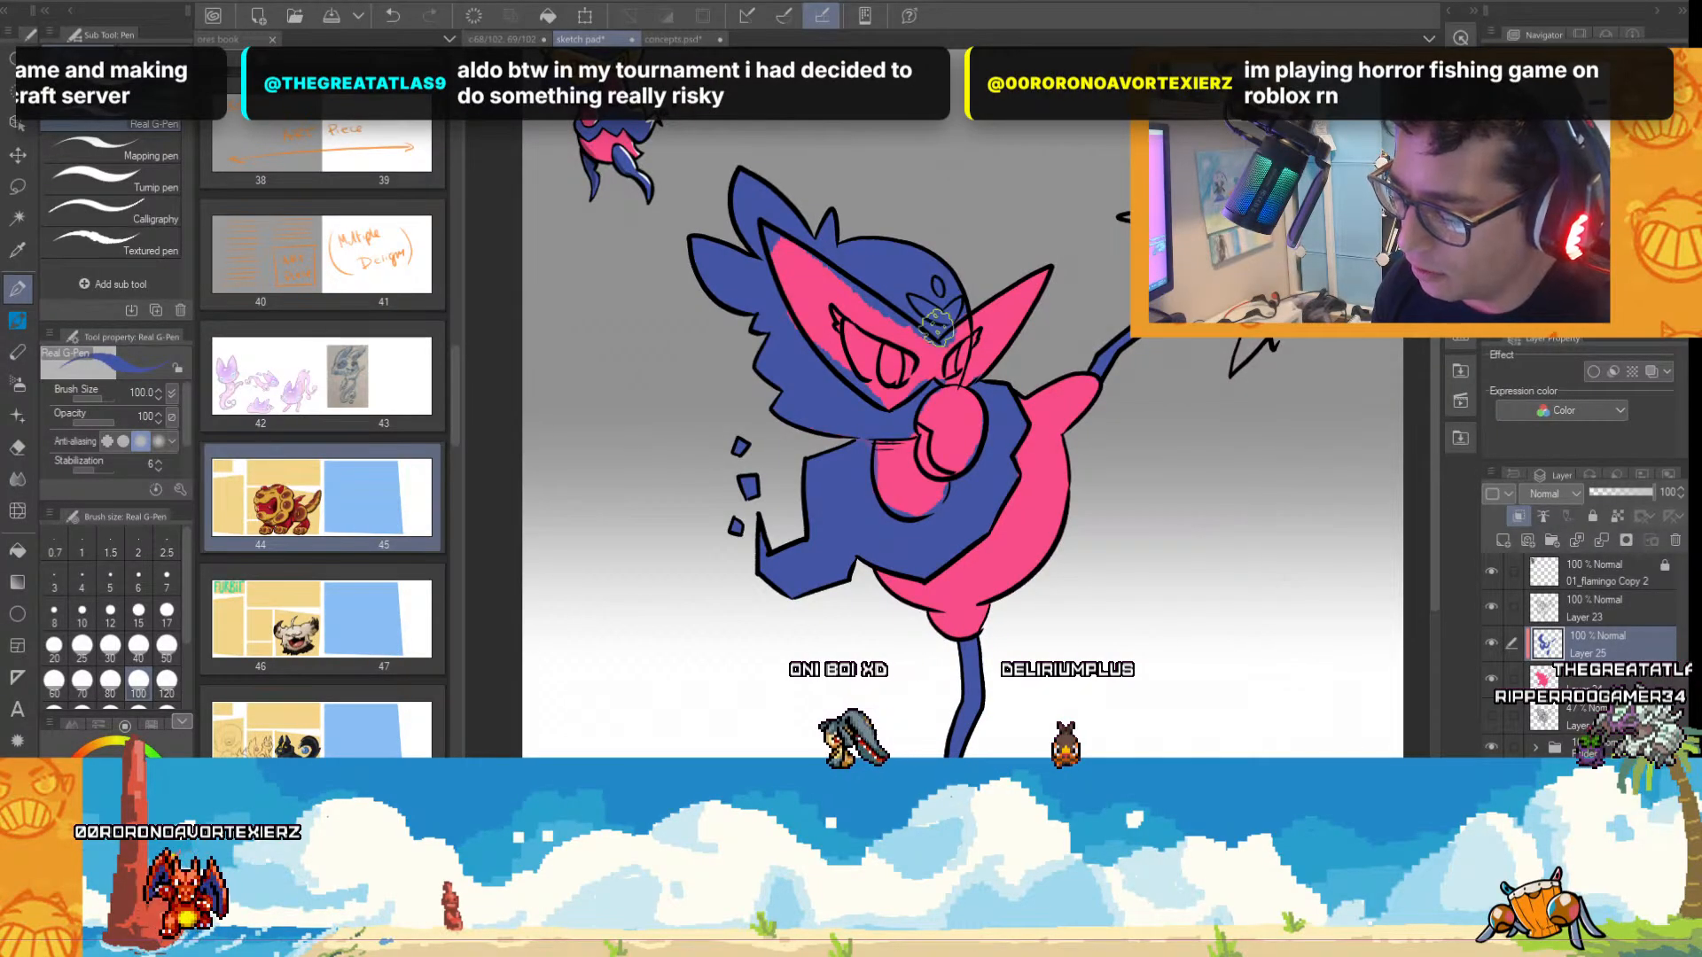
{"action": "scroll", "coordinate": [1041, 501], "scroll_direction": "down", "scroll_amount": 1}
{"action": "scroll", "coordinate": [1077, 456], "scroll_direction": "up", "scroll_amount": 1}
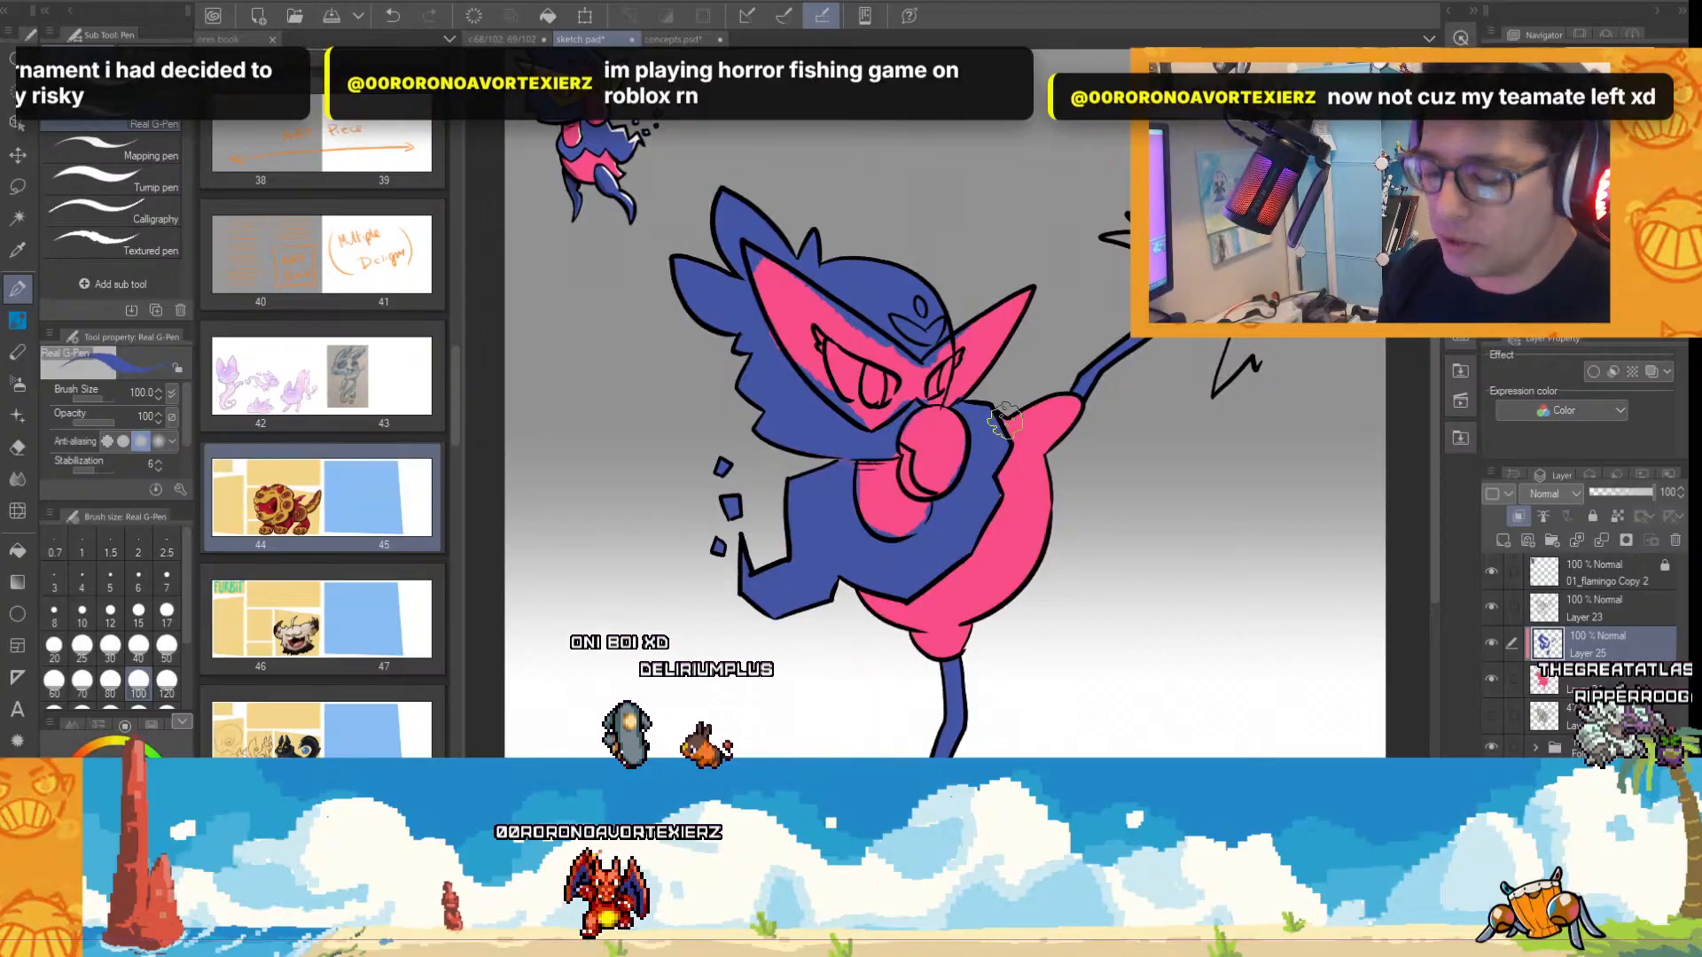
Sample orange from the small reference character's mask, set the pen size to 40, and outline the inside edges of the large creature's mask.
{"action": "left_click", "coordinate": [581, 123], "text": "alt"}
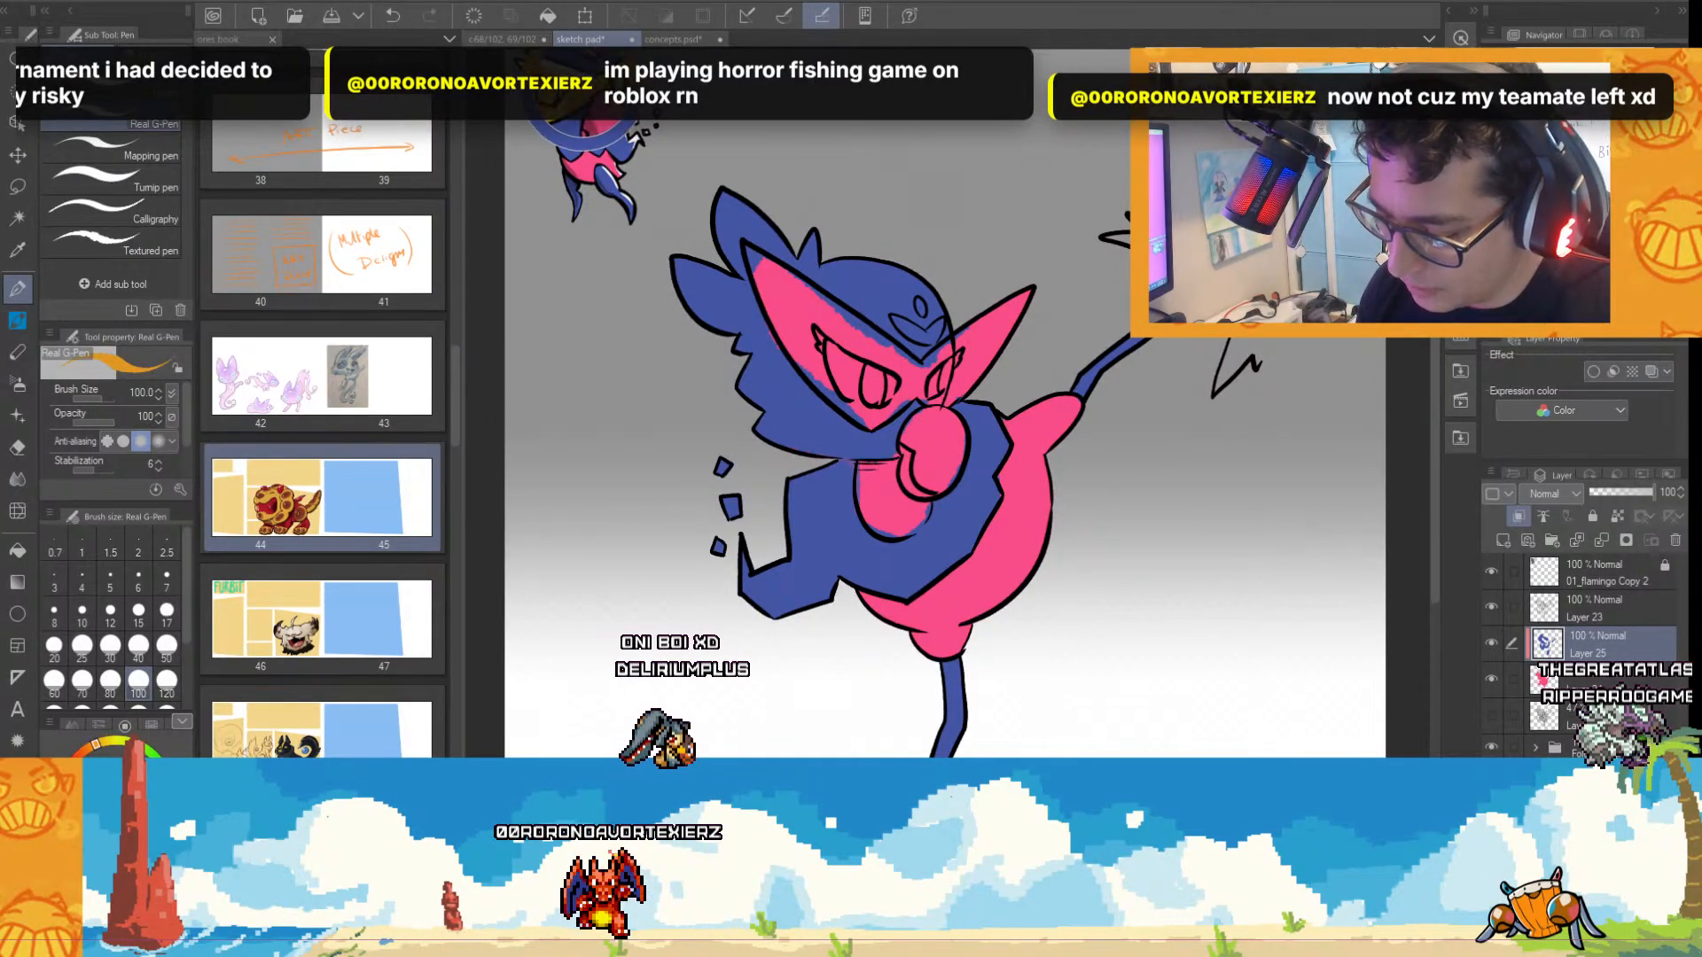
{"action": "scroll", "coordinate": [953, 397], "scroll_direction": "up", "scroll_amount": 1}
{"action": "key", "text": "bracketleft"}
{"action": "key", "text": "bracketleft"}
{"action": "key", "text": "bracketleft"}
{"action": "key", "text": "bracketleft"}
{"action": "key", "text": "bracketleft"}
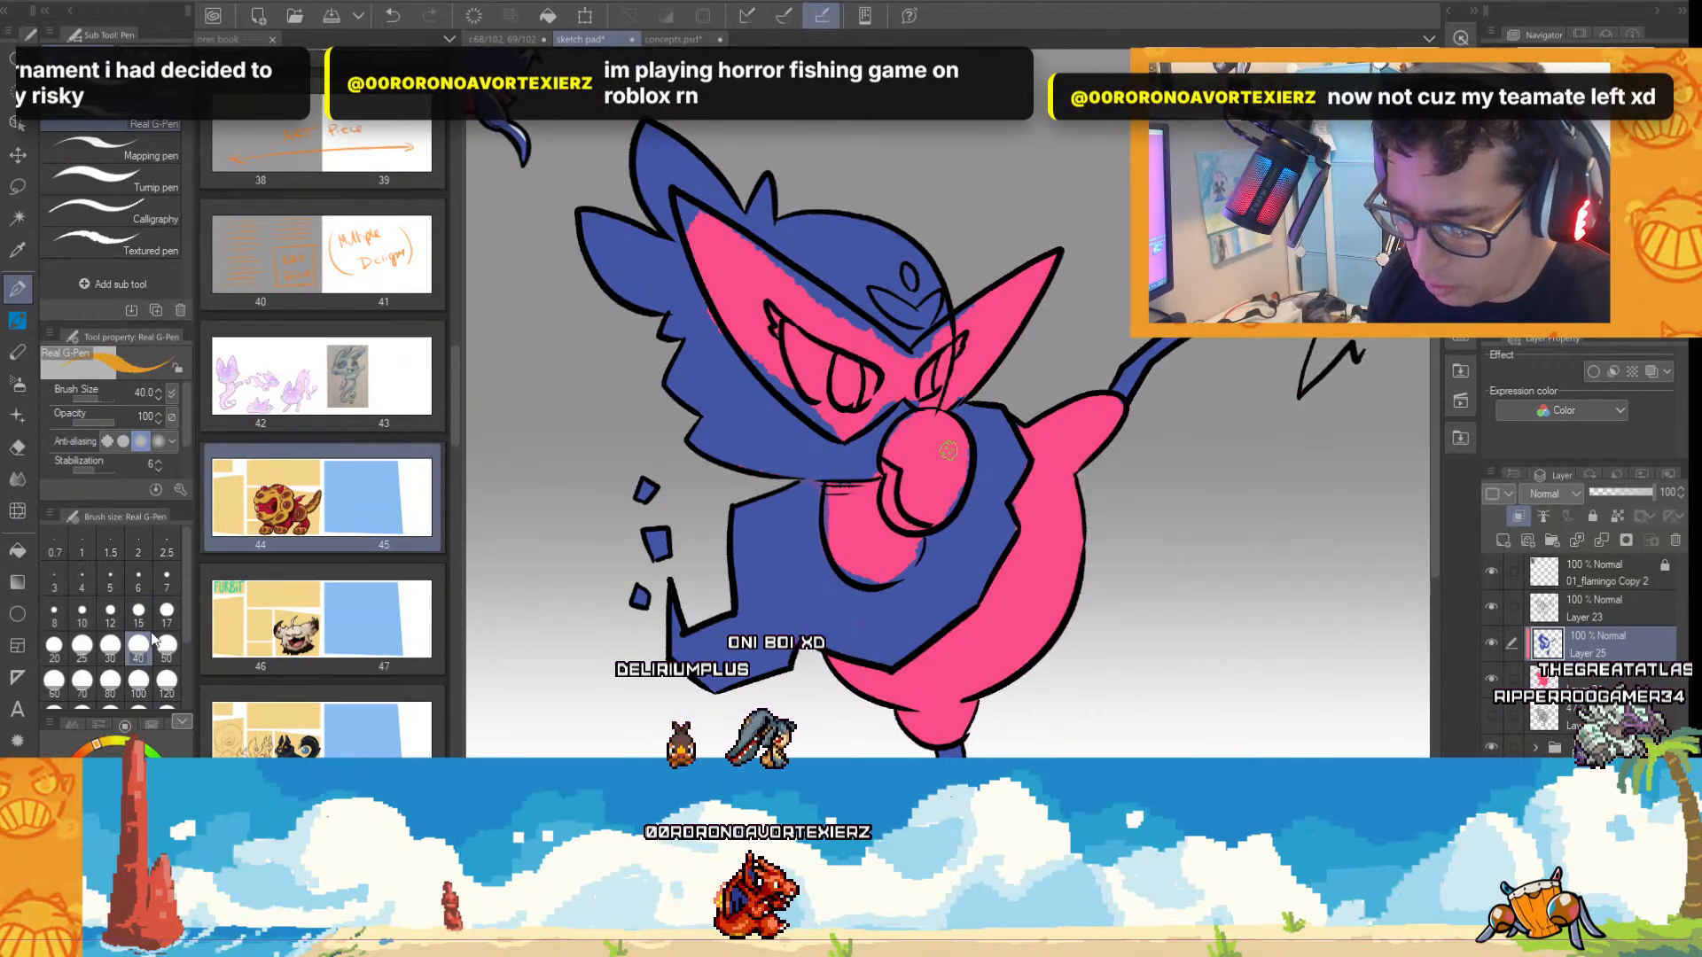
{"action": "mouse_move", "coordinate": [683, 206]}
{"action": "left_mouse_down"}
{"action": "mouse_move", "coordinate": [742, 336]}
{"action": "mouse_move", "coordinate": [837, 432]}
{"action": "left_mouse_up"}
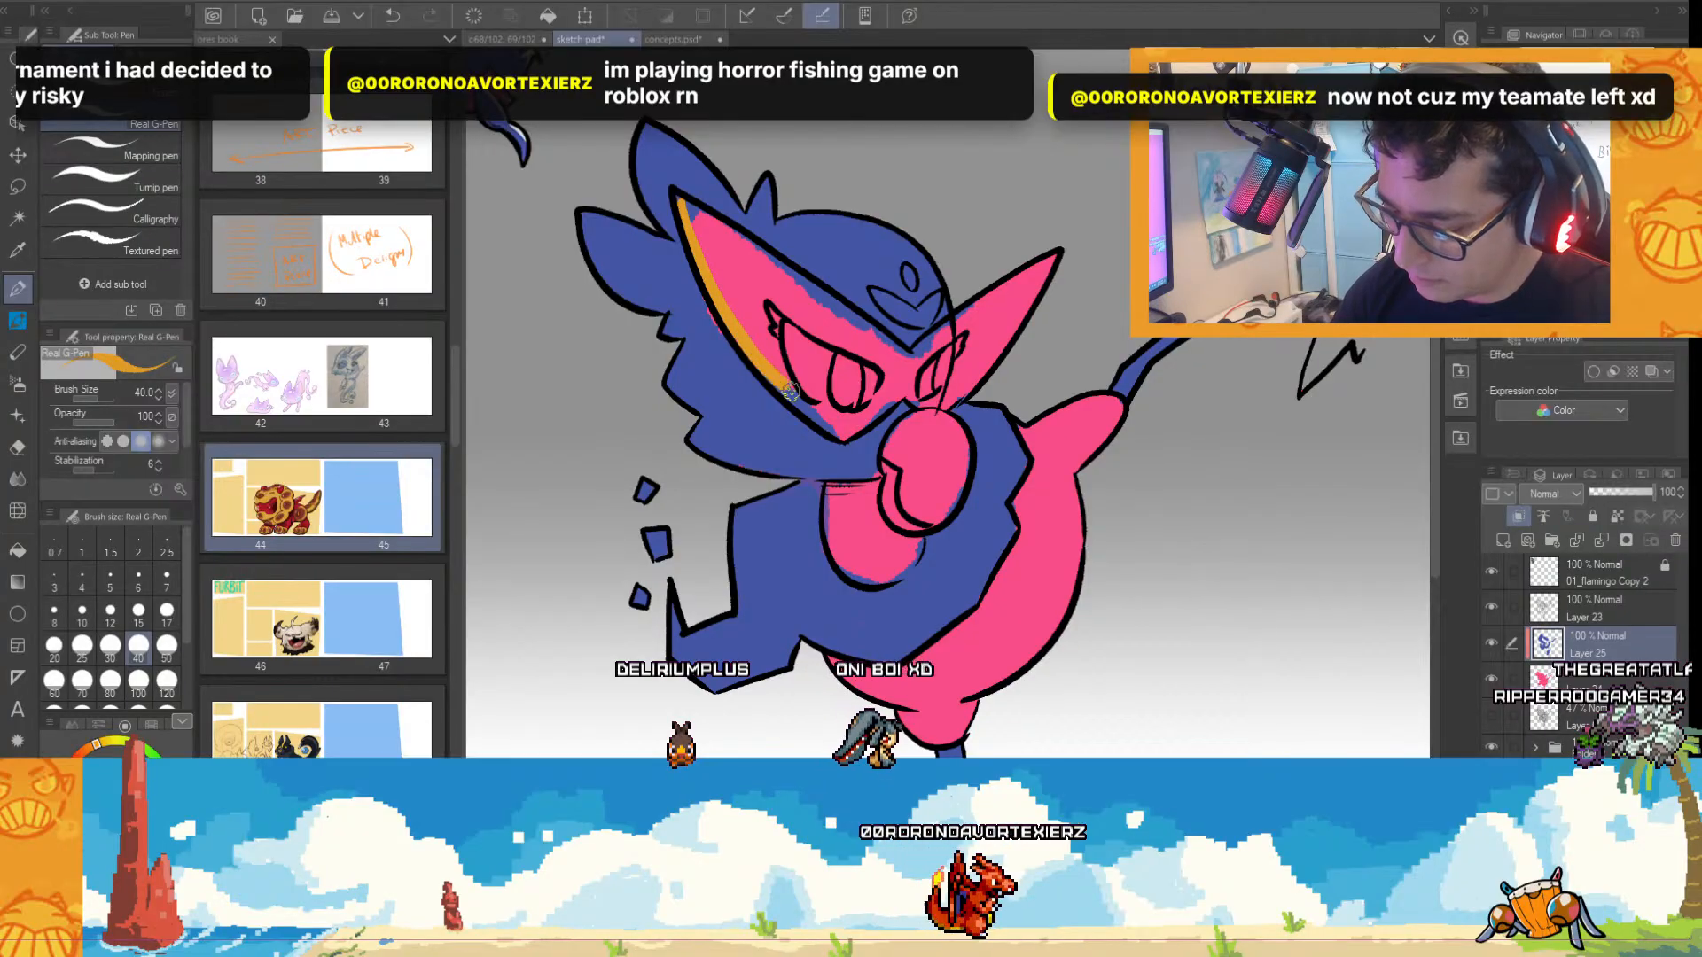
{"action": "left_click_drag", "start_coordinate": [681, 208], "coordinate": [911, 356]}
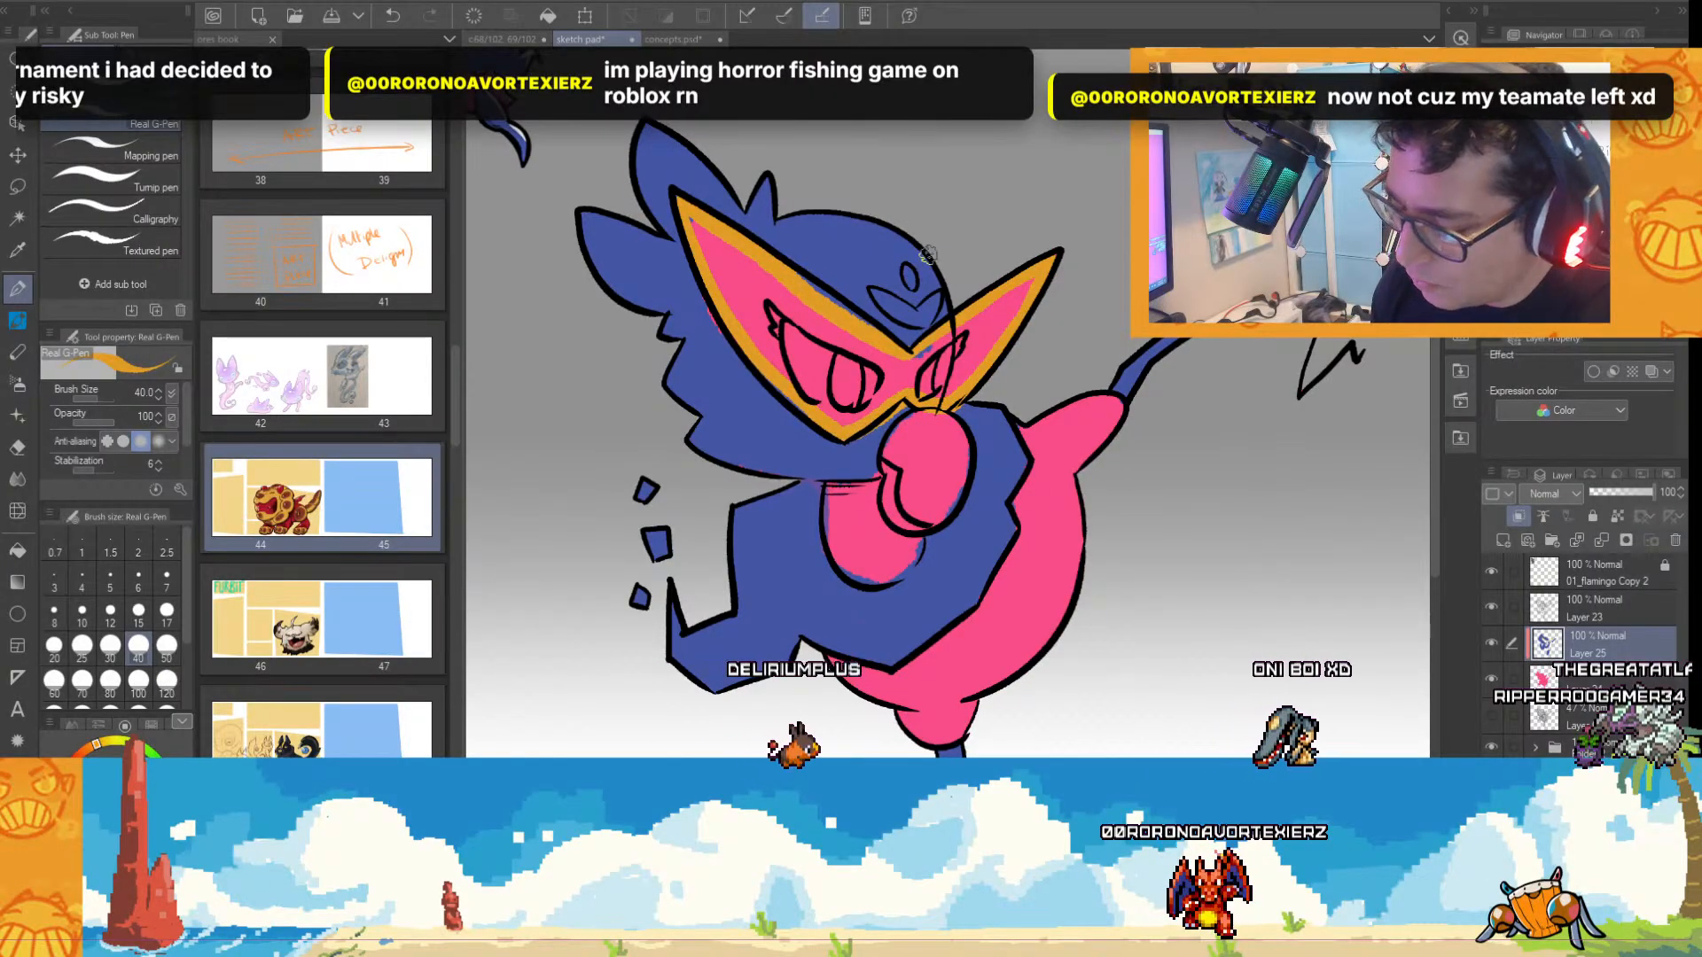
Fill the remaining pink inside the mask outline with orange and return to the Real G-Pen.
{"action": "left_click", "coordinate": [32, 548]}
{"action": "left_click", "coordinate": [985, 345]}
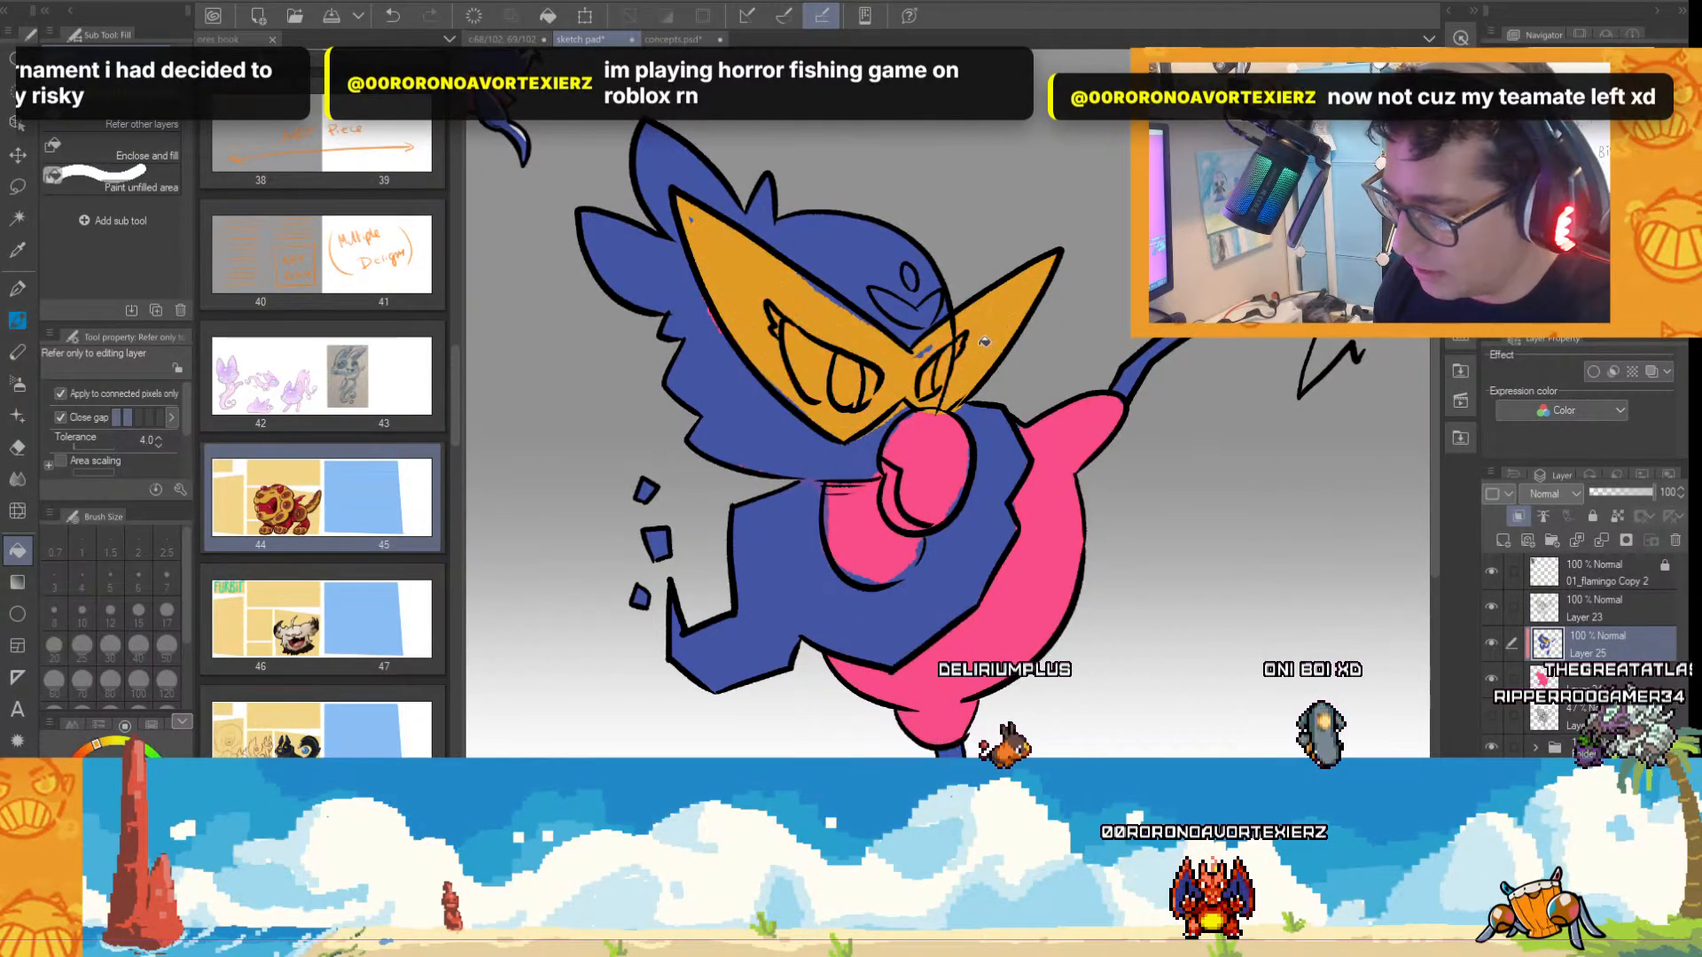
{"action": "key", "text": "p"}
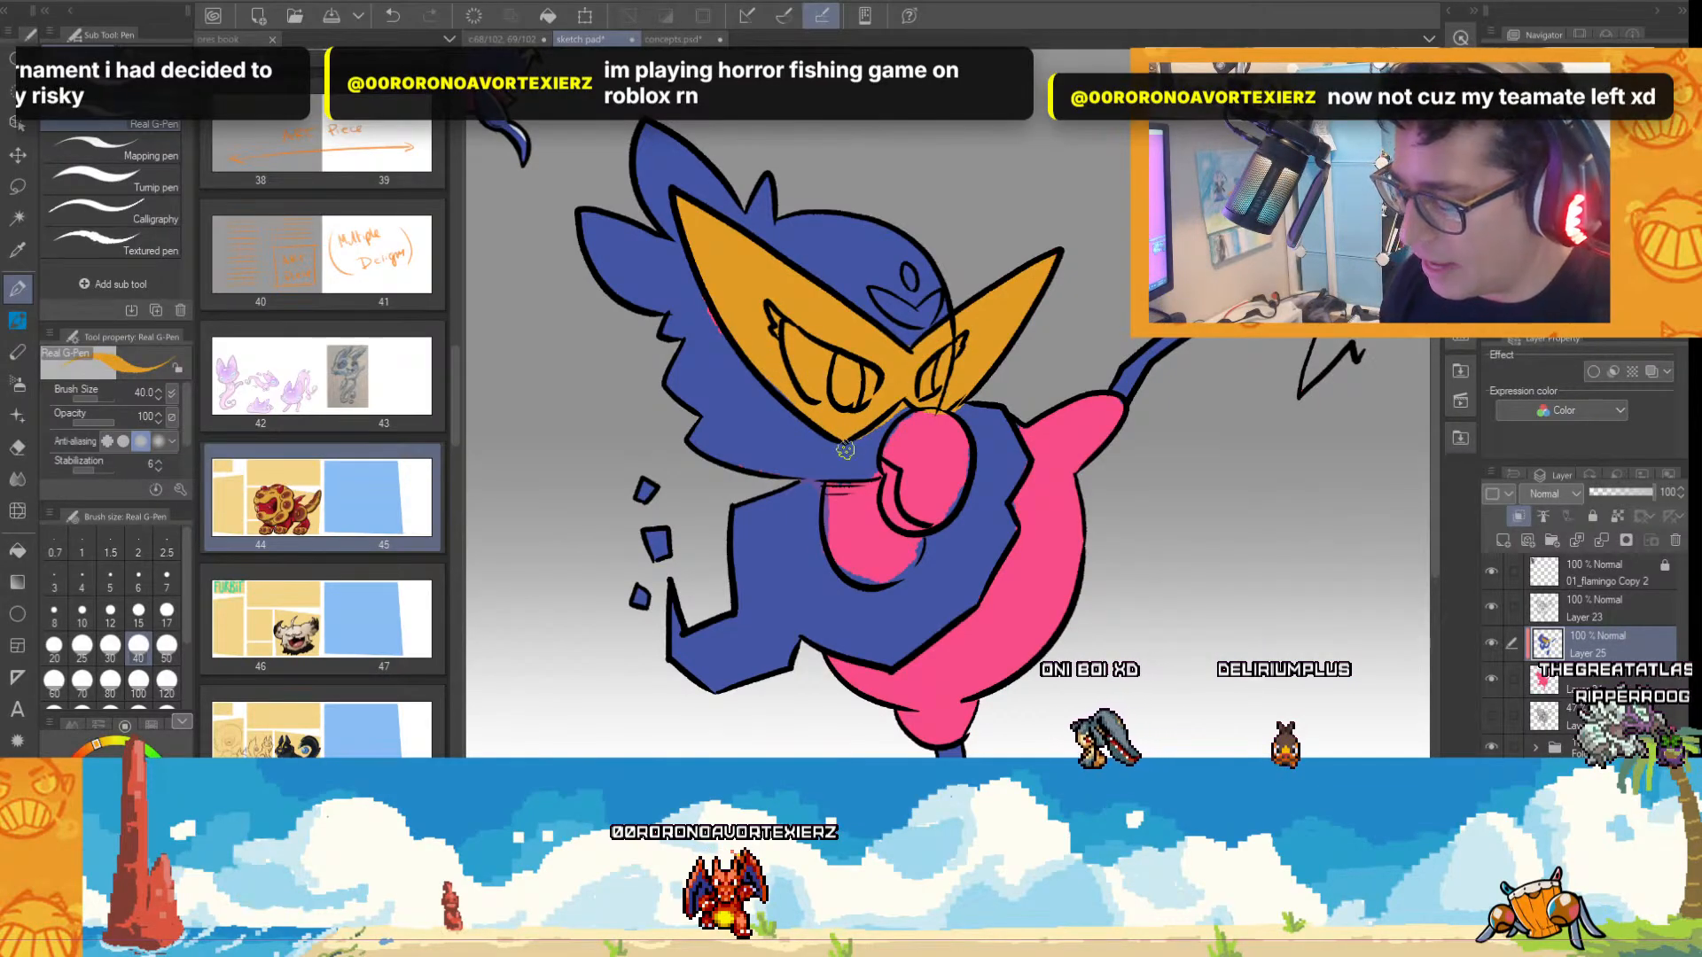
Clean up the colour edges around the mask, beak, chest and body using blue and pink sampled from the creature.
{"action": "left_click", "coordinate": [806, 455], "text": "alt"}
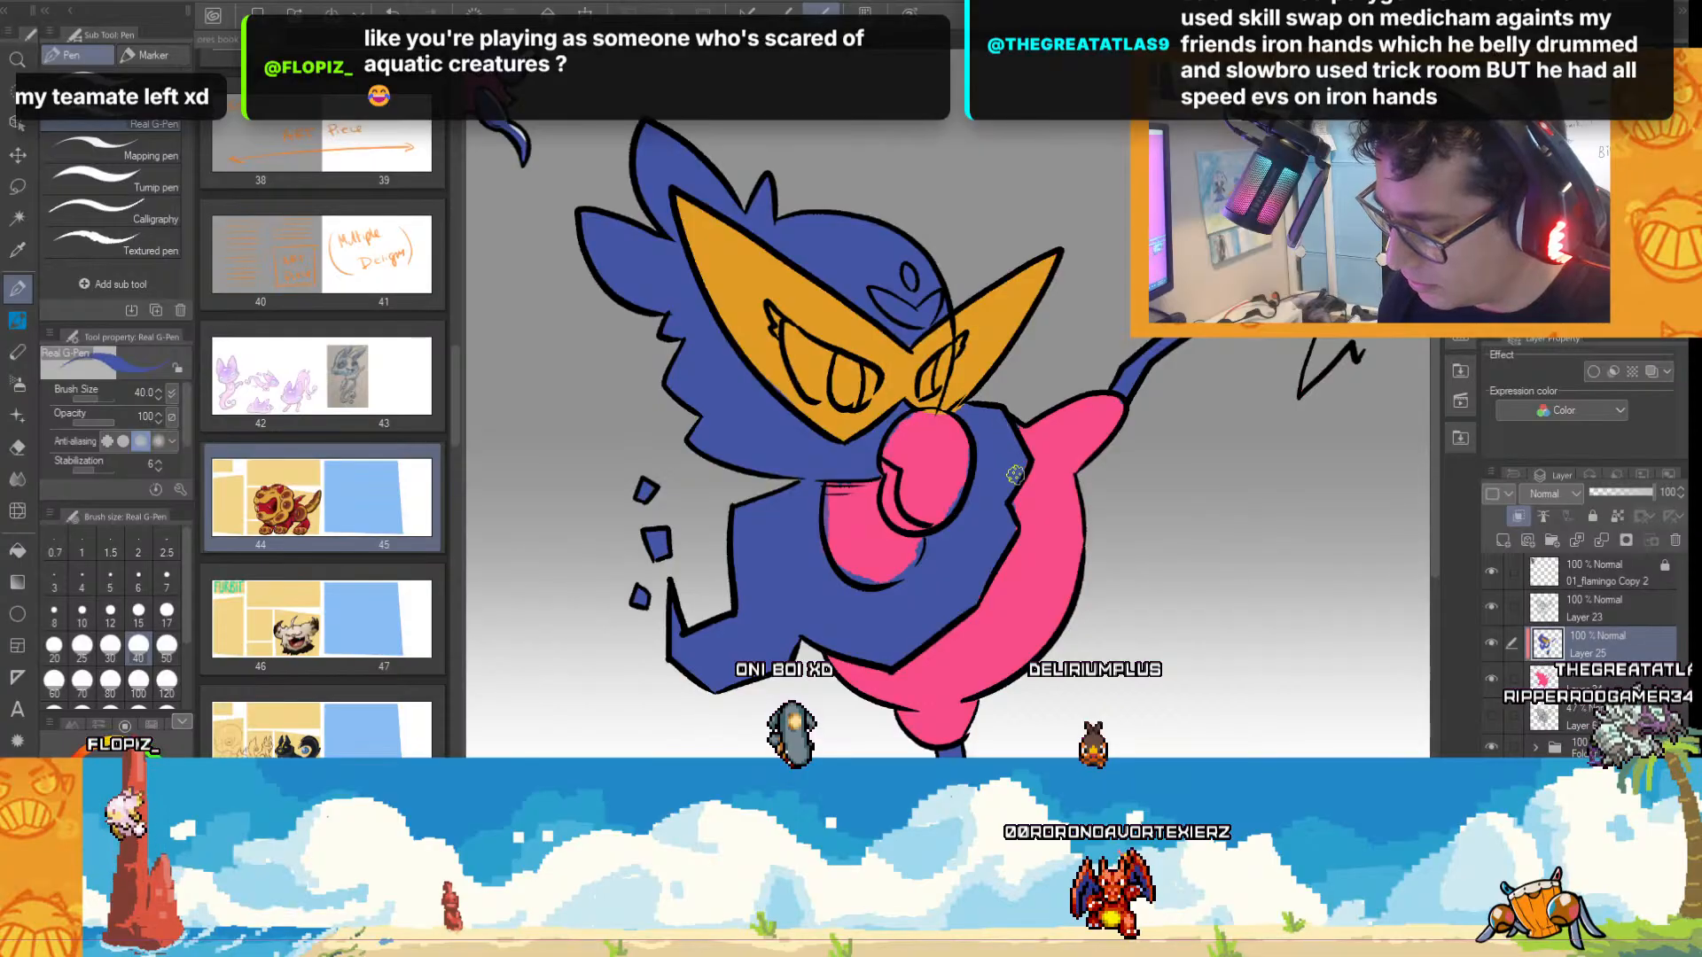
{"action": "left_click", "coordinate": [982, 646], "text": "alt"}
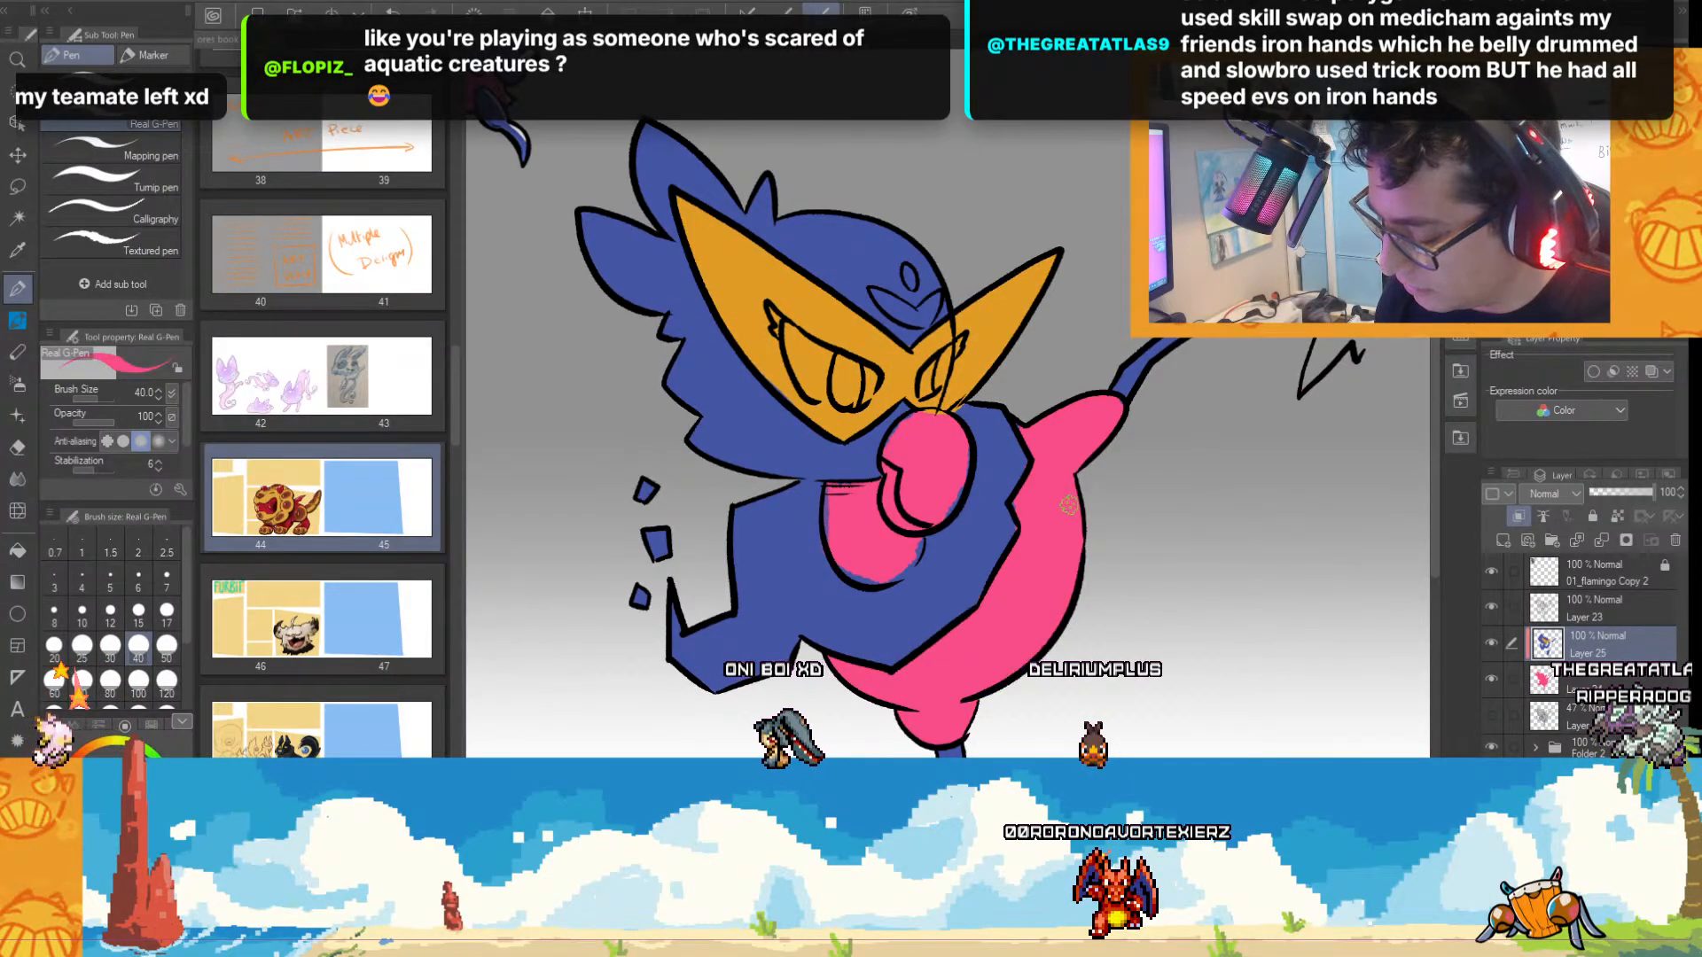
{"action": "left_click", "coordinate": [1000, 530], "text": "alt"}
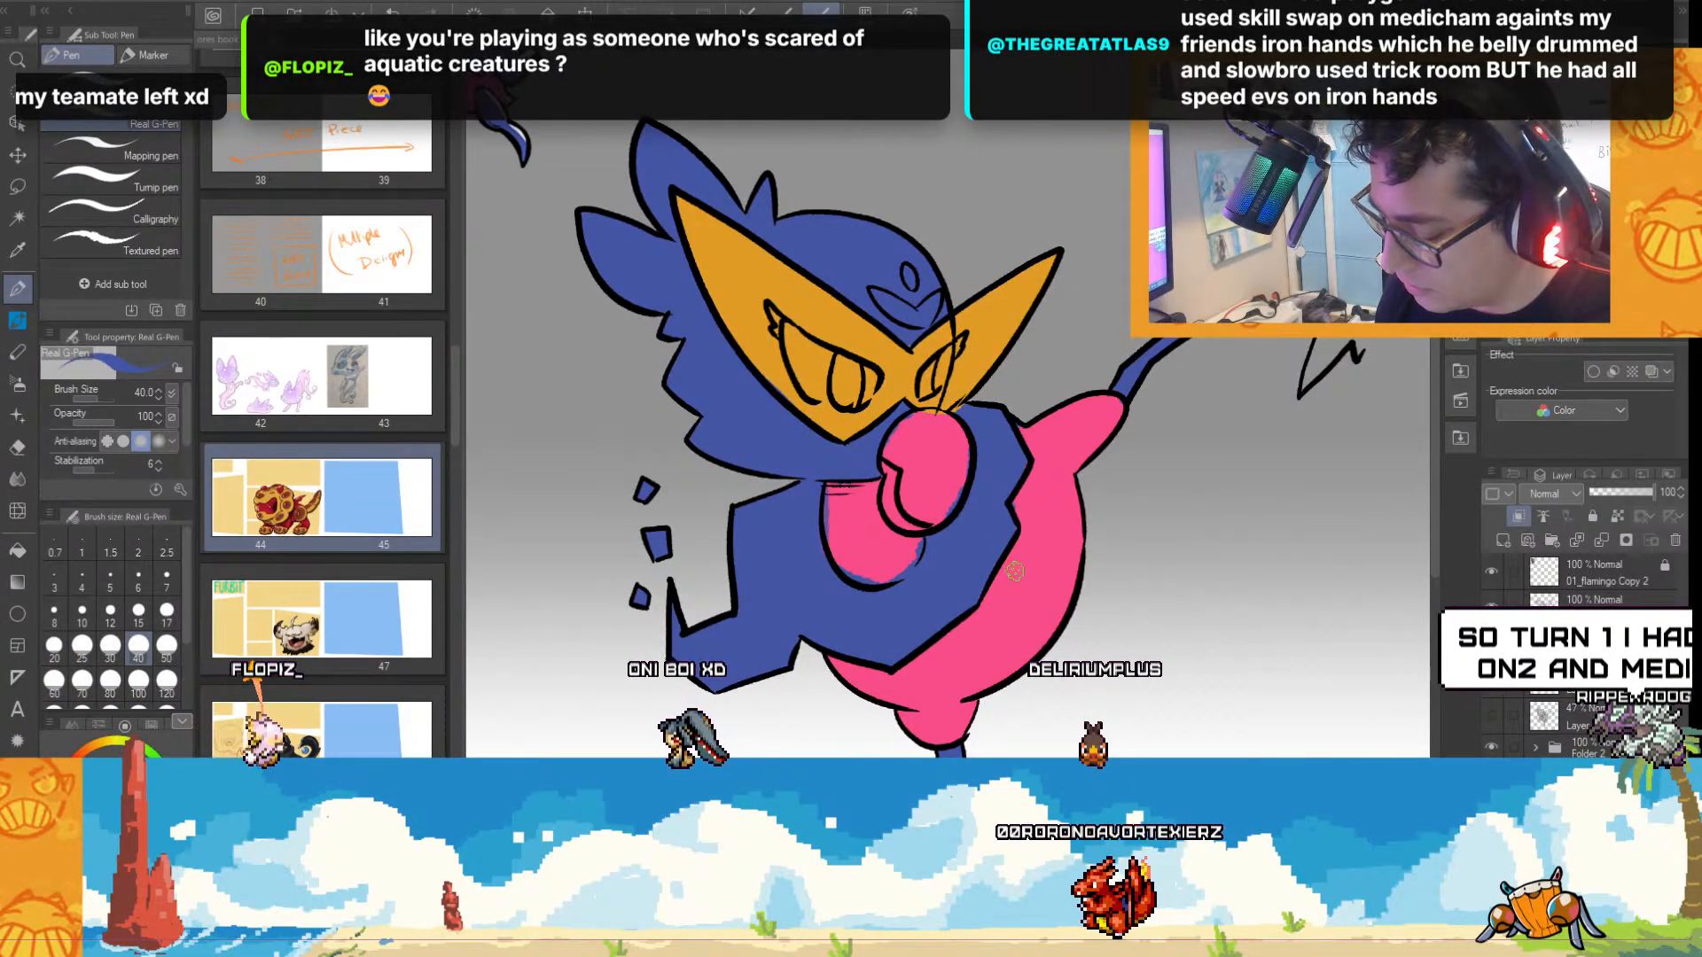
{"action": "left_click", "coordinate": [1047, 509], "text": "alt"}
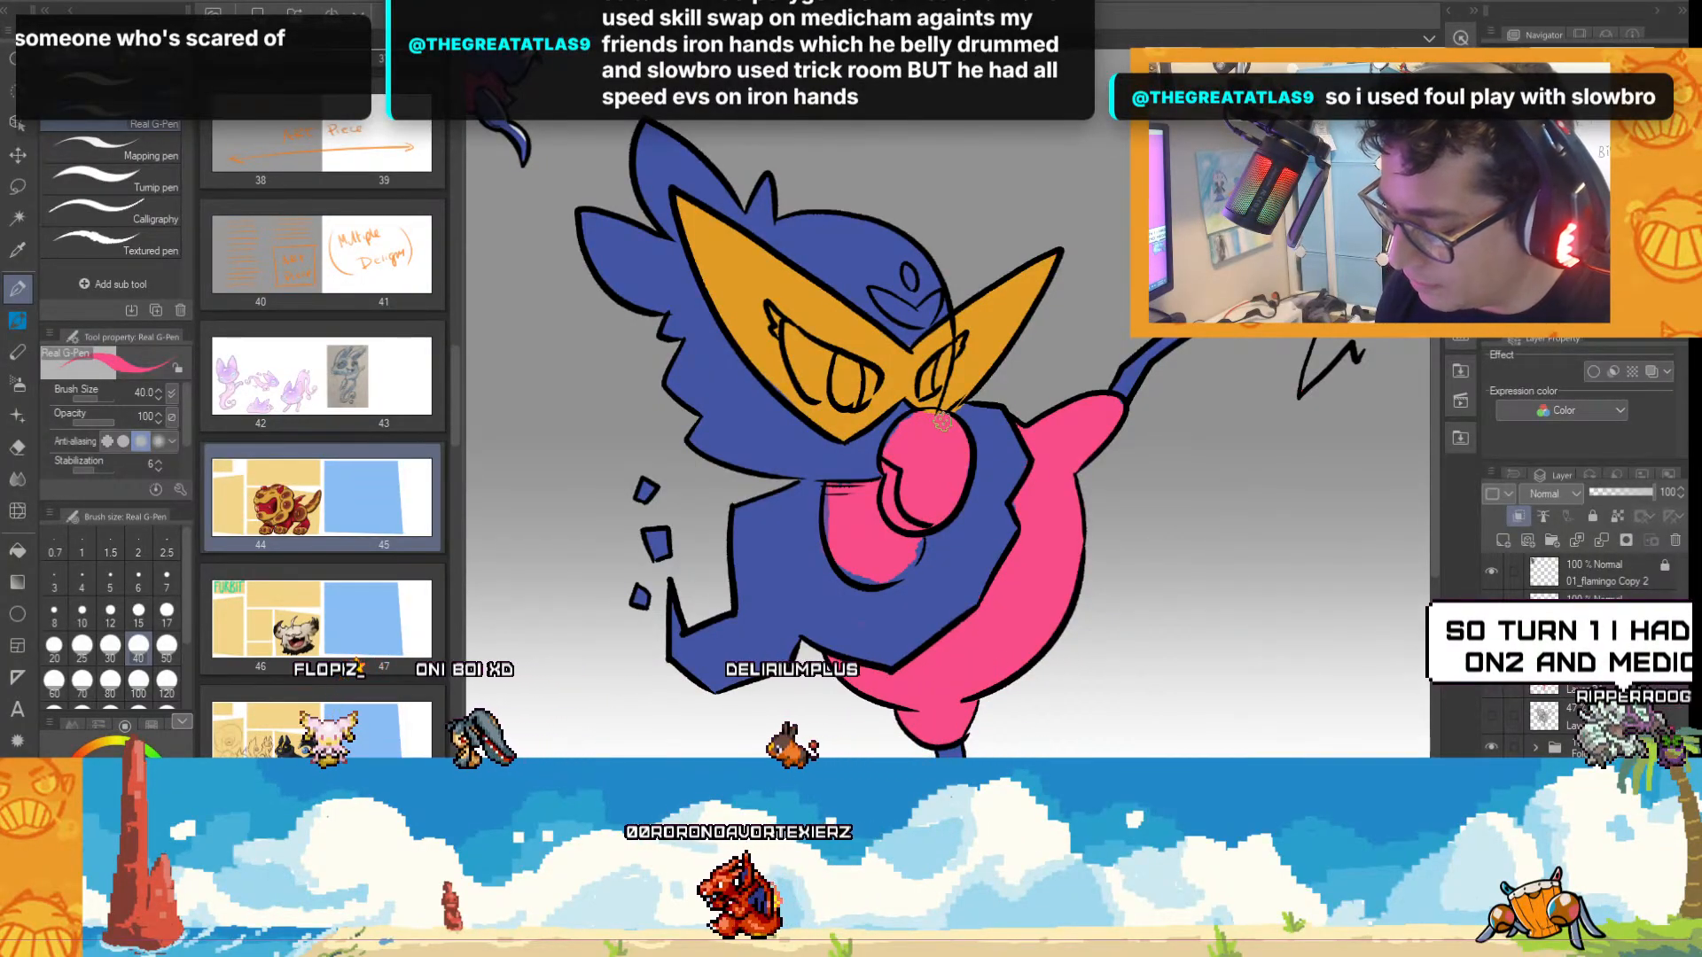
{"action": "scroll", "coordinate": [942, 423], "scroll_direction": "up", "scroll_amount": 3}
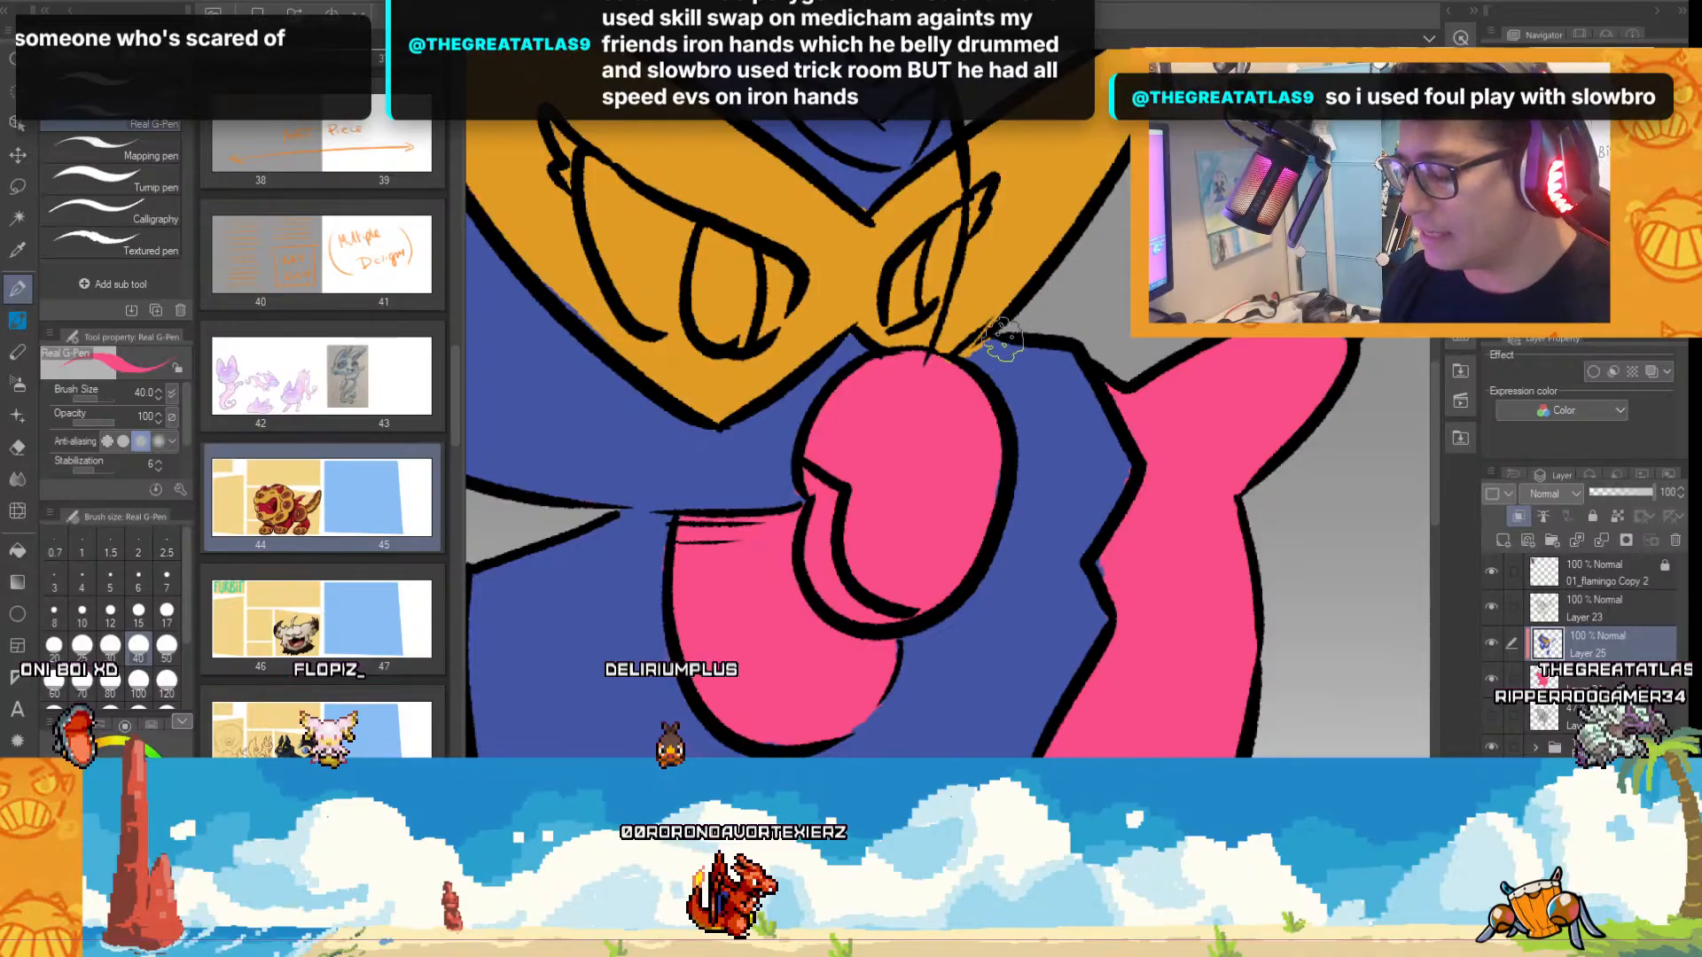
{"action": "left_click", "coordinate": [1058, 490], "text": "alt"}
{"action": "left_click", "coordinate": [1157, 560], "text": "alt"}
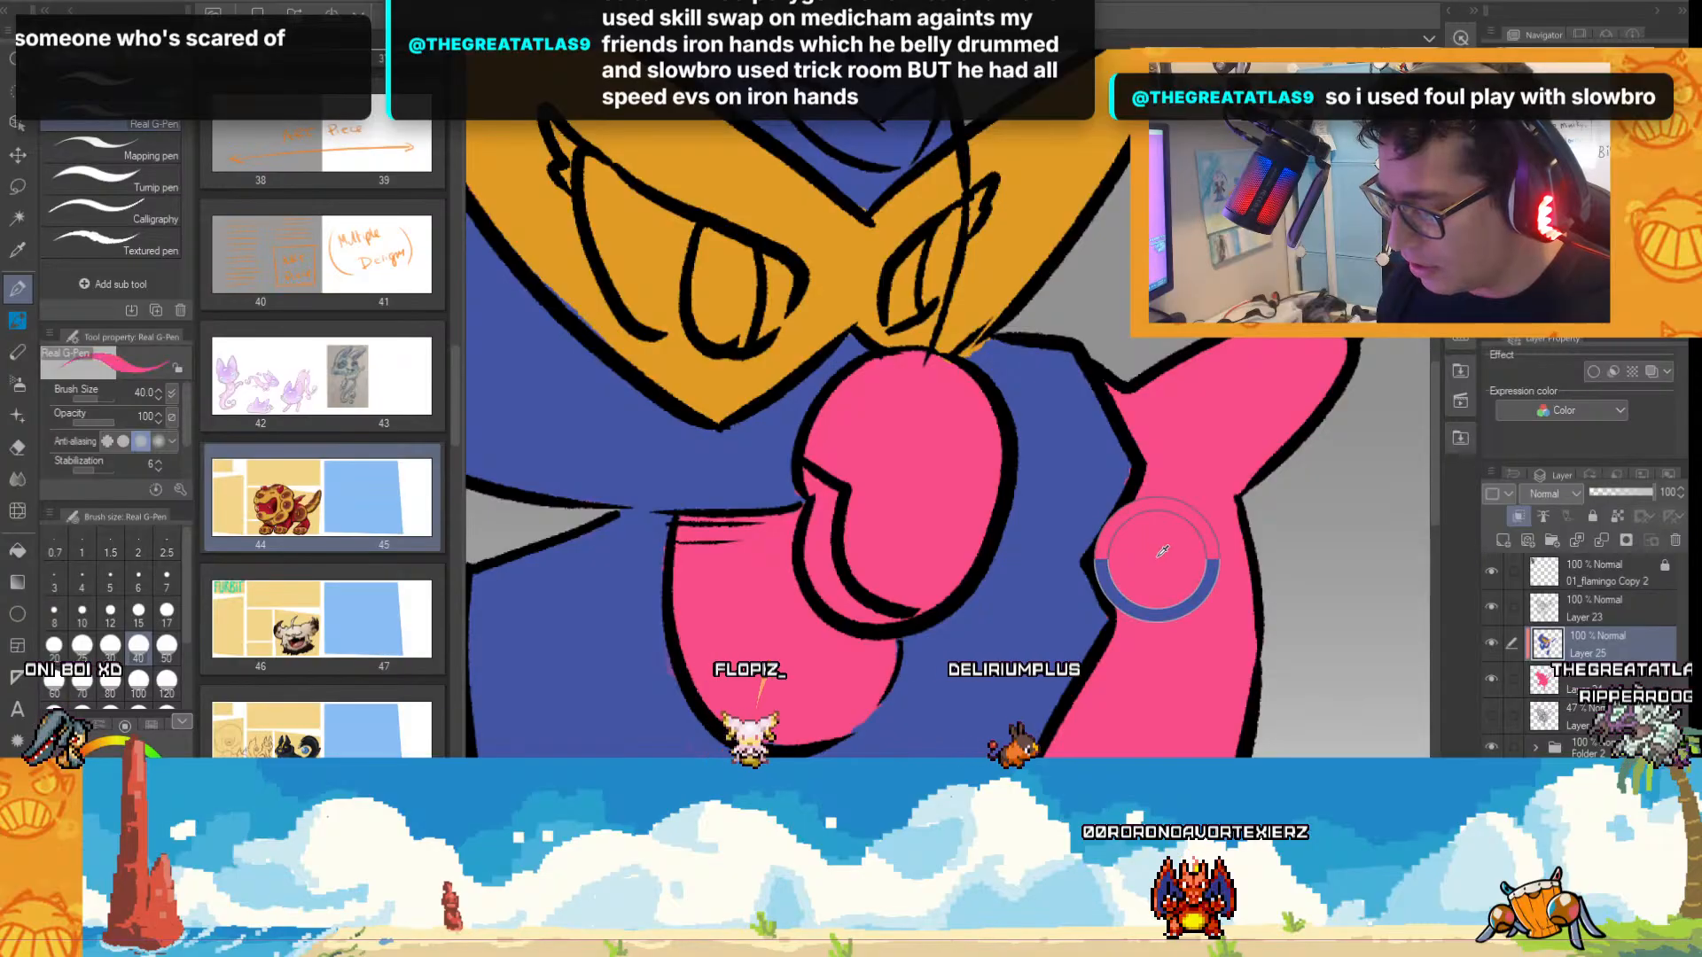
{"action": "left_click_drag", "start_coordinate": [1117, 562], "coordinate": [1124, 585]}
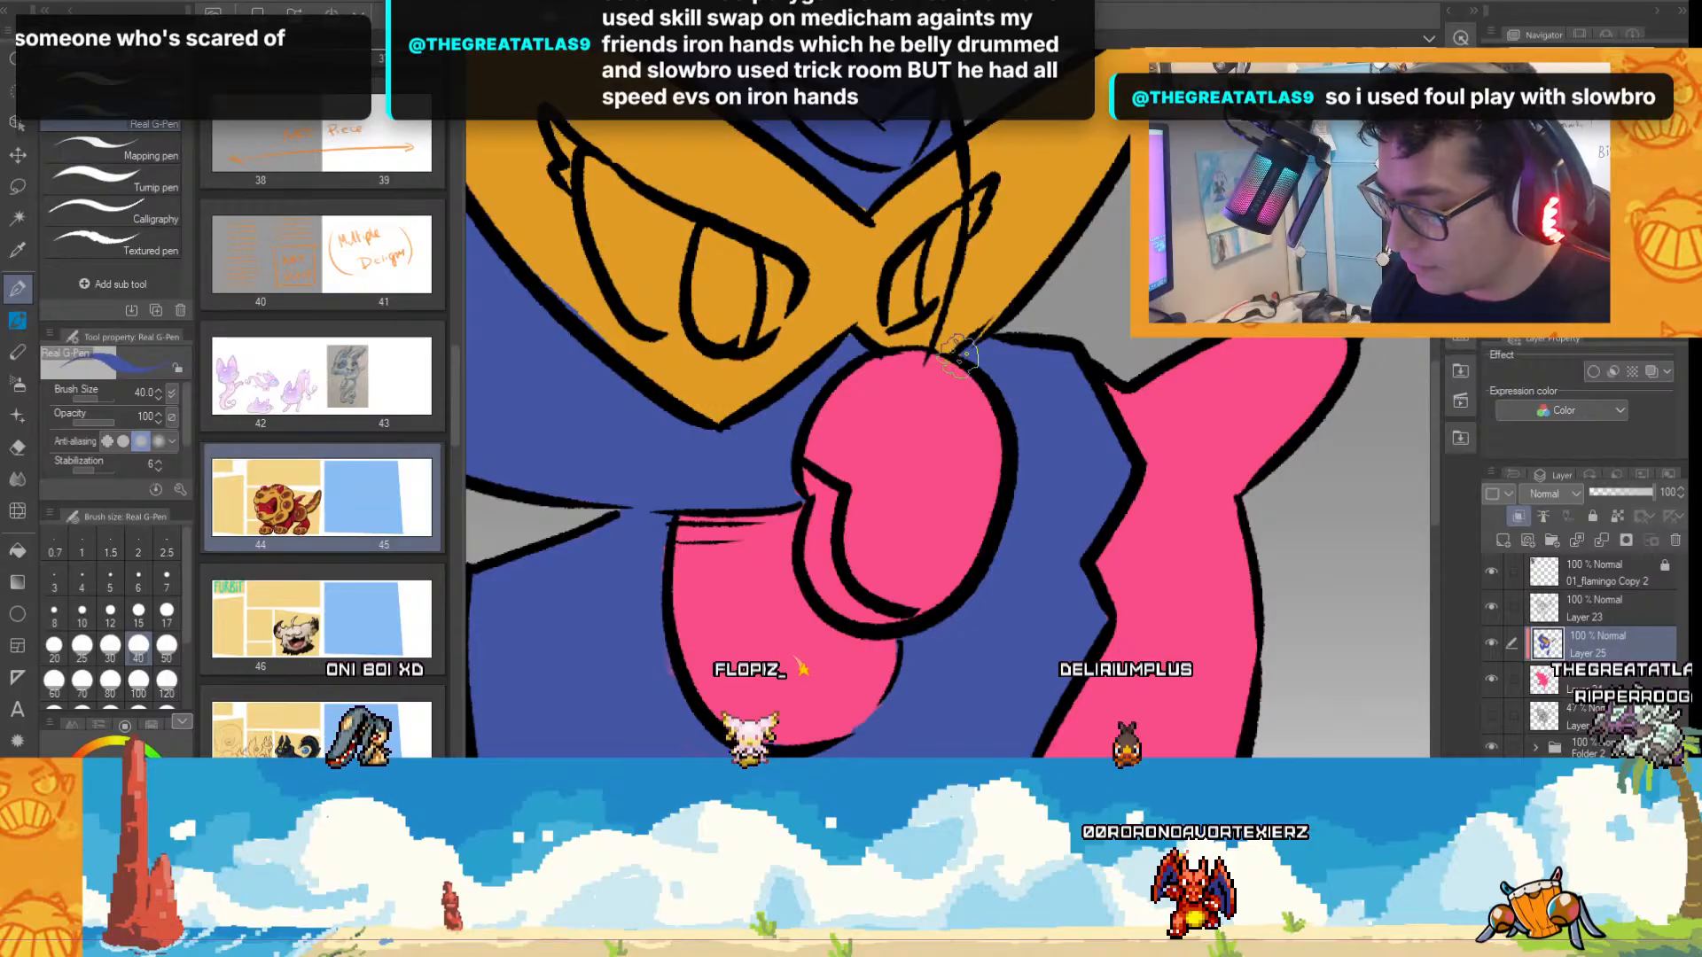
Paint the forehead emblem's V-shaped marking and the small oval above it pink.
{"action": "scroll", "coordinate": [1051, 393], "scroll_direction": "down", "scroll_amount": 2}
{"action": "scroll", "coordinate": [1074, 392], "scroll_direction": "up", "scroll_amount": 2}
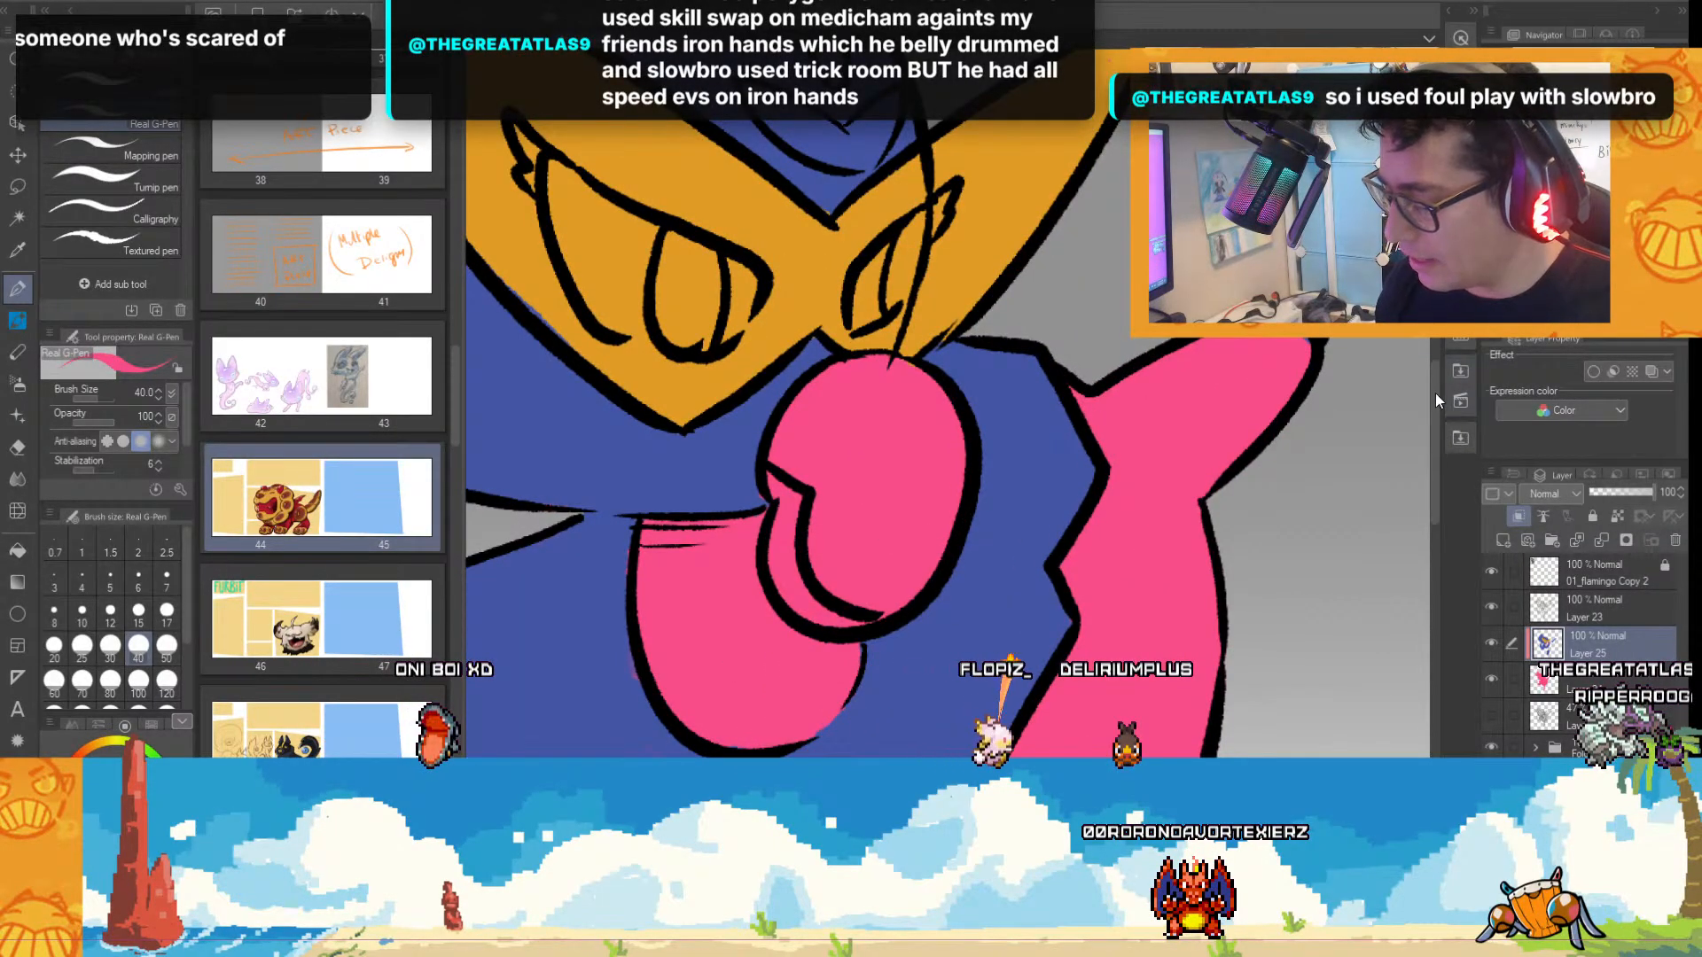
{"action": "scroll", "coordinate": [1290, 638], "scroll_direction": "up", "scroll_amount": 3}
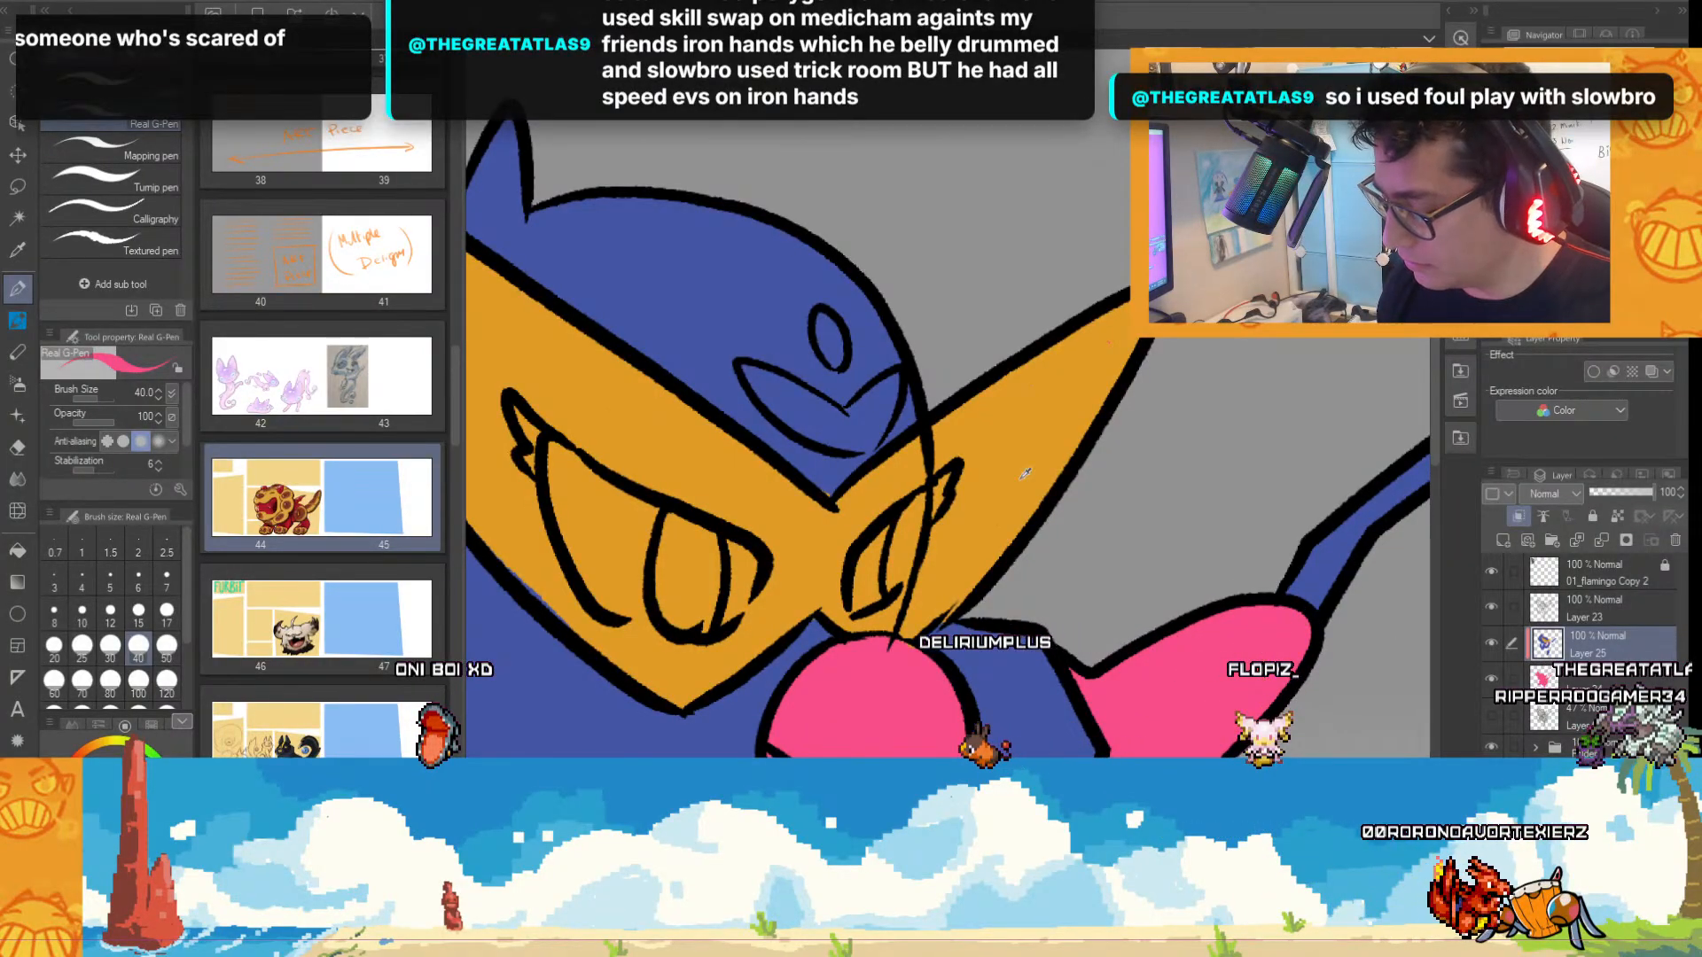
{"action": "left_click_drag", "start_coordinate": [767, 393], "coordinate": [833, 427]}
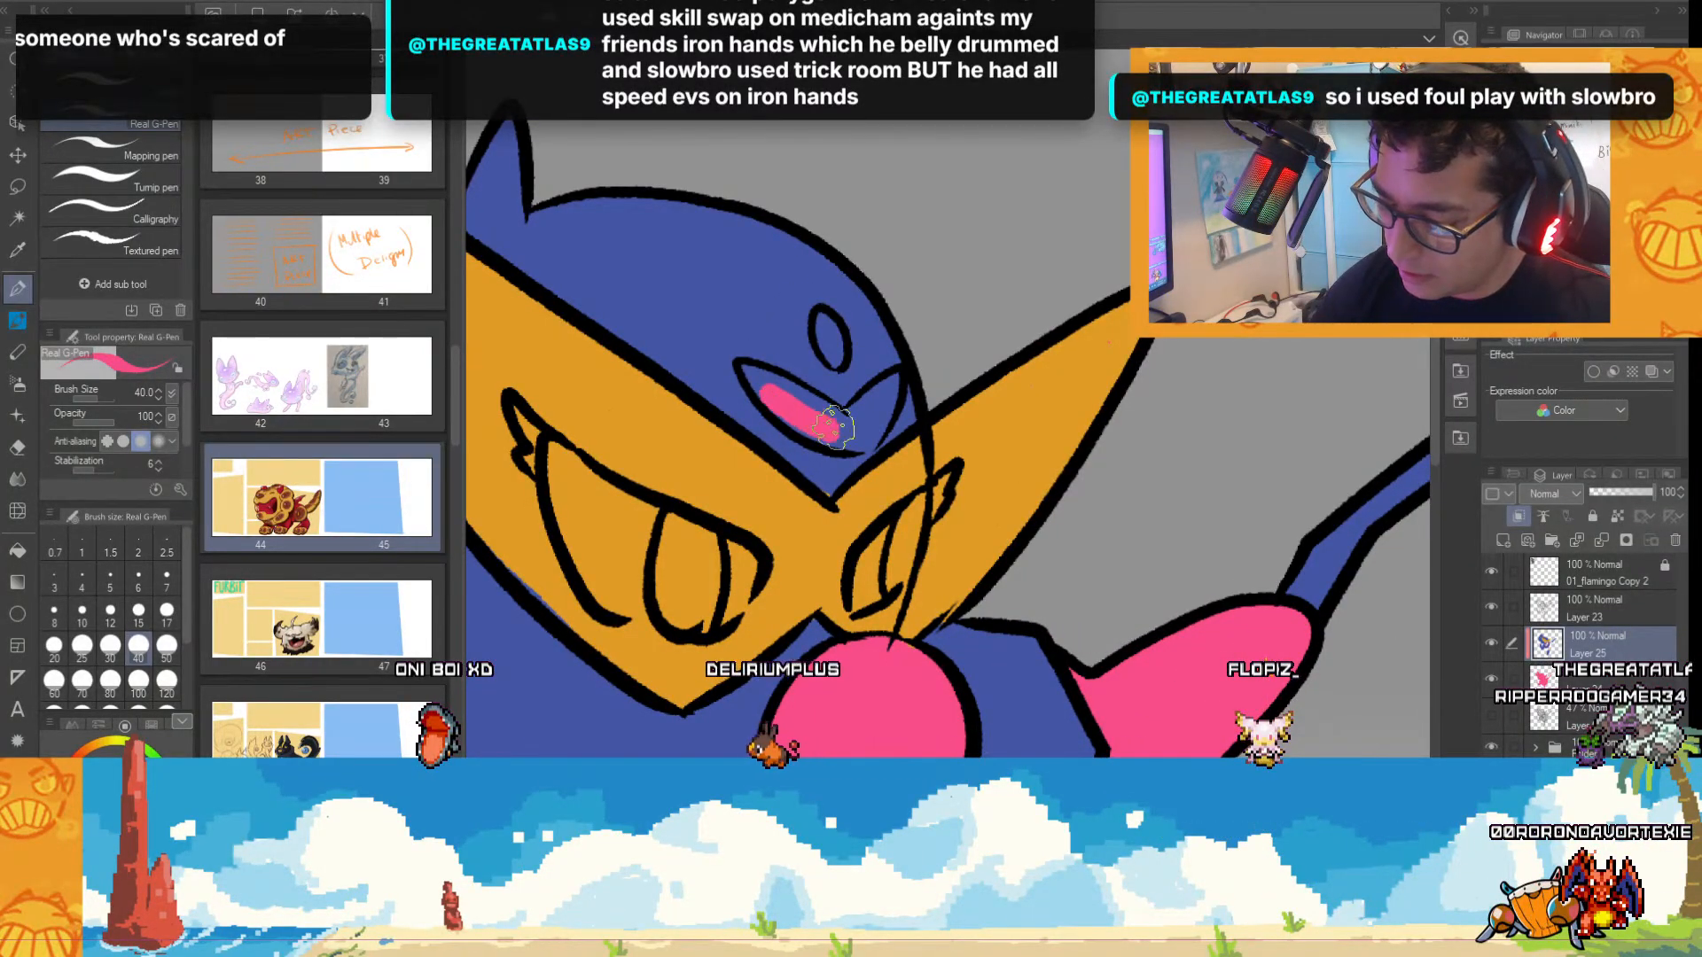
{"action": "mouse_move", "coordinate": [752, 374]}
{"action": "left_mouse_down"}
{"action": "mouse_move", "coordinate": [847, 438]}
{"action": "mouse_move", "coordinate": [787, 402]}
{"action": "left_mouse_up"}
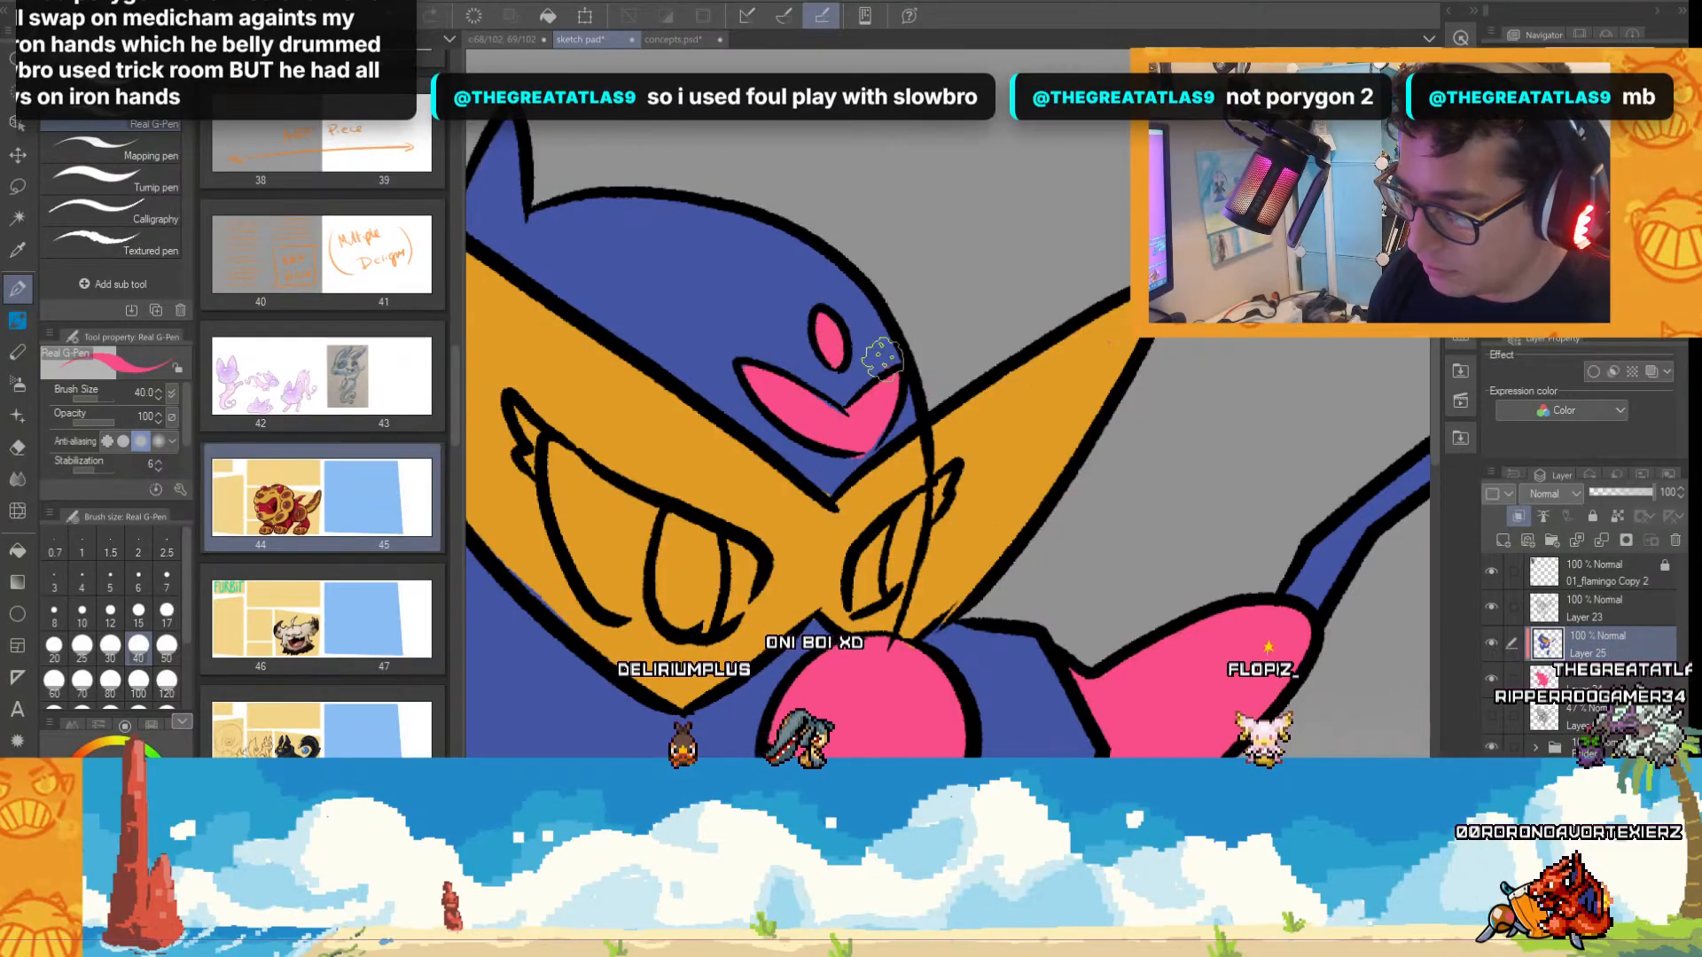
{"action": "scroll", "coordinate": [1047, 523], "scroll_direction": "down", "scroll_amount": 4}
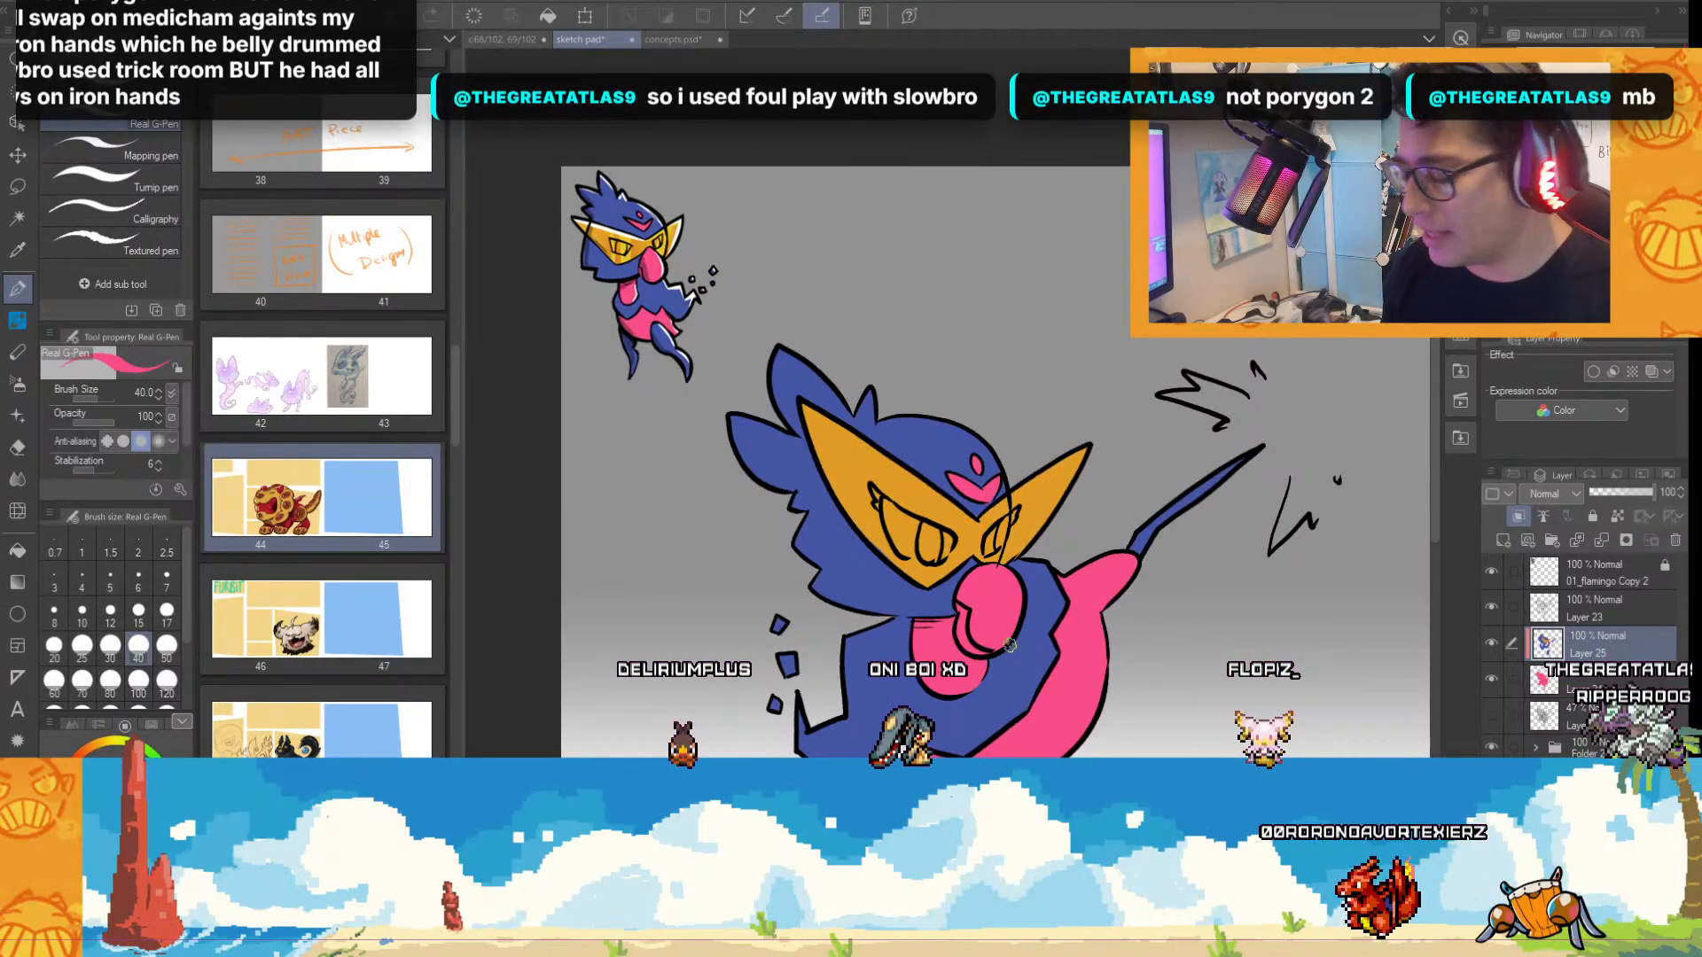
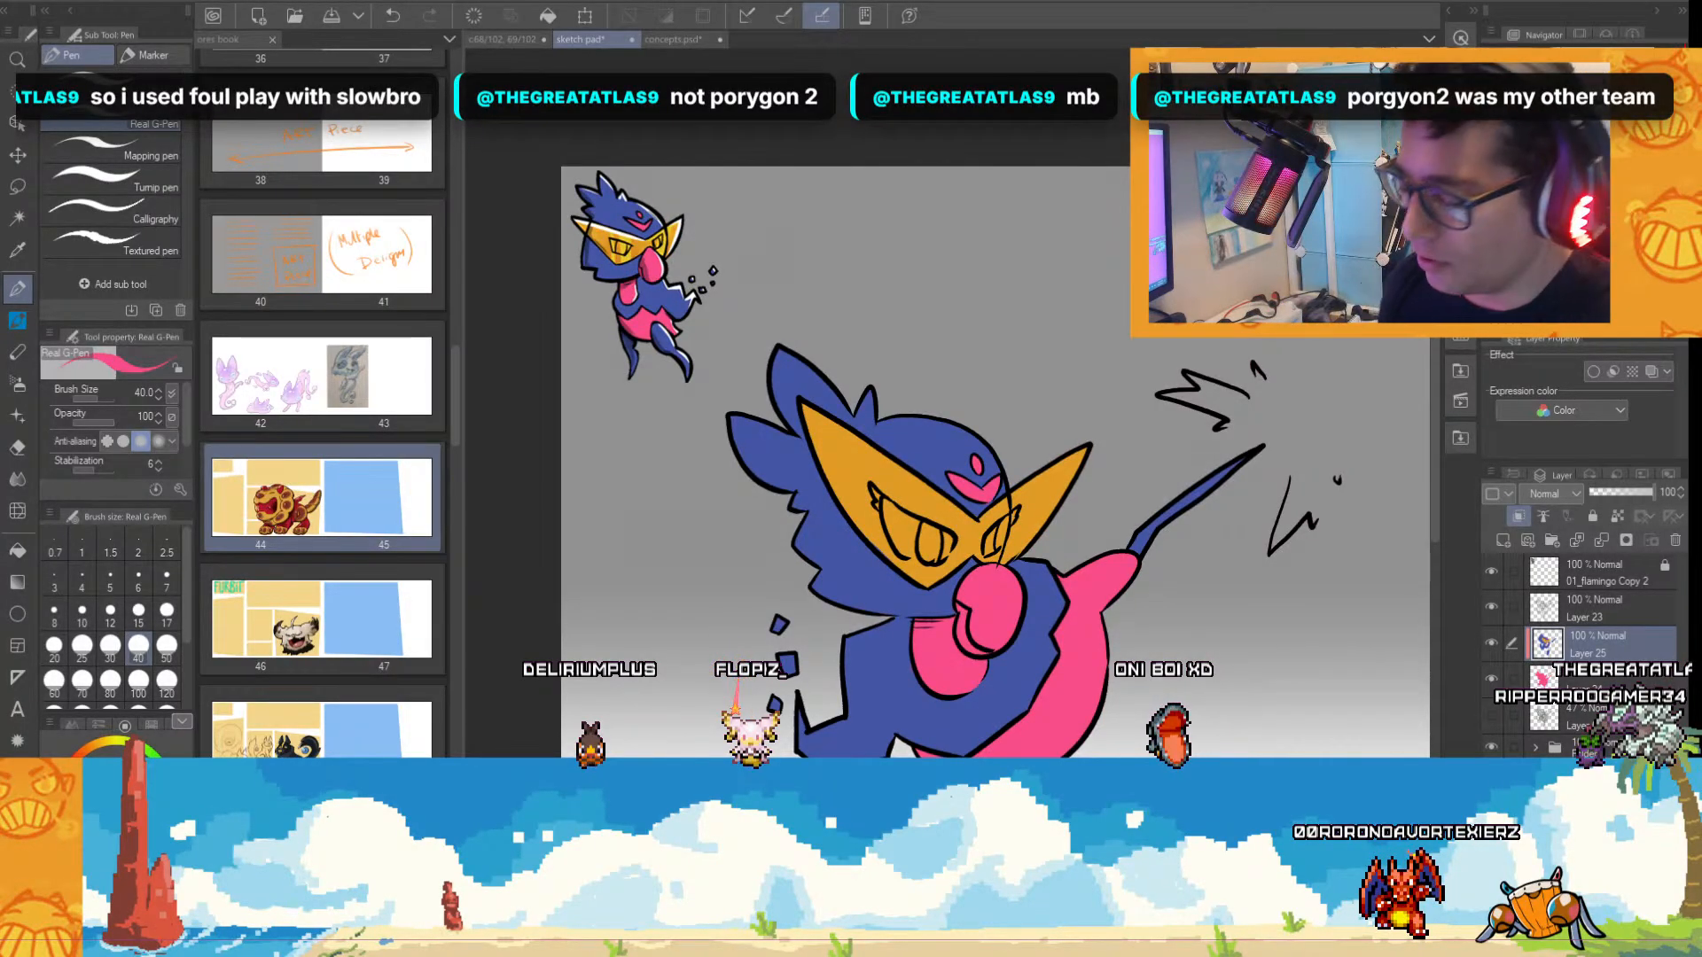
Merge the layer with the blue and orange colouring down into the pink colour layer below it.
{"action": "scroll", "coordinate": [1438, 397], "scroll_direction": "down", "scroll_amount": 3}
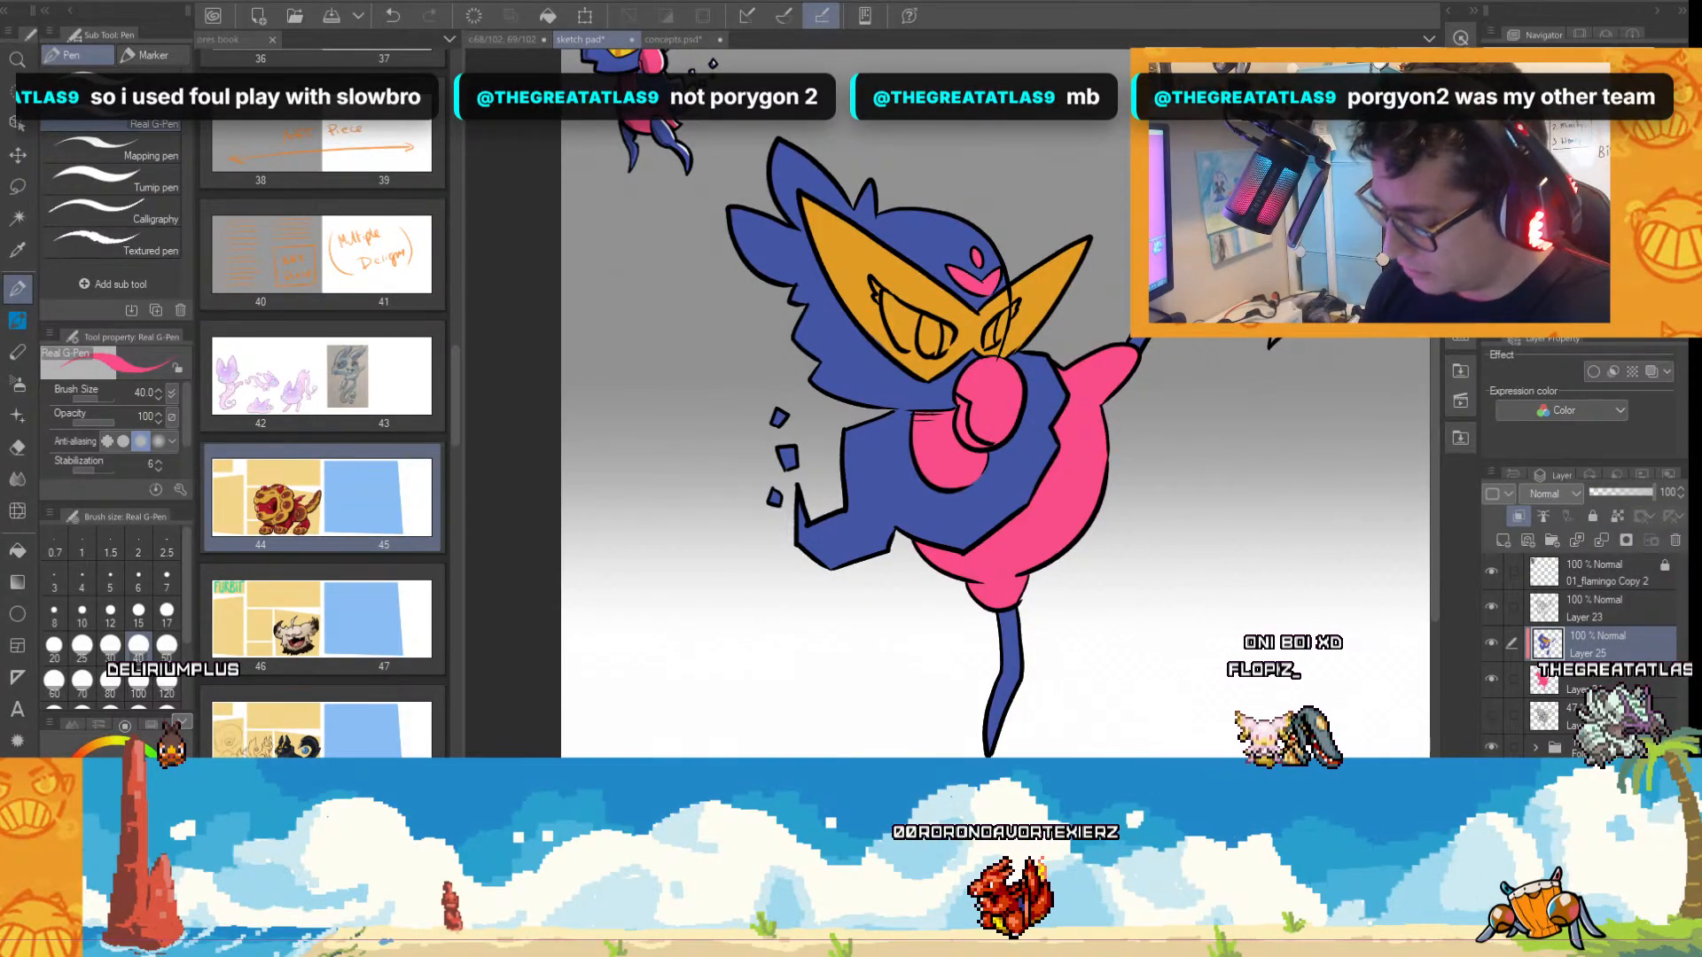
{"action": "scroll", "coordinate": [952, 403], "scroll_direction": "right", "scroll_amount": 1}
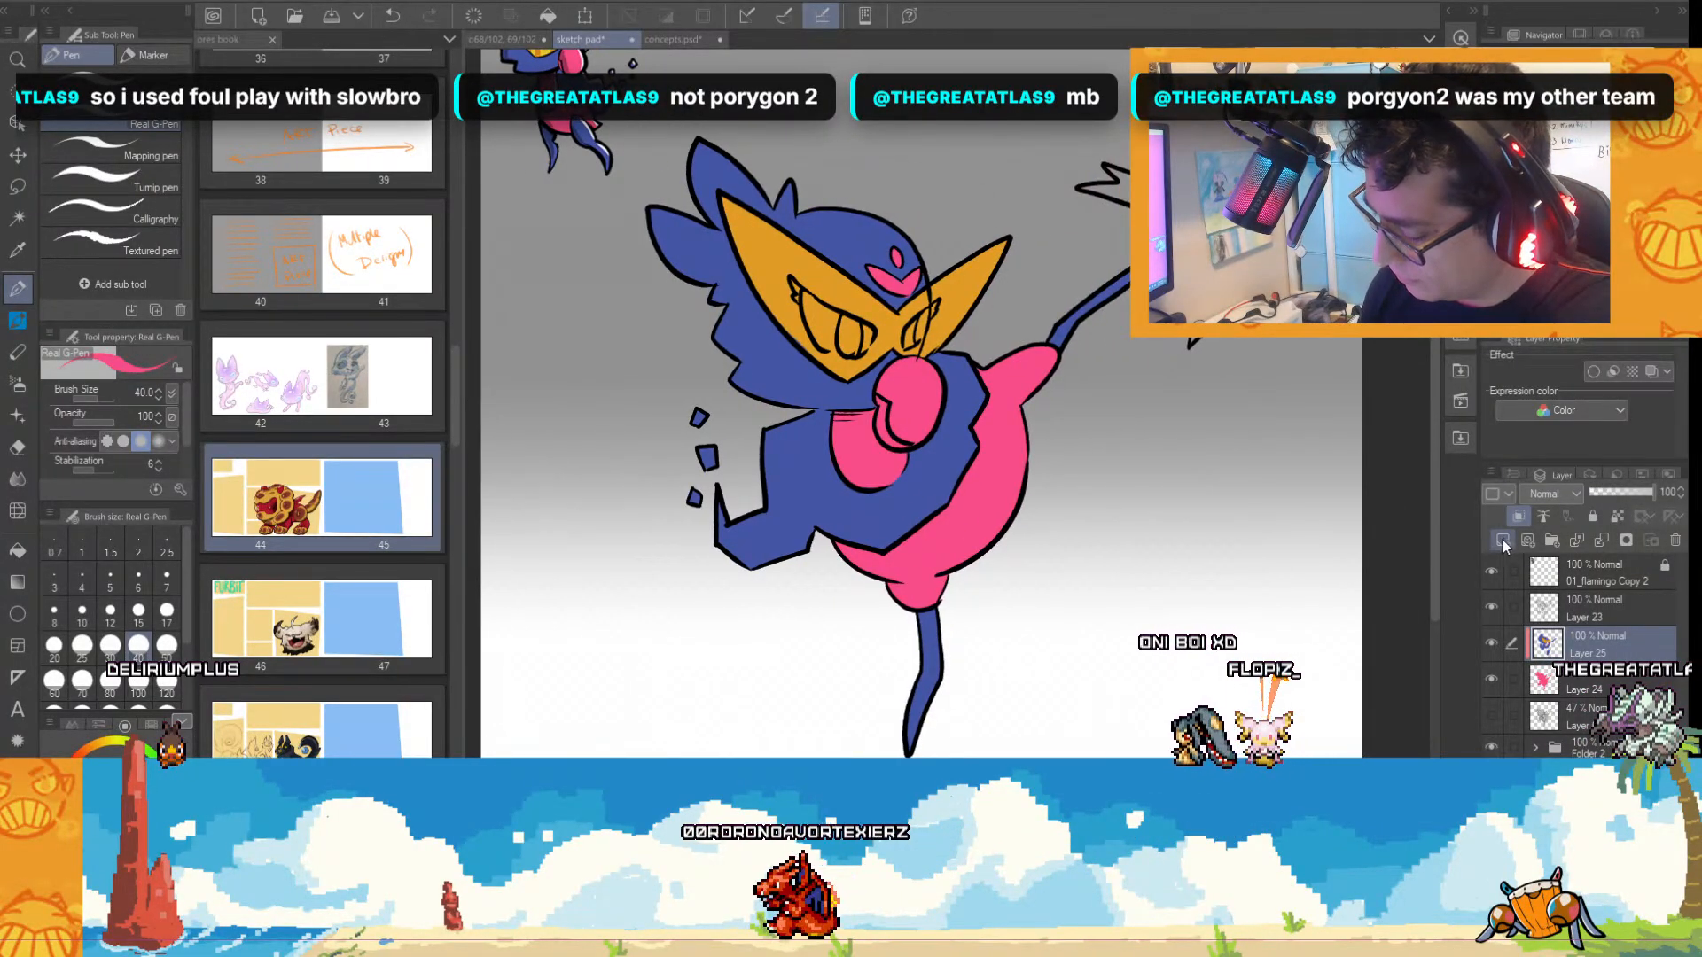
{"action": "key", "text": "ctrl+e"}
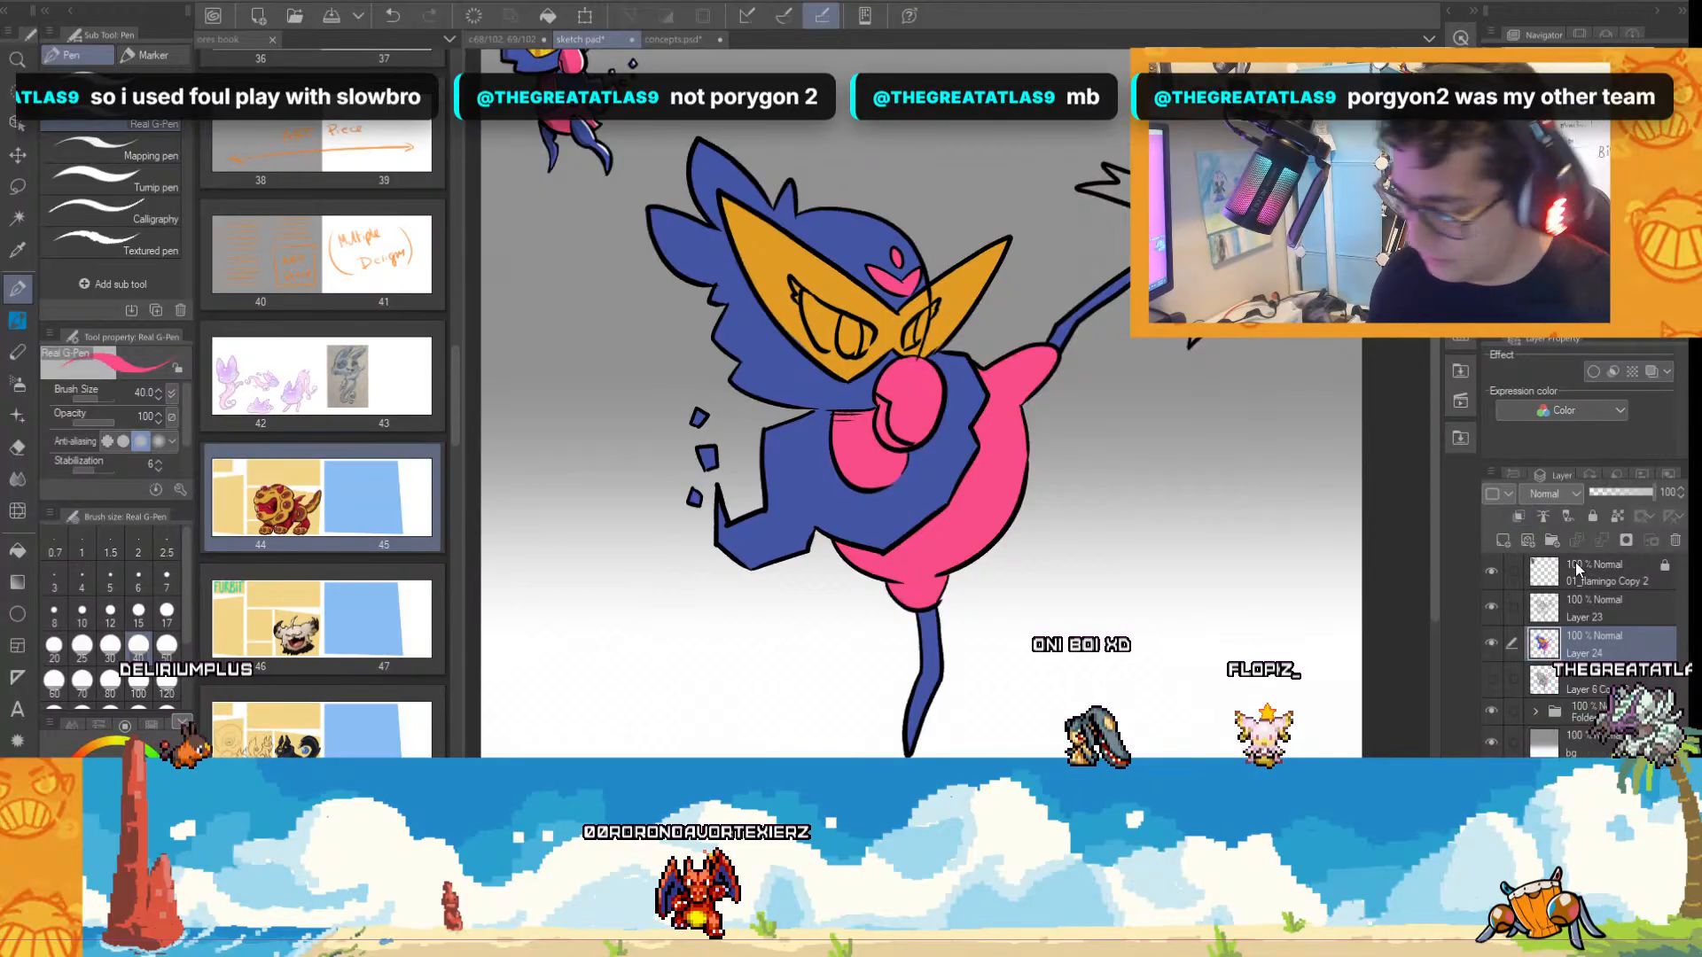
Add a new layer clipped to the merged colours, set it to Overlay mode, and choose the 混色絵の具チューブ brush at size 80.
{"action": "left_click", "coordinate": [1503, 541]}
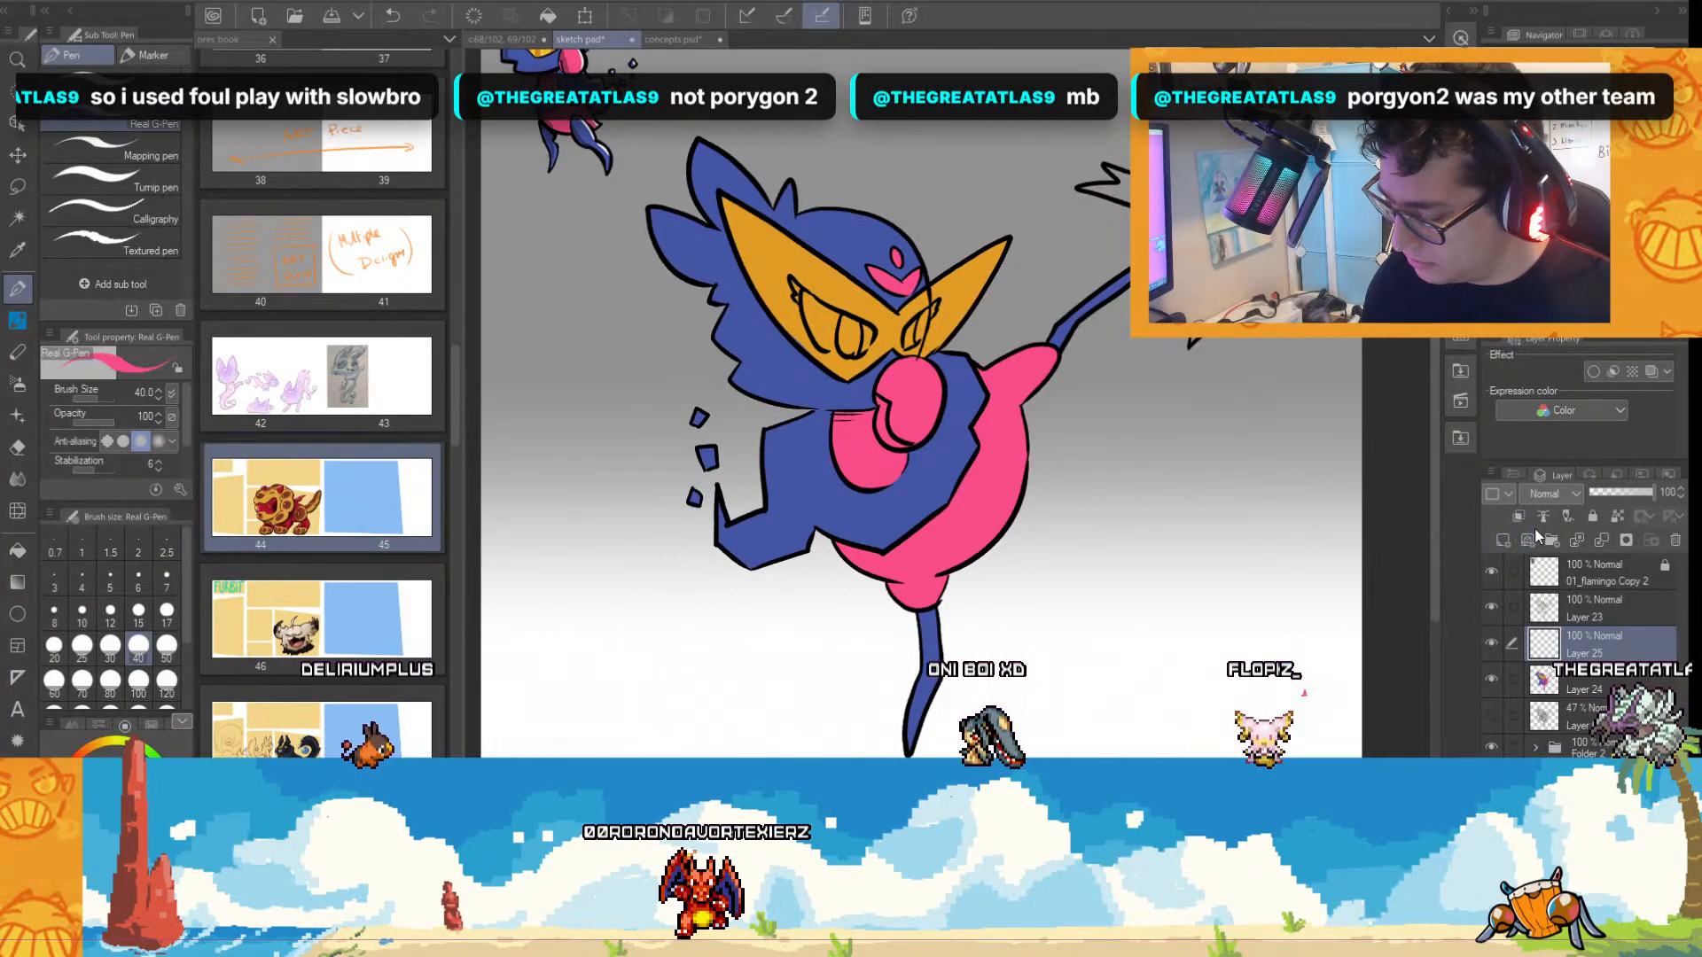
{"action": "left_click", "coordinate": [1520, 518]}
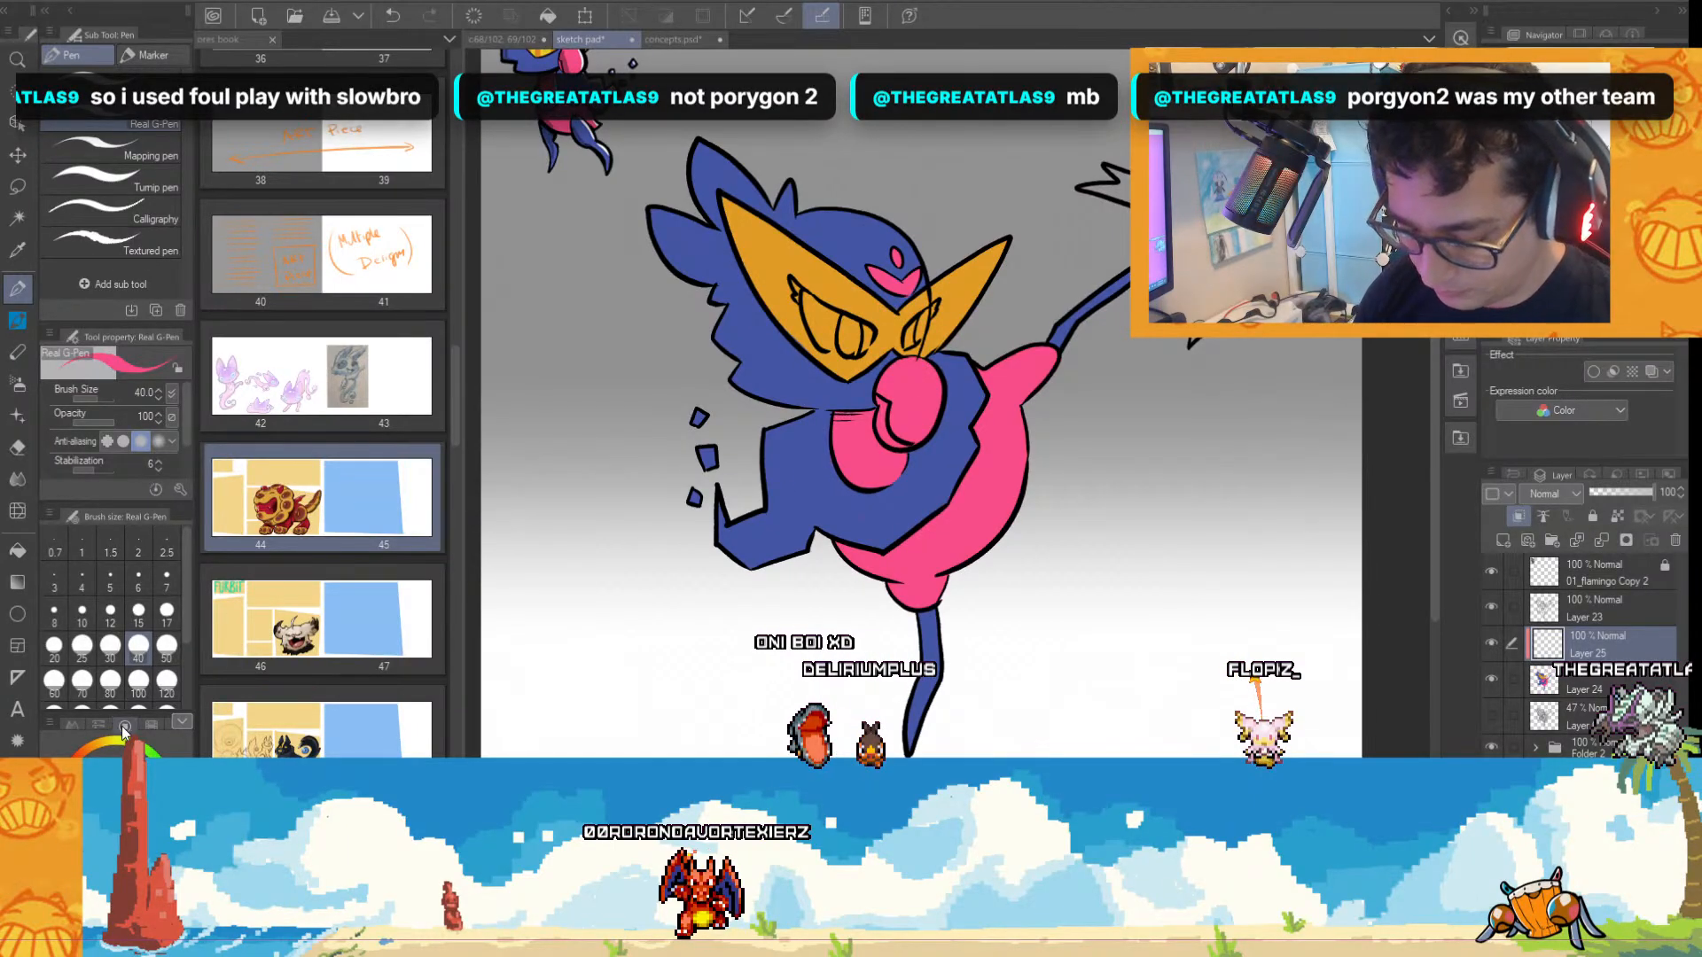
{"action": "left_click", "coordinate": [18, 320]}
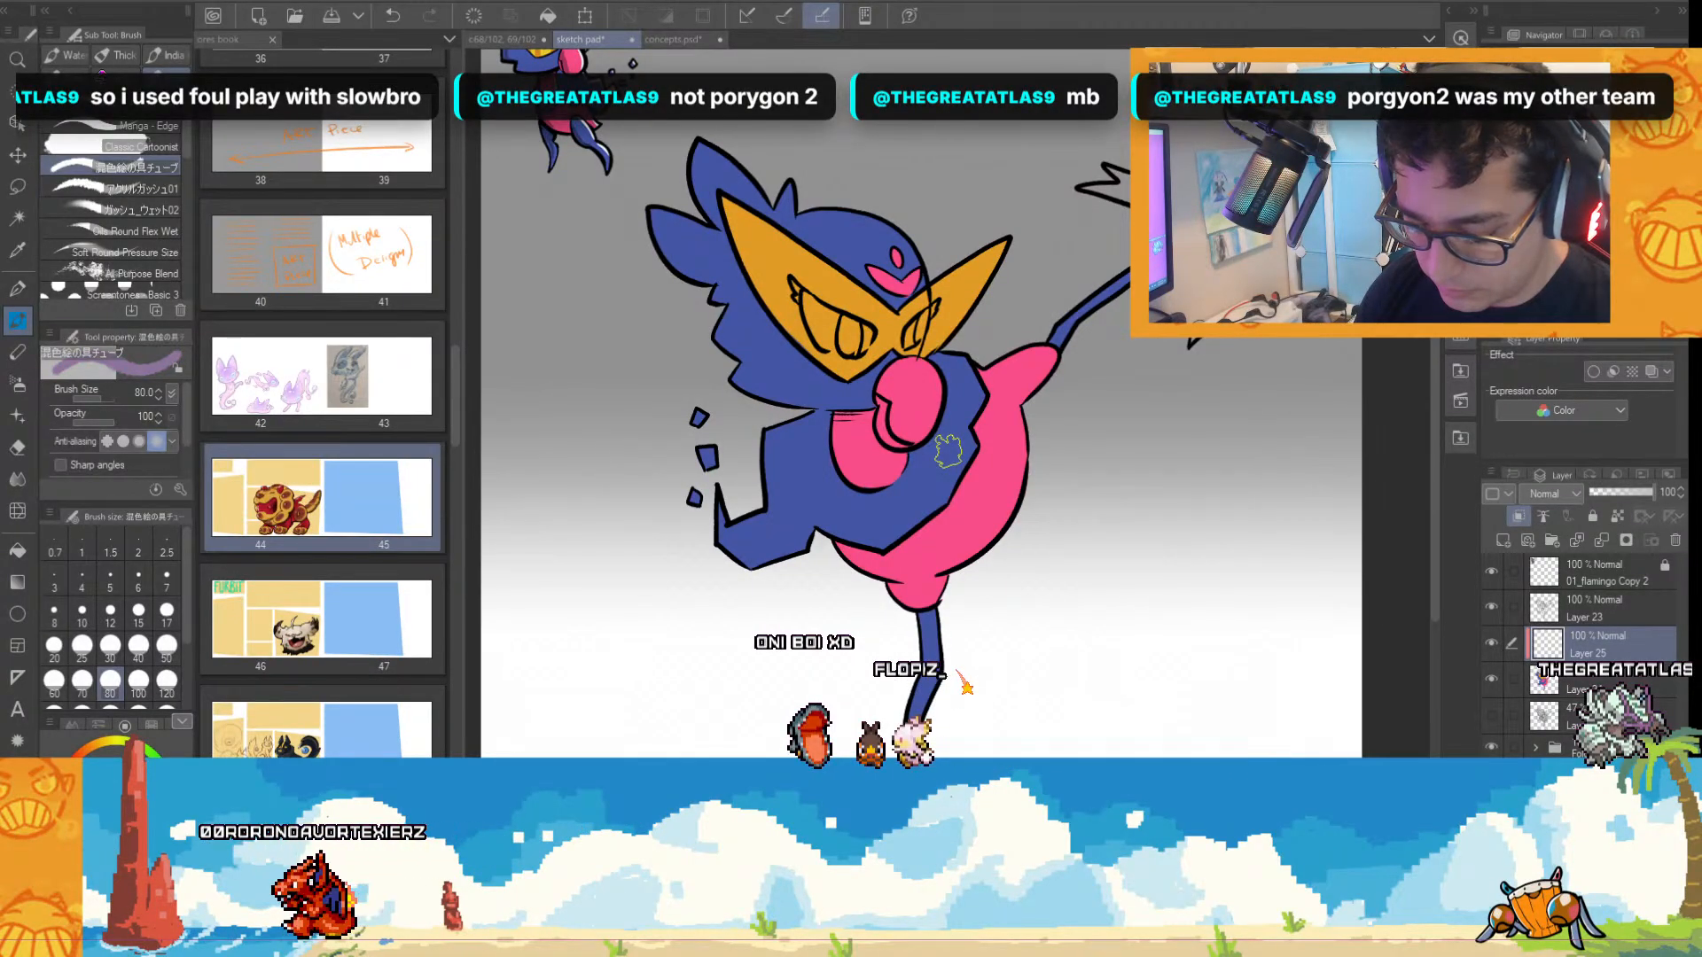
{"action": "scroll", "coordinate": [1112, 581], "scroll_direction": "up", "scroll_amount": 2}
{"action": "scroll", "coordinate": [1117, 585], "scroll_direction": "up", "scroll_amount": 2}
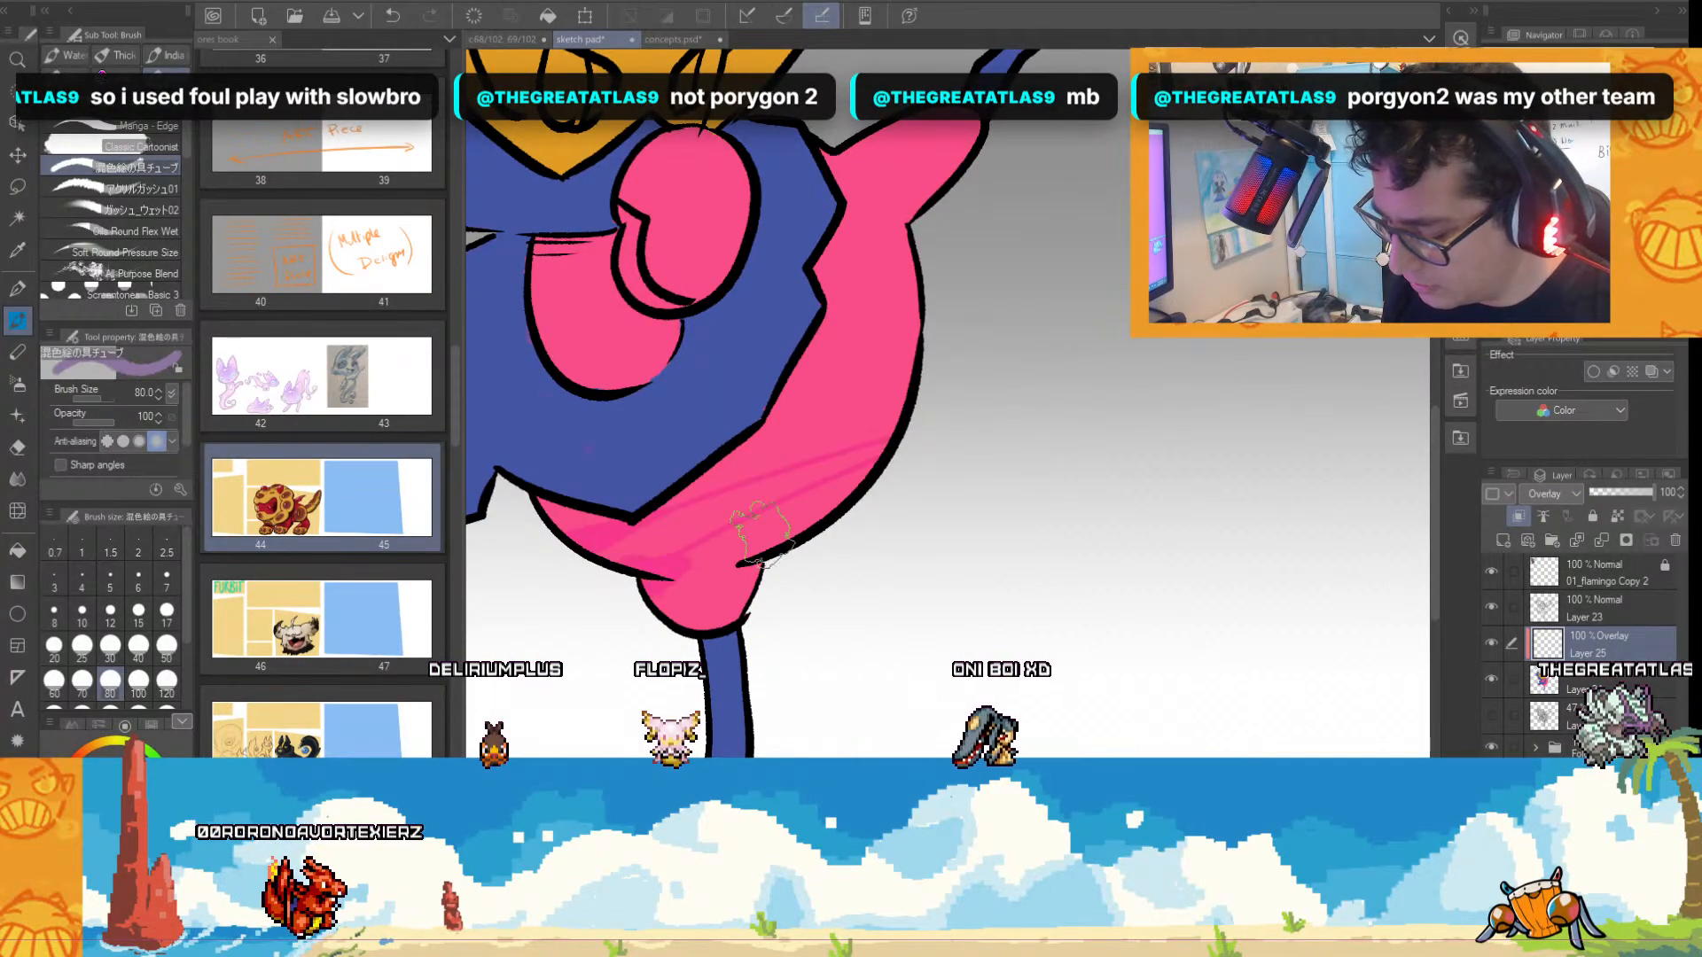
{"action": "left_click_drag", "start_coordinate": [691, 567], "coordinate": [798, 620]}
{"action": "mouse_move", "coordinate": [887, 426]}
{"action": "left_mouse_down"}
{"action": "mouse_move", "coordinate": [648, 503]}
{"action": "mouse_move", "coordinate": [891, 443]}
{"action": "left_mouse_up"}
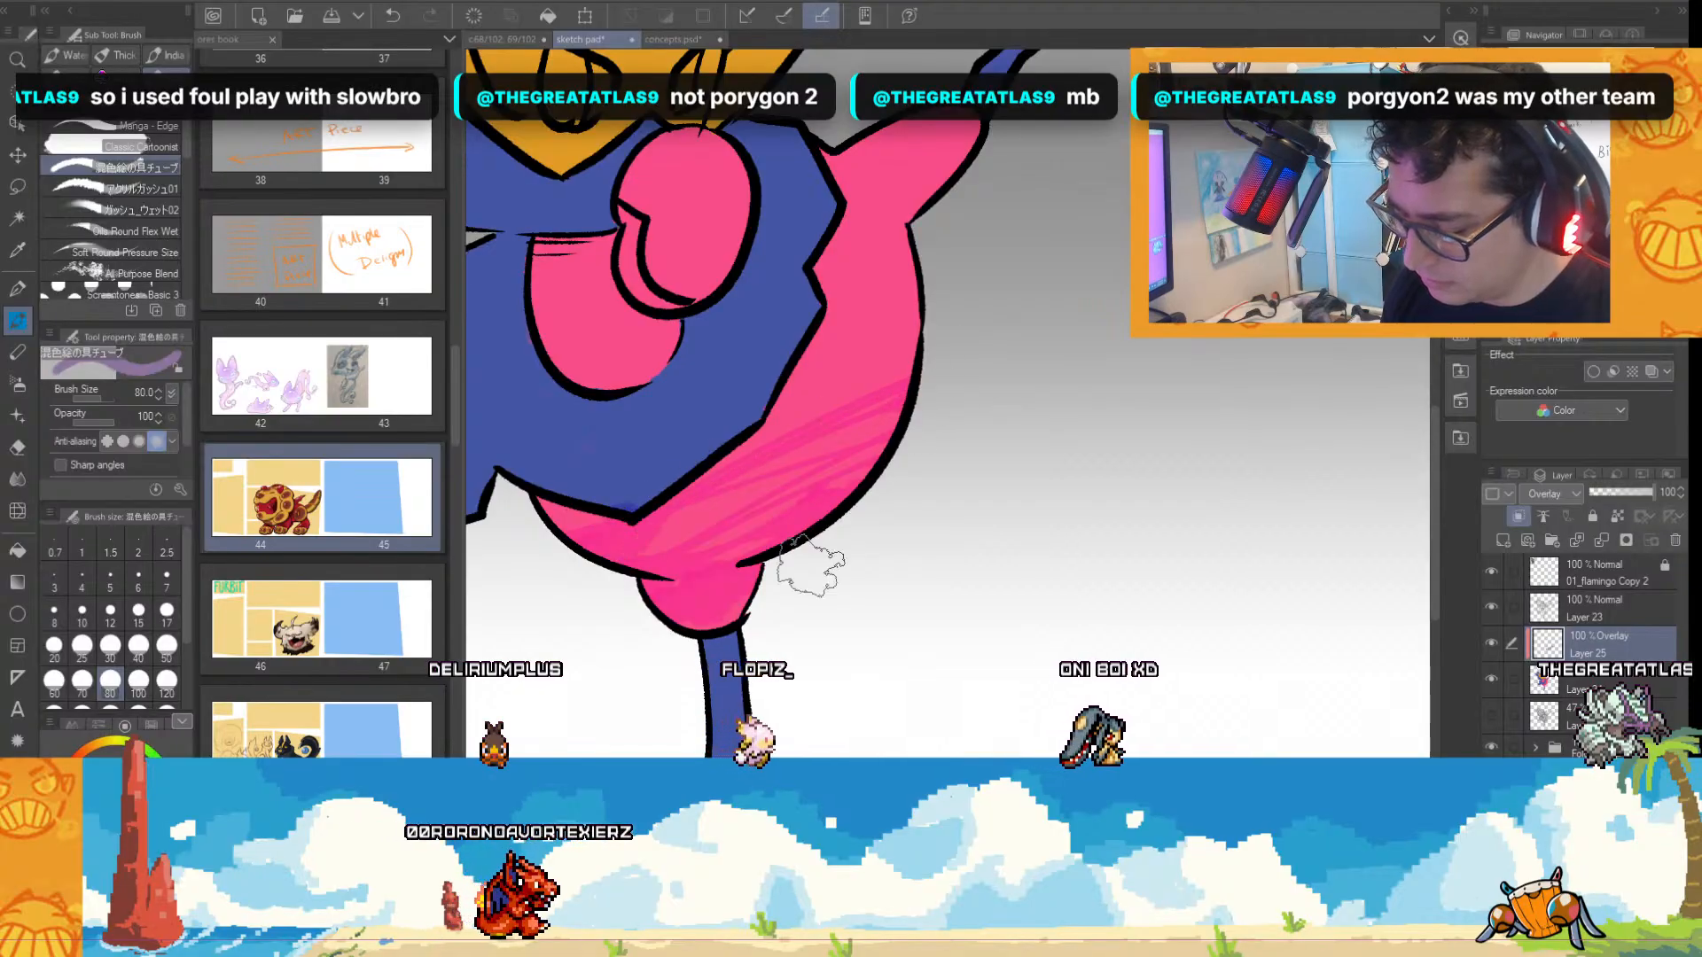
{"action": "scroll", "coordinate": [976, 678], "scroll_direction": "down", "scroll_amount": 3}
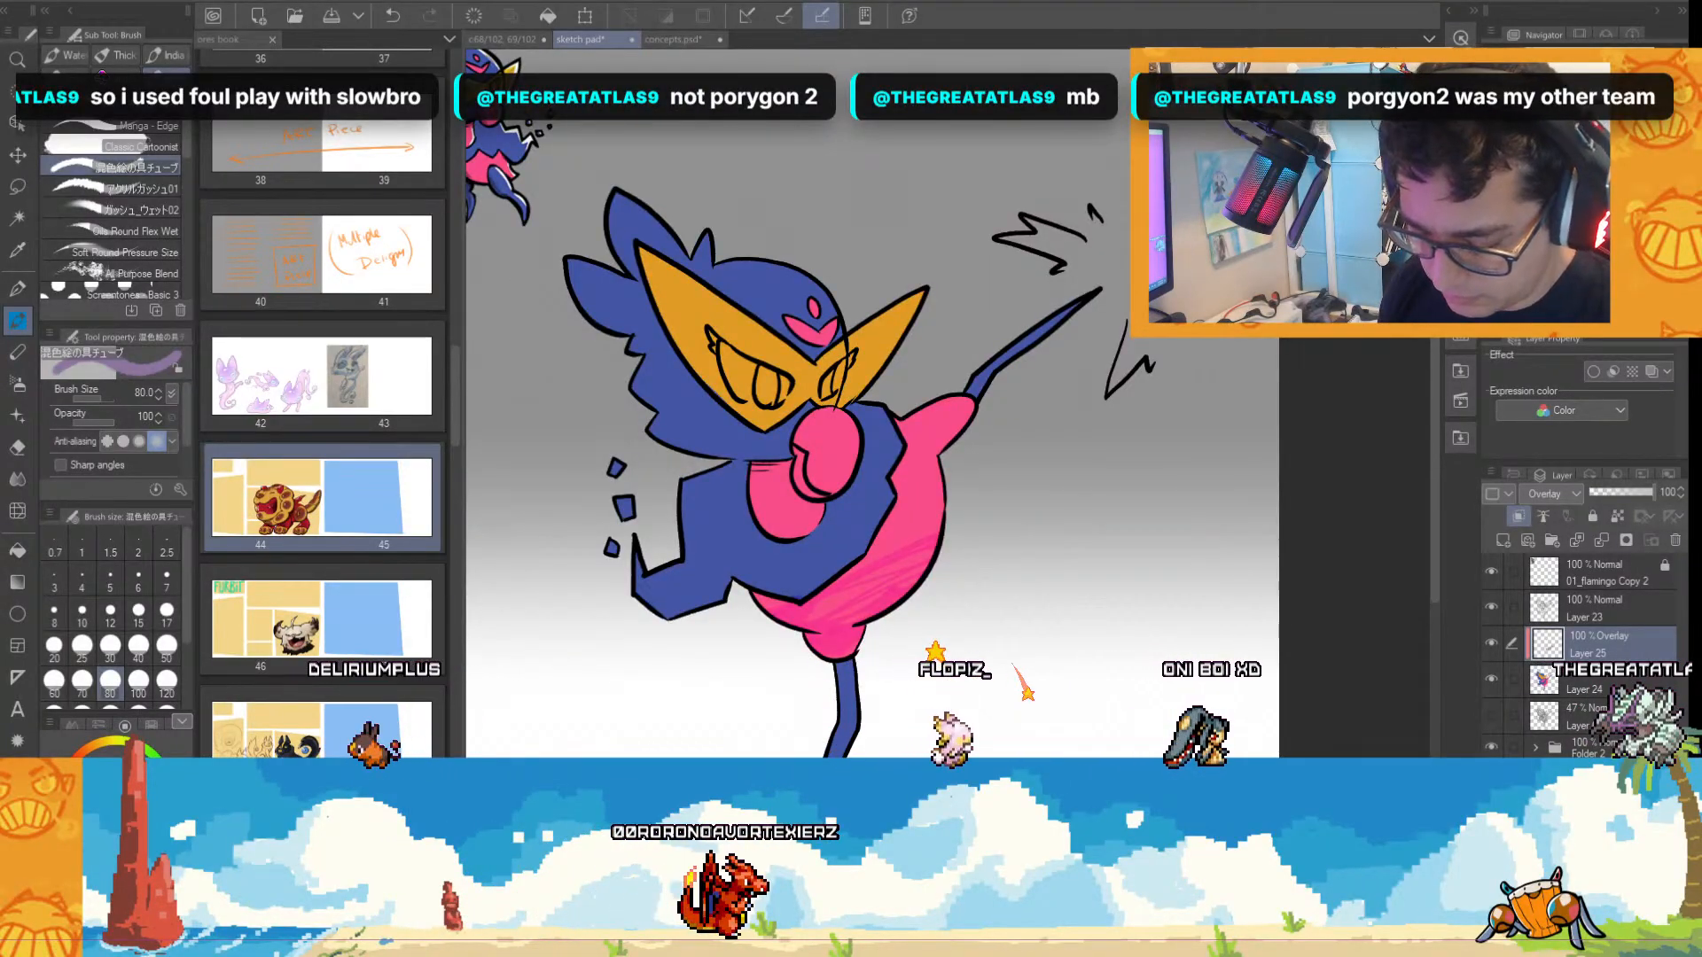
{"action": "left_click_drag", "start_coordinate": [754, 592], "coordinate": [938, 512]}
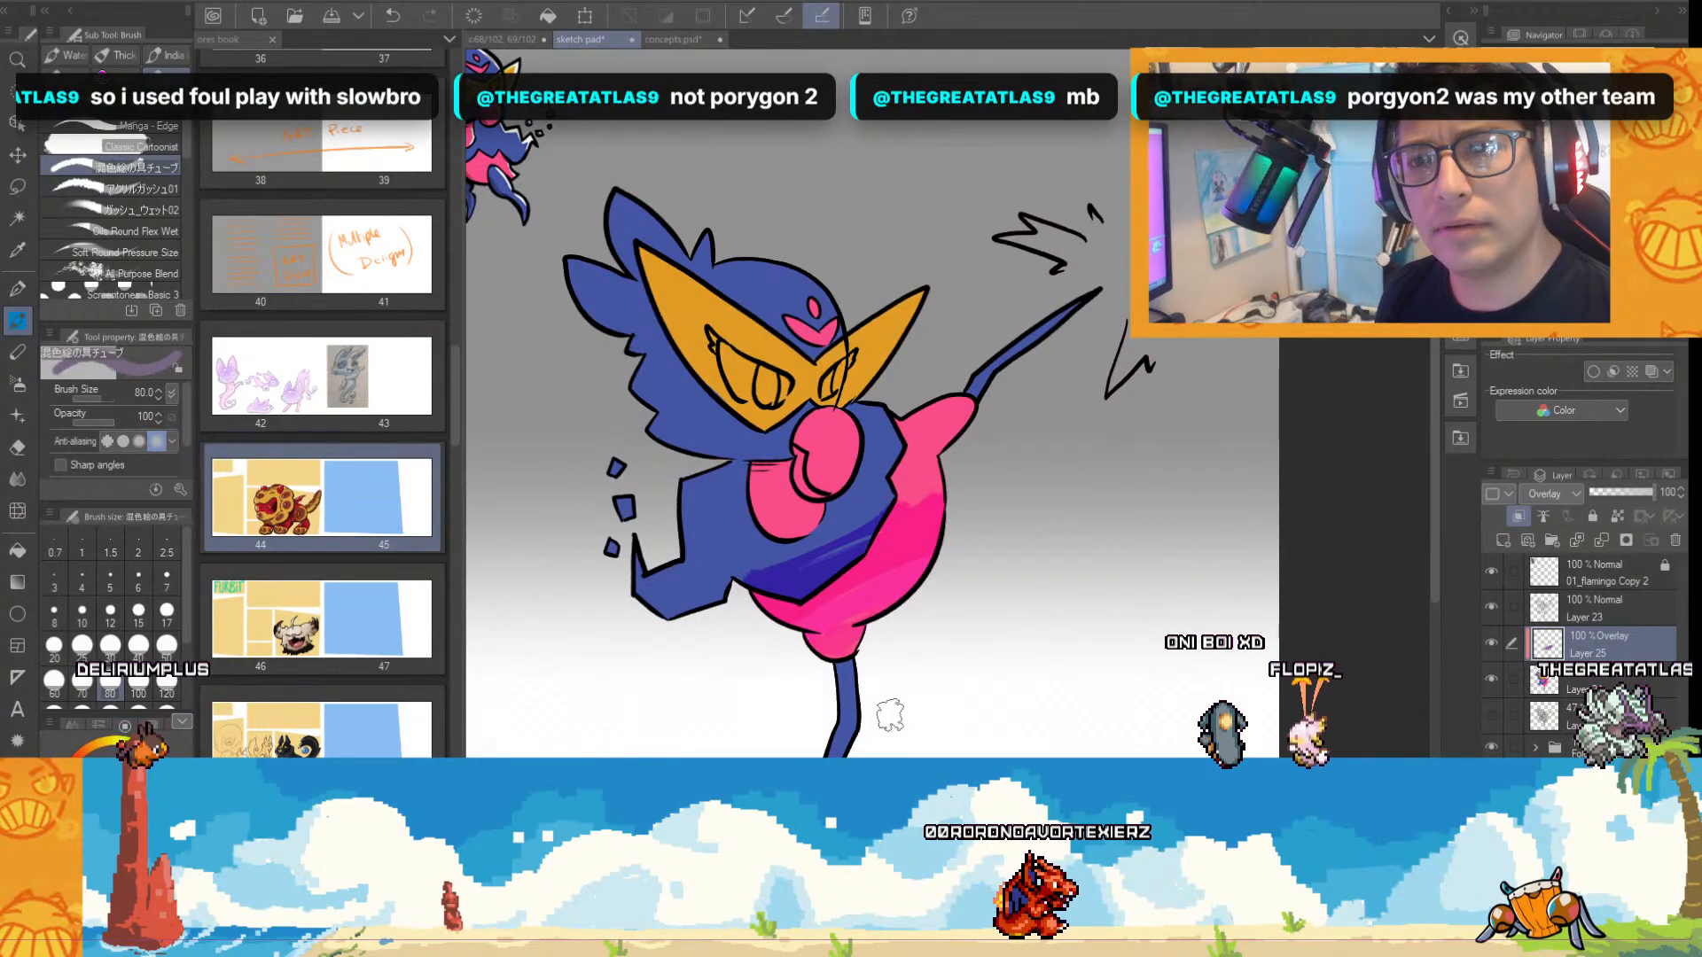
Shade the lower edge of the blue wing, the pink belly and the raised thigh with darker overlay strokes.
{"action": "scroll", "coordinate": [895, 599], "scroll_direction": "up", "scroll_amount": 2}
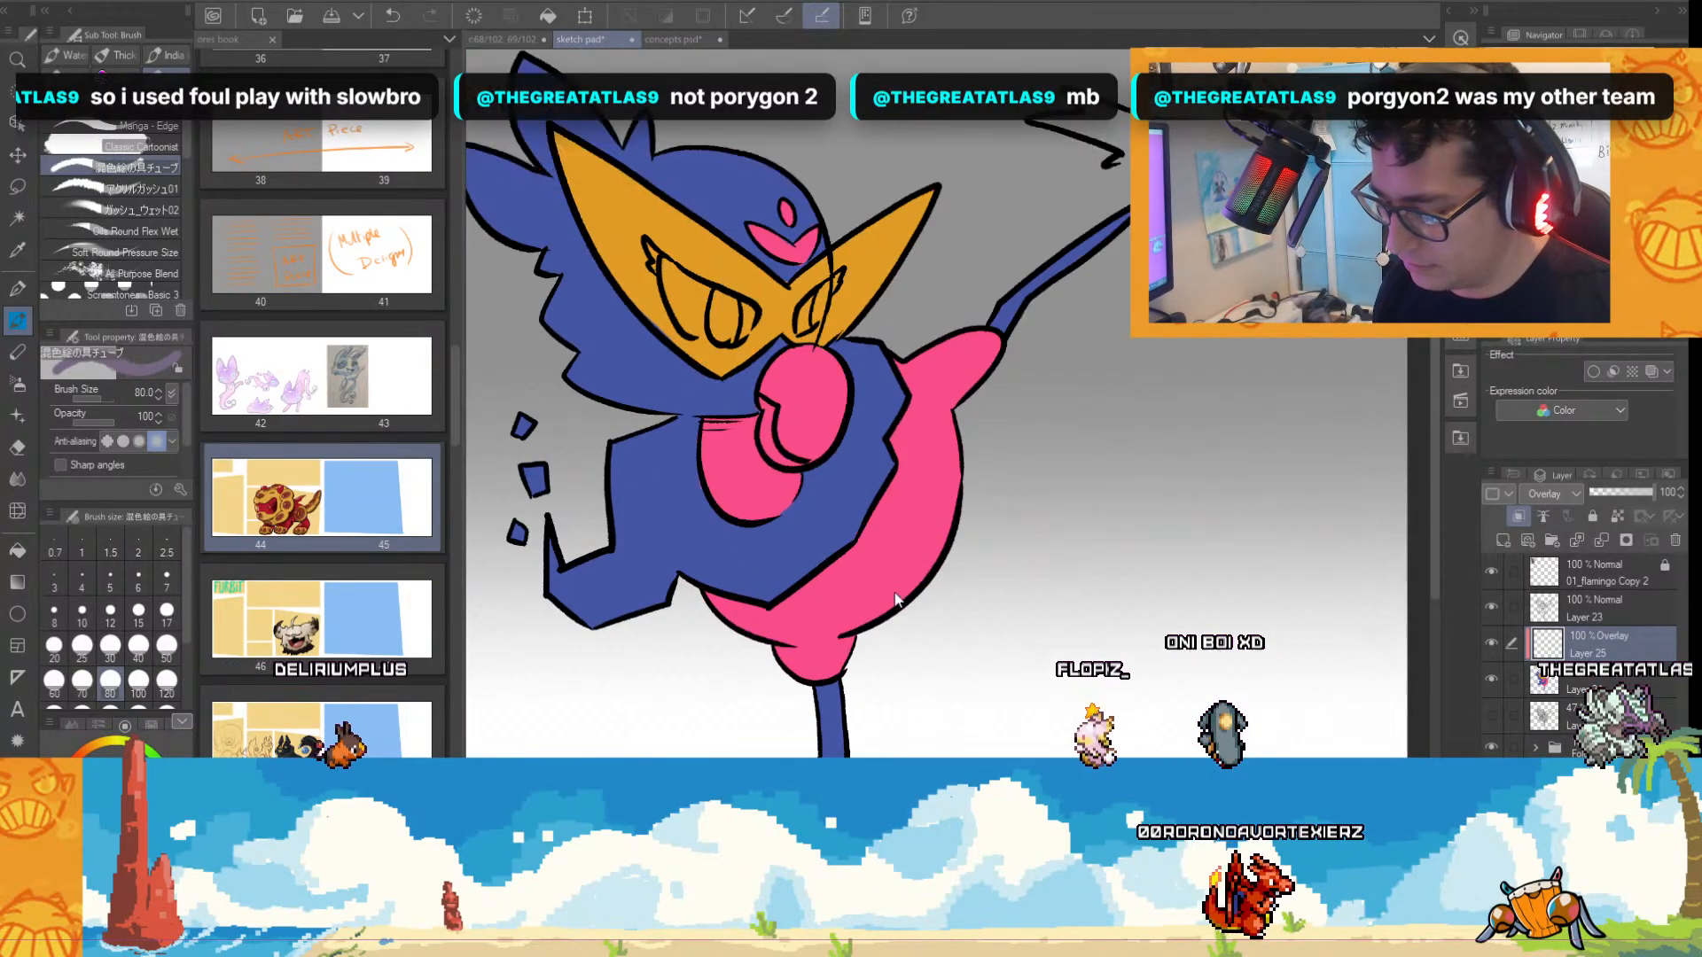
{"action": "scroll", "coordinate": [895, 599], "scroll_direction": "up", "scroll_amount": 2}
{"action": "mouse_move", "coordinate": [549, 541]}
{"action": "left_mouse_down"}
{"action": "mouse_move", "coordinate": [687, 565]}
{"action": "mouse_move", "coordinate": [838, 450]}
{"action": "left_mouse_up"}
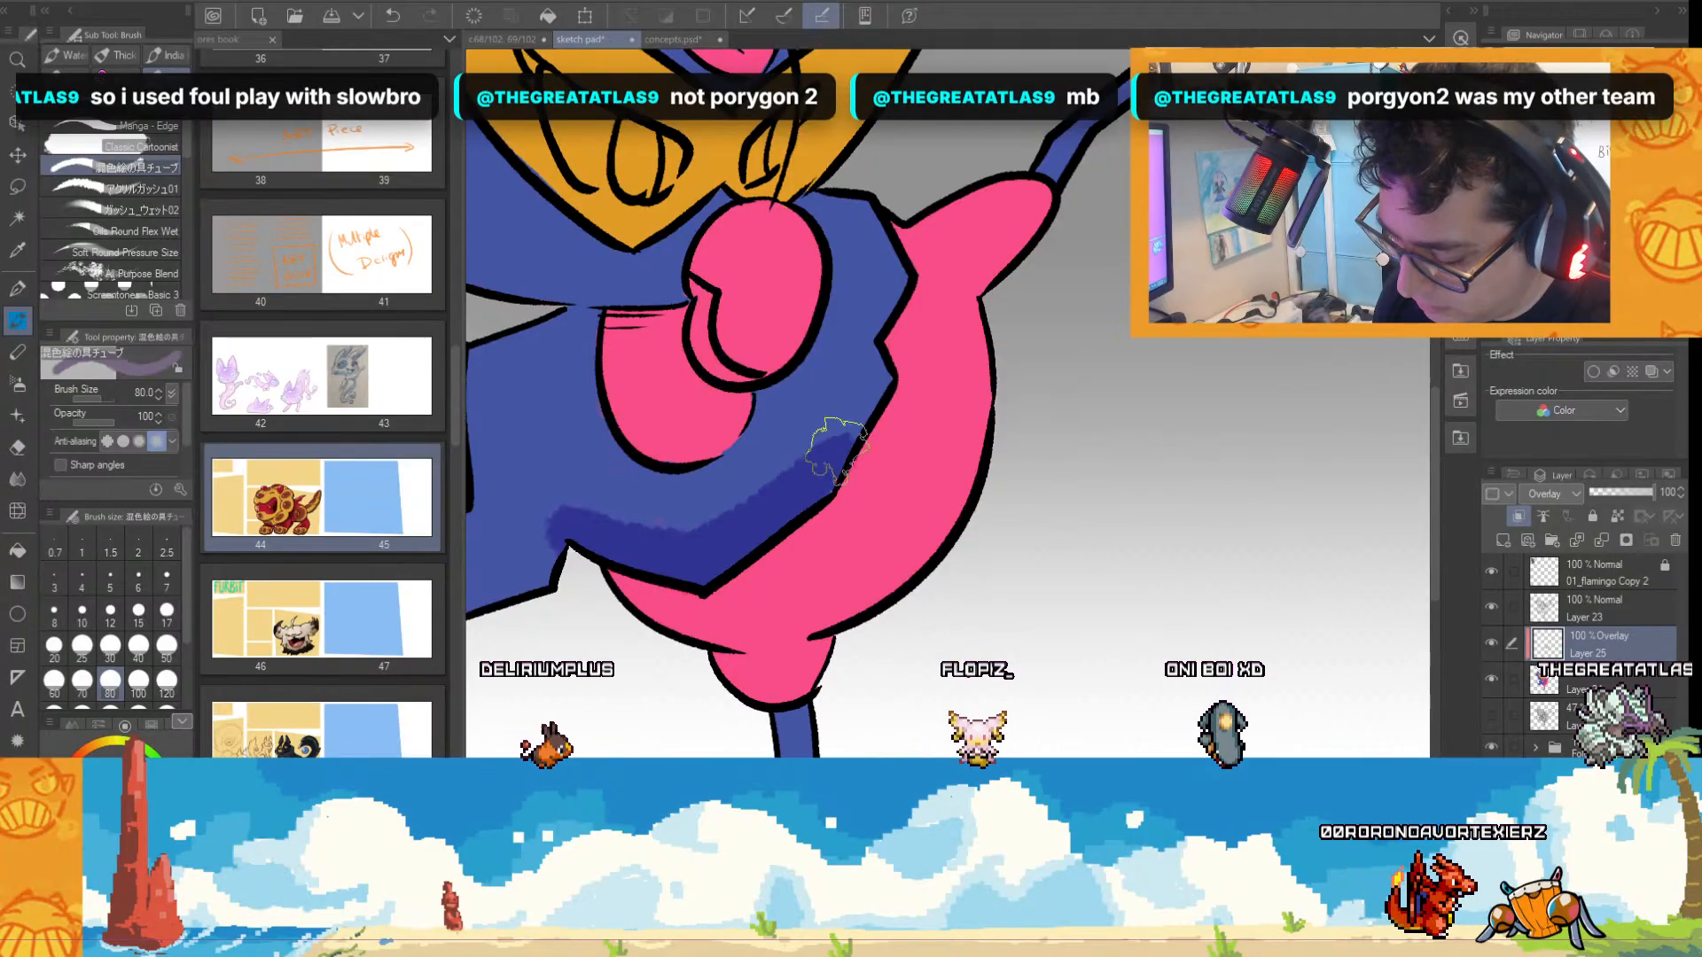
{"action": "left_click_drag", "start_coordinate": [700, 567], "coordinate": [829, 451]}
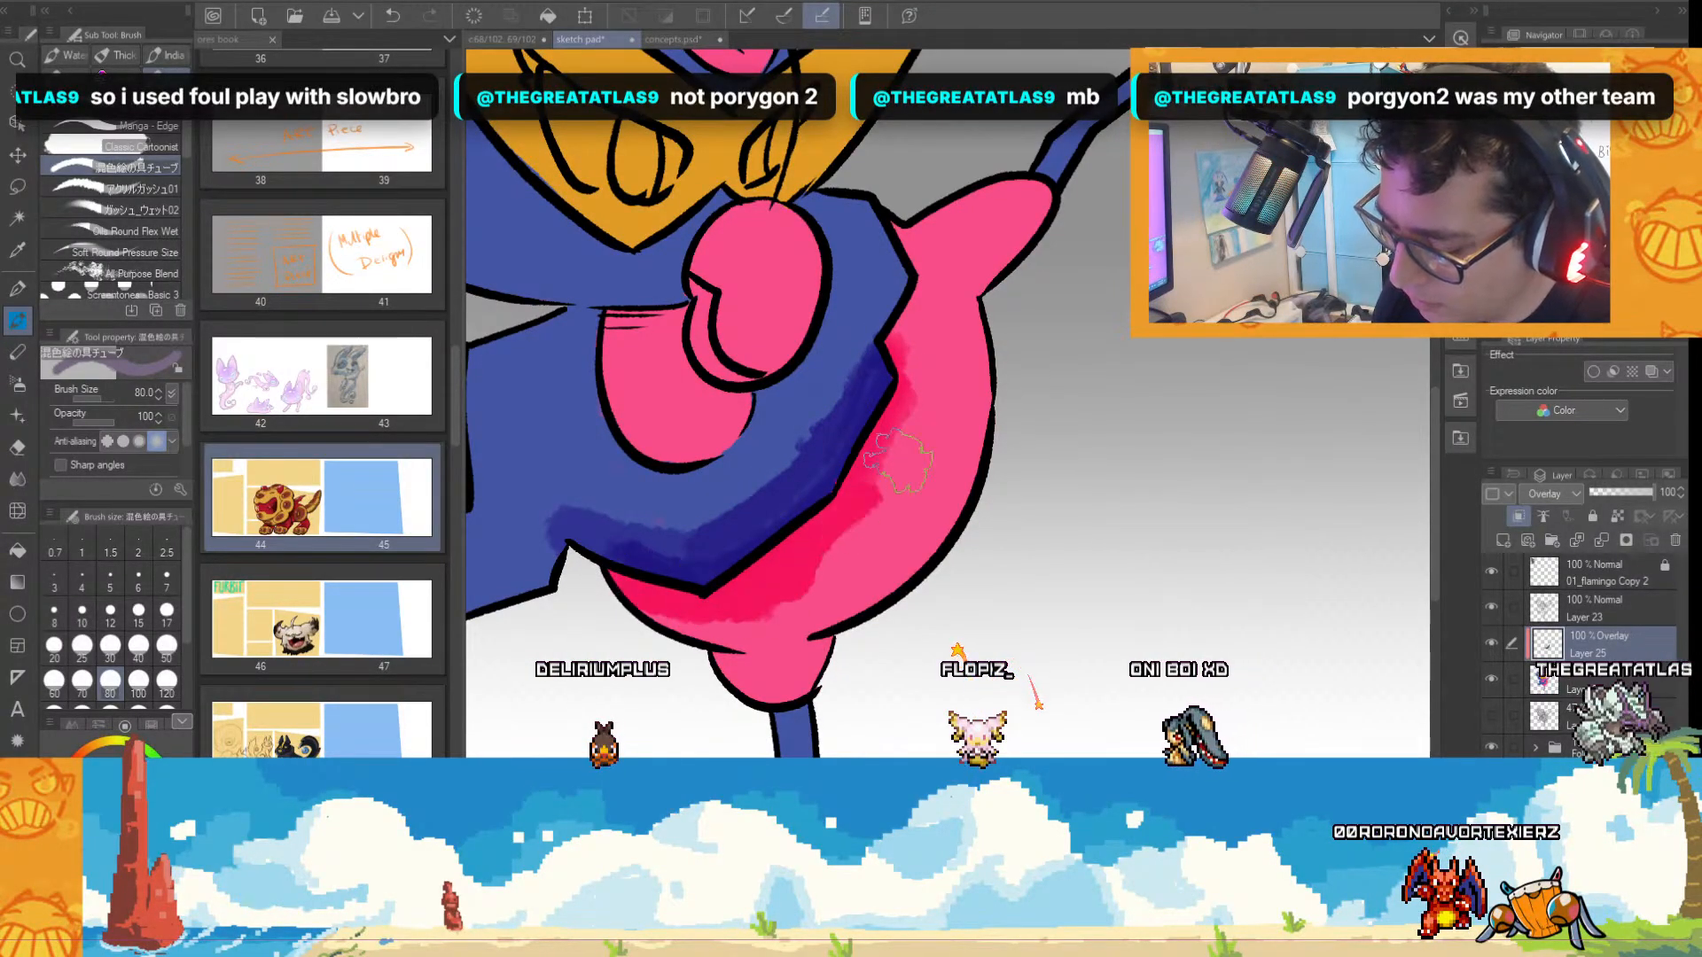
{"action": "left_click_drag", "start_coordinate": [897, 337], "coordinate": [927, 266]}
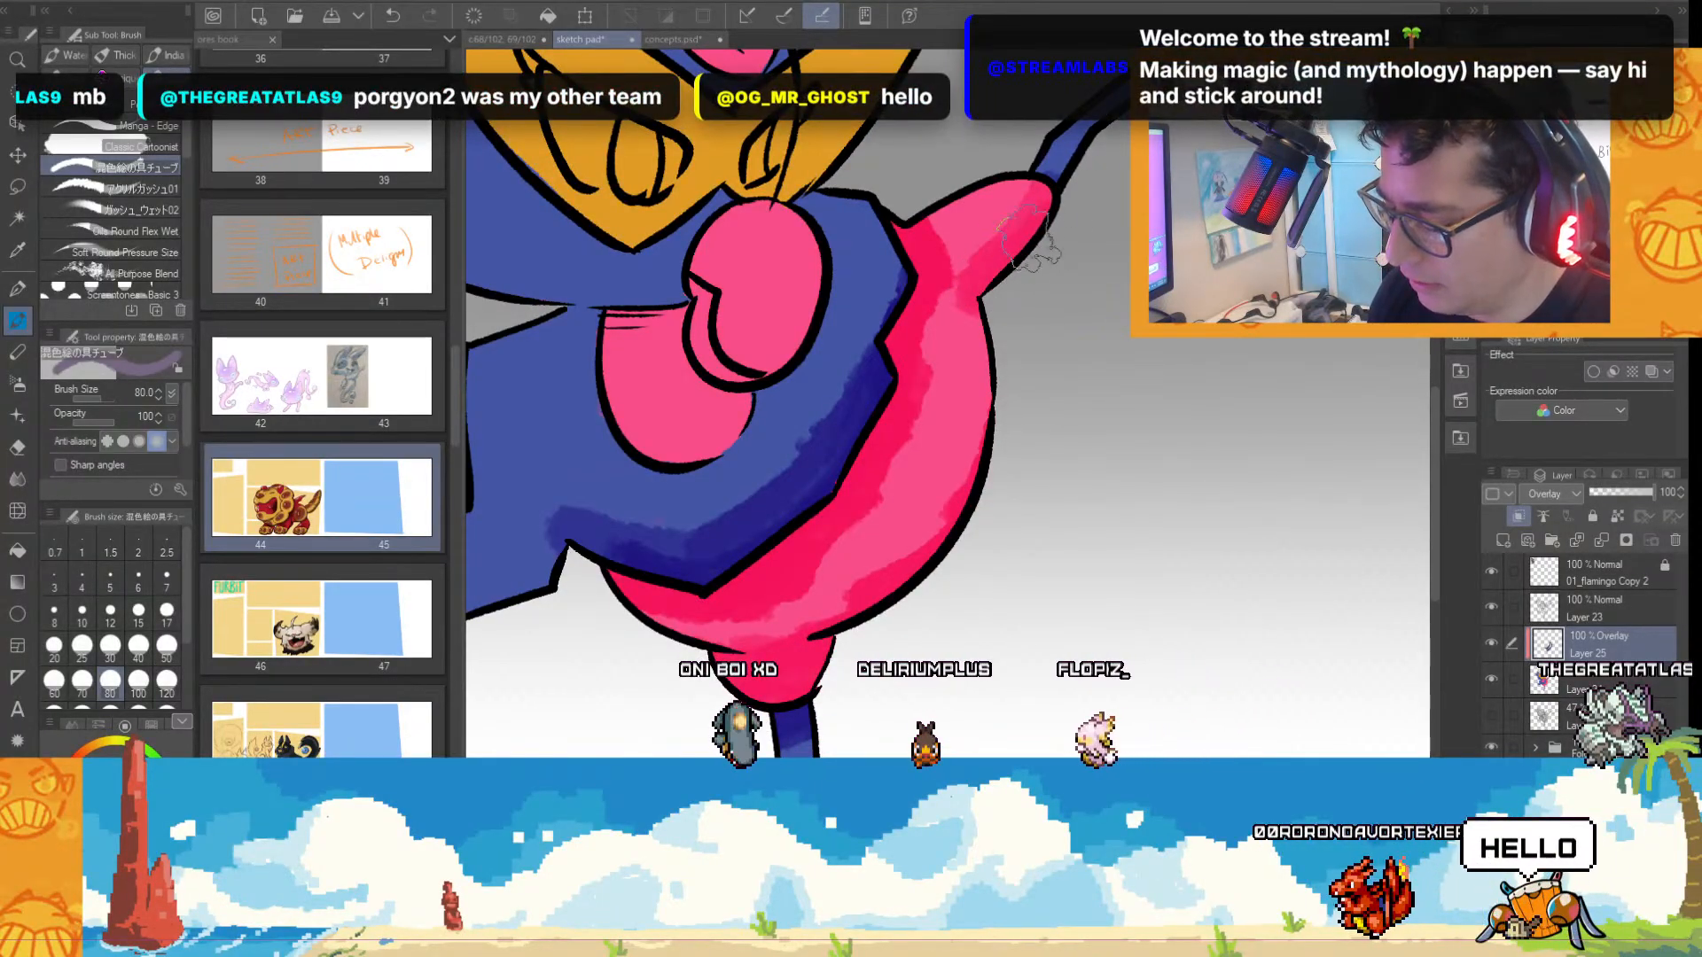
{"action": "mouse_move", "coordinate": [1028, 237]}
{"action": "left_mouse_down"}
{"action": "mouse_move", "coordinate": [992, 342]}
{"action": "mouse_move", "coordinate": [1017, 381]}
{"action": "left_mouse_up"}
{"action": "scroll", "coordinate": [987, 608], "scroll_direction": "down", "scroll_amount": 3}
{"action": "scroll", "coordinate": [1018, 581], "scroll_direction": "up", "scroll_amount": 3}
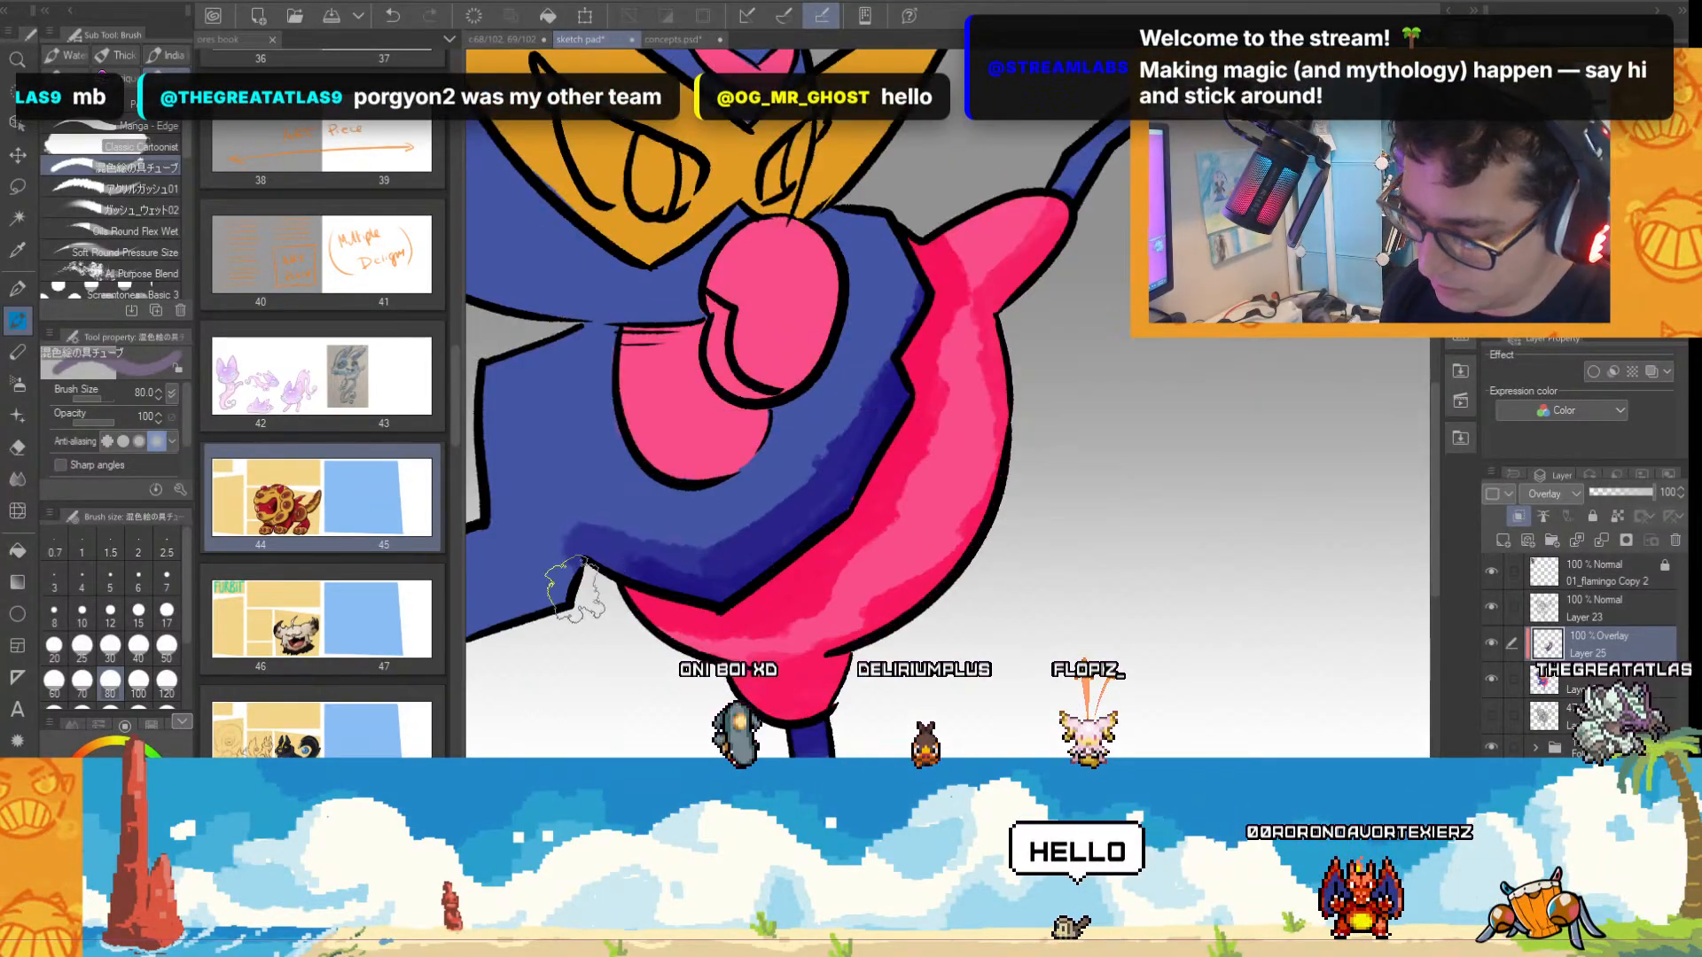
Shade the undersides of the head feathers, wing tip, chest, mask and legs with darker overlay strokes.
{"action": "scroll", "coordinate": [969, 703], "scroll_direction": "left", "scroll_amount": 3}
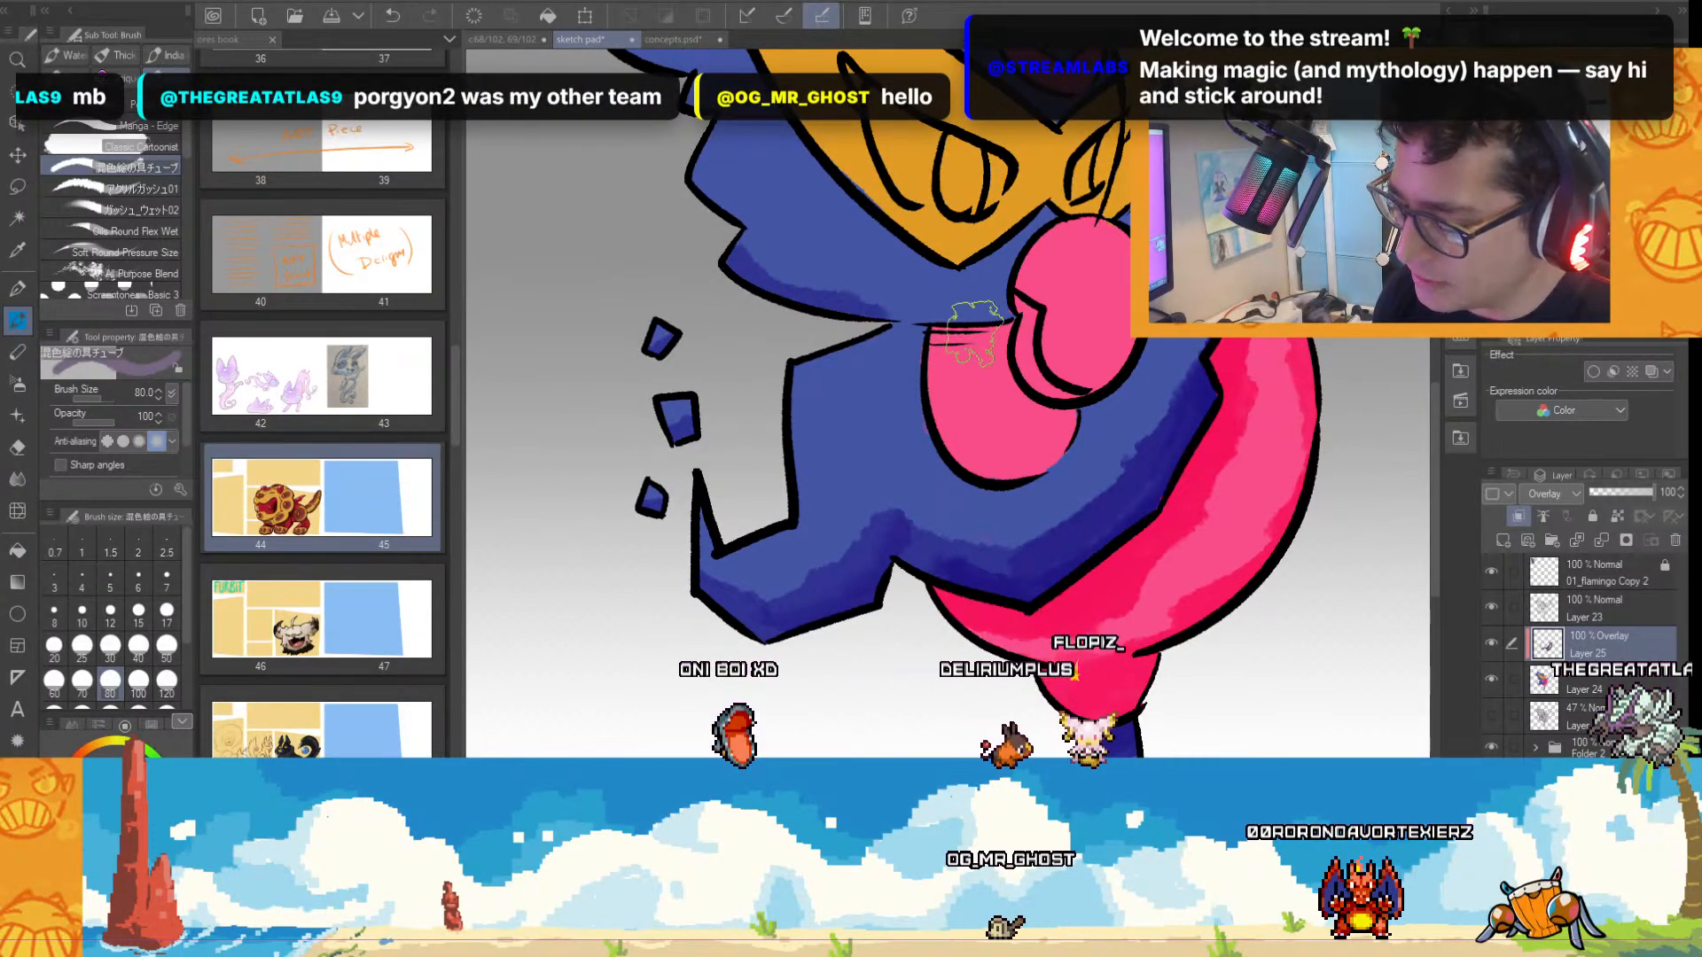
{"action": "left_click_drag", "start_coordinate": [975, 332], "coordinate": [904, 317]}
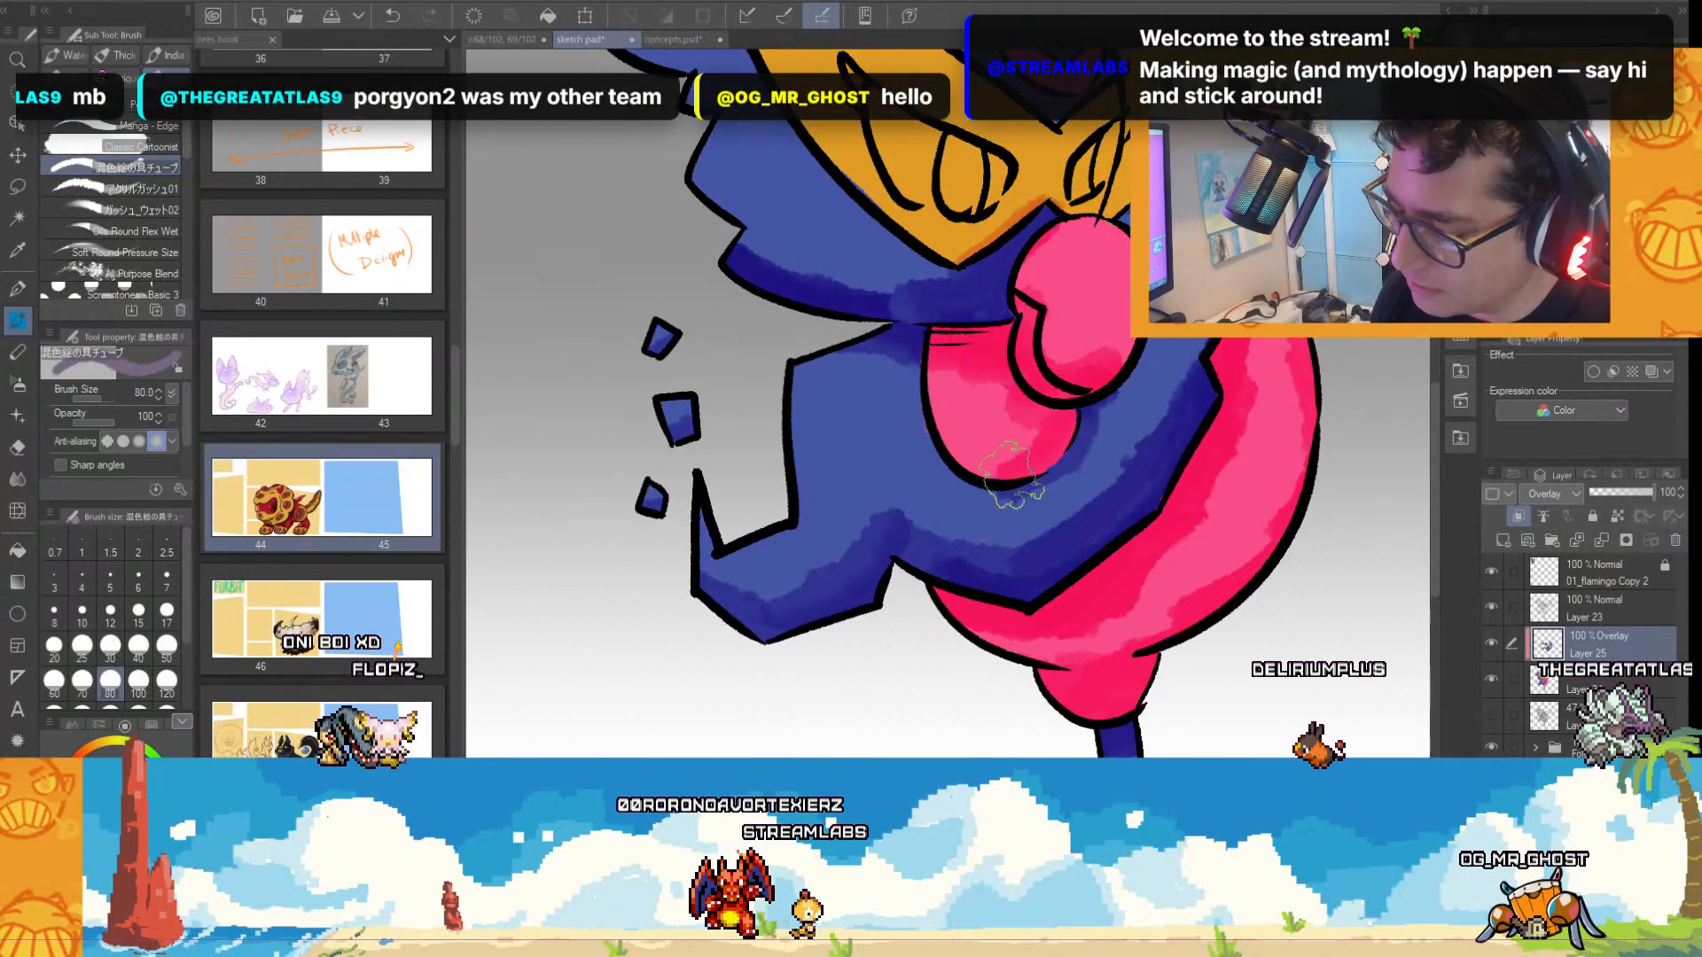
{"action": "scroll", "coordinate": [1147, 448], "scroll_direction": "down", "scroll_amount": 2}
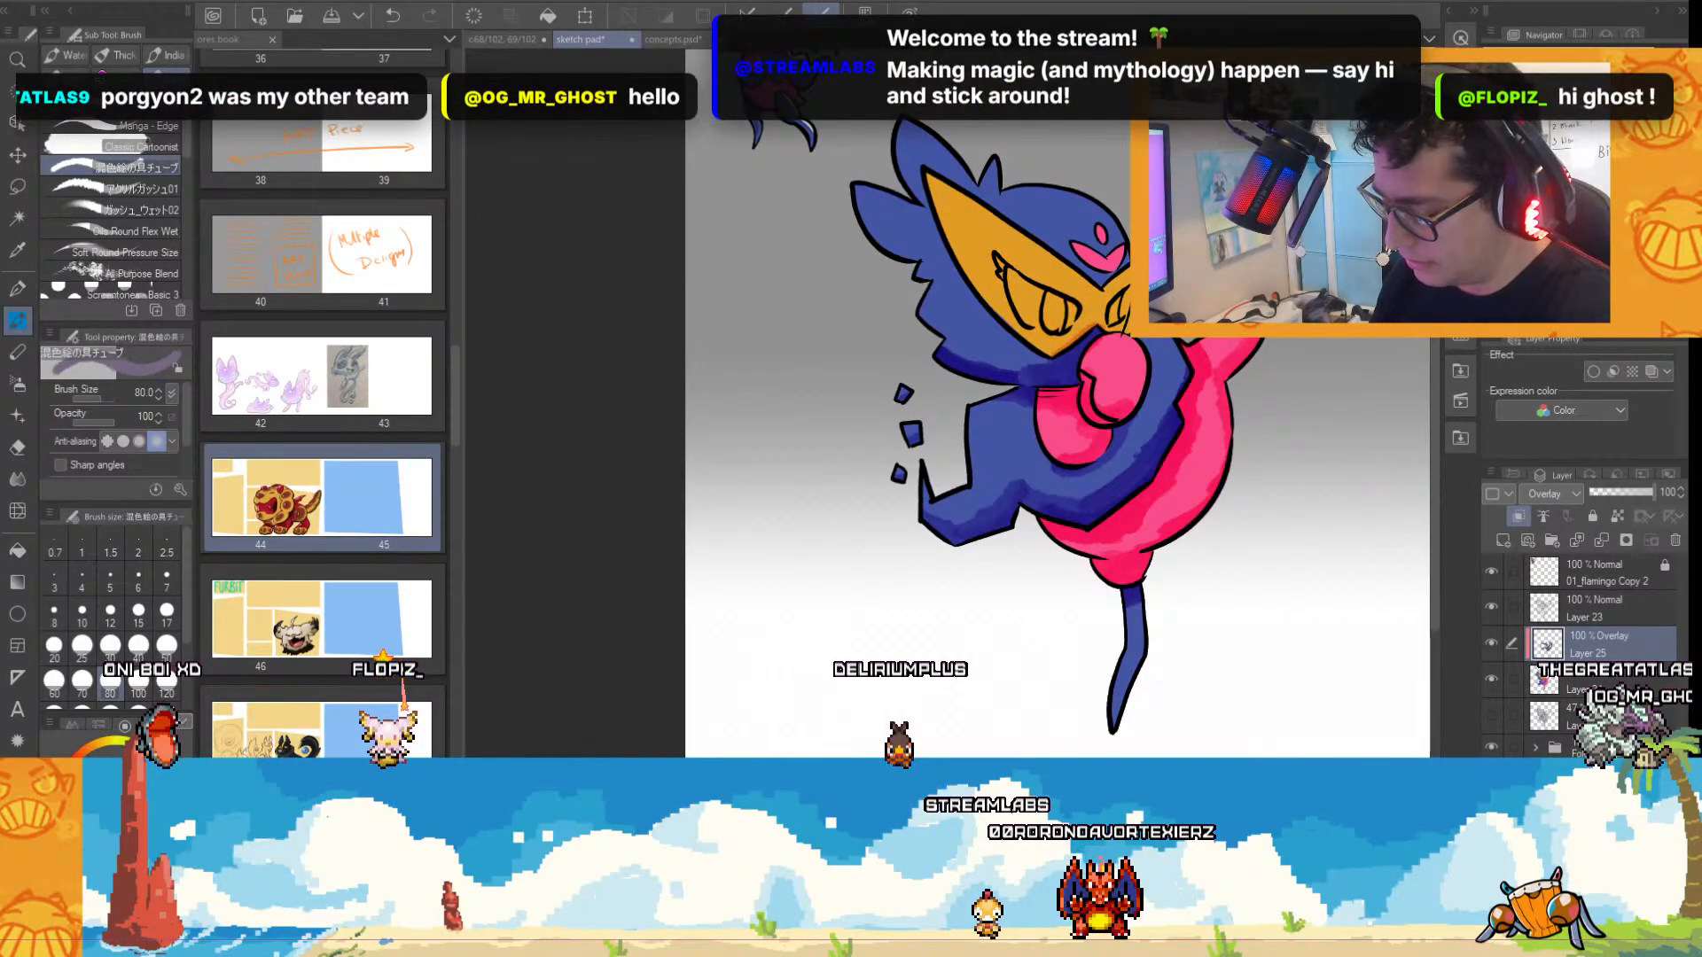
{"action": "left_click_drag", "start_coordinate": [1209, 550], "coordinate": [1098, 550]}
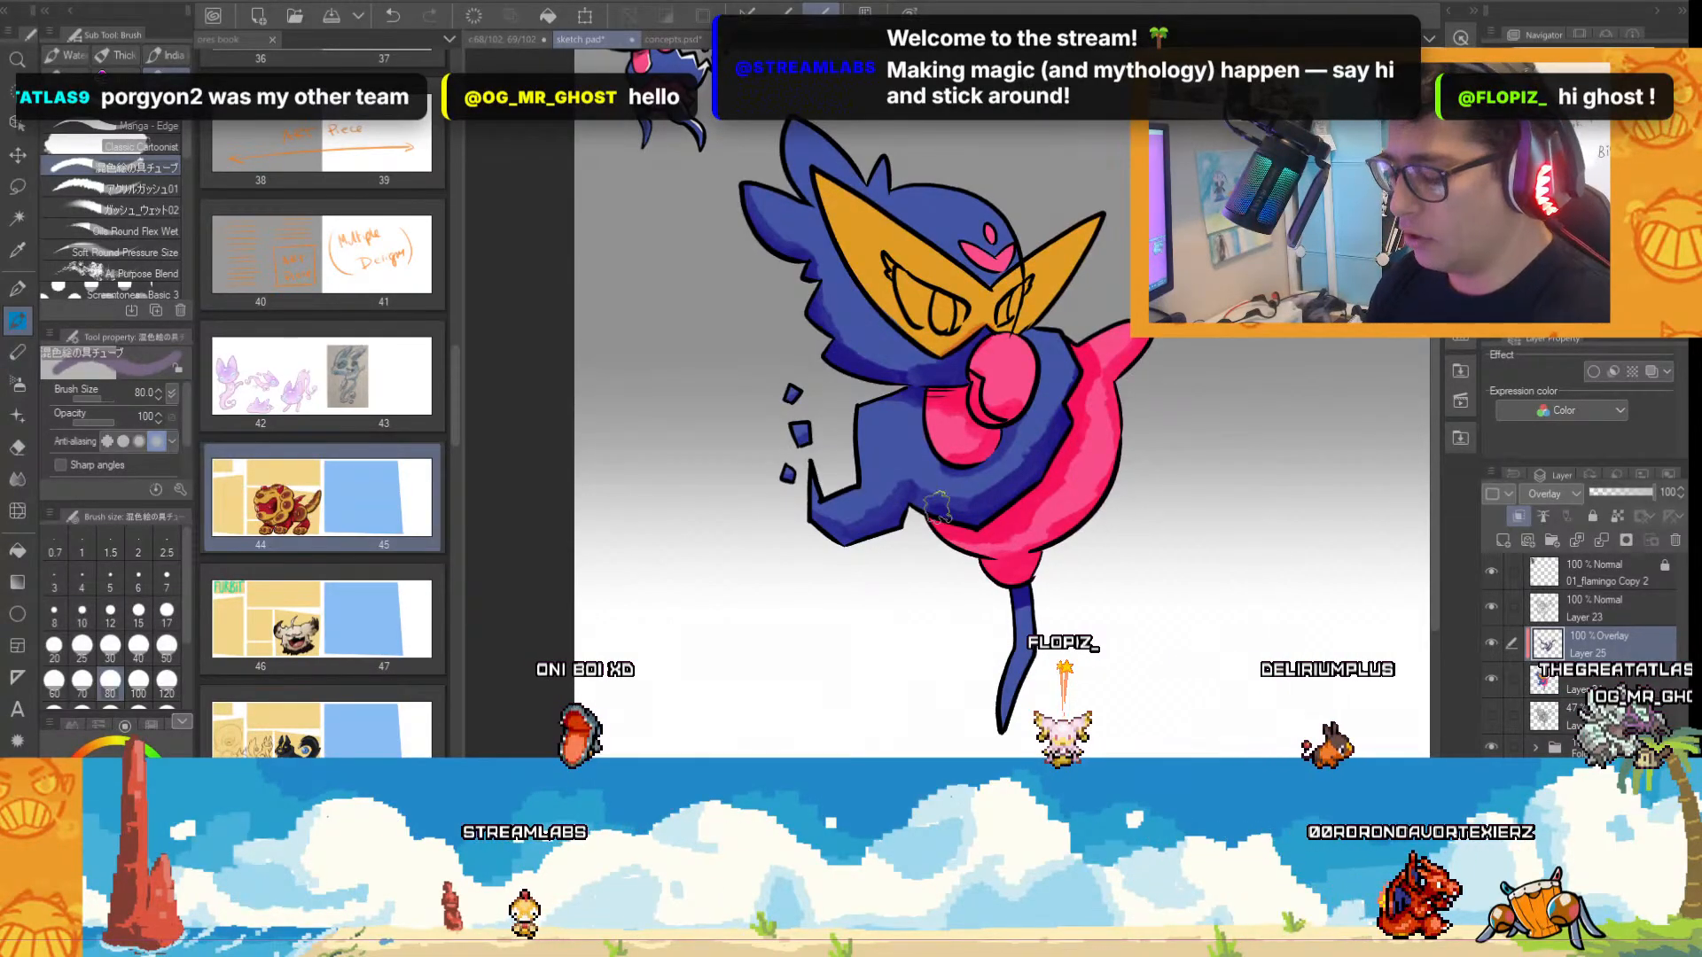
{"action": "scroll", "coordinate": [945, 357], "scroll_direction": "up", "scroll_amount": 1}
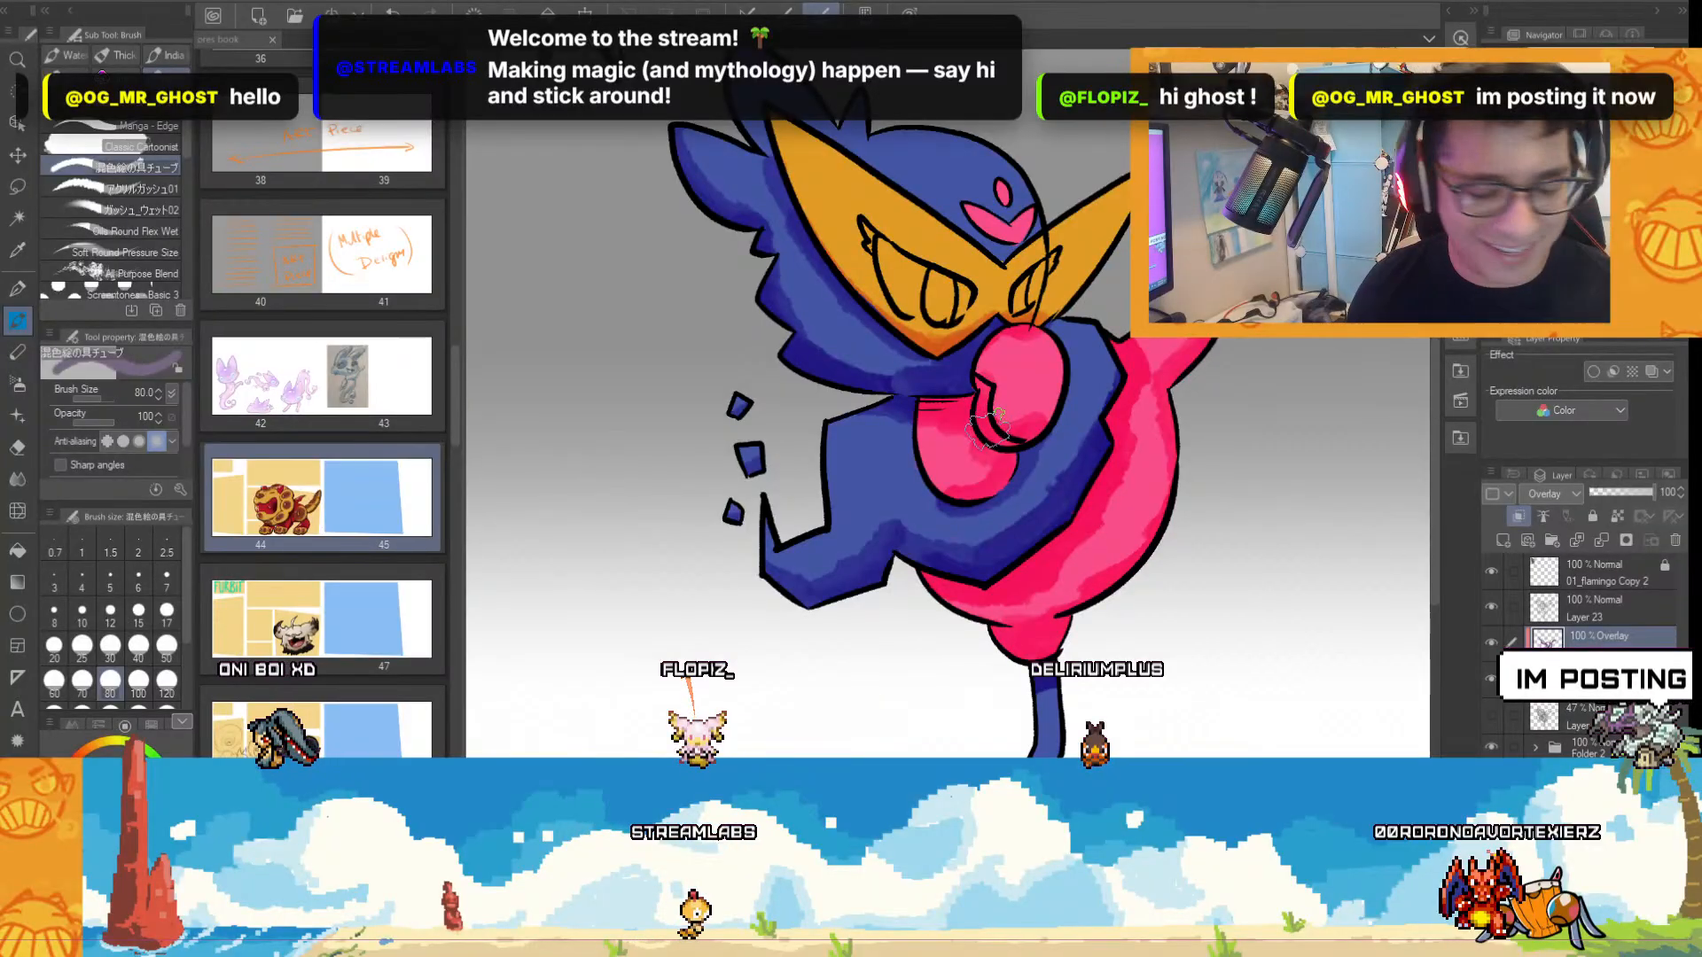
Switch to the アクリルガッシュ01 brush at size 100 and extend textured shading over the head, wing, beak and belly.
{"action": "left_click", "coordinate": [142, 642]}
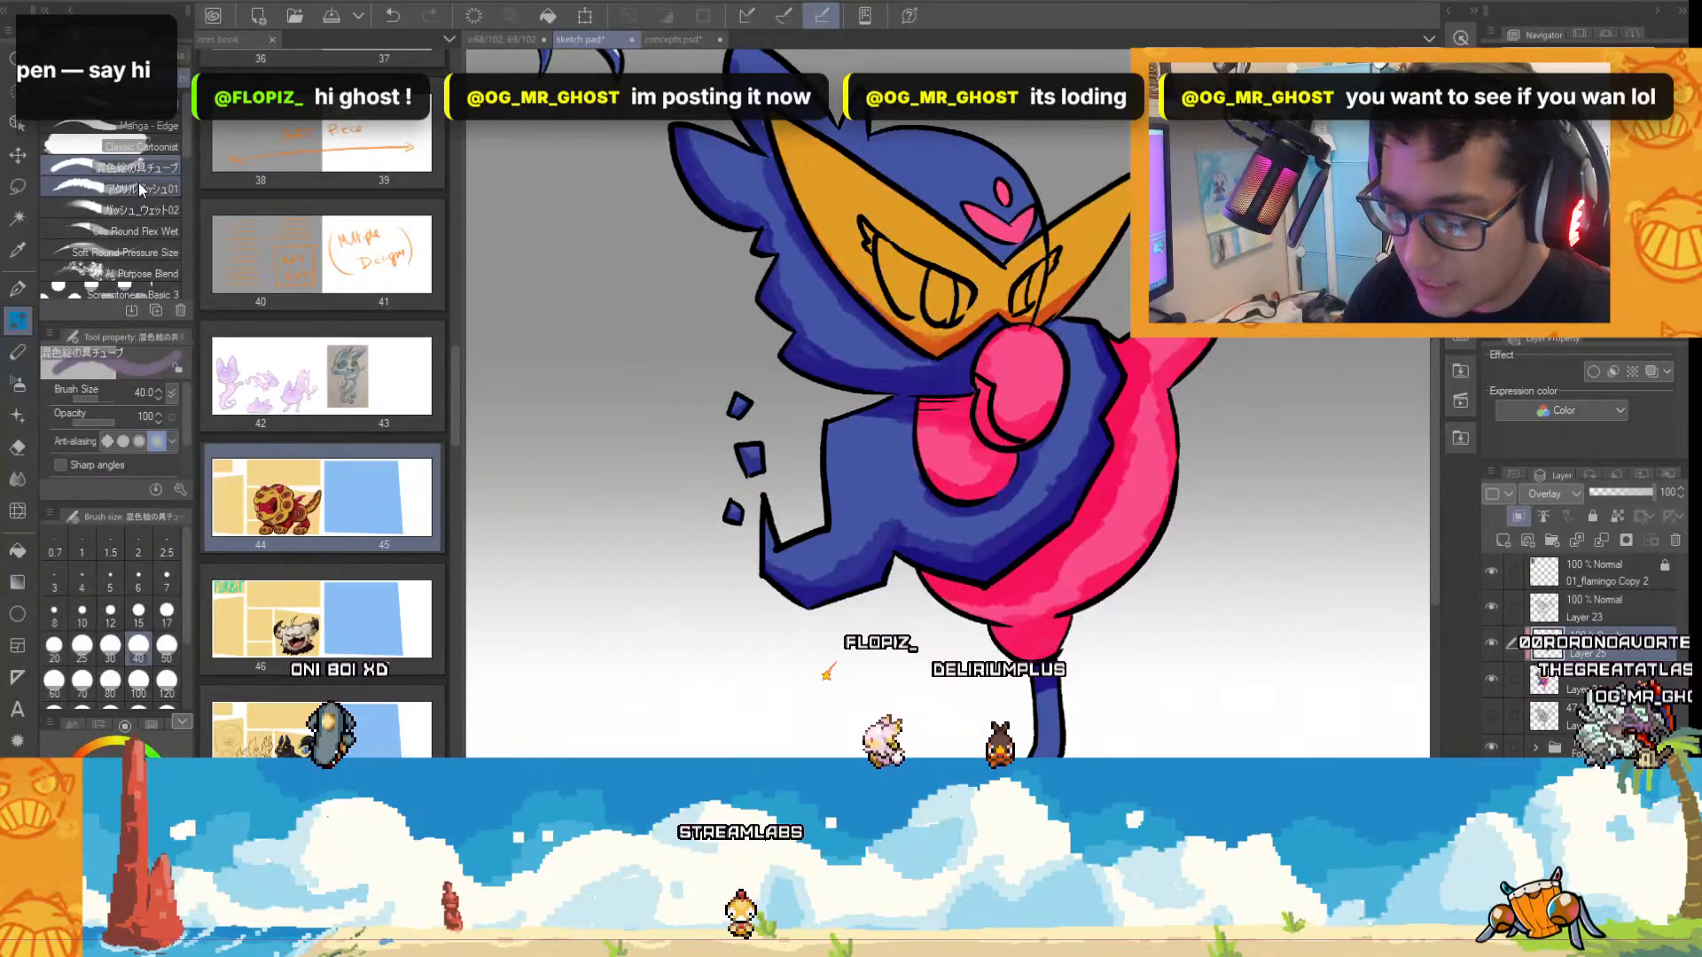
{"action": "left_click", "coordinate": [167, 189]}
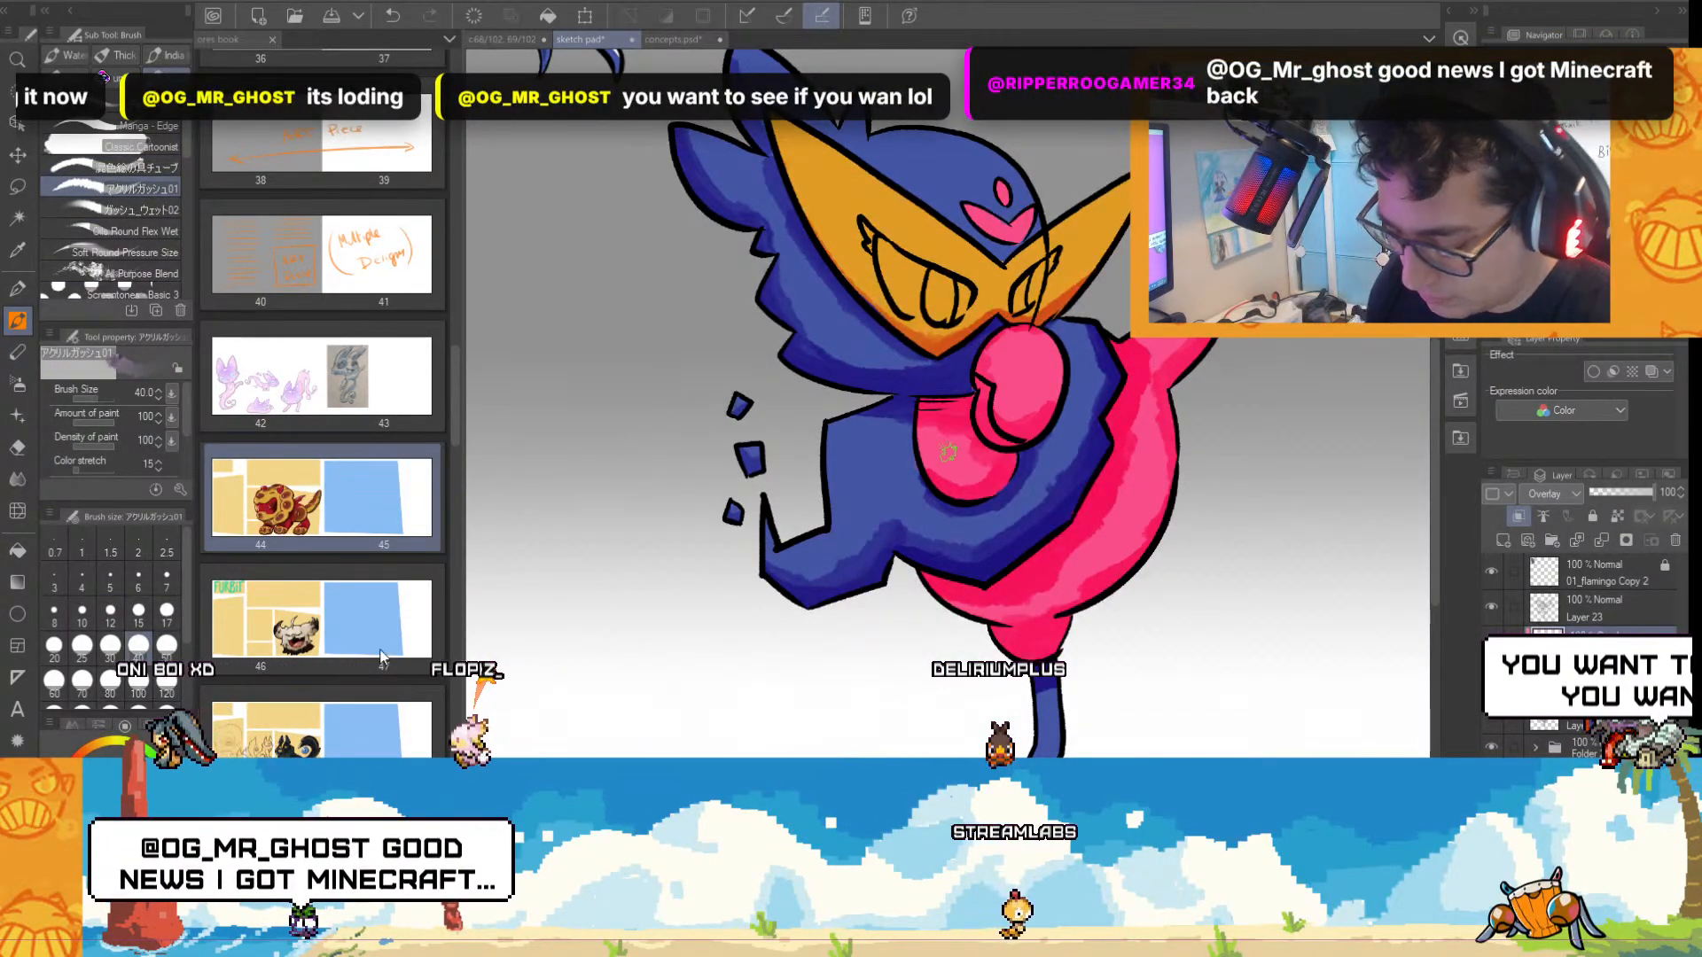
{"action": "left_click", "coordinate": [138, 682]}
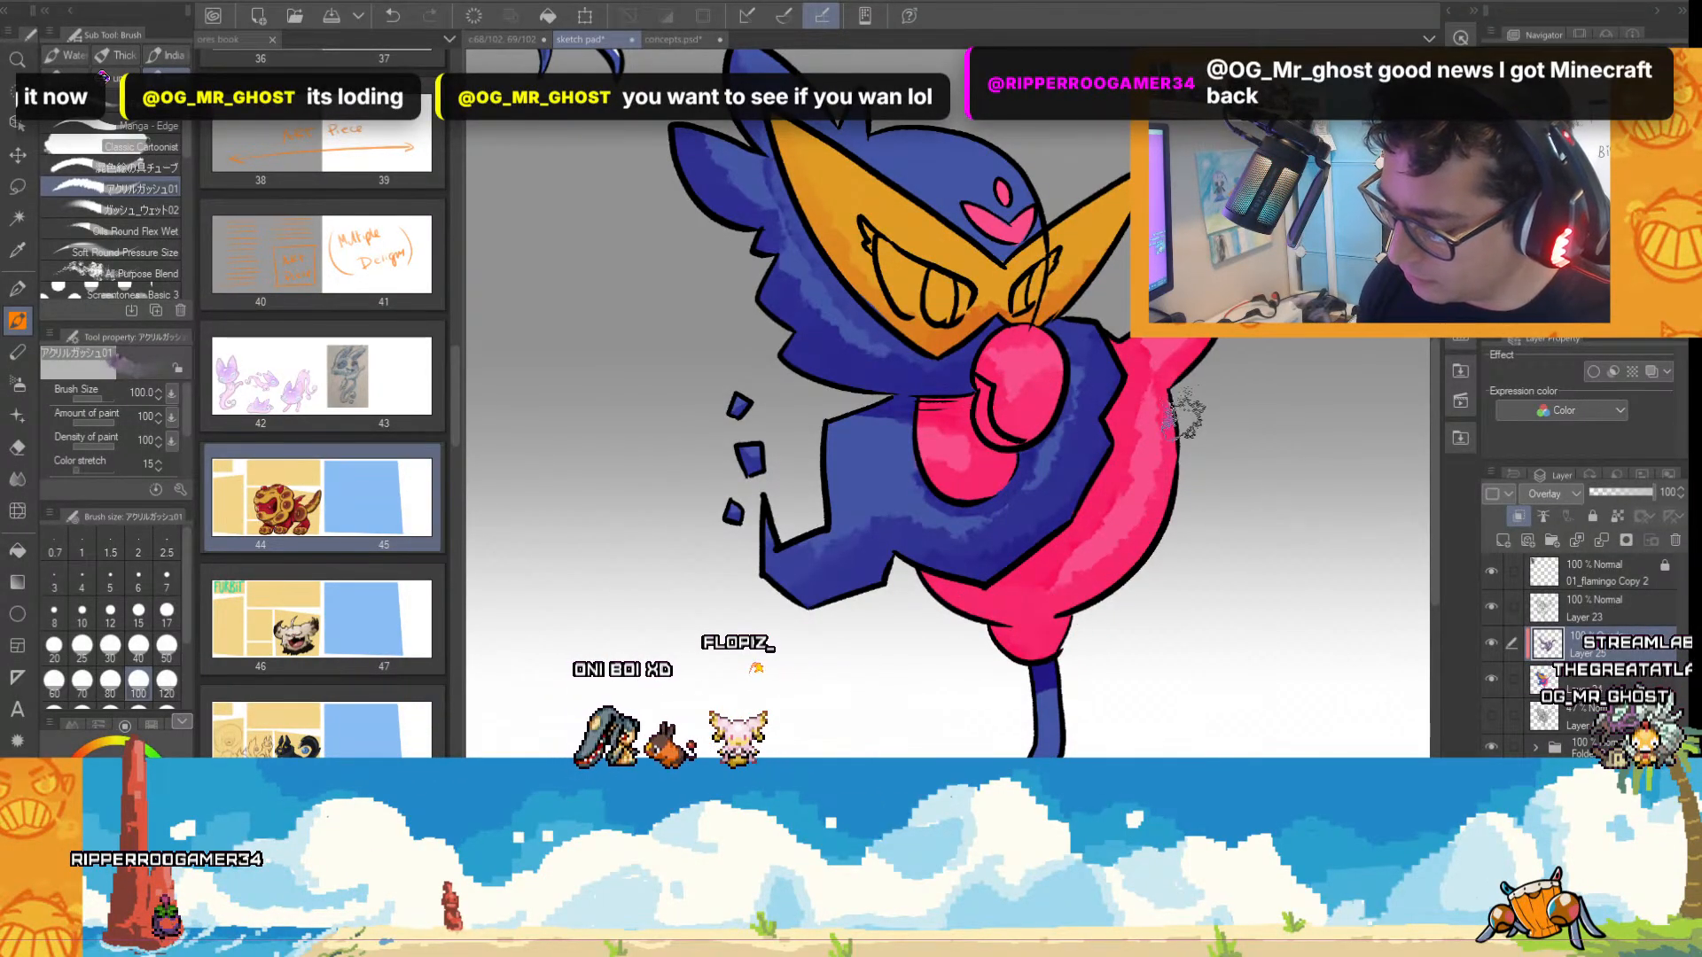
{"action": "left_click_drag", "start_coordinate": [1202, 627], "coordinate": [1187, 656]}
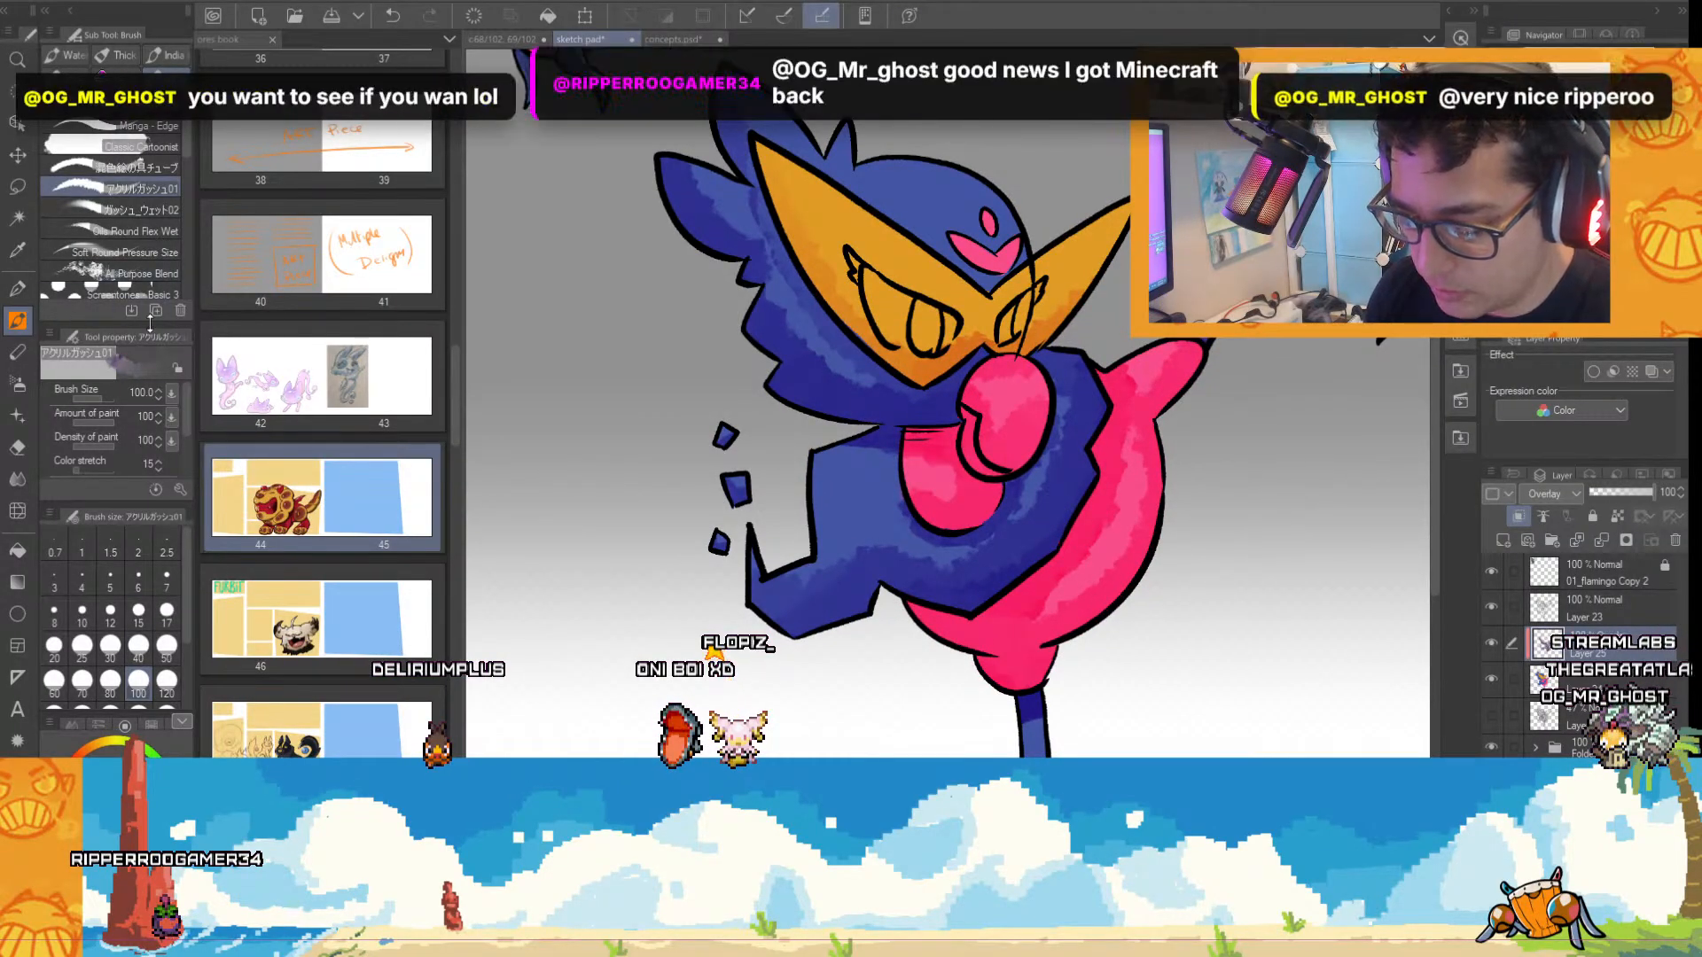
Use the ガッシュ_ウェット02 brush at size 40 to deepen the shadows along the wing's lower edge, the belly and the mask.
{"action": "left_click", "coordinate": [133, 209]}
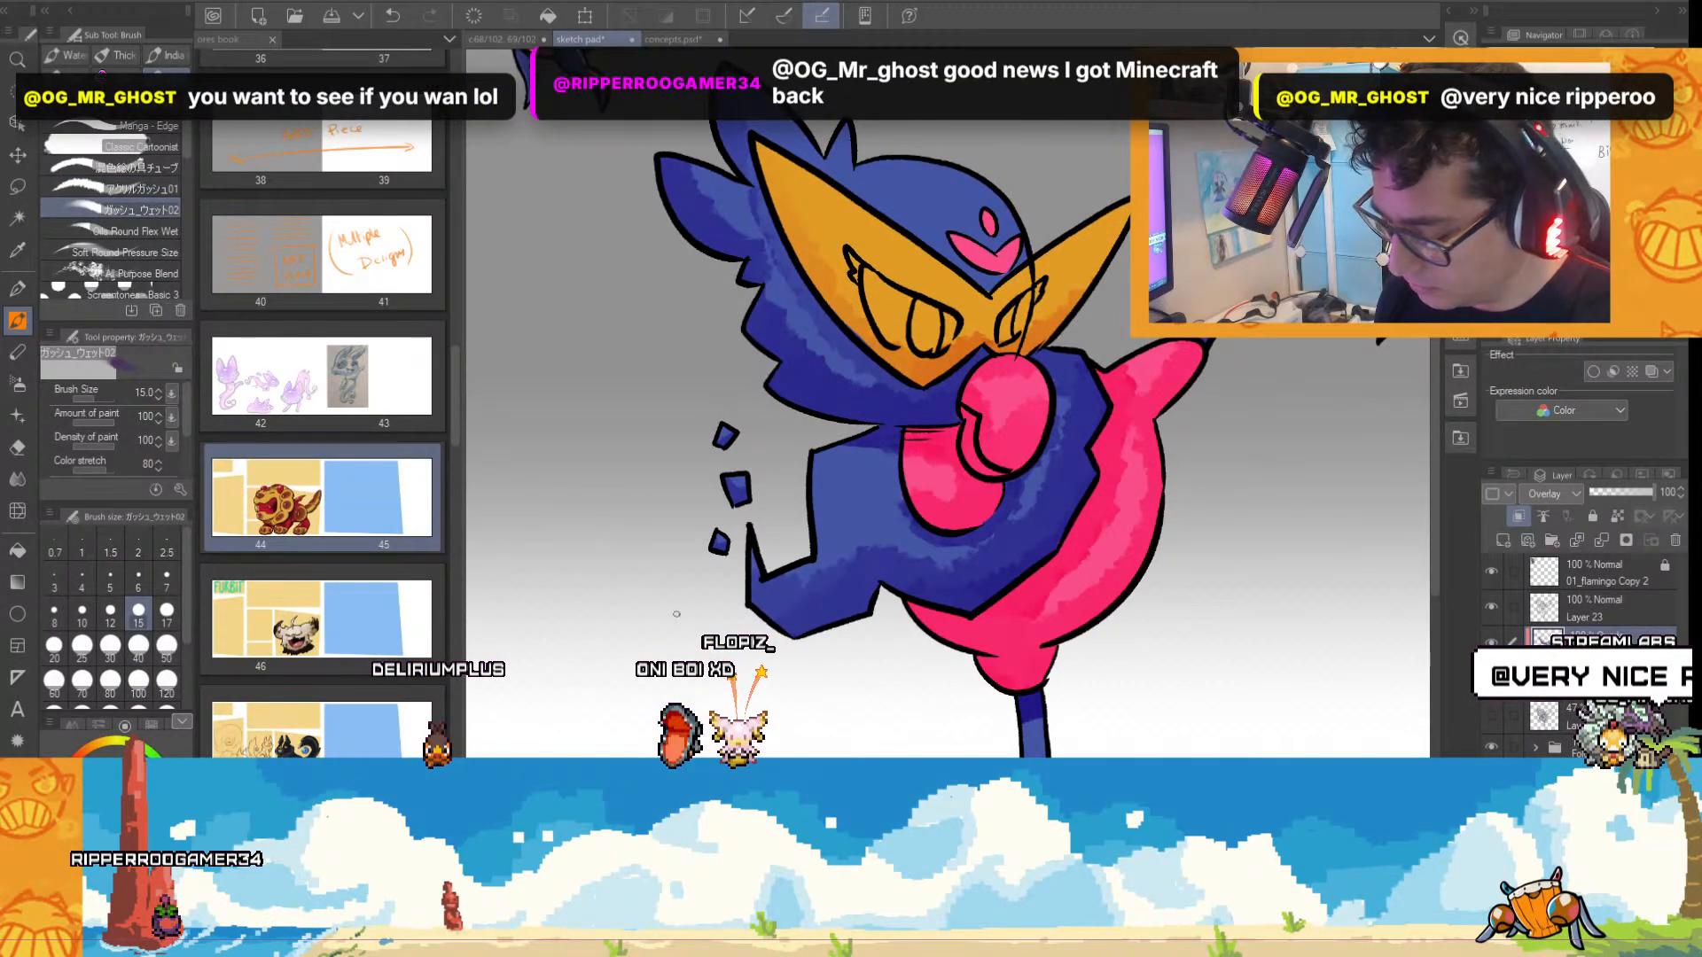
{"action": "left_click", "coordinate": [138, 645]}
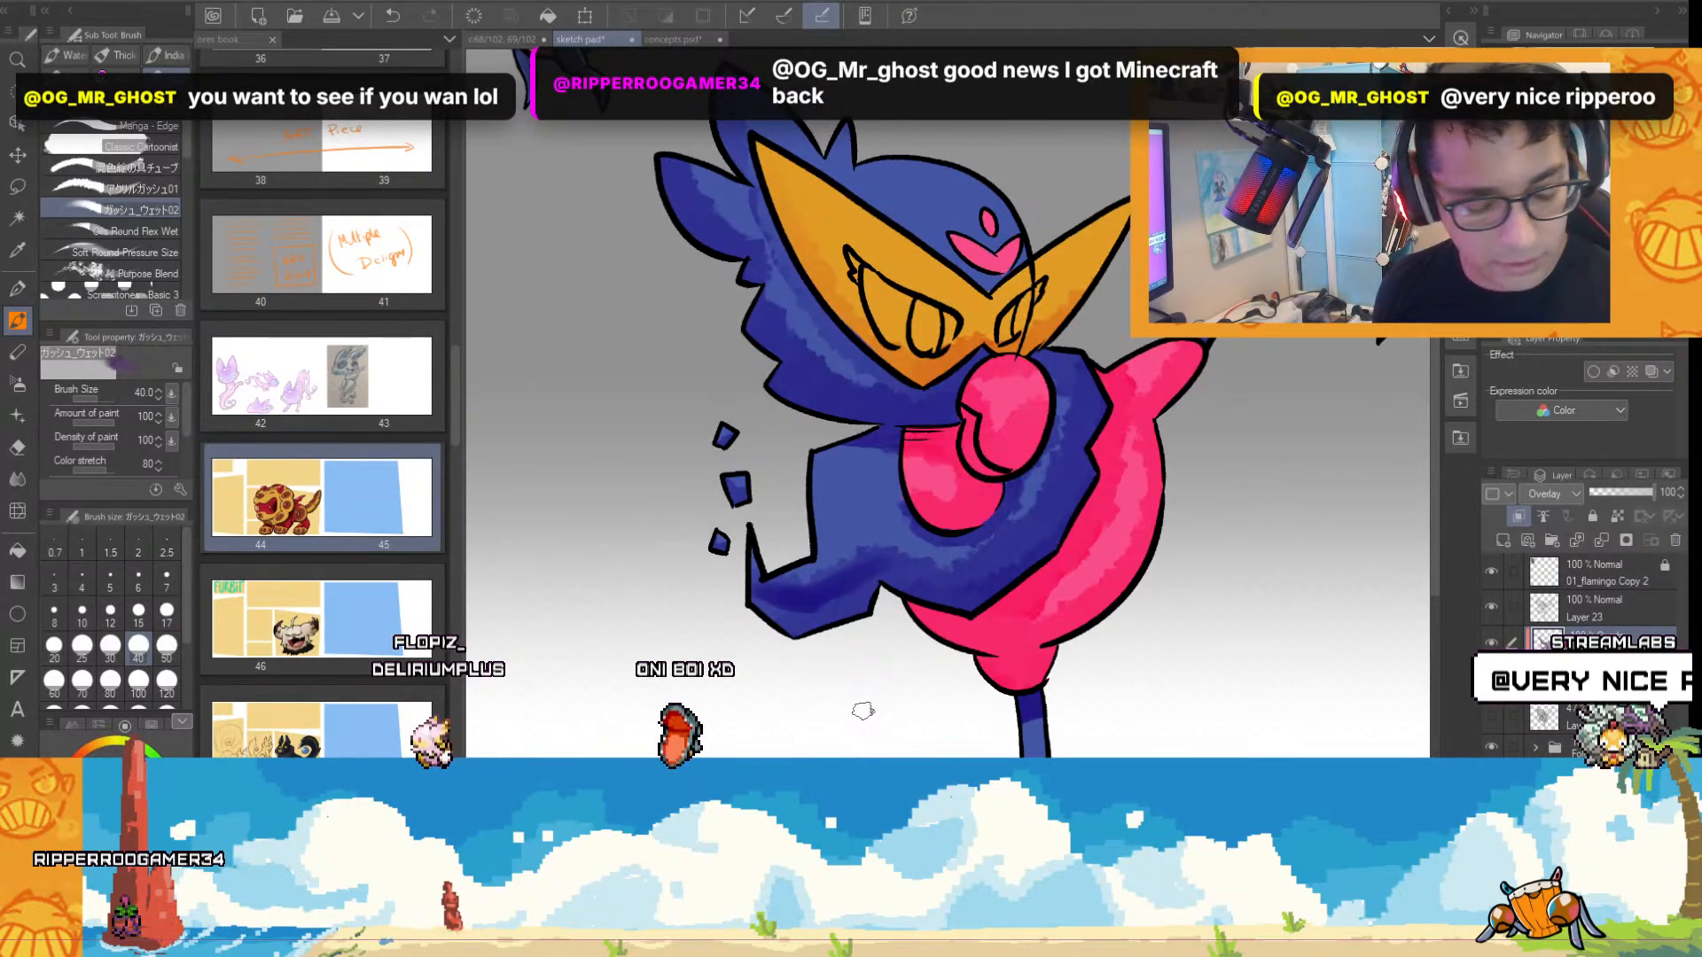
{"action": "key", "text": "ctrl+z"}
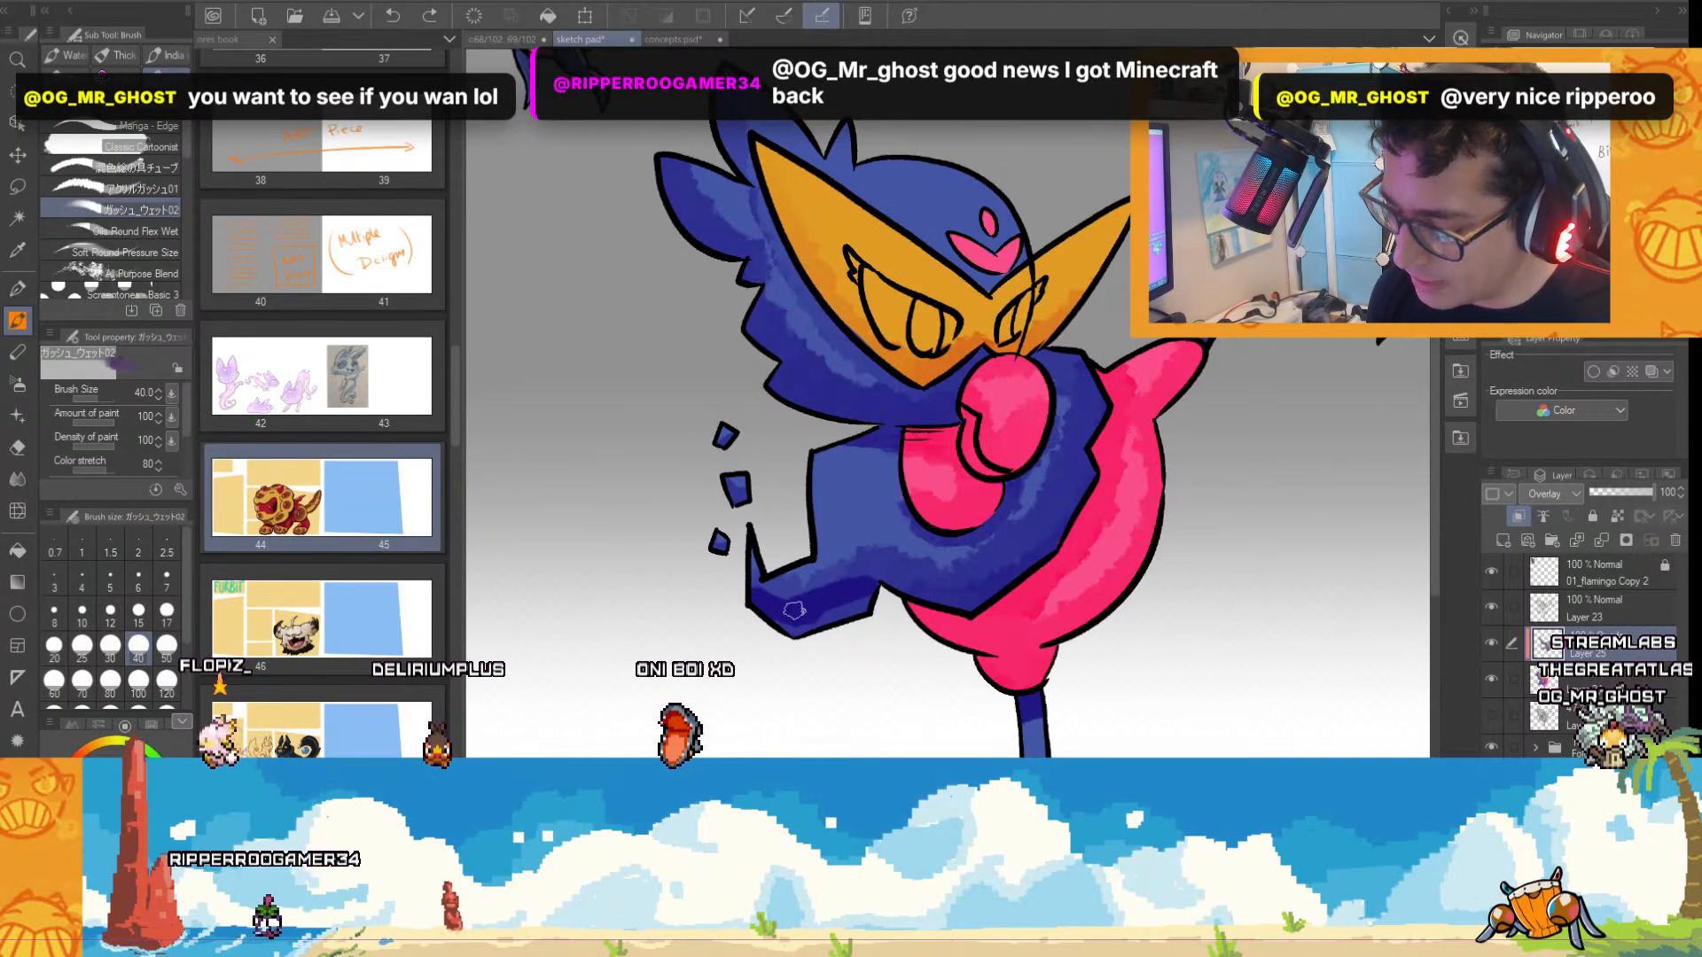
{"action": "mouse_move", "coordinate": [860, 580]}
{"action": "left_mouse_down"}
{"action": "mouse_move", "coordinate": [894, 568]}
{"action": "mouse_move", "coordinate": [931, 589]}
{"action": "mouse_move", "coordinate": [986, 568]}
{"action": "left_mouse_up"}
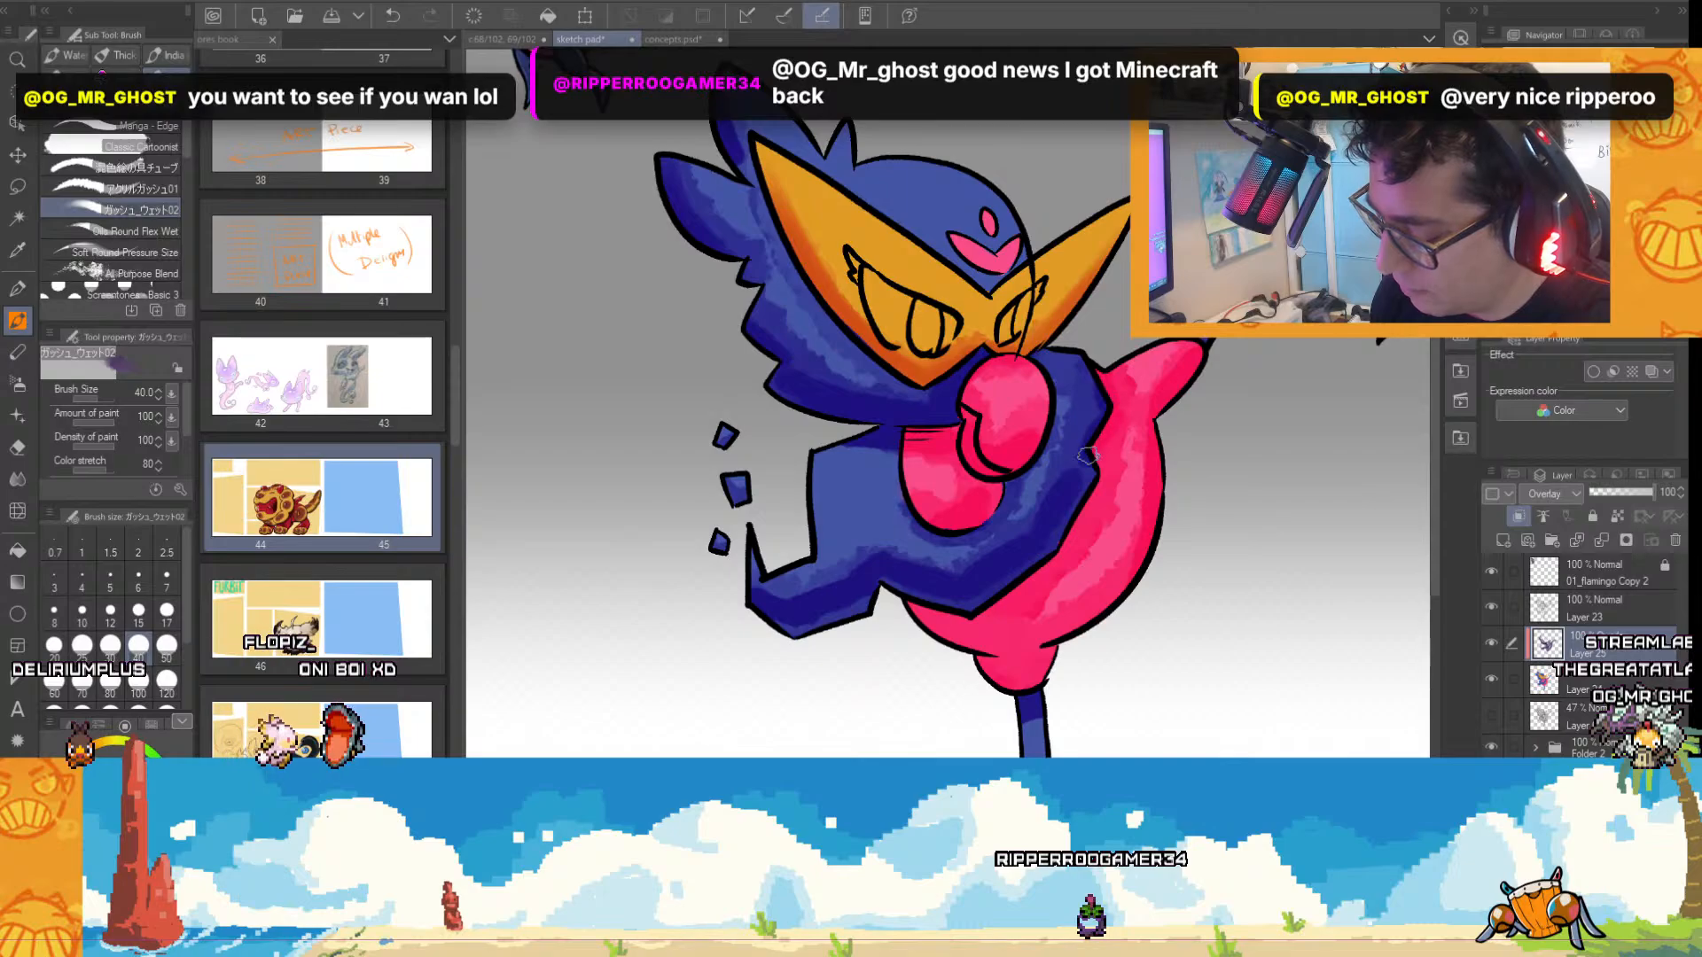
Build up the darker shading on the head feathers, wing and legs with the wet gouache brush.
{"action": "scroll", "coordinate": [971, 595], "scroll_direction": "down", "scroll_amount": 1}
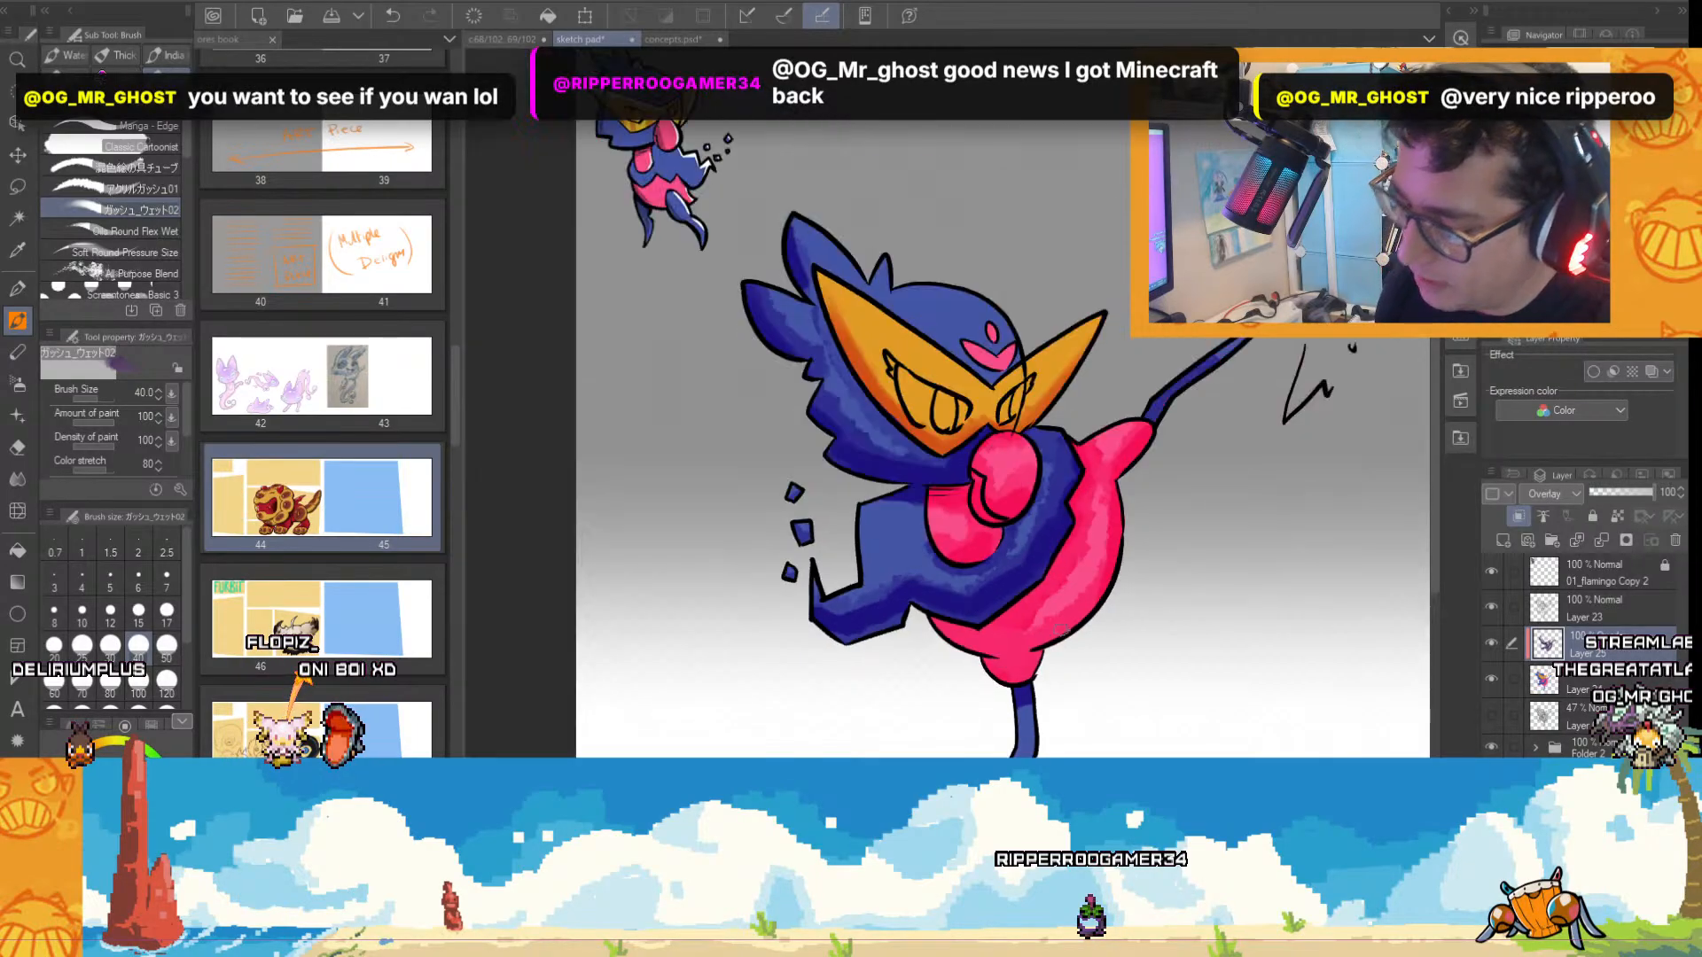
{"action": "scroll", "coordinate": [1034, 542], "scroll_direction": "up", "scroll_amount": 1}
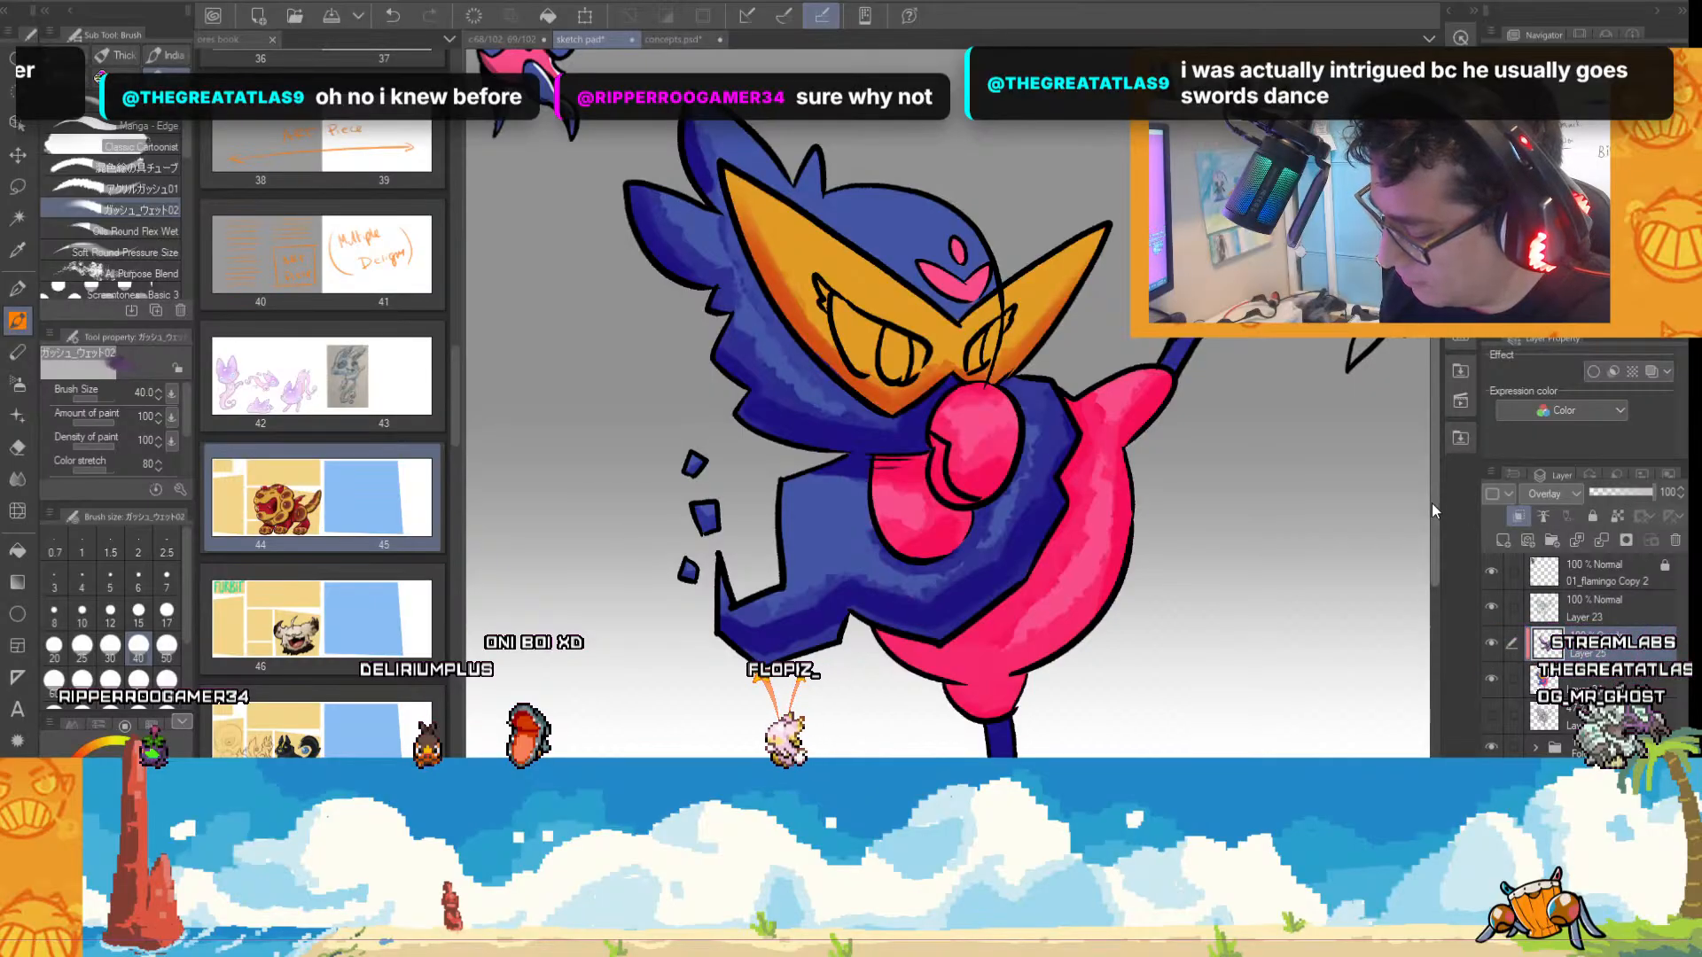
{"action": "scroll", "coordinate": [1365, 394], "scroll_direction": "down", "scroll_amount": 2}
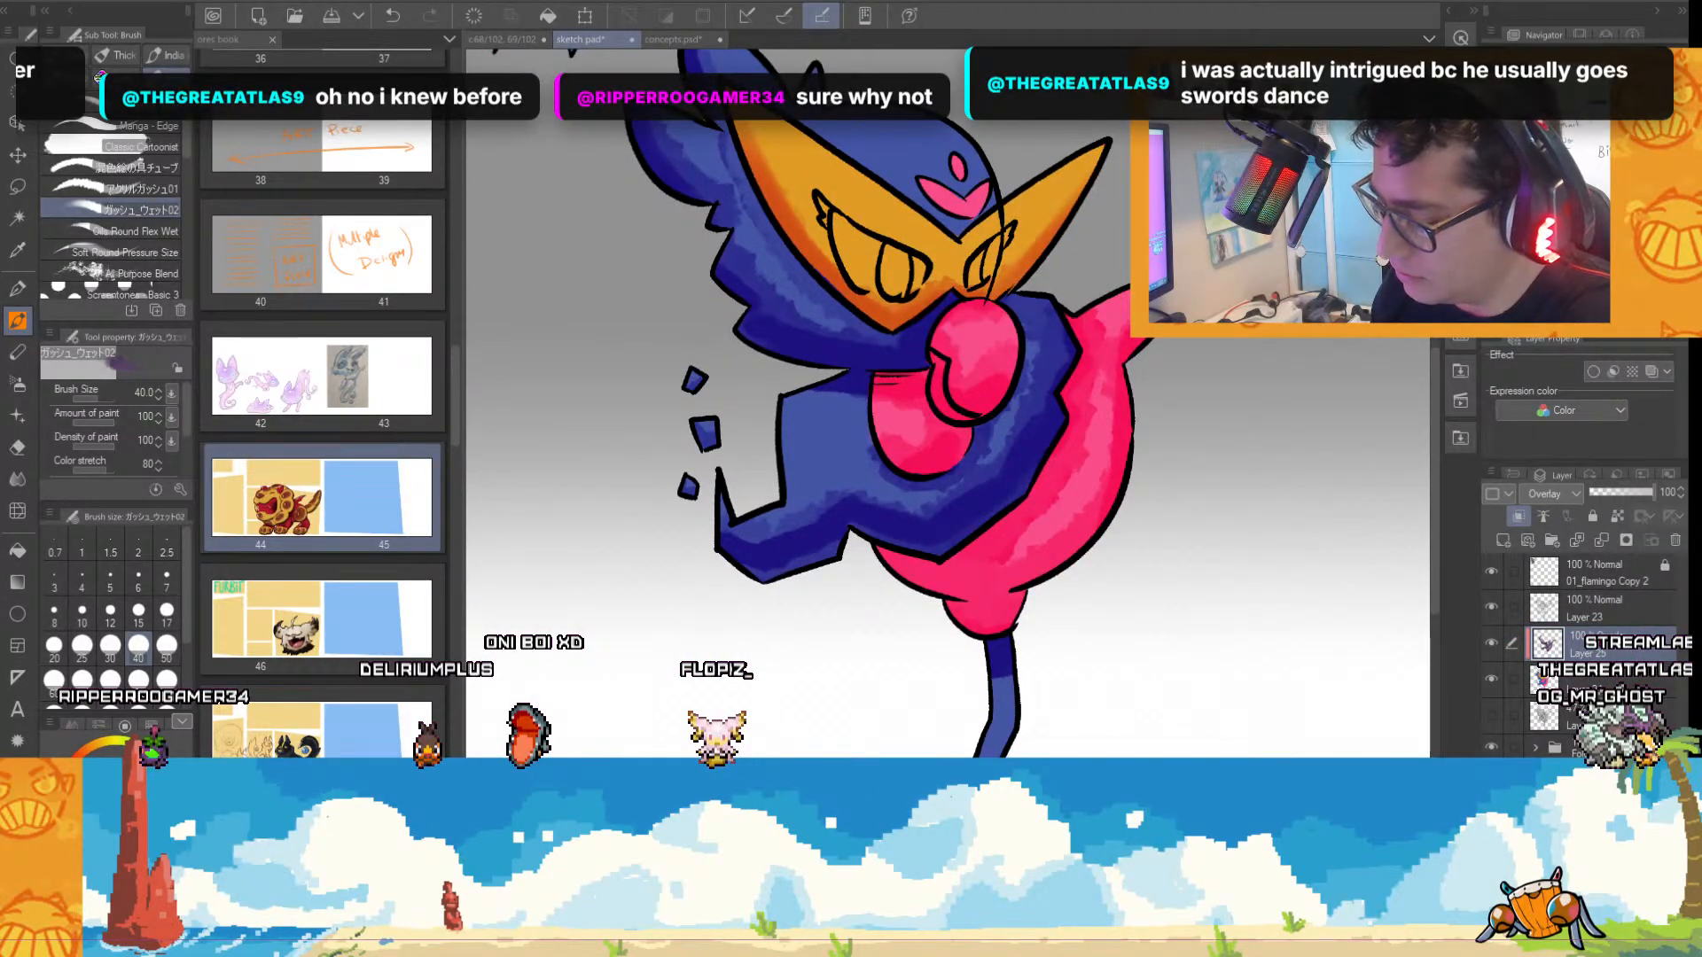
{"action": "scroll", "coordinate": [1057, 679], "scroll_direction": "down", "scroll_amount": 1}
{"action": "scroll", "coordinate": [1121, 612], "scroll_direction": "up", "scroll_amount": 1}
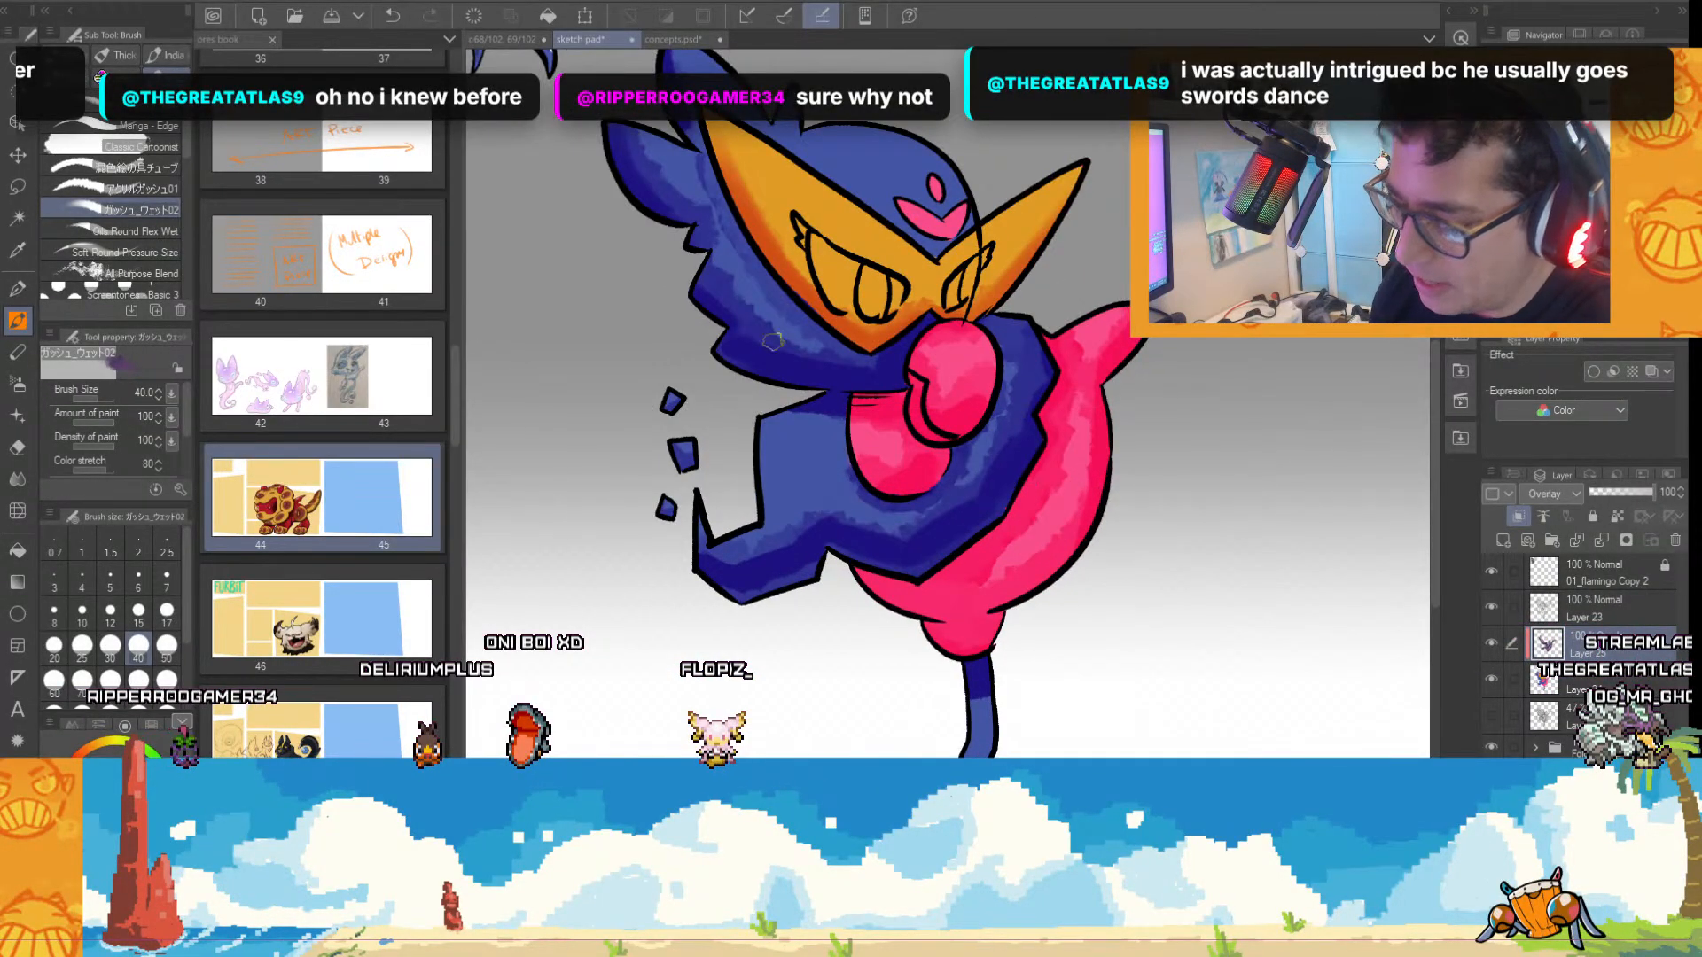
{"action": "scroll", "coordinate": [840, 434], "scroll_direction": "down", "scroll_amount": 2}
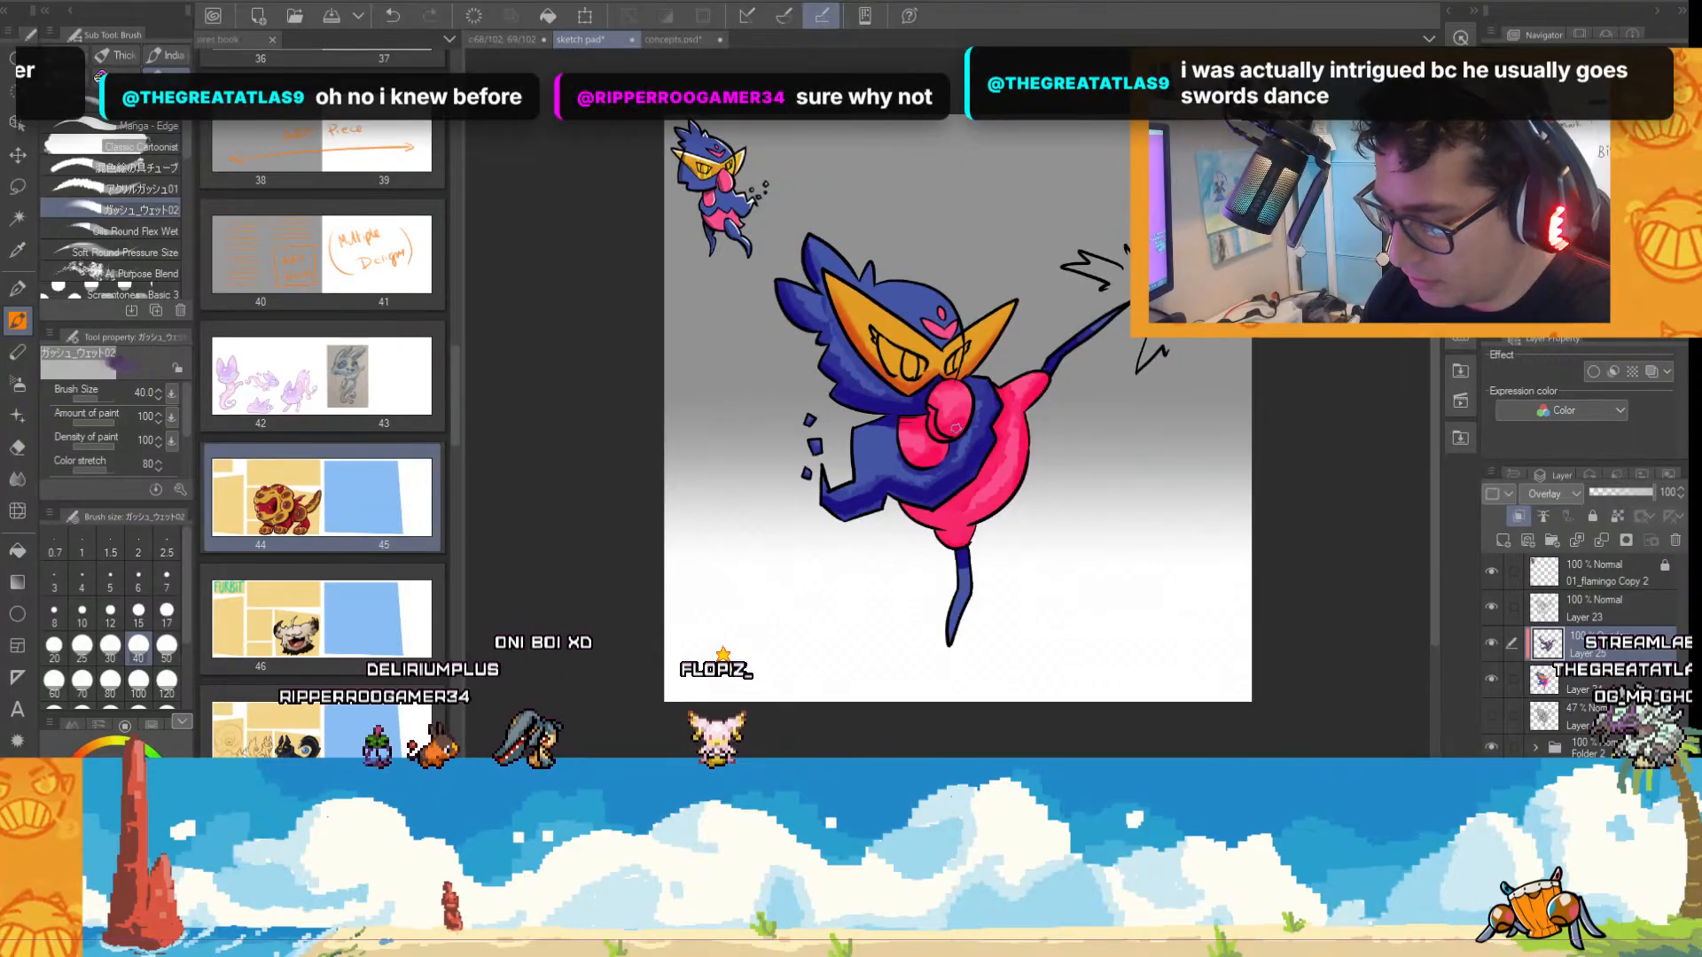
Darken the irises inside the mask's eyes to a deeper orange with the wet gouache brush.
{"action": "scroll", "coordinate": [966, 399], "scroll_direction": "up", "scroll_amount": 2}
{"action": "scroll", "coordinate": [967, 399], "scroll_direction": "up", "scroll_amount": 1}
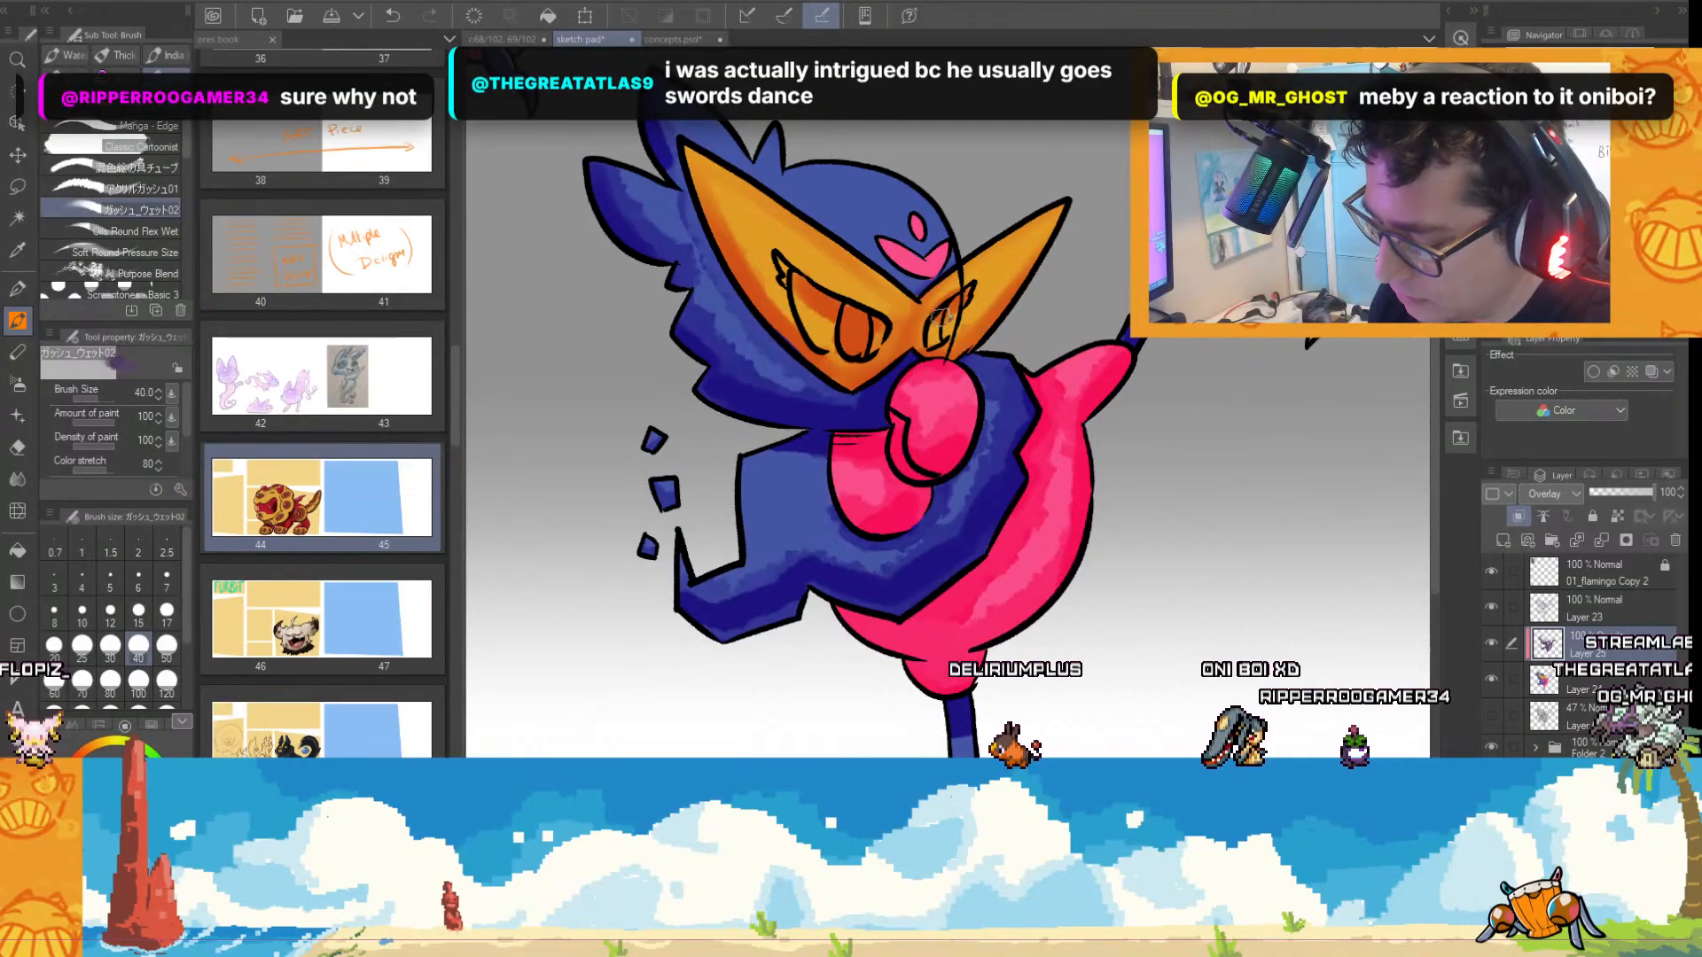
{"action": "scroll", "coordinate": [899, 413], "scroll_direction": "down", "scroll_amount": 1}
{"action": "scroll", "coordinate": [955, 392], "scroll_direction": "up", "scroll_amount": 1}
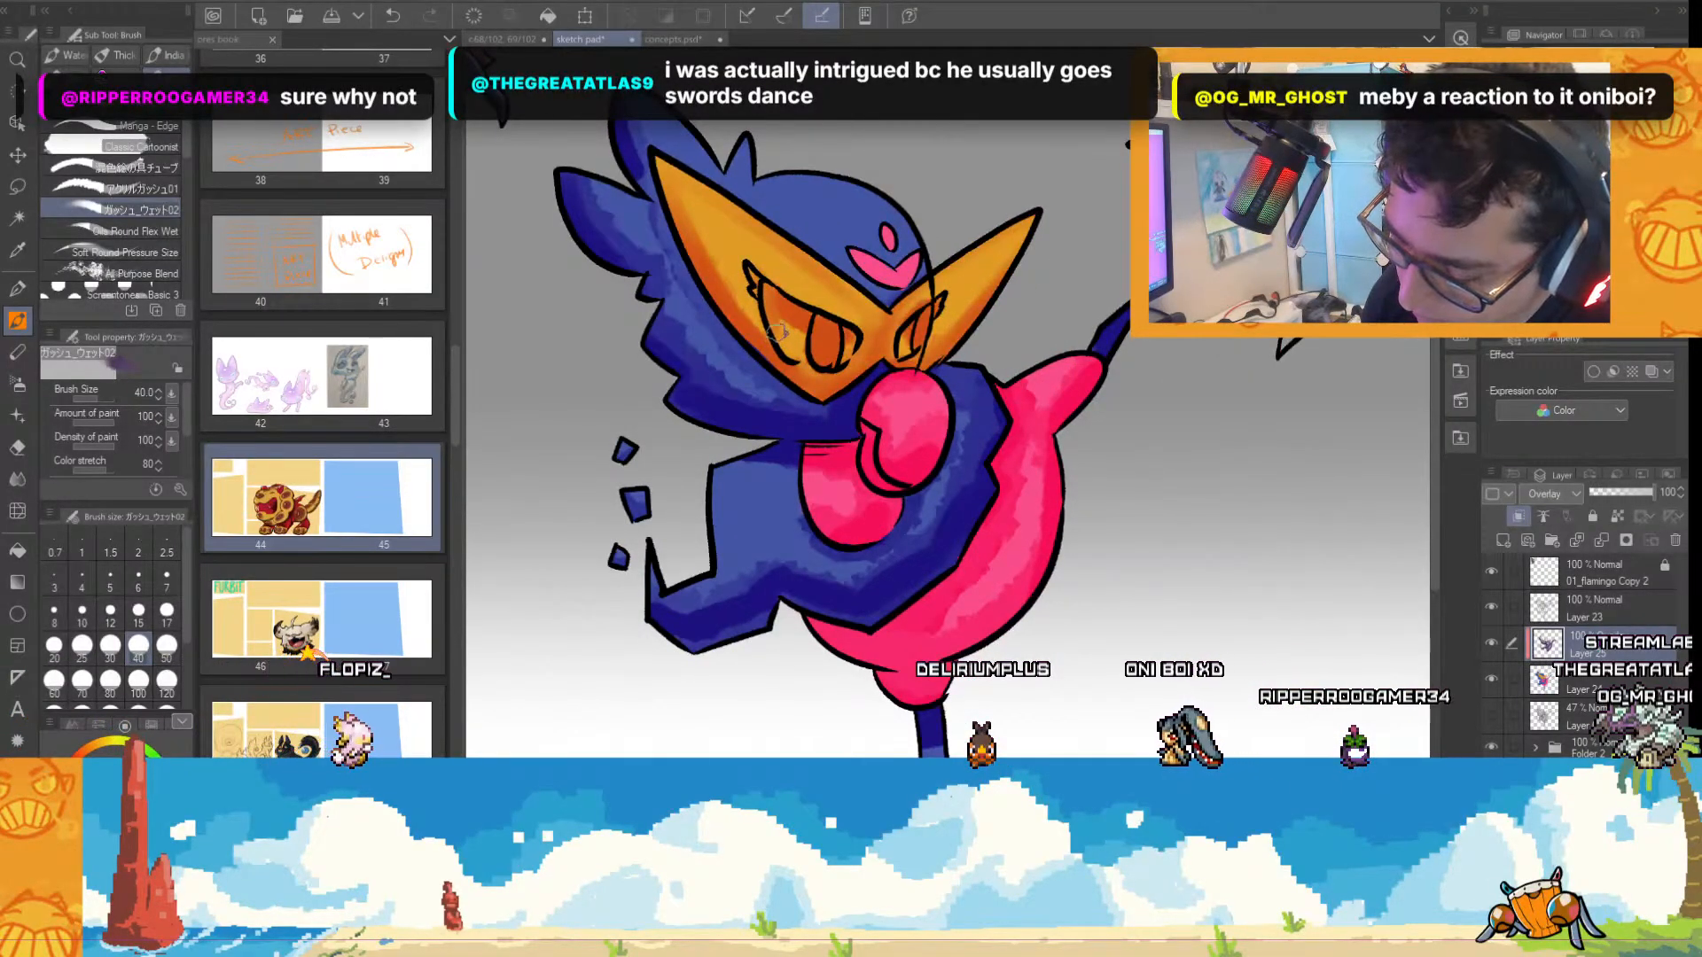
Paint bright yellow highlights on the mask and its irises with the wet gouache brush, reducing the brush to size 30.
{"action": "scroll", "coordinate": [797, 319], "scroll_direction": "down", "scroll_amount": 1}
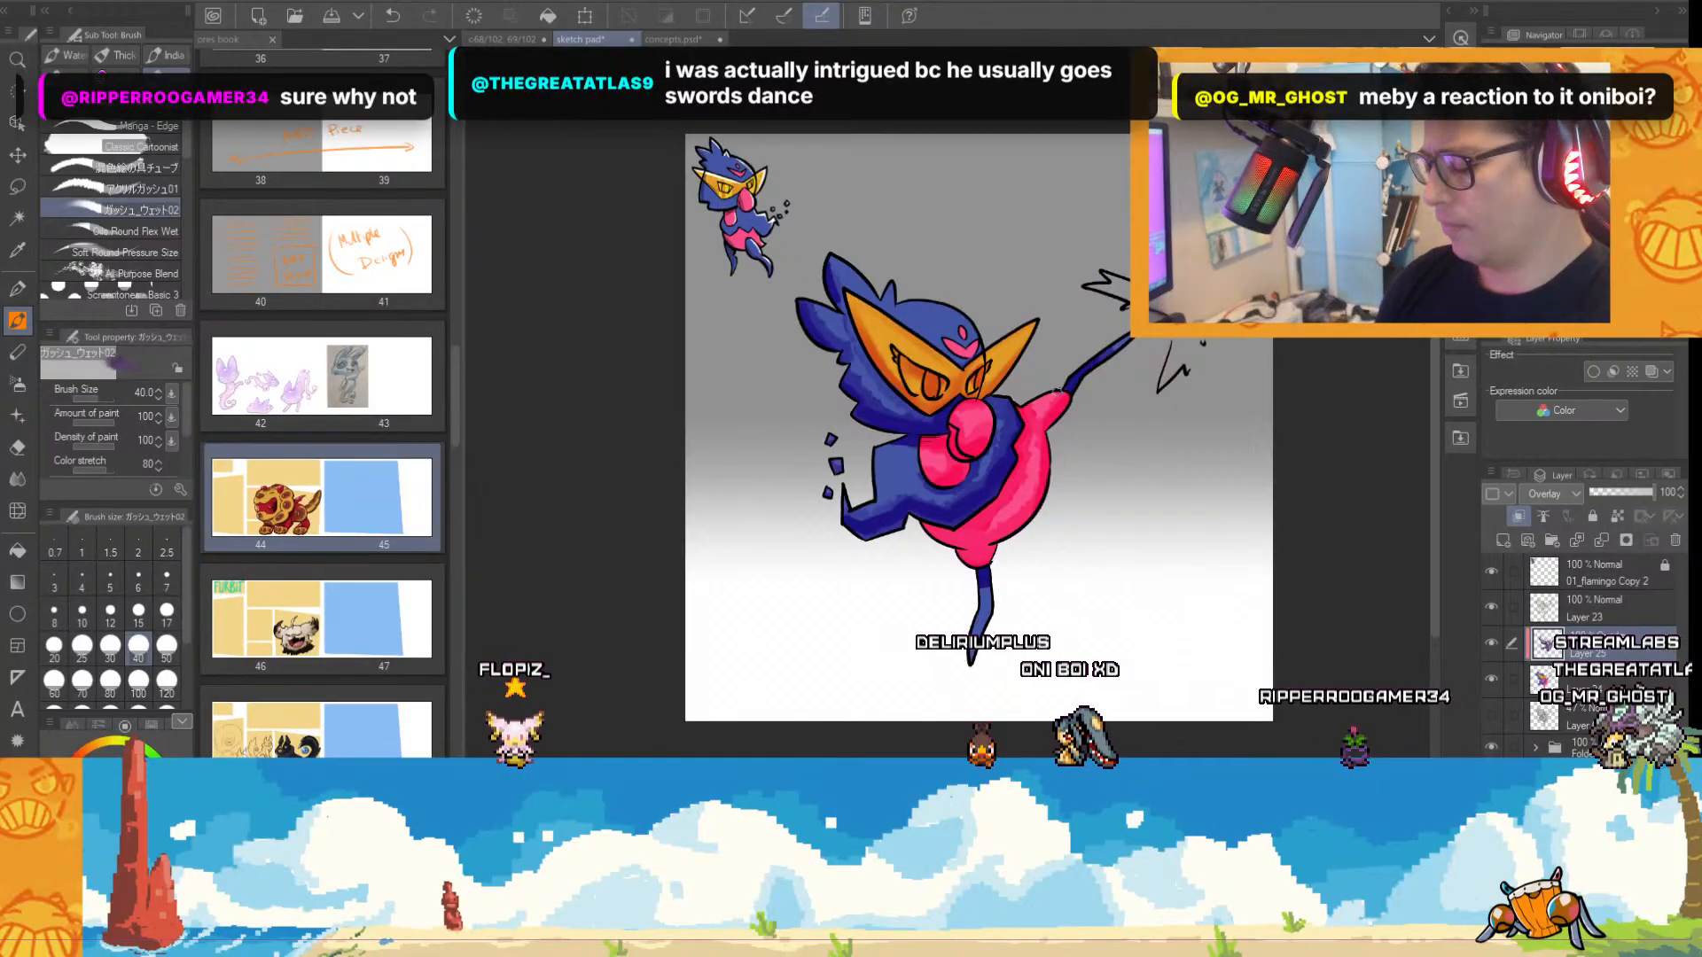
{"action": "scroll", "coordinate": [1046, 416], "scroll_direction": "up", "scroll_amount": 1}
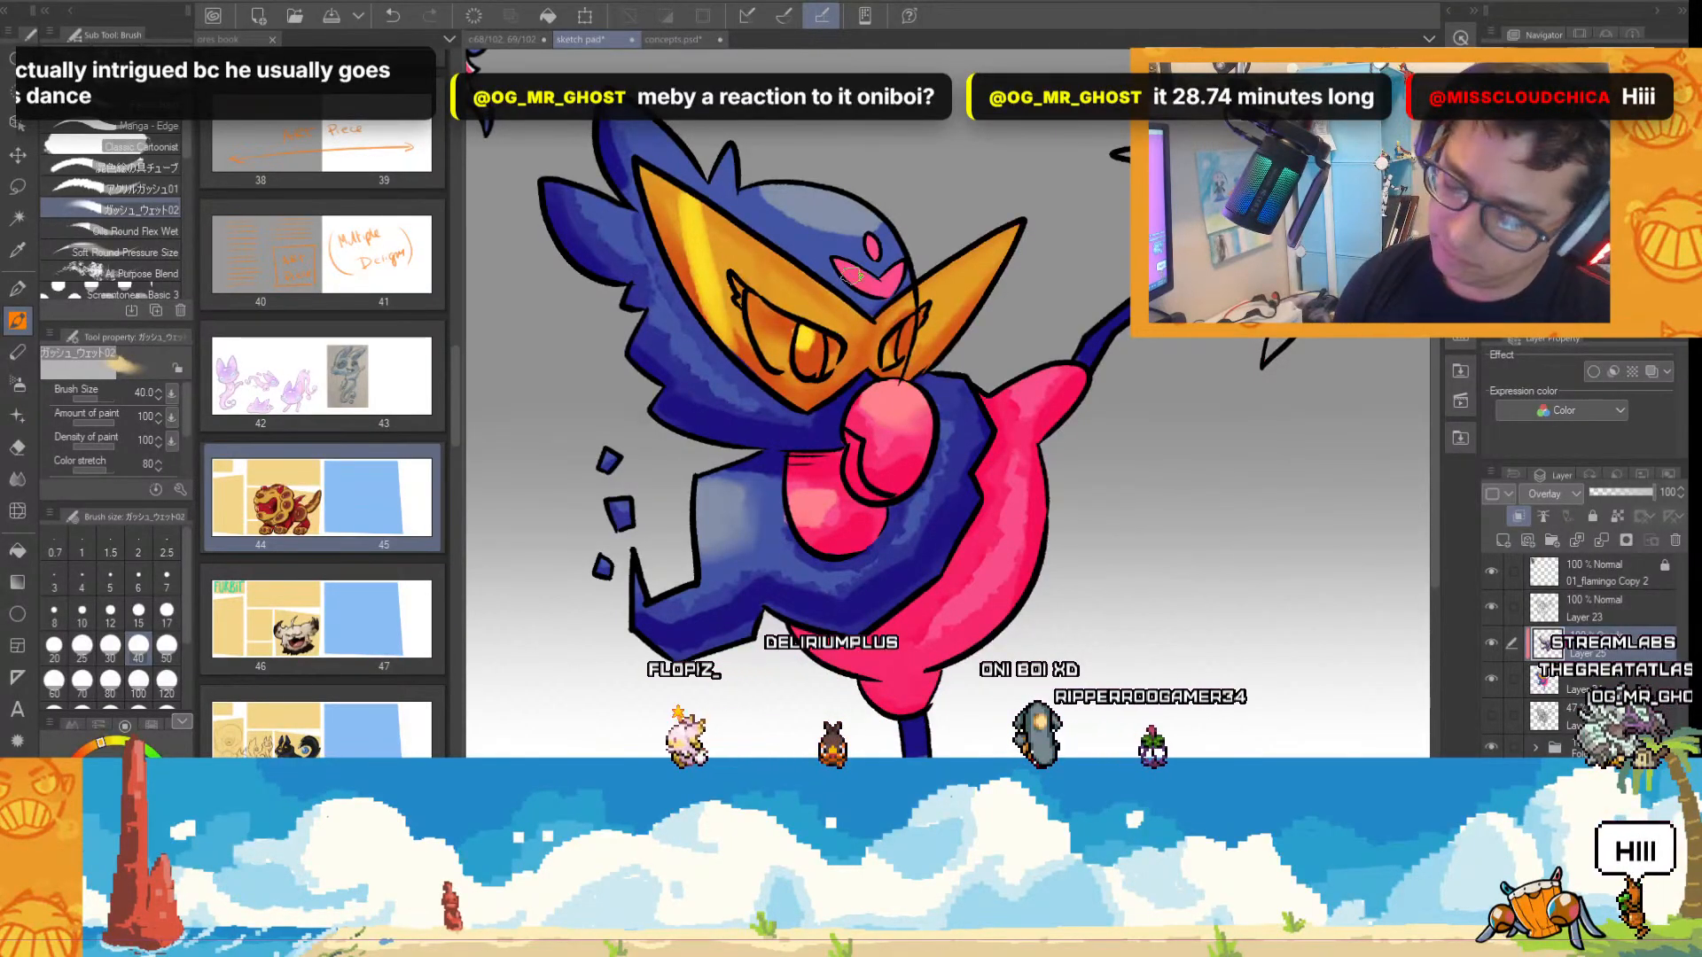
{"action": "key", "text": "ctrl+z"}
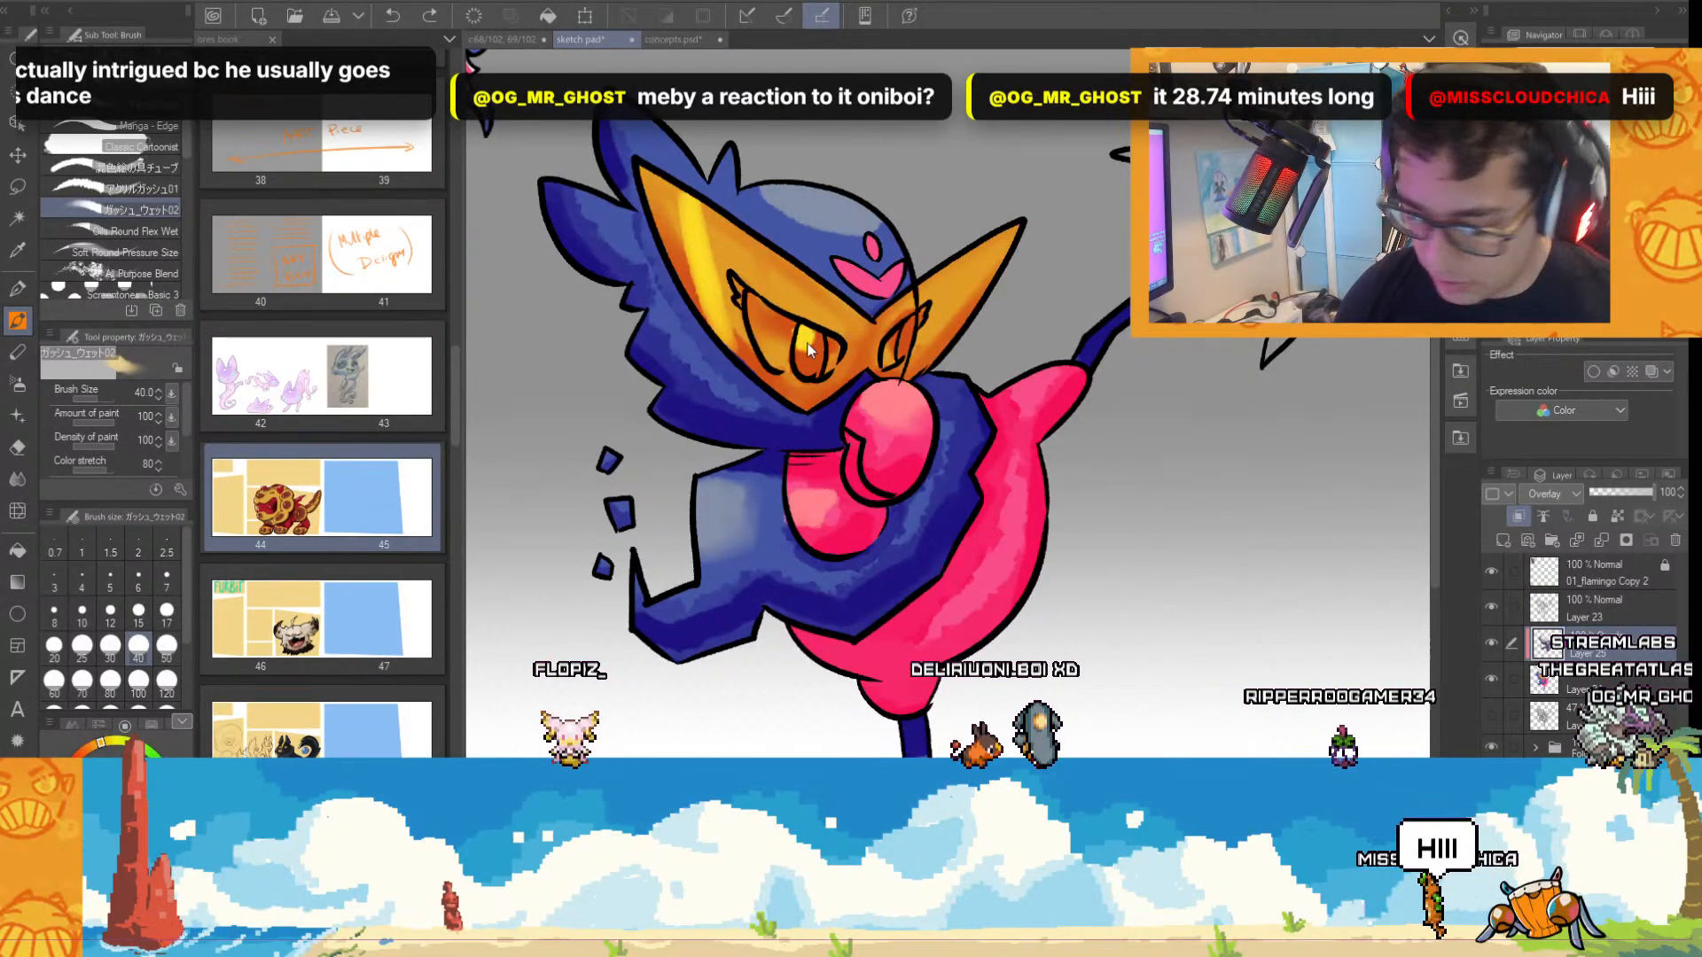
{"action": "key", "text": "ctrl+z"}
{"action": "left_click_drag", "start_coordinate": [802, 358], "coordinate": [810, 366]}
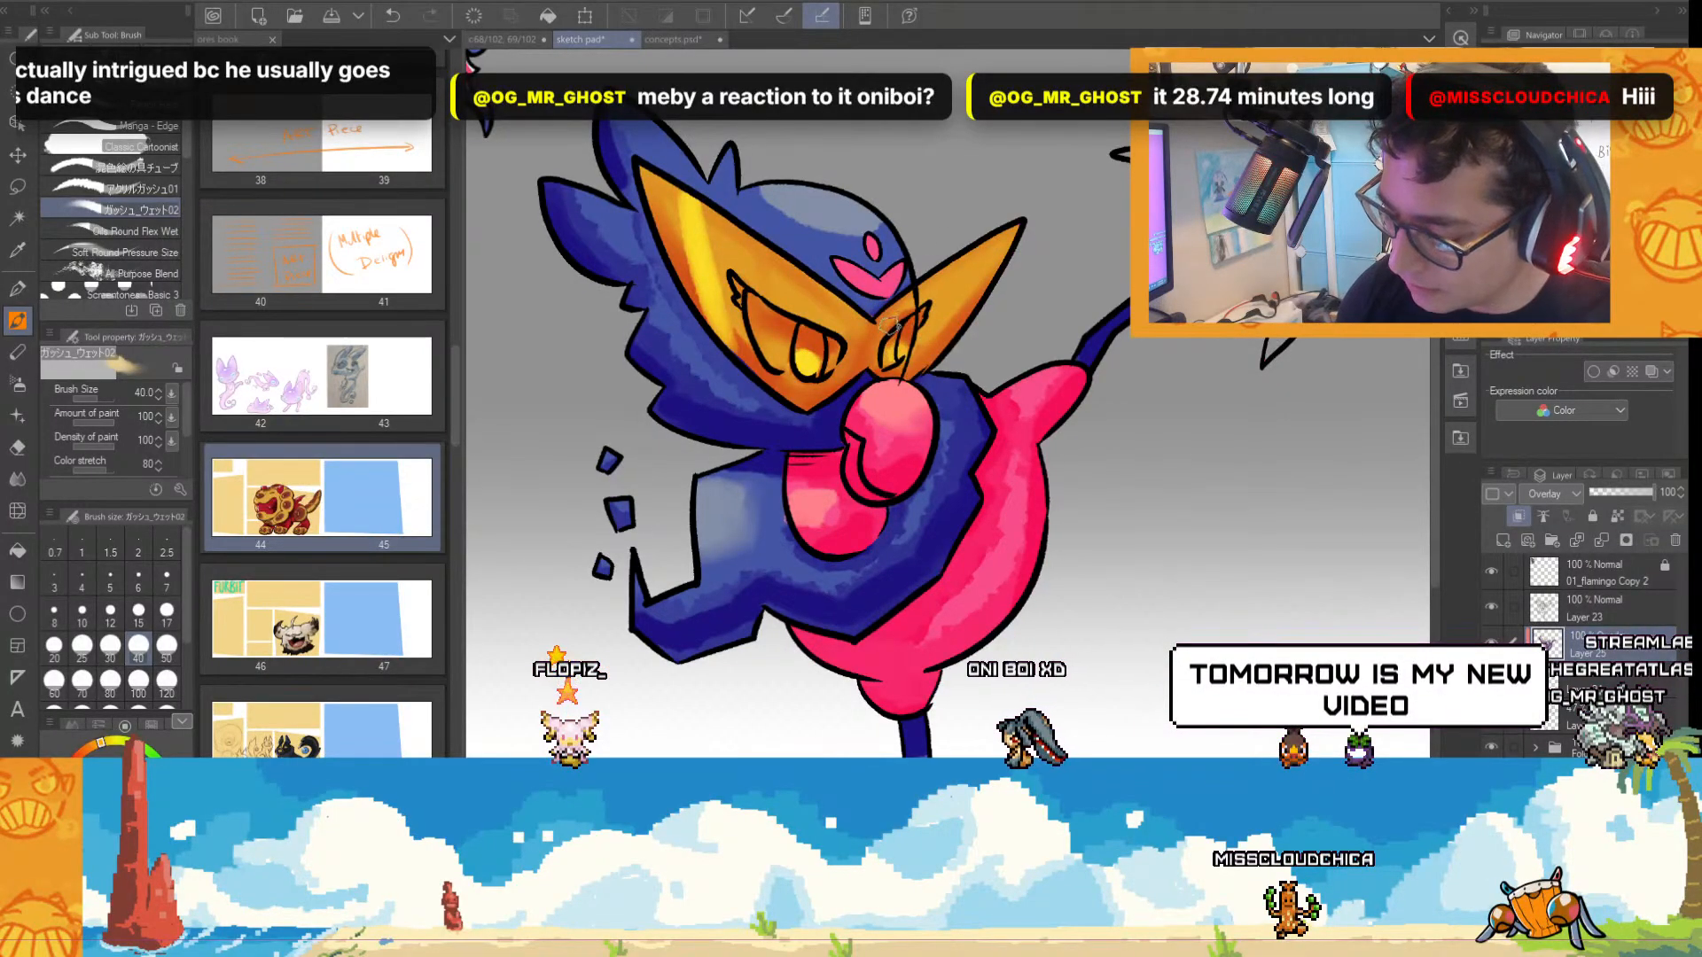
{"action": "left_click", "coordinate": [109, 648]}
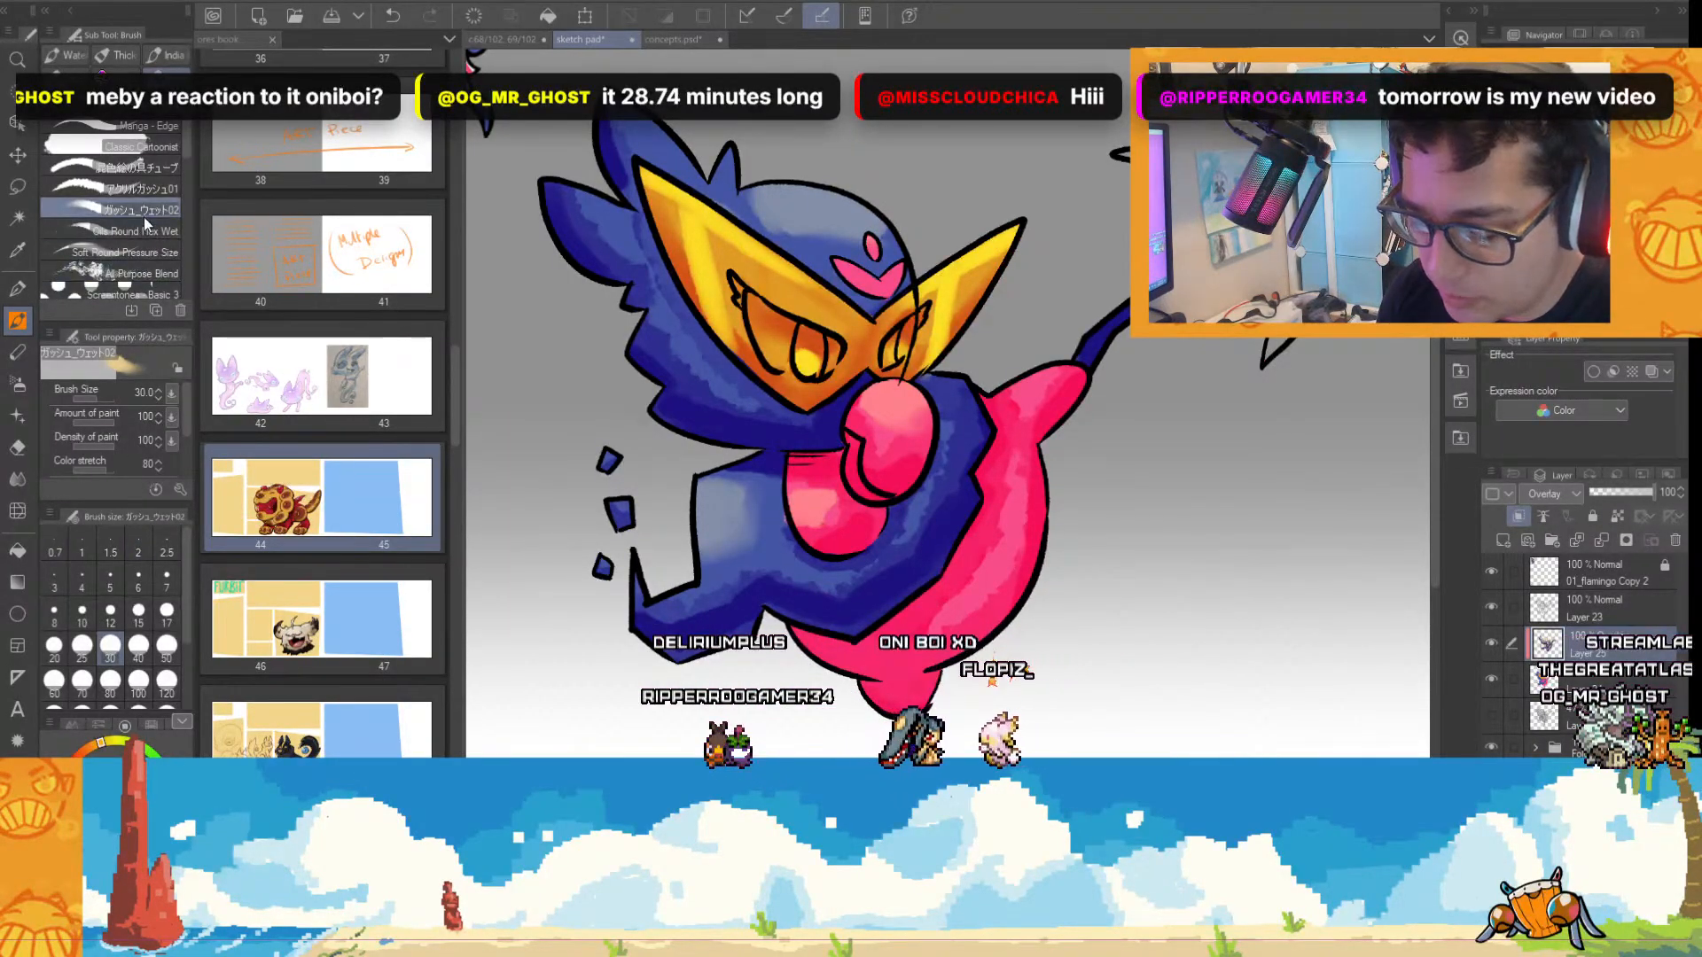
Switch to the 絵の具チューブ brush at size 40 and add streaked light strokes over the mask, wing and belly.
{"action": "left_click", "coordinate": [142, 167]}
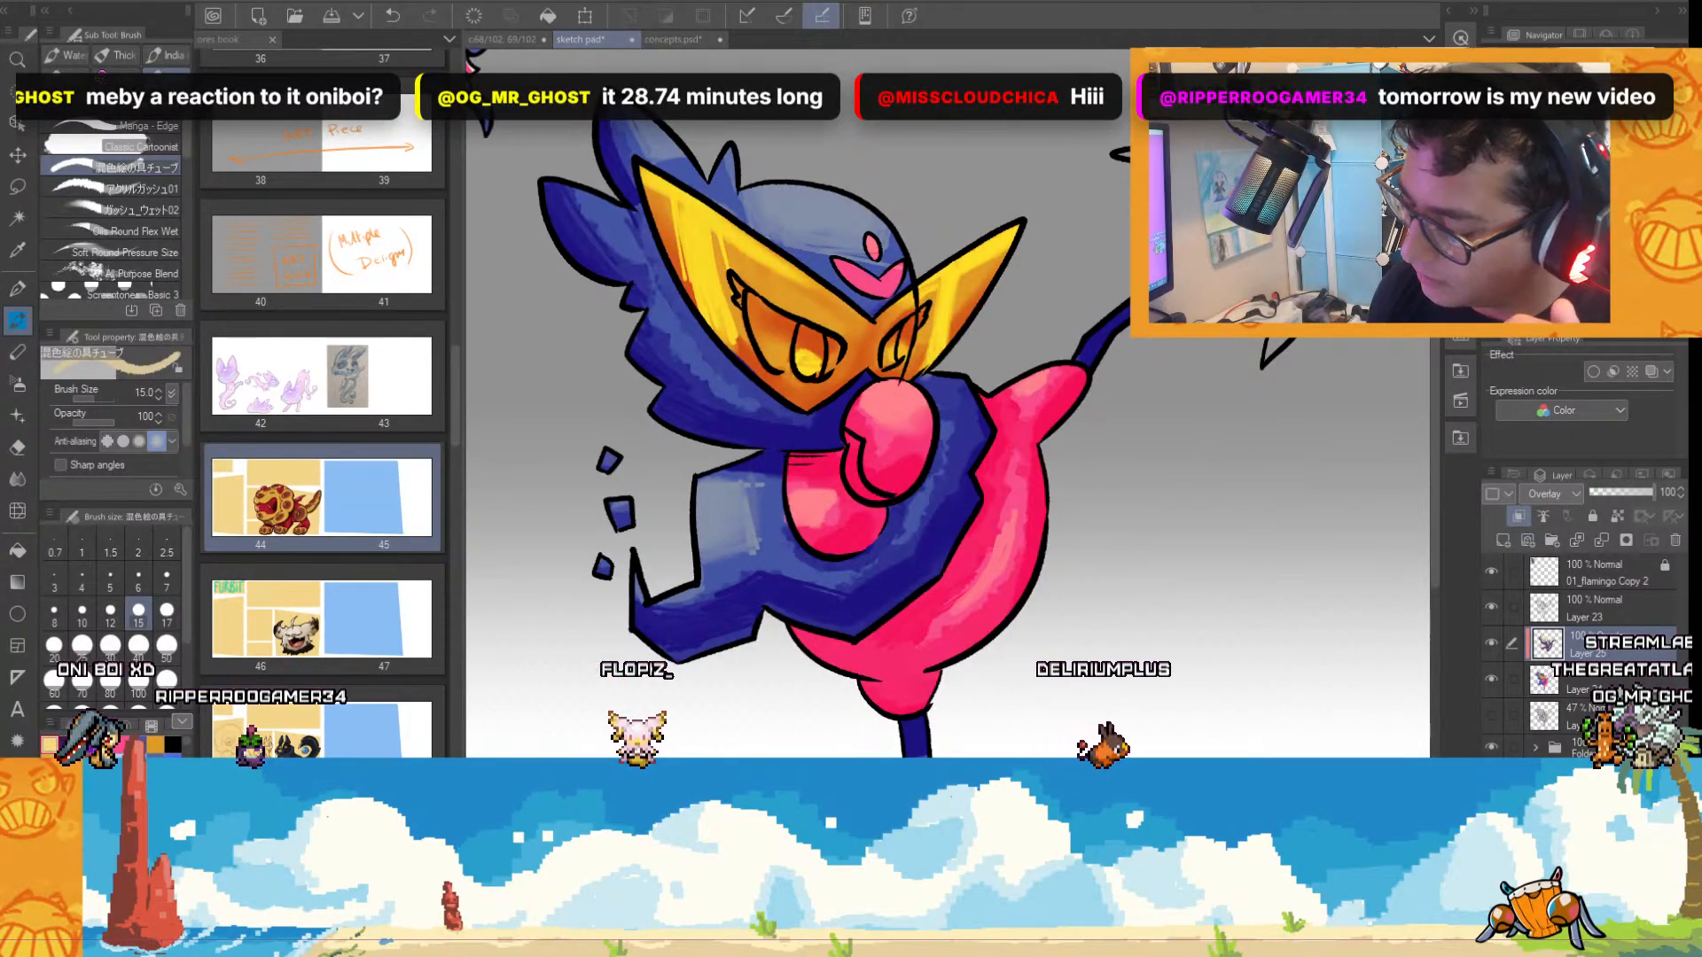
{"action": "left_click", "coordinate": [138, 646]}
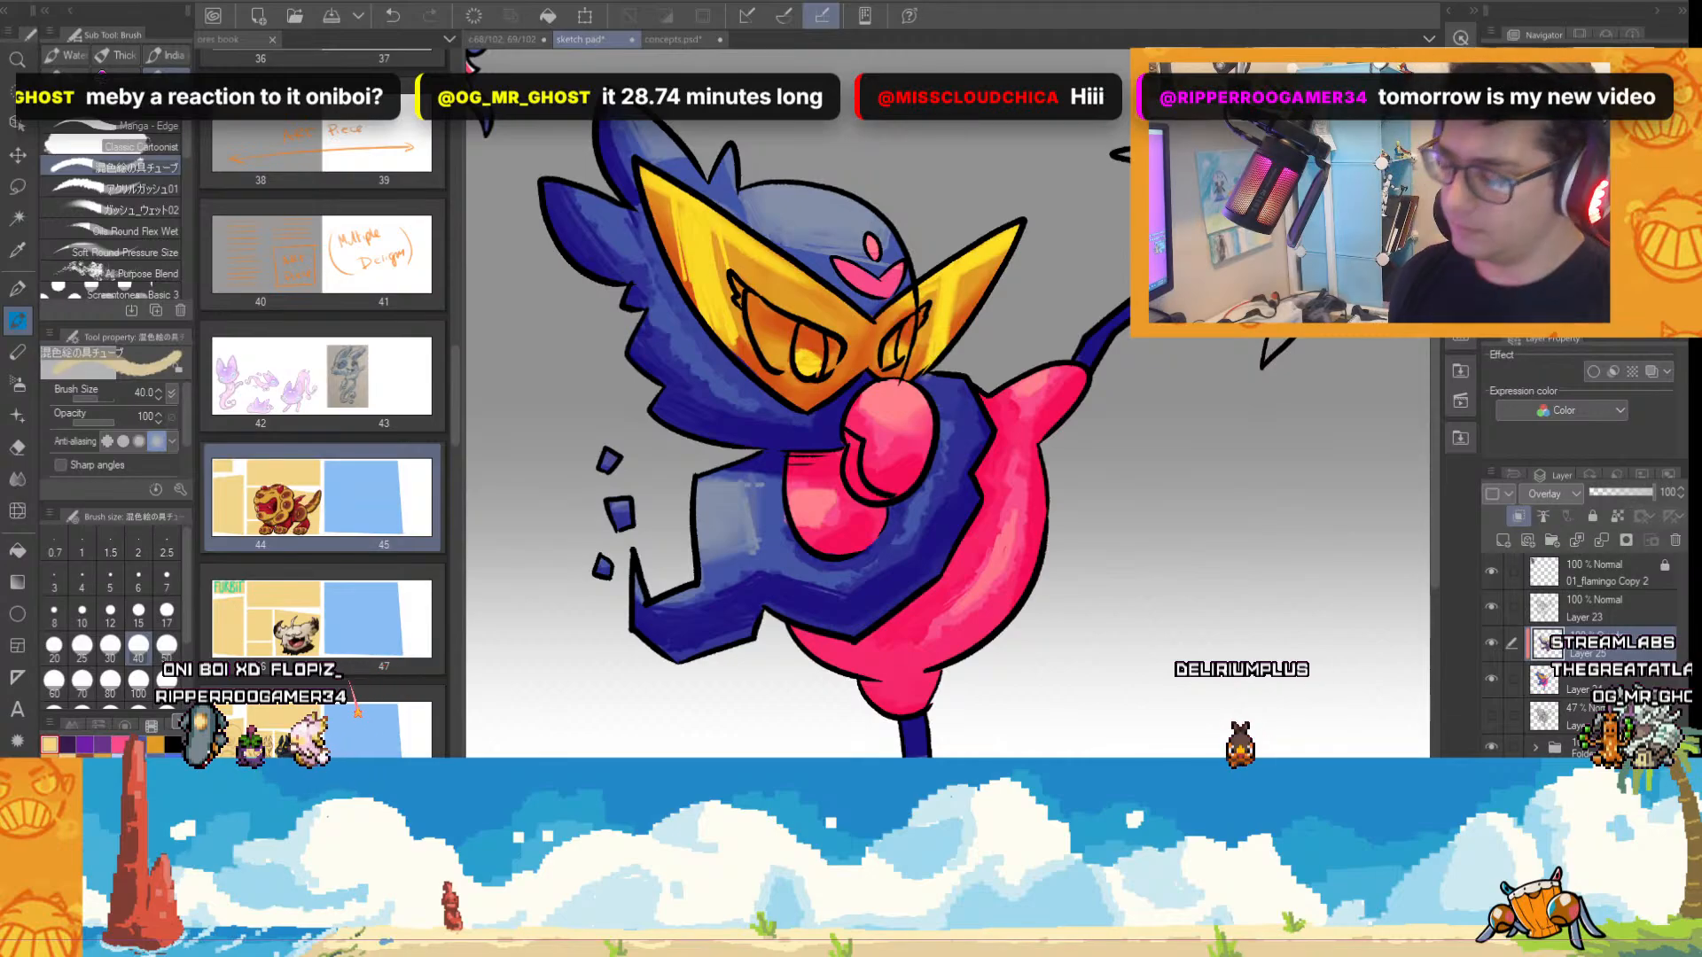
{"action": "scroll", "coordinate": [1119, 720], "scroll_direction": "down", "scroll_amount": 2}
{"action": "scroll", "coordinate": [1168, 672], "scroll_direction": "up", "scroll_amount": 1}
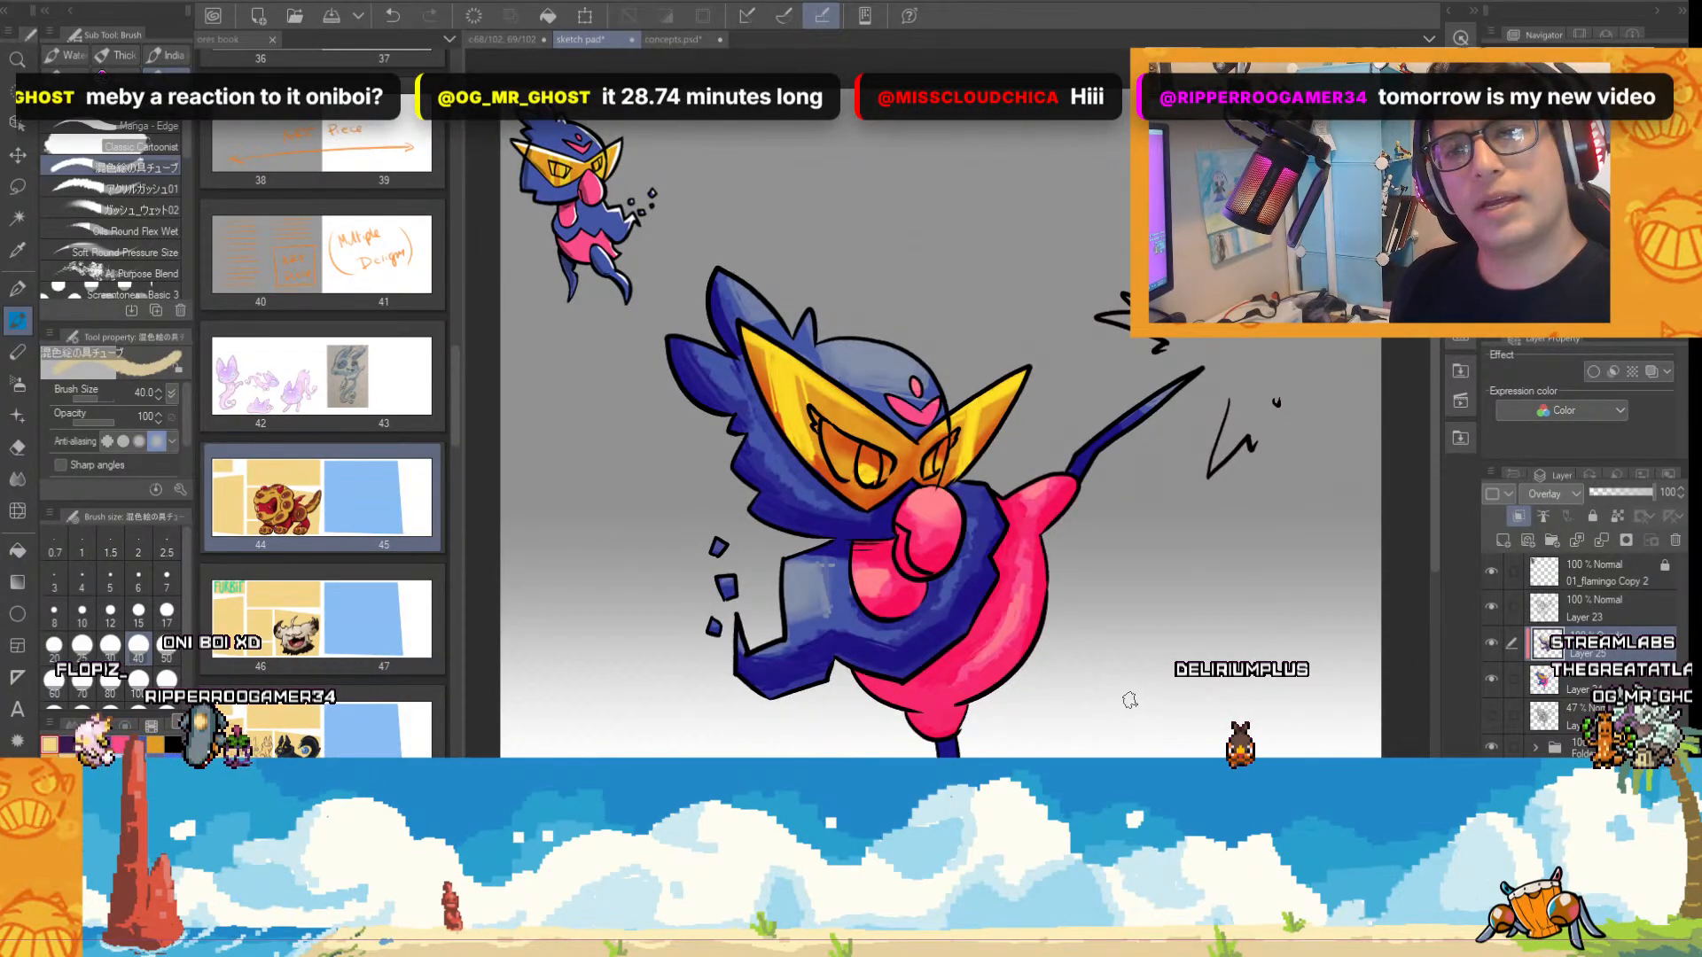
{"action": "left_click_drag", "start_coordinate": [1433, 312], "coordinate": [1430, 387]}
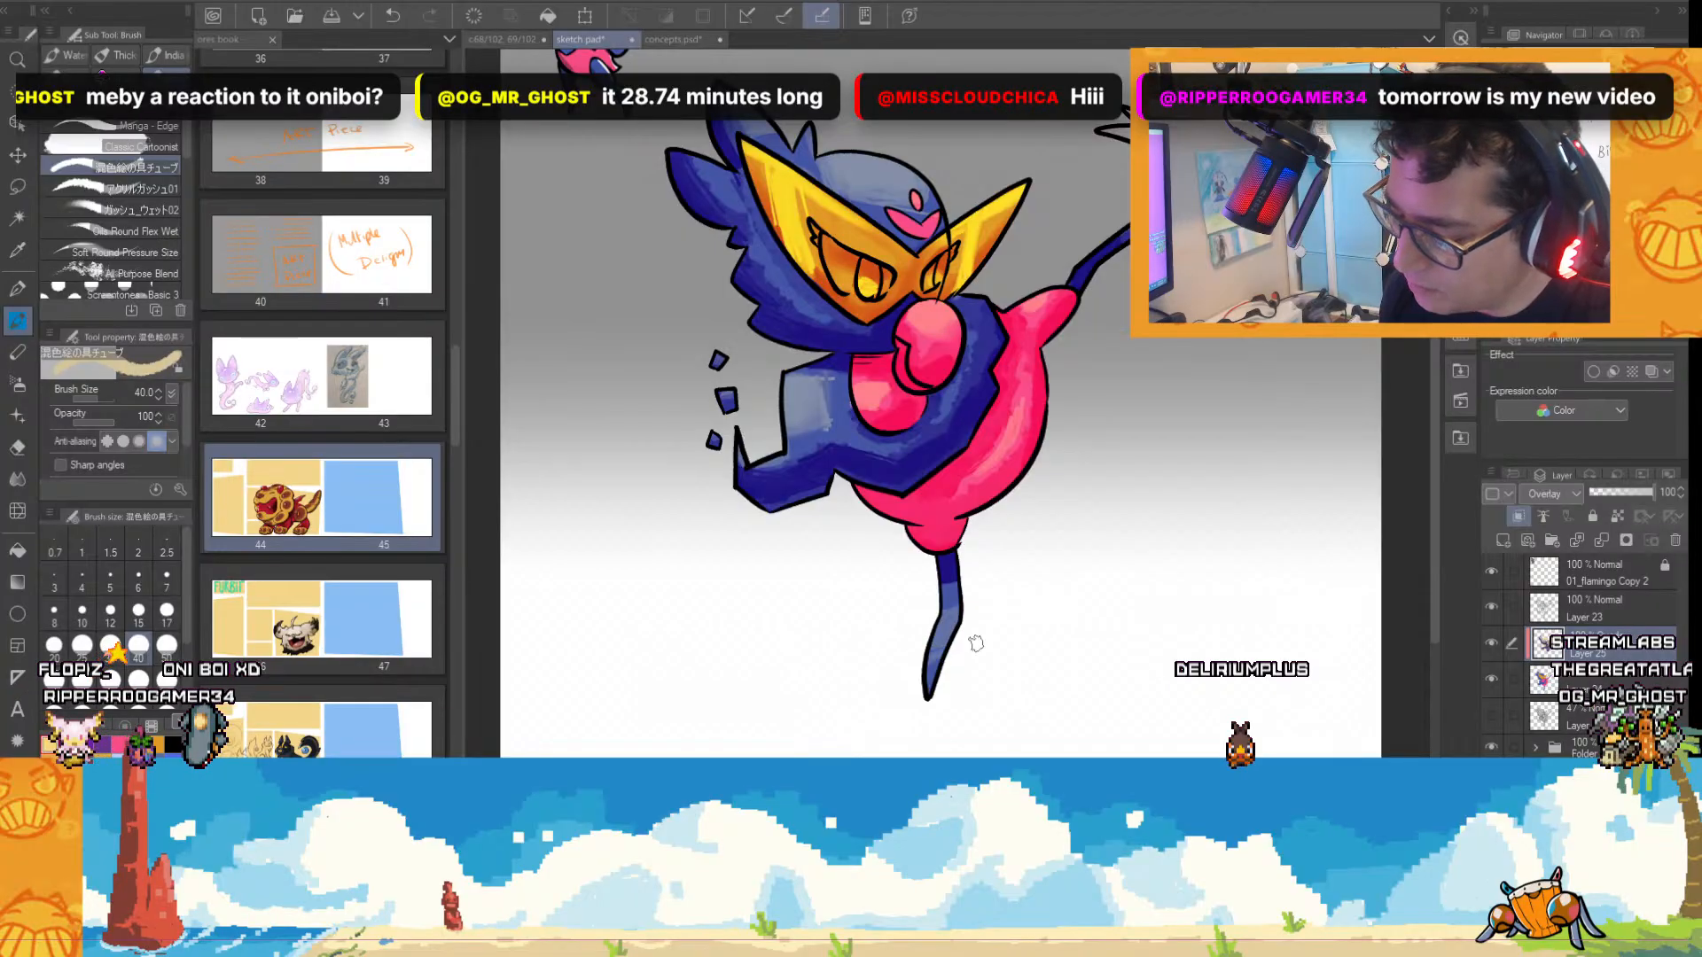
{"action": "scroll", "coordinate": [998, 596], "scroll_direction": "down", "scroll_amount": 1}
{"action": "scroll", "coordinate": [1018, 547], "scroll_direction": "up", "scroll_amount": 2}
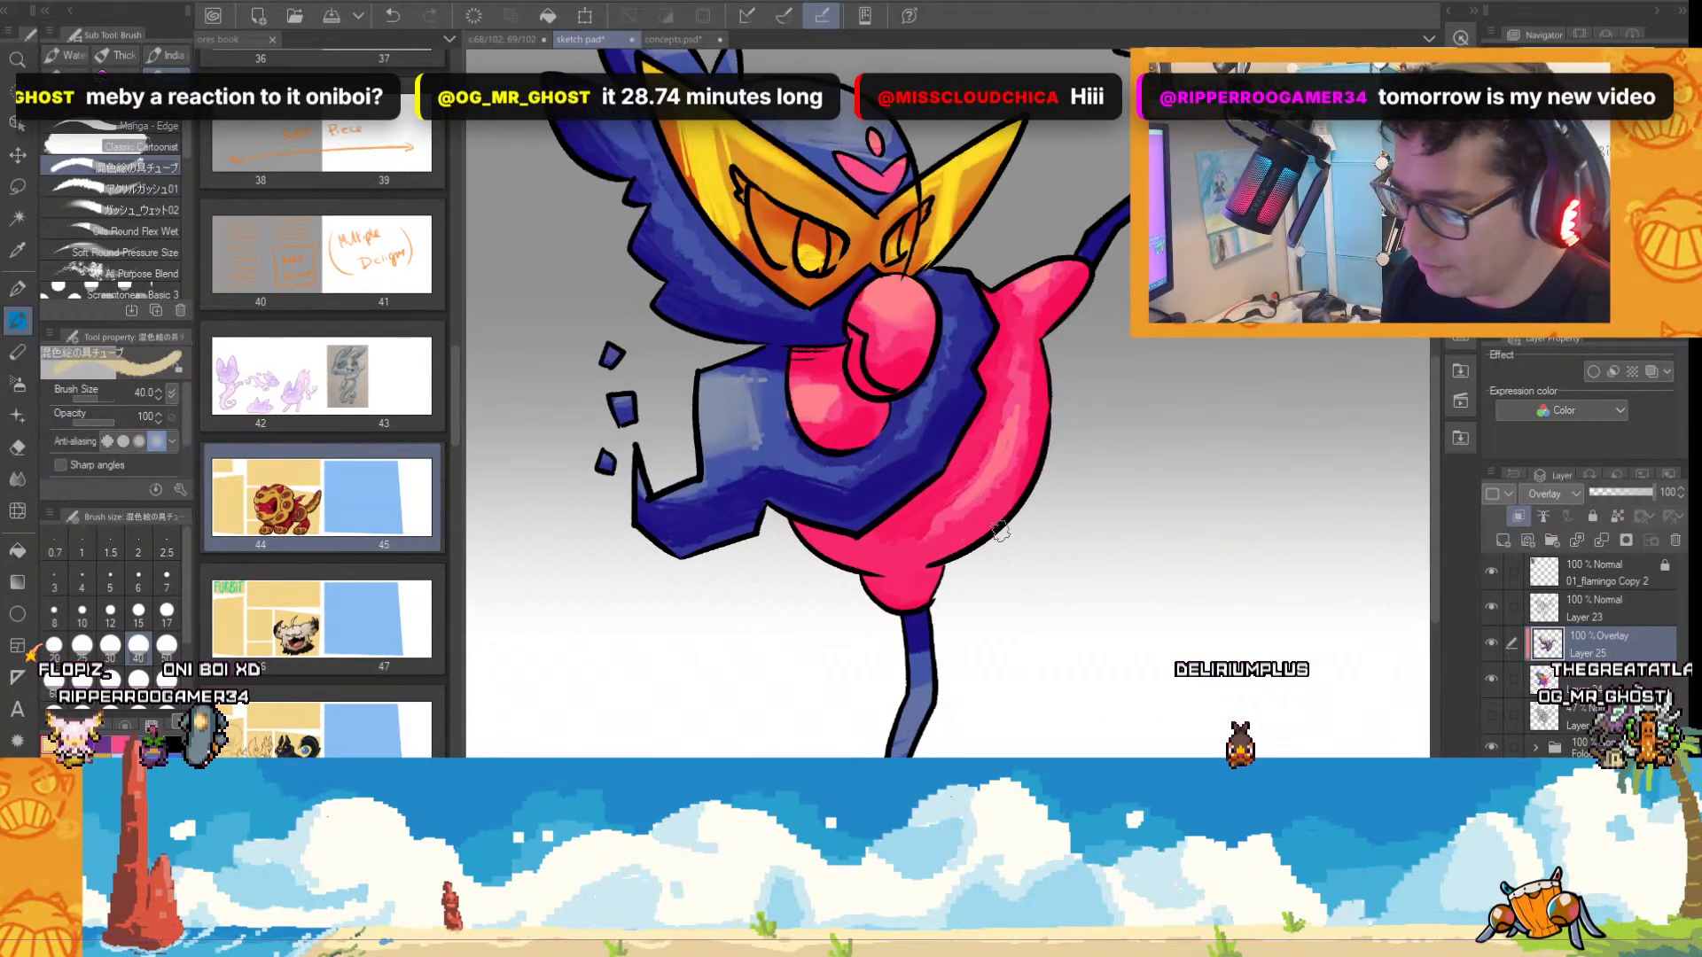
Pick dark purple and streak deeper shadows onto the wing and pink belly with the paint tube brush.
{"action": "left_click", "coordinate": [69, 745]}
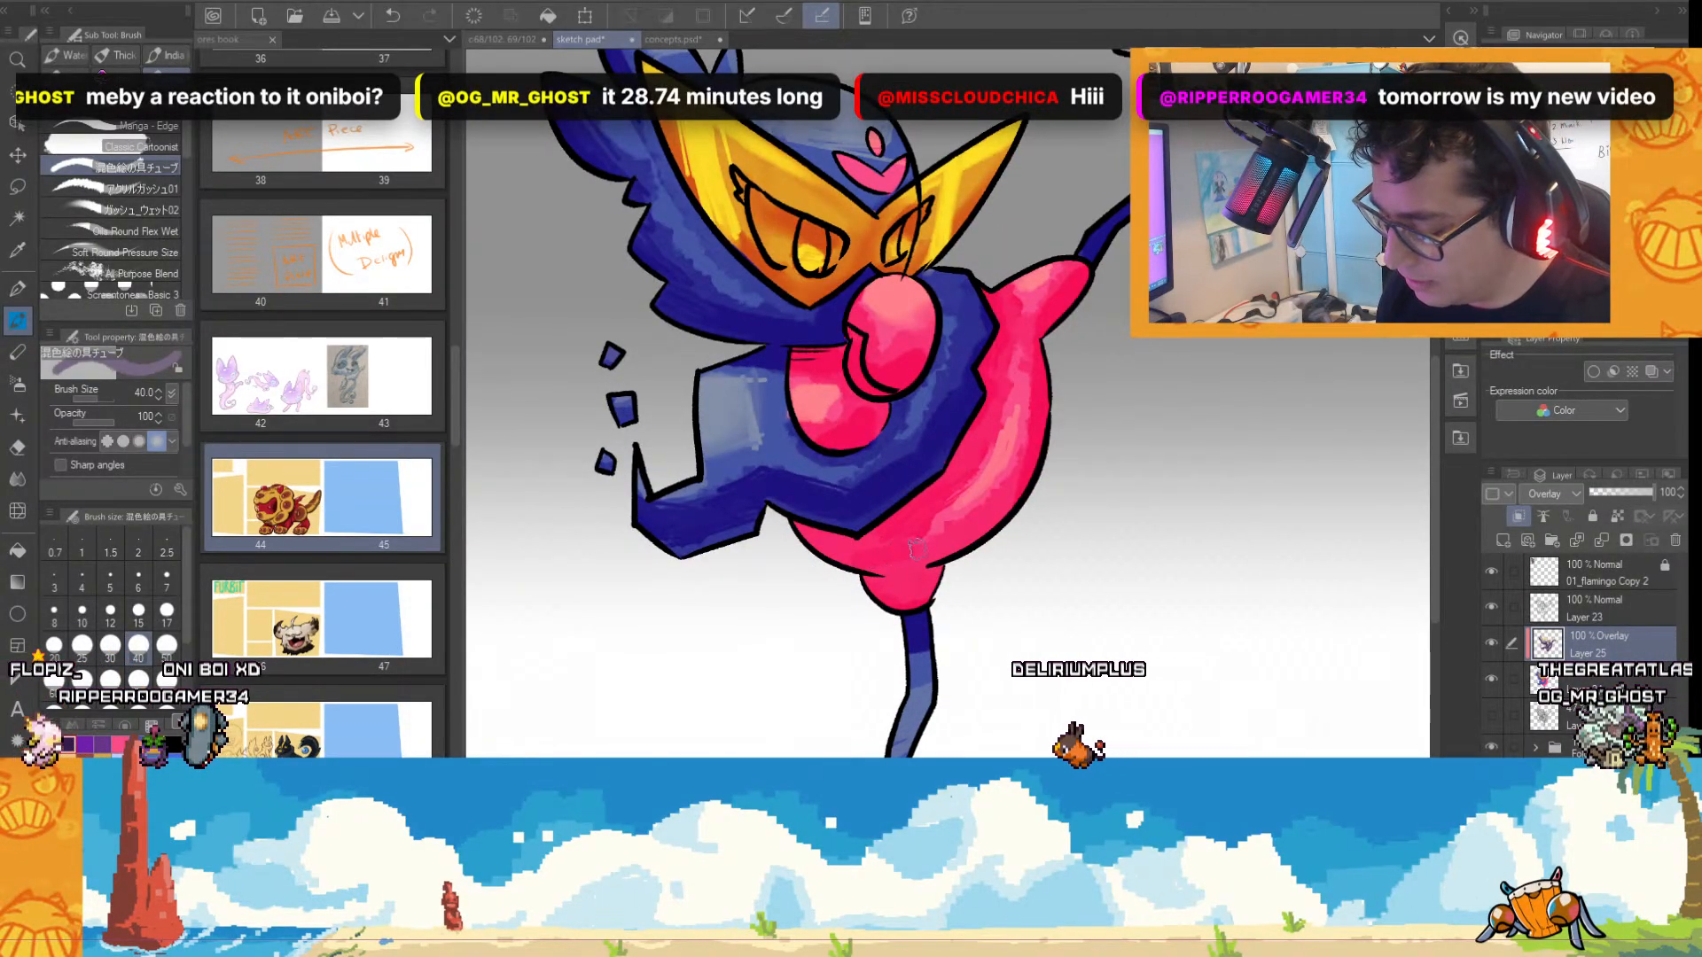
{"action": "scroll", "coordinate": [1005, 551], "scroll_direction": "down", "scroll_amount": 1}
{"action": "scroll", "coordinate": [1041, 520], "scroll_direction": "up", "scroll_amount": 1}
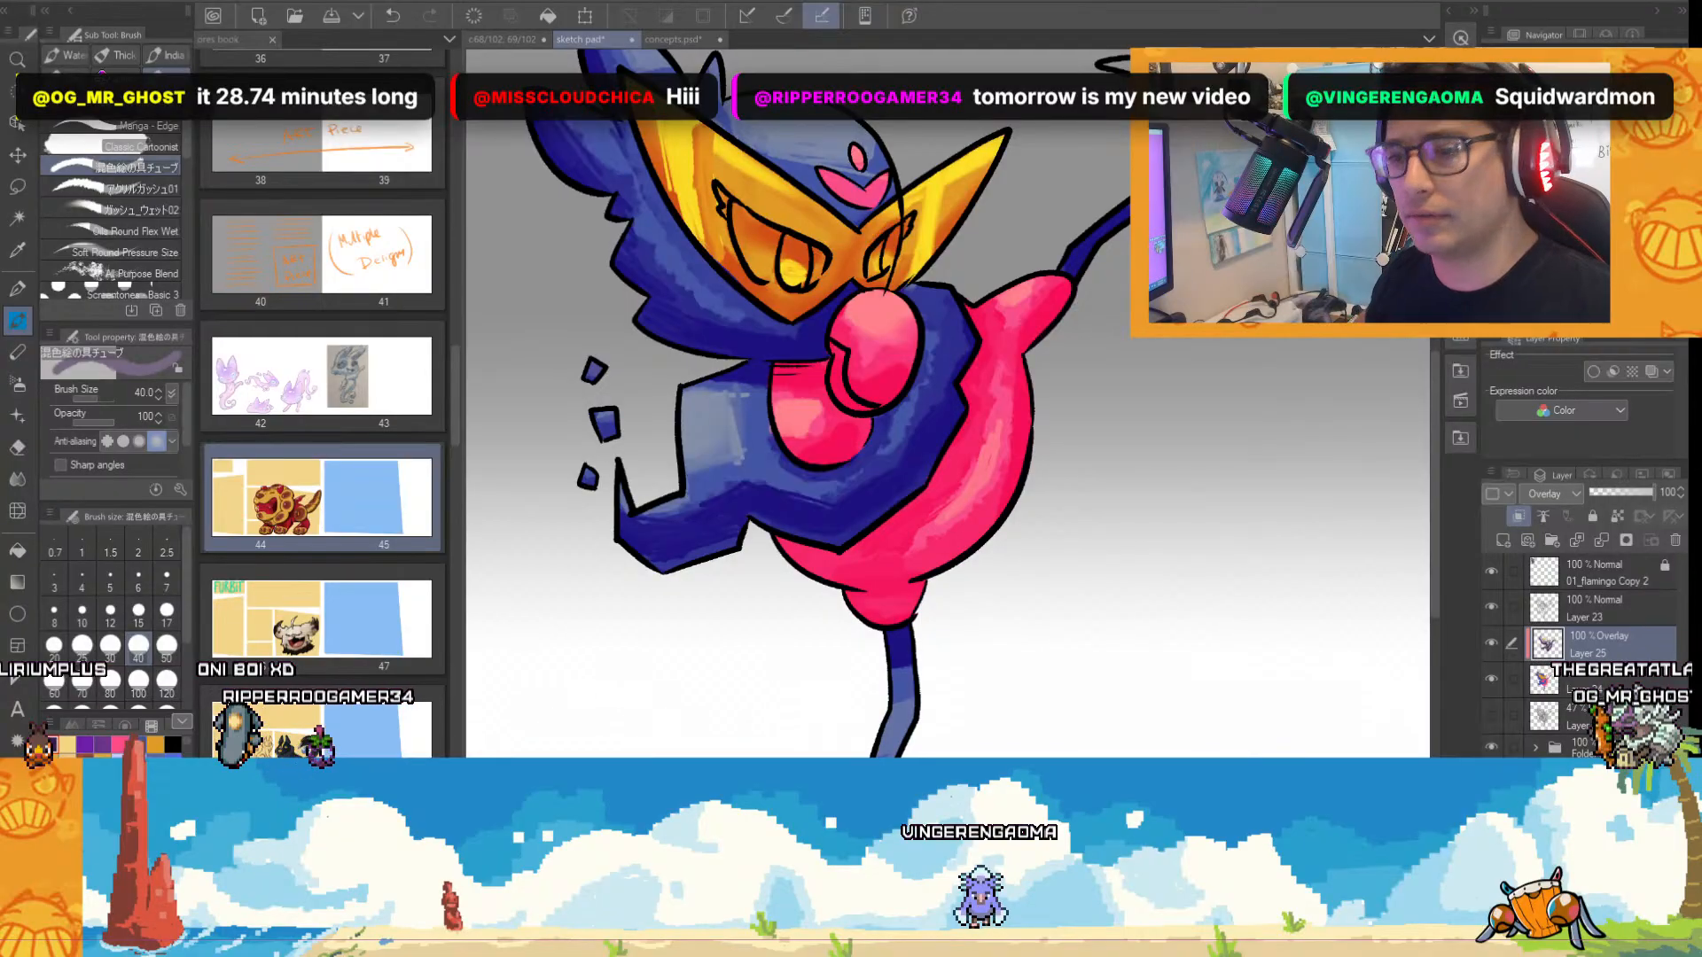
{"action": "scroll", "coordinate": [1098, 530], "scroll_direction": "down", "scroll_amount": 1}
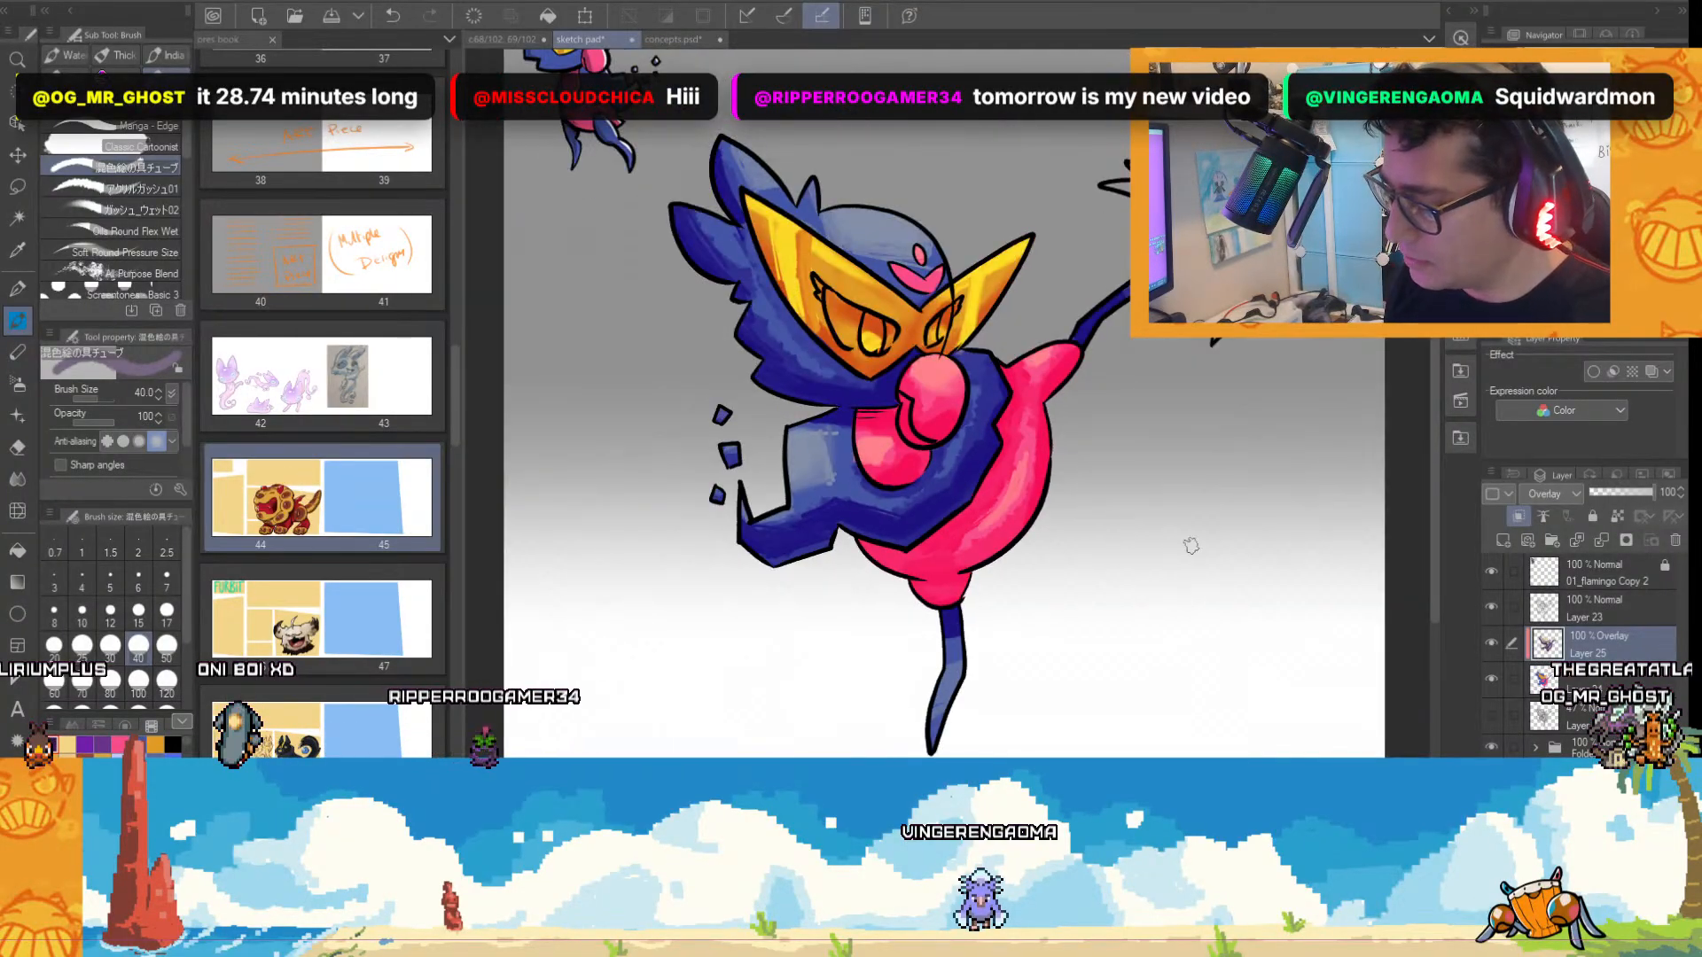
{"action": "left_click_drag", "start_coordinate": [1436, 361], "coordinate": [1436, 316]}
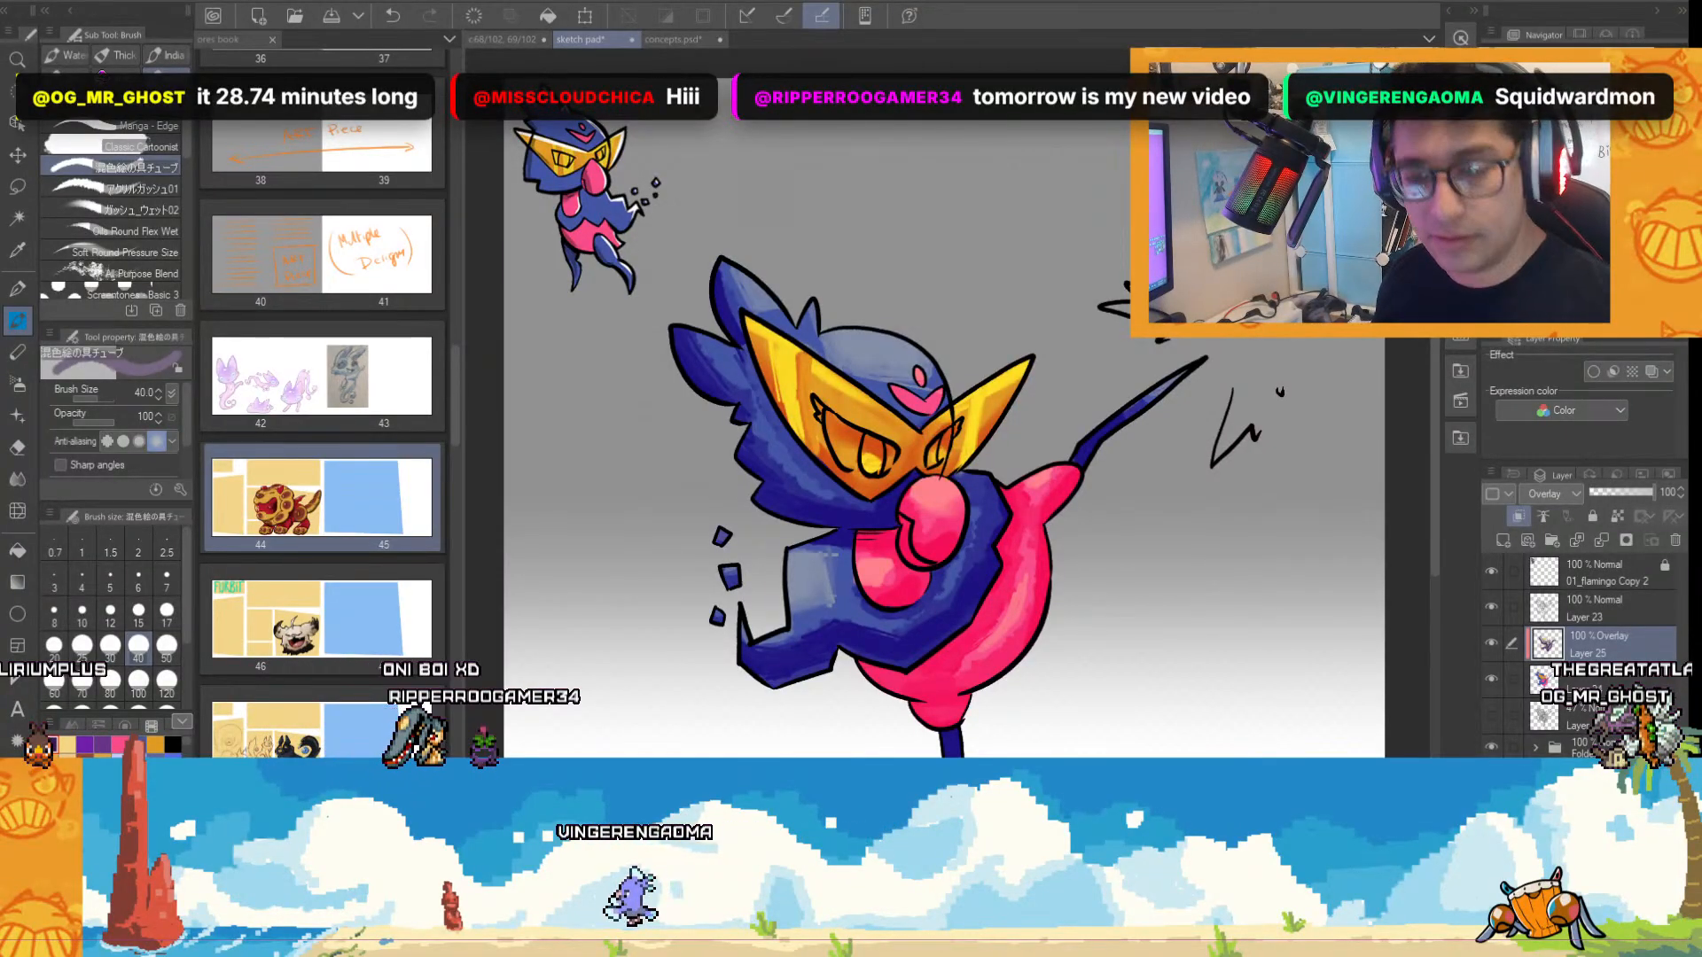
Clear the Overlay layer's shading and repaint shadows along the head feathers with the ガッシュ_ウェット02 brush at size 100.
{"action": "key", "text": "Delete"}
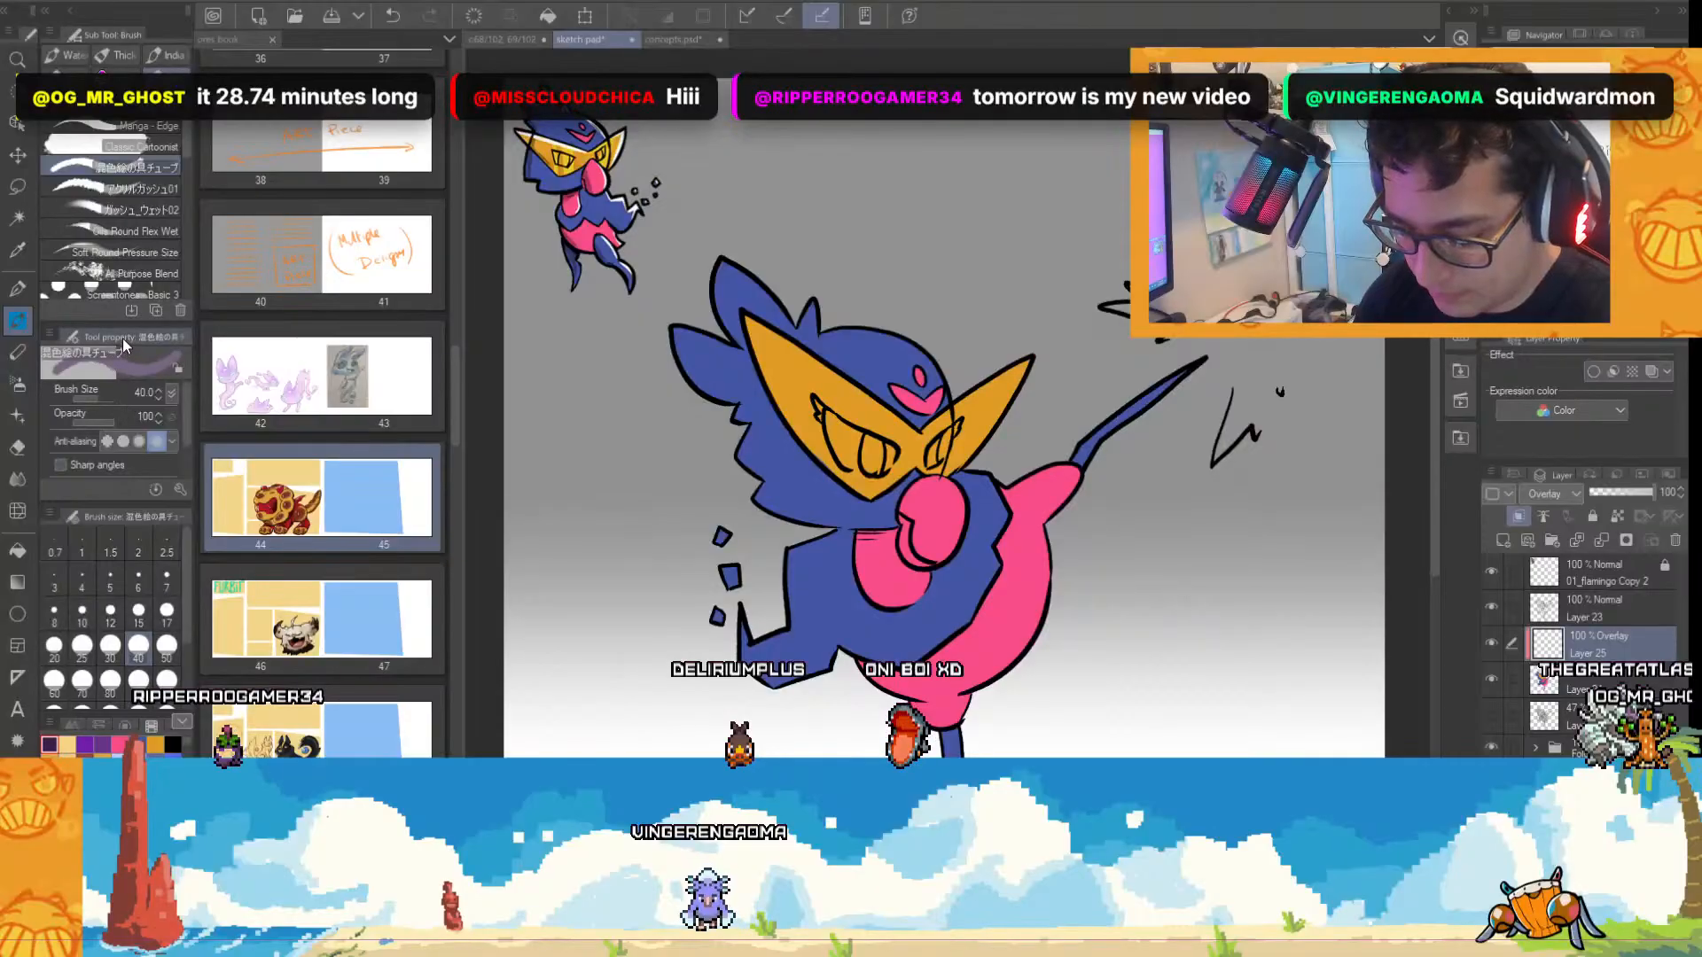
{"action": "left_click", "coordinate": [163, 211]}
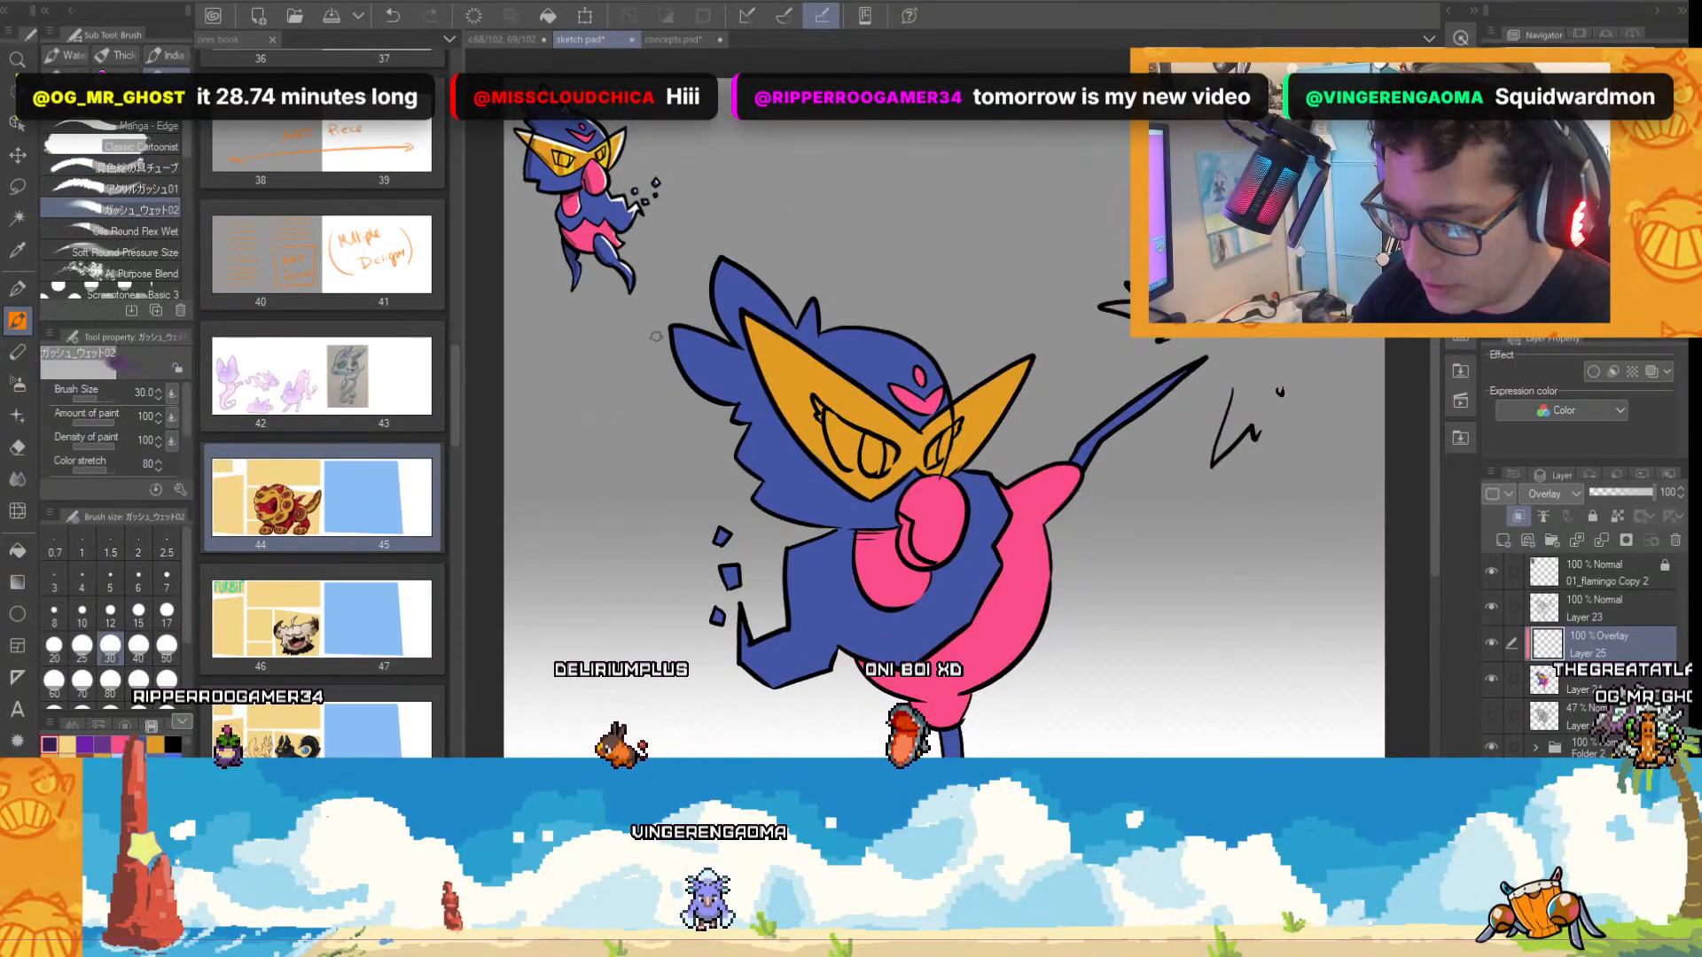
{"action": "left_click", "coordinate": [138, 683]}
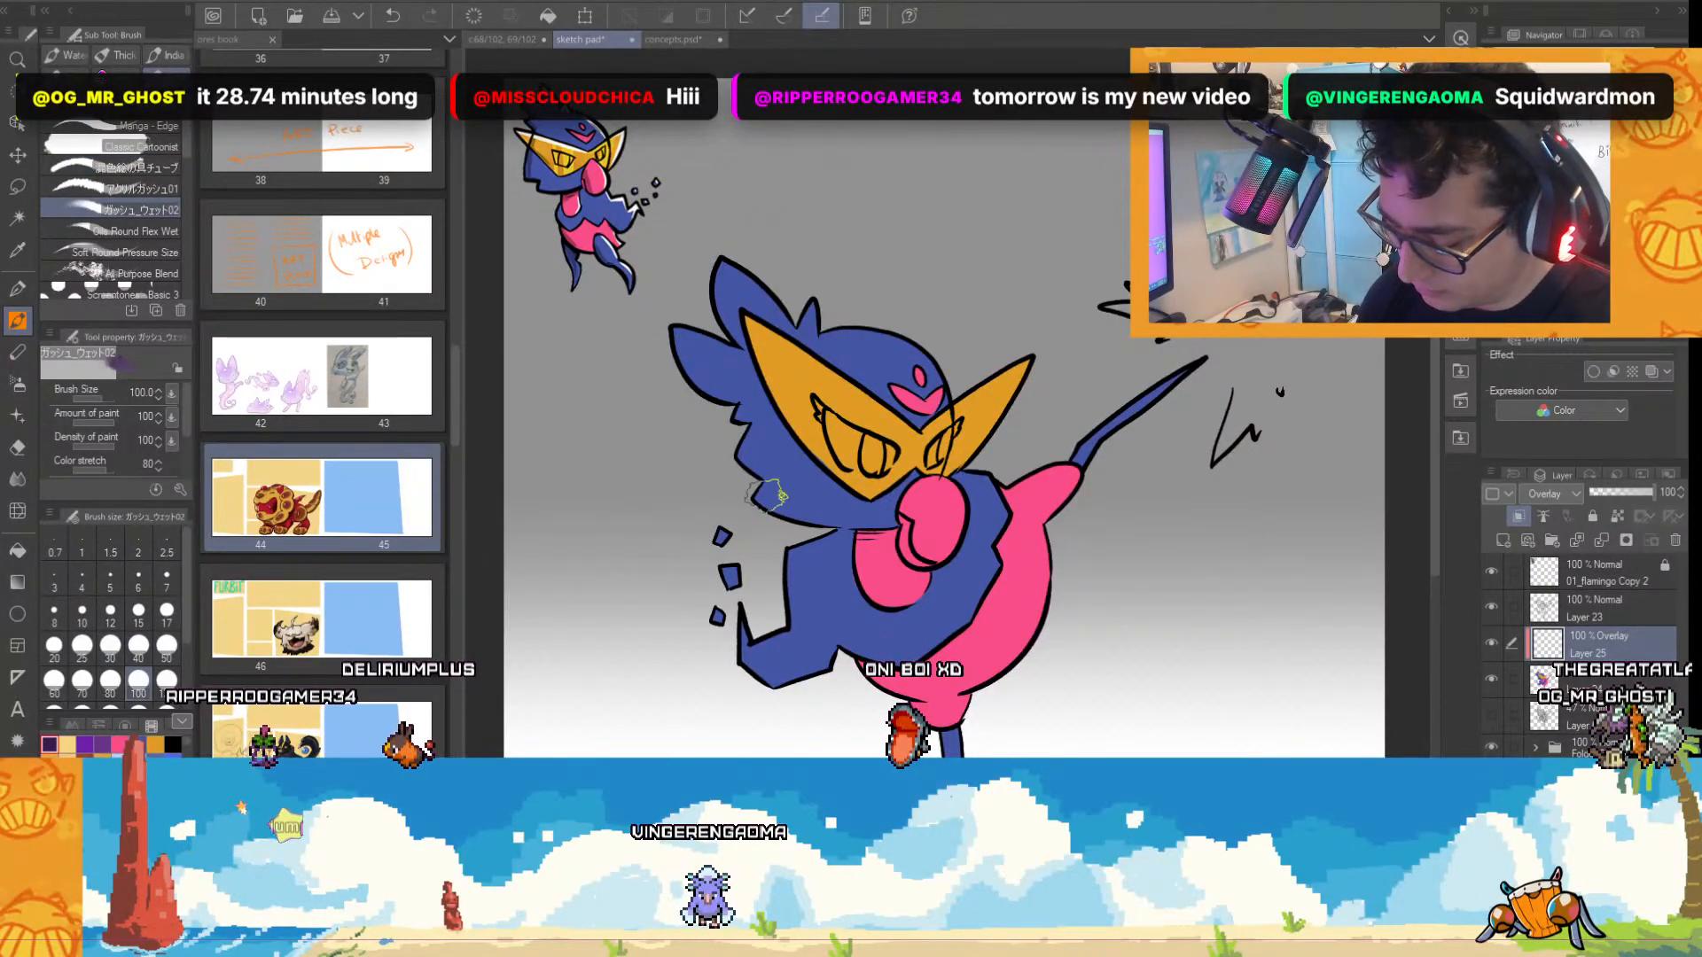
{"action": "mouse_move", "coordinate": [704, 332]}
{"action": "left_mouse_down"}
{"action": "mouse_move", "coordinate": [787, 507]}
{"action": "mouse_move", "coordinate": [949, 660]}
{"action": "left_mouse_up"}
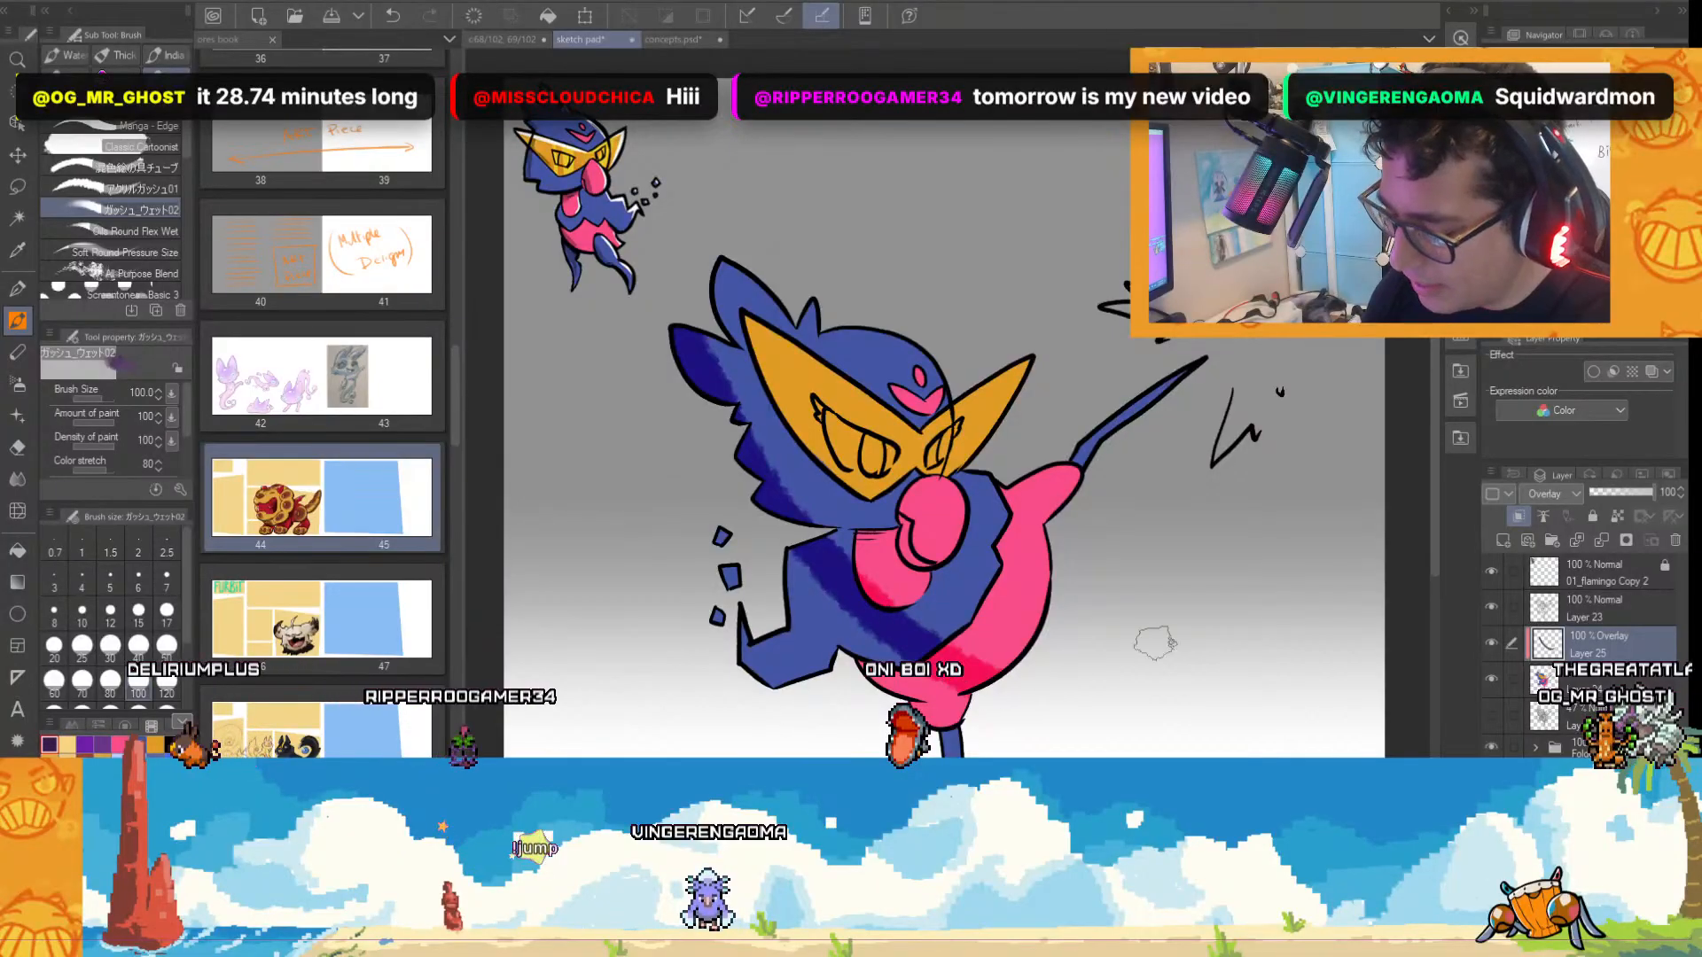
{"action": "key", "text": "ctrl+z"}
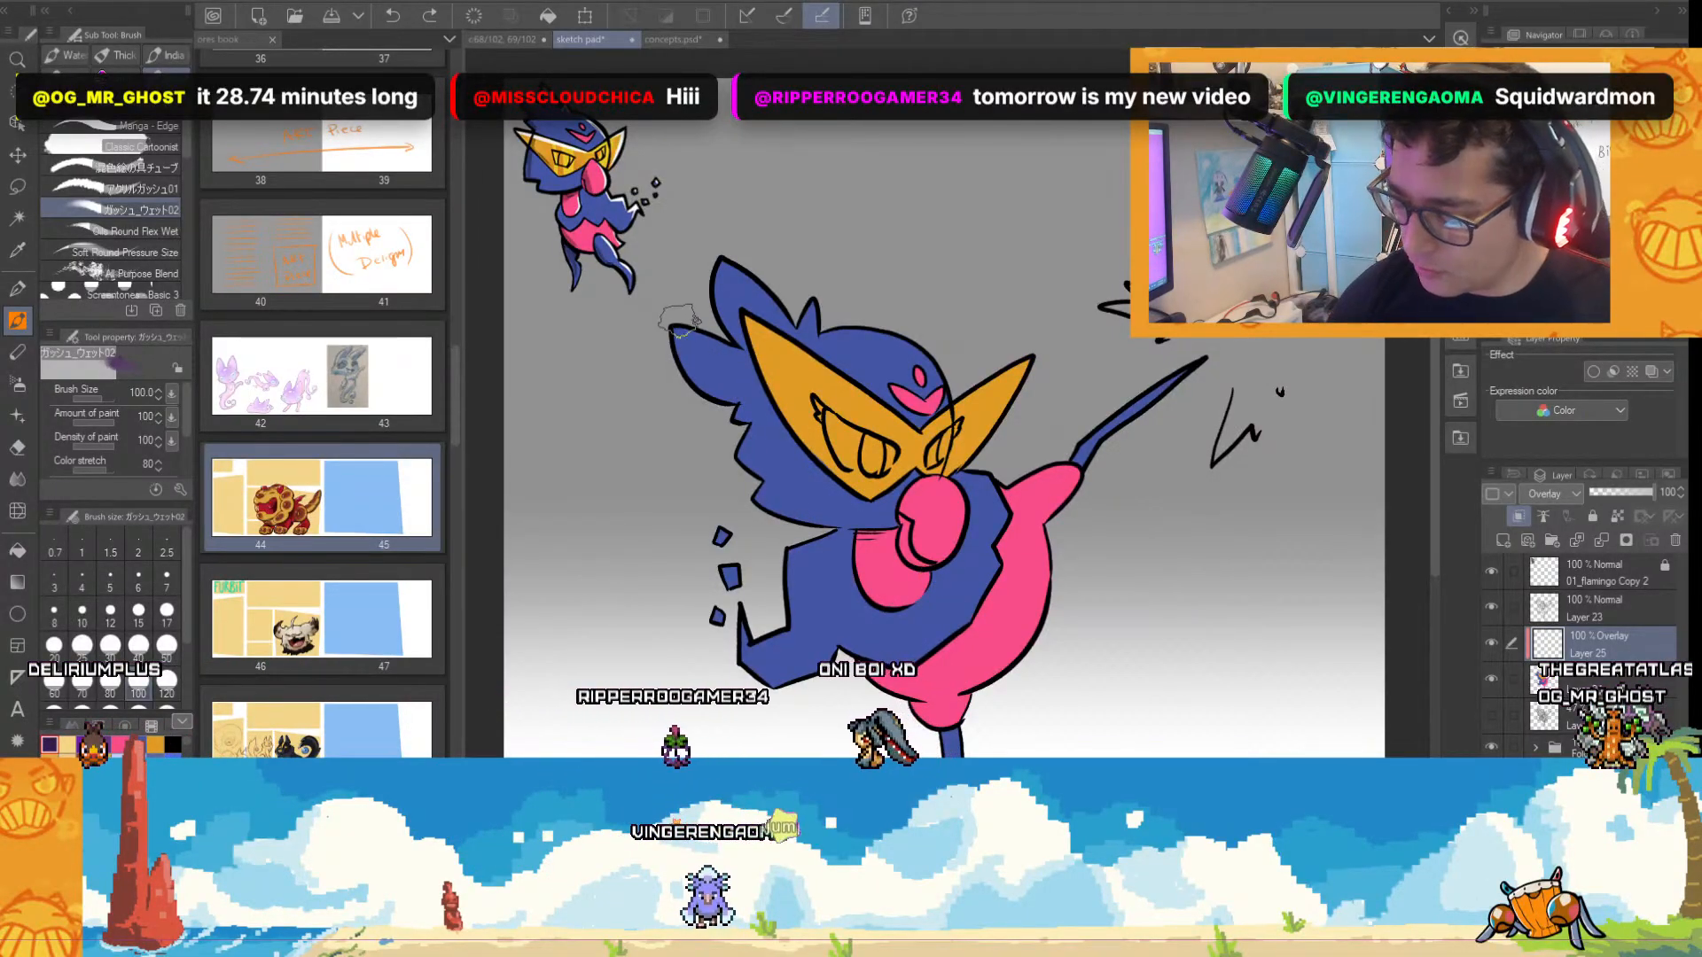
{"action": "left_click_drag", "start_coordinate": [735, 439], "coordinate": [890, 543]}
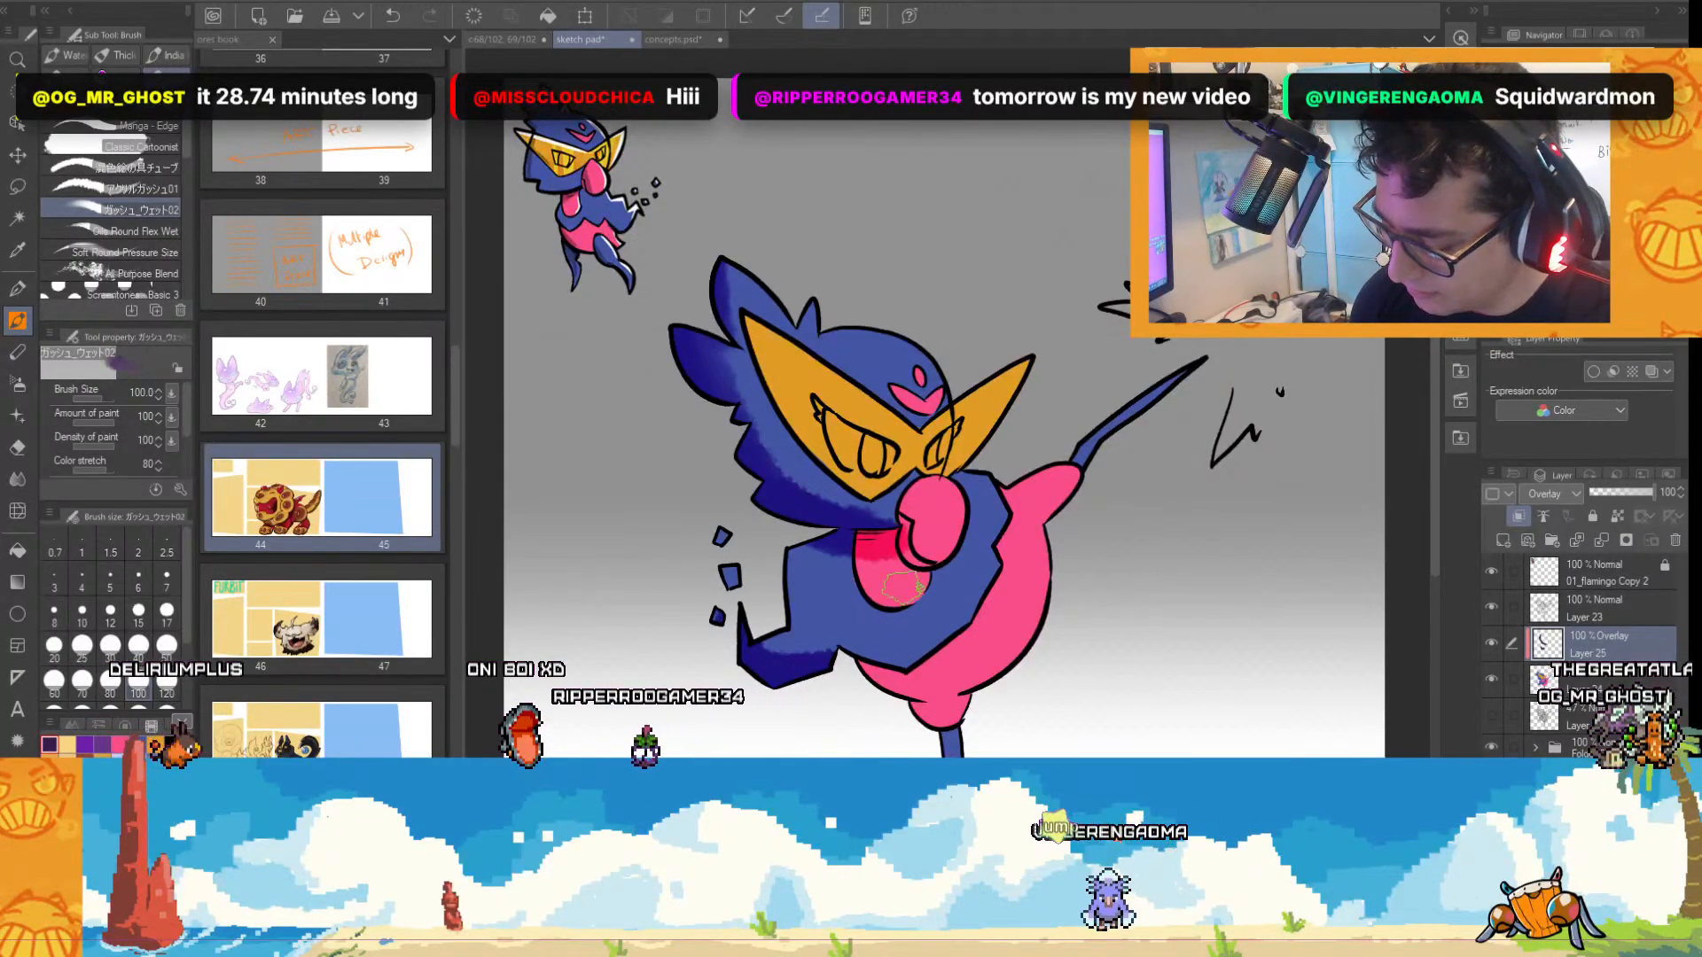
Reduce the brush to size 30 and shade the chest, beak, wing's lower edge, belly underside and legs.
{"action": "key", "text": "bracketleft"}
{"action": "key", "text": "bracketleft"}
{"action": "key", "text": "bracketleft"}
{"action": "key", "text": "bracketleft"}
{"action": "key", "text": "bracketleft"}
{"action": "key", "text": "bracketleft"}
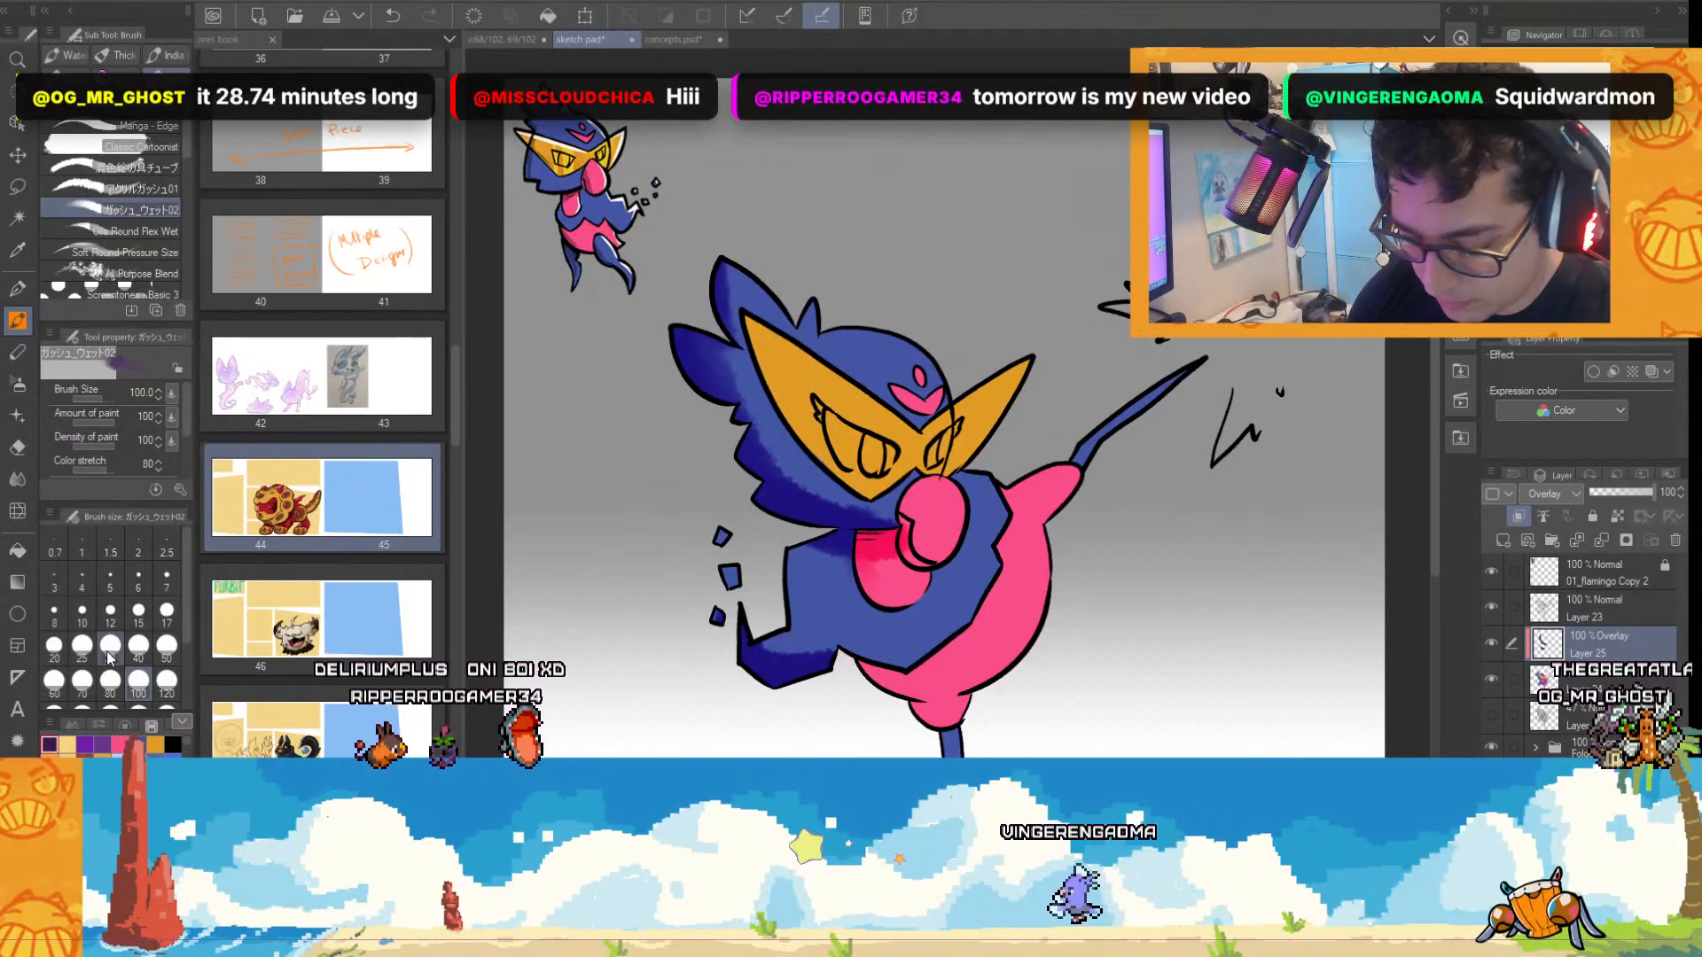
{"action": "left_click_drag", "start_coordinate": [864, 552], "coordinate": [872, 590]}
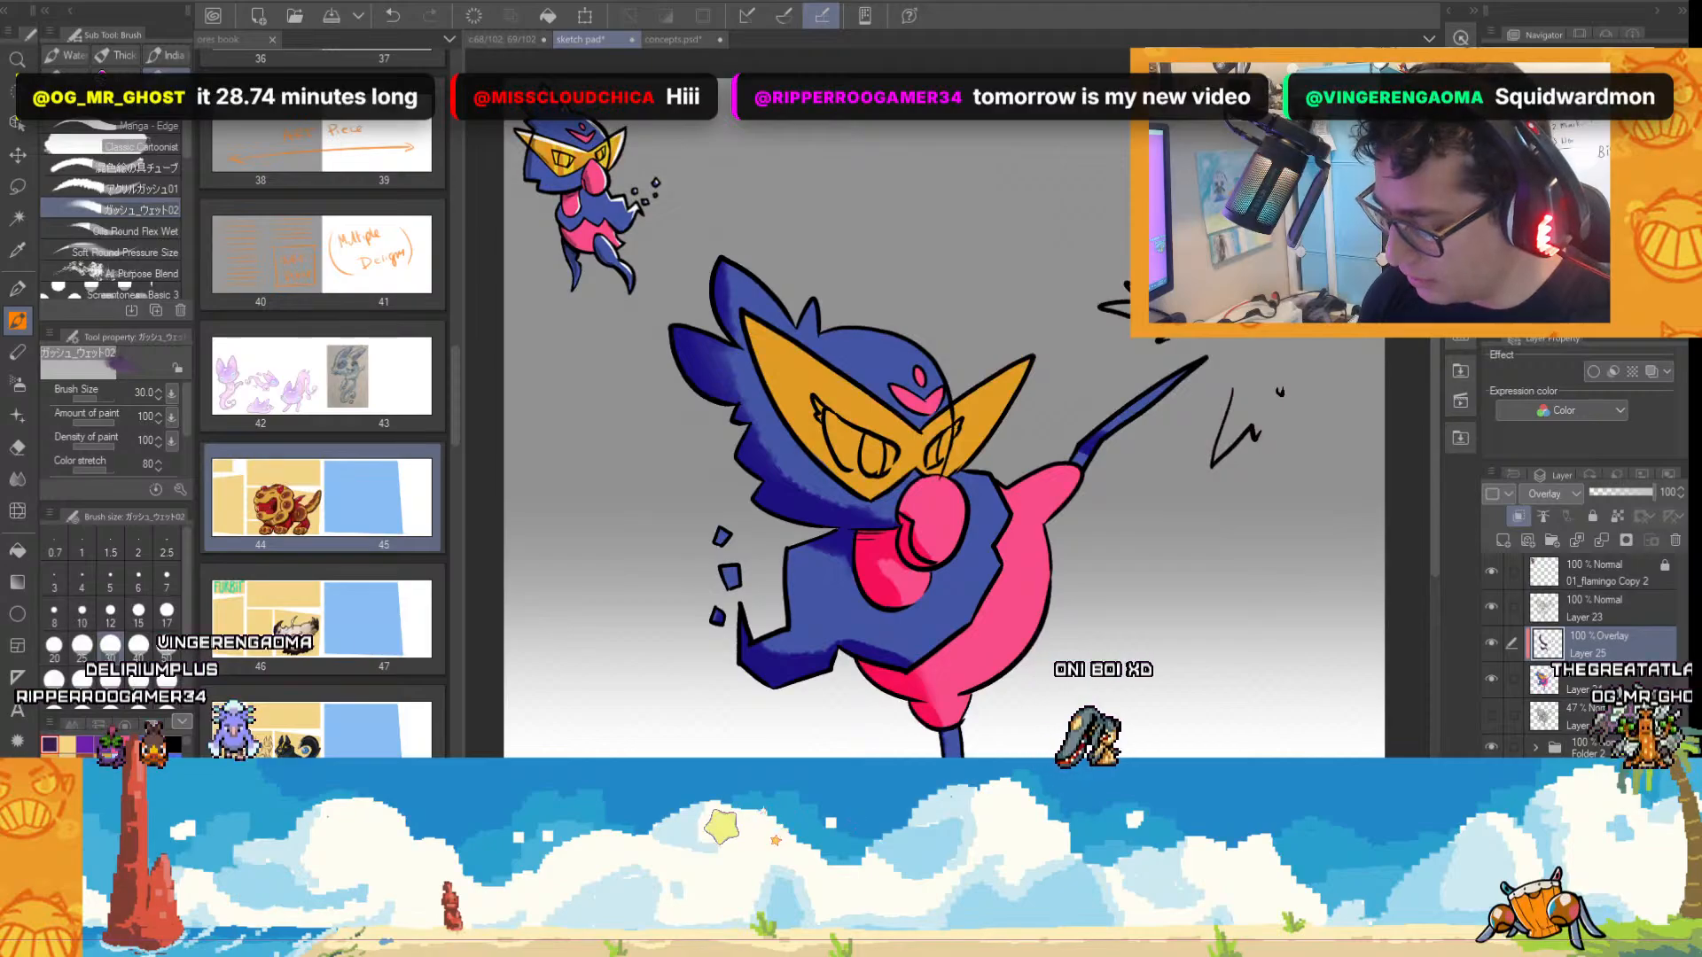
{"action": "scroll", "coordinate": [1433, 482], "scroll_direction": "down", "scroll_amount": 2}
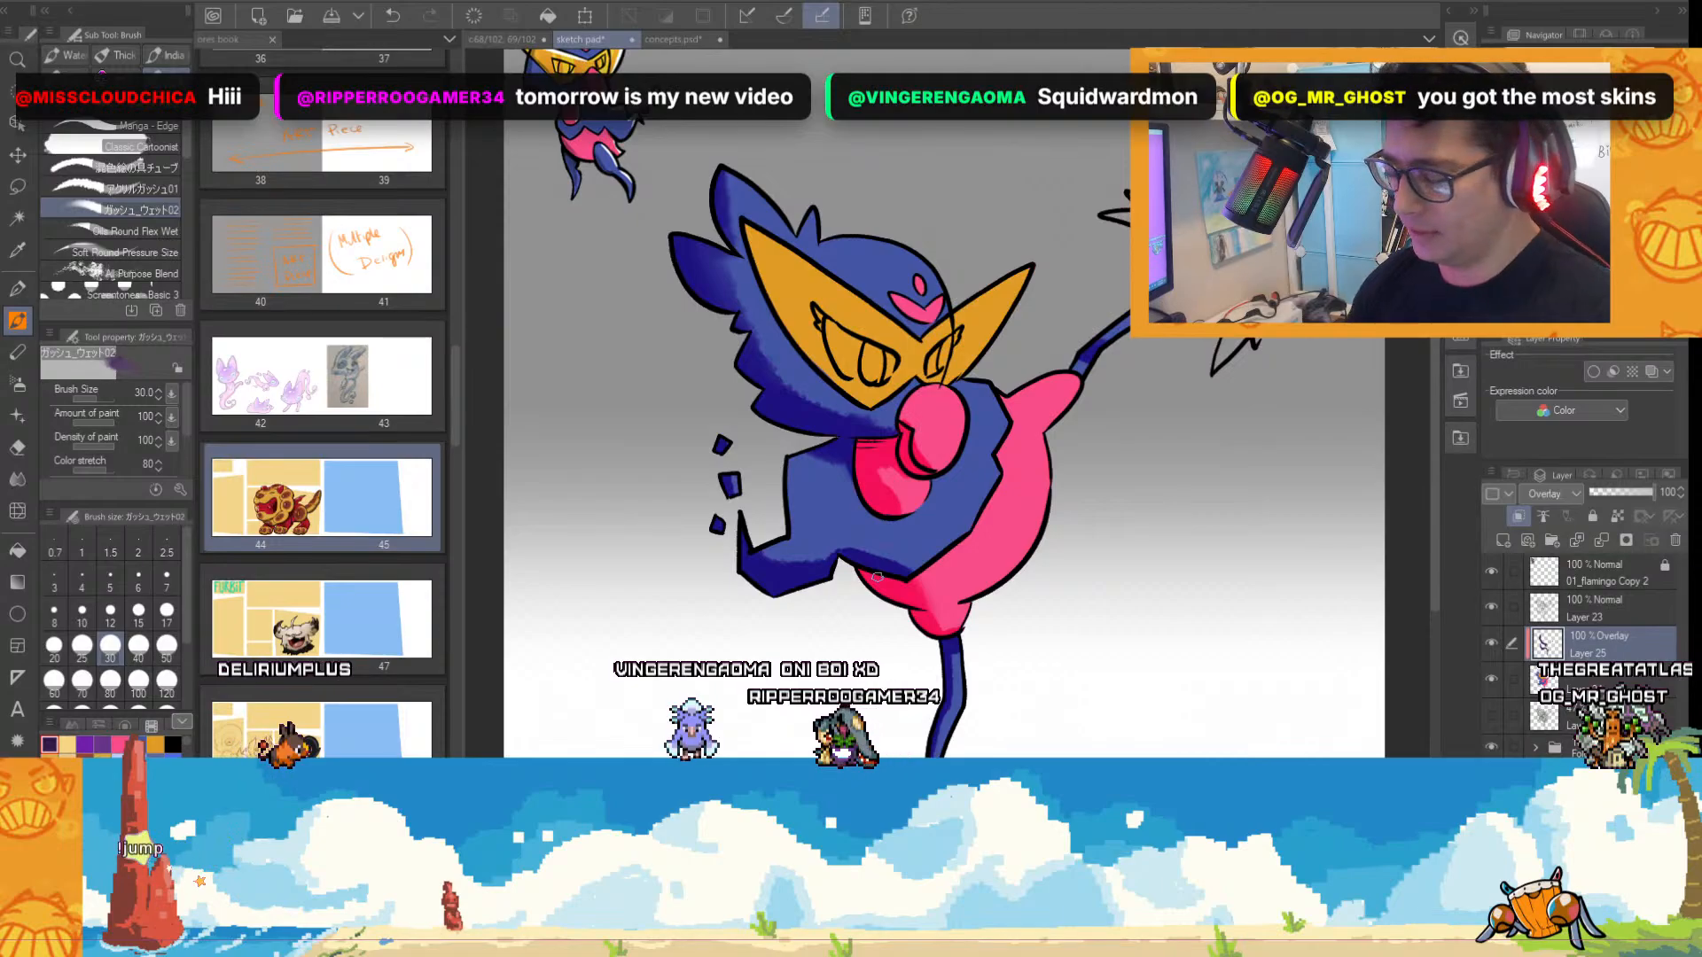
Shade the mask's edges and irises in darker orange with the wet gouache brush.
{"action": "scroll", "coordinate": [787, 260], "scroll_direction": "up", "scroll_amount": 1}
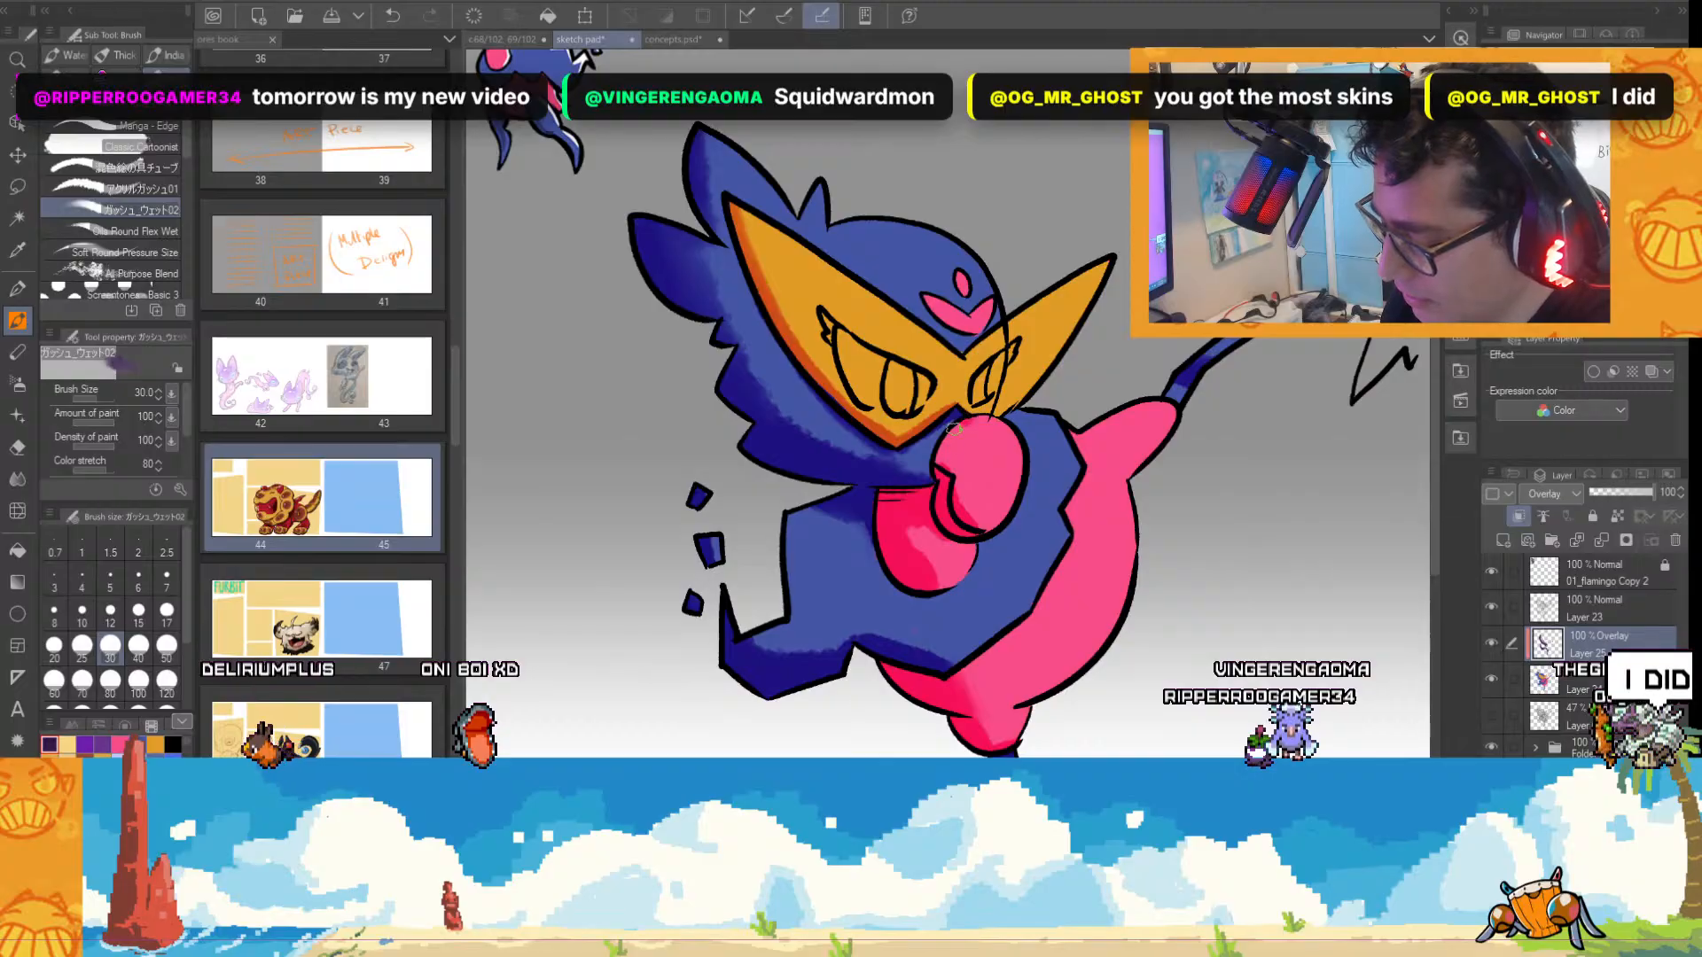
{"action": "scroll", "coordinate": [1144, 465], "scroll_direction": "down", "scroll_amount": 1}
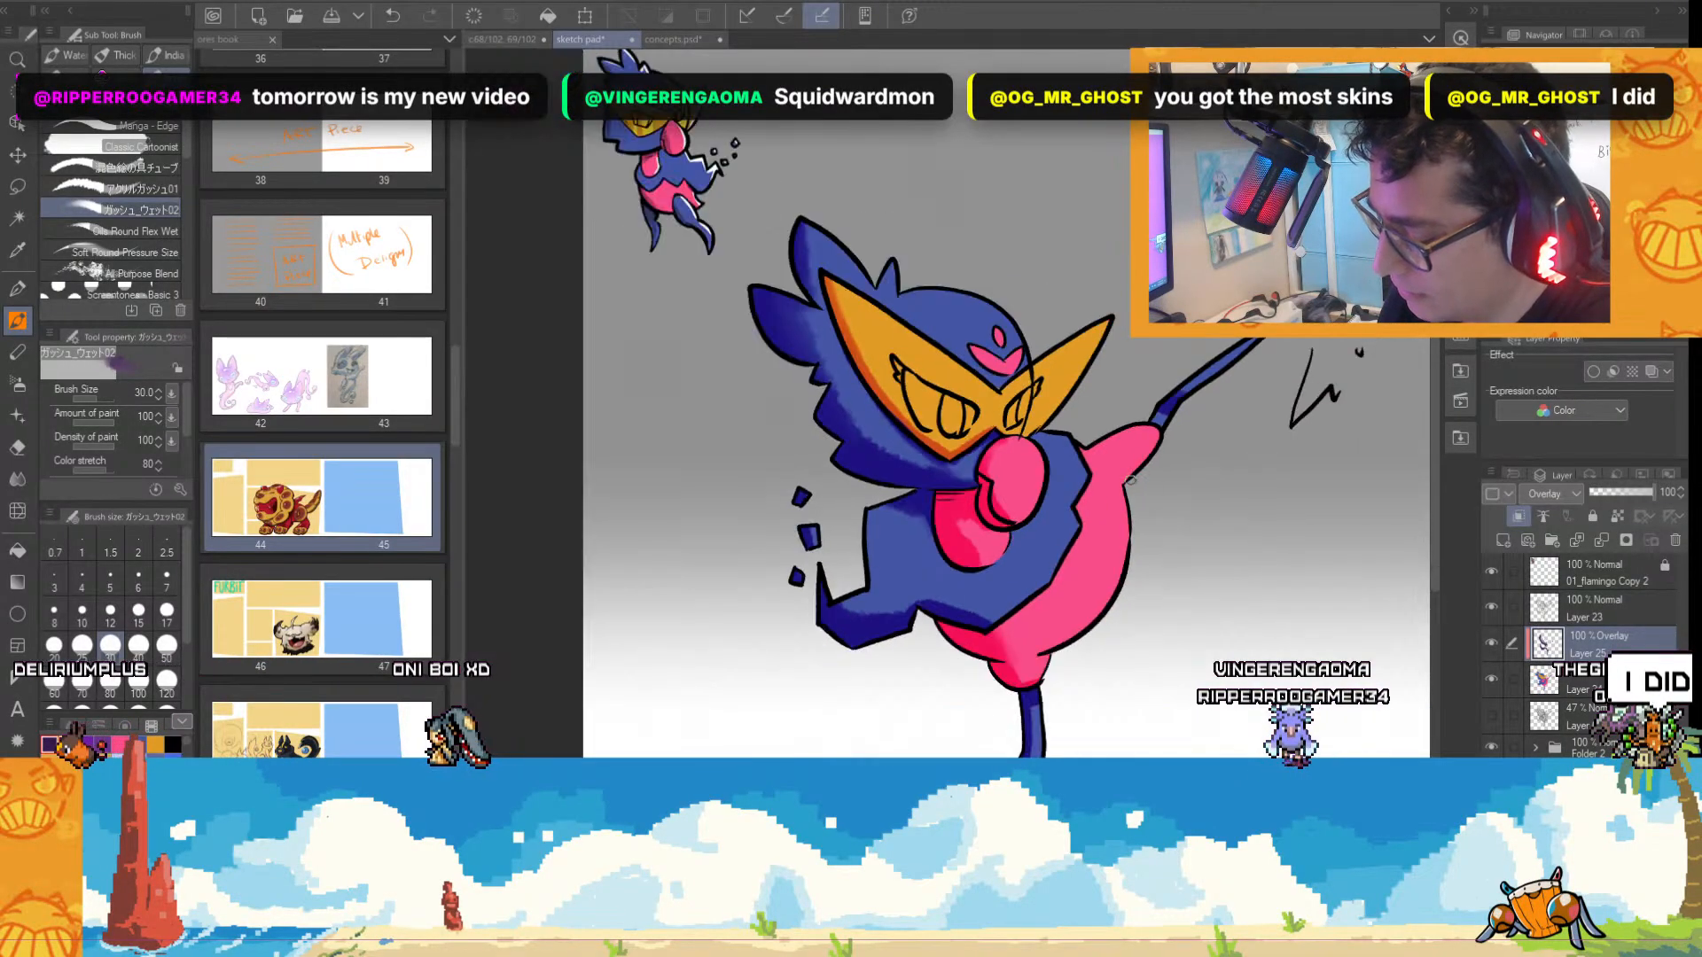
{"action": "scroll", "coordinate": [1178, 426], "scroll_direction": "up", "scroll_amount": 1}
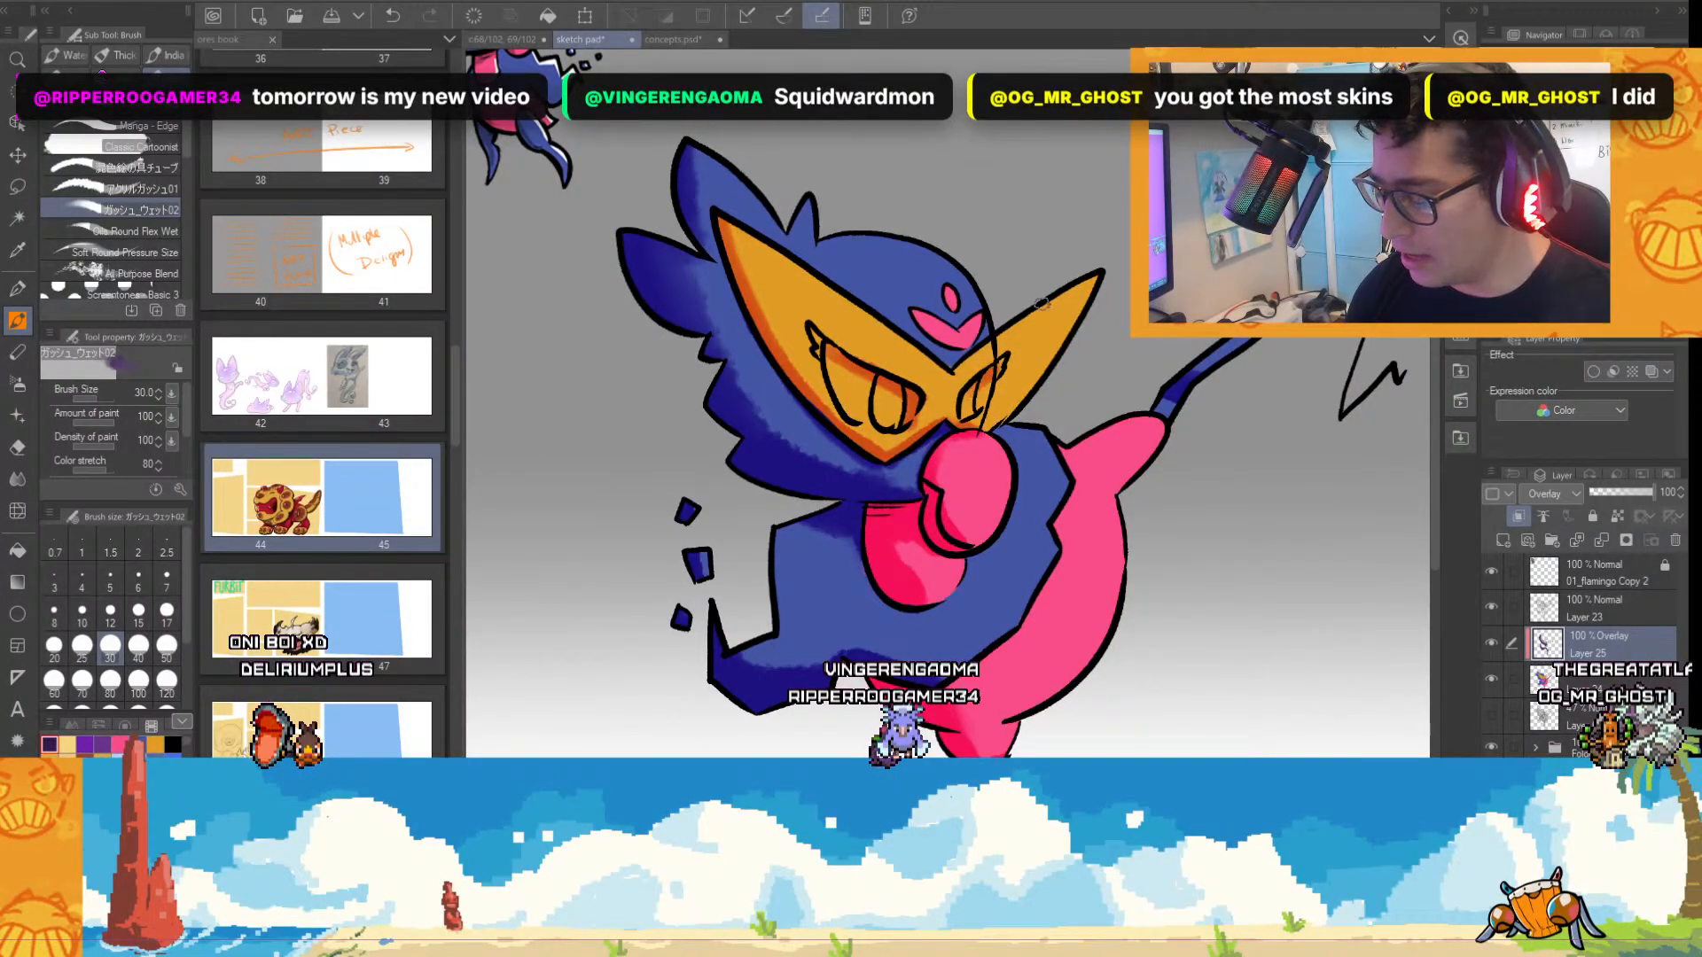
{"action": "scroll", "coordinate": [1134, 412], "scroll_direction": "down", "scroll_amount": 3}
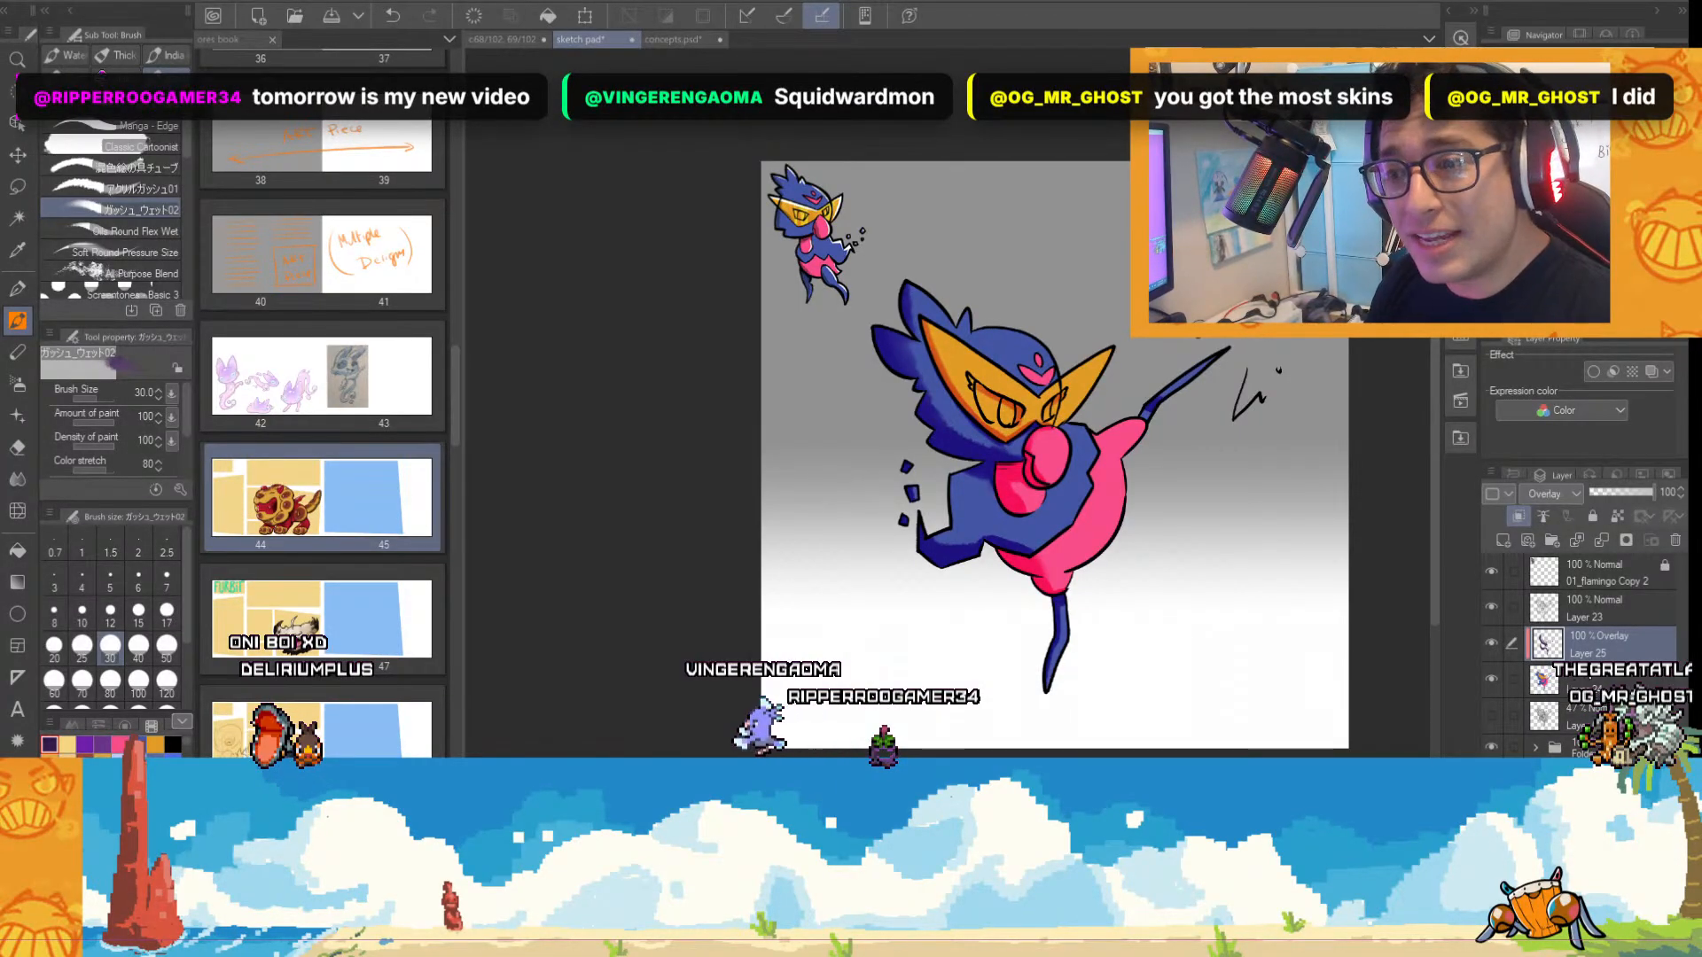
Add a new clipped layer above the shading and paint a pale cream highlight on the forehead at brush size 40.
{"action": "left_click", "coordinate": [1527, 540]}
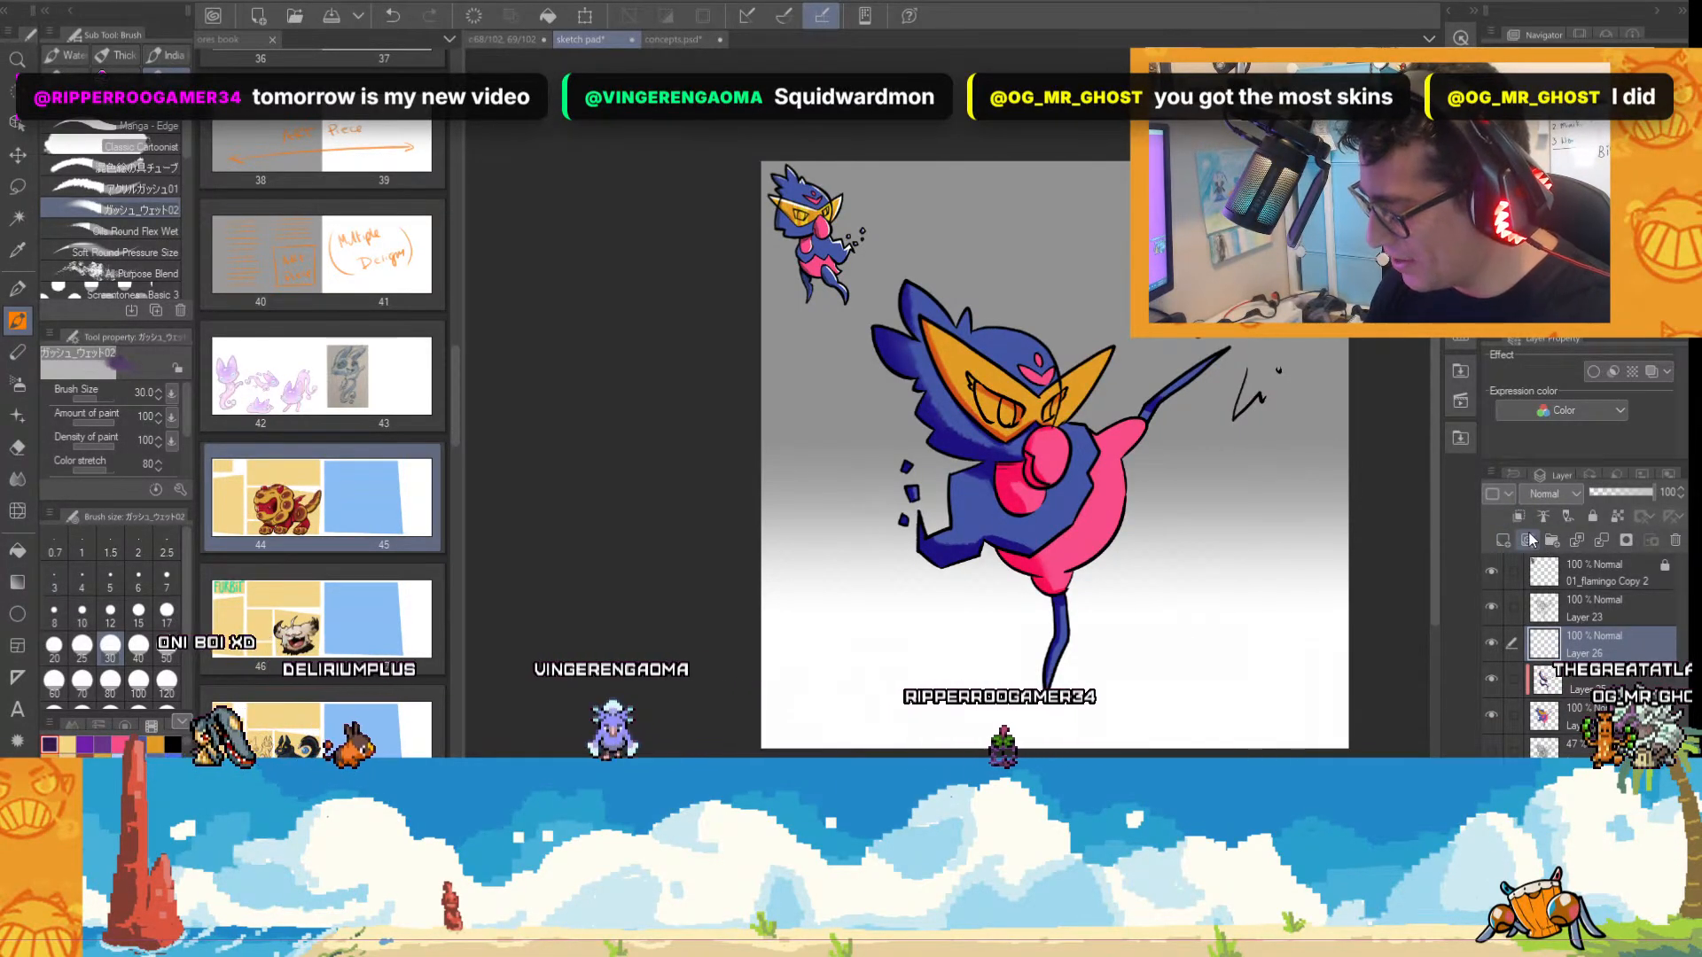
{"action": "scroll", "coordinate": [1045, 646], "scroll_direction": "up", "scroll_amount": 2}
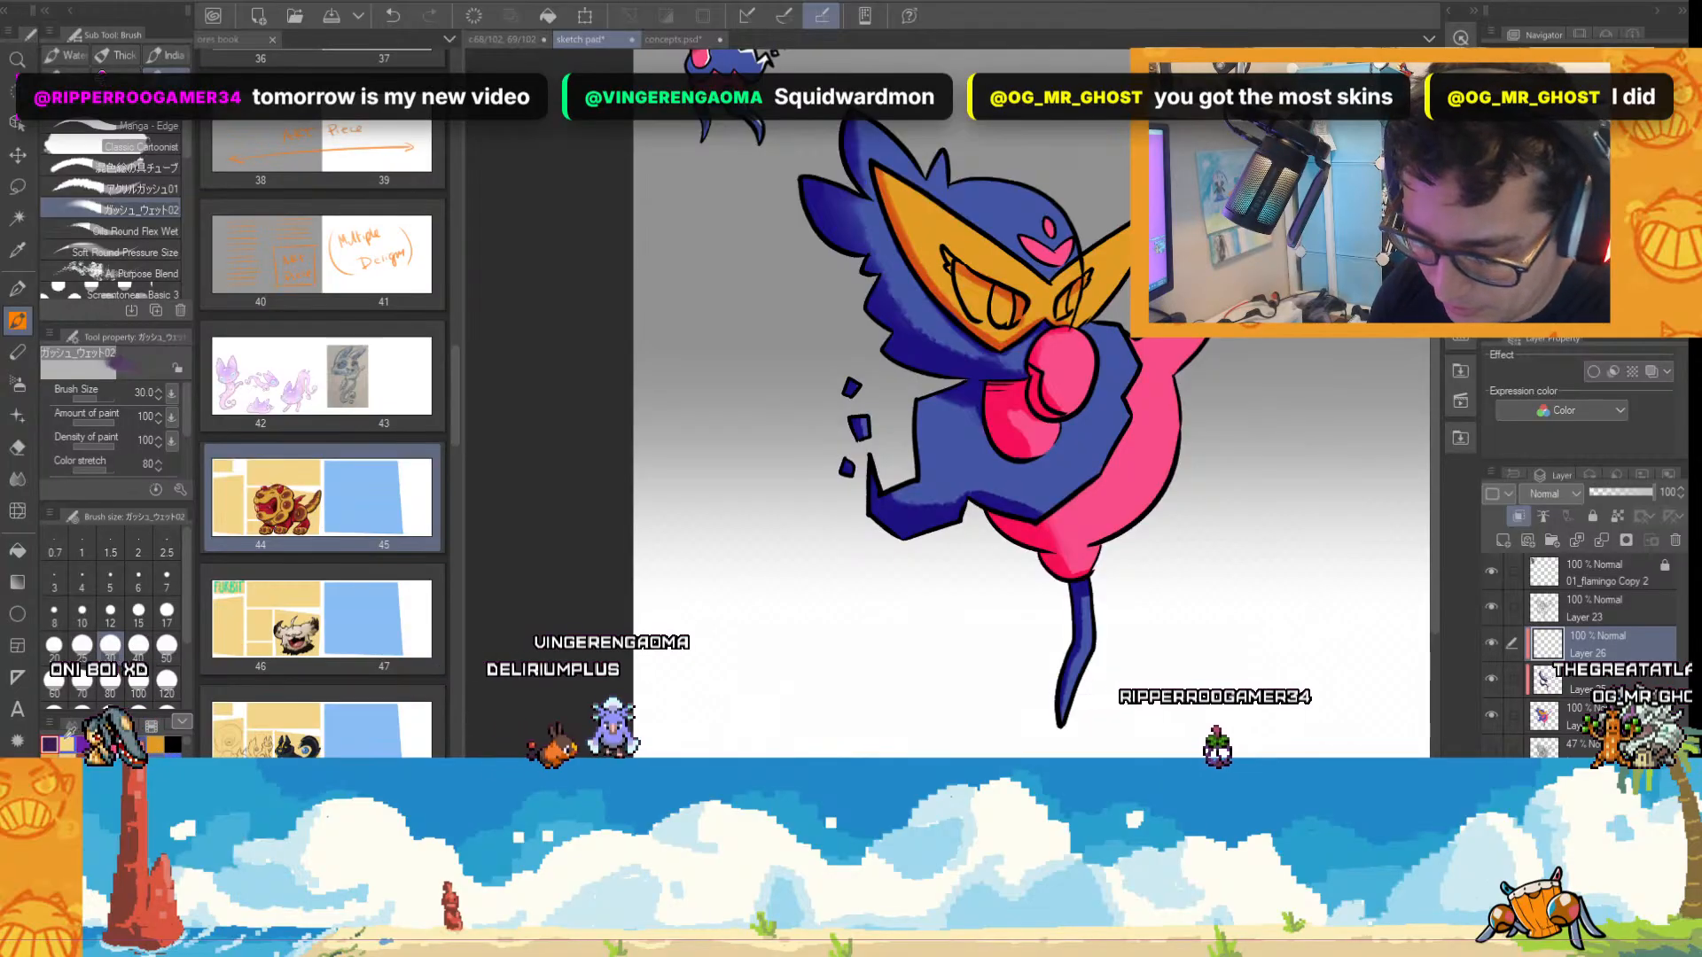
{"action": "left_click", "coordinate": [66, 740]}
{"action": "scroll", "coordinate": [1046, 426], "scroll_direction": "up", "scroll_amount": 1}
{"action": "key", "text": "]"}
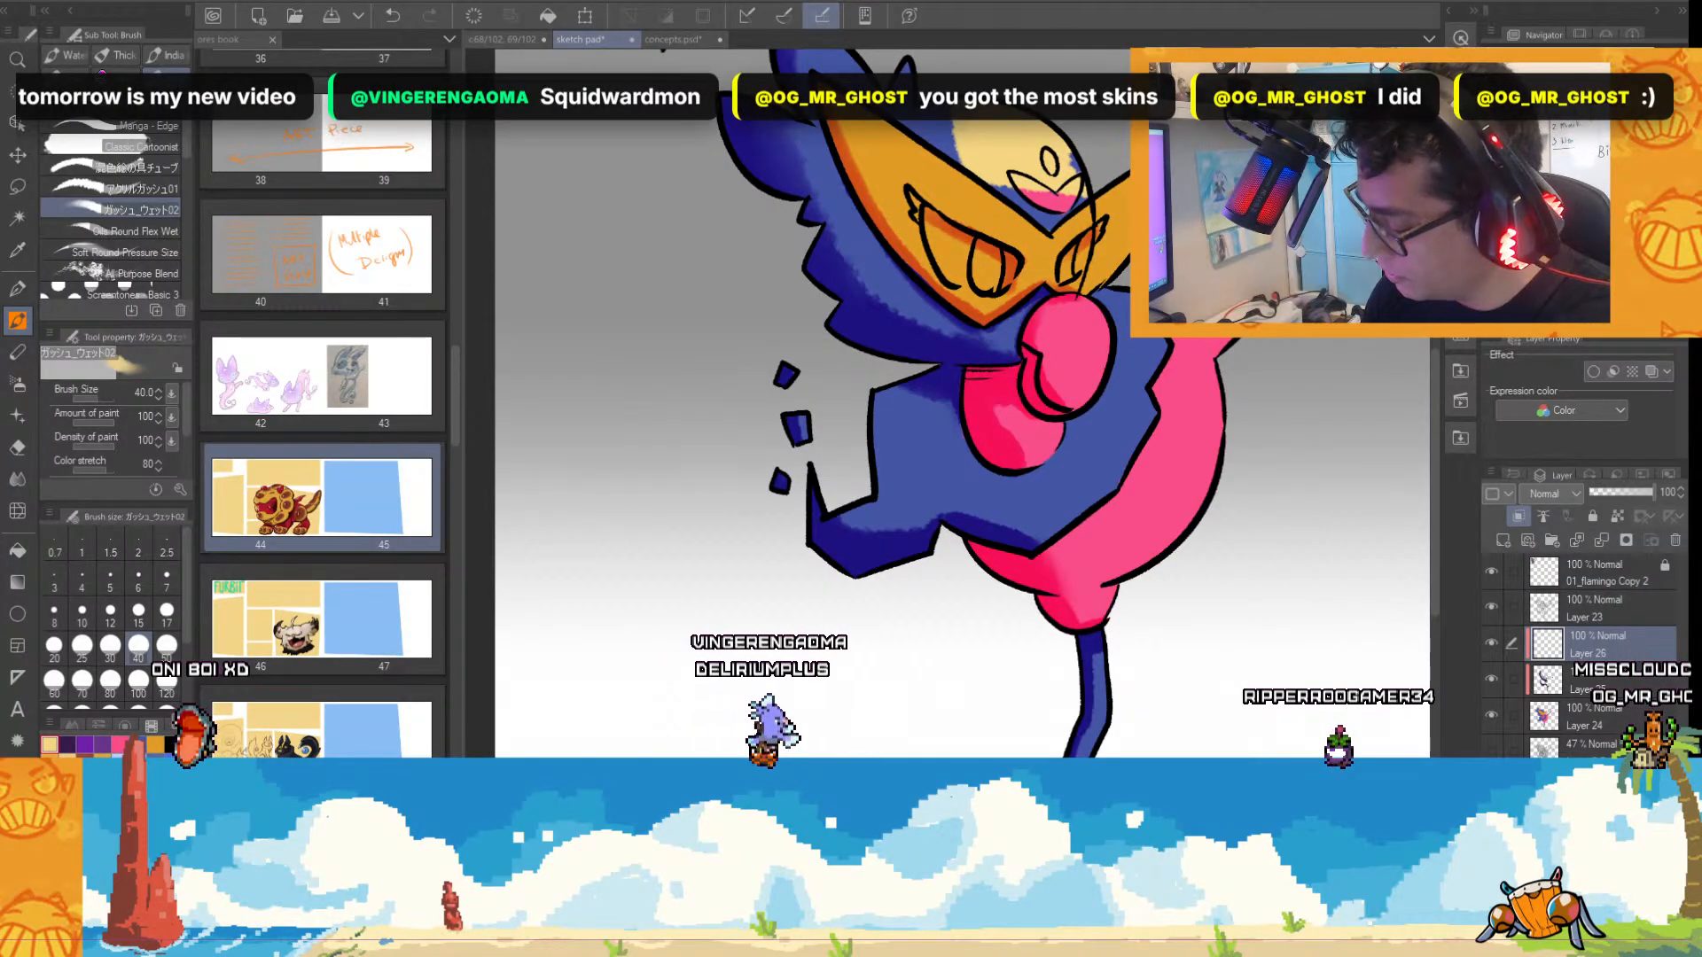
Try Overlay and Add (Glow) on the highlight layer, settling on Hard light as its blending mode.
{"action": "left_click", "coordinate": [1551, 709]}
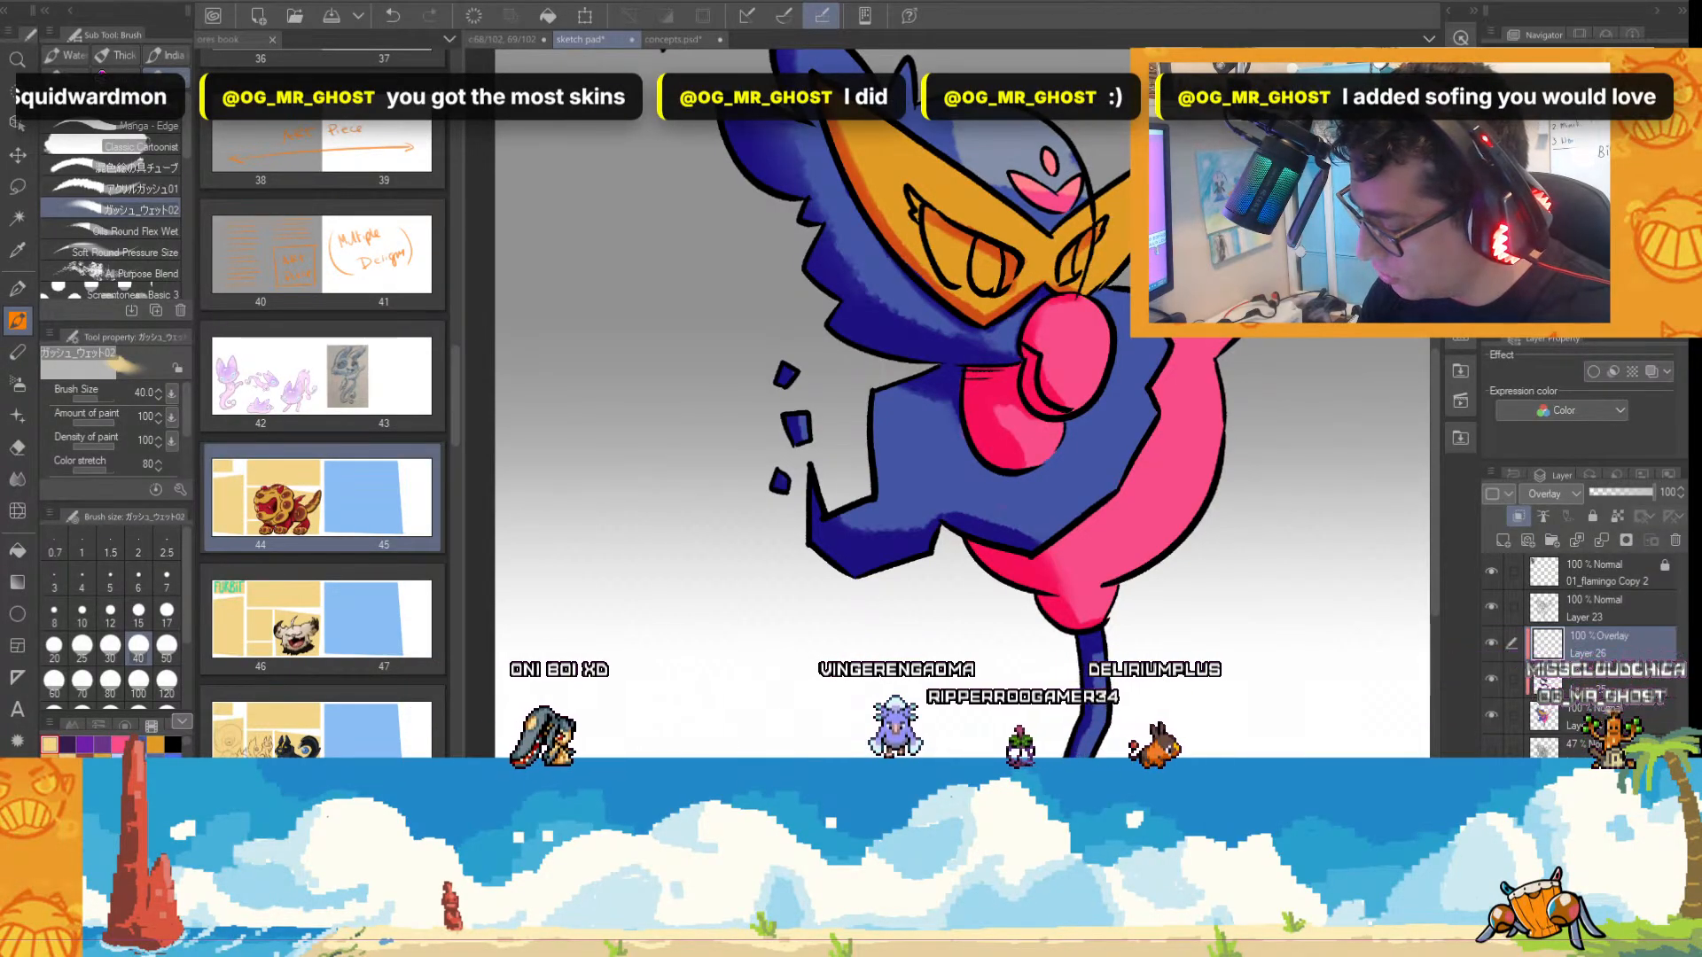
{"action": "left_click", "coordinate": [1550, 494]}
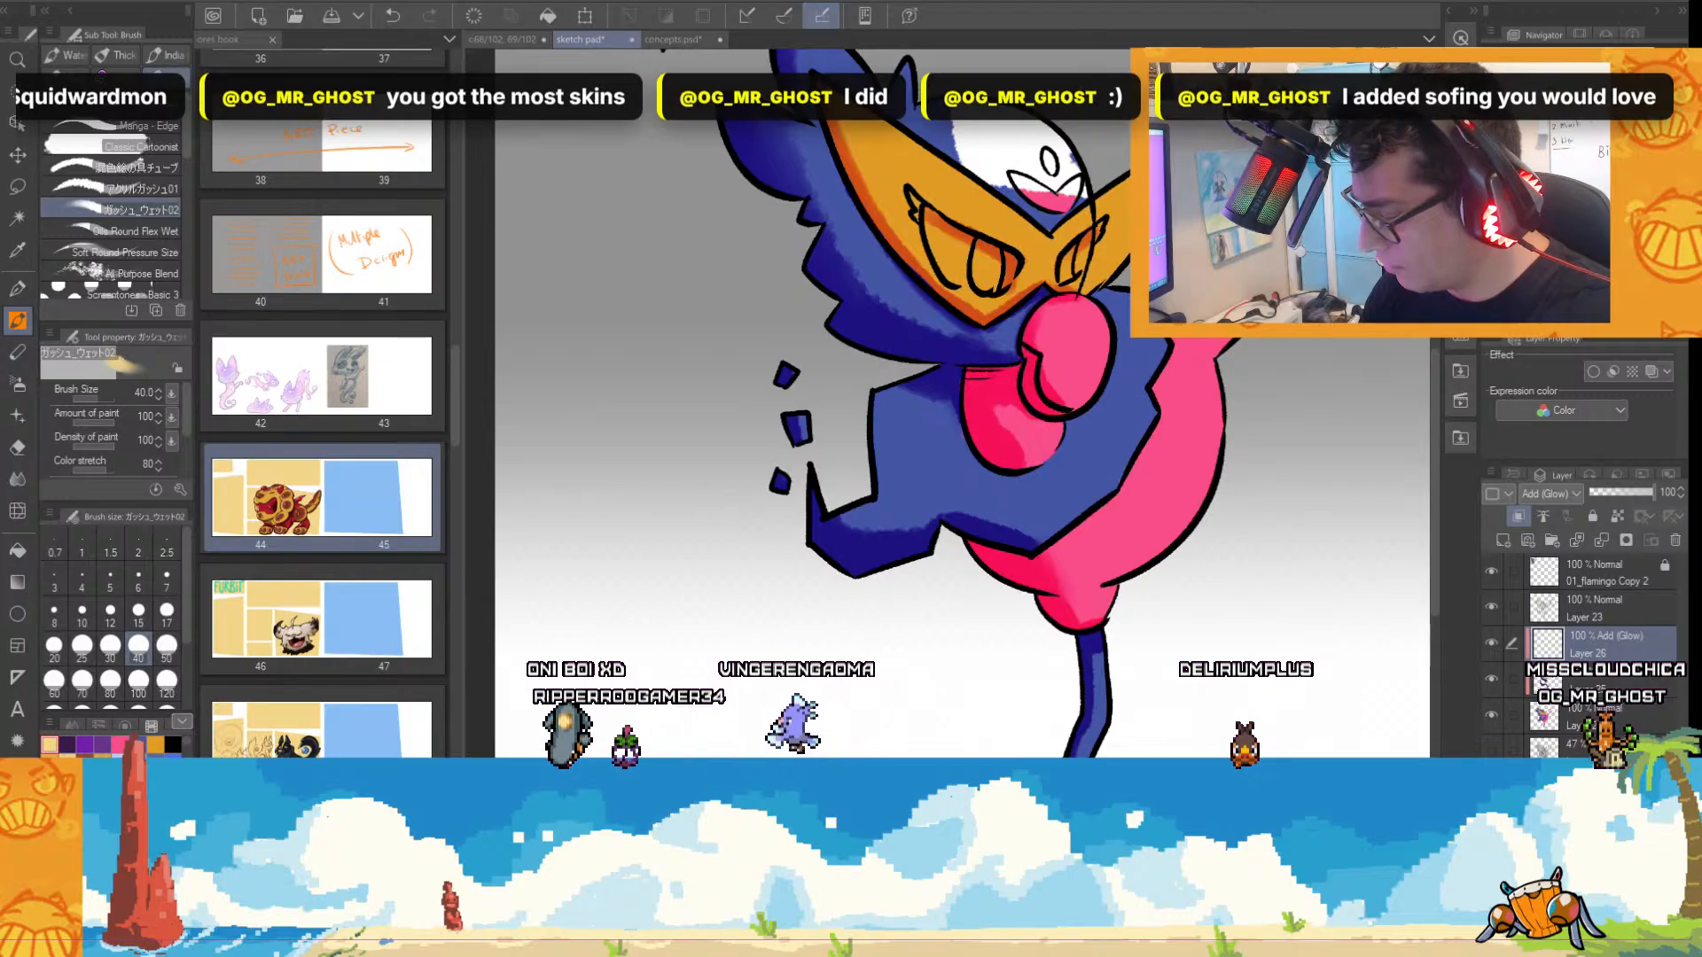
{"action": "left_click", "coordinate": [1550, 494]}
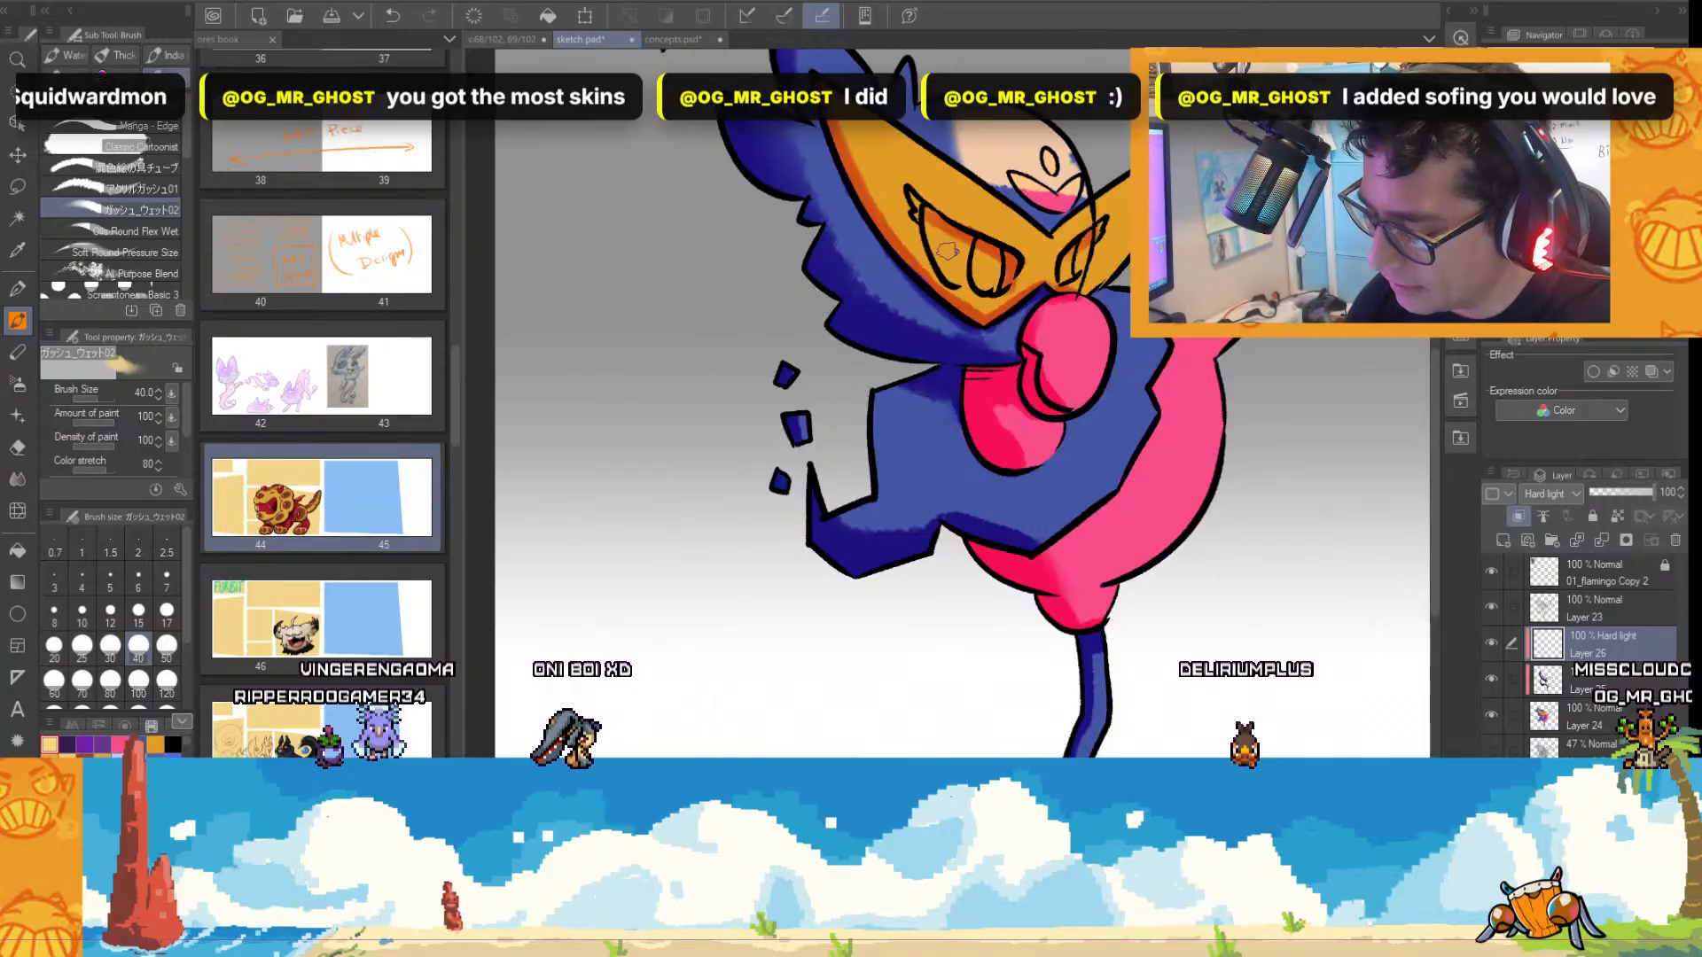
Reduce the wet gouache brush to size 15 and add fine highlight strokes at the edge of the forehead patch.
{"action": "key", "text": "bracketleft"}
{"action": "key", "text": "bracketleft"}
{"action": "key", "text": "bracketleft"}
{"action": "key", "text": "bracketleft"}
{"action": "key", "text": "bracketleft"}
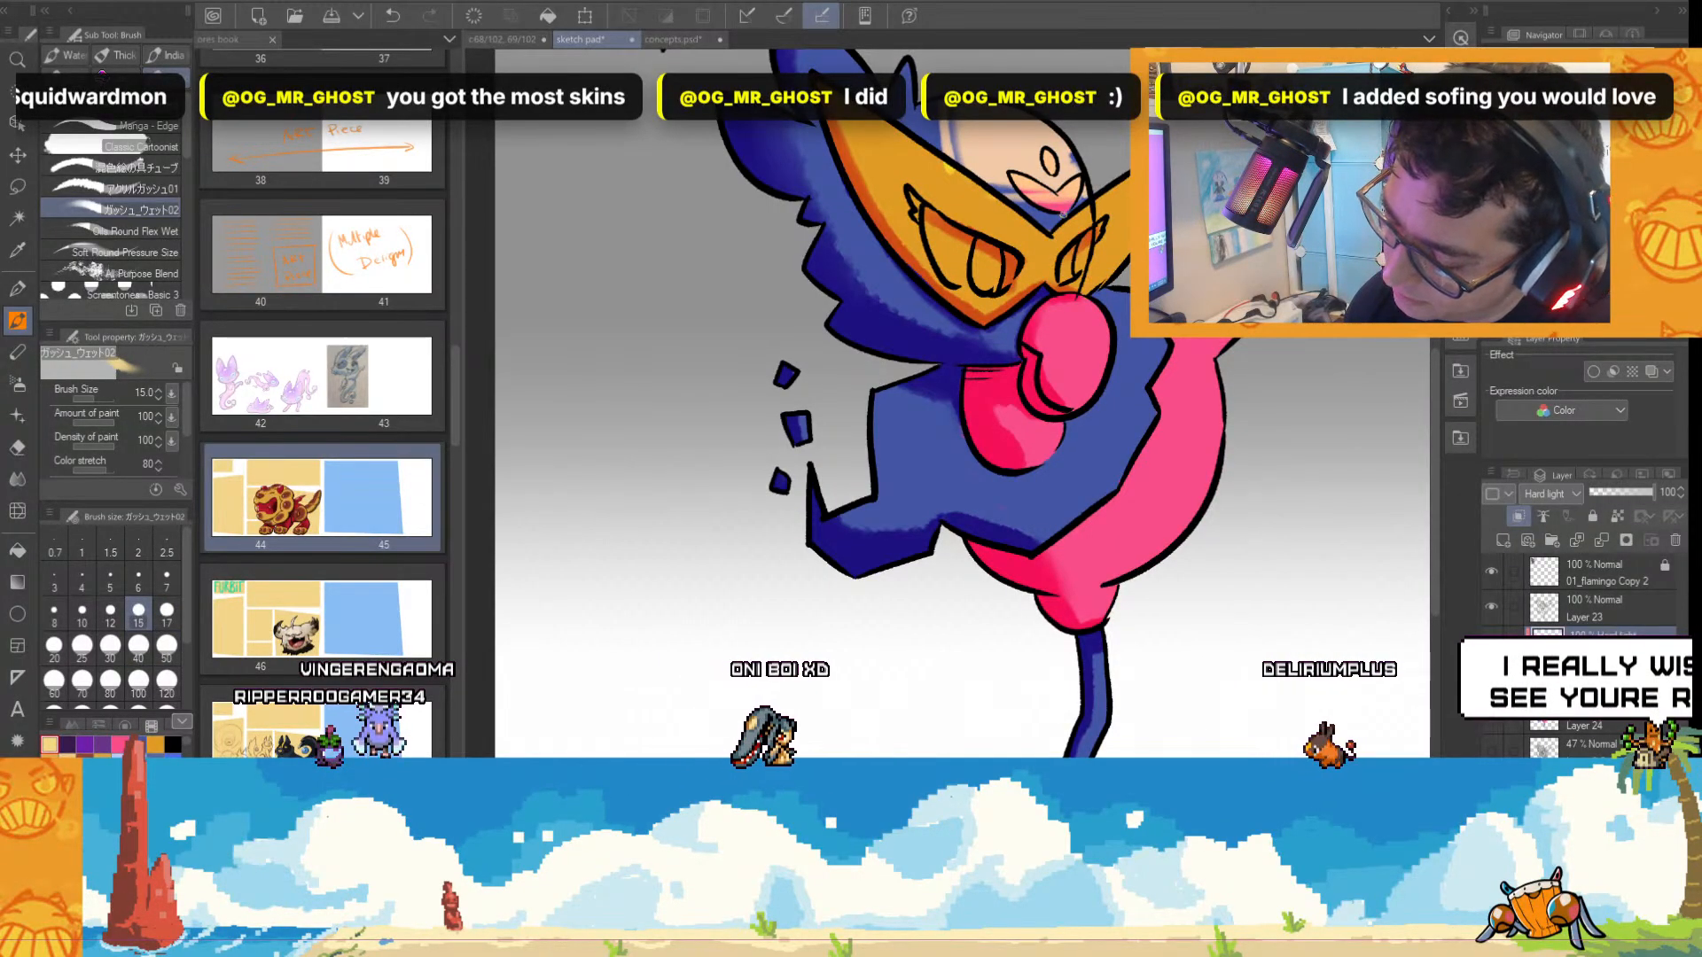
{"action": "scroll", "coordinate": [1207, 262], "scroll_direction": "down", "scroll_amount": 1}
{"action": "left_click_drag", "start_coordinate": [1435, 353], "coordinate": [1434, 306]}
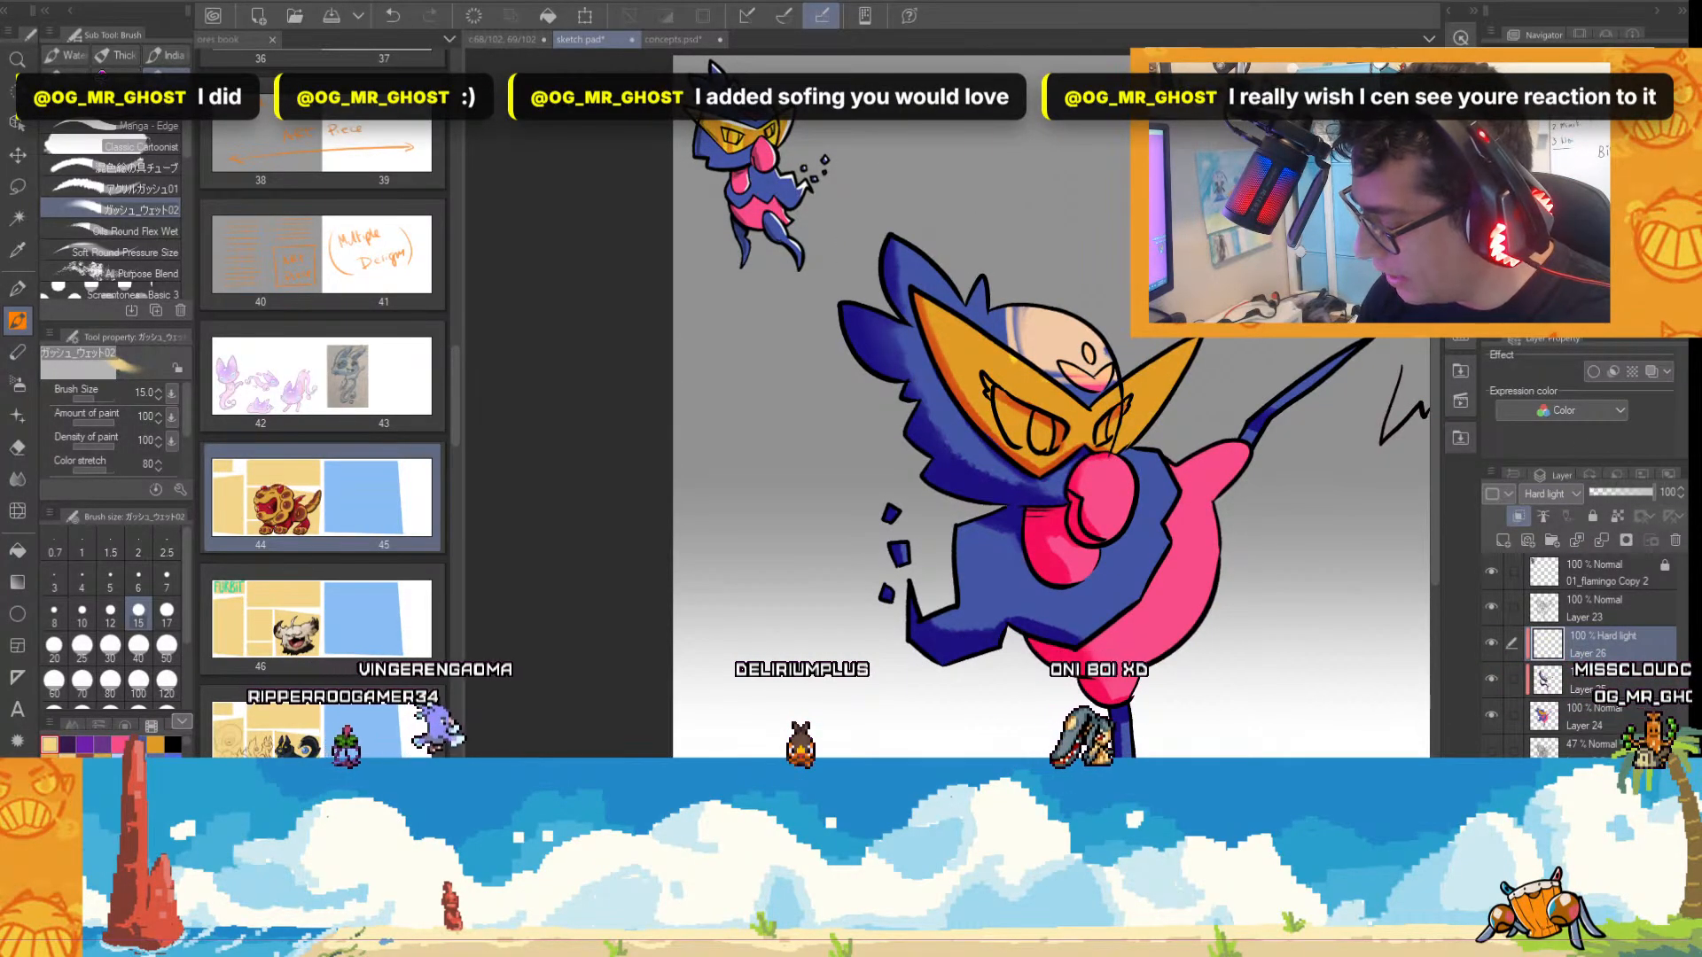
Switch the highlight layer to Overlay and paint bright highlights across the yellow mask with the wet gouache brush at size 40.
{"action": "scroll", "coordinate": [1550, 493], "scroll_direction": "up", "scroll_amount": 2}
{"action": "scroll", "coordinate": [1170, 479], "scroll_direction": "up", "scroll_amount": 1}
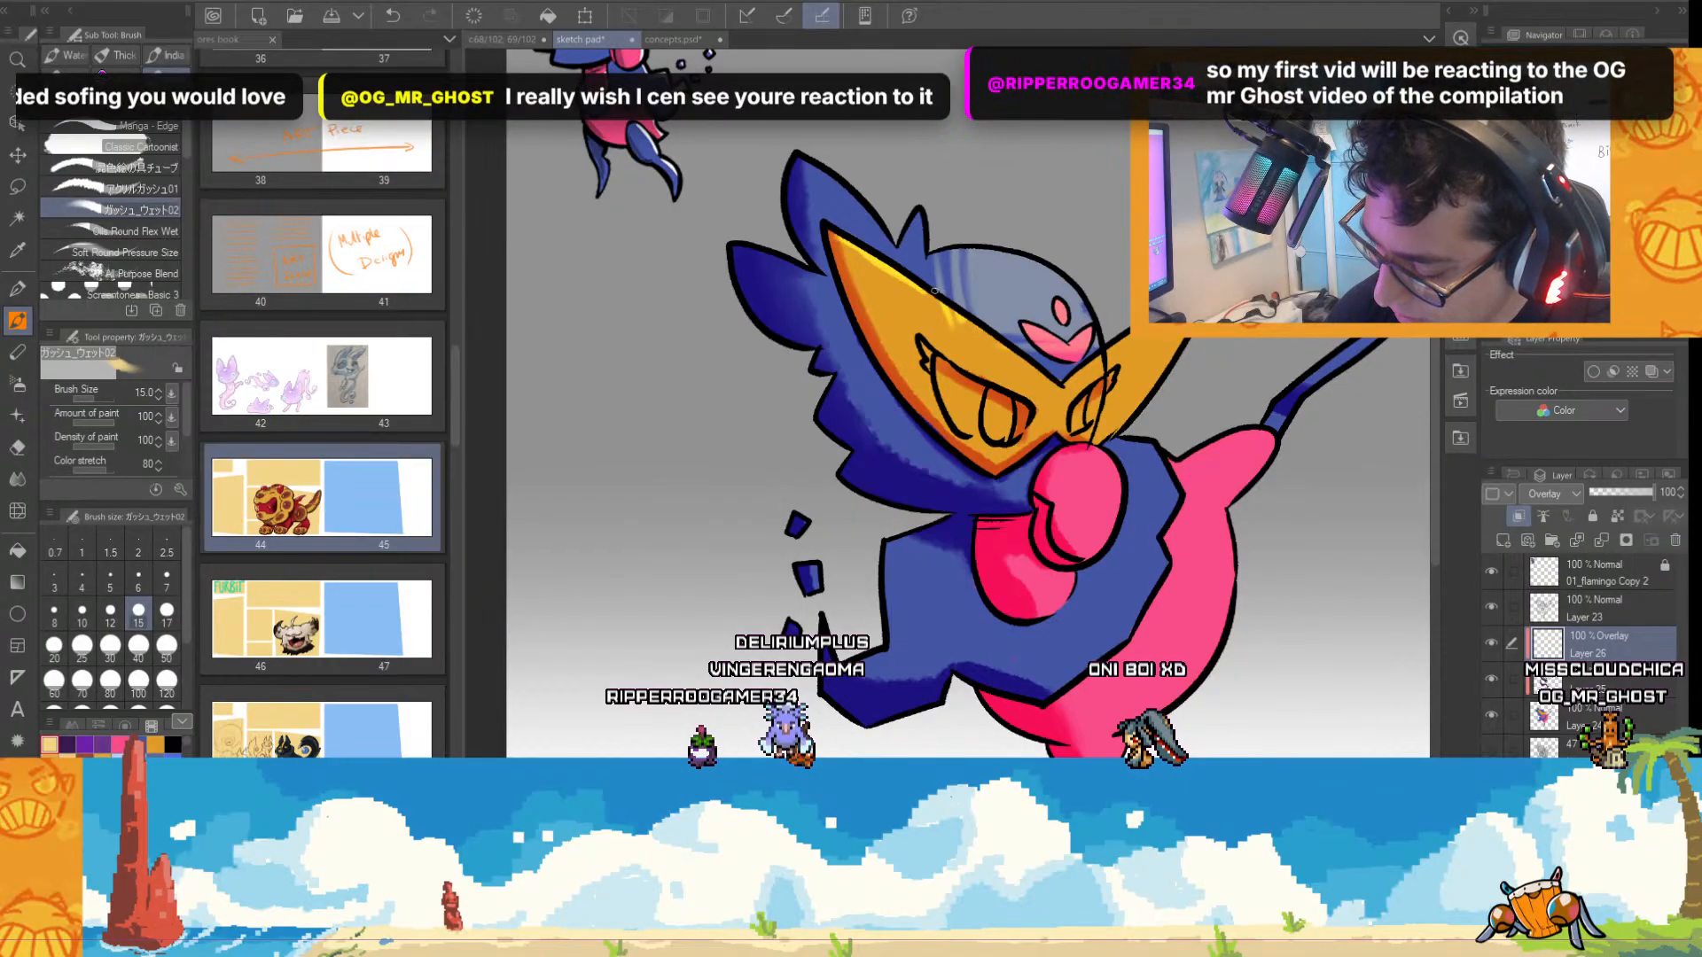
{"action": "left_click", "coordinate": [139, 644]}
{"action": "left_click_drag", "start_coordinate": [835, 239], "coordinate": [910, 293]}
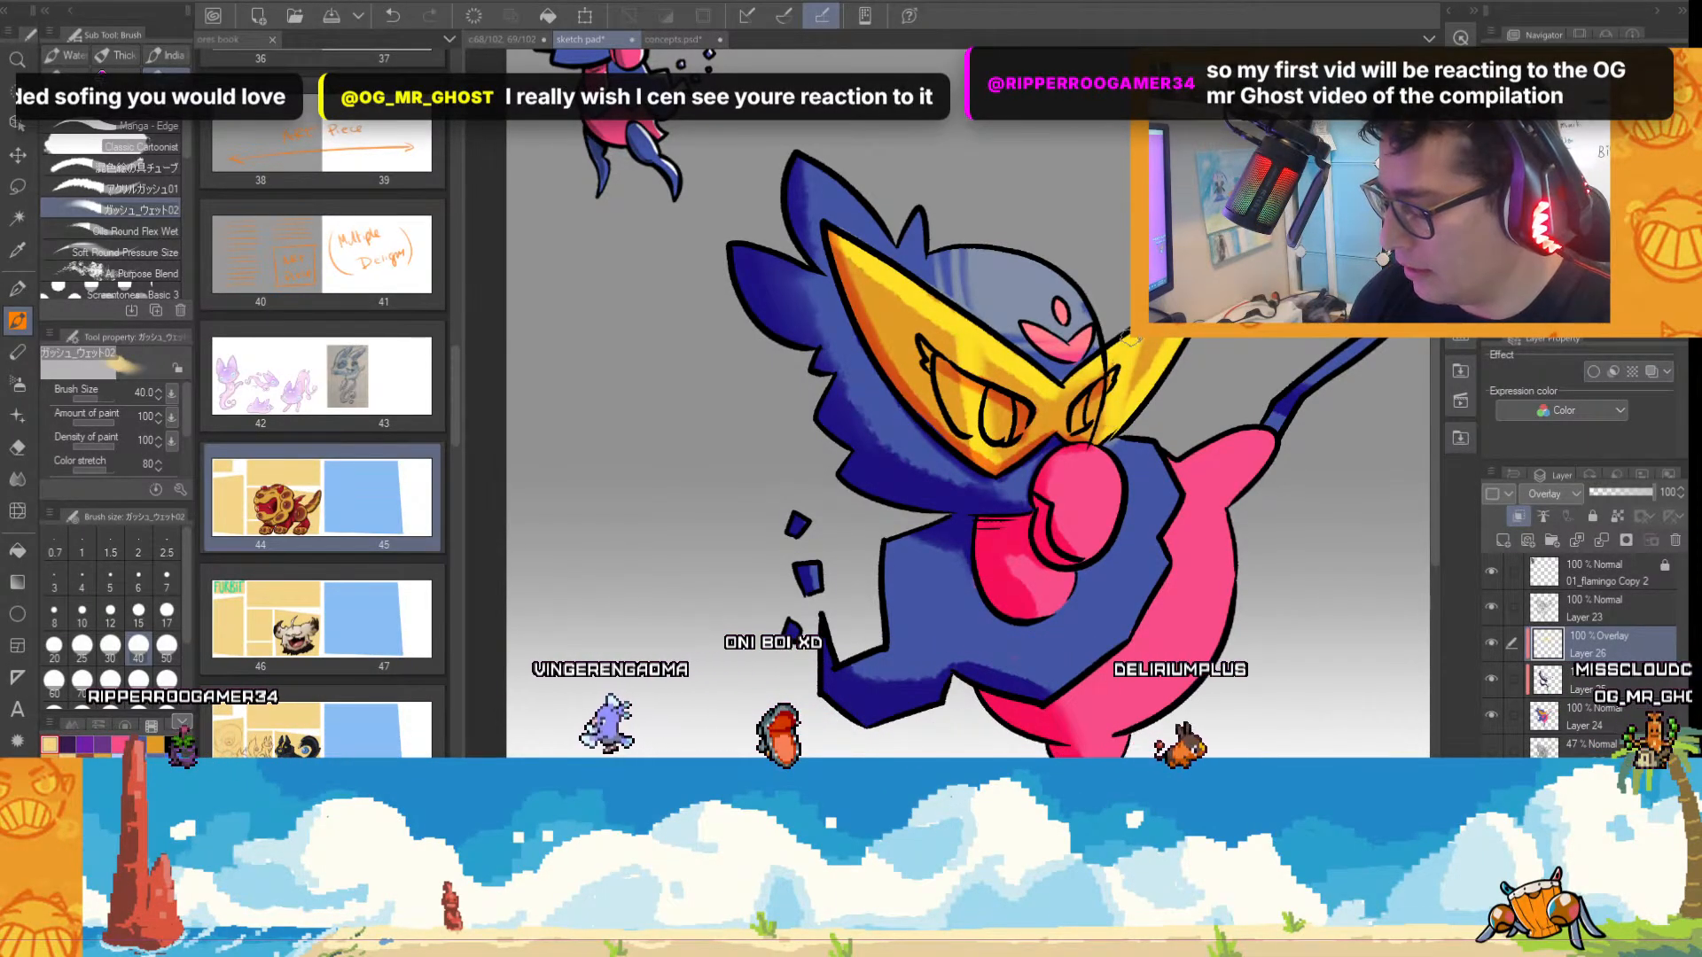
{"action": "scroll", "coordinate": [1174, 500], "scroll_direction": "down", "scroll_amount": 1}
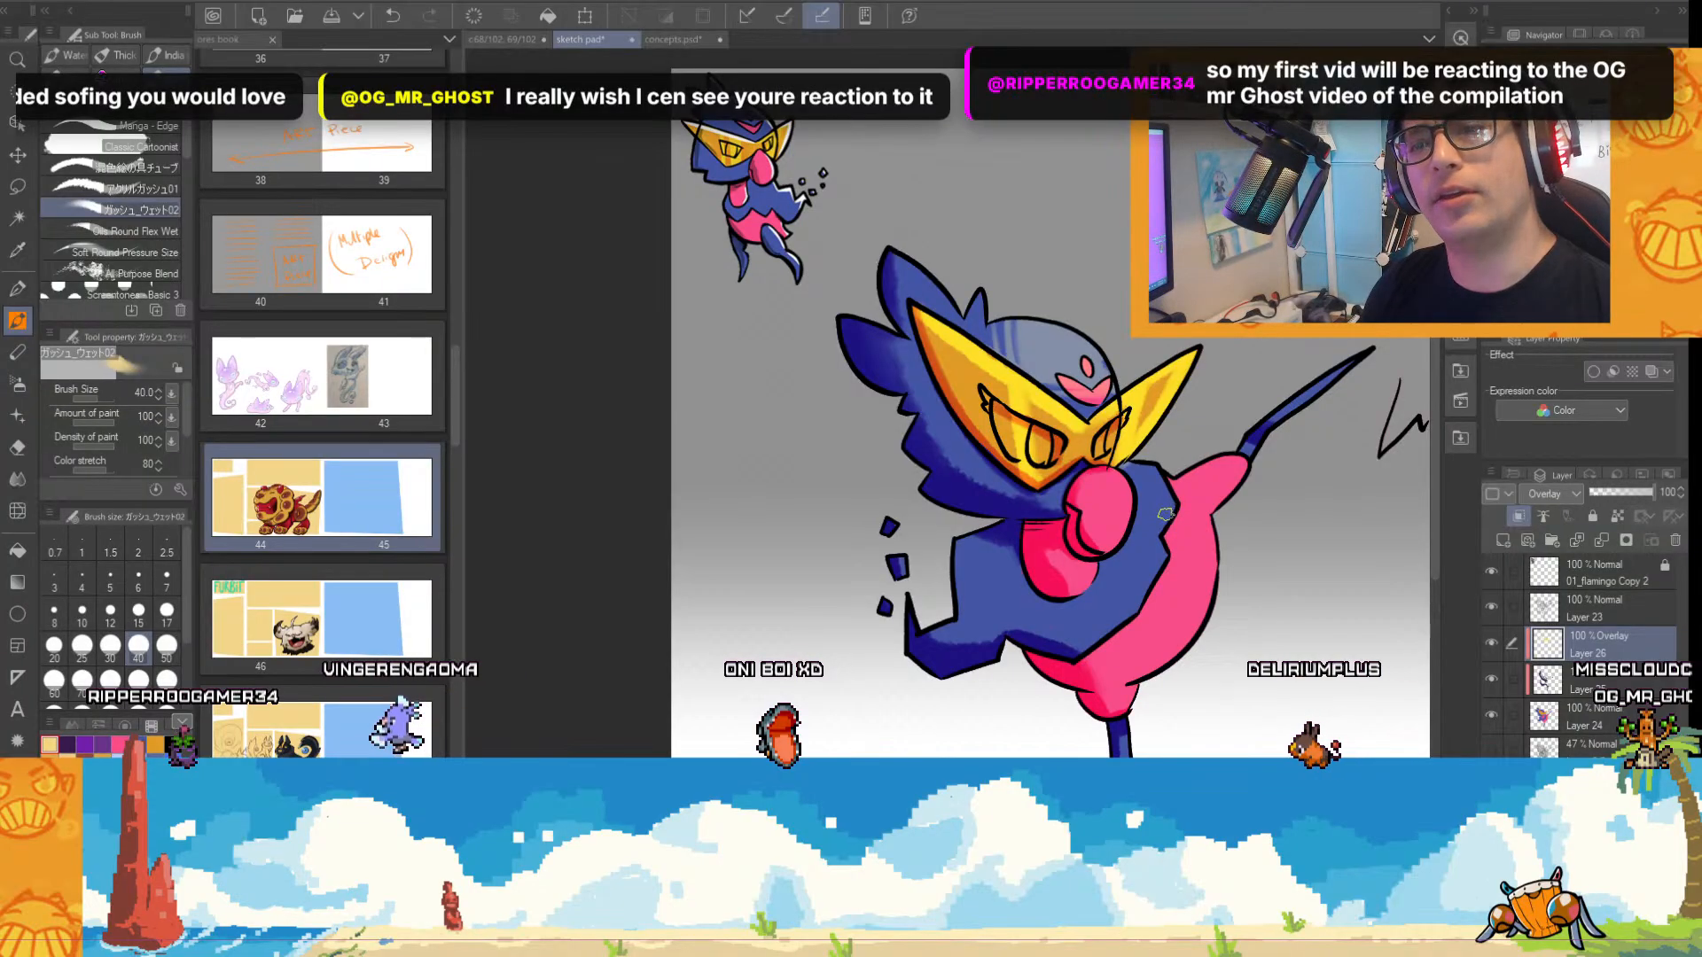
Paint a highlight on the pink beak, switching to the paint tube brush and refining it at size 15.
{"action": "scroll", "coordinate": [1208, 451], "scroll_direction": "up", "scroll_amount": 1}
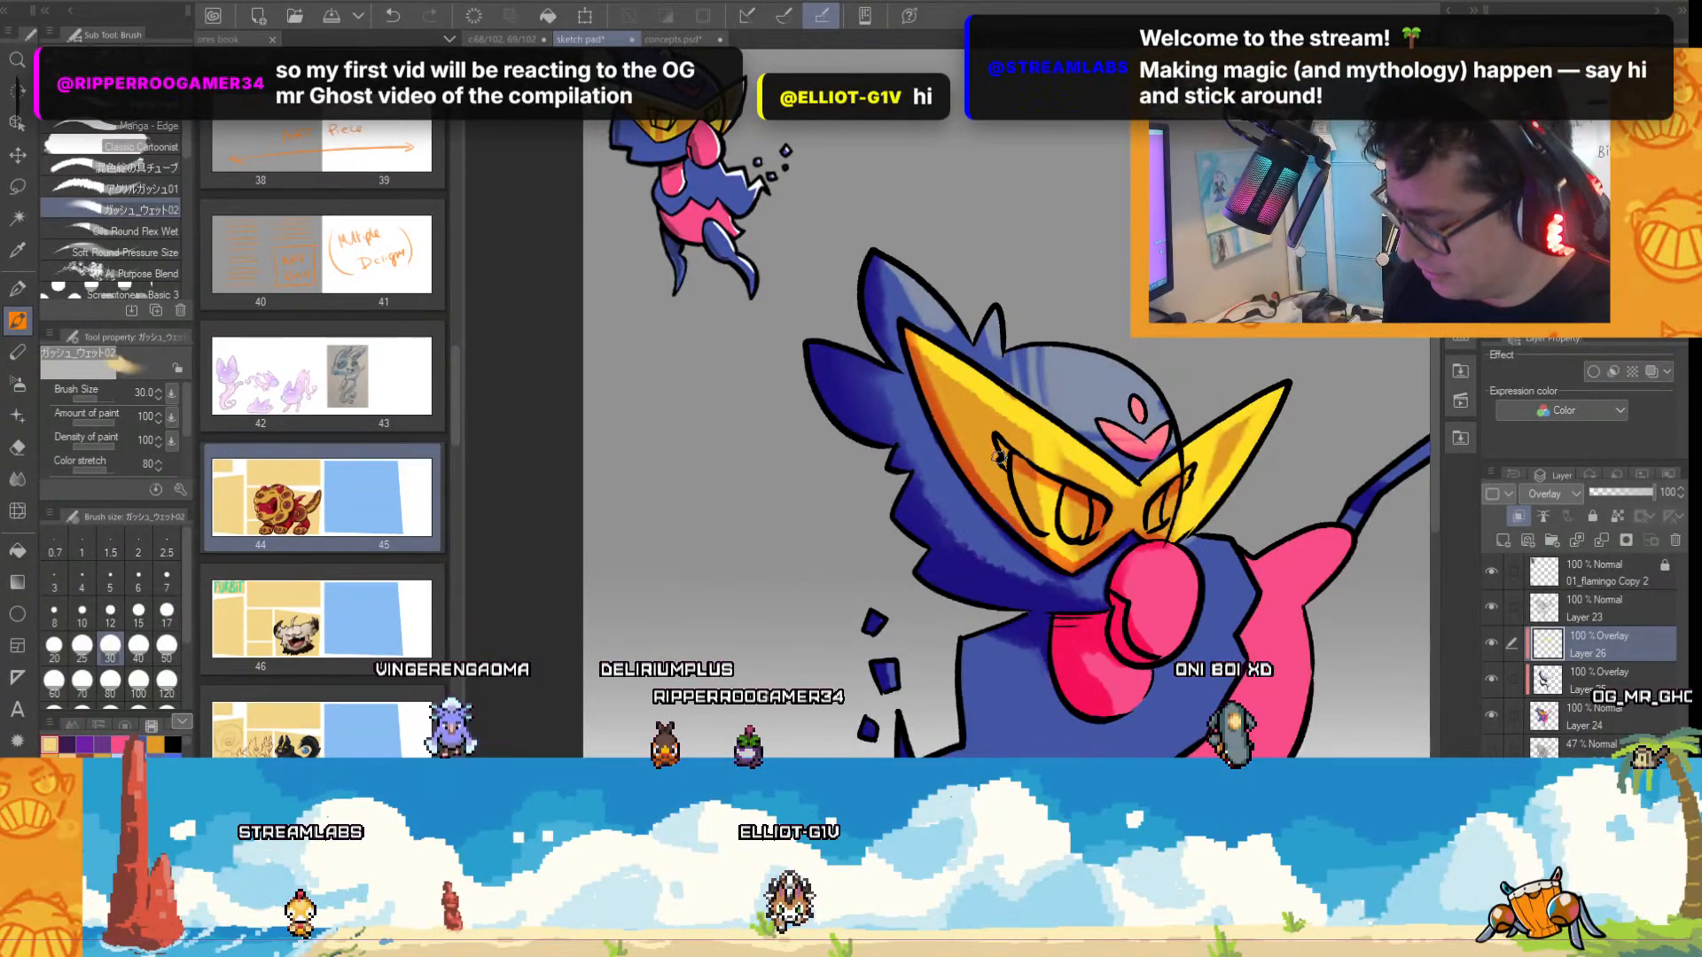
{"action": "scroll", "coordinate": [948, 404], "scroll_direction": "right", "scroll_amount": 2}
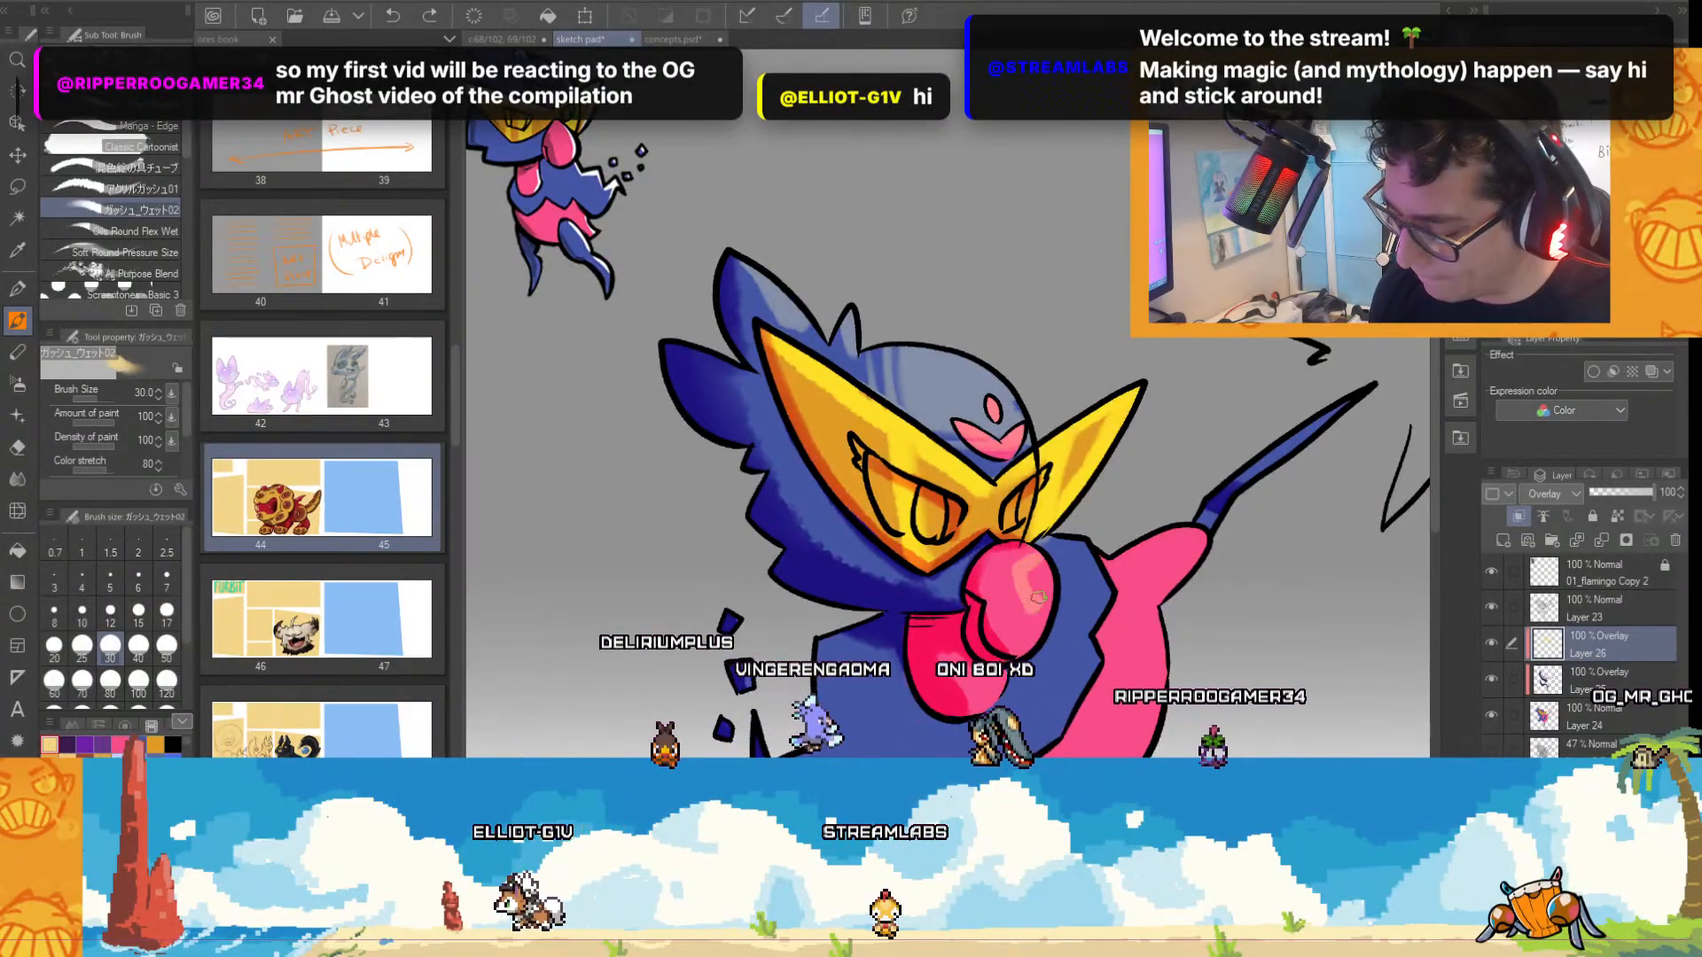
{"action": "left_click", "coordinate": [157, 171]}
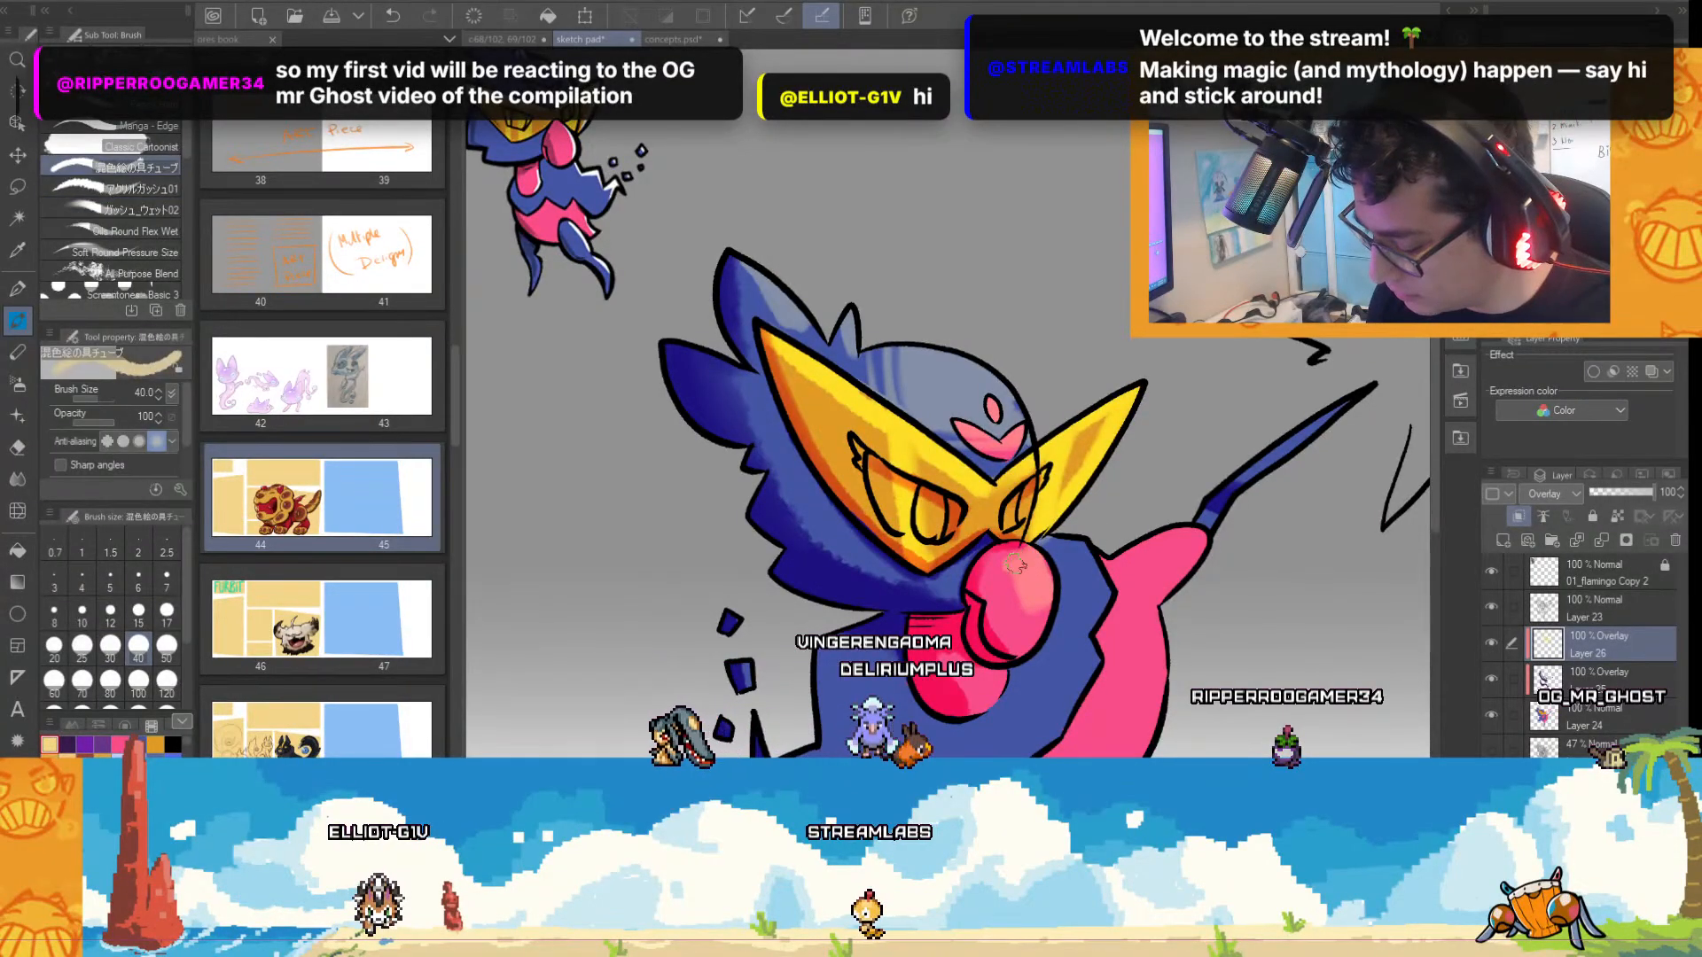
{"action": "key", "text": "bracketleft"}
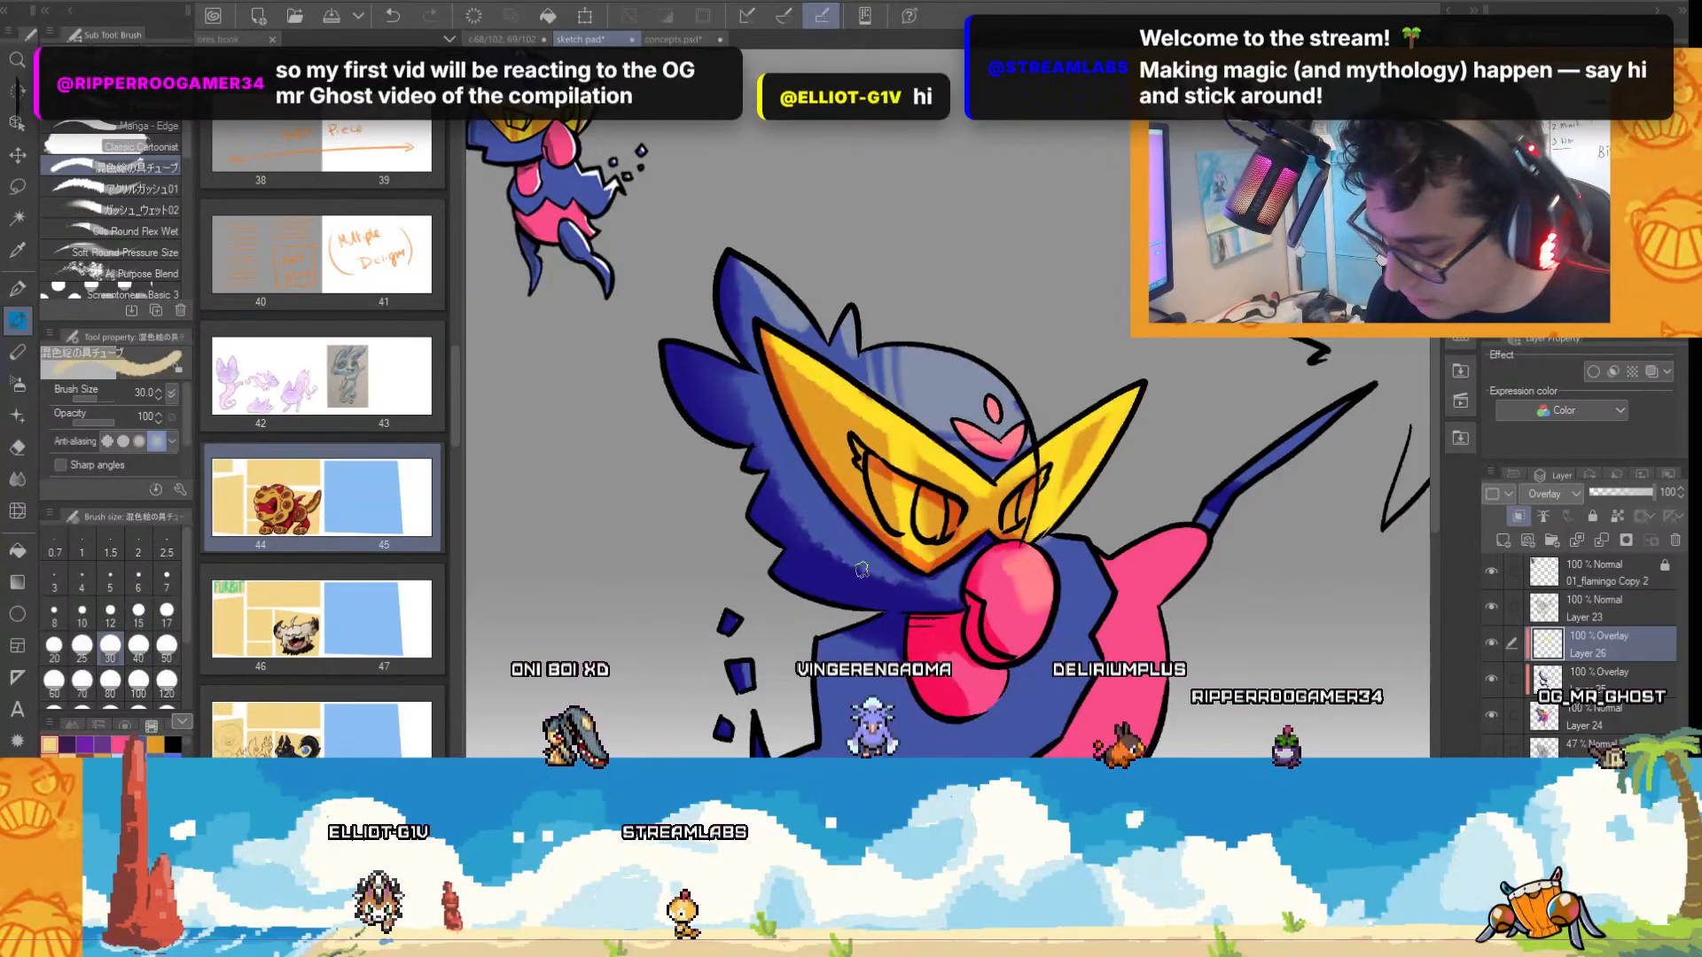
{"action": "scroll", "coordinate": [1060, 629], "scroll_direction": "up", "scroll_amount": 3}
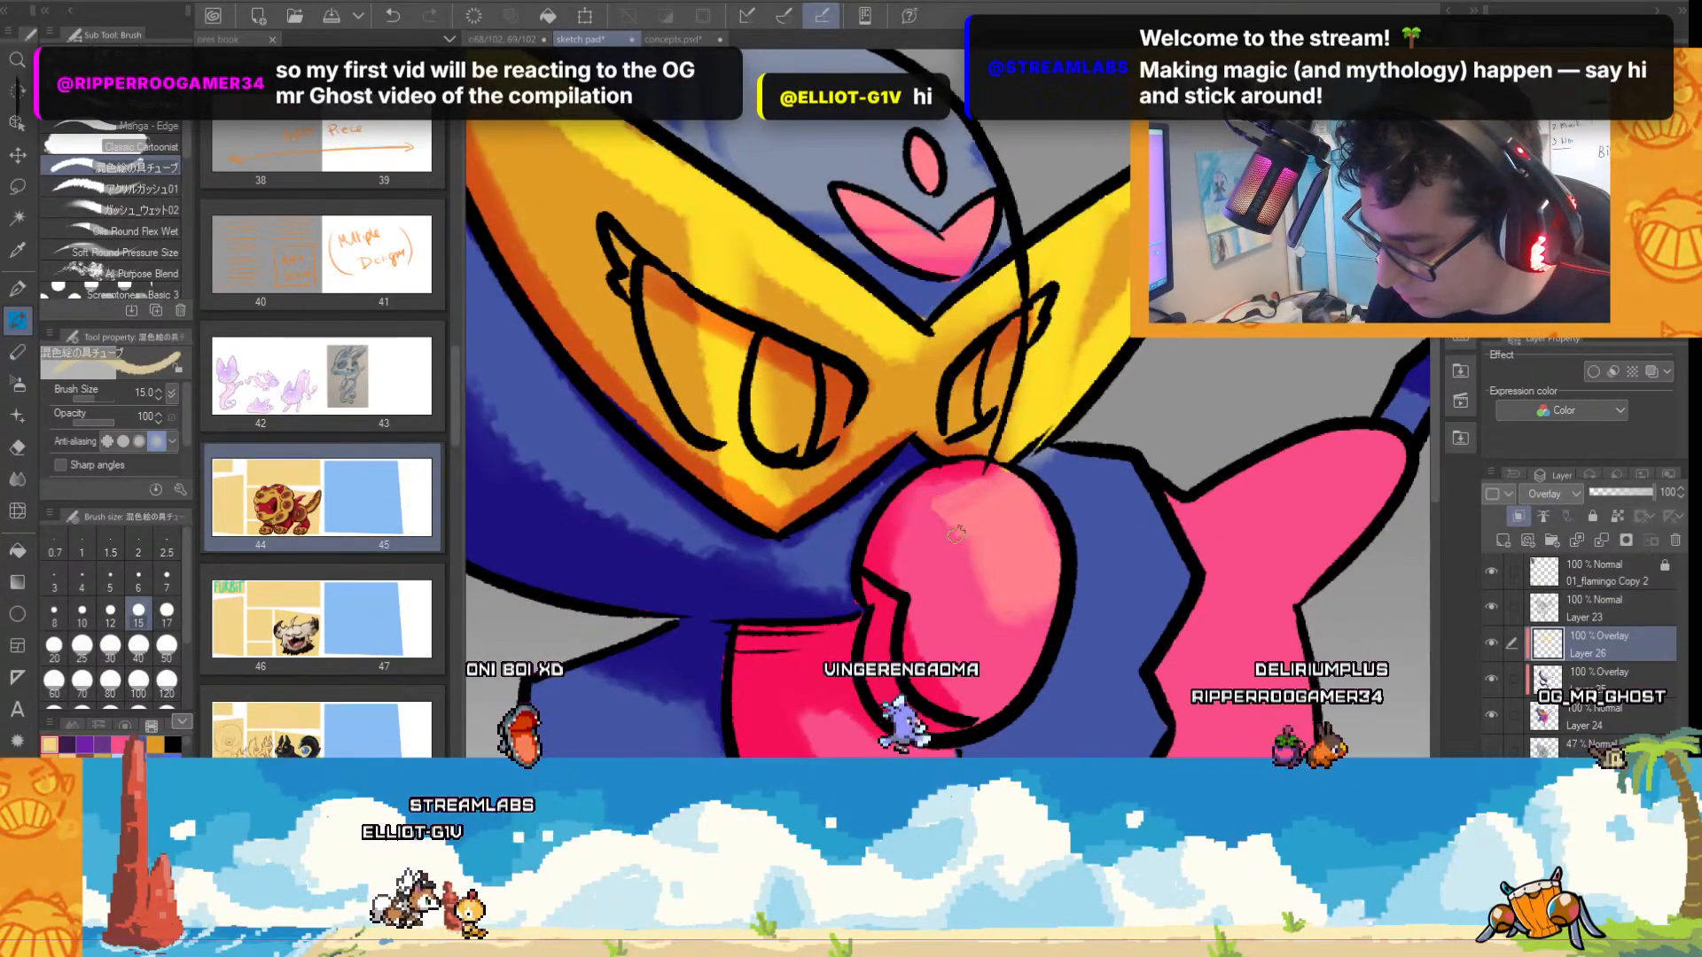
{"action": "mouse_move", "coordinate": [955, 534]}
{"action": "left_mouse_down"}
{"action": "mouse_move", "coordinate": [1002, 629]}
{"action": "mouse_move", "coordinate": [1051, 606]}
{"action": "left_mouse_up"}
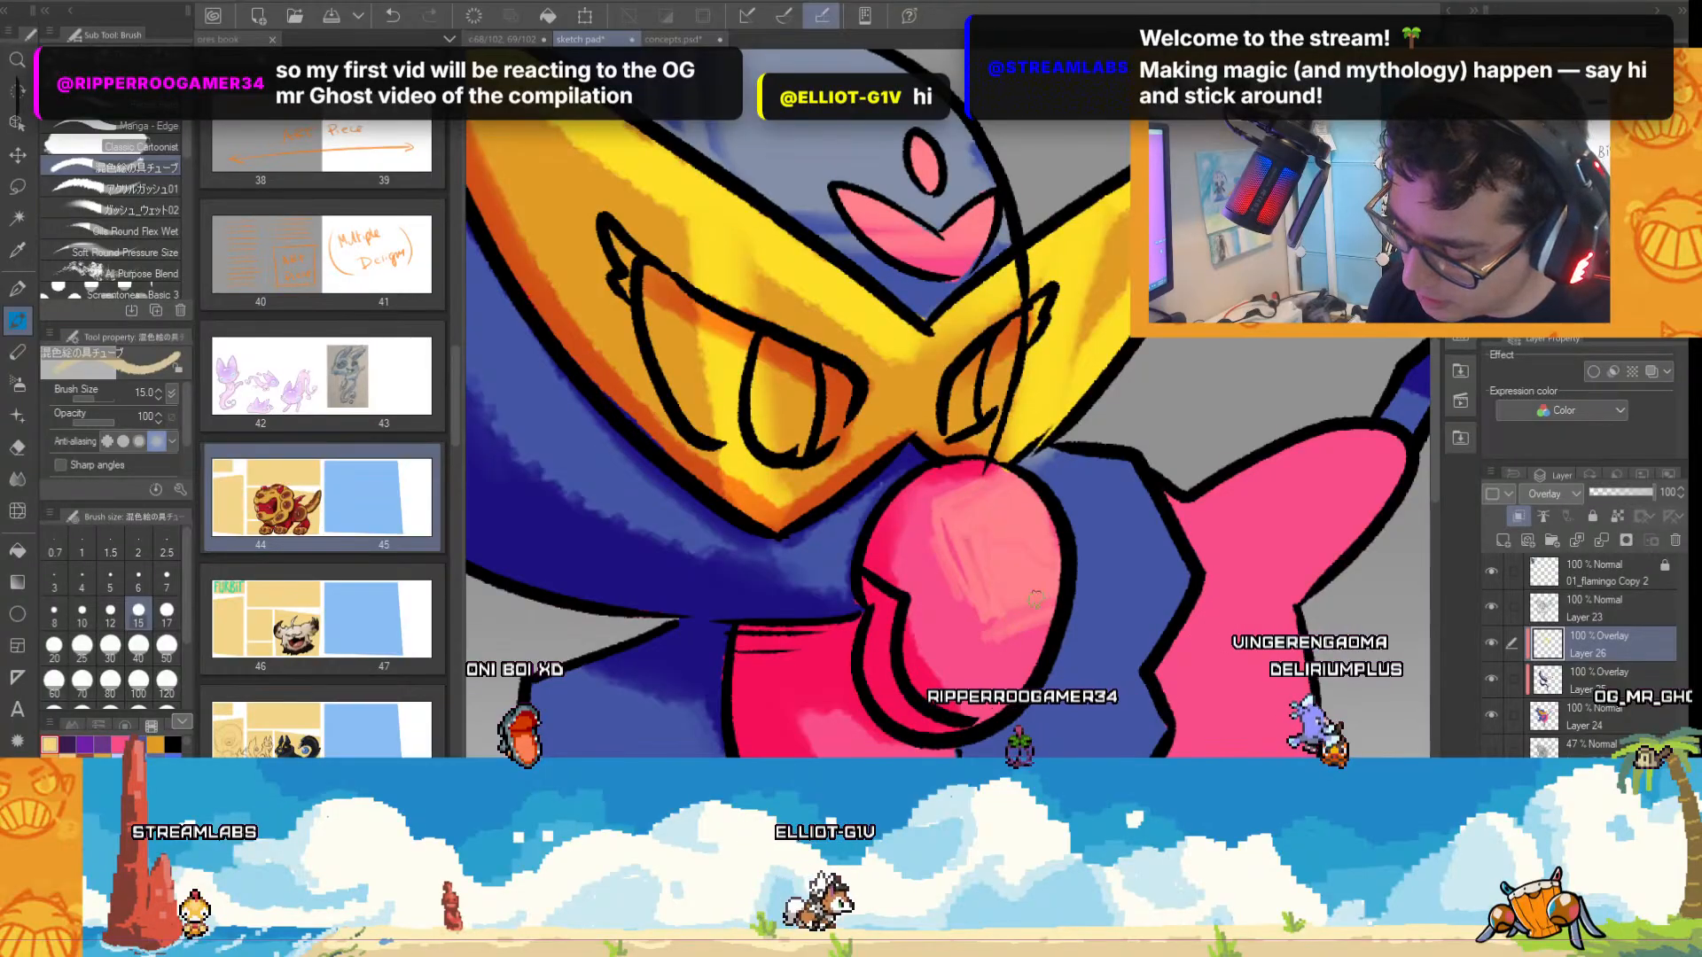
Paint highlights at brush size 40 on the blue collar's edge, the head feathers, the pink shoulder and the raised blue limb.
{"action": "scroll", "coordinate": [1013, 502], "scroll_direction": "down", "scroll_amount": 4}
{"action": "scroll", "coordinate": [1085, 528], "scroll_direction": "up", "scroll_amount": 2}
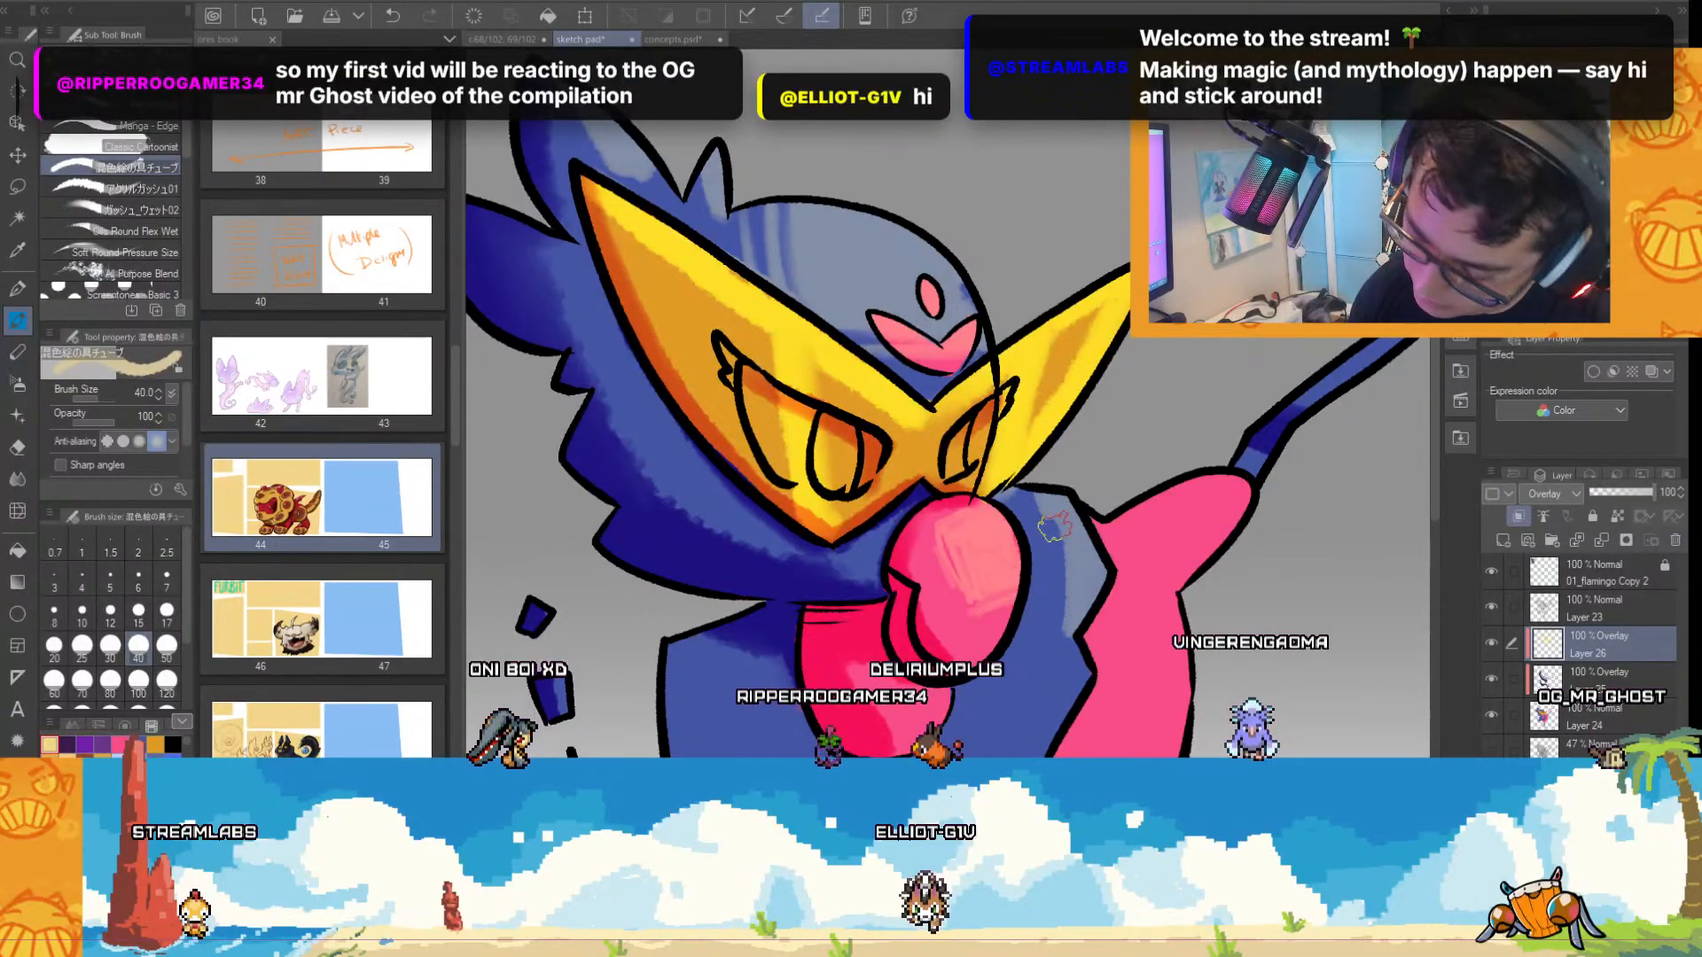
{"action": "scroll", "coordinate": [1068, 691], "scroll_direction": "down", "scroll_amount": 3}
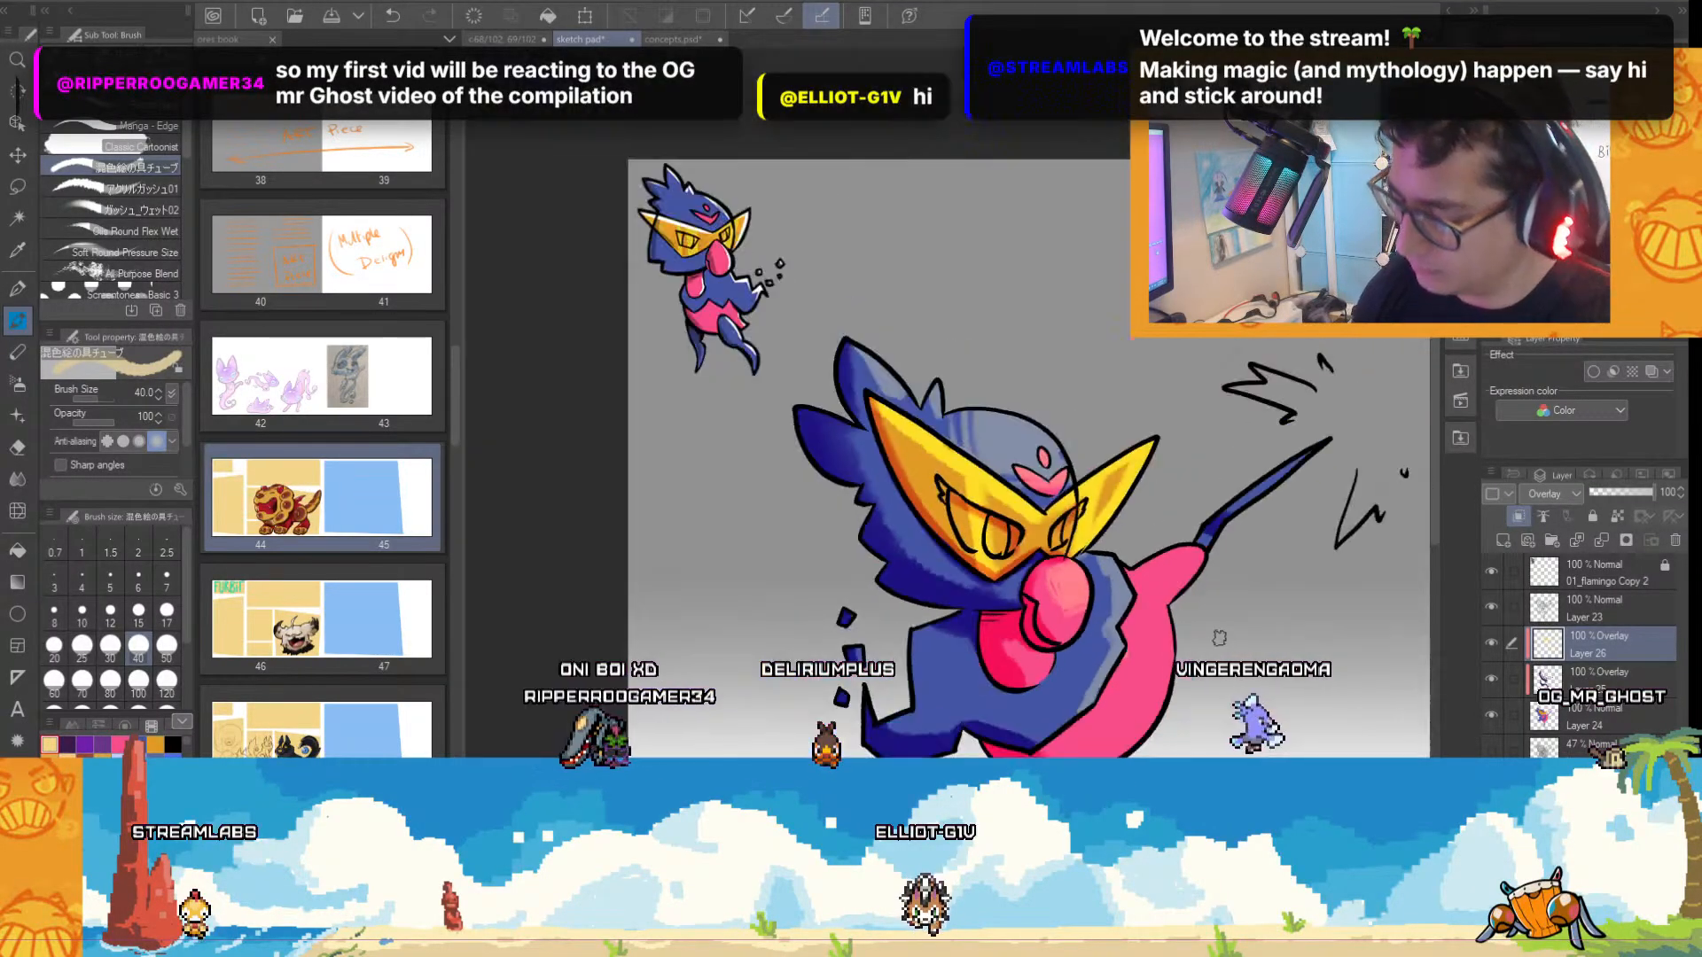
{"action": "scroll", "coordinate": [1055, 709], "scroll_direction": "up", "scroll_amount": 2}
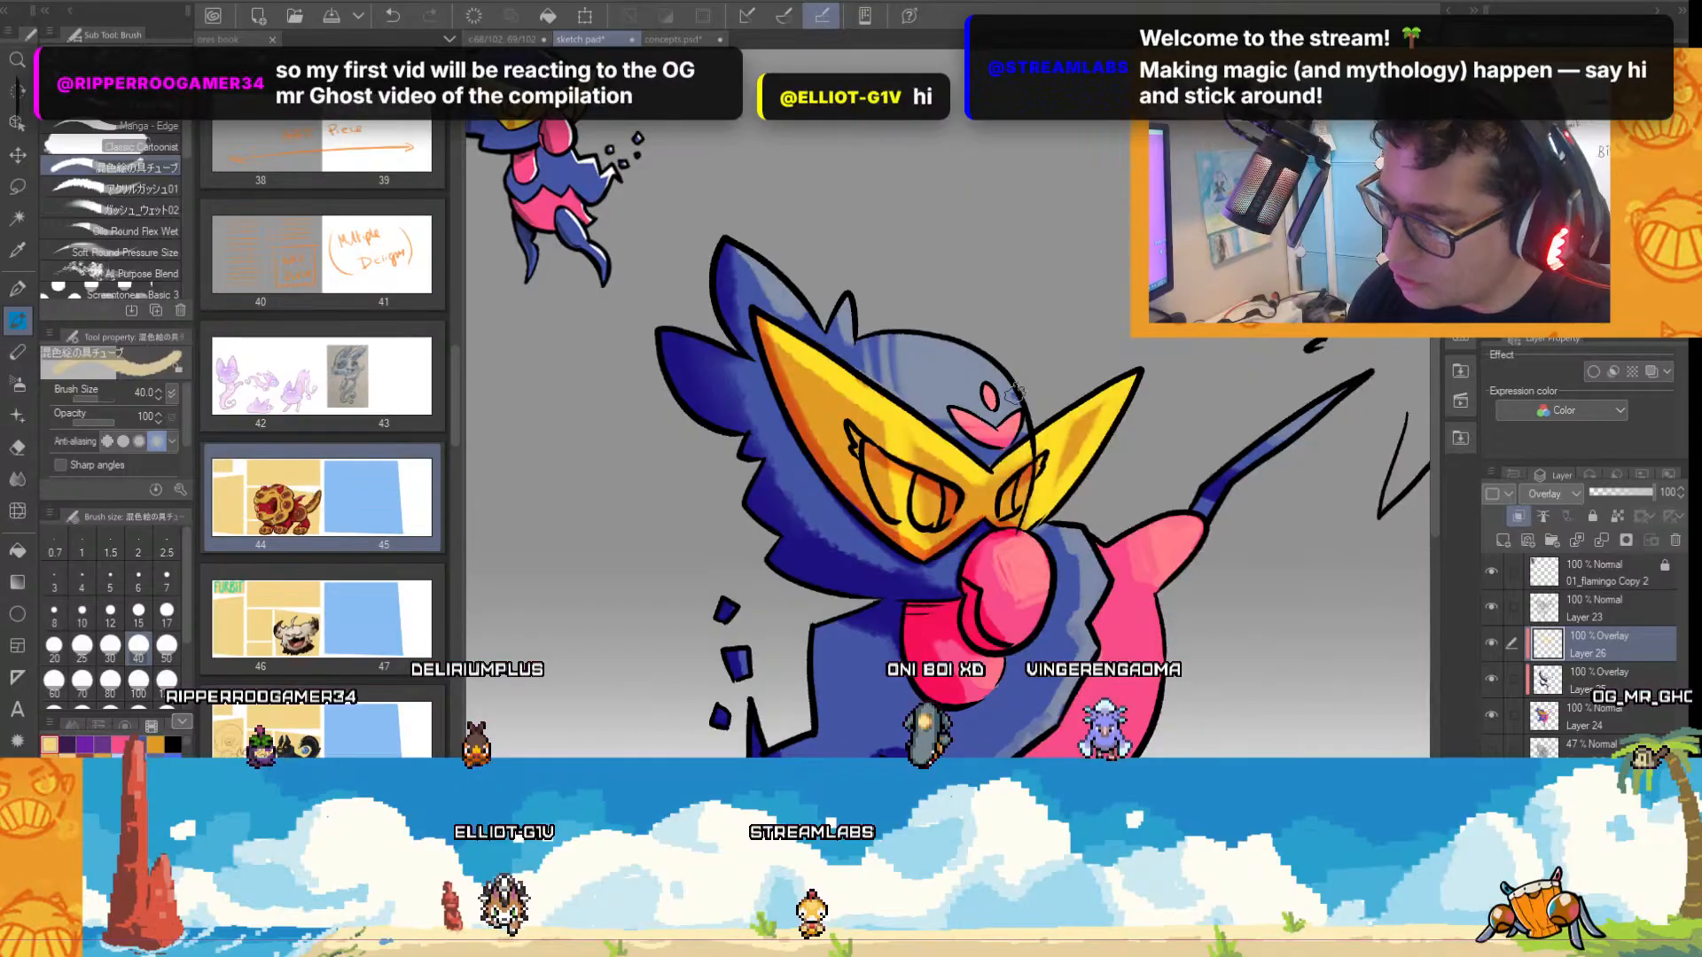
{"action": "left_click_drag", "start_coordinate": [1285, 462], "coordinate": [1257, 481]}
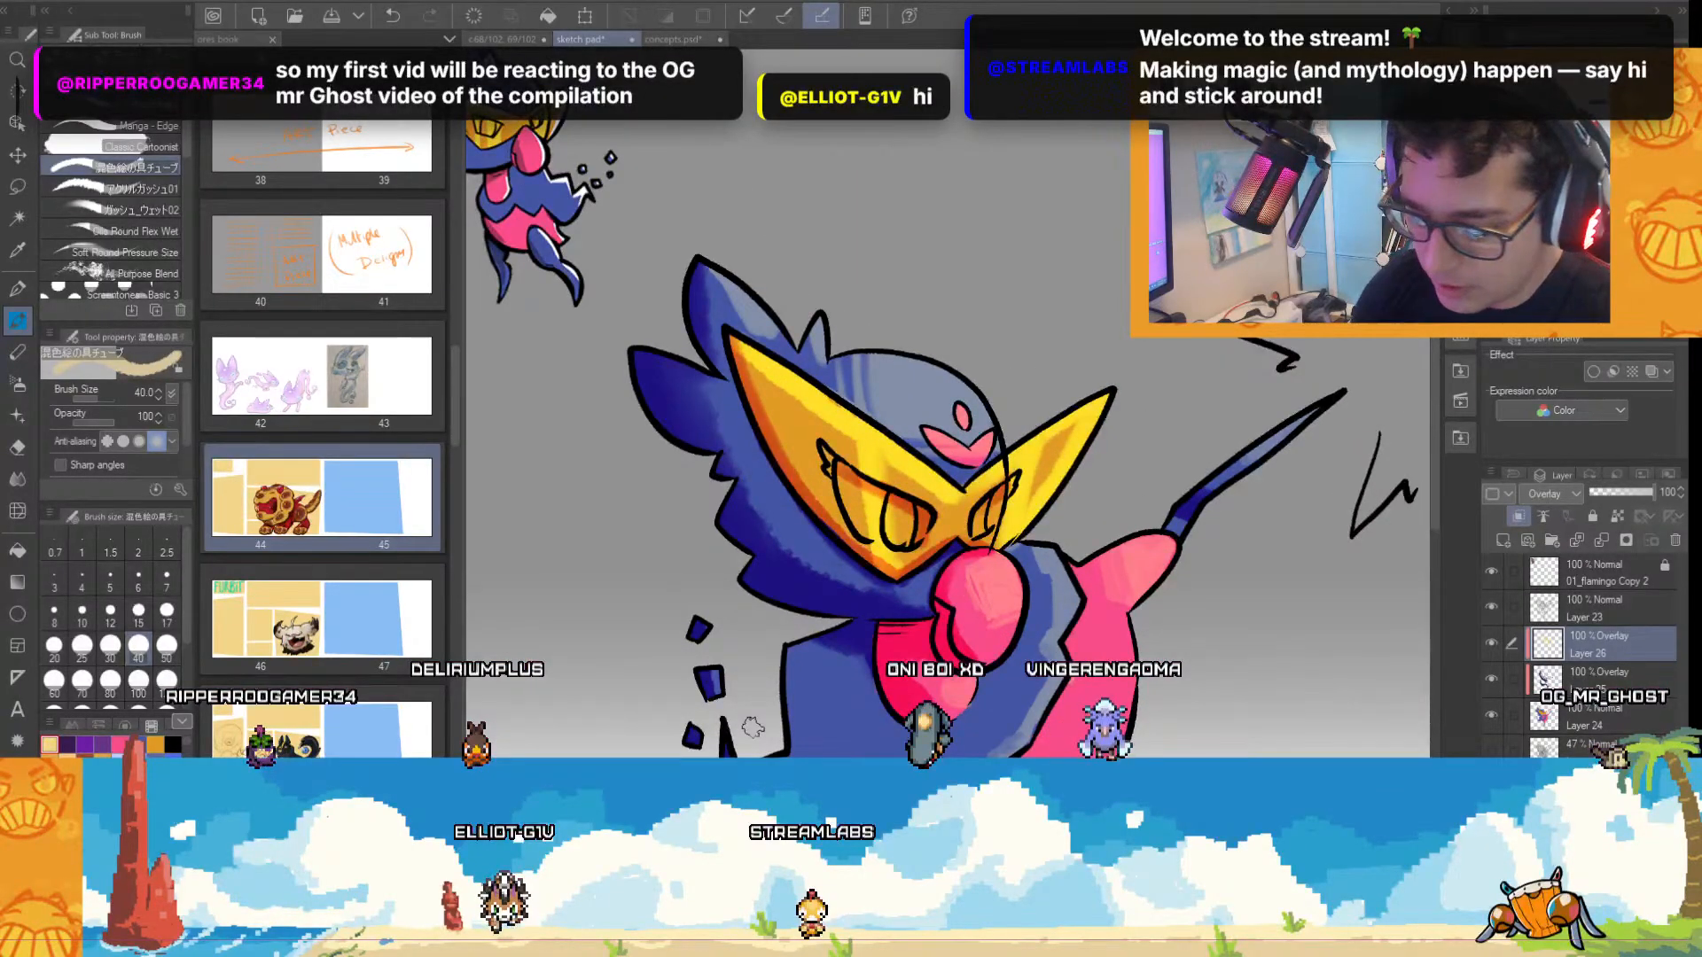
Highlight the outer curve of the pink belly and the collar's zigzag edge, changing to the Real G-Pen at size 40.
{"action": "scroll", "coordinate": [1285, 456], "scroll_direction": "down", "scroll_amount": 4}
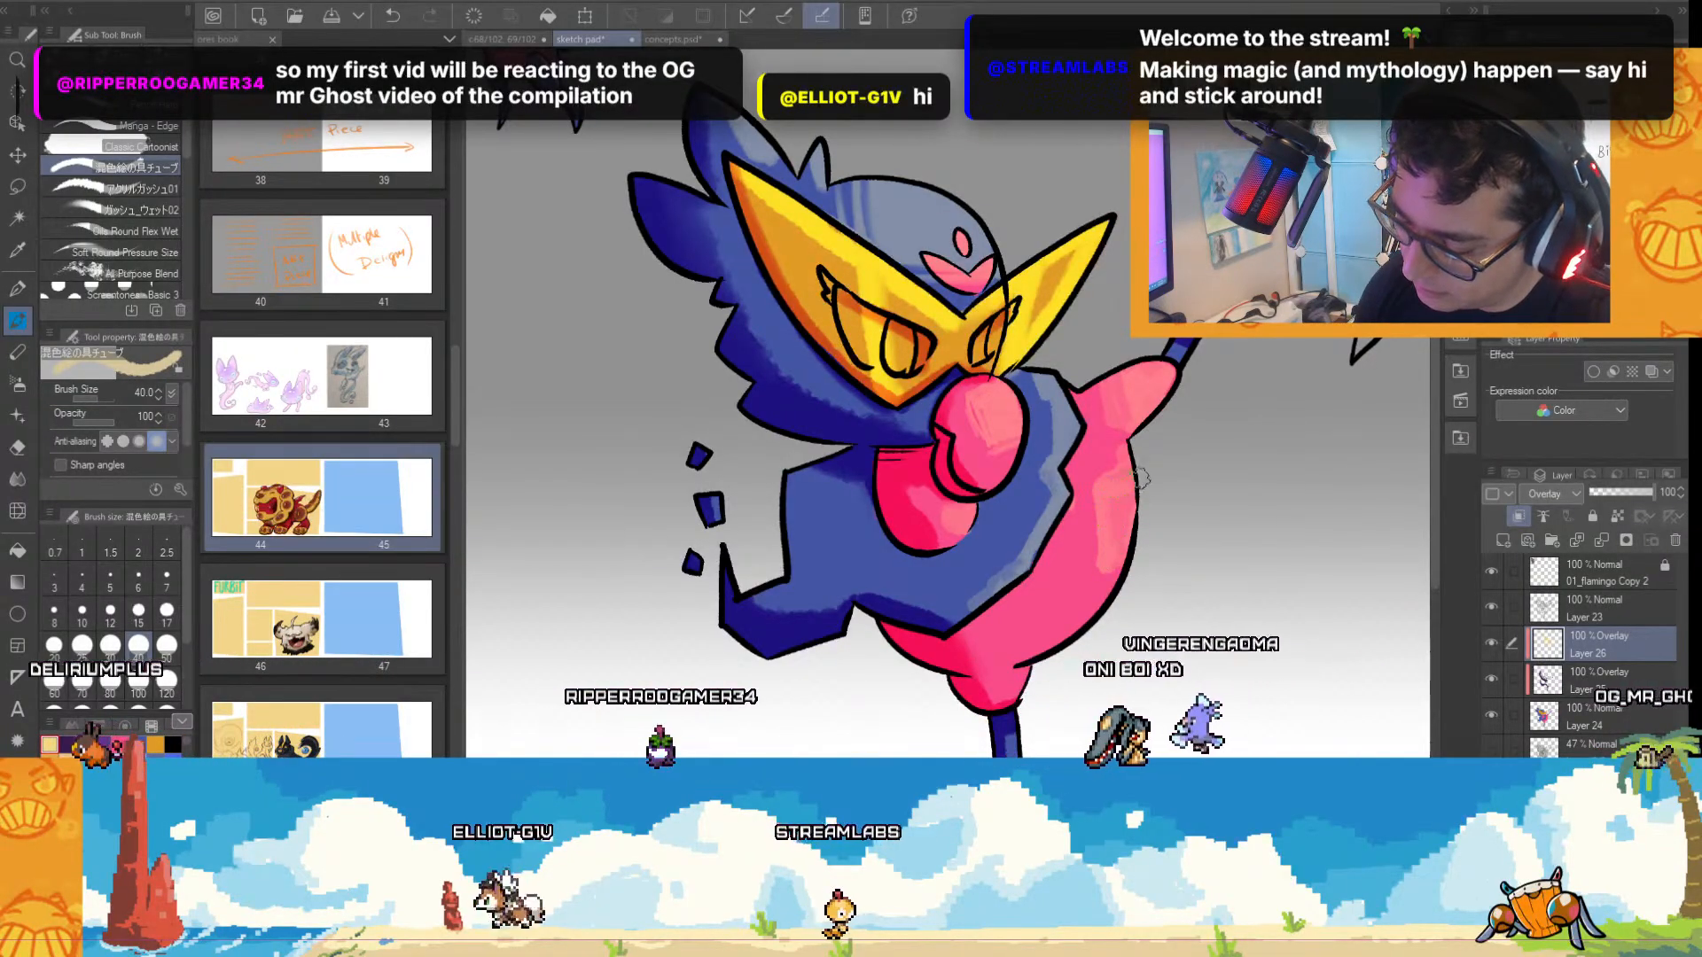
{"action": "key", "text": "p"}
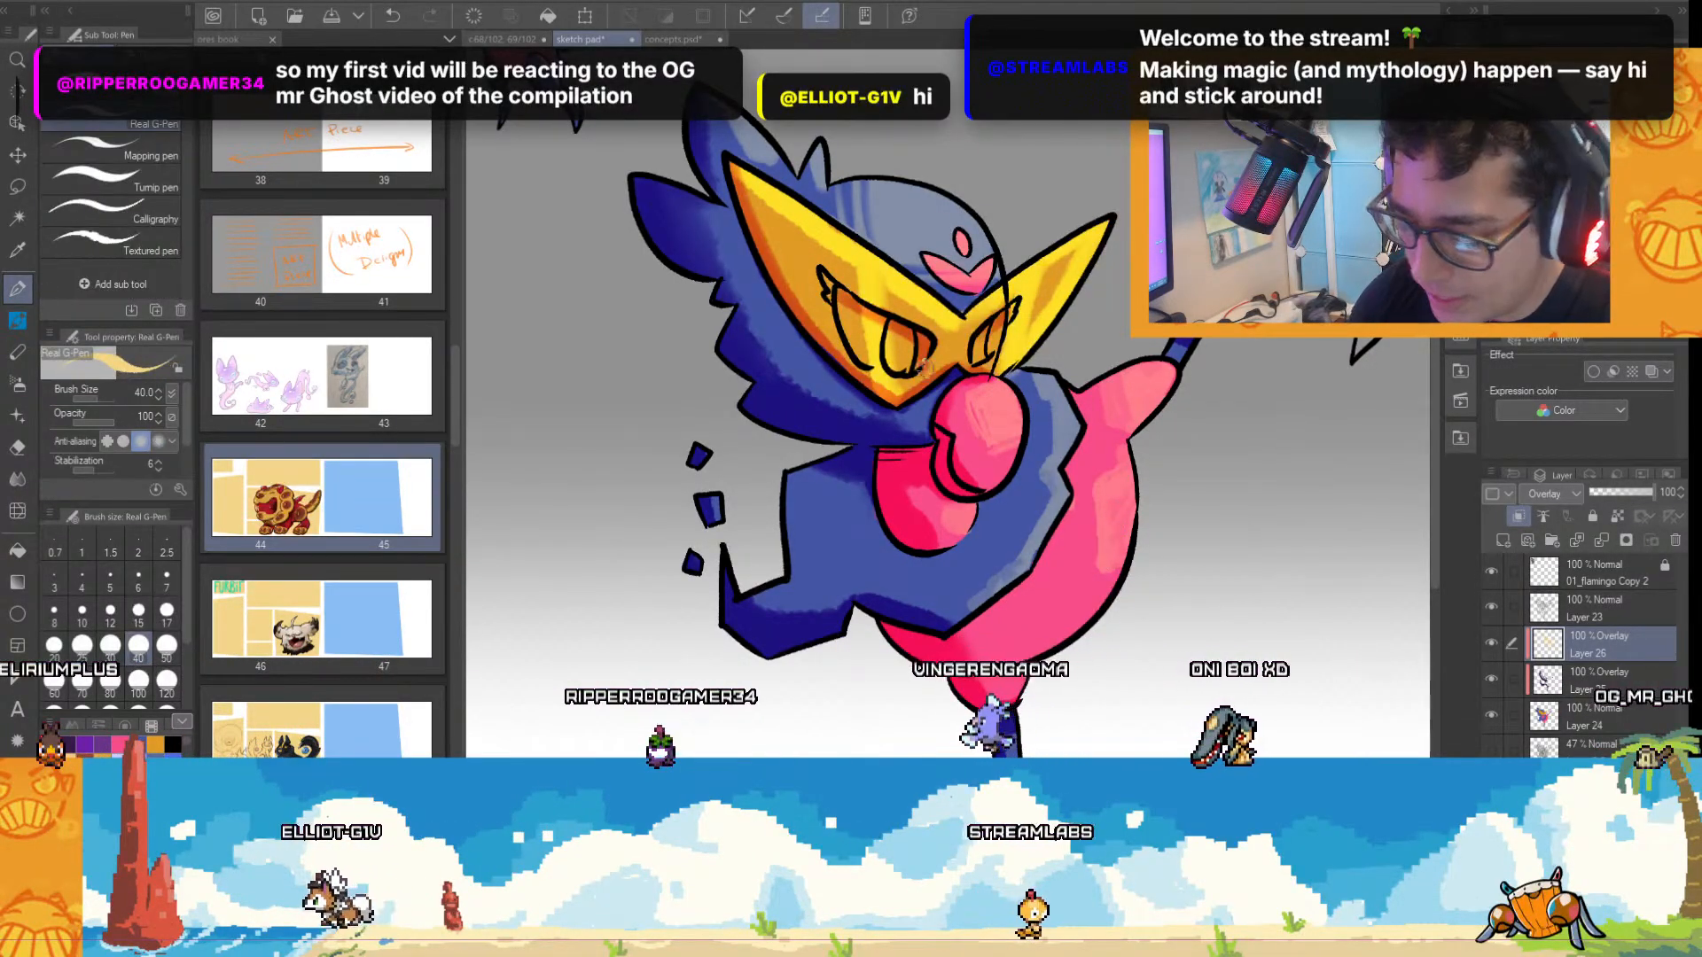
{"action": "scroll", "coordinate": [1144, 454], "scroll_direction": "up", "scroll_amount": 2}
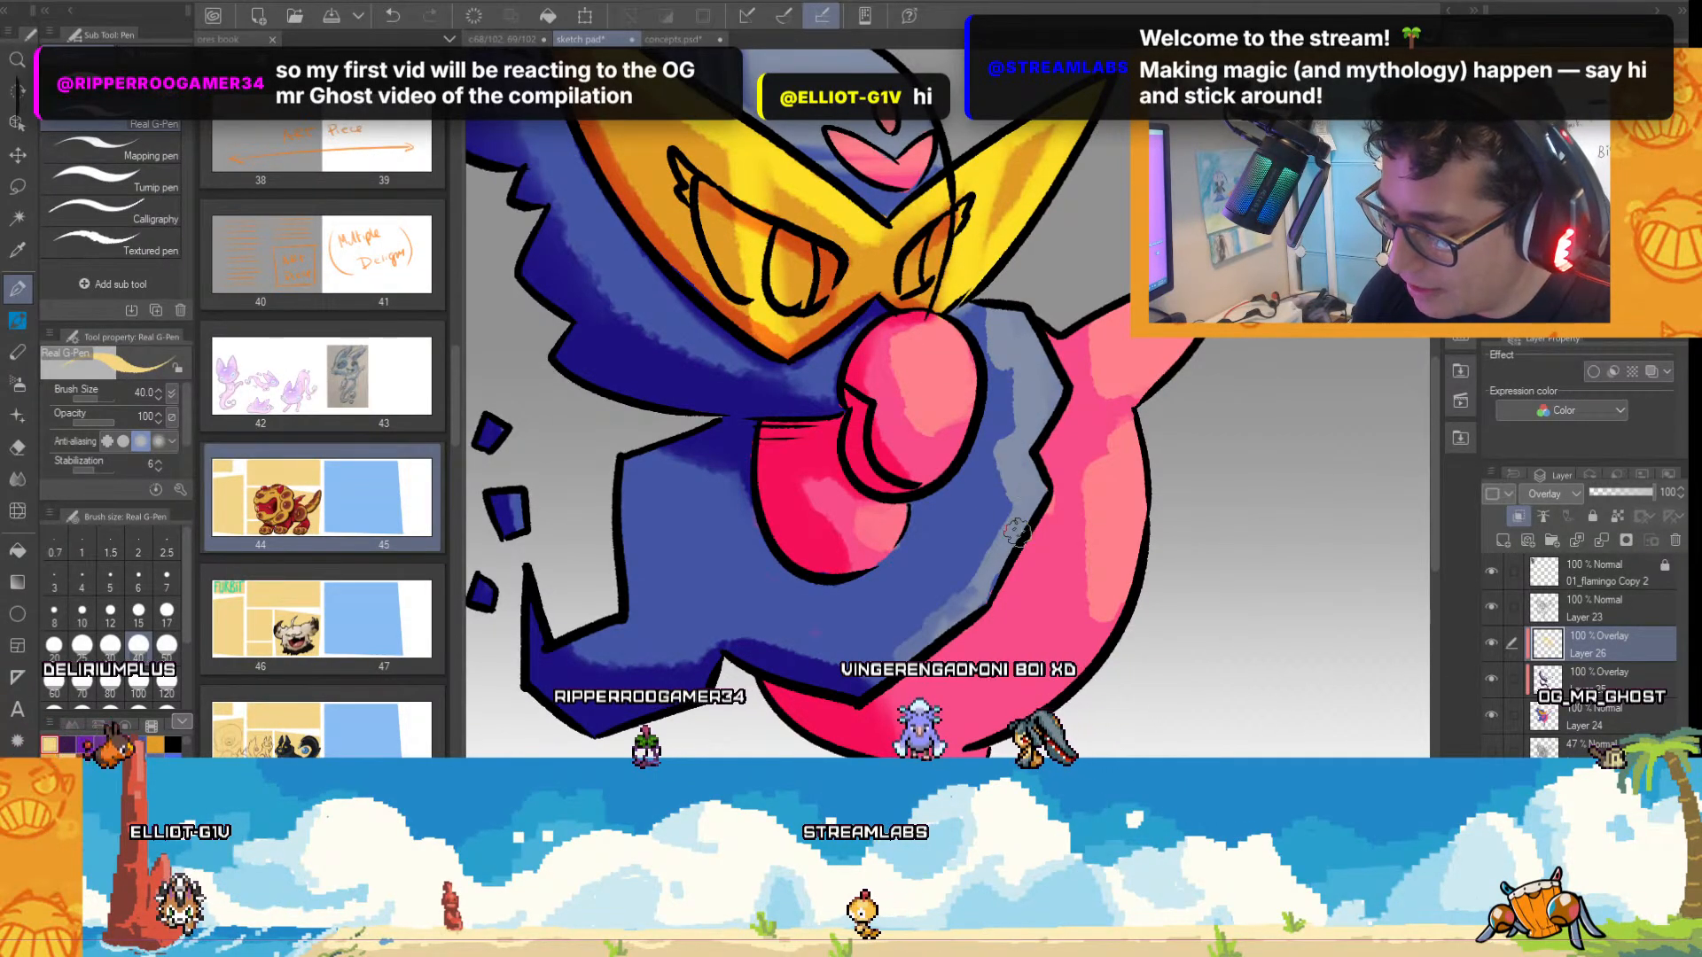
{"action": "scroll", "coordinate": [1133, 419], "scroll_direction": "down", "scroll_amount": 3}
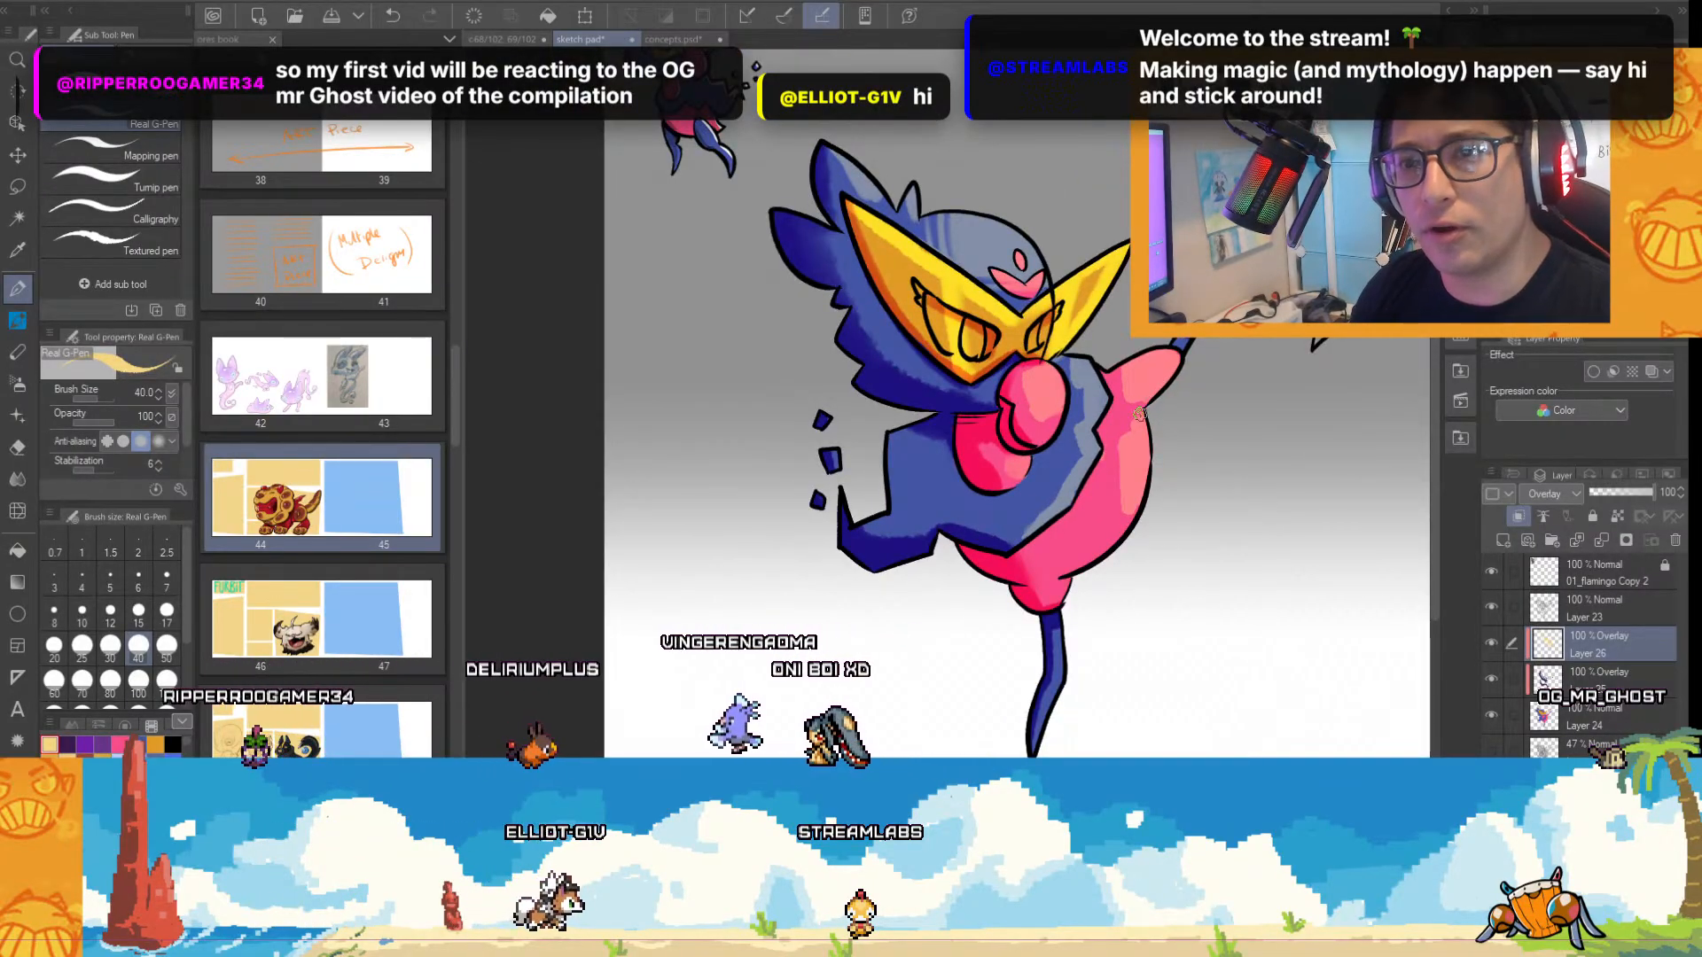
{"action": "scroll", "coordinate": [1148, 406], "scroll_direction": "up", "scroll_amount": 2}
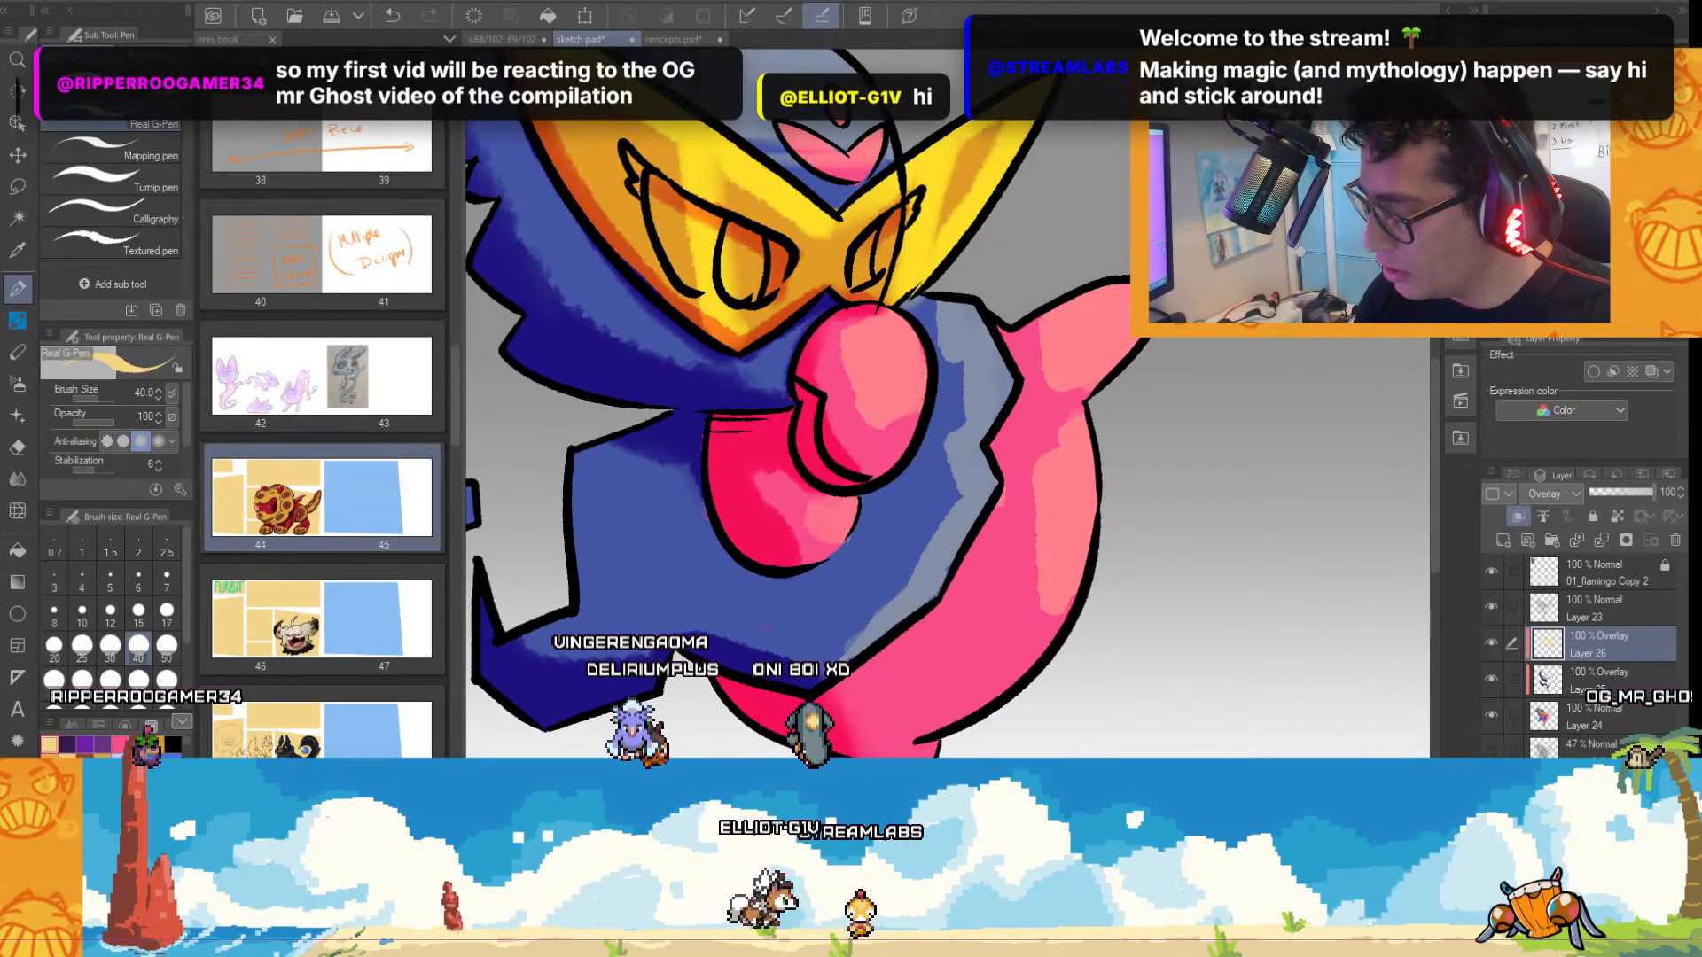
{"action": "scroll", "coordinate": [1309, 347], "scroll_direction": "down", "scroll_amount": 2}
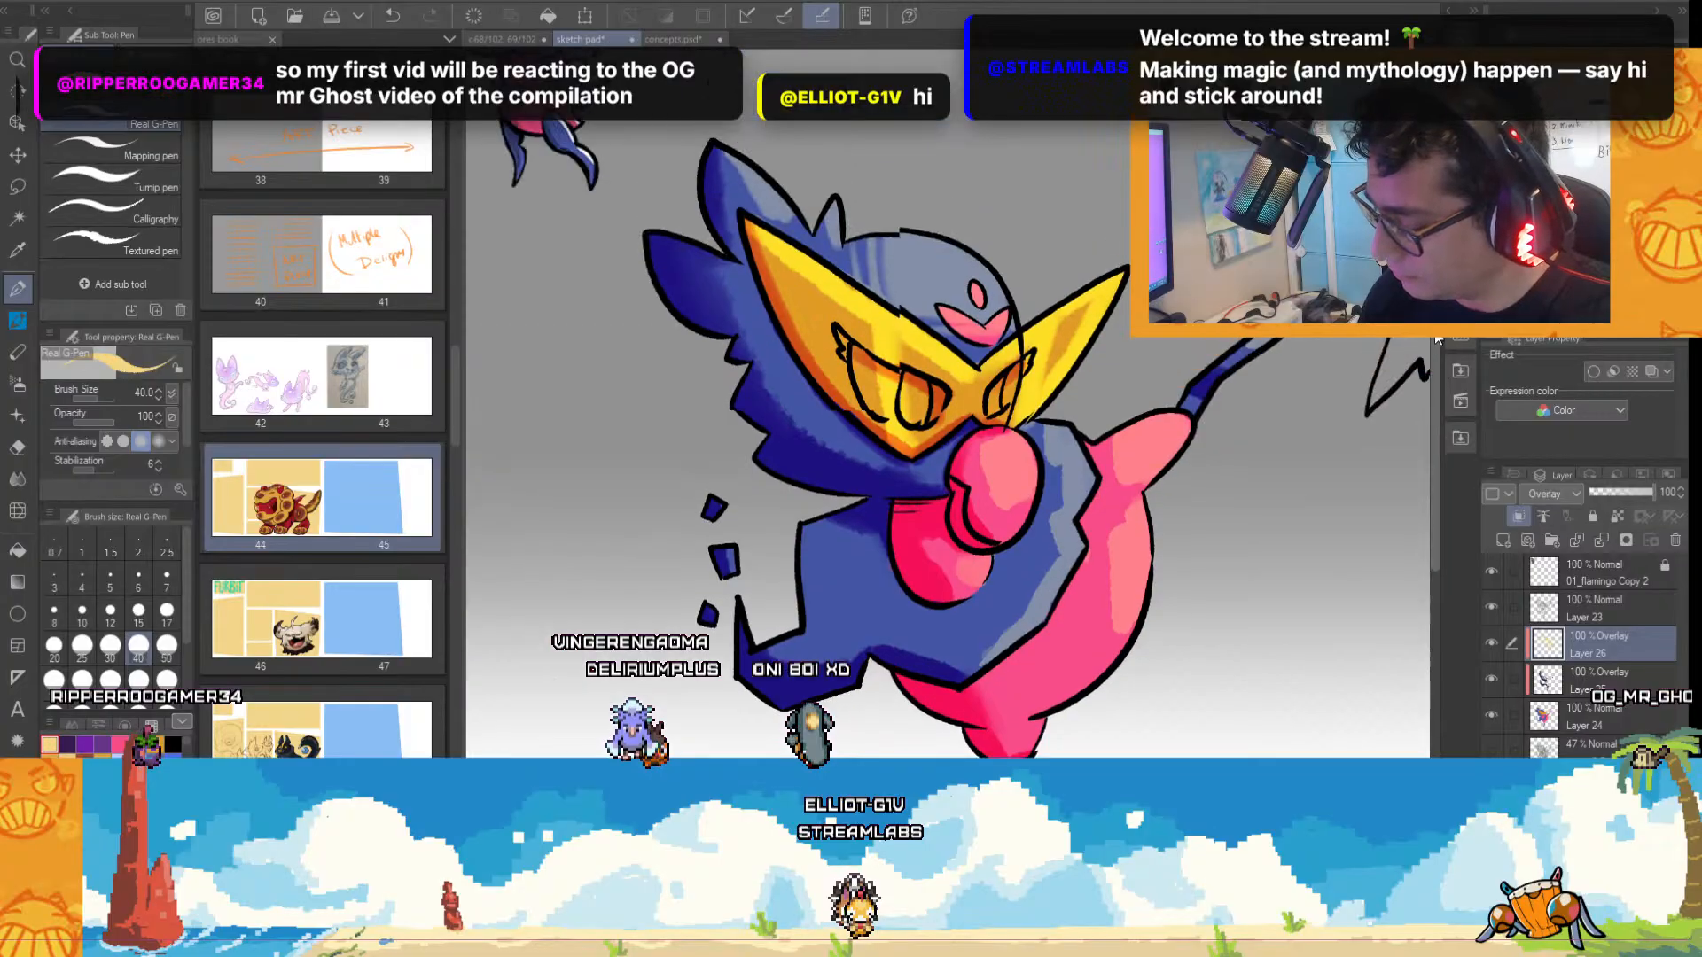
Extend the Real G-Pen highlights over the forehead, crest feathers, mask's upper edge and pink throat.
{"action": "scroll", "coordinate": [1054, 264], "scroll_direction": "up", "scroll_amount": 2}
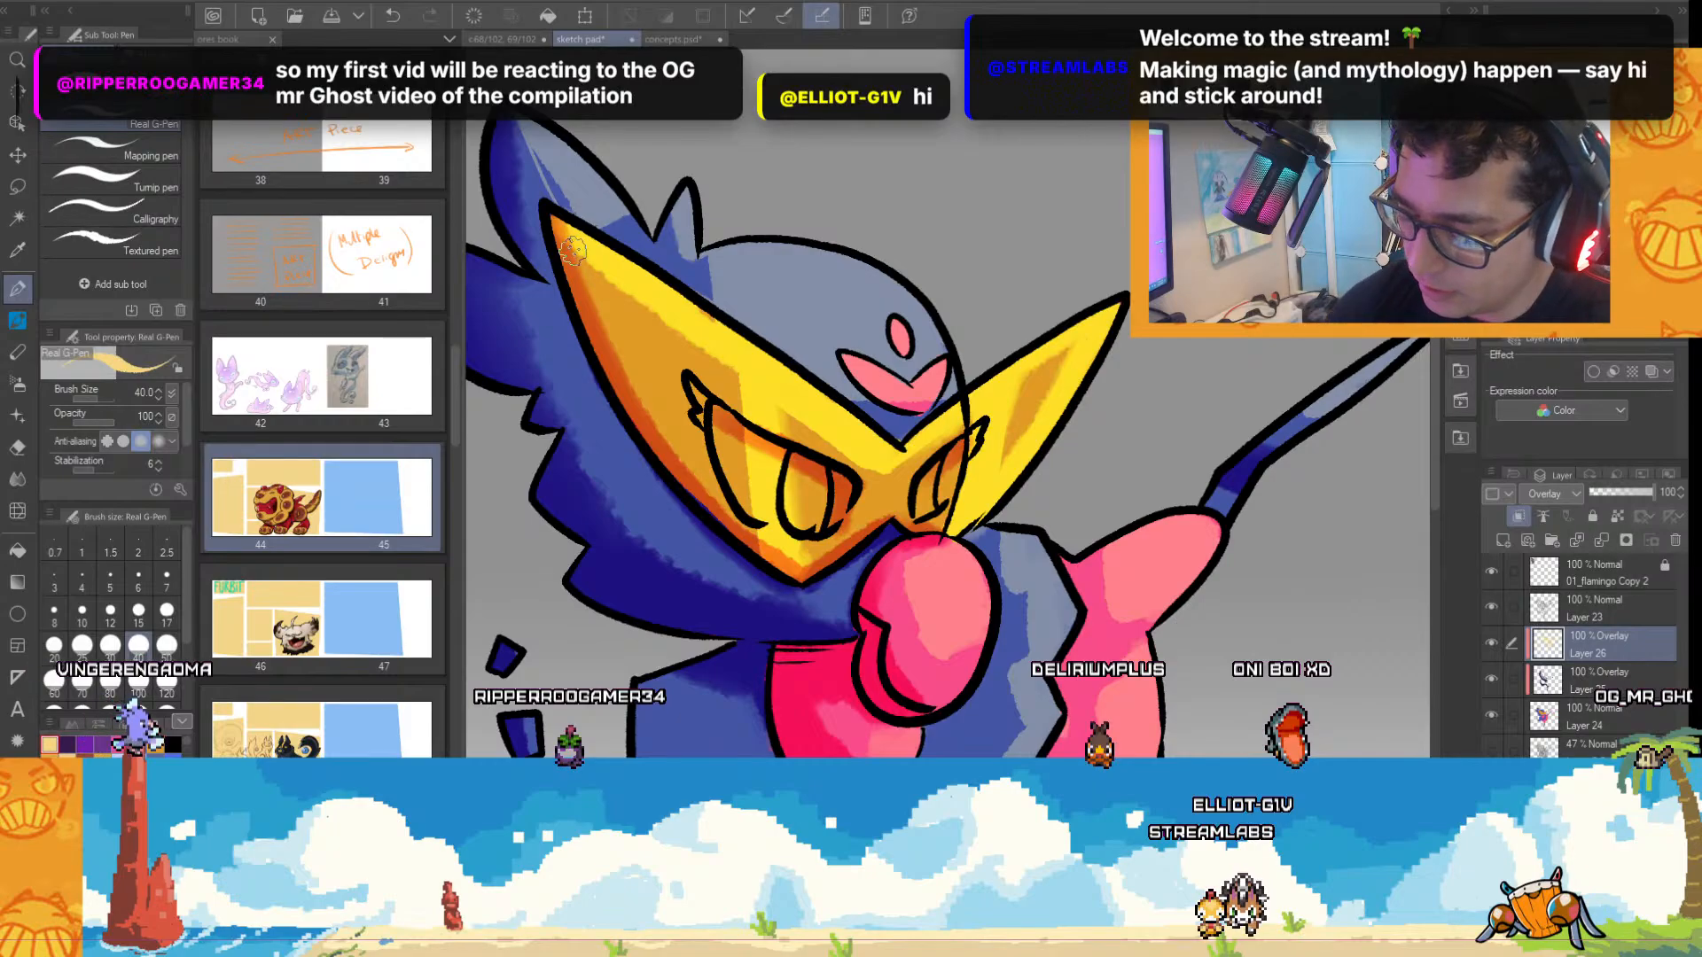
{"action": "scroll", "coordinate": [773, 390], "scroll_direction": "down", "scroll_amount": 5}
{"action": "scroll", "coordinate": [1144, 533], "scroll_direction": "up", "scroll_amount": 4}
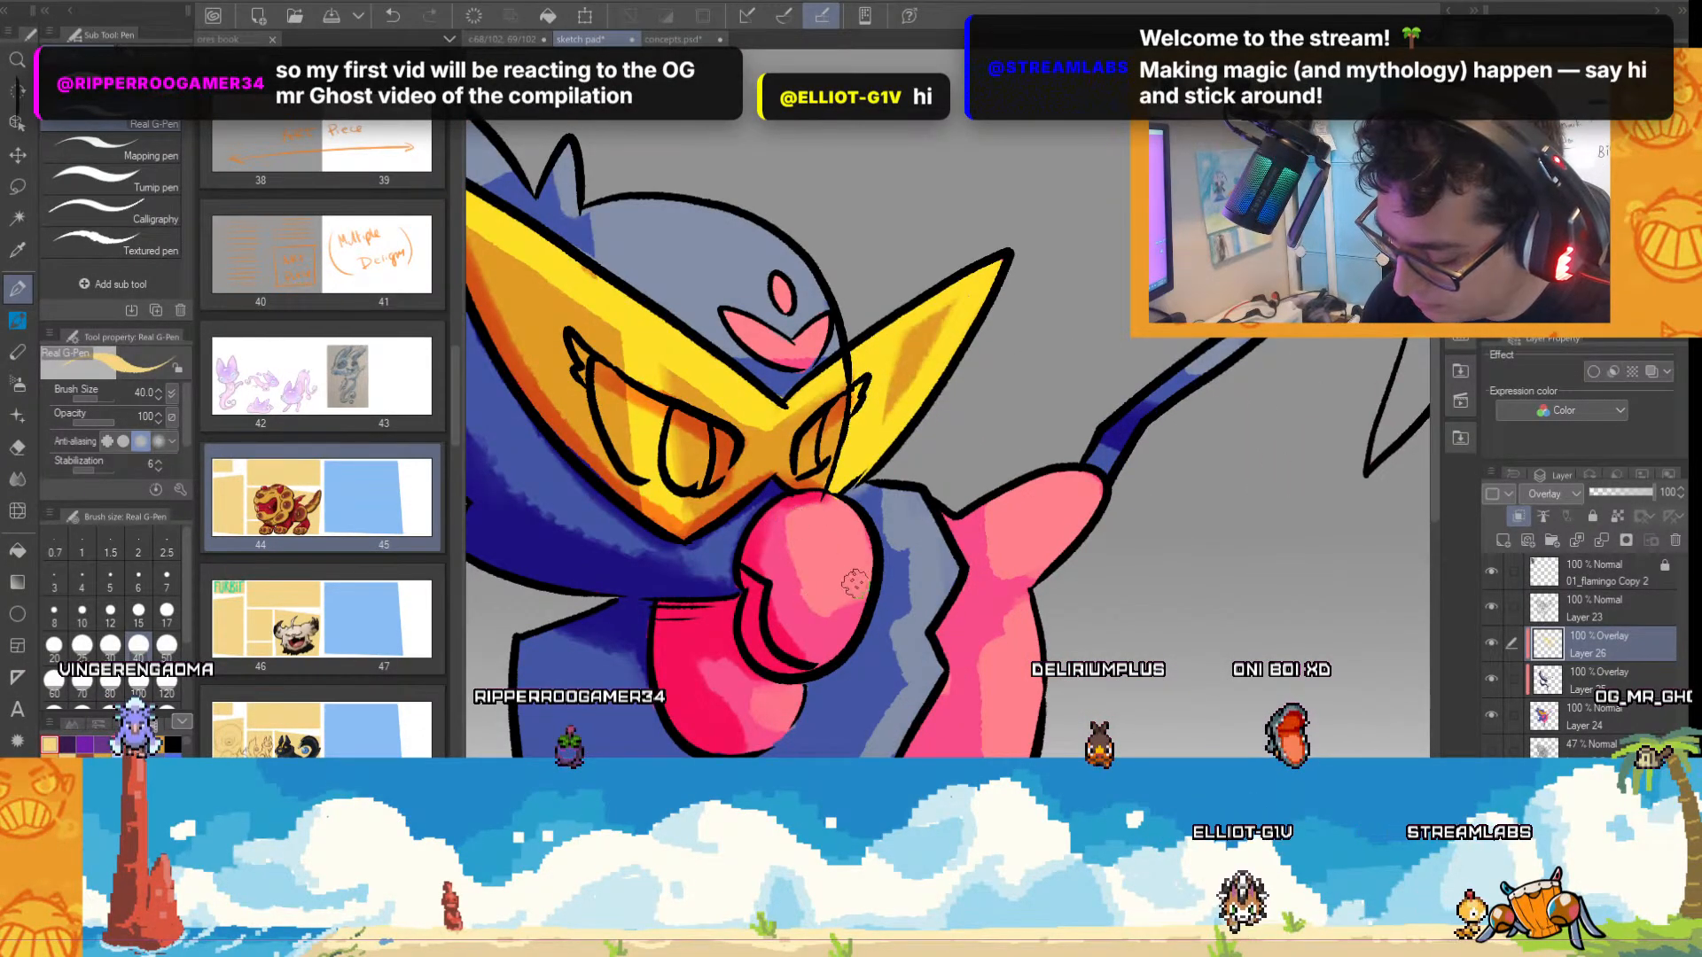
{"action": "scroll", "coordinate": [777, 551], "scroll_direction": "down", "scroll_amount": 5}
{"action": "scroll", "coordinate": [778, 661], "scroll_direction": "up", "scroll_amount": 5}
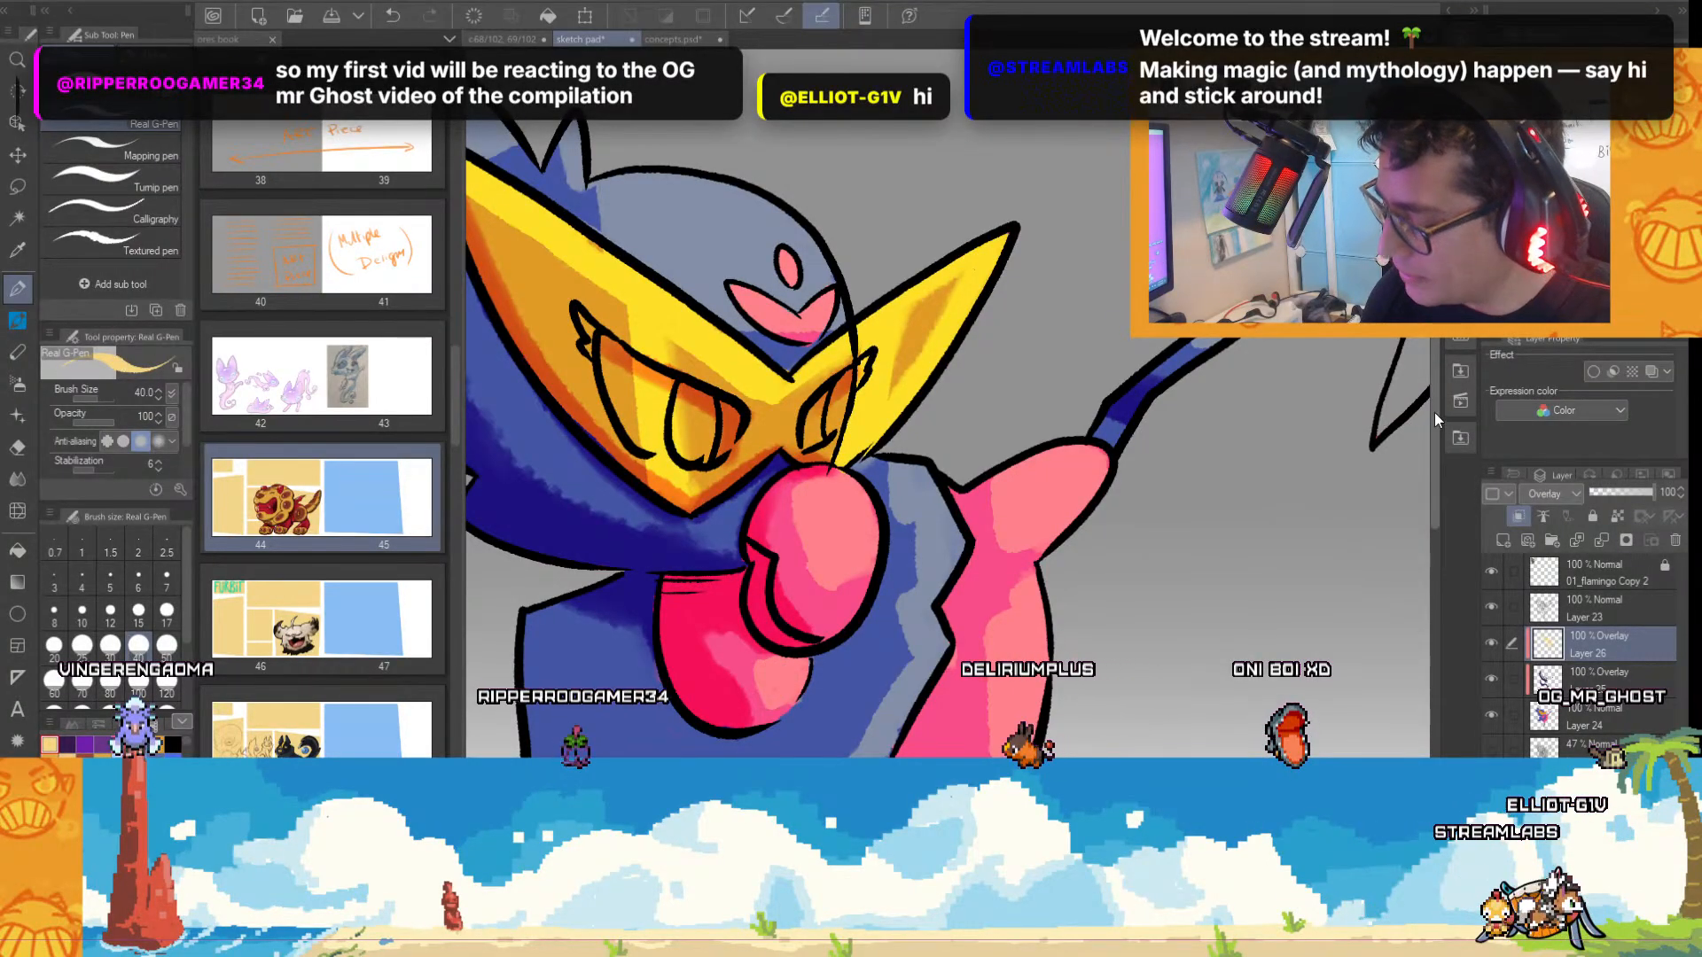
{"action": "left_click_drag", "start_coordinate": [1430, 418], "coordinate": [1425, 489]}
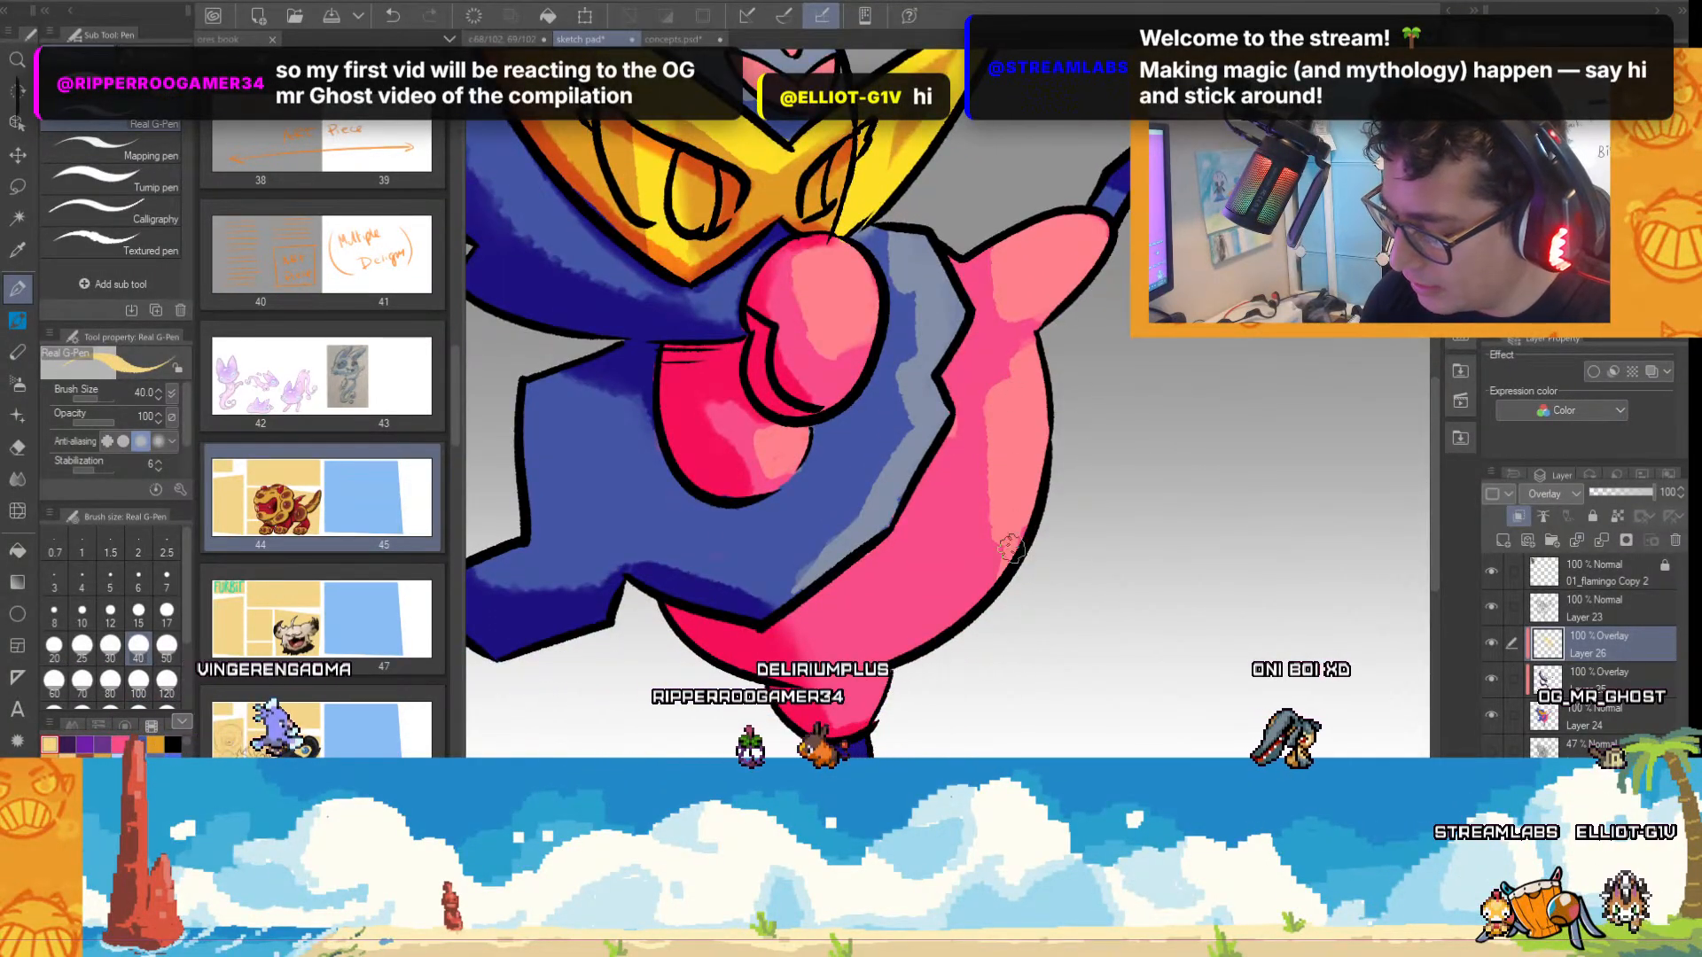
{"action": "scroll", "coordinate": [999, 576], "scroll_direction": "down", "scroll_amount": 5}
{"action": "scroll", "coordinate": [749, 678], "scroll_direction": "up", "scroll_amount": 5}
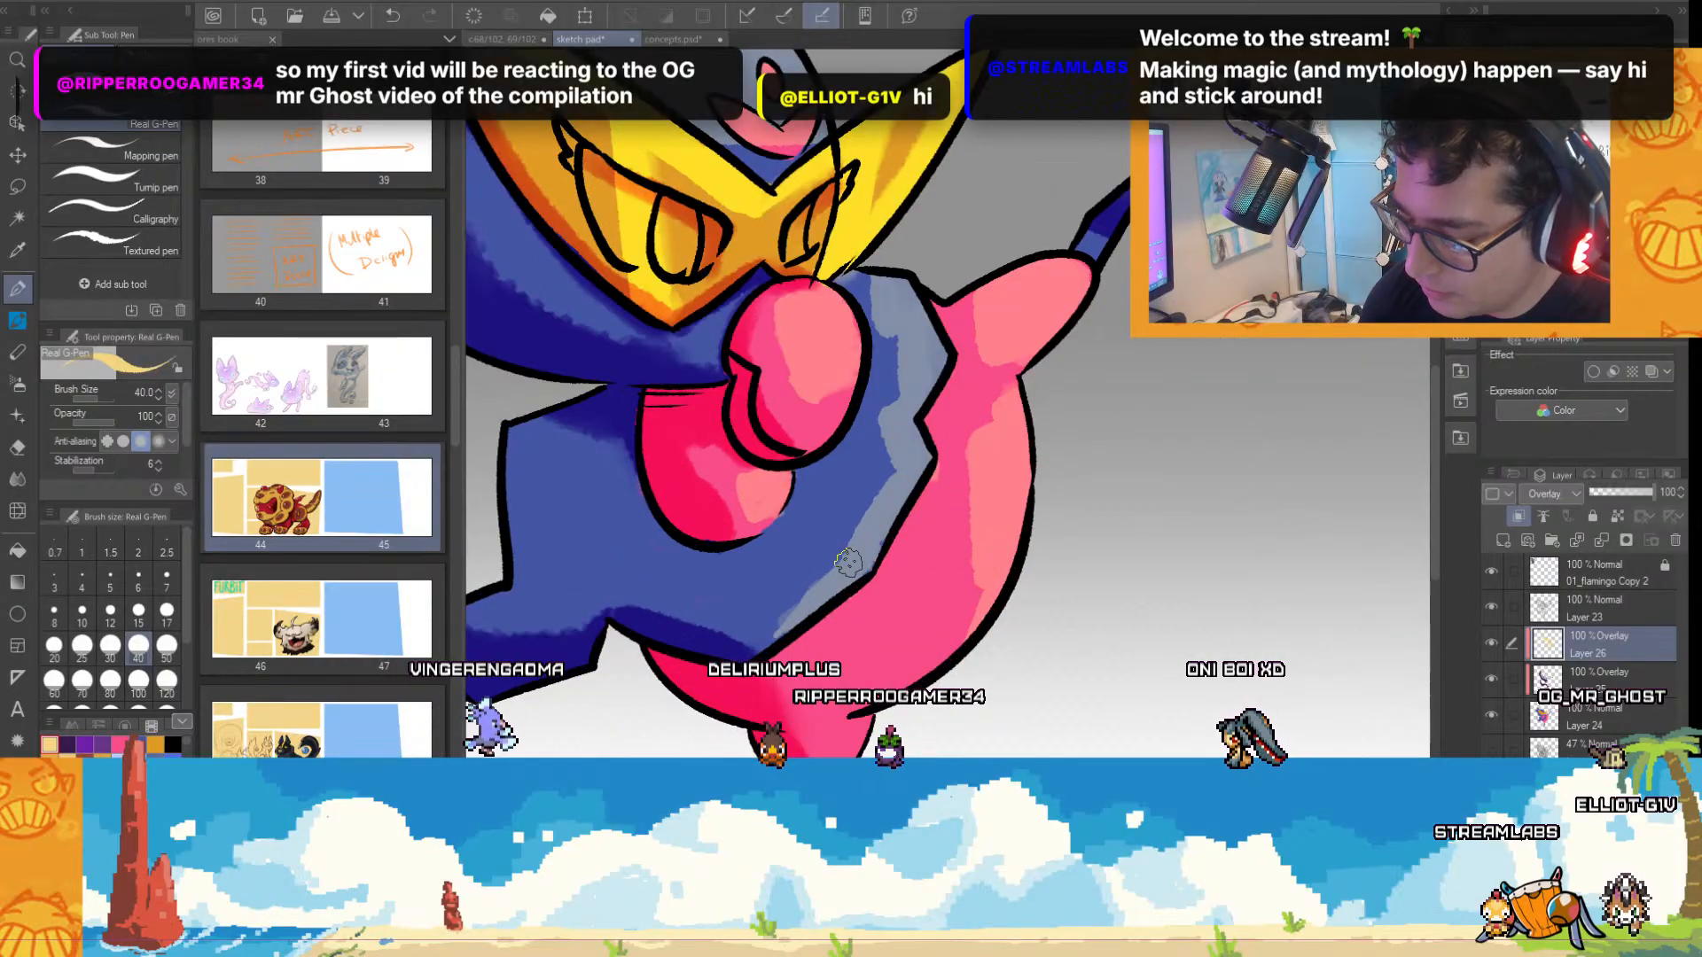
Pick dark purple and paint crisp shadows on the Overlay shading layer over the head feathers, cheek and blue body.
{"action": "left_click", "coordinate": [67, 745]}
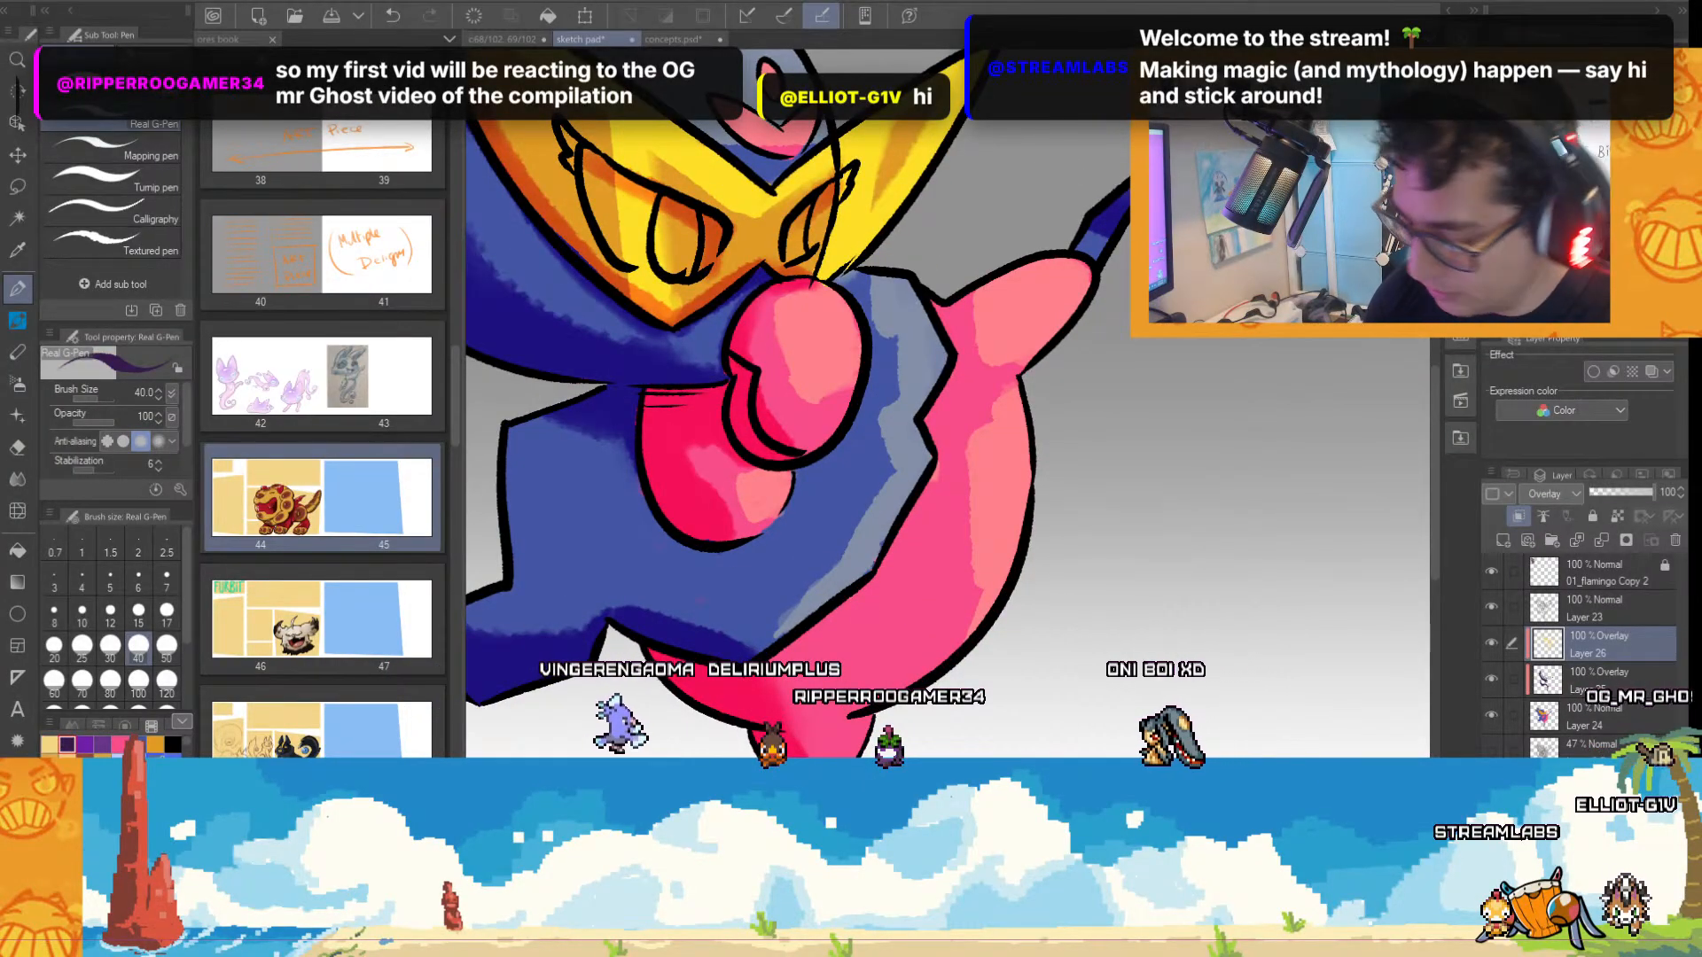
{"action": "left_click", "coordinate": [1599, 680]}
{"action": "left_click_drag", "start_coordinate": [1037, 886], "coordinate": [988, 886]}
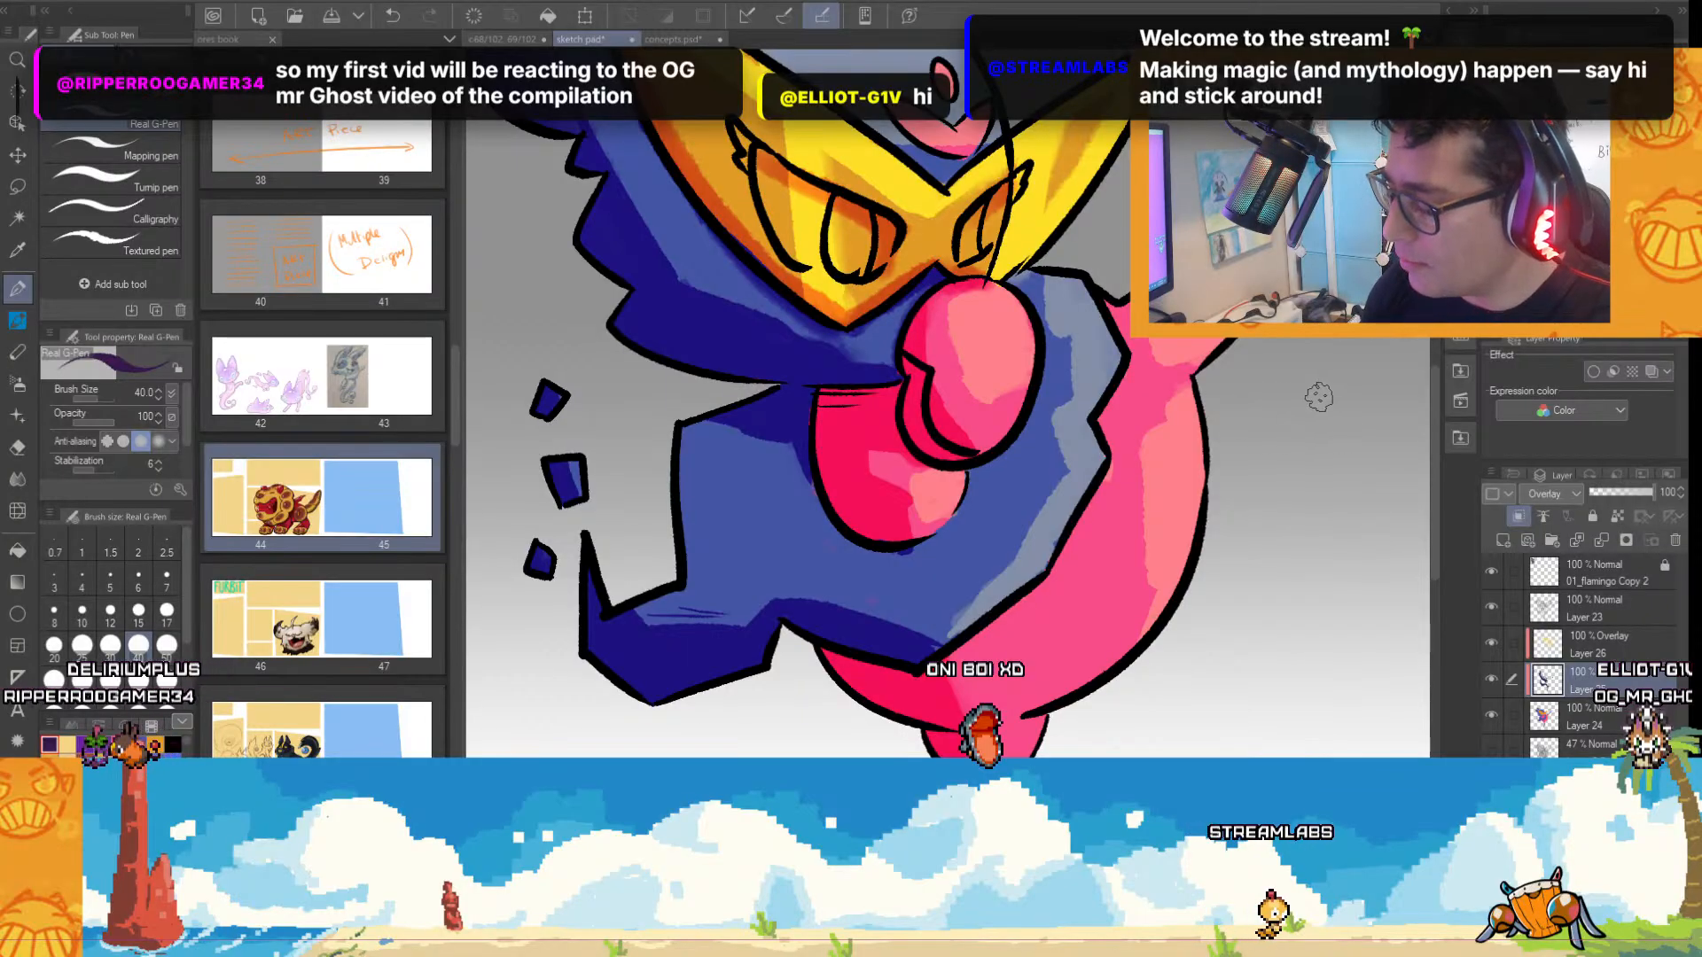
{"action": "scroll", "coordinate": [1432, 386], "scroll_direction": "up", "scroll_amount": 3}
{"action": "scroll", "coordinate": [1433, 386], "scroll_direction": "up", "scroll_amount": 3}
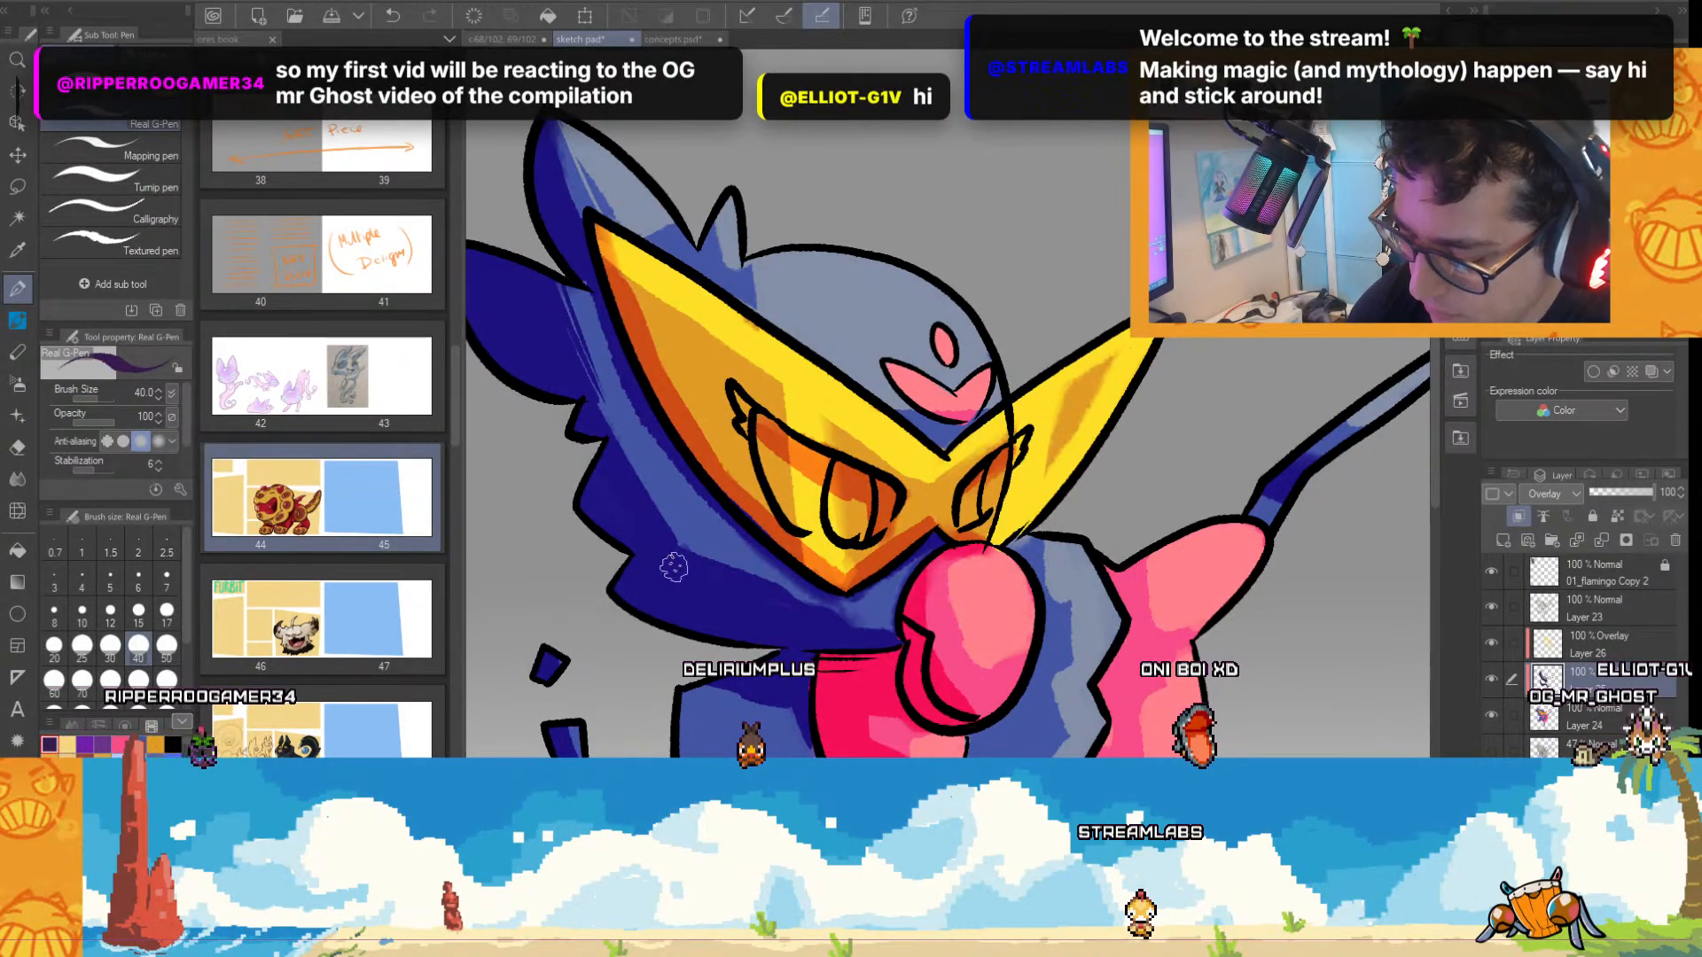
{"action": "scroll", "coordinate": [985, 567], "scroll_direction": "down", "scroll_amount": 2}
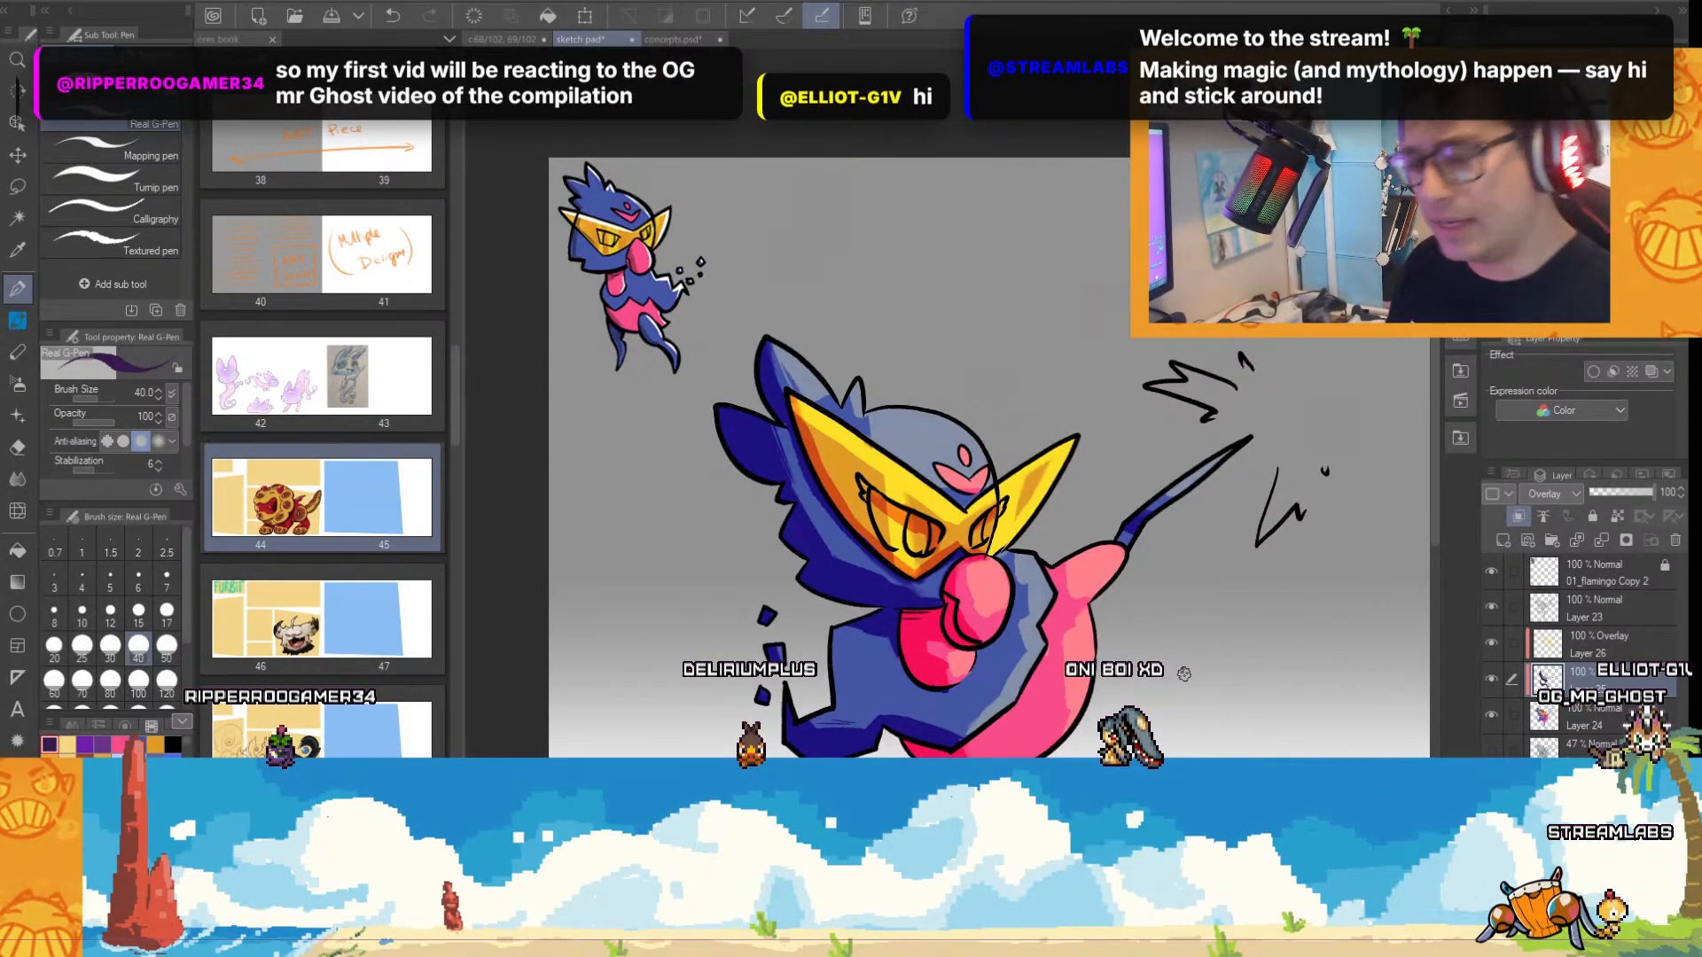
Toggle Layer 23's visibility off and on and examine how it affects the artwork around the face and body.
{"action": "left_click_drag", "start_coordinate": [1432, 419], "coordinate": [1431, 496]}
{"action": "scroll", "coordinate": [1179, 429], "scroll_direction": "up", "scroll_amount": 1}
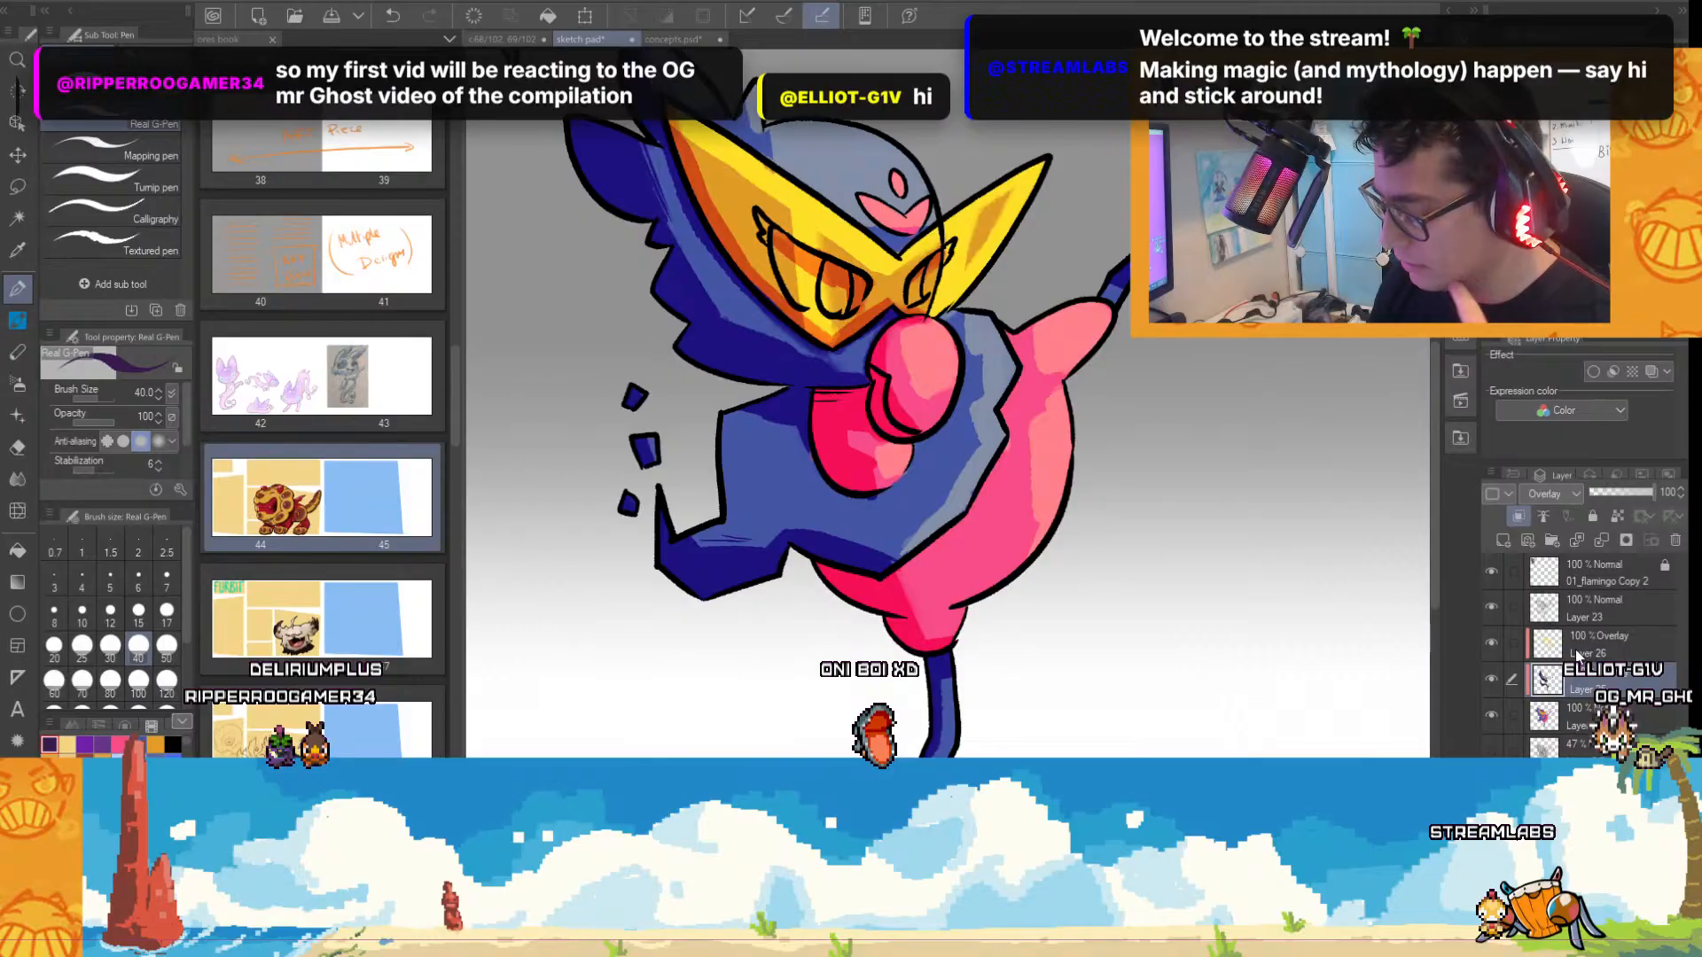
{"action": "left_click", "coordinate": [1489, 604]}
{"action": "left_click", "coordinate": [1492, 604]}
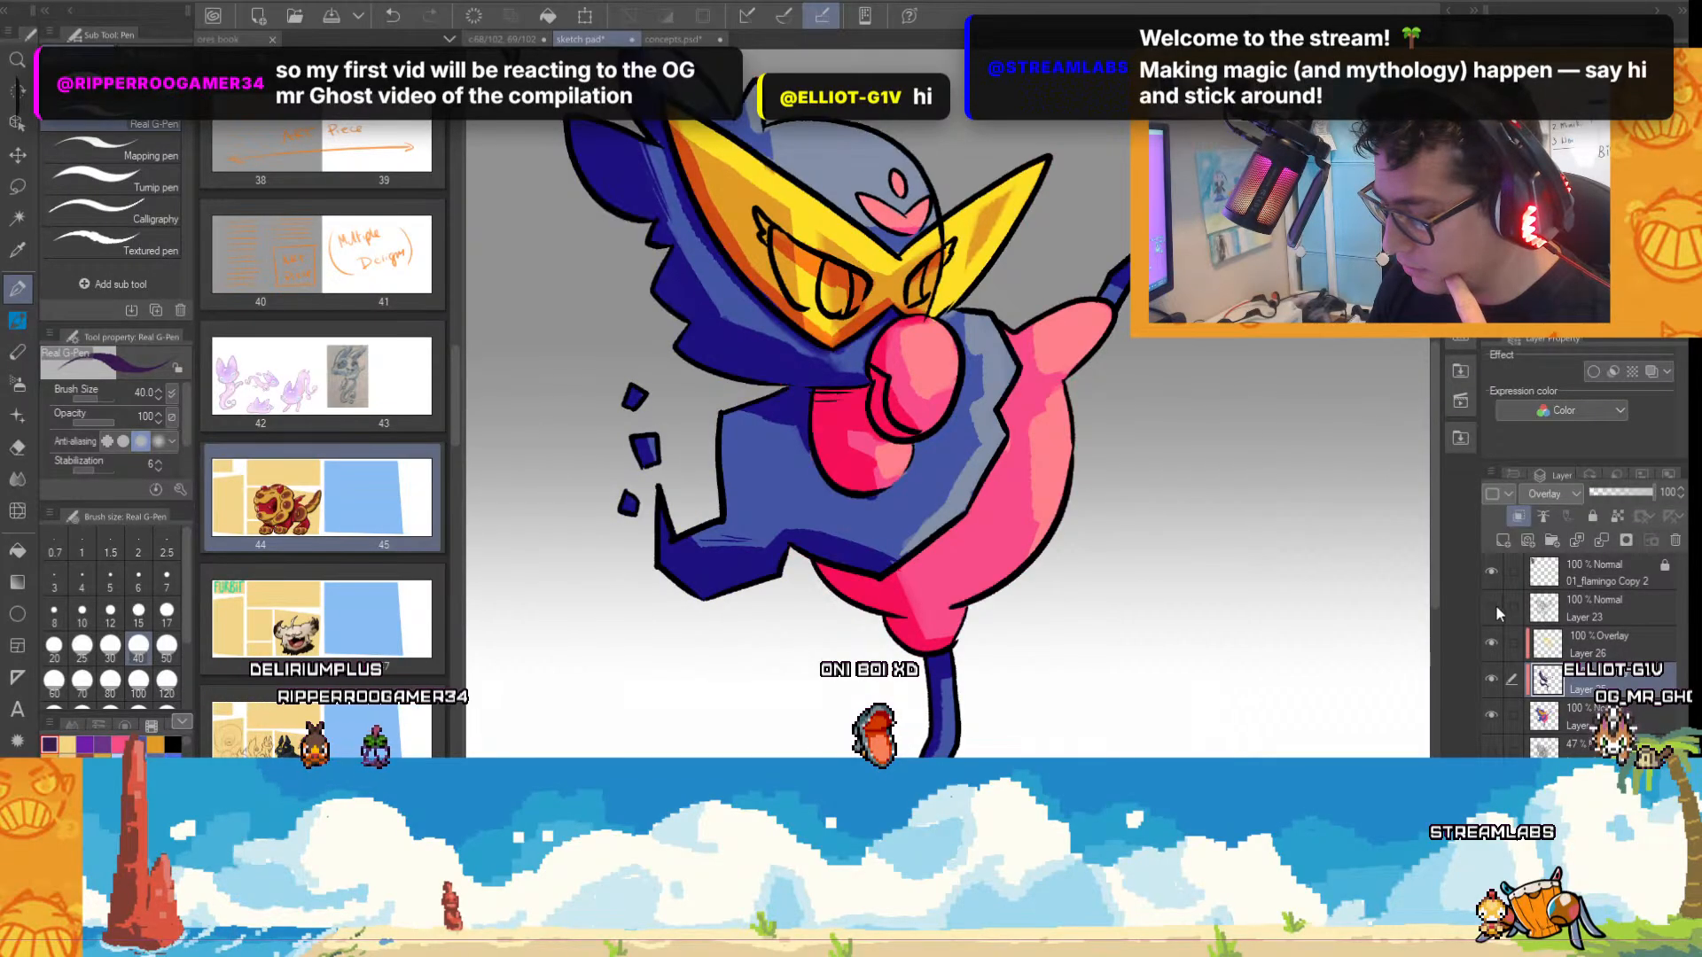
{"action": "left_click", "coordinate": [1497, 605]}
{"action": "left_click", "coordinate": [1497, 607]}
{"action": "scroll", "coordinate": [1357, 645], "scroll_direction": "up", "scroll_amount": 1}
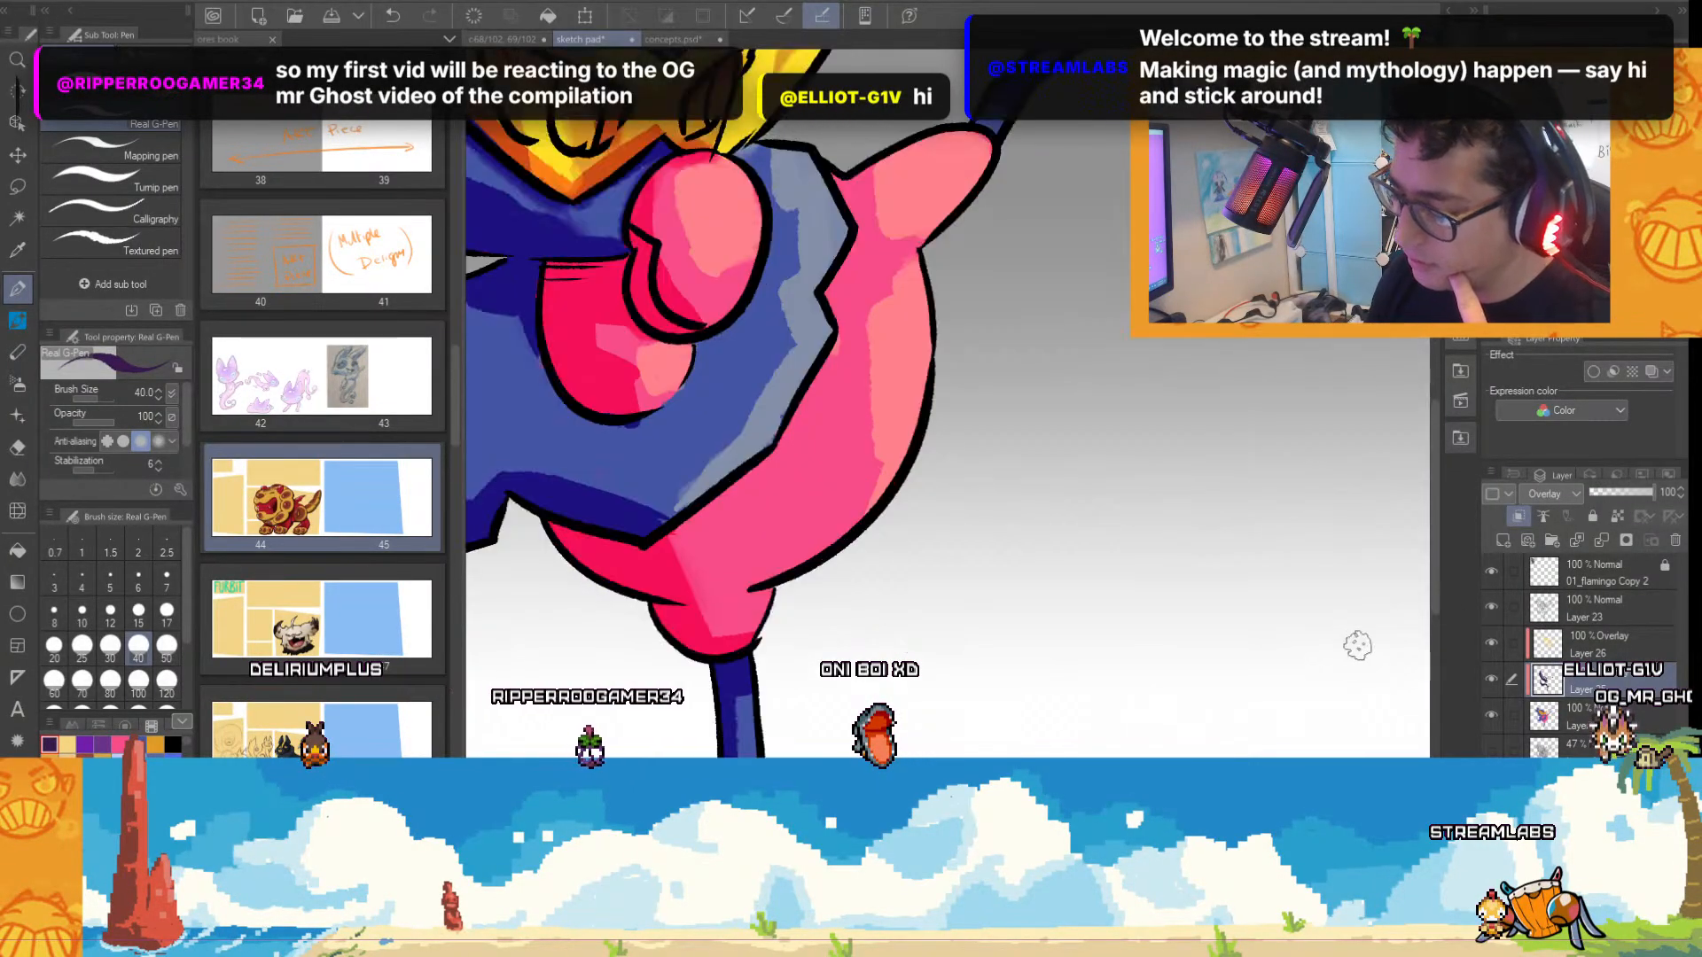
{"action": "scroll", "coordinate": [1434, 421], "scroll_direction": "down", "scroll_amount": 1}
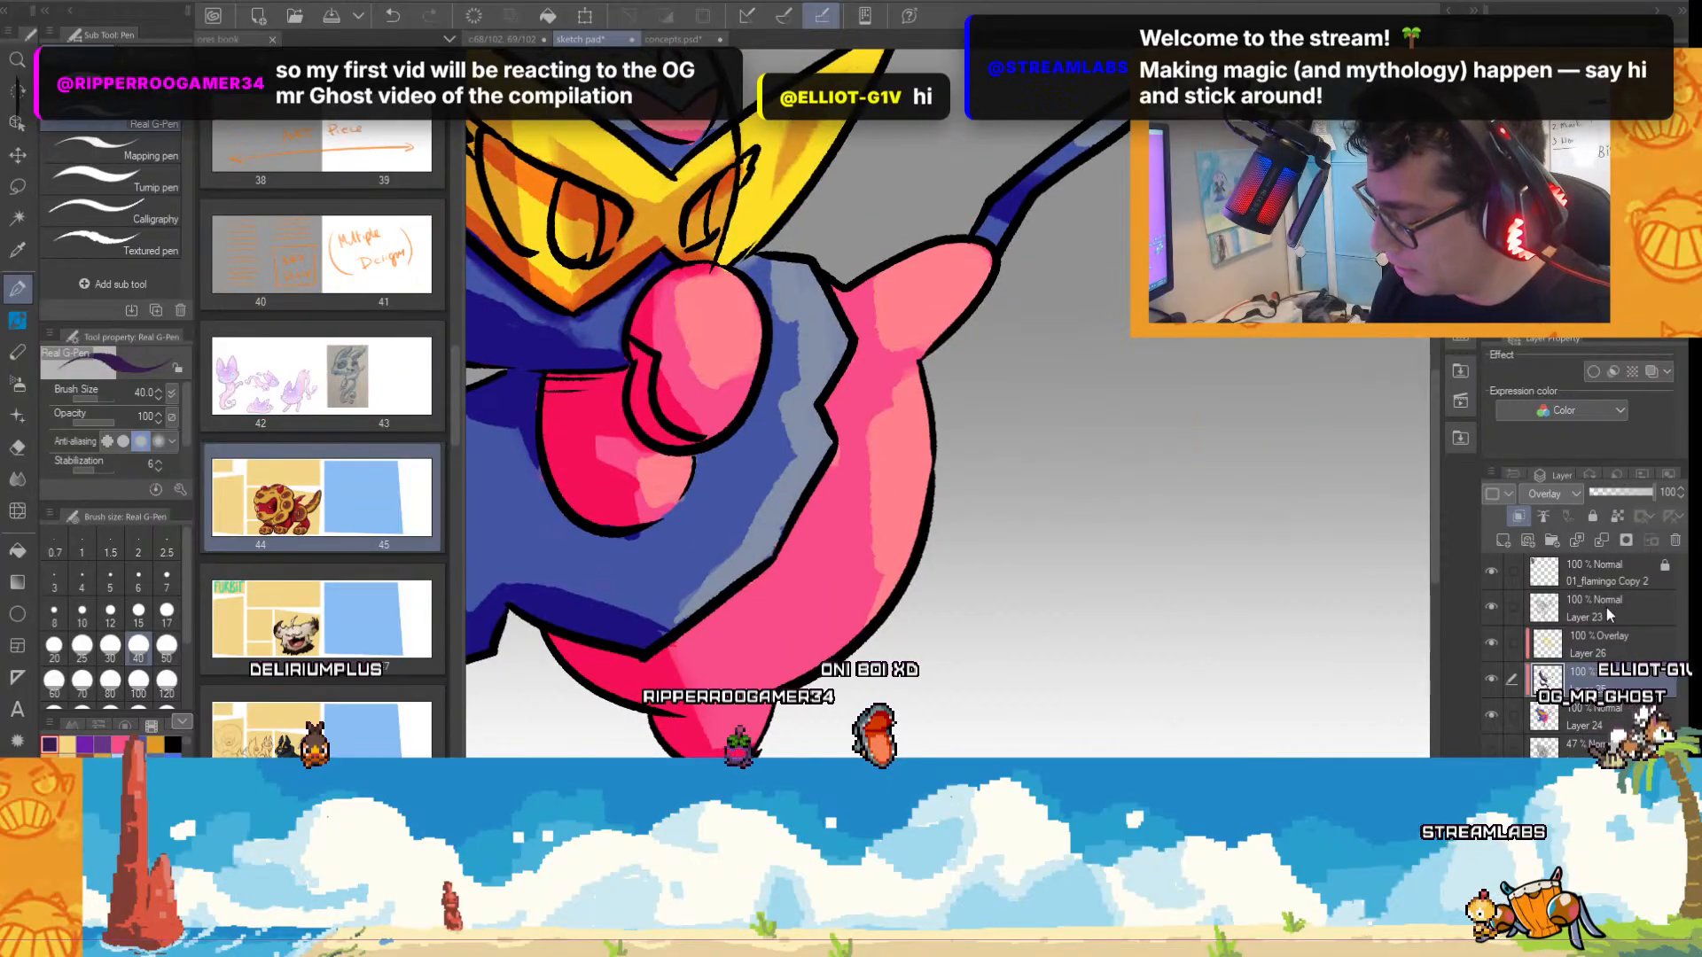
Add a new layer above Layer 23 and paint over the beak's inner line art with a sampled pink.
{"action": "left_click", "coordinate": [1606, 608]}
{"action": "left_click", "coordinate": [1506, 540]}
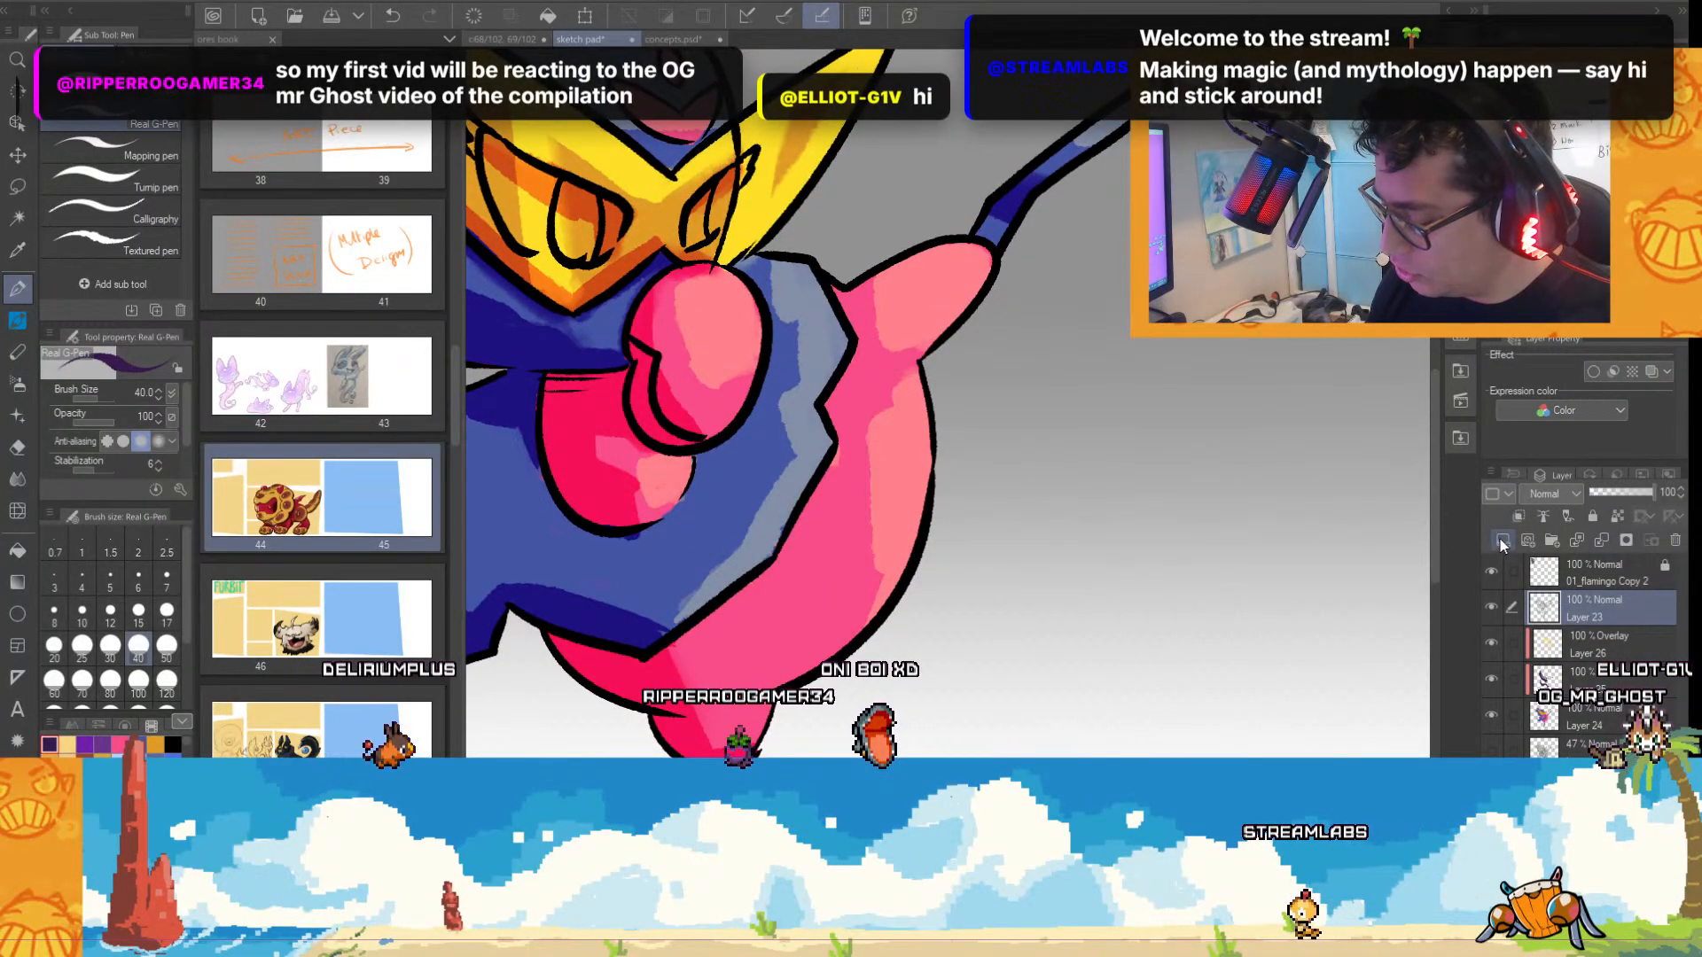
{"action": "scroll", "coordinate": [1054, 590], "scroll_direction": "left", "scroll_amount": 3}
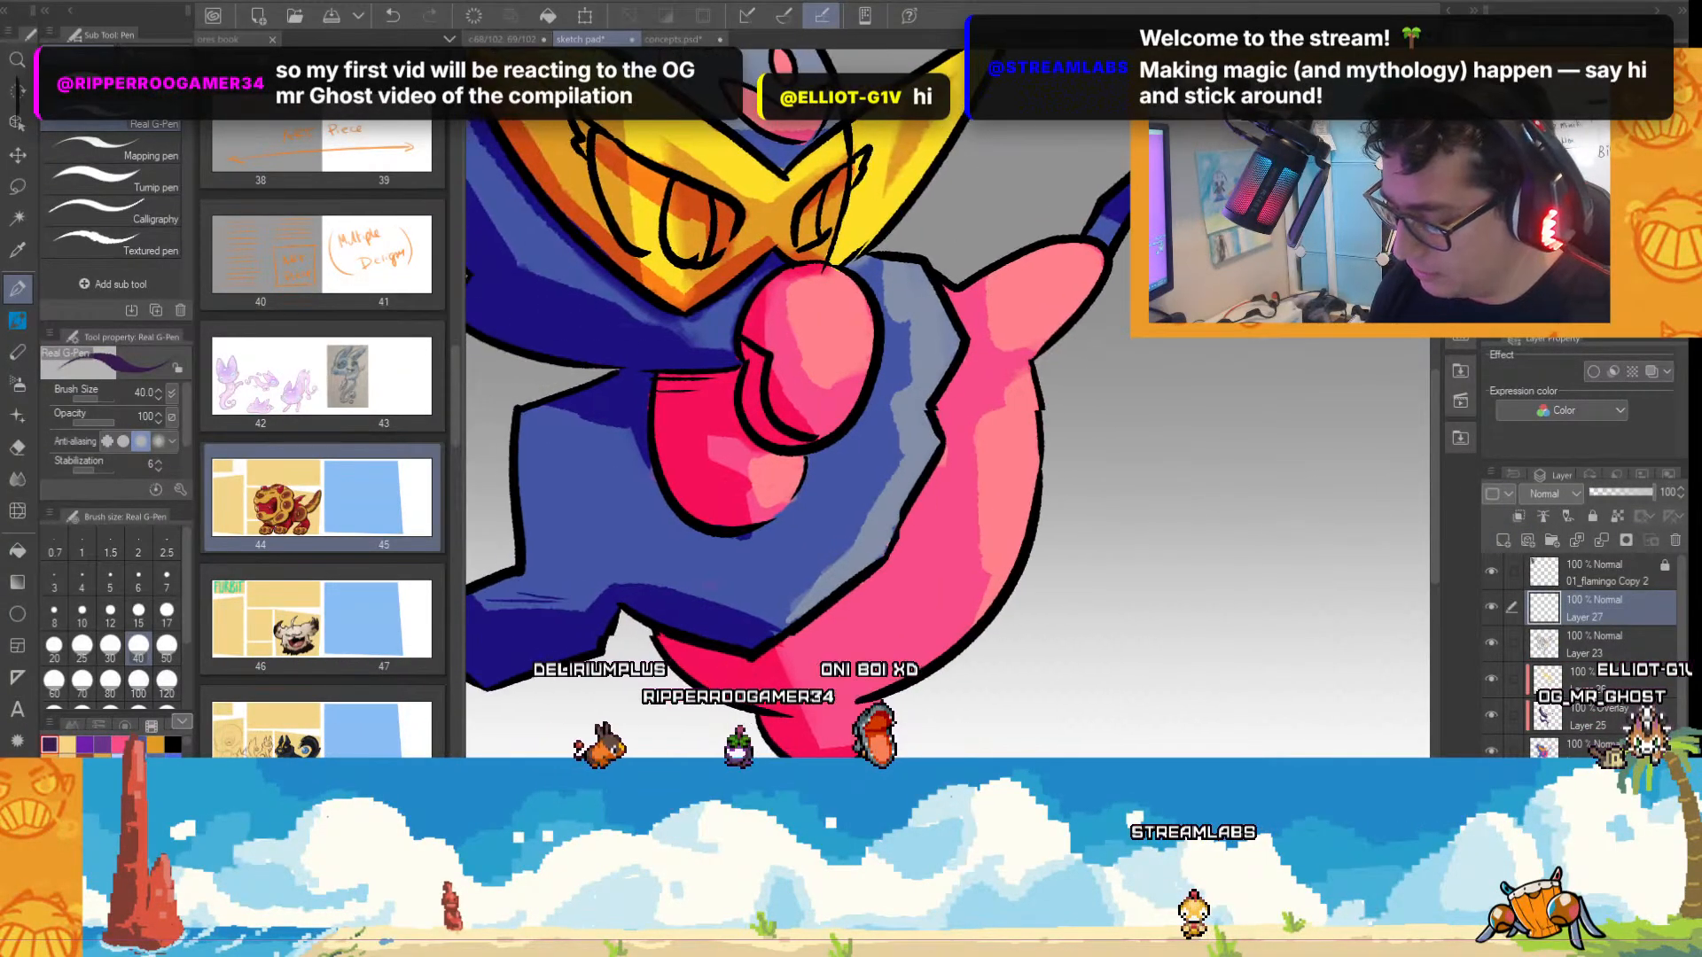
{"action": "left_click", "coordinate": [906, 319], "text": "alt"}
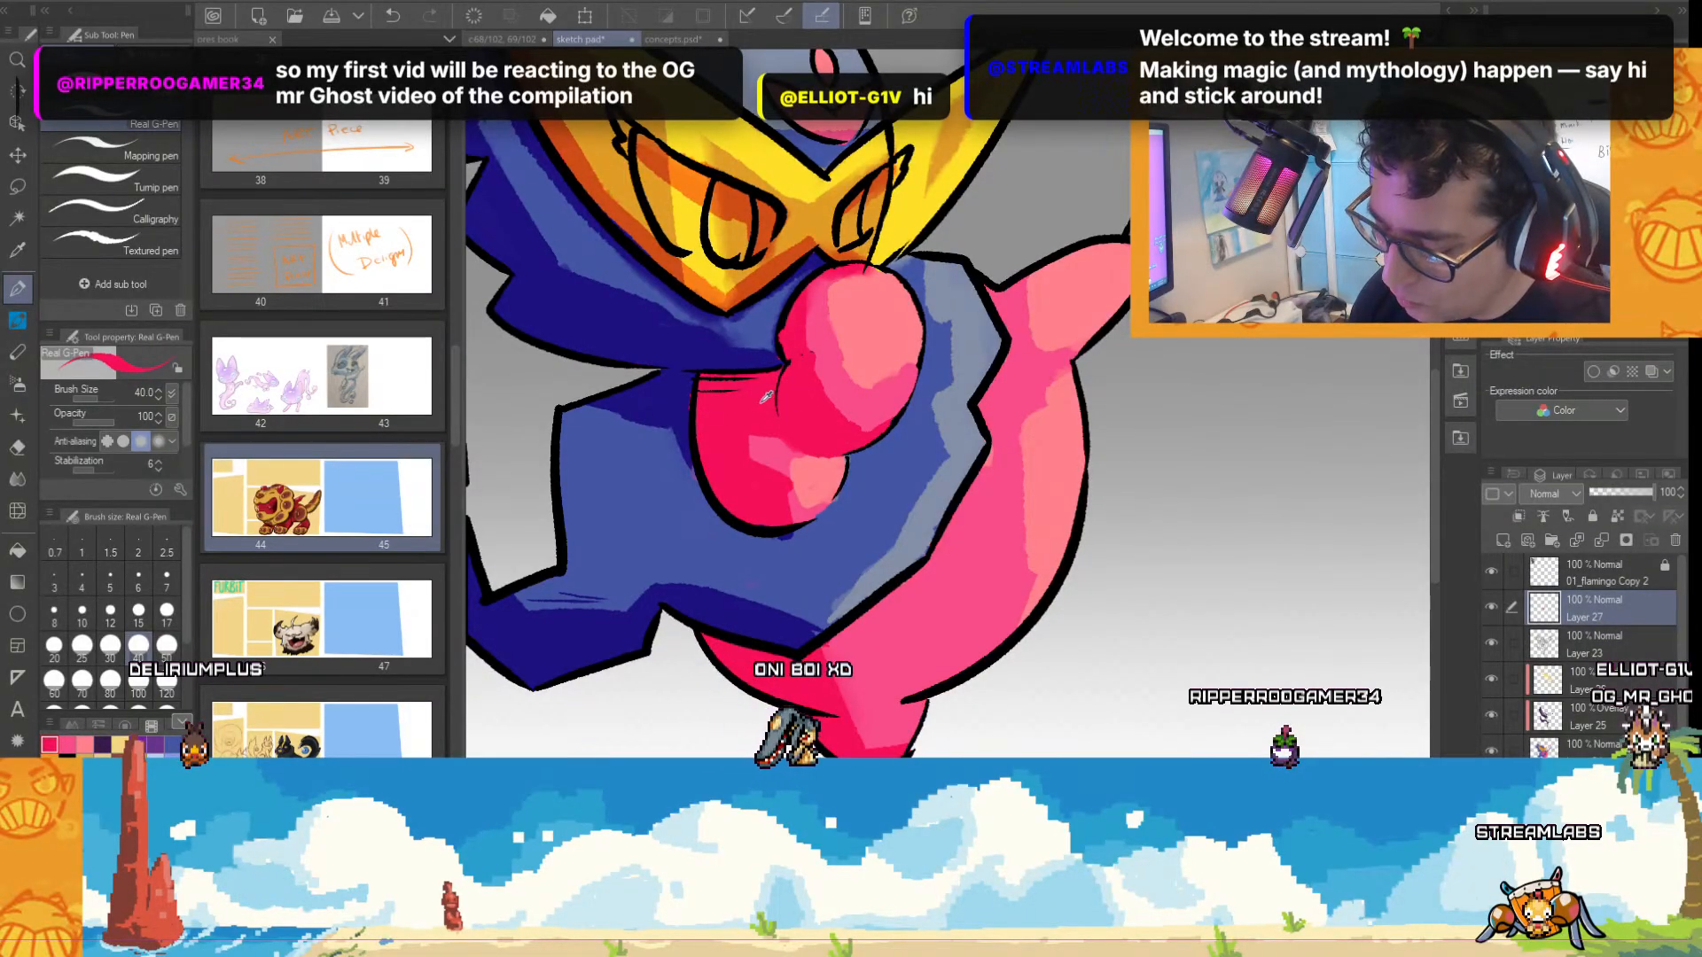
Set the Real G-Pen size to 15 and draw the beak's inner contour in a darker pink over the covered line art.
{"action": "left_click", "coordinate": [125, 725]}
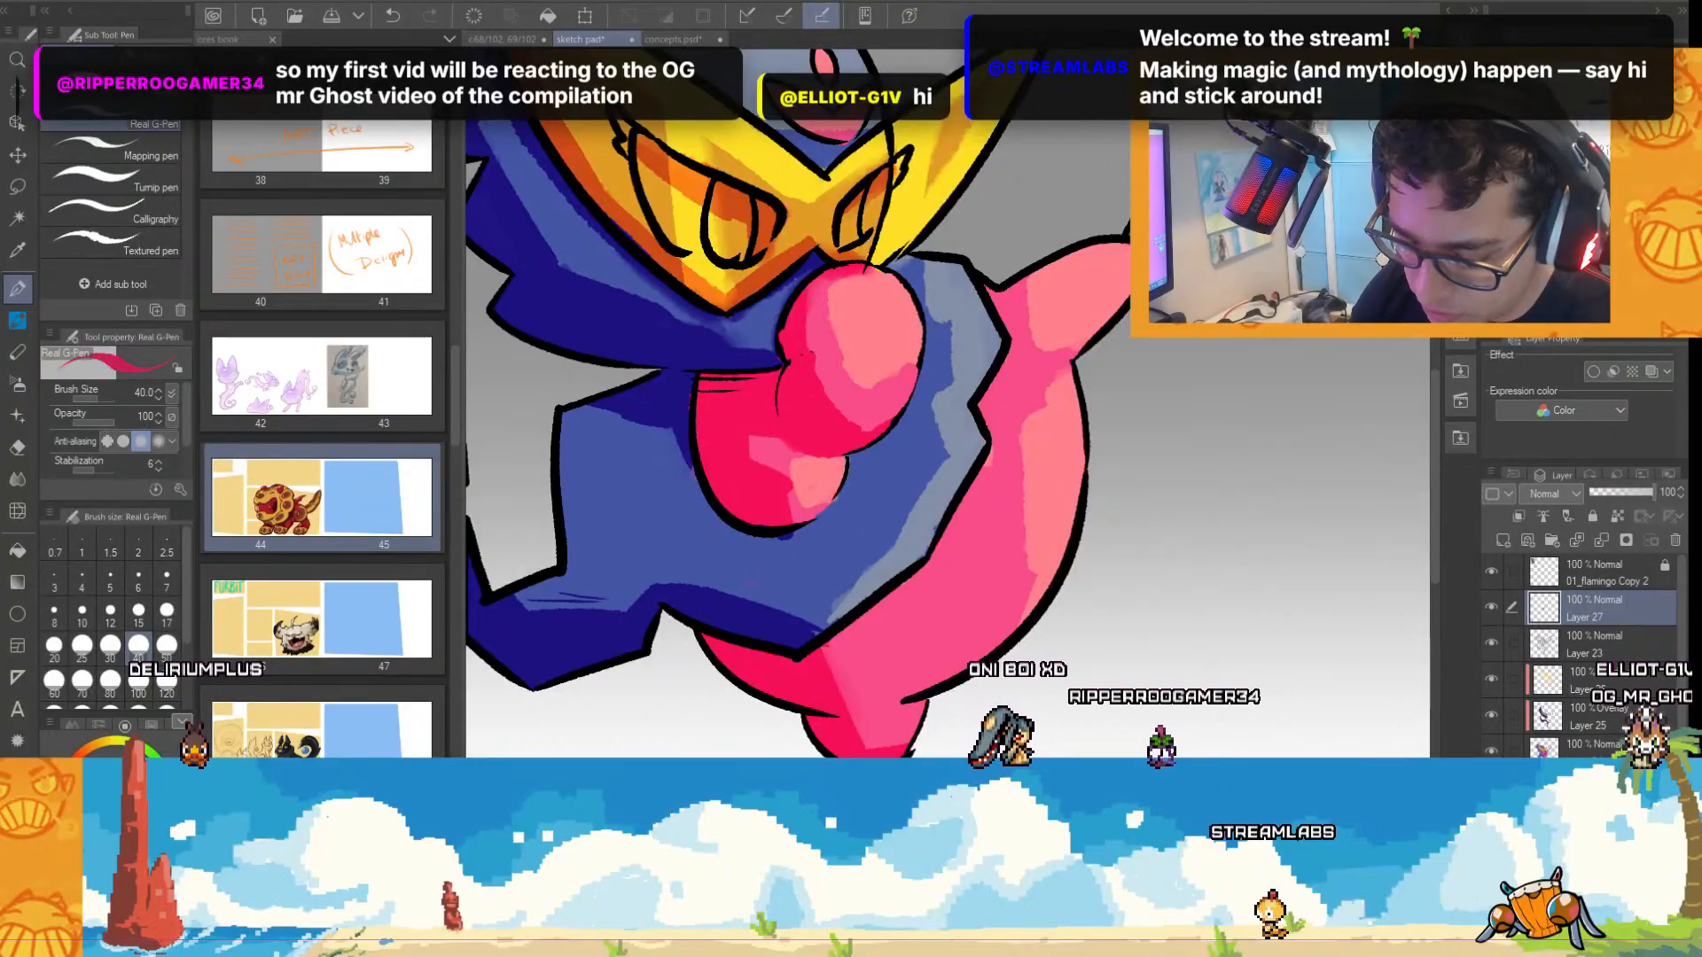
{"action": "left_click", "coordinate": [137, 621]}
{"action": "scroll", "coordinate": [760, 375], "scroll_direction": "up", "scroll_amount": 2}
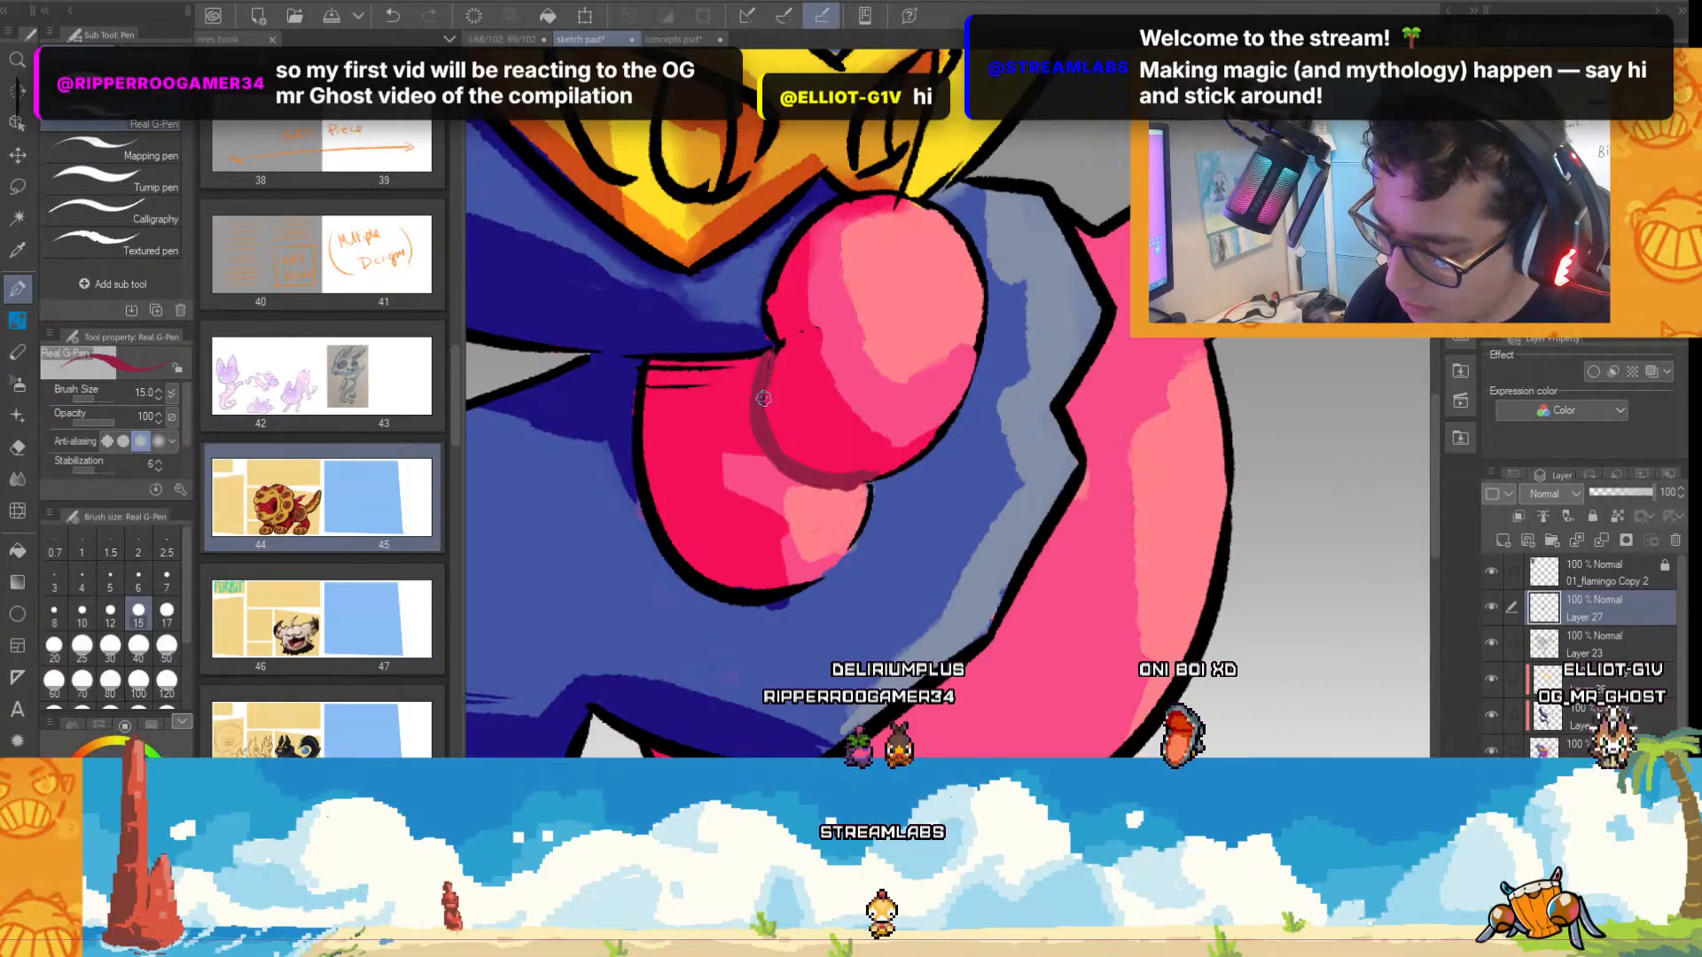
{"action": "key", "text": "ctrl+minus"}
{"action": "key", "text": "ctrl+minus"}
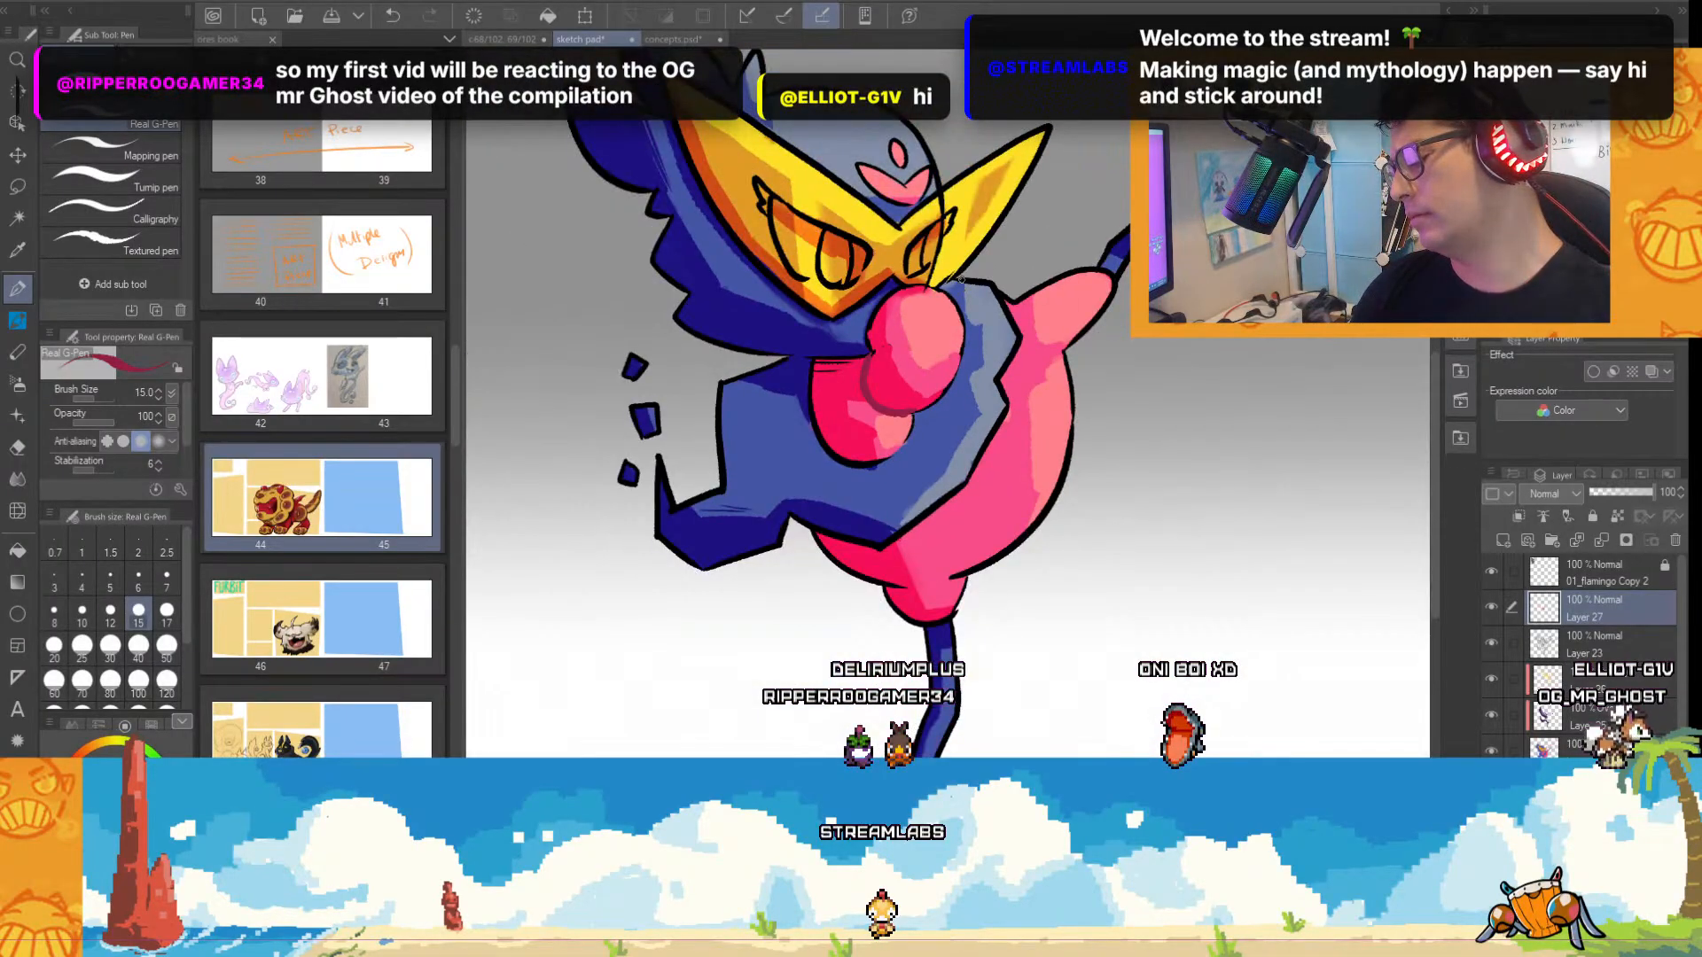
{"action": "scroll", "coordinate": [953, 307], "scroll_direction": "up", "scroll_amount": 2}
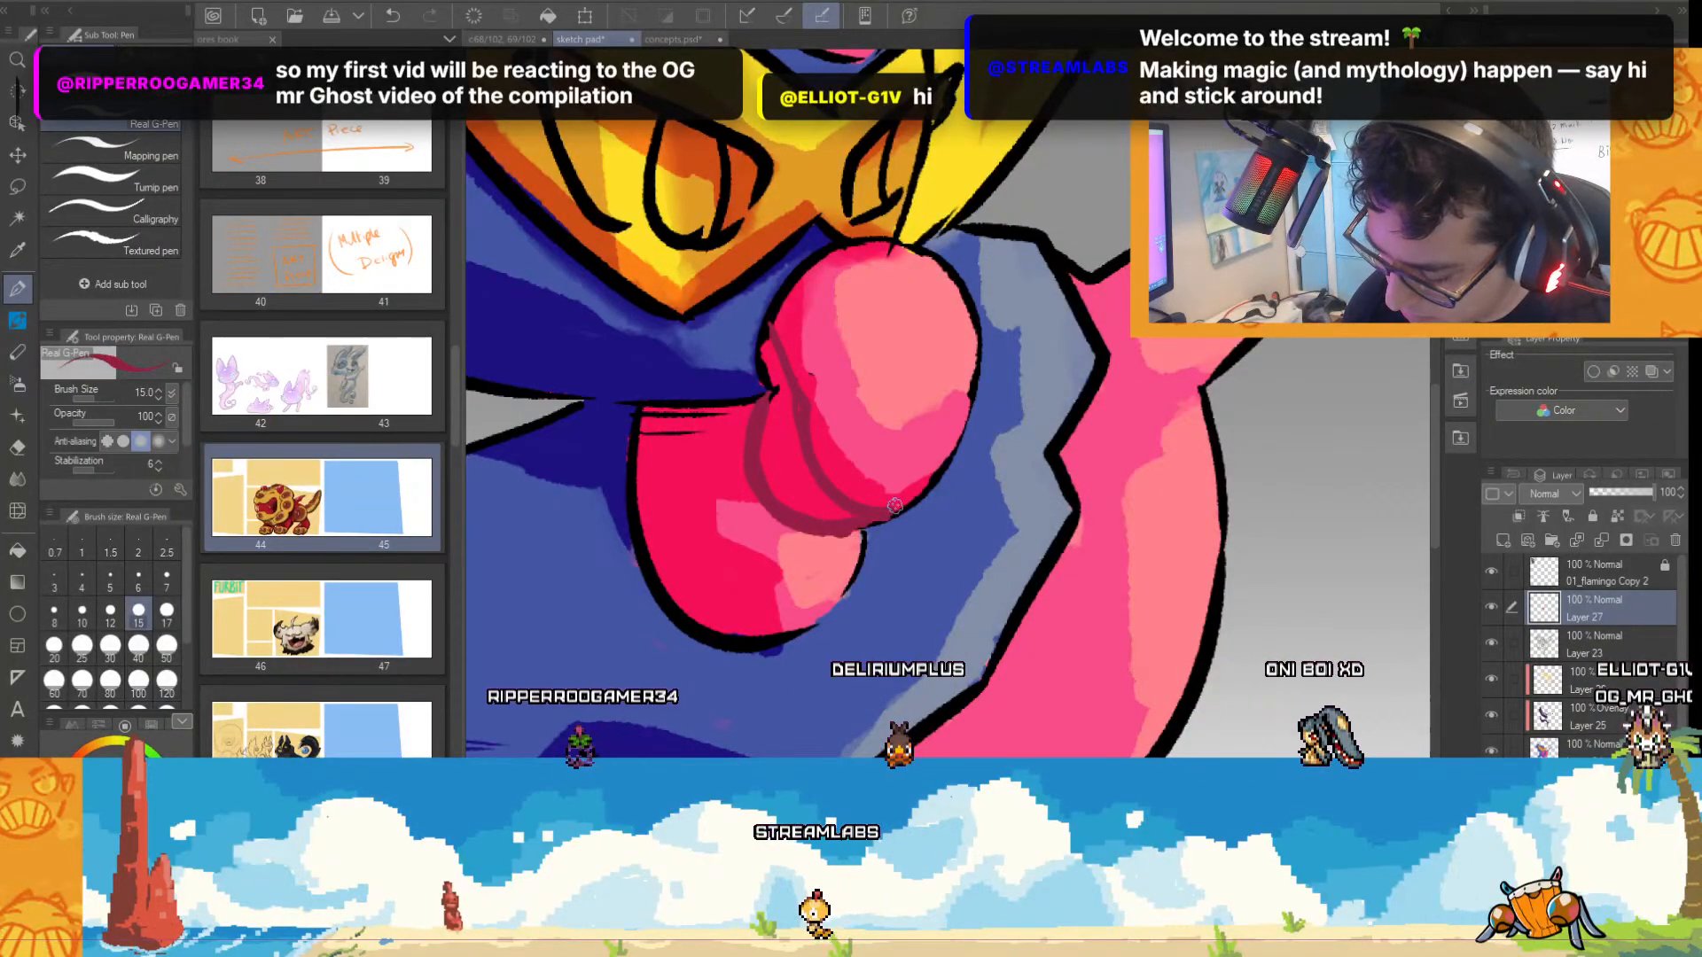
Refine the beak's base and upper edge with the pen, cleaning up the dark pink contour and nearby outline.
{"action": "scroll", "coordinate": [898, 401], "scroll_direction": "down", "scroll_amount": 3}
{"action": "scroll", "coordinate": [899, 349], "scroll_direction": "up", "scroll_amount": 3}
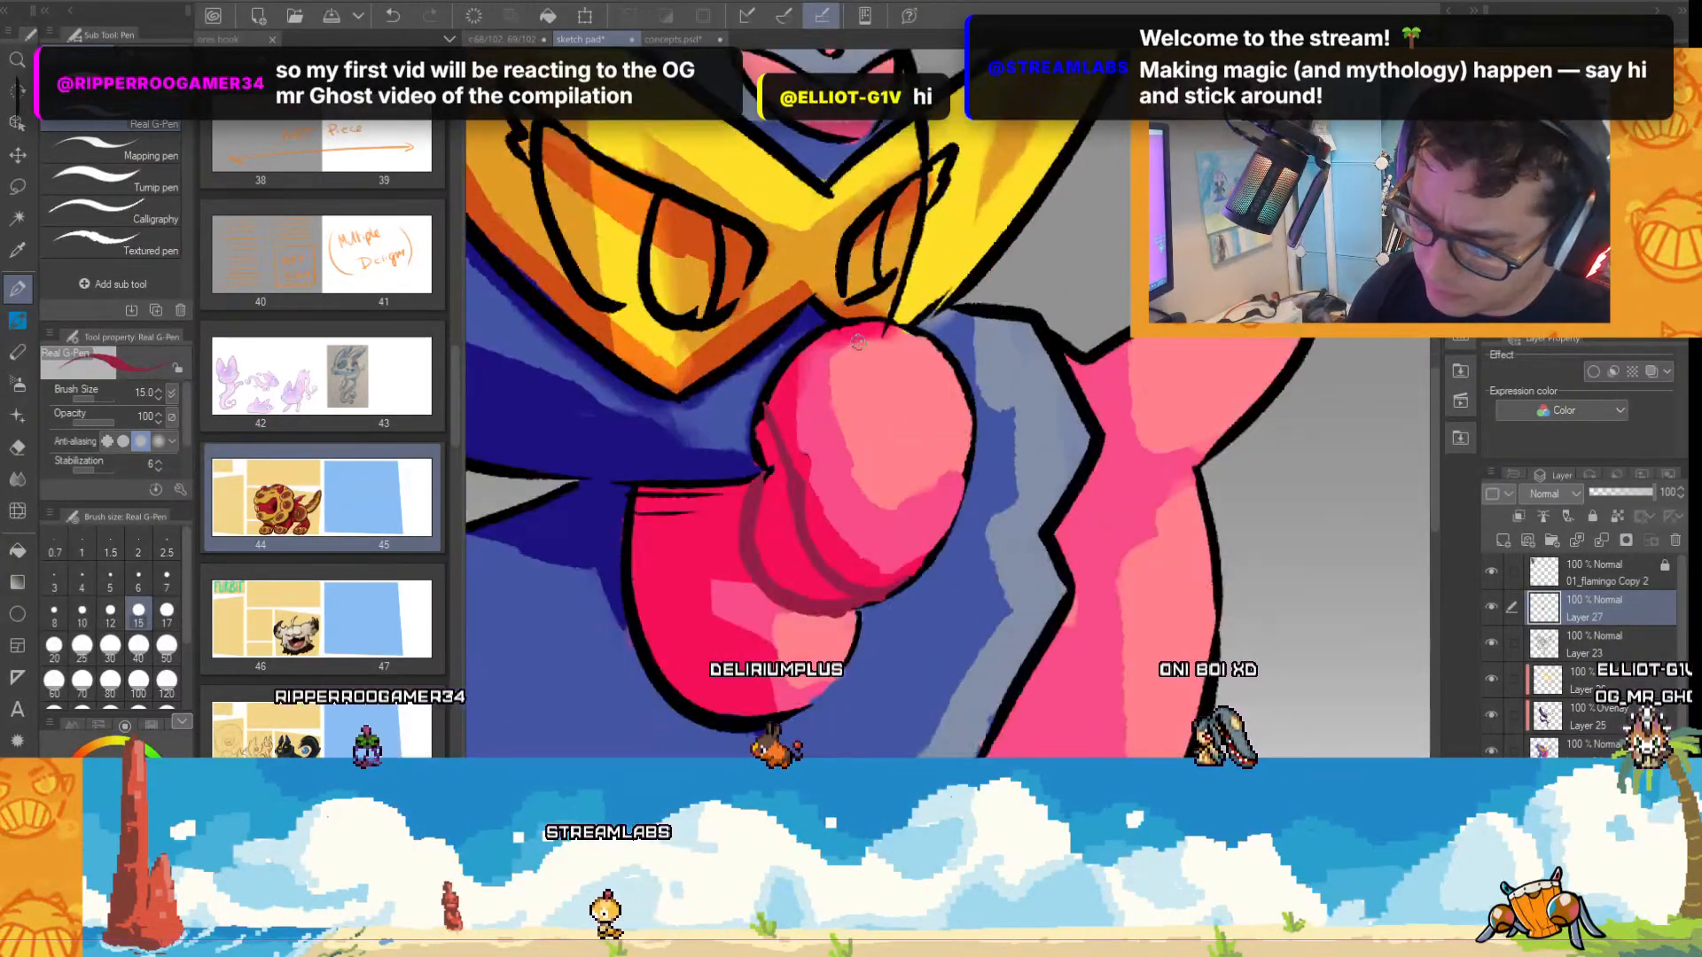
{"action": "mouse_move", "coordinate": [766, 465]}
{"action": "left_mouse_down"}
{"action": "mouse_move", "coordinate": [760, 414]}
{"action": "mouse_move", "coordinate": [761, 451]}
{"action": "left_mouse_up"}
{"action": "left_click", "coordinate": [777, 495], "text": "alt"}
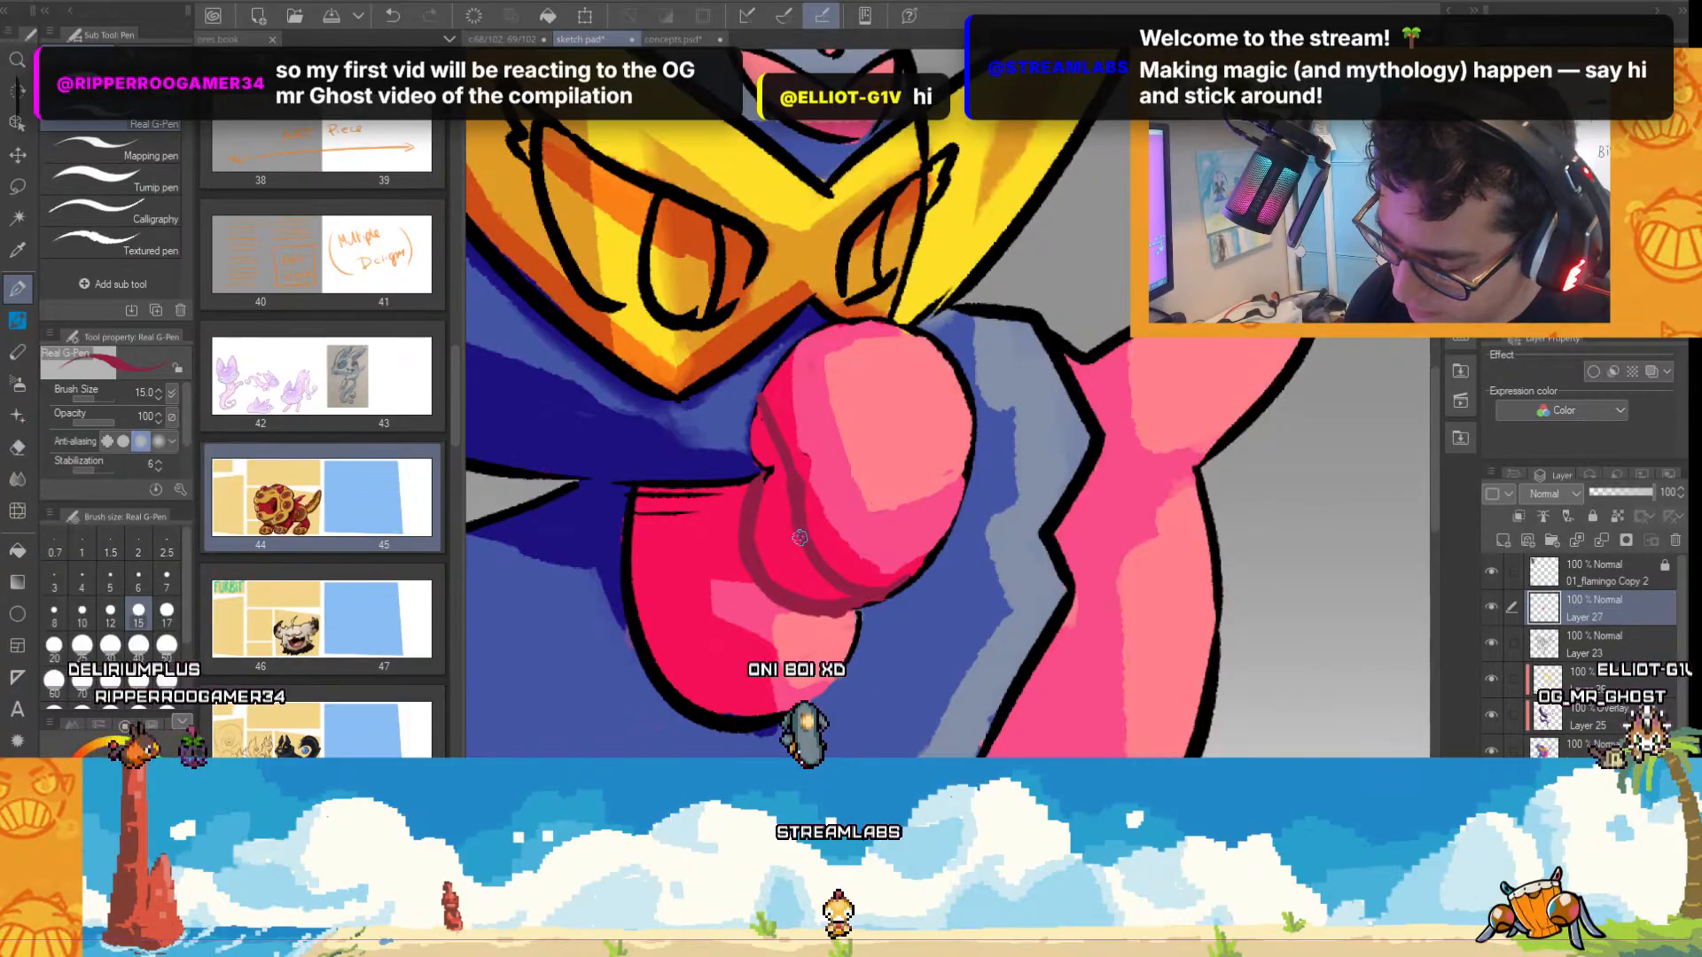
{"action": "scroll", "coordinate": [1039, 525], "scroll_direction": "down", "scroll_amount": 3}
{"action": "scroll", "coordinate": [1039, 525], "scroll_direction": "down", "scroll_amount": 2}
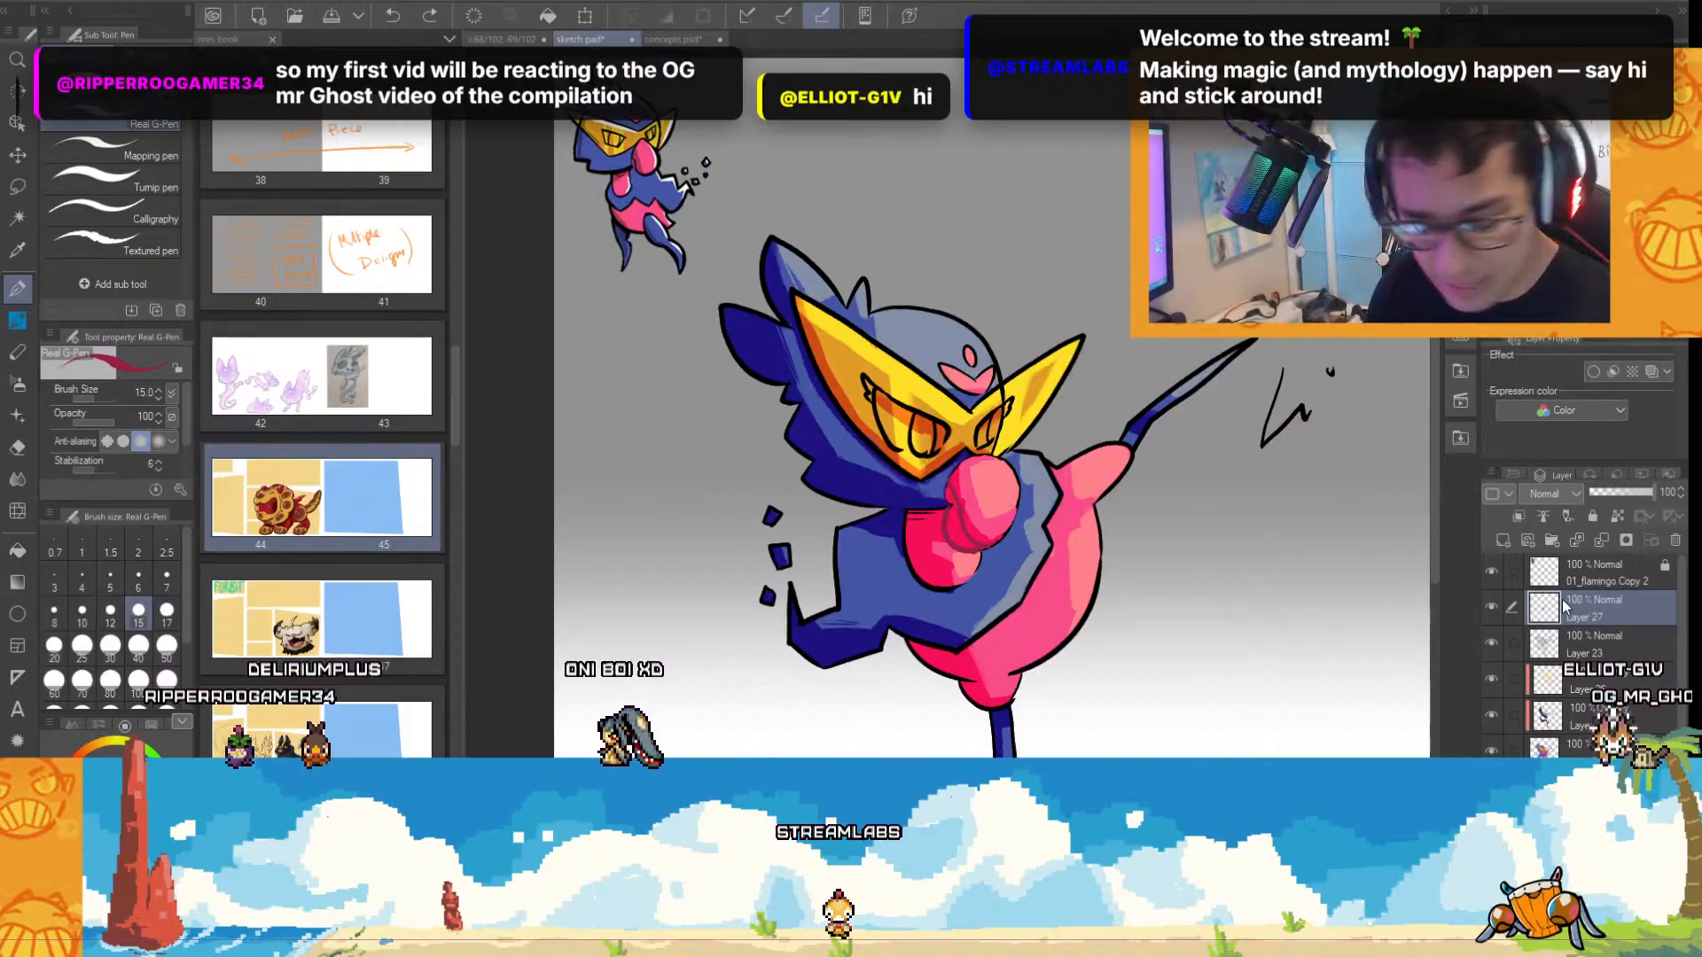
Clip Layer 27 to the line art layer below and fill it with hot pink to recolour the outlines.
{"action": "scroll", "coordinate": [1069, 676], "scroll_direction": "up", "scroll_amount": 3}
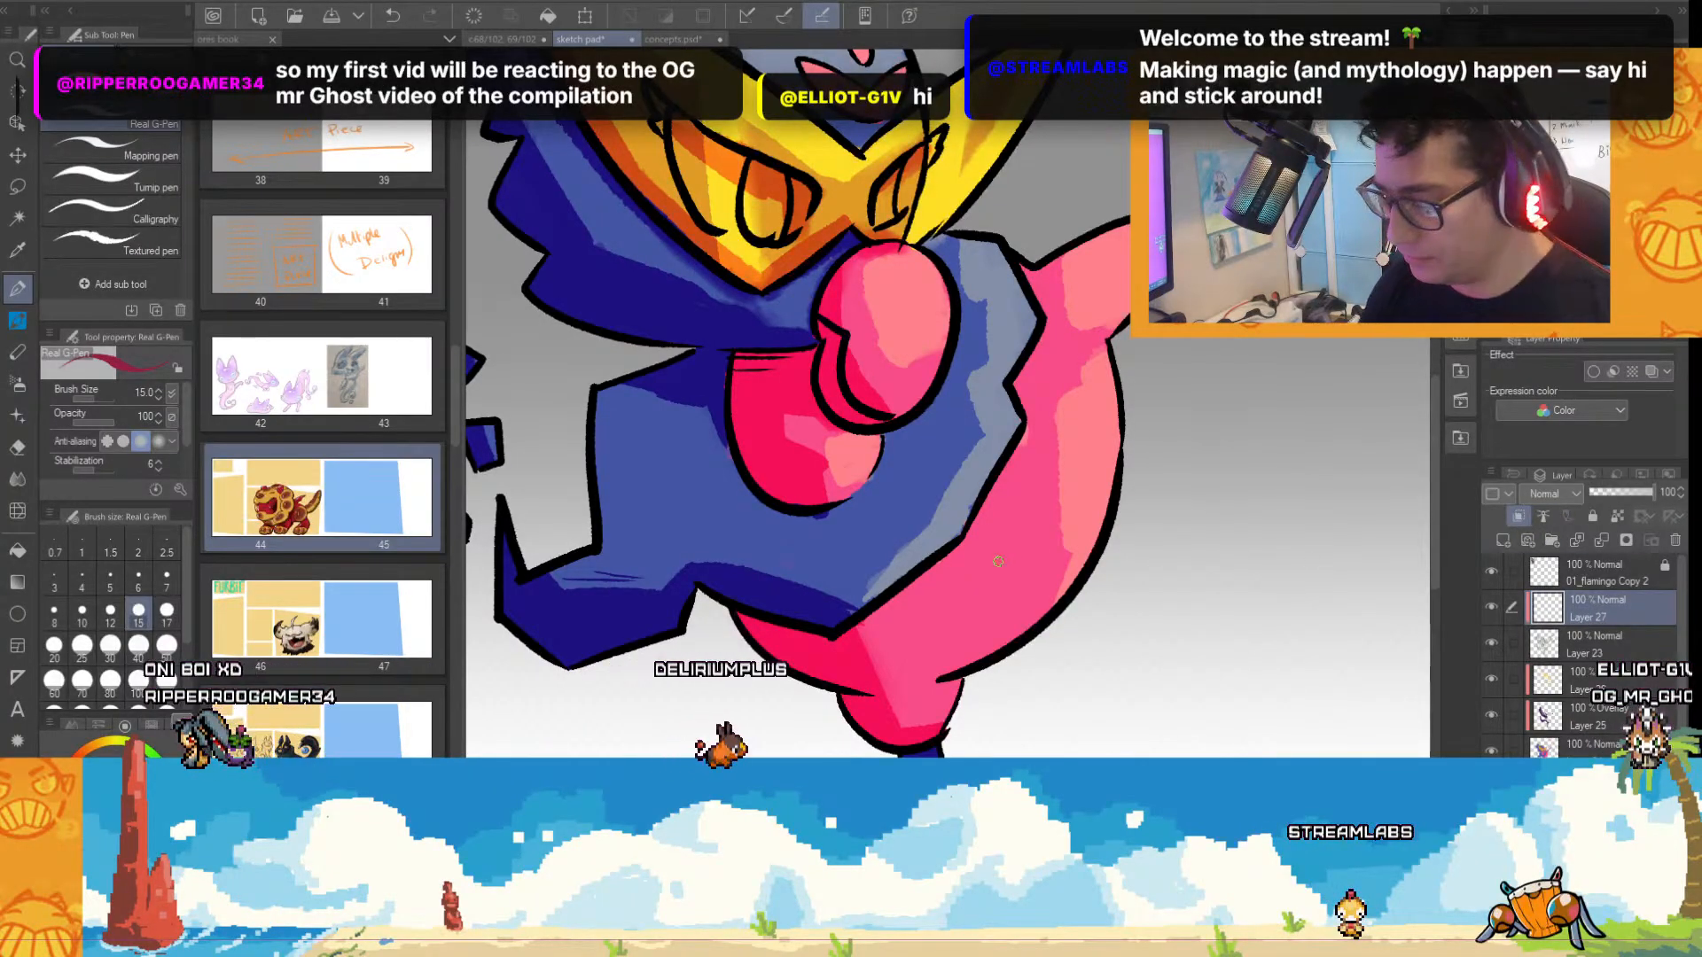
{"action": "scroll", "coordinate": [1004, 533], "scroll_direction": "down", "scroll_amount": 3}
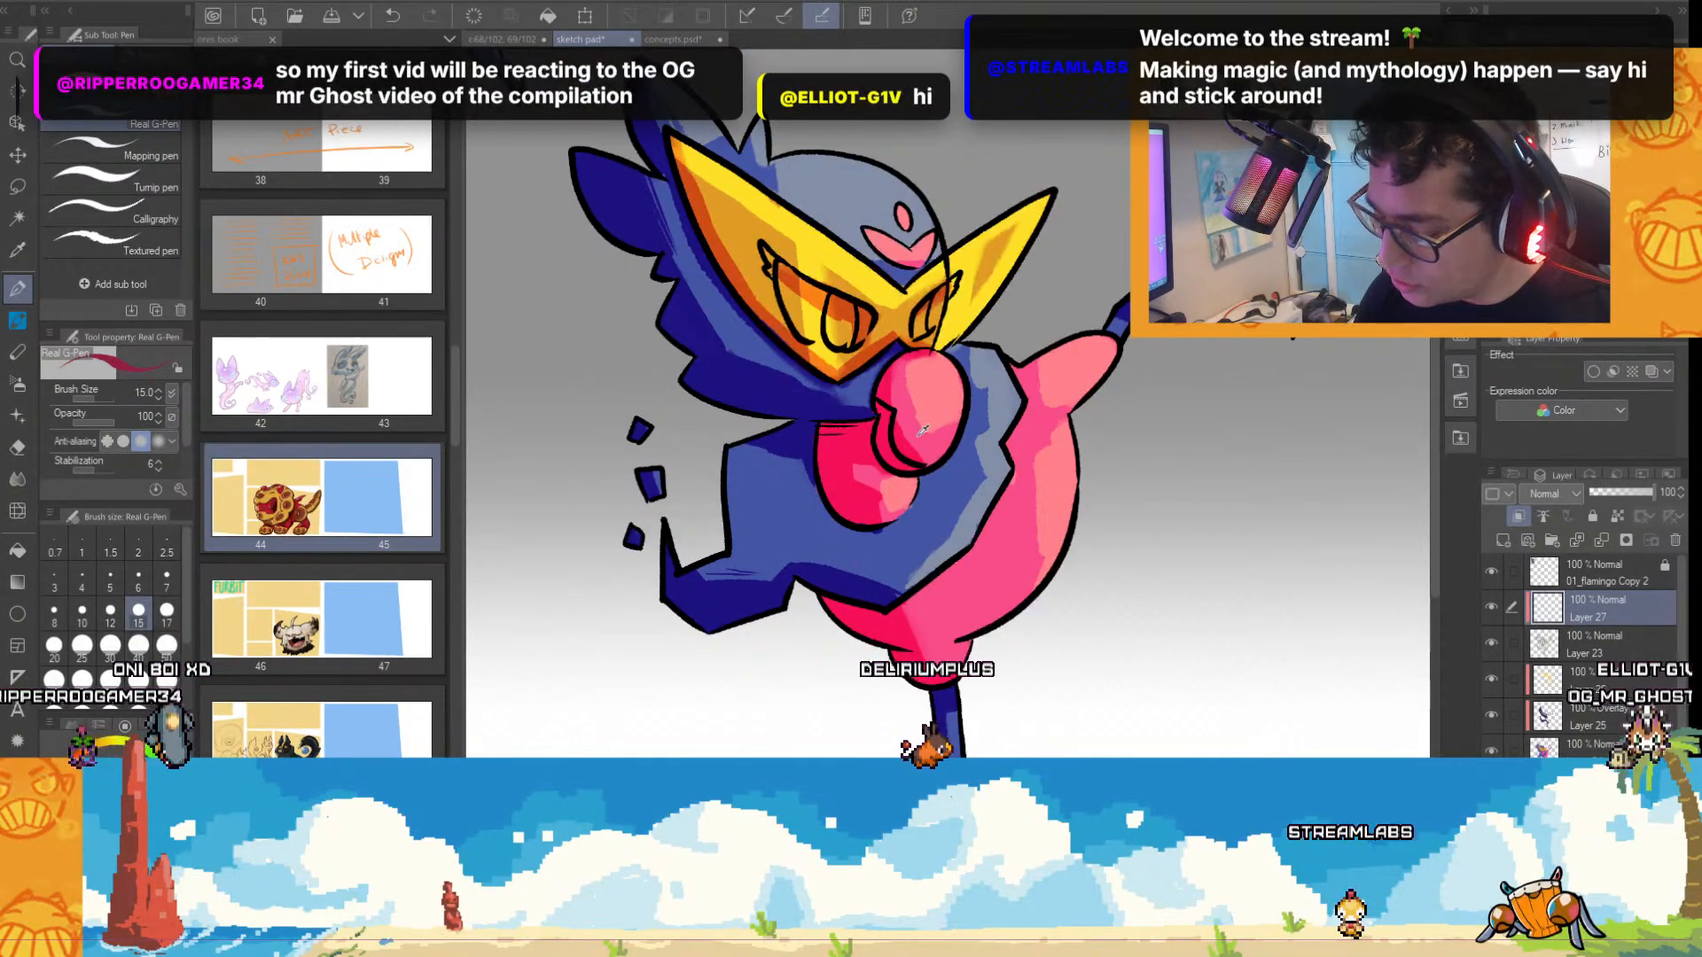
{"action": "left_click", "coordinate": [18, 550]}
{"action": "left_click", "coordinate": [1031, 540]}
{"action": "scroll", "coordinate": [1031, 540], "scroll_direction": "down", "scroll_amount": 1}
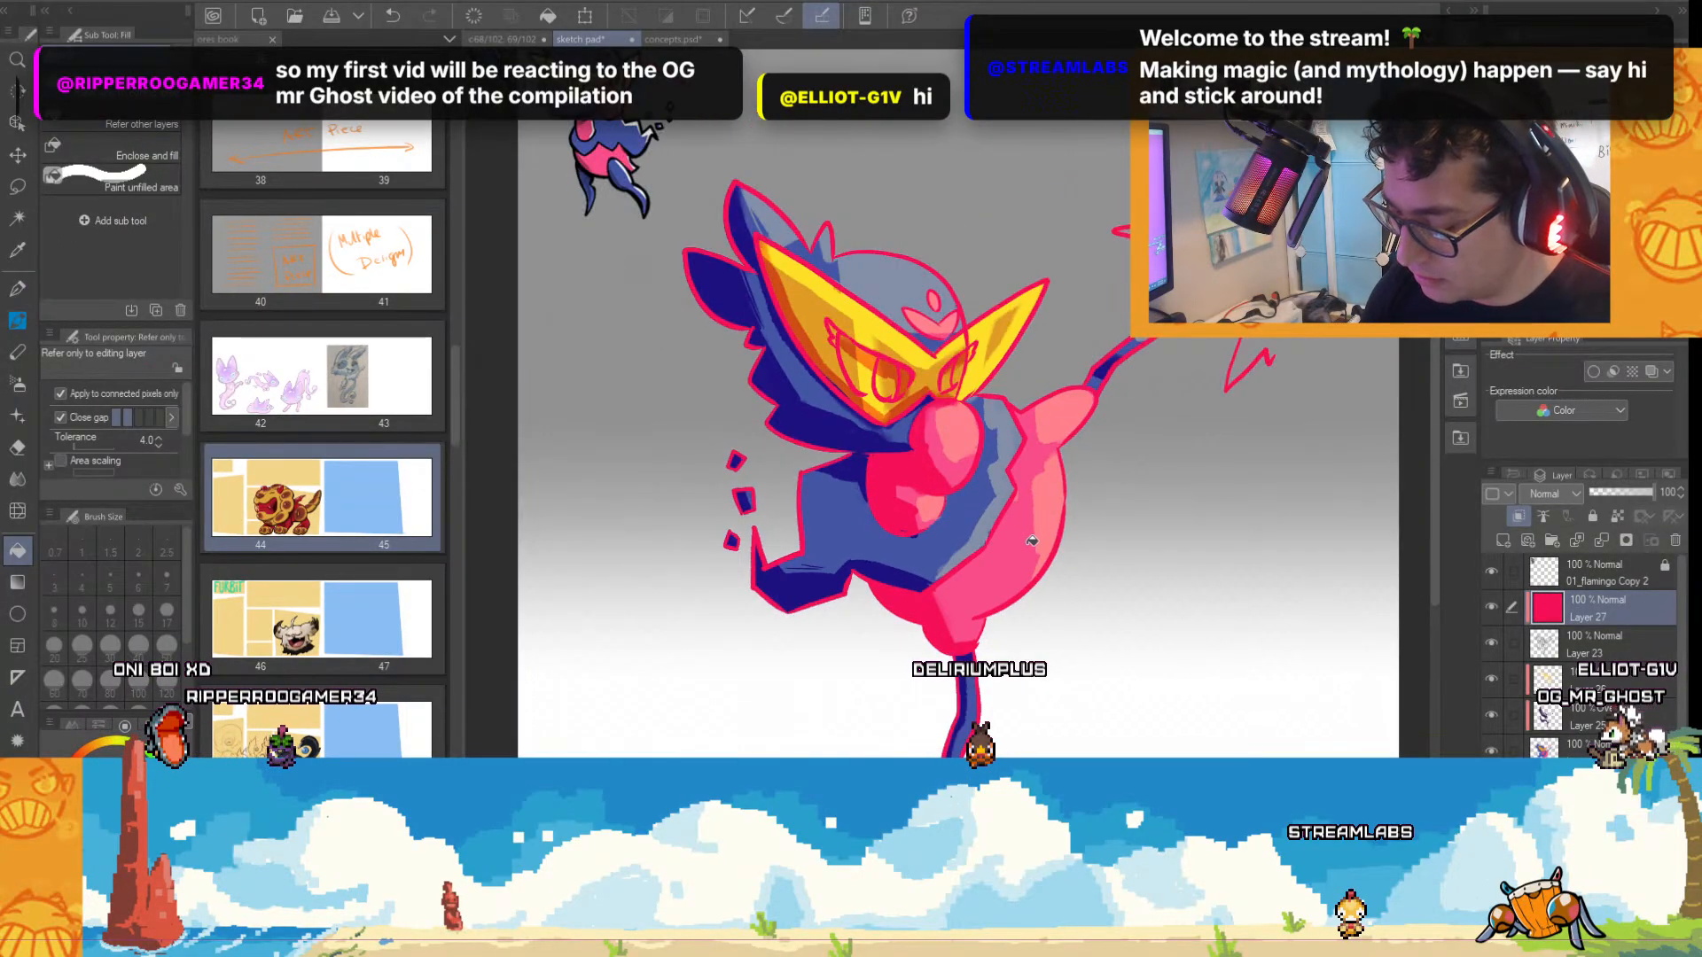
{"action": "scroll", "coordinate": [1031, 540], "scroll_direction": "up", "scroll_amount": 3}
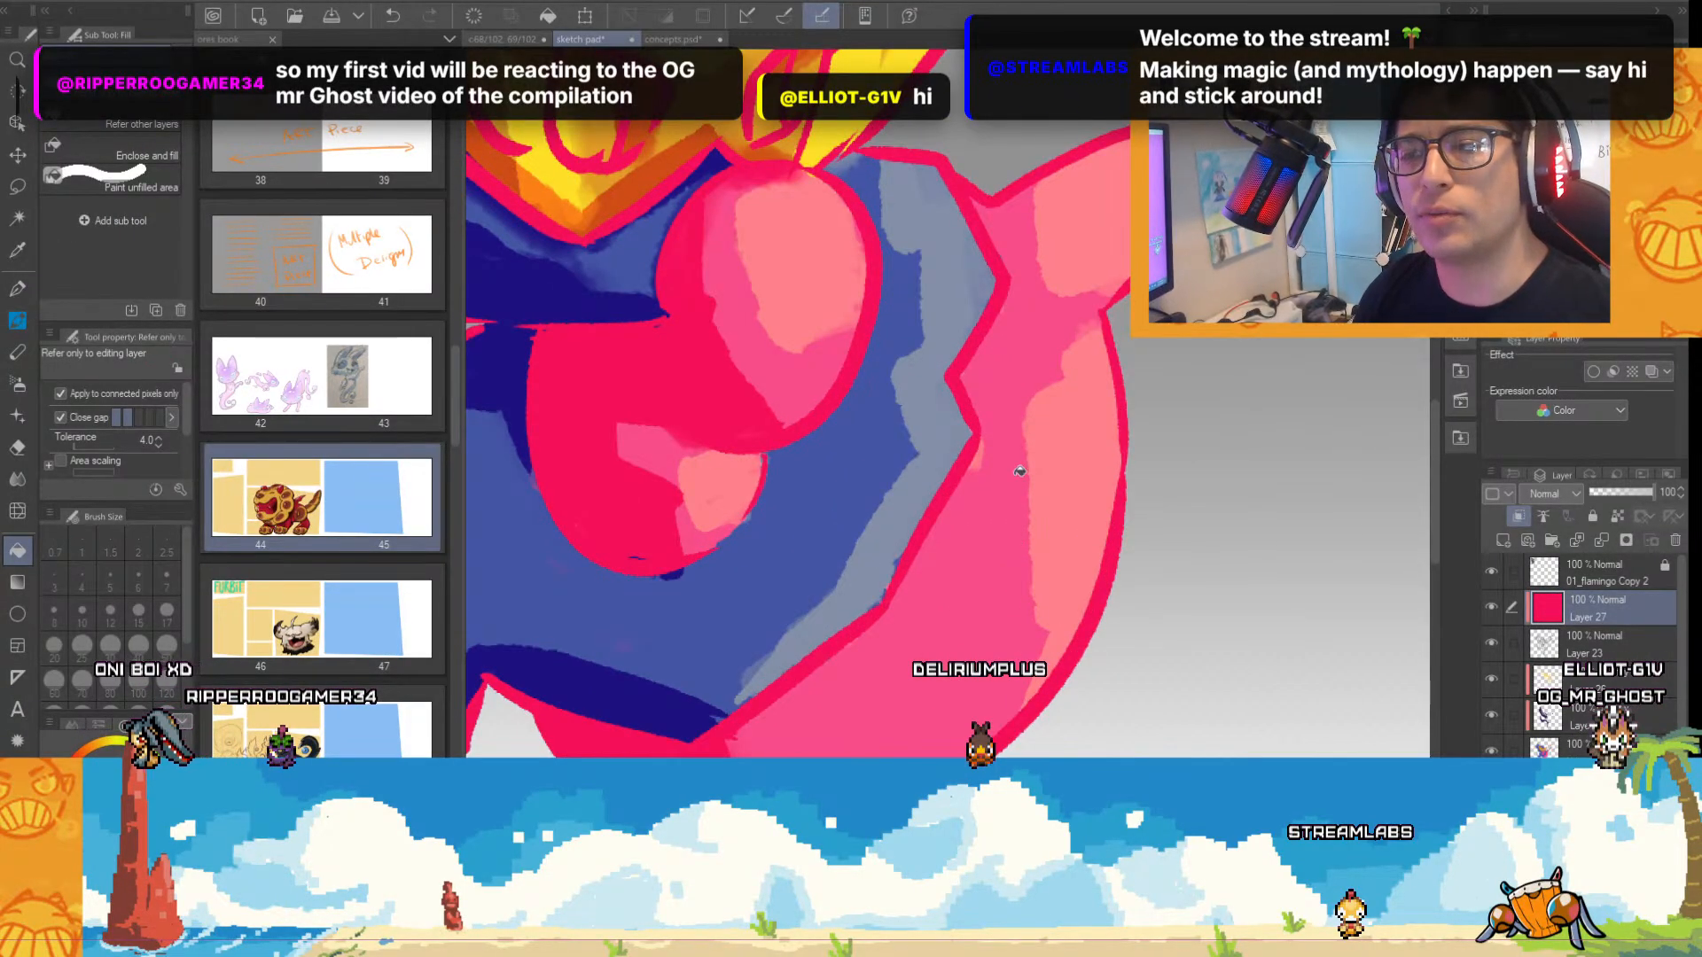
{"action": "scroll", "coordinate": [1020, 471], "scroll_direction": "down", "scroll_amount": 3}
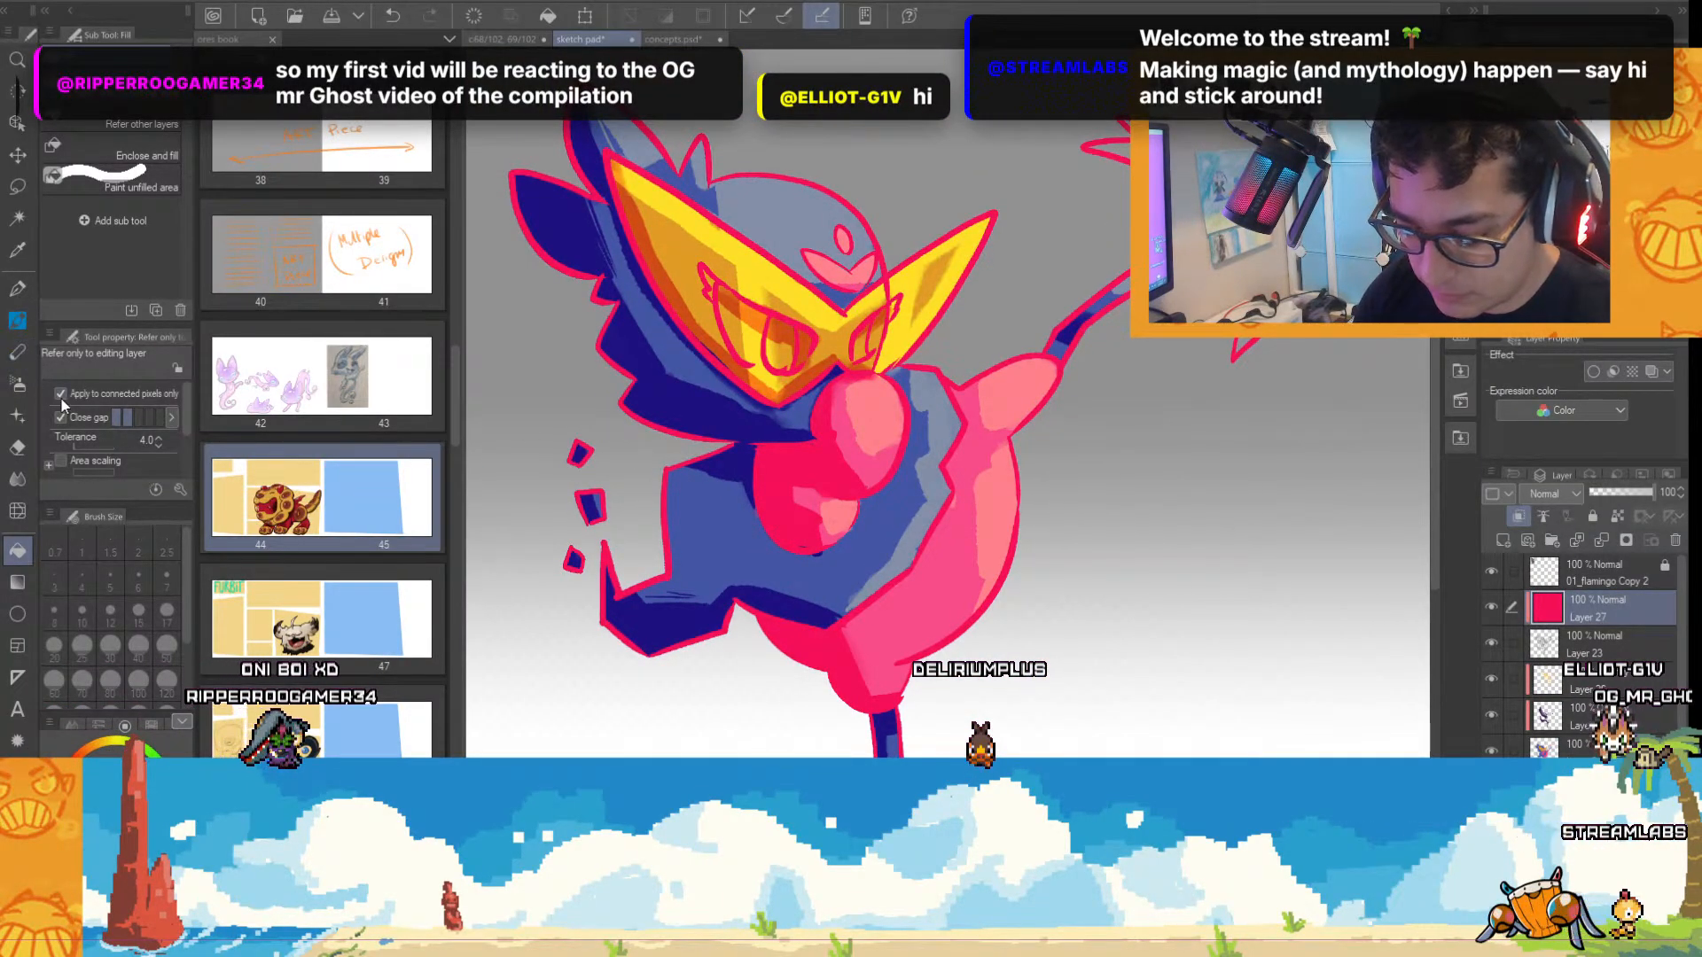
Paint the blue areas' outlines dark blue with the Real G-Pen at size 100, then fill Layer 27 to turn all line art dark navy.
{"action": "left_click", "coordinate": [18, 288]}
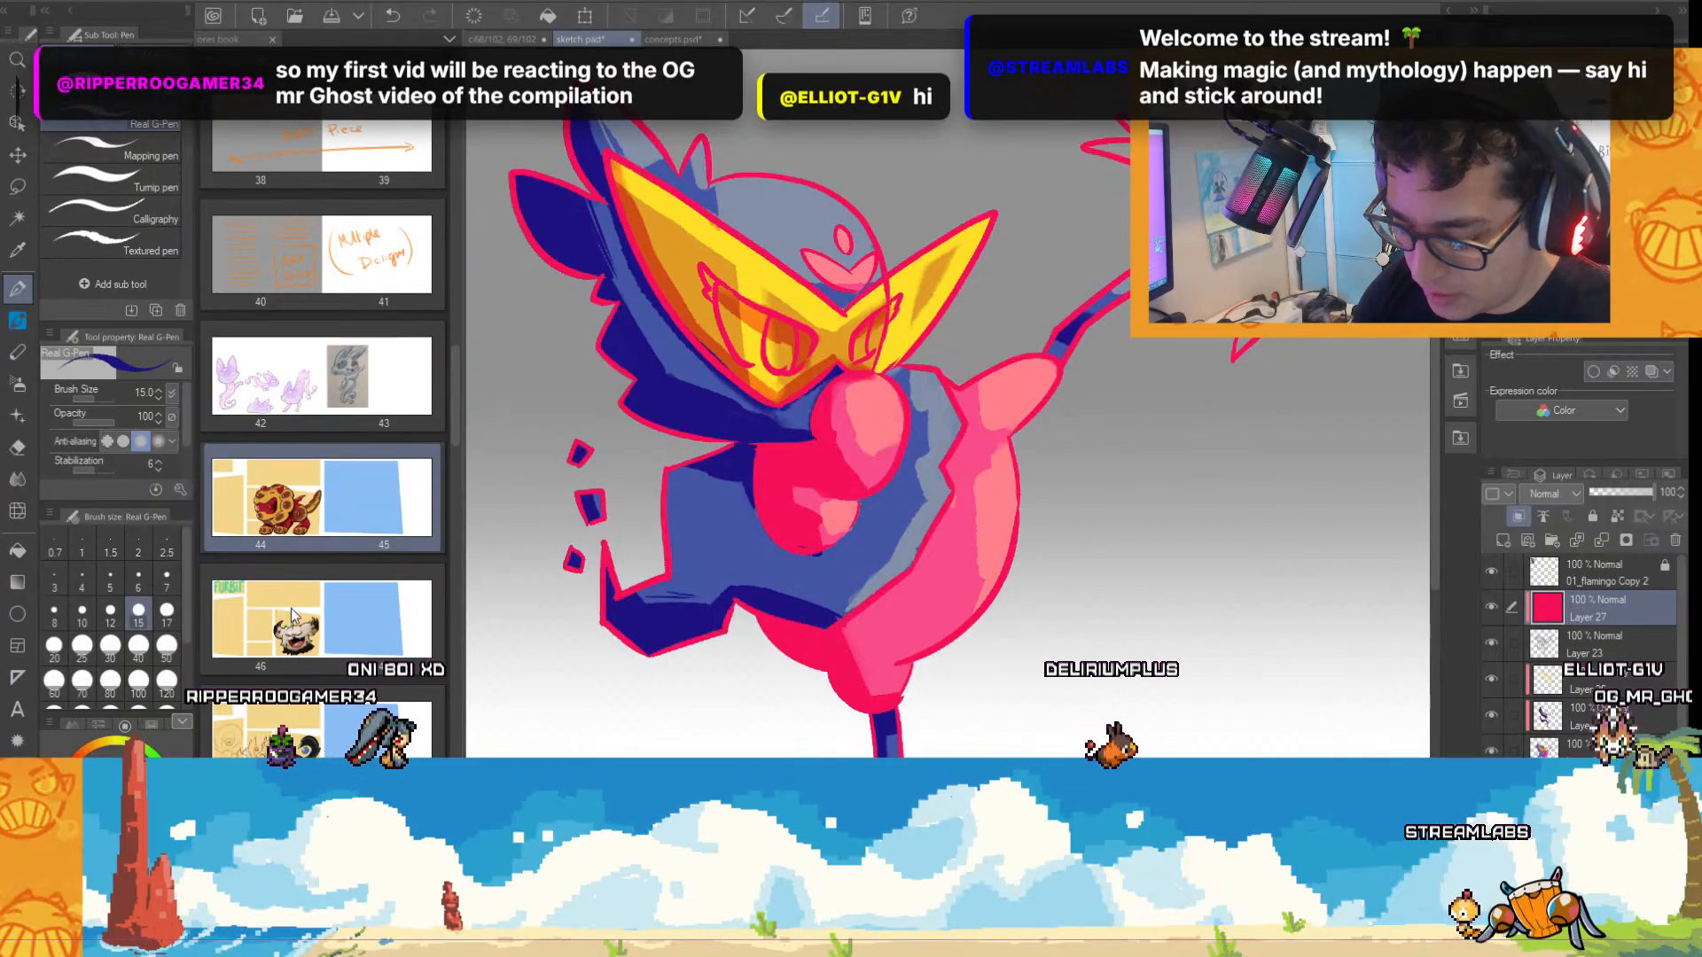
{"action": "left_click", "coordinate": [139, 680]}
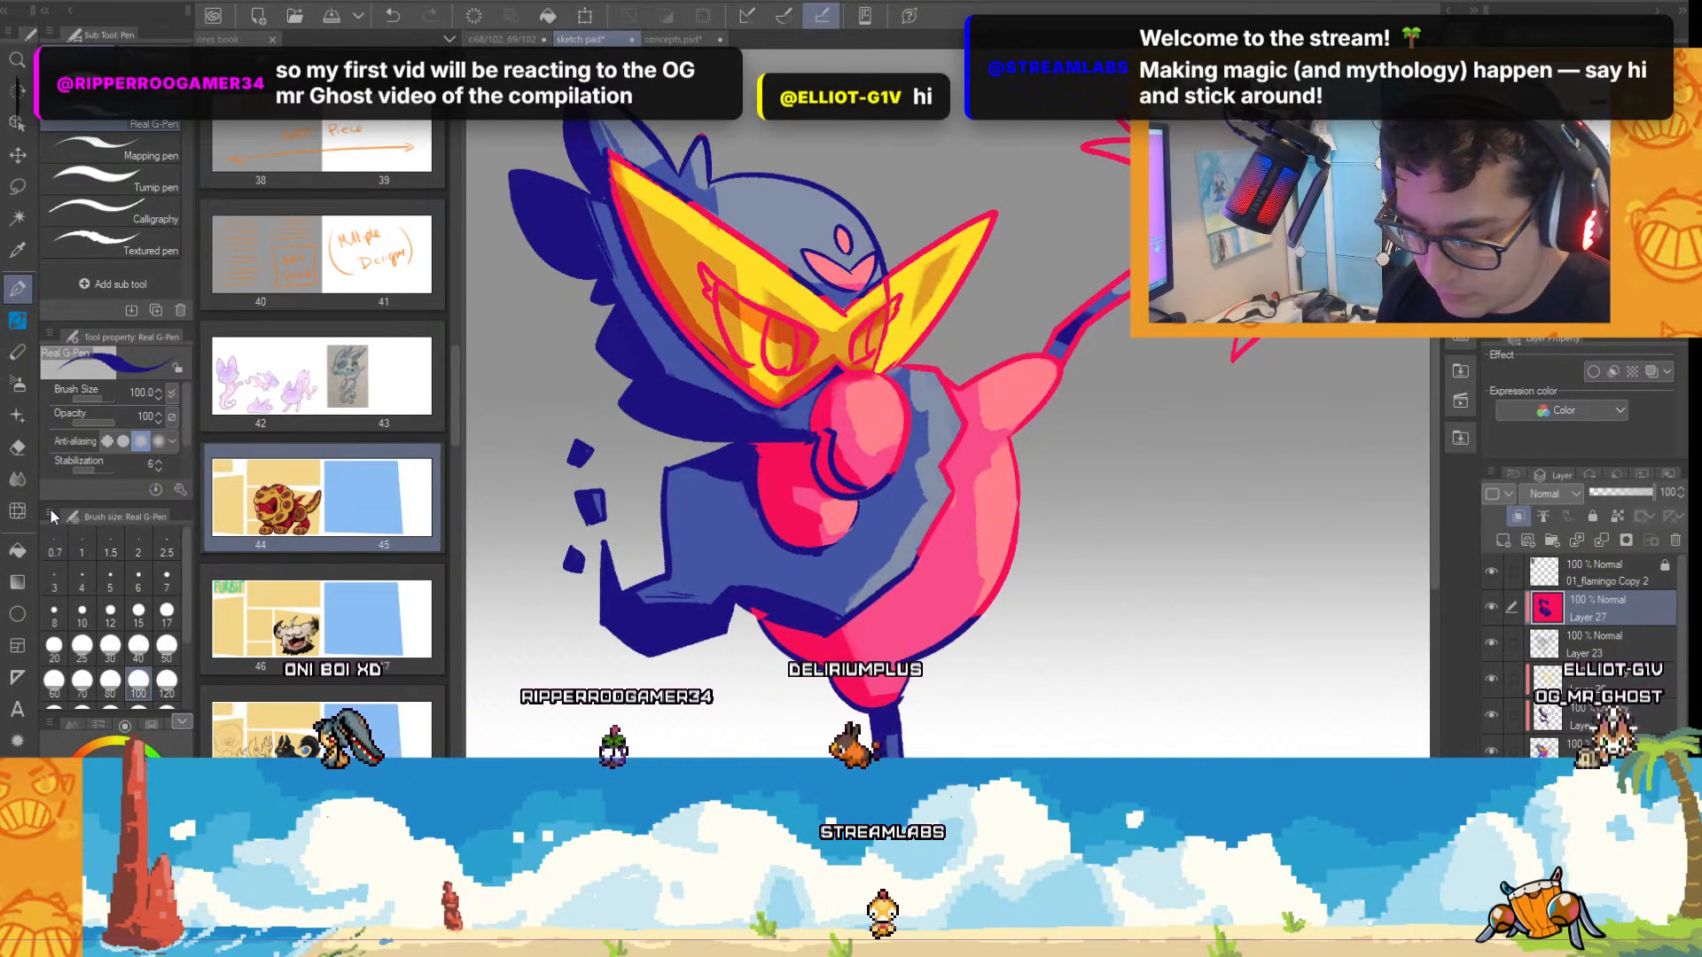
{"action": "left_click", "coordinate": [20, 561]}
{"action": "left_click", "coordinate": [1105, 631]}
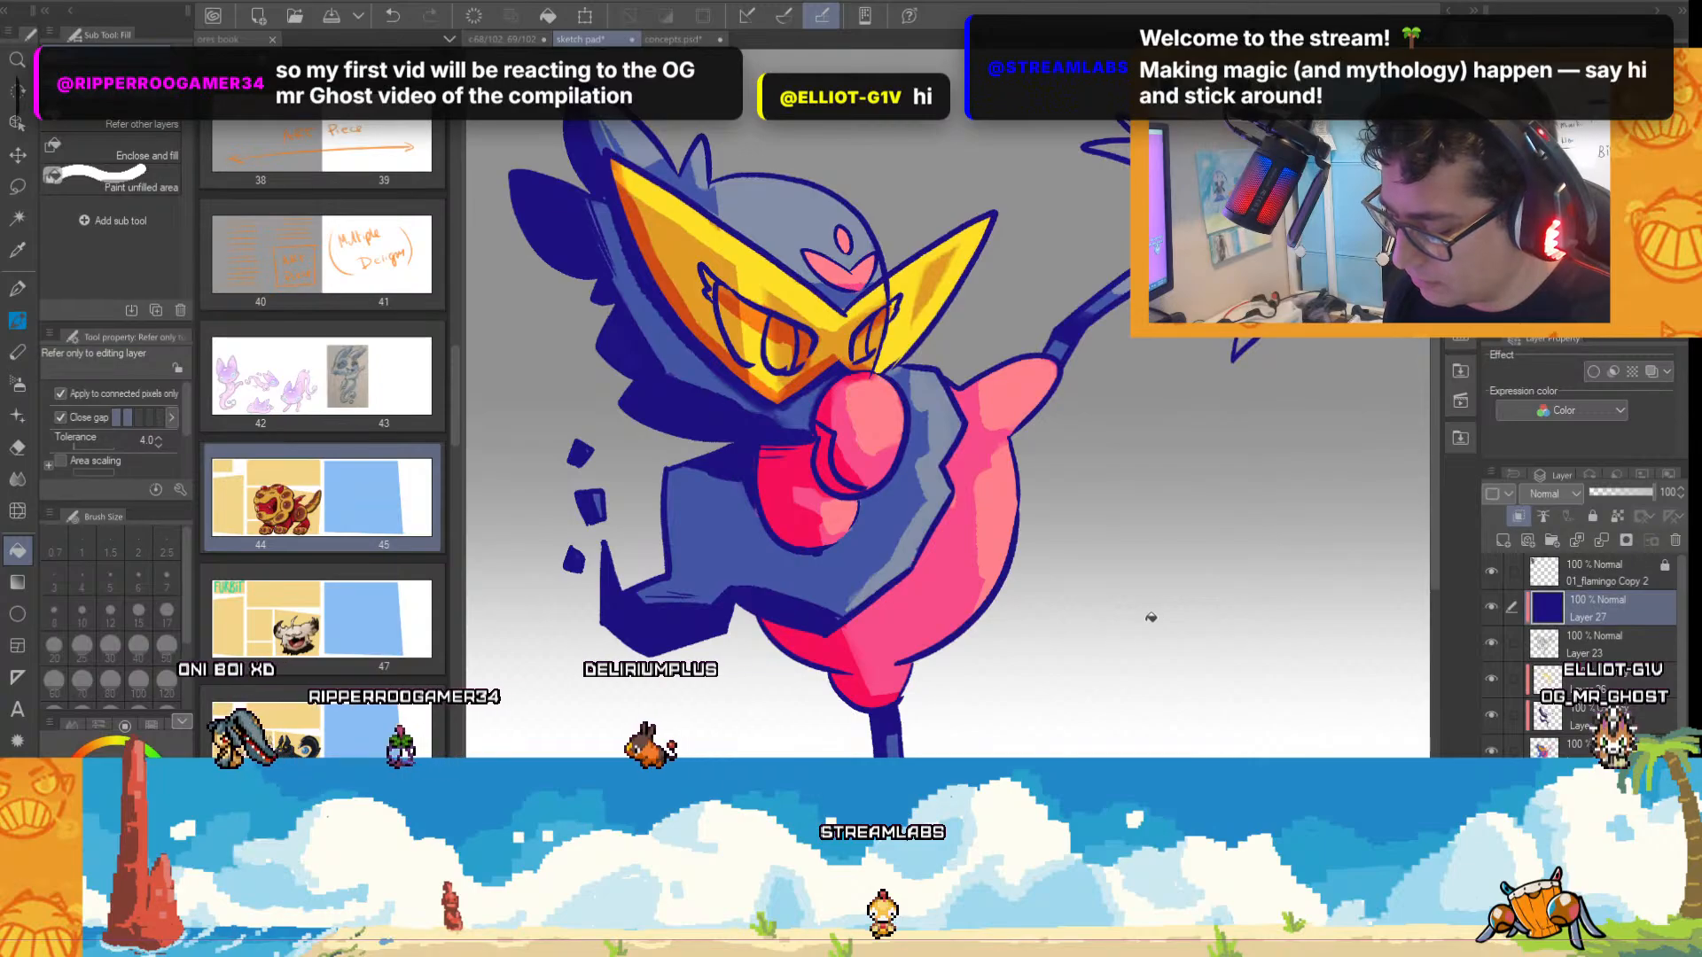
{"action": "scroll", "coordinate": [1151, 615], "scroll_direction": "down", "scroll_amount": 1}
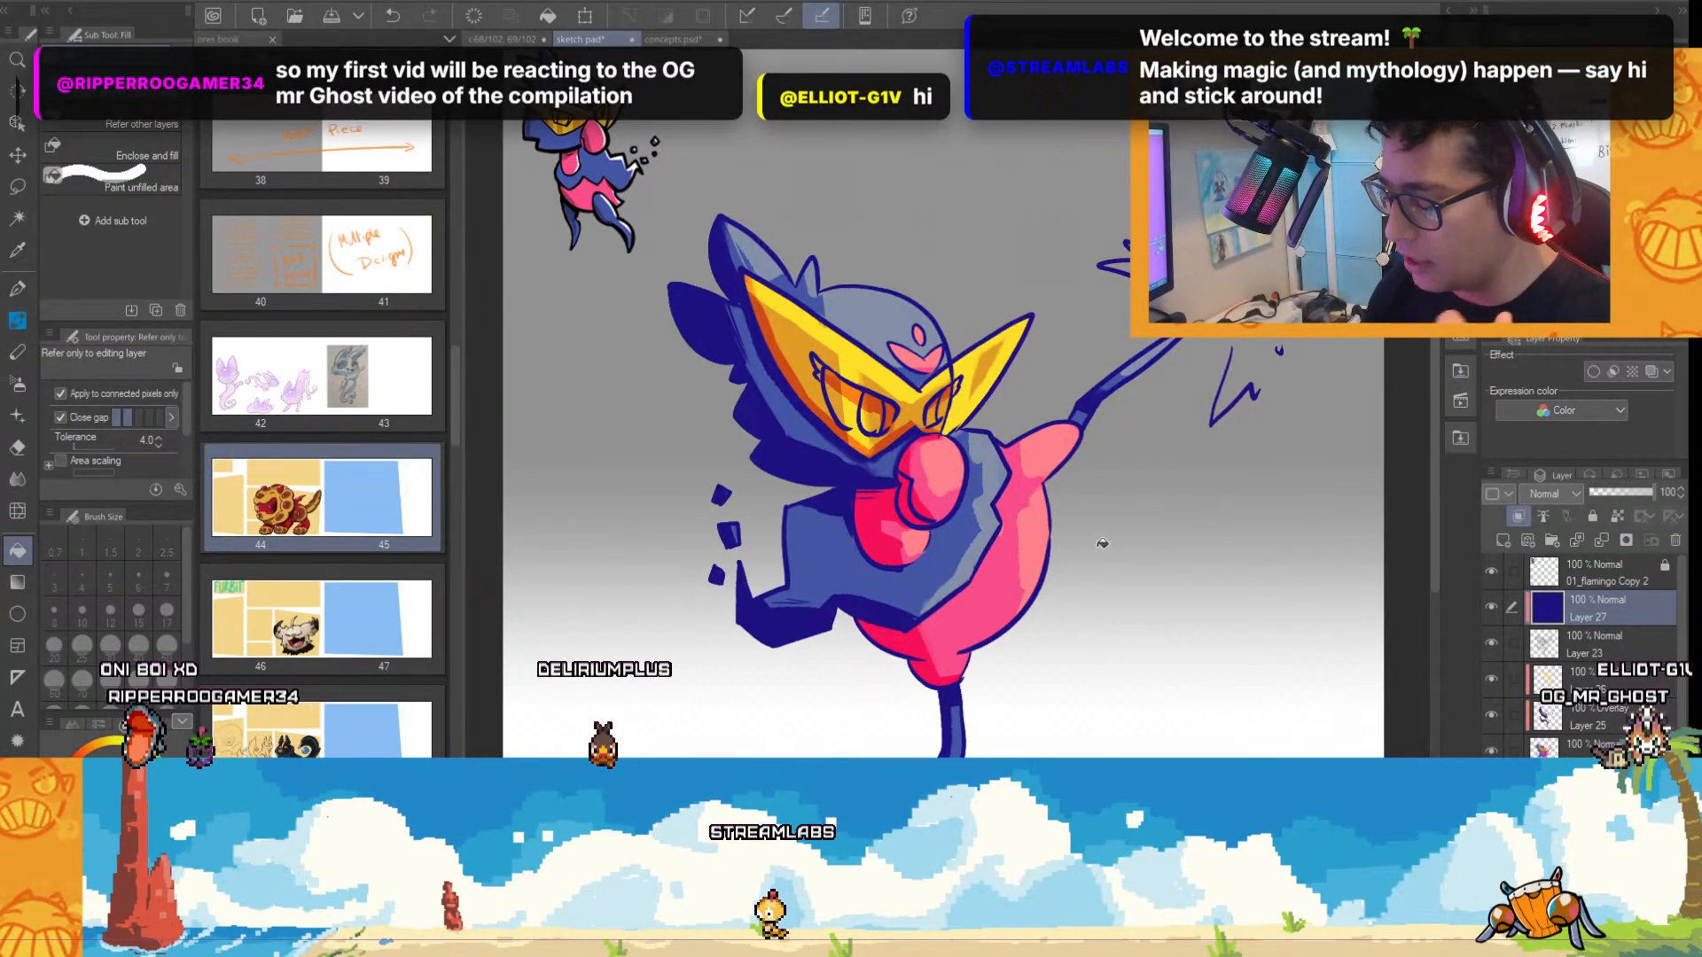
{"action": "scroll", "coordinate": [1100, 553], "scroll_direction": "up", "scroll_amount": 1}
{"action": "scroll", "coordinate": [1160, 539], "scroll_direction": "down", "scroll_amount": 1}
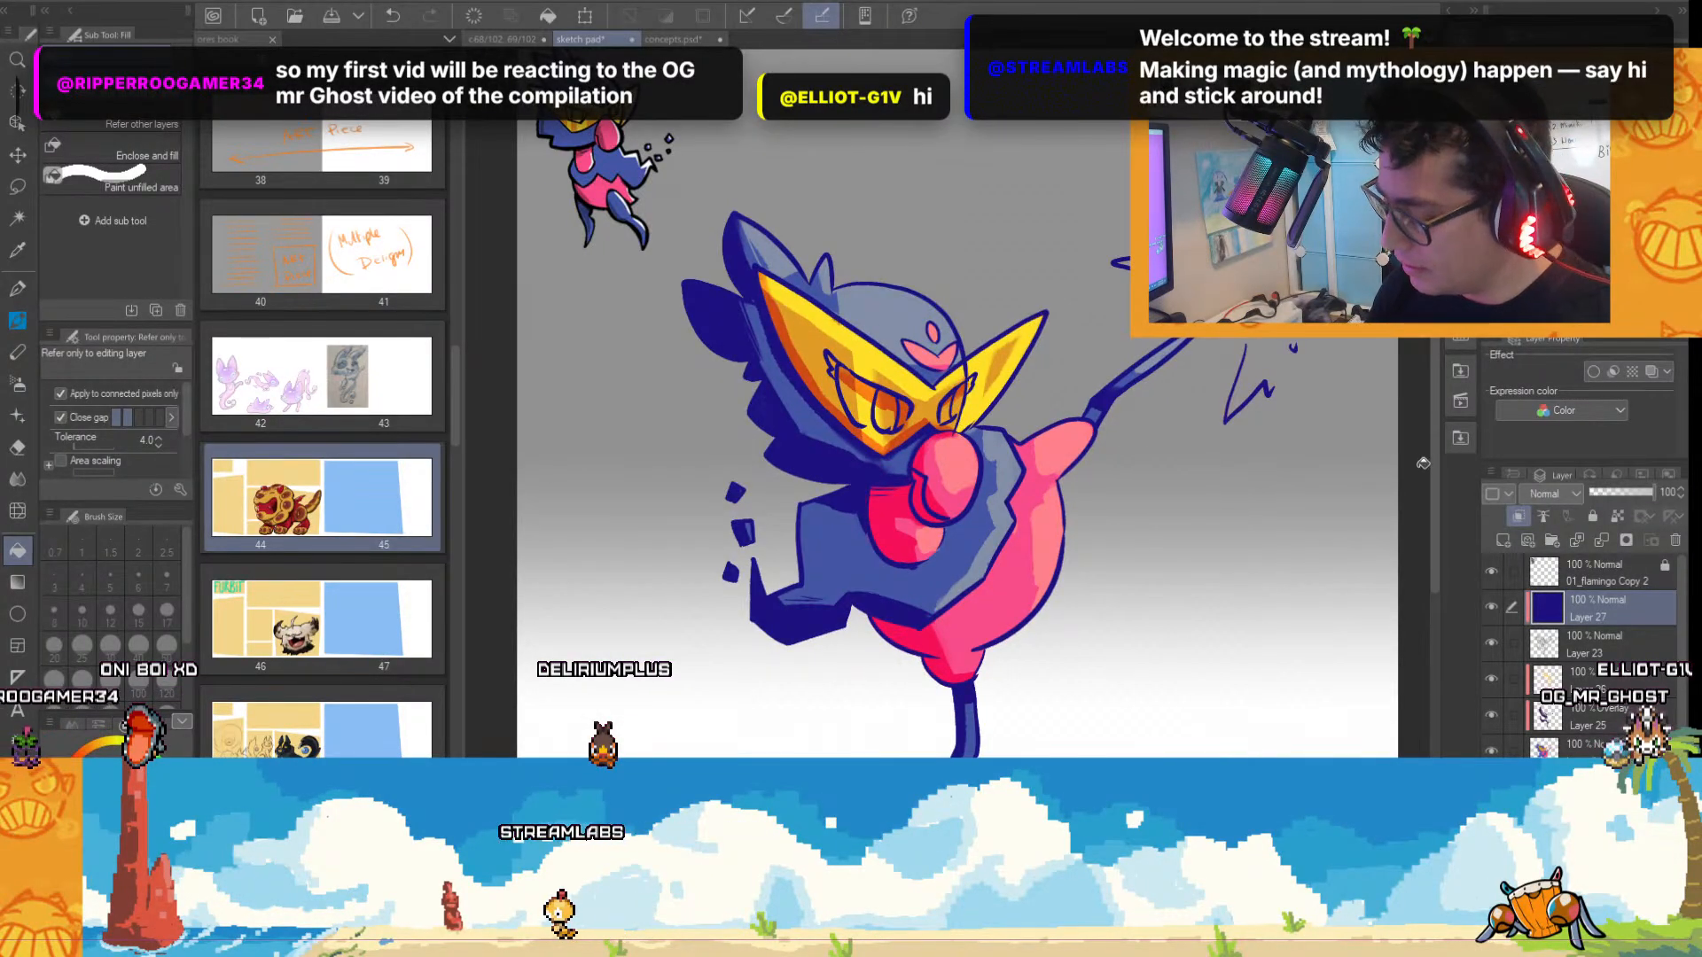
{"action": "left_click_drag", "start_coordinate": [1432, 470], "coordinate": [1428, 512]}
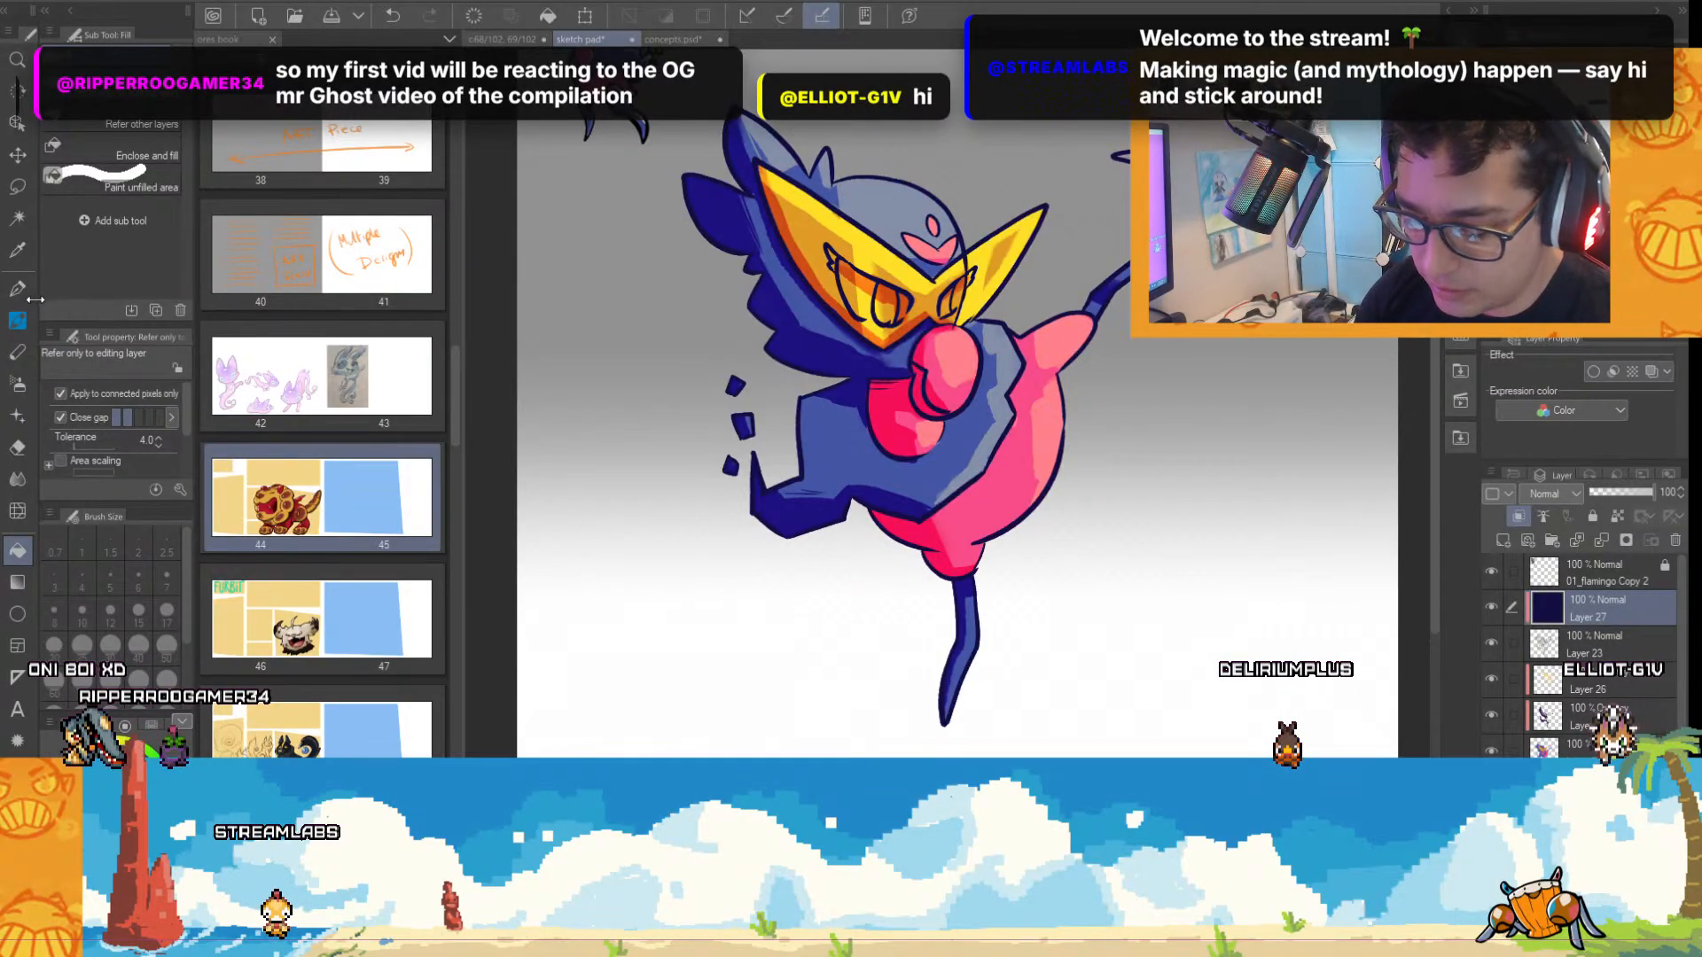
Pick yellow, set the Real G-Pen size to 40 and recolour the line art along the beak's outer edge and the mask's far point.
{"action": "key", "text": "p"}
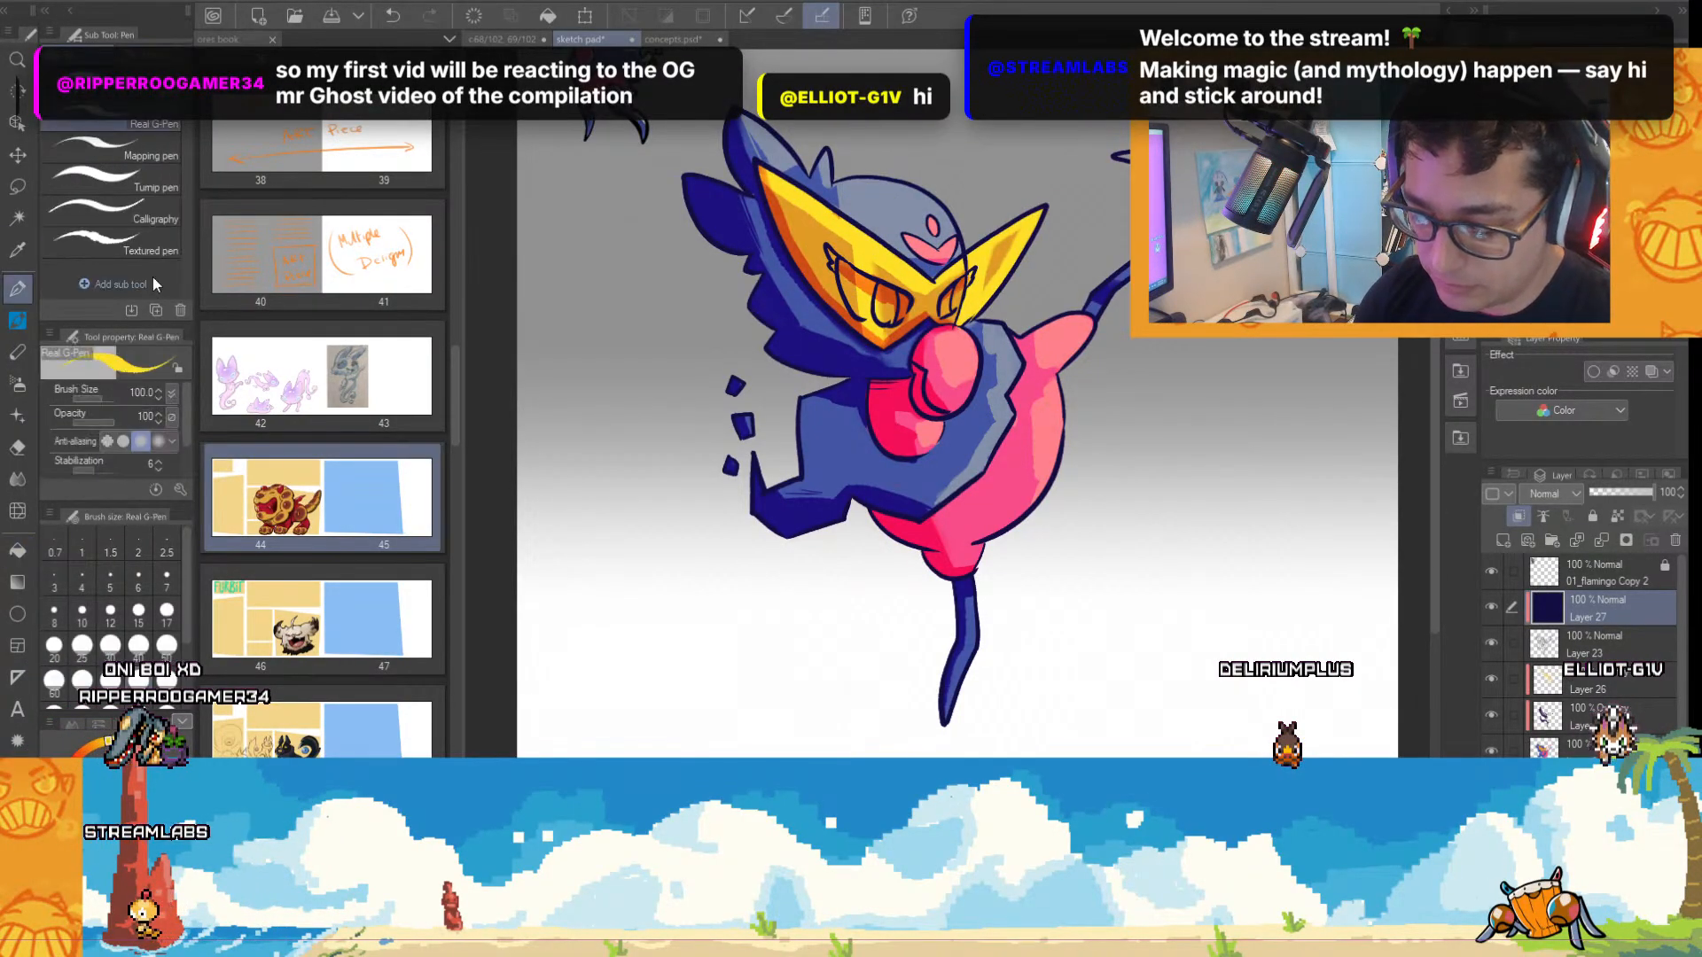
{"action": "scroll", "coordinate": [902, 360], "scroll_direction": "up", "scroll_amount": 2}
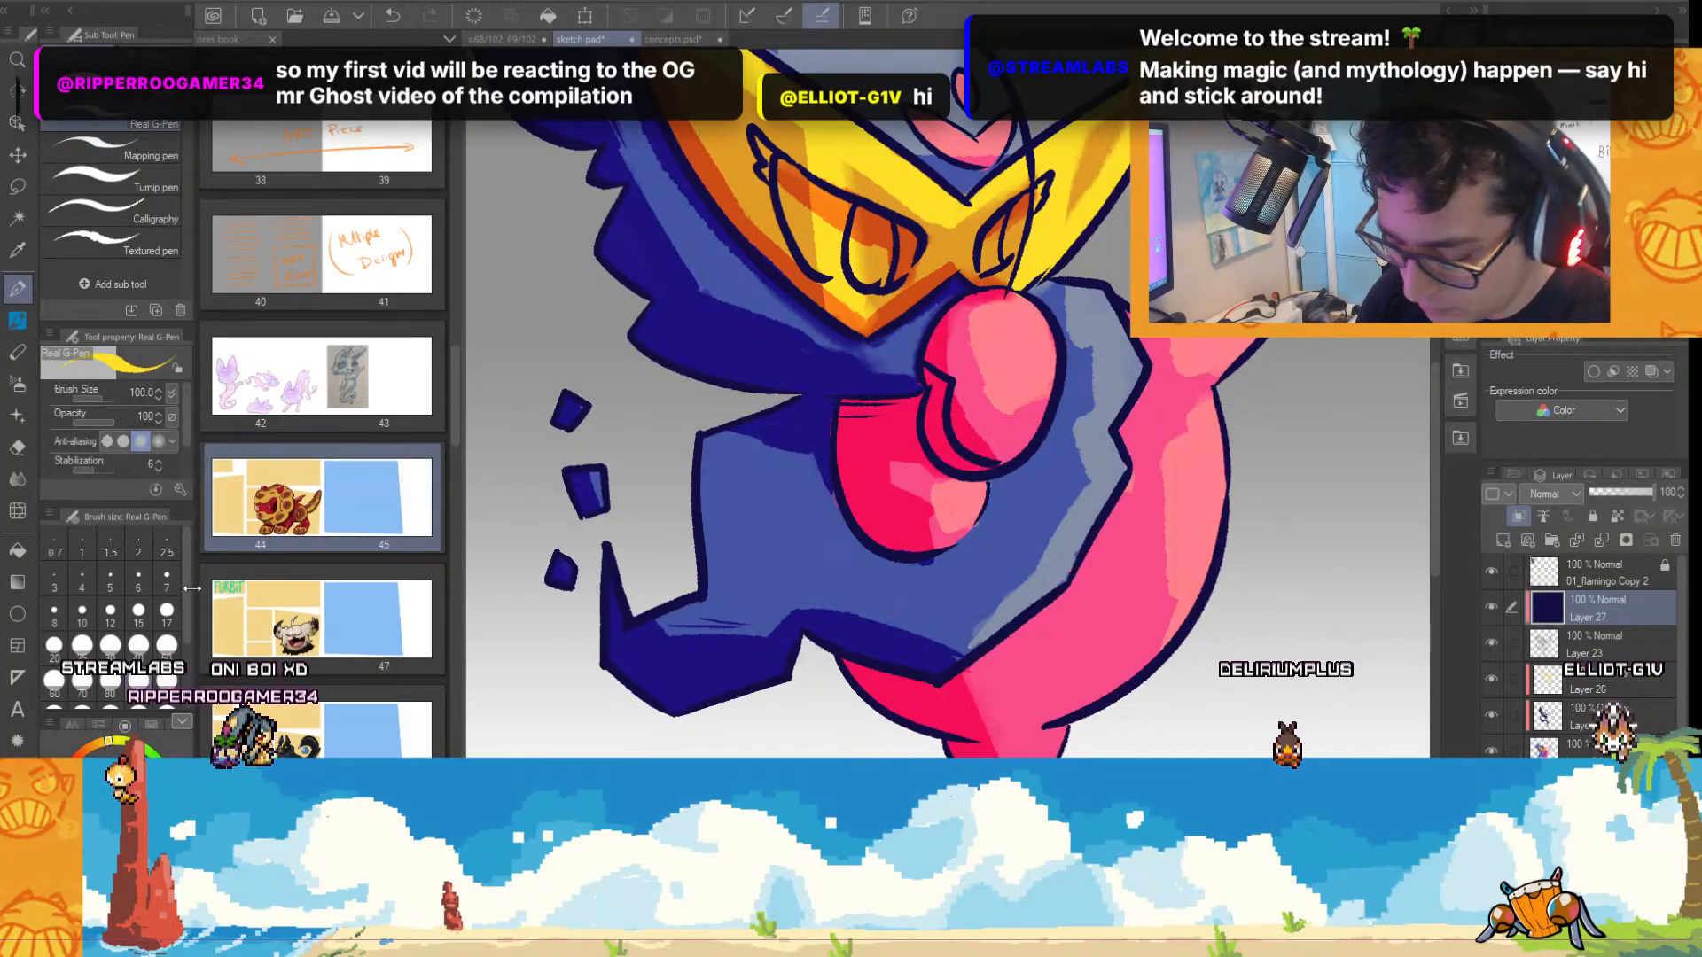
{"action": "left_click", "coordinate": [139, 644]}
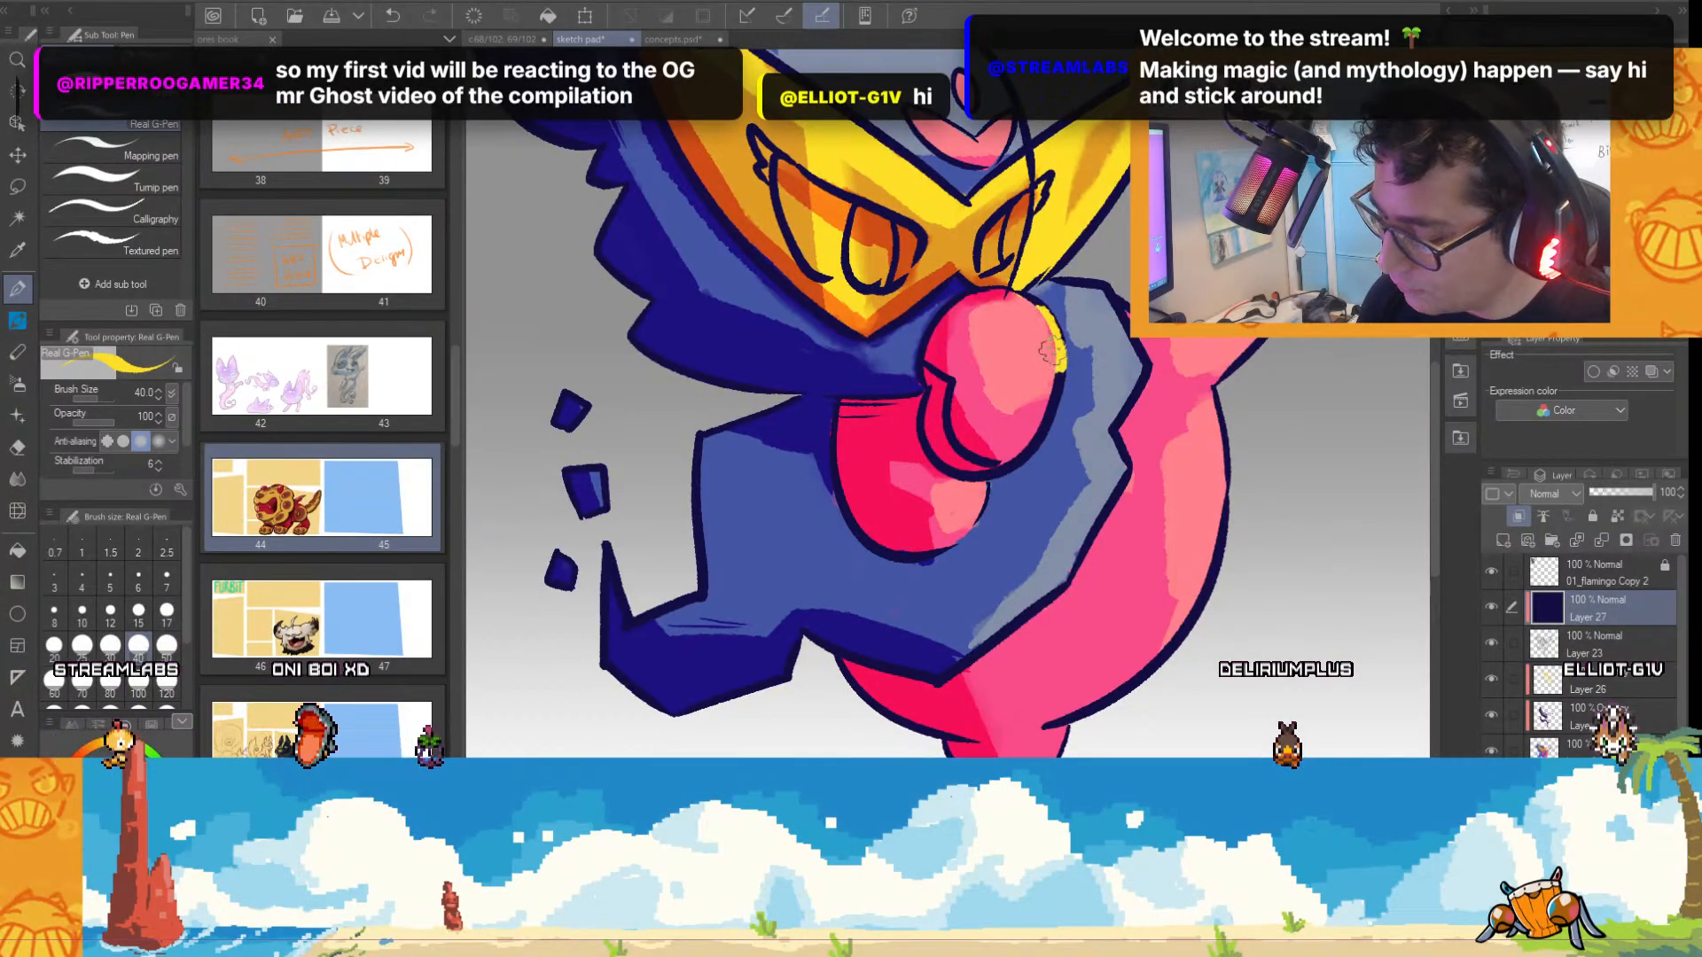
{"action": "mouse_move", "coordinate": [1052, 350]}
{"action": "left_mouse_down"}
{"action": "mouse_move", "coordinate": [1026, 296]}
{"action": "mouse_move", "coordinate": [1063, 363]}
{"action": "mouse_move", "coordinate": [1048, 424]}
{"action": "left_mouse_up"}
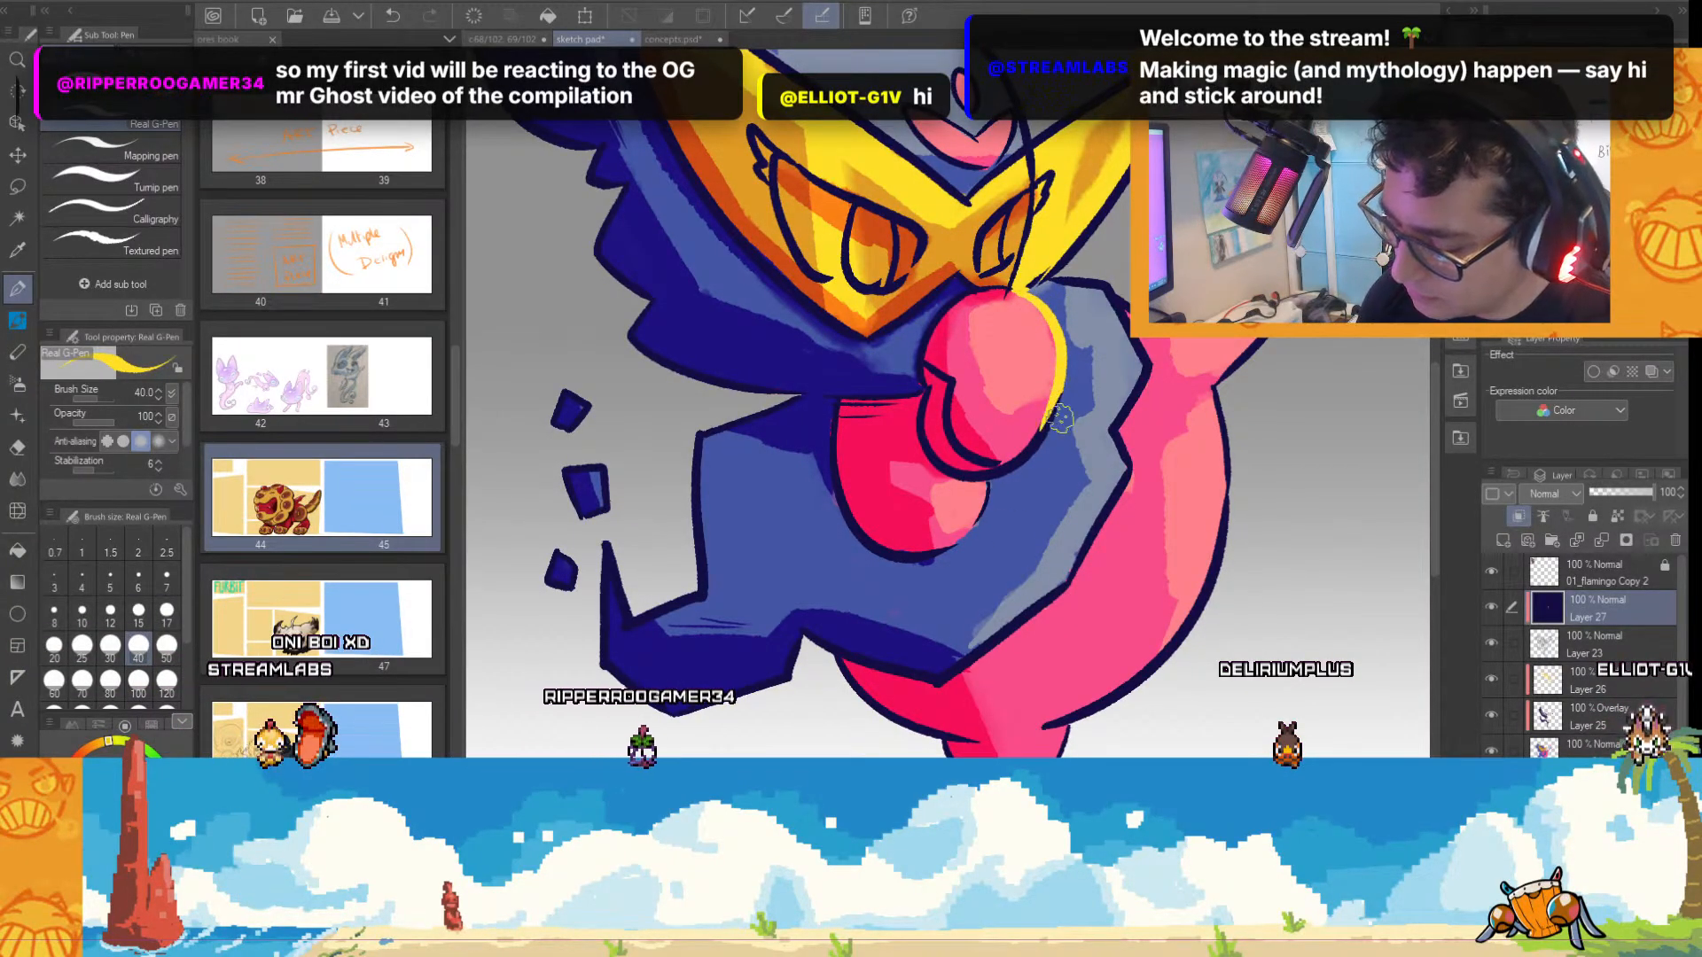
{"action": "scroll", "coordinate": [1060, 417], "scroll_direction": "down", "scroll_amount": 3}
{"action": "scroll", "coordinate": [1111, 136], "scroll_direction": "up", "scroll_amount": 2}
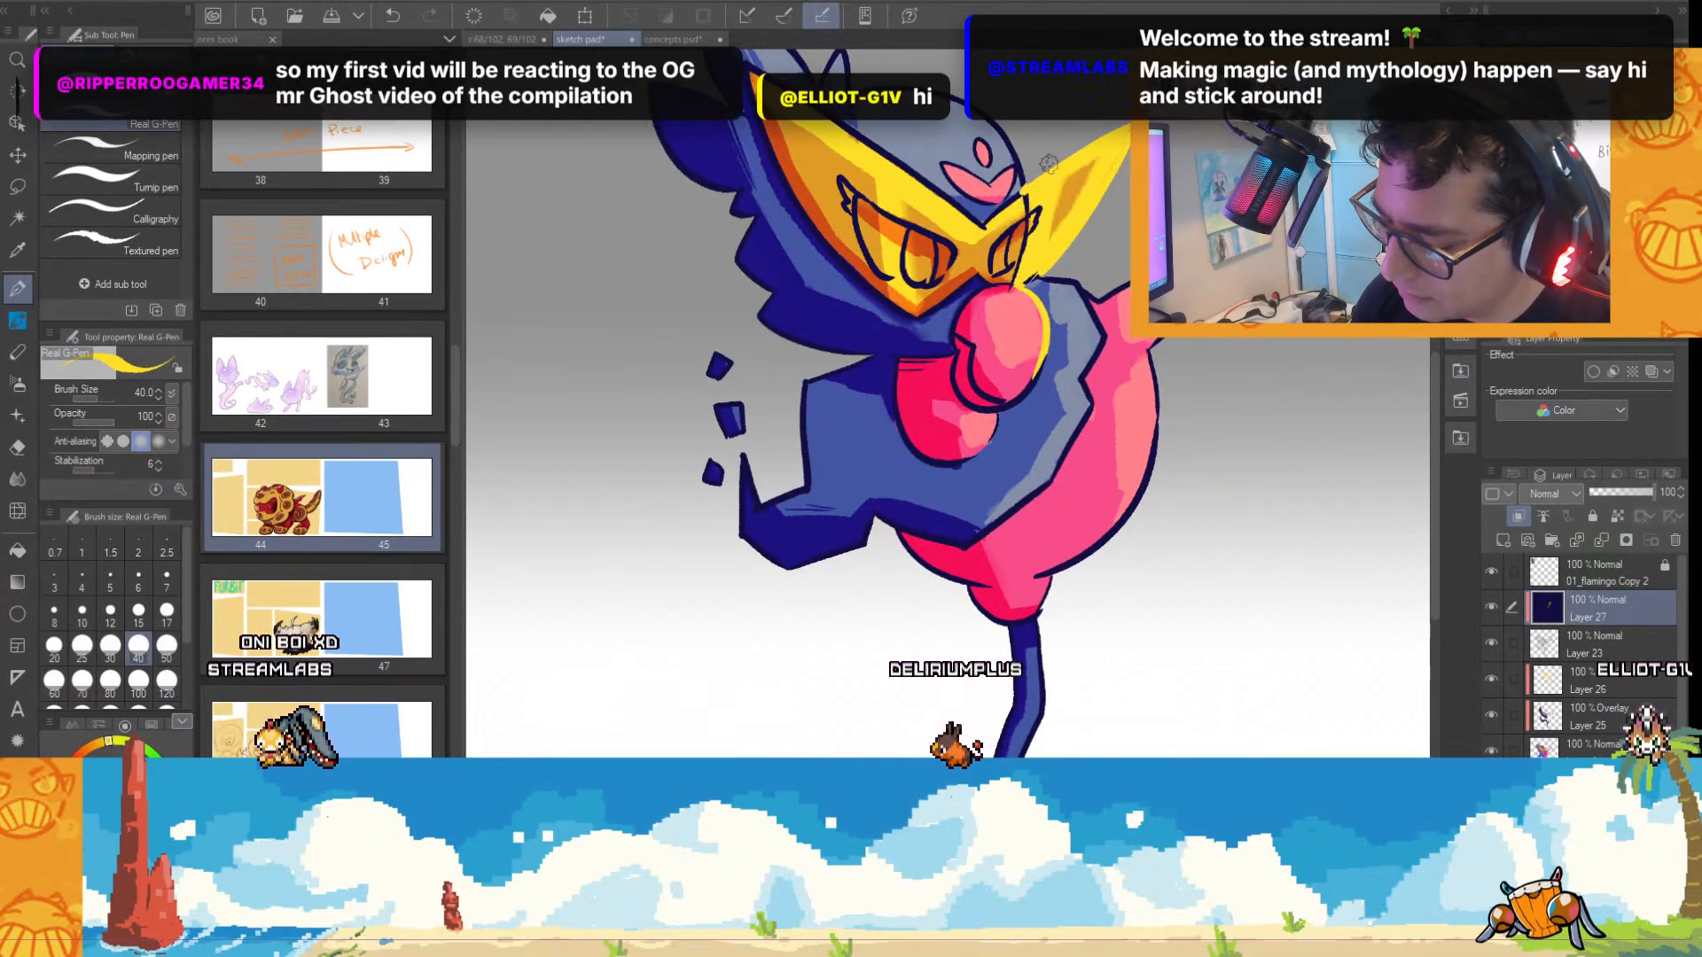
Recolour the line art yellow along the raised limb, the top of the head and the crest feathers.
{"action": "scroll", "coordinate": [1069, 162], "scroll_direction": "down", "scroll_amount": 1}
{"action": "scroll", "coordinate": [1435, 417], "scroll_direction": "up", "scroll_amount": 3}
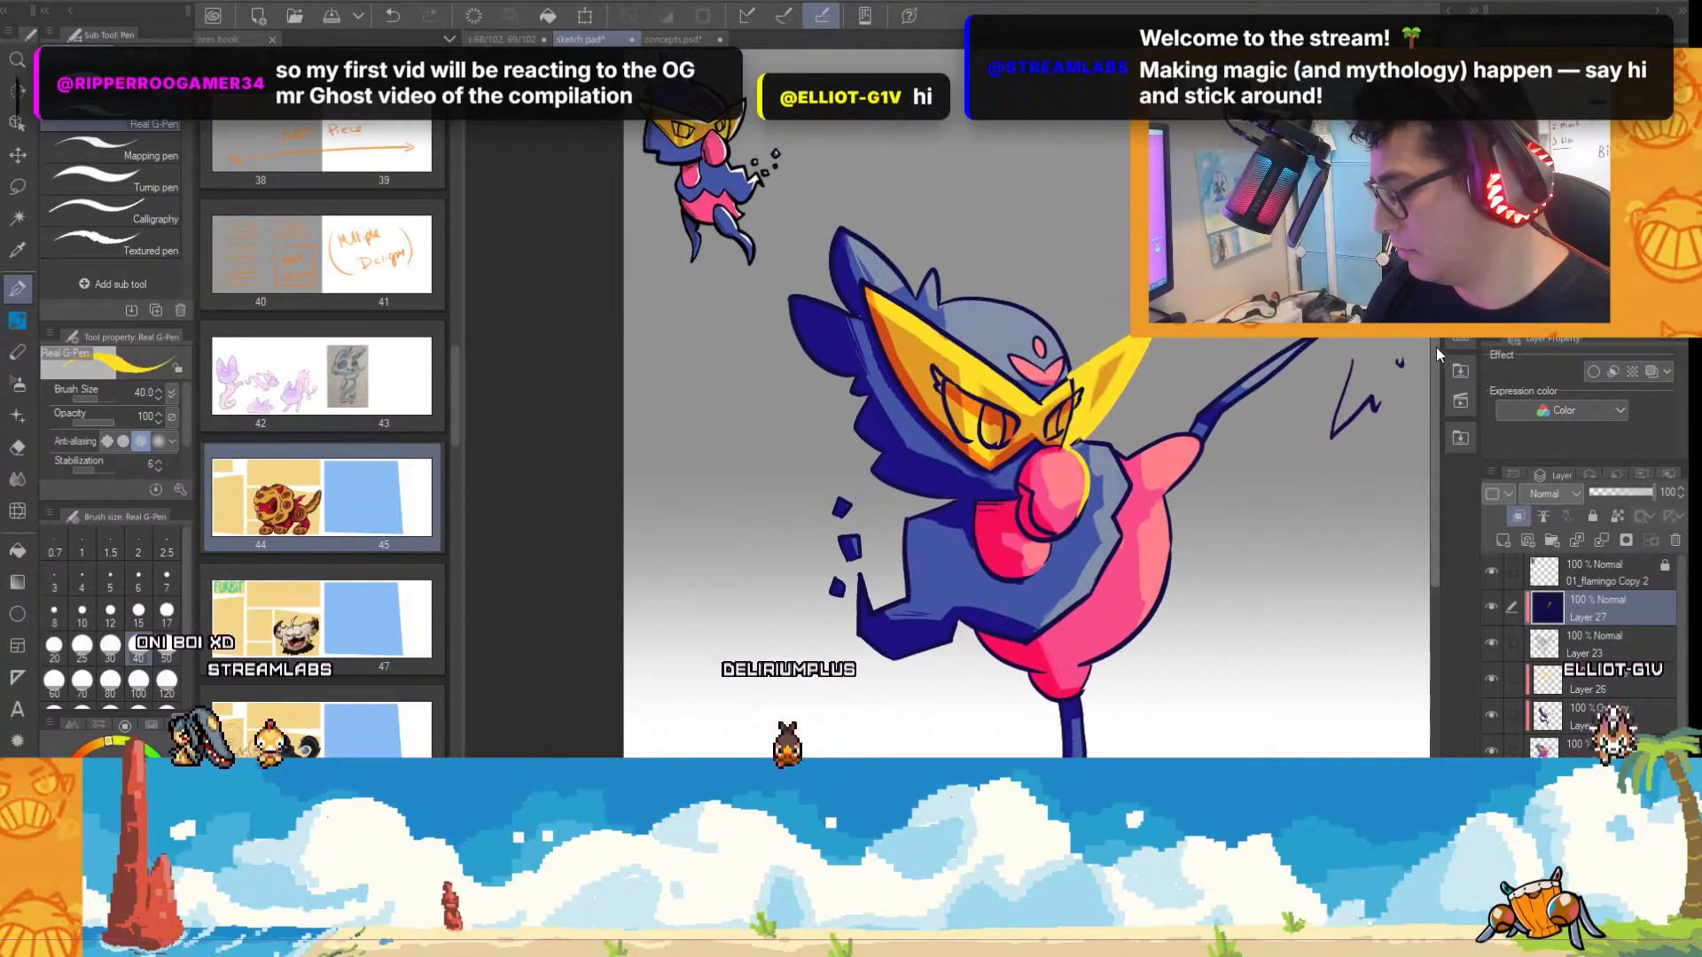
{"action": "mouse_move", "coordinate": [1279, 339]}
{"action": "left_mouse_down"}
{"action": "mouse_move", "coordinate": [1220, 359]}
{"action": "mouse_move", "coordinate": [1268, 349]}
{"action": "mouse_move", "coordinate": [1235, 380]}
{"action": "mouse_move", "coordinate": [1181, 381]}
{"action": "left_mouse_up"}
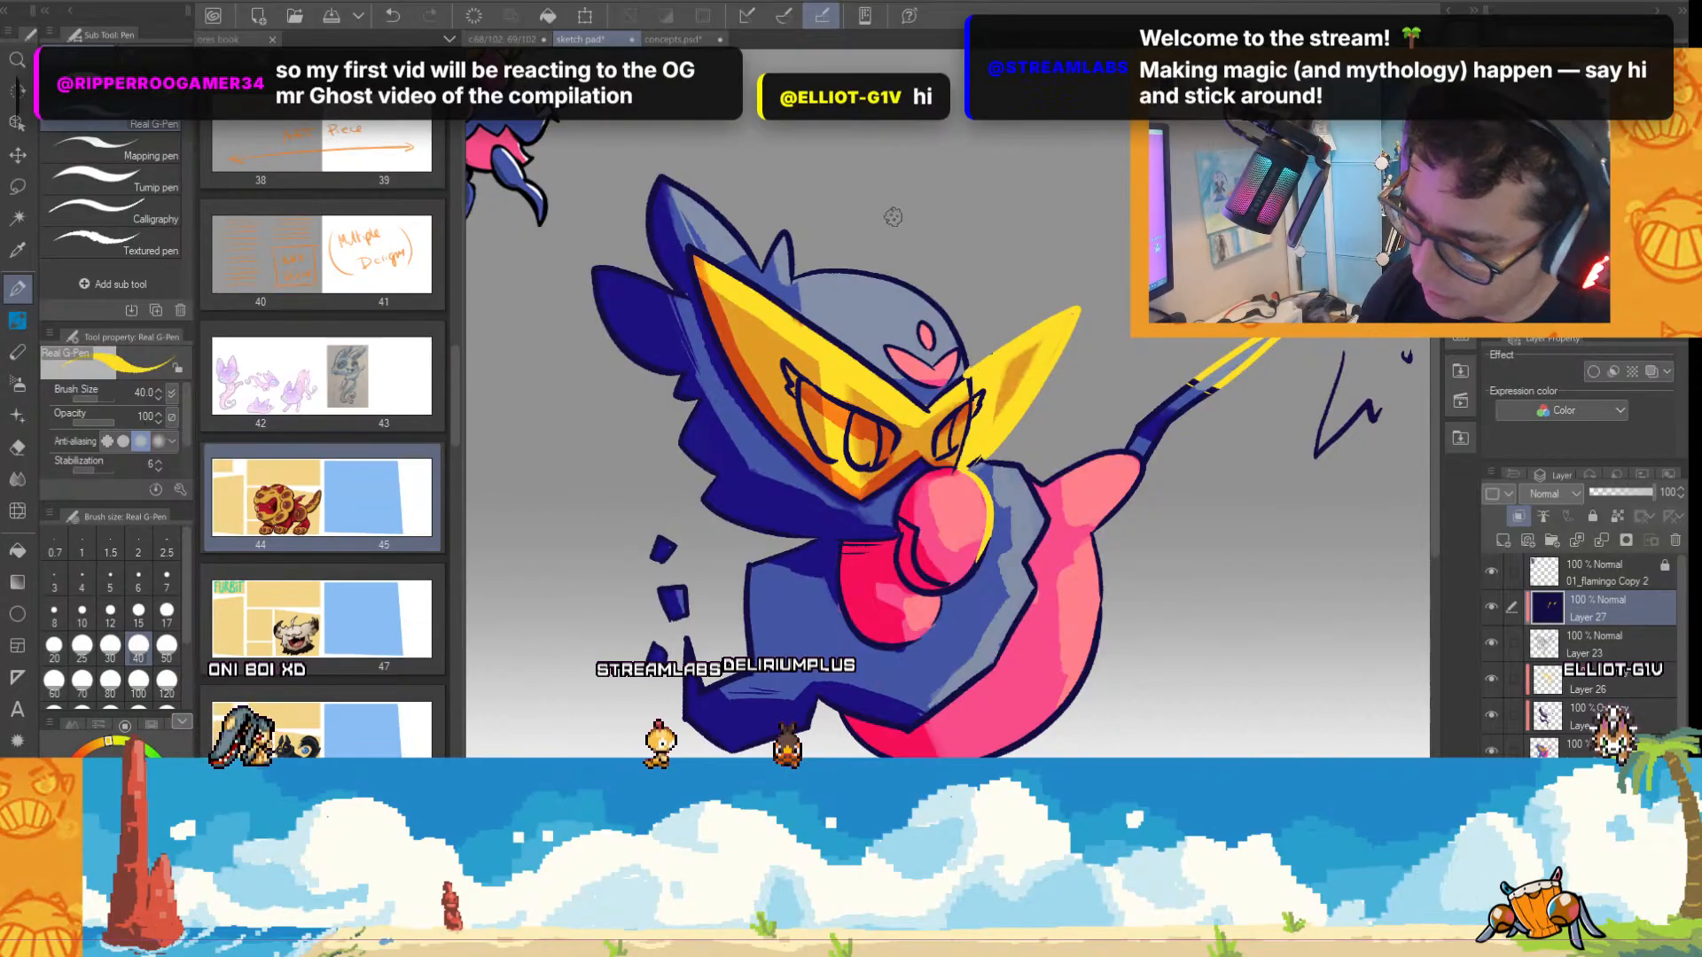
{"action": "mouse_move", "coordinate": [817, 271]}
{"action": "left_mouse_down"}
{"action": "mouse_move", "coordinate": [945, 314]}
{"action": "mouse_move", "coordinate": [967, 359]}
{"action": "left_mouse_up"}
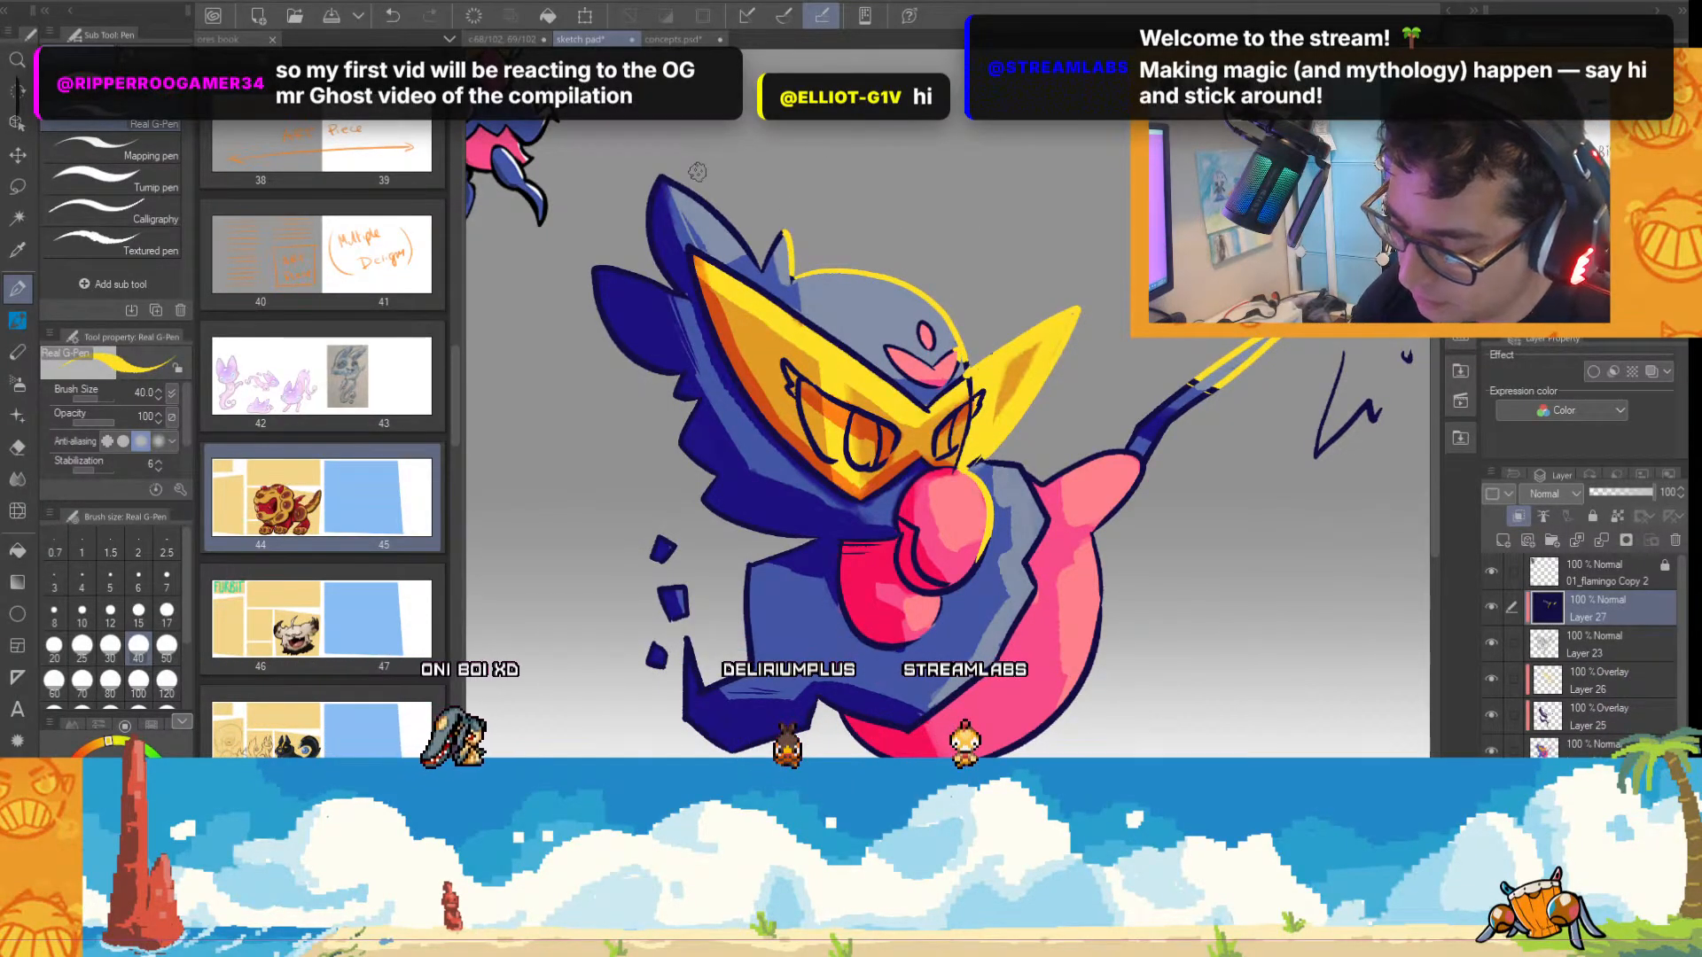
{"action": "mouse_move", "coordinate": [663, 178]}
{"action": "left_mouse_down"}
{"action": "mouse_move", "coordinate": [762, 269]}
{"action": "mouse_move", "coordinate": [784, 233]}
{"action": "left_mouse_up"}
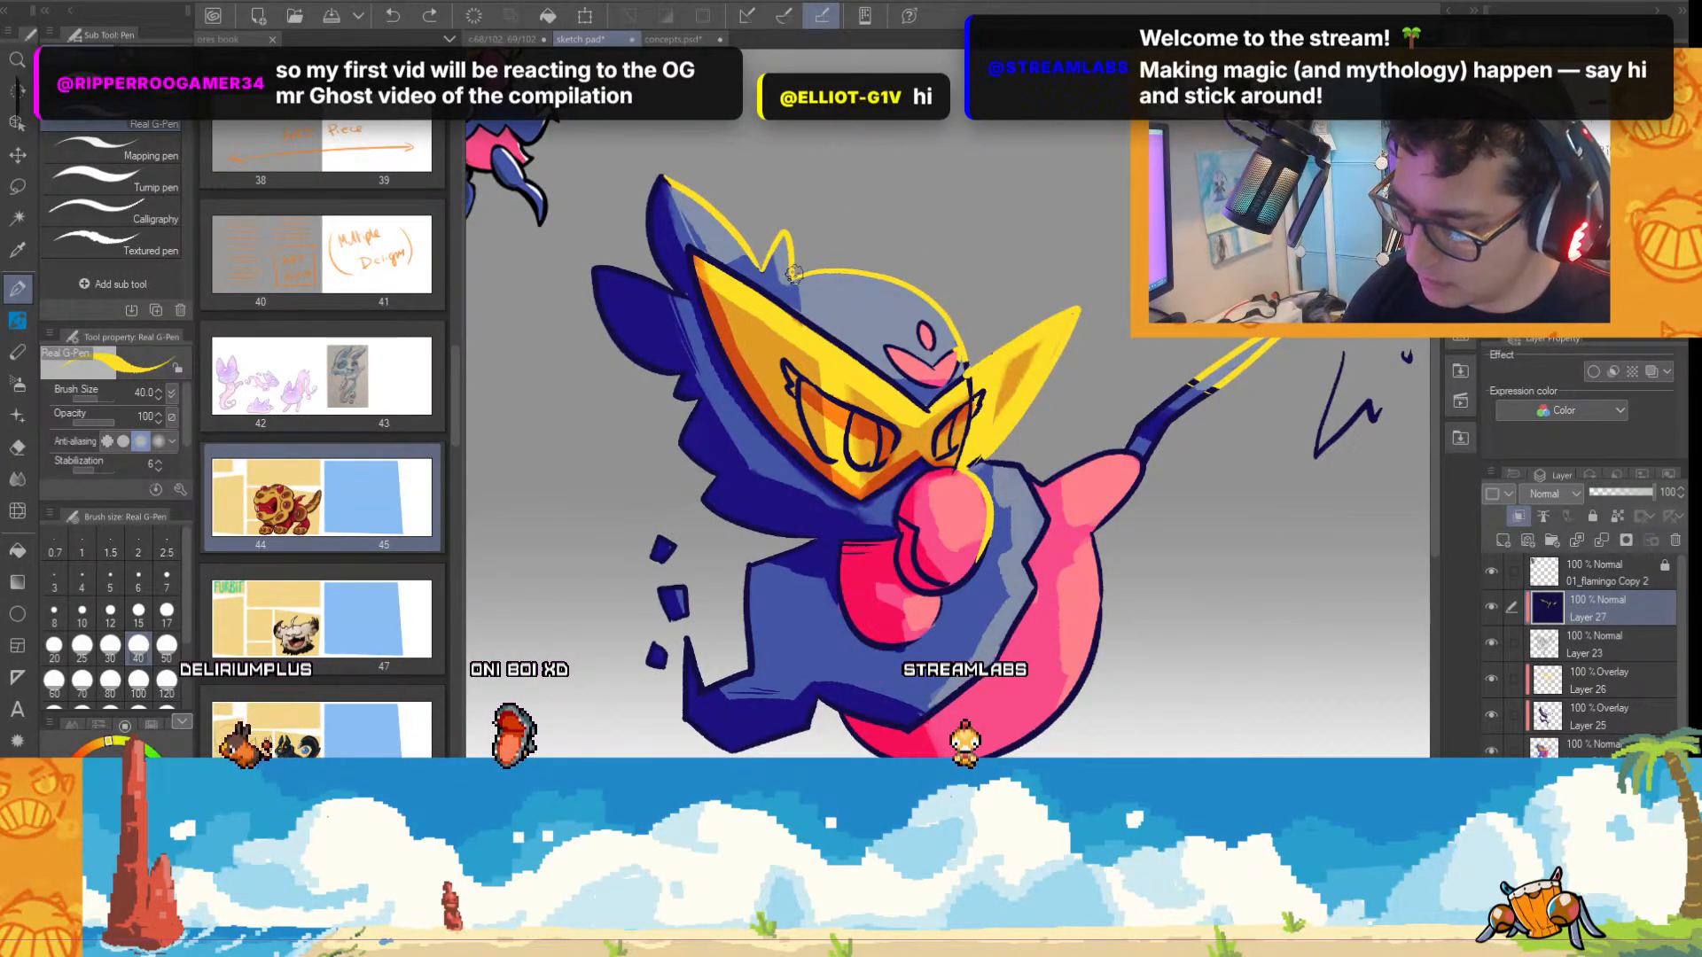
Recolour the line art yellow along the lit edges of the pink thigh and body and the blue torso's jagged edge.
{"action": "scroll", "coordinate": [1108, 461], "scroll_direction": "down", "scroll_amount": 4}
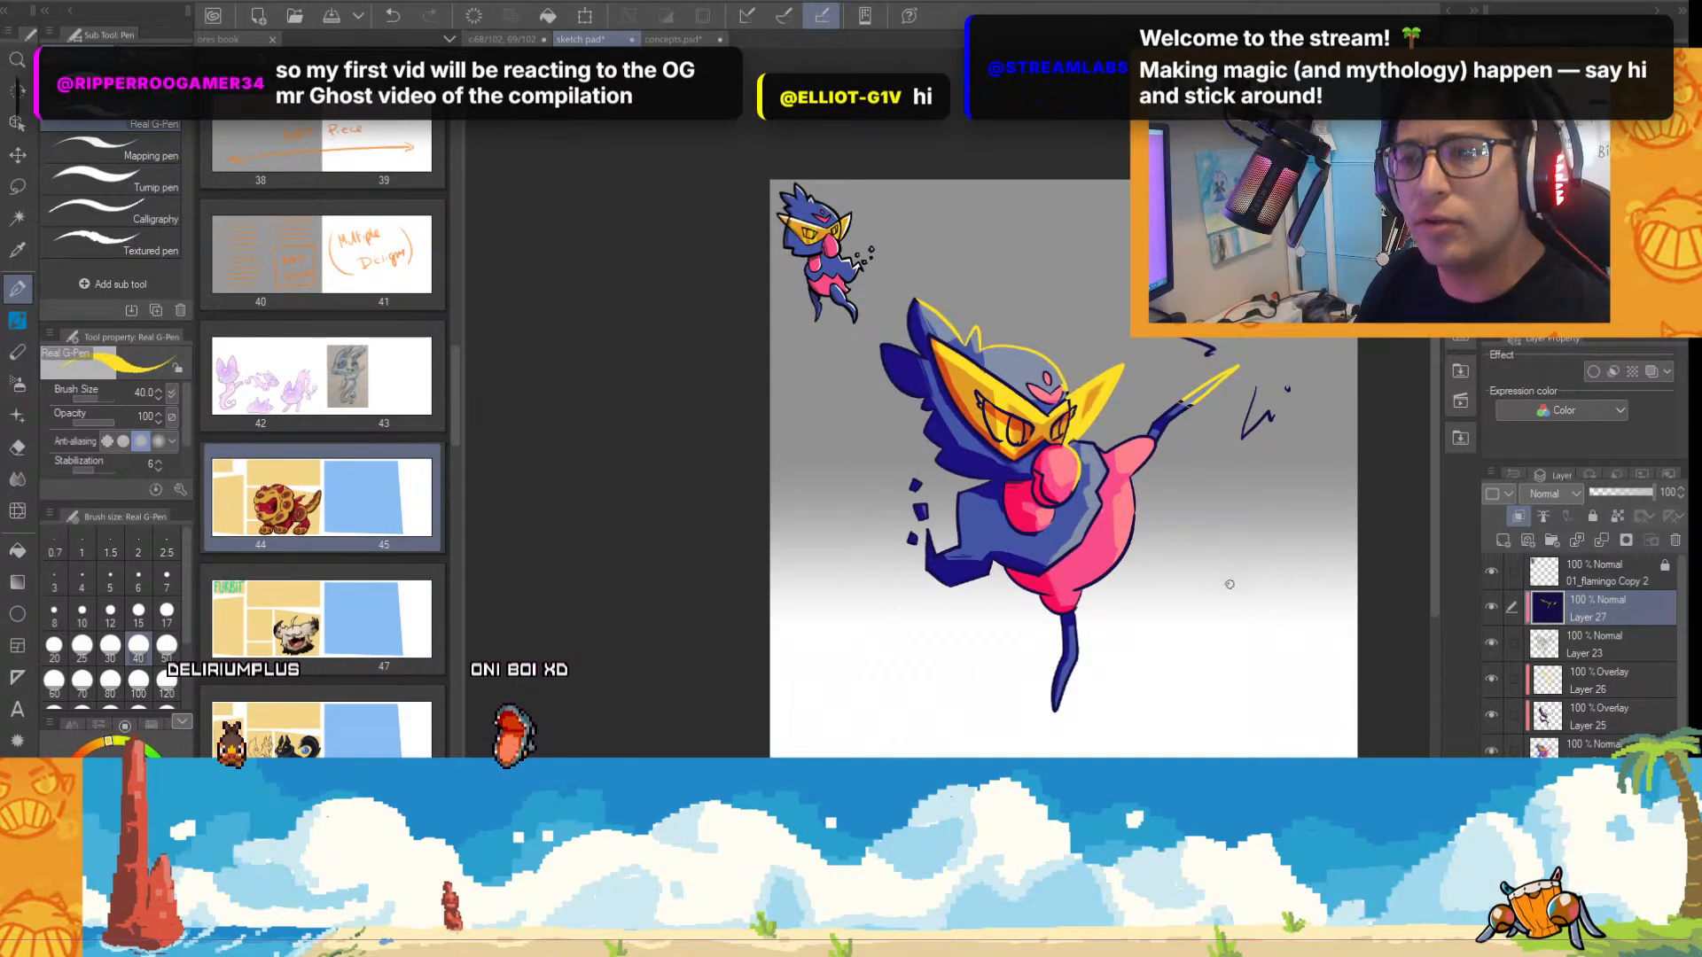
{"action": "scroll", "coordinate": [1222, 602], "scroll_direction": "up", "scroll_amount": 4}
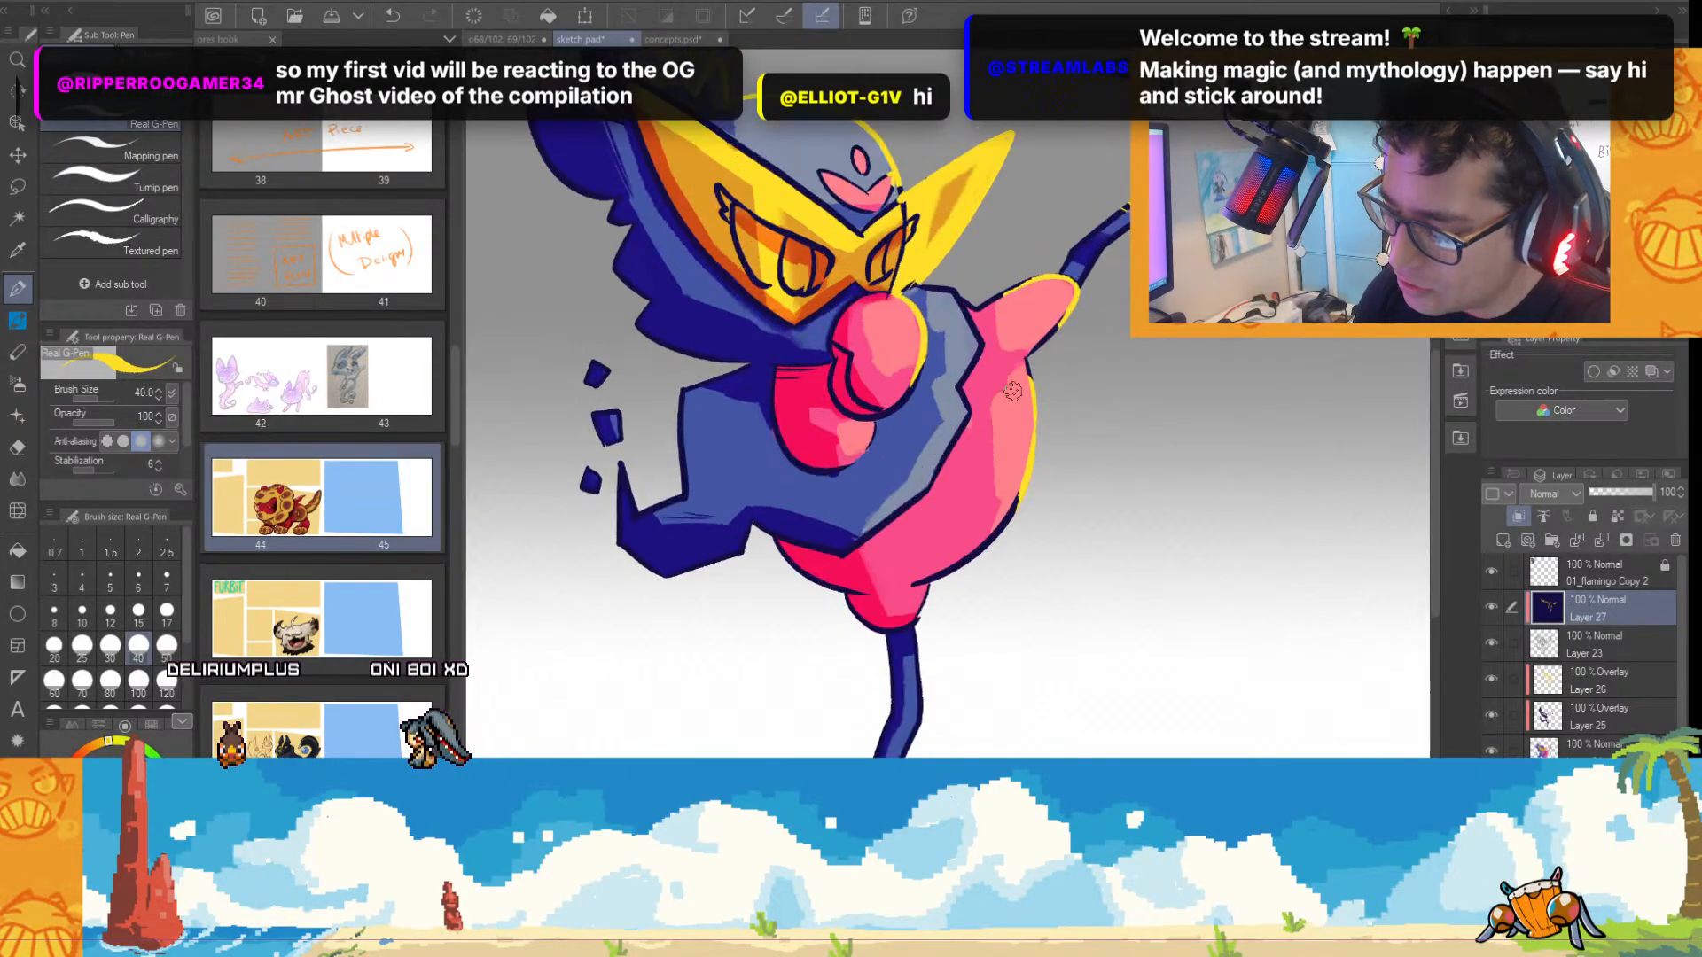
{"action": "scroll", "coordinate": [1009, 351], "scroll_direction": "up", "scroll_amount": 2}
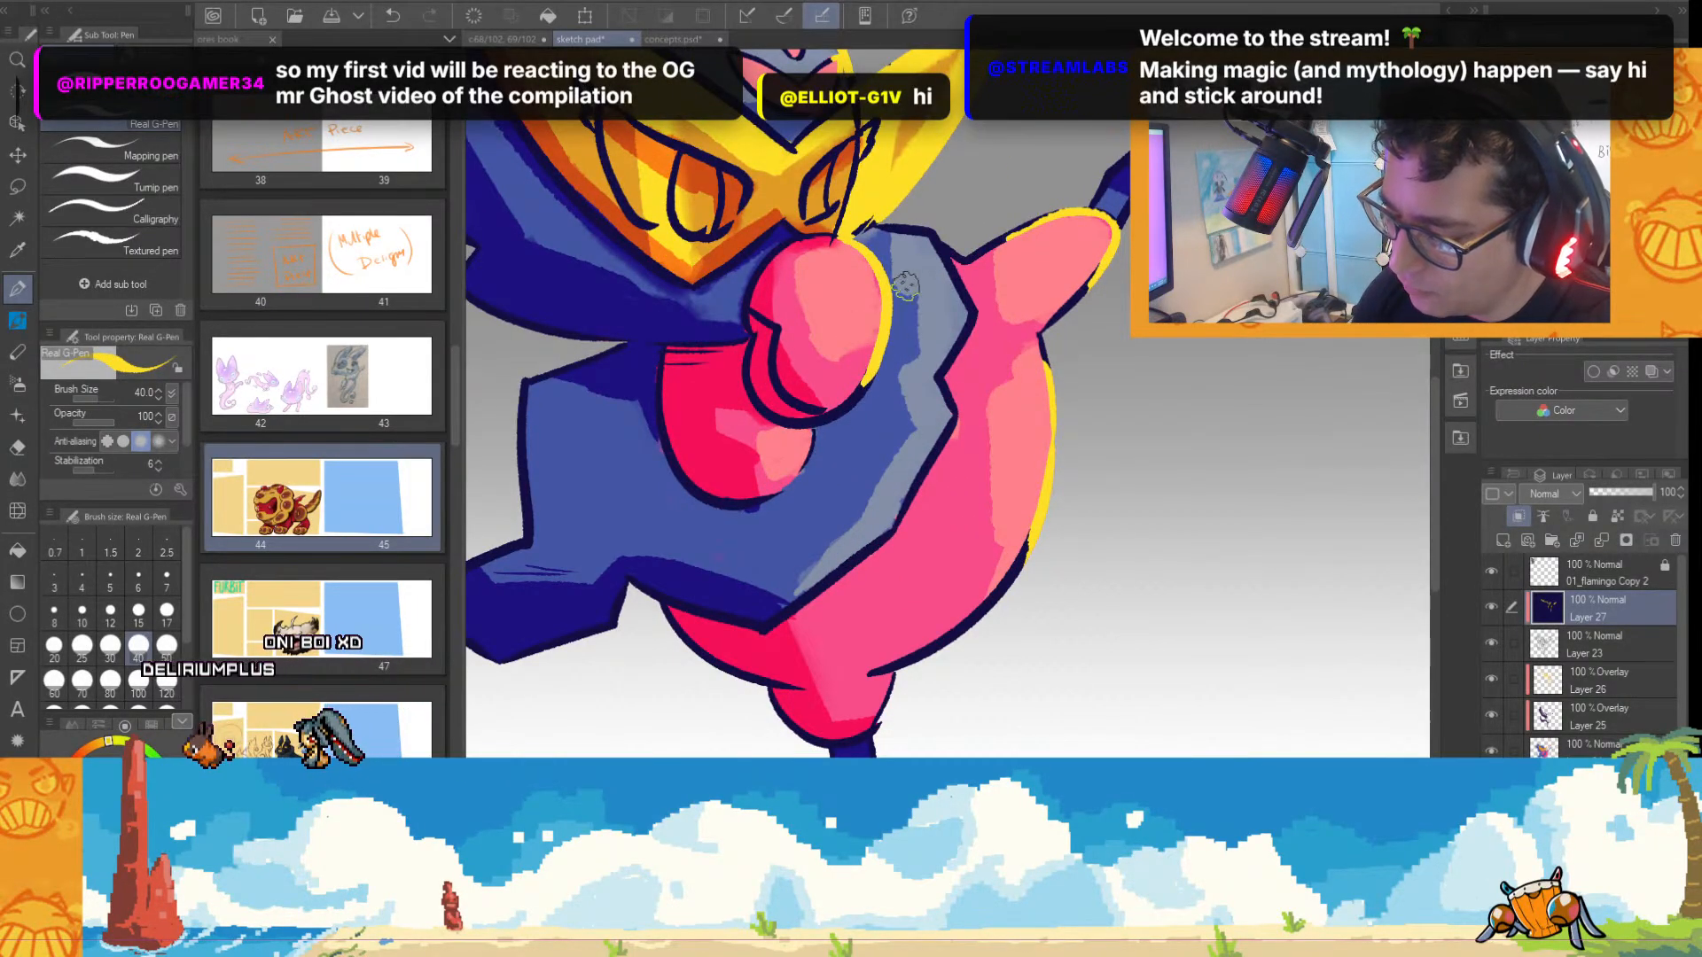
{"action": "scroll", "coordinate": [868, 380], "scroll_direction": "down", "scroll_amount": 2}
{"action": "scroll", "coordinate": [957, 282], "scroll_direction": "up", "scroll_amount": 1}
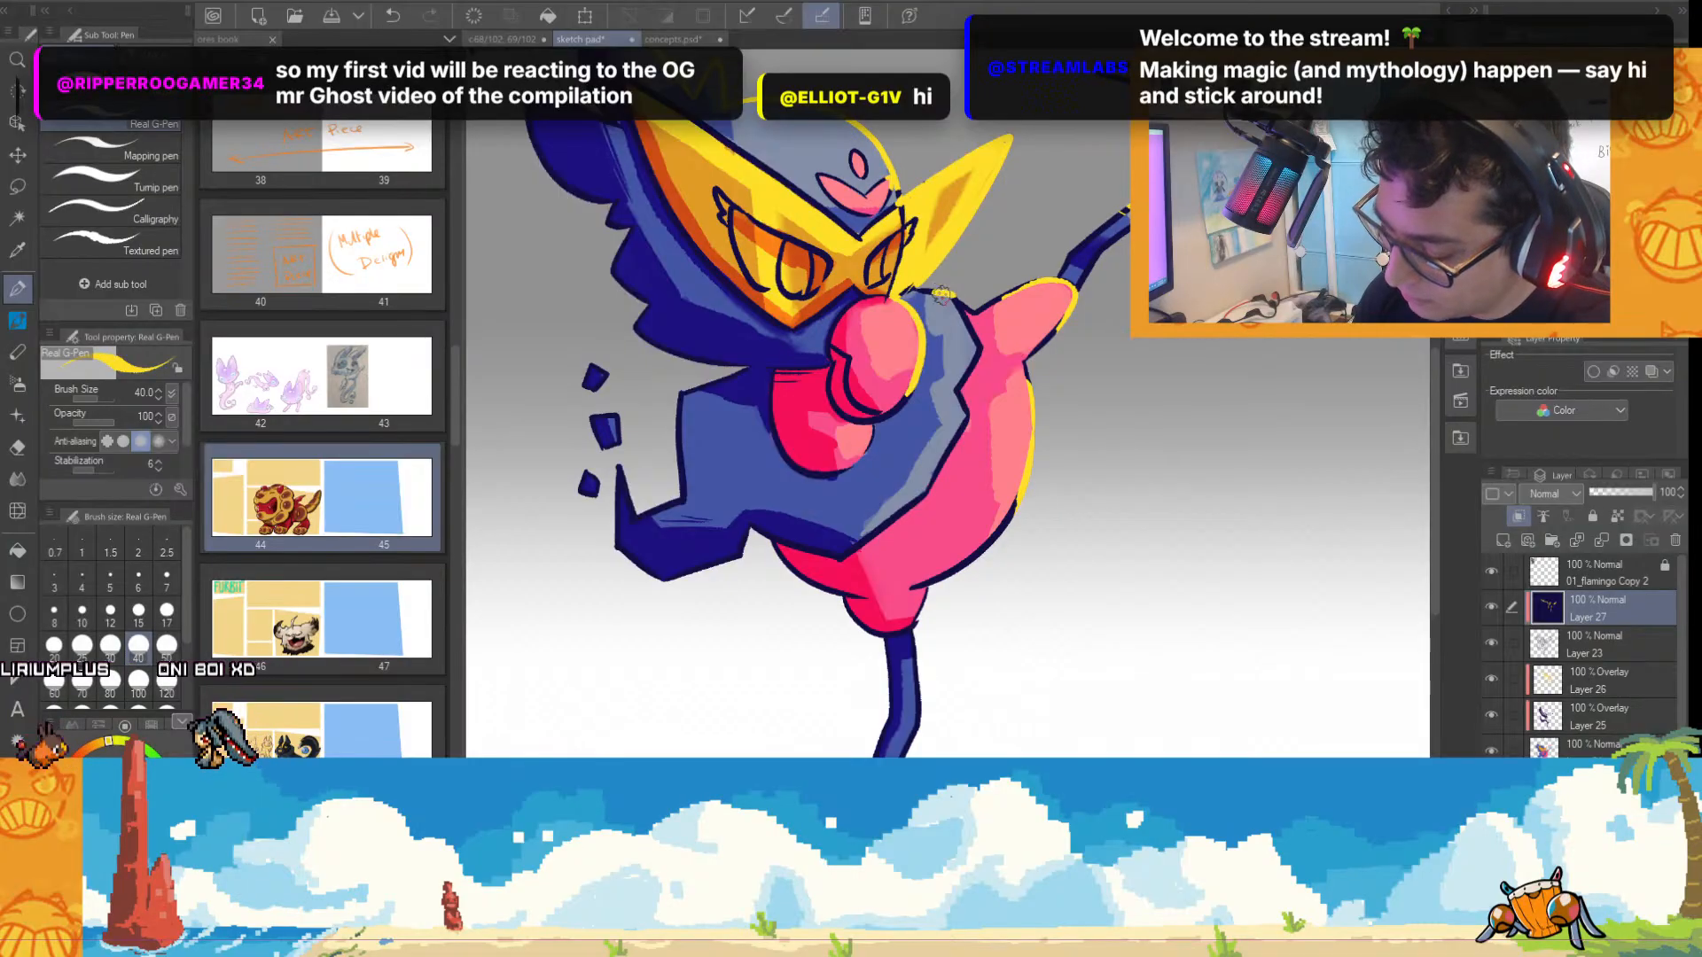
{"action": "mouse_move", "coordinate": [931, 291]}
{"action": "left_mouse_down"}
{"action": "mouse_move", "coordinate": [955, 296]}
{"action": "mouse_move", "coordinate": [981, 346]}
{"action": "mouse_move", "coordinate": [957, 391]}
{"action": "left_mouse_up"}
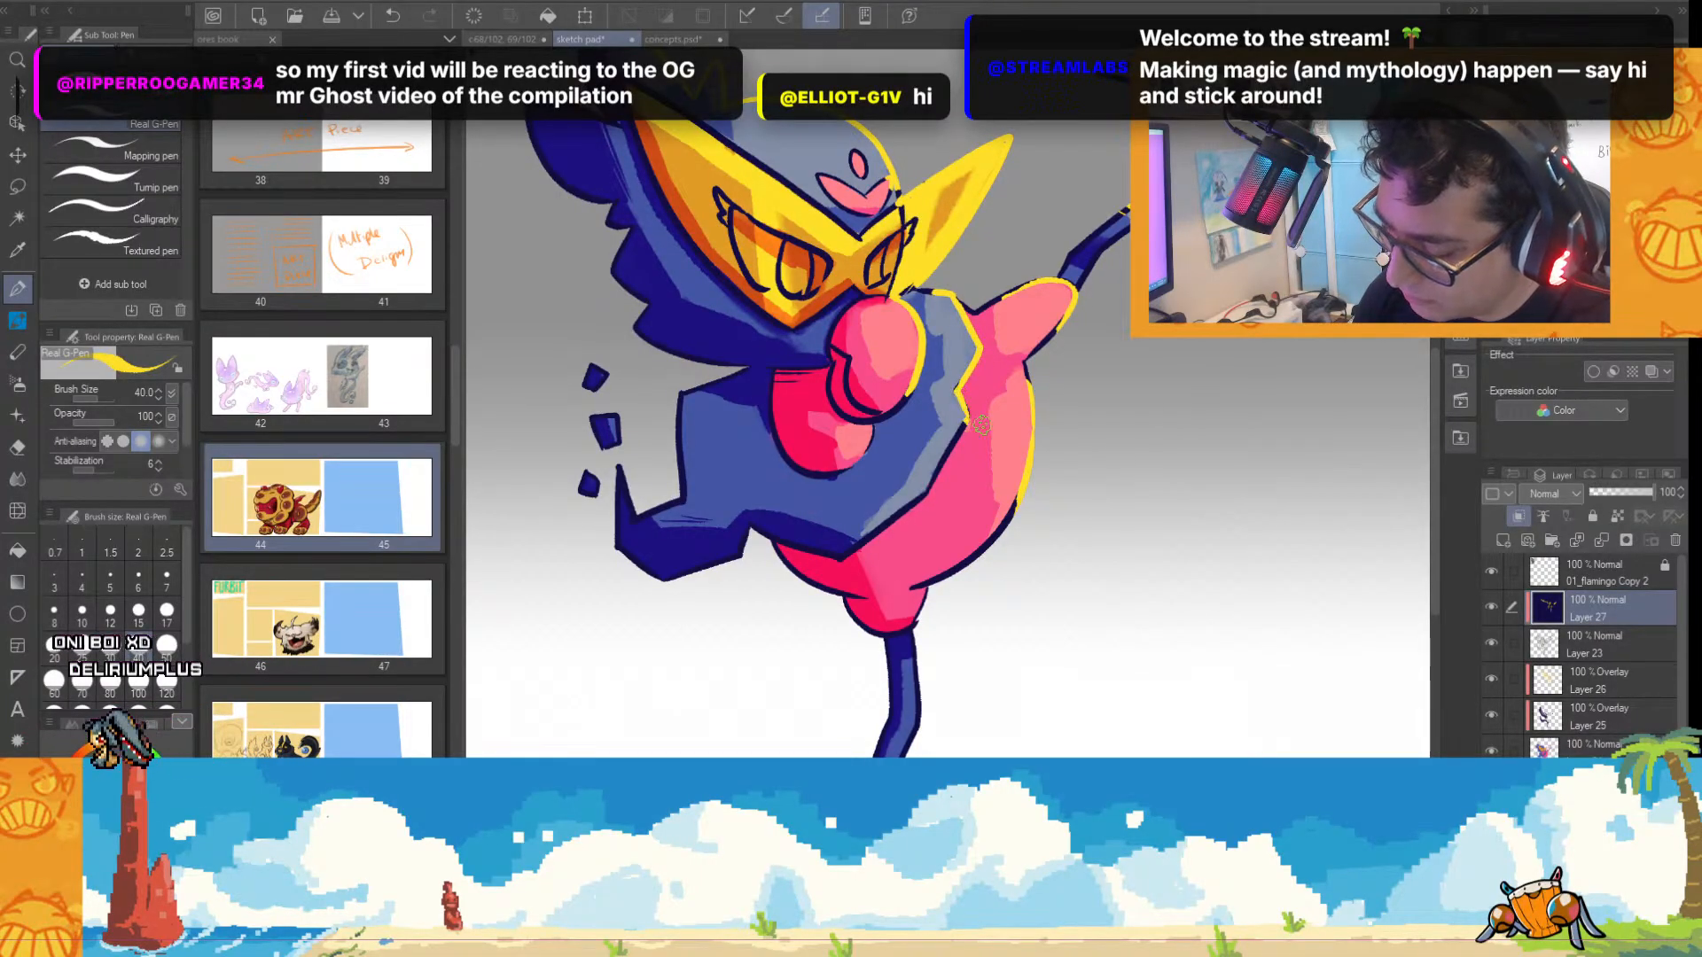
{"action": "scroll", "coordinate": [981, 424], "scroll_direction": "down", "scroll_amount": 1}
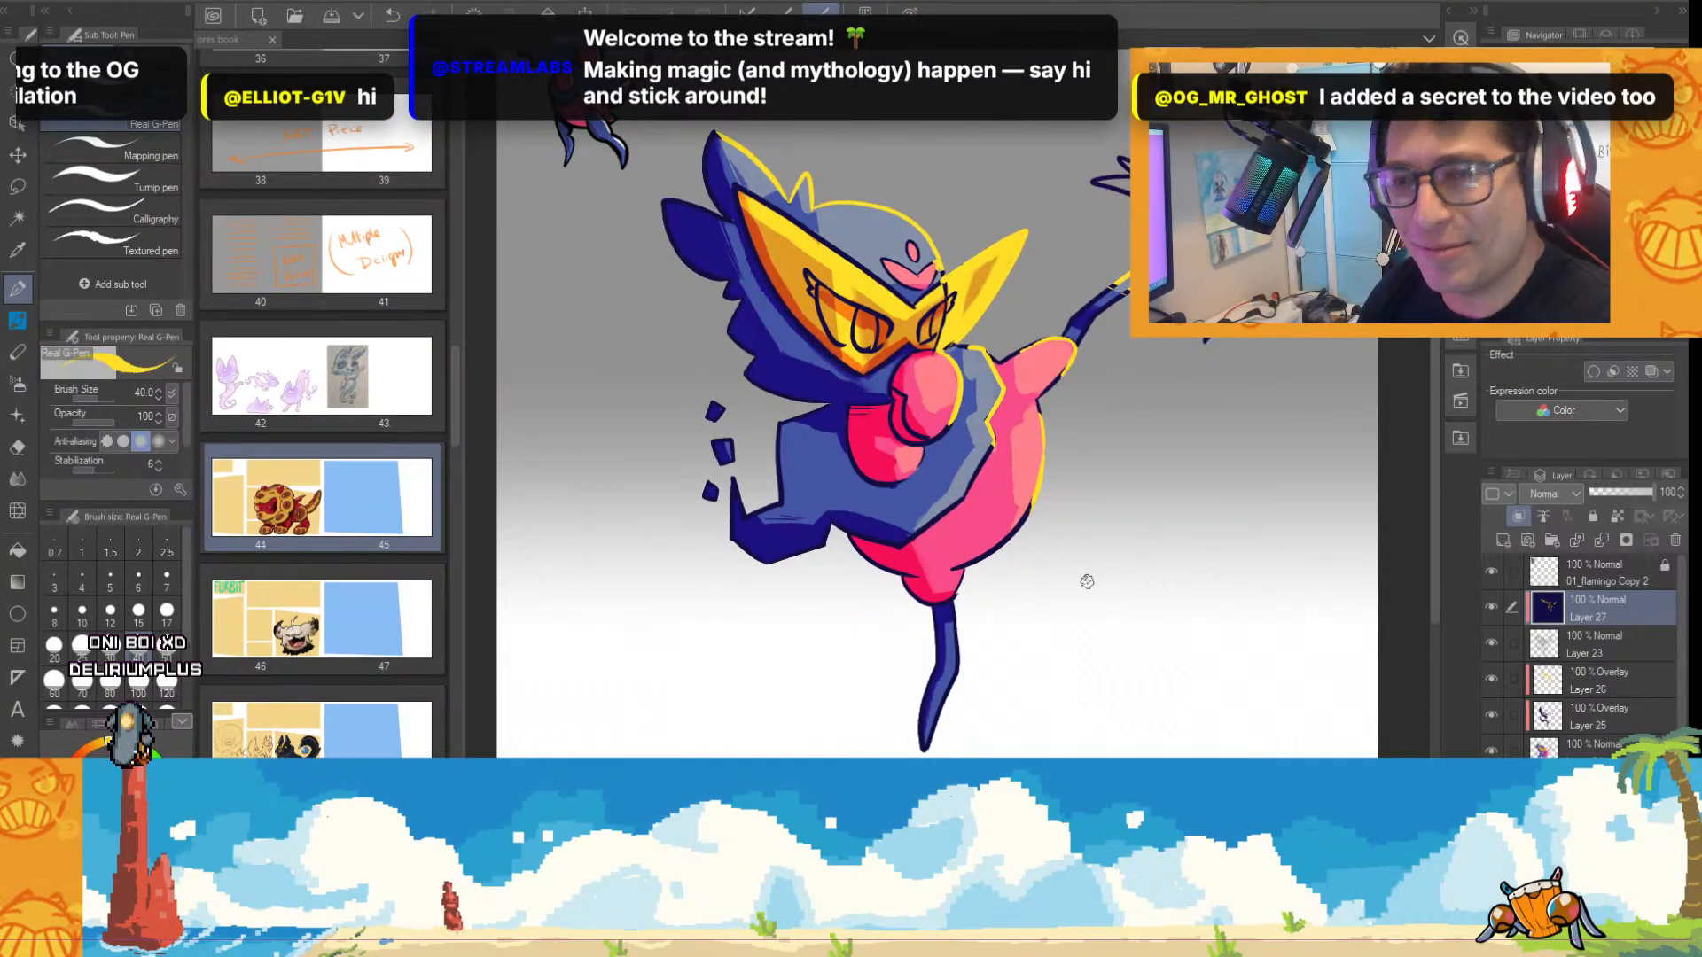
{"action": "scroll", "coordinate": [956, 494], "scroll_direction": "up", "scroll_amount": 1}
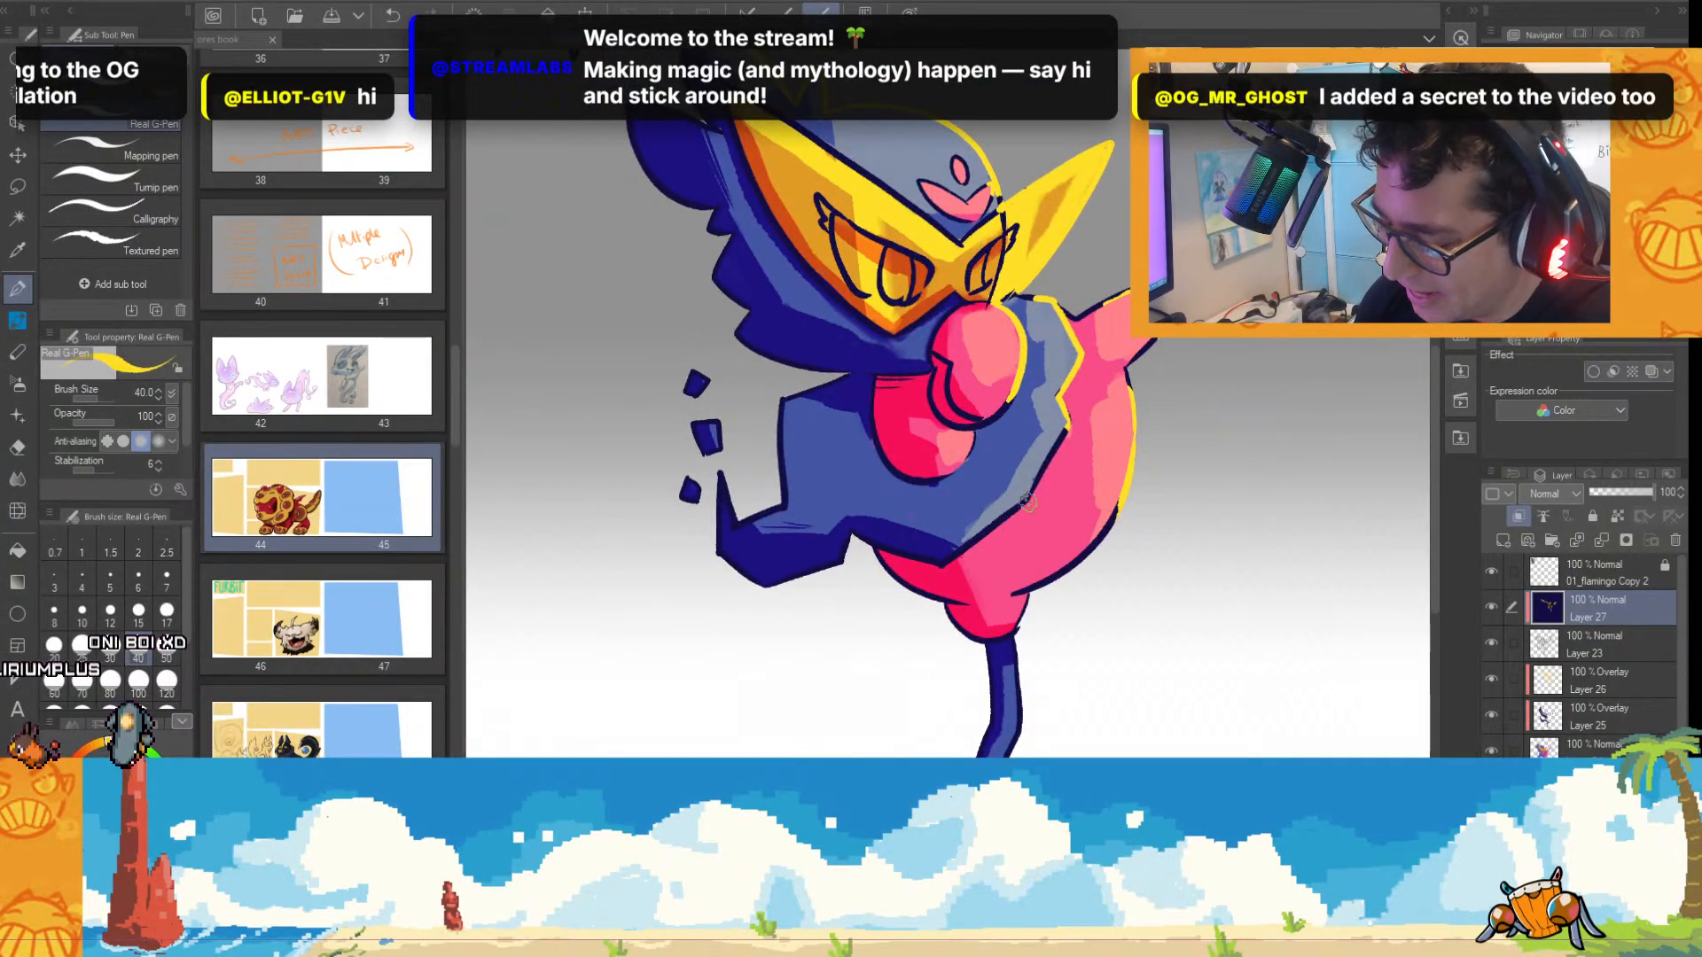
{"action": "scroll", "coordinate": [978, 461], "scroll_direction": "up", "scroll_amount": 1}
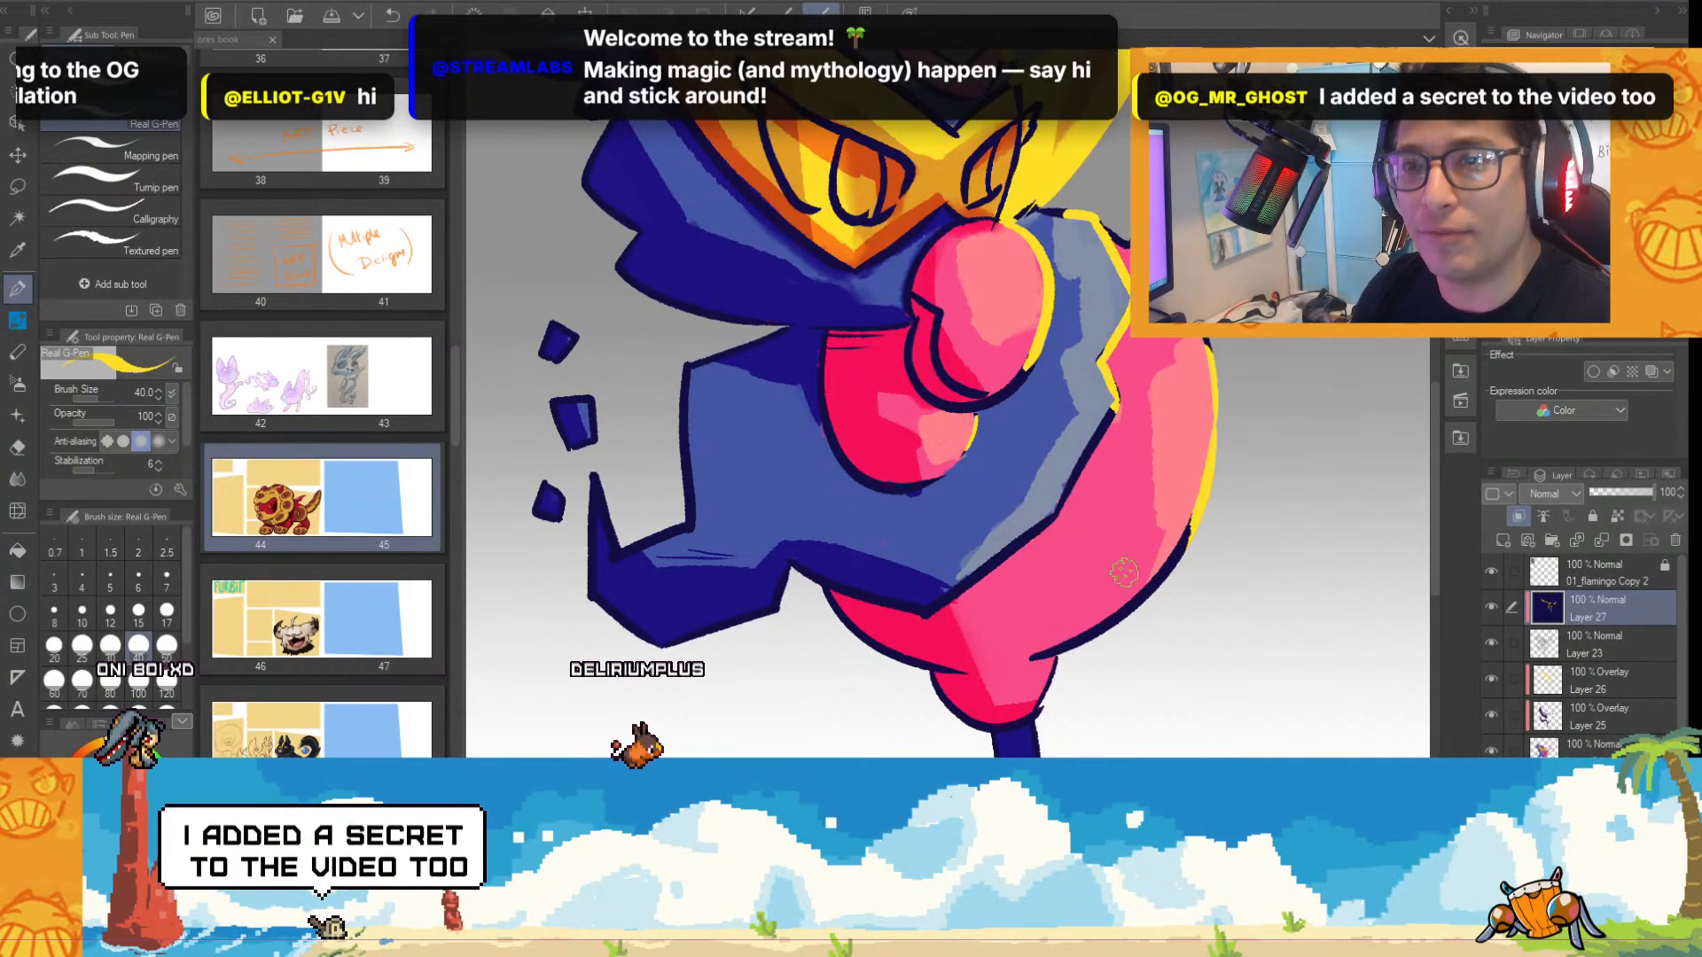
Recolour the line art yellow along the lit outer edge of the standing leg.
{"action": "scroll", "coordinate": [1404, 578], "scroll_direction": "down", "scroll_amount": 5}
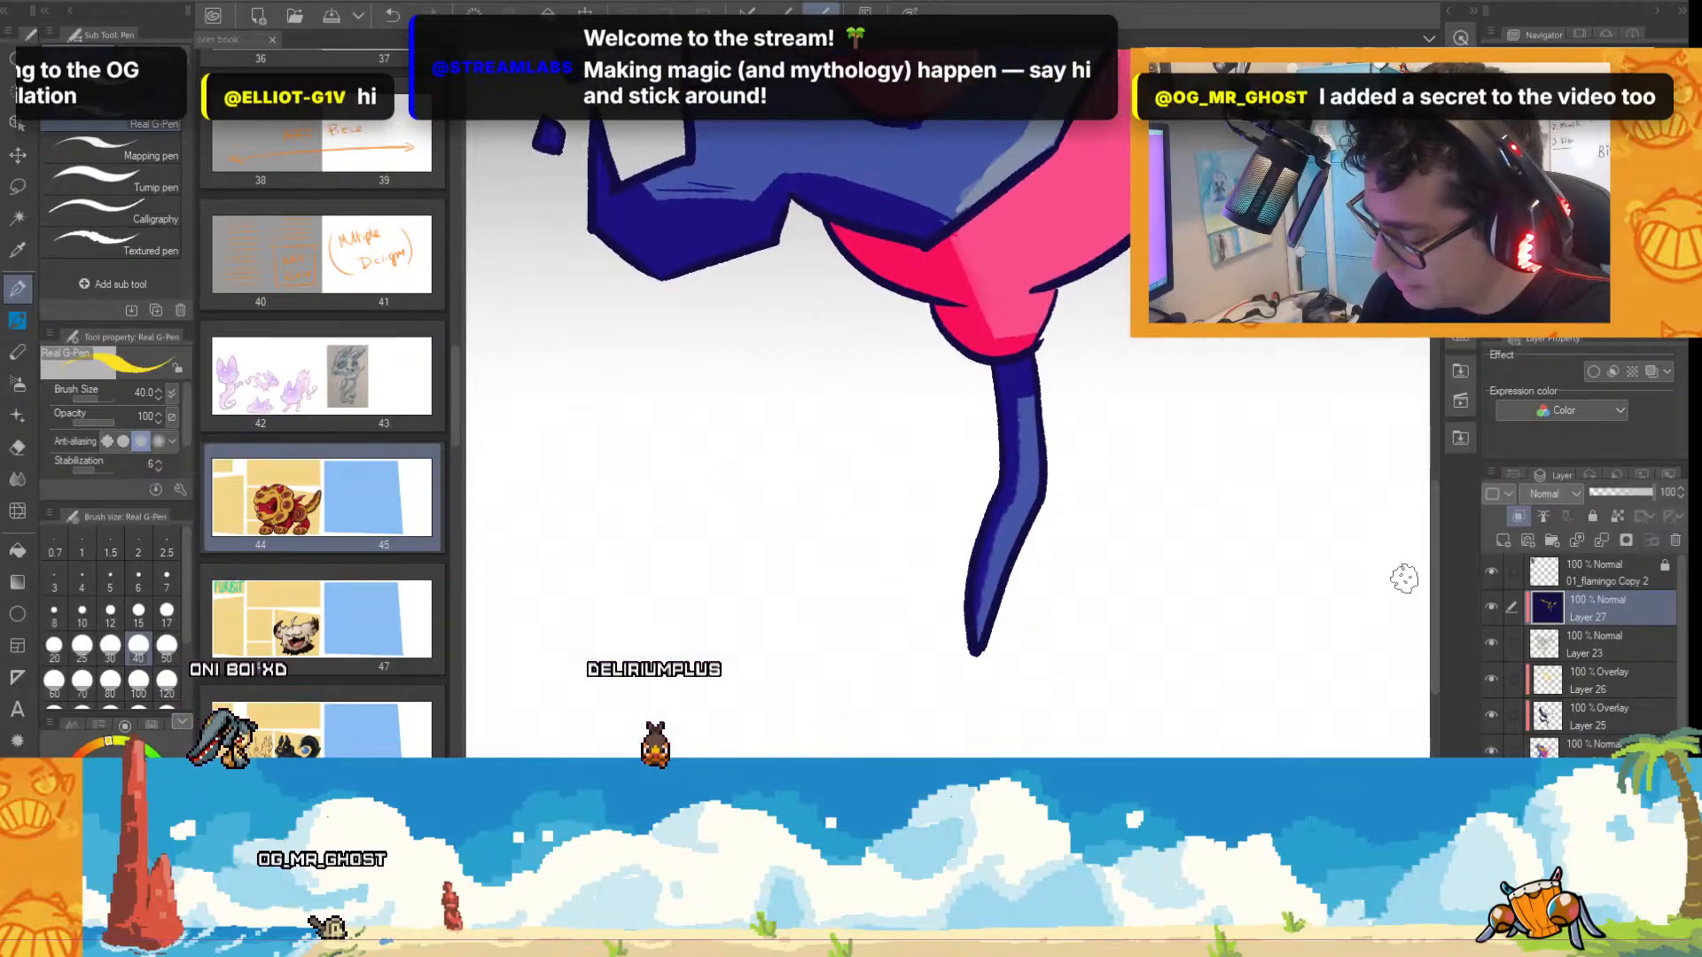
{"action": "scroll", "coordinate": [1140, 513], "scroll_direction": "down", "scroll_amount": 3}
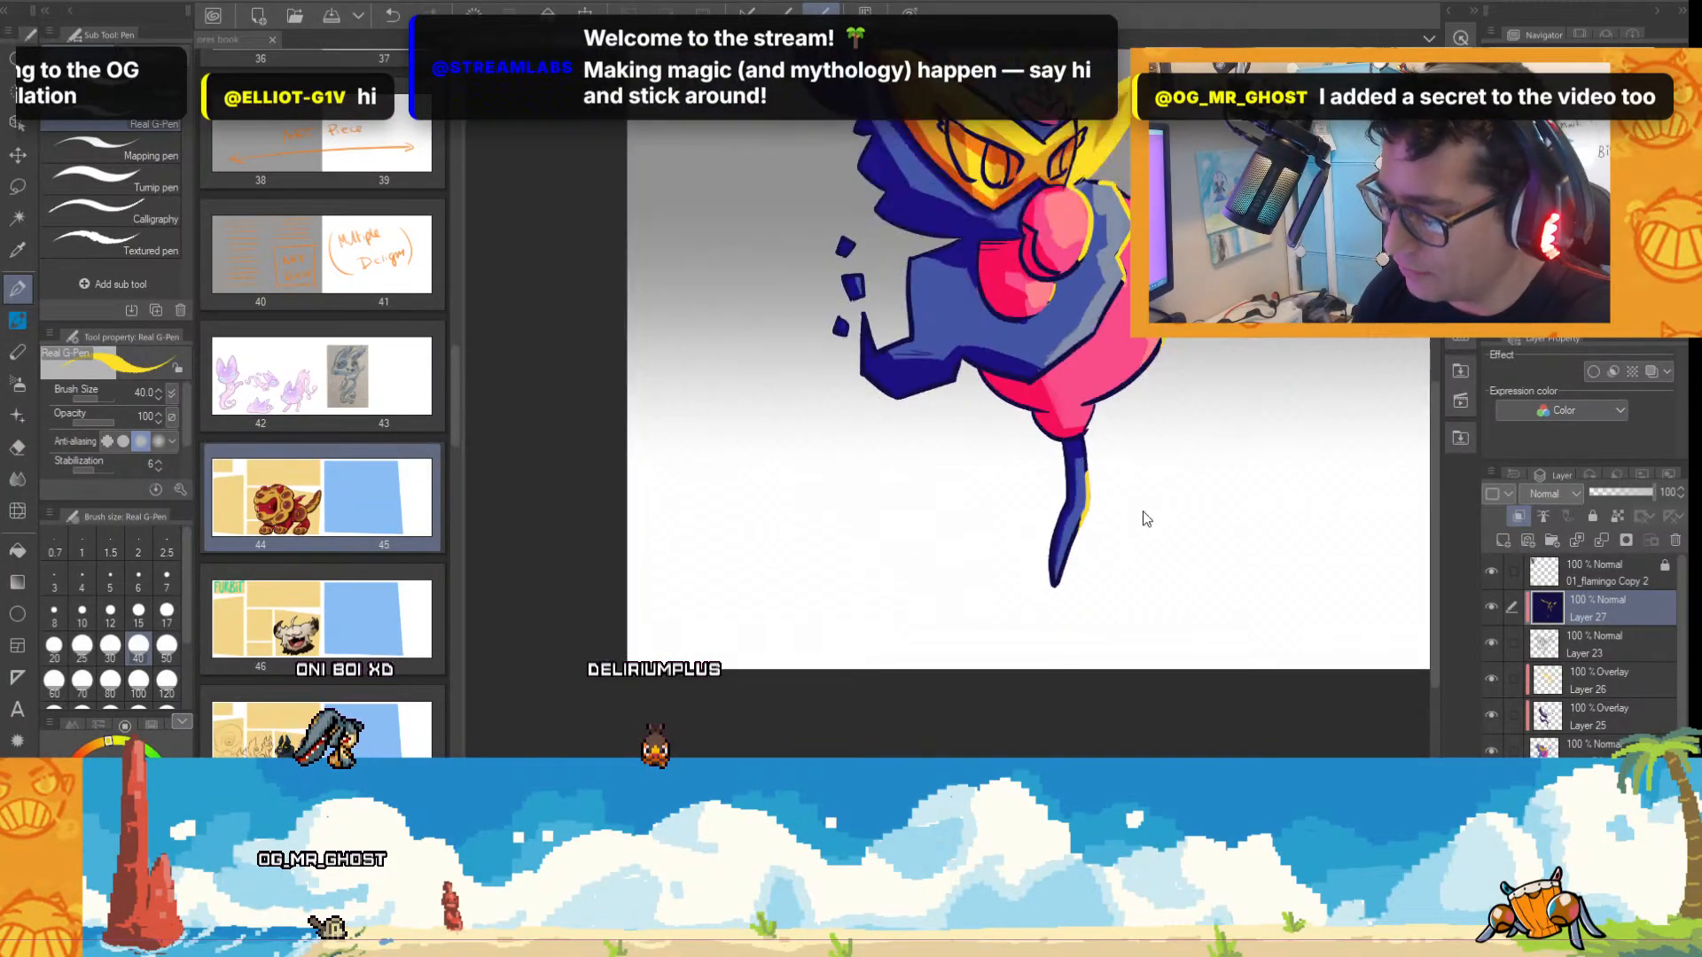
{"action": "left_click_drag", "start_coordinate": [1430, 450], "coordinate": [1439, 386]}
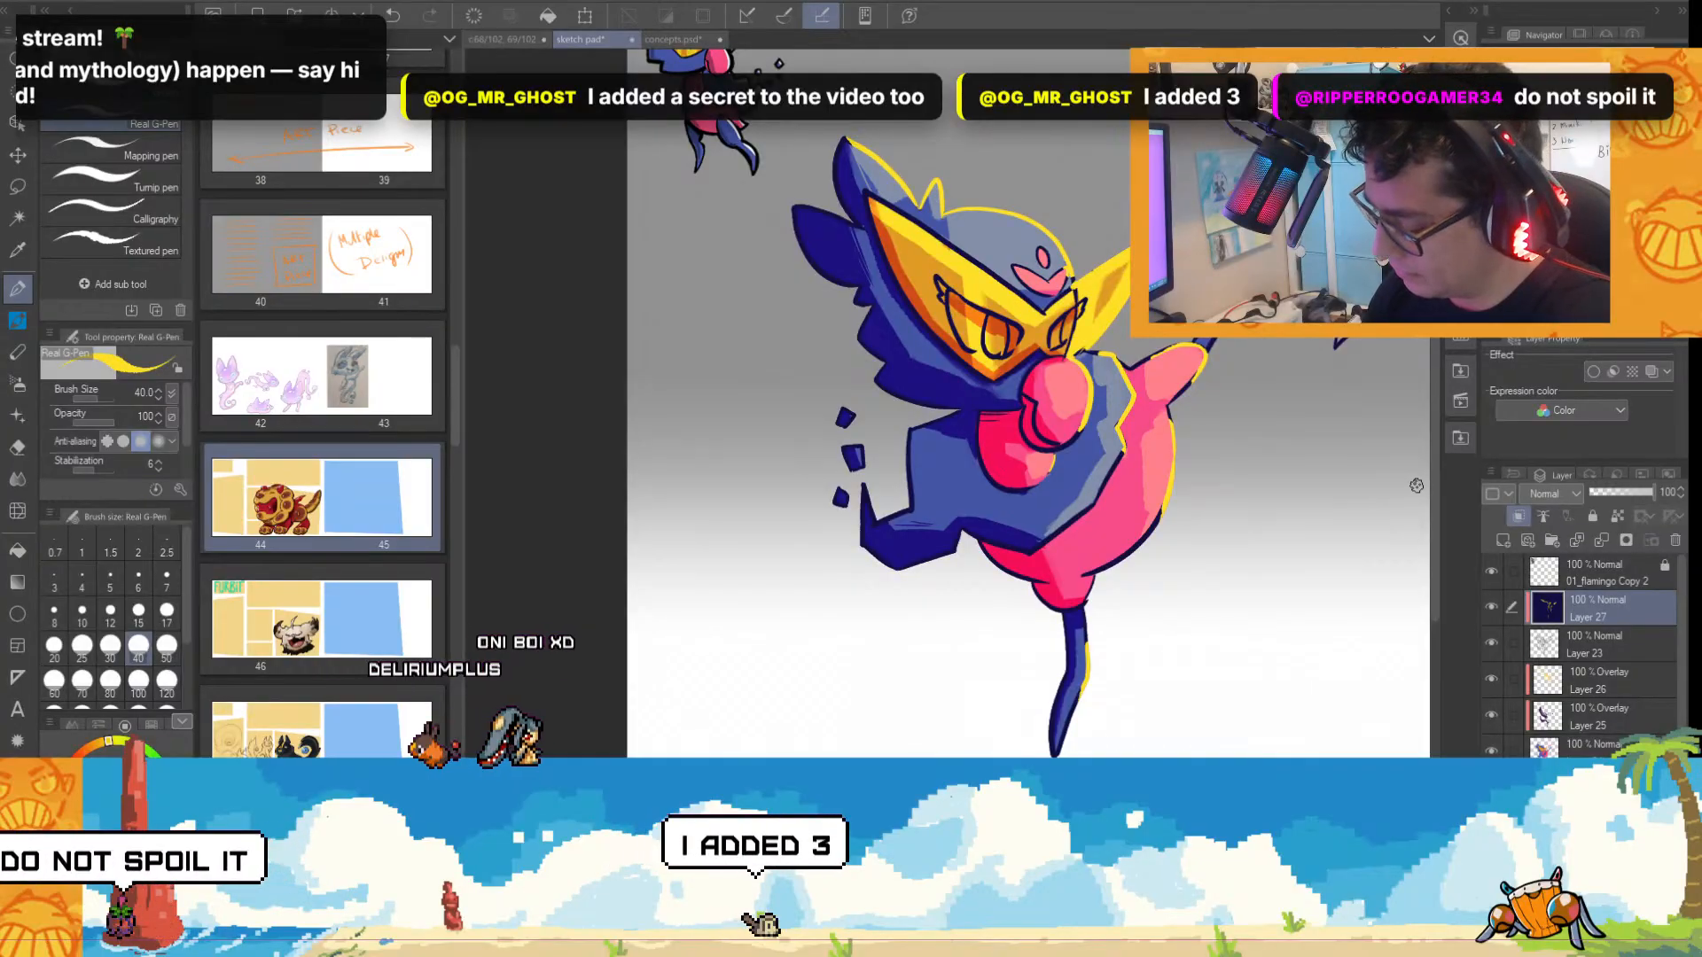
{"action": "left_click_drag", "start_coordinate": [1428, 487], "coordinate": [1440, 449]}
Undo the last eye strokes and recolour the line art of both eyes and their lashes yellow on the mask.
{"action": "scroll", "coordinate": [807, 321], "scroll_direction": "up", "scroll_amount": 3}
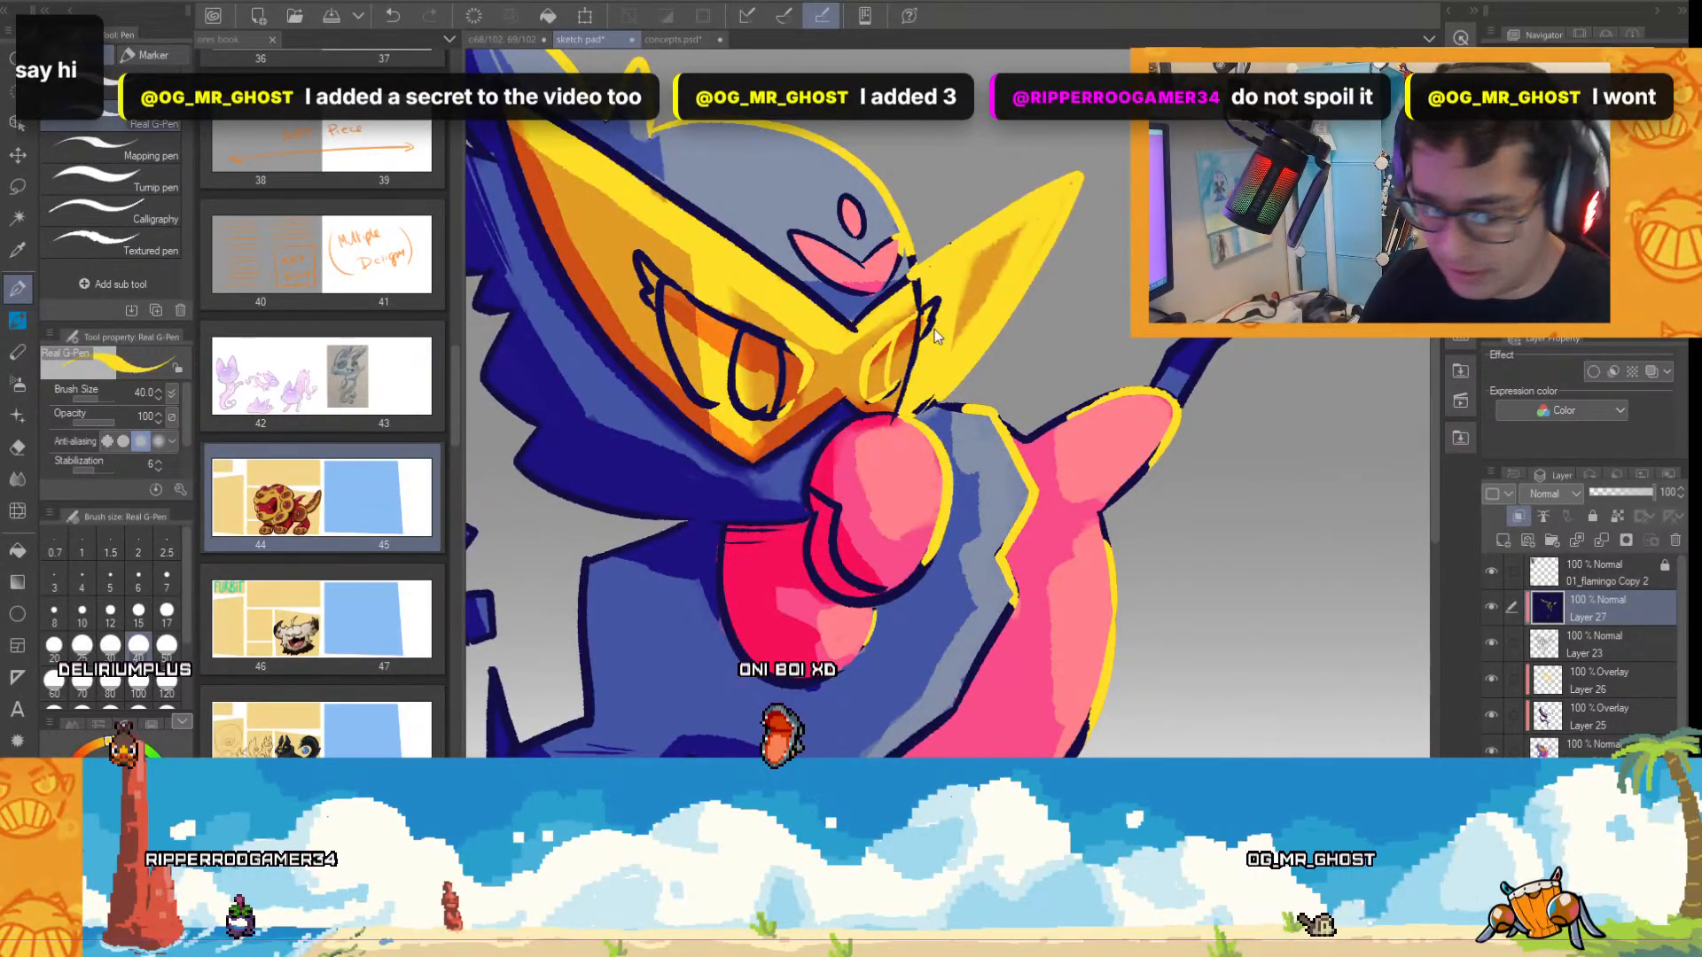
{"action": "key", "text": "ctrl+z"}
{"action": "key", "text": "ctrl+z"}
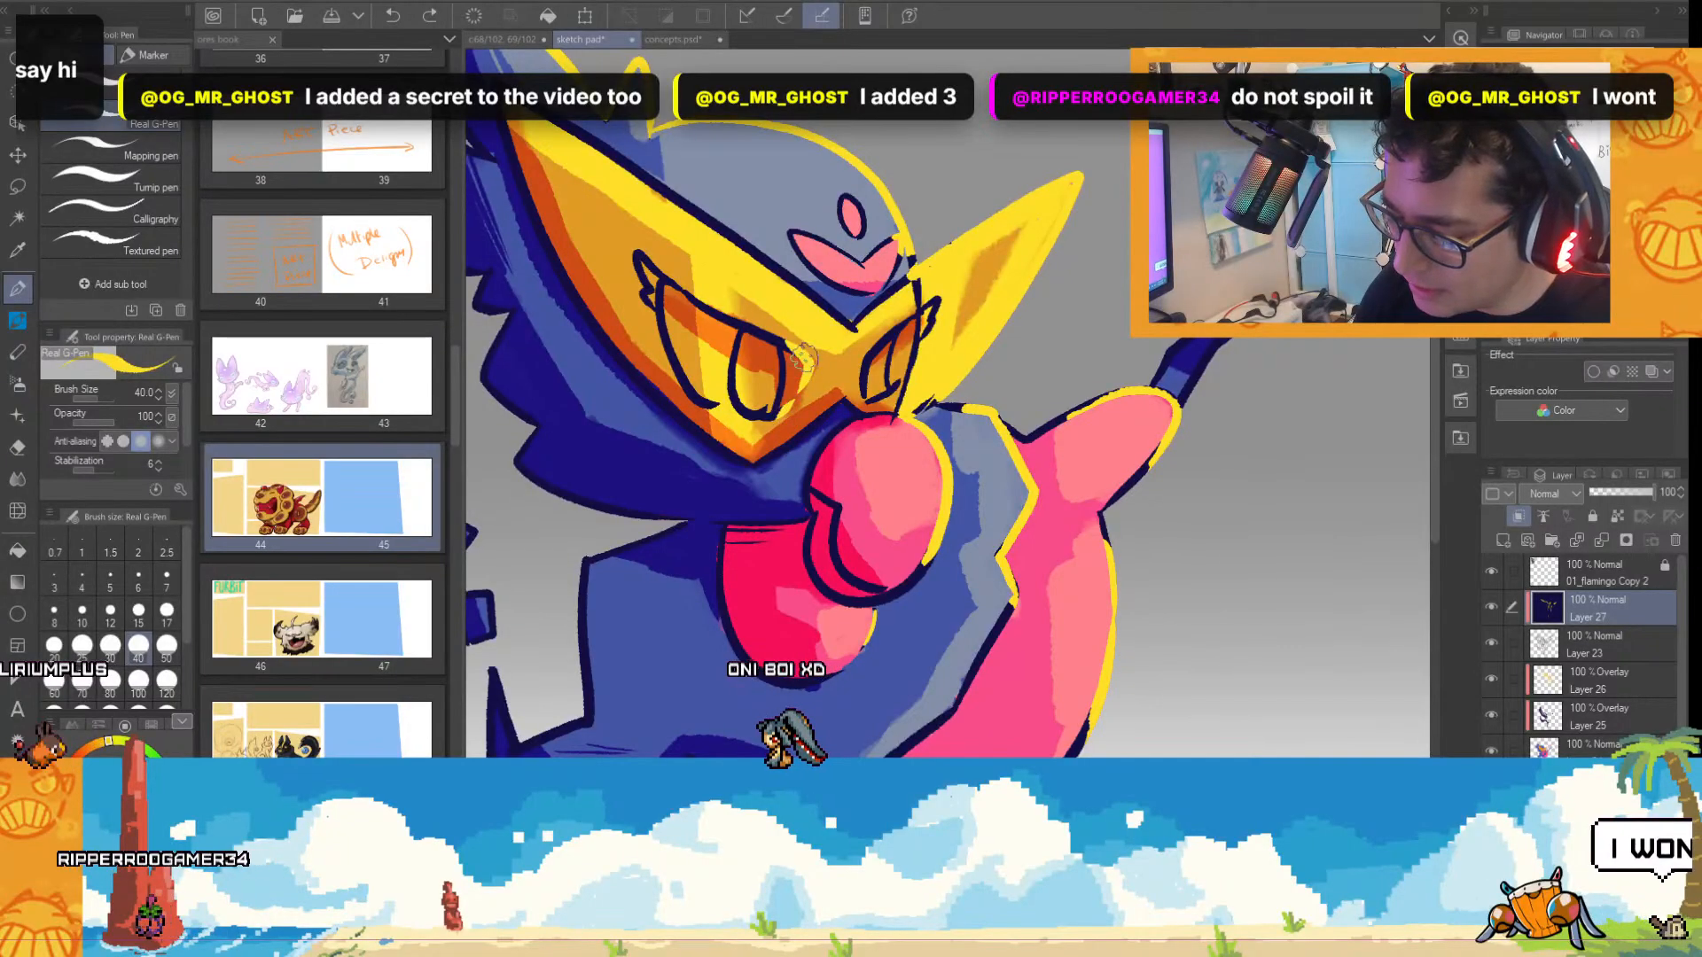
{"action": "mouse_move", "coordinate": [786, 346]}
{"action": "left_mouse_down"}
{"action": "mouse_move", "coordinate": [738, 332]}
{"action": "mouse_move", "coordinate": [741, 404]}
{"action": "mouse_move", "coordinate": [774, 413]}
{"action": "mouse_move", "coordinate": [788, 356]}
{"action": "left_mouse_up"}
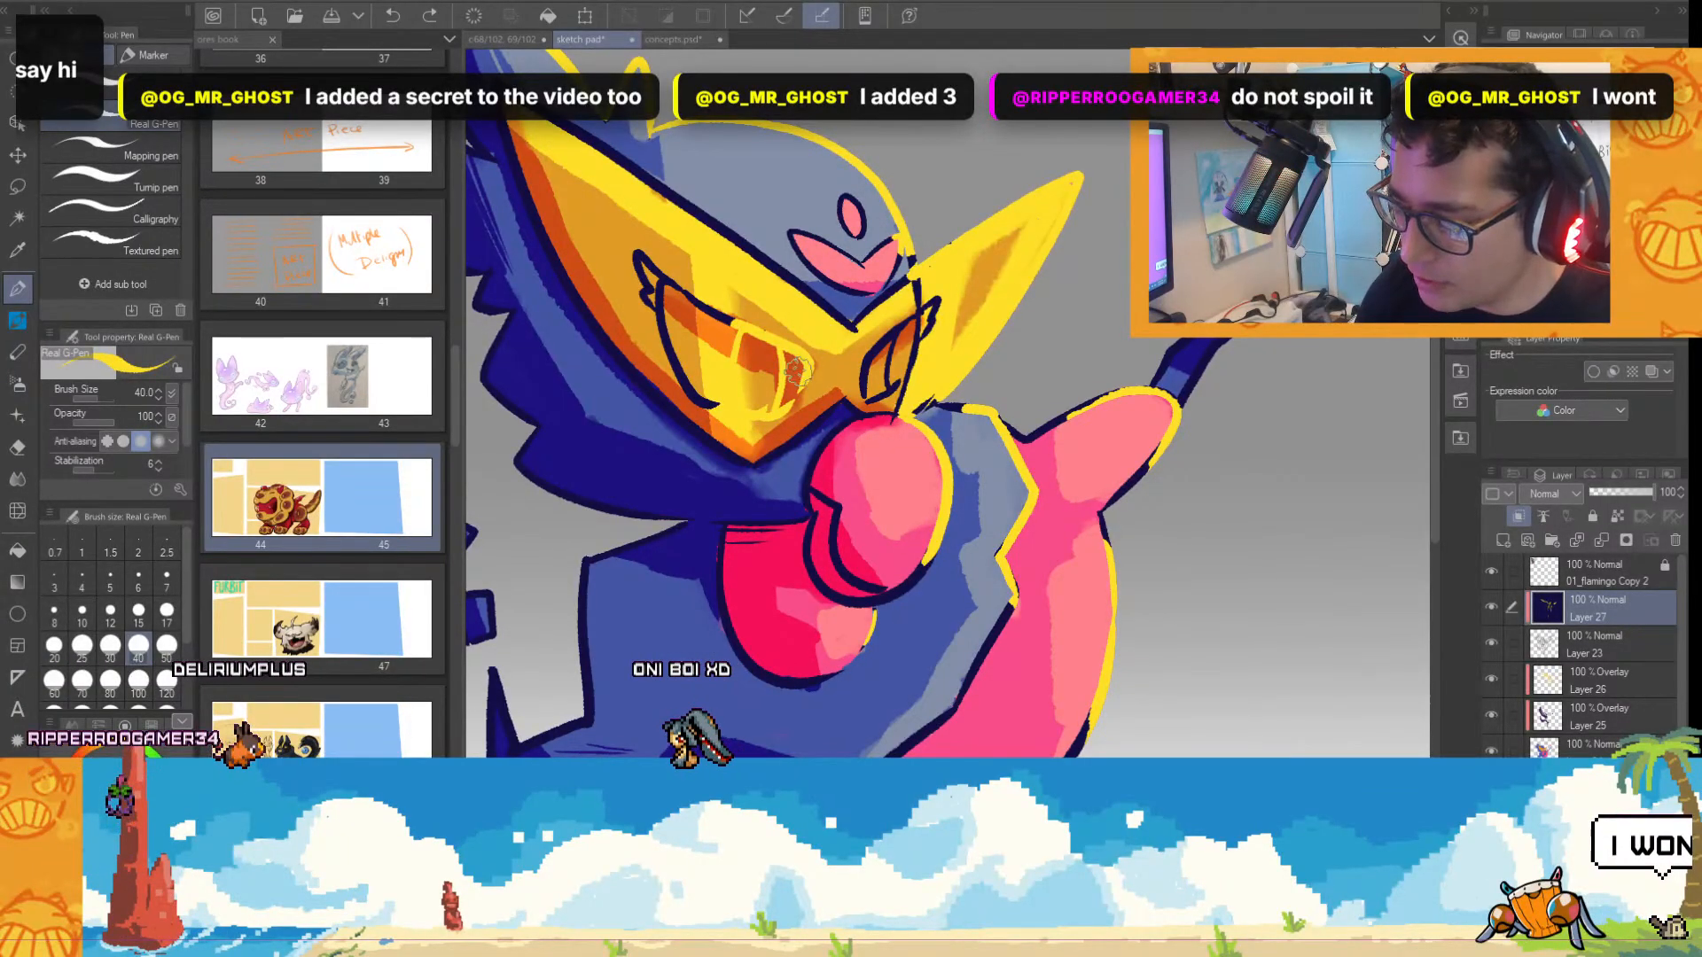
{"action": "scroll", "coordinate": [975, 379], "scroll_direction": "down", "scroll_amount": 1}
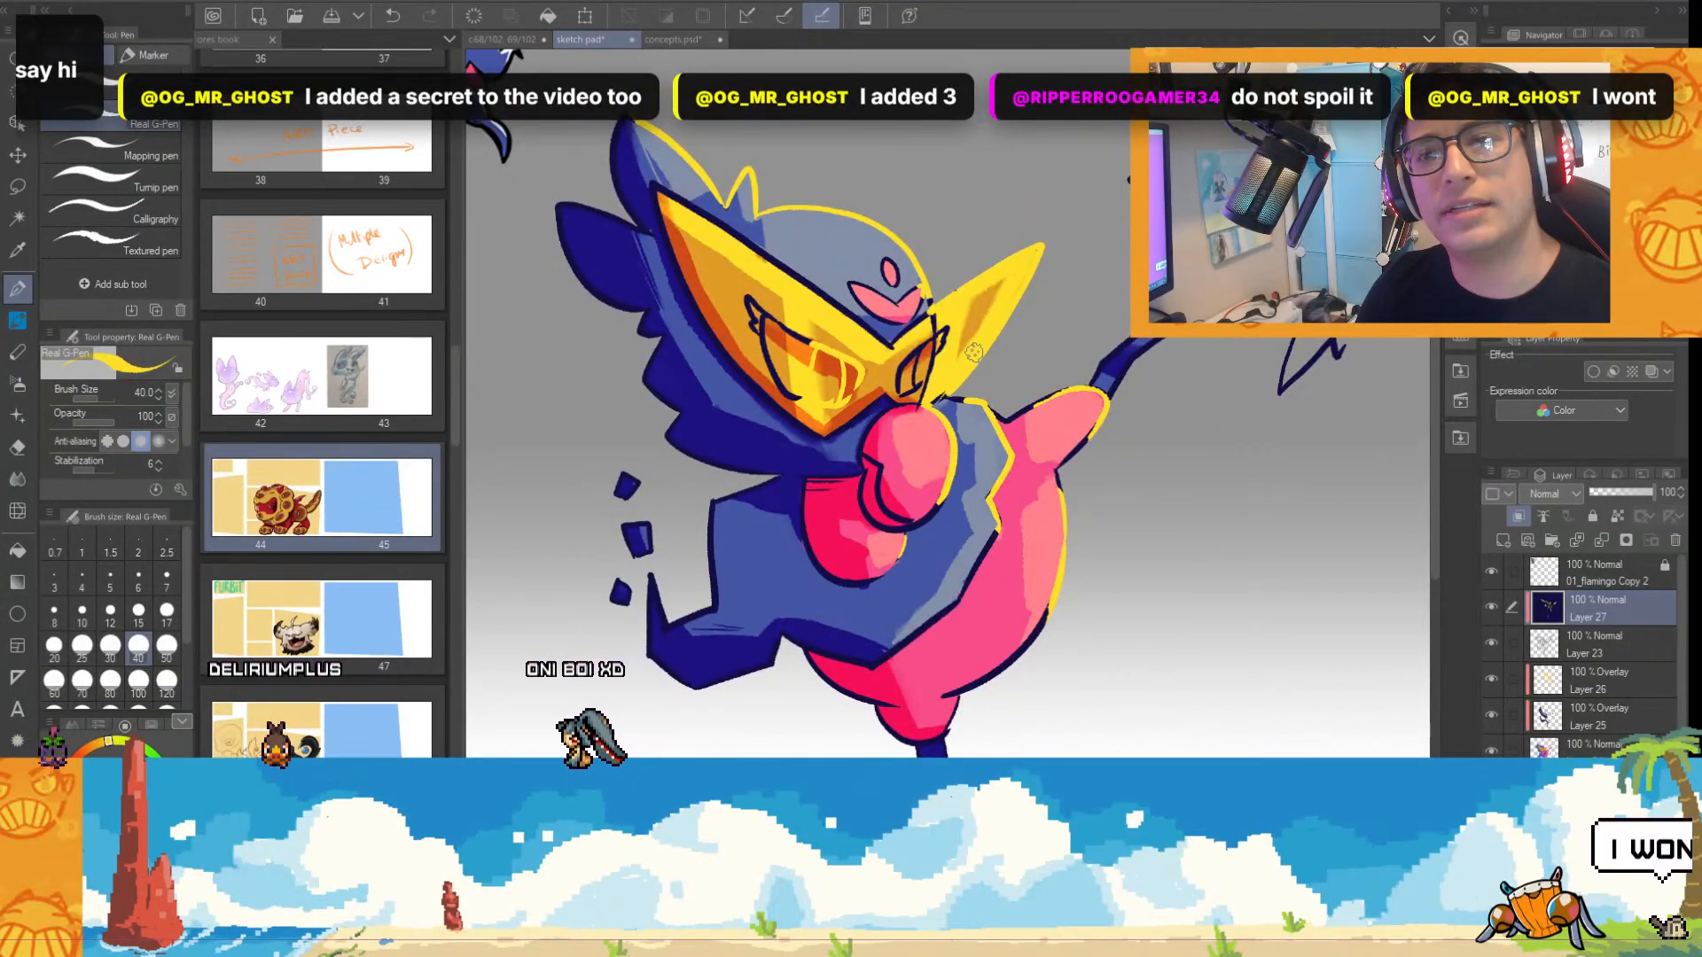
{"action": "scroll", "coordinate": [877, 332], "scroll_direction": "up", "scroll_amount": 1}
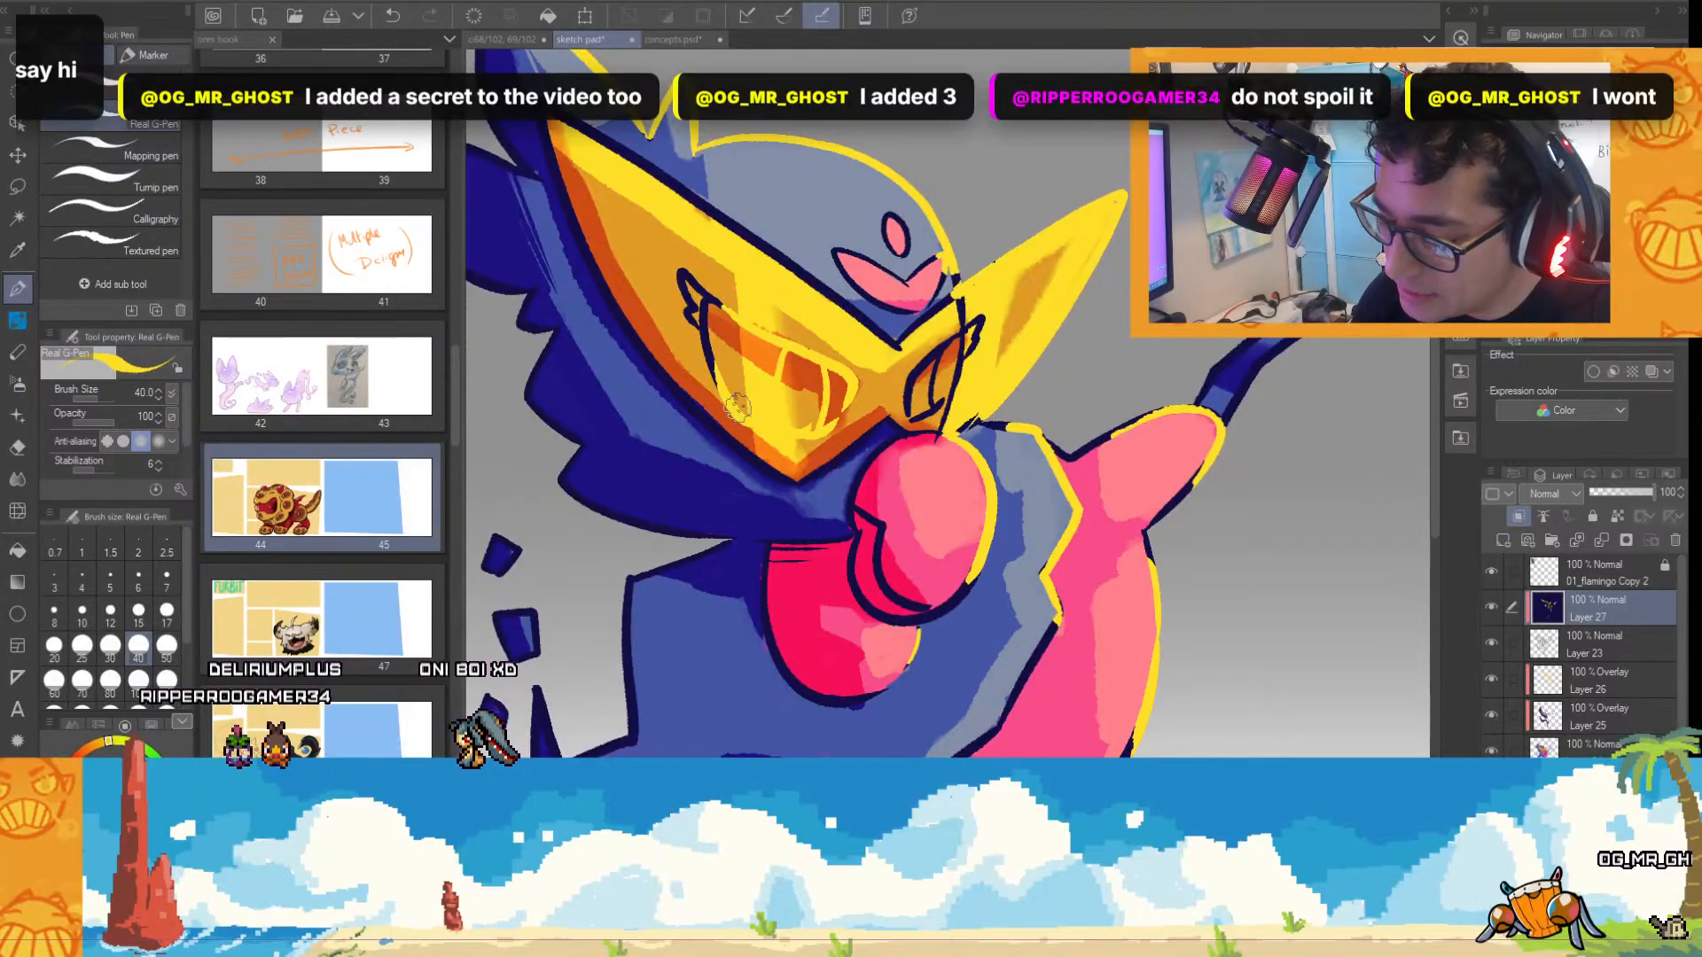
{"action": "left_click_drag", "start_coordinate": [737, 407], "coordinate": [709, 352]}
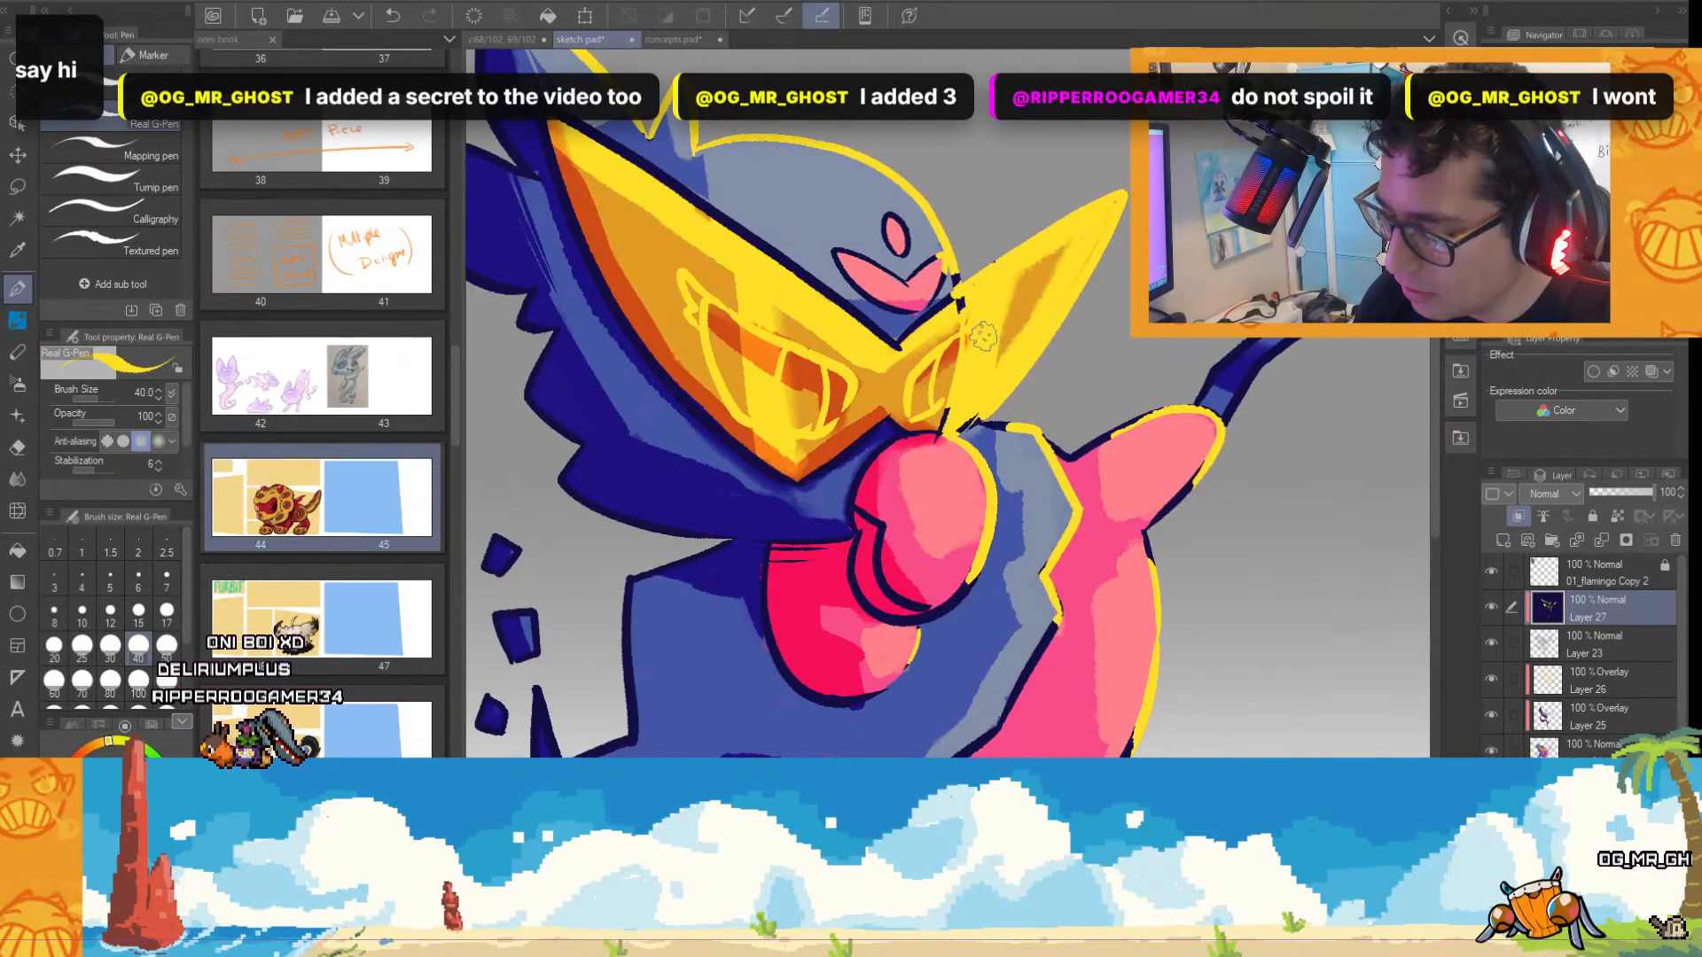
{"action": "key", "text": "ctrl+0"}
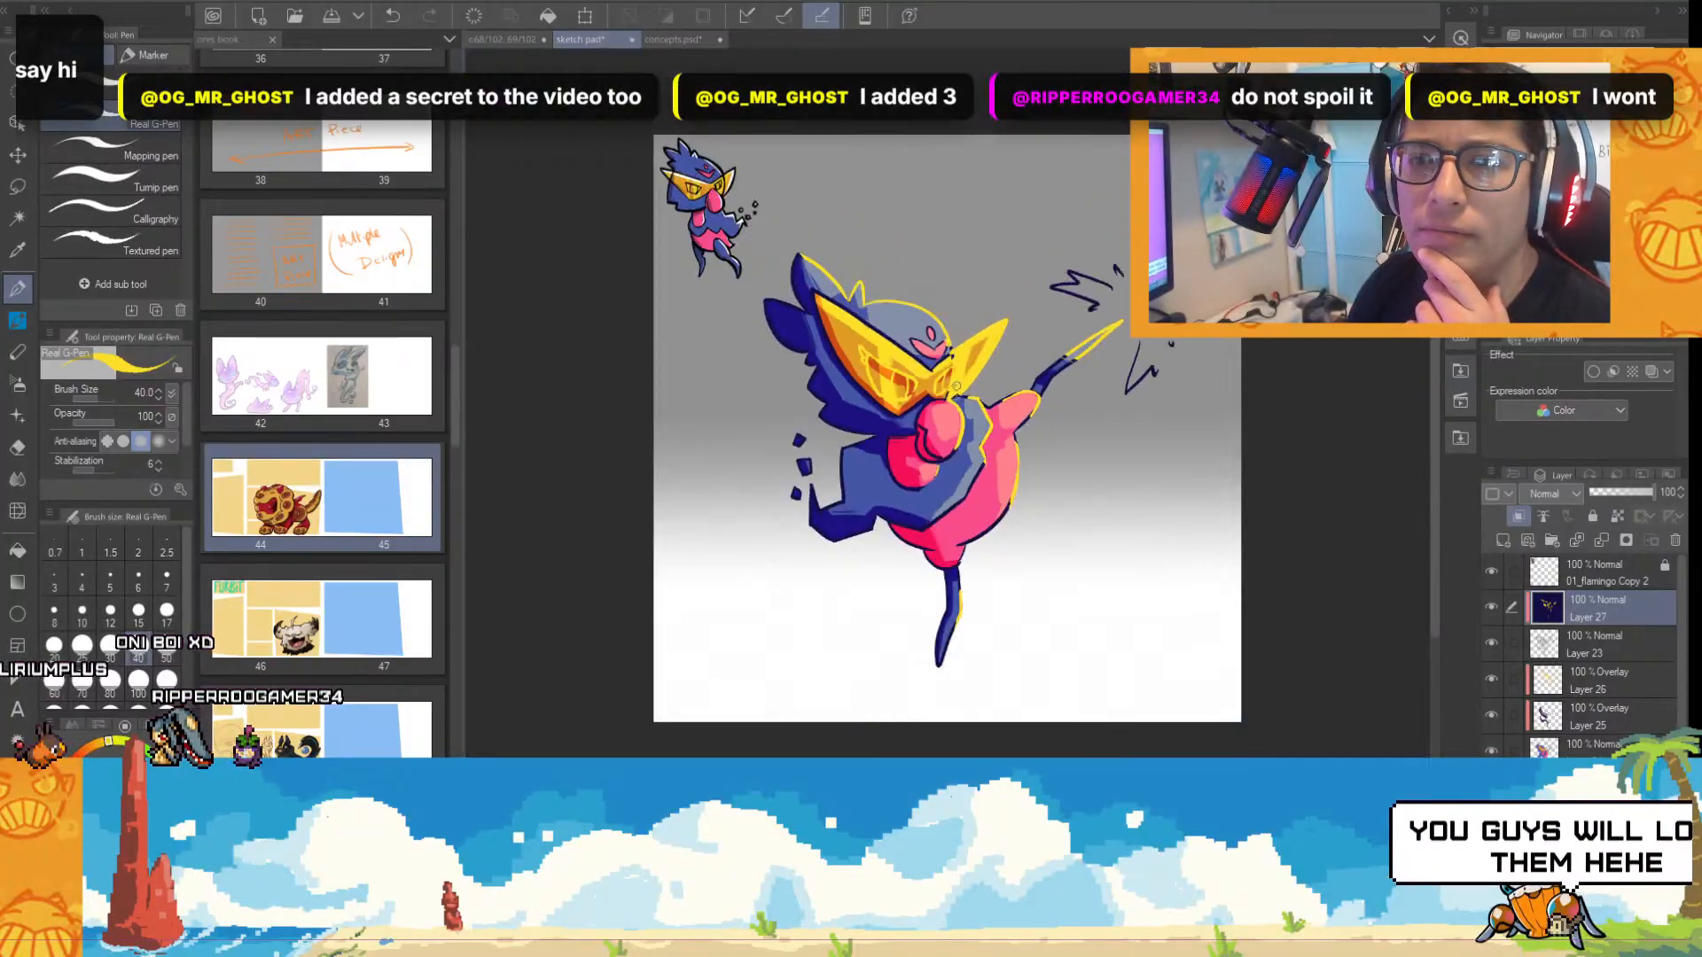
Identify the highlight layer by toggling layer visibility, then clear the bright highlights from both halves of the mask on Overlay Layer 26.
{"action": "scroll", "coordinate": [958, 381], "scroll_direction": "up", "scroll_amount": 2}
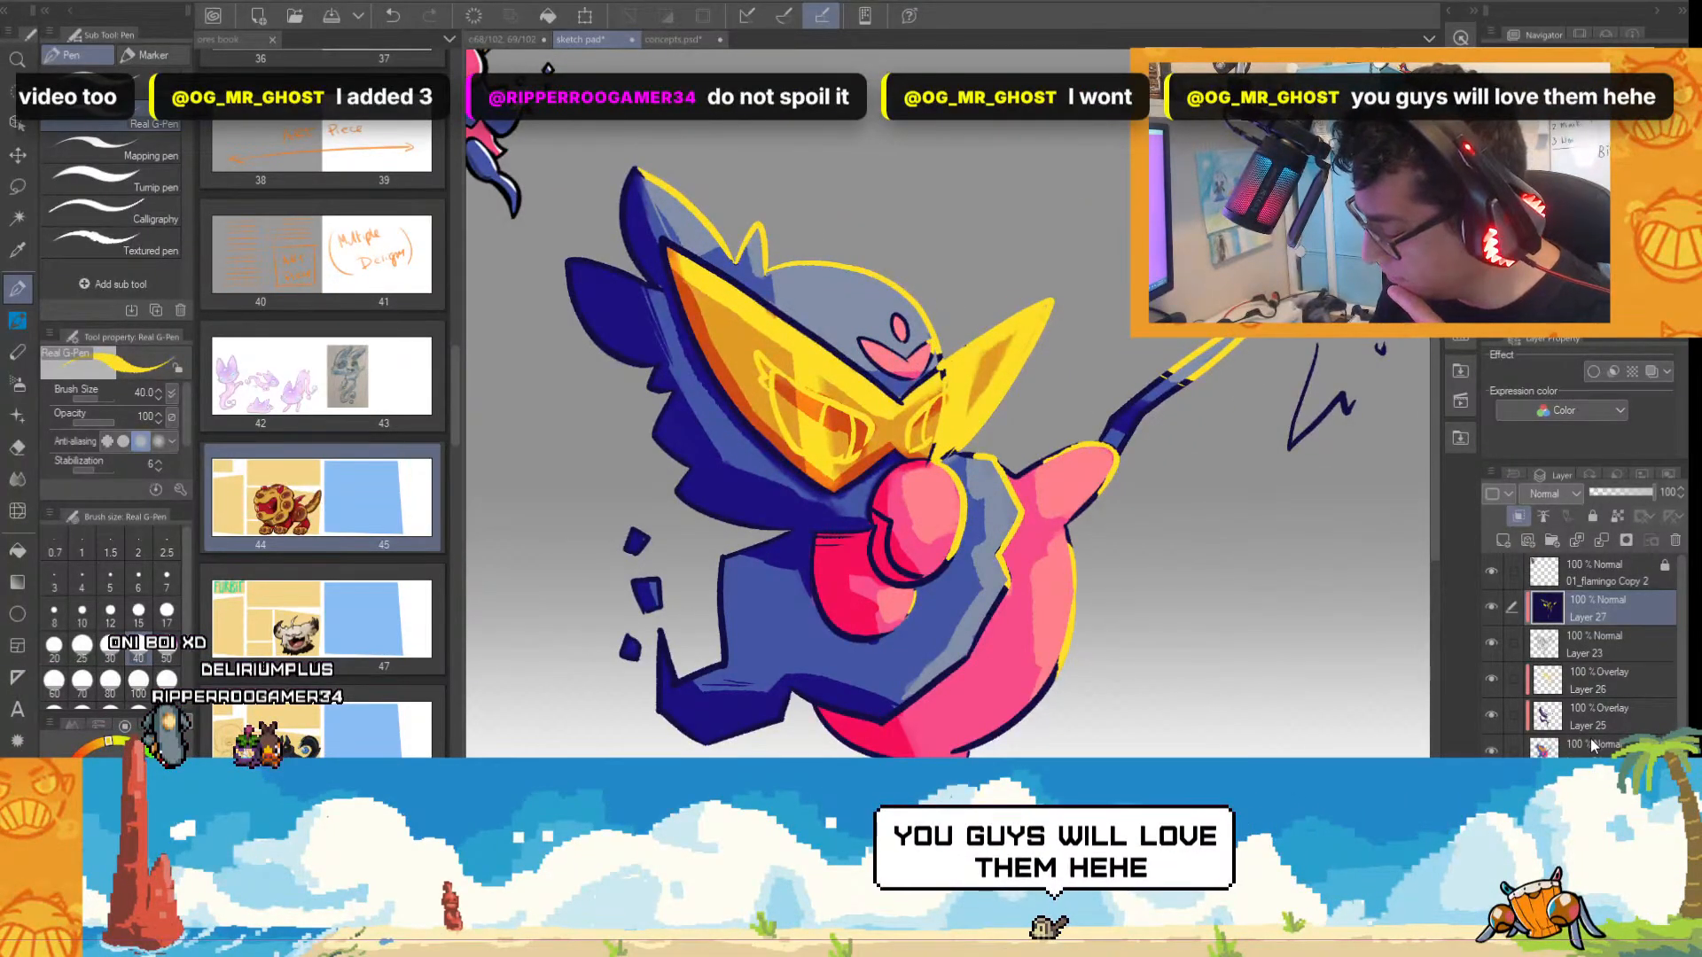
{"action": "left_click", "coordinate": [1493, 638]}
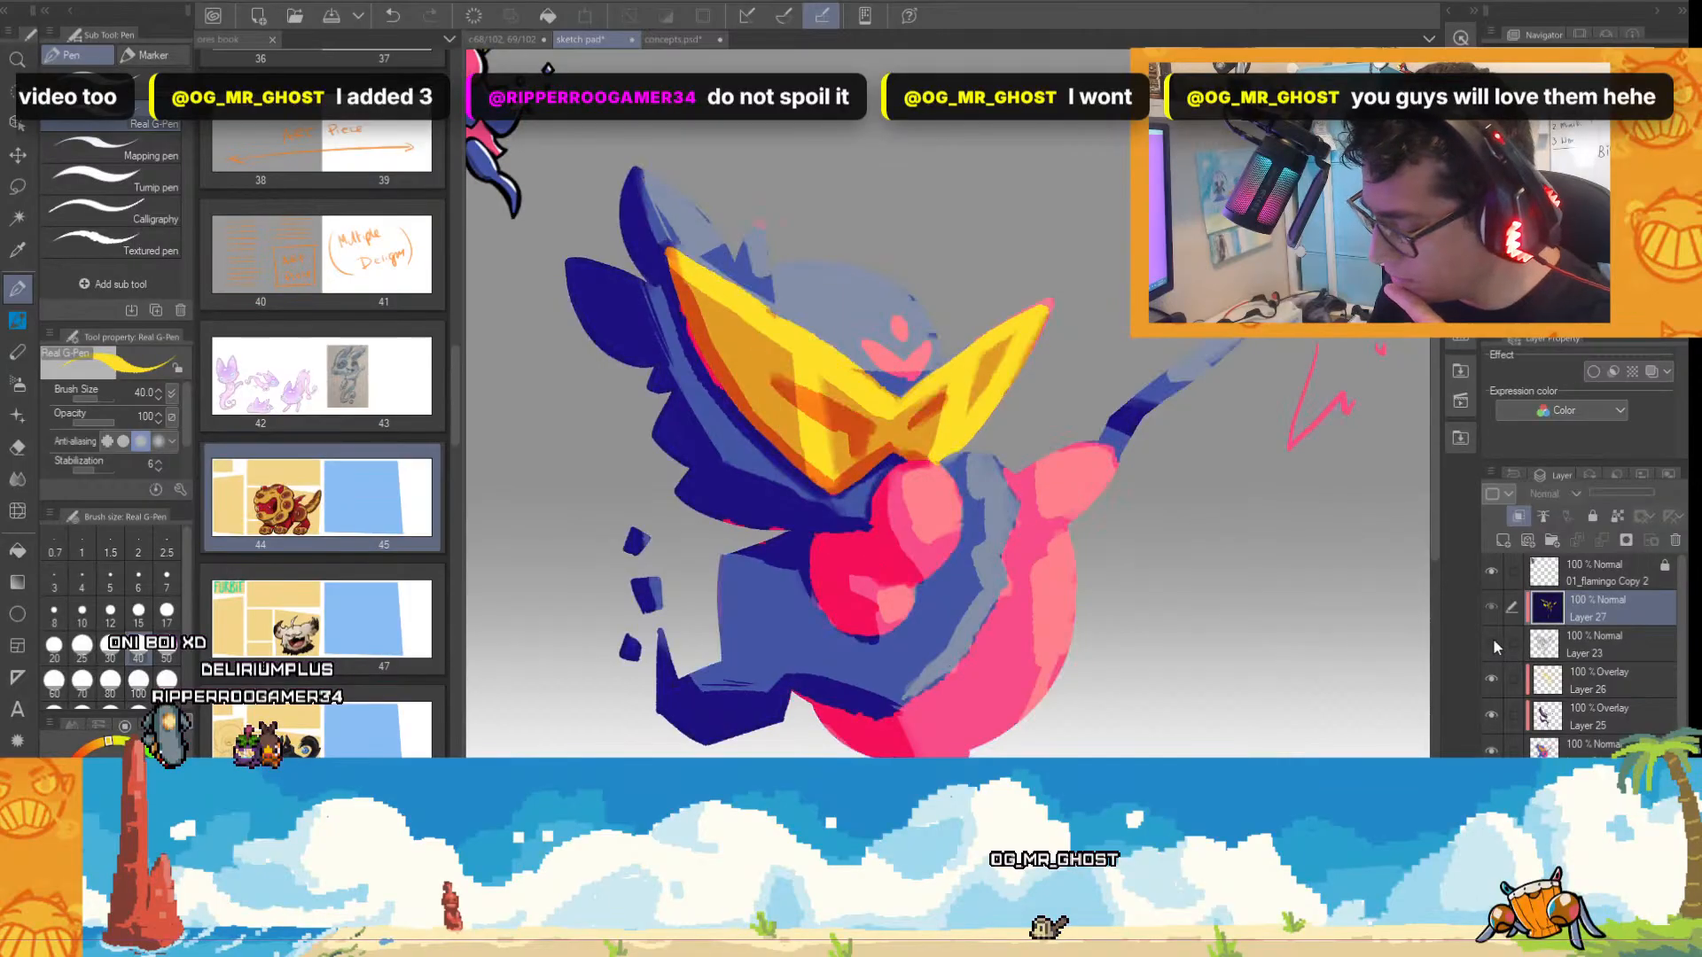
{"action": "left_click", "coordinate": [1494, 640]}
{"action": "left_click", "coordinate": [1491, 675]}
{"action": "left_click", "coordinate": [1493, 675]}
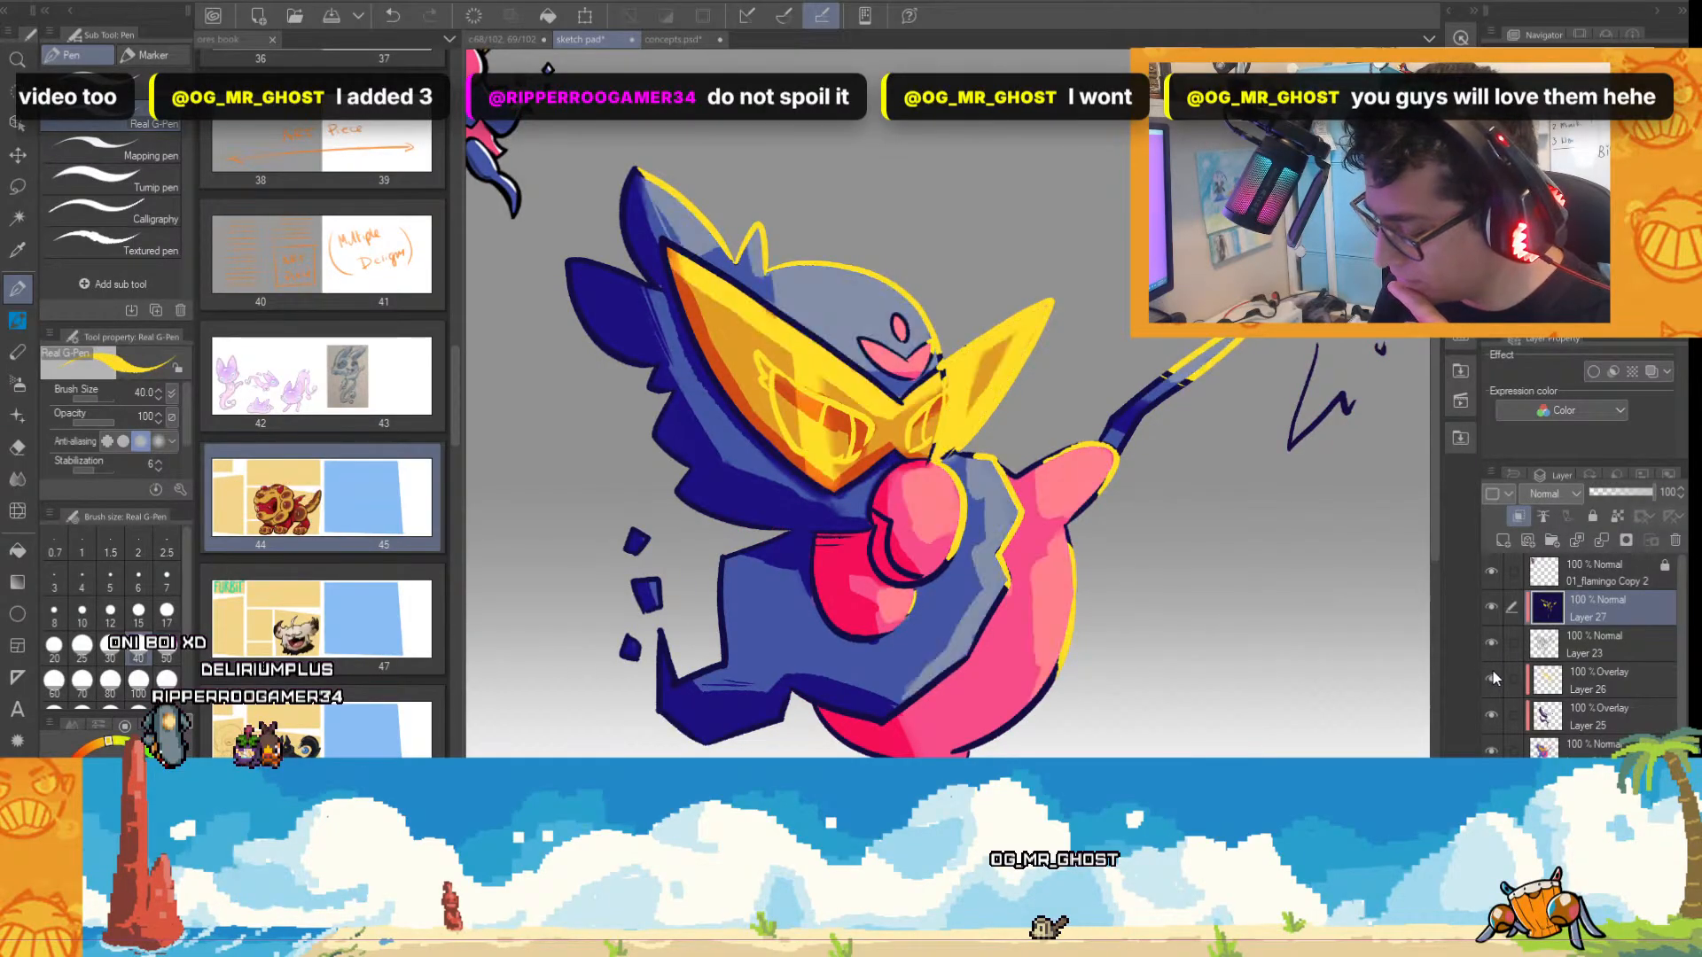
{"action": "left_click", "coordinate": [1492, 675]}
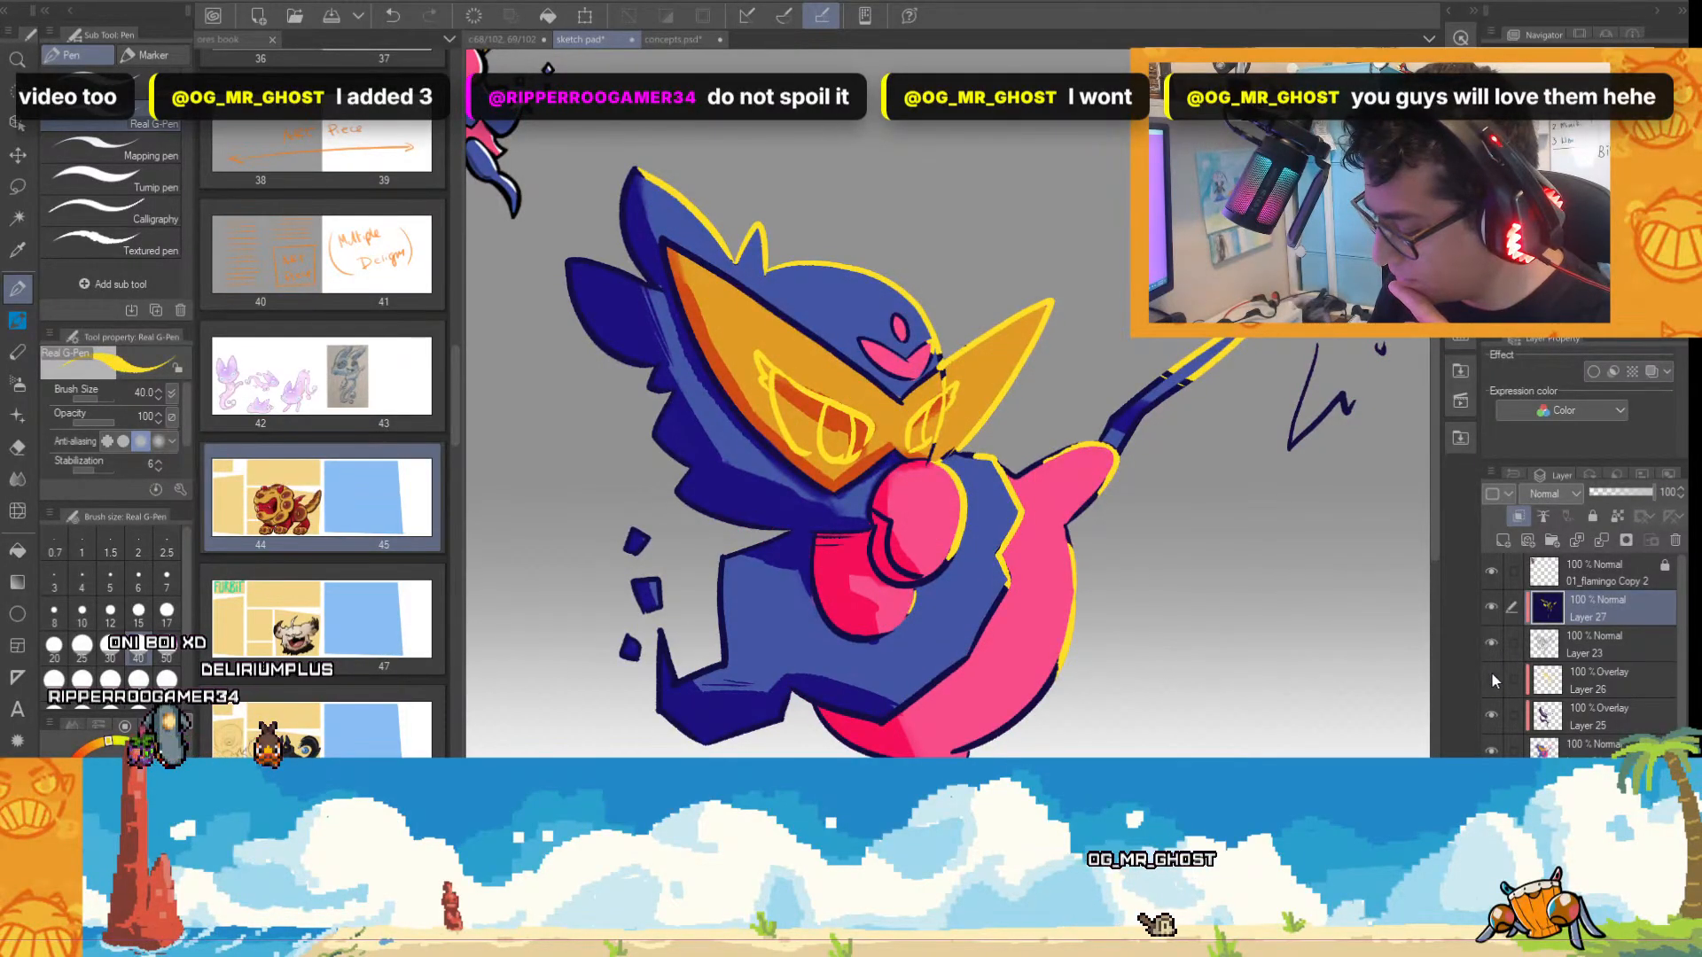
{"action": "left_click", "coordinate": [1493, 680]}
{"action": "left_click", "coordinate": [1592, 682]}
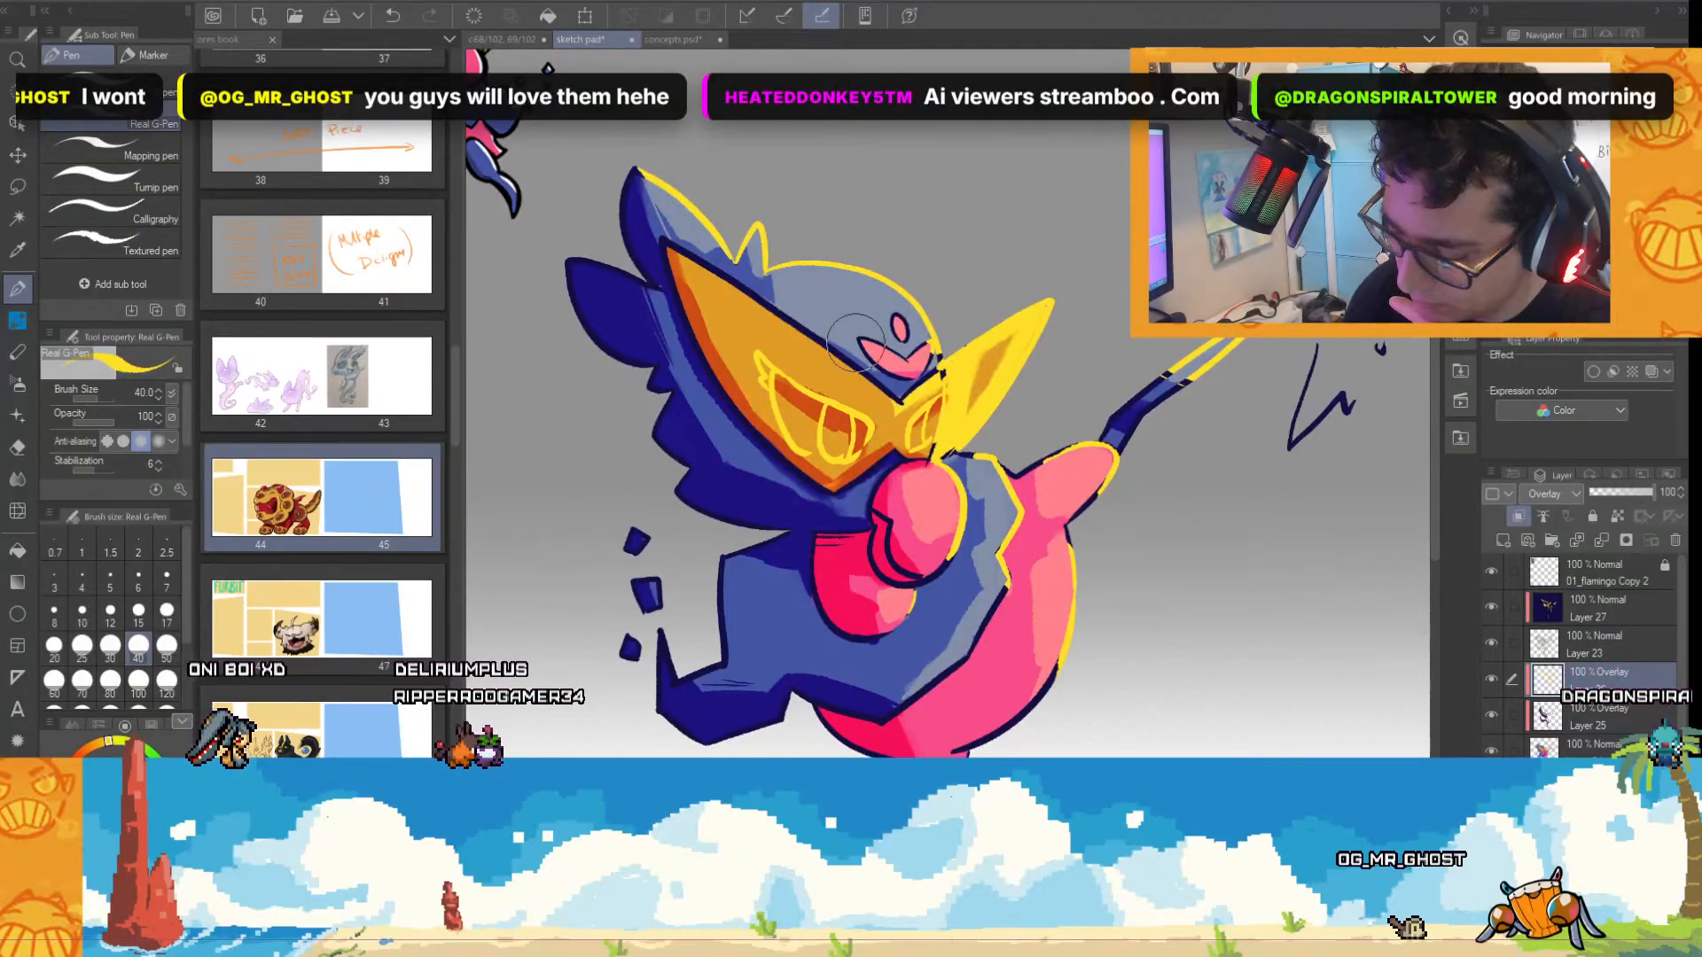
{"action": "left_click_drag", "start_coordinate": [952, 422], "coordinate": [987, 356]}
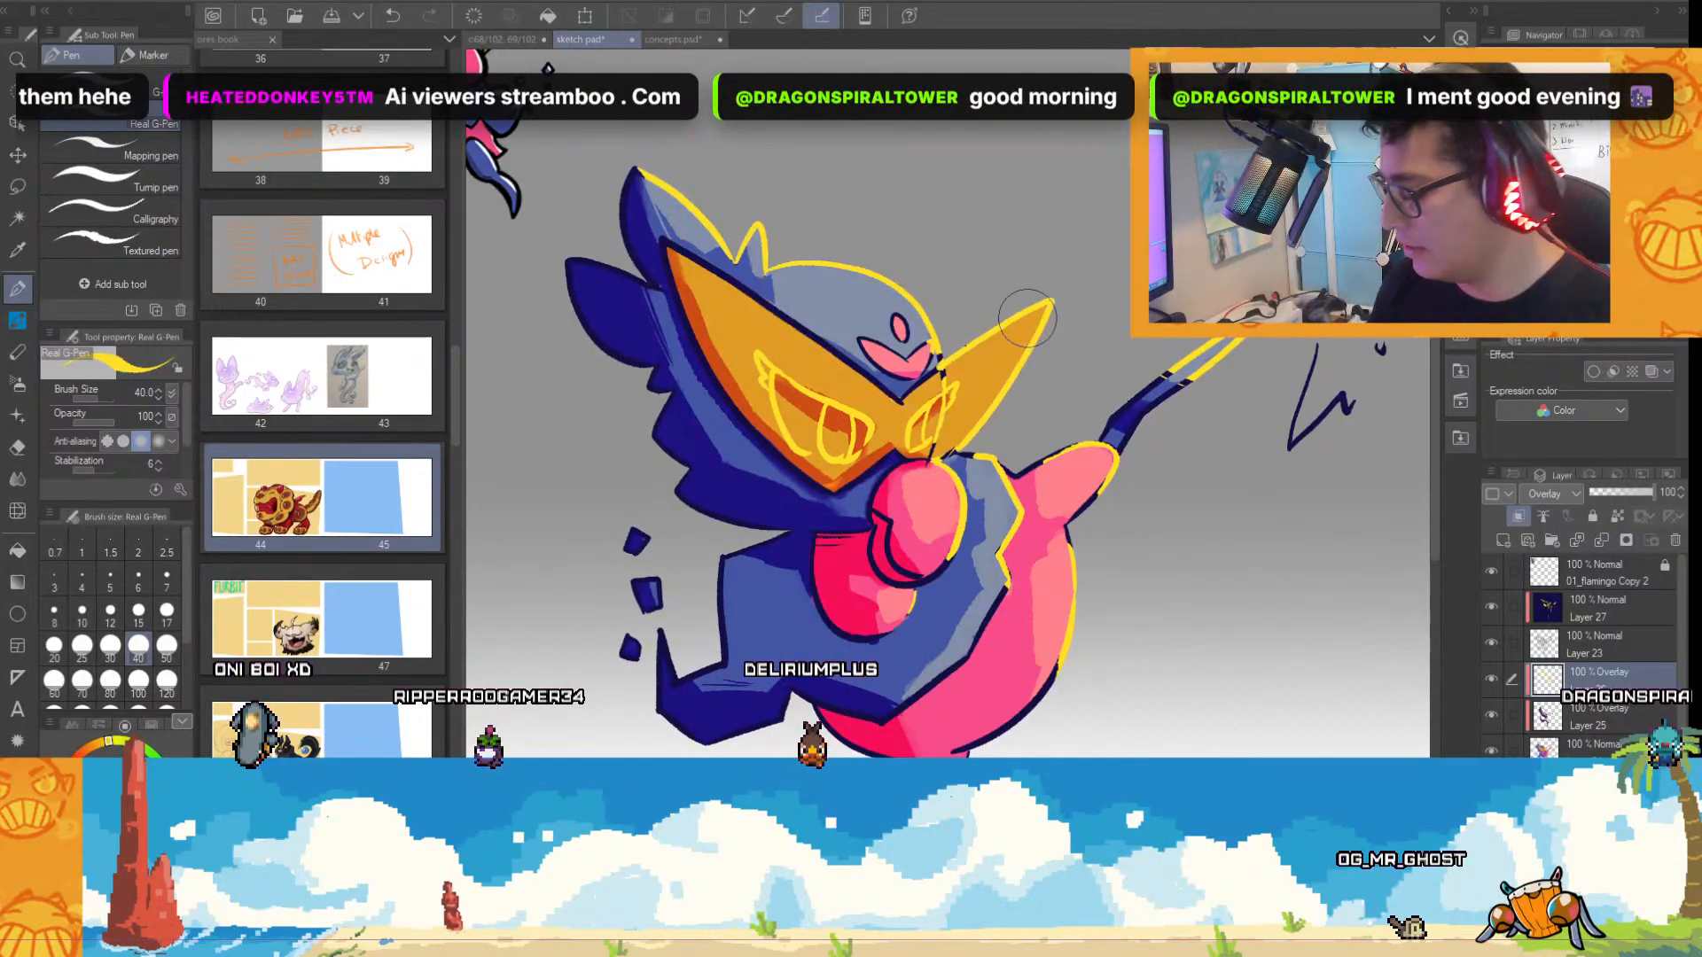
On Layer 27, recolour the remaining navy line where the head meets the mask's far half yellow.
{"action": "left_click", "coordinate": [1577, 618]}
{"action": "scroll", "coordinate": [1135, 439], "scroll_direction": "up", "scroll_amount": 1}
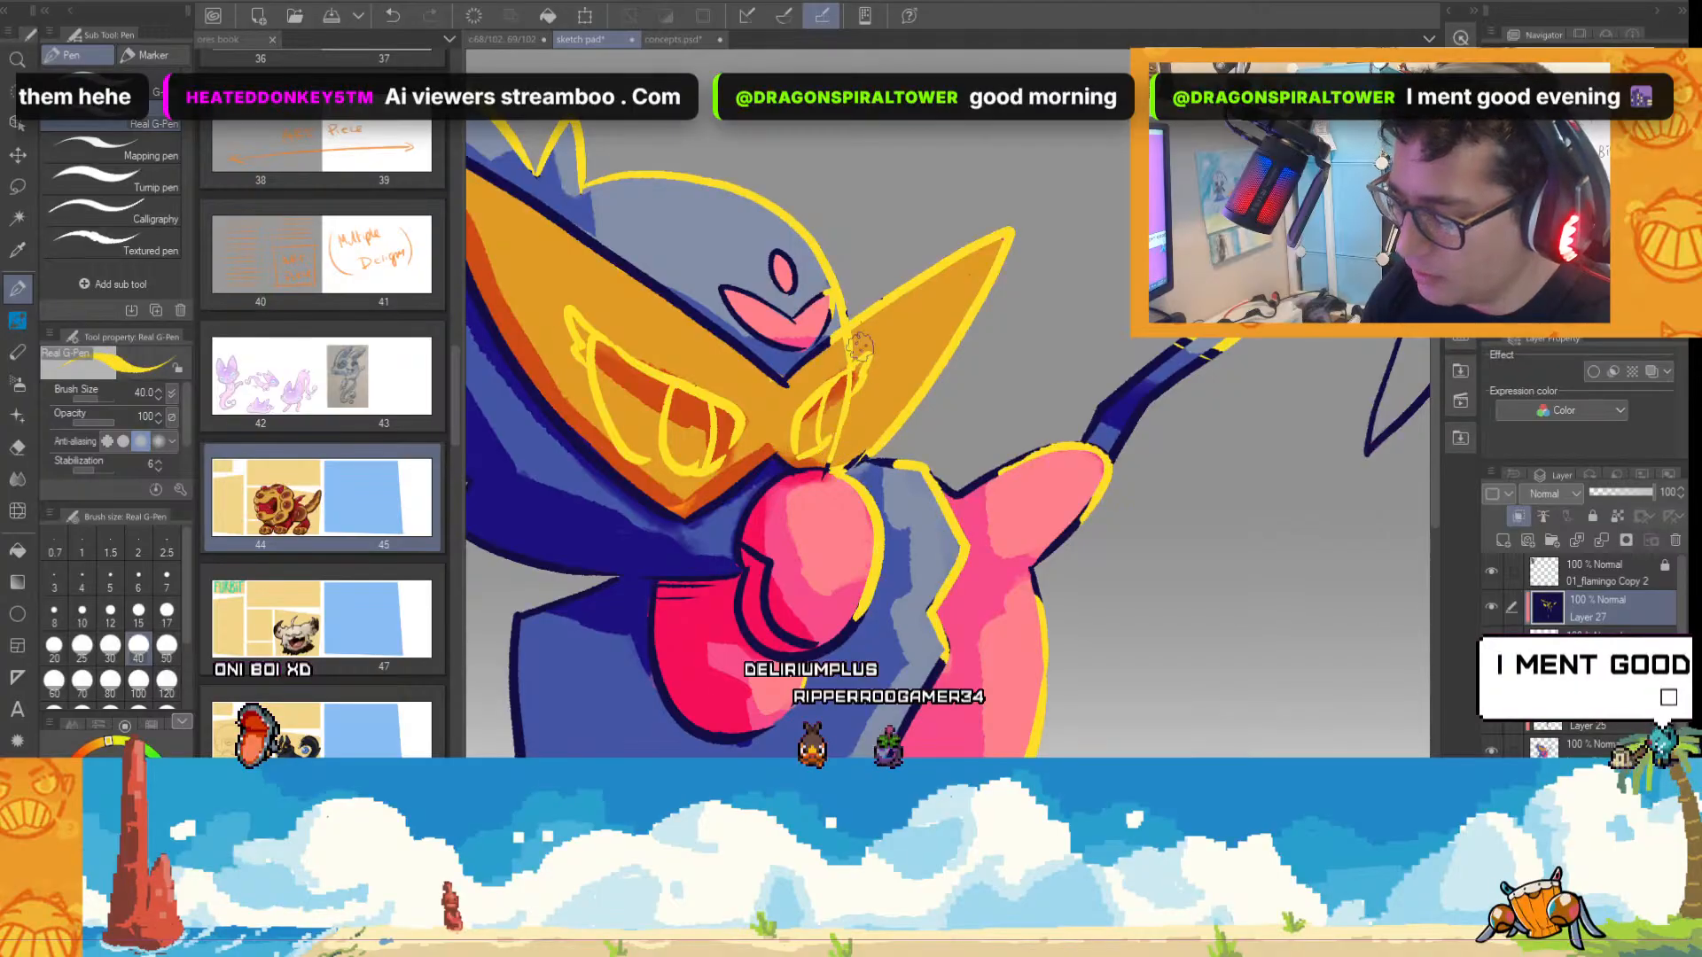
{"action": "scroll", "coordinate": [1163, 519], "scroll_direction": "down", "scroll_amount": 2}
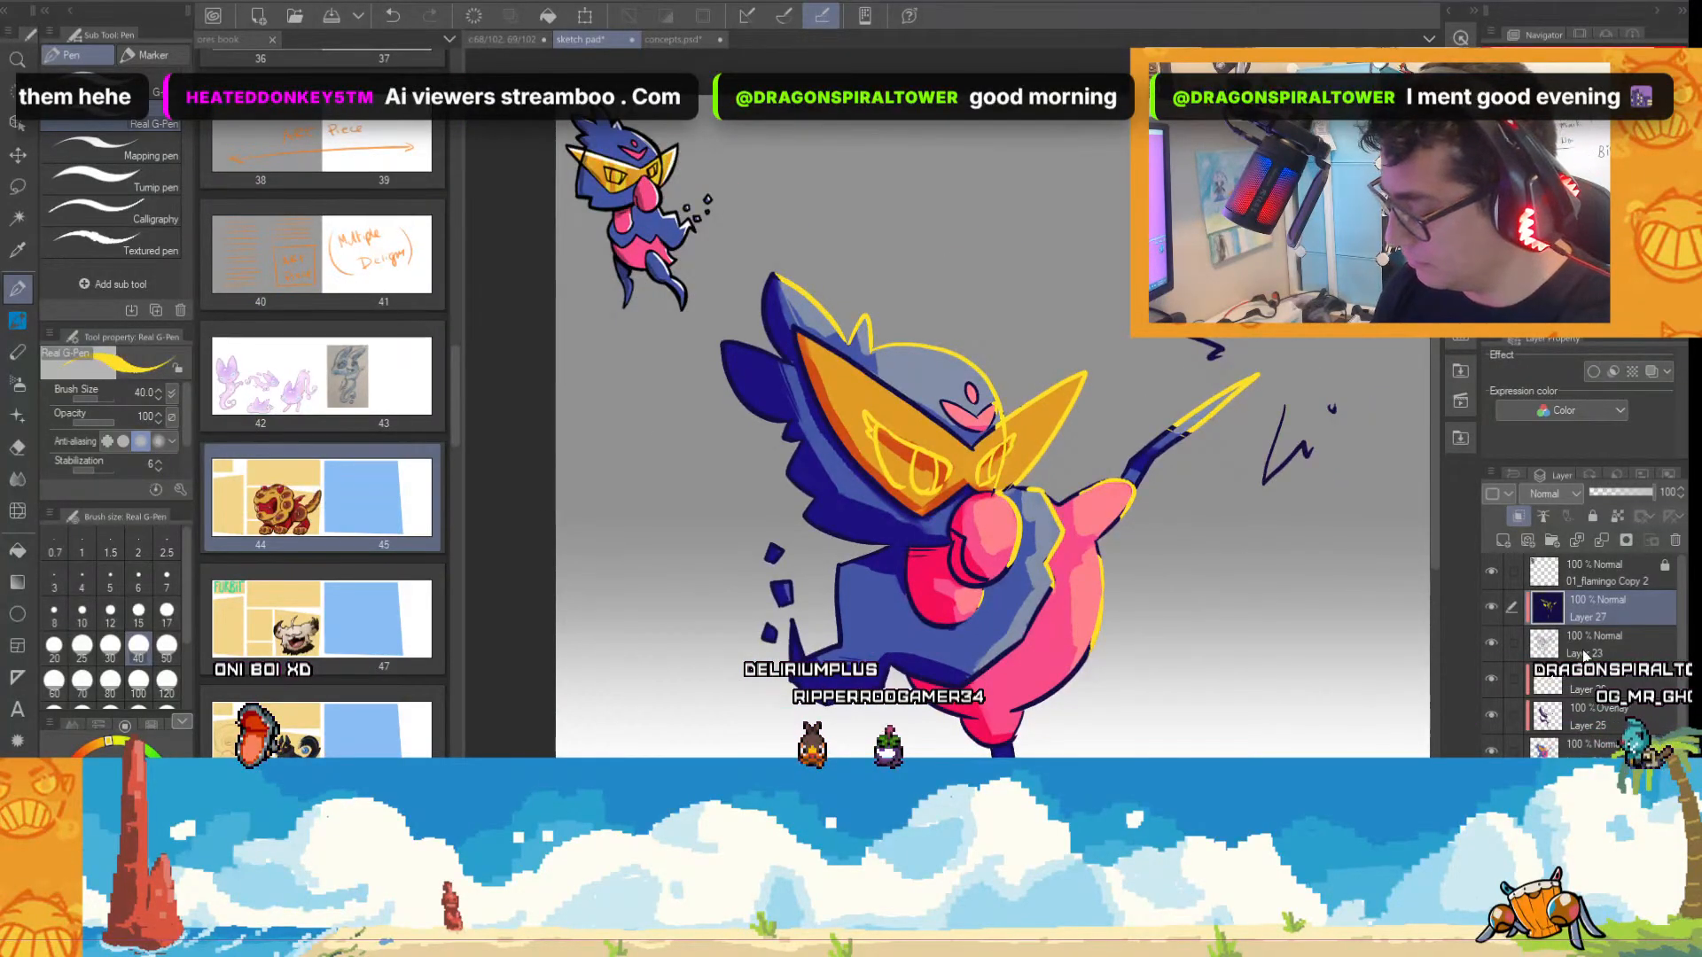
On Overlay Layer 26, undo a vertical test stroke and paint bright yellow highlights along the mask's upper edges.
{"action": "left_click", "coordinate": [1583, 653]}
{"action": "left_click", "coordinate": [1581, 682]}
{"action": "left_click", "coordinate": [1491, 679]}
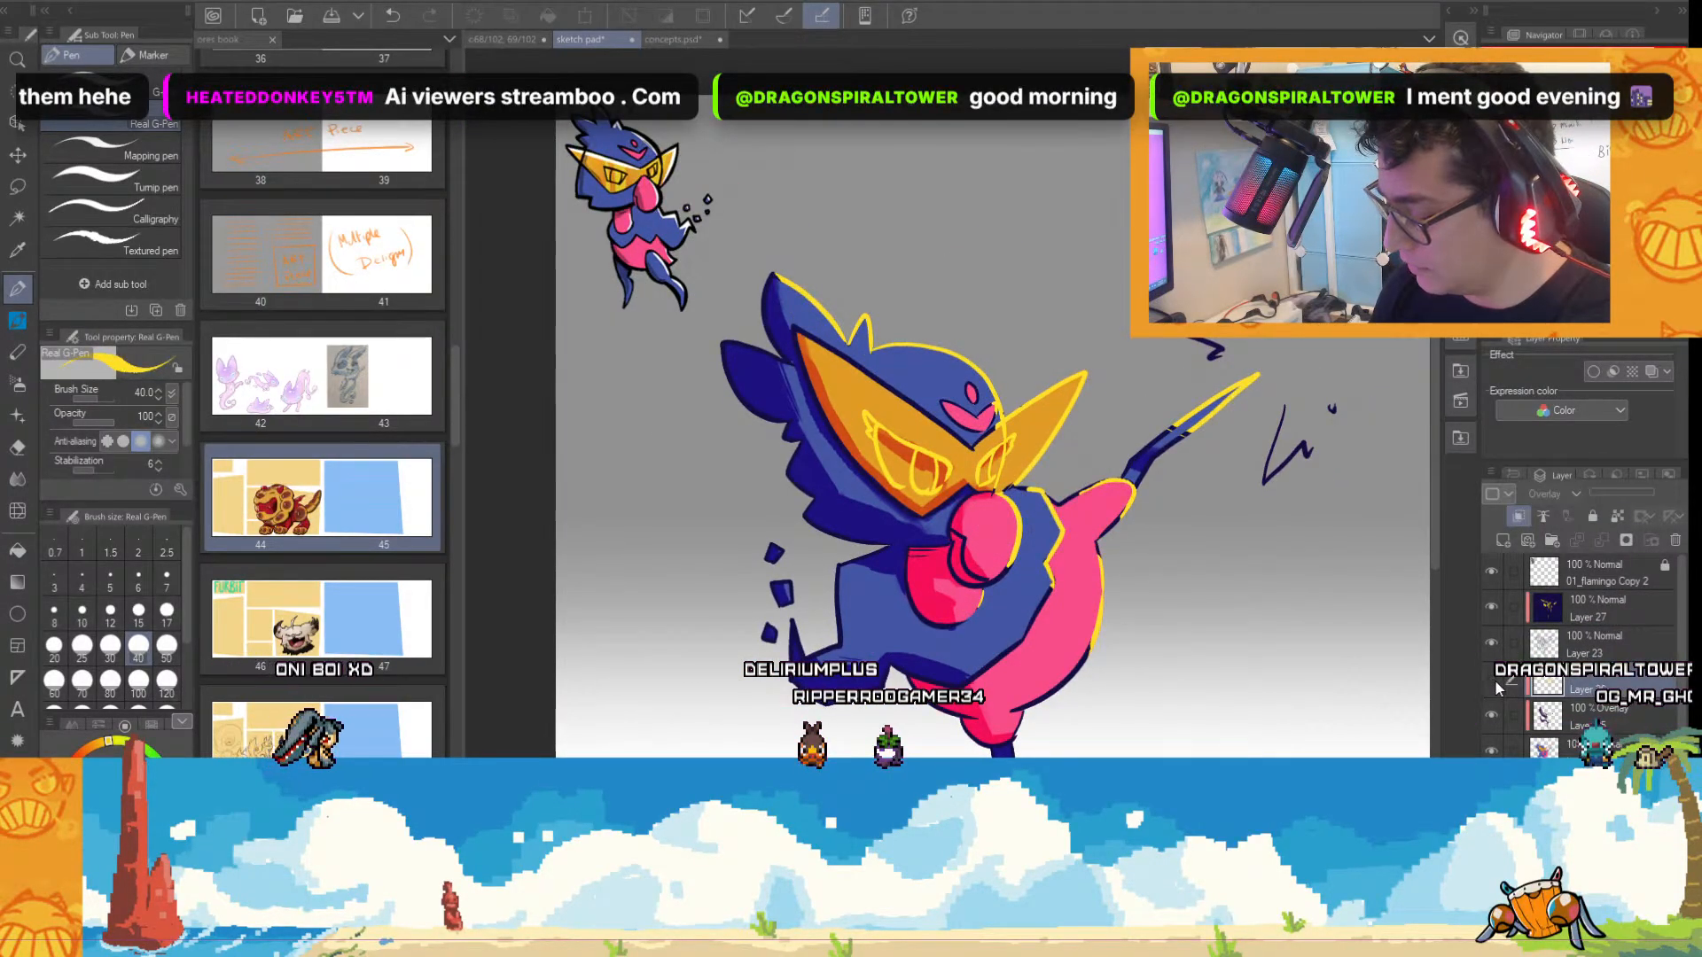
{"action": "left_click", "coordinate": [1494, 679]}
{"action": "scroll", "coordinate": [1120, 555], "scroll_direction": "up", "scroll_amount": 2}
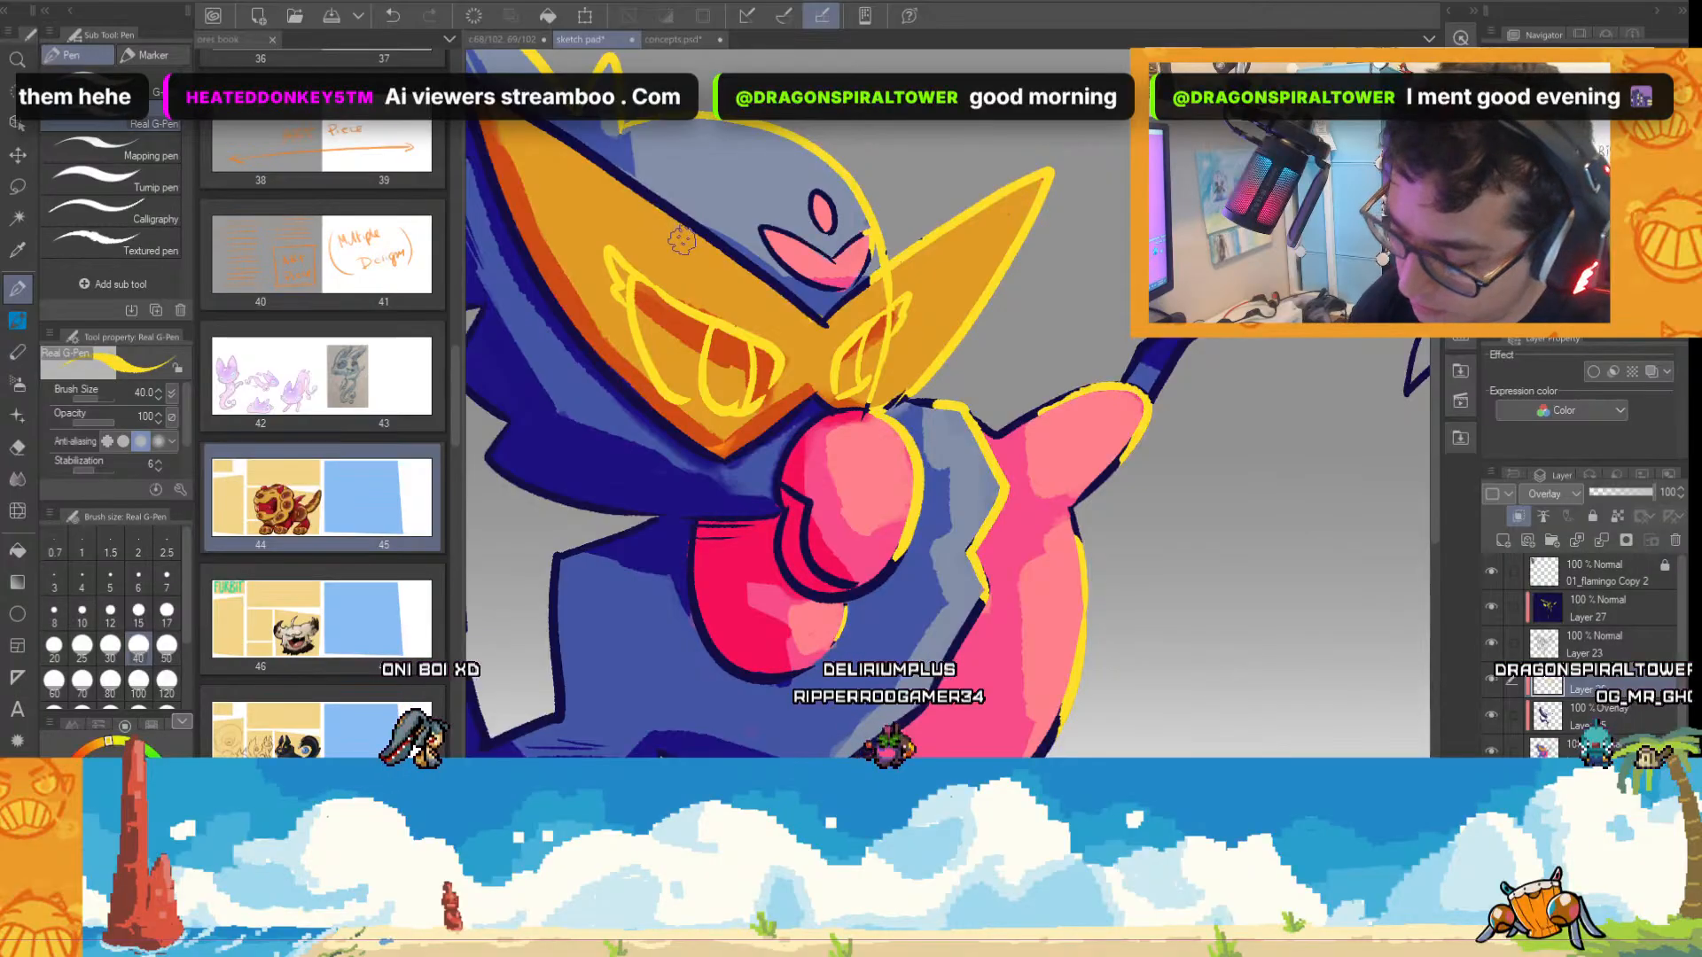
{"action": "left_click_drag", "start_coordinate": [681, 241], "coordinate": [685, 409]}
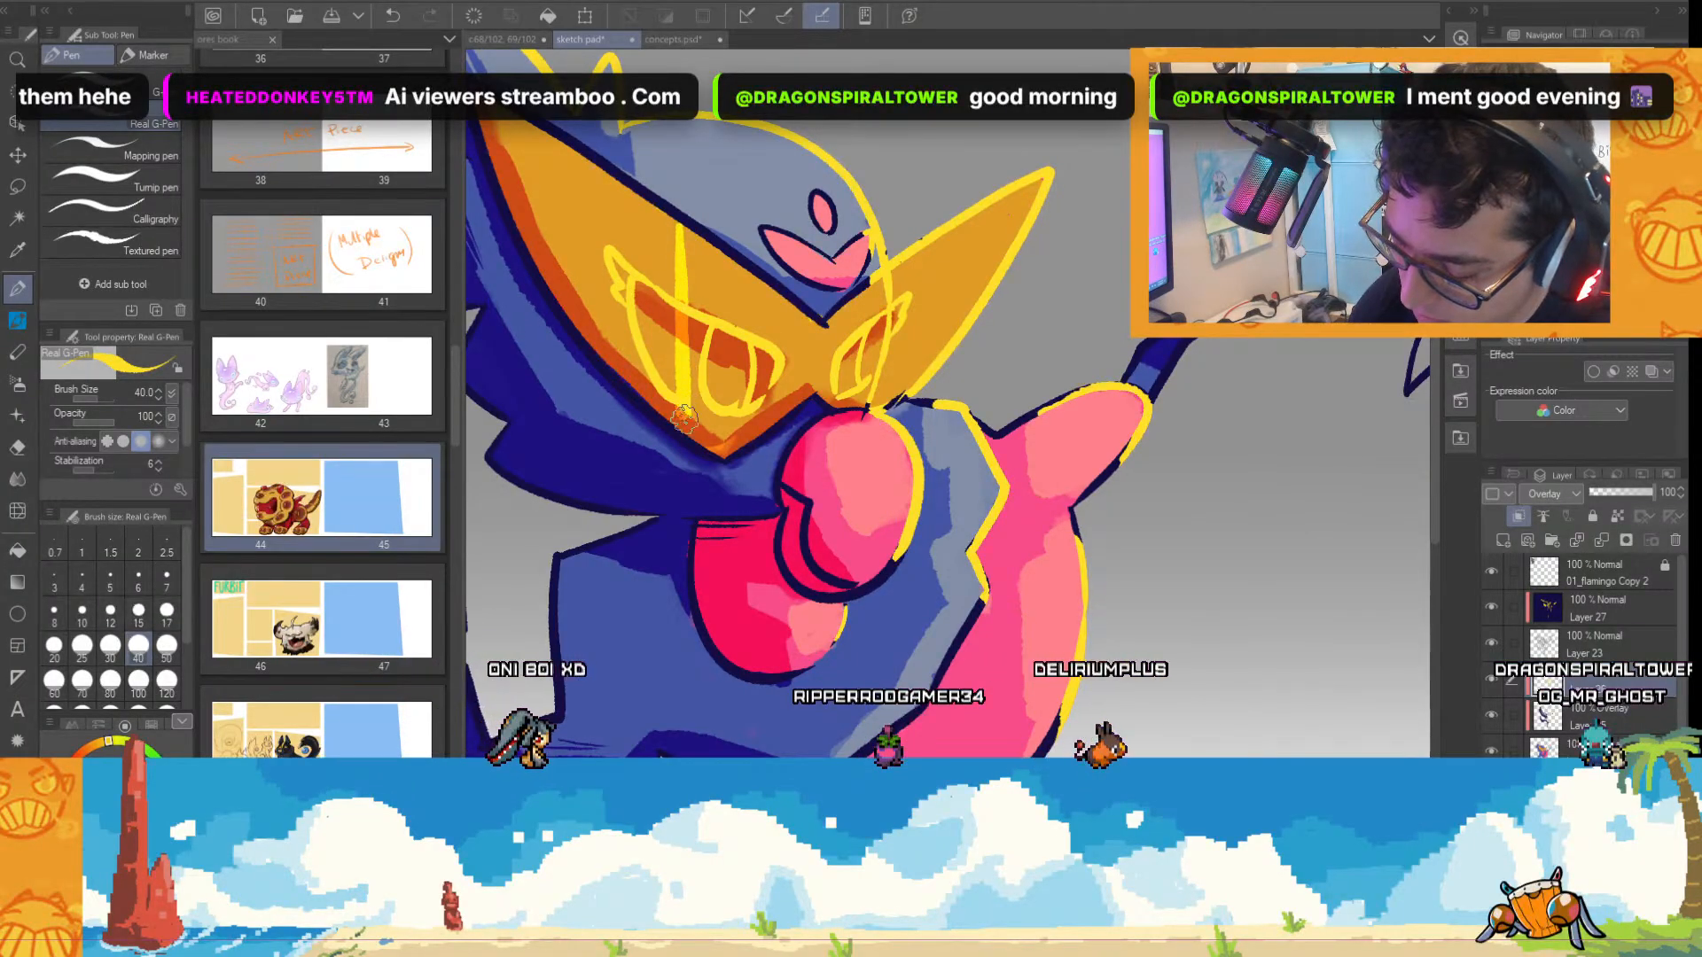
{"action": "key", "text": "ctrl+z"}
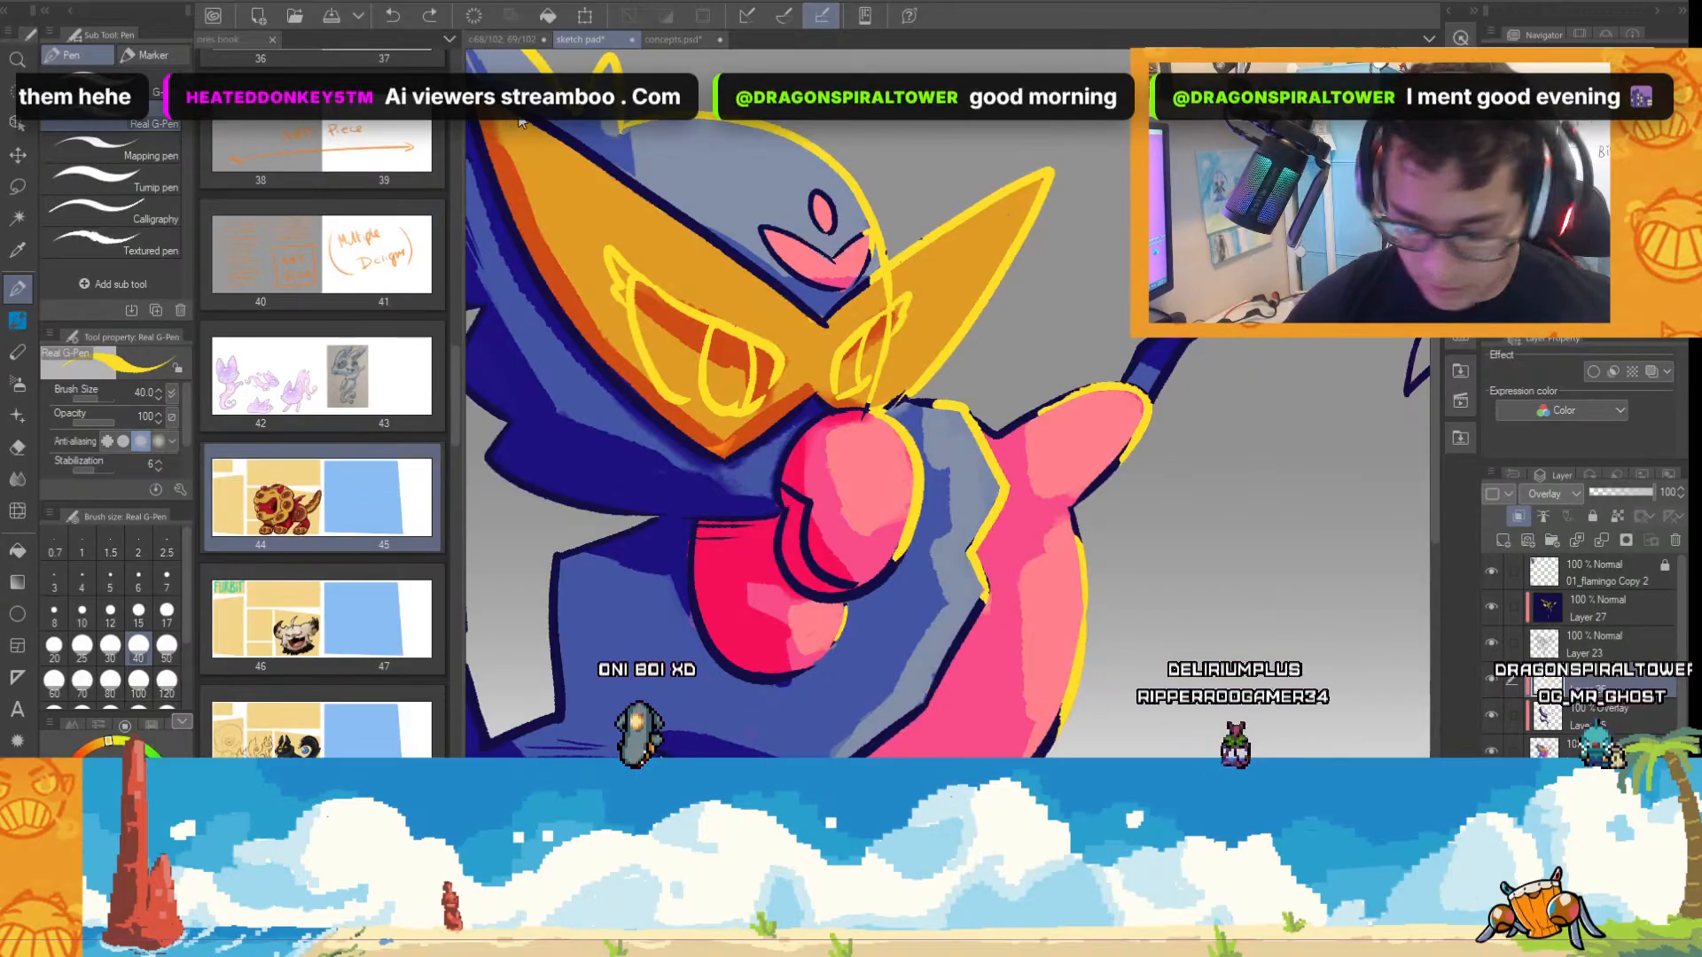
{"action": "left_click_drag", "start_coordinate": [609, 189], "coordinate": [802, 321]}
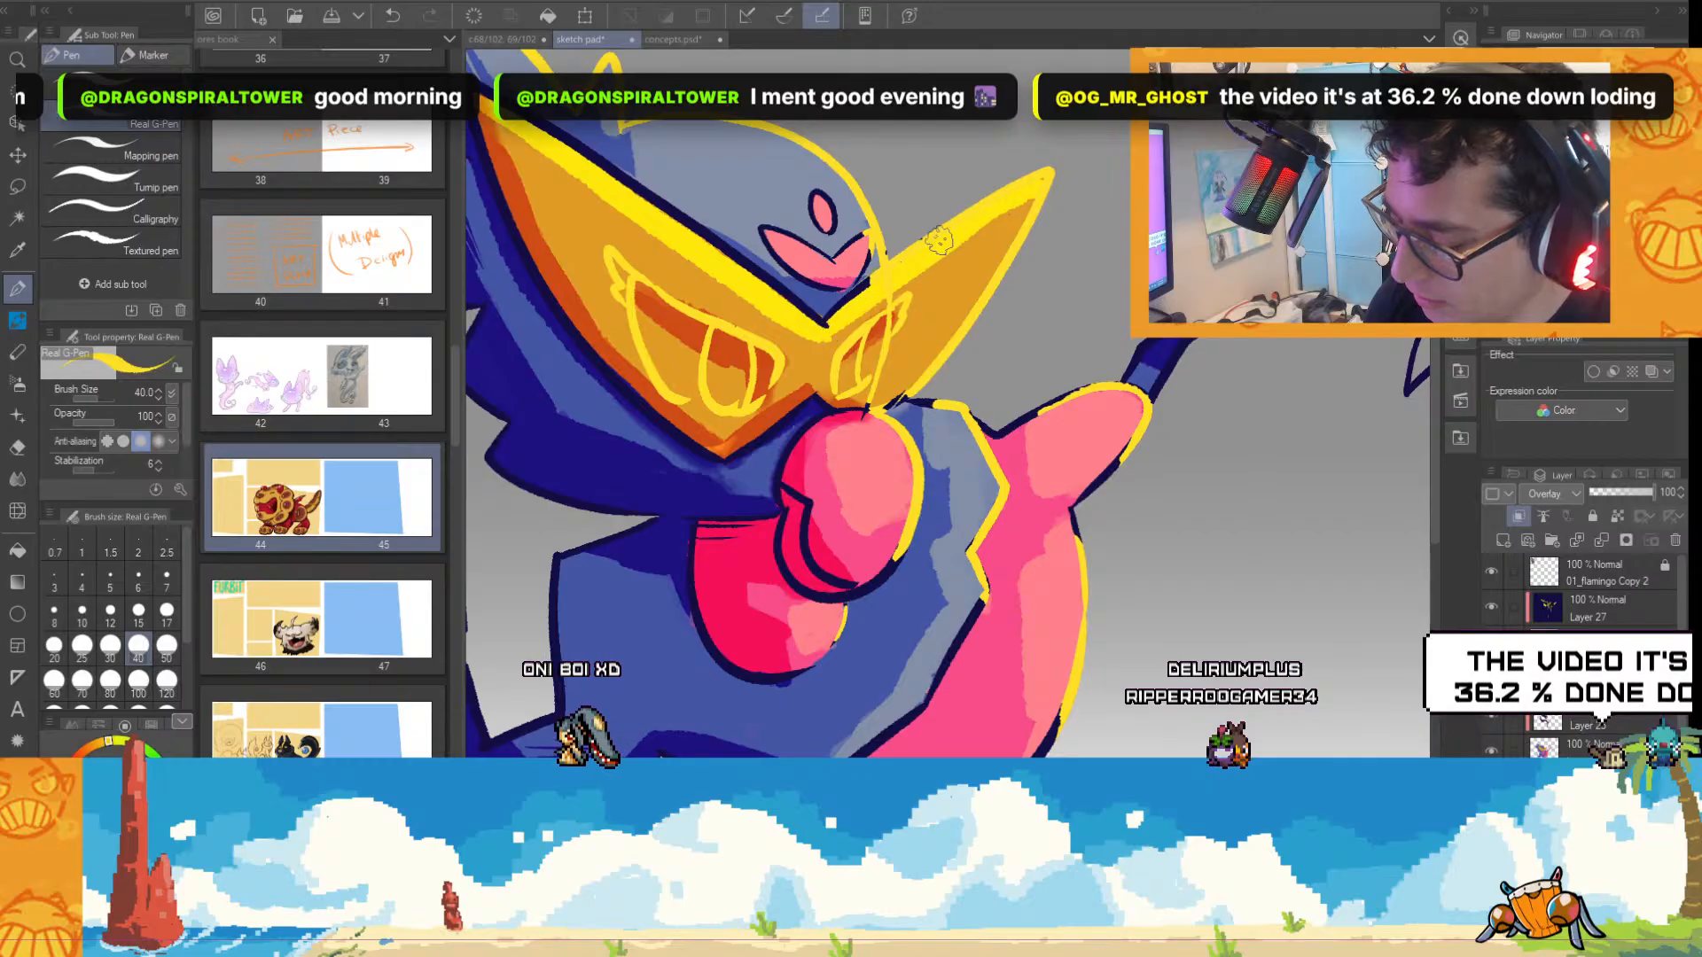
{"action": "scroll", "coordinate": [977, 331], "scroll_direction": "down", "scroll_amount": 3}
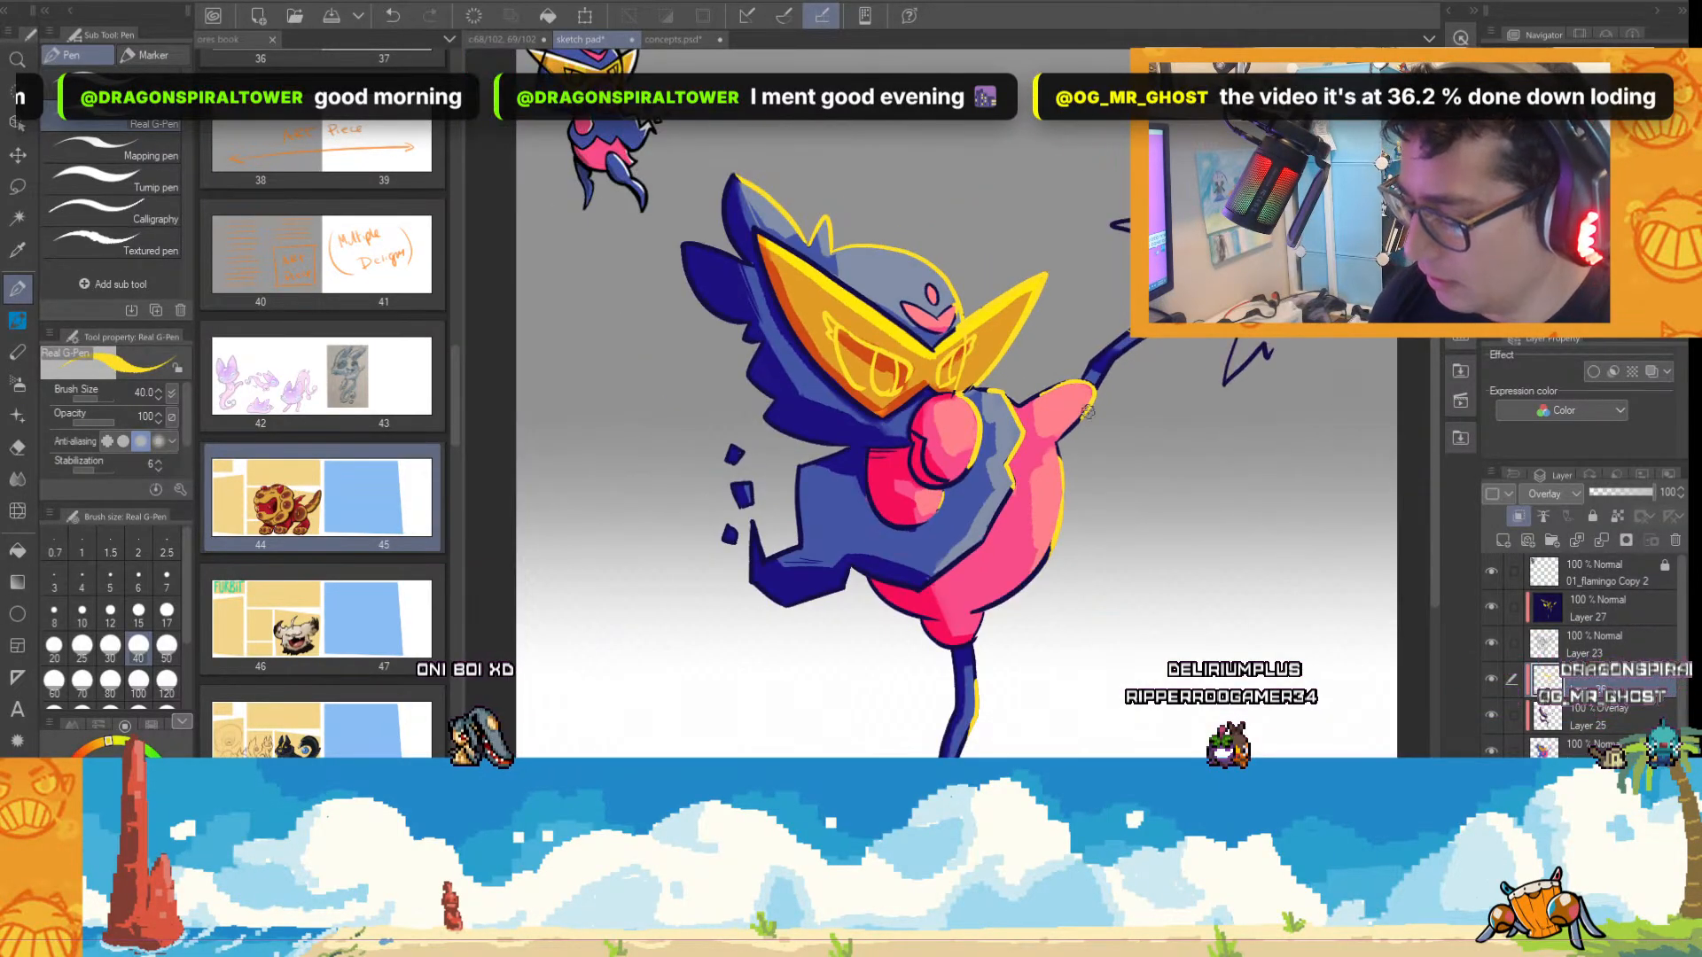
{"action": "scroll", "coordinate": [1006, 305], "scroll_direction": "up", "scroll_amount": 3}
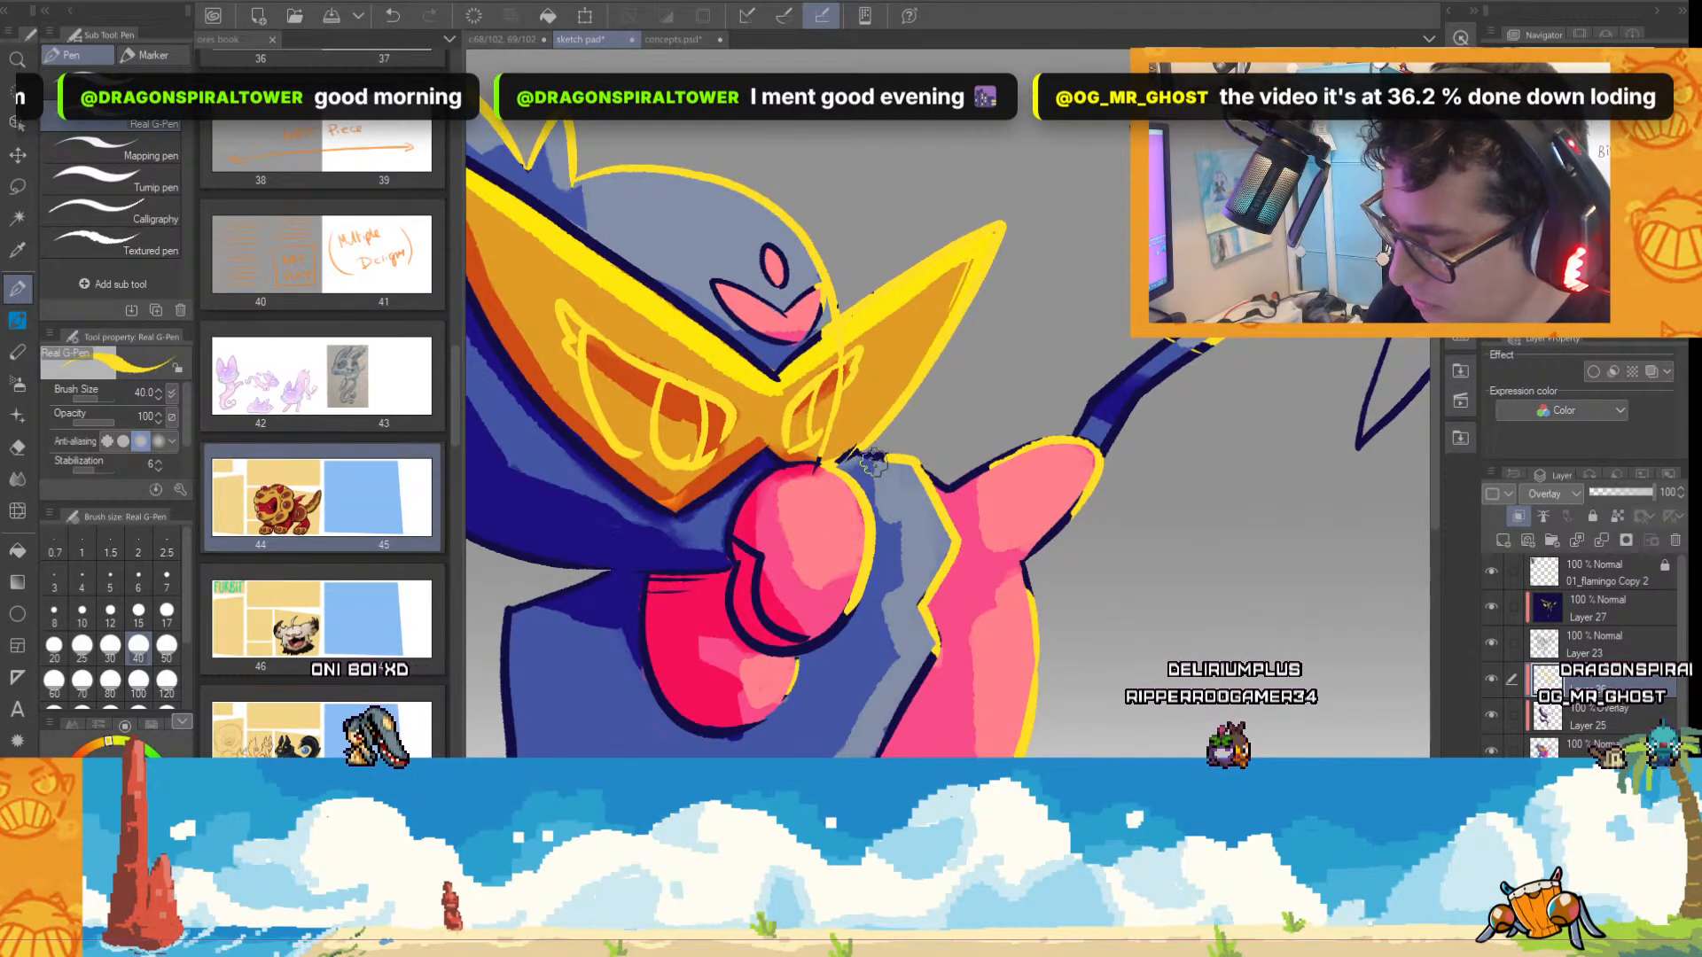
{"action": "scroll", "coordinate": [963, 264], "scroll_direction": "down", "scroll_amount": 3}
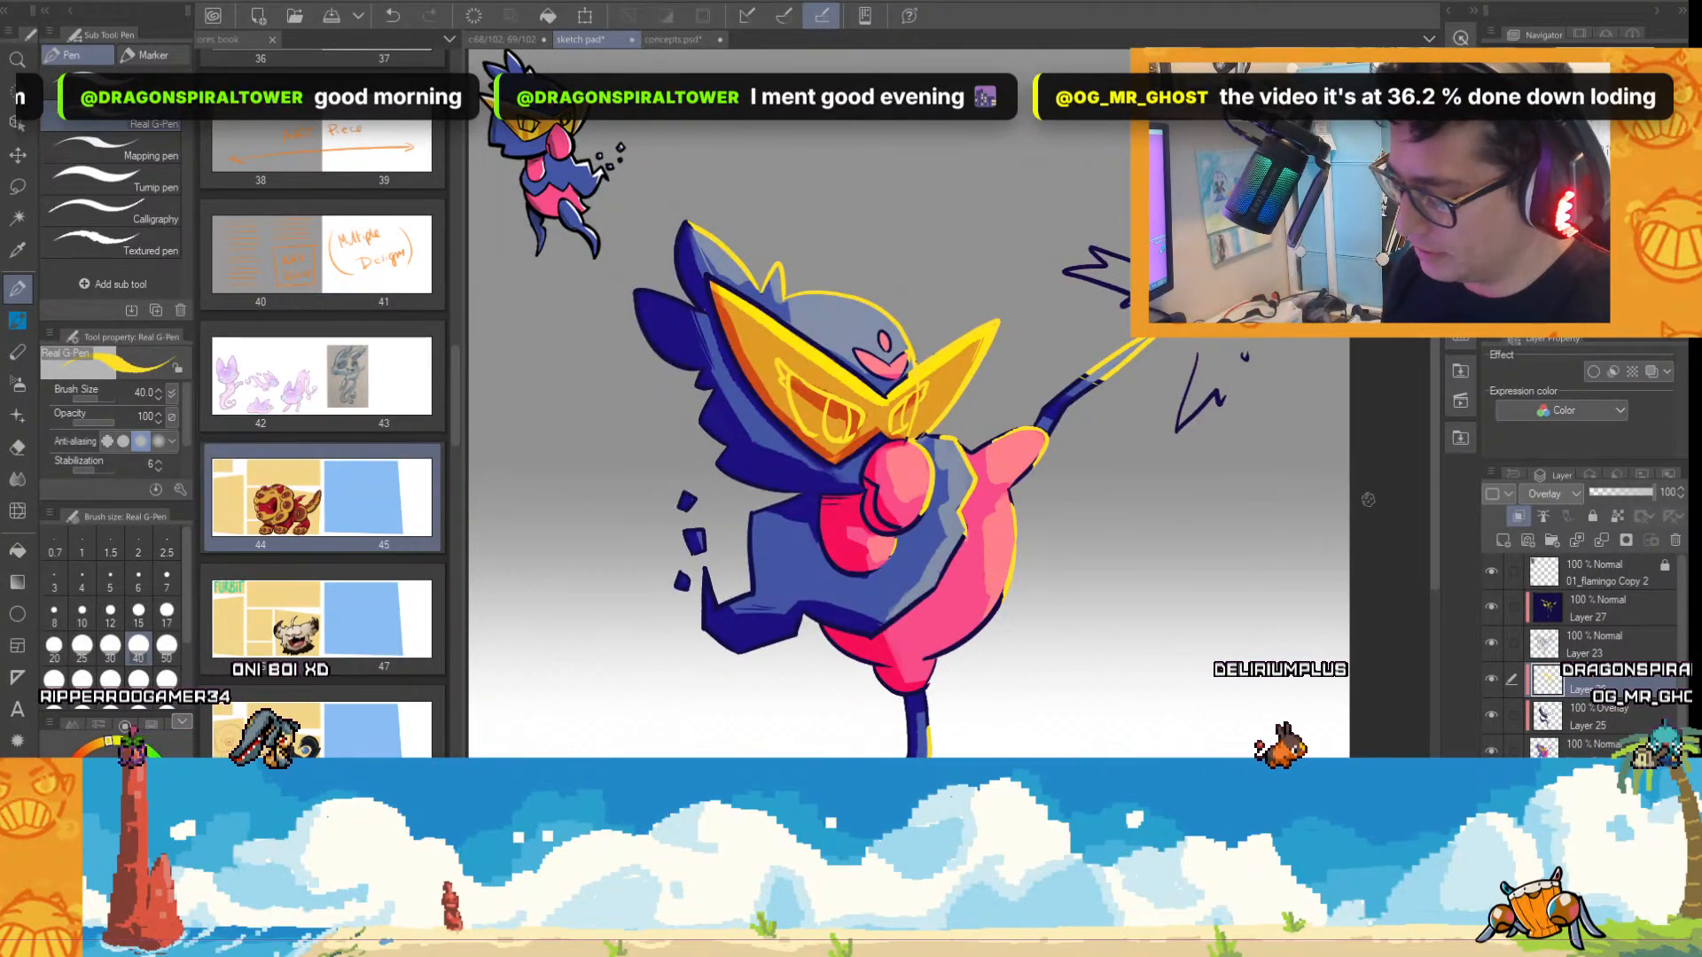
{"action": "scroll", "coordinate": [843, 526], "scroll_direction": "down", "scroll_amount": 2}
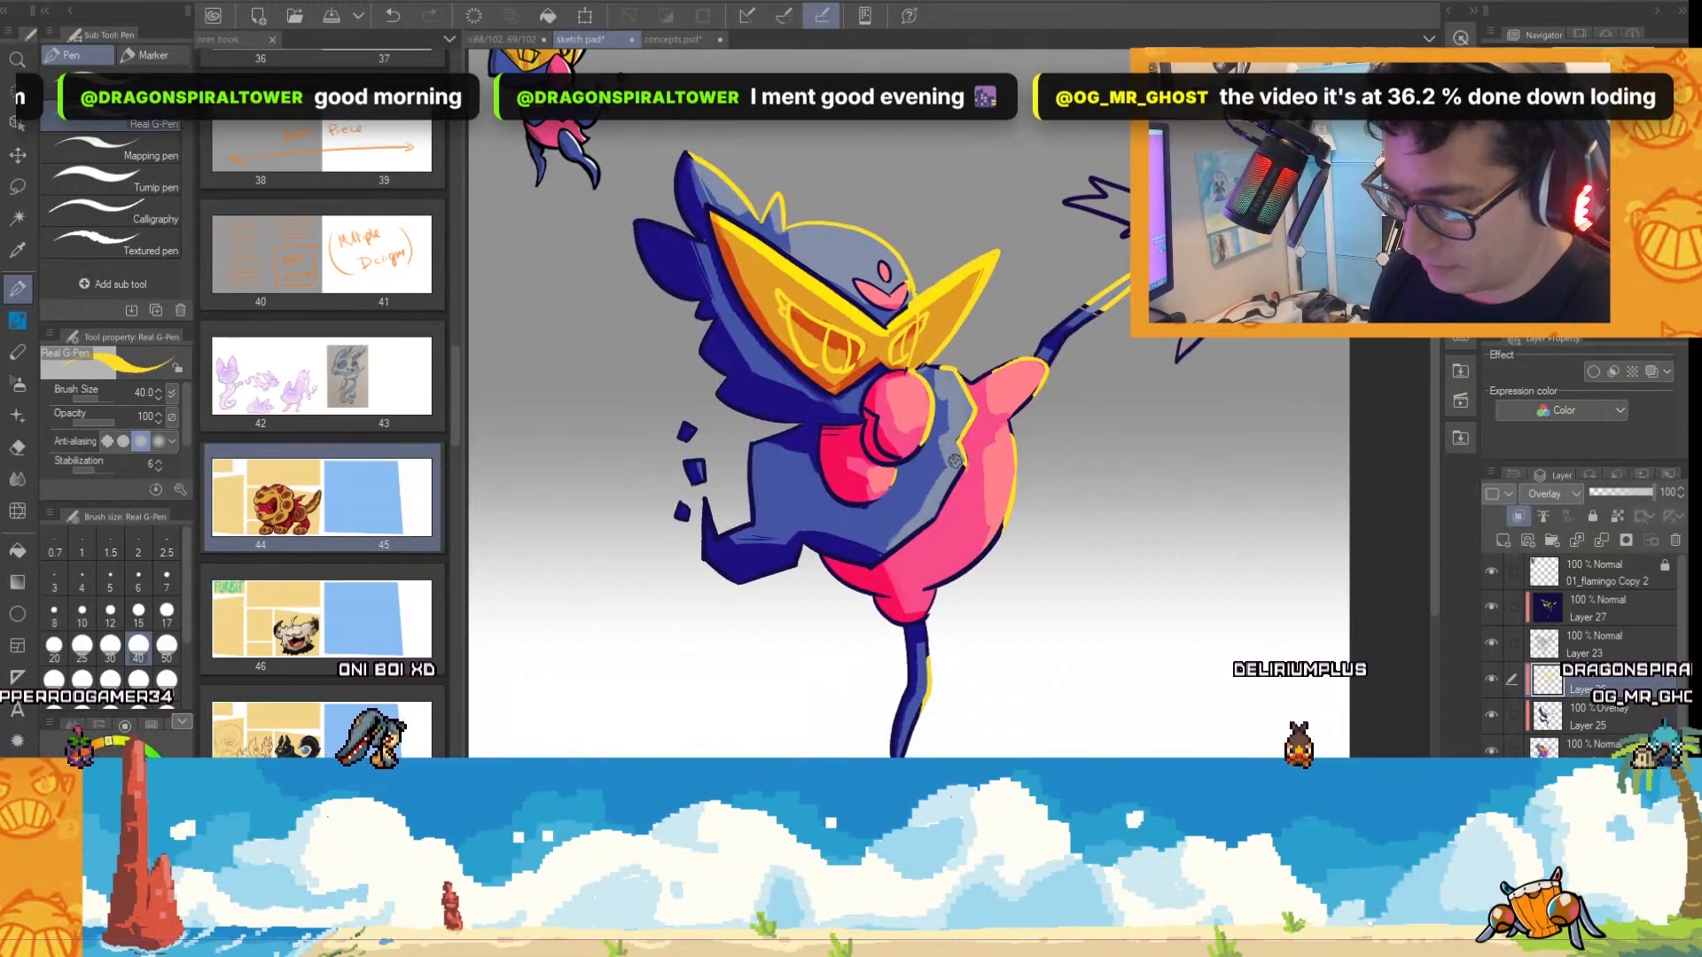
On Layer 27, recolour the line art yellow along the lit edge of the middle floating fragment beside the wing.
{"action": "scroll", "coordinate": [843, 526], "scroll_direction": "up", "scroll_amount": 2}
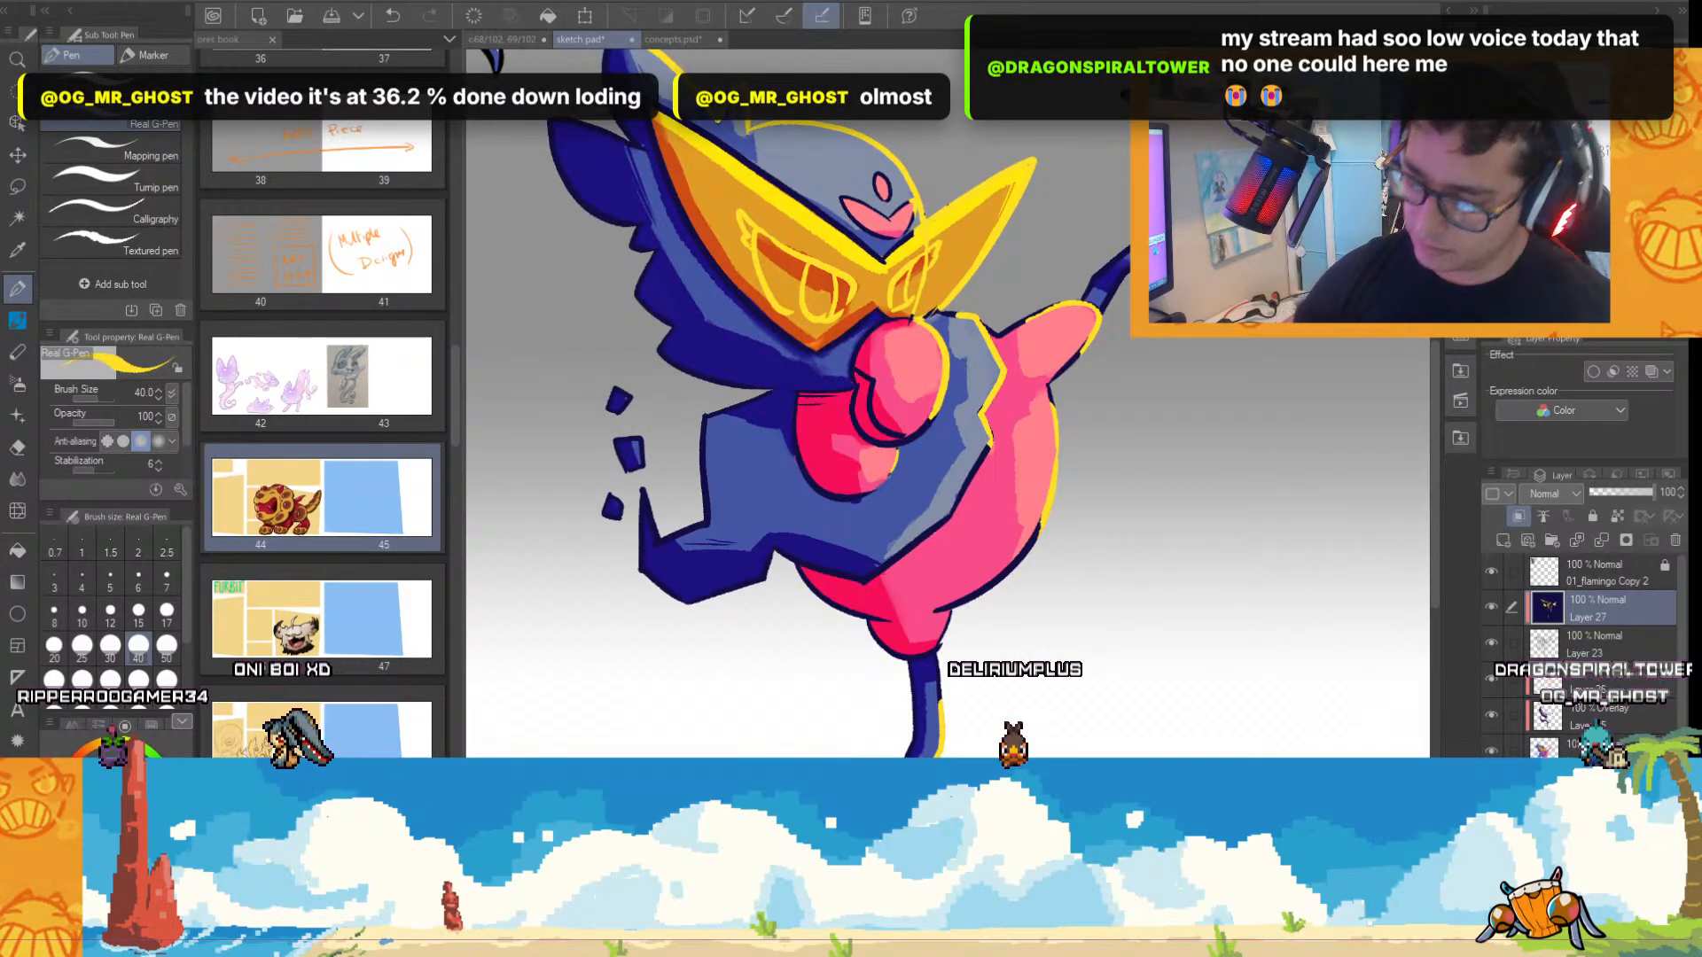
{"action": "scroll", "coordinate": [1271, 508], "scroll_direction": "down", "scroll_amount": 3}
{"action": "scroll", "coordinate": [1270, 508], "scroll_direction": "up", "scroll_amount": 5}
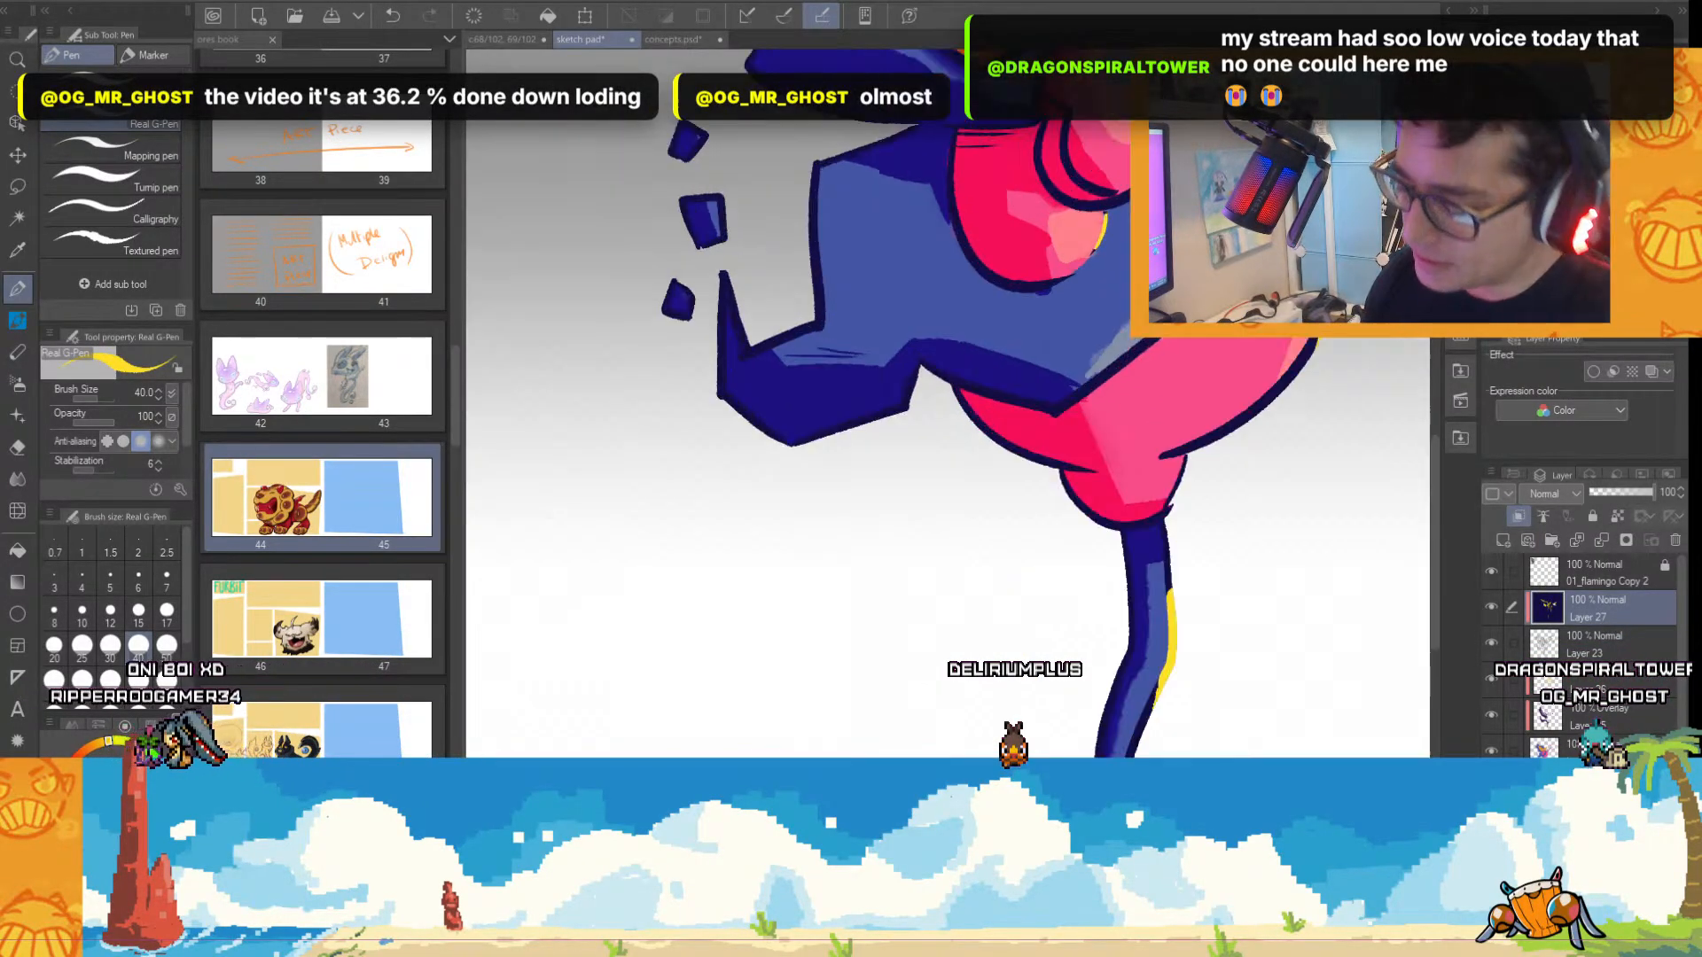
{"action": "left_click_drag", "start_coordinate": [727, 188], "coordinate": [735, 262]}
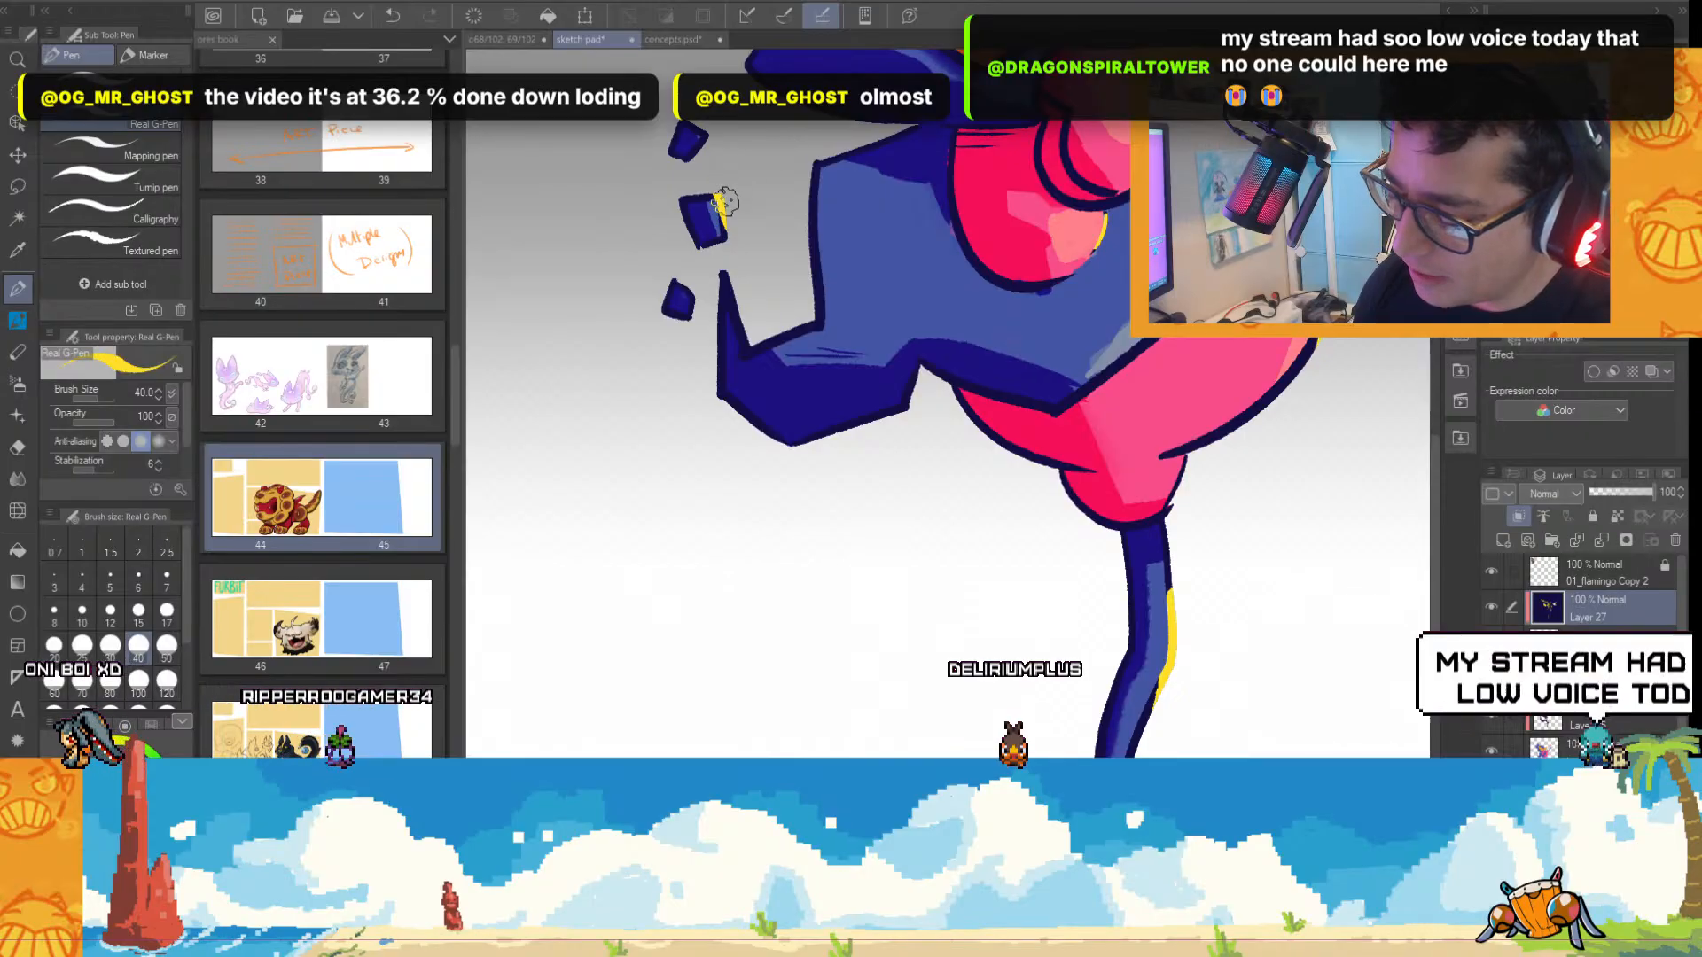
{"action": "scroll", "coordinate": [1173, 506], "scroll_direction": "down", "scroll_amount": 2}
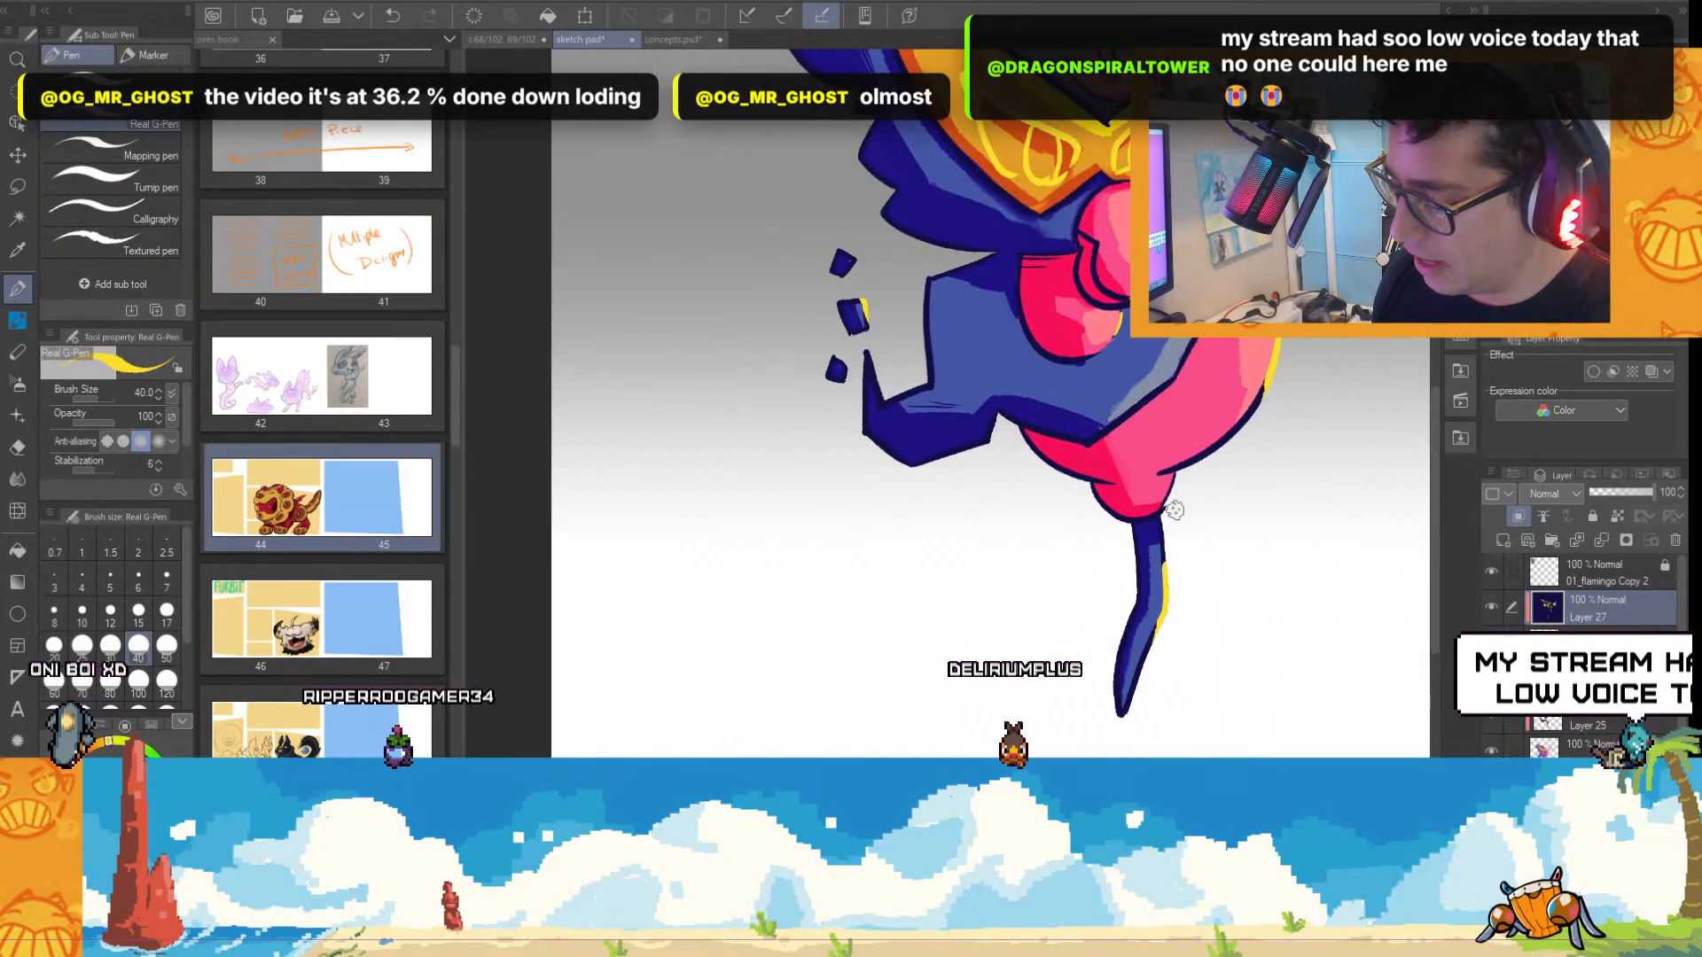
On Overlay Layer 26, redo the light highlight as a small squarish patch in the middle of the blue wing.
{"action": "left_click", "coordinate": [1596, 645]}
{"action": "left_click", "coordinate": [1491, 644]}
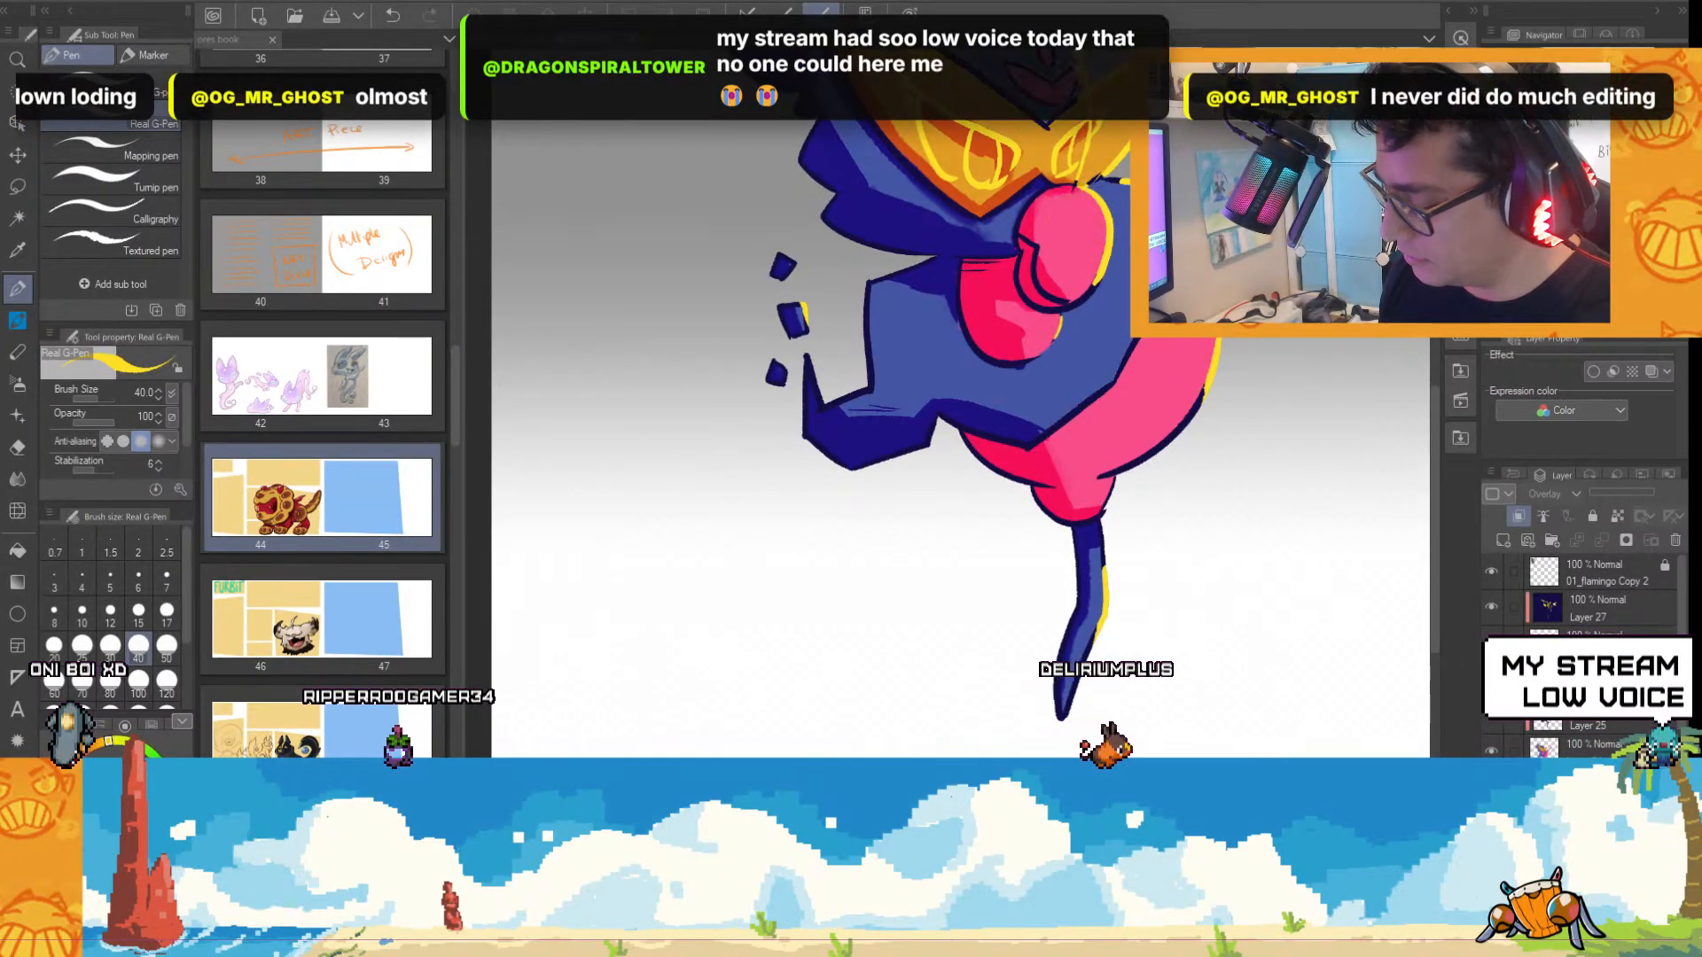
{"action": "left_click", "coordinate": [1491, 644]}
{"action": "mouse_move", "coordinate": [904, 362]}
{"action": "left_mouse_down"}
{"action": "mouse_move", "coordinate": [925, 333]}
{"action": "mouse_move", "coordinate": [913, 359]}
{"action": "left_mouse_up"}
{"action": "key", "text": "ctrl+z"}
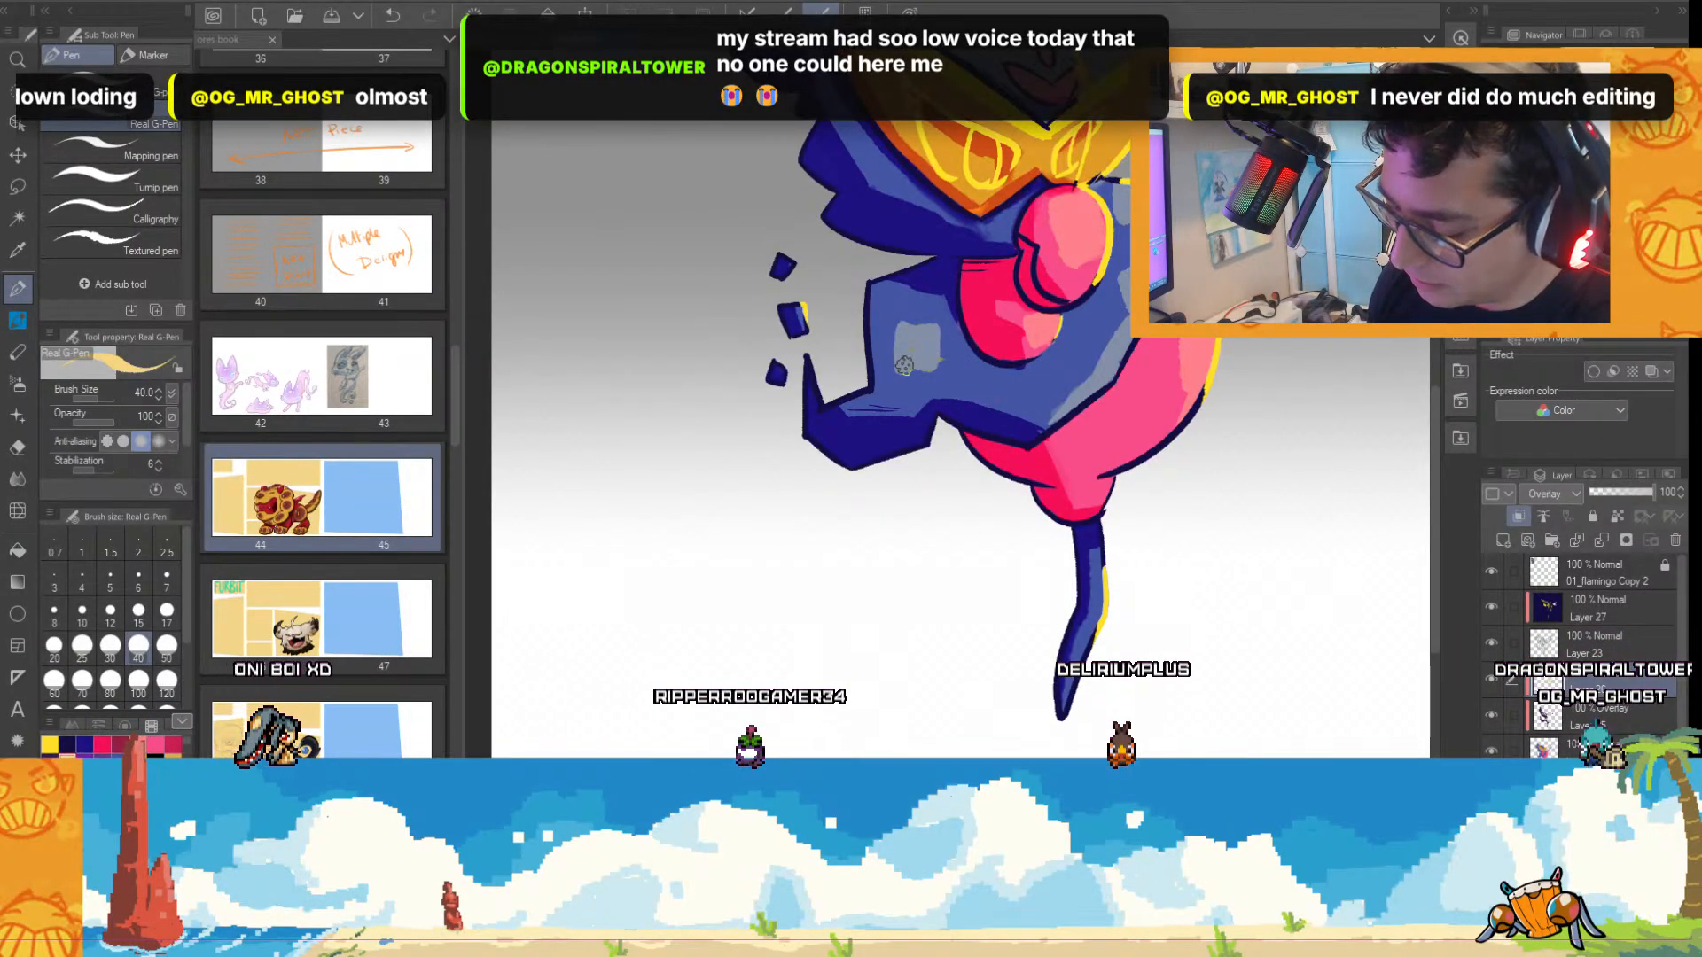
{"action": "left_click", "coordinate": [963, 373]}
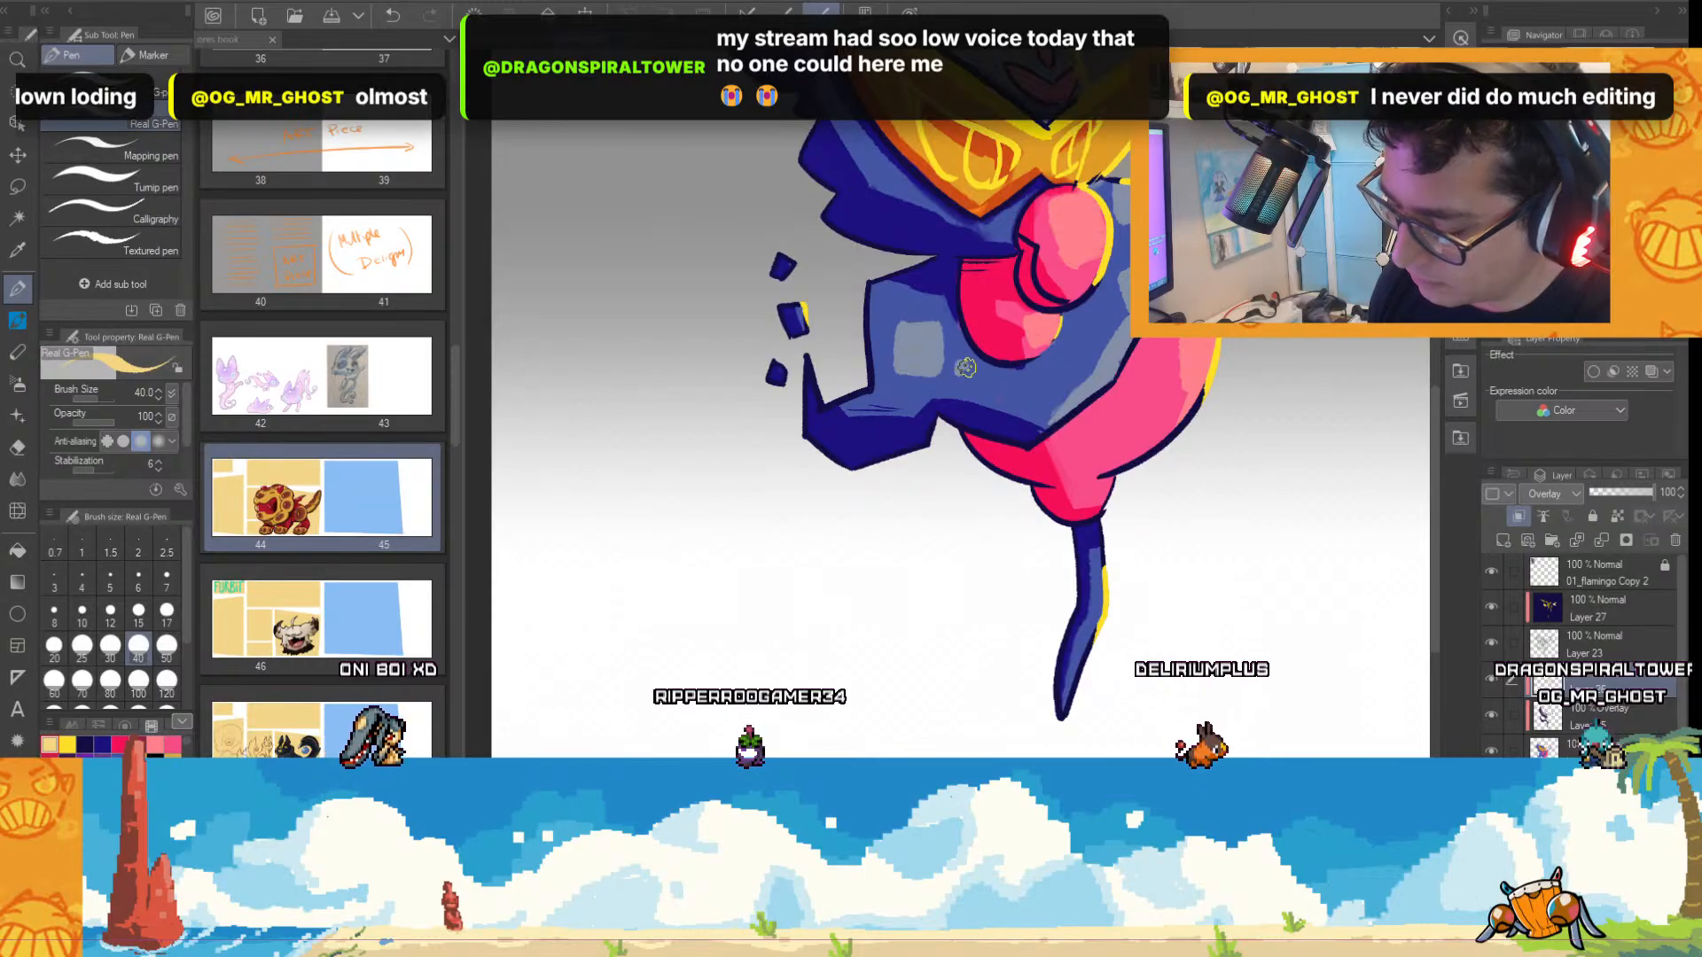
{"action": "scroll", "coordinate": [1143, 450], "scroll_direction": "down", "scroll_amount": 2}
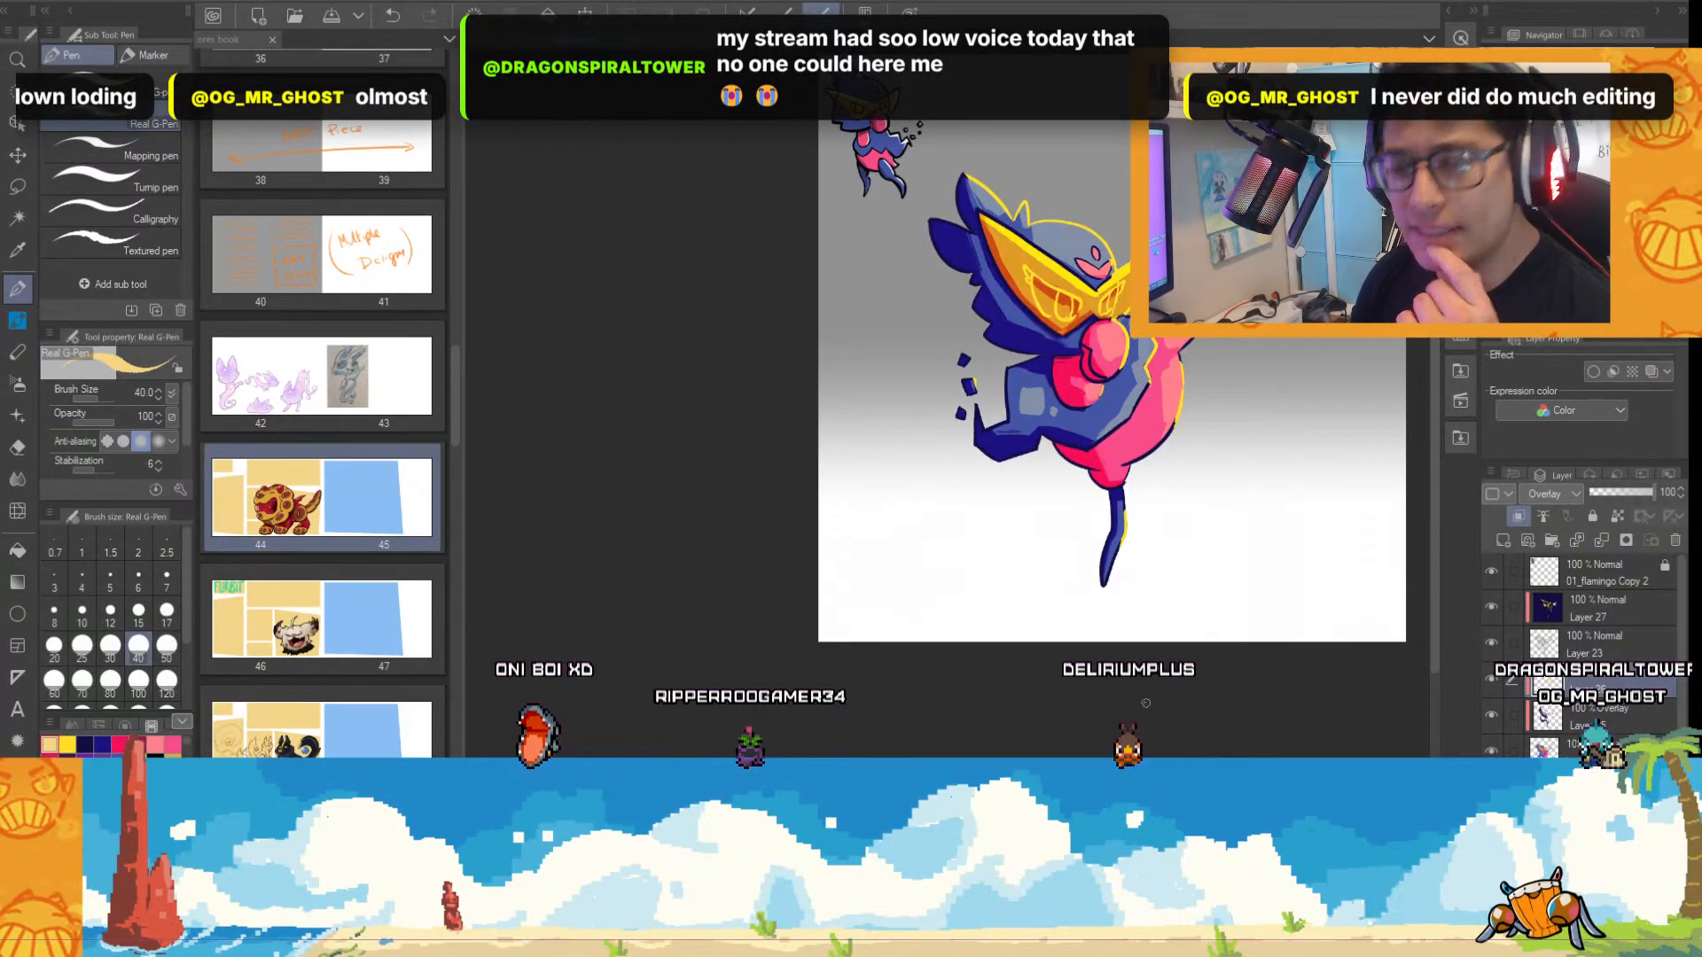
Add a new clipped Normal layer above Overlay Layer 26 and paint a white oval highlight near the end of the pink arm.
{"action": "left_click_drag", "start_coordinate": [1321, 642], "coordinate": [1038, 643]}
{"action": "scroll", "coordinate": [1037, 647], "scroll_direction": "up", "scroll_amount": 1}
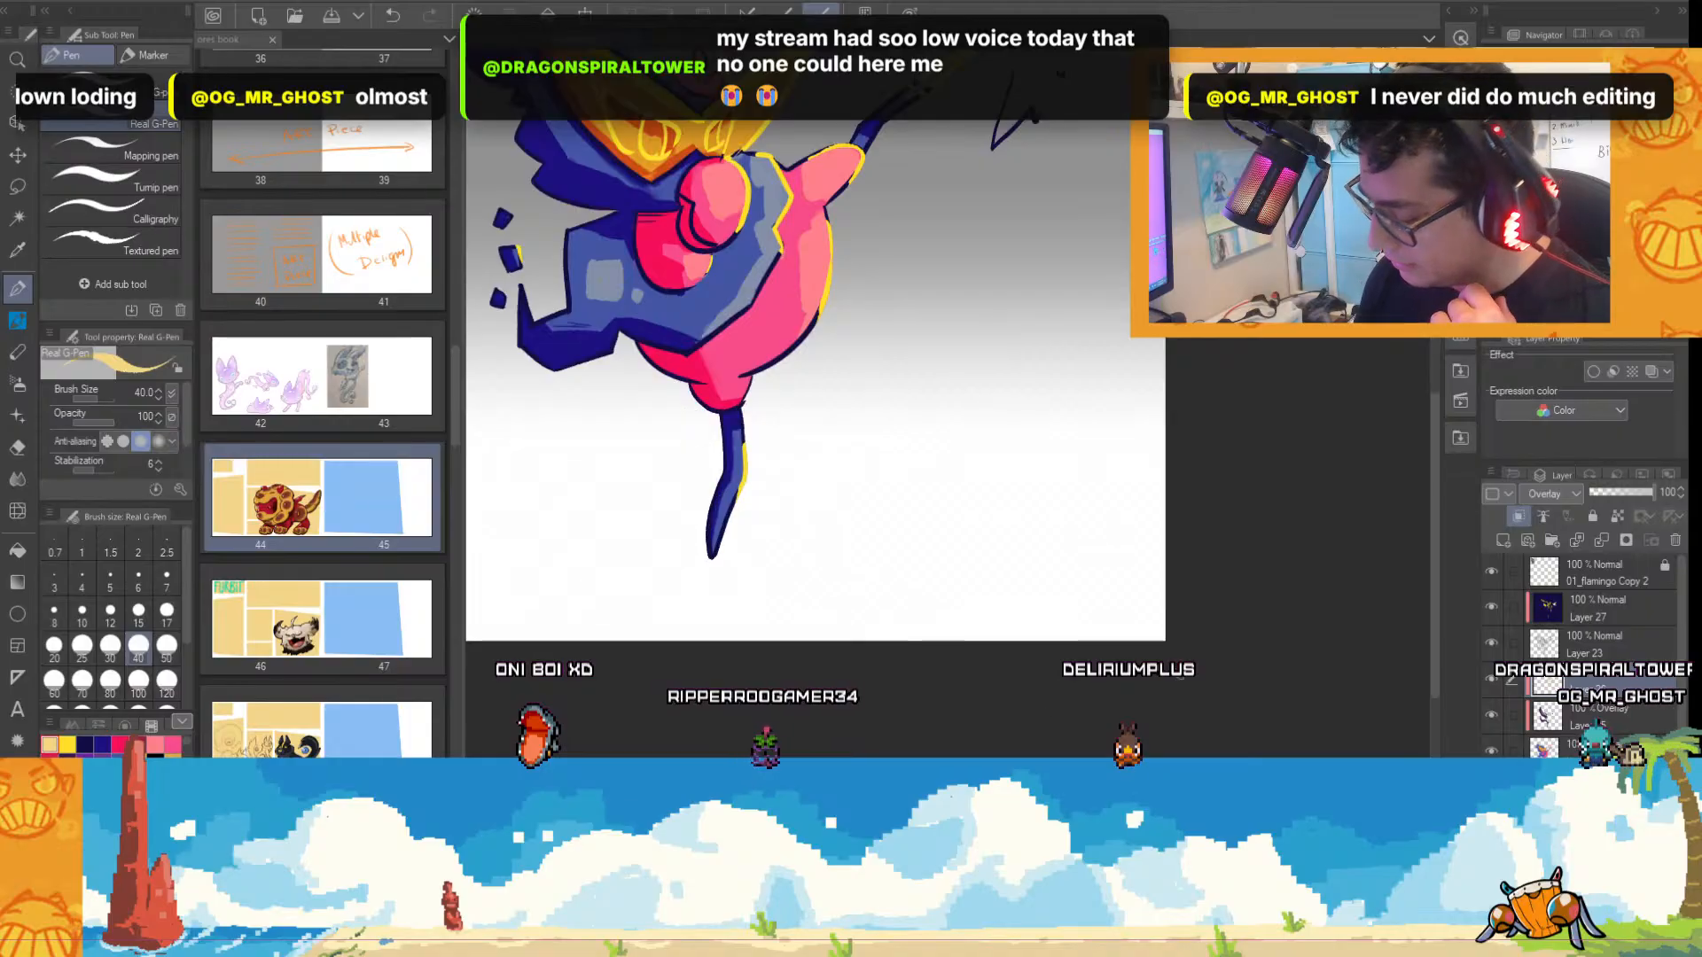
{"action": "left_click_drag", "start_coordinate": [1434, 499], "coordinate": [1438, 443]}
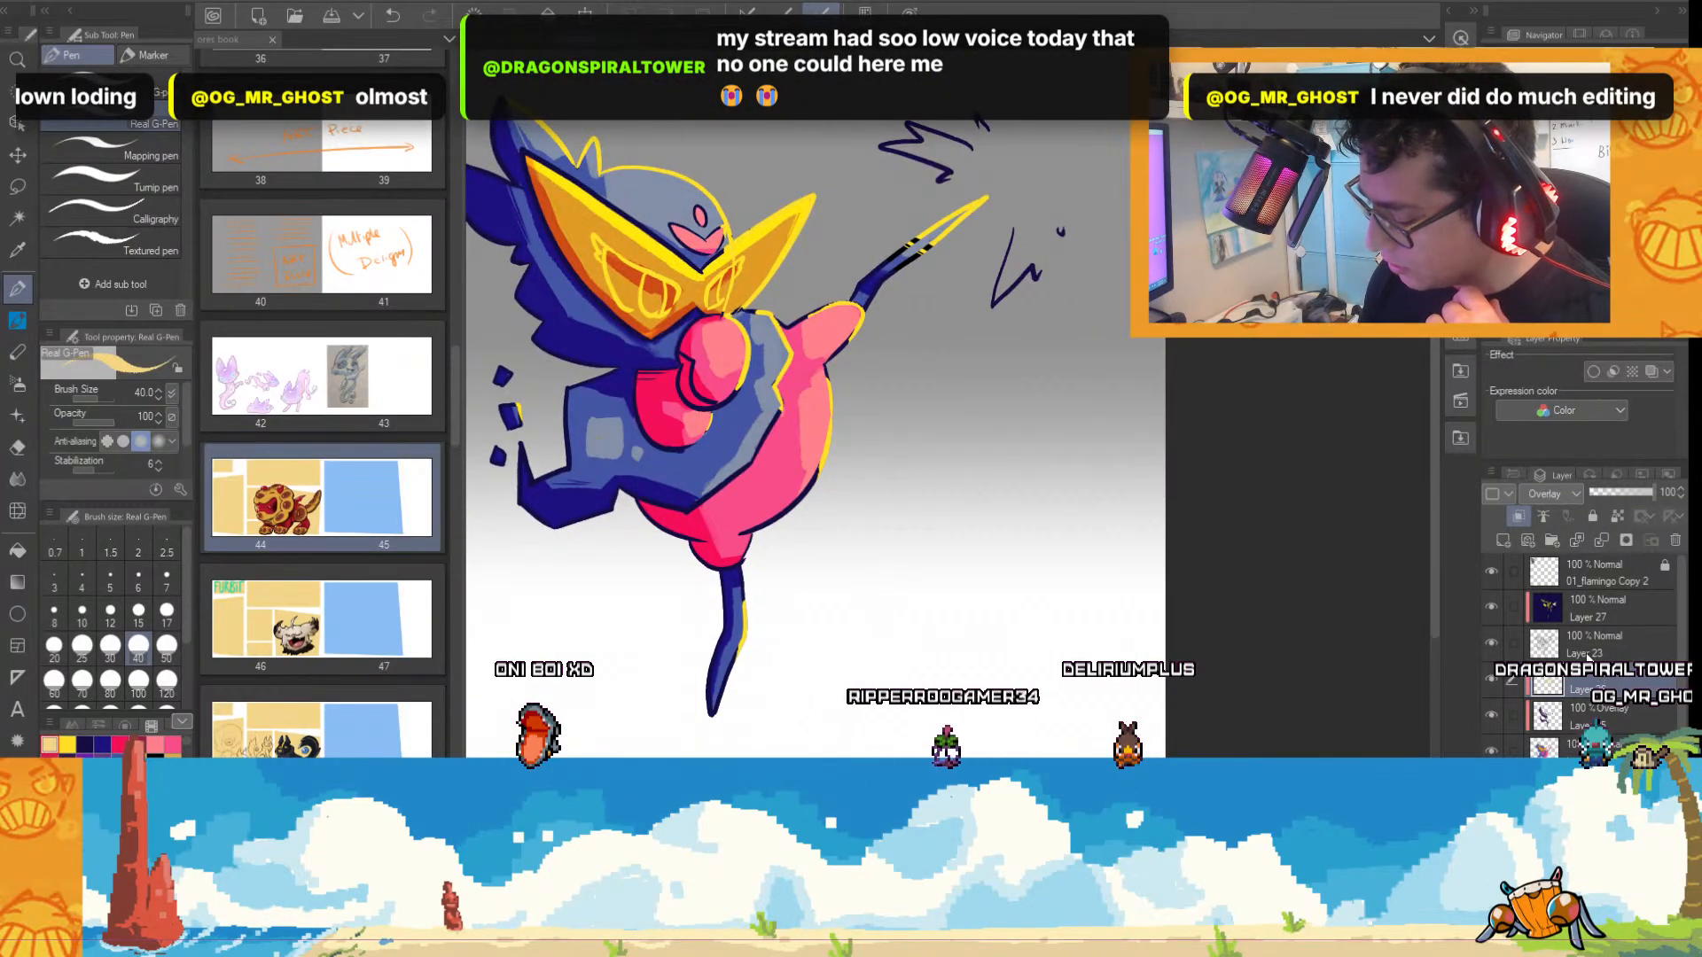
{"action": "left_click", "coordinate": [1503, 541]}
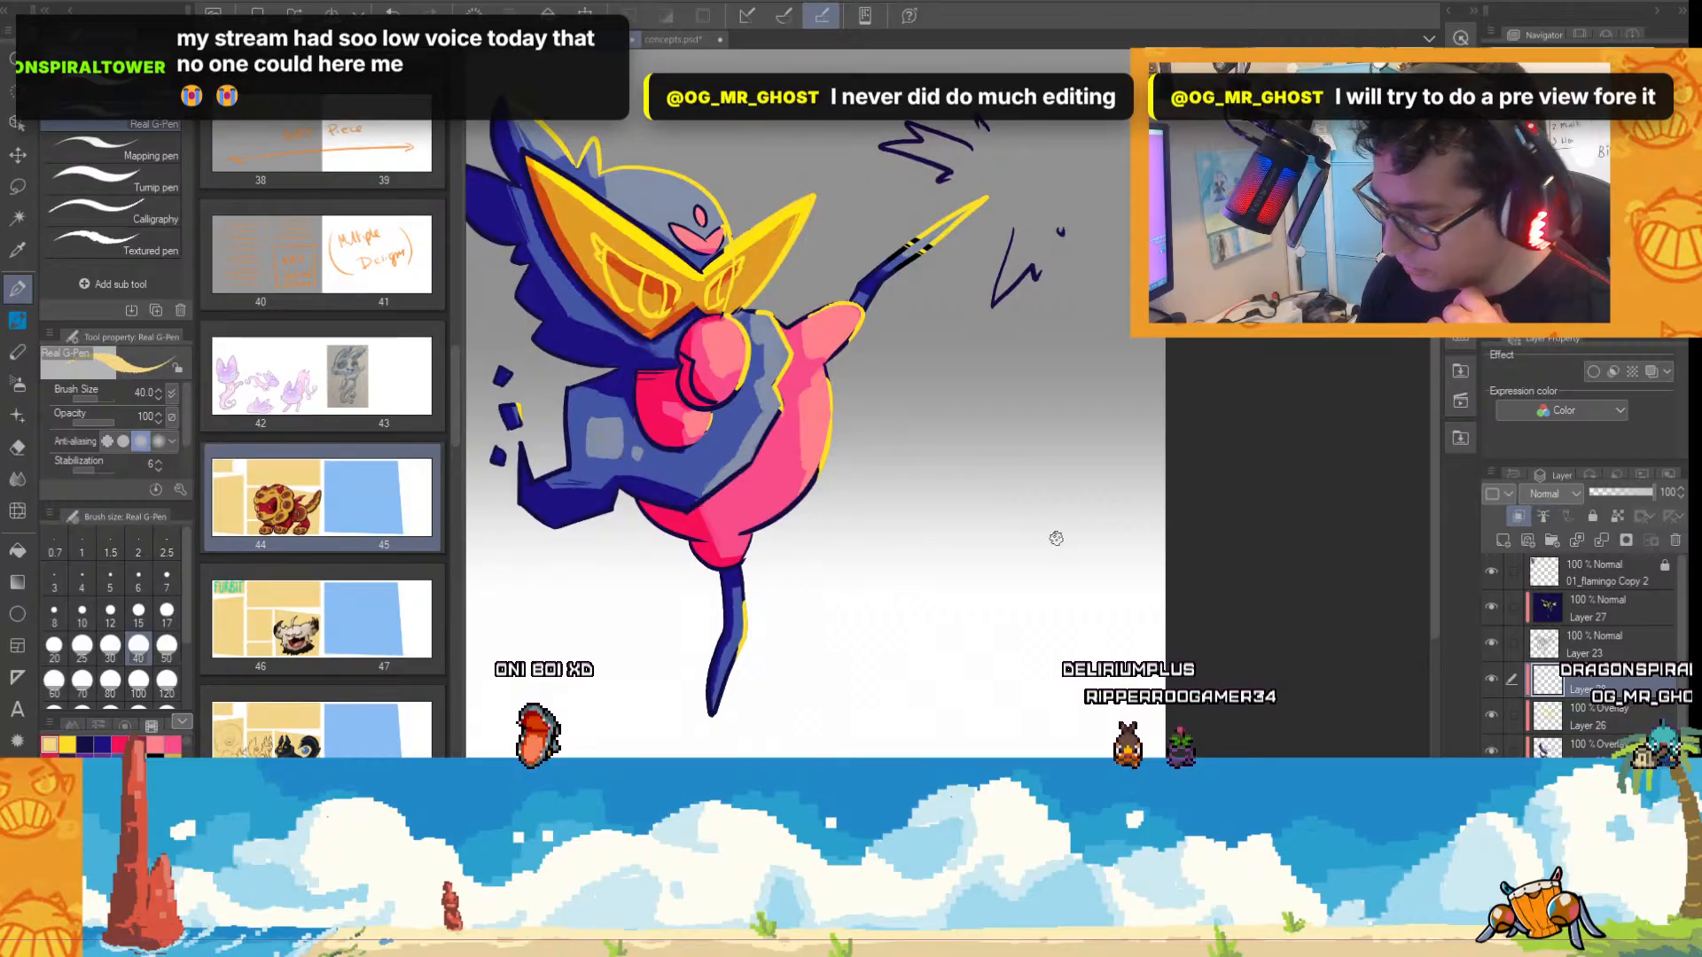
{"action": "scroll", "coordinate": [940, 541], "scroll_direction": "up", "scroll_amount": 1}
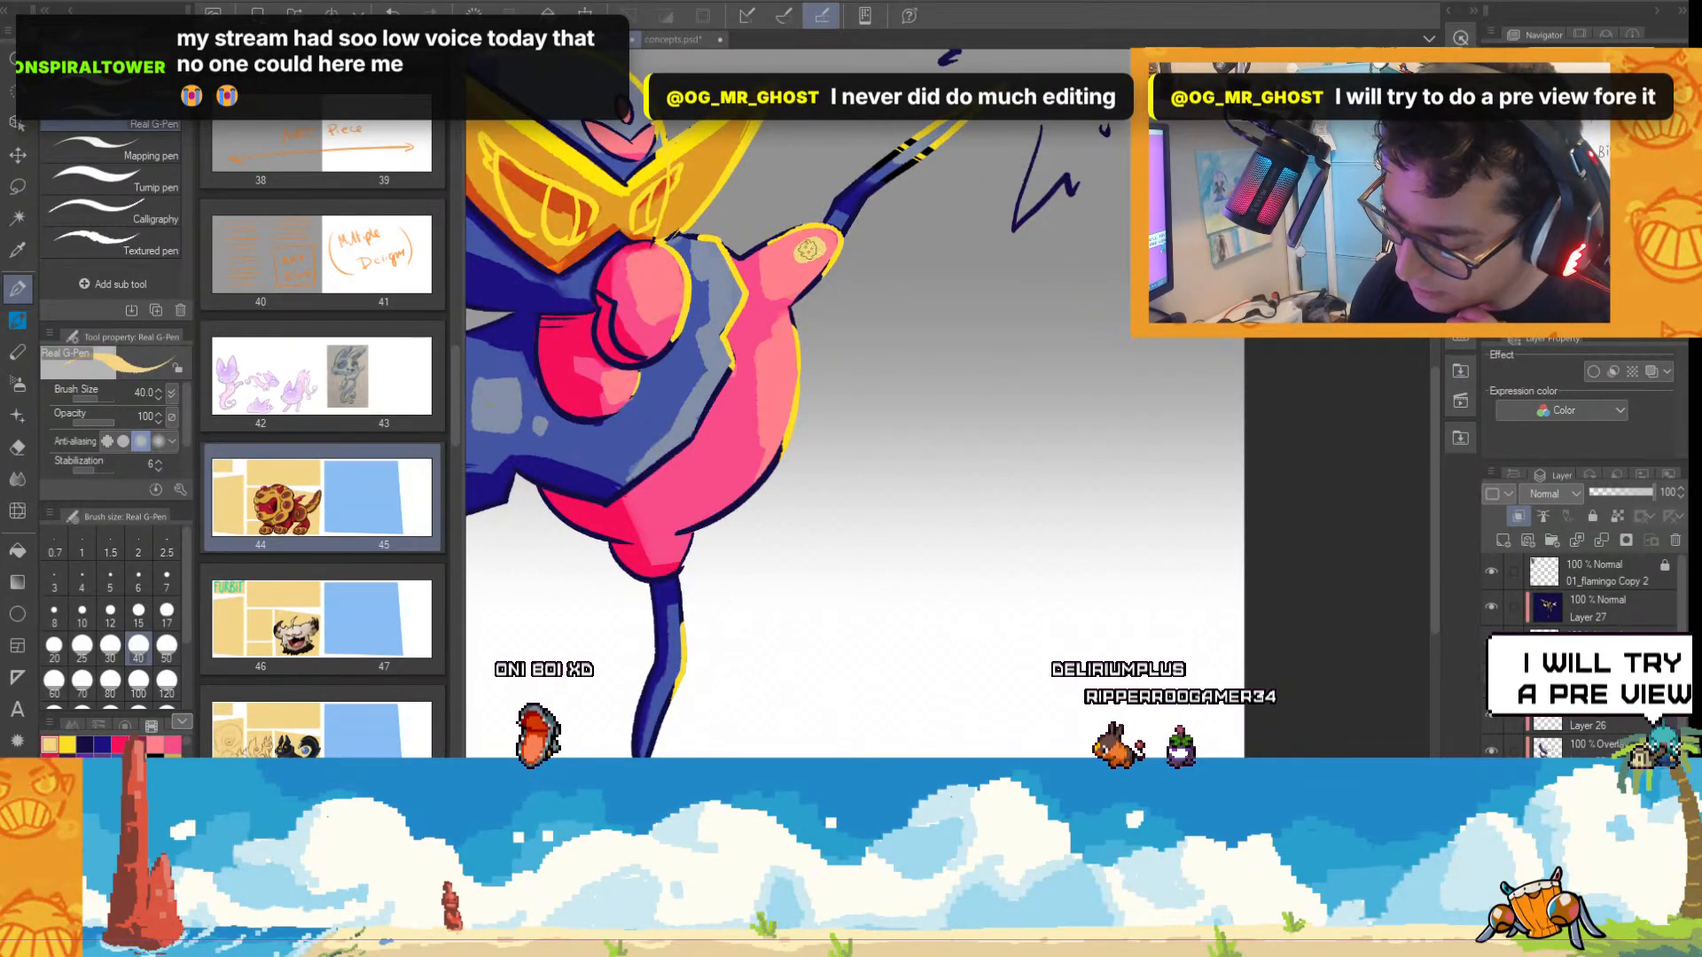
{"action": "left_click", "coordinate": [91, 743]}
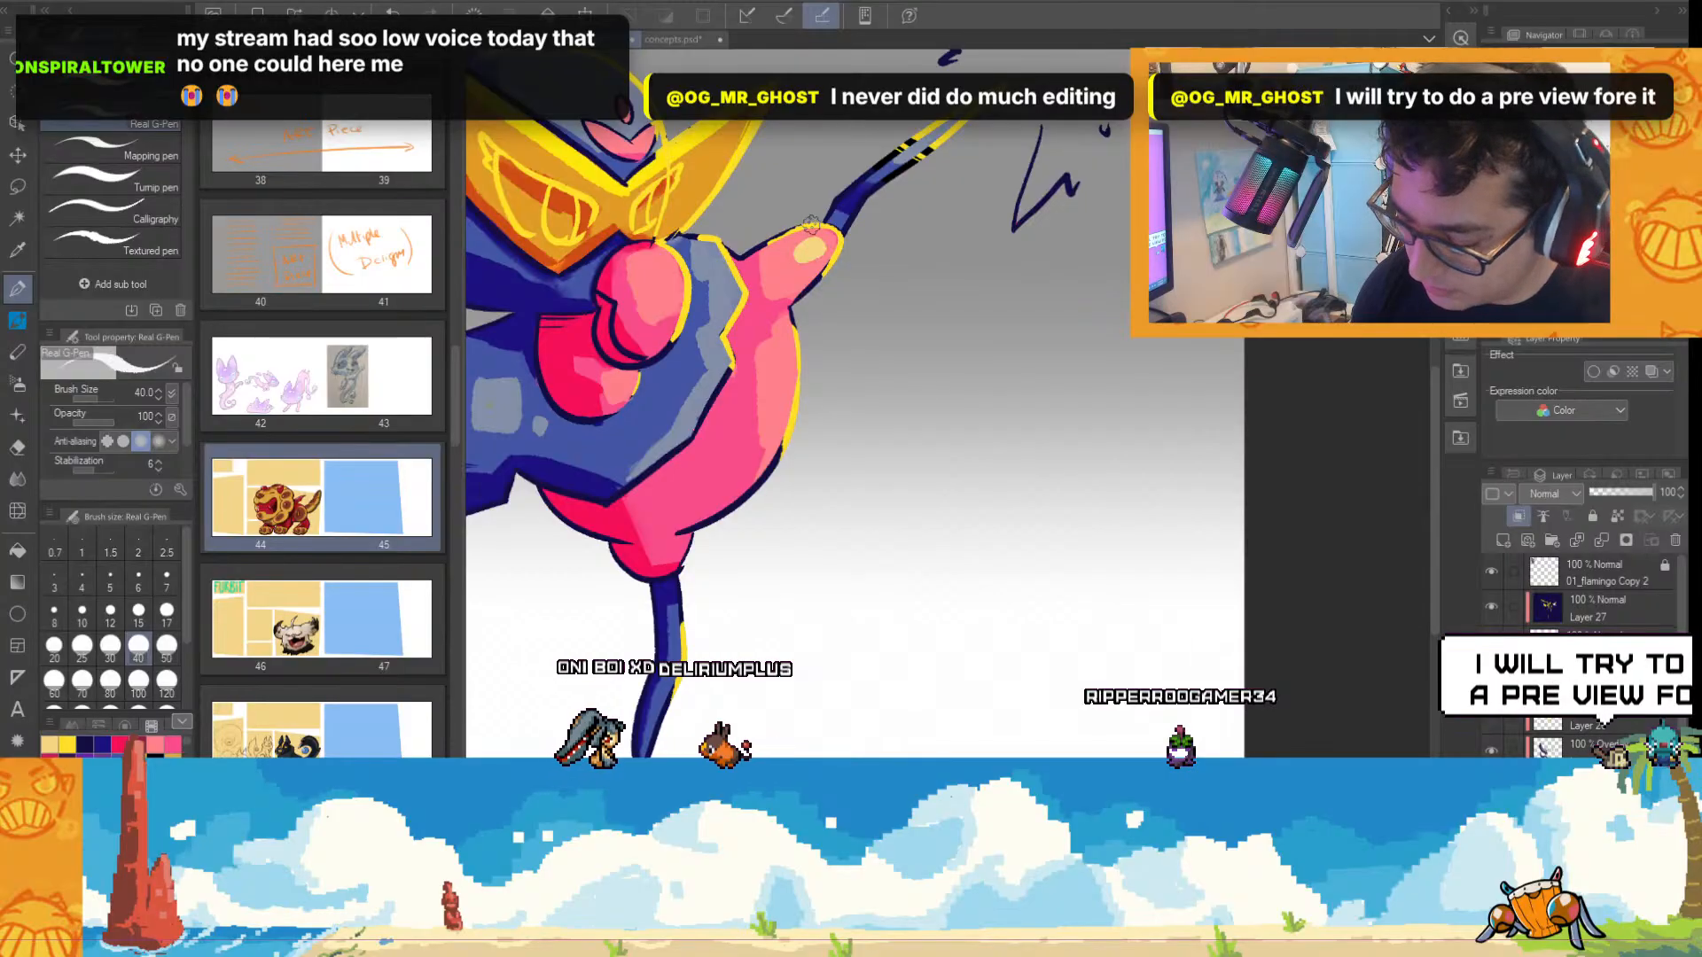
{"action": "left_click_drag", "start_coordinate": [801, 254], "coordinate": [814, 260]}
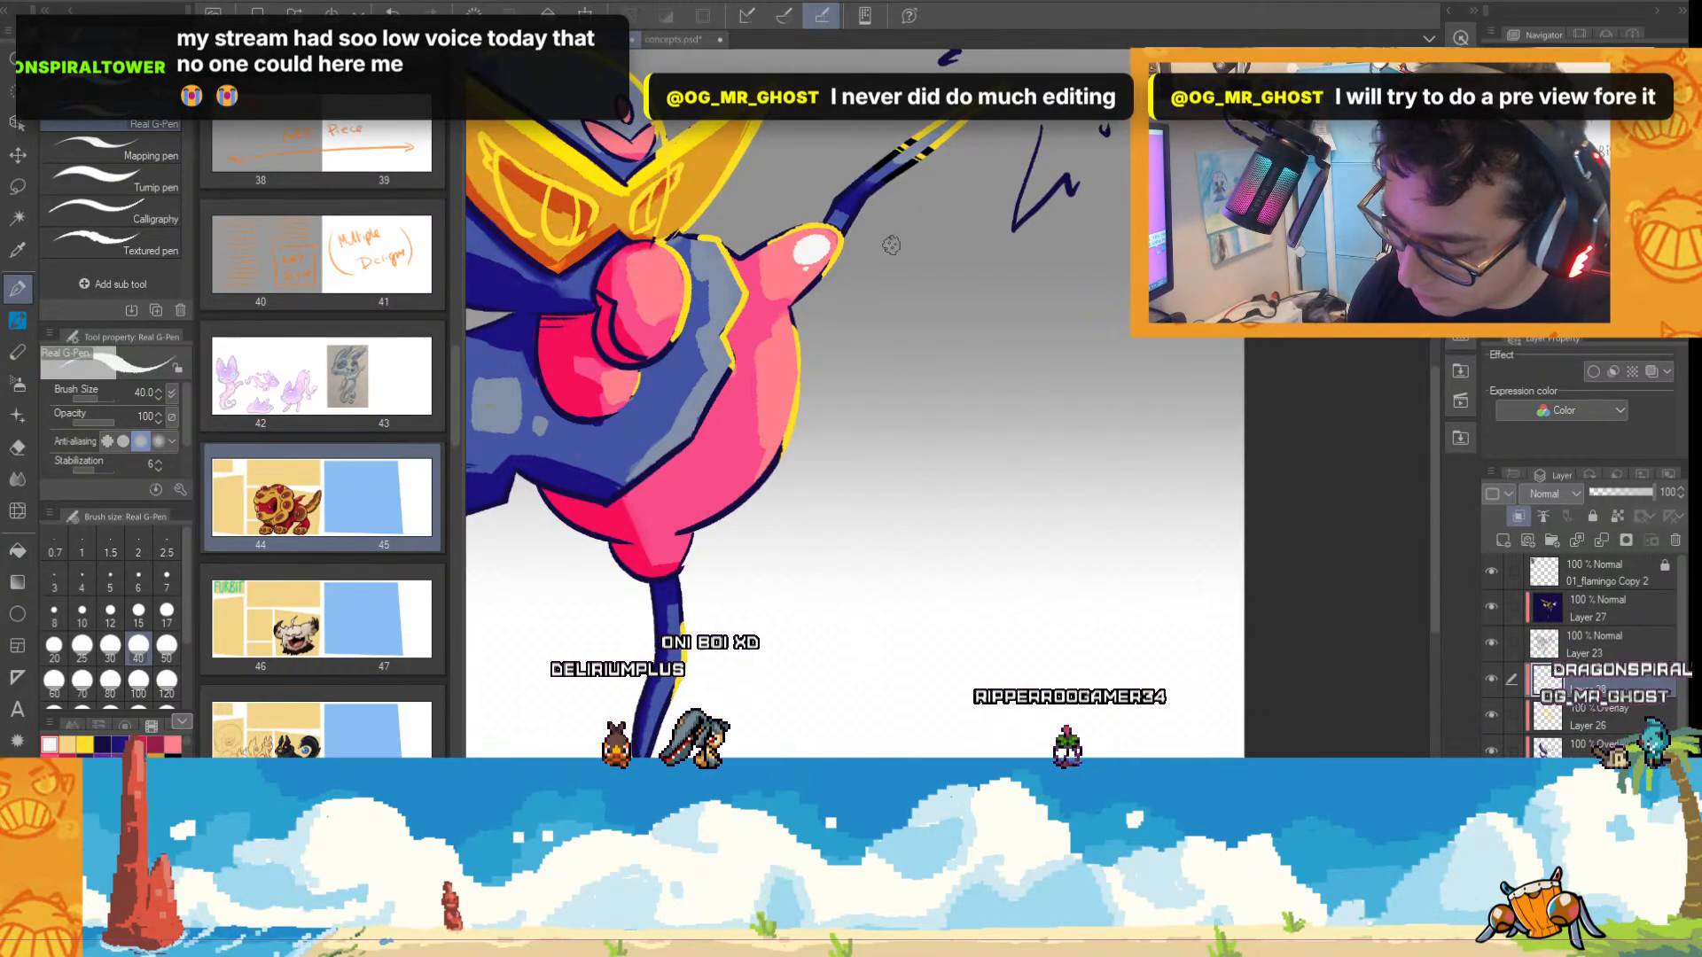
Try small round white highlights on the pink nose and the belly's lit side.
{"action": "scroll", "coordinate": [815, 260], "scroll_direction": "down", "scroll_amount": 2}
{"action": "scroll", "coordinate": [714, 146], "scroll_direction": "up", "scroll_amount": 3}
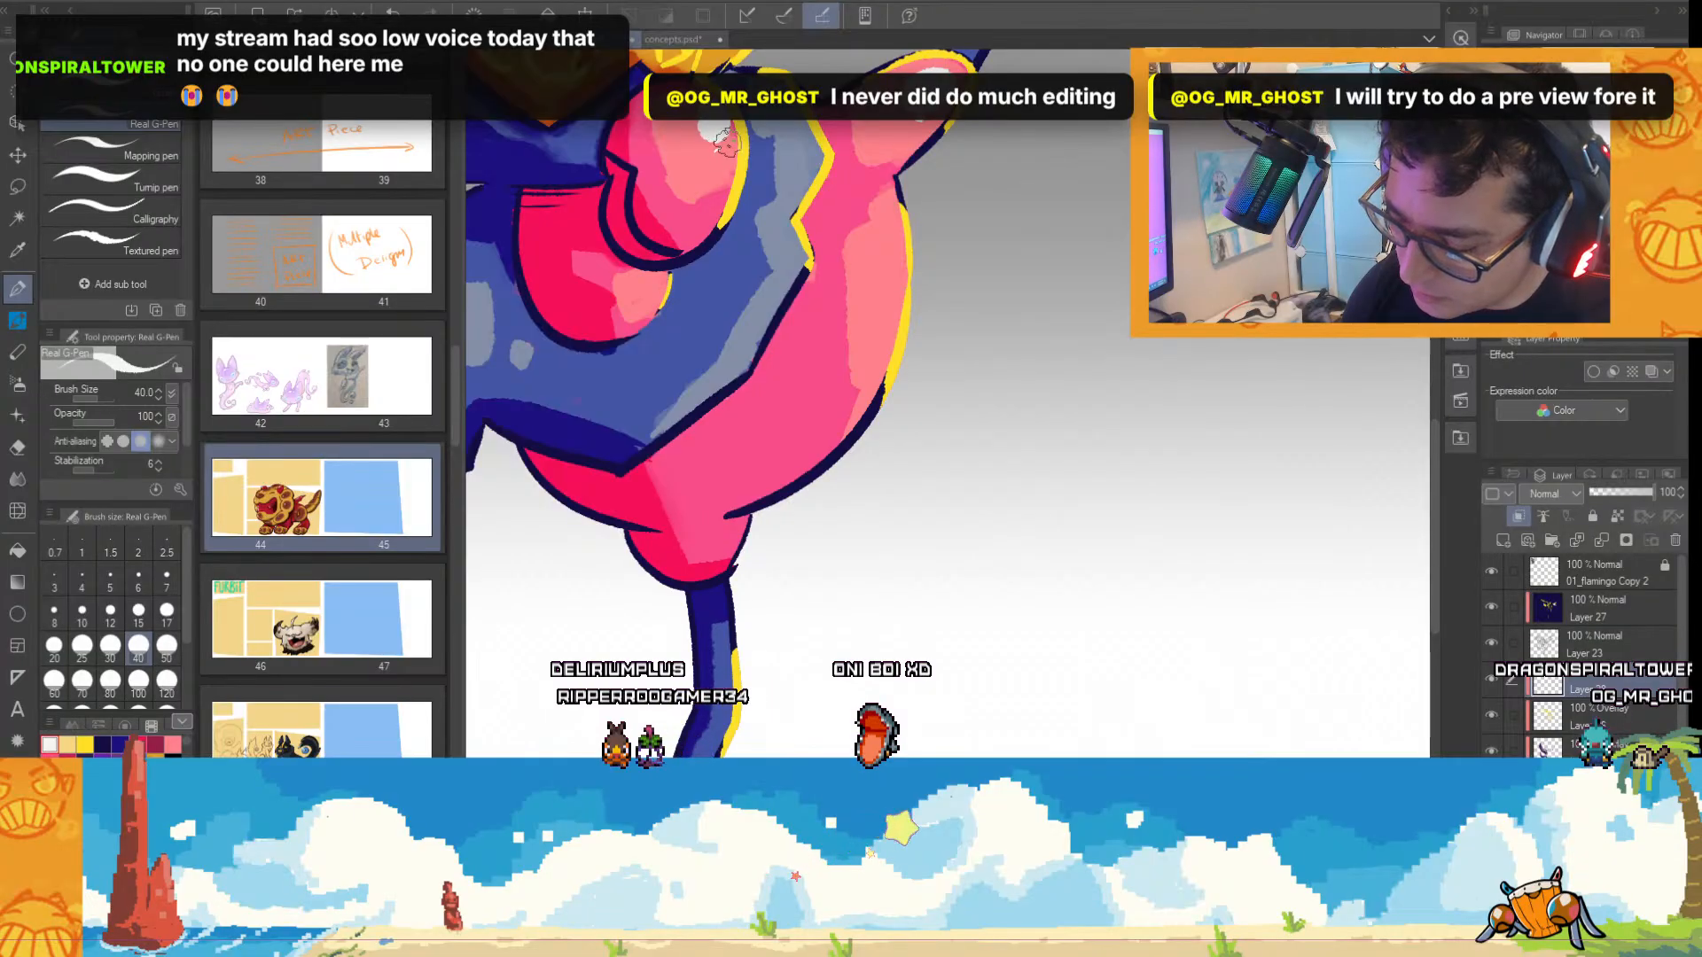
{"action": "scroll", "coordinate": [847, 235], "scroll_direction": "down", "scroll_amount": 2}
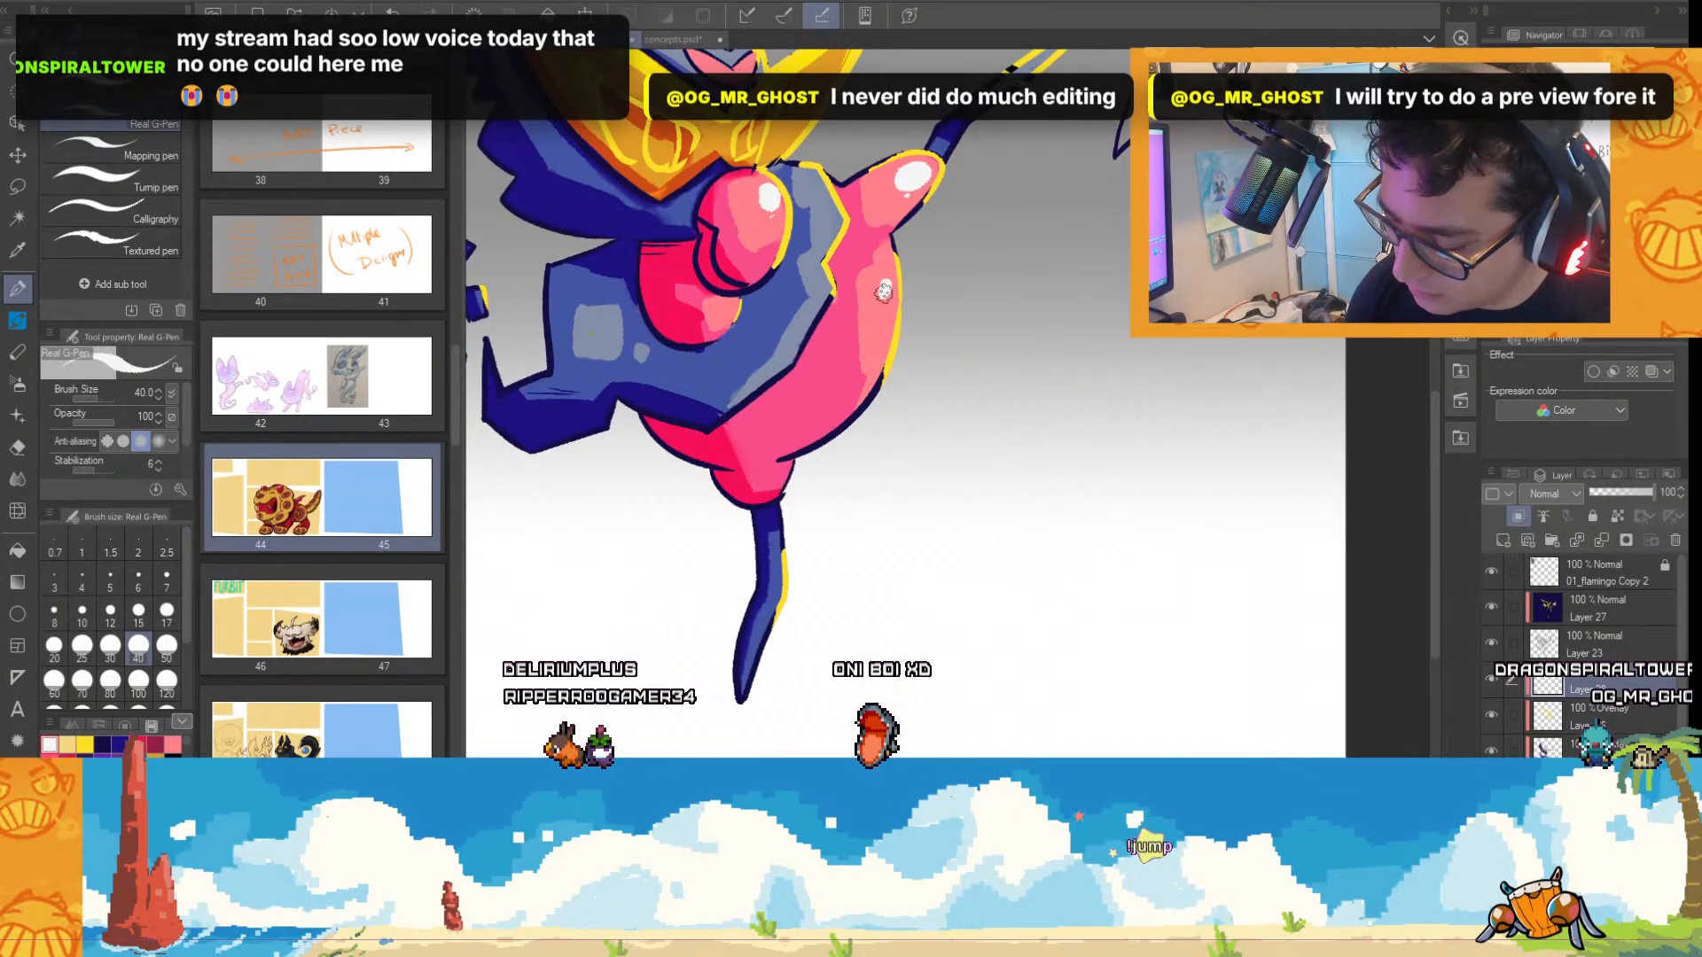
{"action": "scroll", "coordinate": [961, 447], "scroll_direction": "down", "scroll_amount": 2}
{"action": "scroll", "coordinate": [1003, 404], "scroll_direction": "up", "scroll_amount": 1}
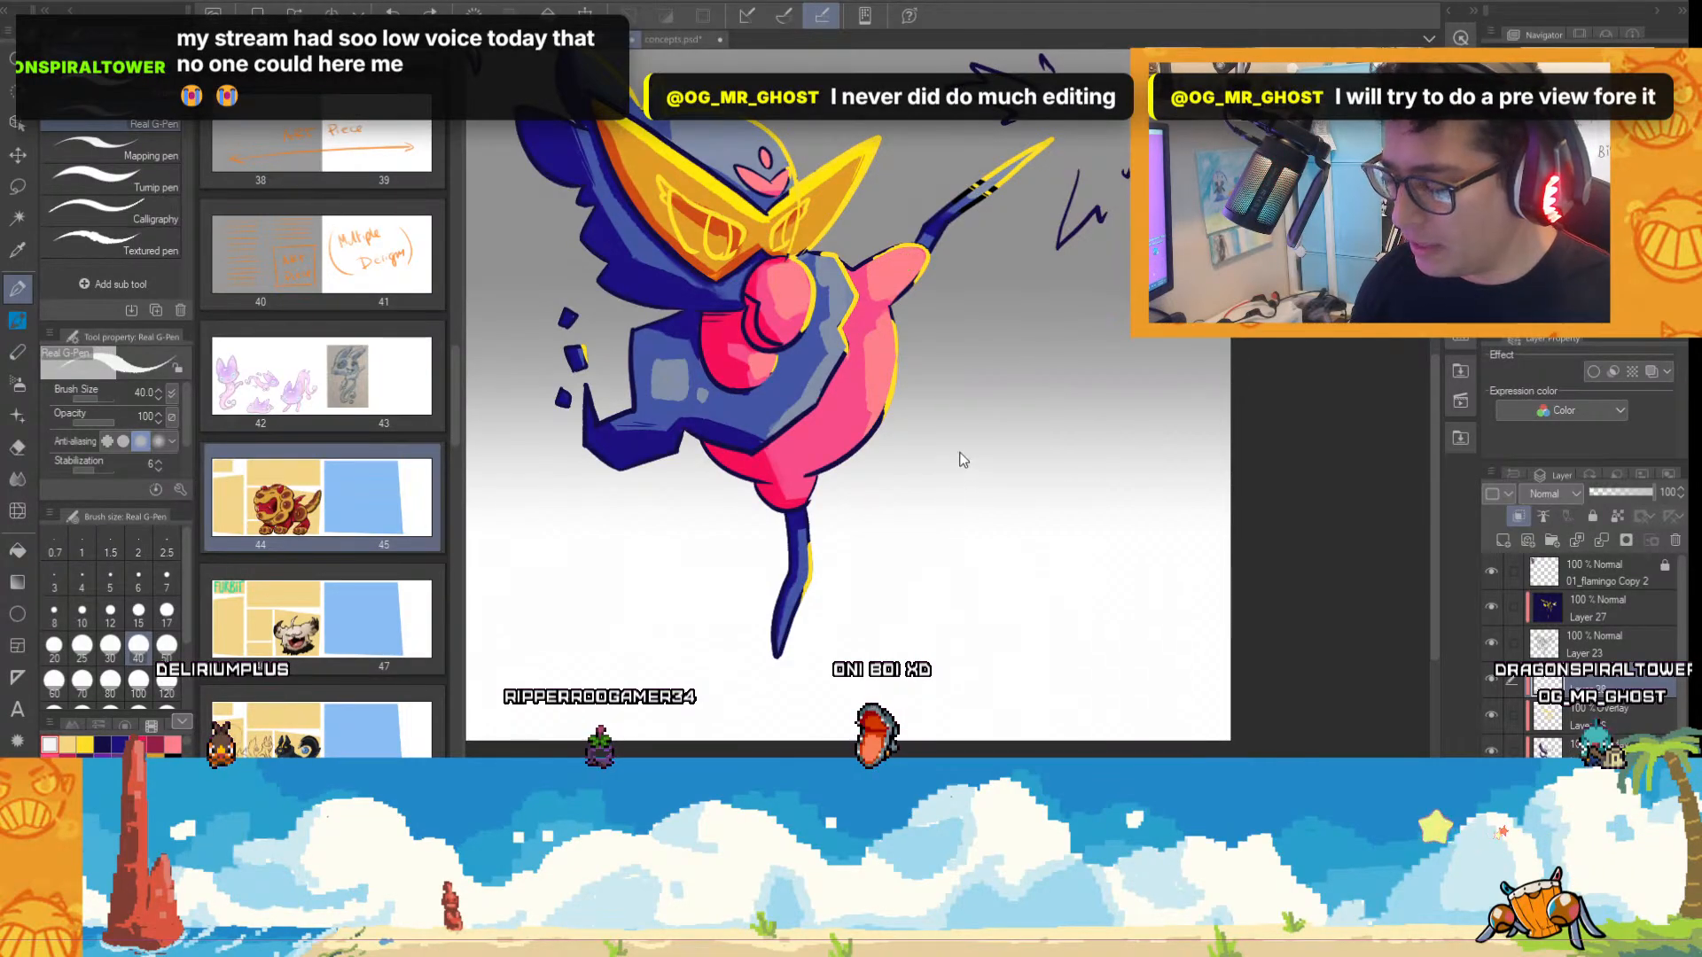
Paint white highlights on the pink nose, the pointed tip of the raised limb and the lit edge of the standing leg.
{"action": "scroll", "coordinate": [1050, 337], "scroll_direction": "up", "scroll_amount": 1}
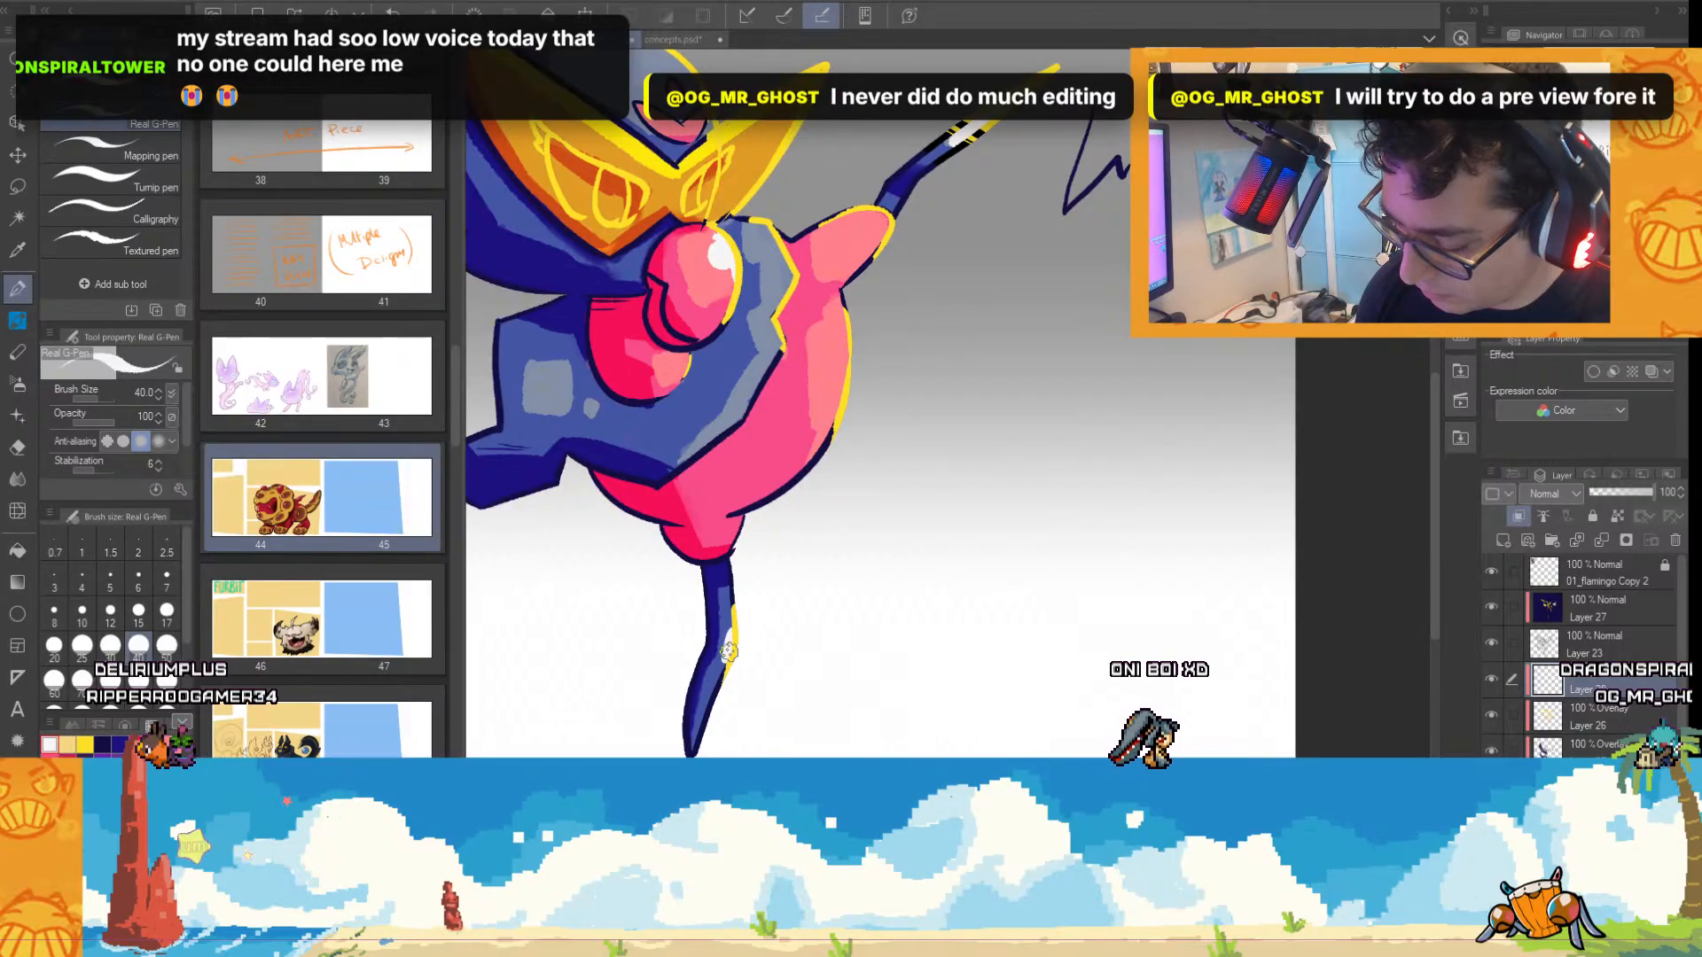
{"action": "scroll", "coordinate": [807, 563], "scroll_direction": "down", "scroll_amount": 1}
{"action": "scroll", "coordinate": [858, 492], "scroll_direction": "up", "scroll_amount": 1}
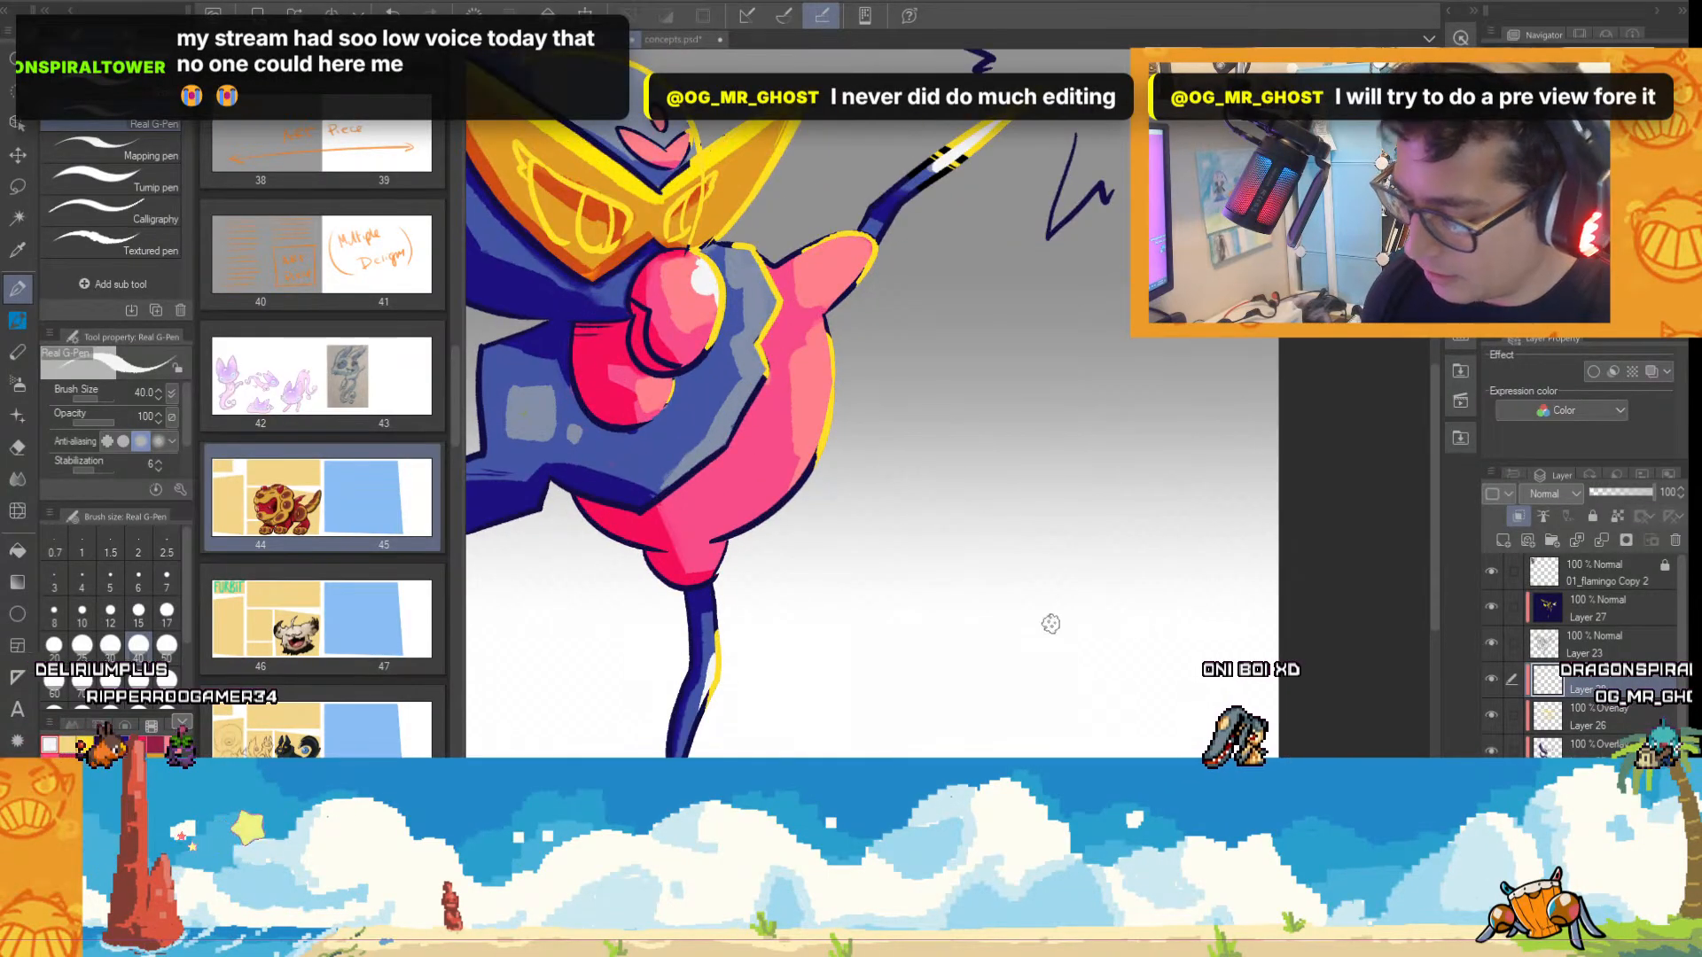
Paint a white highlight just inside the upper edge of the mask's far half, tapering towards its tip.
{"action": "left_click_drag", "start_coordinate": [1053, 619], "coordinate": [1199, 629]}
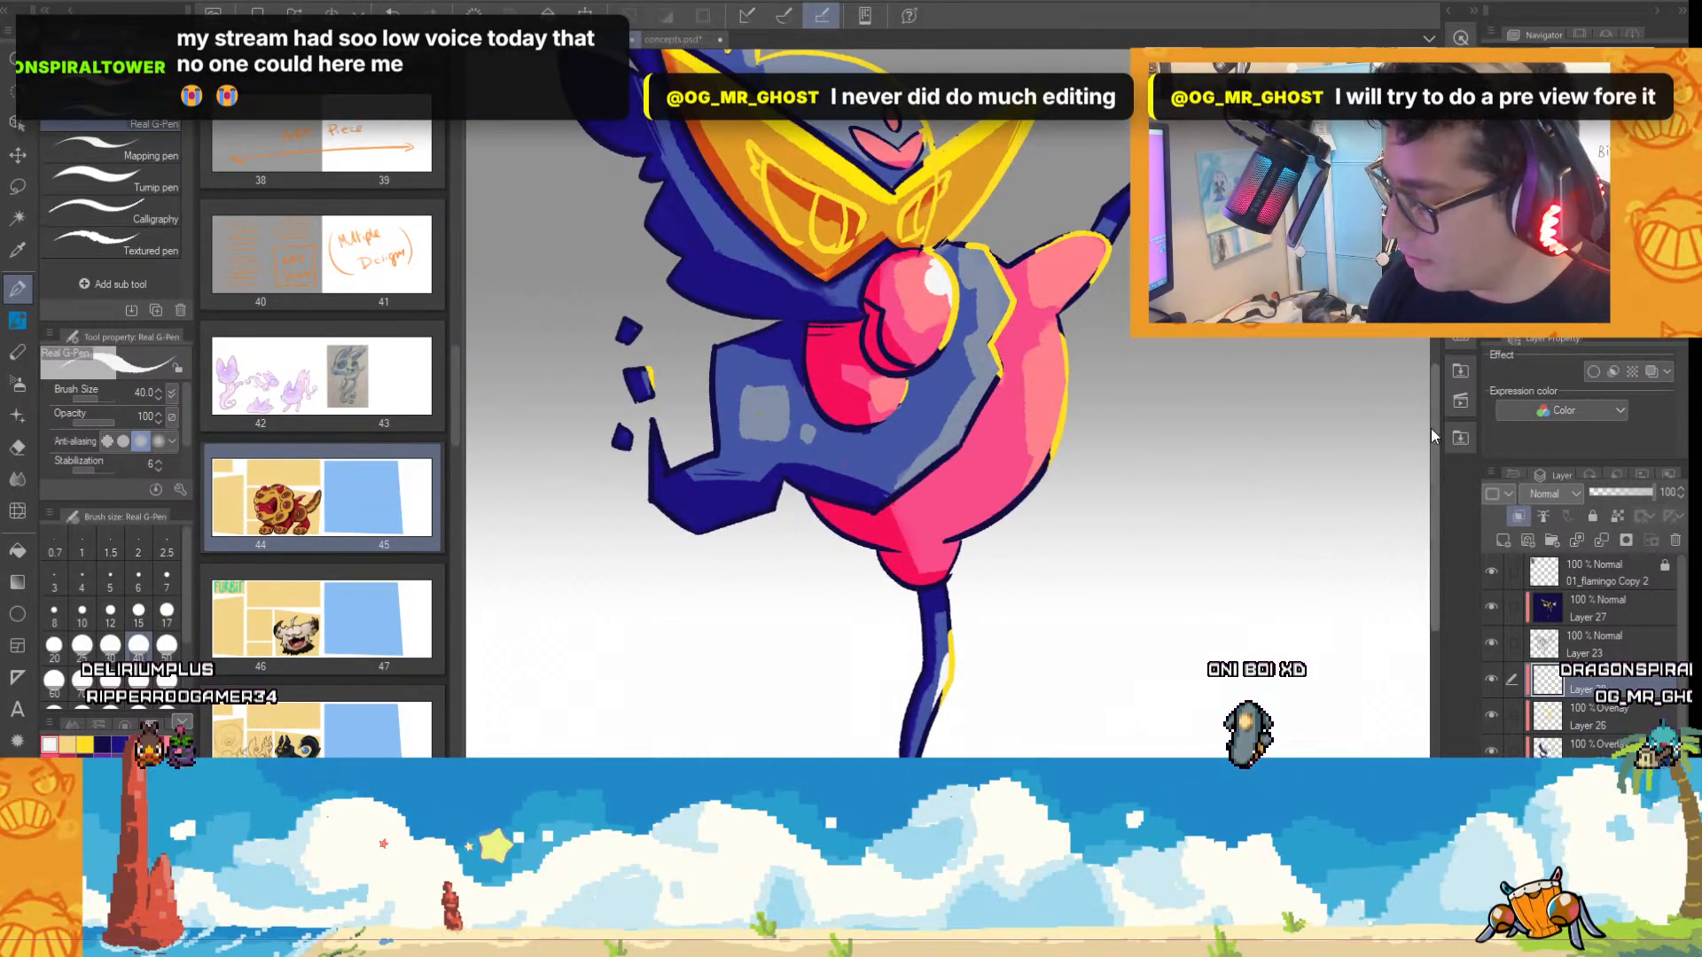
{"action": "left_click_drag", "start_coordinate": [1432, 429], "coordinate": [1431, 357]}
{"action": "scroll", "coordinate": [1086, 351], "scroll_direction": "up", "scroll_amount": 1}
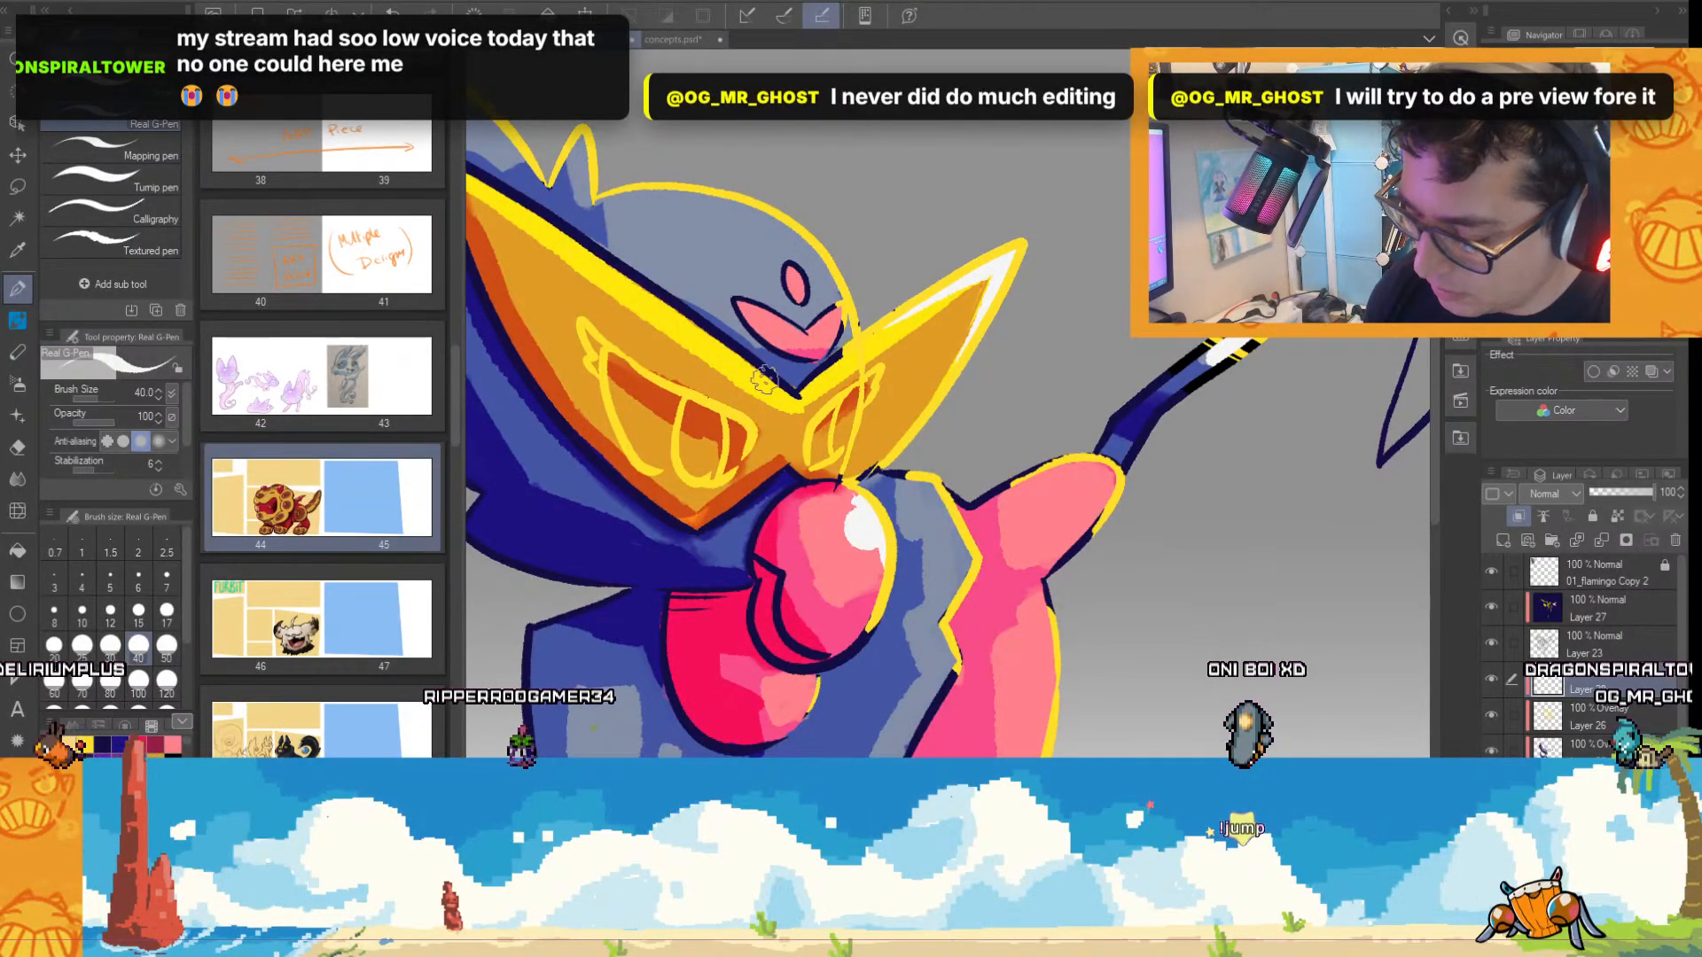
Try a vertical white reflection stripe across the mask's near half, then undo its strokes.
{"action": "left_click_drag", "start_coordinate": [690, 355], "coordinate": [696, 426]}
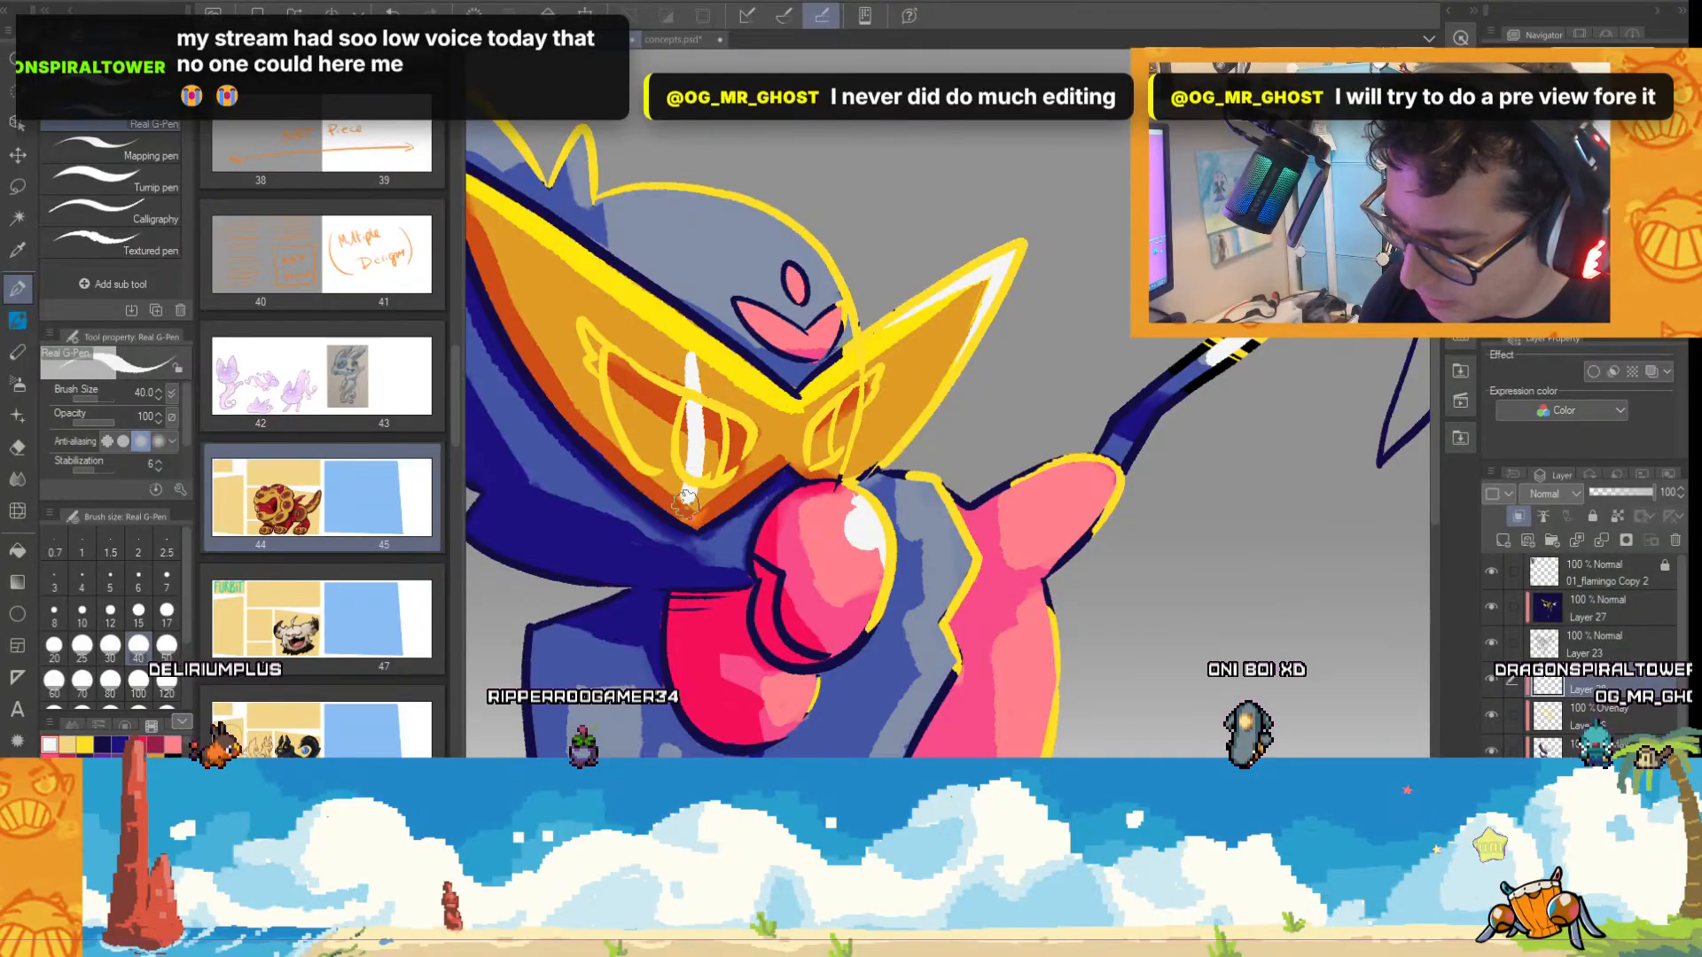
{"action": "left_click_drag", "start_coordinate": [686, 505], "coordinate": [683, 511]}
{"action": "left_click_drag", "start_coordinate": [692, 390], "coordinate": [691, 331]}
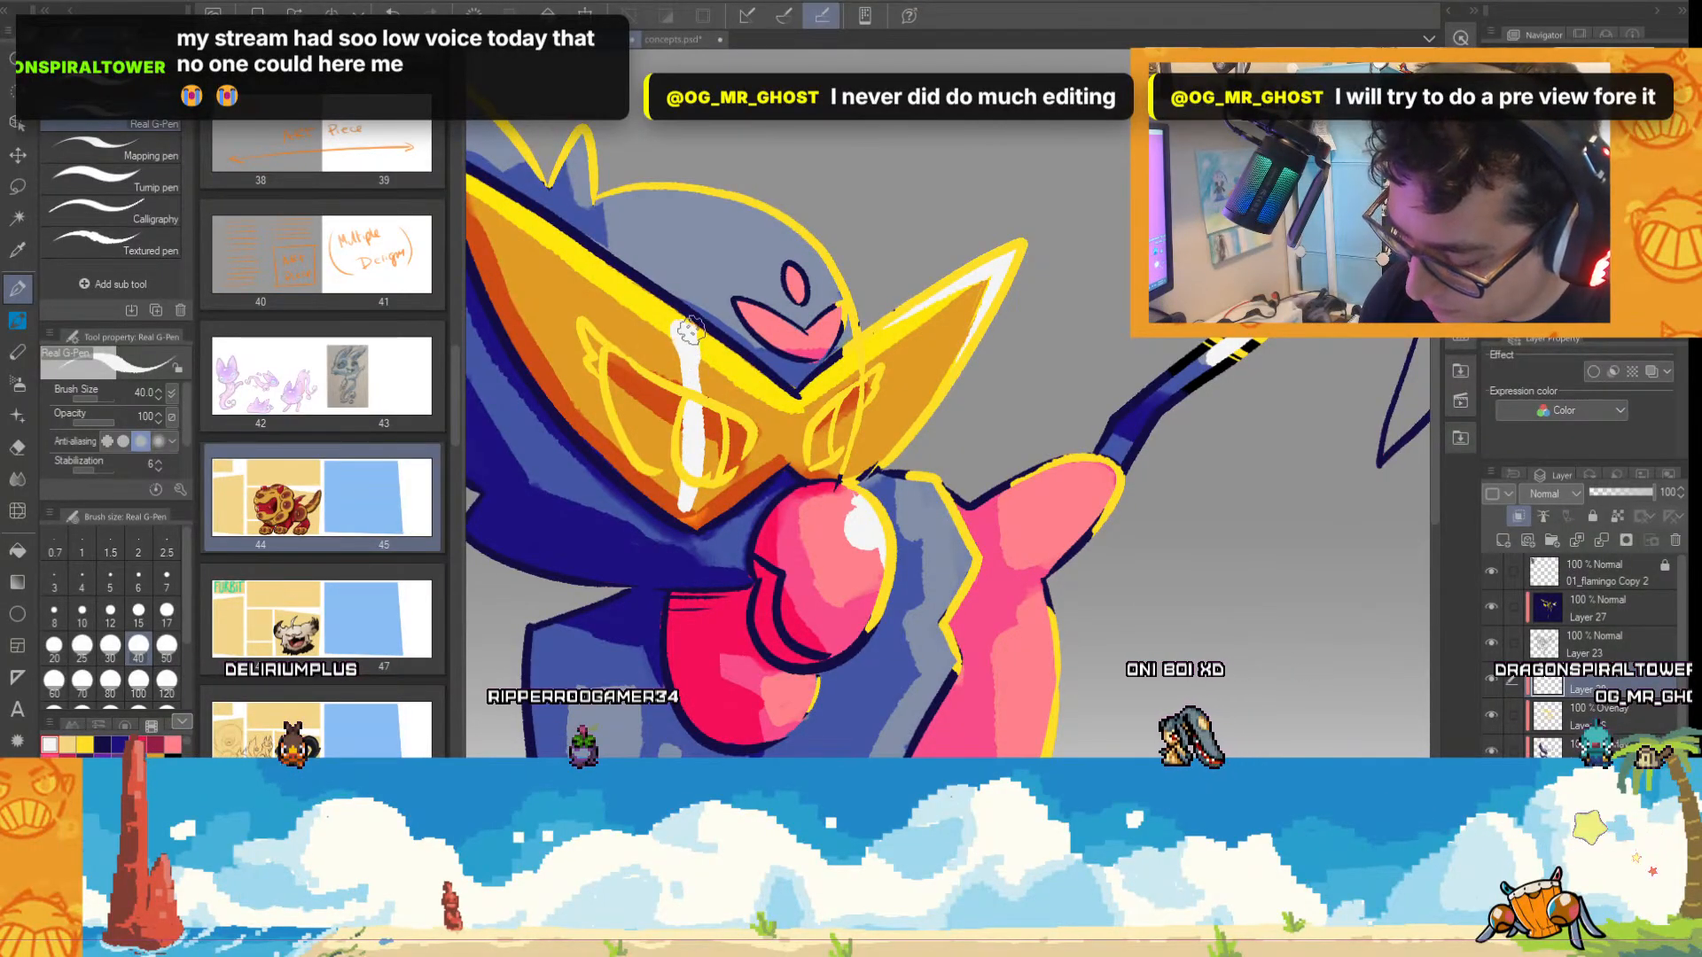
{"action": "left_click_drag", "start_coordinate": [693, 453], "coordinate": [688, 525]}
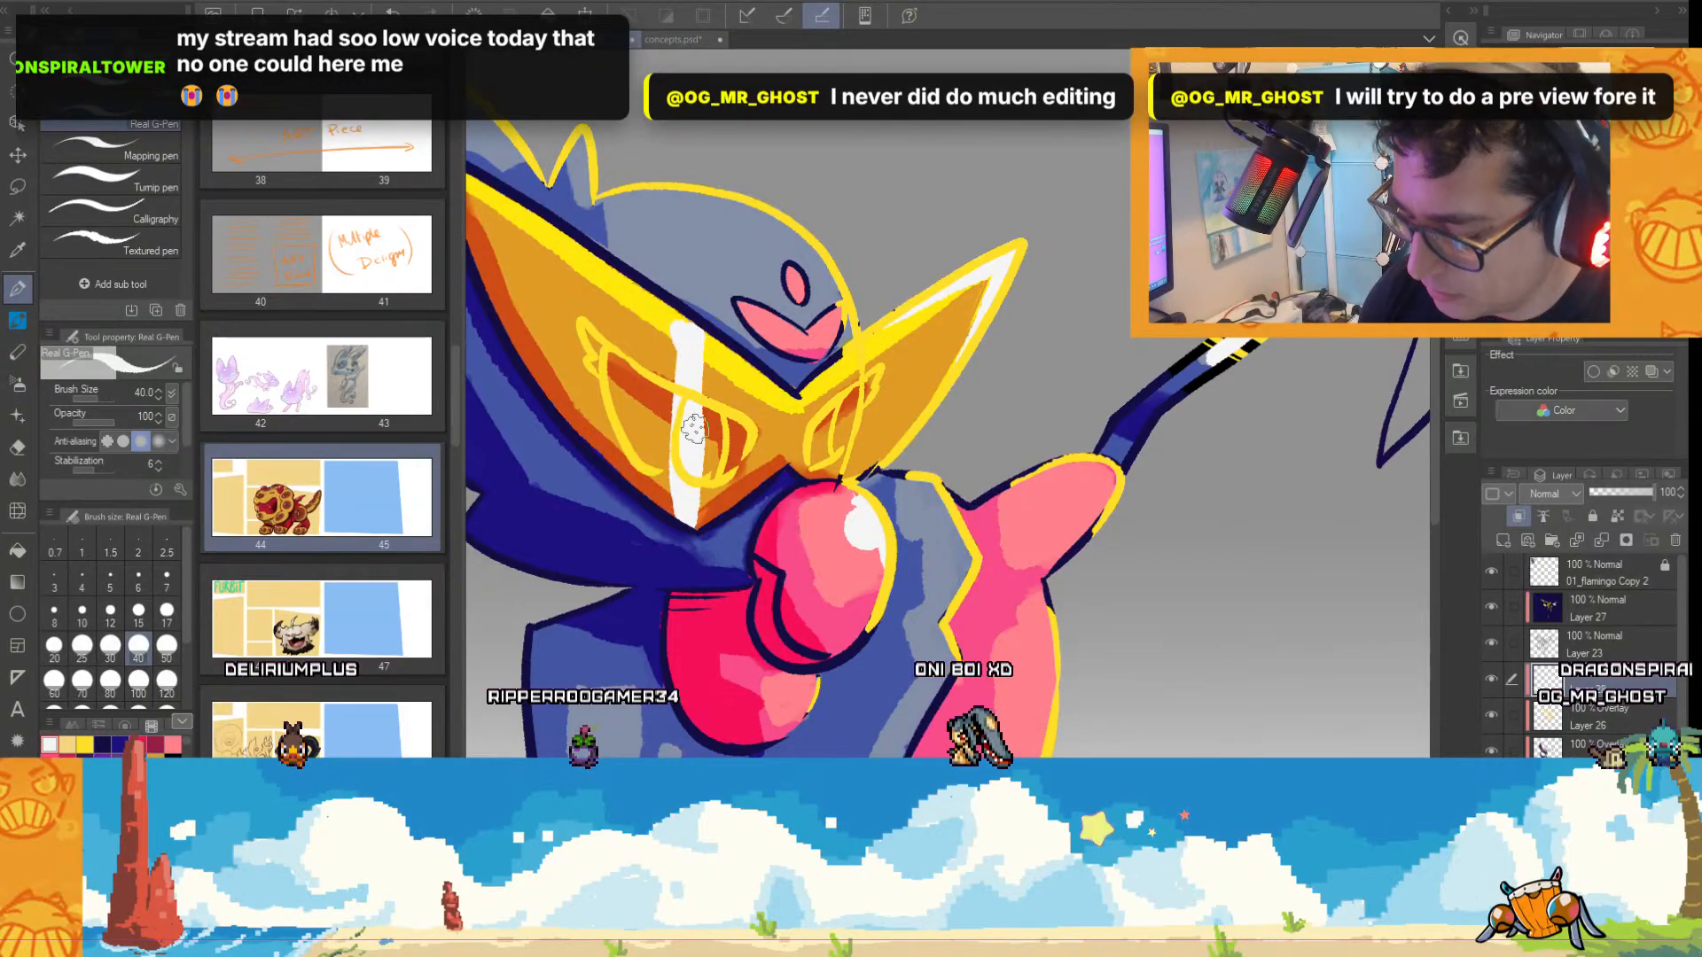
{"action": "scroll", "coordinate": [913, 420], "scroll_direction": "down", "scroll_amount": 3}
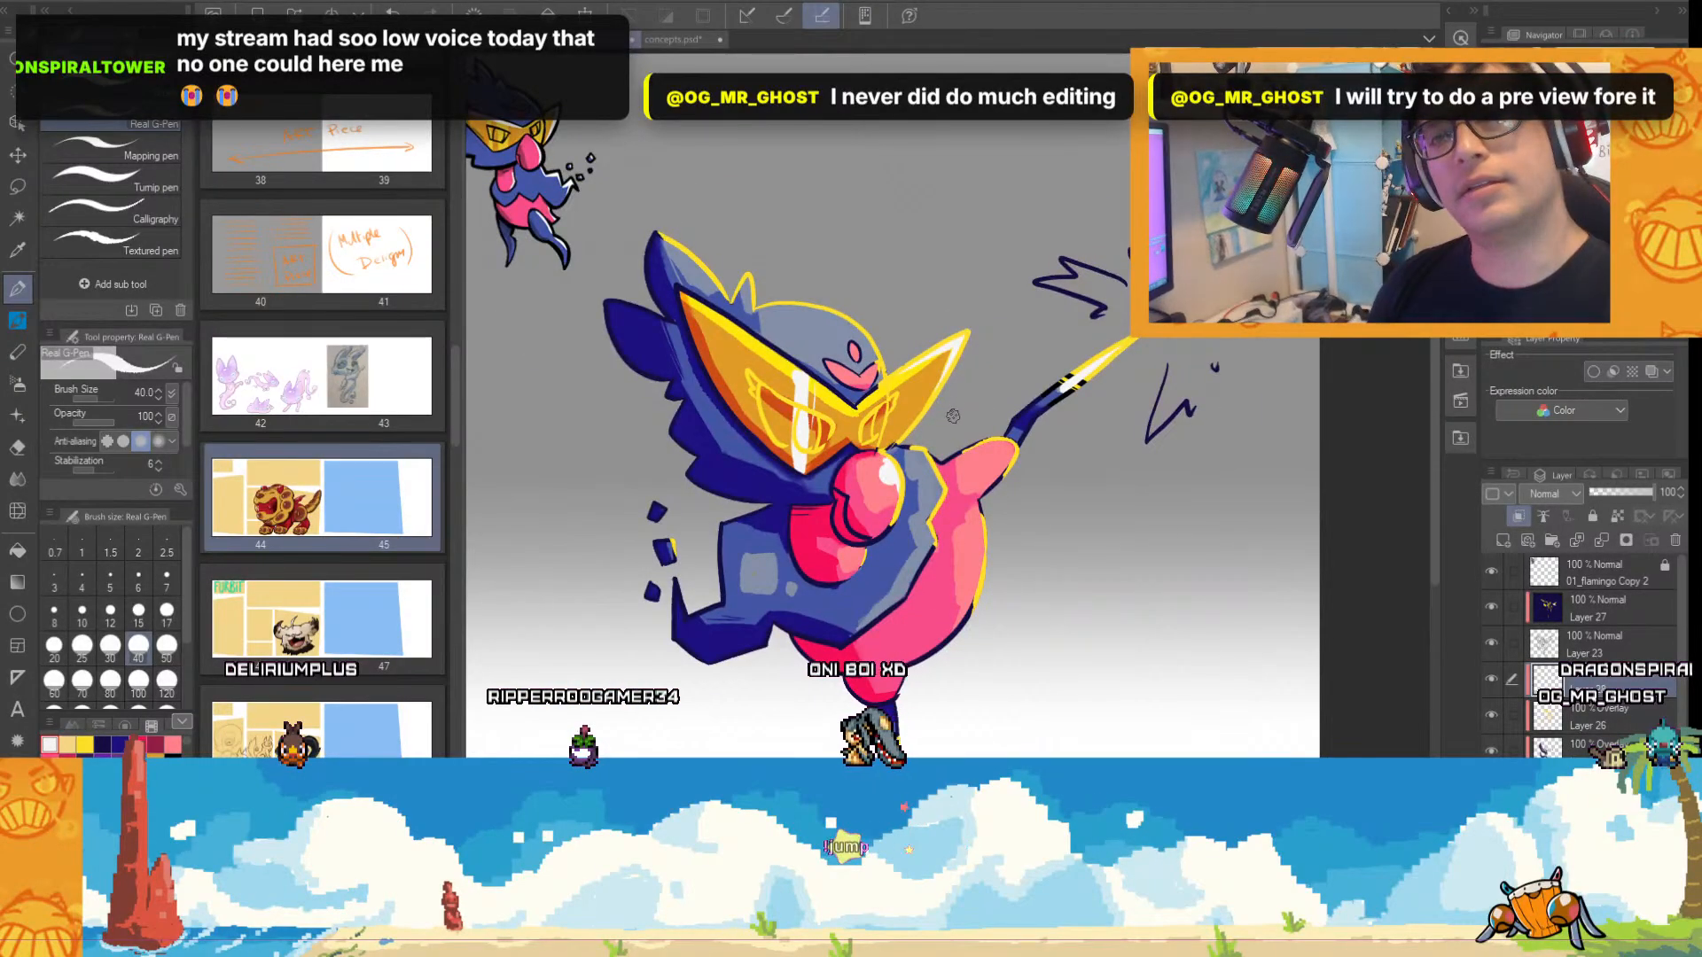
{"action": "scroll", "coordinate": [948, 427], "scroll_direction": "up", "scroll_amount": 1}
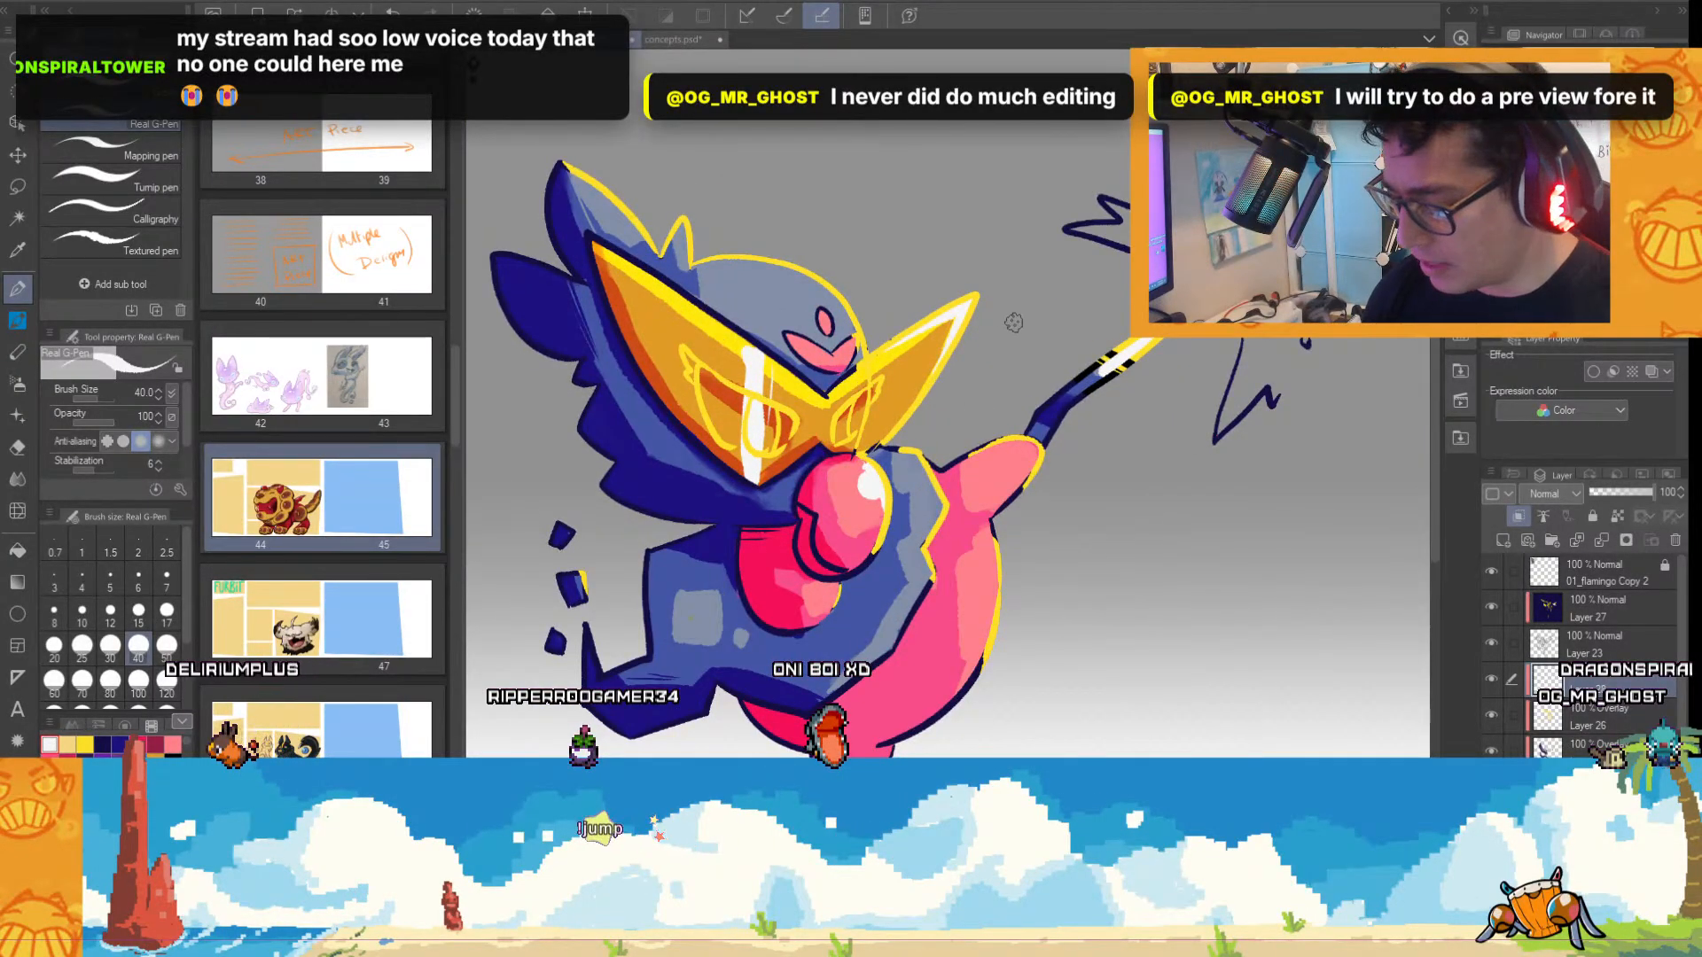
{"action": "key", "text": "ctrl+z"}
{"action": "key", "text": "ctrl+z"}
{"action": "key", "text": "ctrl+z"}
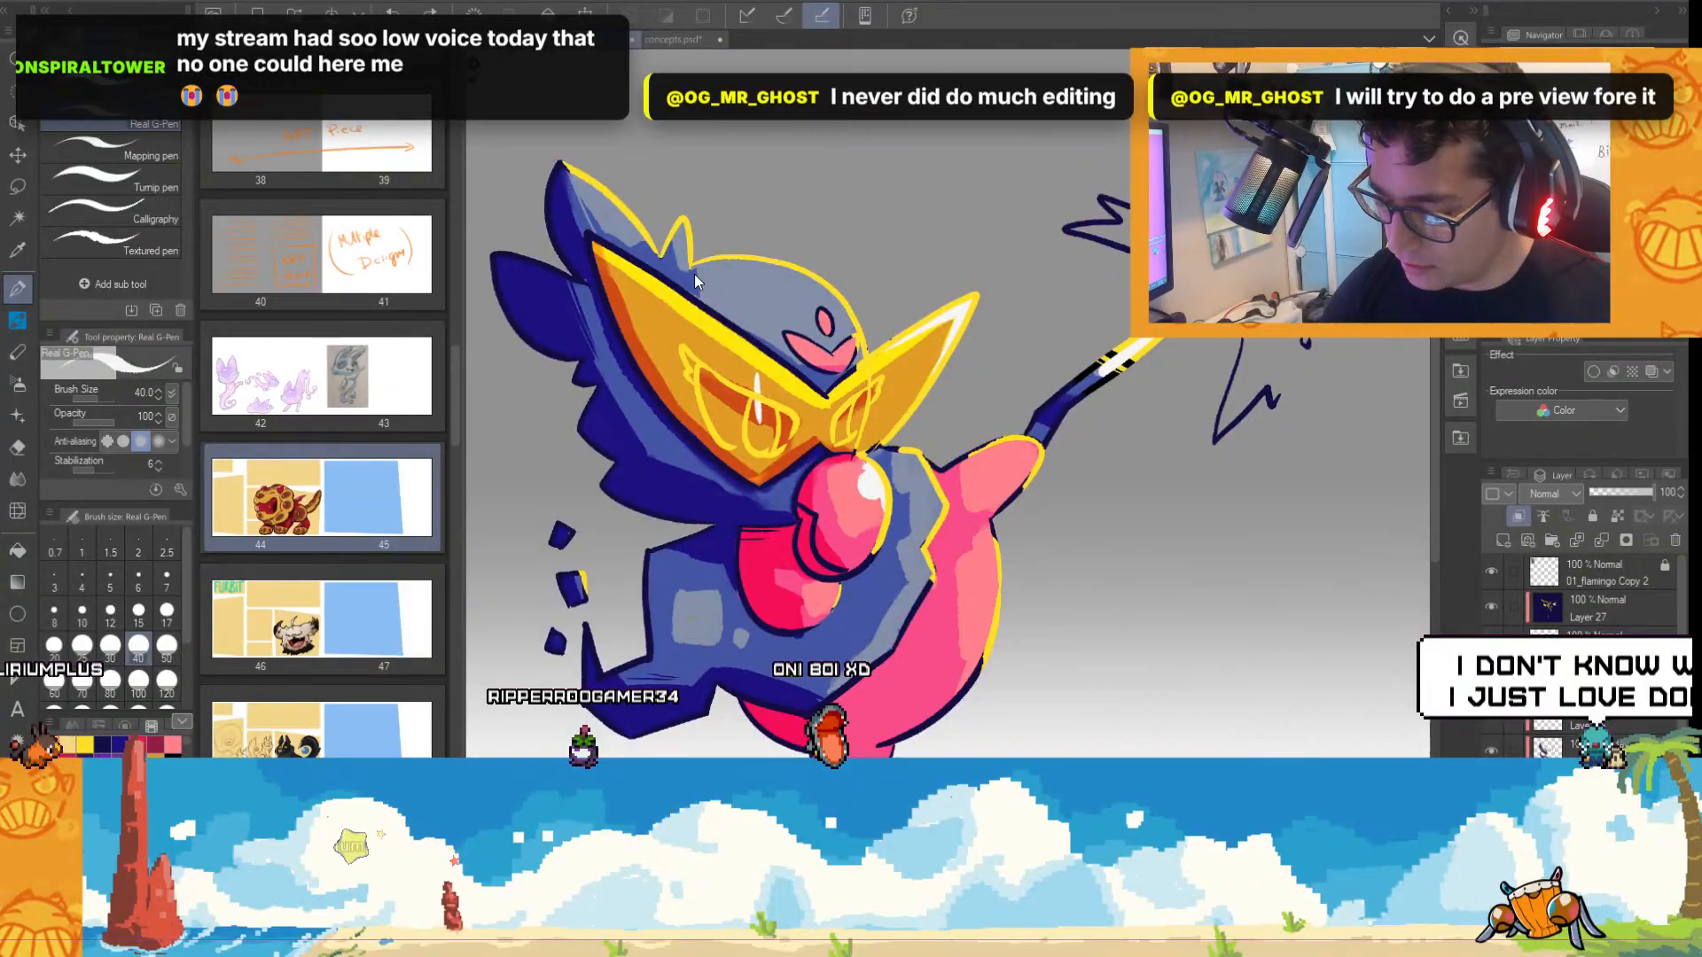
{"action": "key", "text": "ctrl+z"}
Paint a white highlight along the mask's upper edges and add white reflection stripes across its far half.
{"action": "mouse_move", "coordinate": [596, 248]}
{"action": "left_mouse_down"}
{"action": "mouse_move", "coordinate": [838, 415]}
{"action": "mouse_move", "coordinate": [980, 285]}
{"action": "left_mouse_up"}
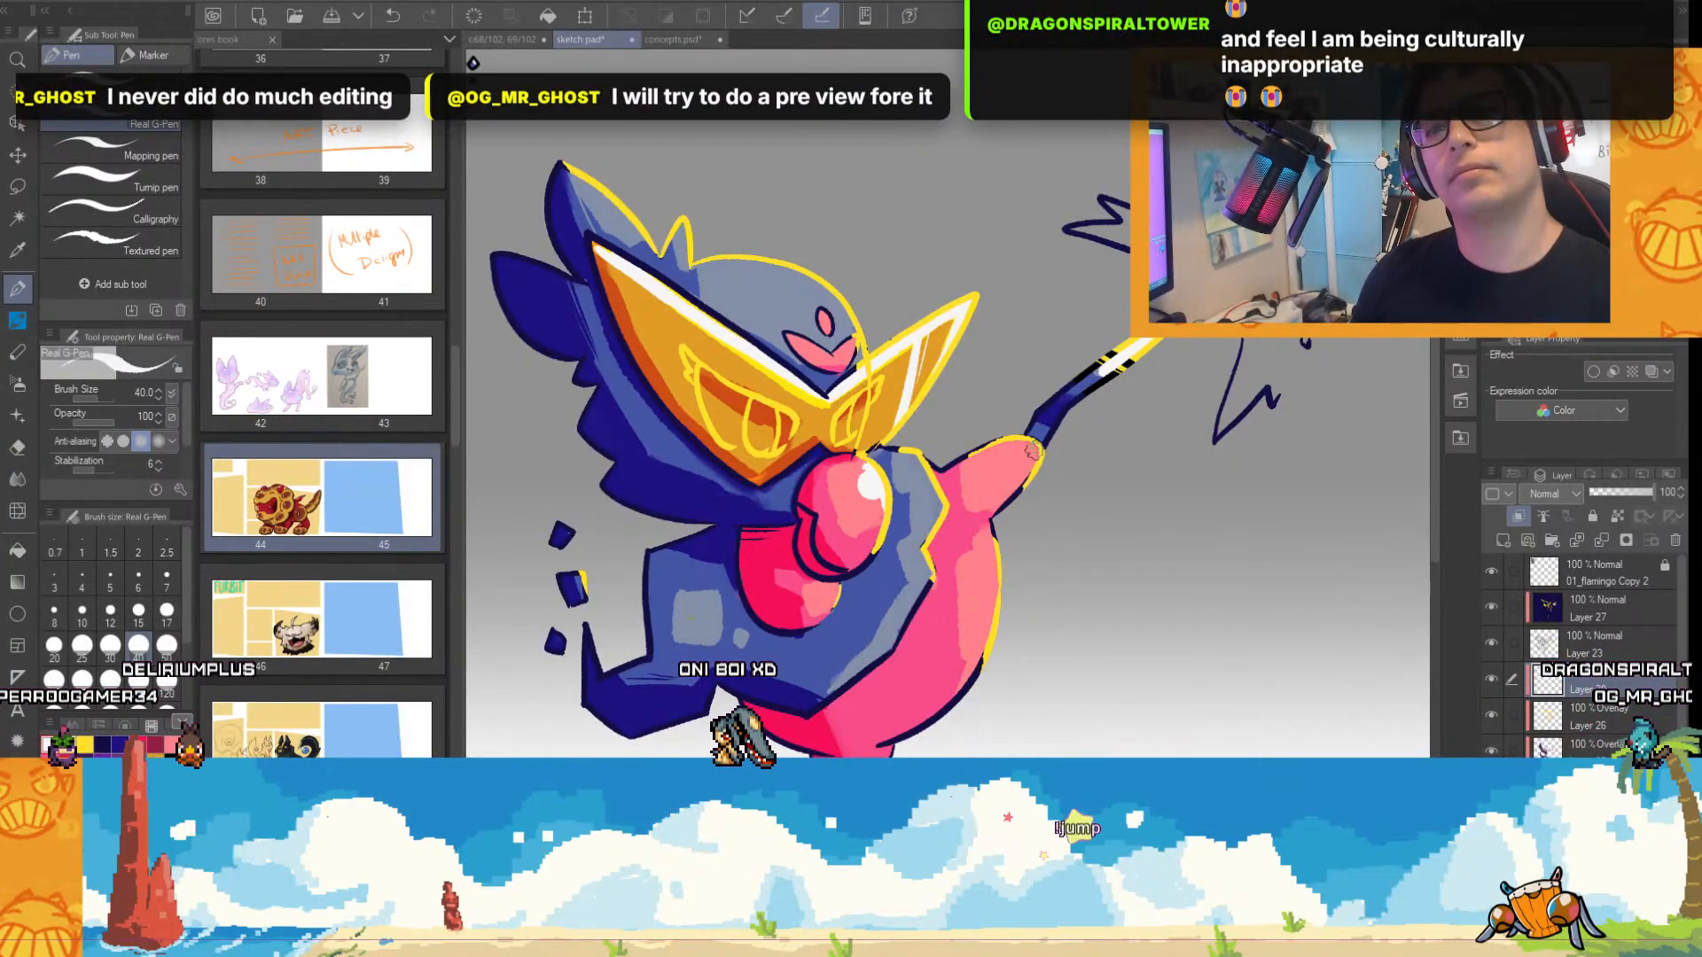
{"action": "scroll", "coordinate": [1020, 452], "scroll_direction": "down", "scroll_amount": 2}
{"action": "scroll", "coordinate": [797, 276], "scroll_direction": "up", "scroll_amount": 2}
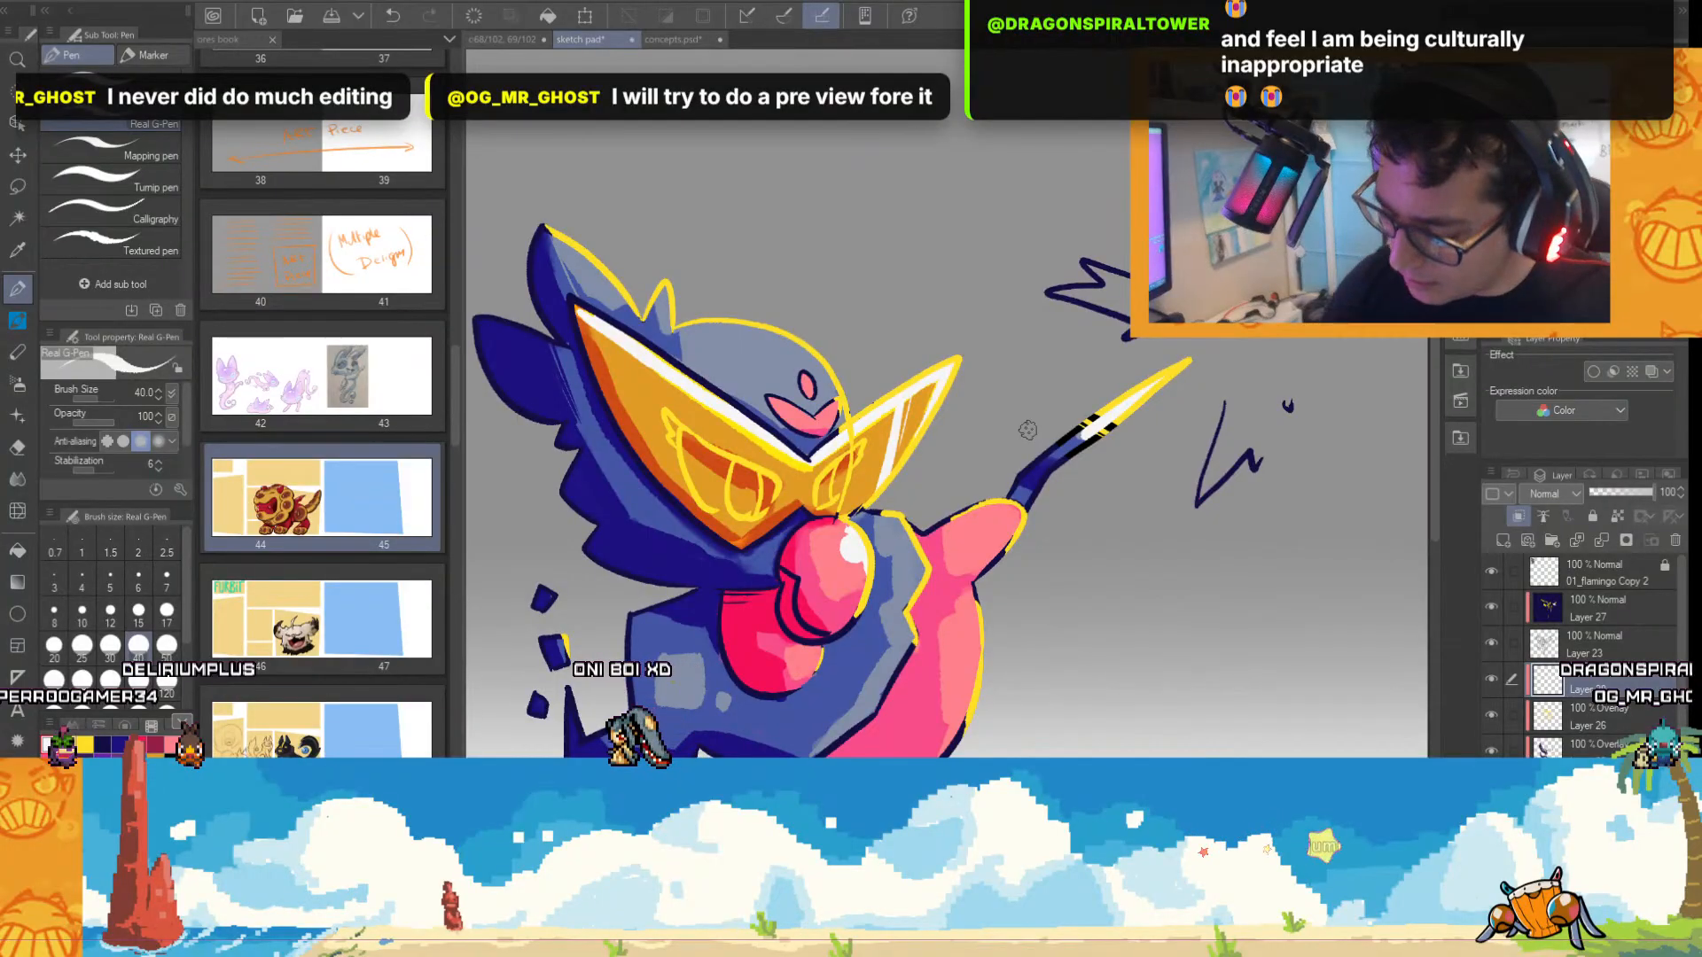
Try a white highlight patch inside the head's lit edge, above the pink forehead marking.
{"action": "scroll", "coordinate": [797, 277], "scroll_direction": "up", "scroll_amount": 2}
{"action": "left_click_drag", "start_coordinate": [745, 323], "coordinate": [788, 363]}
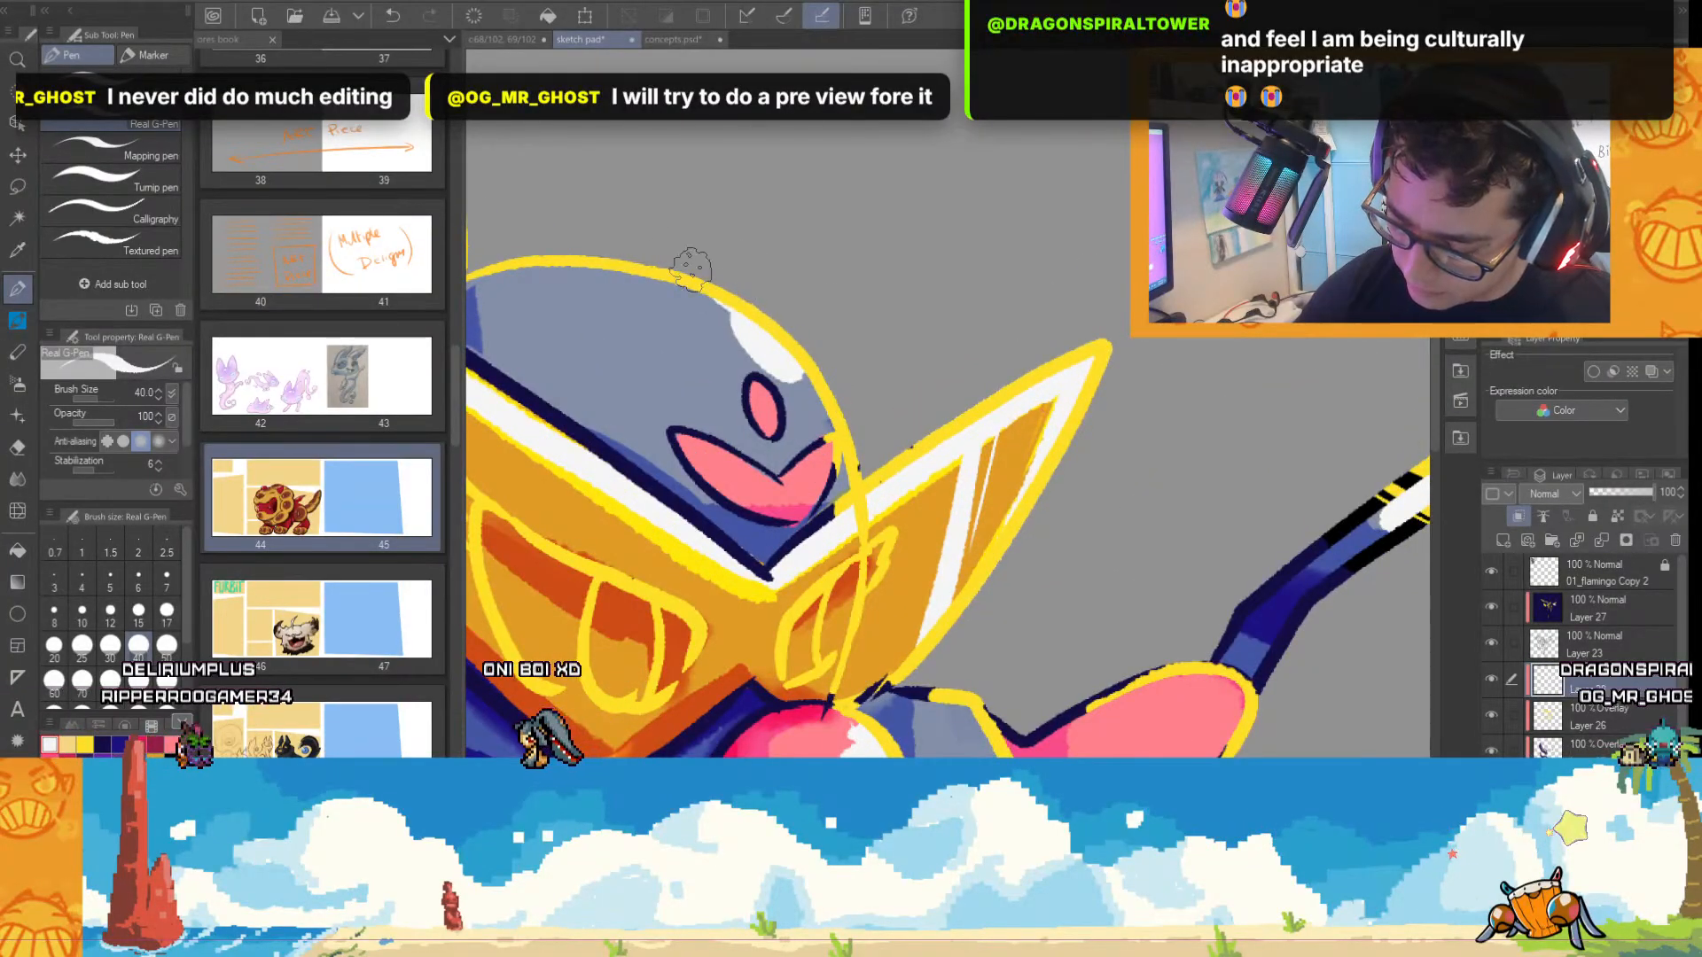
{"action": "scroll", "coordinate": [1041, 498], "scroll_direction": "down", "scroll_amount": 3}
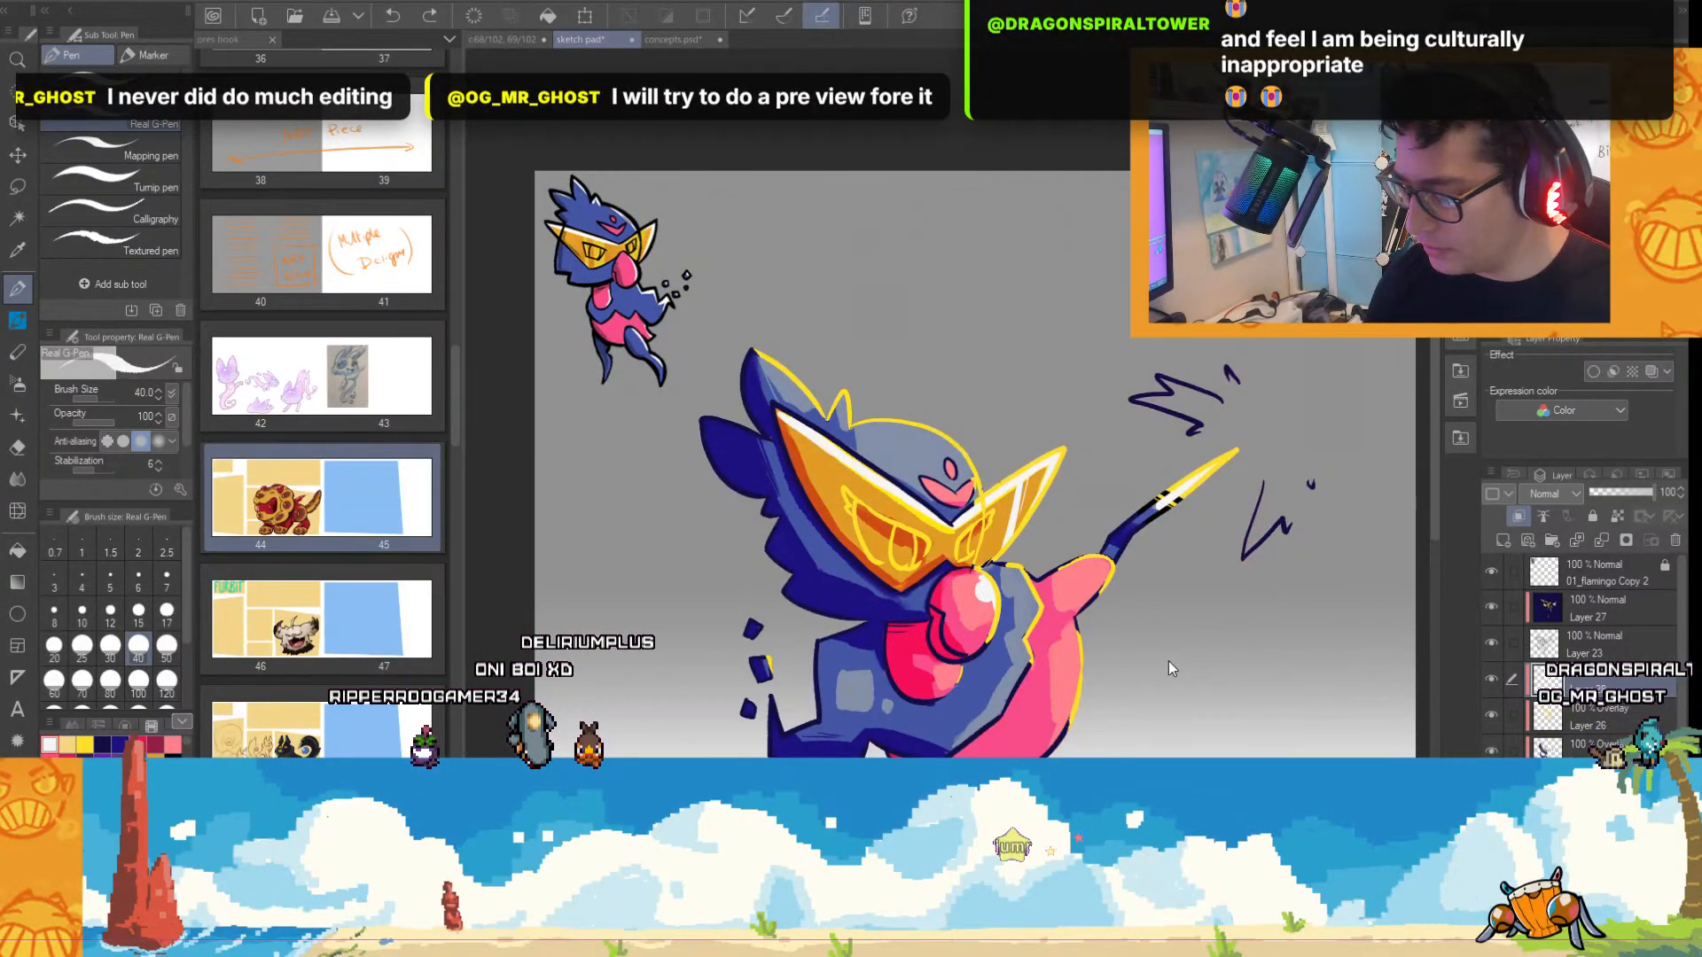
Switch to bright green and paint thin rim light along the shaded edges of the lower belly and the pink bulge below it.
{"action": "left_click_drag", "start_coordinate": [1436, 385], "coordinate": [1436, 470]}
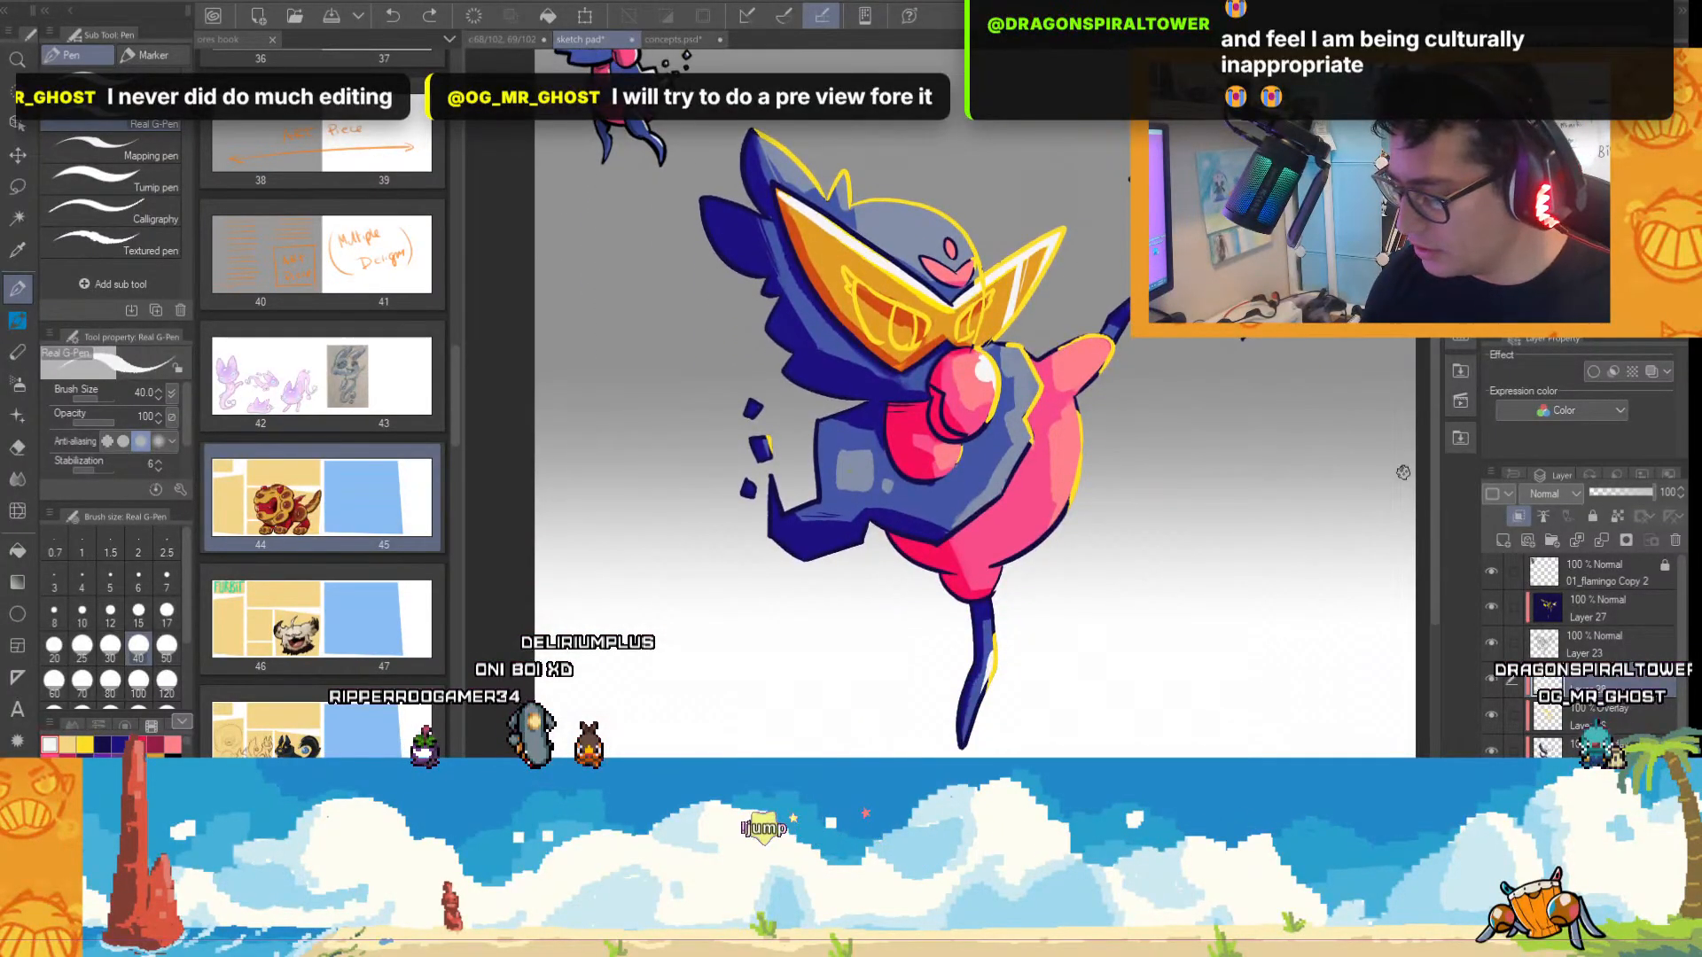
{"action": "left_click_drag", "start_coordinate": [1327, 709], "coordinate": [1239, 708]}
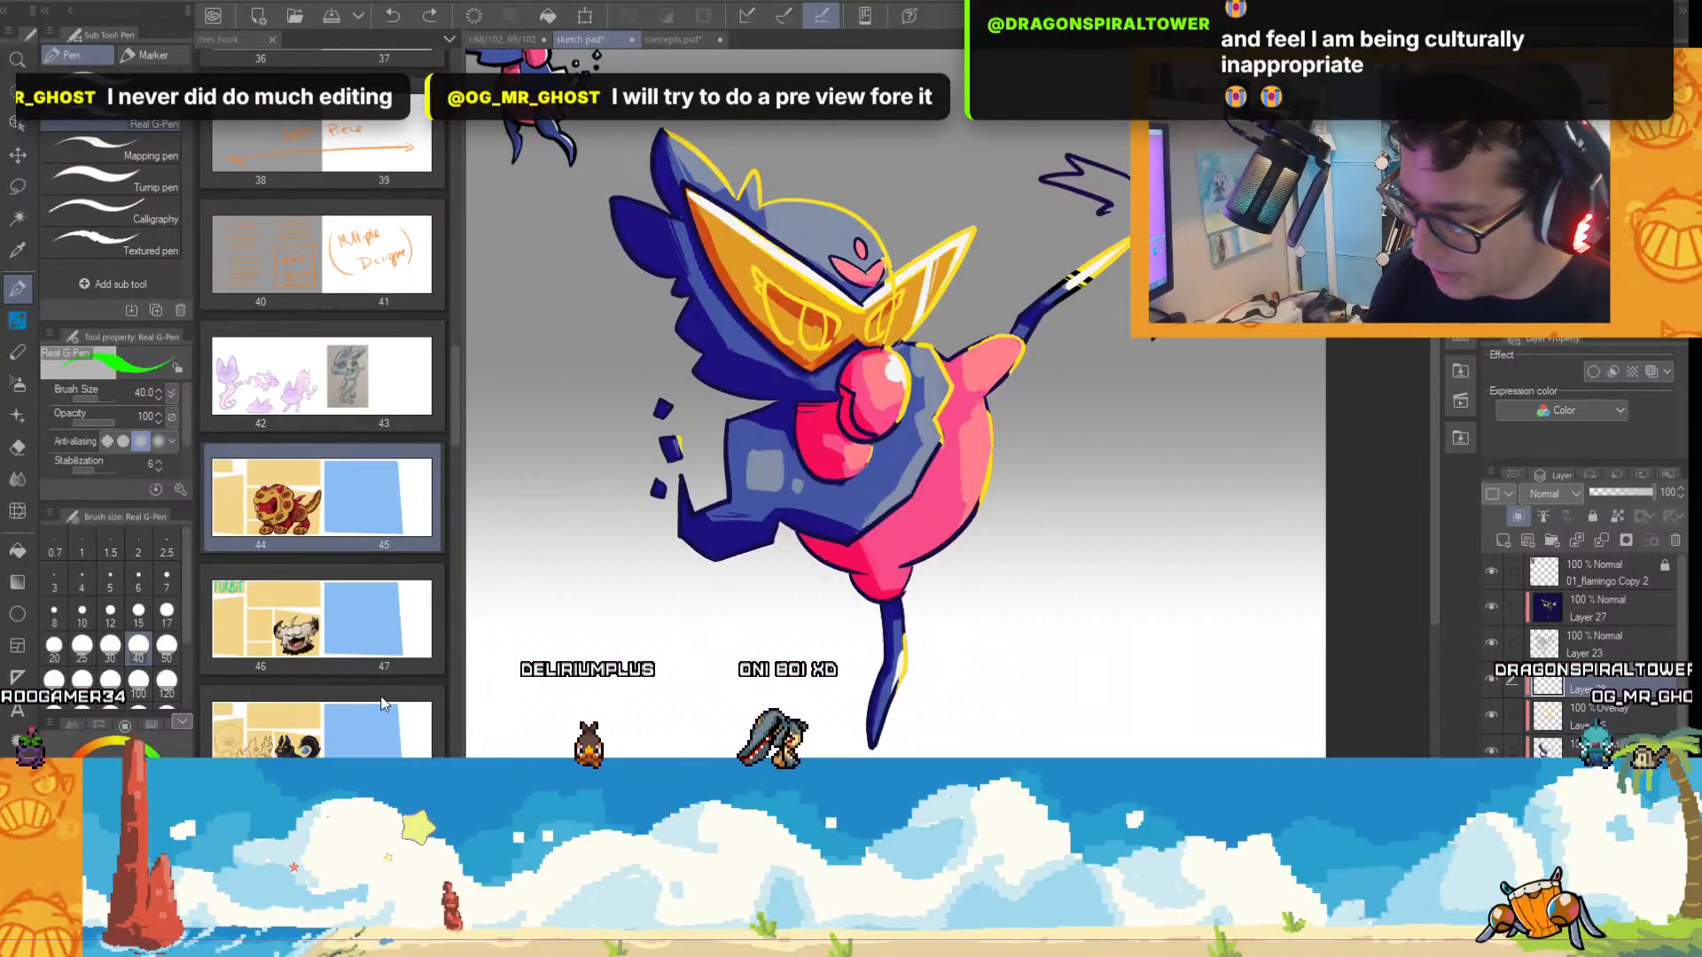
{"action": "scroll", "coordinate": [903, 567], "scroll_direction": "up", "scroll_amount": 2}
{"action": "left_click_drag", "start_coordinate": [802, 582], "coordinate": [856, 629]}
{"action": "left_click_drag", "start_coordinate": [698, 500], "coordinate": [777, 561]}
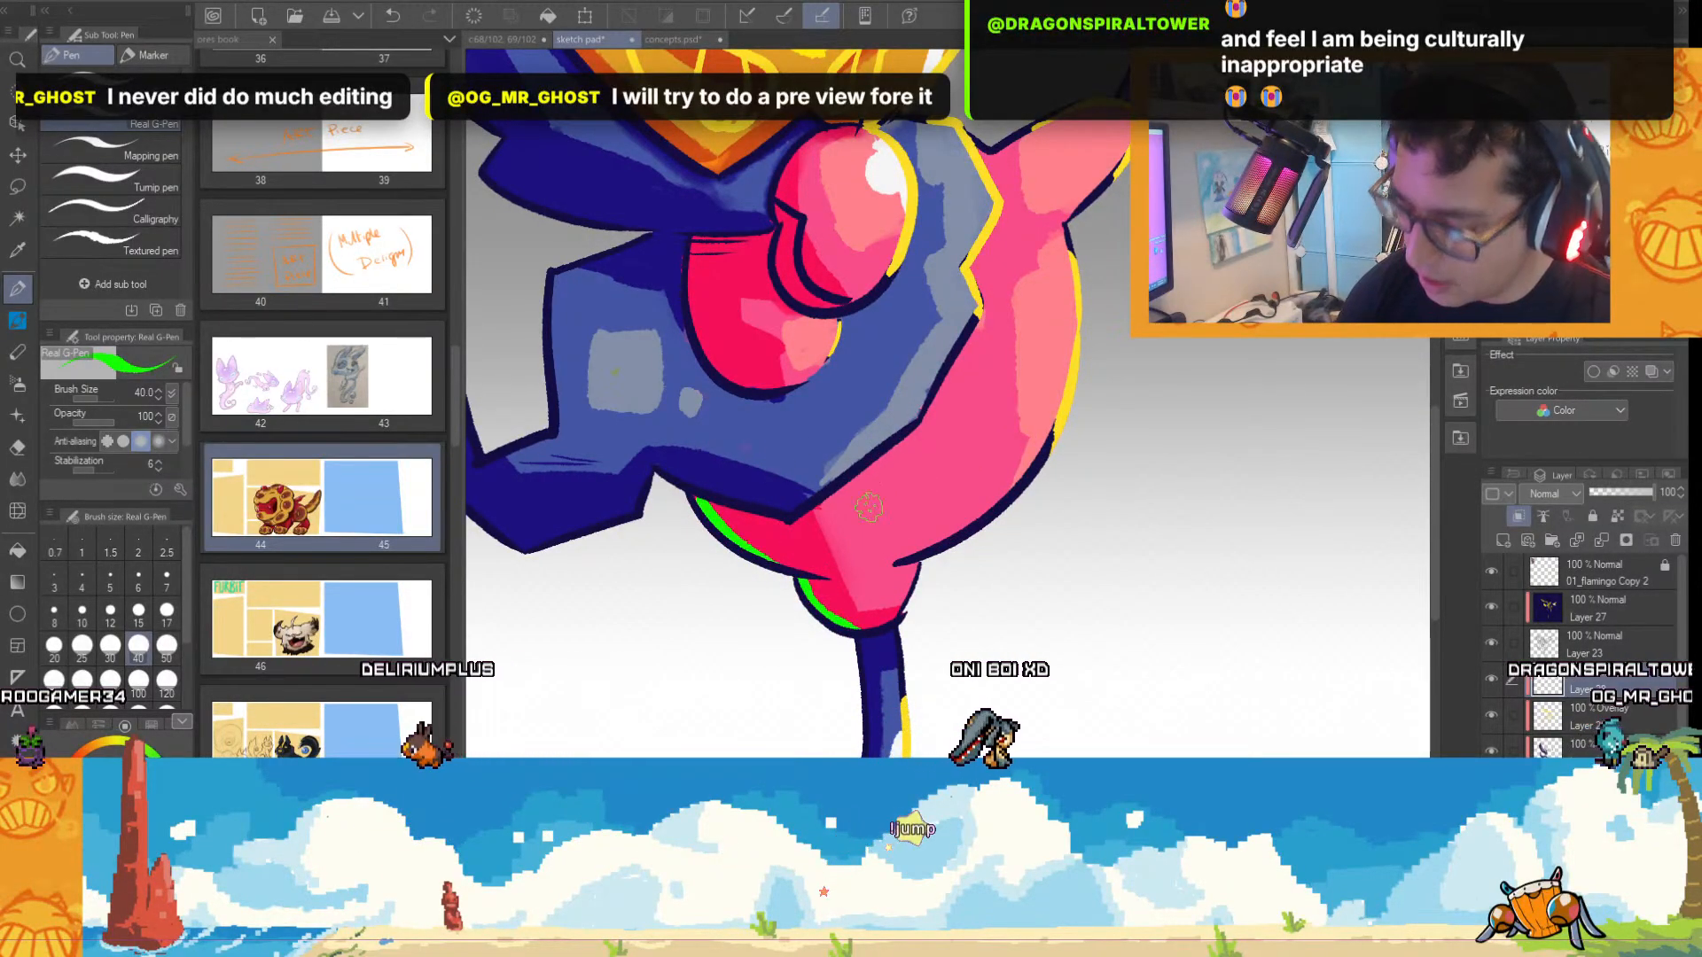
{"action": "scroll", "coordinate": [1073, 598], "scroll_direction": "down", "scroll_amount": 2}
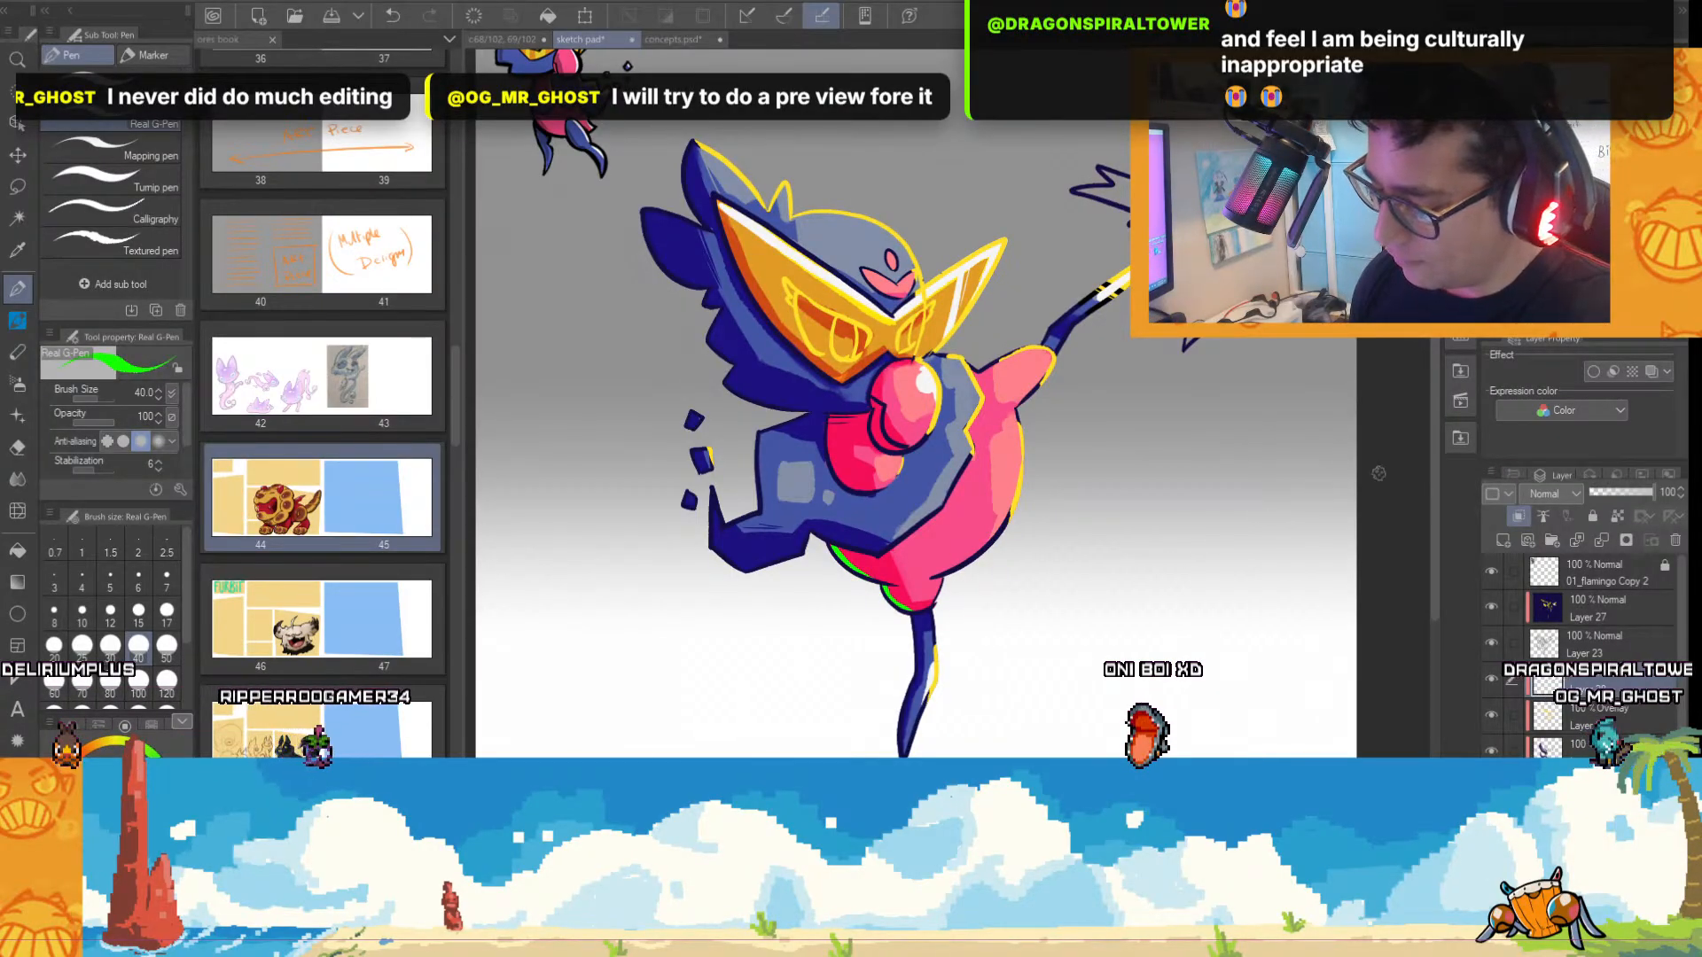
Paint bright green rim light on the shaded sides of the floating fragments and along the outer edge of the wing's pointed tip.
{"action": "scroll", "coordinate": [862, 517], "scroll_direction": "up", "scroll_amount": 2}
{"action": "scroll", "coordinate": [691, 529], "scroll_direction": "up", "scroll_amount": 2}
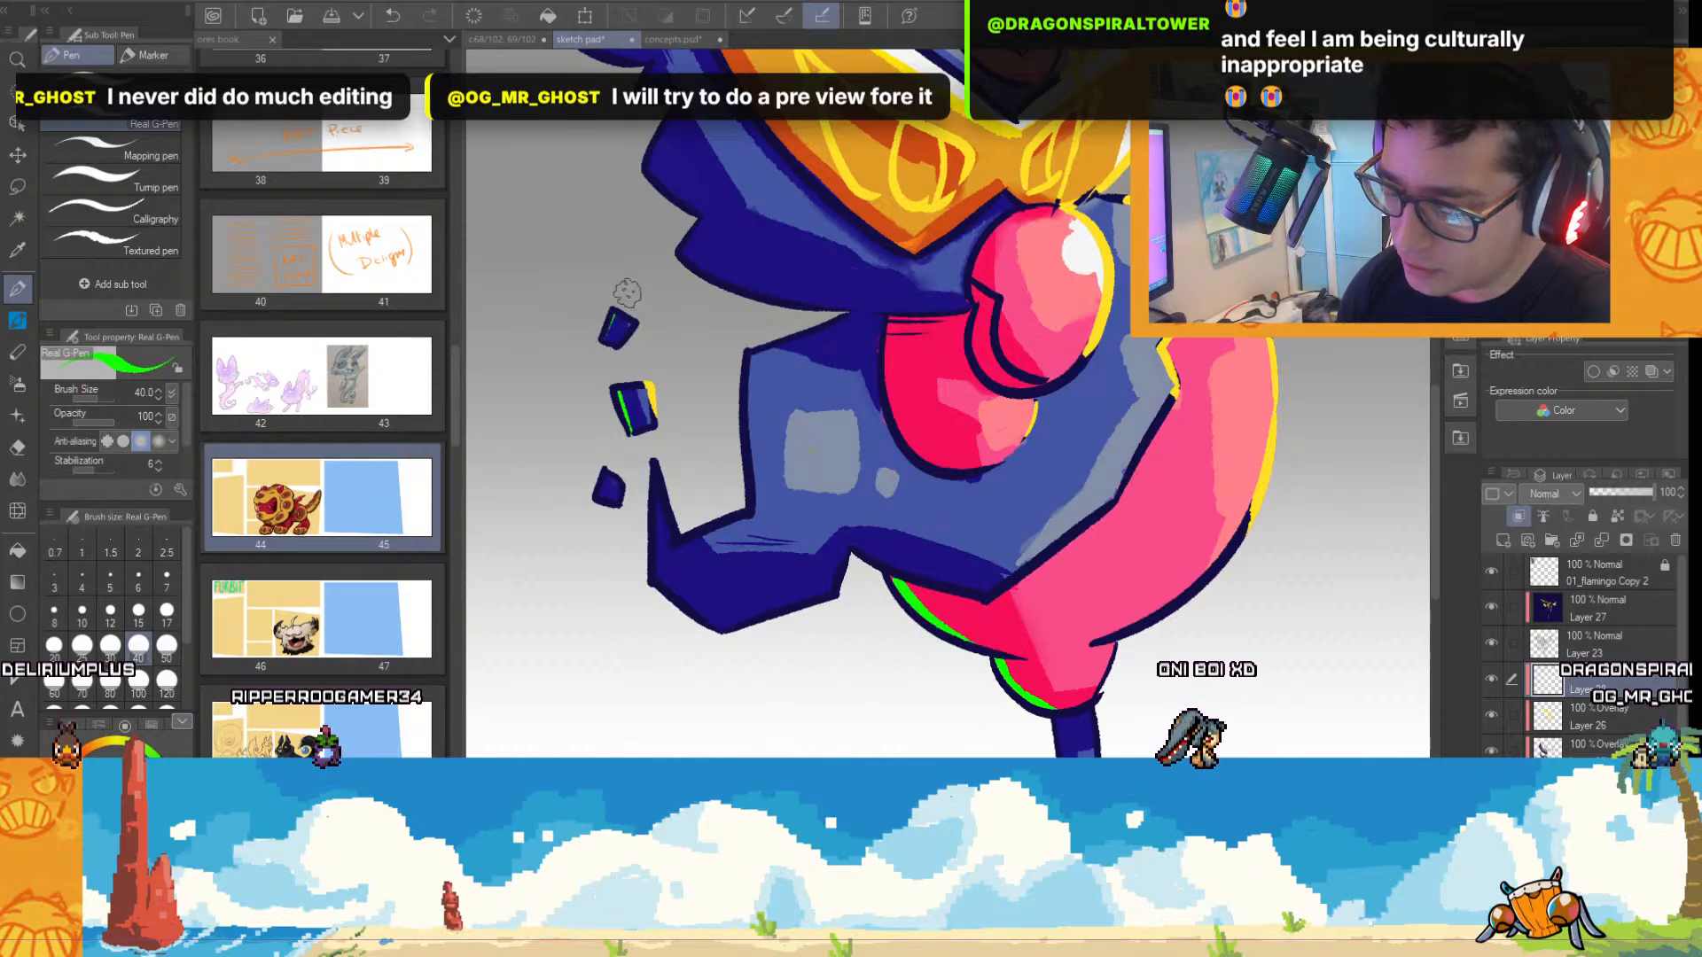
{"action": "mouse_move", "coordinate": [658, 498]}
{"action": "left_mouse_down"}
{"action": "mouse_move", "coordinate": [658, 587]}
{"action": "mouse_move", "coordinate": [727, 634]}
{"action": "left_mouse_up"}
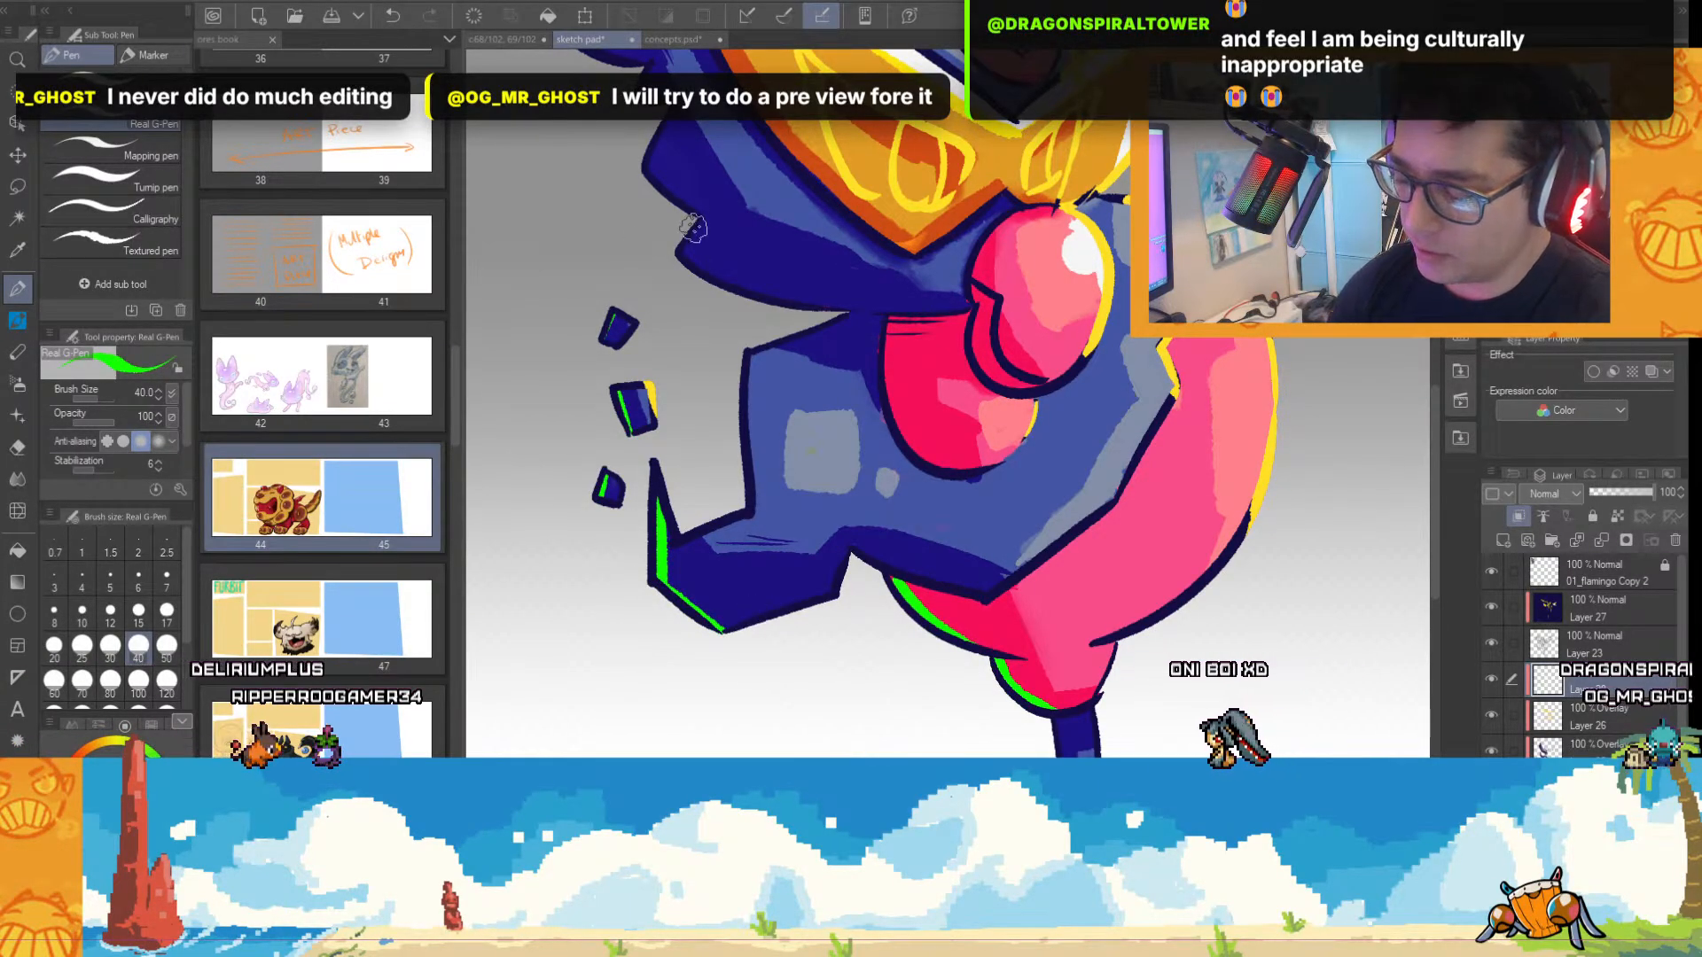
Paint bright green rim light along the shaded edges of the head's back feathers, the nose's underside and the wing's lower hem.
{"action": "mouse_move", "coordinate": [702, 221]}
{"action": "left_mouse_down"}
{"action": "mouse_move", "coordinate": [681, 255]}
{"action": "mouse_move", "coordinate": [752, 286]}
{"action": "left_mouse_up"}
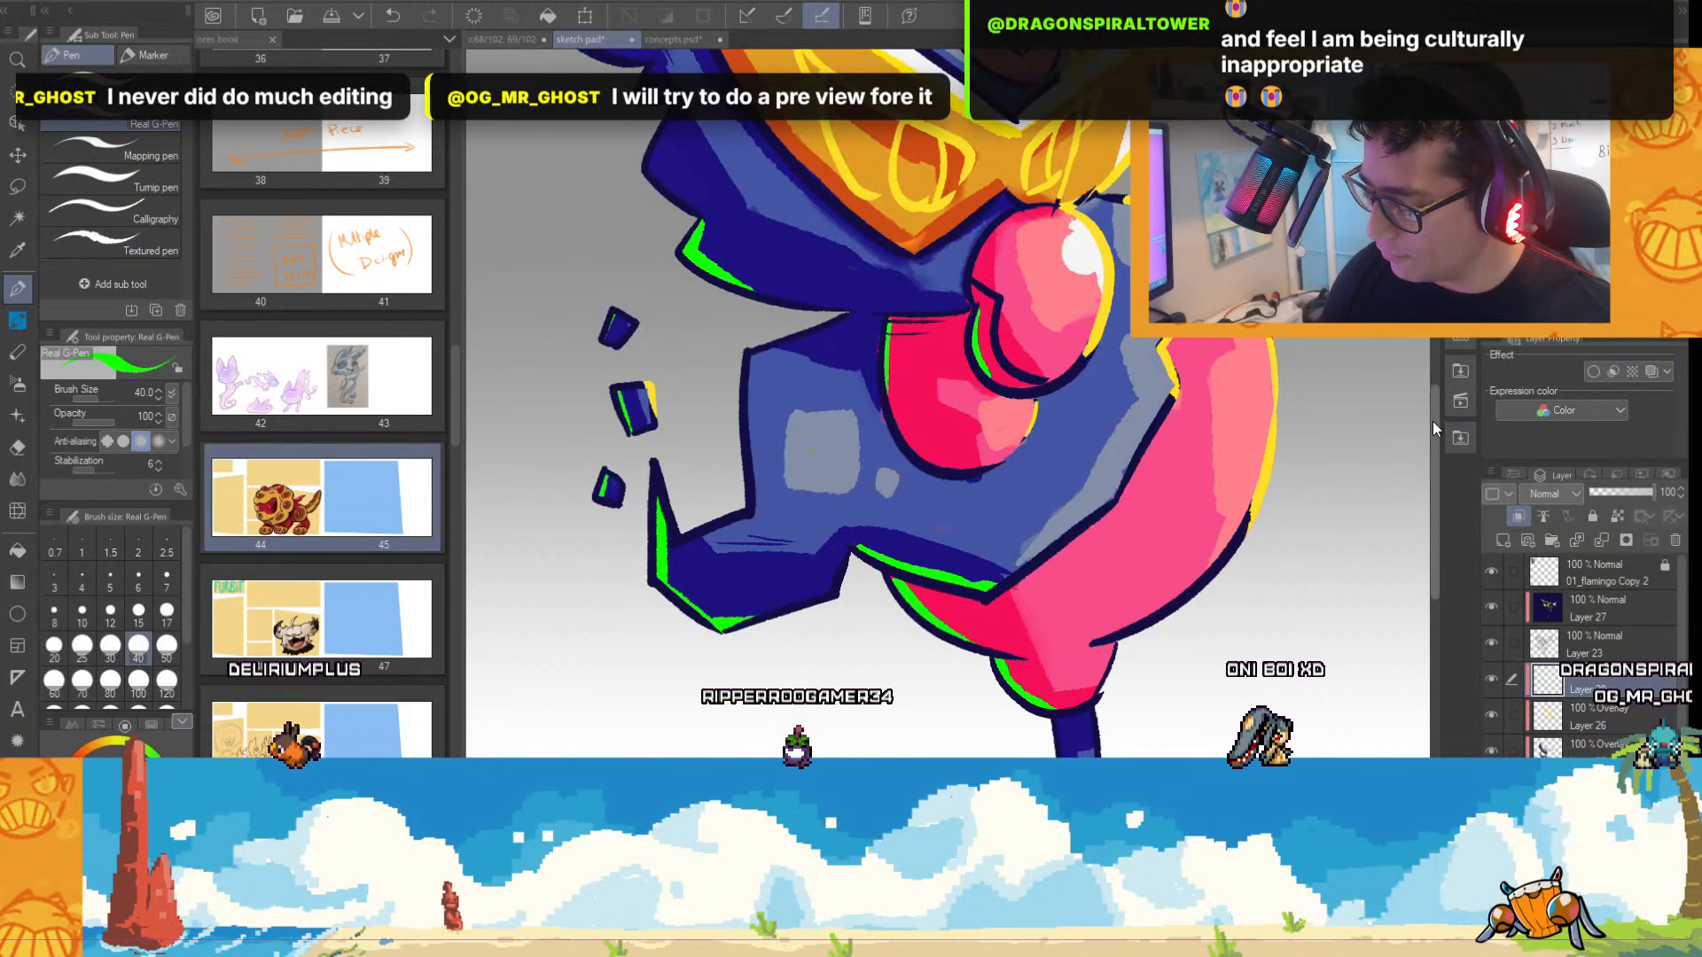
{"action": "left_click_drag", "start_coordinate": [1434, 418], "coordinate": [1439, 380]}
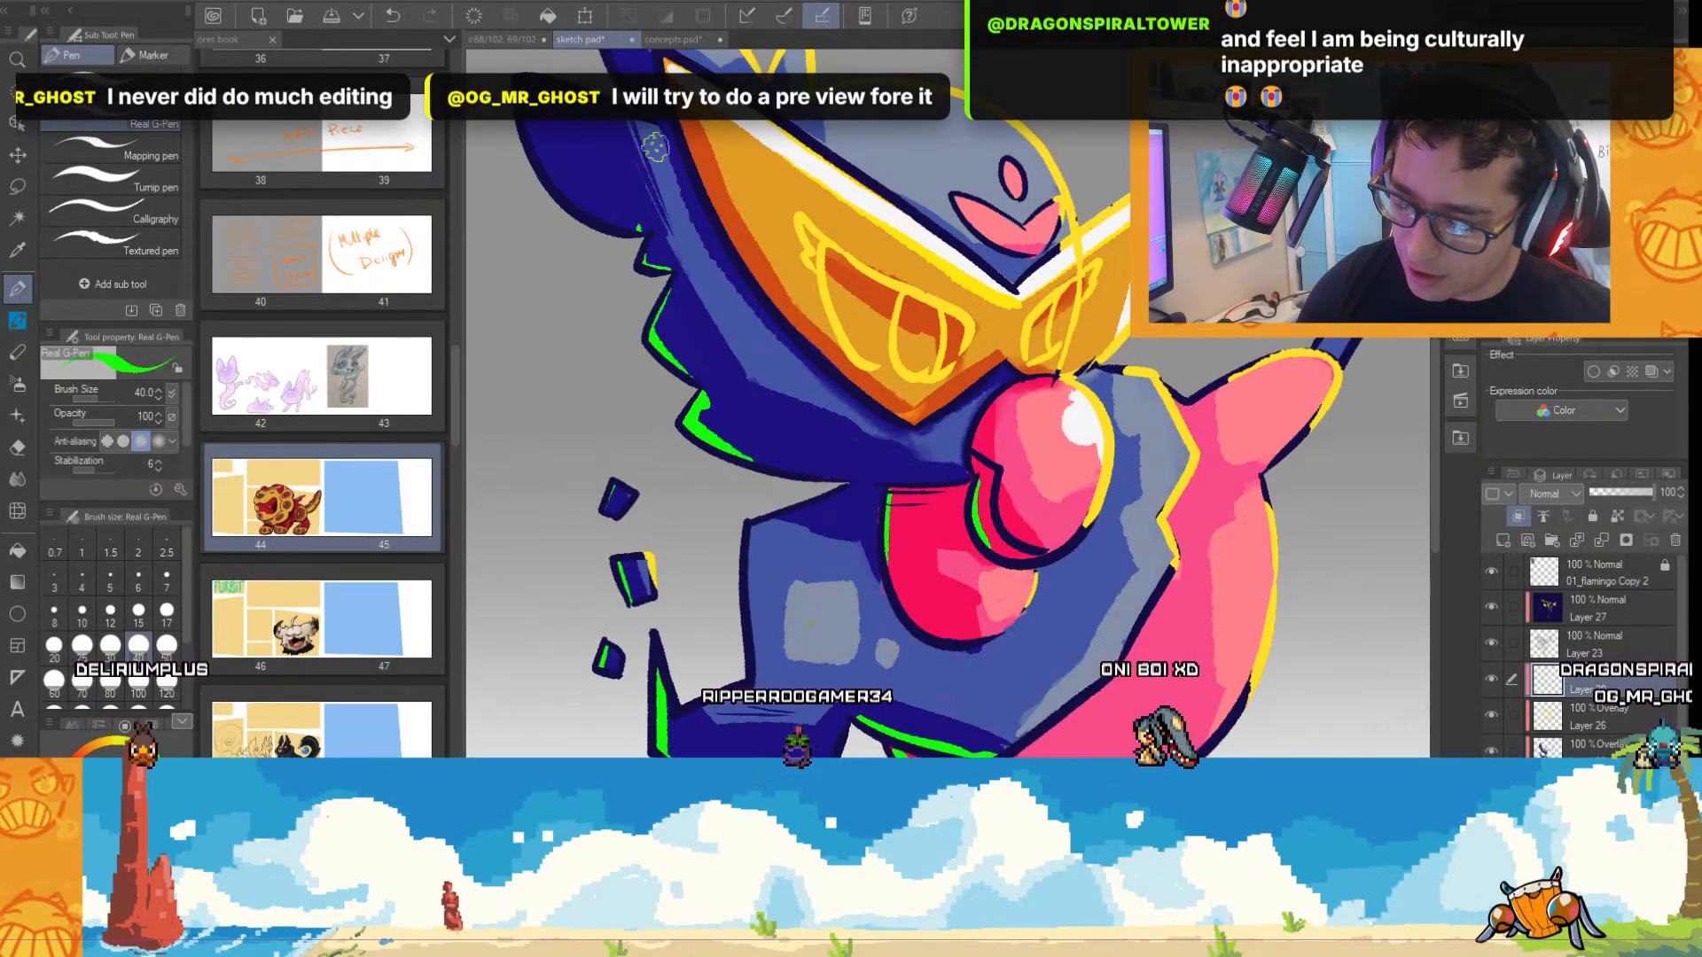
{"action": "mouse_move", "coordinate": [527, 122]}
{"action": "left_mouse_down"}
{"action": "mouse_move", "coordinate": [569, 196]}
{"action": "mouse_move", "coordinate": [638, 231]}
{"action": "left_mouse_up"}
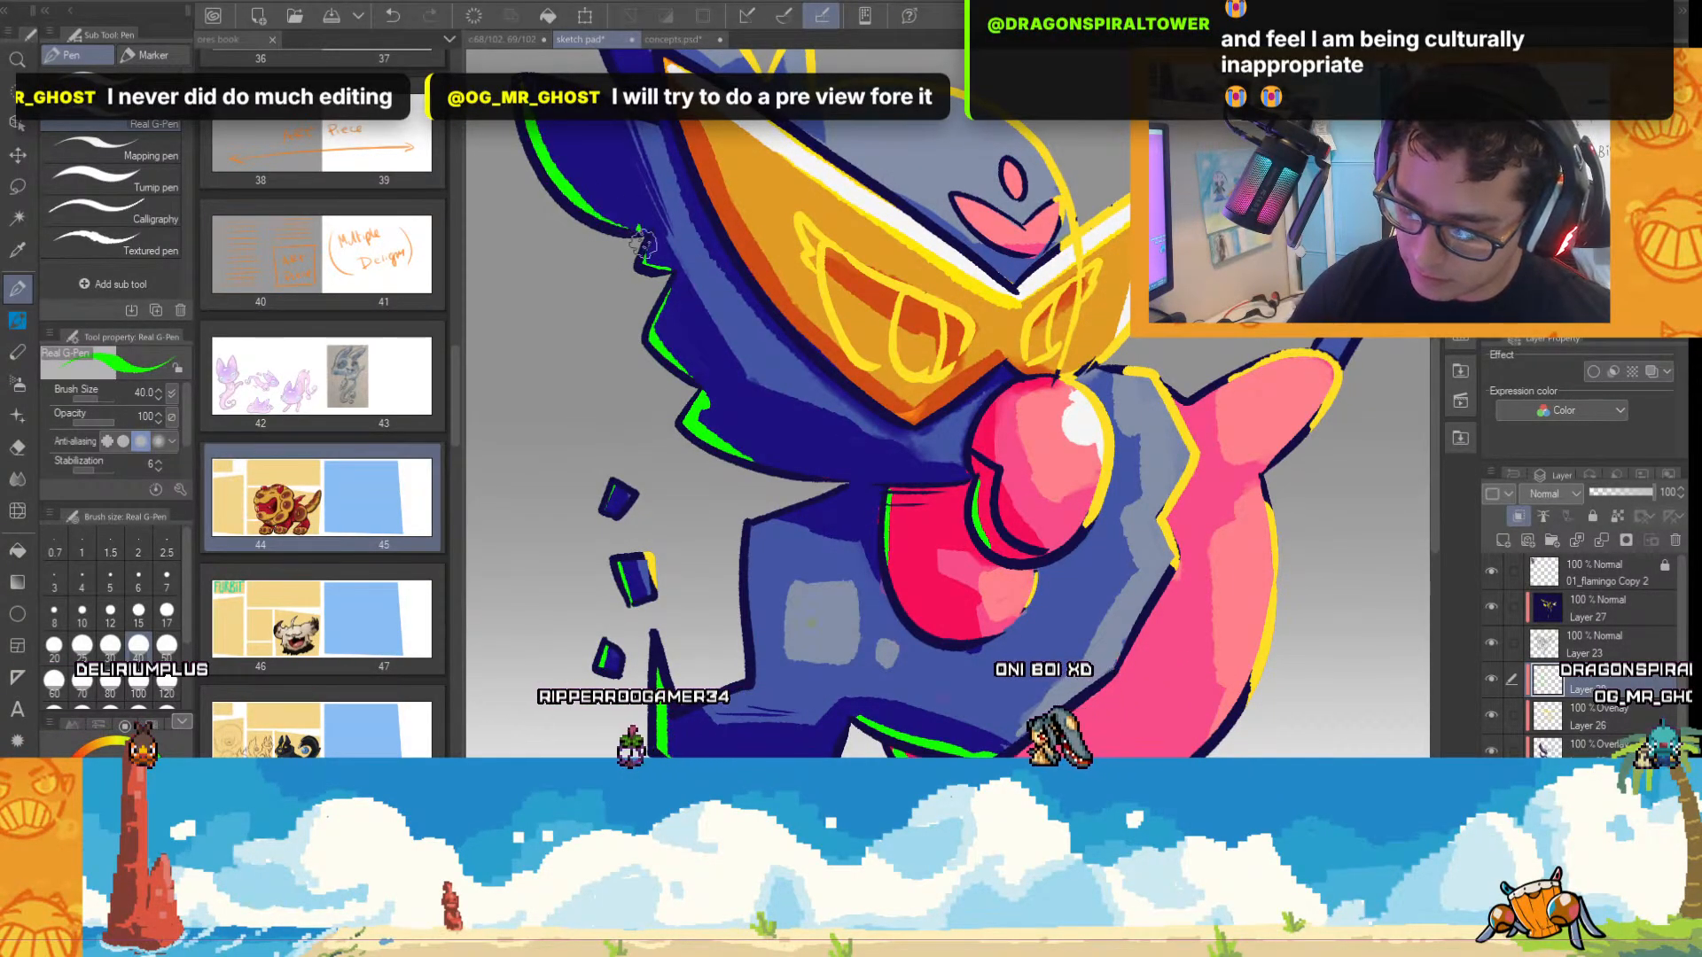
Paint bright green rim light along the shaded outer edge of the tall feather at the top of the head.
{"action": "scroll", "coordinate": [1172, 403], "scroll_direction": "down", "scroll_amount": 3}
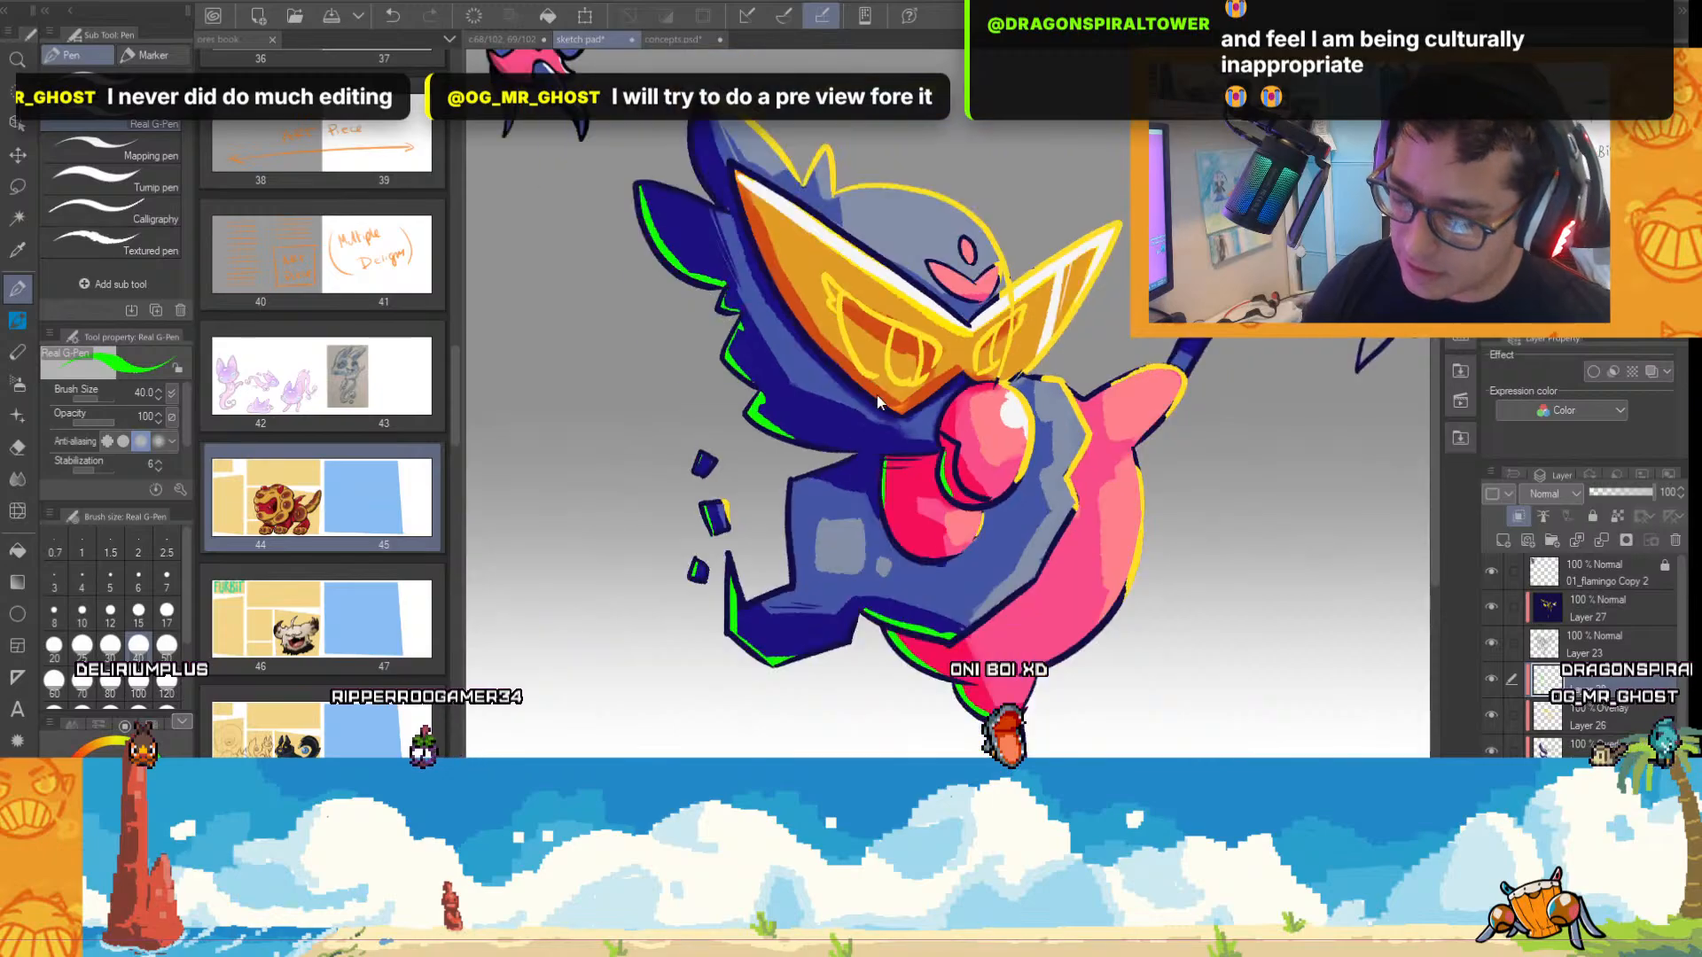
{"action": "scroll", "coordinate": [1173, 402], "scroll_direction": "up", "scroll_amount": 3}
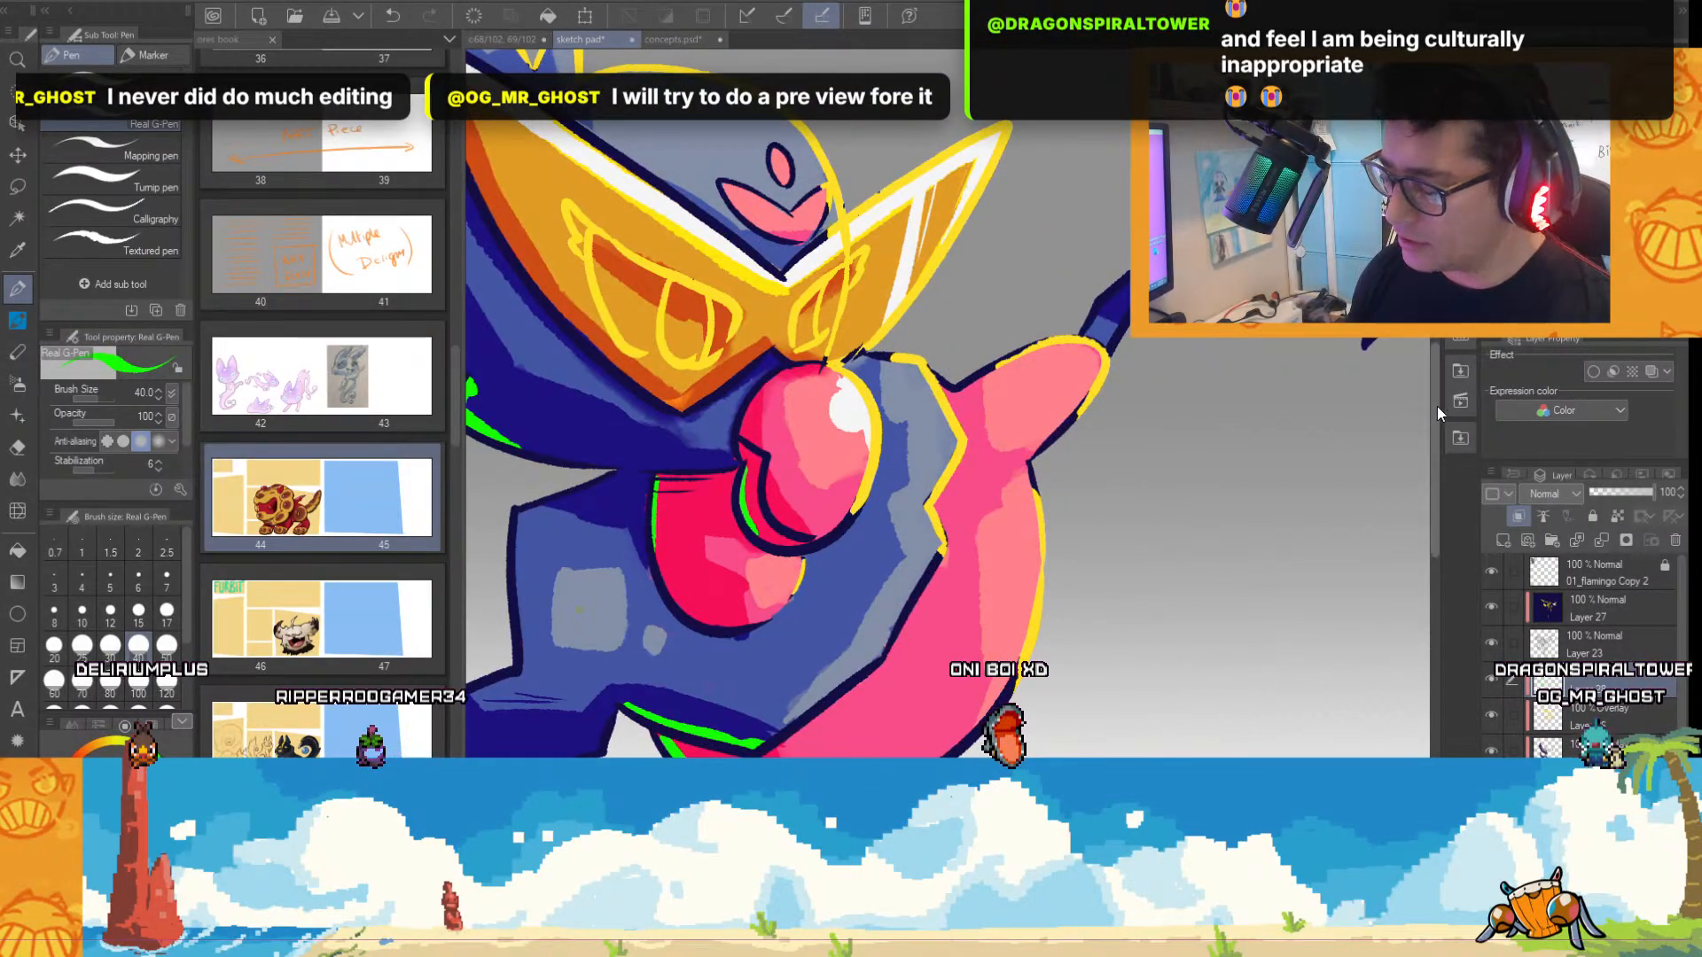
{"action": "scroll", "coordinate": [1441, 390], "scroll_direction": "up", "scroll_amount": 3}
{"action": "scroll", "coordinate": [948, 404], "scroll_direction": "left", "scroll_amount": 4}
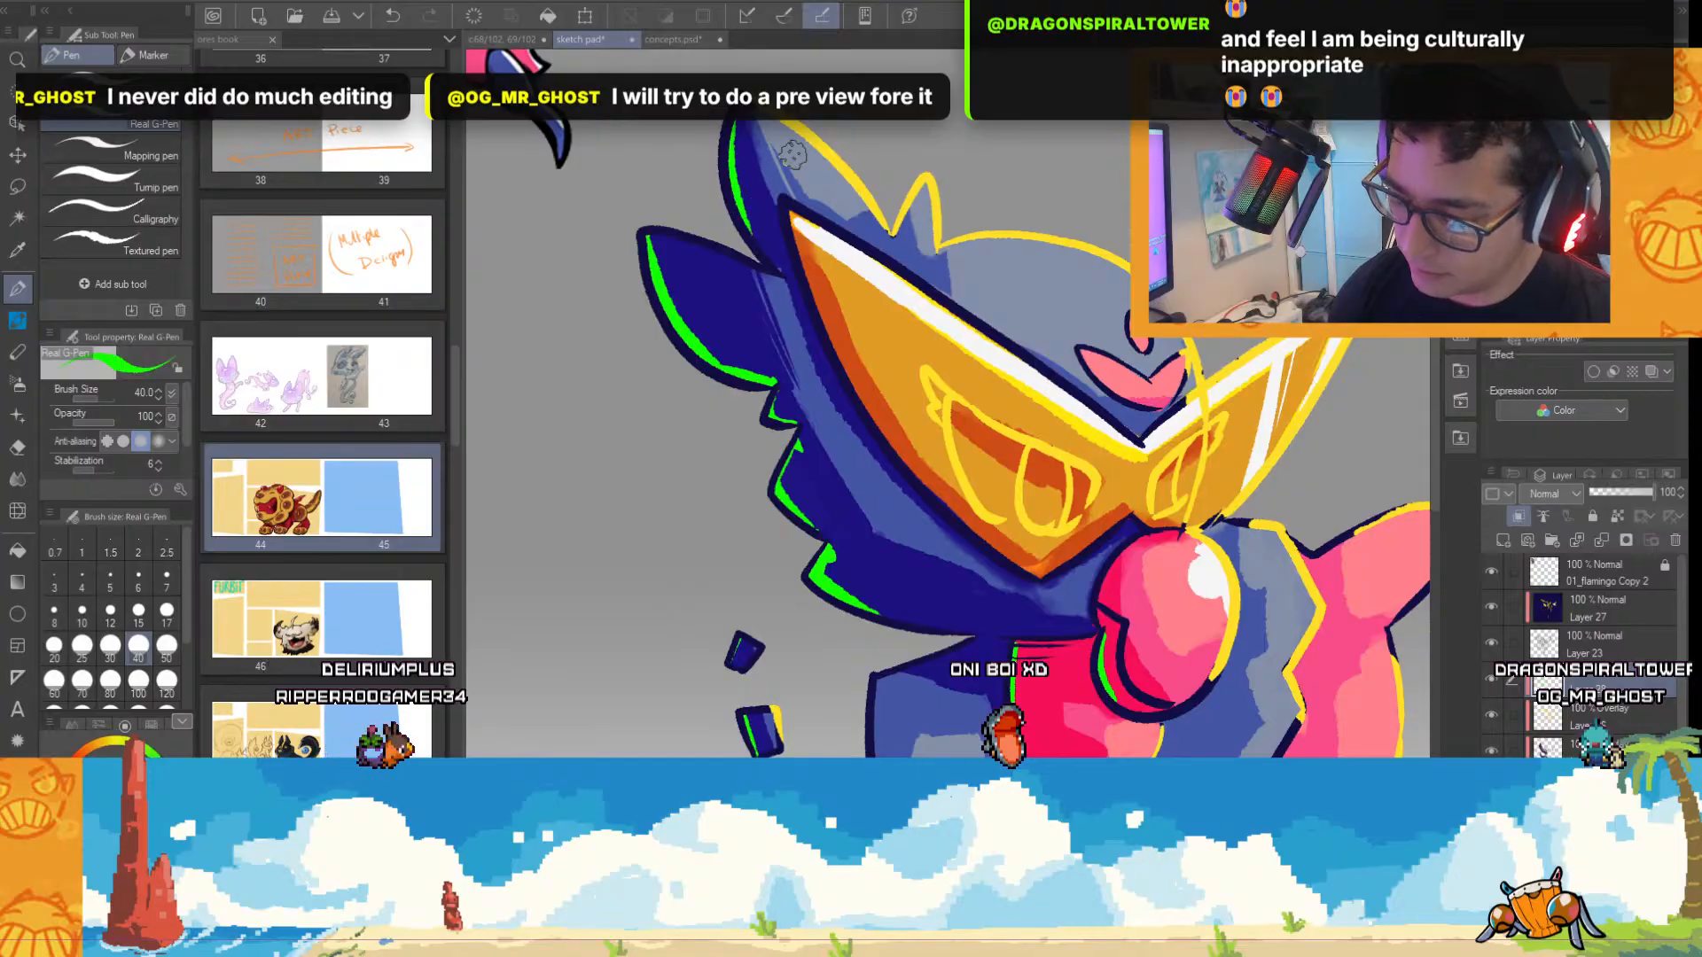
Paint a thin bright green rim light along the lower shaded edge of the orange visor, down to its pointed tip.
{"action": "scroll", "coordinate": [1042, 402], "scroll_direction": "down", "scroll_amount": 4}
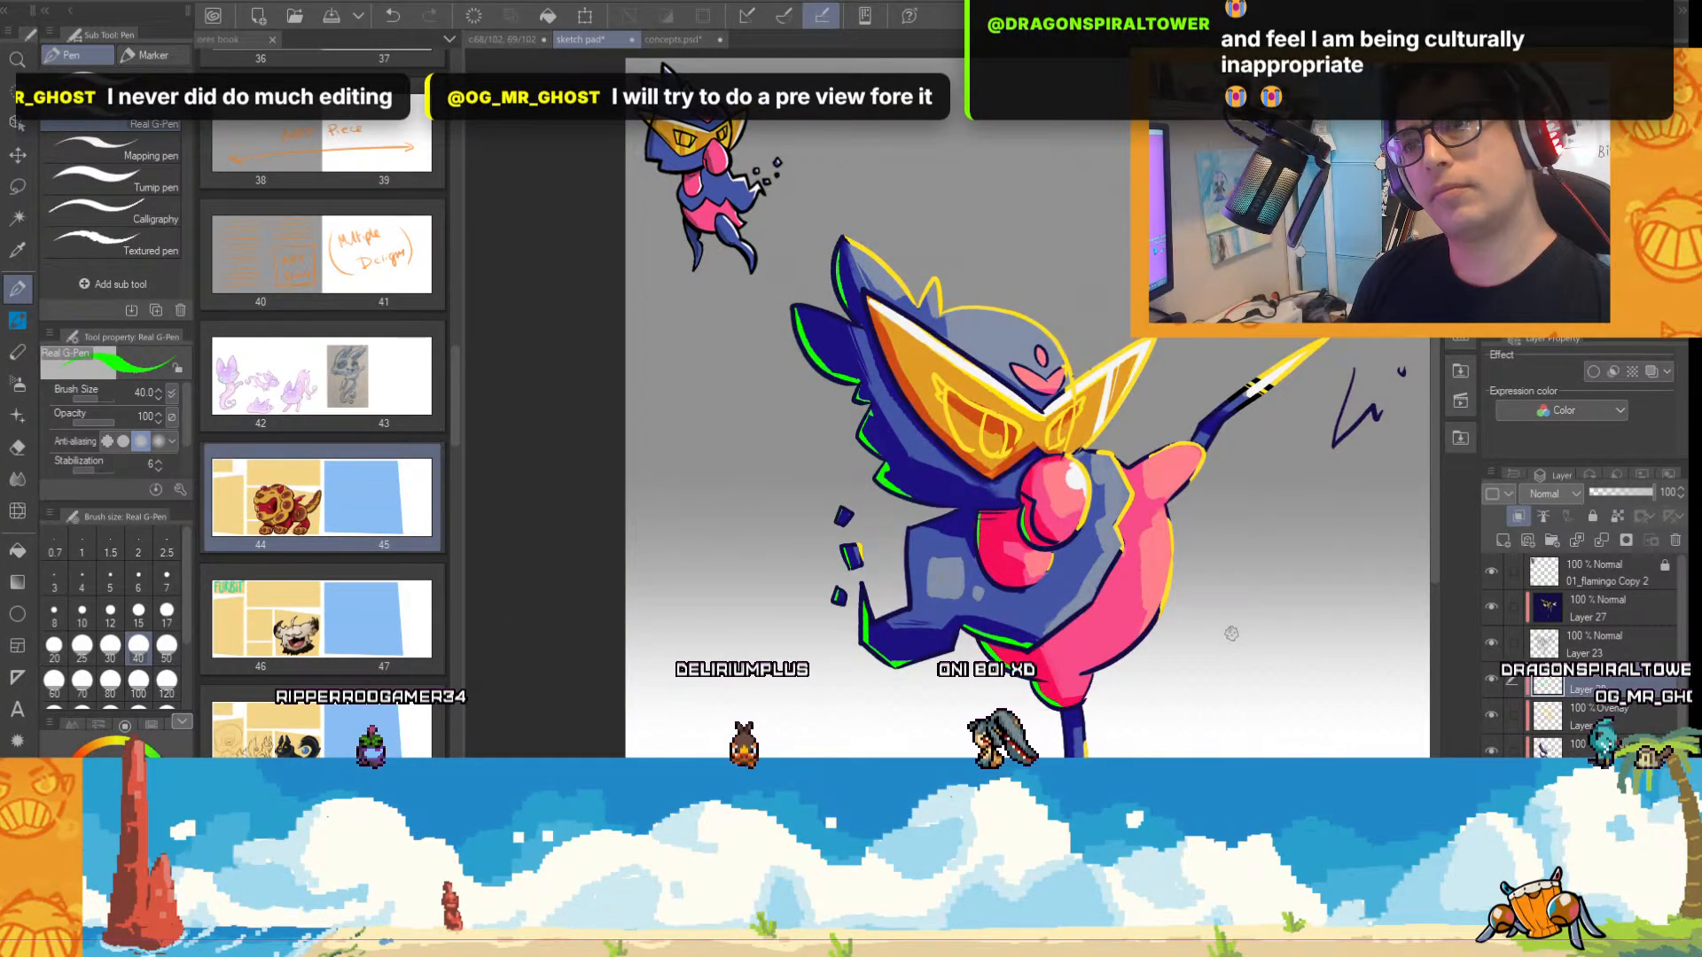
{"action": "scroll", "coordinate": [1160, 523], "scroll_direction": "up", "scroll_amount": 4}
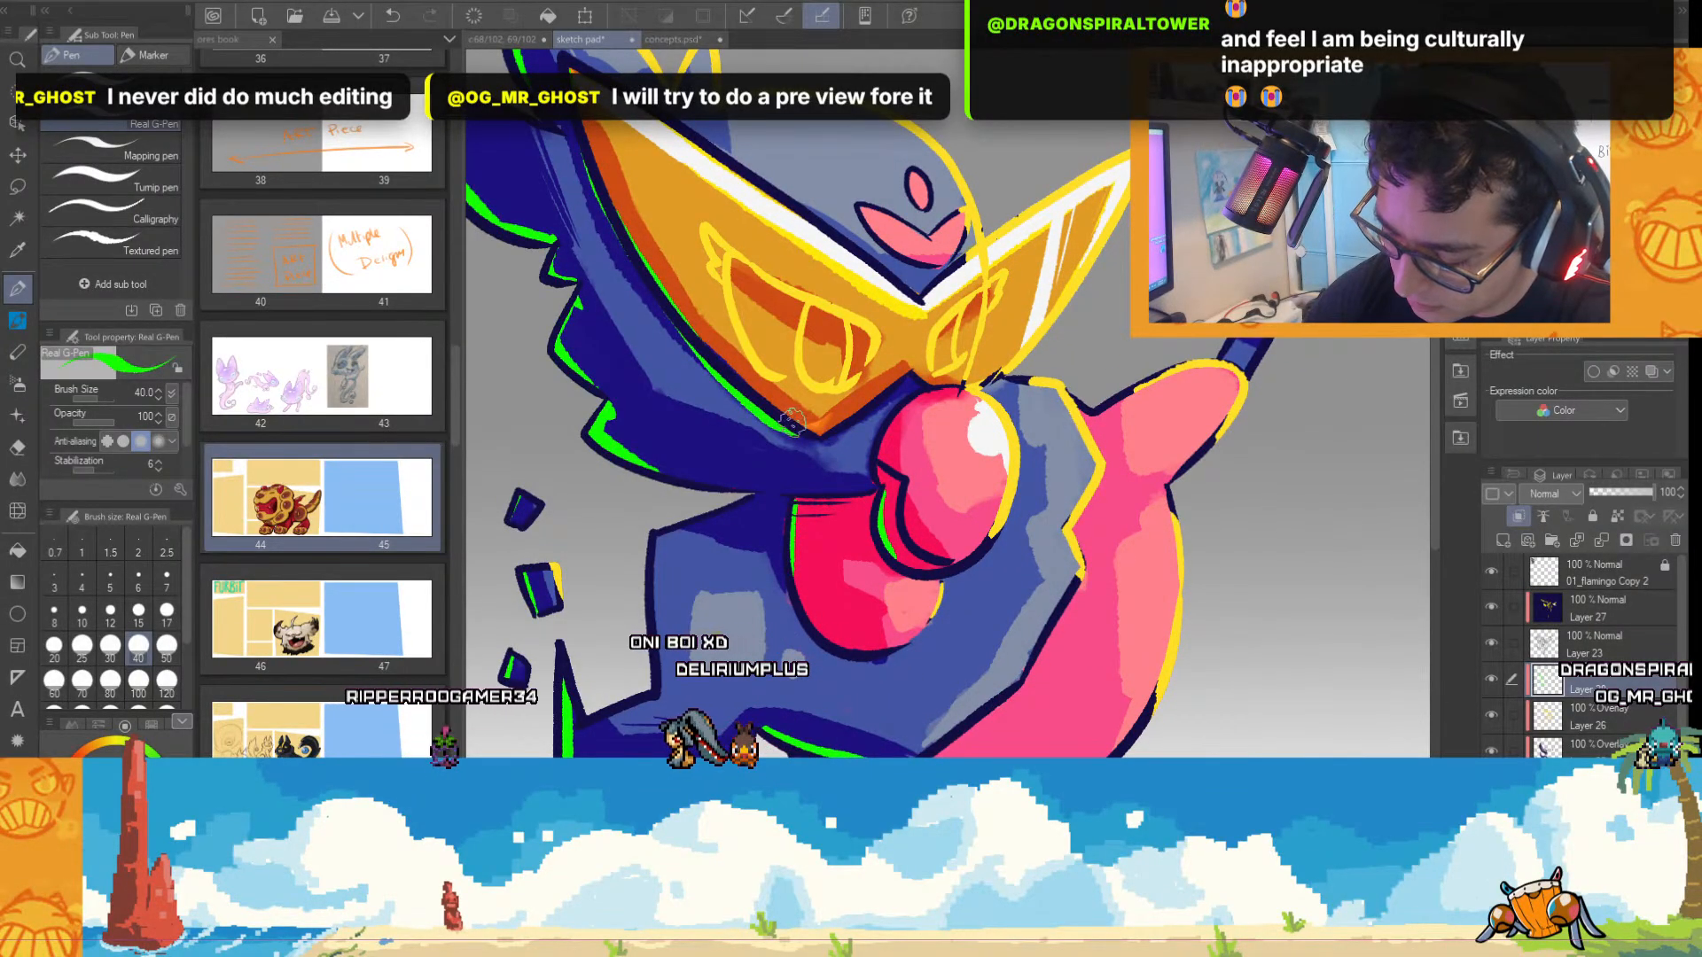
{"action": "scroll", "coordinate": [1032, 454], "scroll_direction": "down", "scroll_amount": 4}
{"action": "scroll", "coordinate": [1032, 454], "scroll_direction": "up", "scroll_amount": 4}
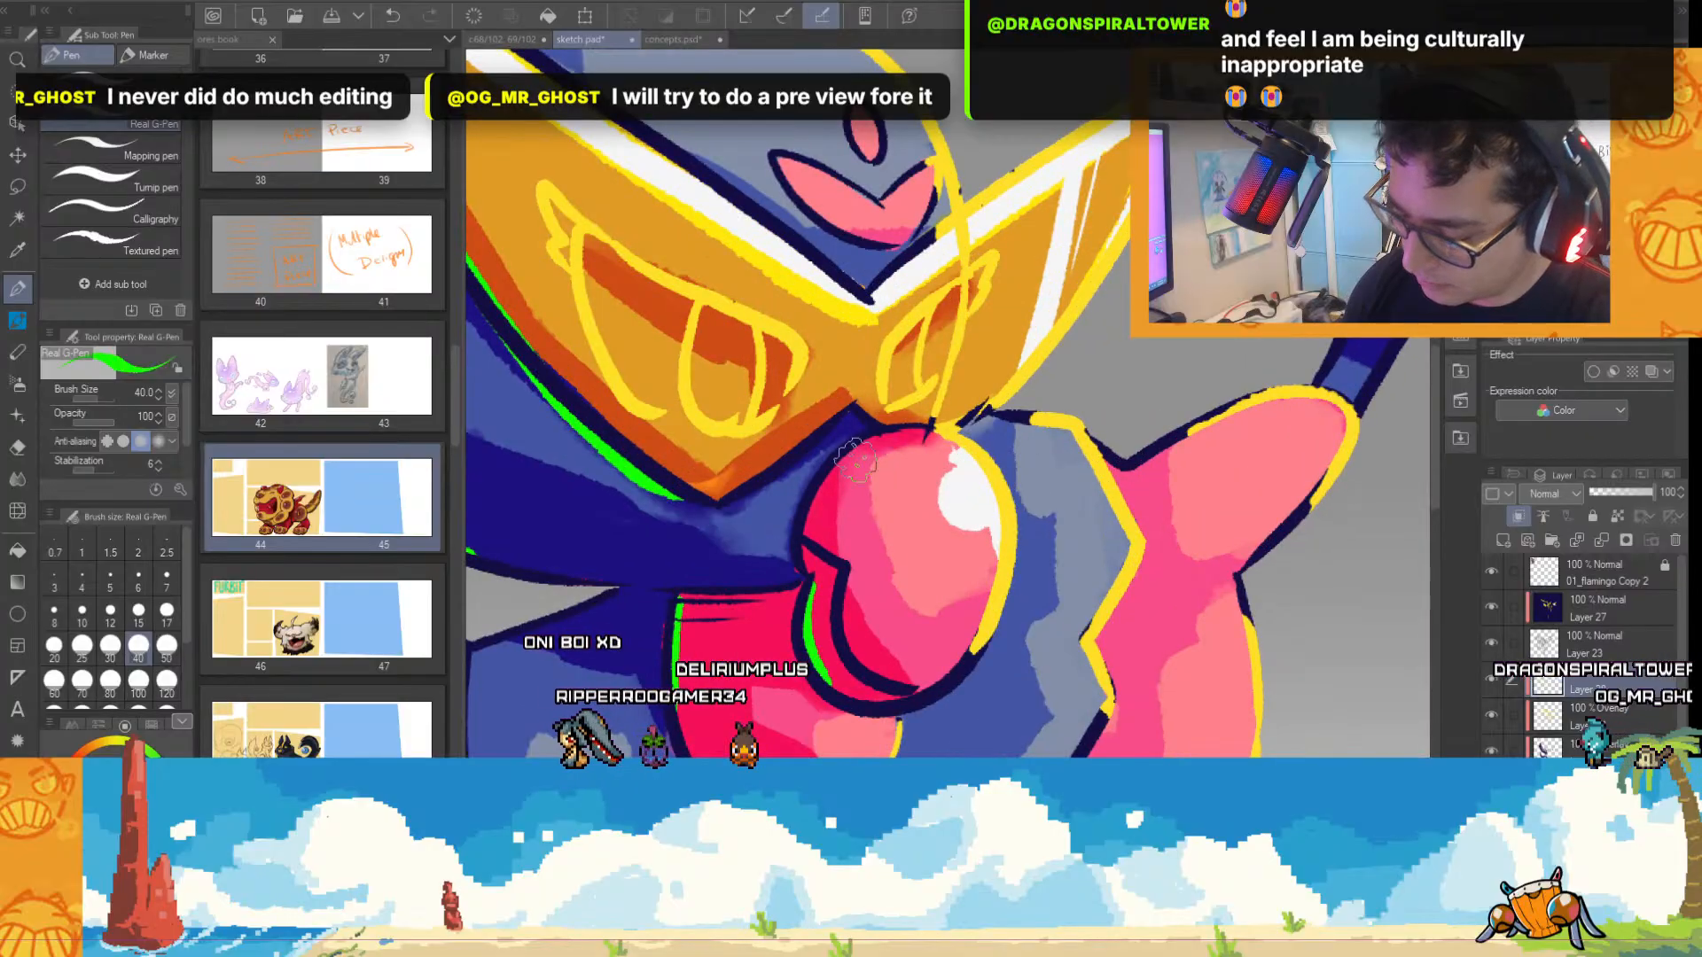
{"action": "scroll", "coordinate": [953, 611], "scroll_direction": "down", "scroll_amount": 2}
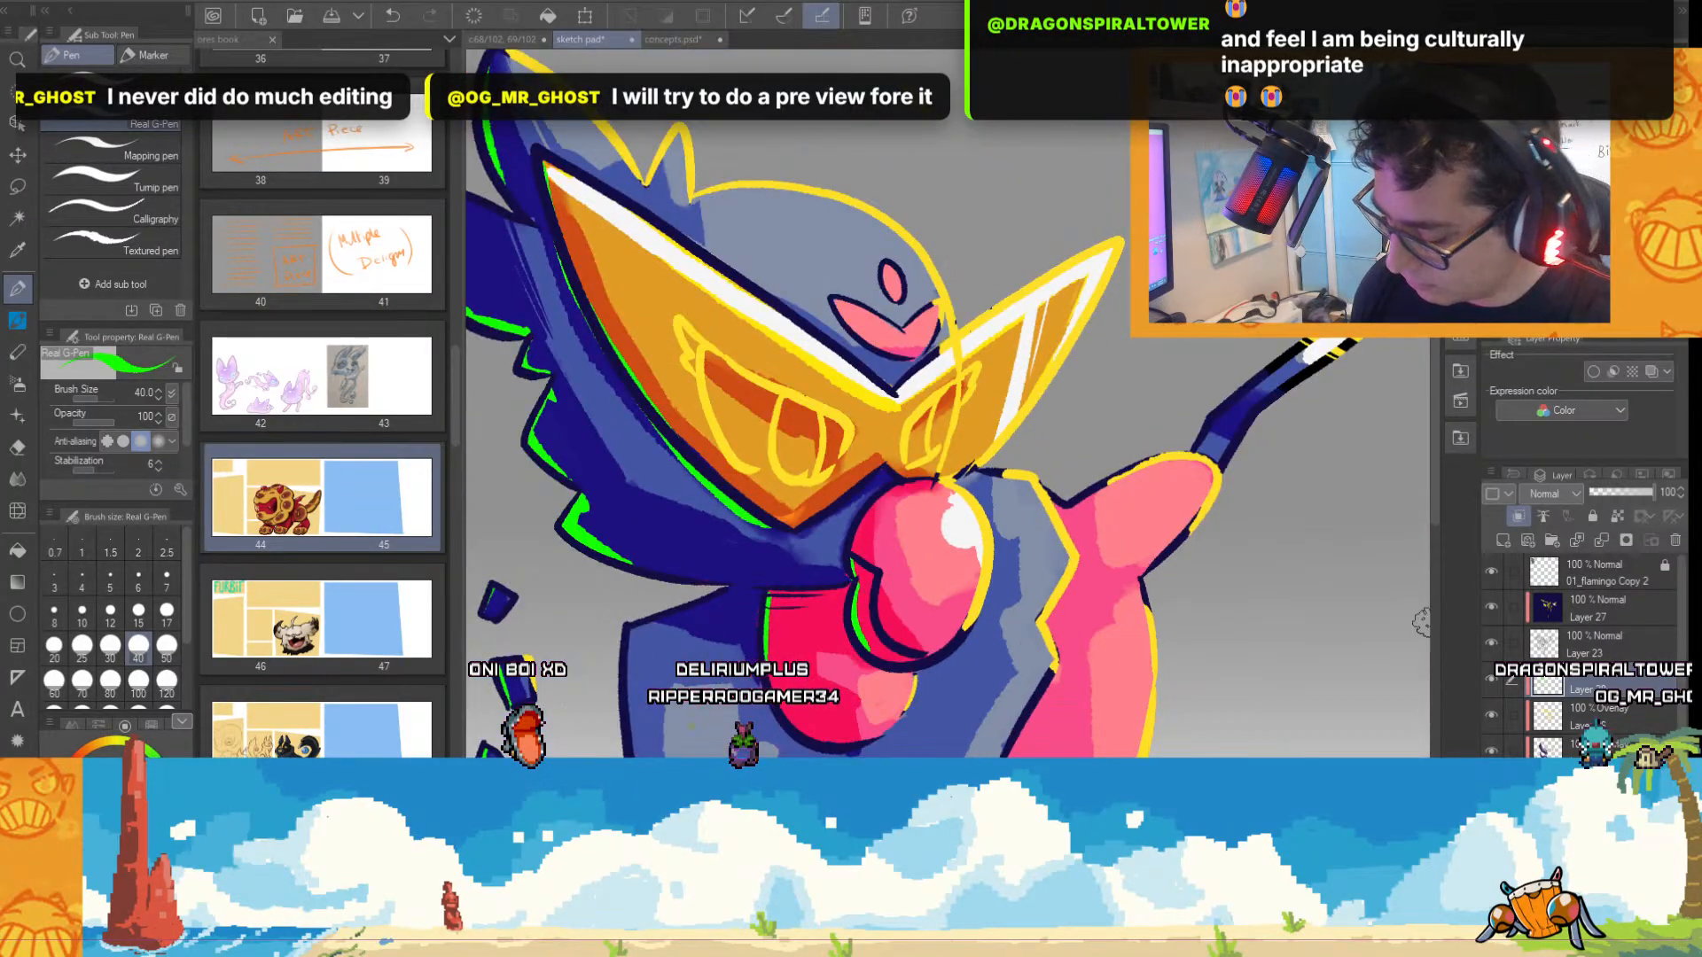
On the Overlay shading layer, paint dark purple shadow on the blue area under the visor's tip and beside the pink nose.
{"action": "left_click", "coordinate": [1551, 748]}
{"action": "left_click", "coordinate": [1490, 751]}
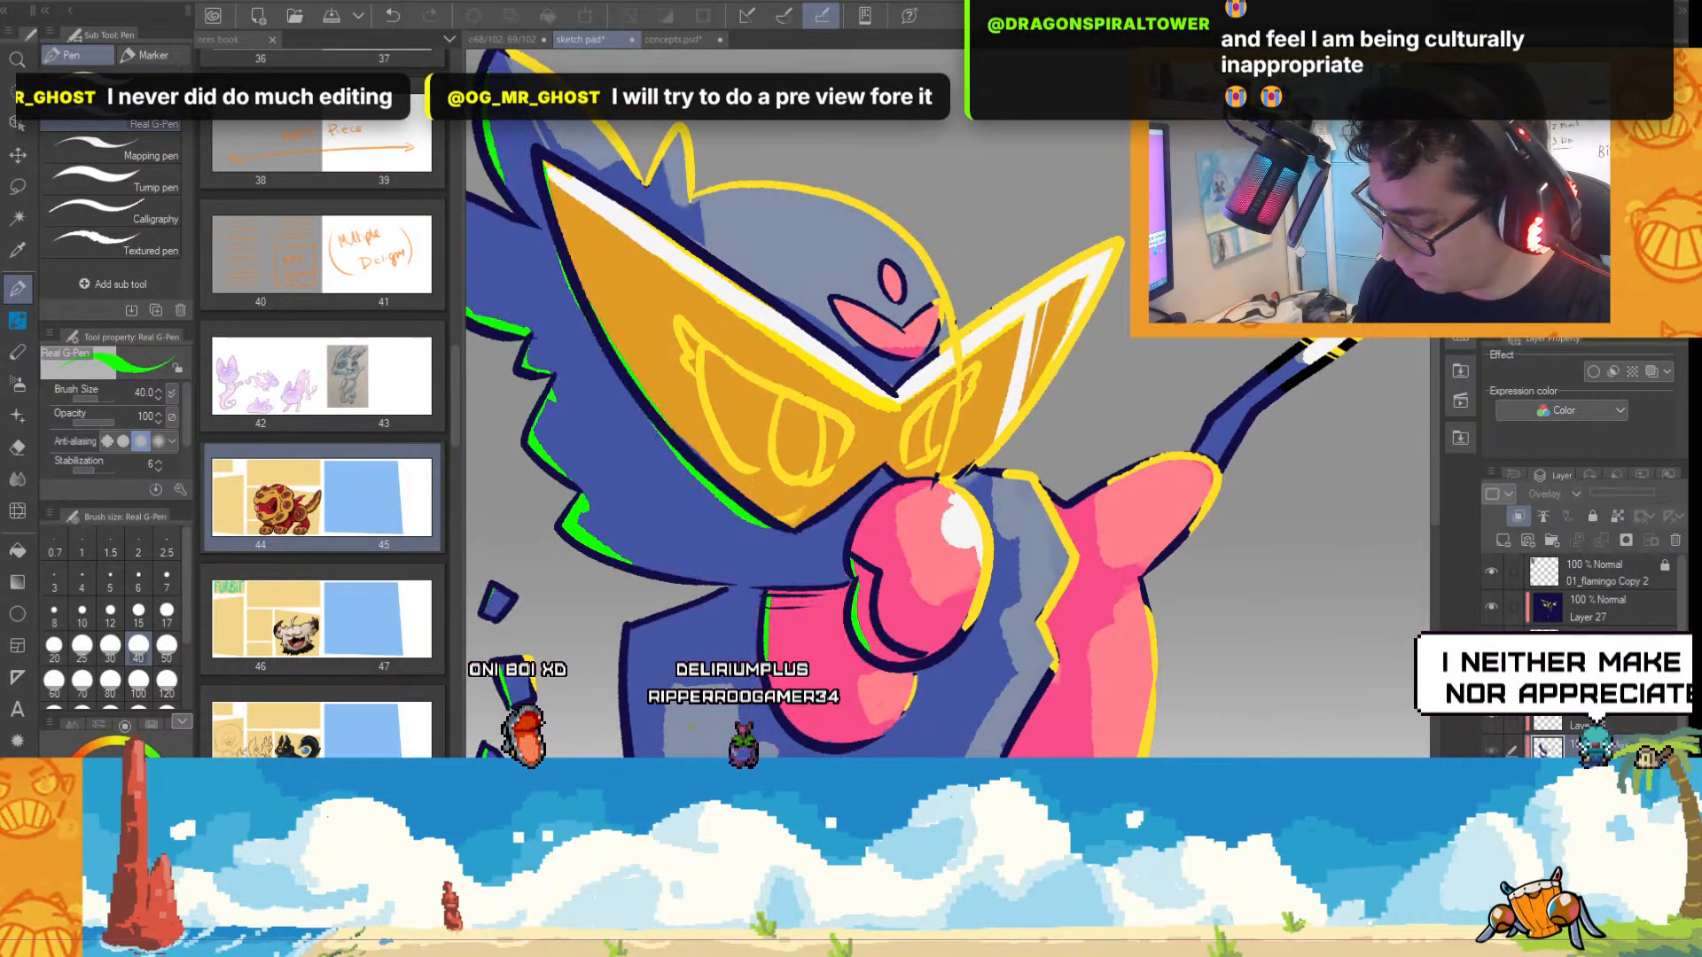
{"action": "left_click", "coordinate": [1491, 750]}
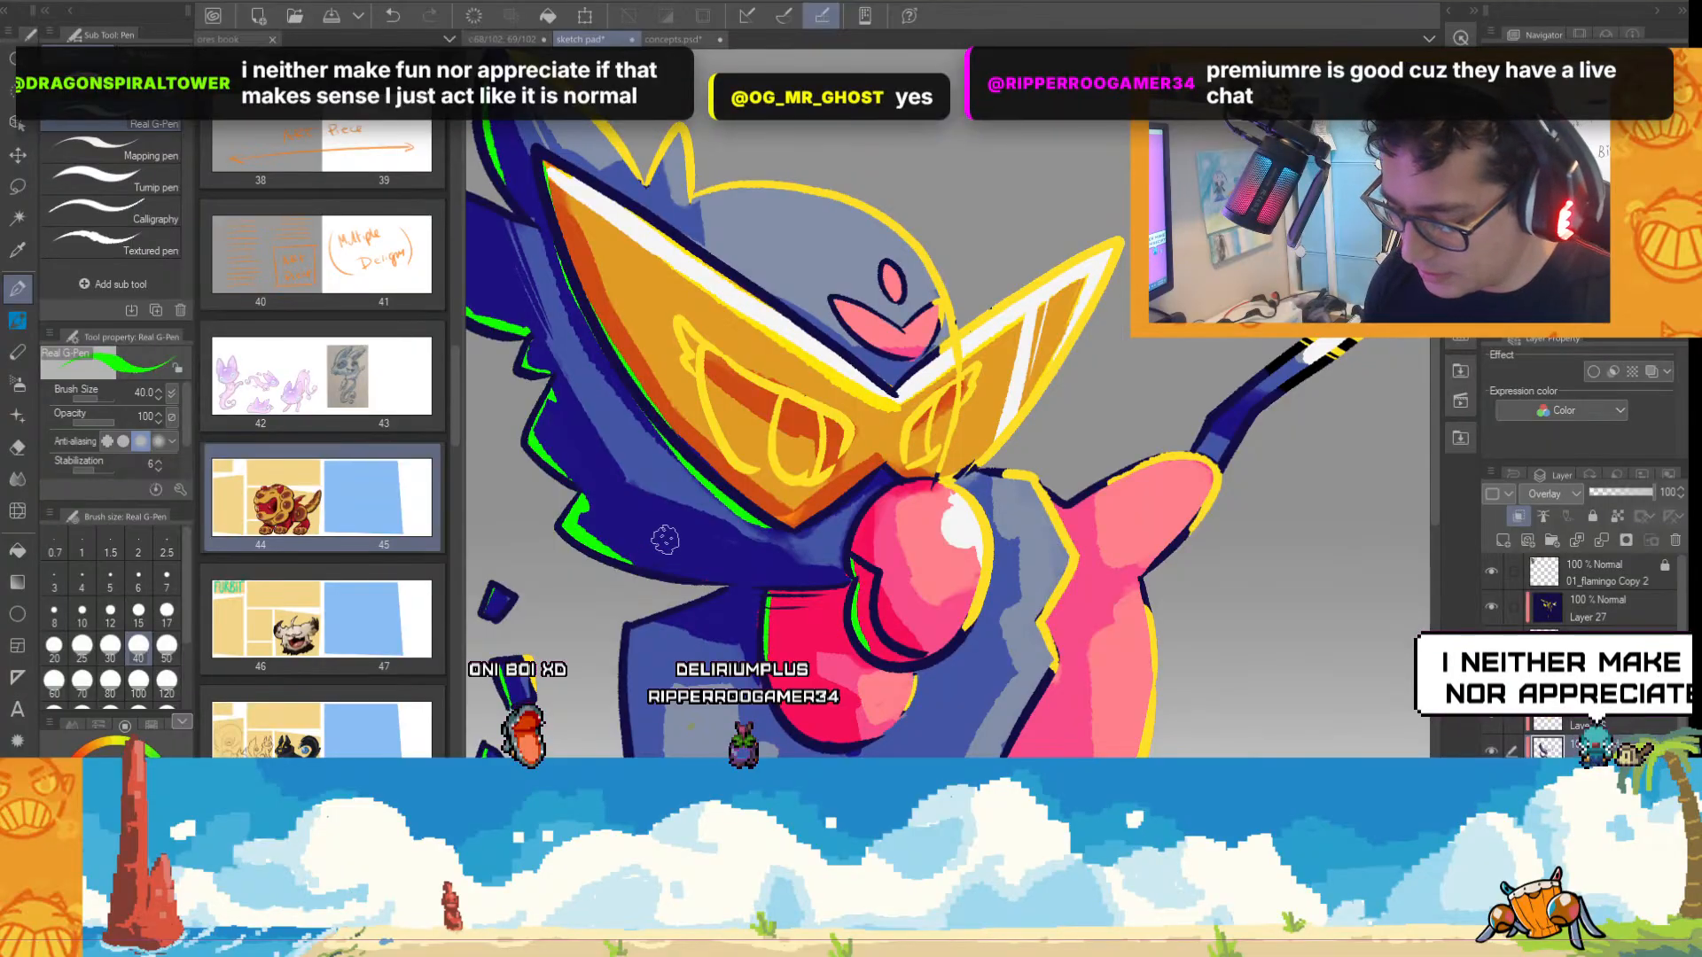
{"action": "left_click", "coordinate": [151, 727]}
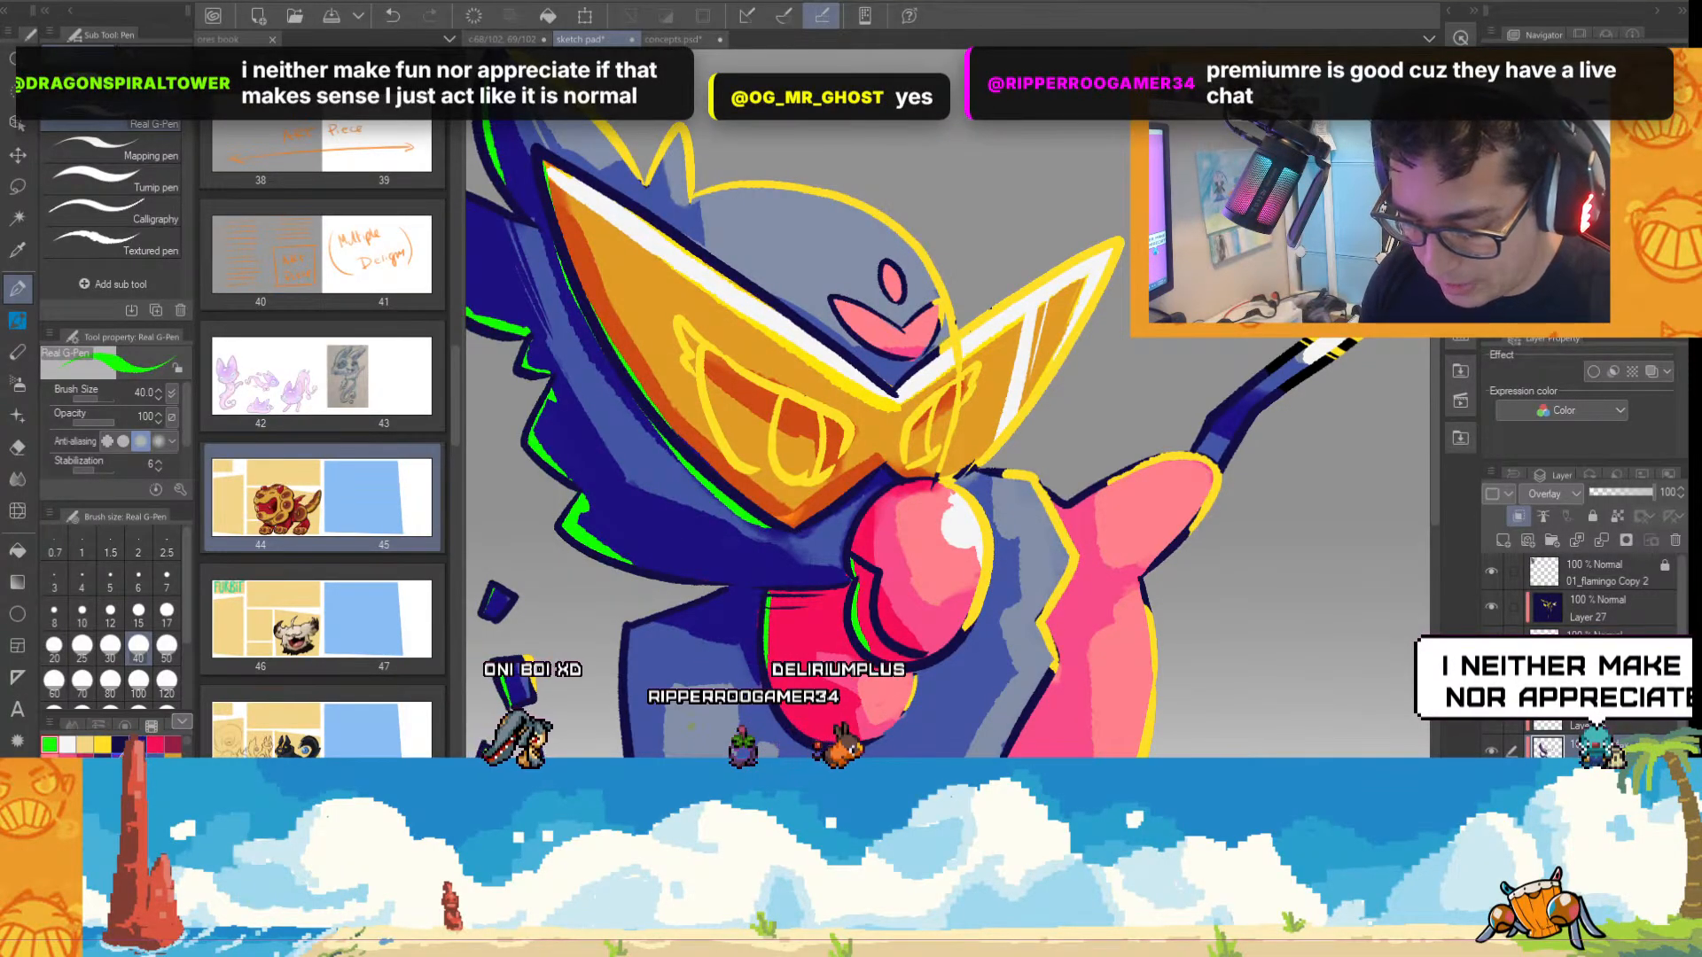
{"action": "scroll", "coordinate": [856, 404], "scroll_direction": "up", "scroll_amount": 2}
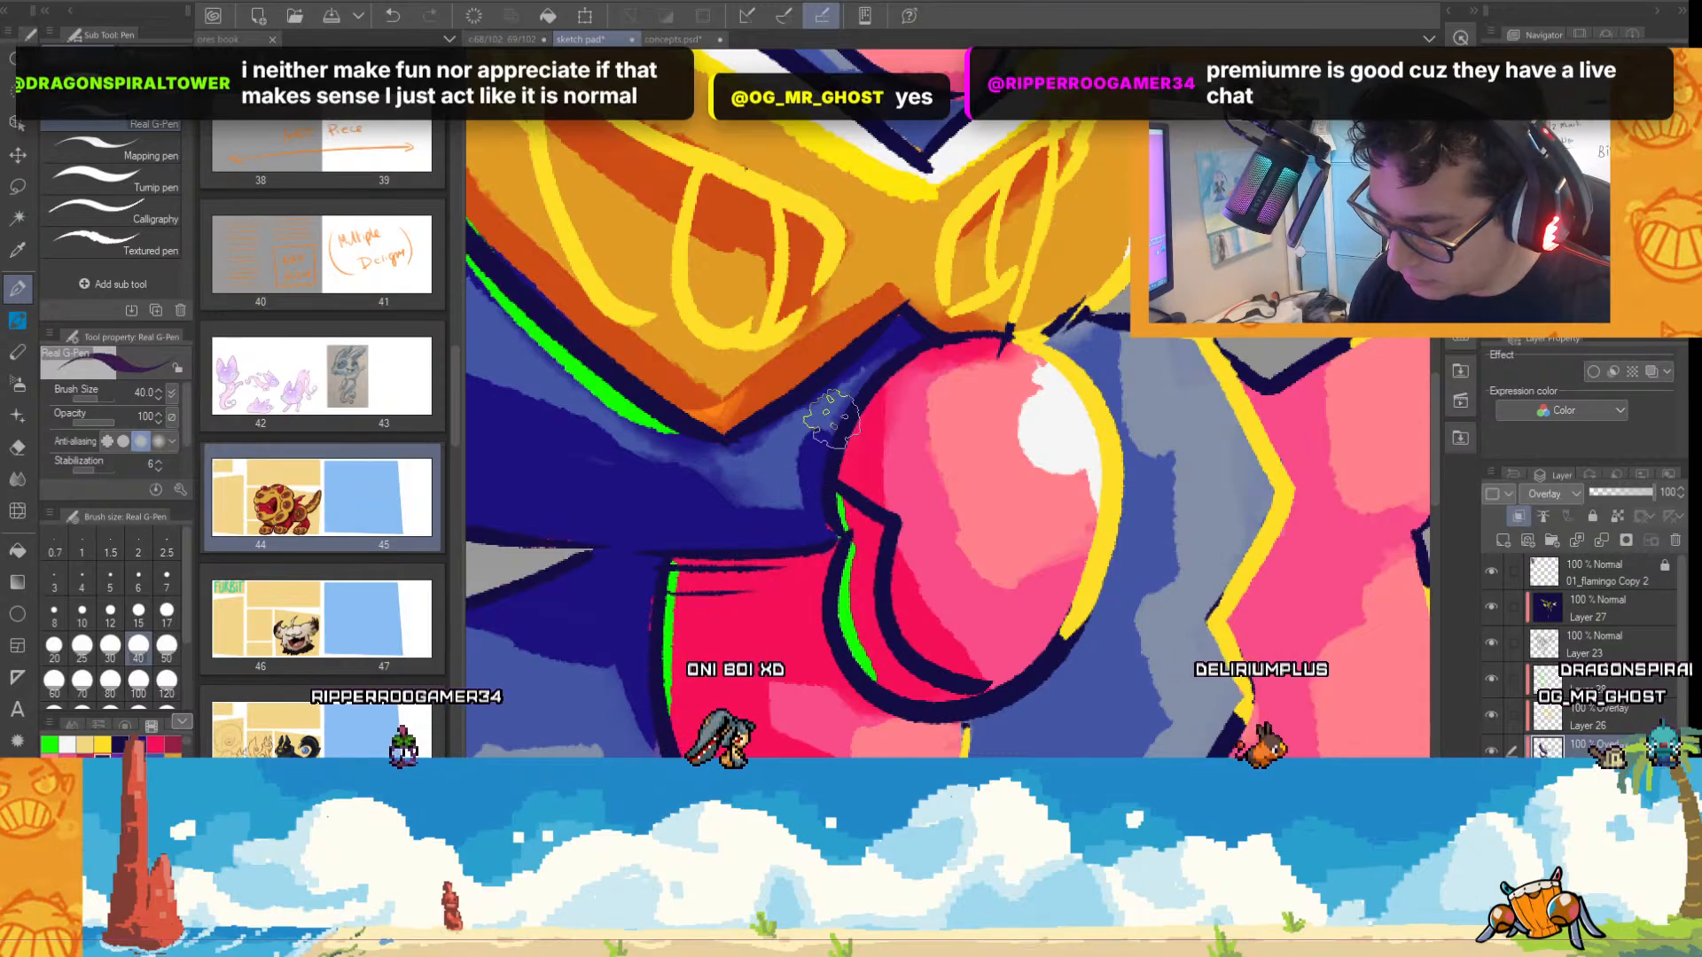
{"action": "left_click_drag", "start_coordinate": [856, 408], "coordinate": [869, 372]}
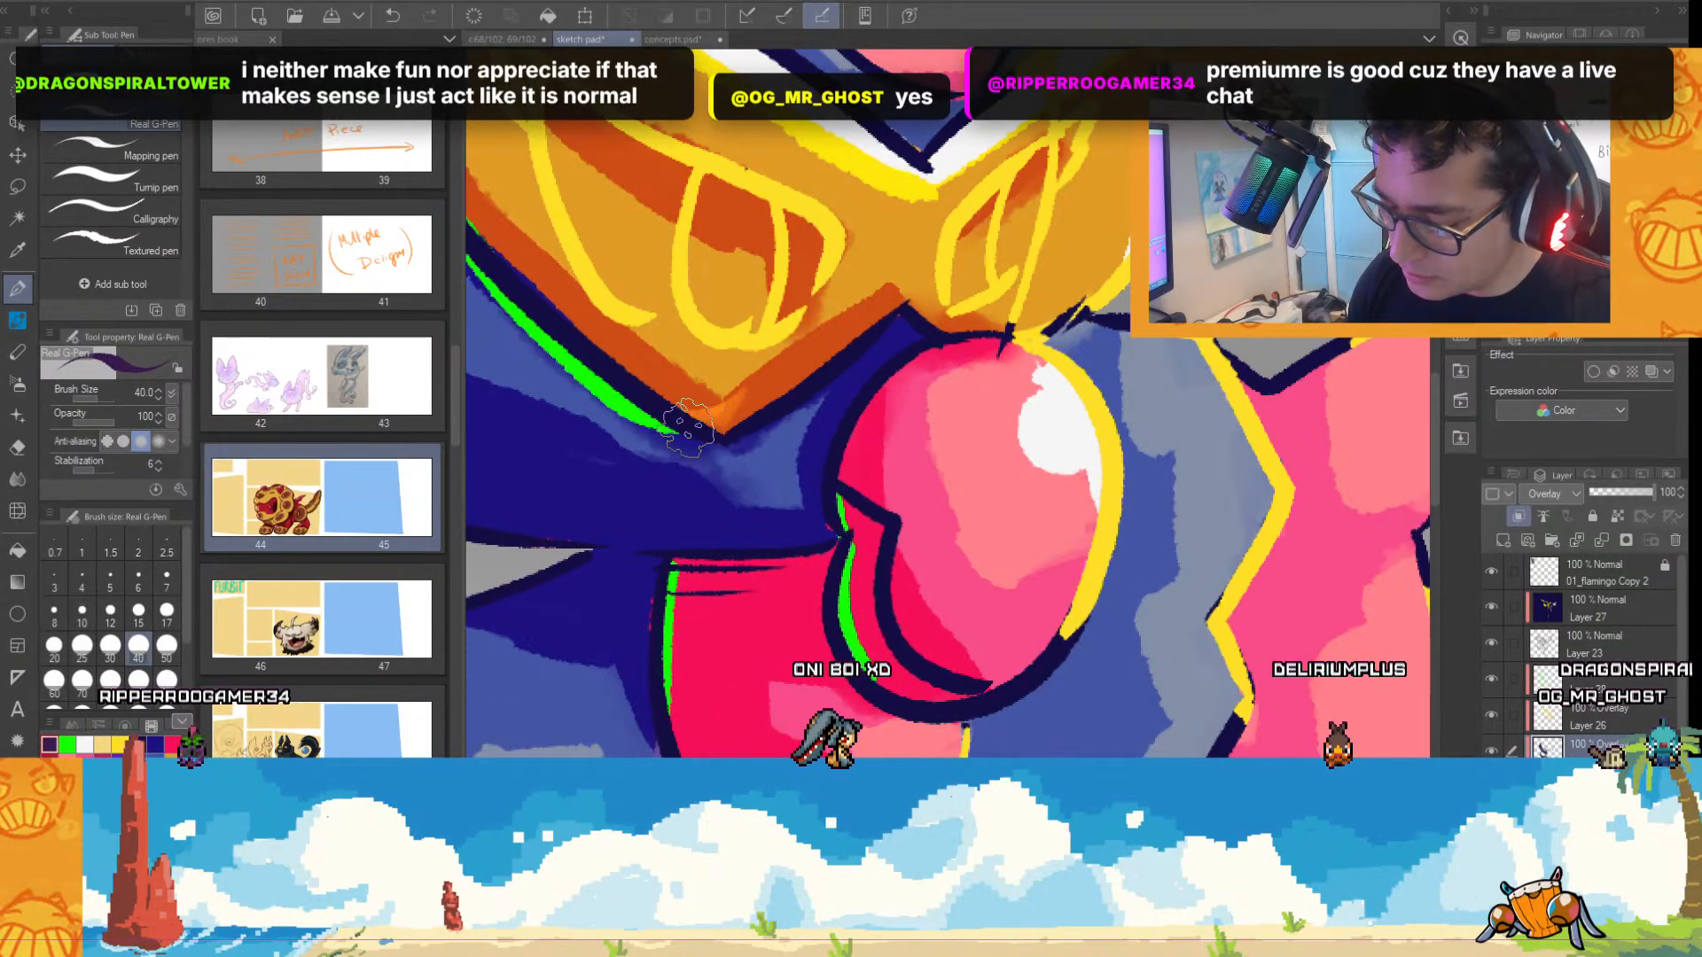
{"action": "left_click_drag", "start_coordinate": [802, 416], "coordinate": [729, 448]}
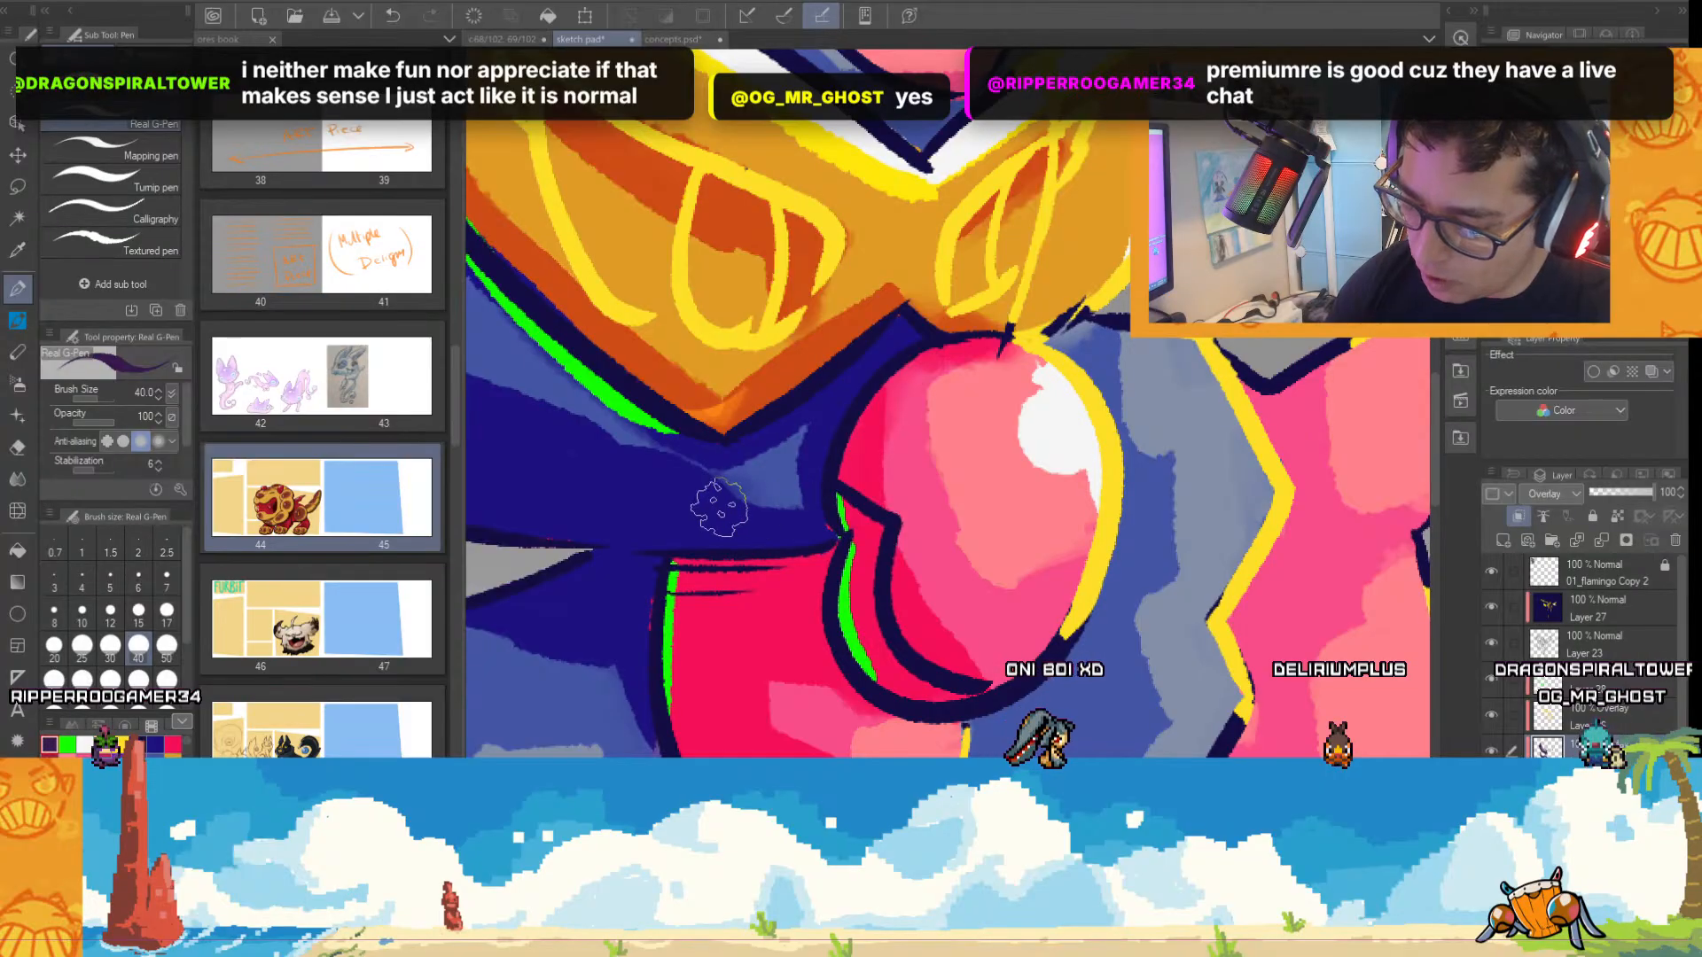
{"action": "key", "text": "ctrl+minus"}
{"action": "key", "text": "ctrl+minus"}
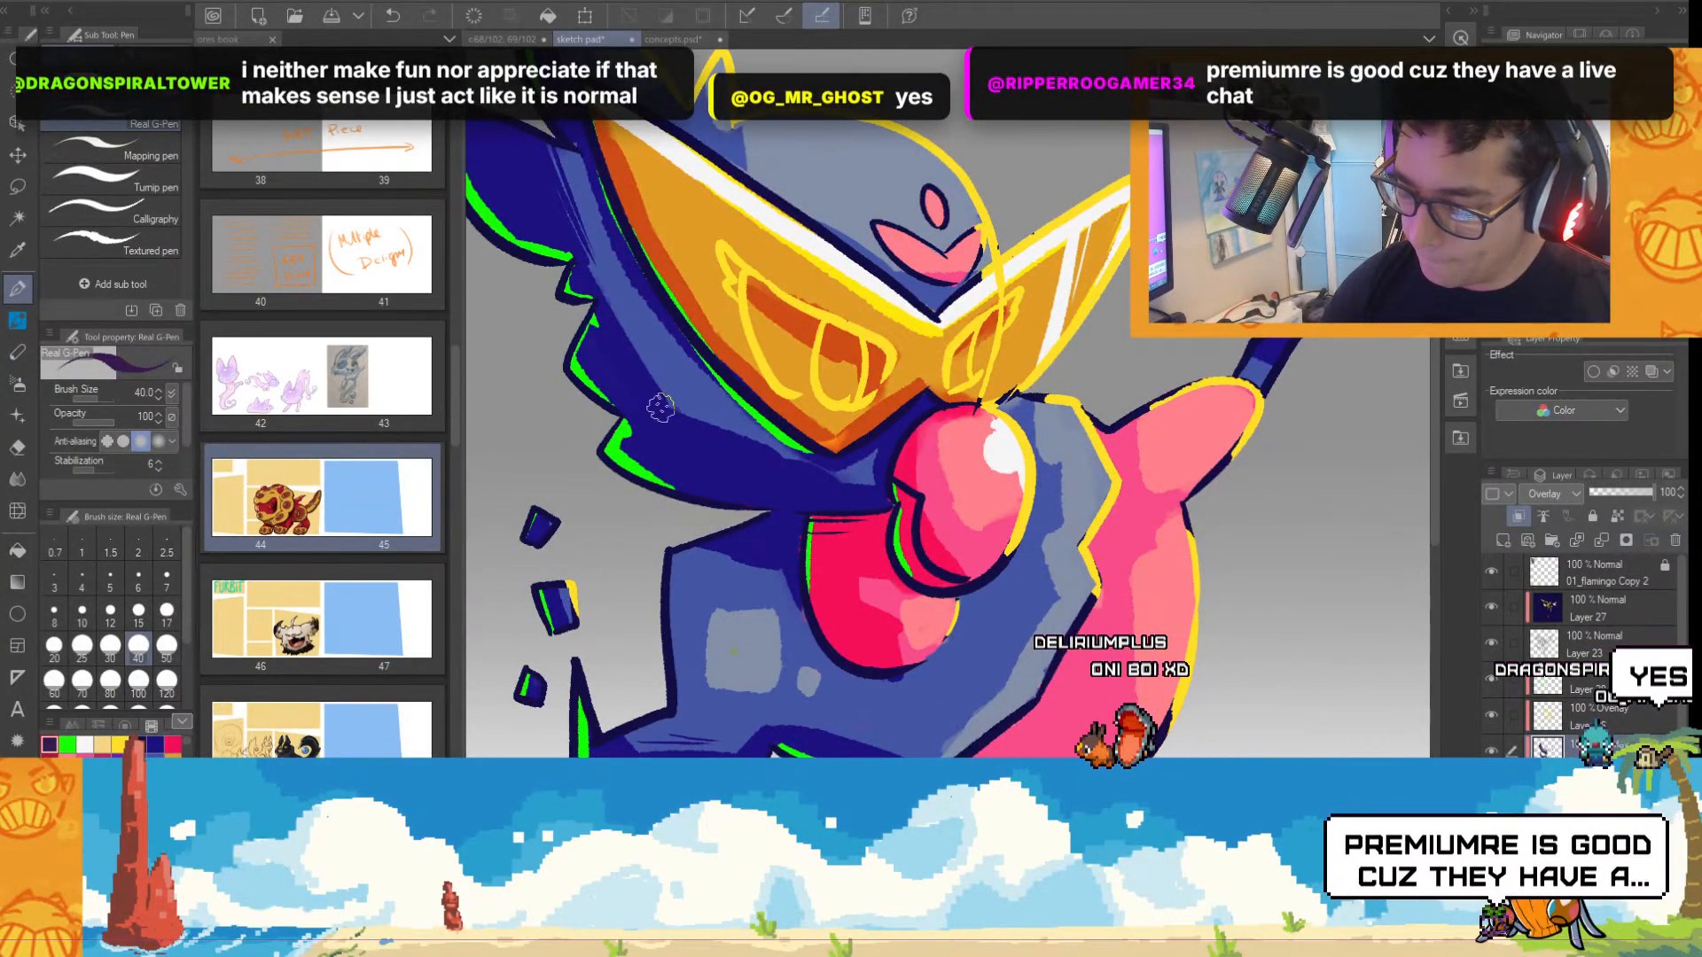
{"action": "scroll", "coordinate": [1152, 549], "scroll_direction": "down", "scroll_amount": 3}
{"action": "scroll", "coordinate": [1312, 577], "scroll_direction": "up", "scroll_amount": 2}
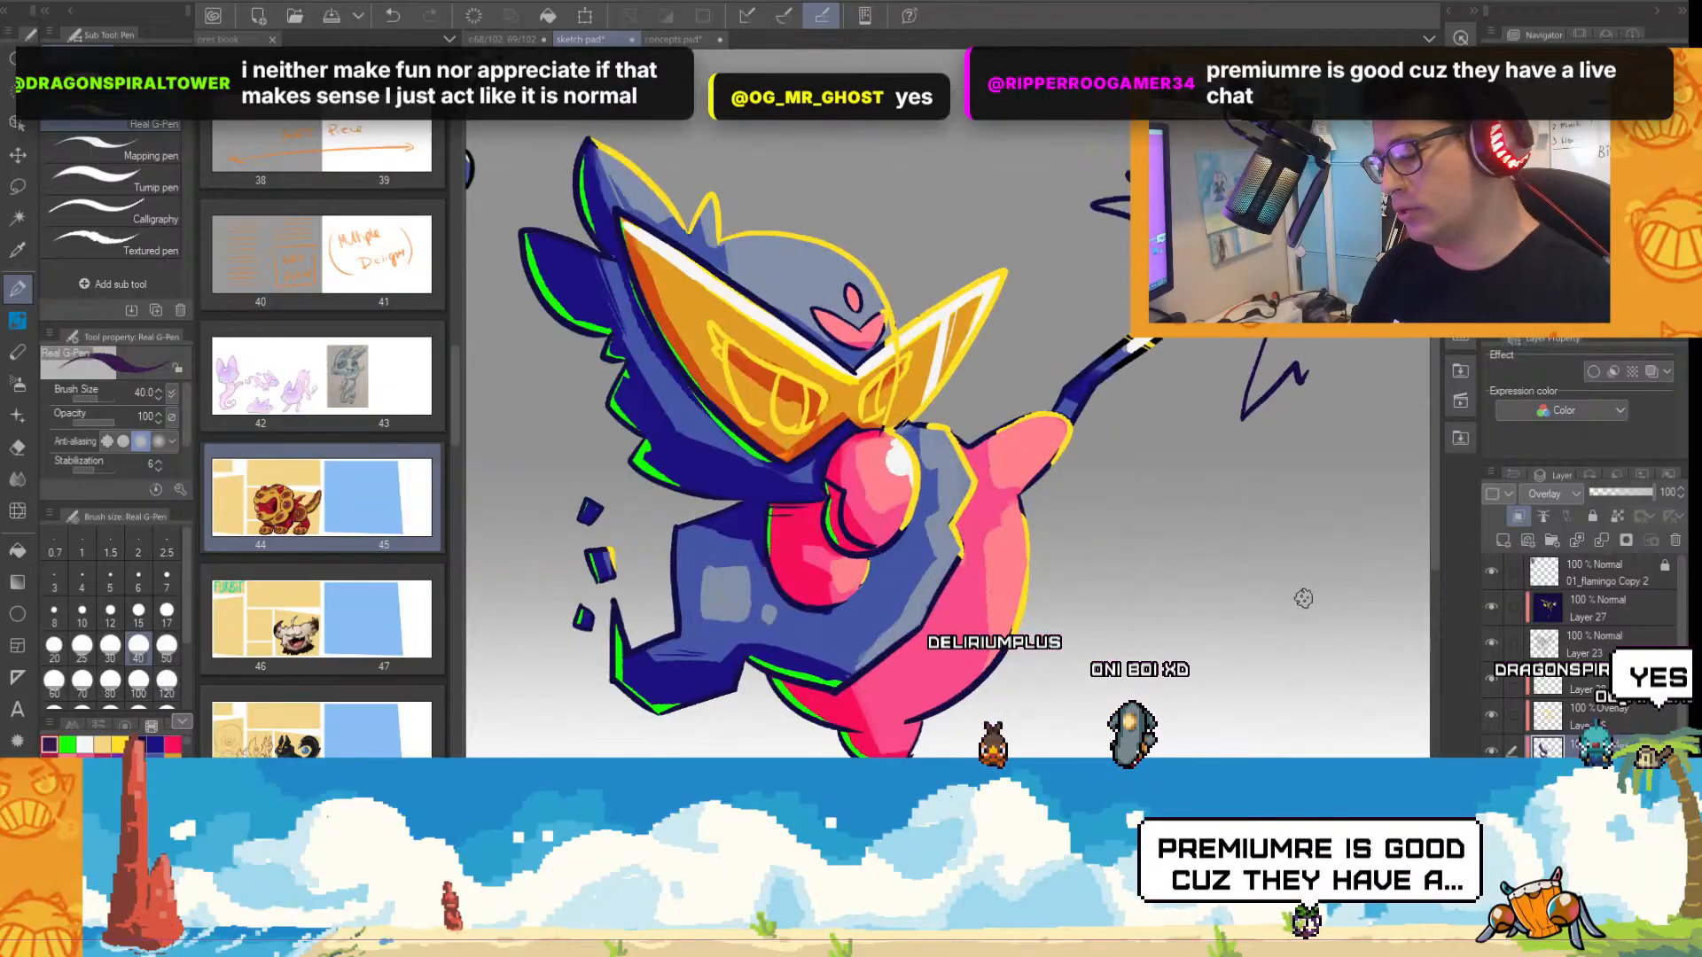
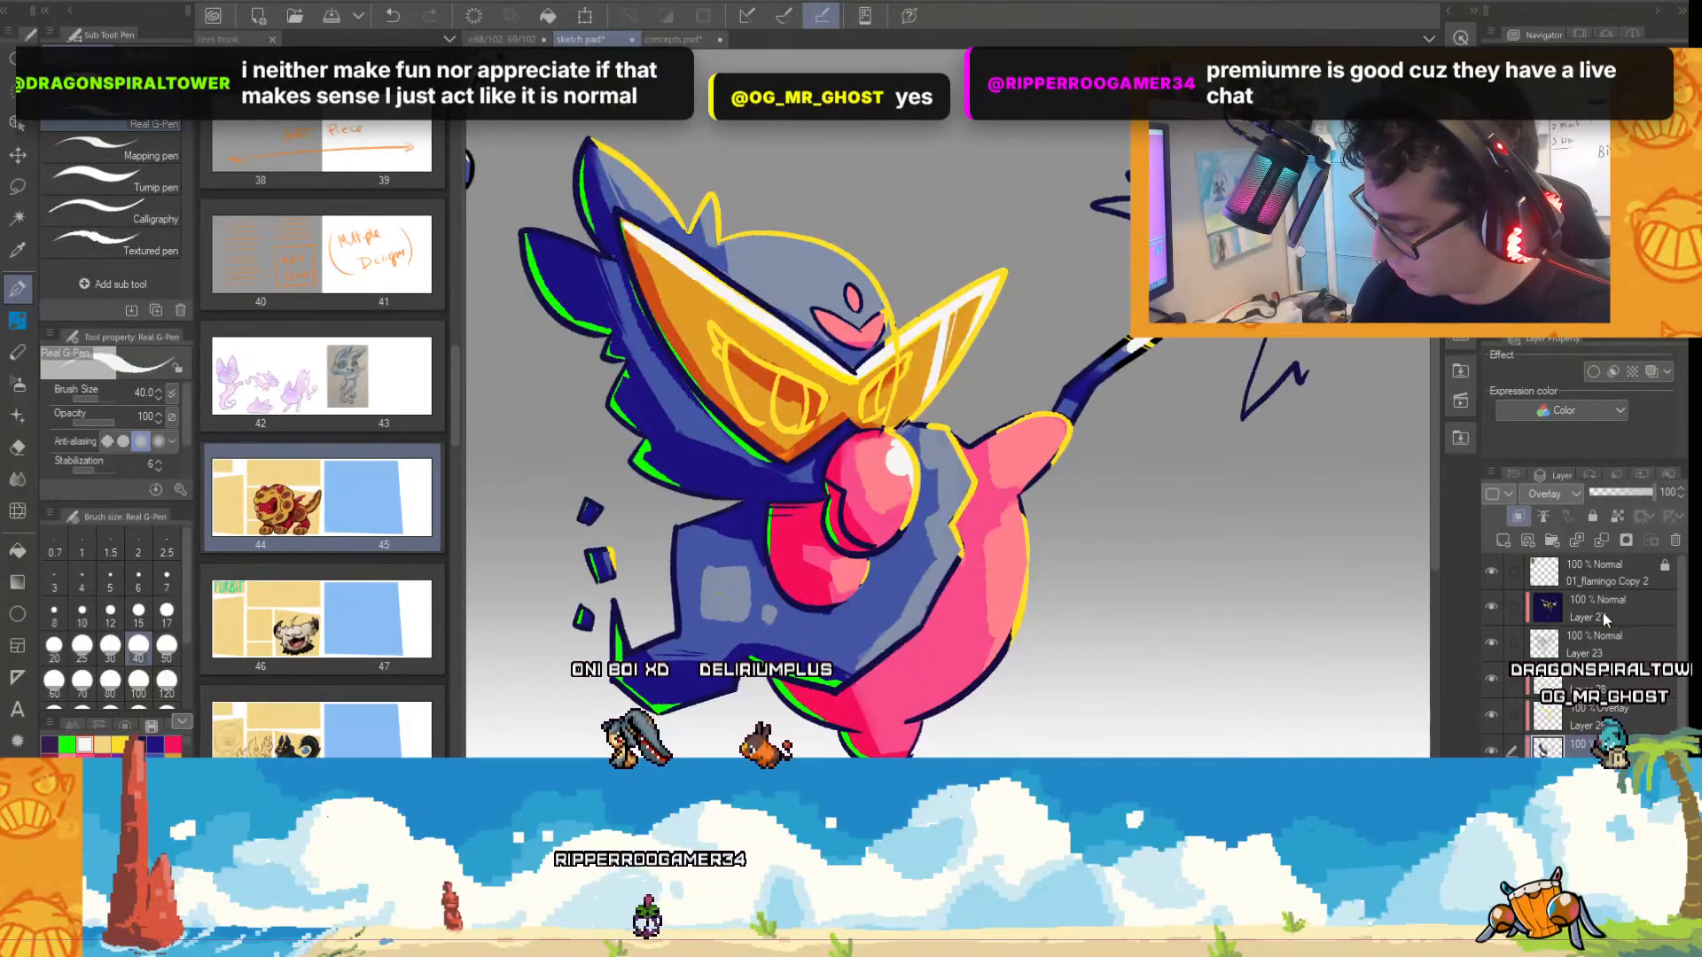
Try white highlight strokes on the top of the blue head, on the Normal layer below Layer 23.
{"action": "left_click", "coordinate": [1585, 646]}
{"action": "left_click", "coordinate": [1491, 642]}
{"action": "left_click", "coordinate": [1492, 641]}
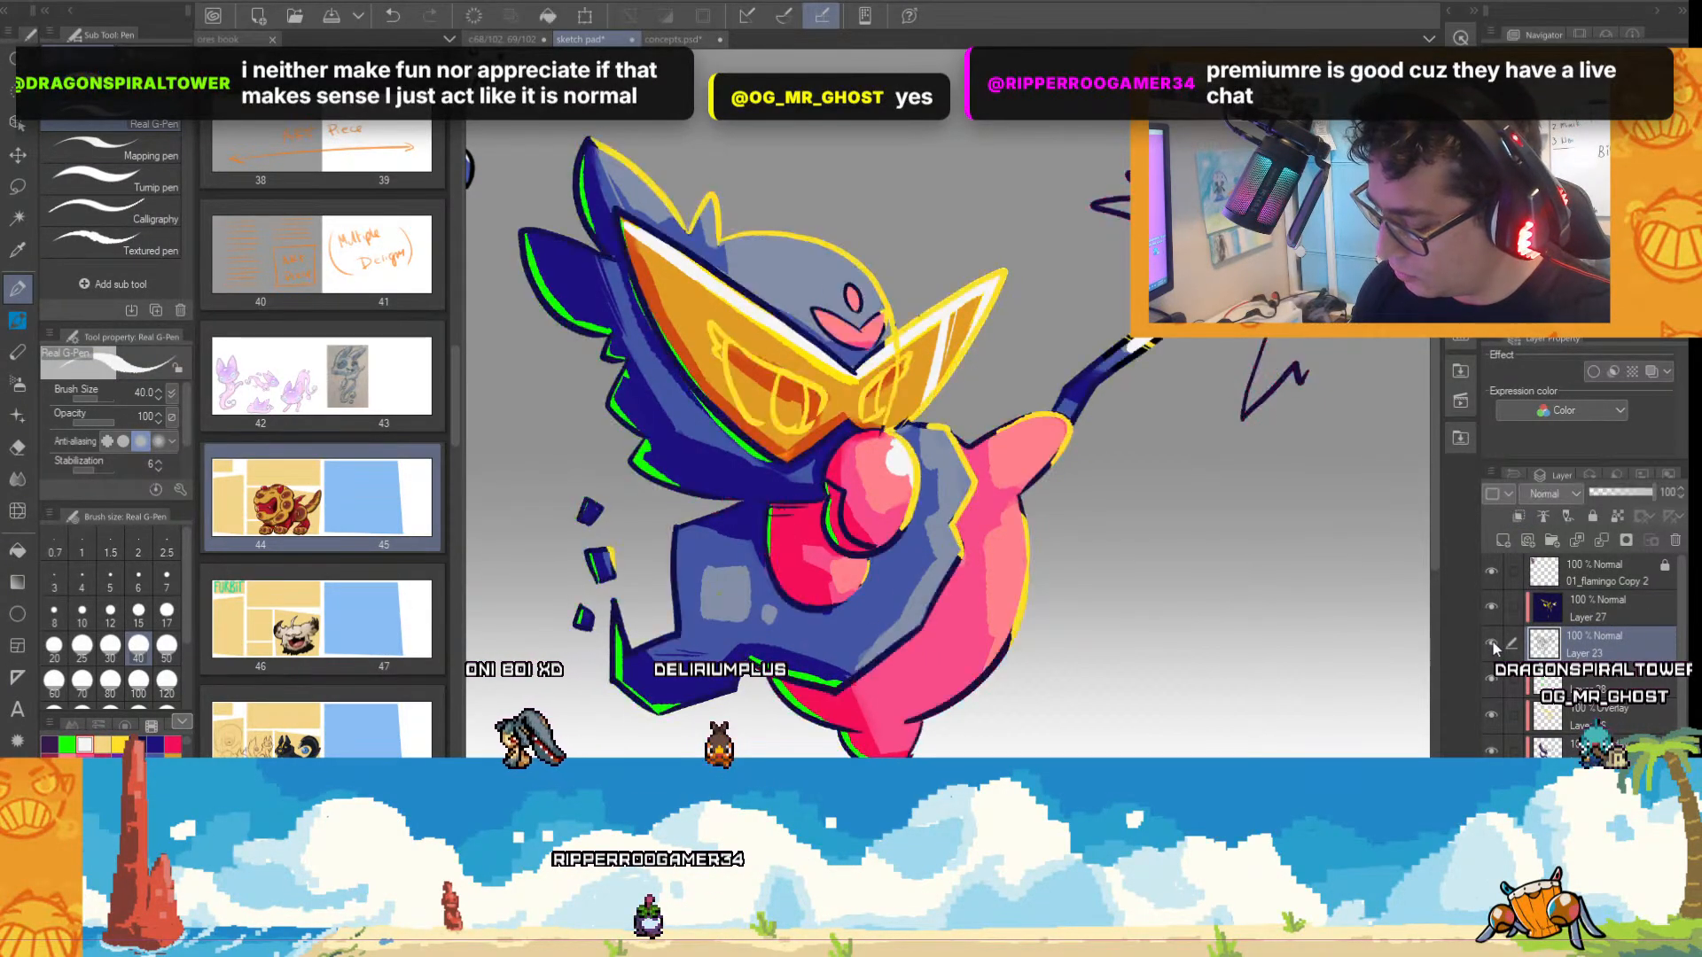
{"action": "left_click", "coordinate": [1592, 618]}
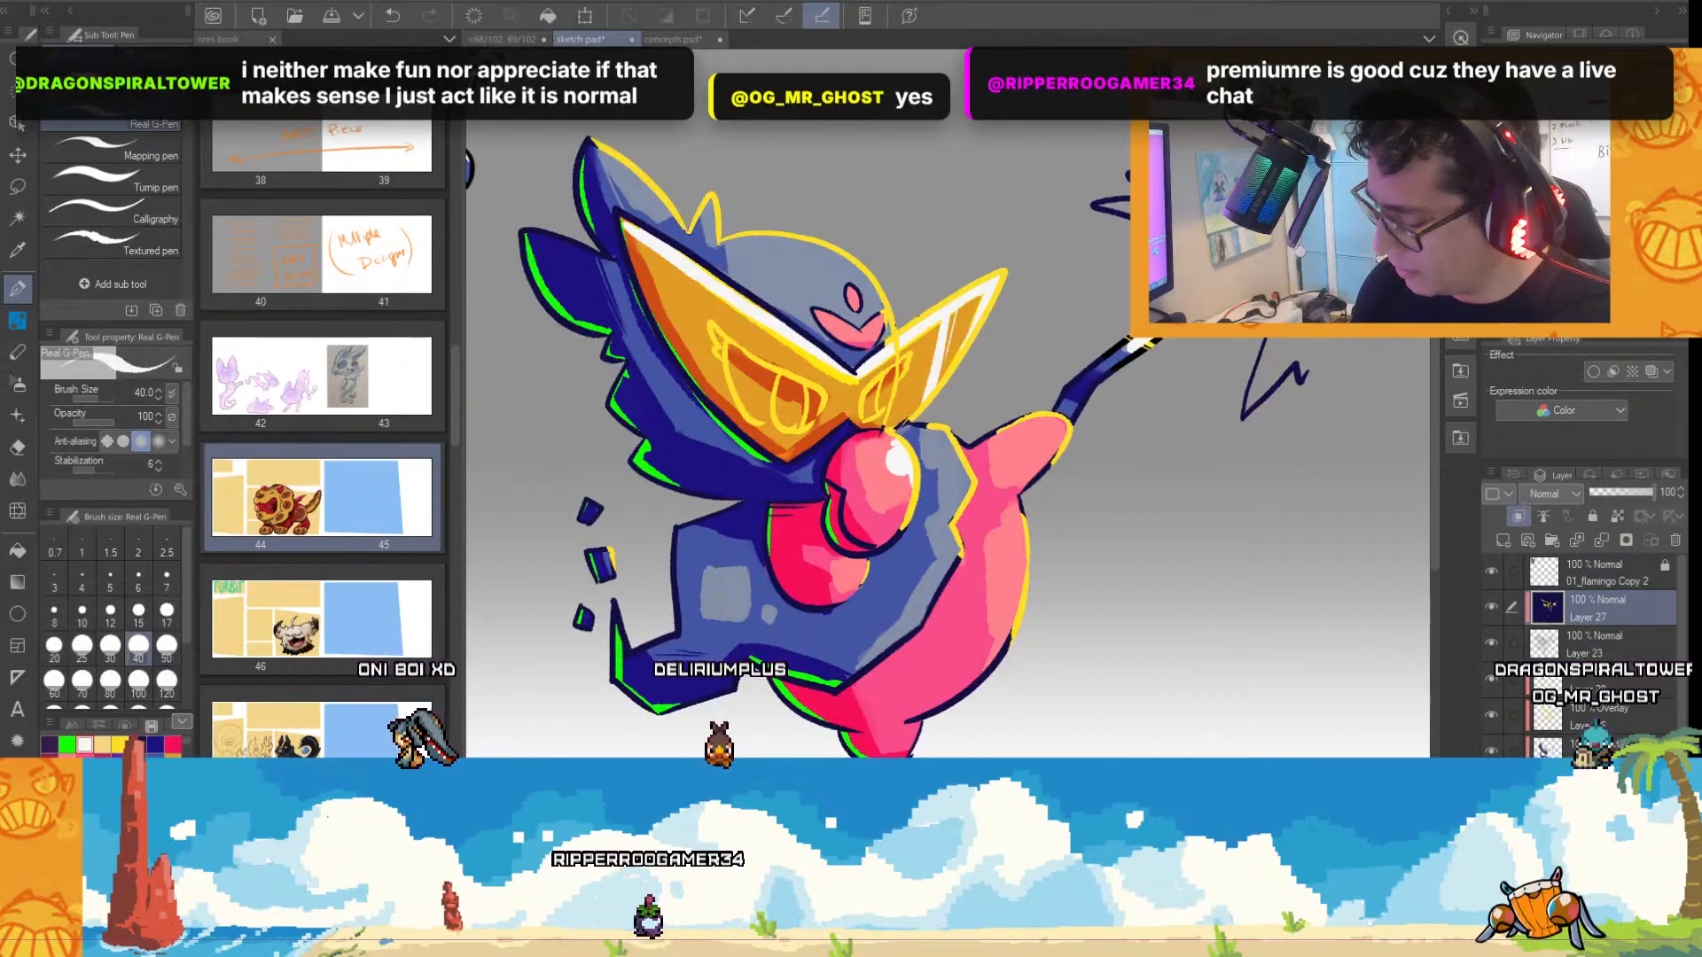
{"action": "left_click", "coordinate": [1489, 681]}
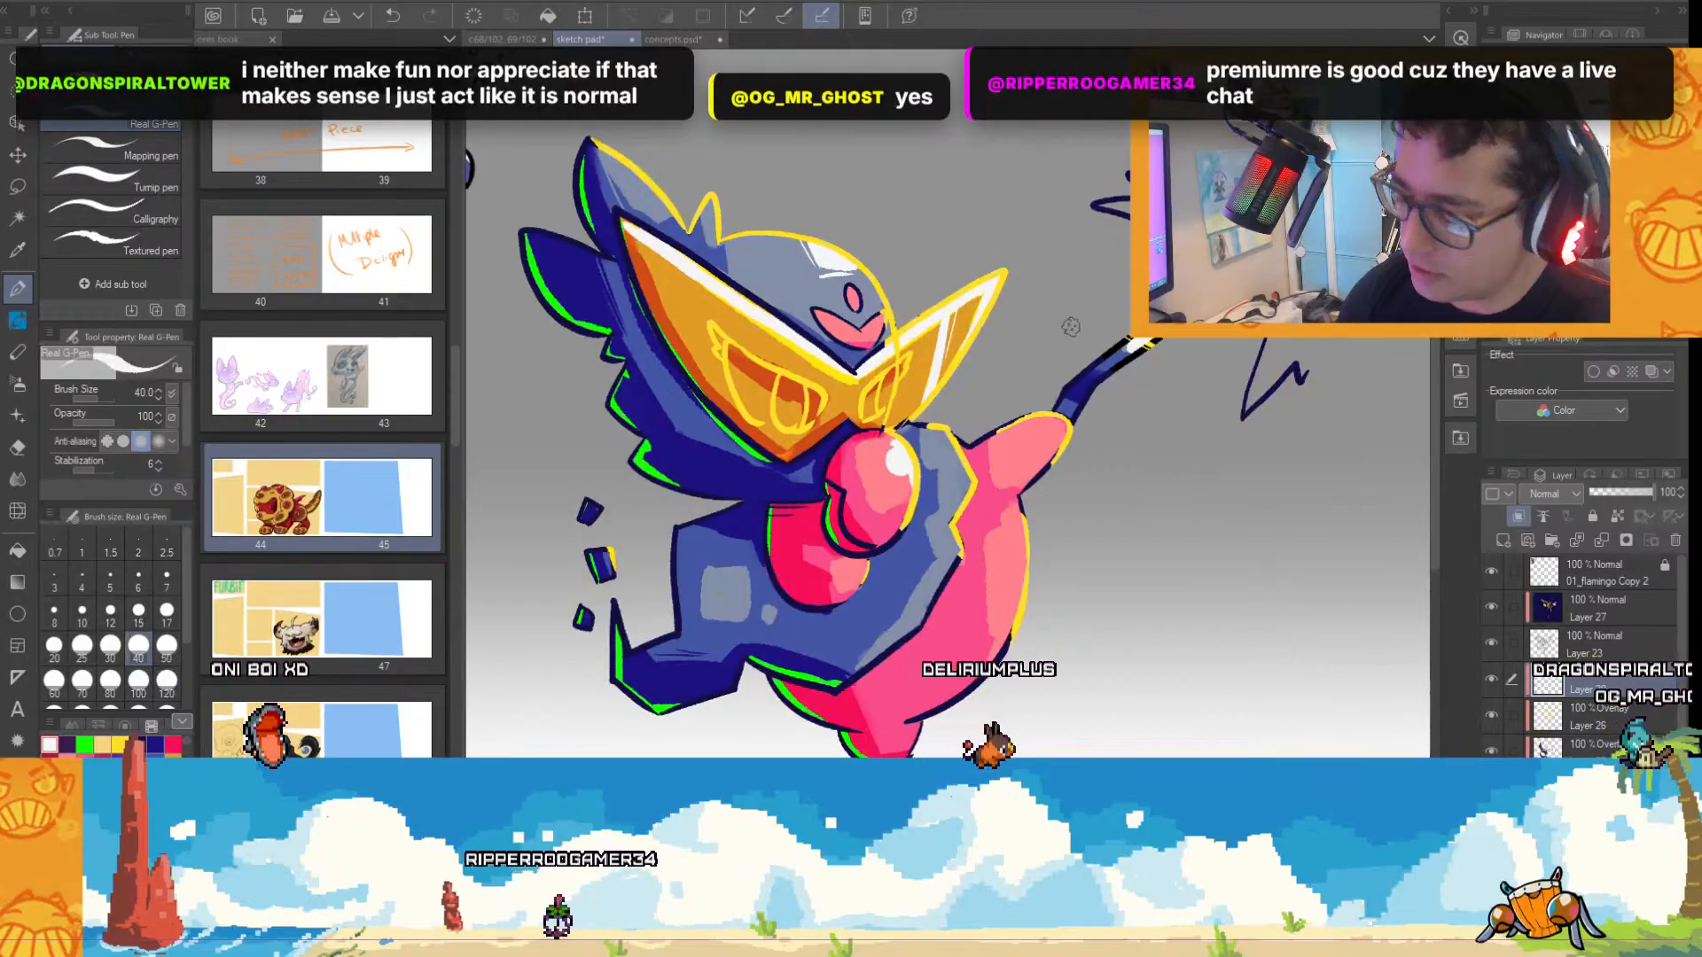
{"action": "scroll", "coordinate": [1086, 350], "scroll_direction": "down", "scroll_amount": 2}
{"action": "scroll", "coordinate": [1188, 429], "scroll_direction": "up", "scroll_amount": 2}
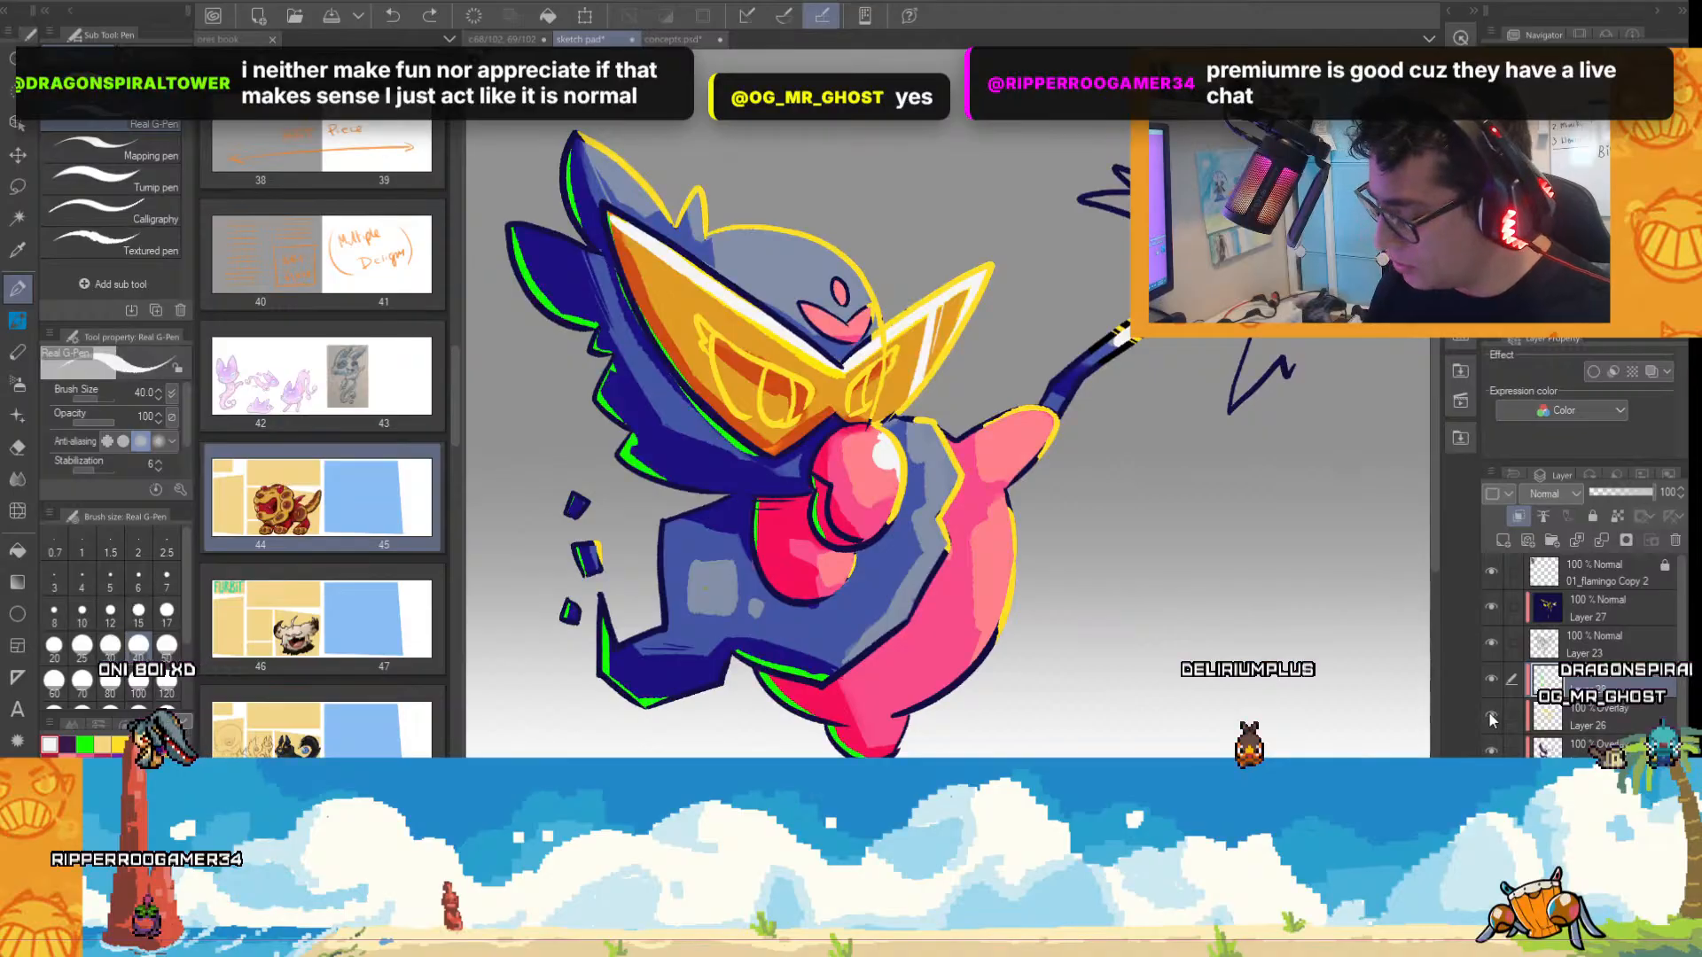
On Overlay Layer 26, rework the blue head's highlight with a pale orange along its upper edge and beside the pink forehead mark.
{"action": "left_click", "coordinate": [1600, 724]}
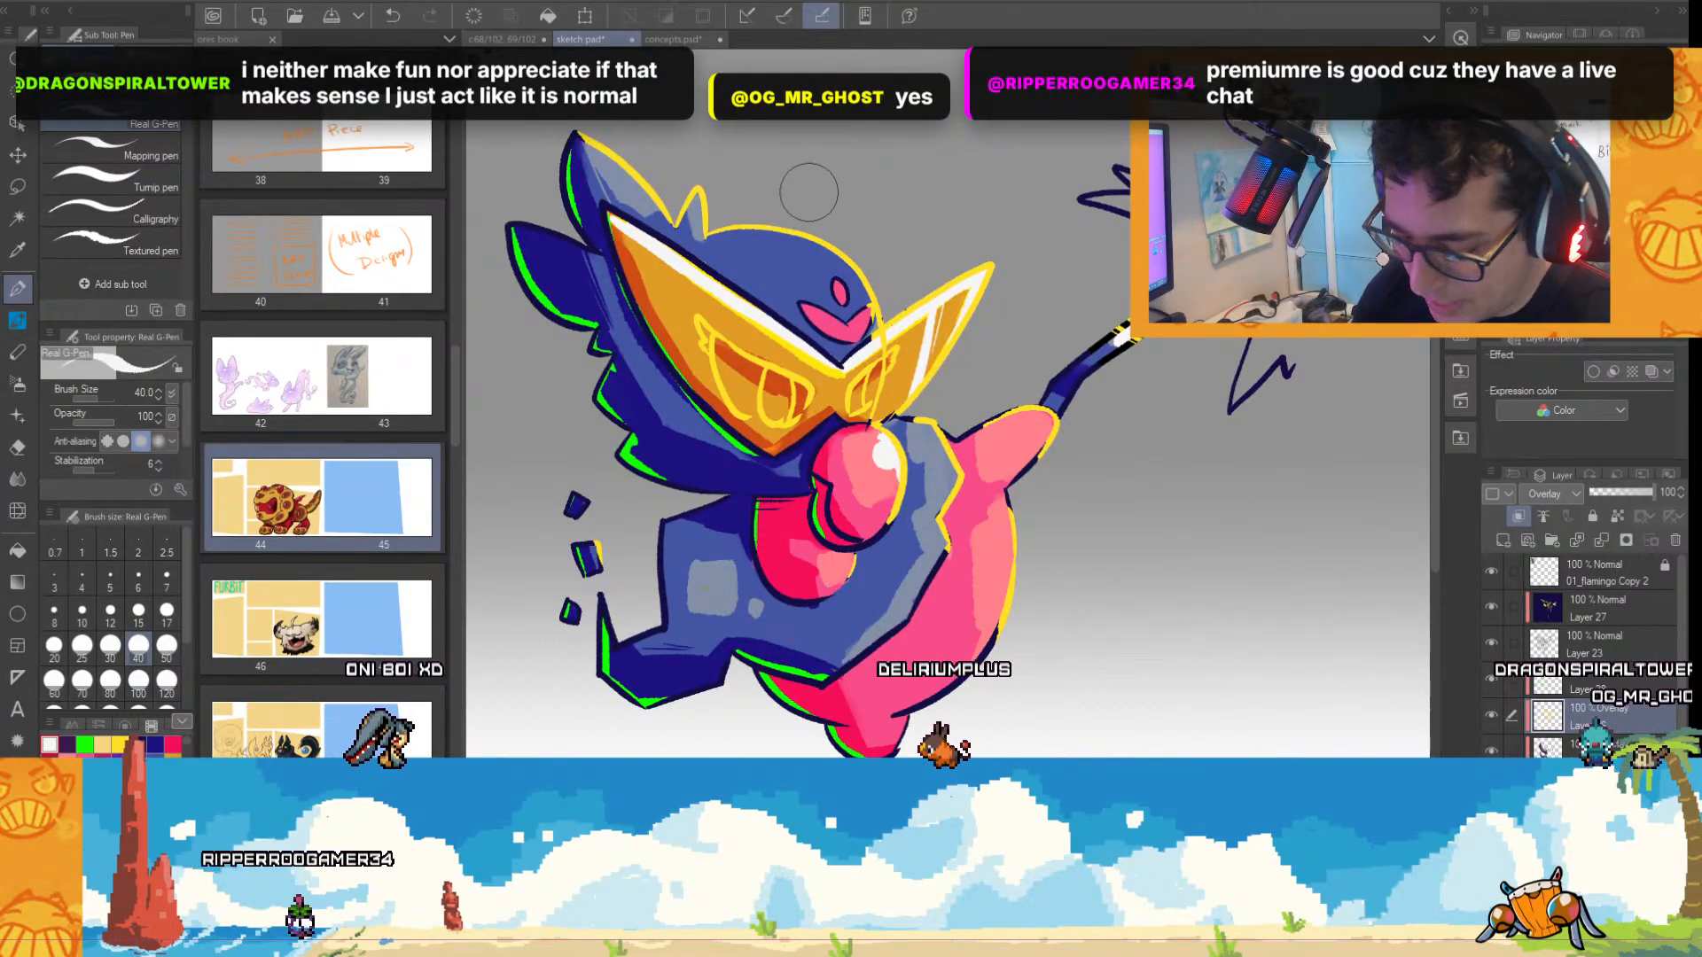
{"action": "left_click", "coordinate": [103, 745]}
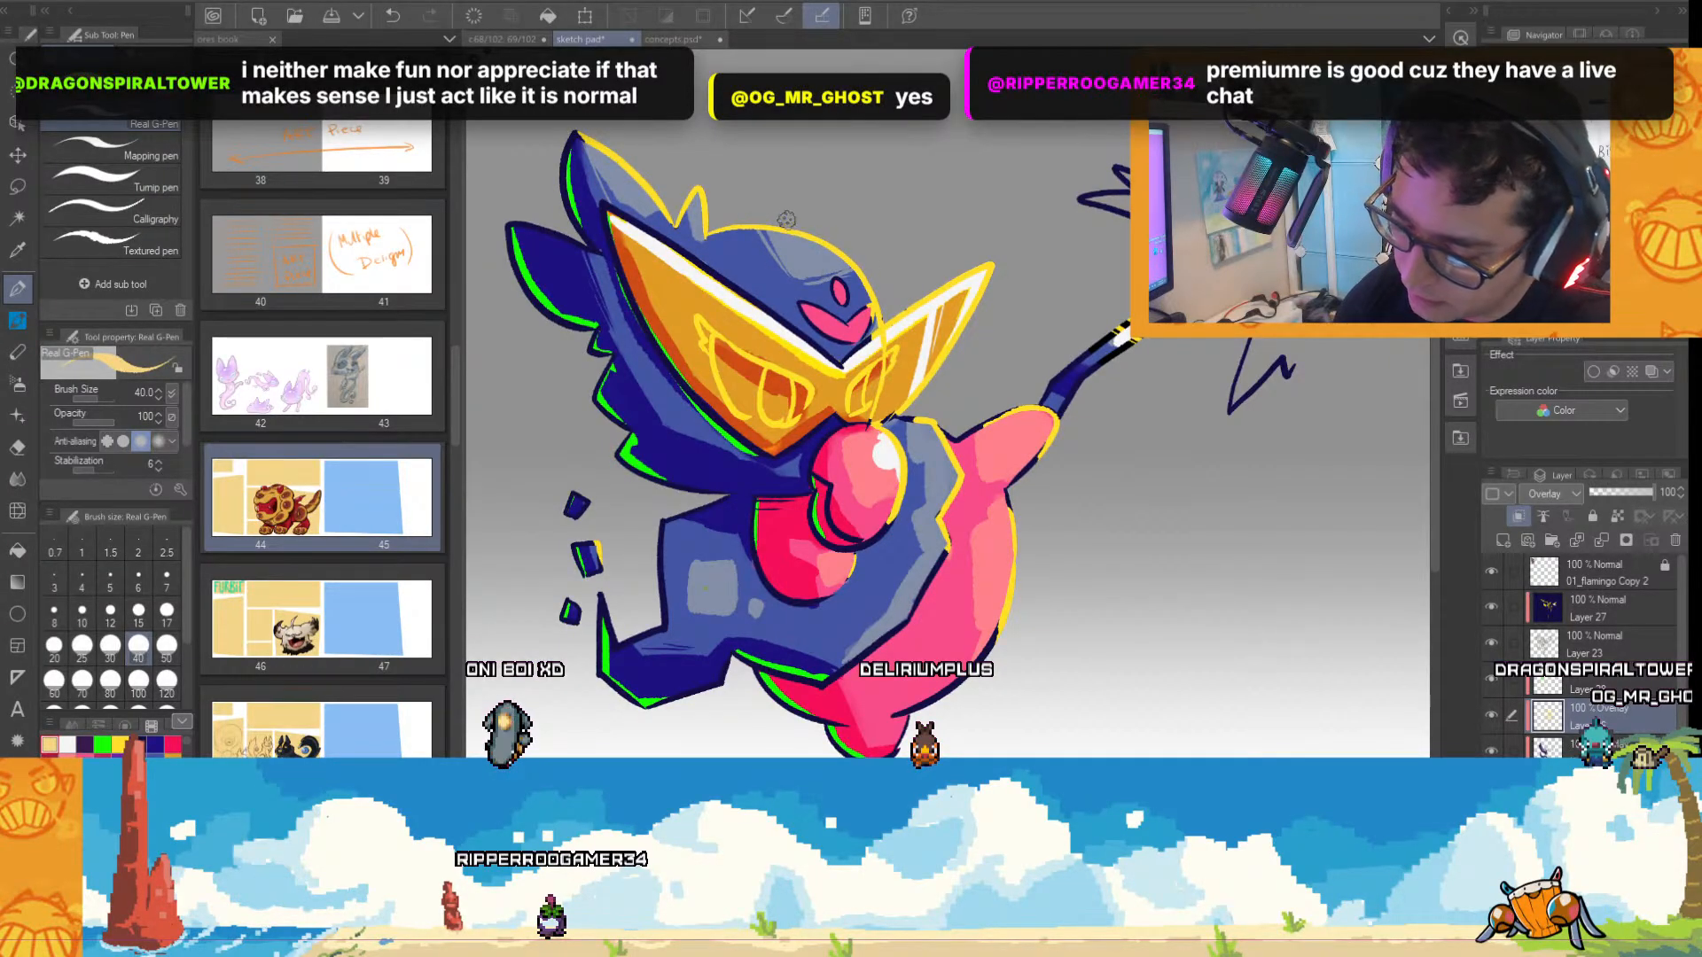
{"action": "scroll", "coordinate": [1002, 324], "scroll_direction": "down", "scroll_amount": 3}
{"action": "scroll", "coordinate": [1004, 326], "scroll_direction": "up", "scroll_amount": 3}
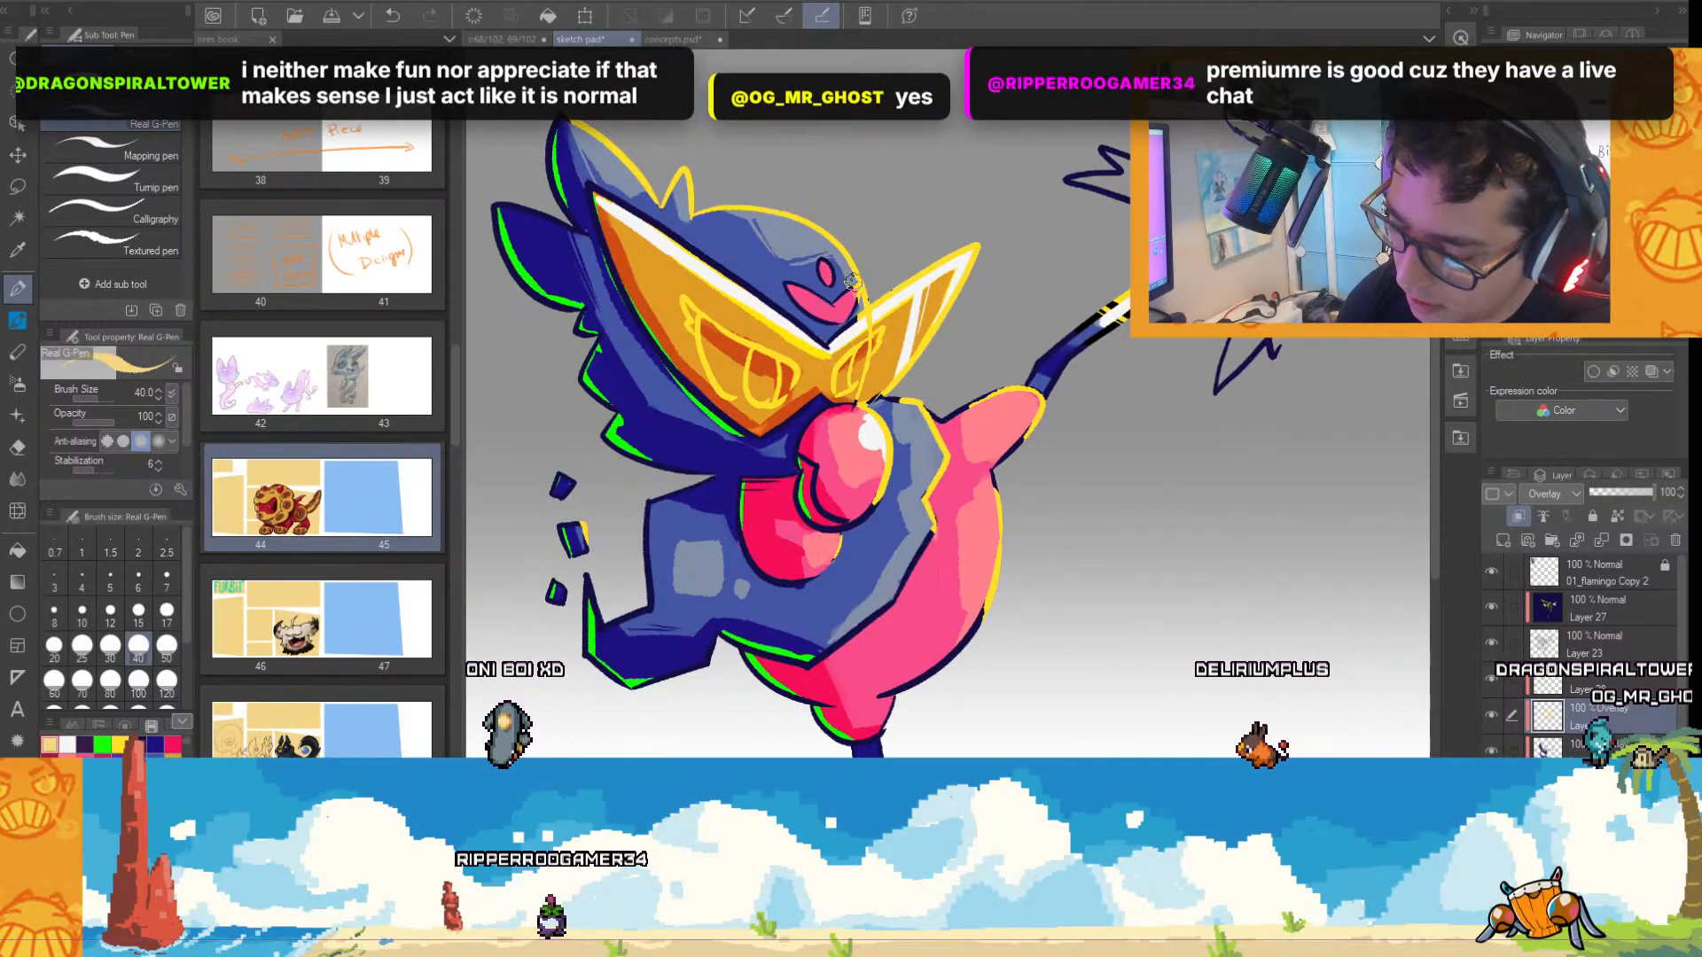
{"action": "scroll", "coordinate": [840, 285], "scroll_direction": "up", "scroll_amount": 2}
{"action": "scroll", "coordinate": [839, 285], "scroll_direction": "down", "scroll_amount": 4}
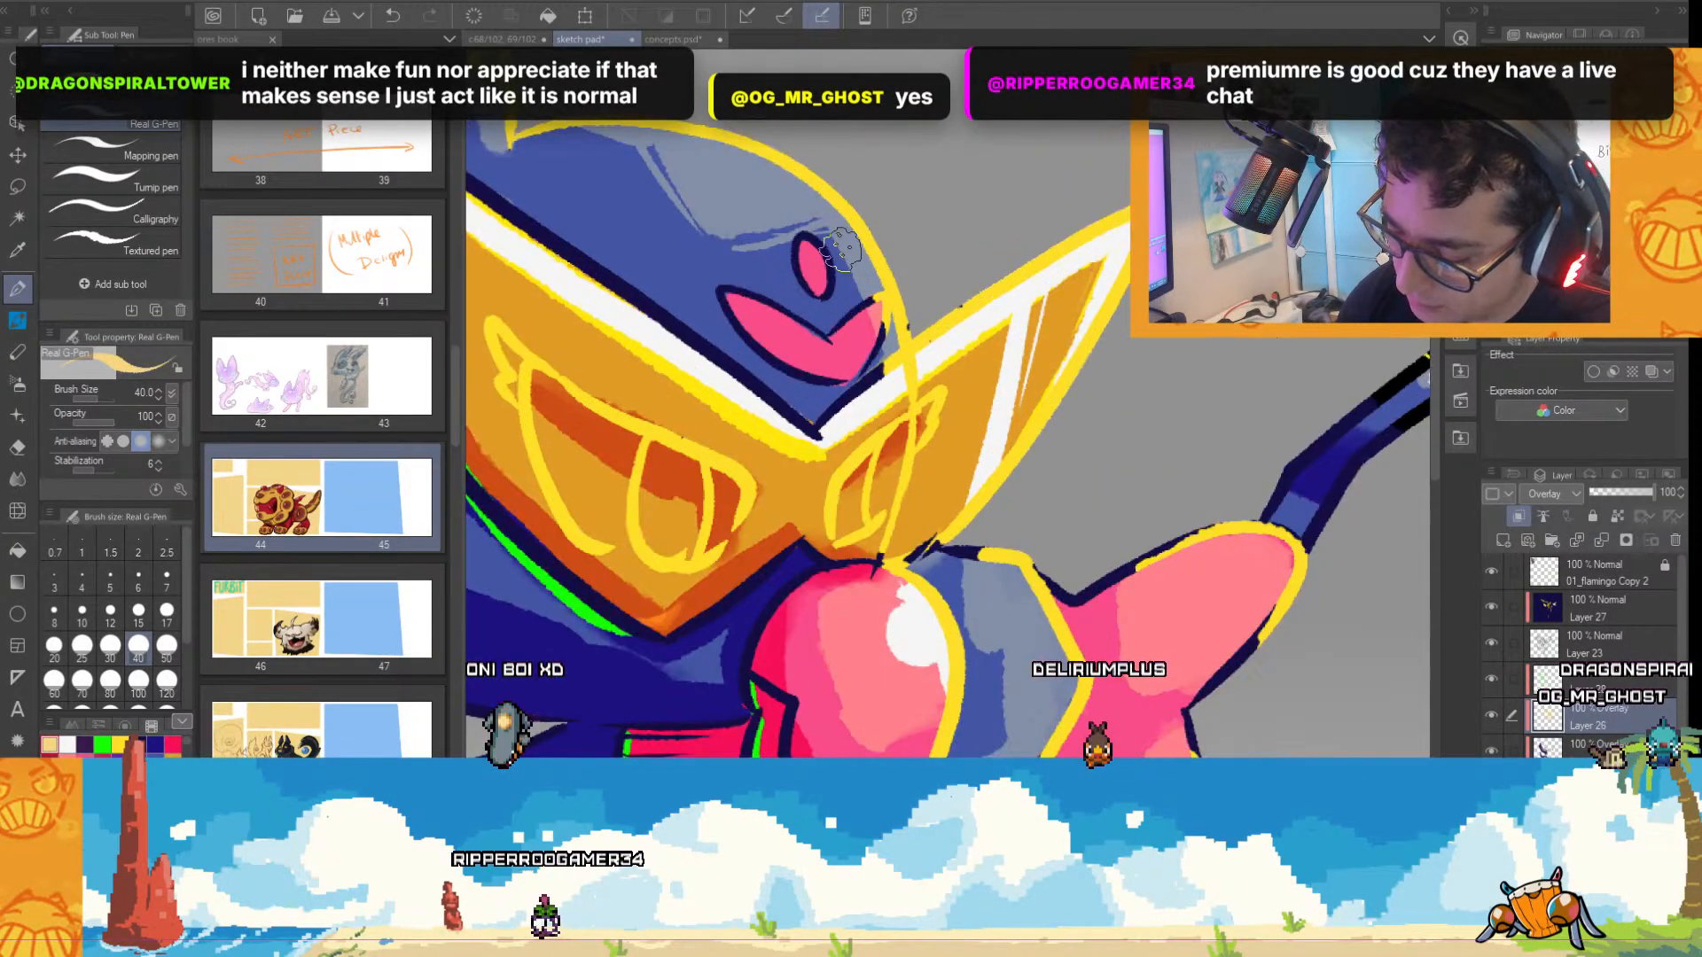
{"action": "scroll", "coordinate": [900, 194], "scroll_direction": "up", "scroll_amount": 2}
{"action": "scroll", "coordinate": [1118, 547], "scroll_direction": "down", "scroll_amount": 1}
{"action": "scroll", "coordinate": [1118, 547], "scroll_direction": "up", "scroll_amount": 2}
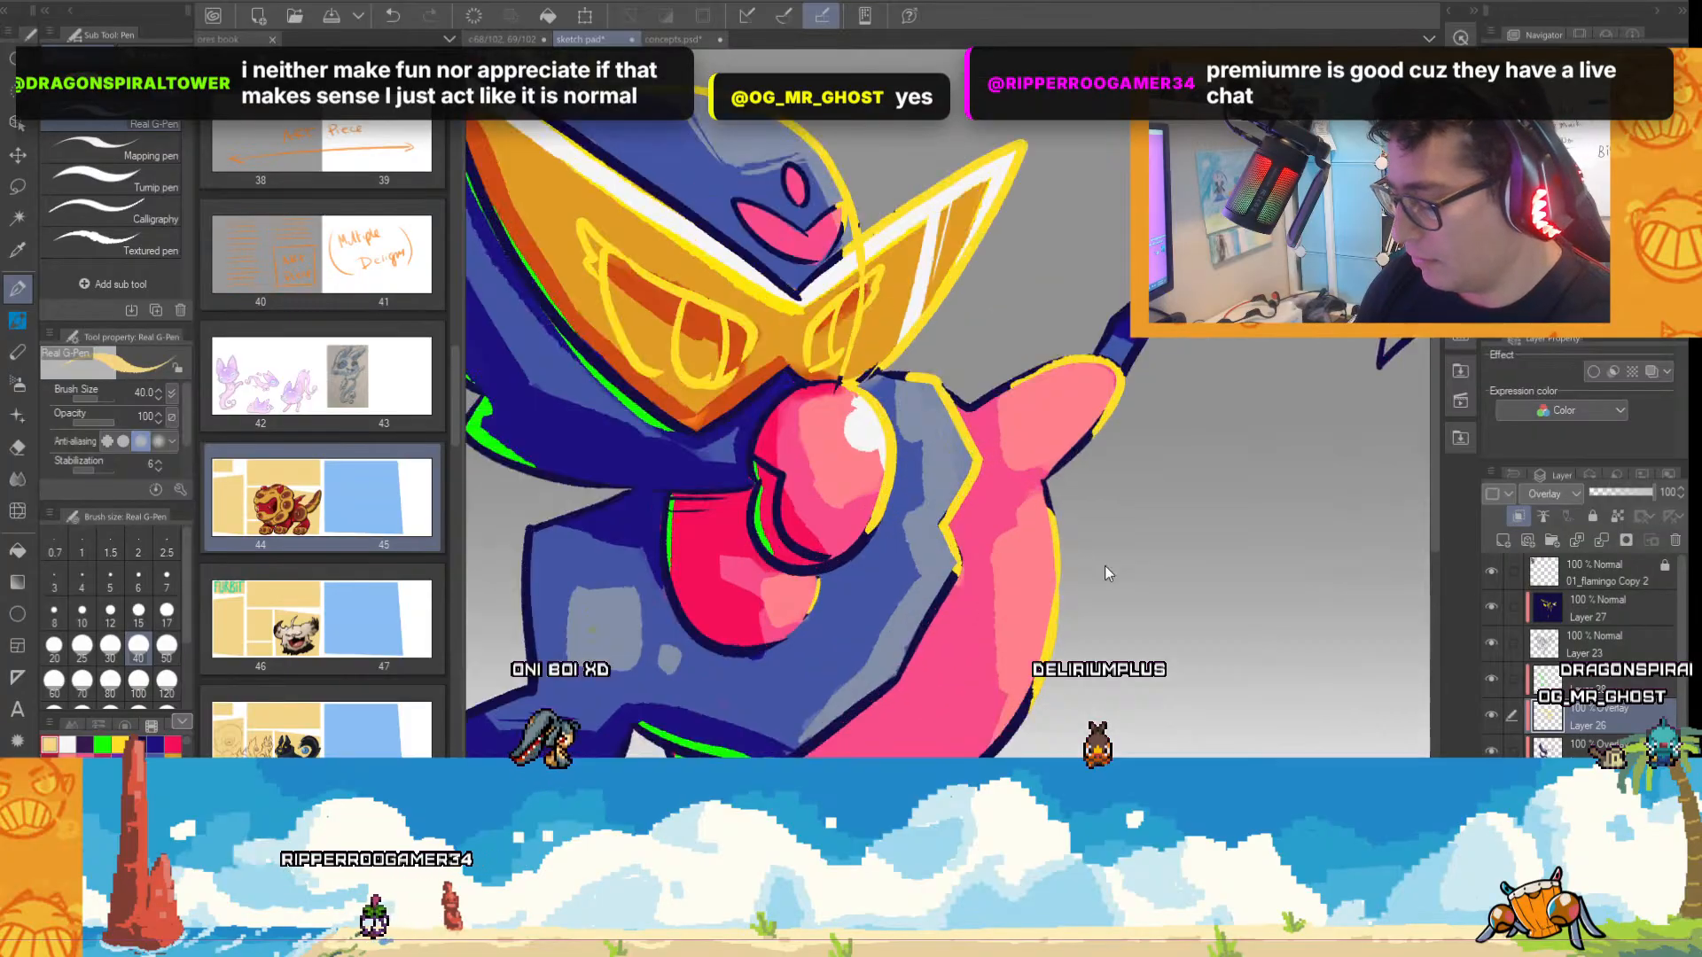
{"action": "scroll", "coordinate": [1104, 565], "scroll_direction": "down", "scroll_amount": 1}
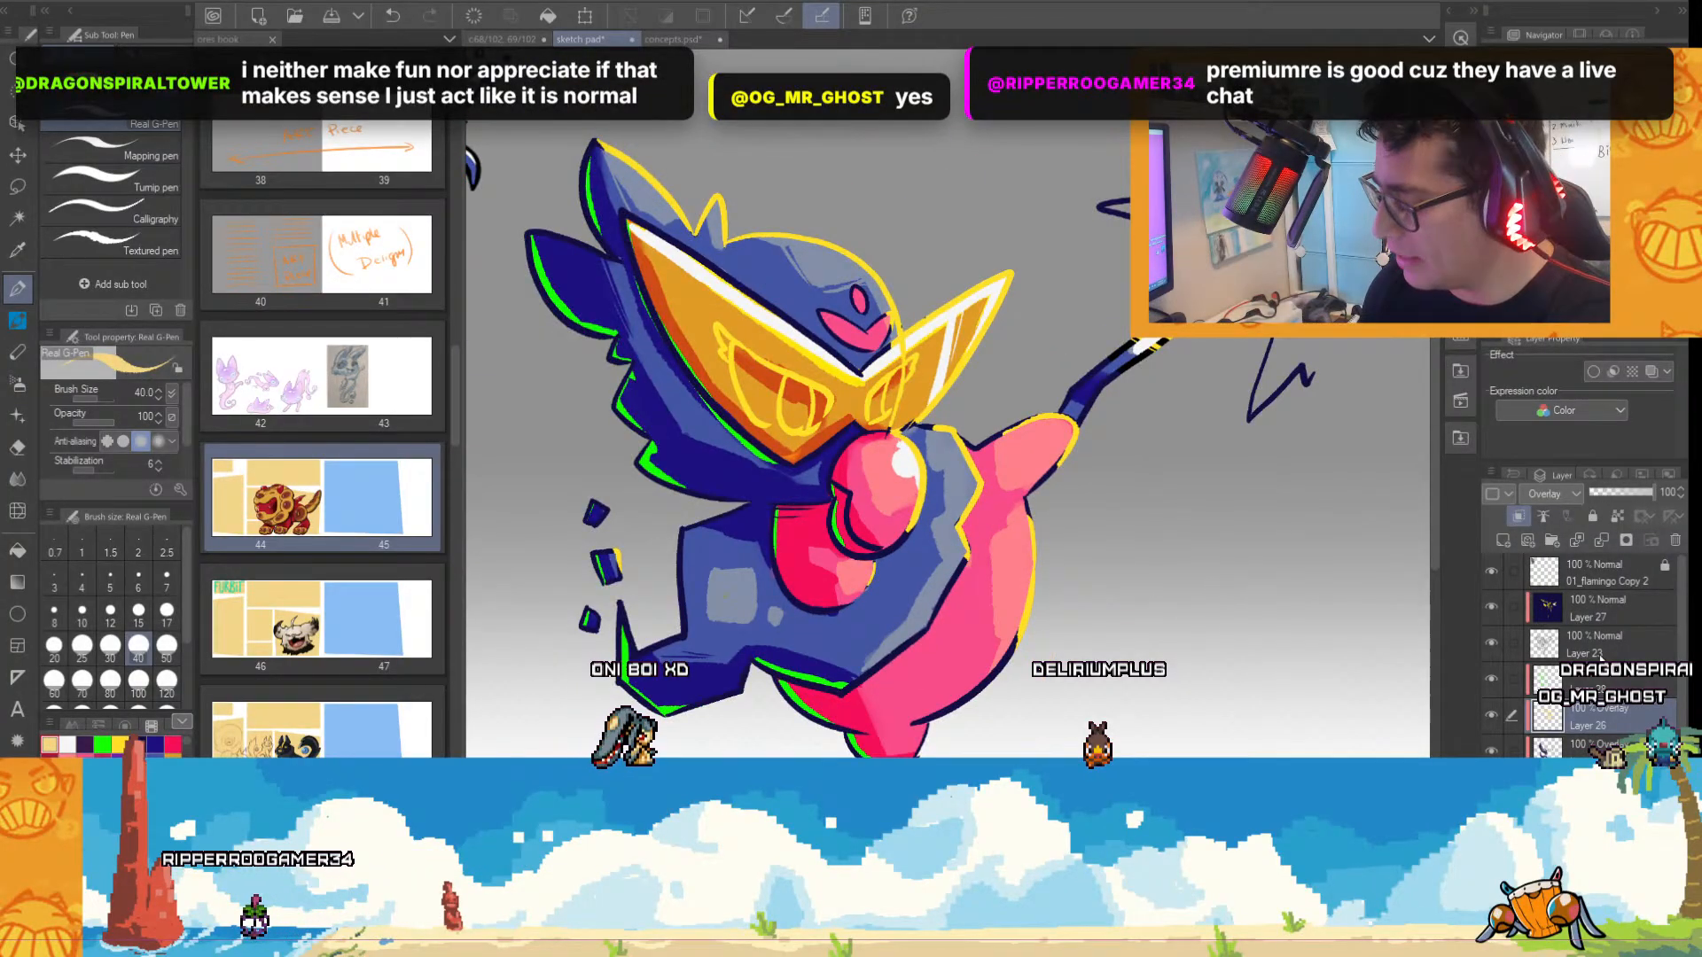
On the Normal layer below Layer 23, paint bright green rim light along the shaded edge of the standing leg.
{"action": "left_click", "coordinate": [1609, 603]}
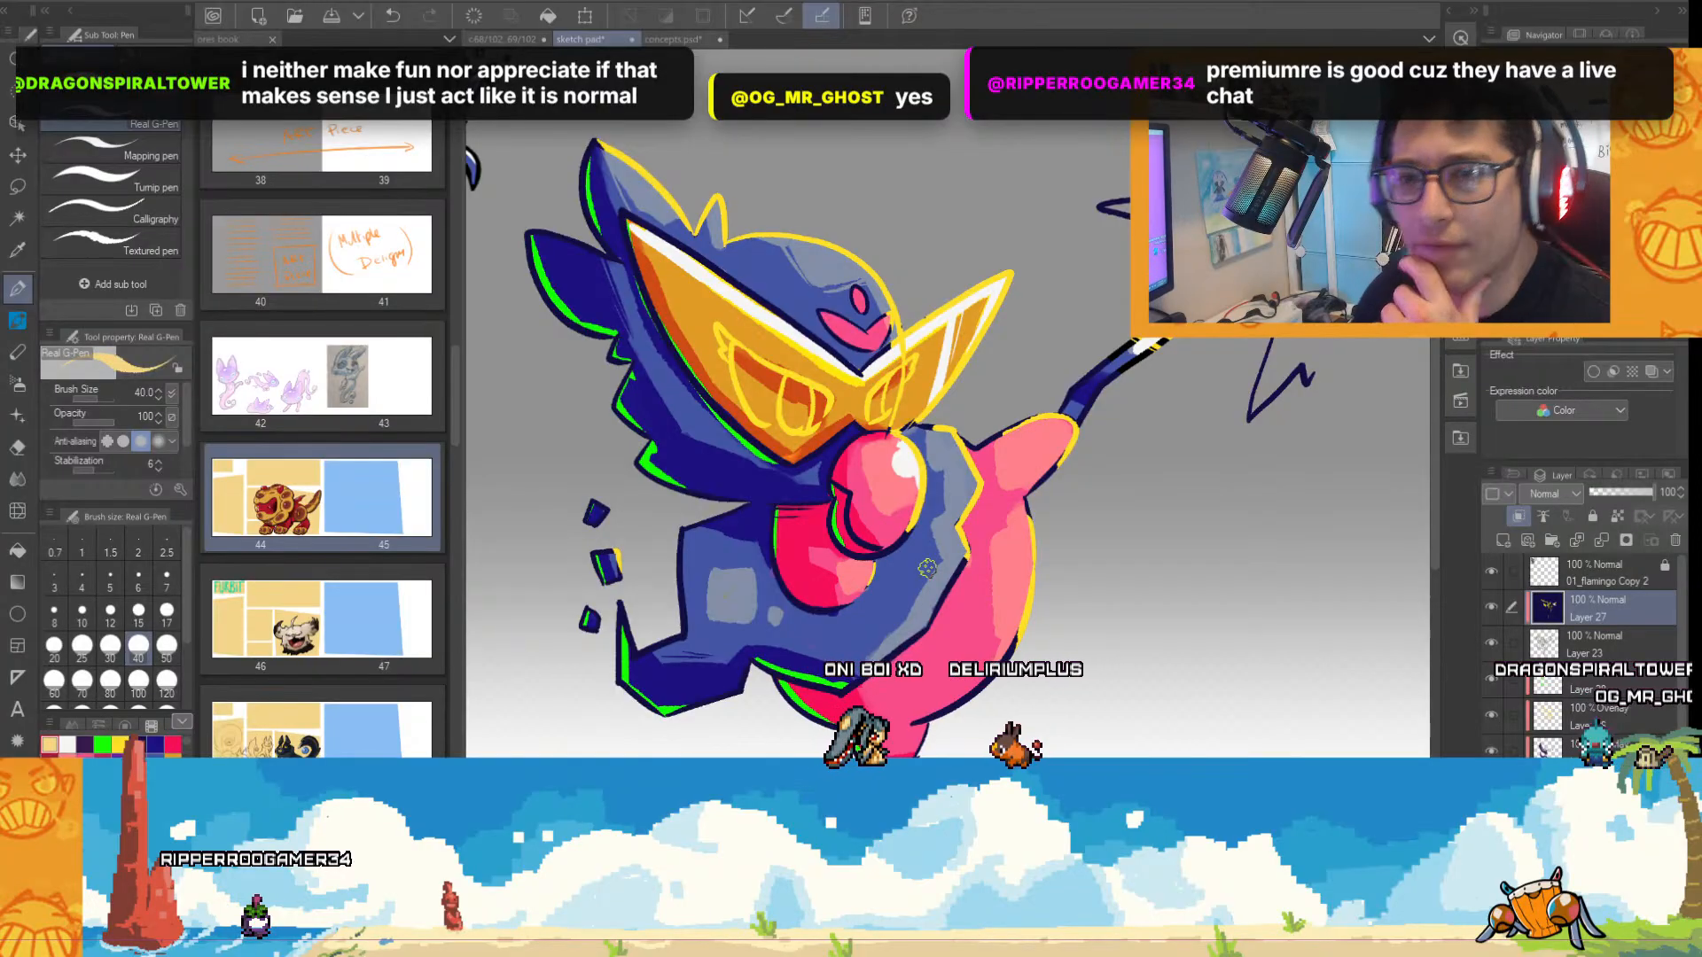
{"action": "scroll", "coordinate": [927, 568], "scroll_direction": "down", "scroll_amount": 3}
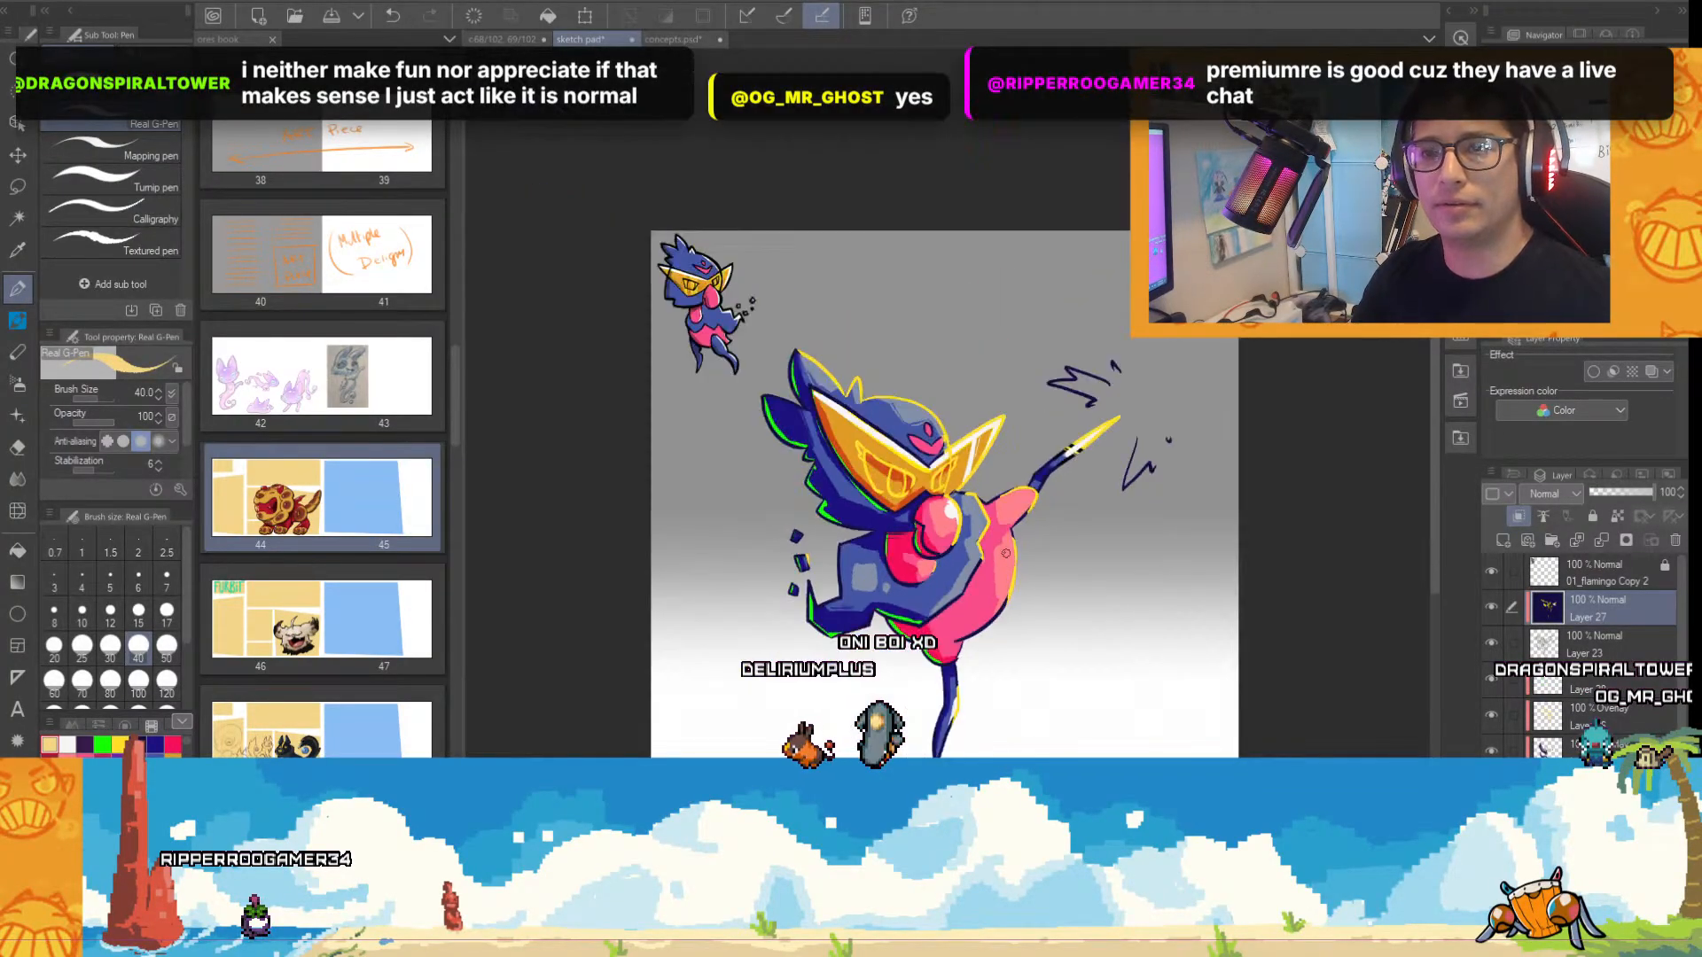
{"action": "scroll", "coordinate": [1015, 479], "scroll_direction": "up", "scroll_amount": 3}
{"action": "scroll", "coordinate": [993, 565], "scroll_direction": "down", "scroll_amount": 3}
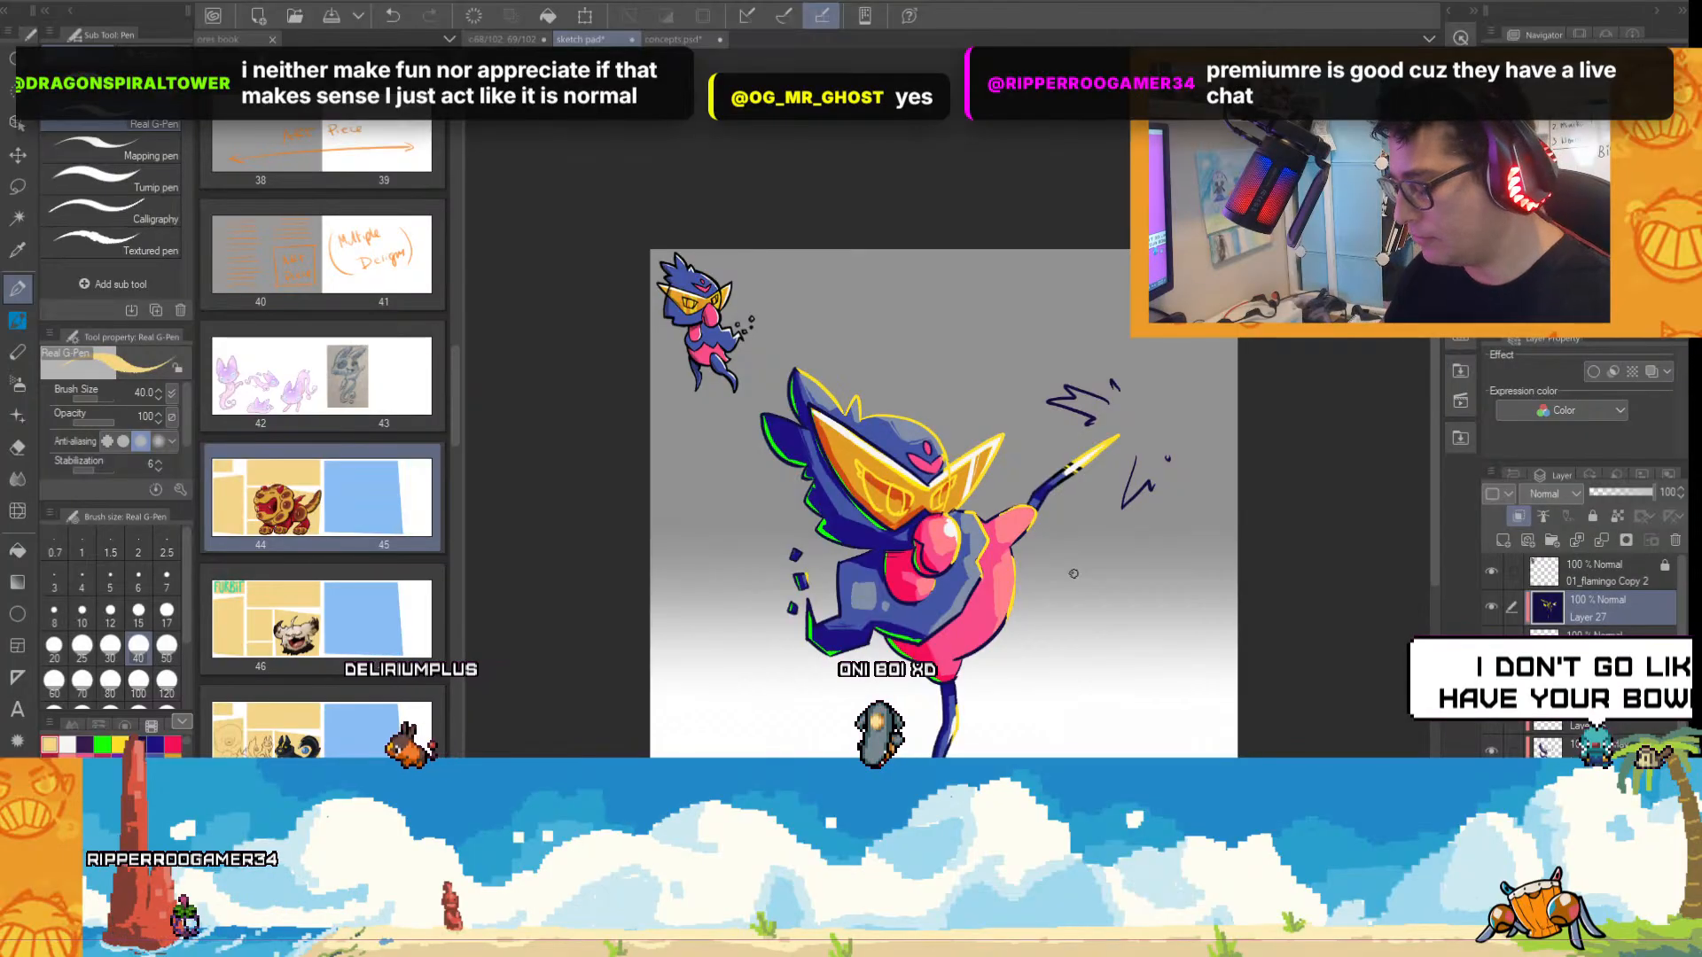
{"action": "scroll", "coordinate": [995, 574], "scroll_direction": "up", "scroll_amount": 3}
{"action": "left_click_drag", "start_coordinate": [1435, 463], "coordinate": [1433, 507]}
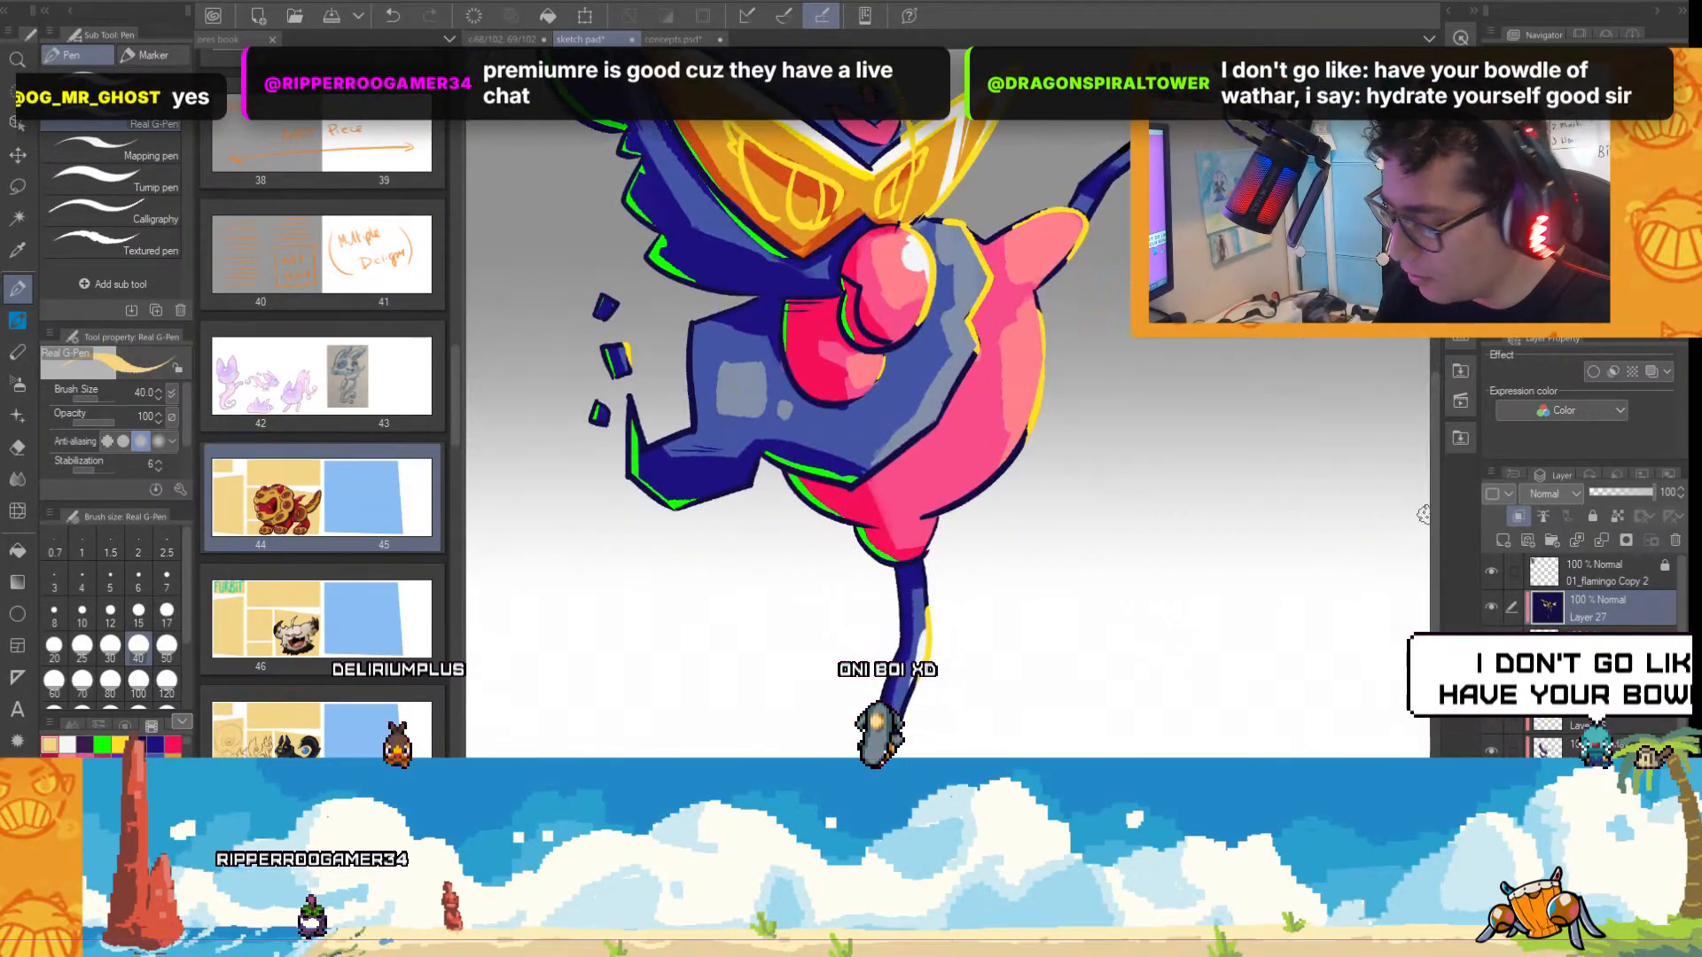
{"action": "left_click", "coordinate": [102, 745]}
{"action": "left_click", "coordinate": [1549, 651]}
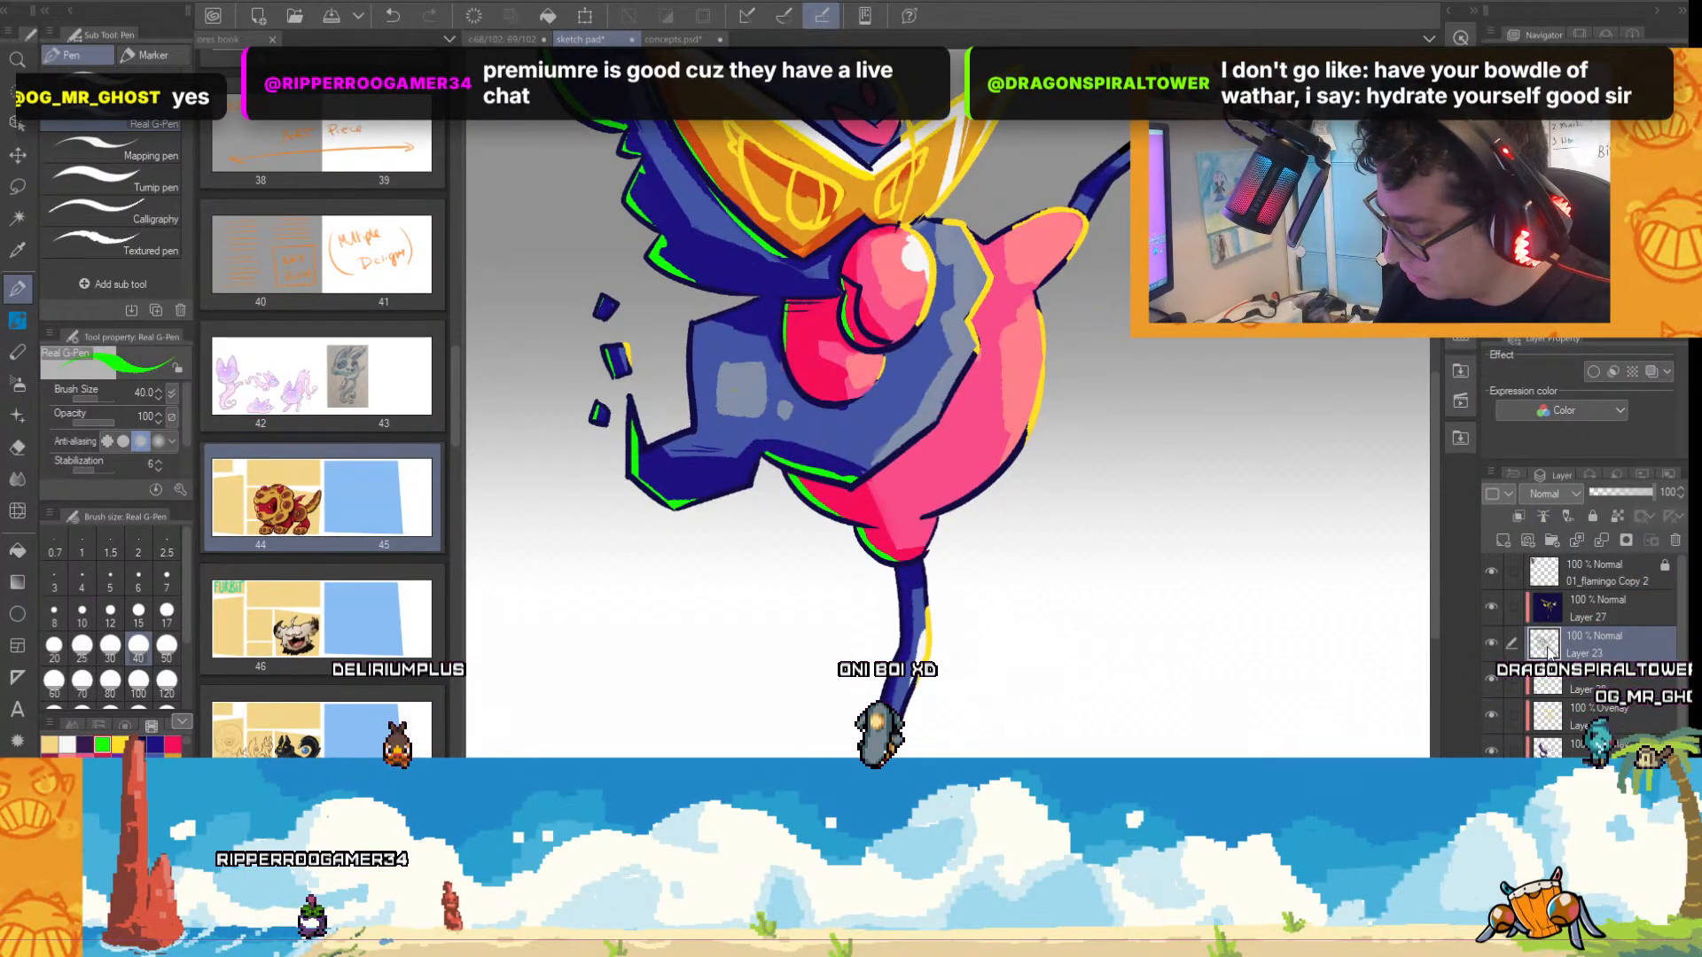
{"action": "left_click", "coordinate": [1492, 678]}
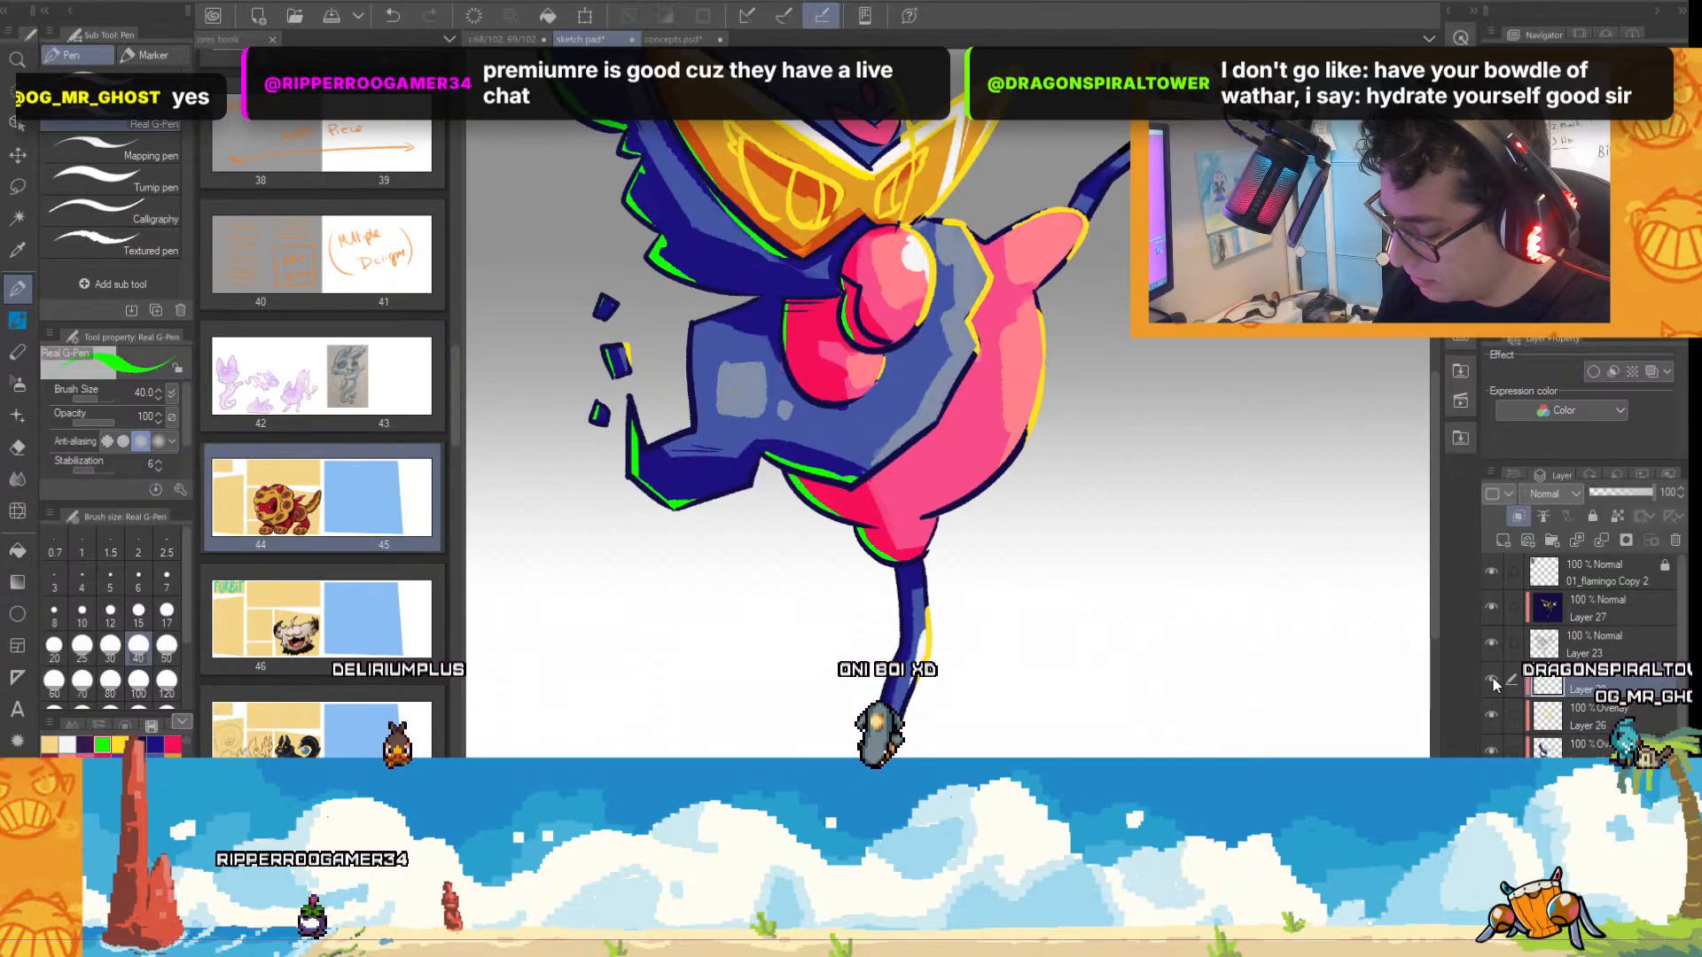
{"action": "scroll", "coordinate": [913, 652], "scroll_direction": "up", "scroll_amount": 2}
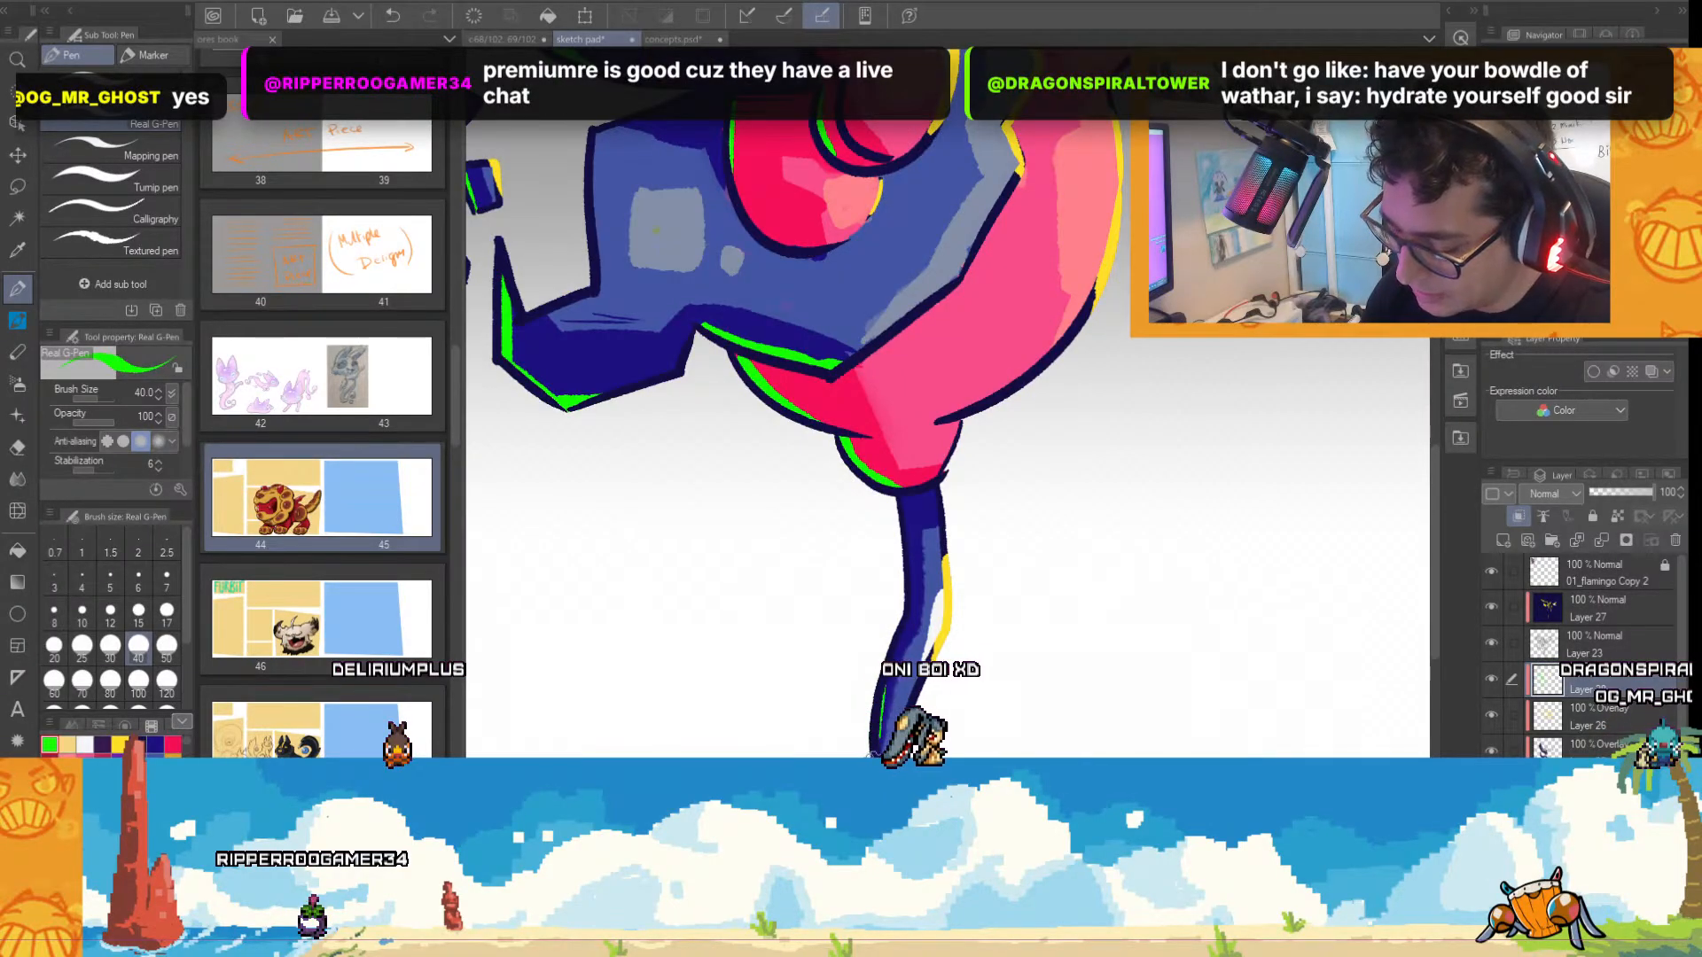
{"action": "scroll", "coordinate": [1079, 616], "scroll_direction": "down", "scroll_amount": 3}
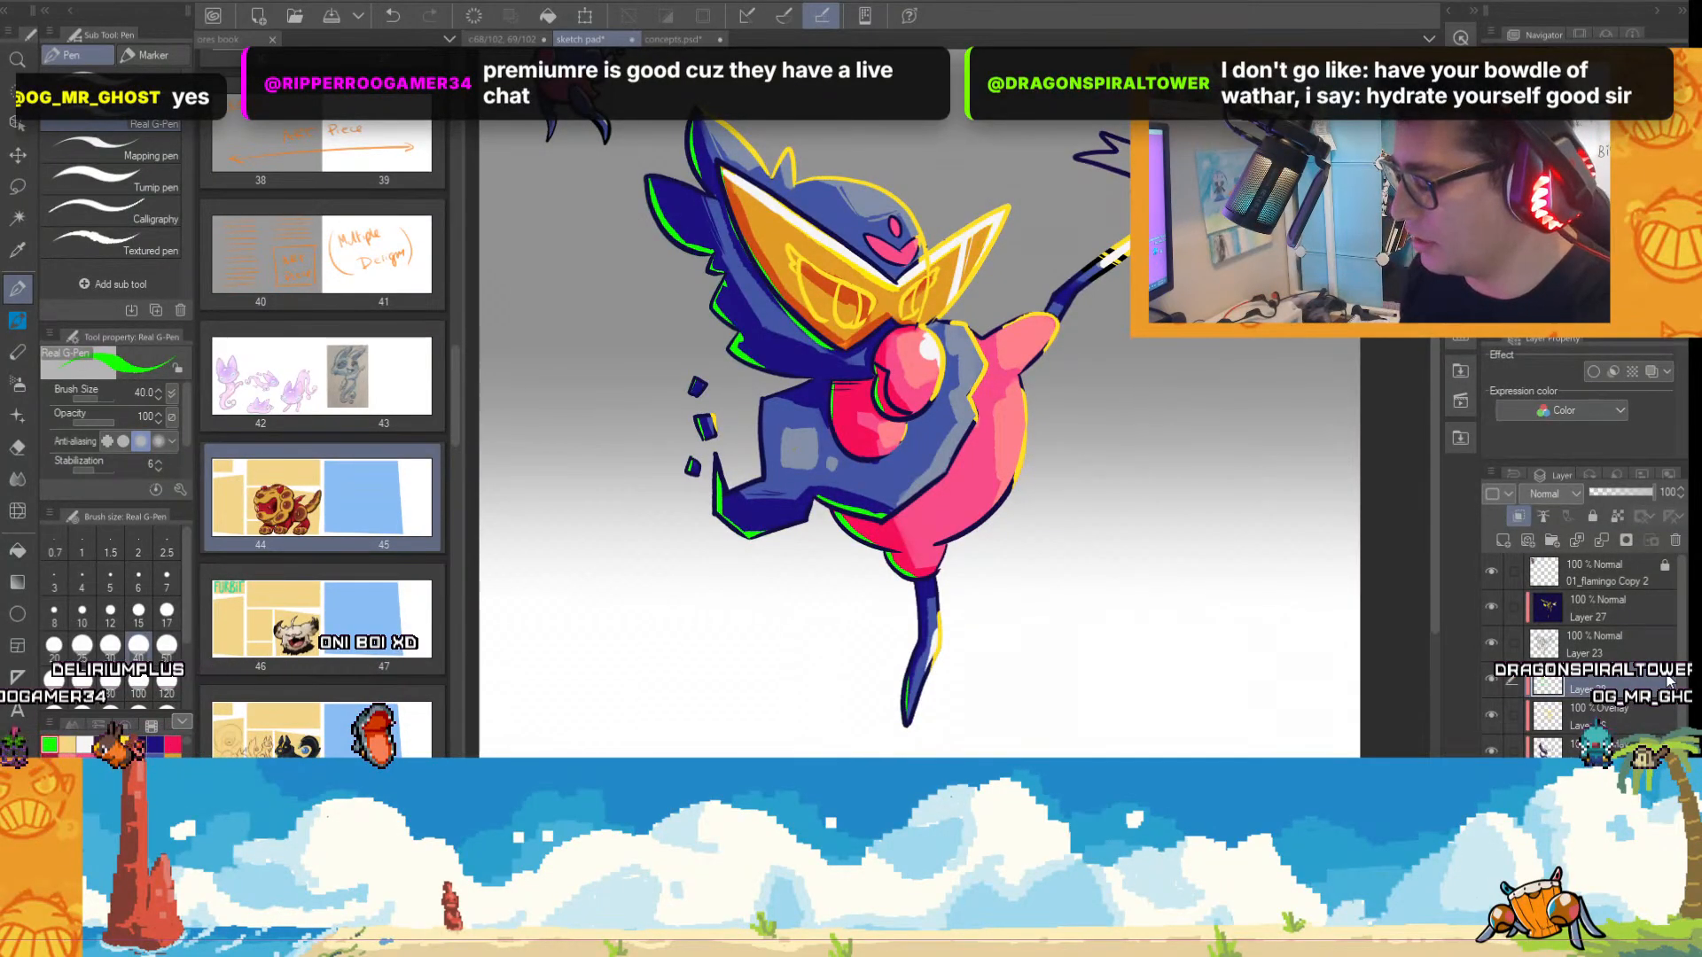
Add a new raster layer for the backdrop beneath the character's layers.
{"action": "scroll", "coordinate": [1670, 681], "scroll_direction": "down", "scroll_amount": 1}
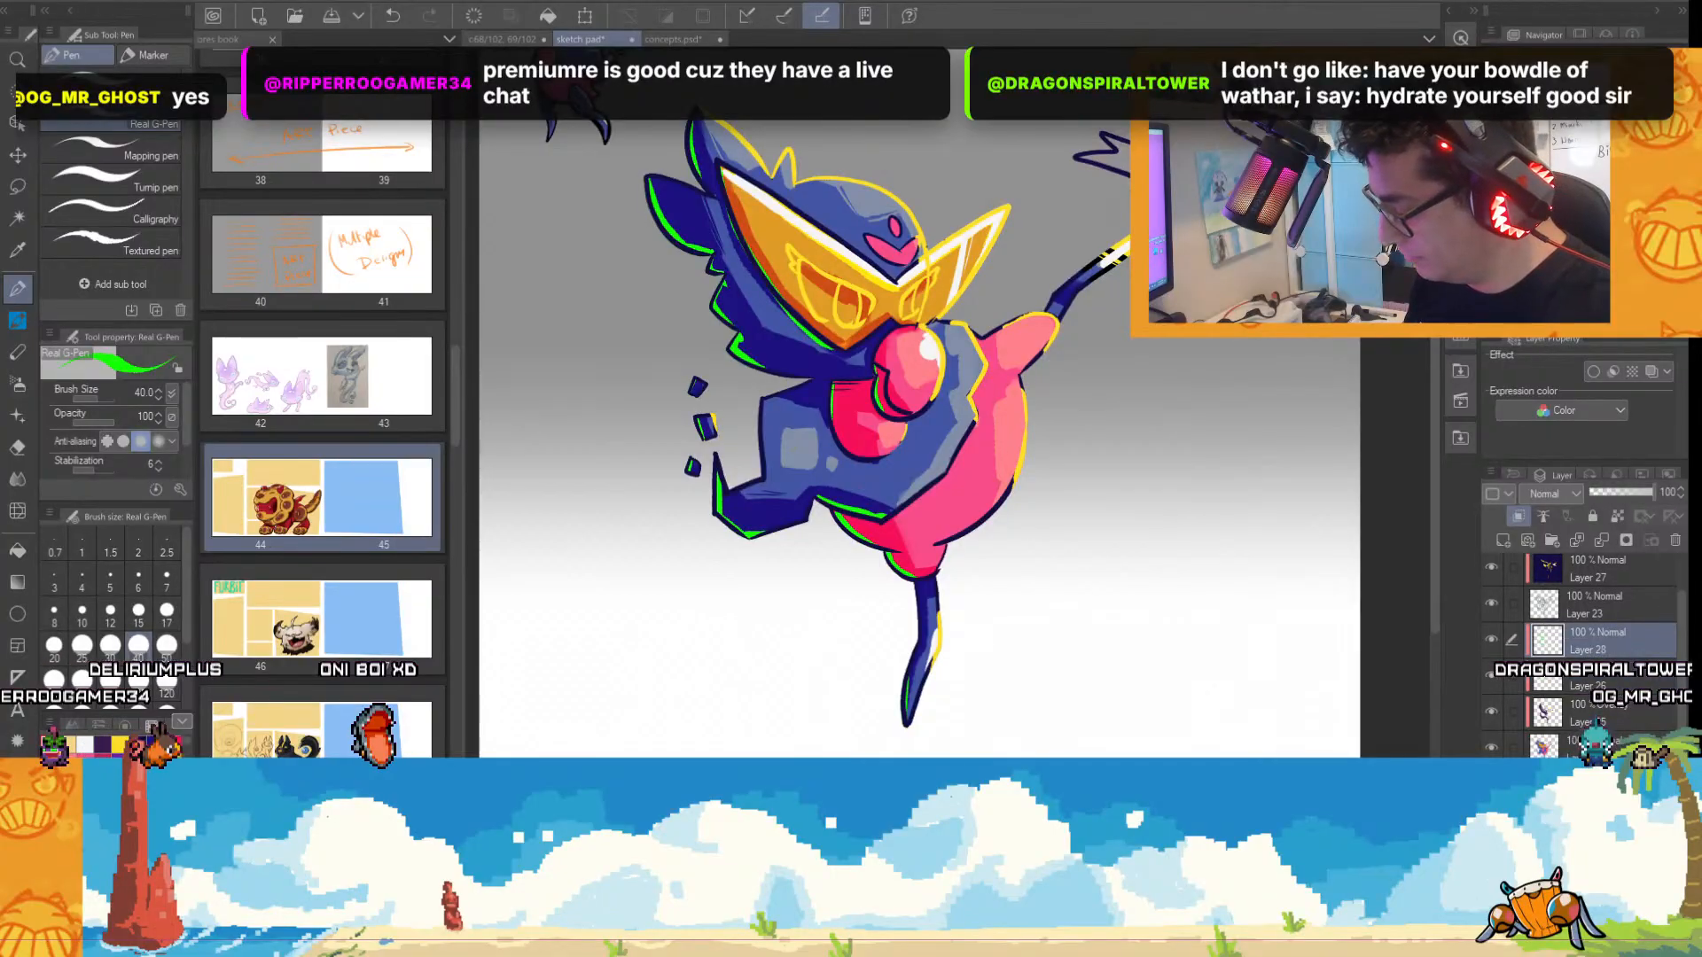
{"action": "left_click", "coordinate": [1601, 821]}
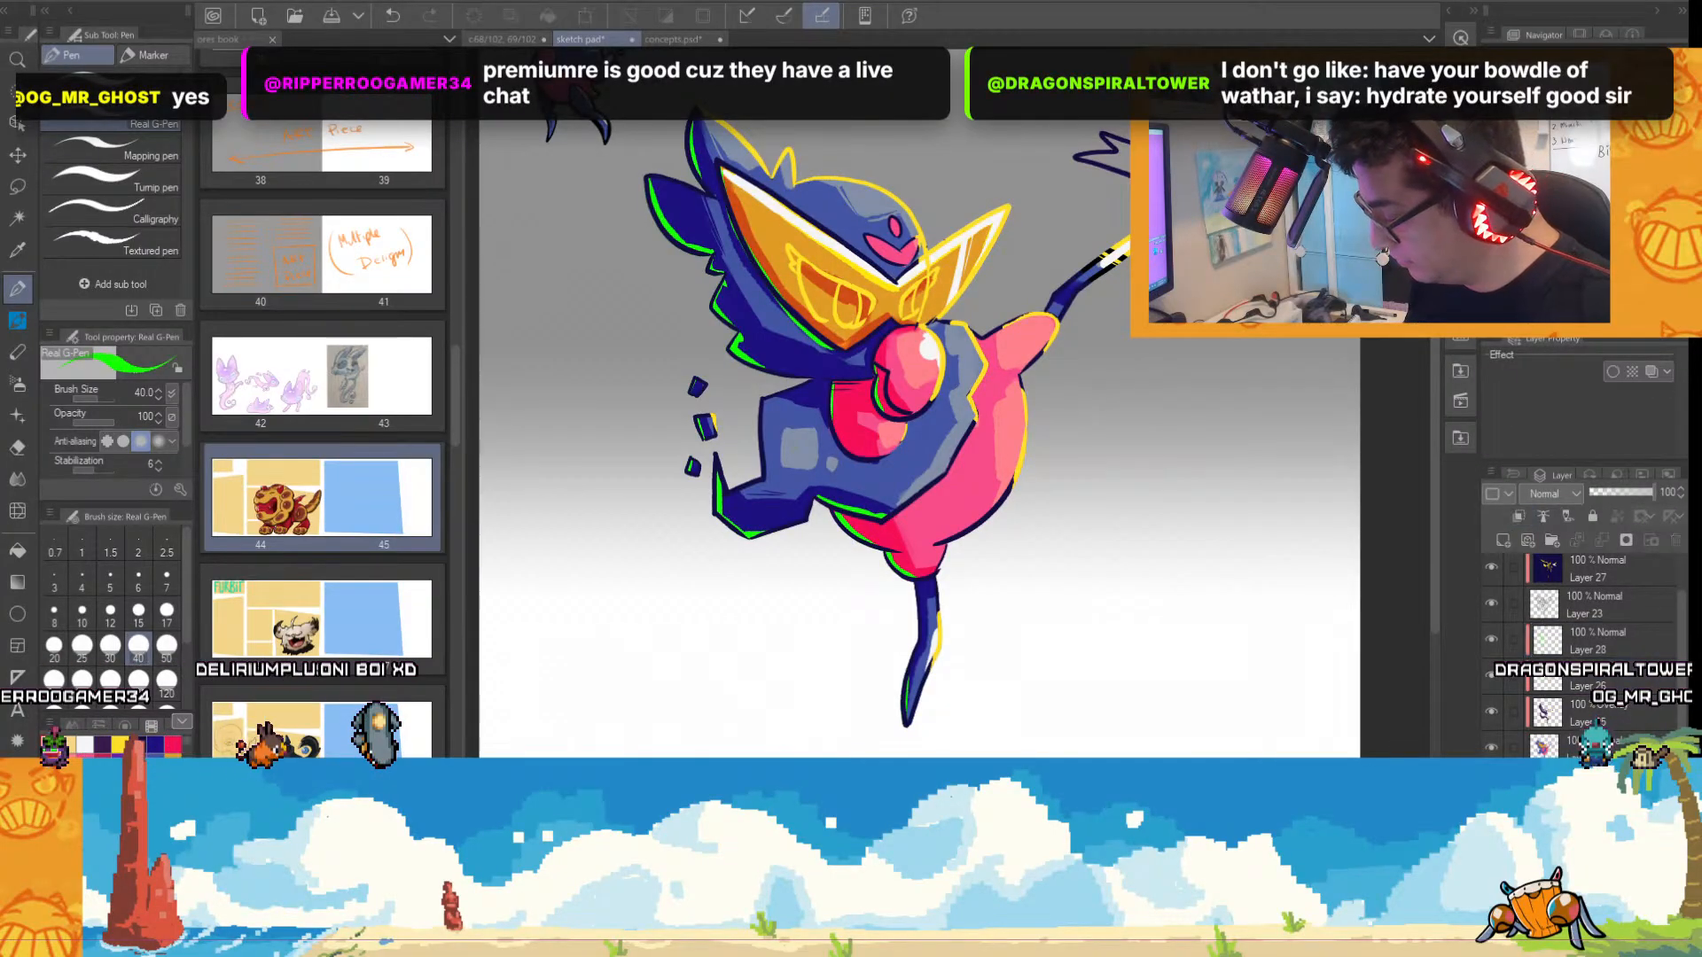
{"action": "left_click", "coordinate": [1504, 542]}
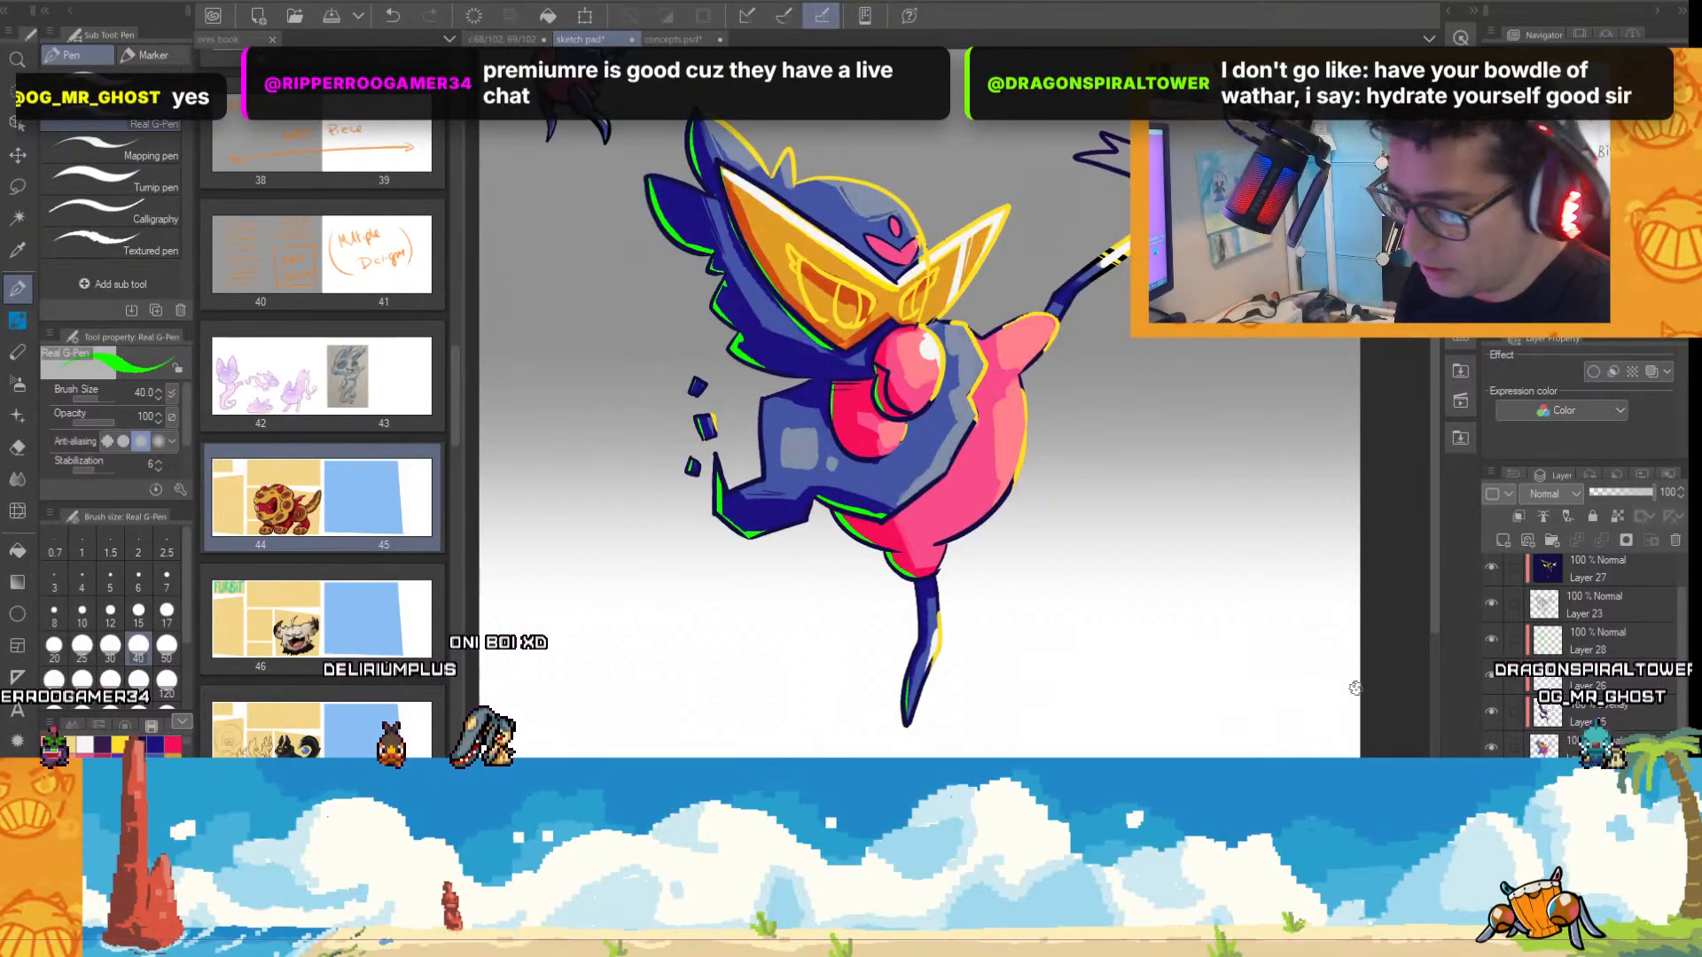
{"action": "scroll", "coordinate": [788, 565], "scroll_direction": "down", "scroll_amount": 2}
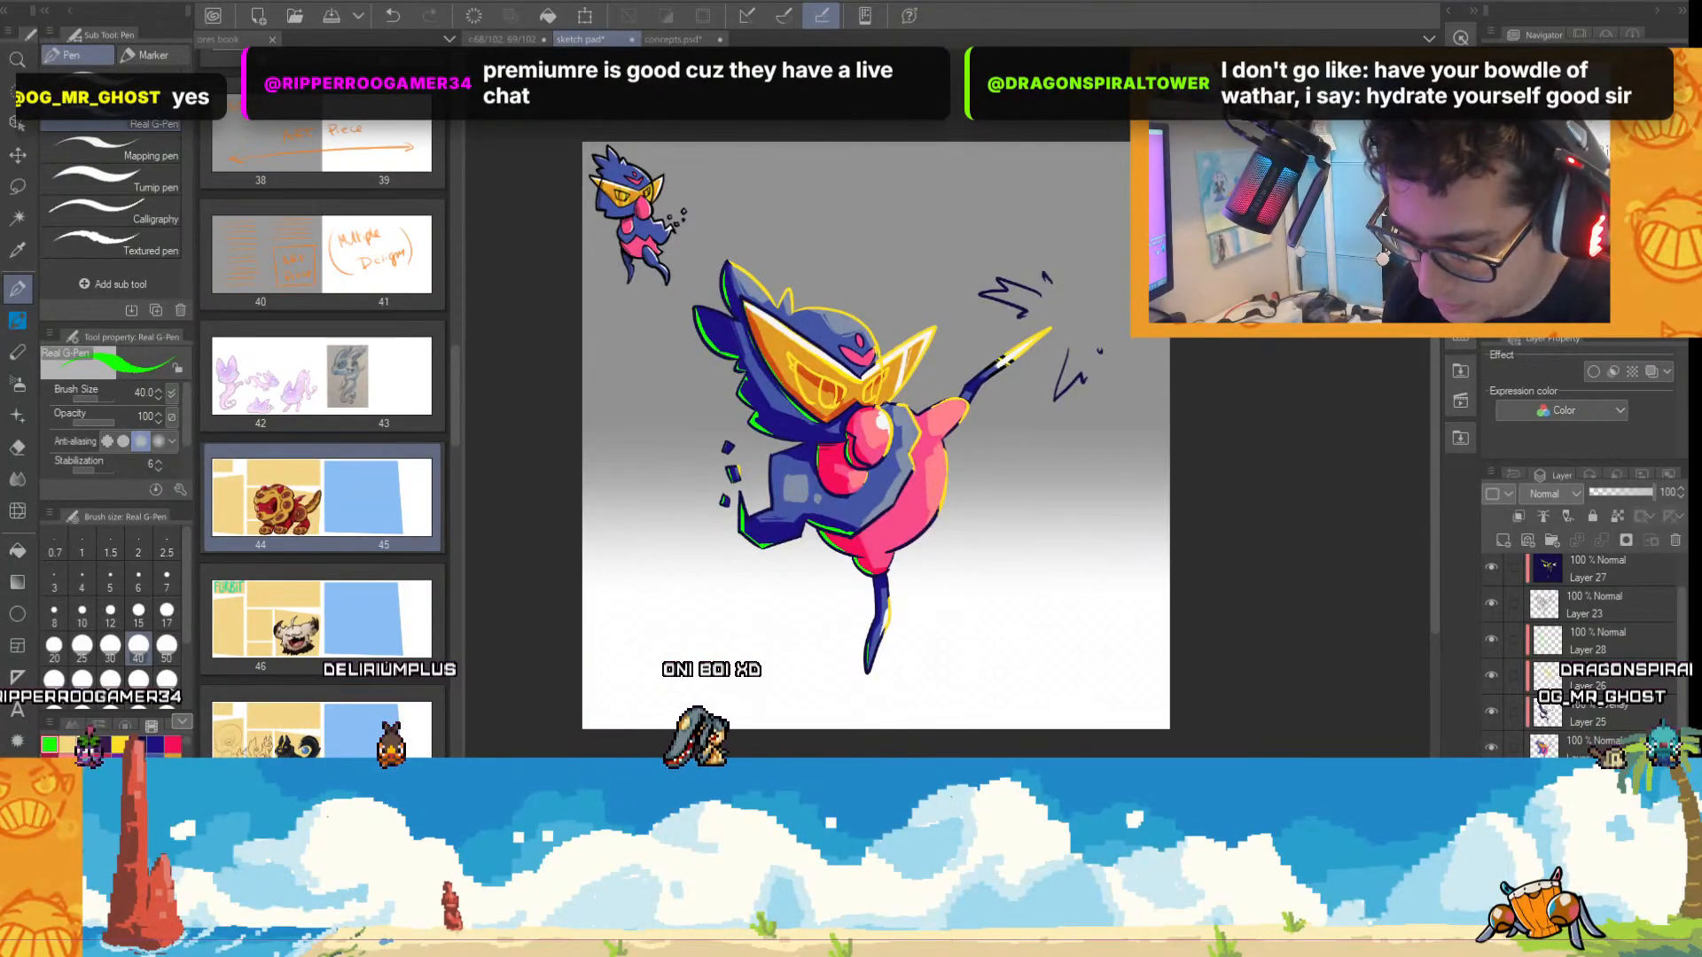
Paint a peach sand ground across the lower part of the canvas with the Real G-Pen at size 700.
{"action": "left_click", "coordinate": [68, 764]}
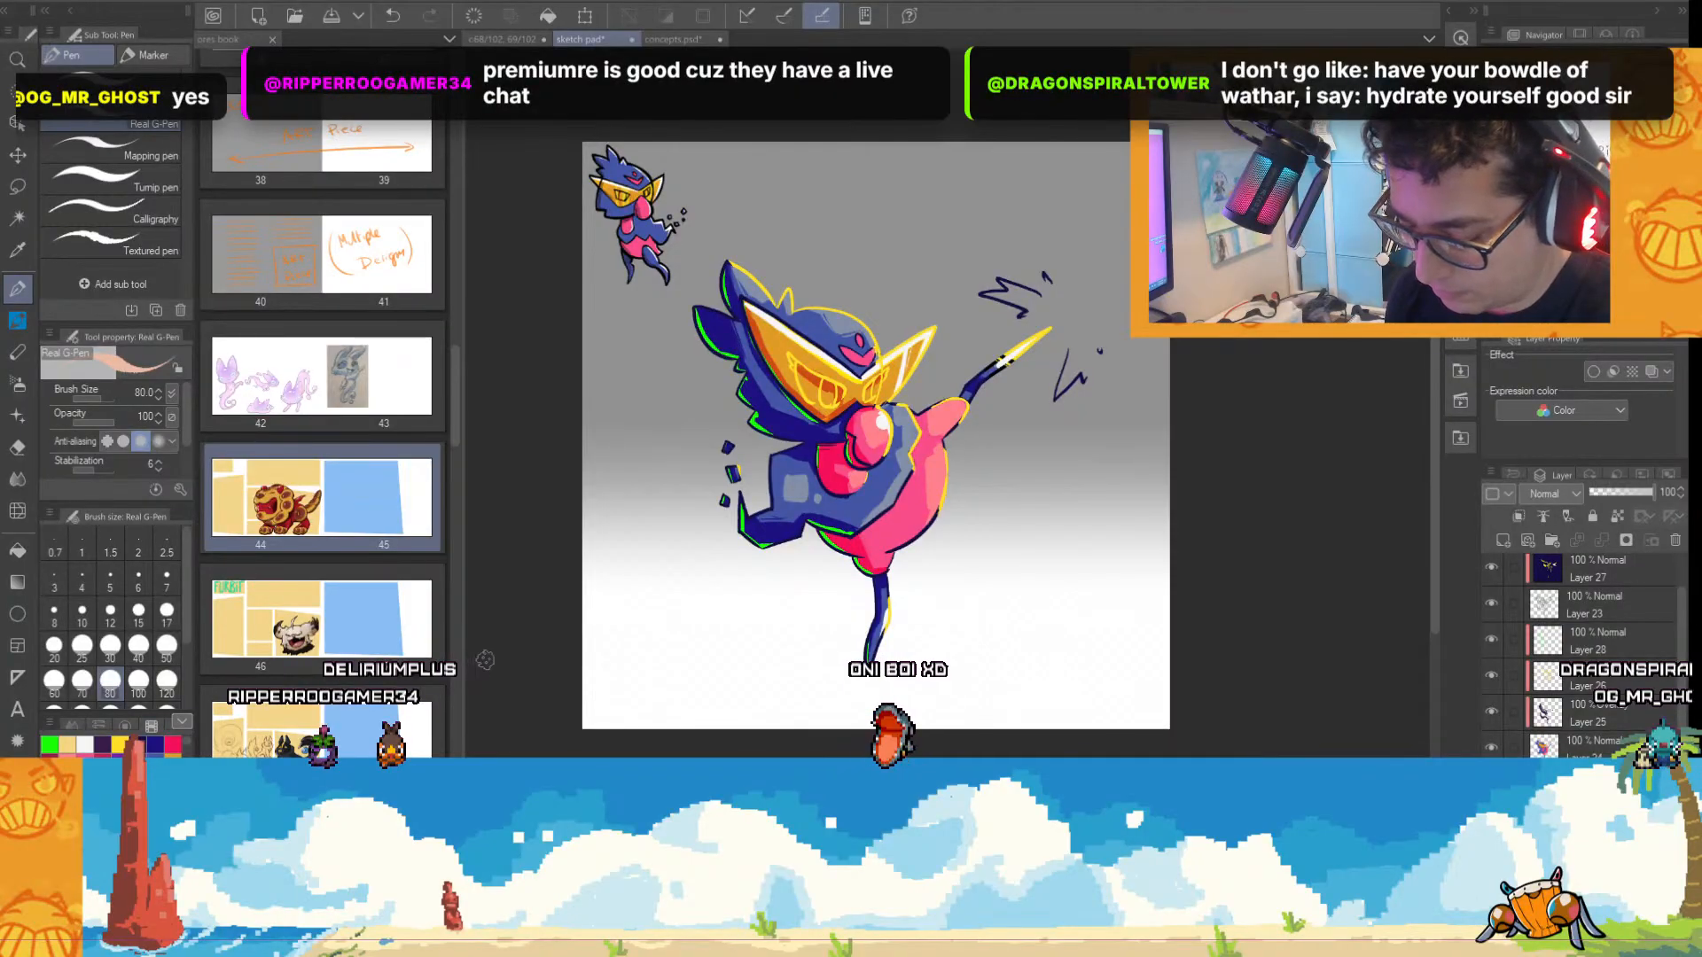
{"action": "left_click_drag", "start_coordinate": [189, 636], "coordinate": [180, 680]}
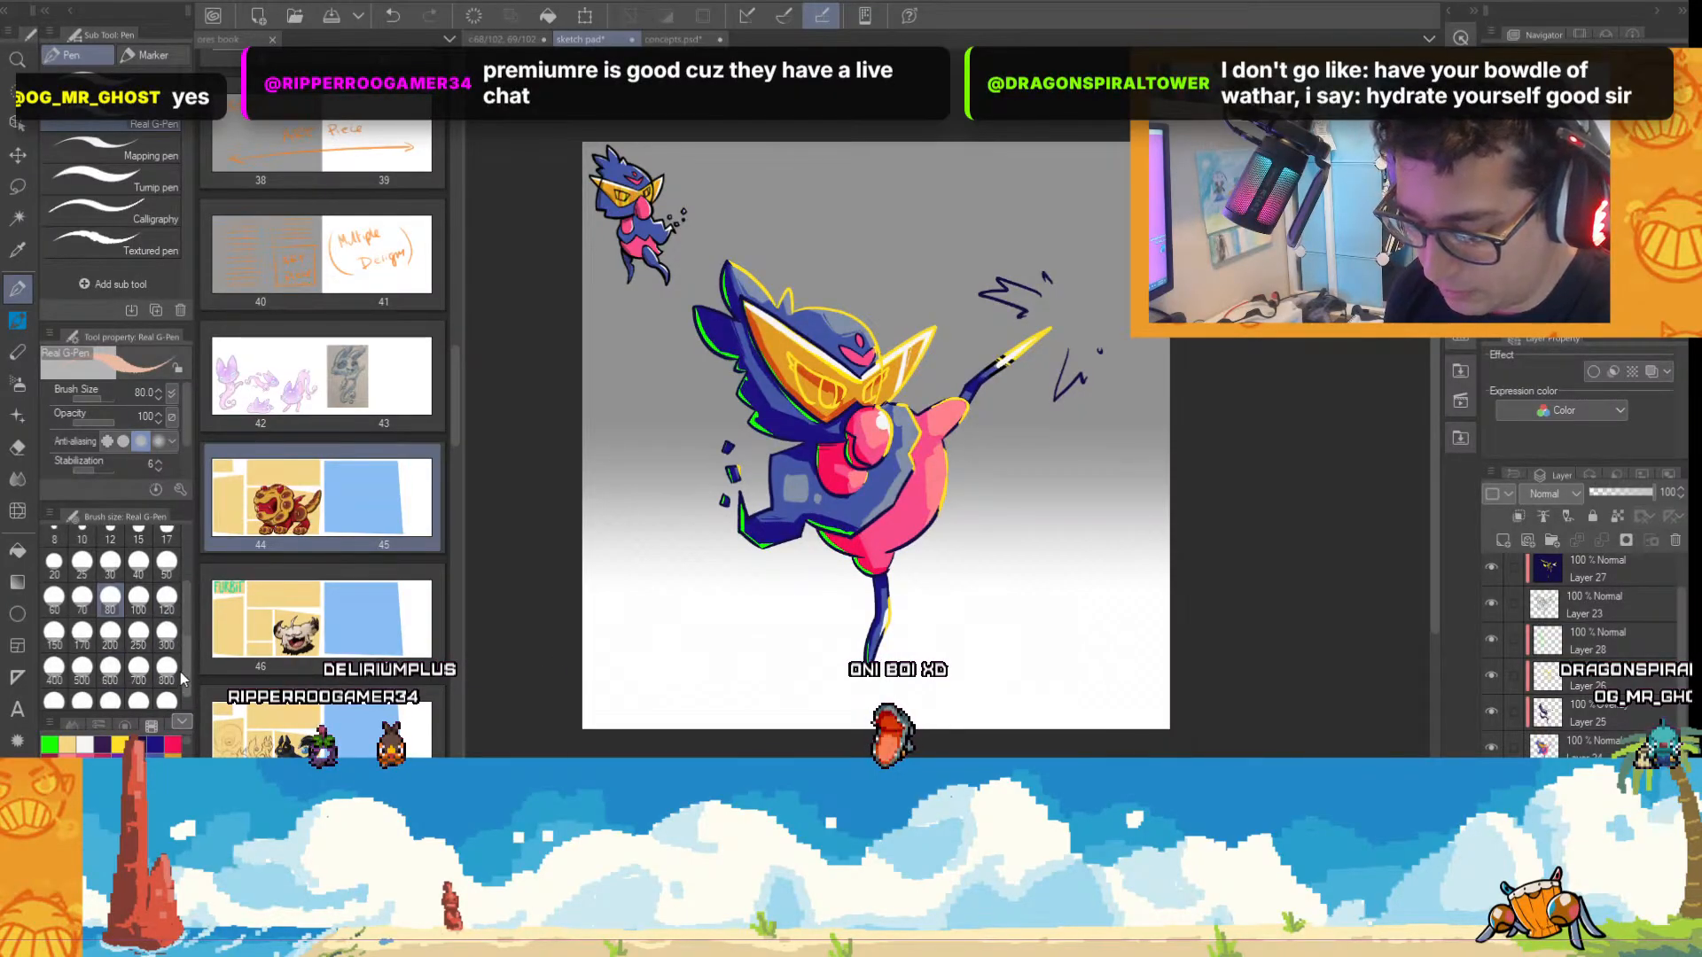
{"action": "mouse_move", "coordinate": [552, 701]}
{"action": "left_mouse_down"}
{"action": "mouse_move", "coordinate": [1077, 679]}
{"action": "mouse_move", "coordinate": [790, 687]}
{"action": "left_mouse_up"}
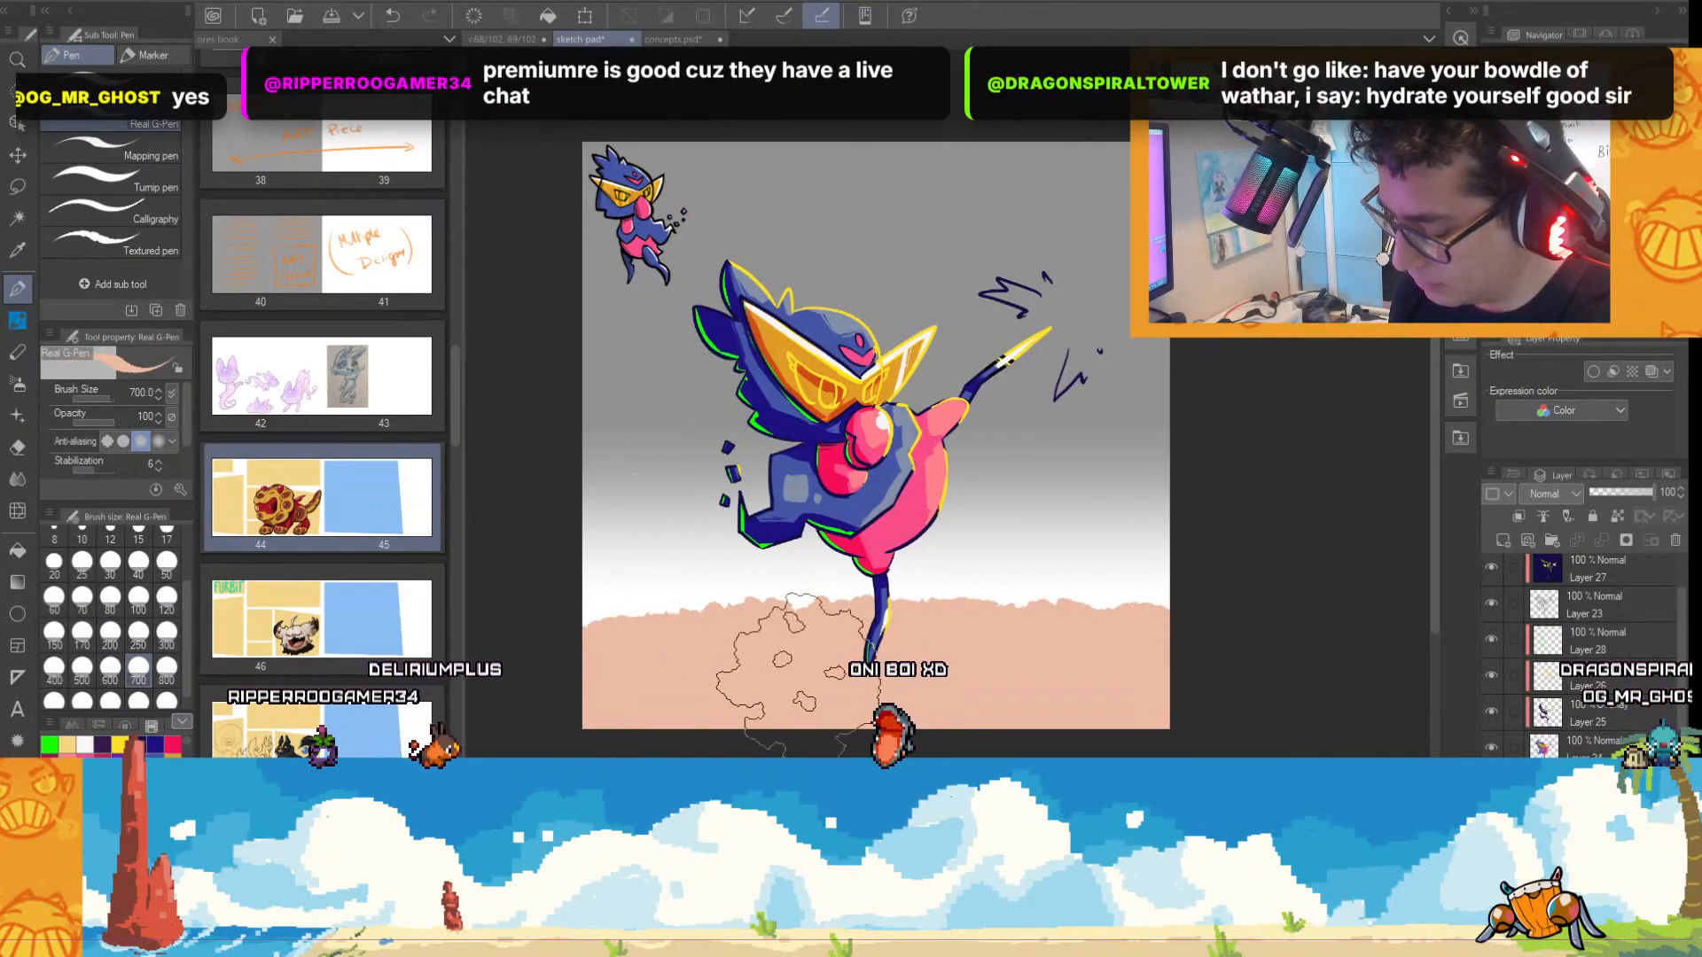
{"action": "mouse_move", "coordinate": [553, 637]}
{"action": "left_mouse_down"}
{"action": "mouse_move", "coordinate": [664, 622]}
{"action": "mouse_move", "coordinate": [1153, 634]}
{"action": "left_mouse_up"}
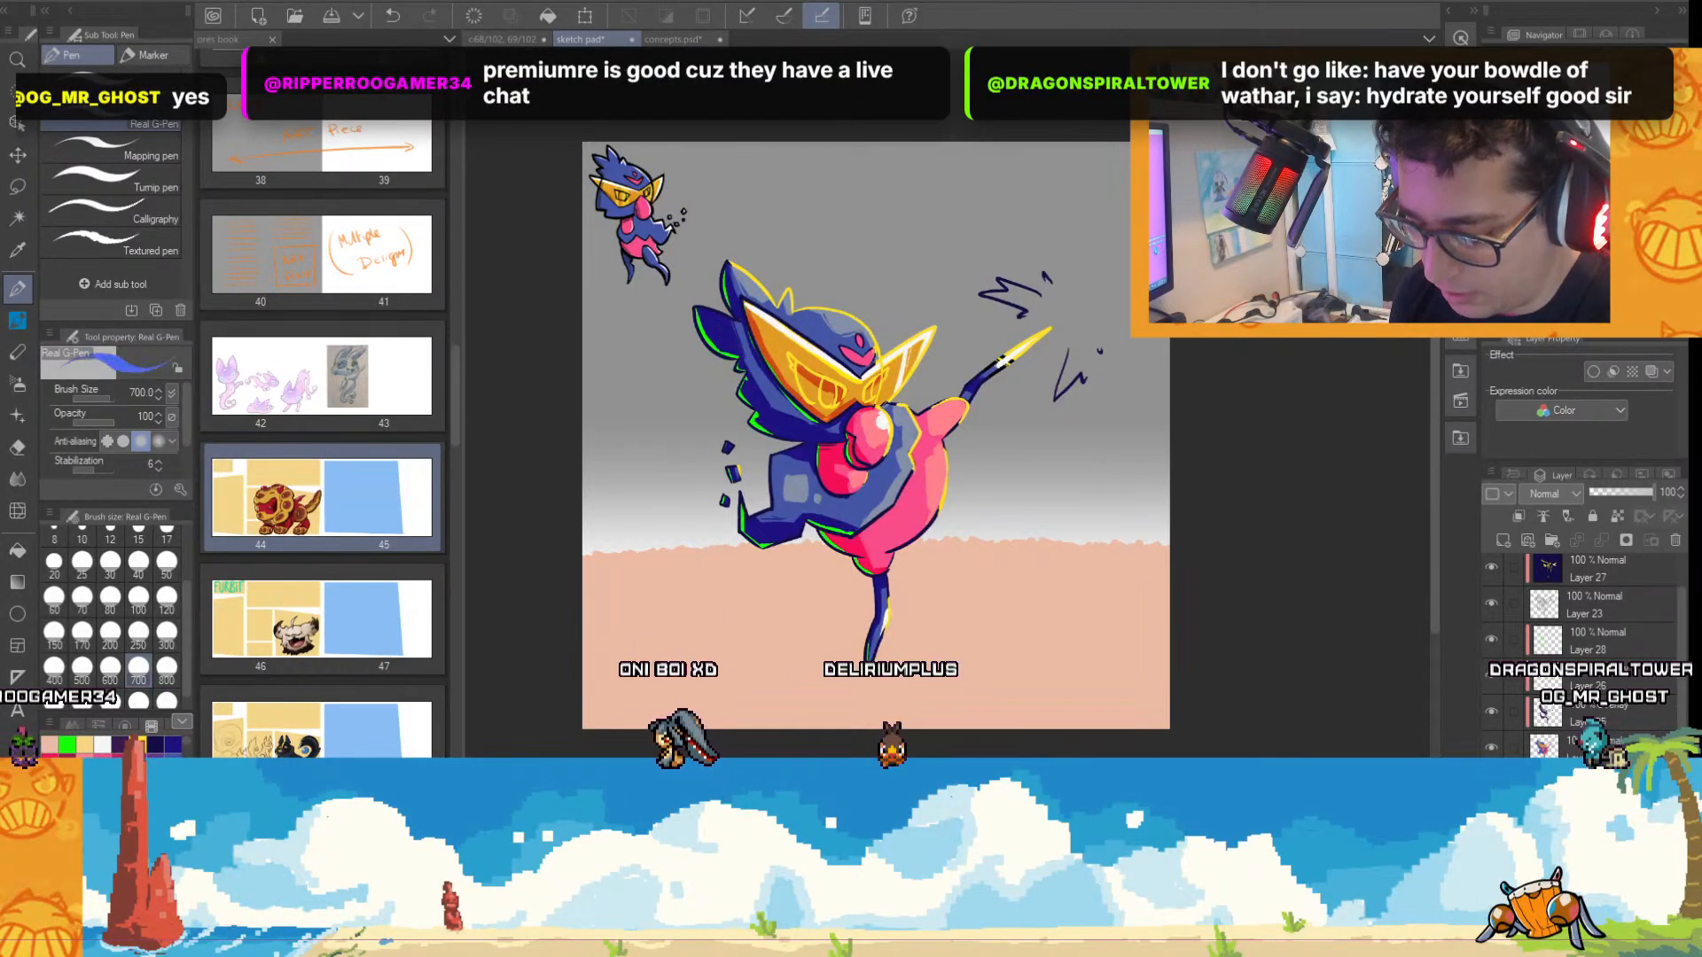
Paint a wide blue sea band across the canvas behind the character and extend the peach sand up over its lower edge.
{"action": "left_click_drag", "start_coordinate": [605, 512], "coordinate": [1170, 505]}
{"action": "mouse_move", "coordinate": [554, 541]}
{"action": "left_mouse_down"}
{"action": "mouse_move", "coordinate": [1167, 496]}
{"action": "mouse_move", "coordinate": [1153, 537]}
{"action": "left_mouse_up"}
{"action": "left_click", "coordinate": [753, 658], "text": "alt"}
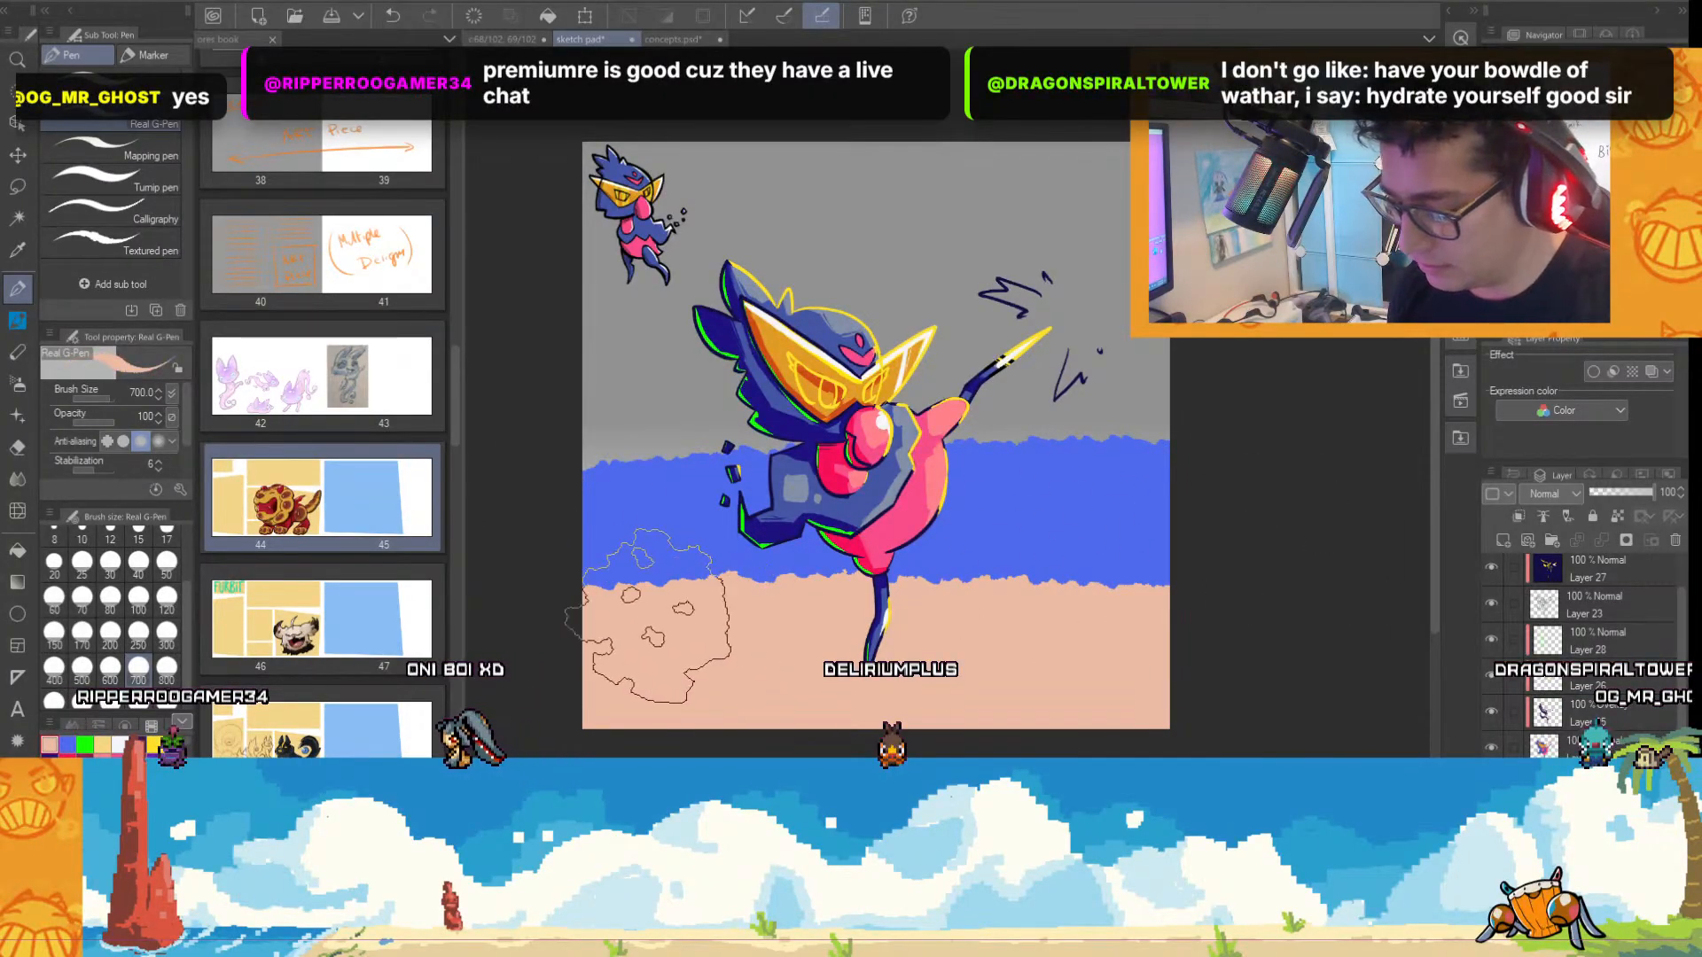
{"action": "left_click_drag", "start_coordinate": [560, 609], "coordinate": [1227, 603]}
{"action": "left_click_drag", "start_coordinate": [665, 612], "coordinate": [1097, 611]}
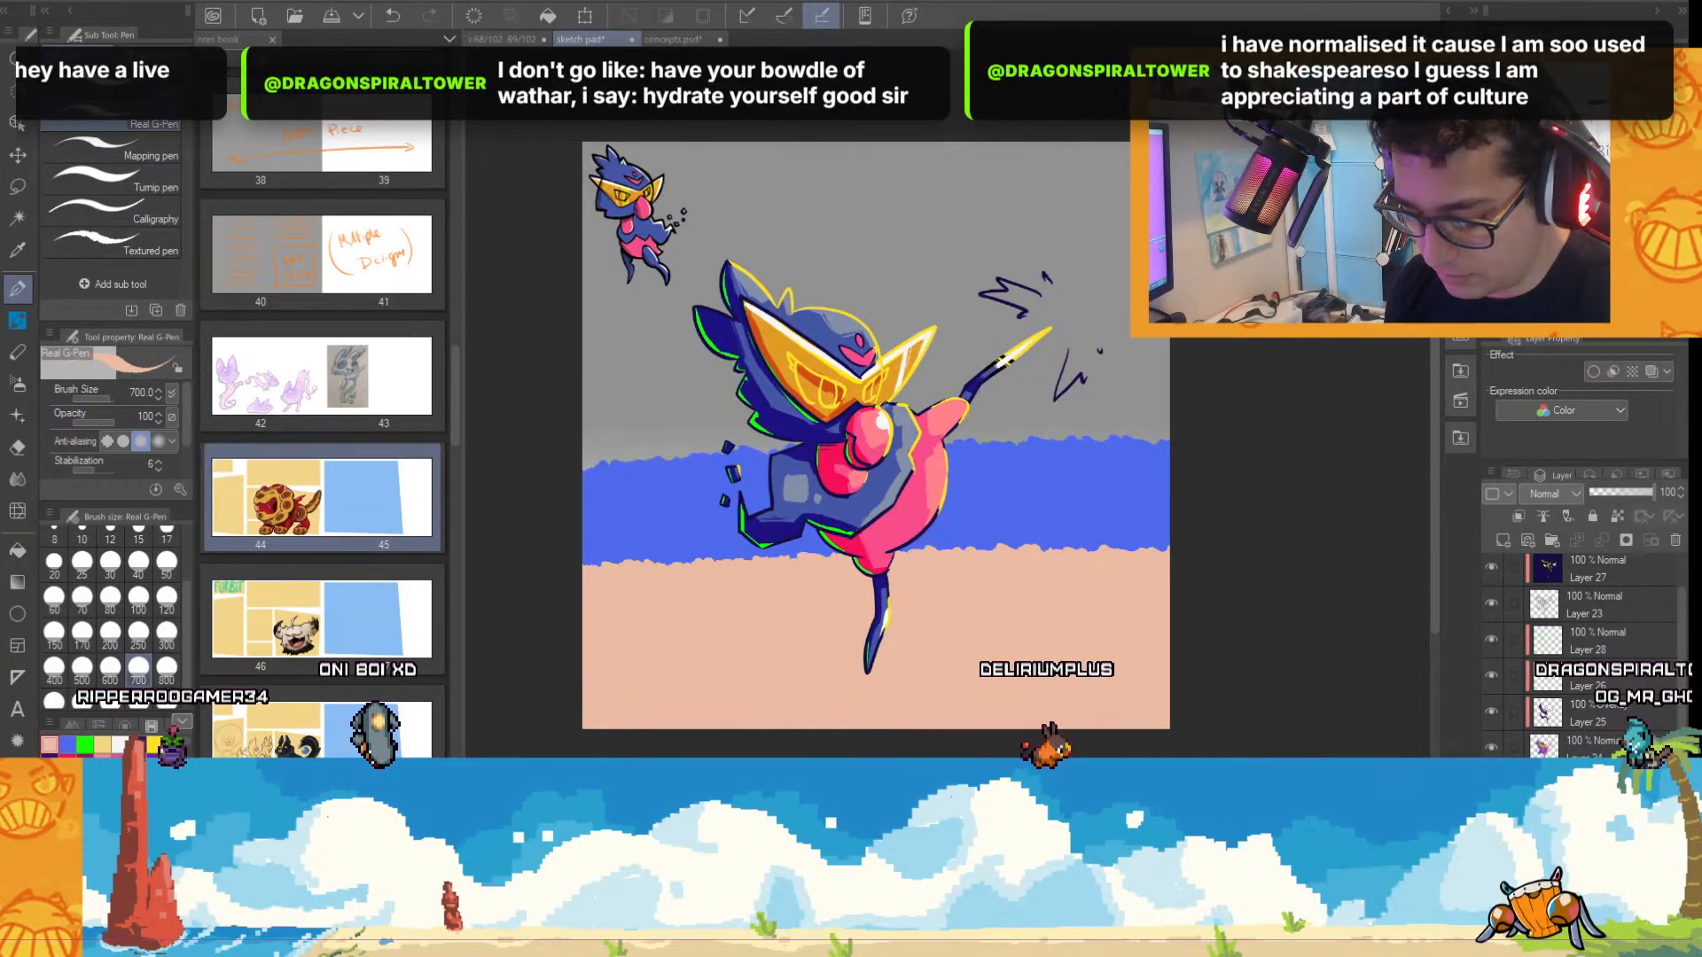
Block in the sky above the blue sea band with bright cyan and repaint it in a muted teal.
{"action": "left_click", "coordinate": [111, 780]}
{"action": "mouse_move", "coordinate": [581, 152]}
{"action": "left_mouse_down"}
{"action": "mouse_move", "coordinate": [741, 202]}
{"action": "mouse_move", "coordinate": [677, 256]}
{"action": "mouse_move", "coordinate": [1260, 314]}
{"action": "mouse_move", "coordinate": [676, 319]}
{"action": "mouse_move", "coordinate": [653, 340]}
{"action": "mouse_move", "coordinate": [1225, 383]}
{"action": "mouse_move", "coordinate": [719, 383]}
{"action": "mouse_move", "coordinate": [751, 404]}
{"action": "mouse_move", "coordinate": [1246, 420]}
{"action": "left_mouse_up"}
{"action": "left_click", "coordinate": [1055, 503], "text": "alt"}
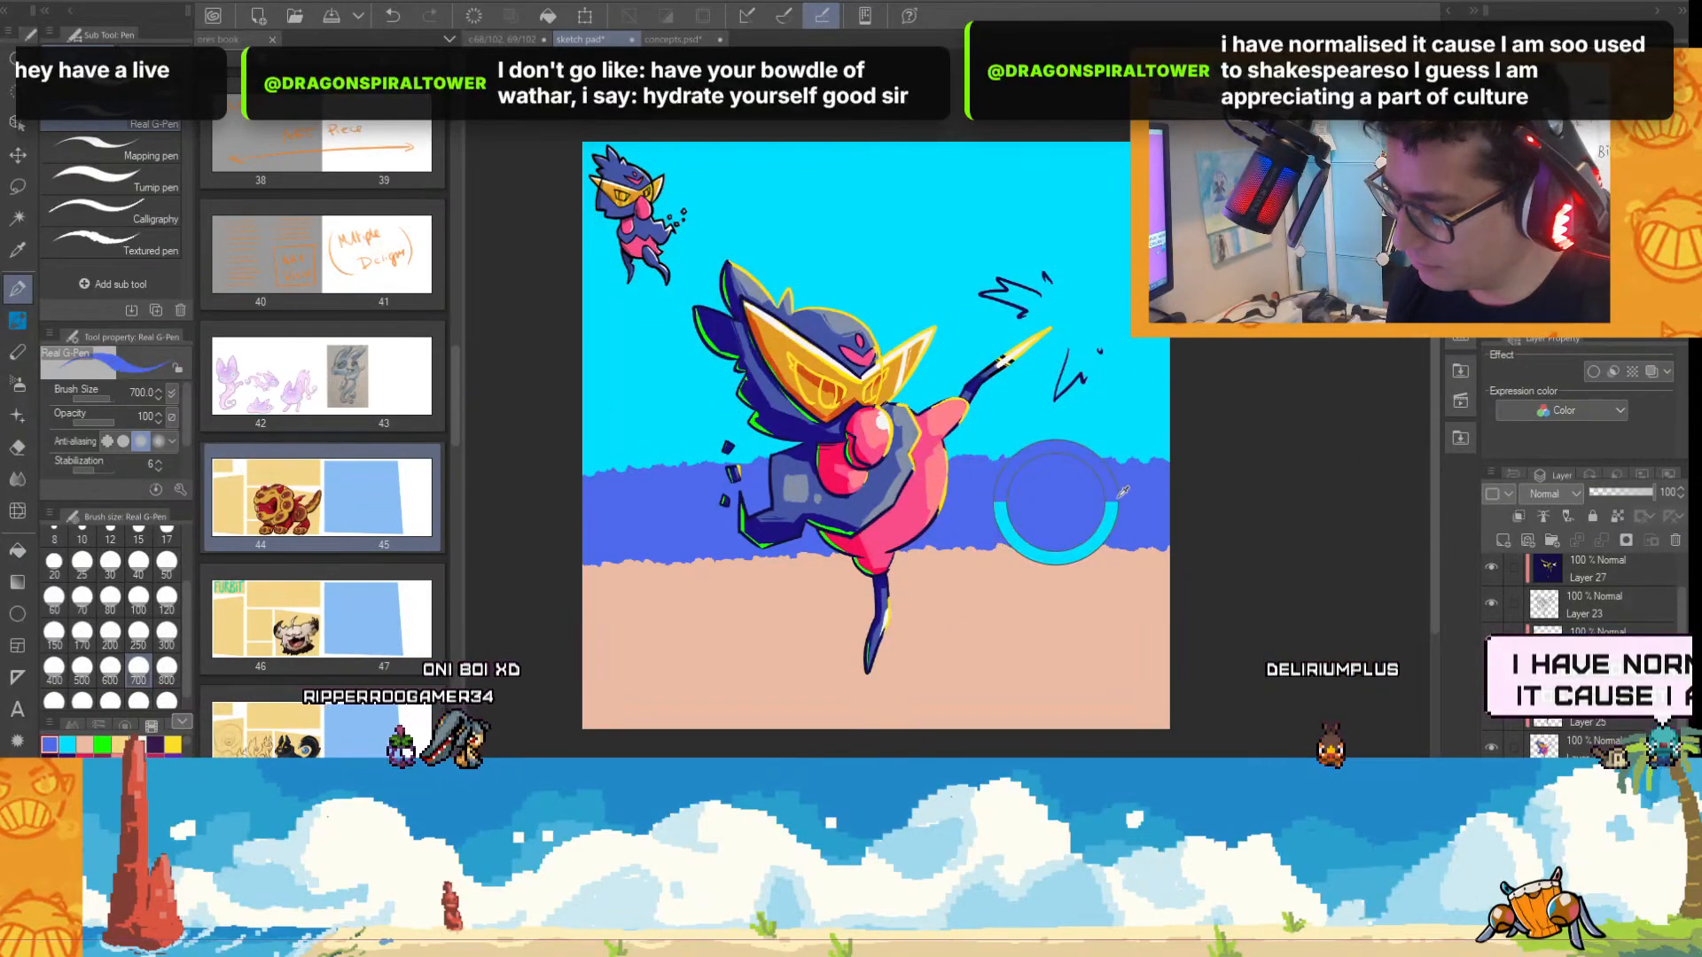
{"action": "left_click", "coordinate": [964, 239], "text": "alt"}
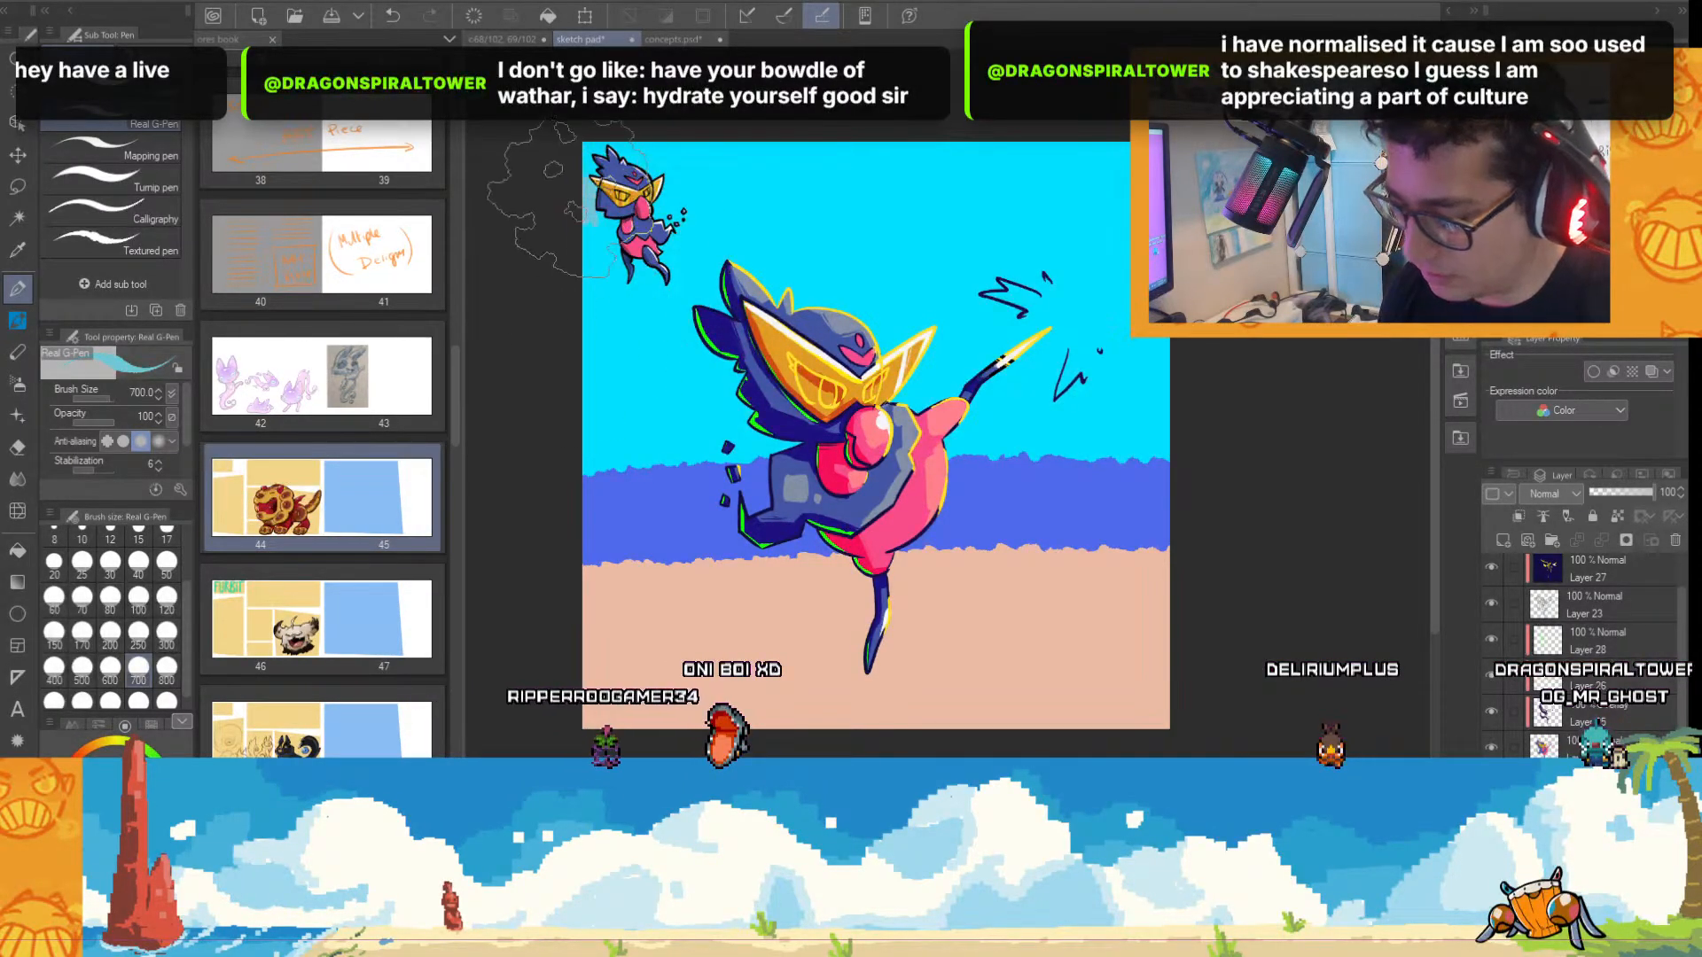
{"action": "mouse_move", "coordinate": [570, 202]}
{"action": "left_mouse_down"}
{"action": "mouse_move", "coordinate": [1052, 178]}
{"action": "mouse_move", "coordinate": [539, 249]}
{"action": "mouse_move", "coordinate": [889, 269]}
{"action": "mouse_move", "coordinate": [1248, 369]}
{"action": "mouse_move", "coordinate": [755, 364]}
{"action": "mouse_move", "coordinate": [611, 412]}
{"action": "mouse_move", "coordinate": [1059, 415]}
{"action": "left_mouse_up"}
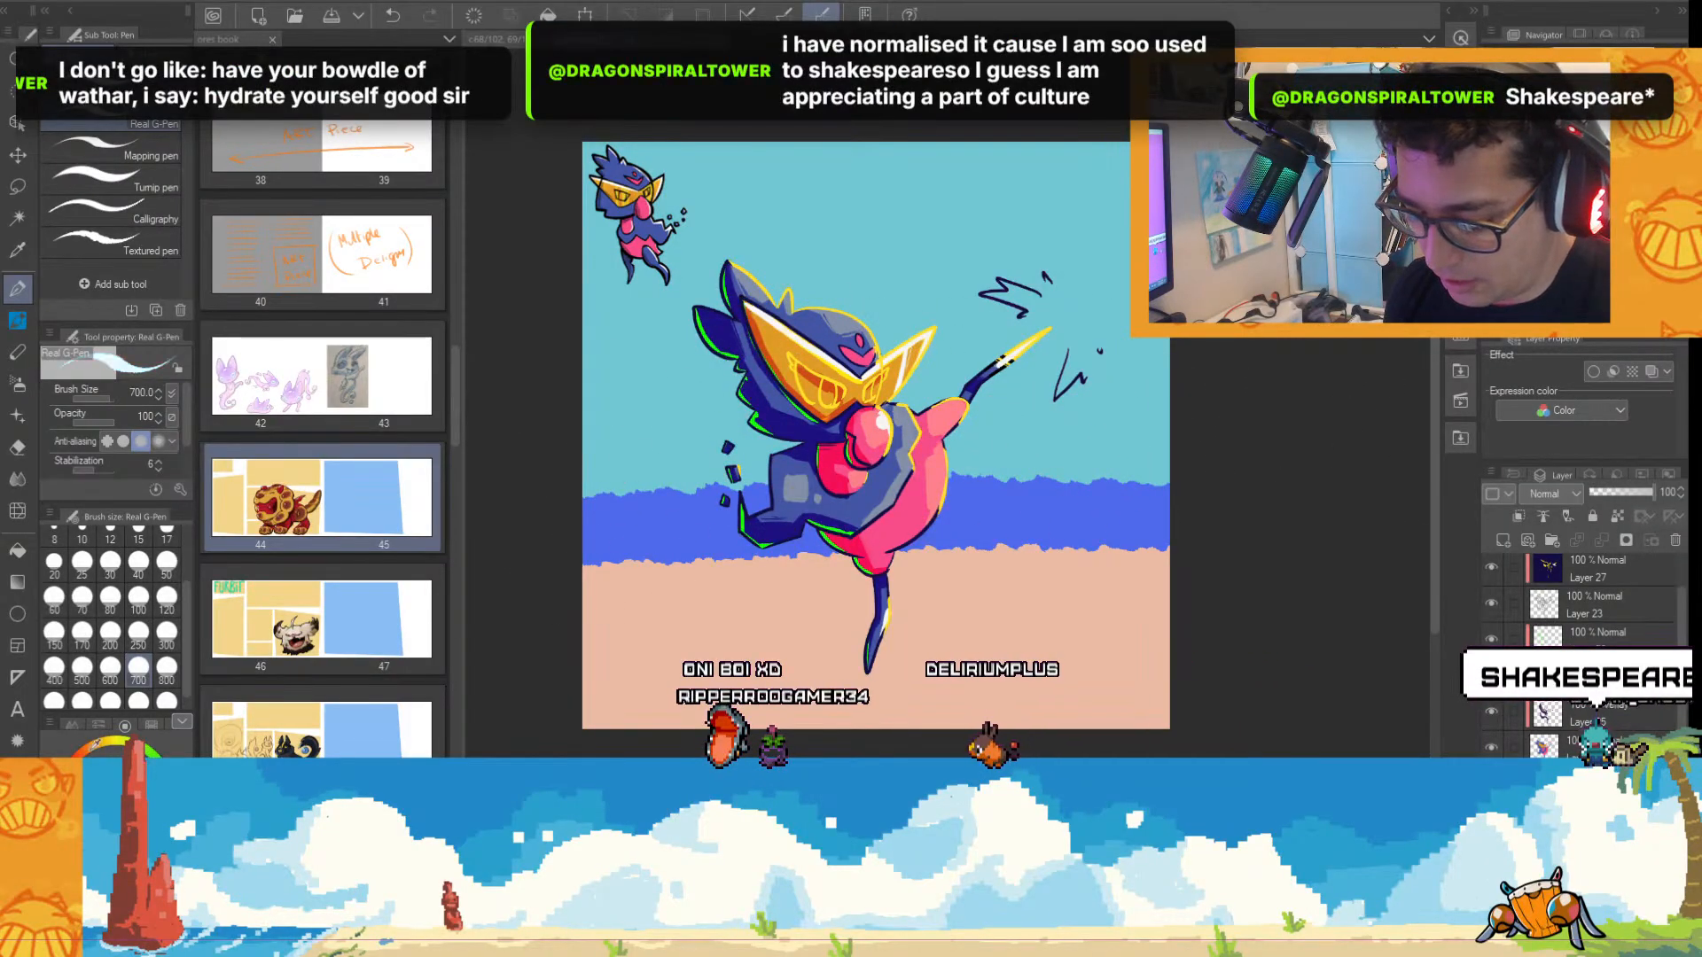
Paint pale, near-white clouds across the top of the teal sky and at both sides behind the character.
{"action": "mouse_move", "coordinate": [612, 195]}
{"action": "left_mouse_down"}
{"action": "mouse_move", "coordinate": [1095, 188]}
{"action": "mouse_move", "coordinate": [780, 178]}
{"action": "left_mouse_up"}
{"action": "left_click_drag", "start_coordinate": [541, 182], "coordinate": [1126, 166]}
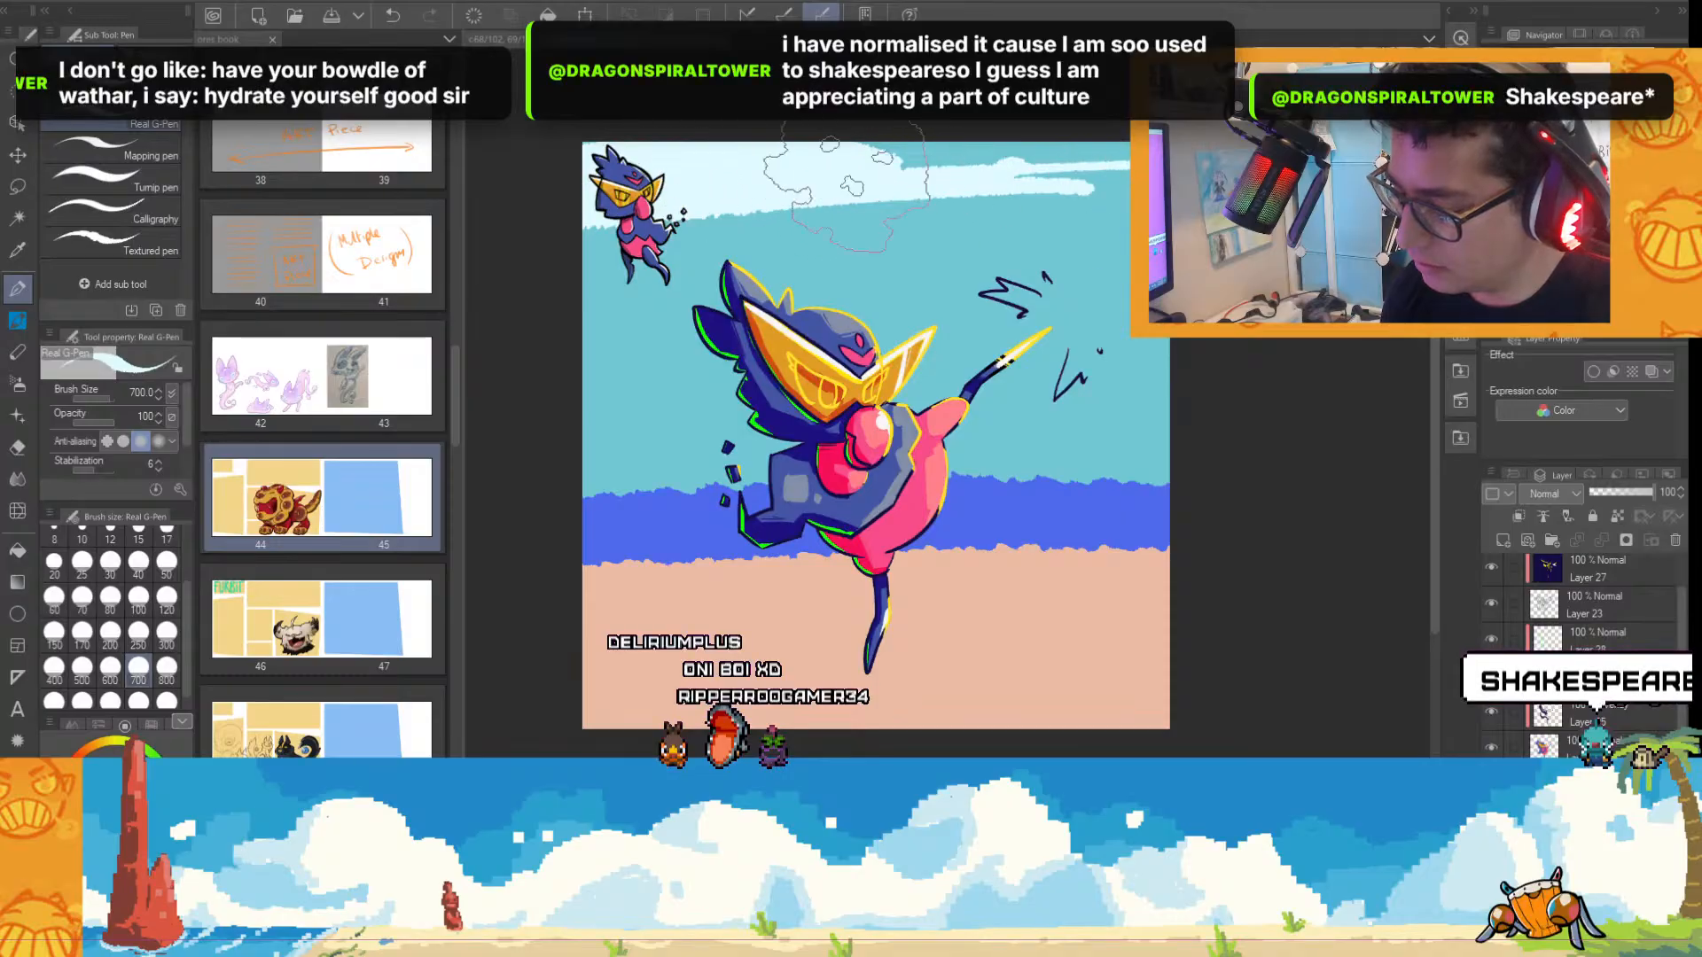
{"action": "left_click_drag", "start_coordinate": [860, 132], "coordinate": [1135, 111]}
{"action": "left_click_drag", "start_coordinate": [1286, 310], "coordinate": [1145, 348]}
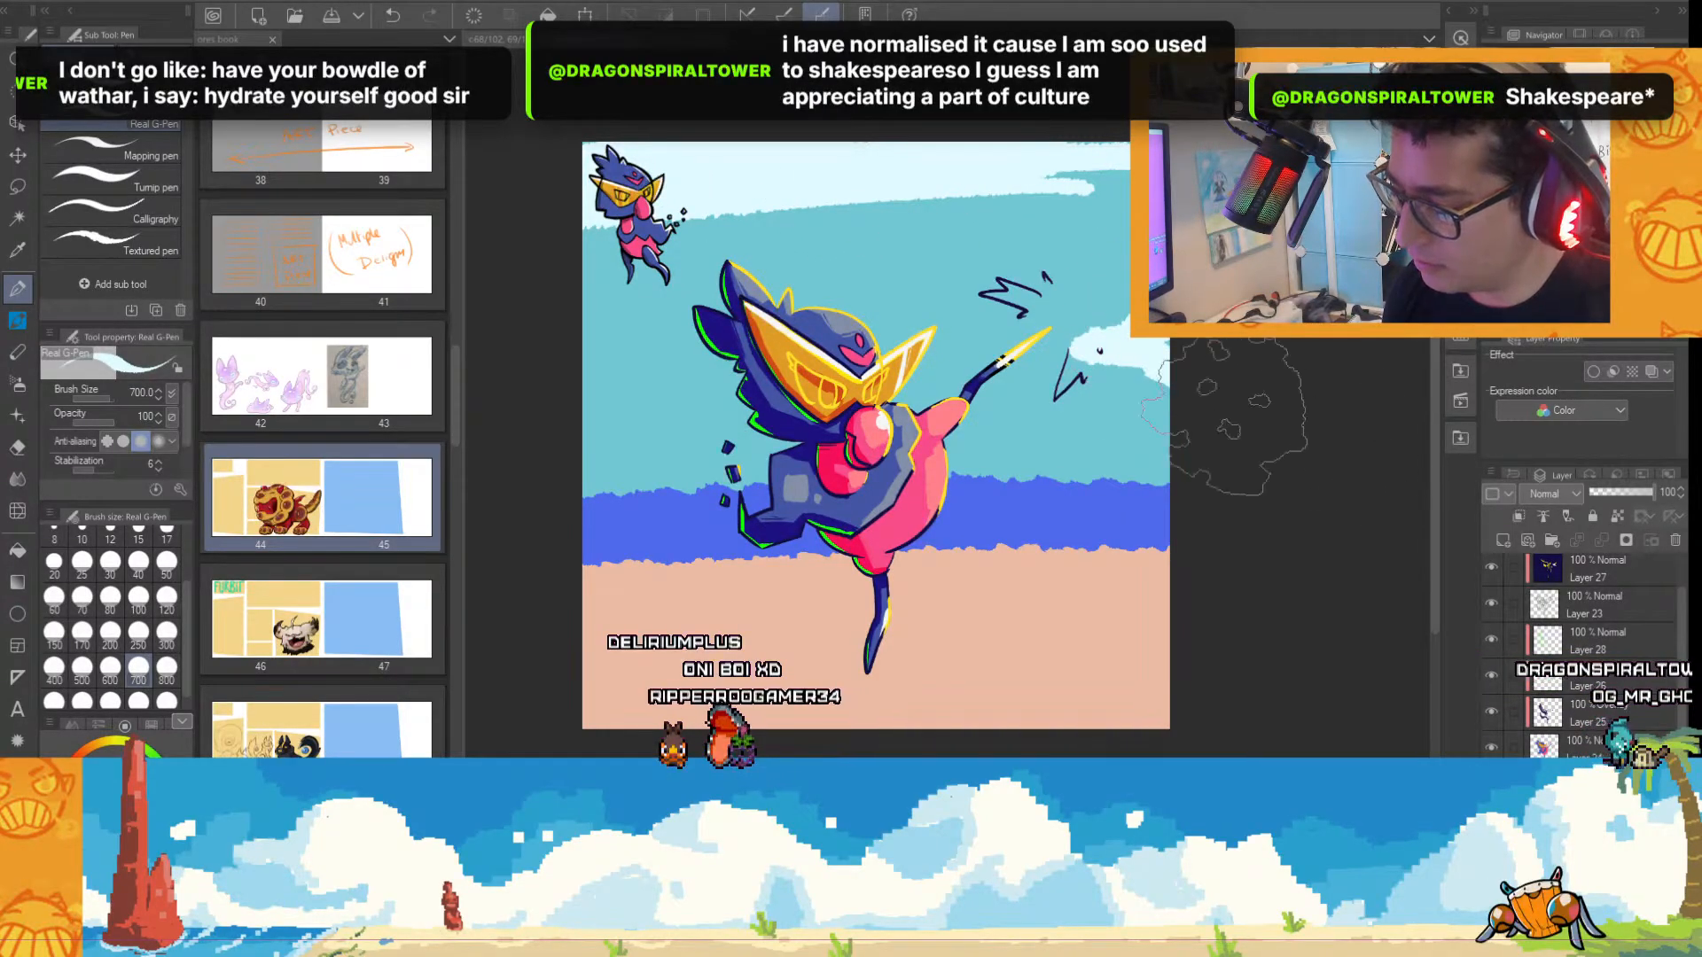
{"action": "left_click", "coordinate": [543, 381]}
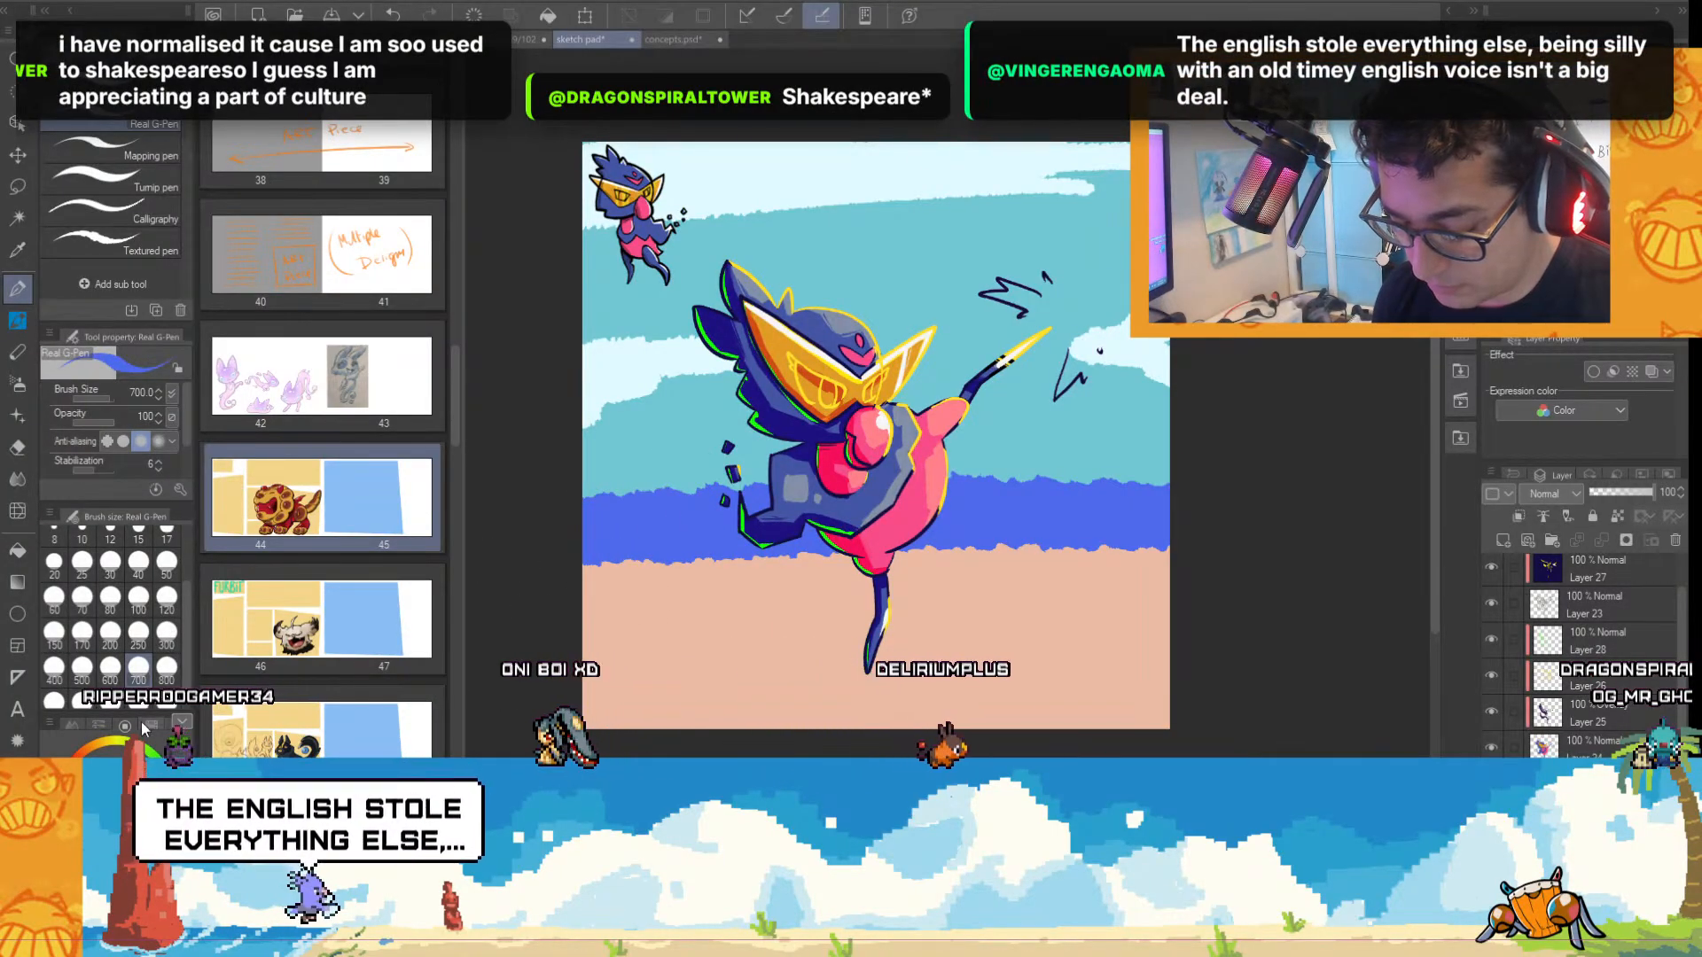
Paint near-white foam along the shoreline and thin wave streaks across the blue sea with the Real G-Pen at size 100.
{"action": "left_click", "coordinate": [138, 596]}
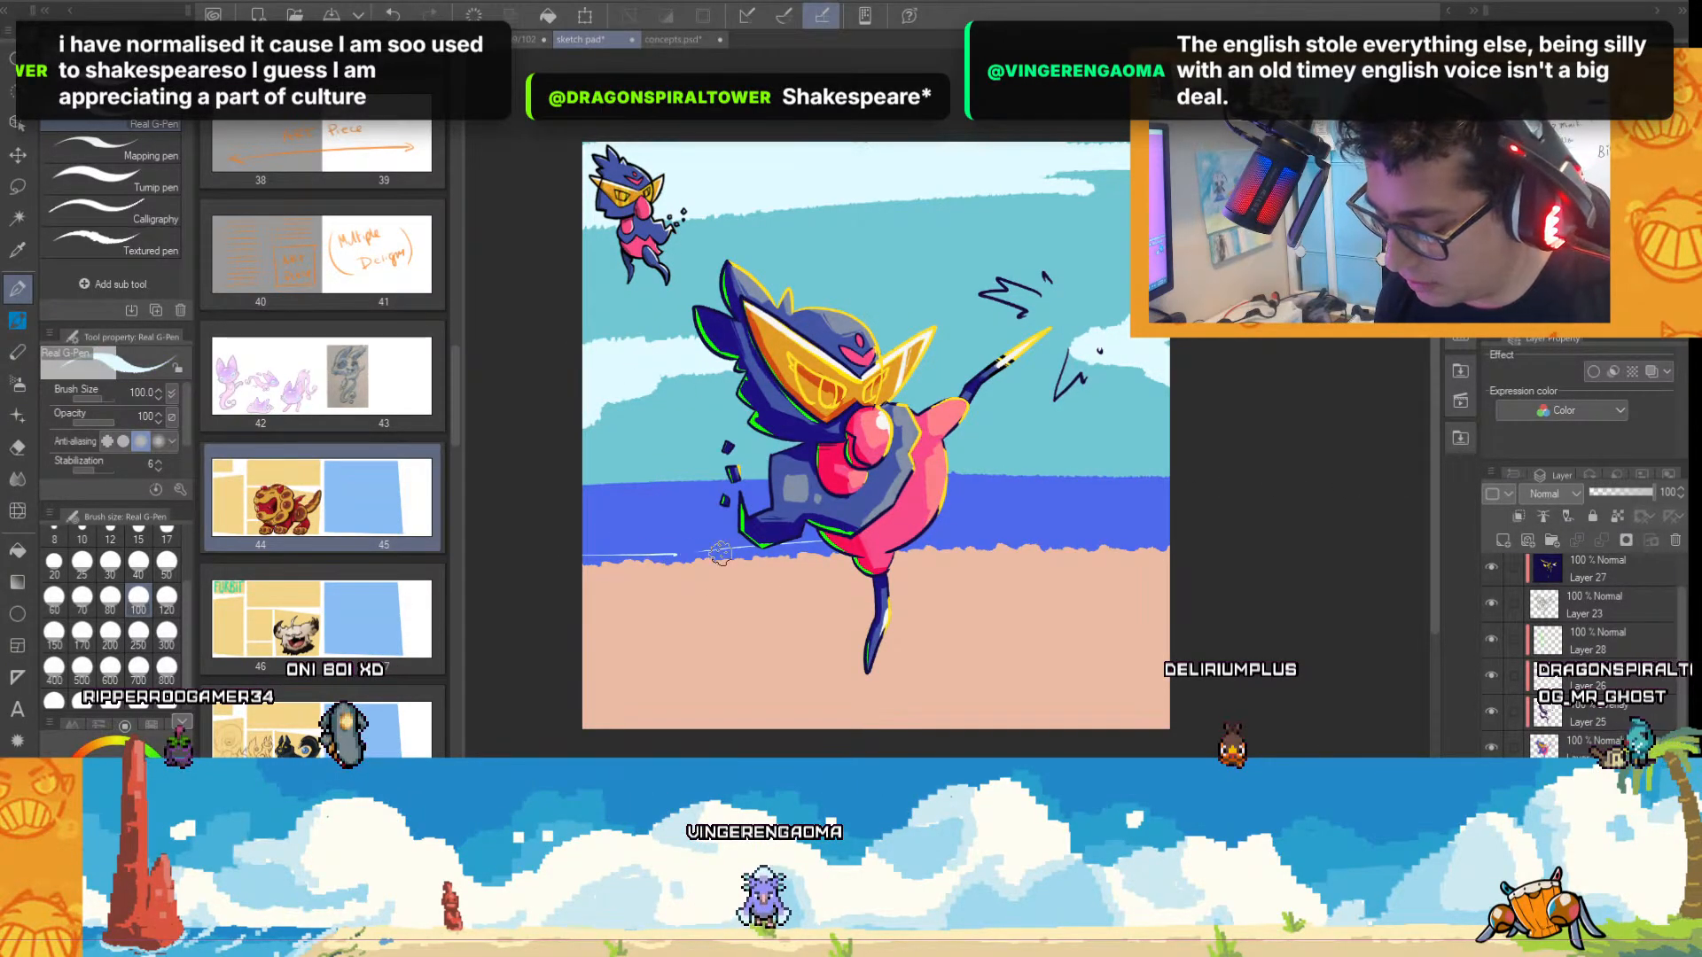
{"action": "mouse_move", "coordinate": [612, 554]}
{"action": "left_mouse_down"}
{"action": "mouse_move", "coordinate": [736, 552]}
{"action": "mouse_move", "coordinate": [550, 577]}
{"action": "mouse_move", "coordinate": [746, 554]}
{"action": "mouse_move", "coordinate": [606, 560]}
{"action": "mouse_move", "coordinate": [1226, 544]}
{"action": "mouse_move", "coordinate": [945, 530]}
{"action": "left_mouse_up"}
{"action": "left_click_drag", "start_coordinate": [577, 538], "coordinate": [739, 534]}
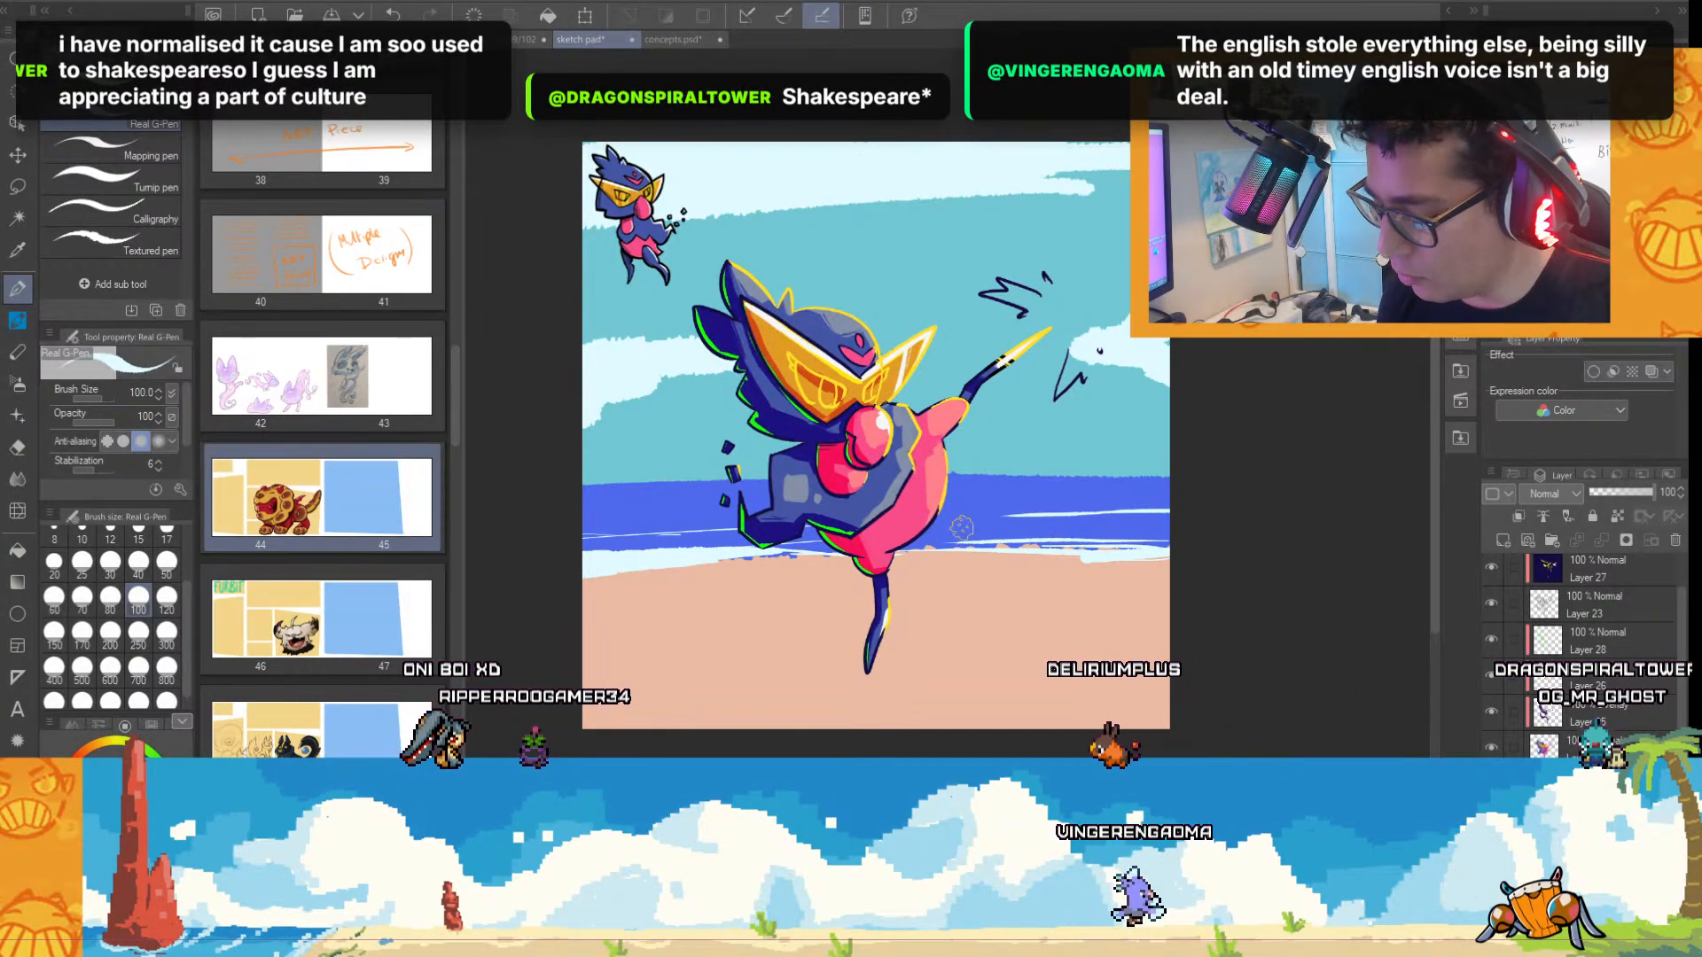
{"action": "left_click_drag", "start_coordinate": [1002, 516], "coordinate": [1168, 509]}
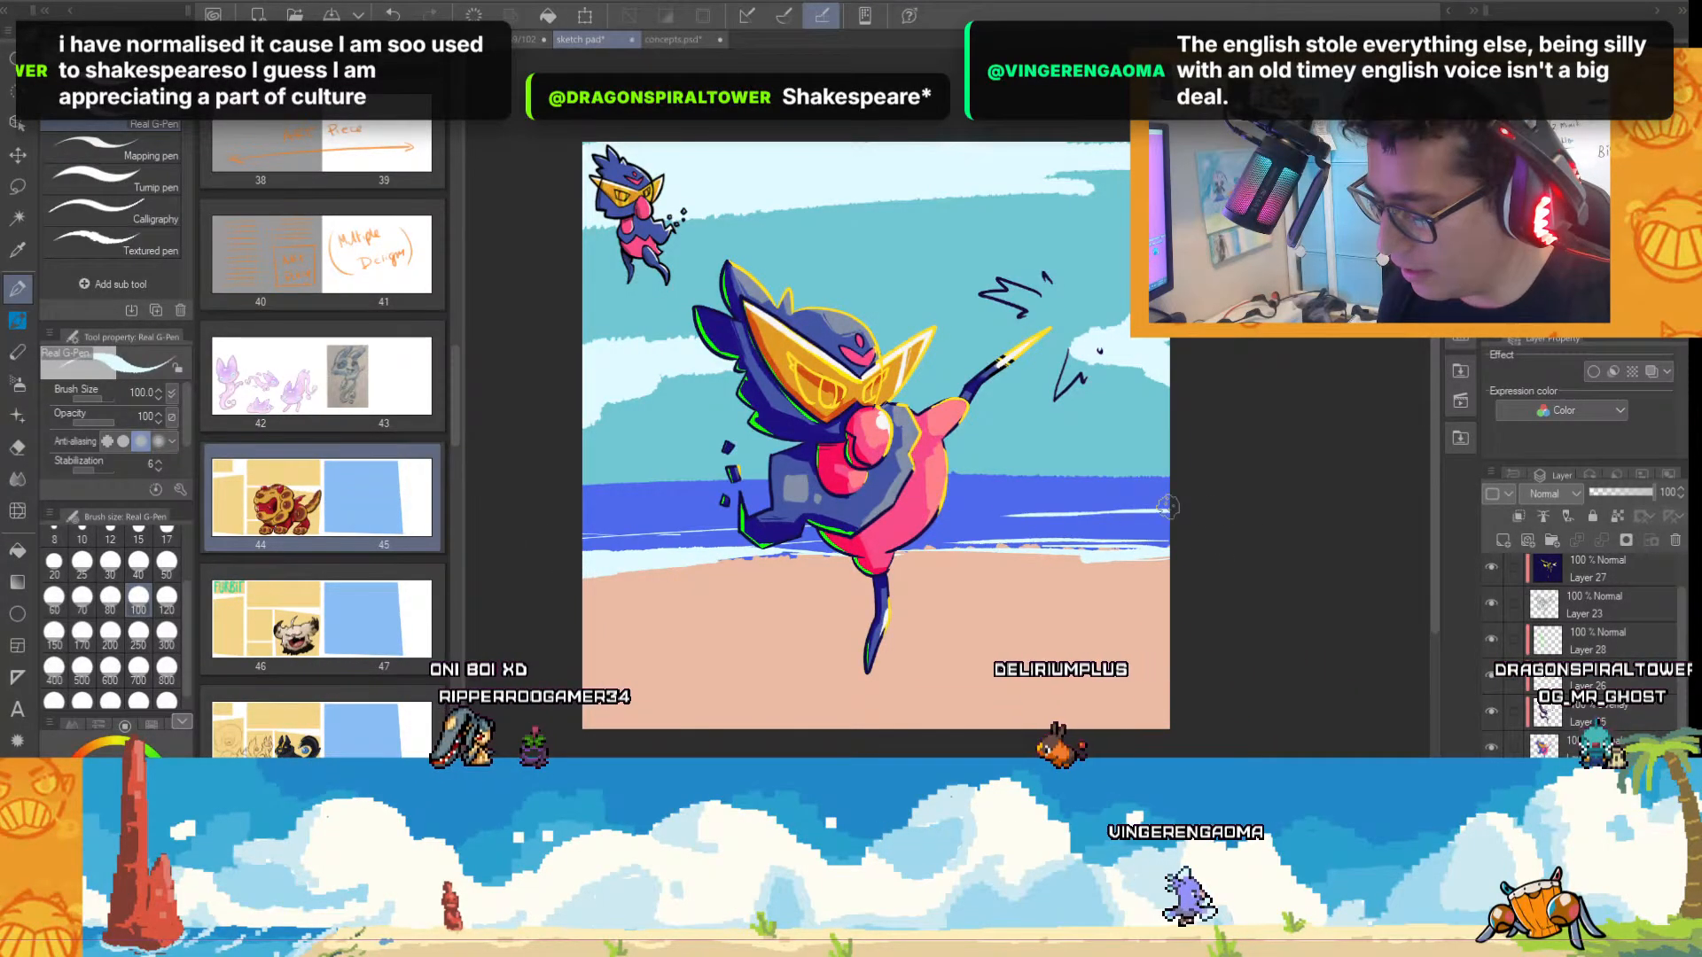
Try brown streaks across the peach sand with the Real G-Pen at sizes 100 and 250, and clear them again.
{"action": "left_click", "coordinate": [710, 649], "text": "alt"}
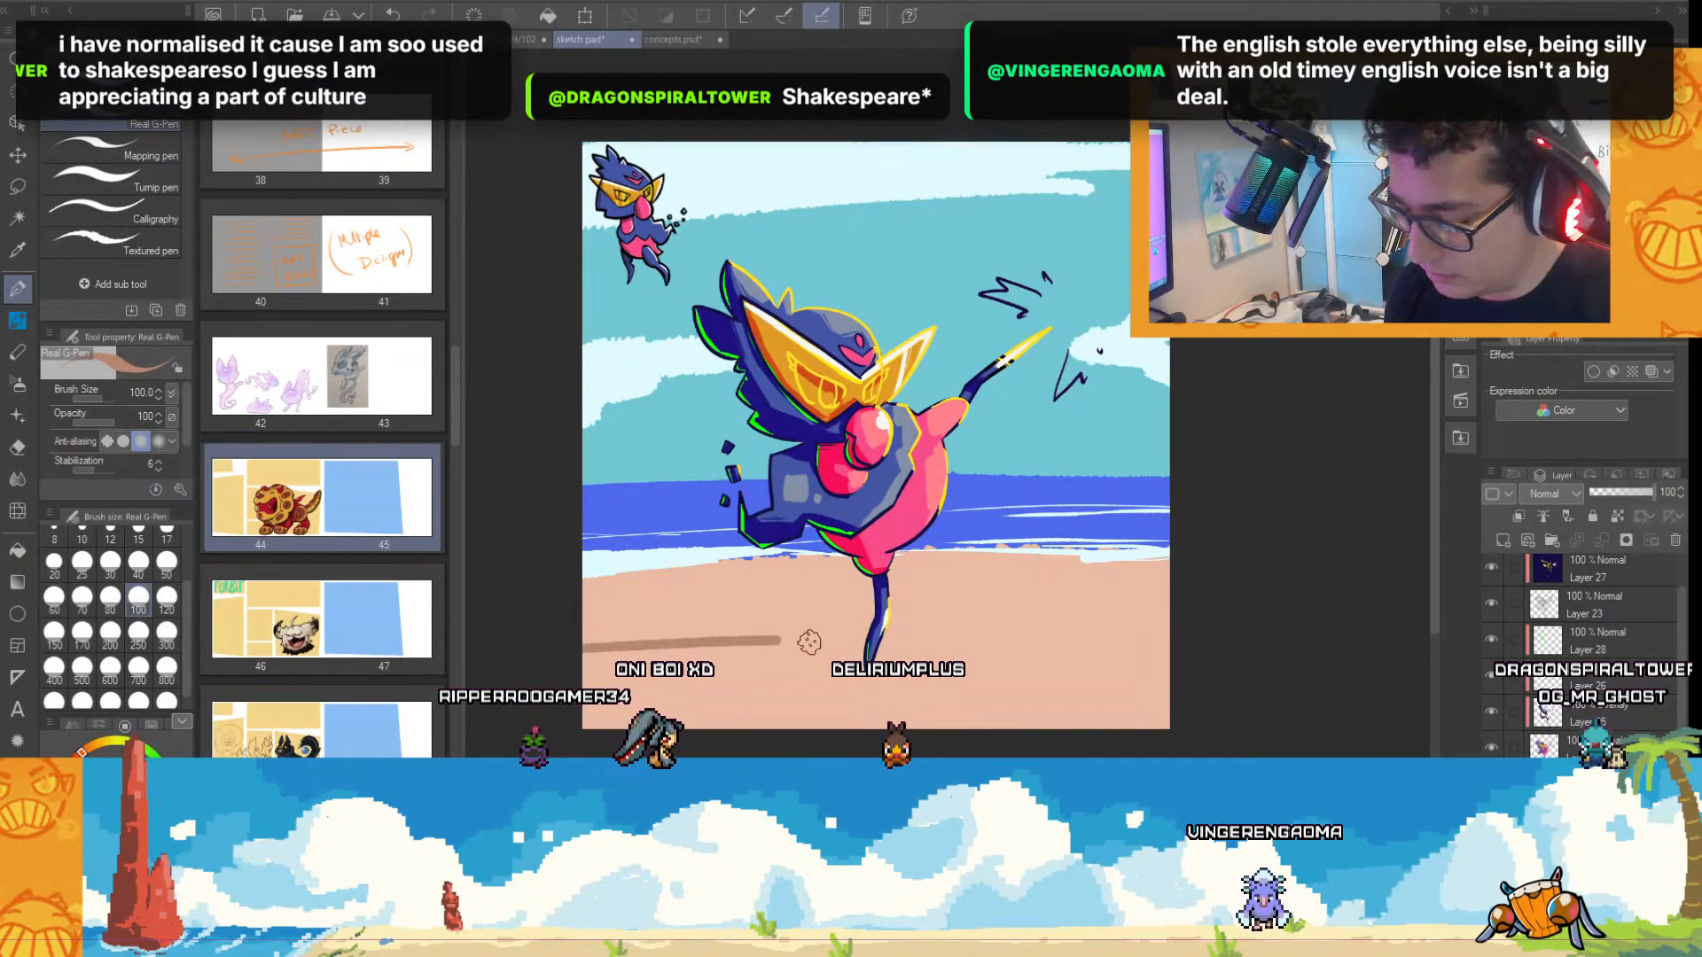
{"action": "left_click_drag", "start_coordinate": [809, 642], "coordinate": [1101, 637]}
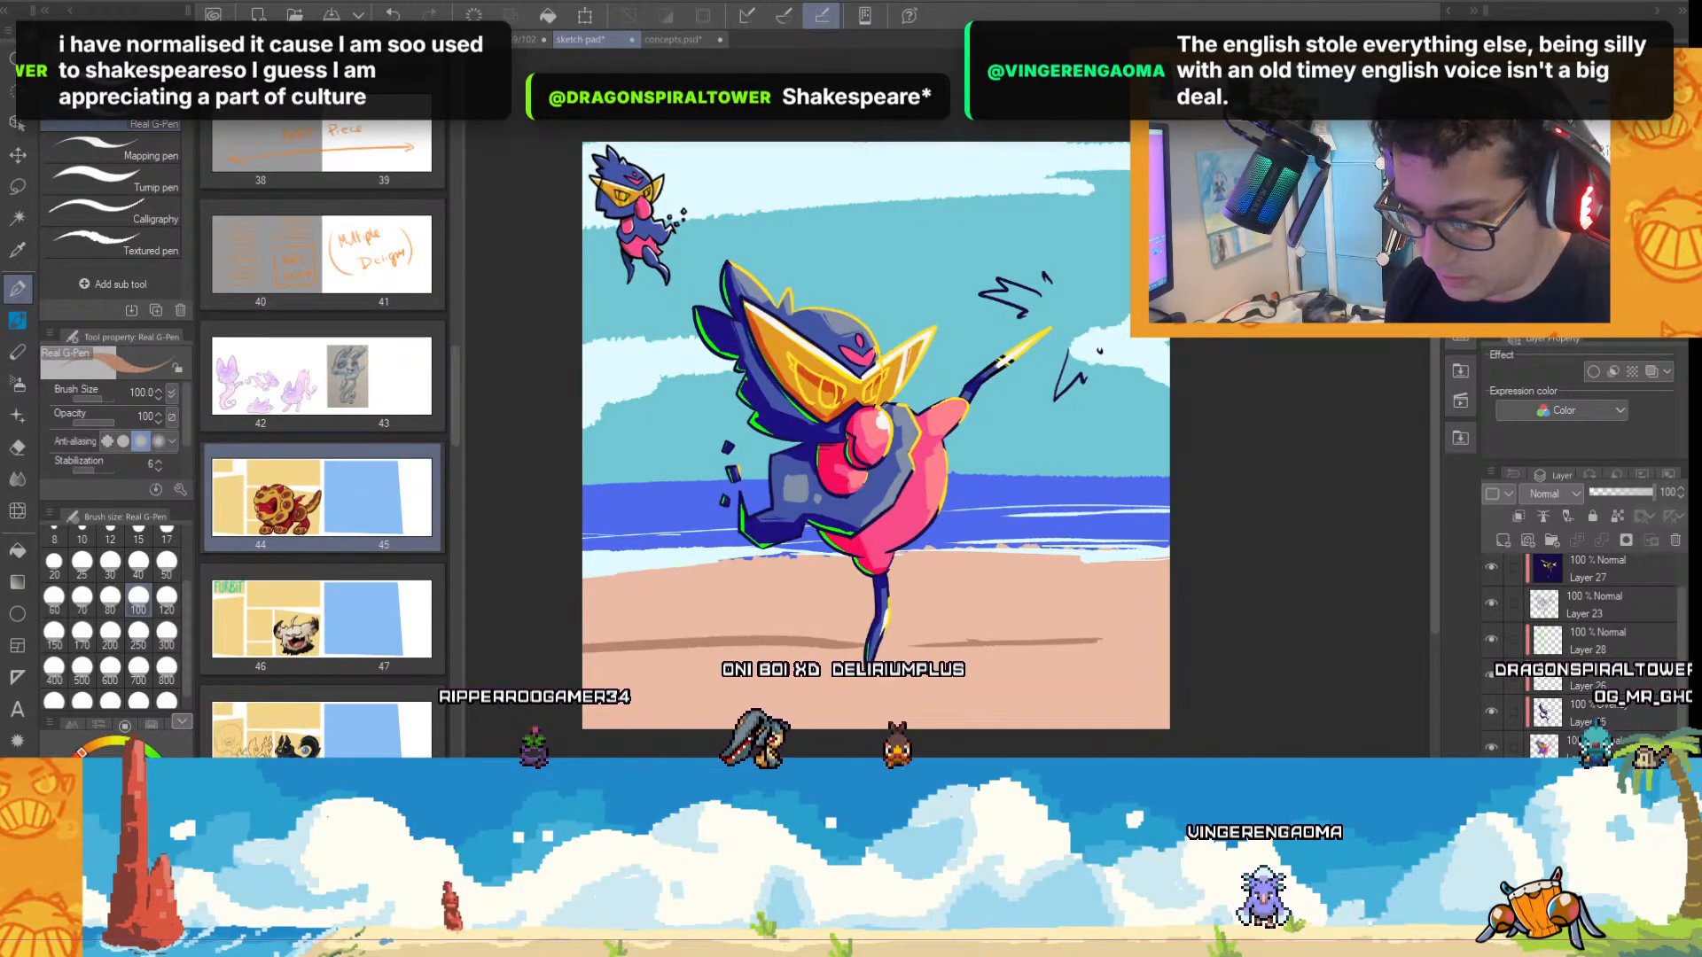
{"action": "mouse_move", "coordinate": [510, 652]}
{"action": "left_mouse_down"}
{"action": "mouse_move", "coordinate": [771, 656]}
{"action": "mouse_move", "coordinate": [725, 660]}
{"action": "left_mouse_up"}
{"action": "key", "text": "ctrl+z"}
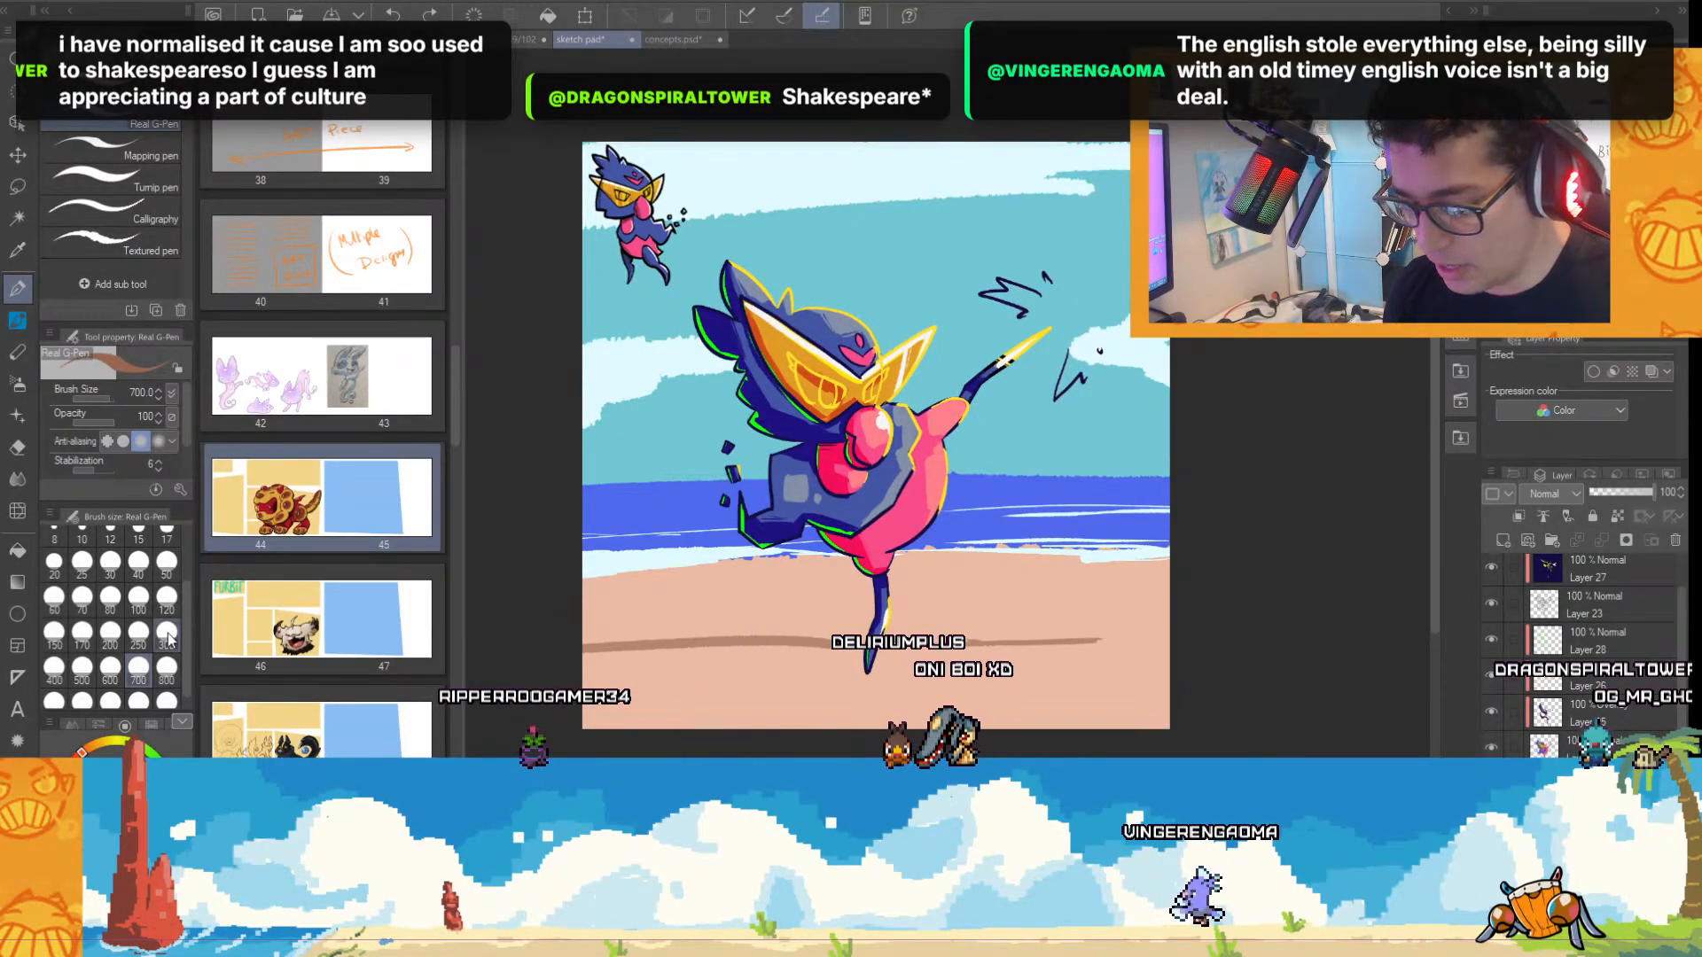
{"action": "left_click", "coordinate": [138, 631]}
{"action": "mouse_move", "coordinate": [589, 625]}
{"action": "left_mouse_down"}
{"action": "mouse_move", "coordinate": [693, 647]}
{"action": "mouse_move", "coordinate": [838, 636]}
{"action": "mouse_move", "coordinate": [555, 660]}
{"action": "mouse_move", "coordinate": [587, 662]}
{"action": "mouse_move", "coordinate": [588, 686]}
{"action": "mouse_move", "coordinate": [650, 699]}
{"action": "mouse_move", "coordinate": [845, 684]}
{"action": "mouse_move", "coordinate": [694, 662]}
{"action": "mouse_move", "coordinate": [747, 669]}
{"action": "mouse_move", "coordinate": [674, 684]}
{"action": "mouse_move", "coordinate": [762, 667]}
{"action": "left_mouse_up"}
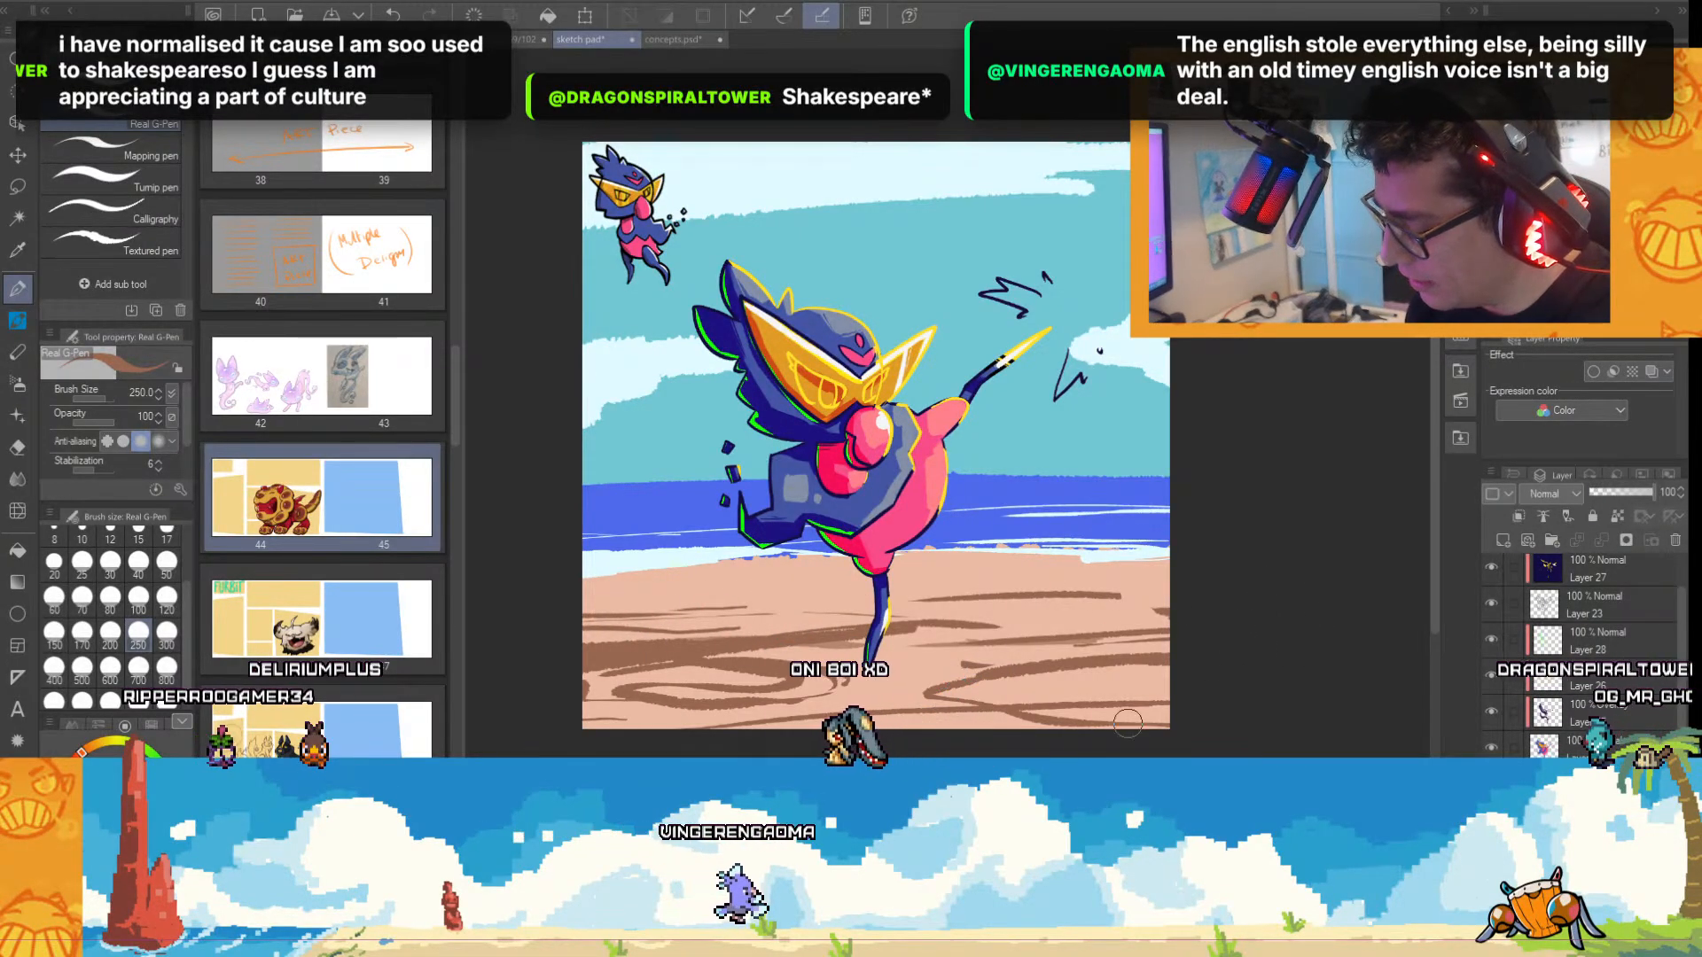
{"action": "left_click", "coordinate": [894, 673], "text": "alt"}
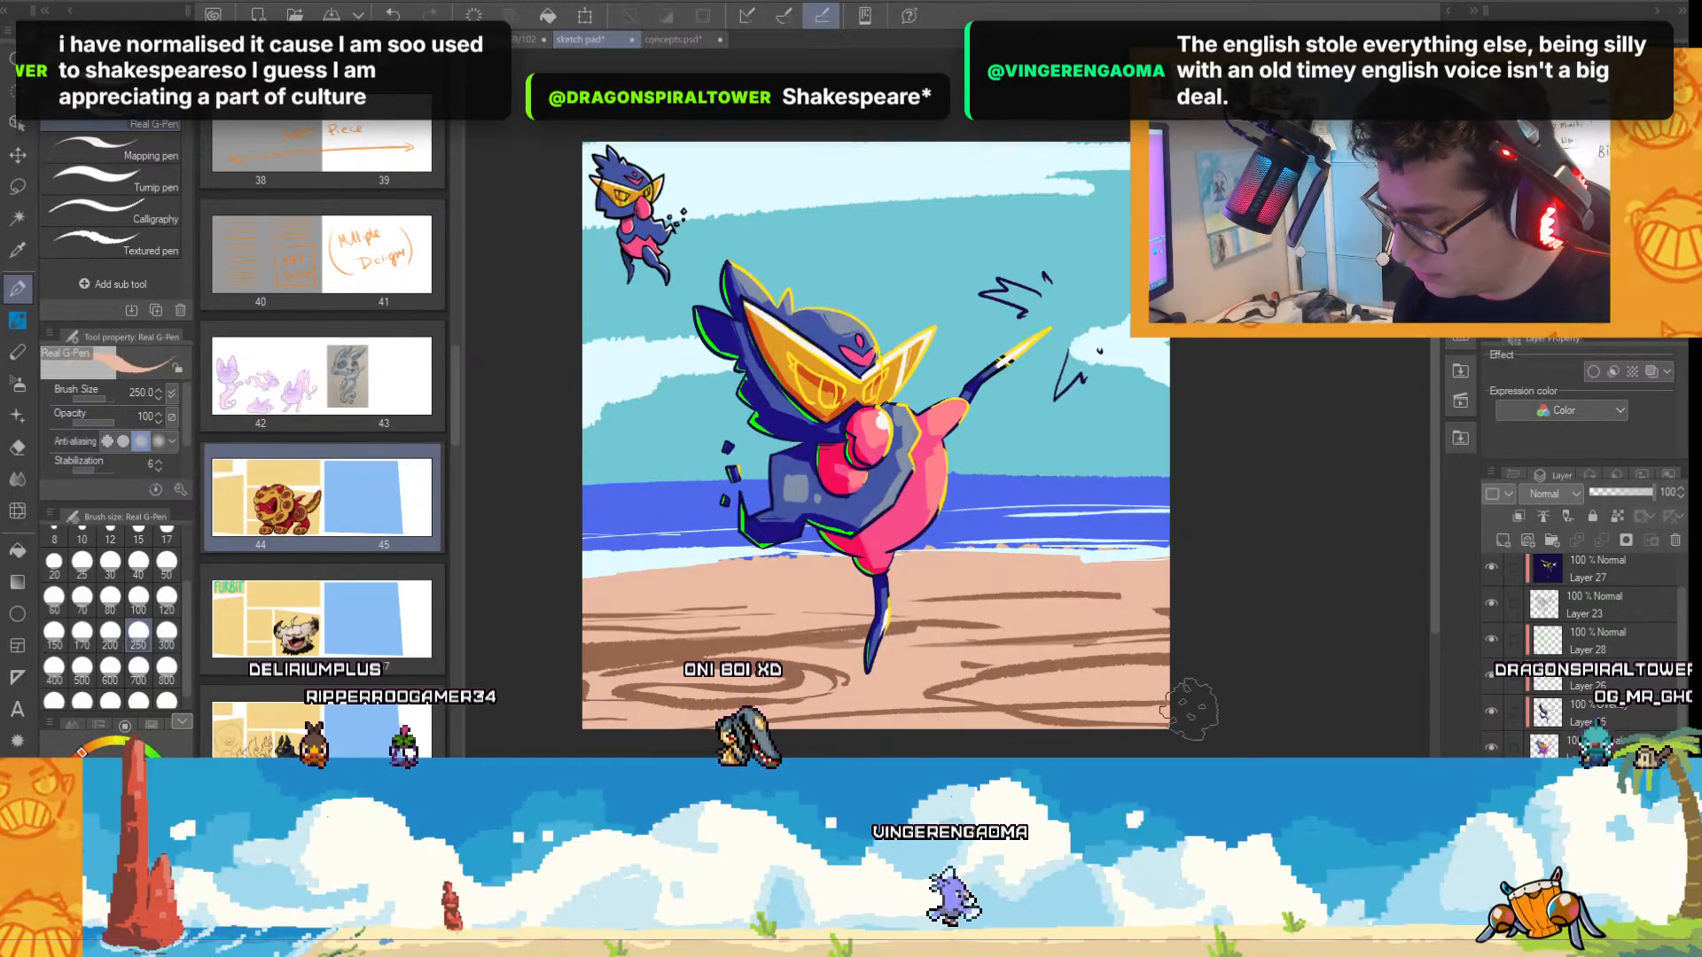
{"action": "mouse_move", "coordinate": [1193, 705]}
{"action": "left_mouse_down"}
{"action": "mouse_move", "coordinate": [590, 723]}
{"action": "mouse_move", "coordinate": [928, 666]}
{"action": "mouse_move", "coordinate": [1224, 666]}
{"action": "mouse_move", "coordinate": [930, 637]}
{"action": "mouse_move", "coordinate": [516, 651]}
{"action": "left_mouse_up"}
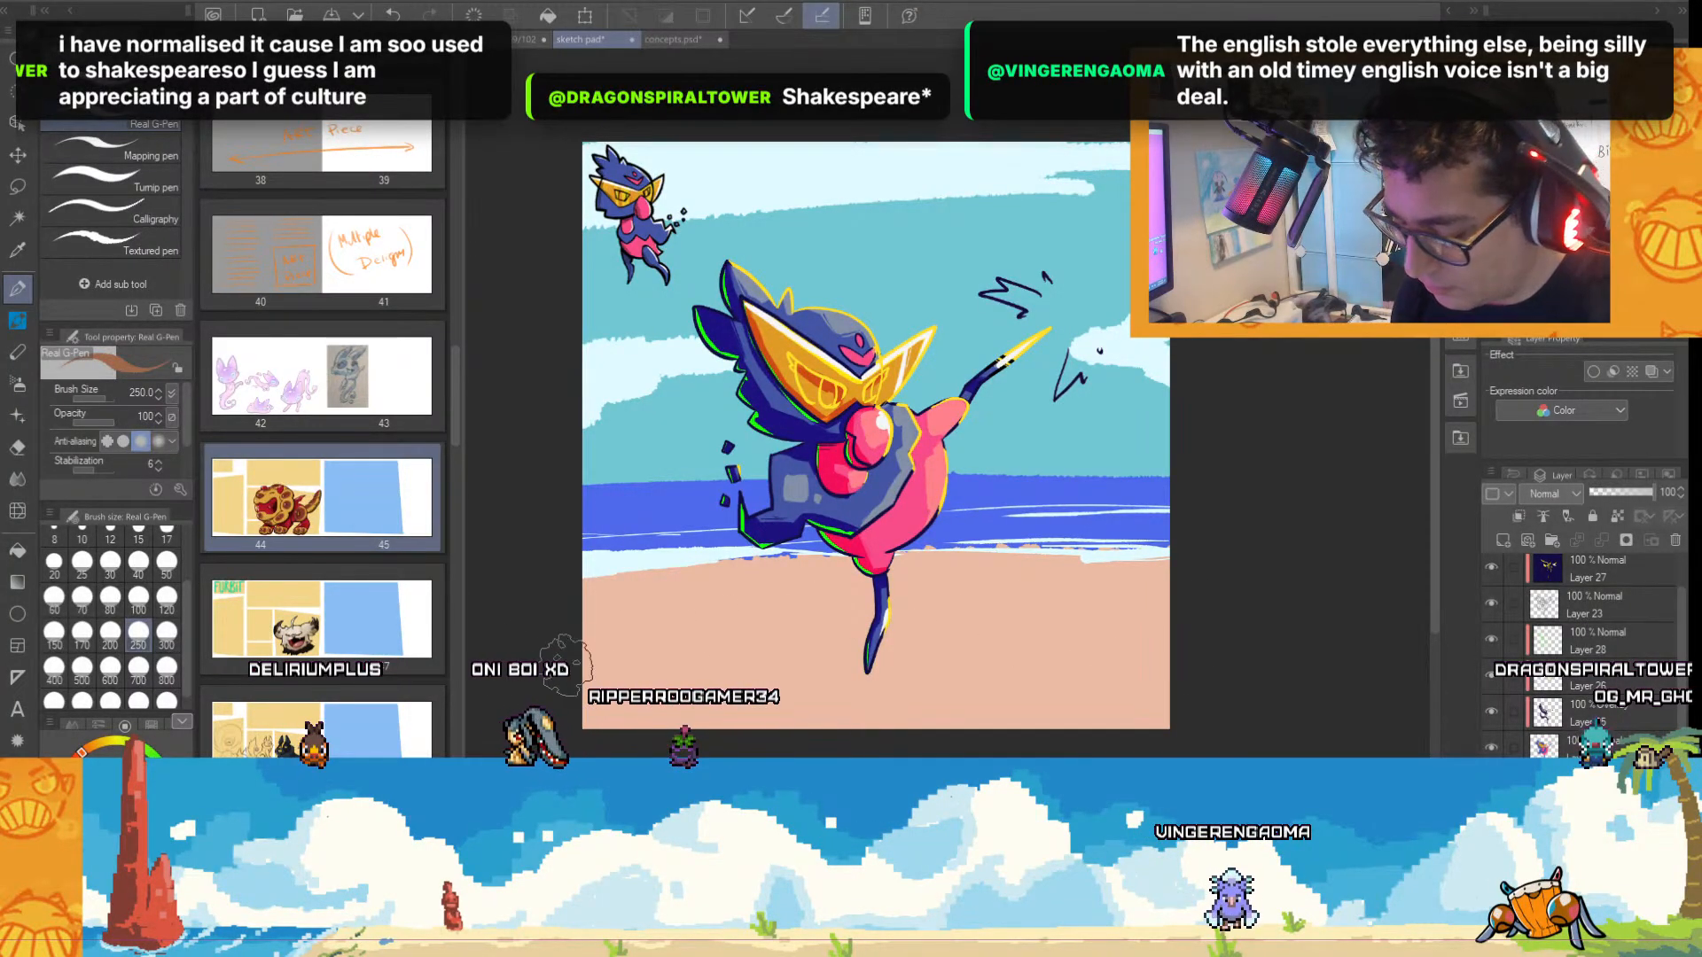
{"action": "key", "text": "ctrl+z"}
Paint brown streaks and a brown foreground band on the sand at size 250, and deeper teal streaks across the lower sky.
{"action": "mouse_move", "coordinate": [663, 685]}
{"action": "left_mouse_down"}
{"action": "mouse_move", "coordinate": [1234, 700]}
{"action": "mouse_move", "coordinate": [545, 711]}
{"action": "mouse_move", "coordinate": [1147, 697]}
{"action": "left_mouse_up"}
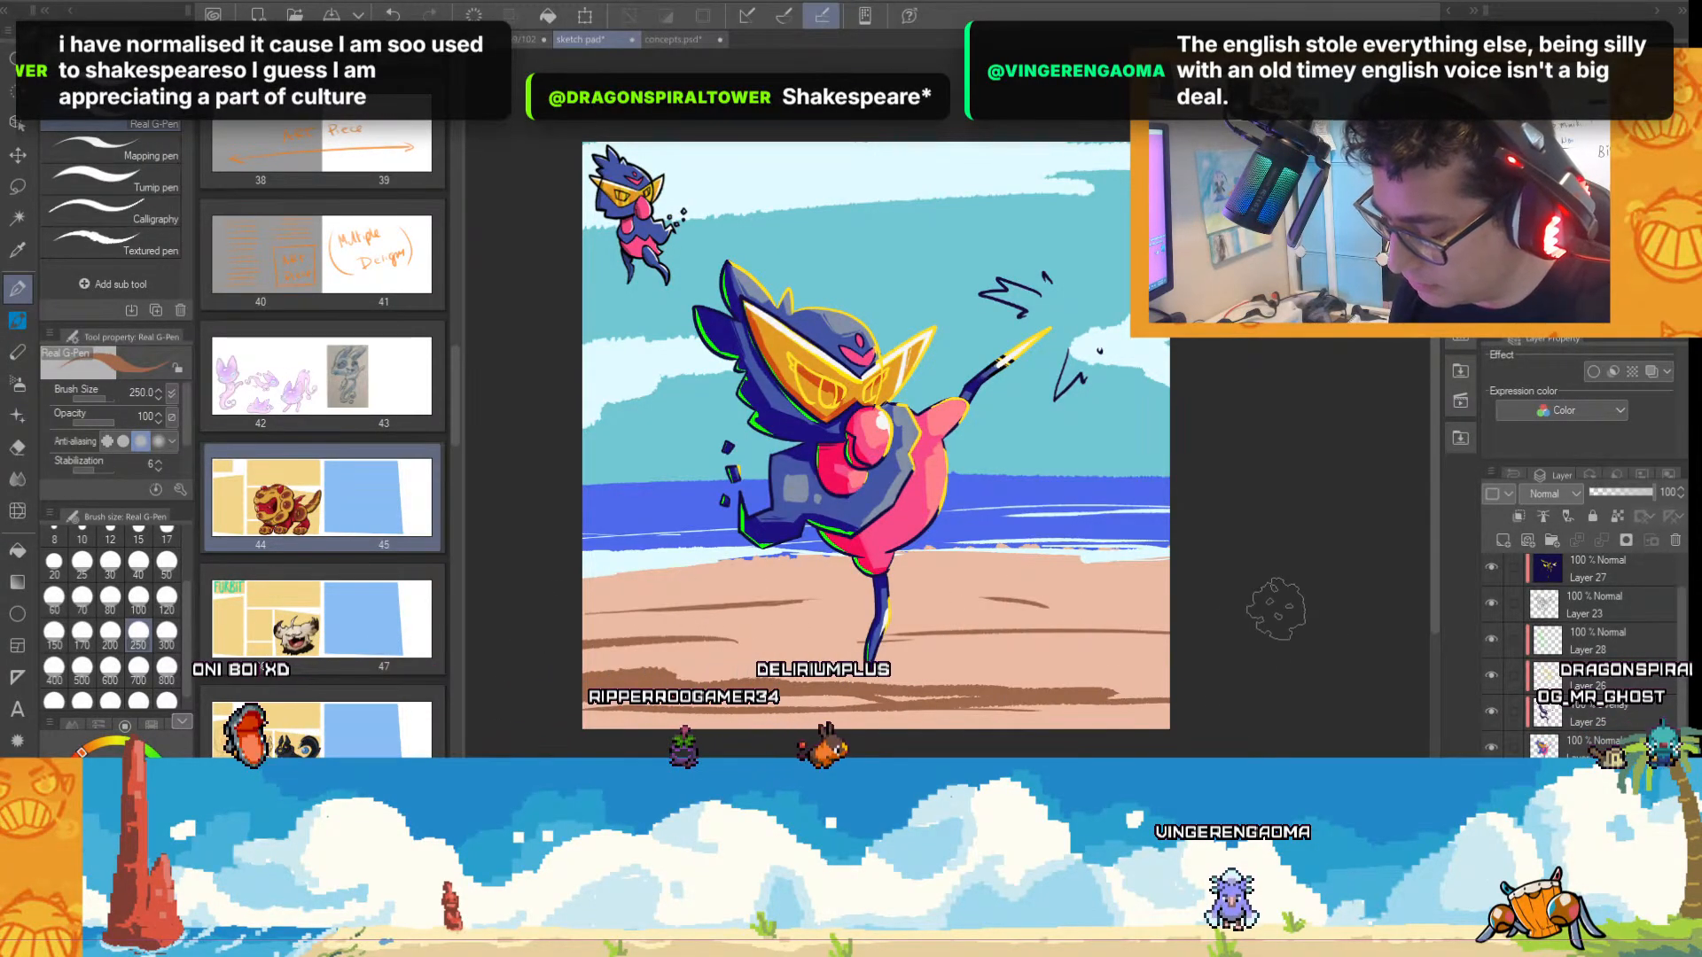
{"action": "left_click_drag", "start_coordinate": [1161, 720], "coordinate": [580, 730]}
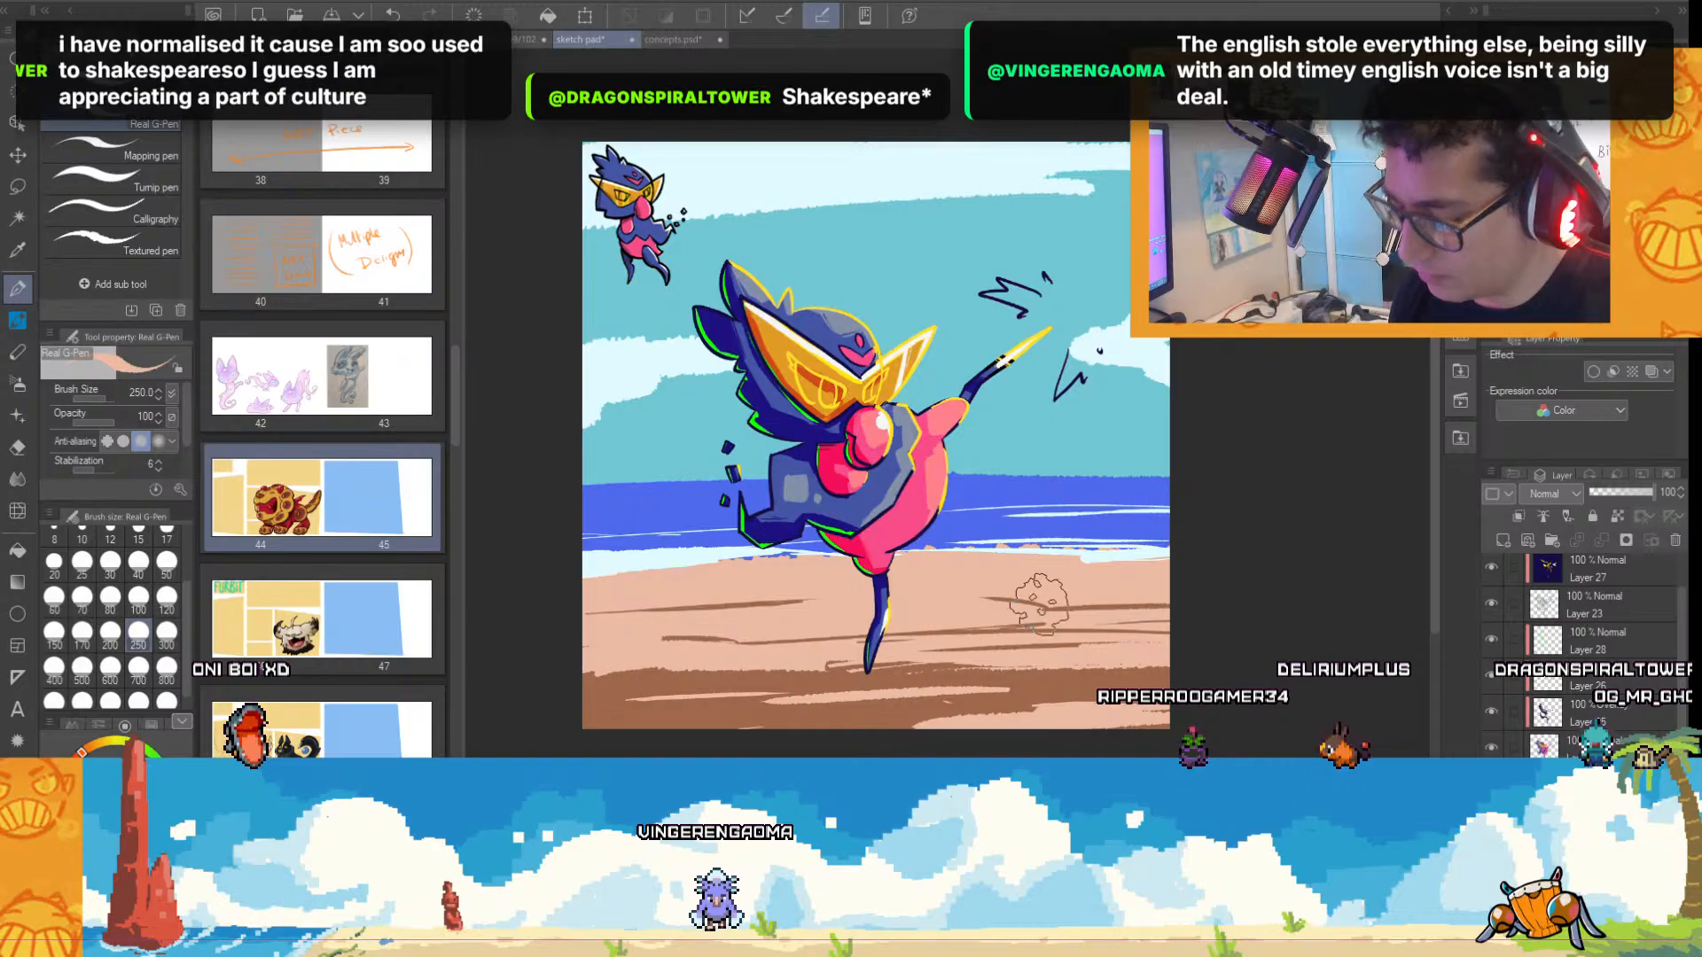
{"action": "left_click", "coordinate": [1035, 435], "text": "alt"}
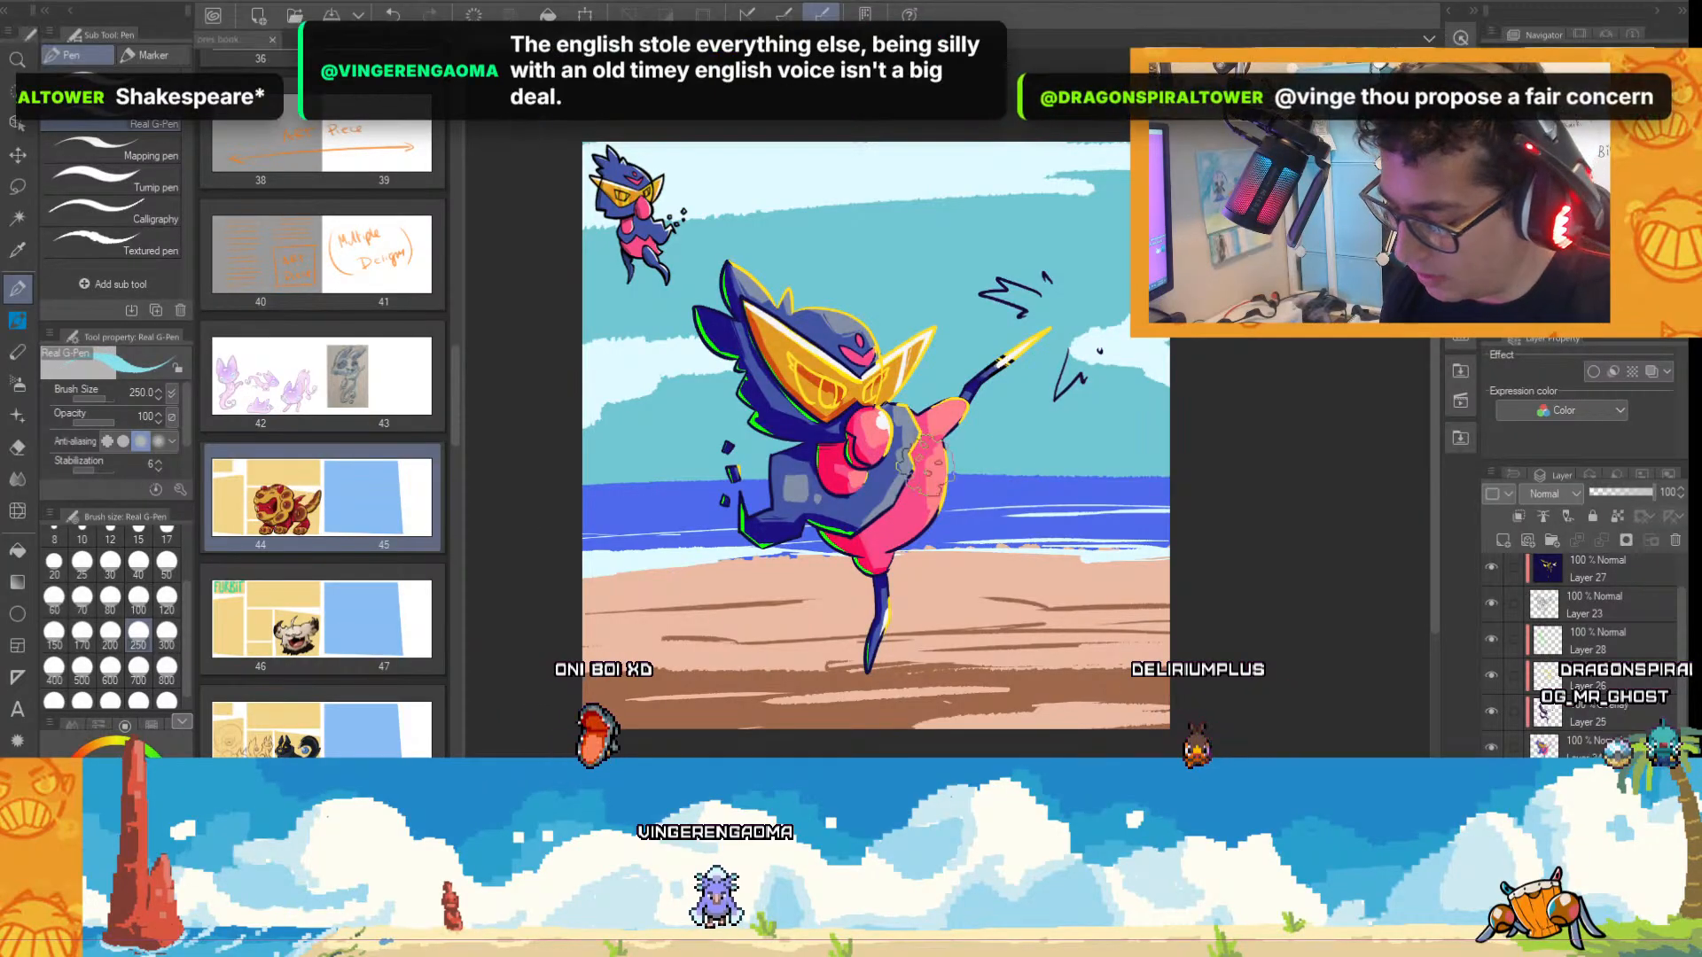
{"action": "left_click_drag", "start_coordinate": [1139, 454], "coordinate": [722, 445]}
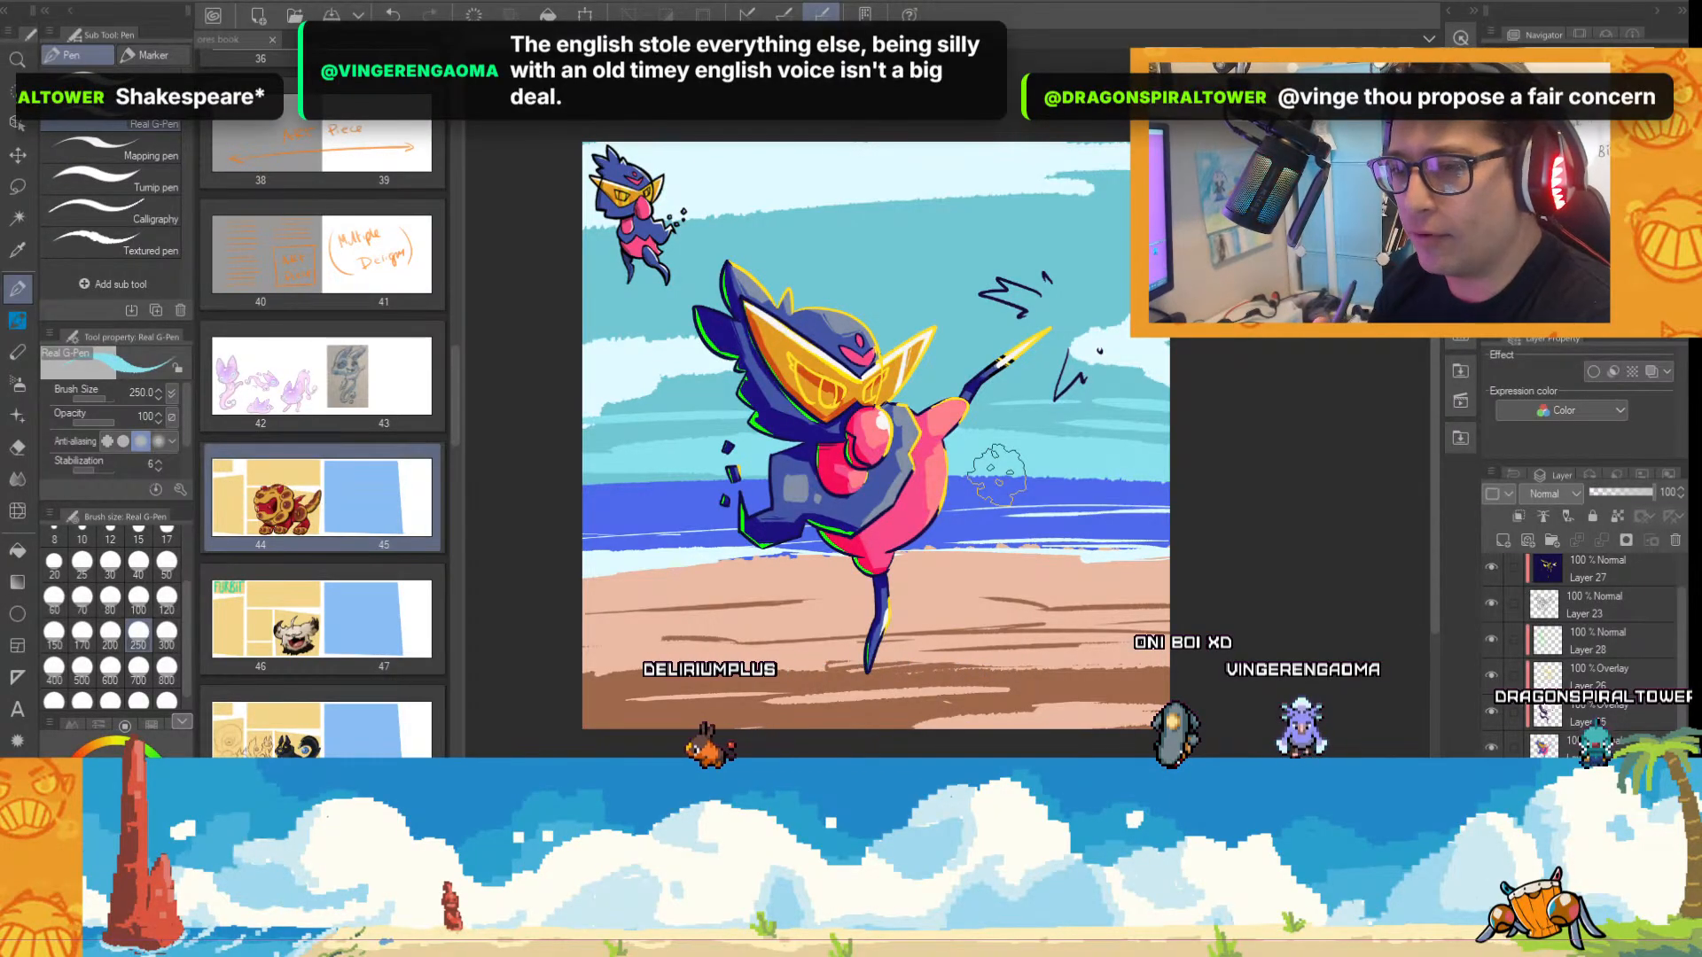
Hide the beach background and select the character's Overlay shading layer, Layer 25.
{"action": "scroll", "coordinate": [997, 479], "scroll_direction": "up", "scroll_amount": 5}
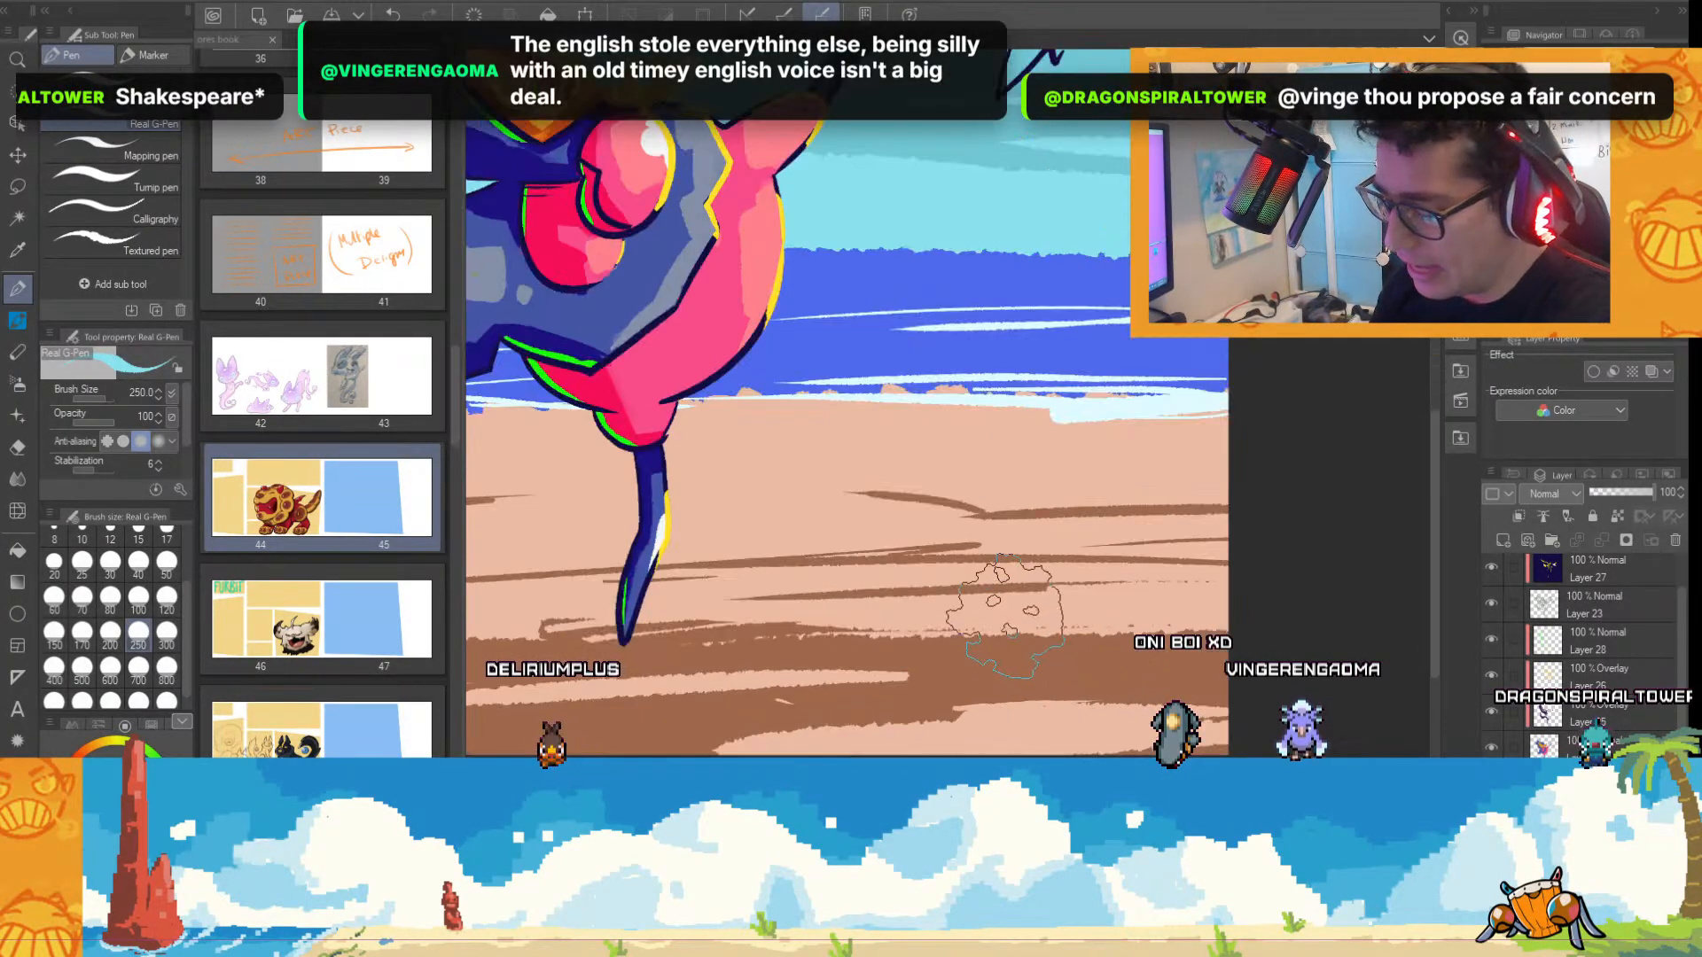
{"action": "scroll", "coordinate": [1185, 479], "scroll_direction": "down", "scroll_amount": 2}
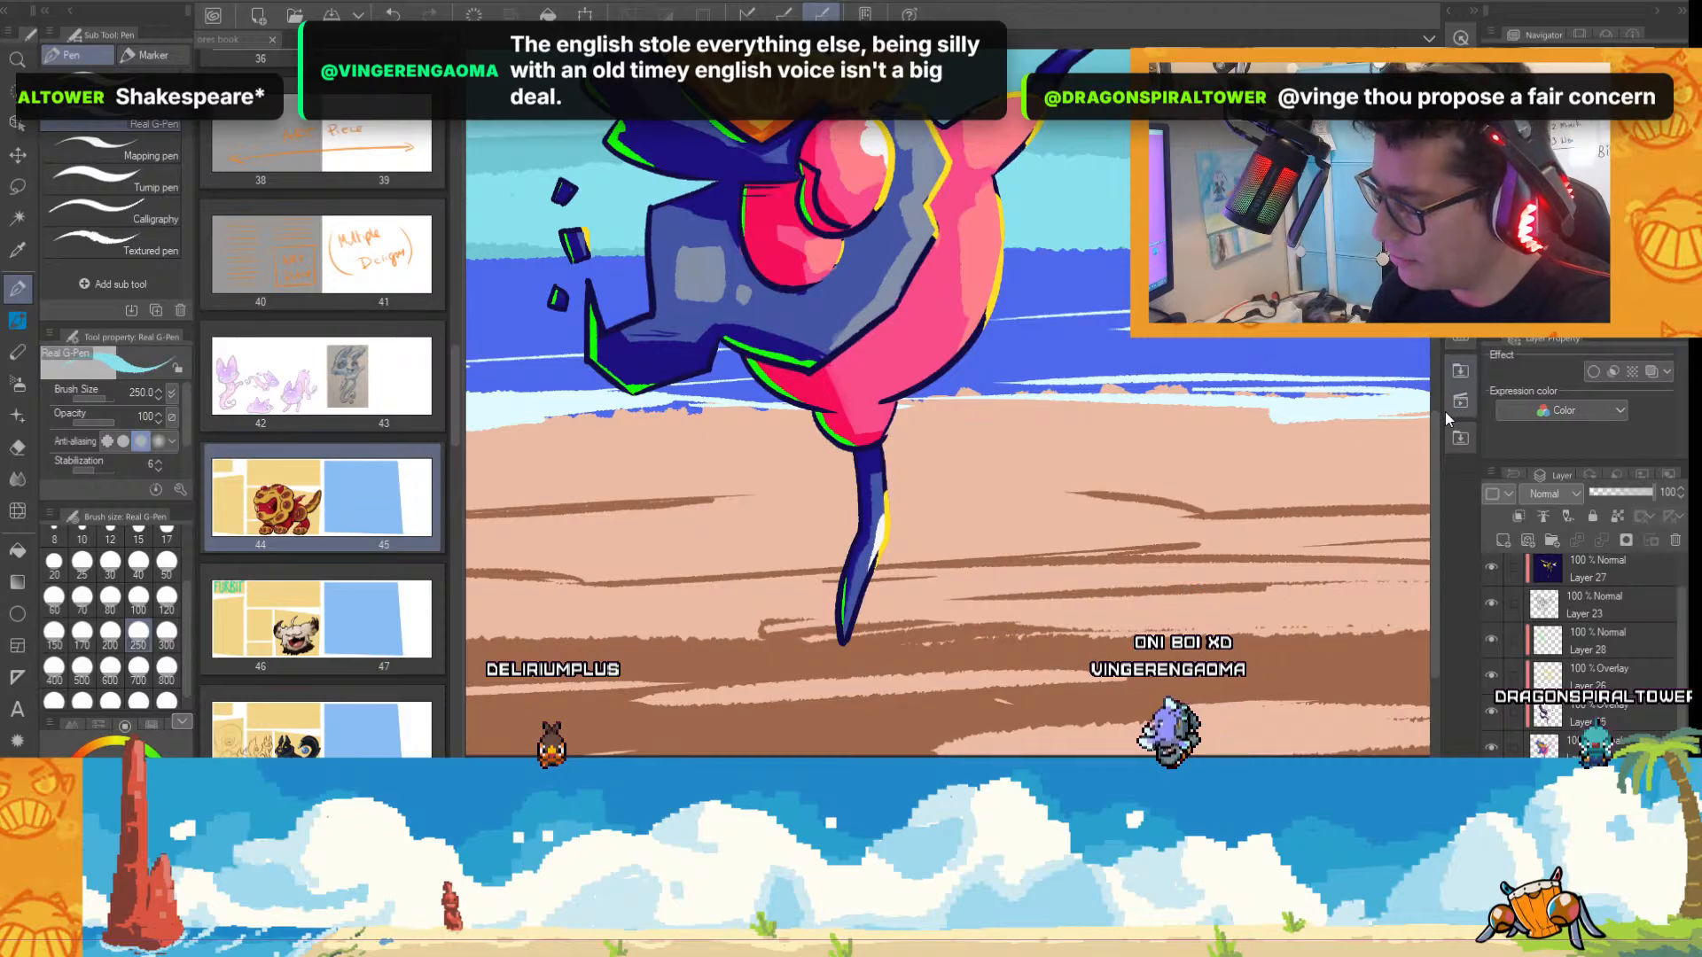
{"action": "scroll", "coordinate": [1185, 479], "scroll_direction": "down", "scroll_amount": 2}
{"action": "scroll", "coordinate": [1185, 479], "scroll_direction": "down", "scroll_amount": 3}
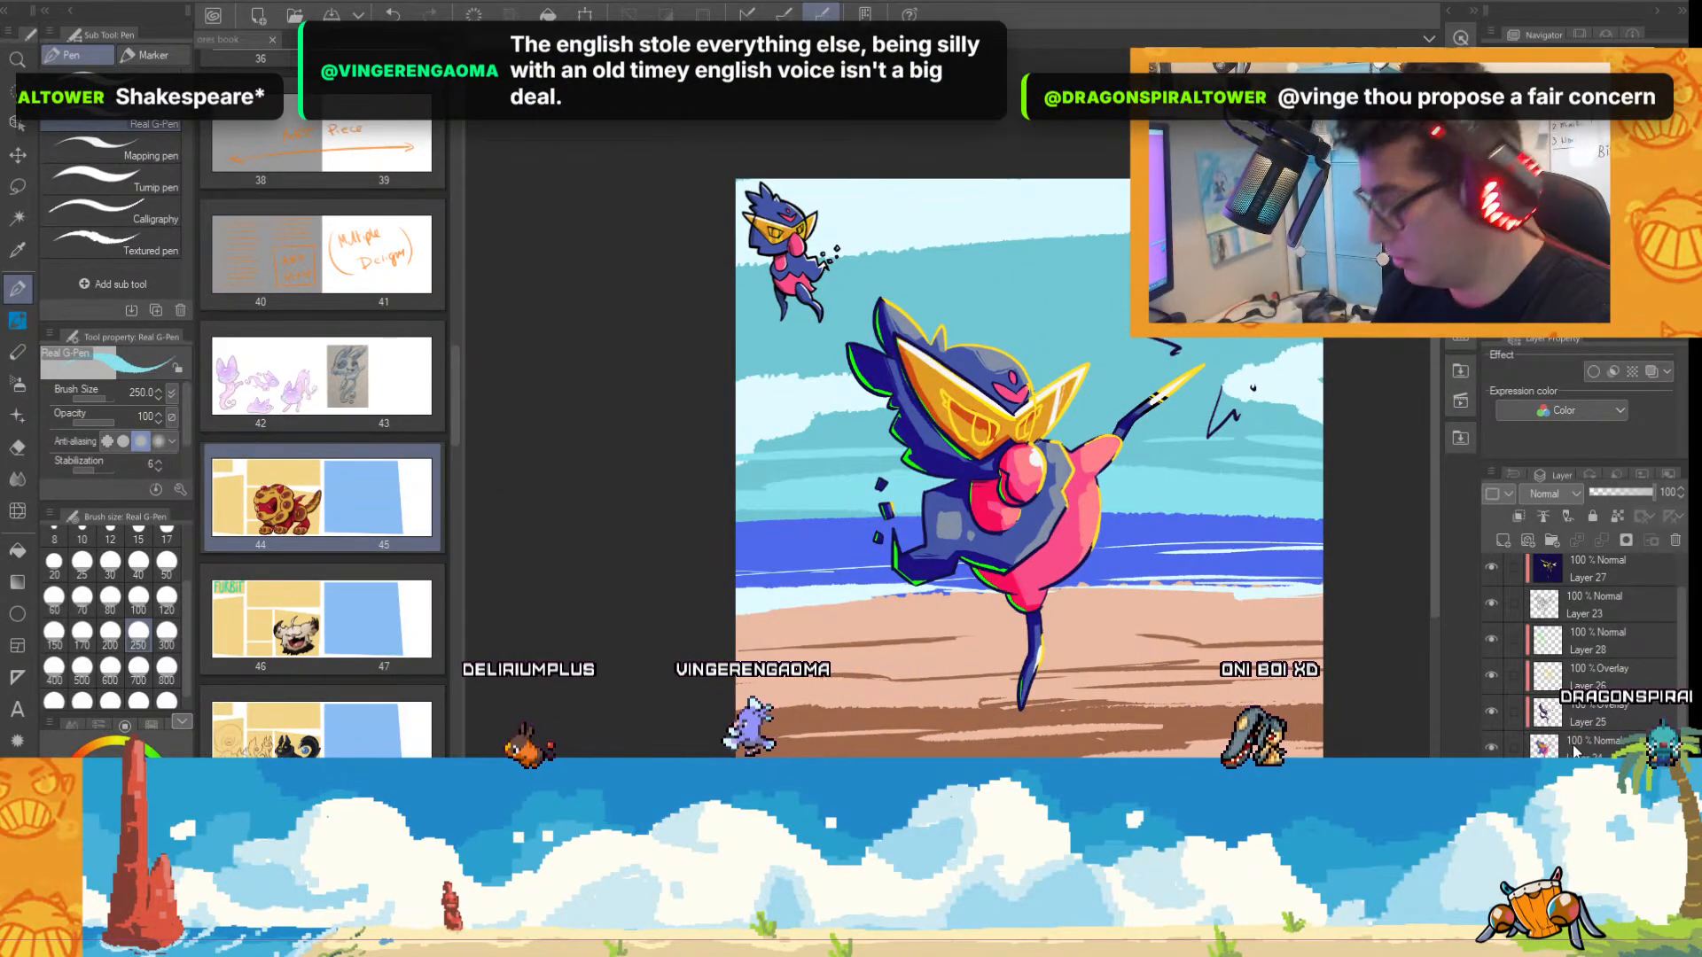
{"action": "left_click", "coordinate": [1492, 820]}
{"action": "scroll", "coordinate": [1082, 692], "scroll_direction": "up", "scroll_amount": 3}
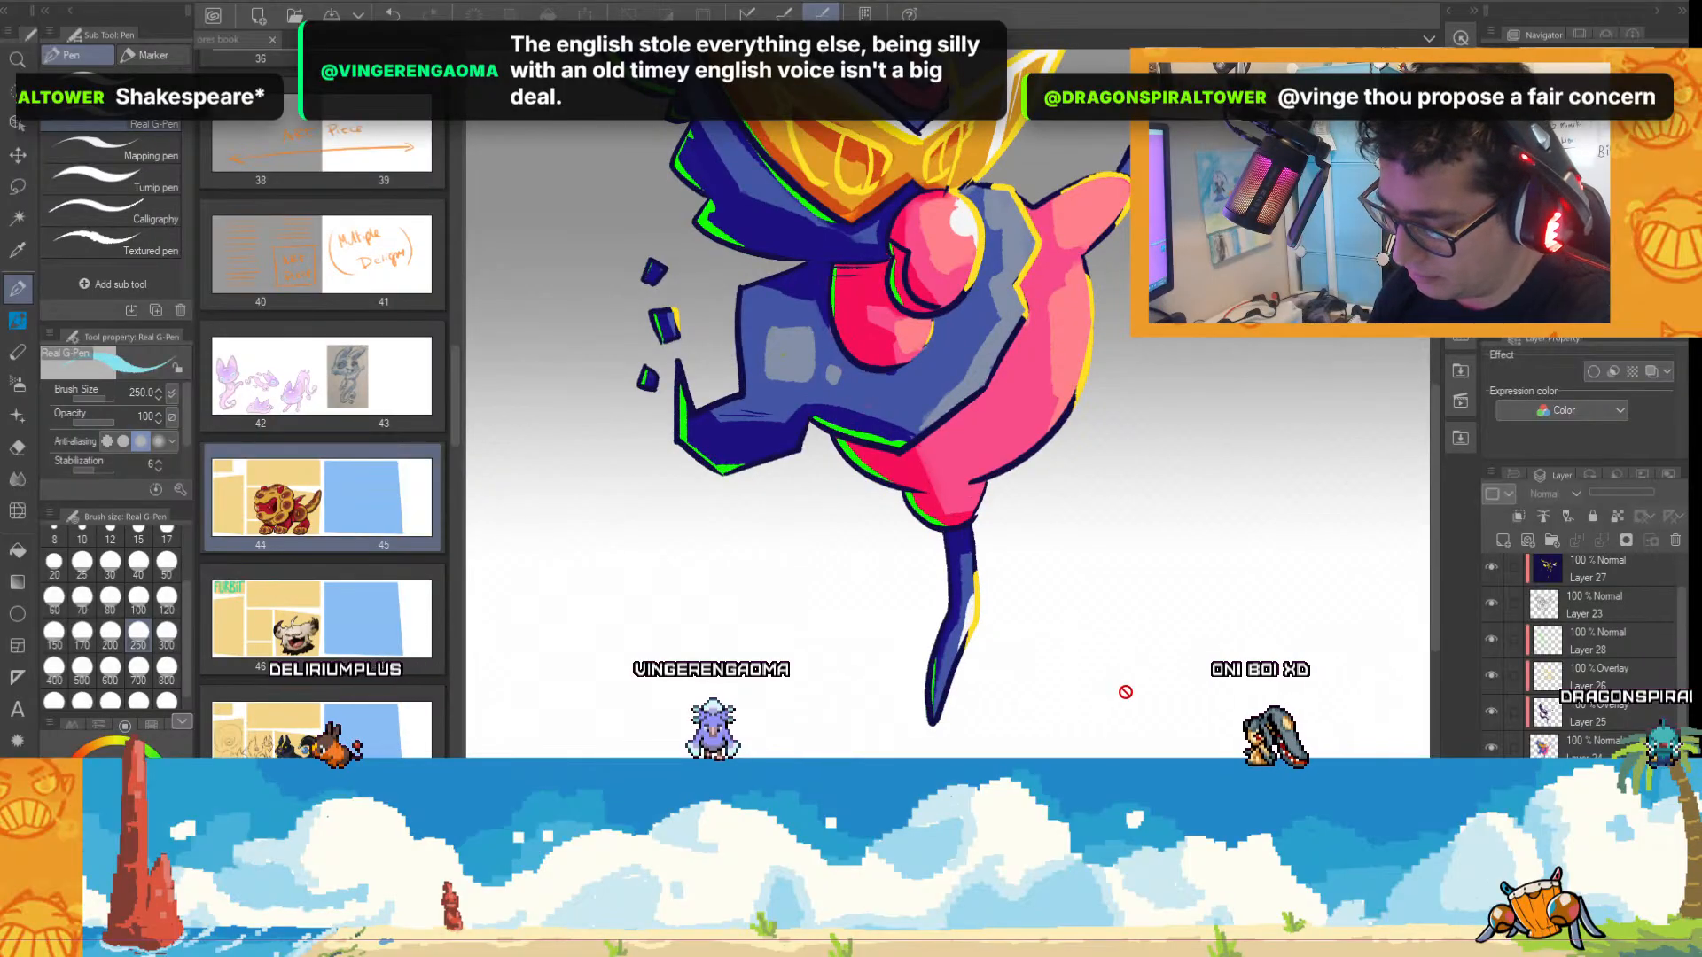
{"action": "scroll", "coordinate": [1124, 692], "scroll_direction": "down", "scroll_amount": 3}
{"action": "scroll", "coordinate": [1124, 692], "scroll_direction": "up", "scroll_amount": 3}
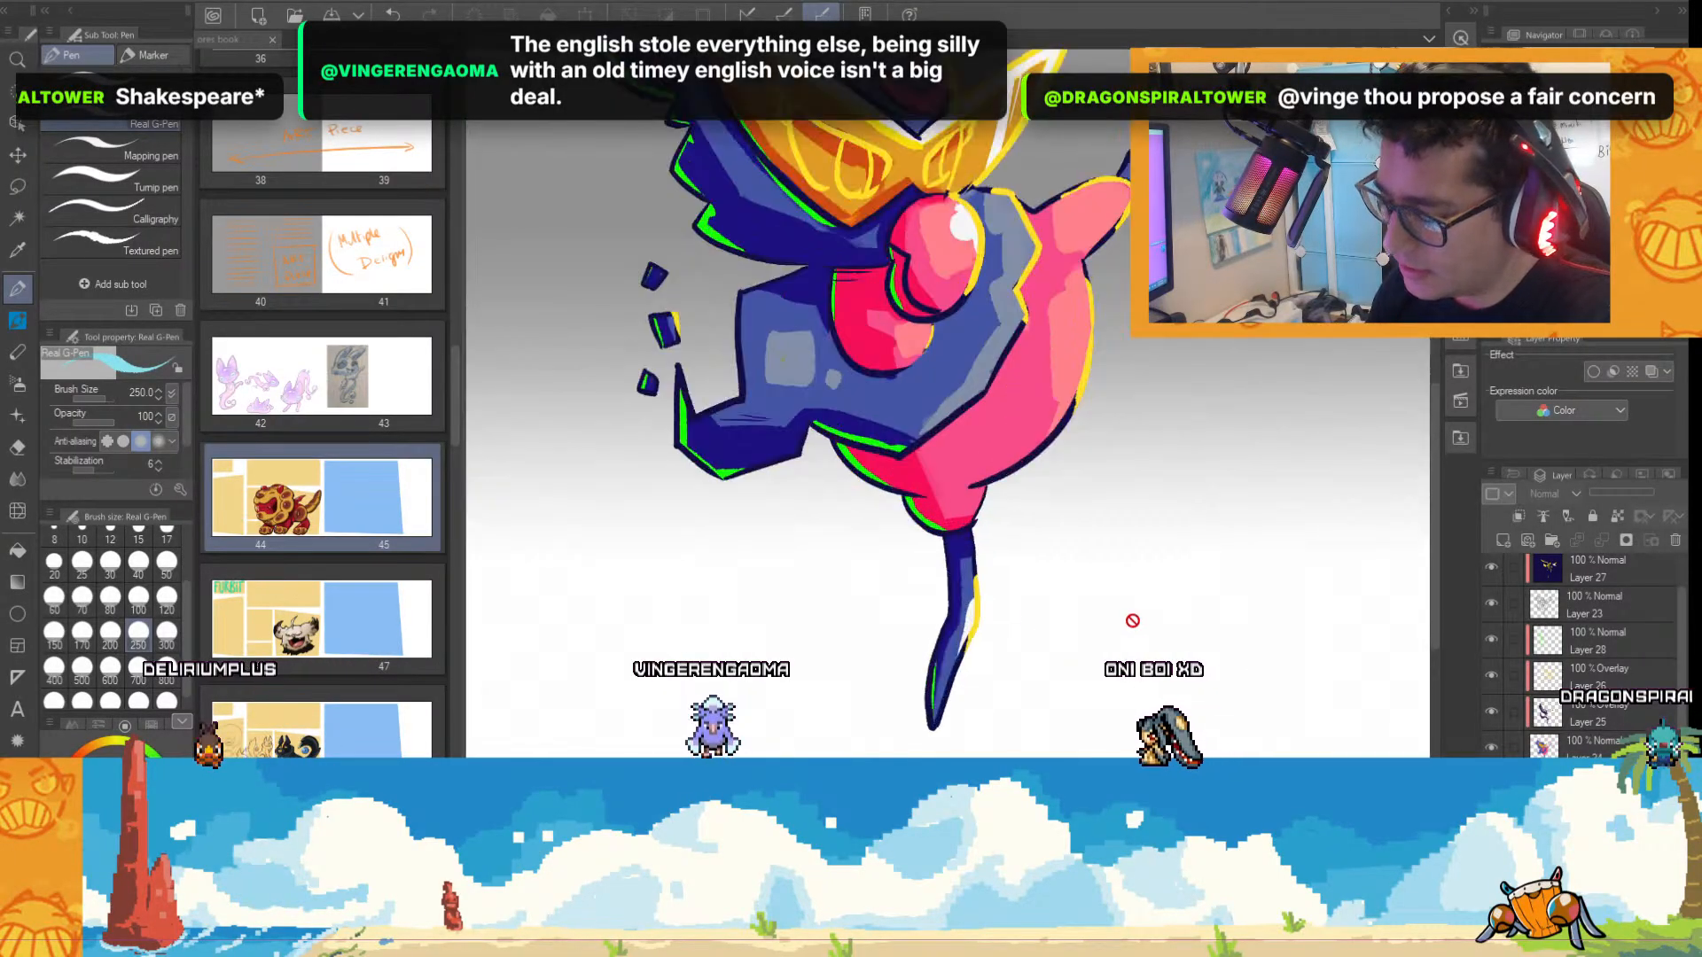
{"action": "scroll", "coordinate": [1013, 538], "scroll_direction": "up", "scroll_amount": 3}
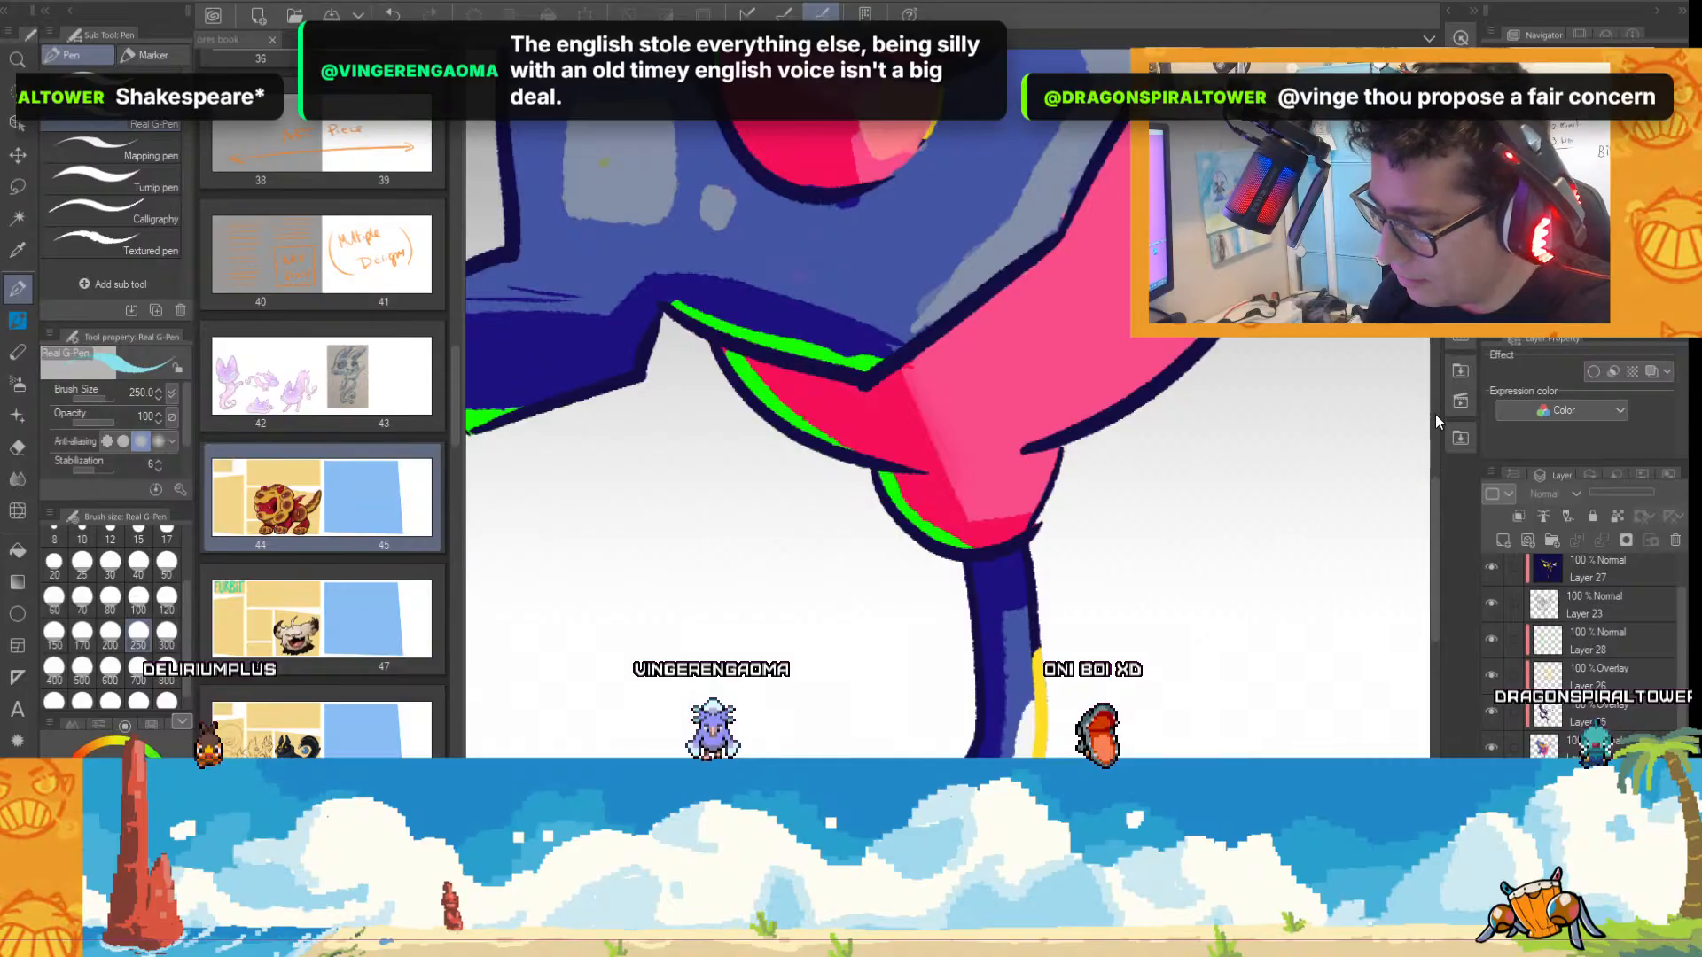
{"action": "left_click_drag", "start_coordinate": [1435, 488], "coordinate": [1467, 384]}
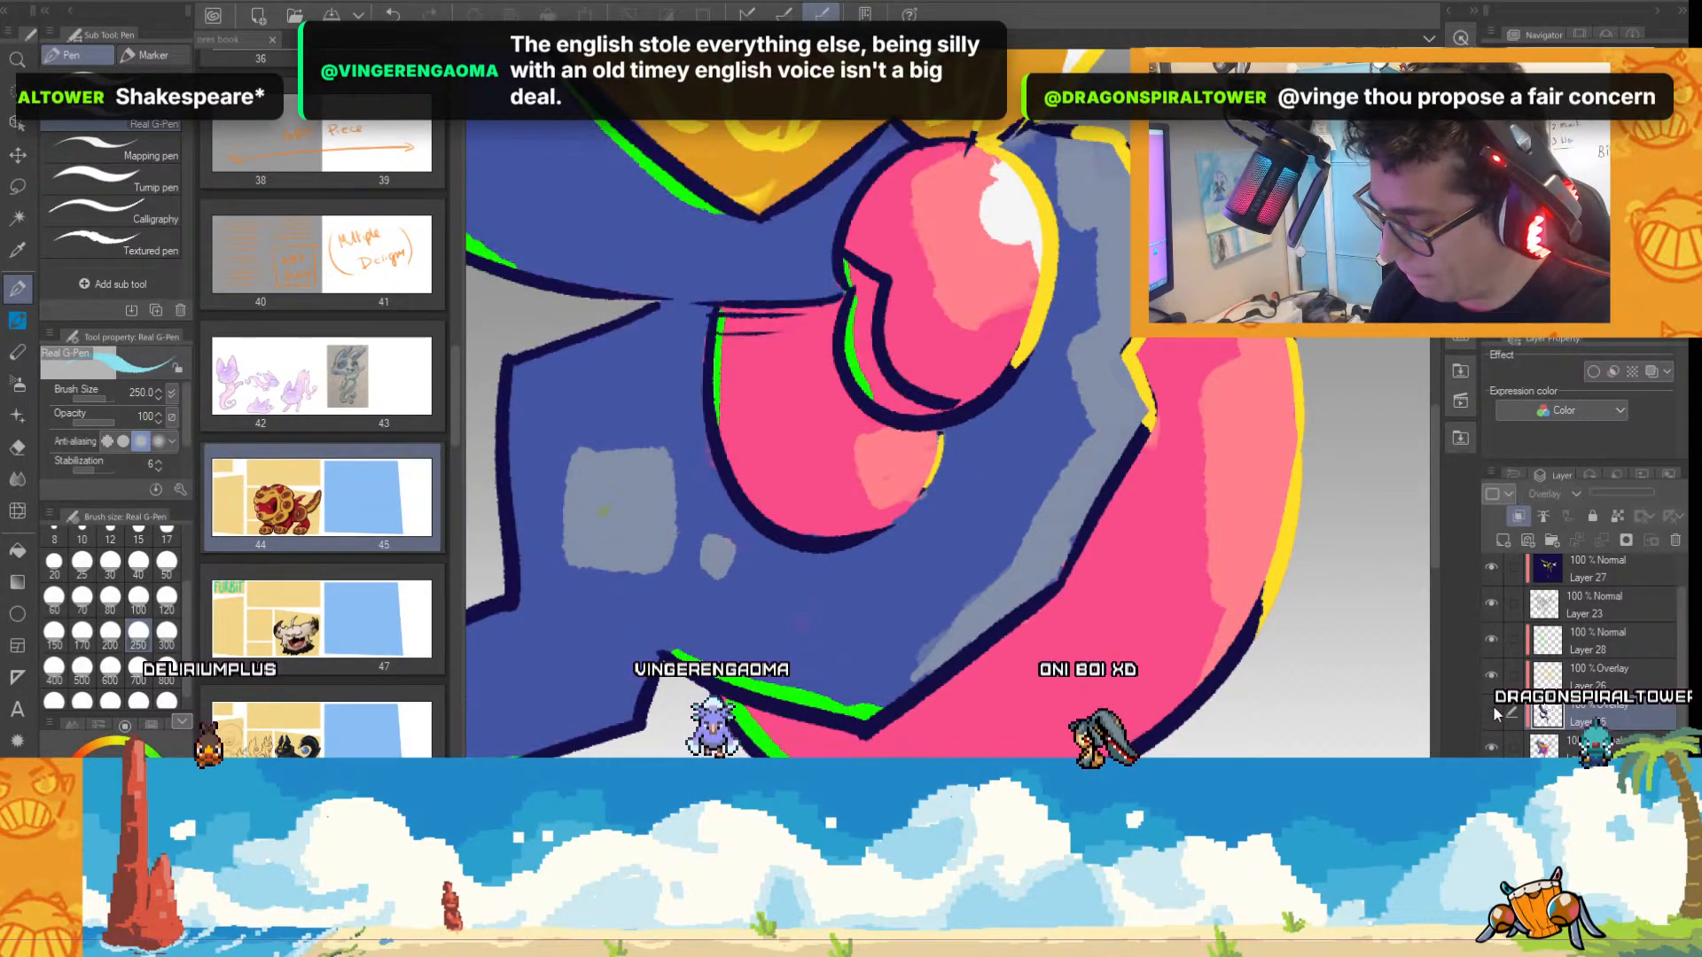
Try dark purple shading along the lower edge of the creature's blue body with the paint-mixing brush at size 40.
{"action": "left_click", "coordinate": [151, 726]}
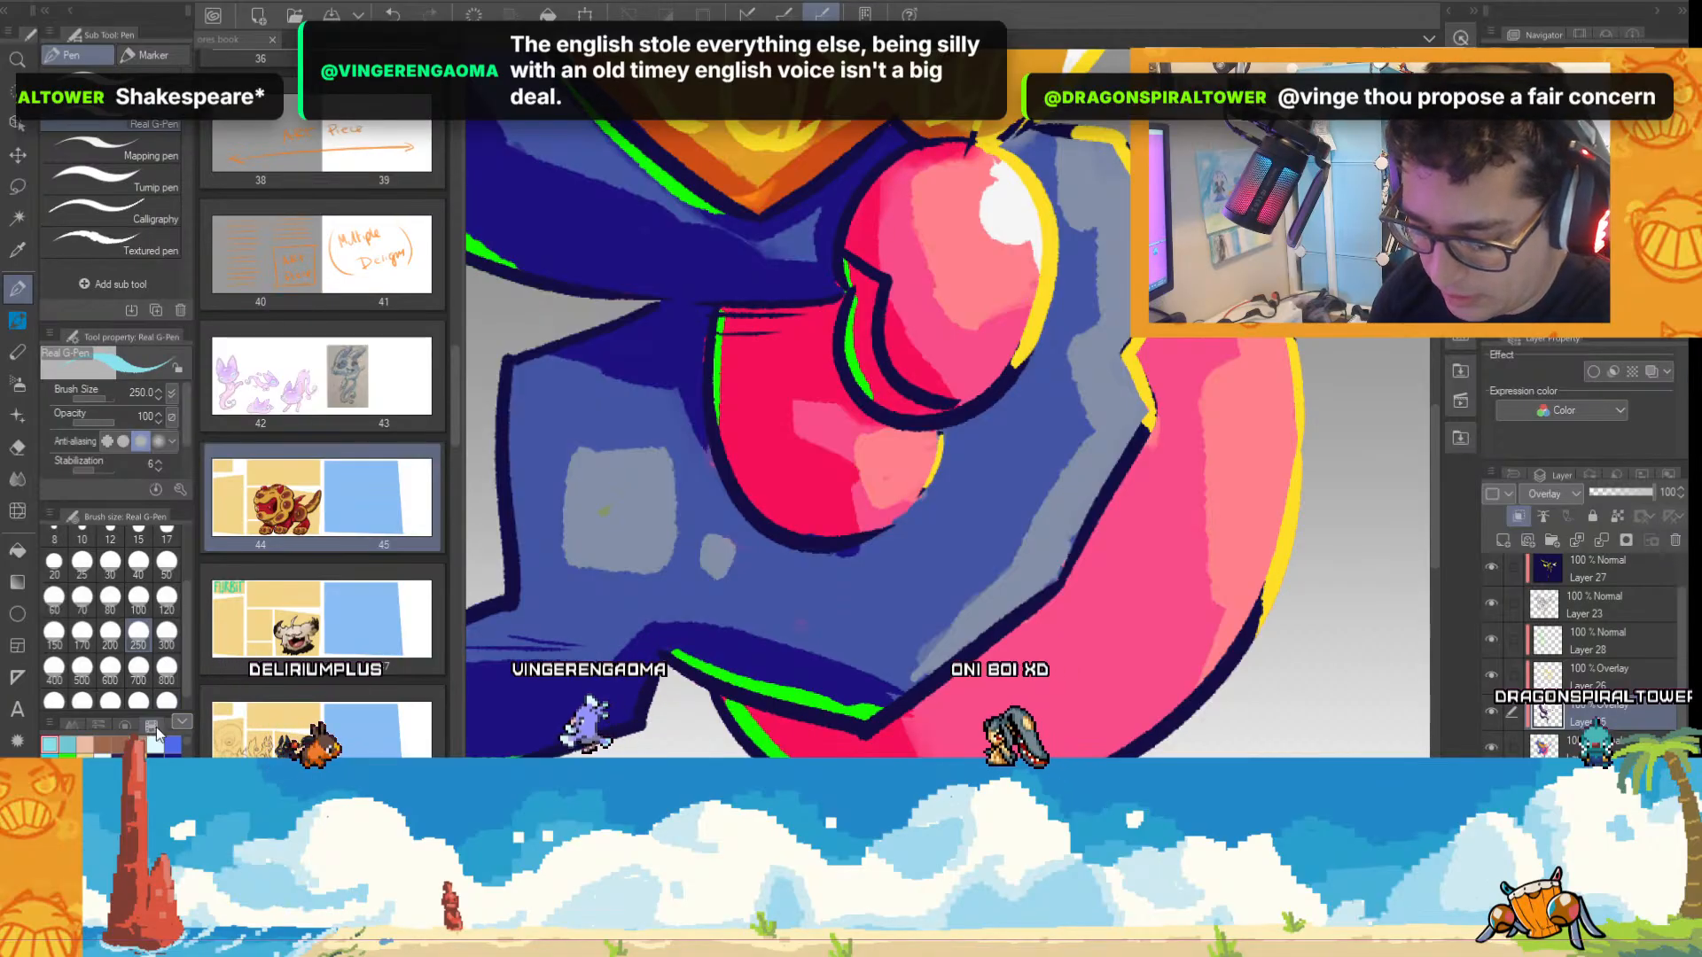
{"action": "left_click", "coordinate": [119, 760]}
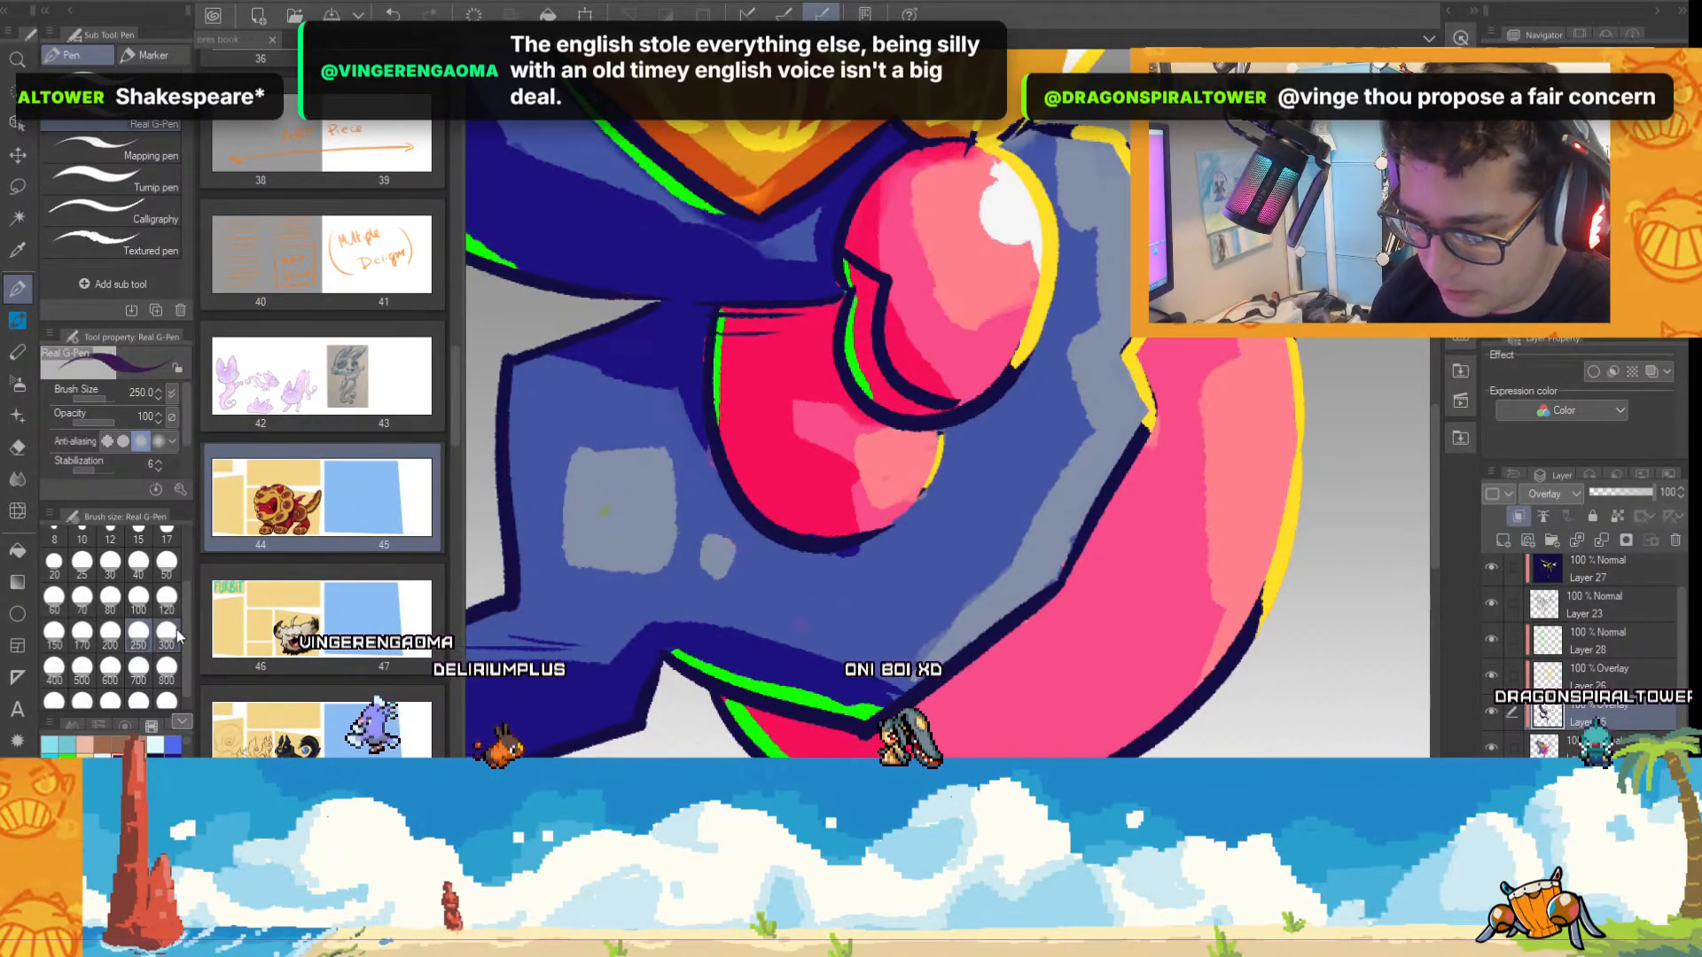
{"action": "key", "text": "b"}
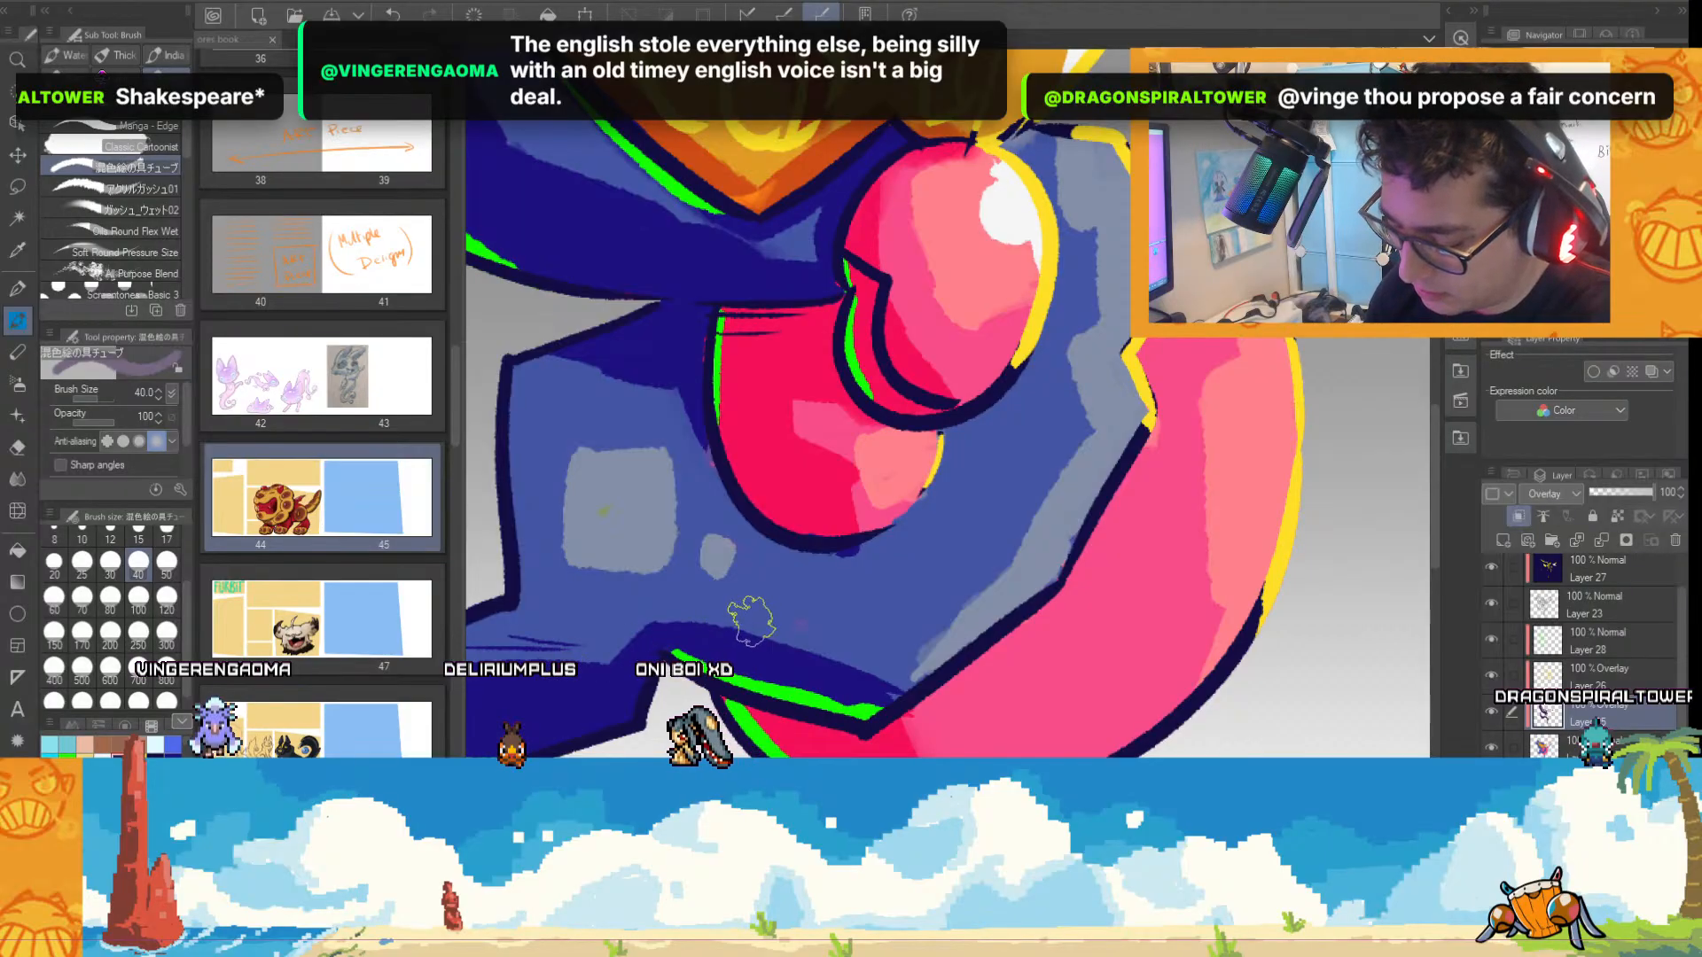
{"action": "left_click_drag", "start_coordinate": [736, 625], "coordinate": [823, 632]}
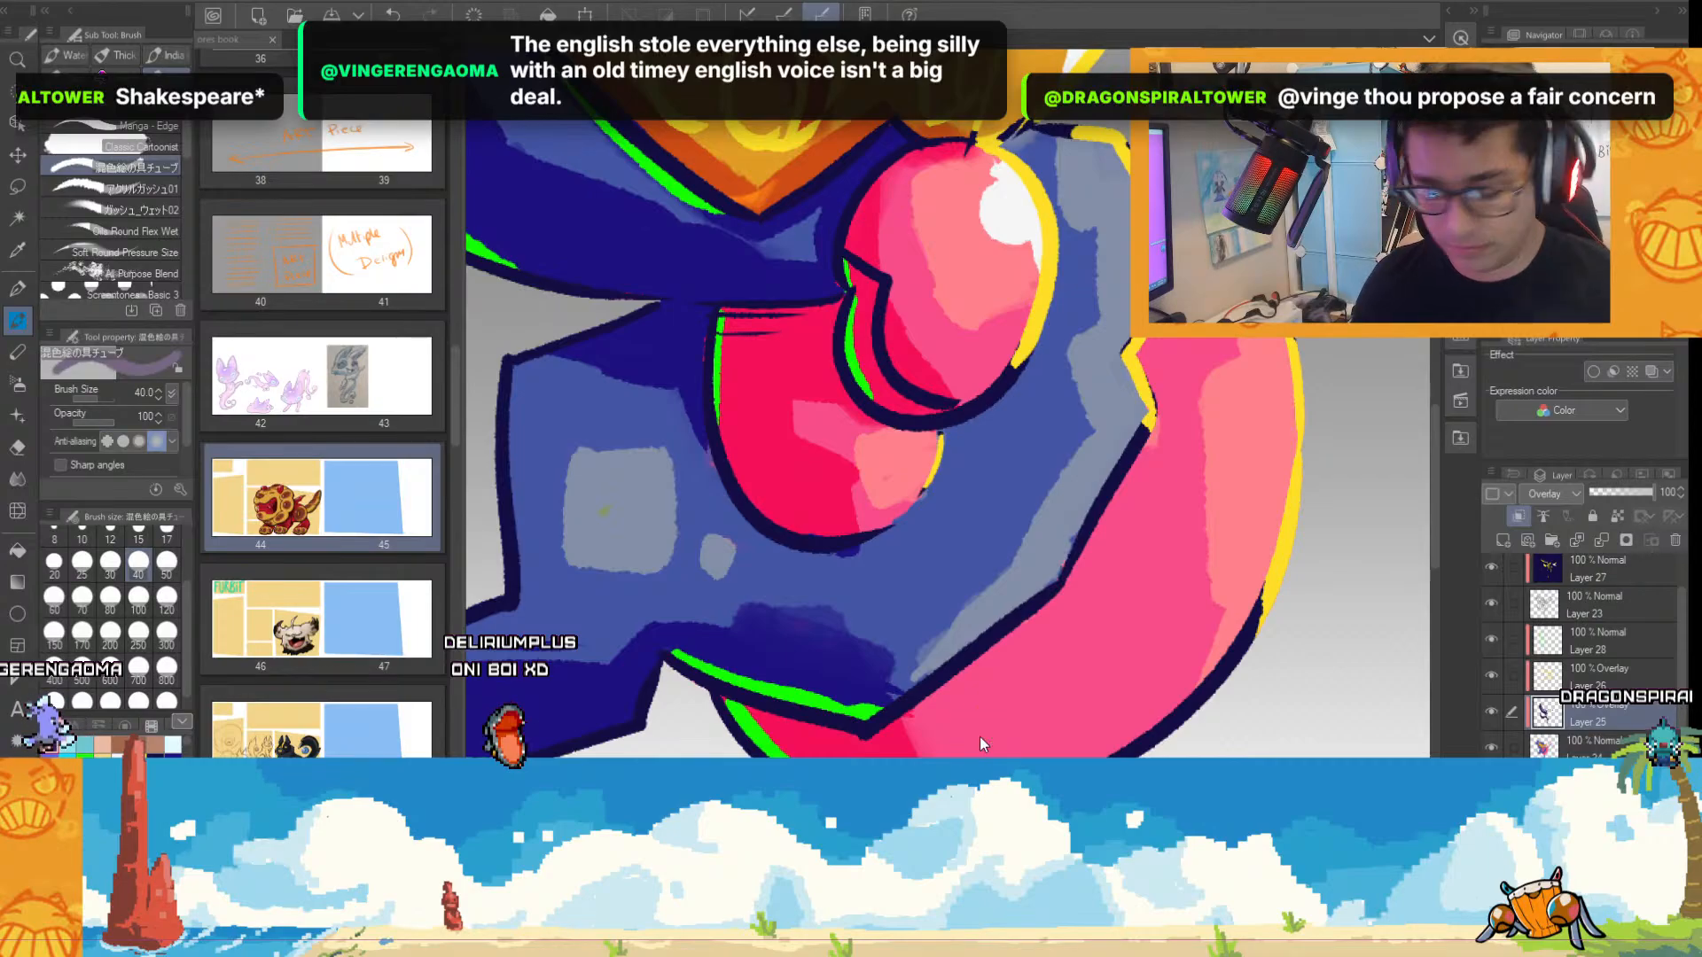
{"action": "scroll", "coordinate": [976, 700], "scroll_direction": "down", "scroll_amount": 2}
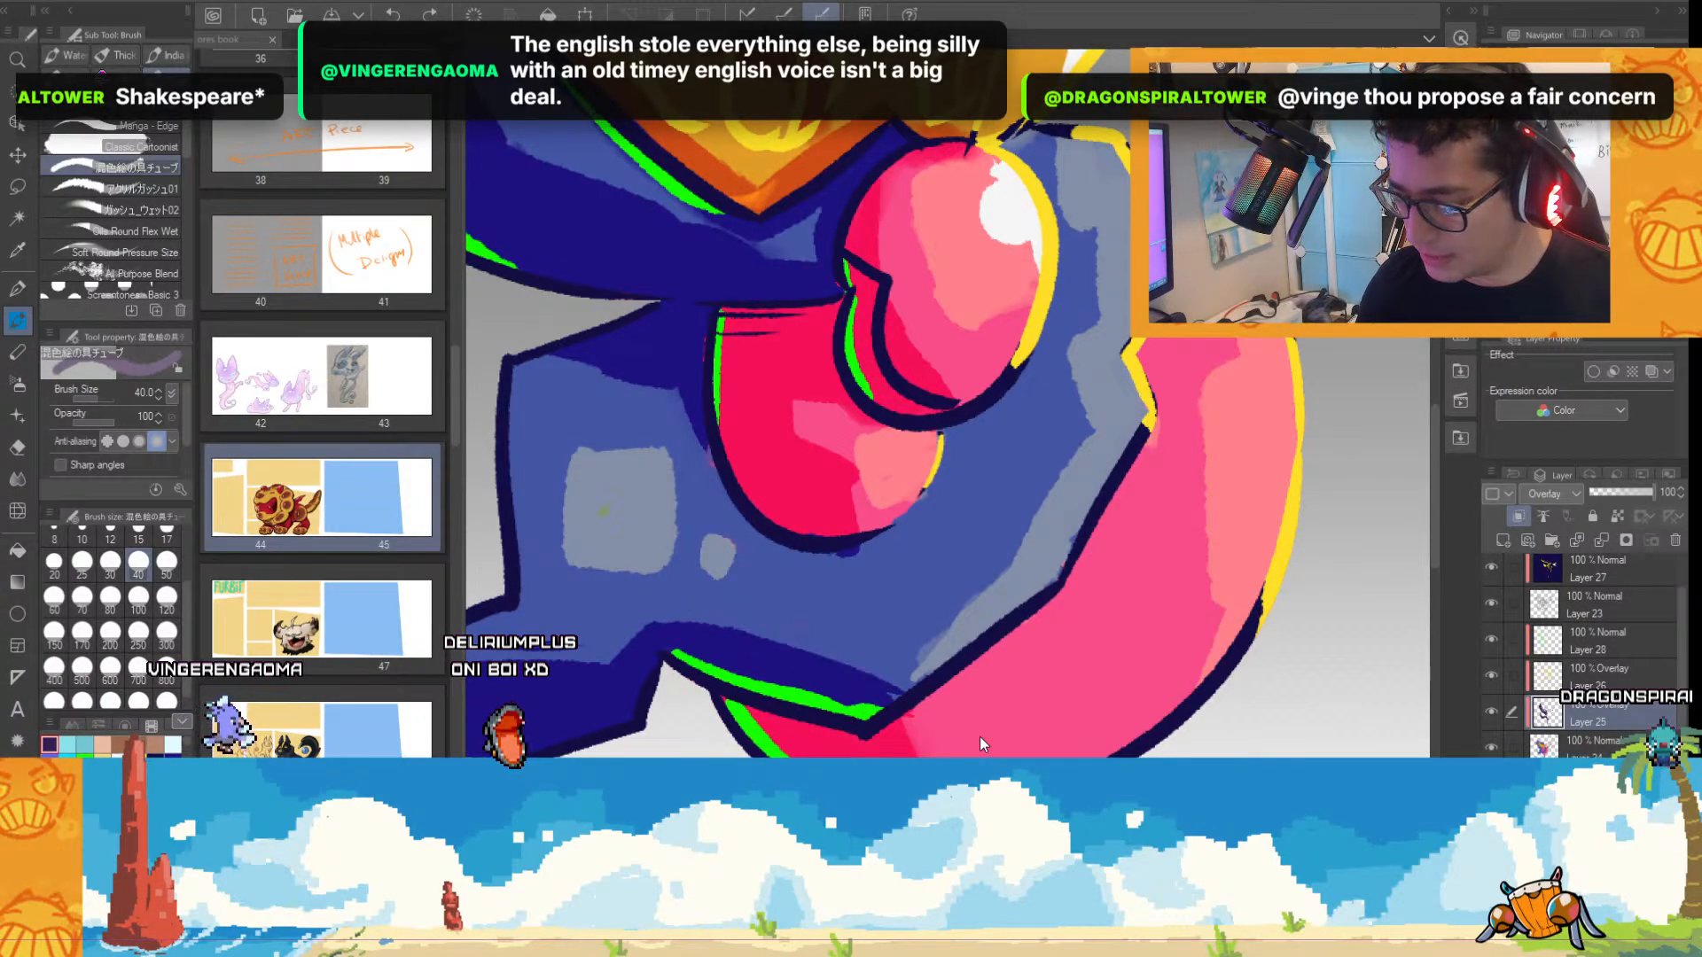
{"action": "scroll", "coordinate": [970, 671], "scroll_direction": "down", "scroll_amount": 1}
{"action": "scroll", "coordinate": [962, 620], "scroll_direction": "up", "scroll_amount": 2}
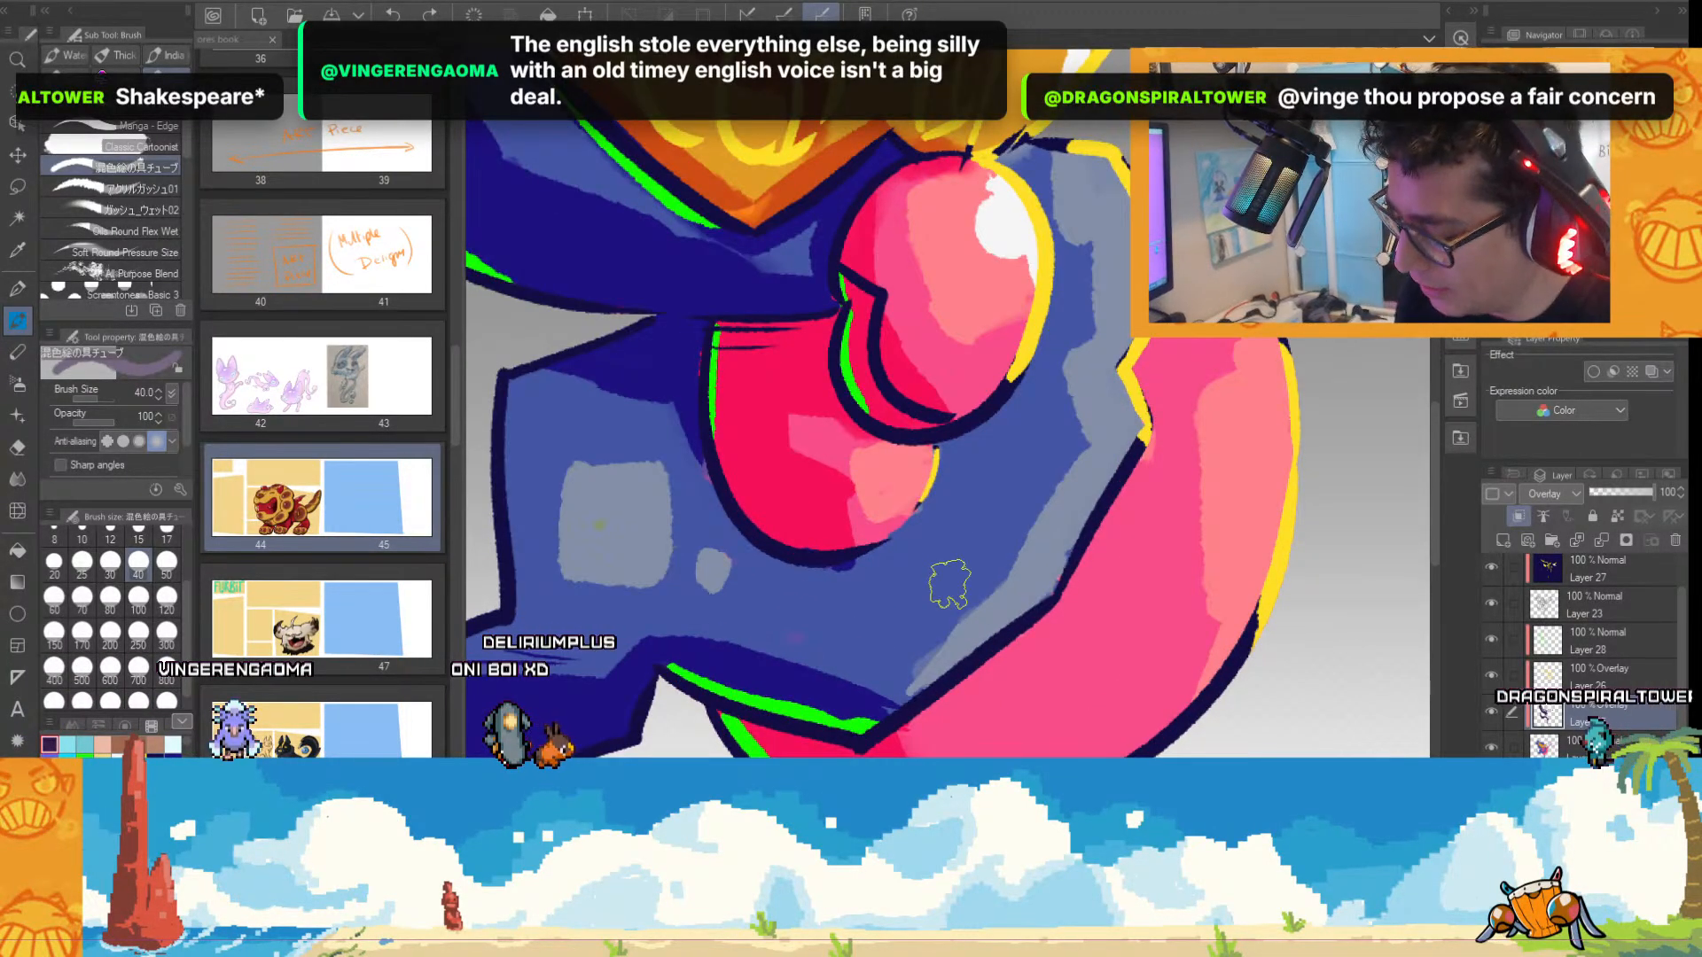
{"action": "scroll", "coordinate": [952, 576], "scroll_direction": "up", "scroll_amount": 1}
{"action": "mouse_move", "coordinate": [914, 674]}
{"action": "left_mouse_down"}
{"action": "mouse_move", "coordinate": [1312, 660]}
{"action": "mouse_move", "coordinate": [1335, 679]}
{"action": "left_mouse_up"}
{"action": "left_click_drag", "start_coordinate": [1114, 621], "coordinate": [915, 669]}
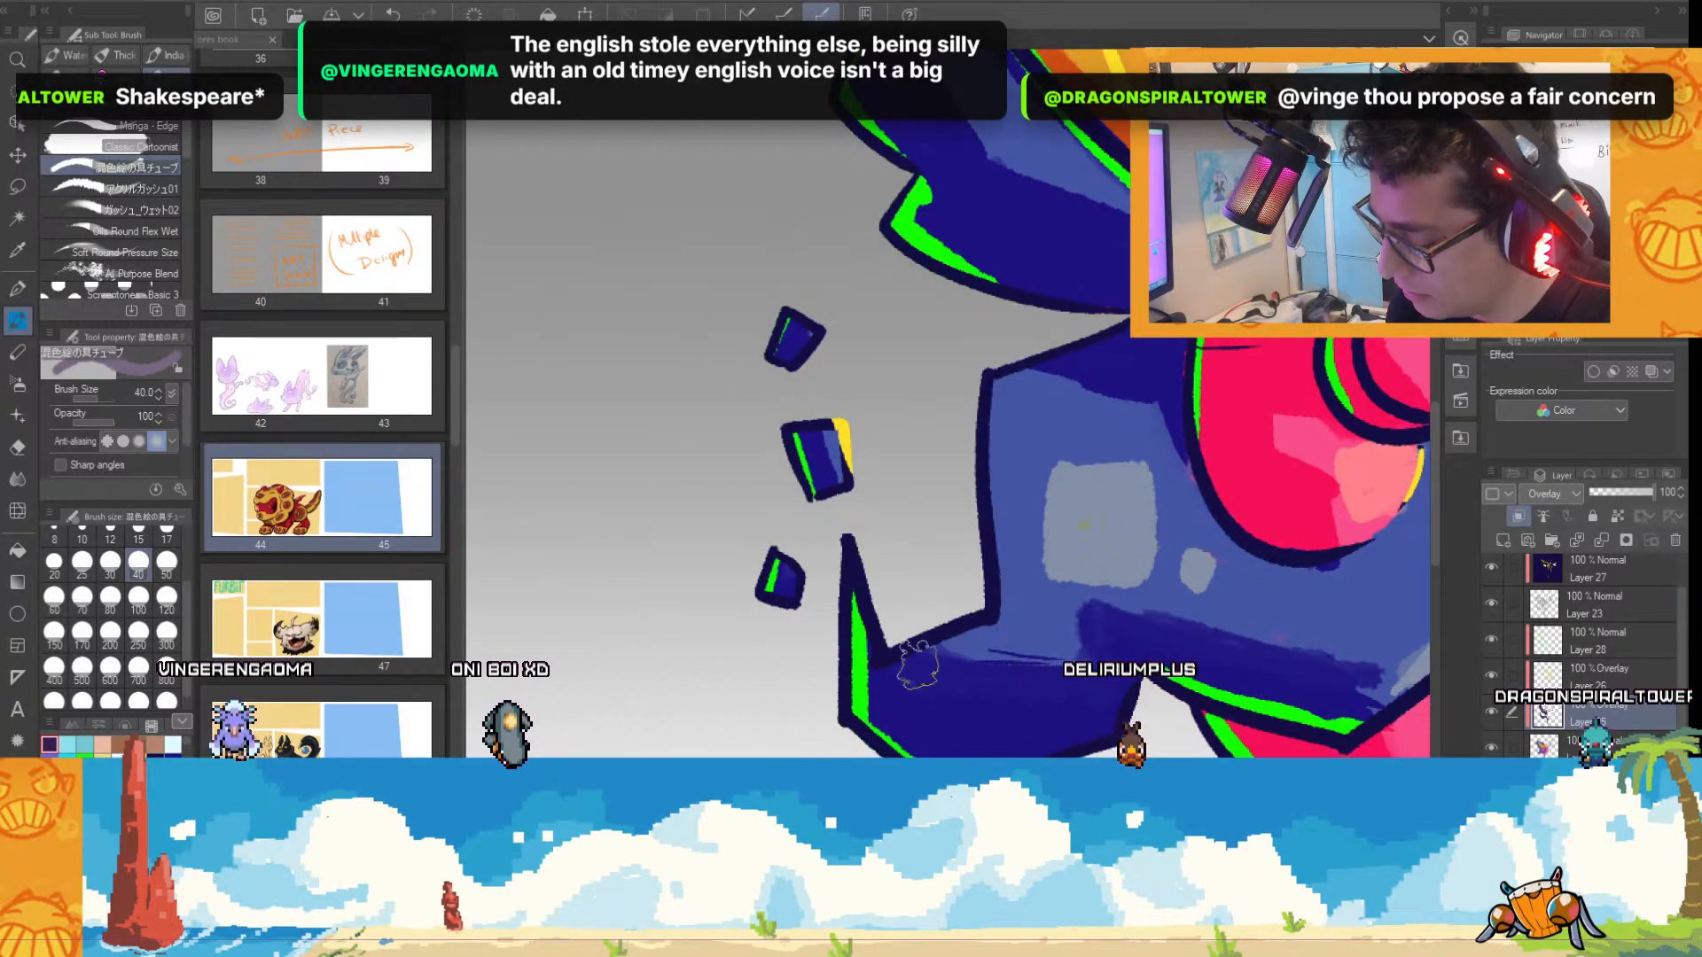
{"action": "scroll", "coordinate": [1192, 738], "scroll_direction": "down", "scroll_amount": 3}
{"action": "left_click_drag", "start_coordinate": [1404, 740], "coordinate": [1132, 749]}
{"action": "scroll", "coordinate": [1132, 749], "scroll_direction": "up", "scroll_amount": 2}
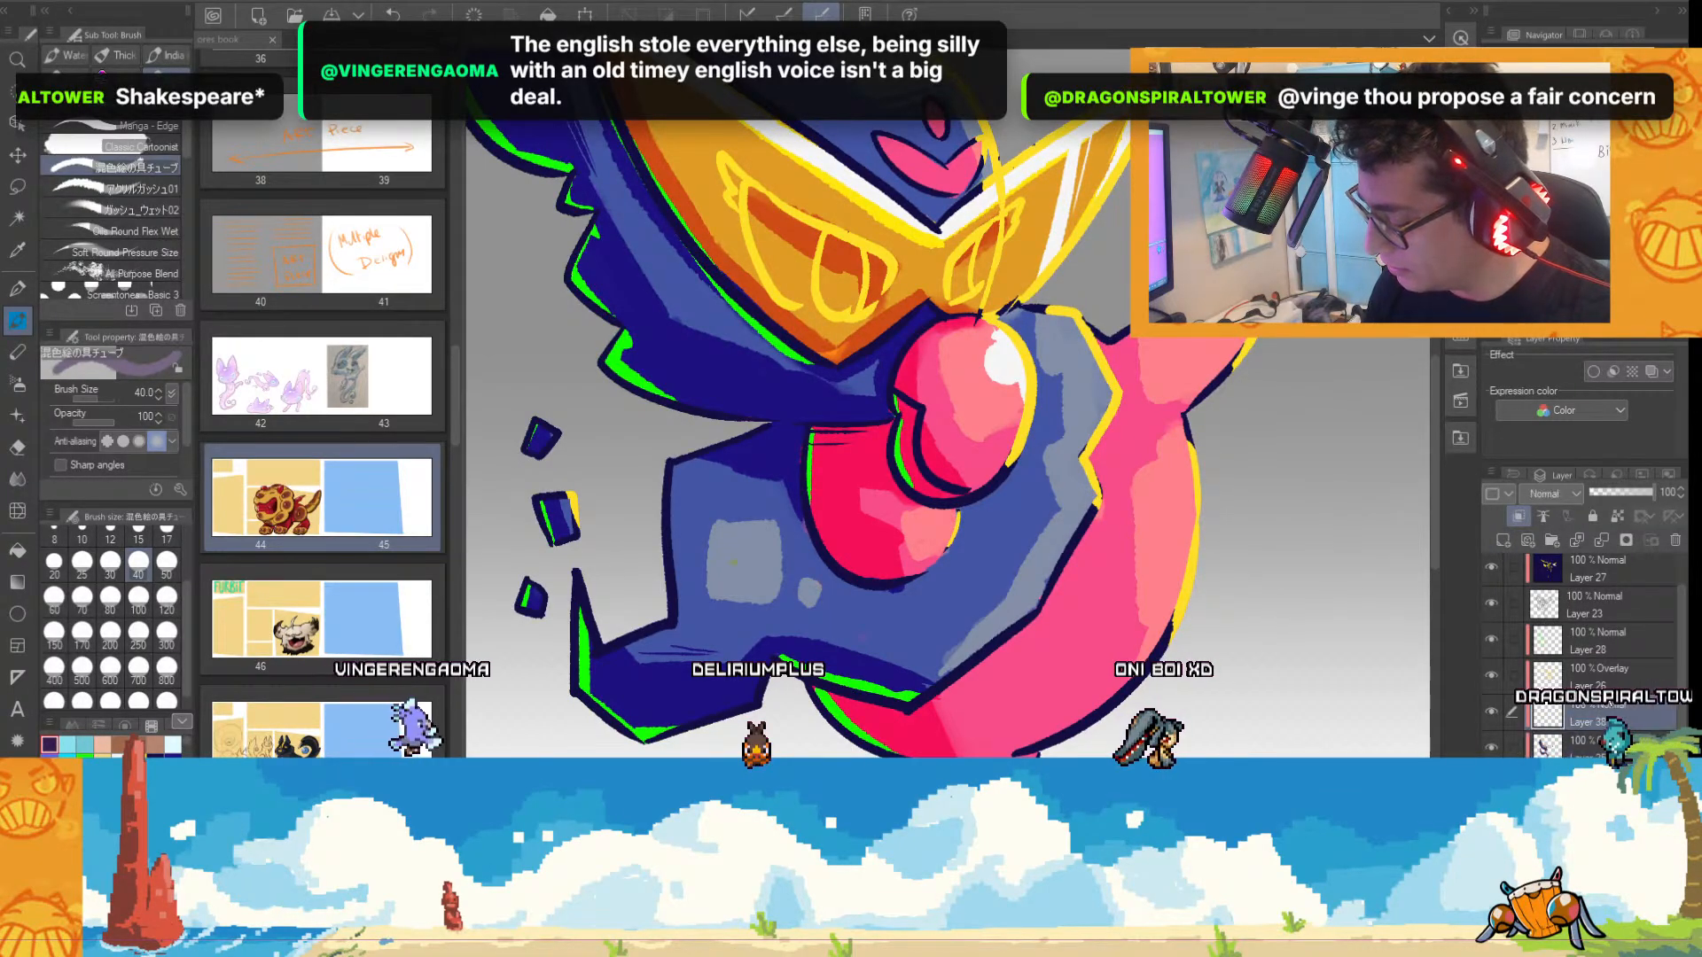
On the Overlay layer, Layer 38, paint black shadows on the creature's tail with the Real G-Pen at size 100 and set layer opacity to 50.
{"action": "left_click", "coordinate": [1591, 722]}
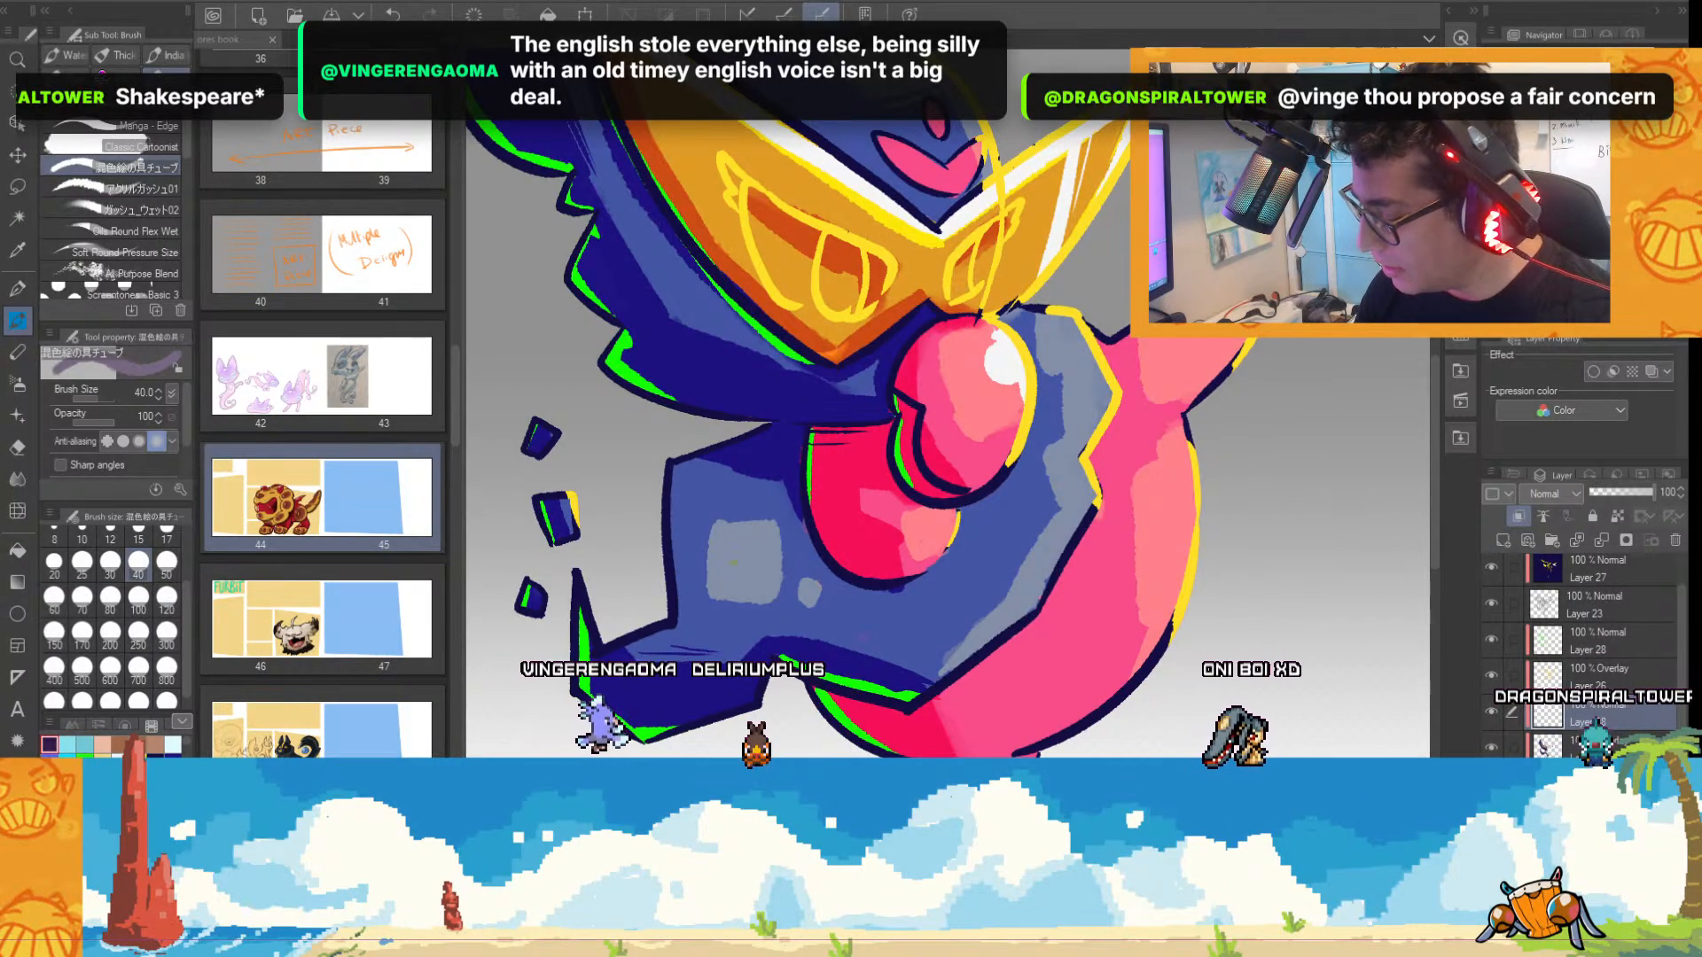
{"action": "left_click", "coordinate": [1551, 494]}
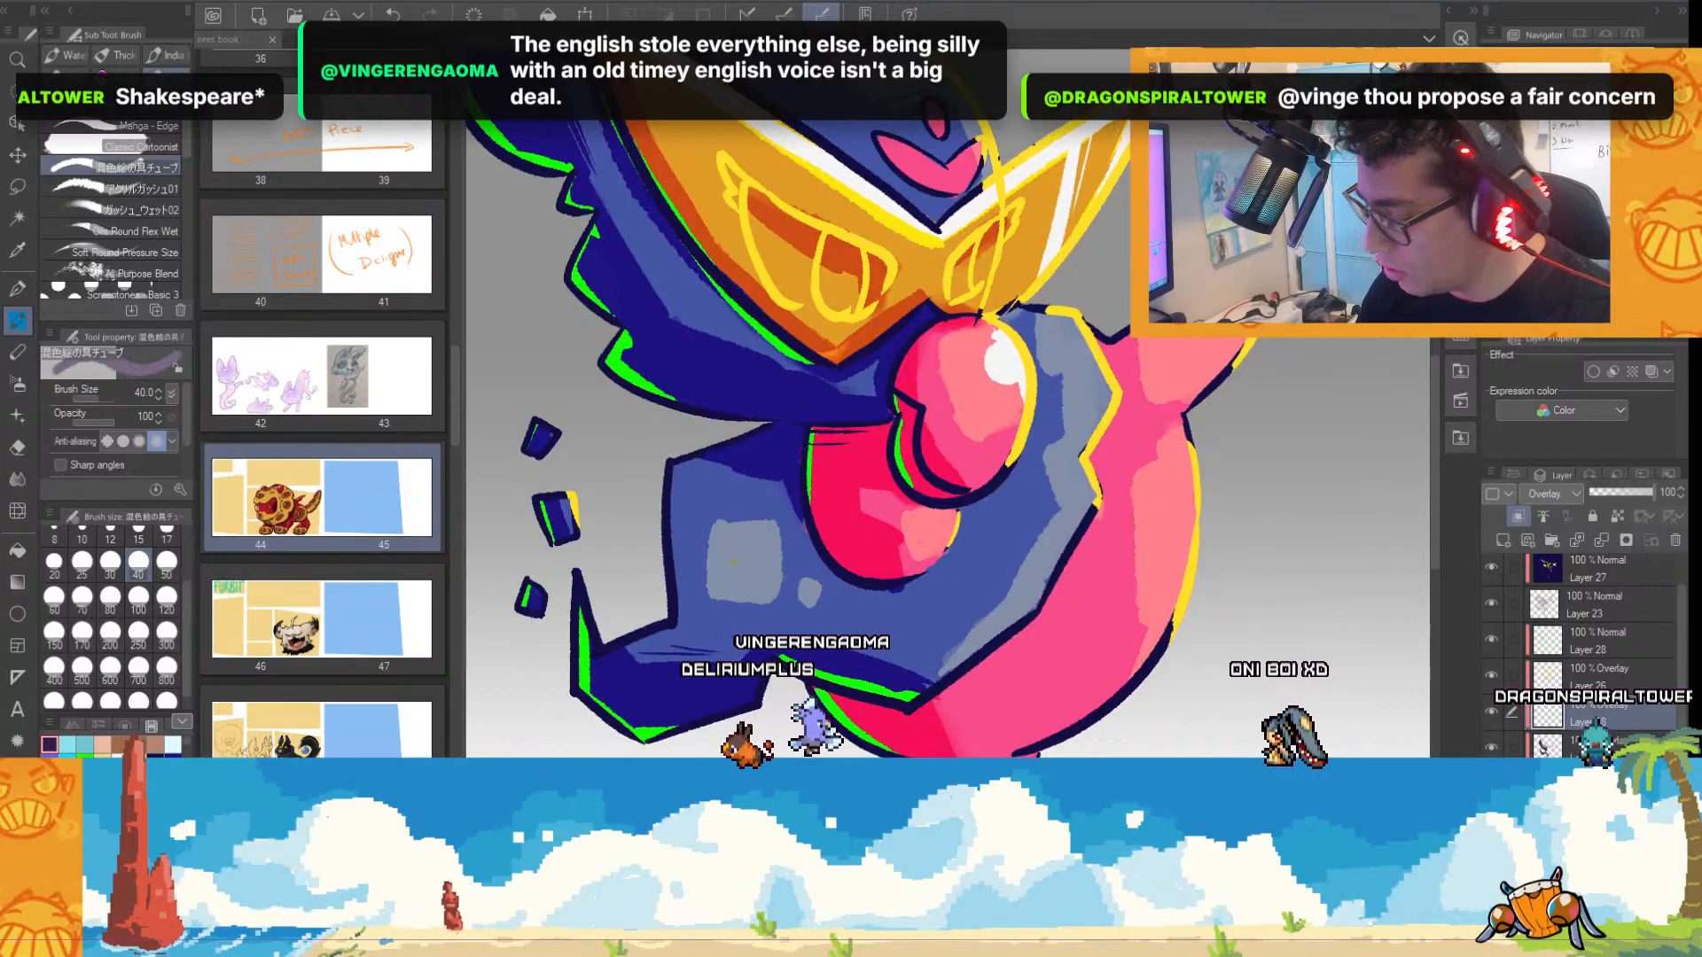
{"action": "left_click", "coordinate": [1551, 720]}
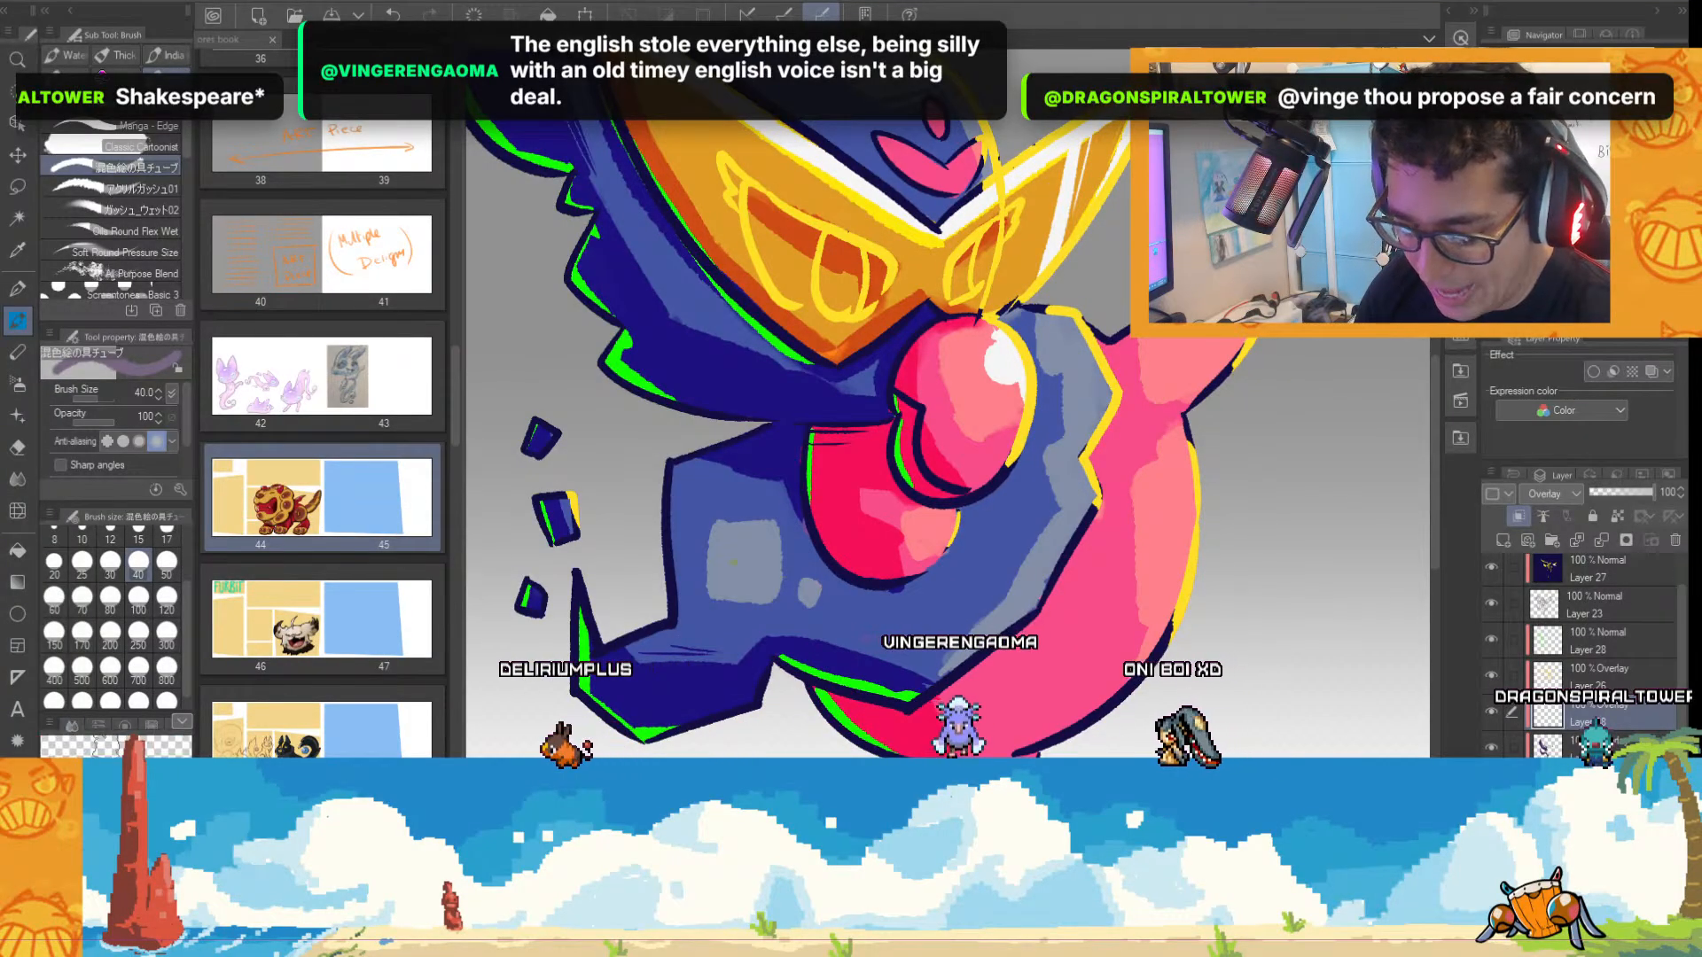
{"action": "left_click", "coordinate": [125, 726]}
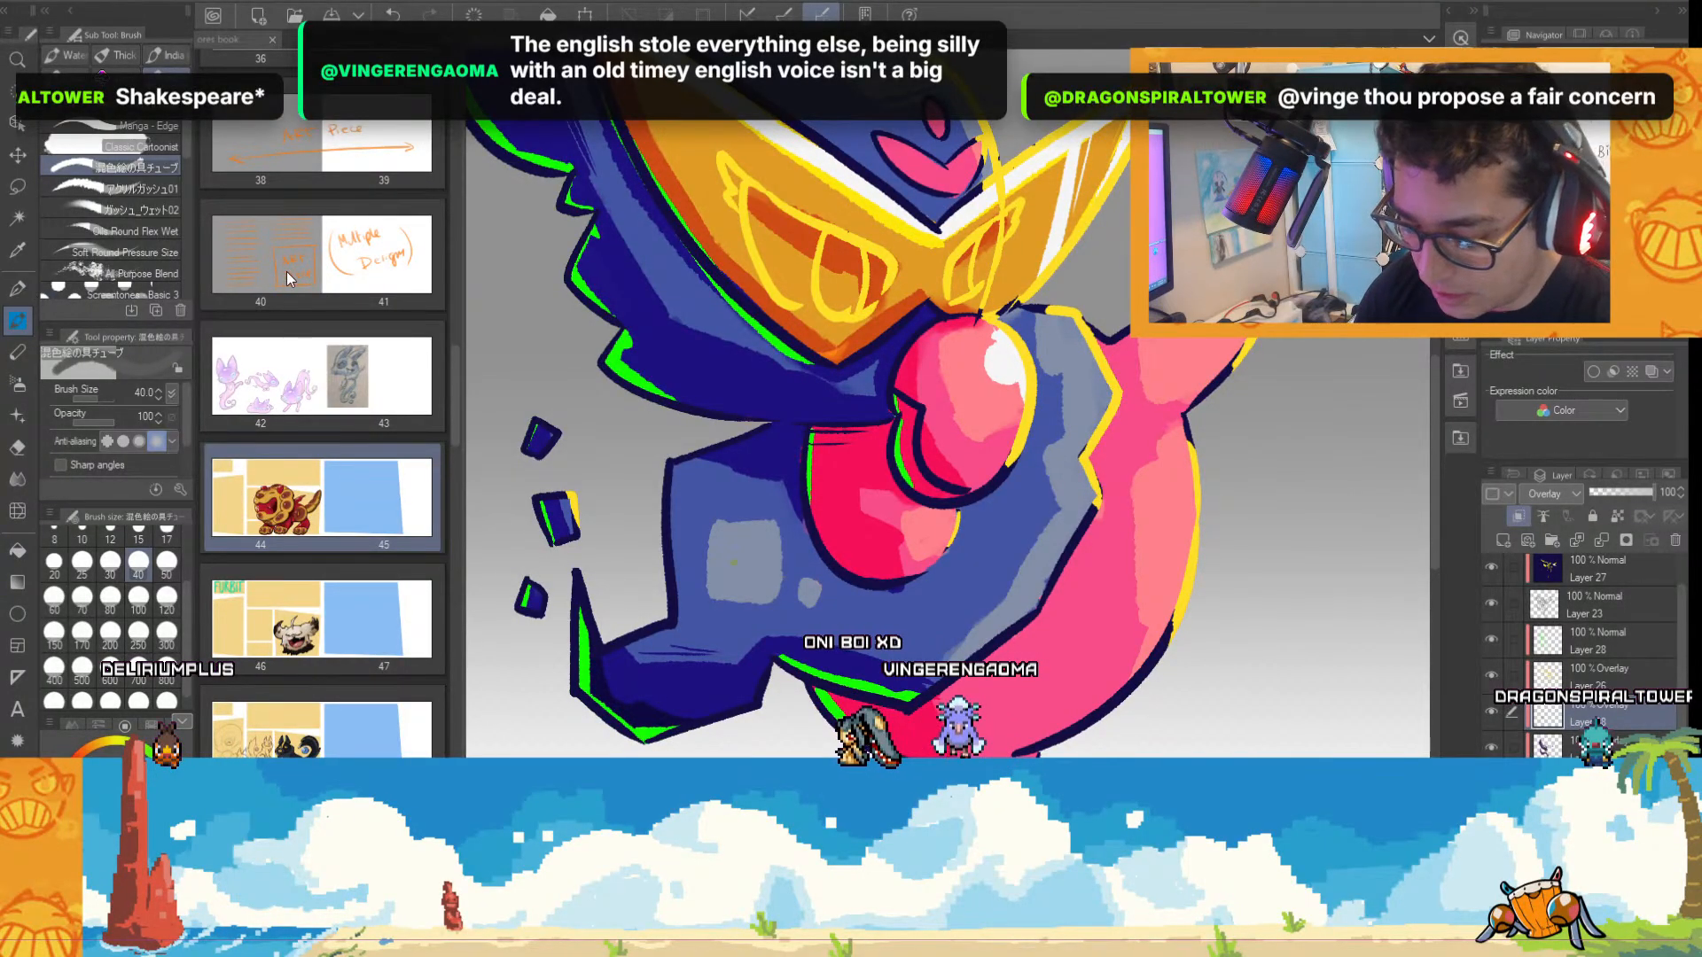
{"action": "key", "text": "p"}
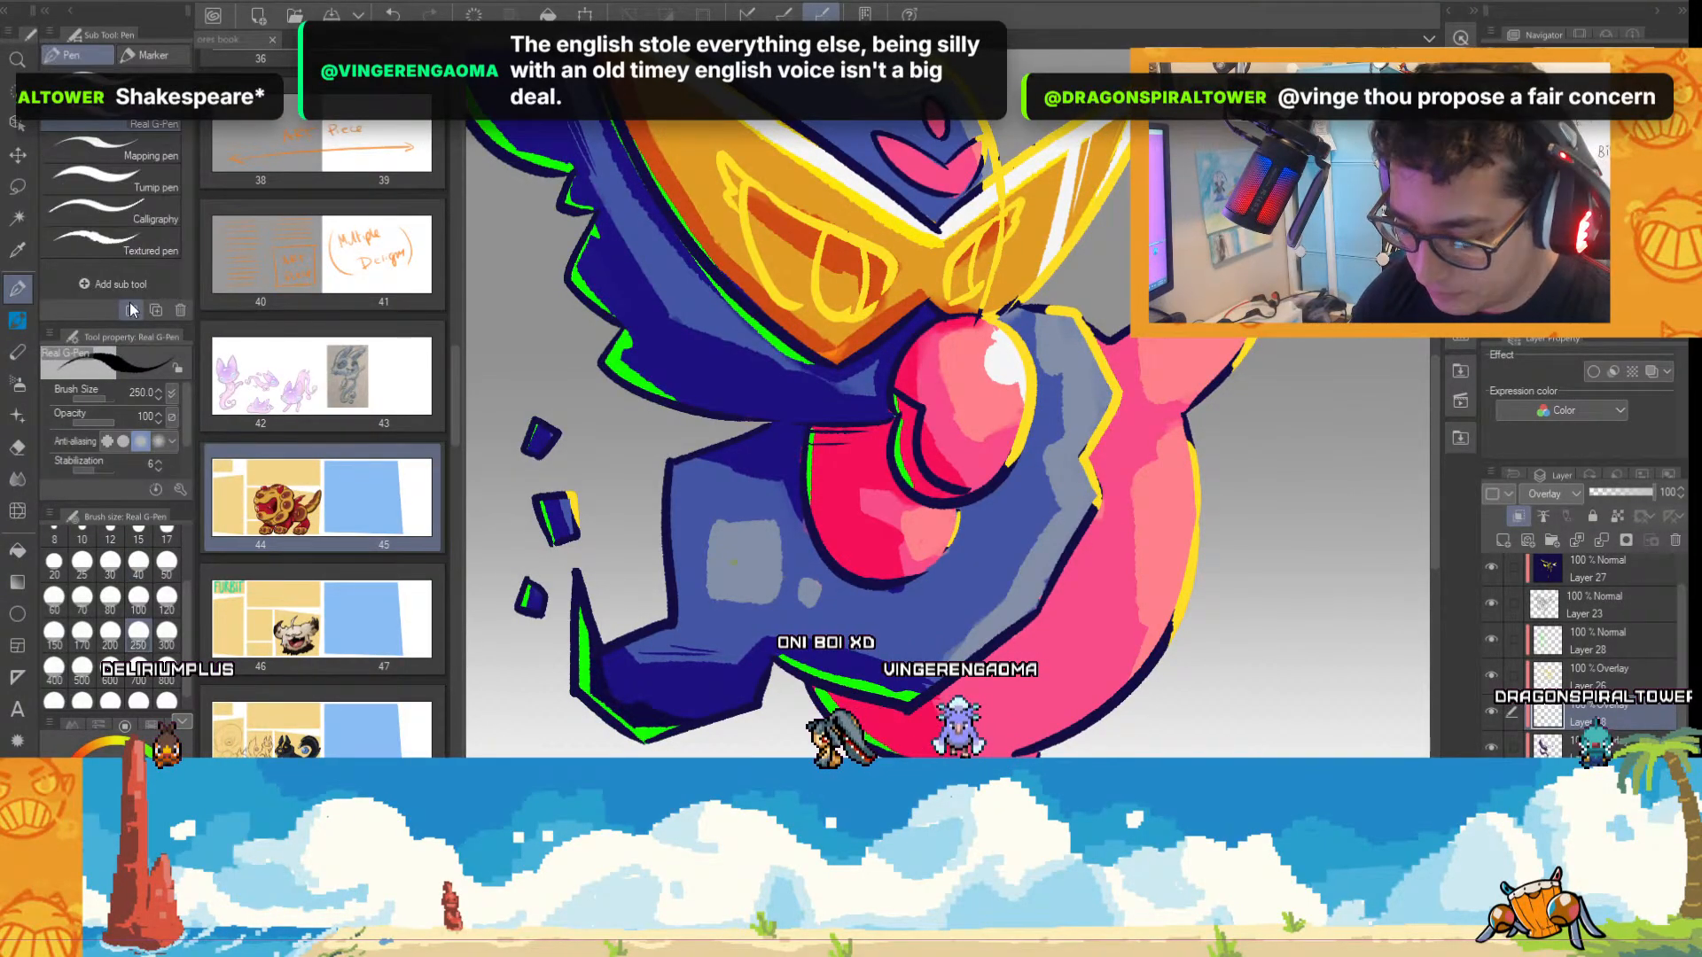
{"action": "left_click", "coordinate": [135, 608]}
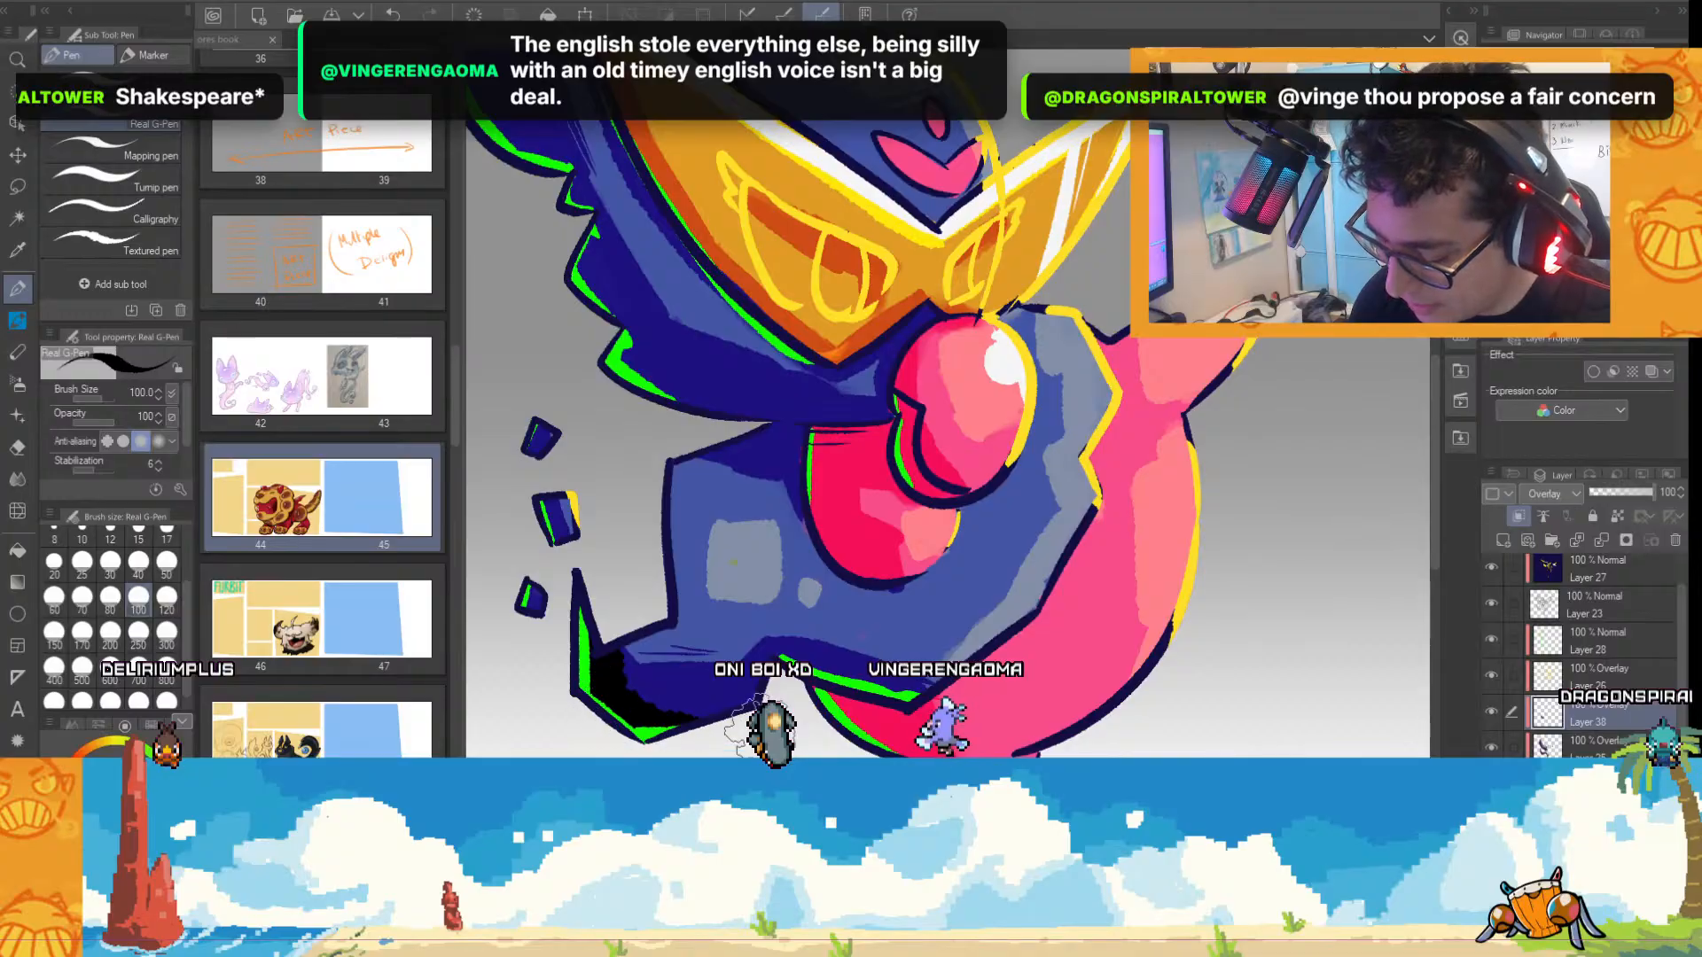
{"action": "left_click", "coordinate": [1620, 491]}
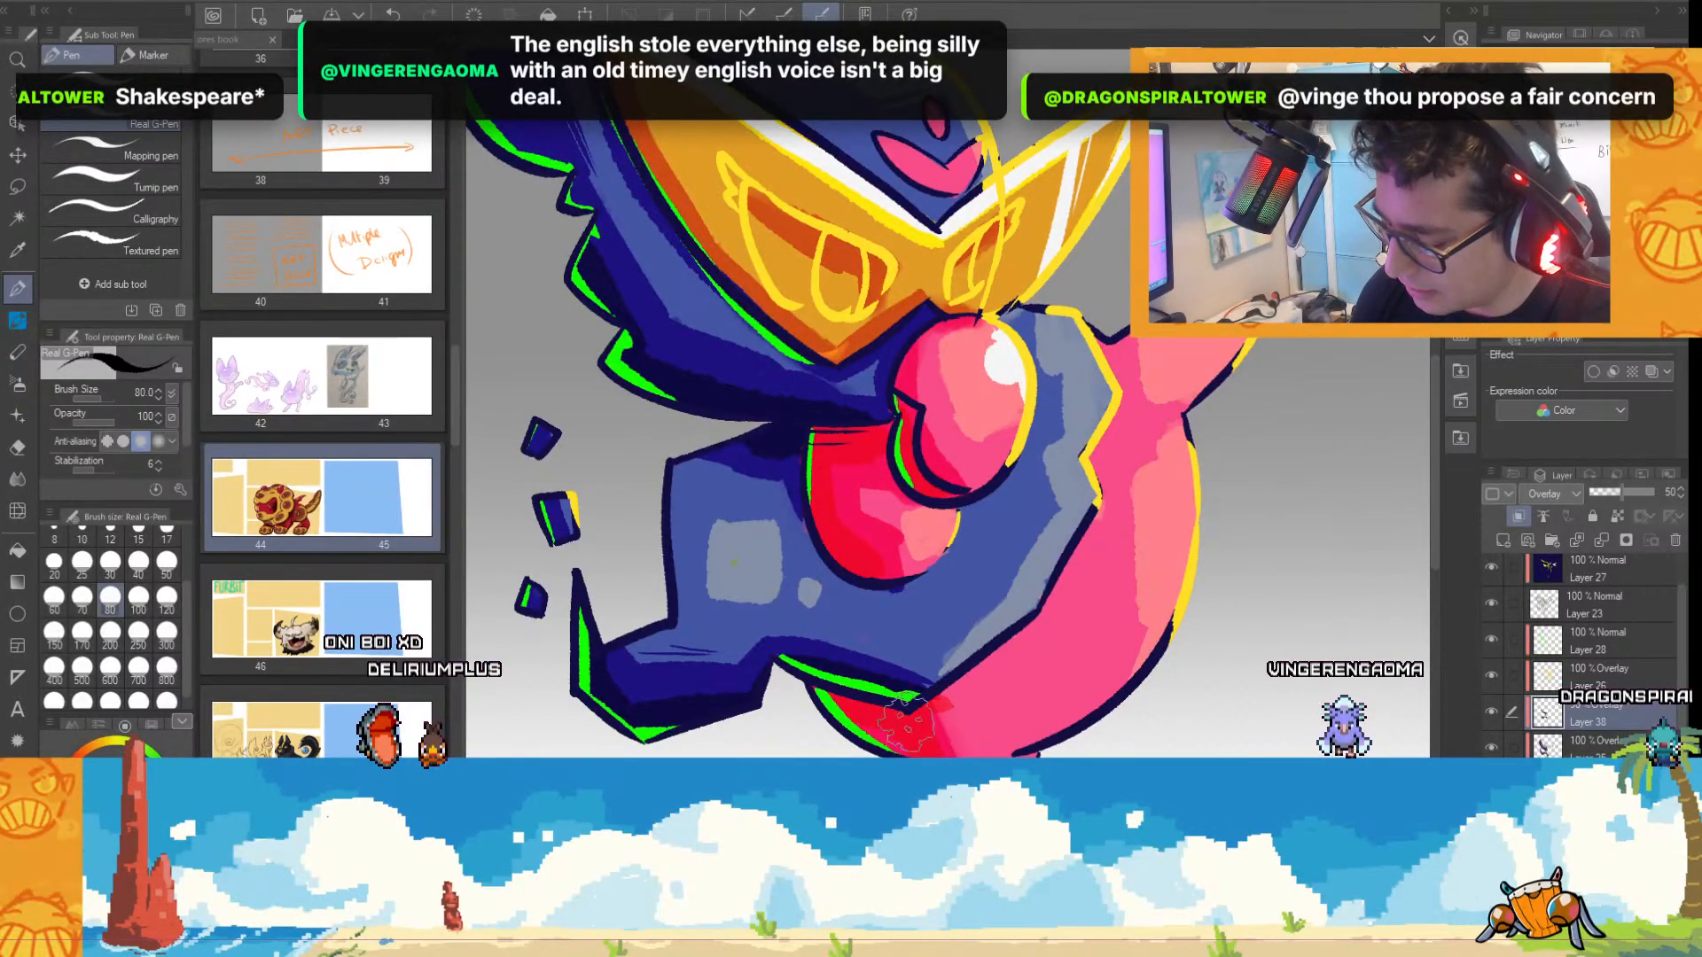
Paint black shadows on the creature's lower pink belly and the top of its thin leg with the Real G-Pen at size 80.
{"action": "scroll", "coordinate": [1397, 567], "scroll_direction": "down", "scroll_amount": 3}
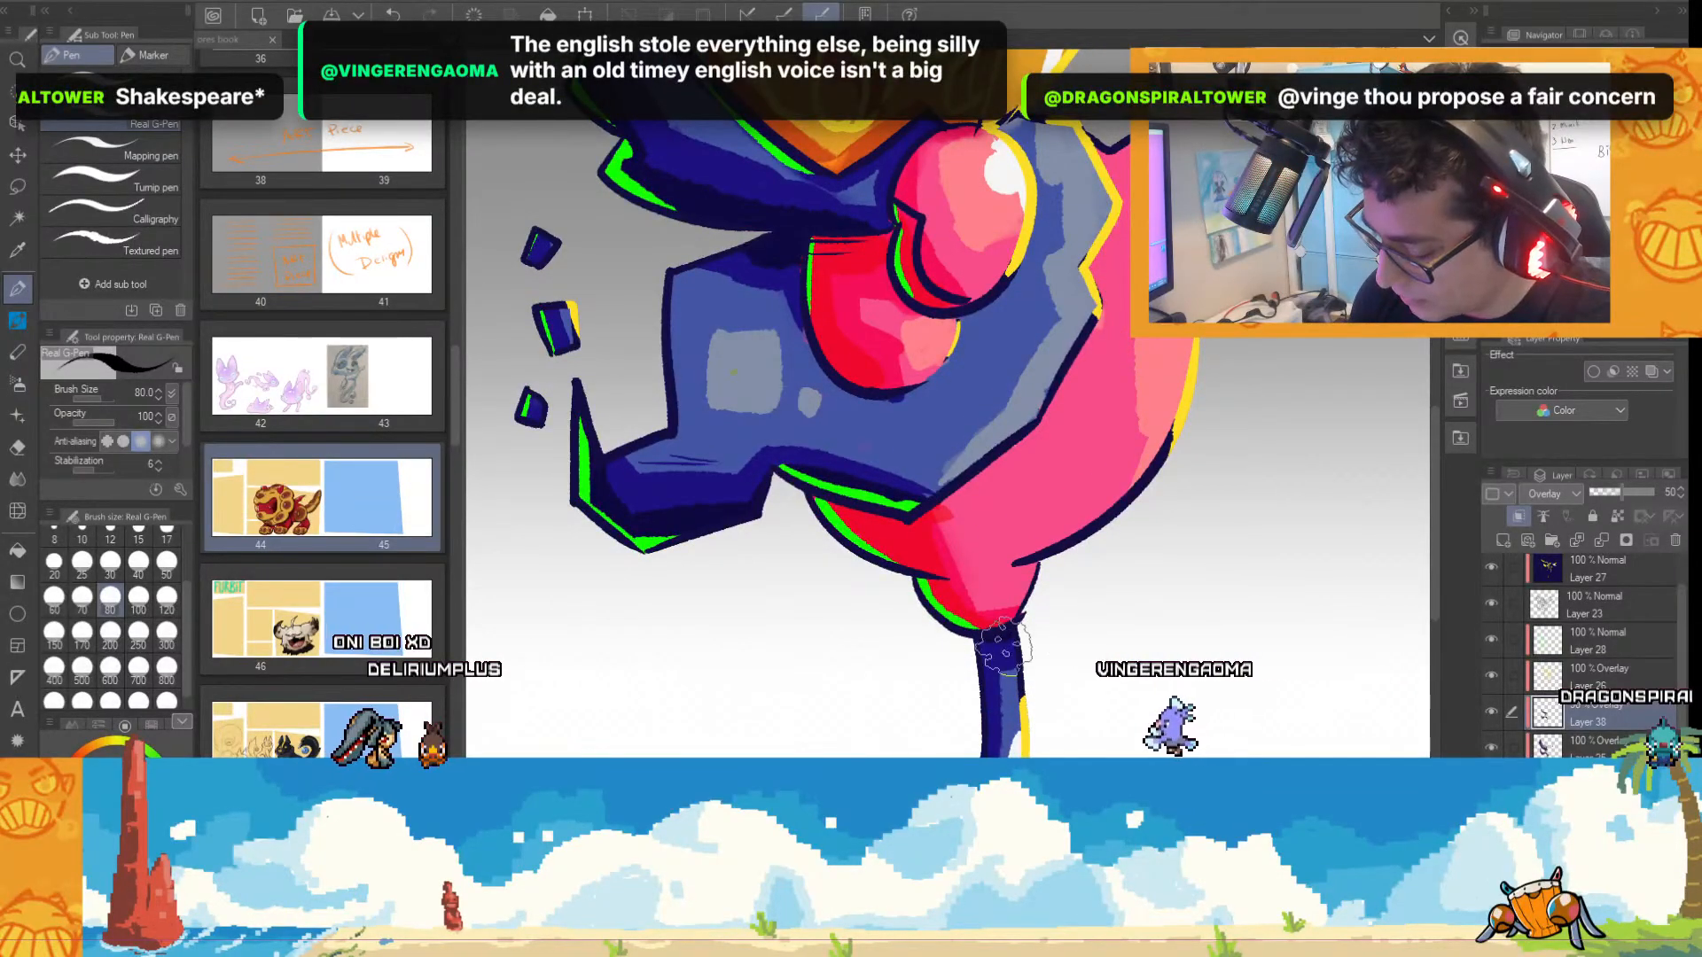
{"action": "left_click_drag", "start_coordinate": [1436, 560], "coordinate": [1436, 625]}
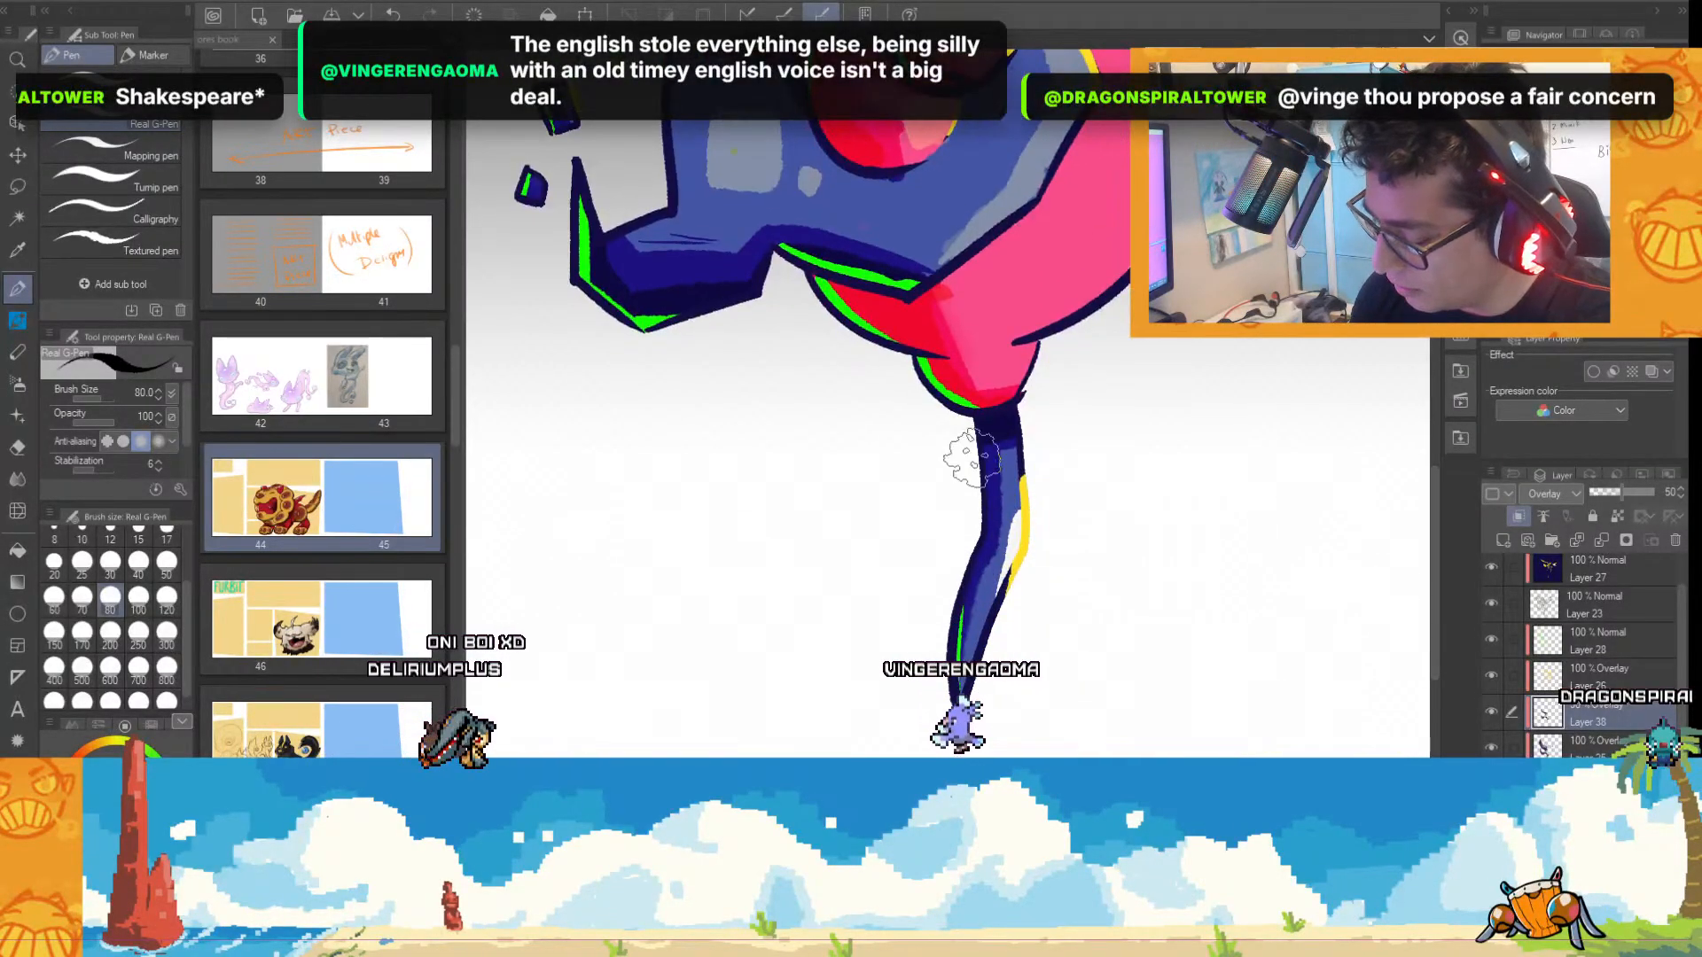
{"action": "scroll", "coordinate": [1153, 537], "scroll_direction": "down", "scroll_amount": 2}
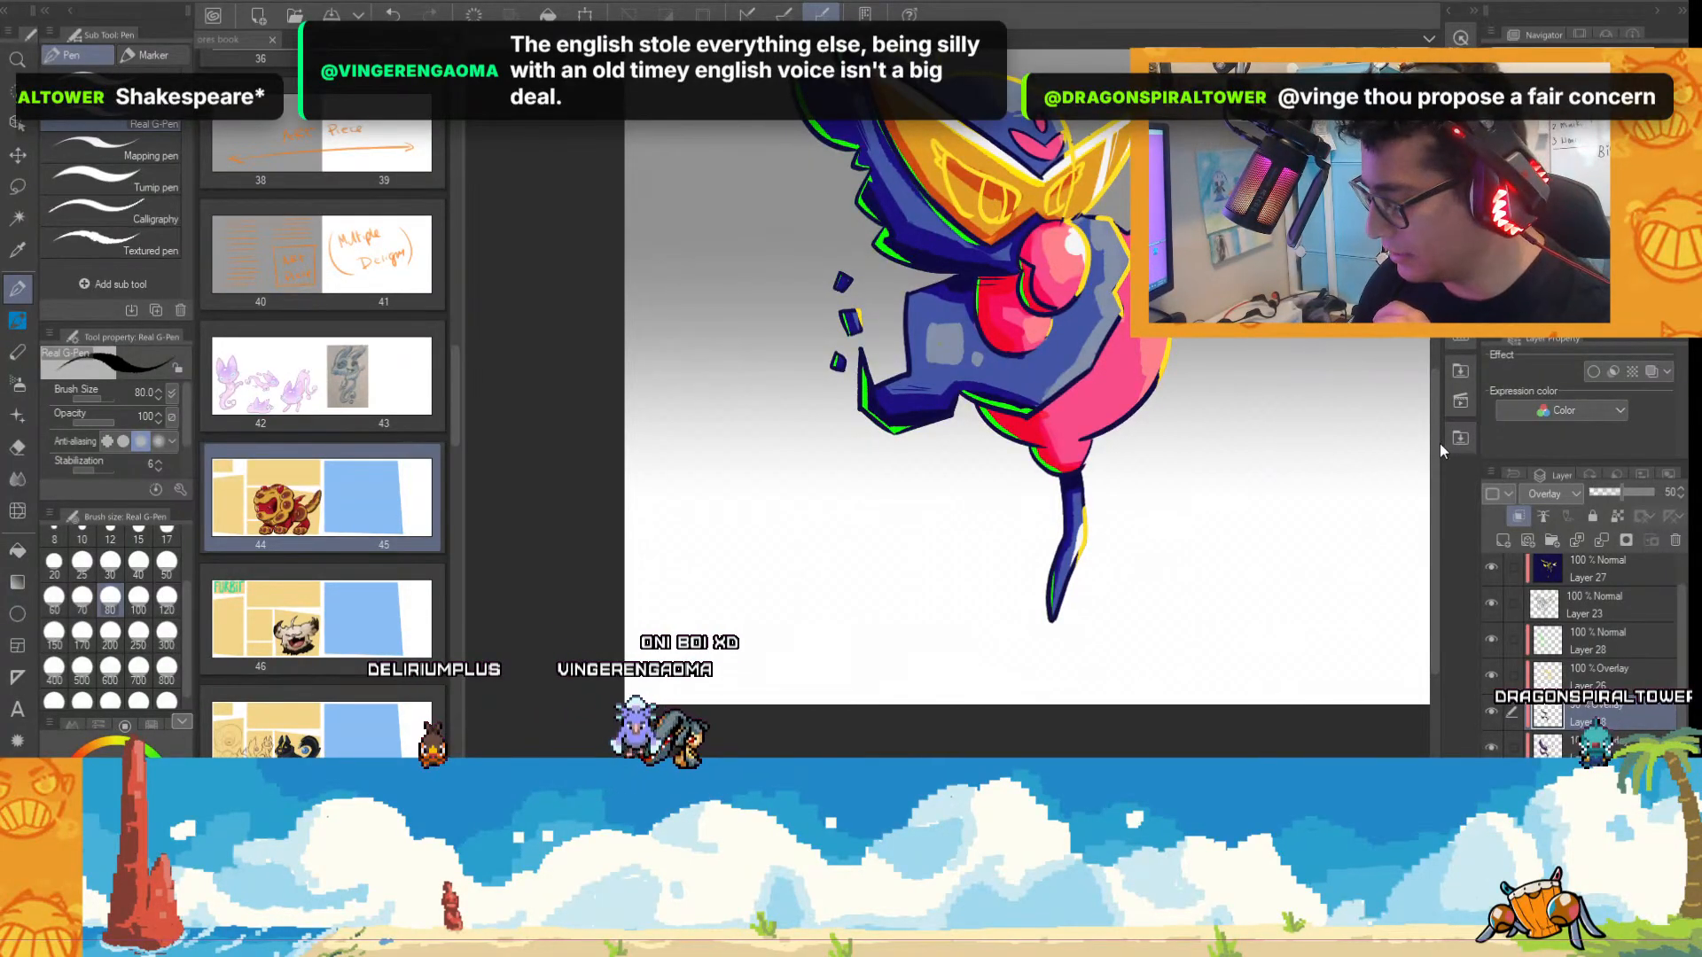
{"action": "scroll", "coordinate": [1276, 470], "scroll_direction": "up", "scroll_amount": 3}
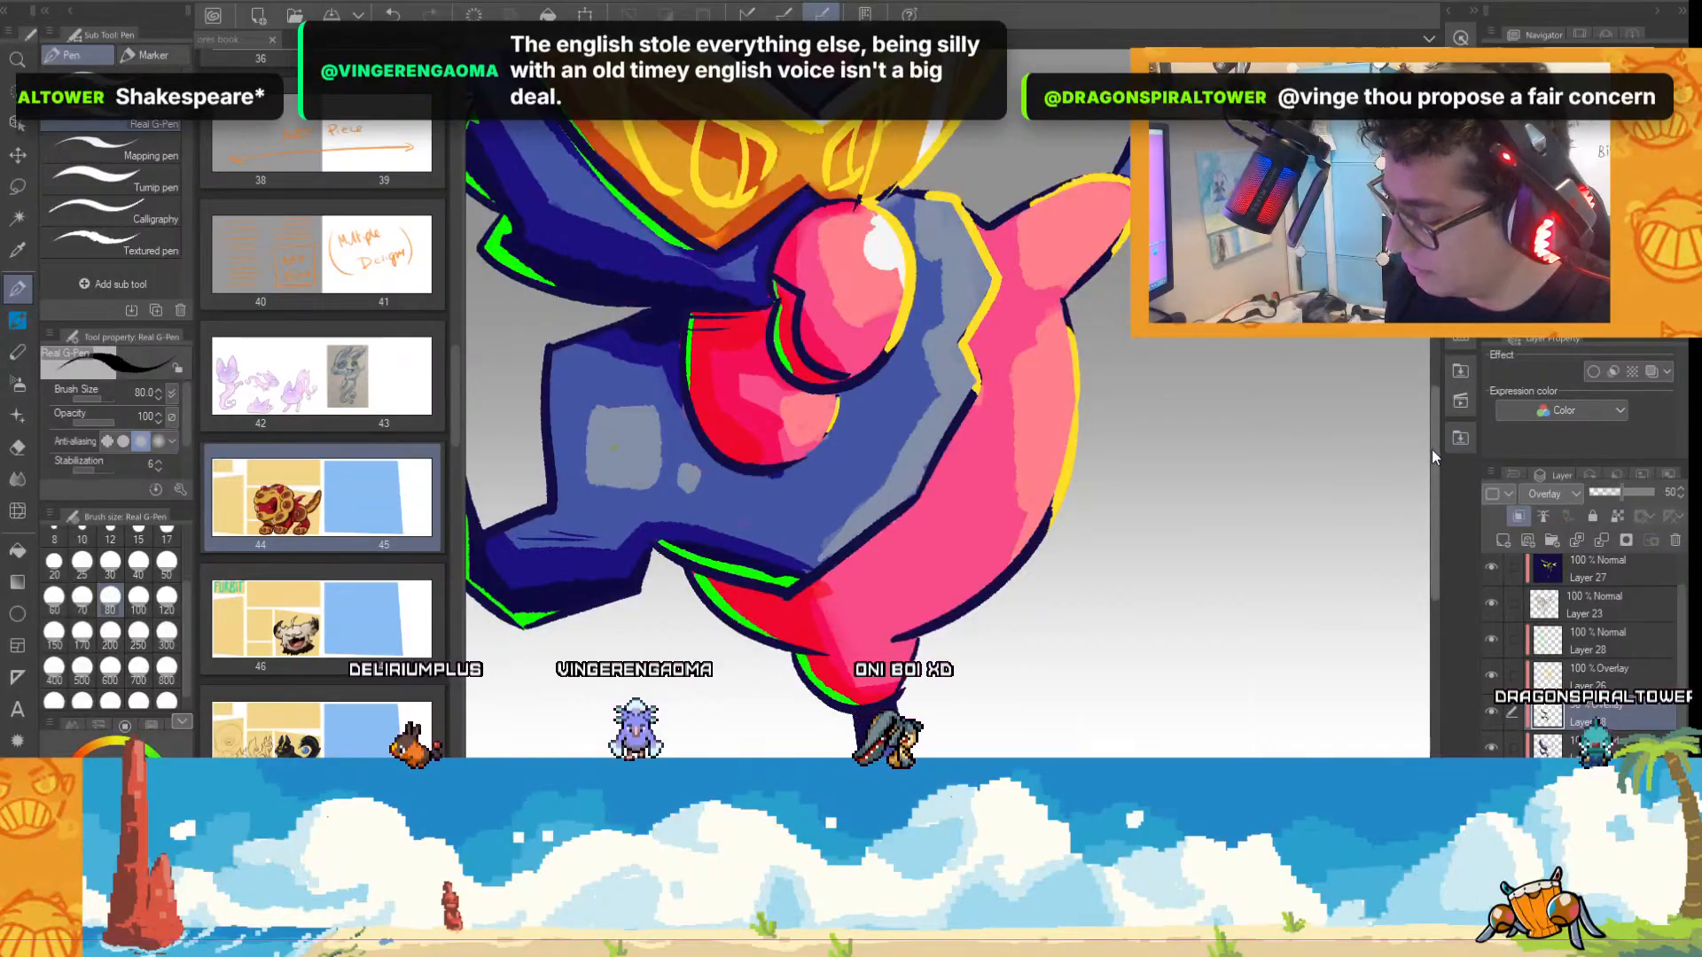
Continue the black Overlay shadows on the creature's dark raised arm and along the thin leg on Layer 38.
{"action": "left_click_drag", "start_coordinate": [1435, 460], "coordinate": [1447, 387]}
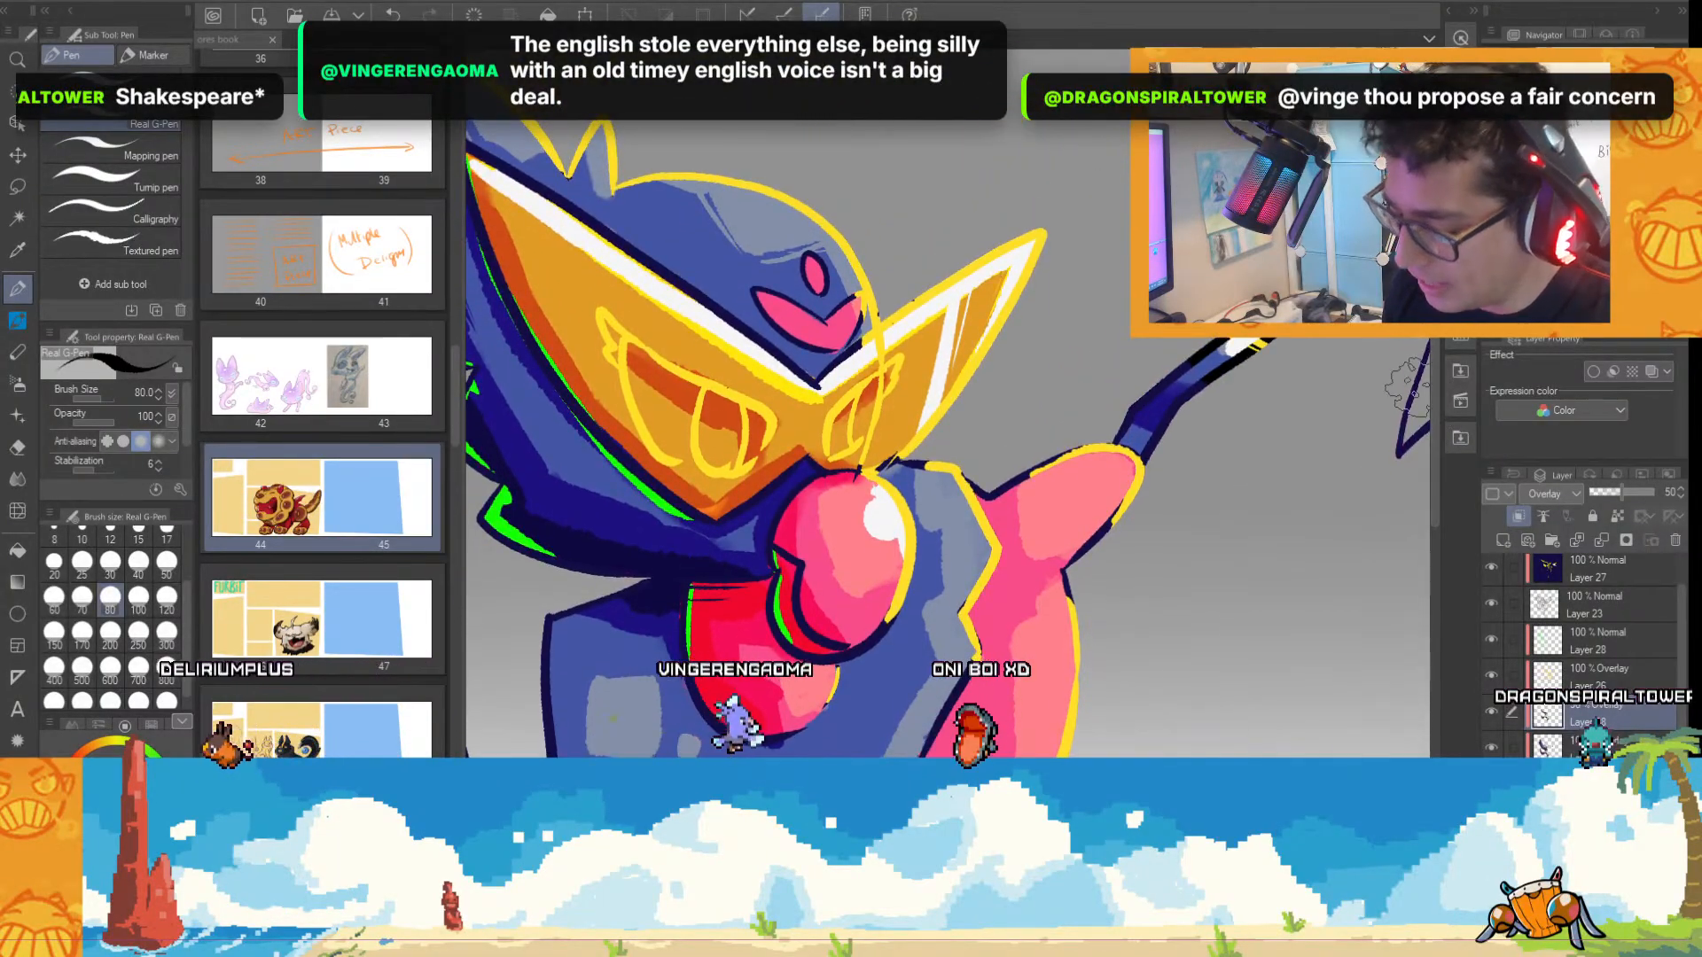
{"action": "left_click_drag", "start_coordinate": [1002, 927], "coordinate": [922, 926]}
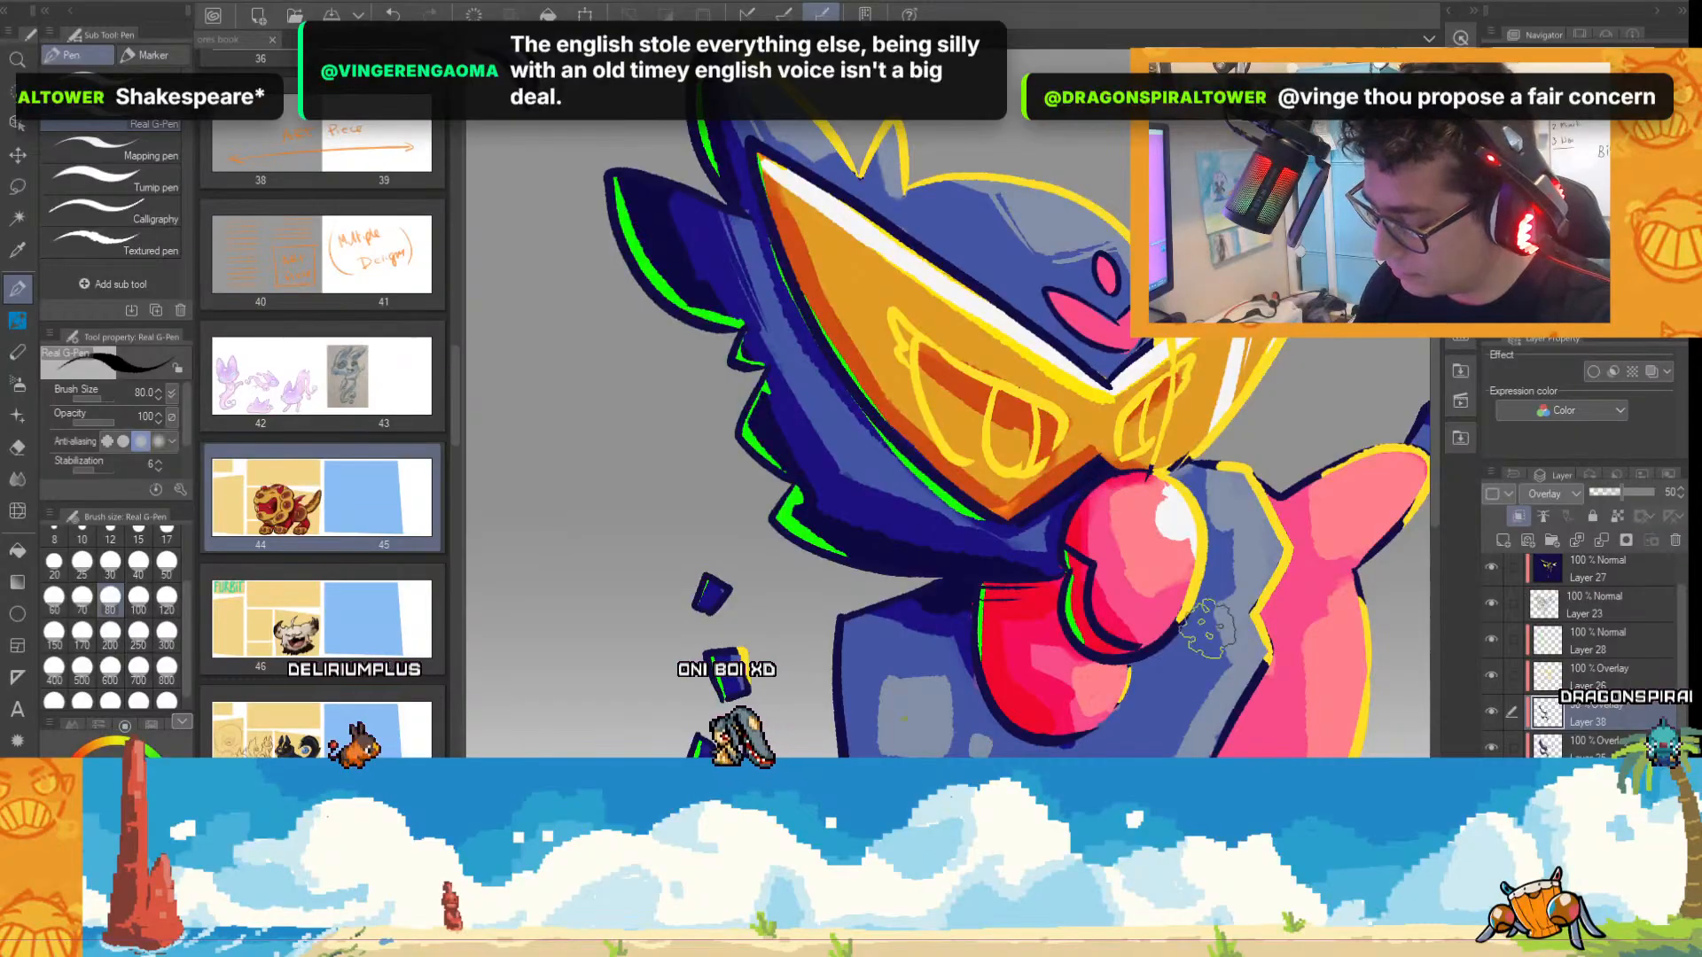
{"action": "scroll", "coordinate": [1139, 485], "scroll_direction": "down", "scroll_amount": 2}
{"action": "scroll", "coordinate": [1183, 457], "scroll_direction": "up", "scroll_amount": 2}
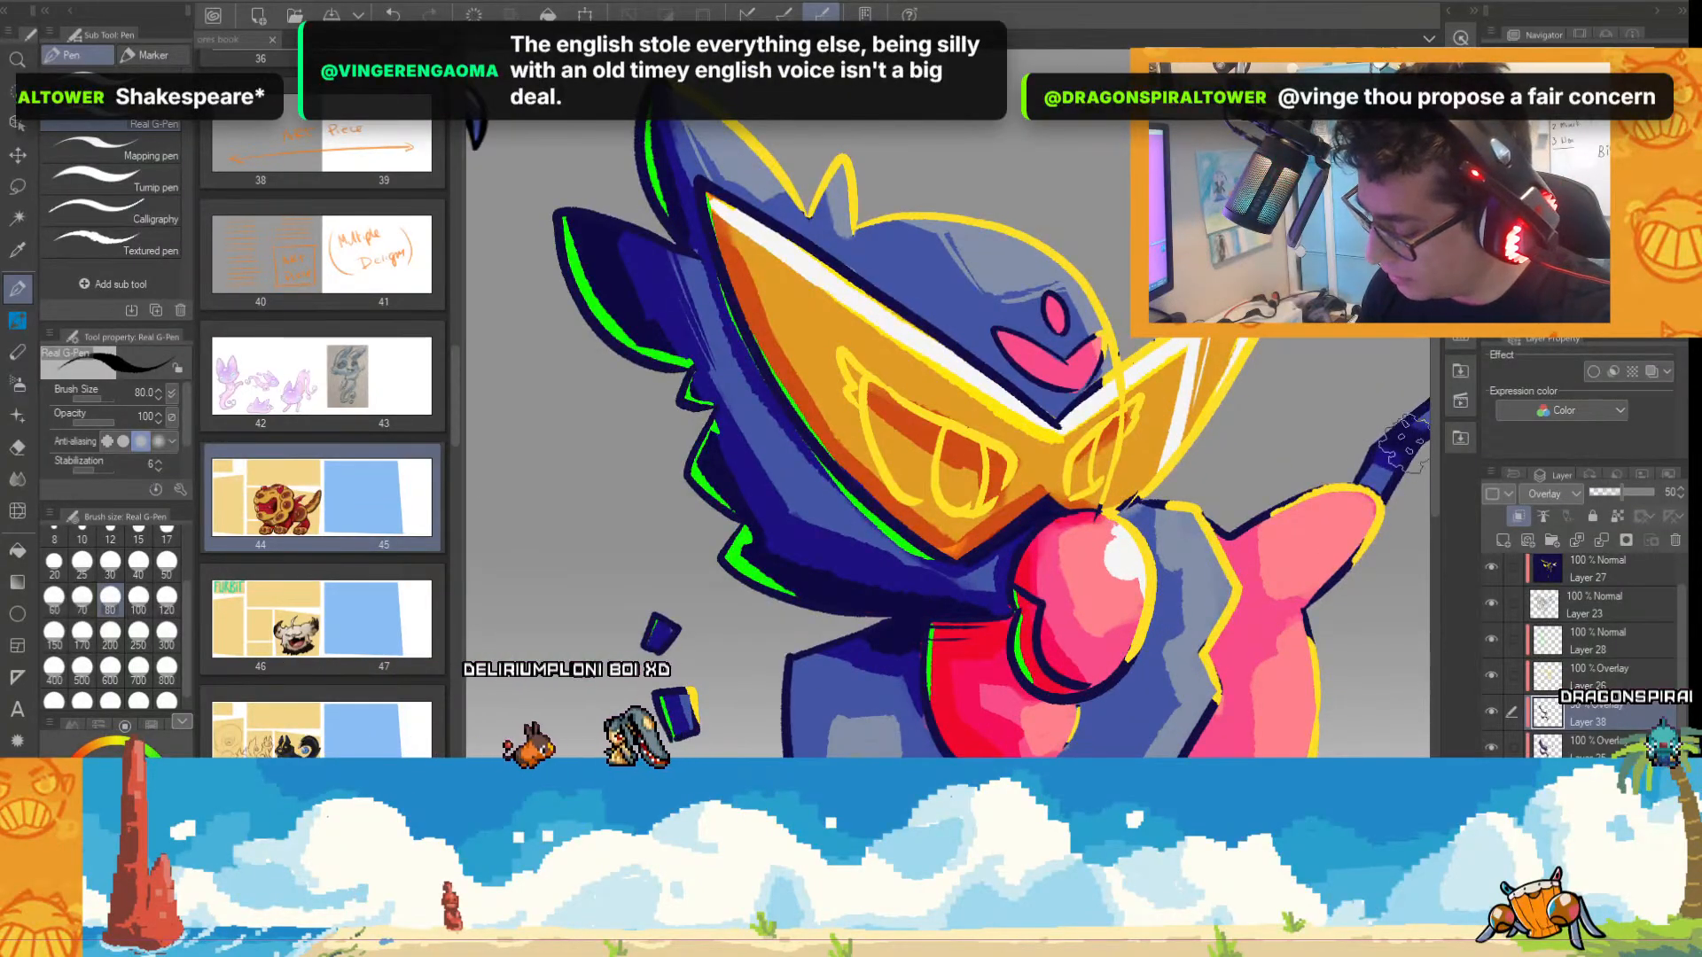
{"action": "scroll", "coordinate": [1400, 461], "scroll_direction": "down", "scroll_amount": 2}
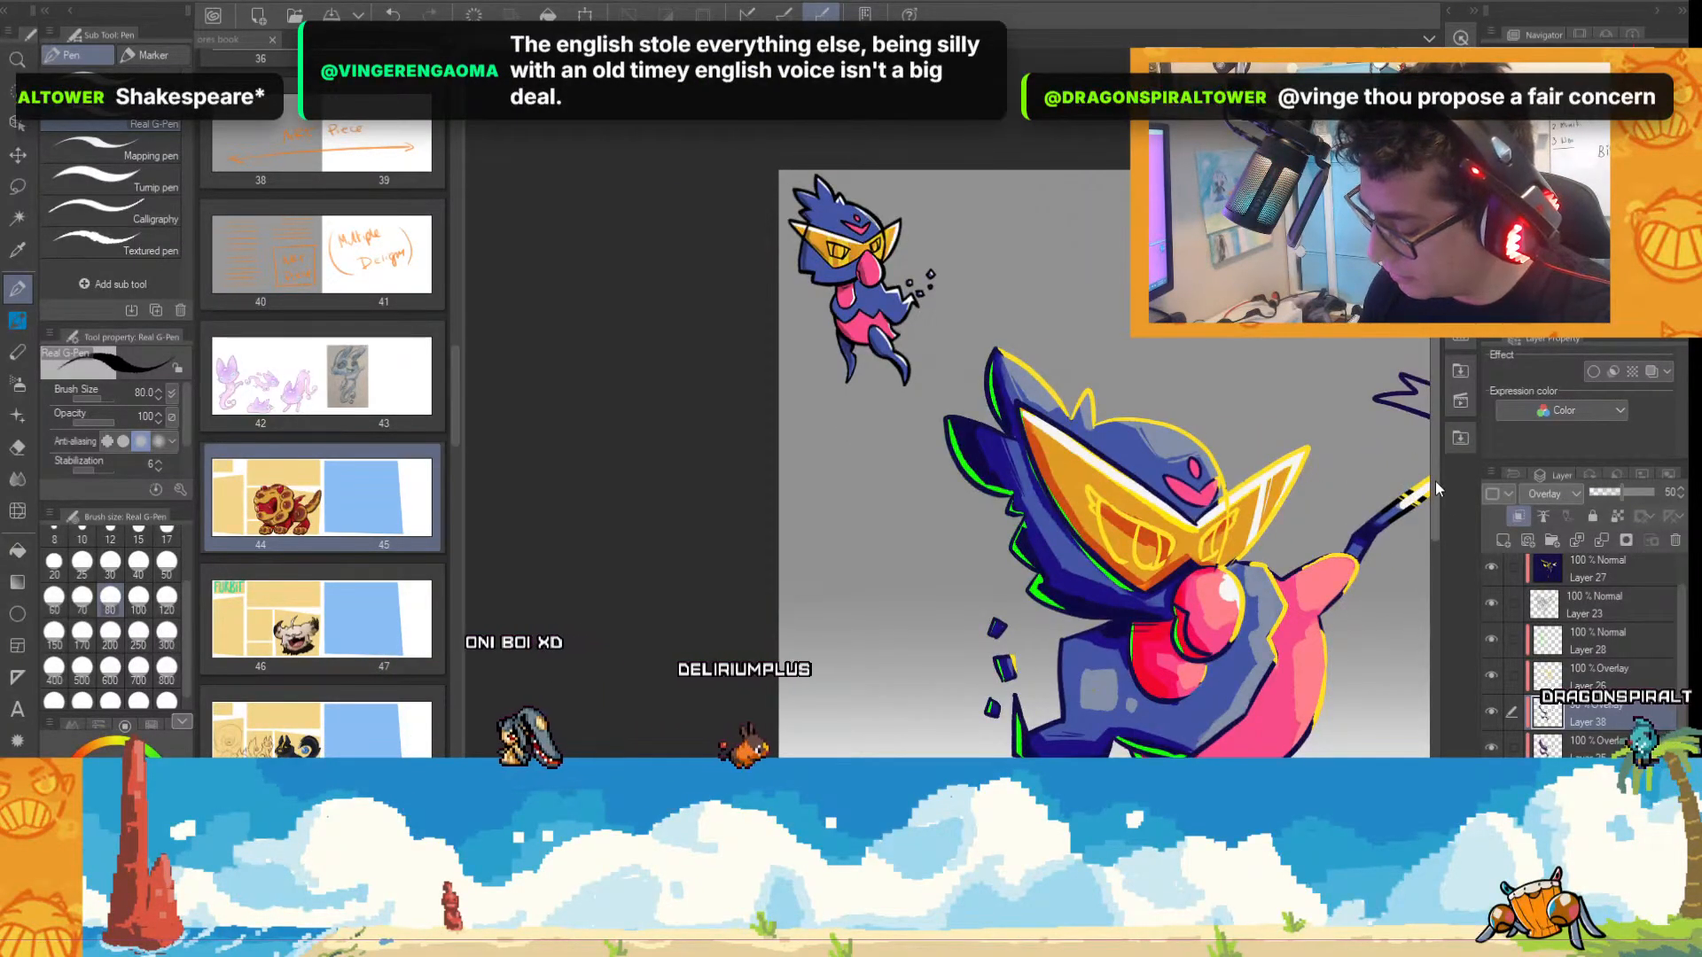
{"action": "scroll", "coordinate": [1365, 567], "scroll_direction": "down", "scroll_amount": 3}
{"action": "scroll", "coordinate": [1311, 533], "scroll_direction": "up", "scroll_amount": 2}
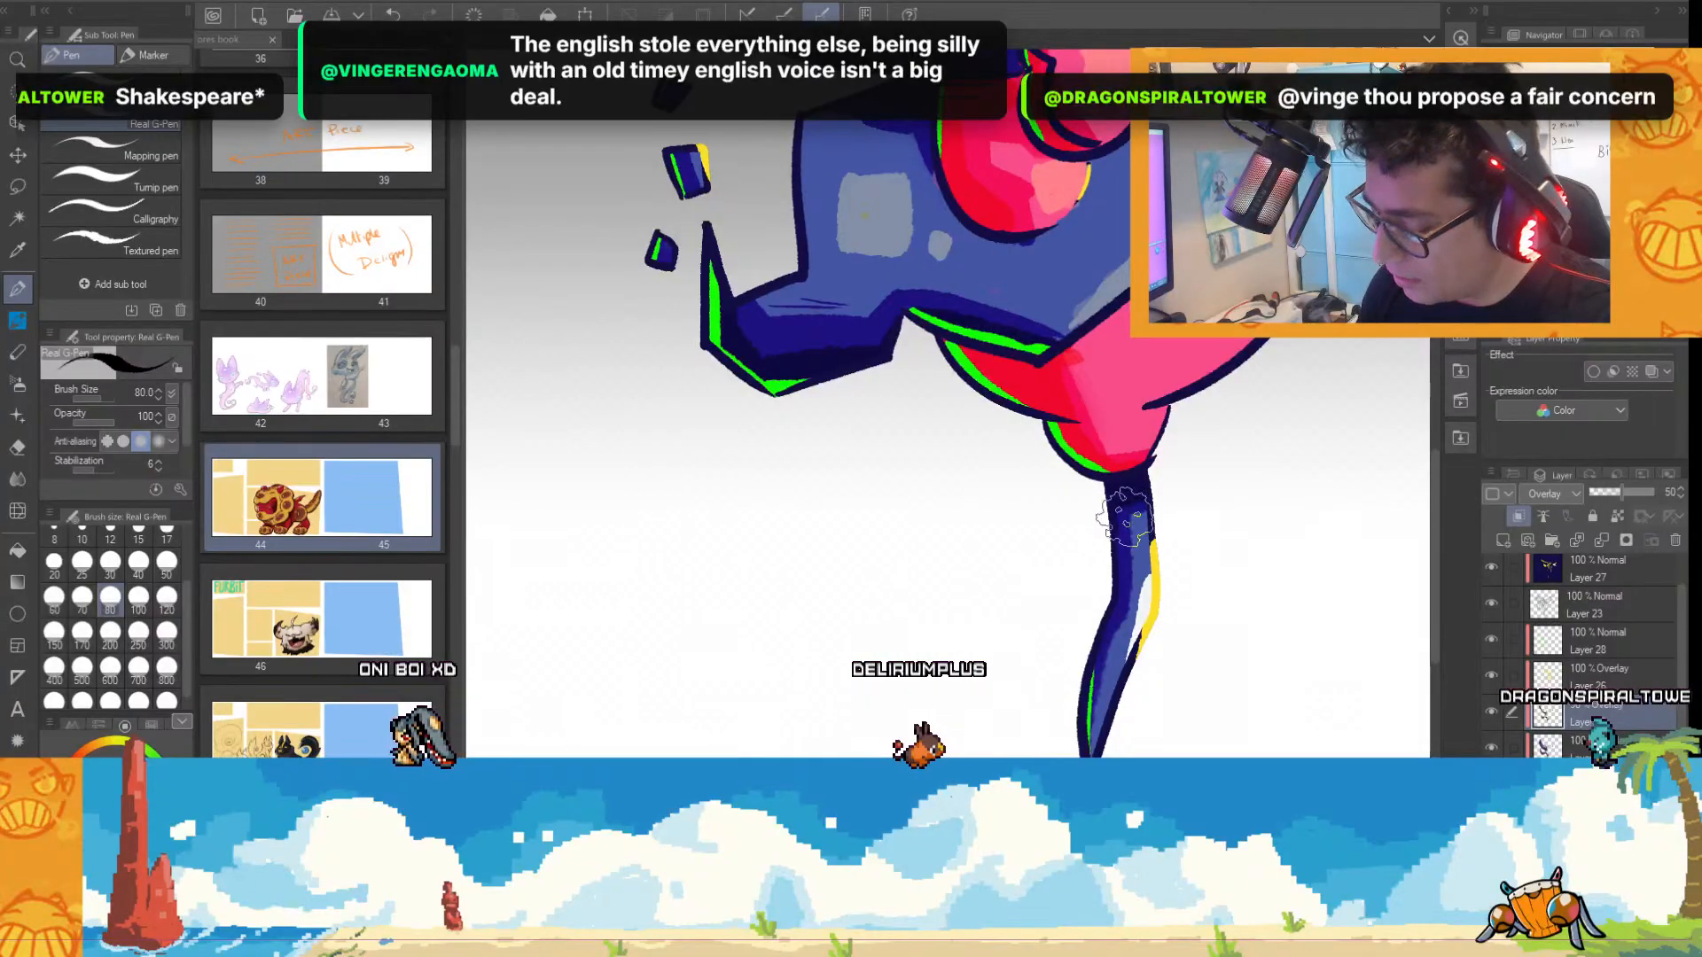
{"action": "scroll", "coordinate": [1179, 617], "scroll_direction": "down", "scroll_amount": 2}
{"action": "scroll", "coordinate": [948, 425], "scroll_direction": "right", "scroll_amount": 4}
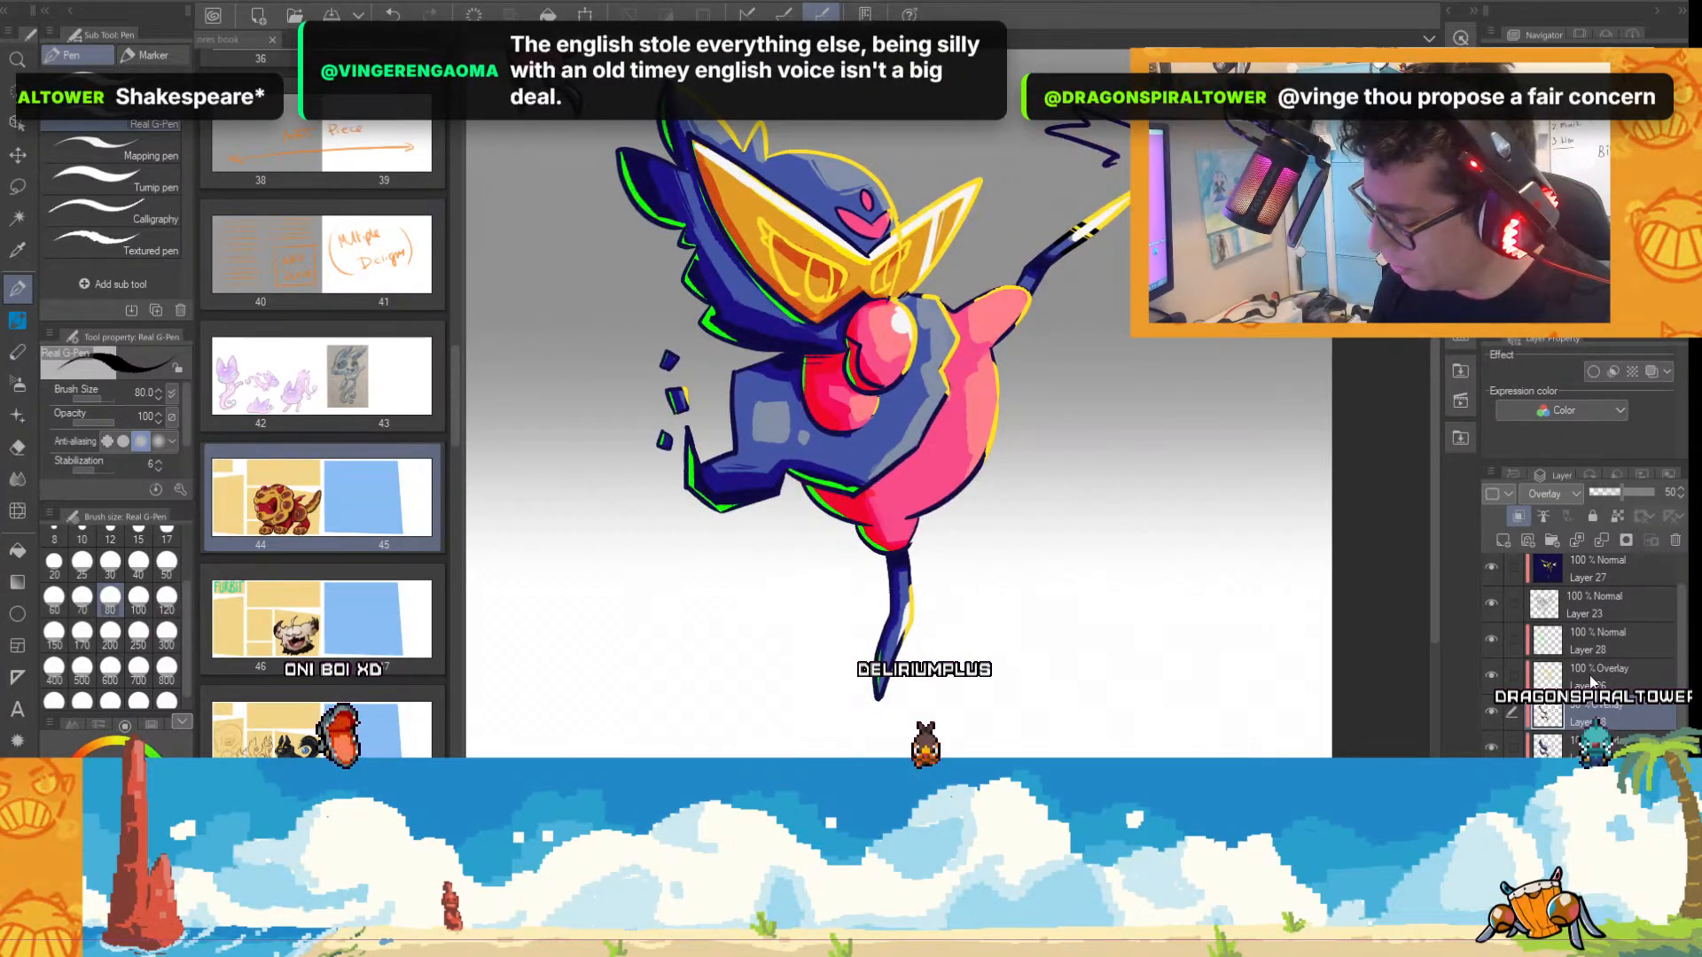
Check the existing highlights by toggling Layer 26 and Layer 28, and add a new Overlay layer above Layer 26.
{"action": "left_click", "coordinate": [1492, 676]}
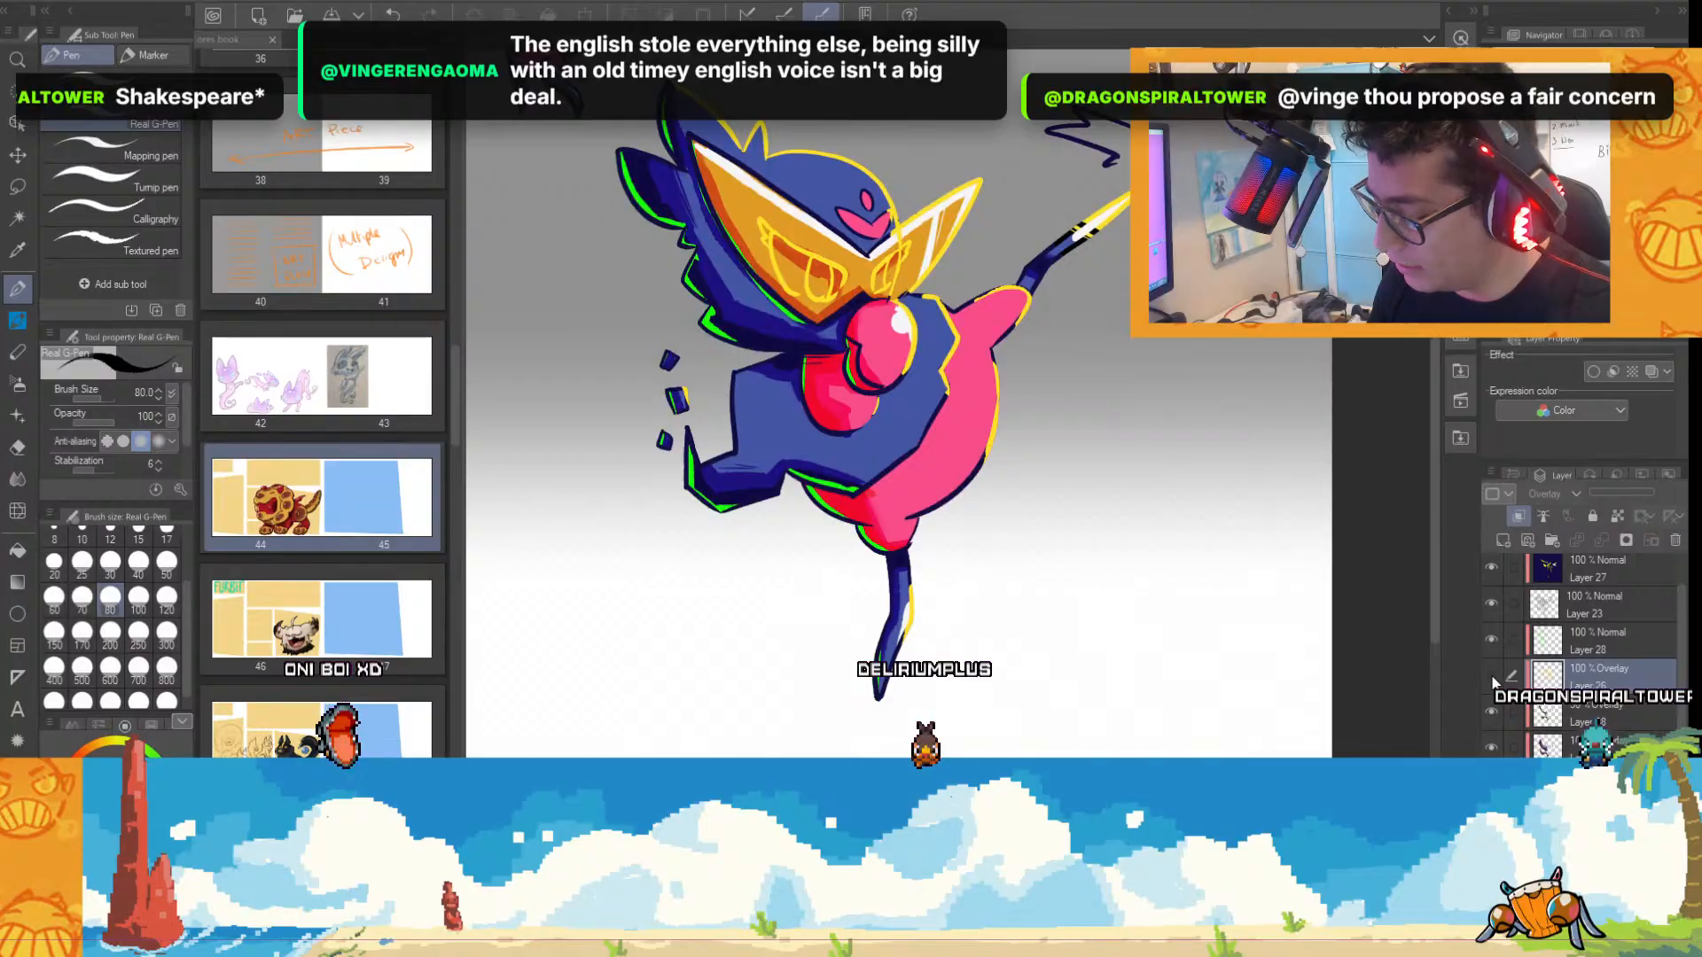
{"action": "left_click", "coordinate": [1493, 676]}
{"action": "left_click", "coordinate": [1491, 636]}
{"action": "left_click", "coordinate": [1491, 637]}
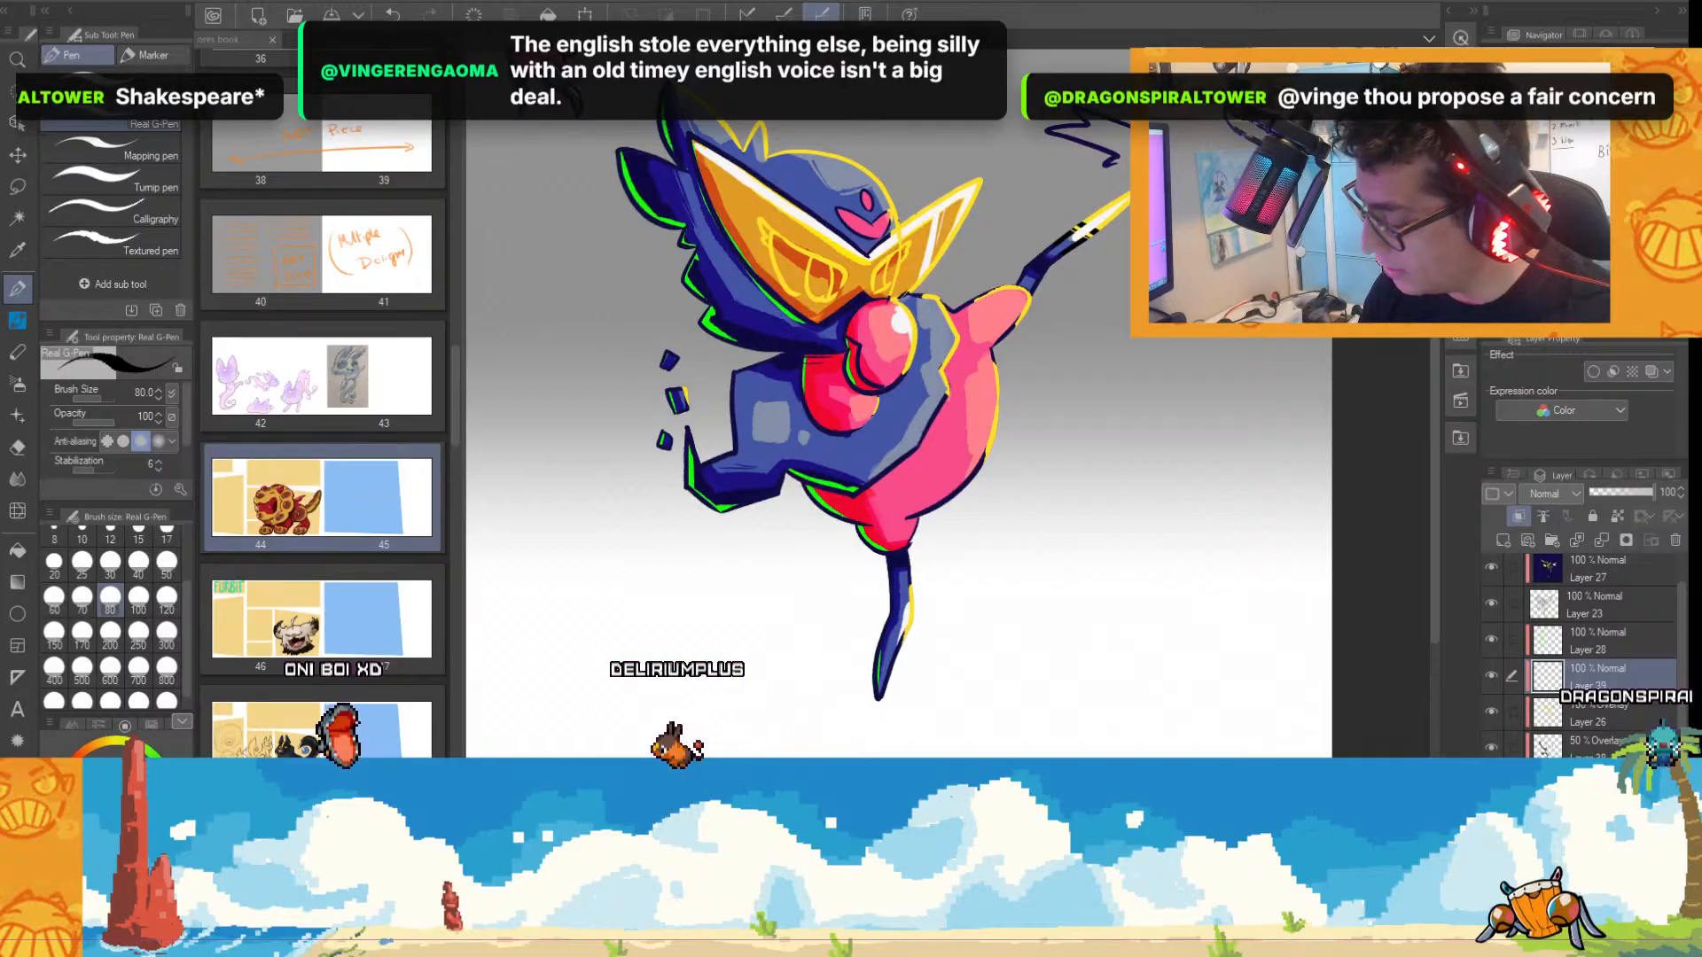
Paint light orange highlights along the pink belly's outer edge with the Real G-Pen at size 100, and set the new layer's opacity to 64.
{"action": "left_click", "coordinate": [149, 726]}
{"action": "left_click", "coordinate": [120, 757]}
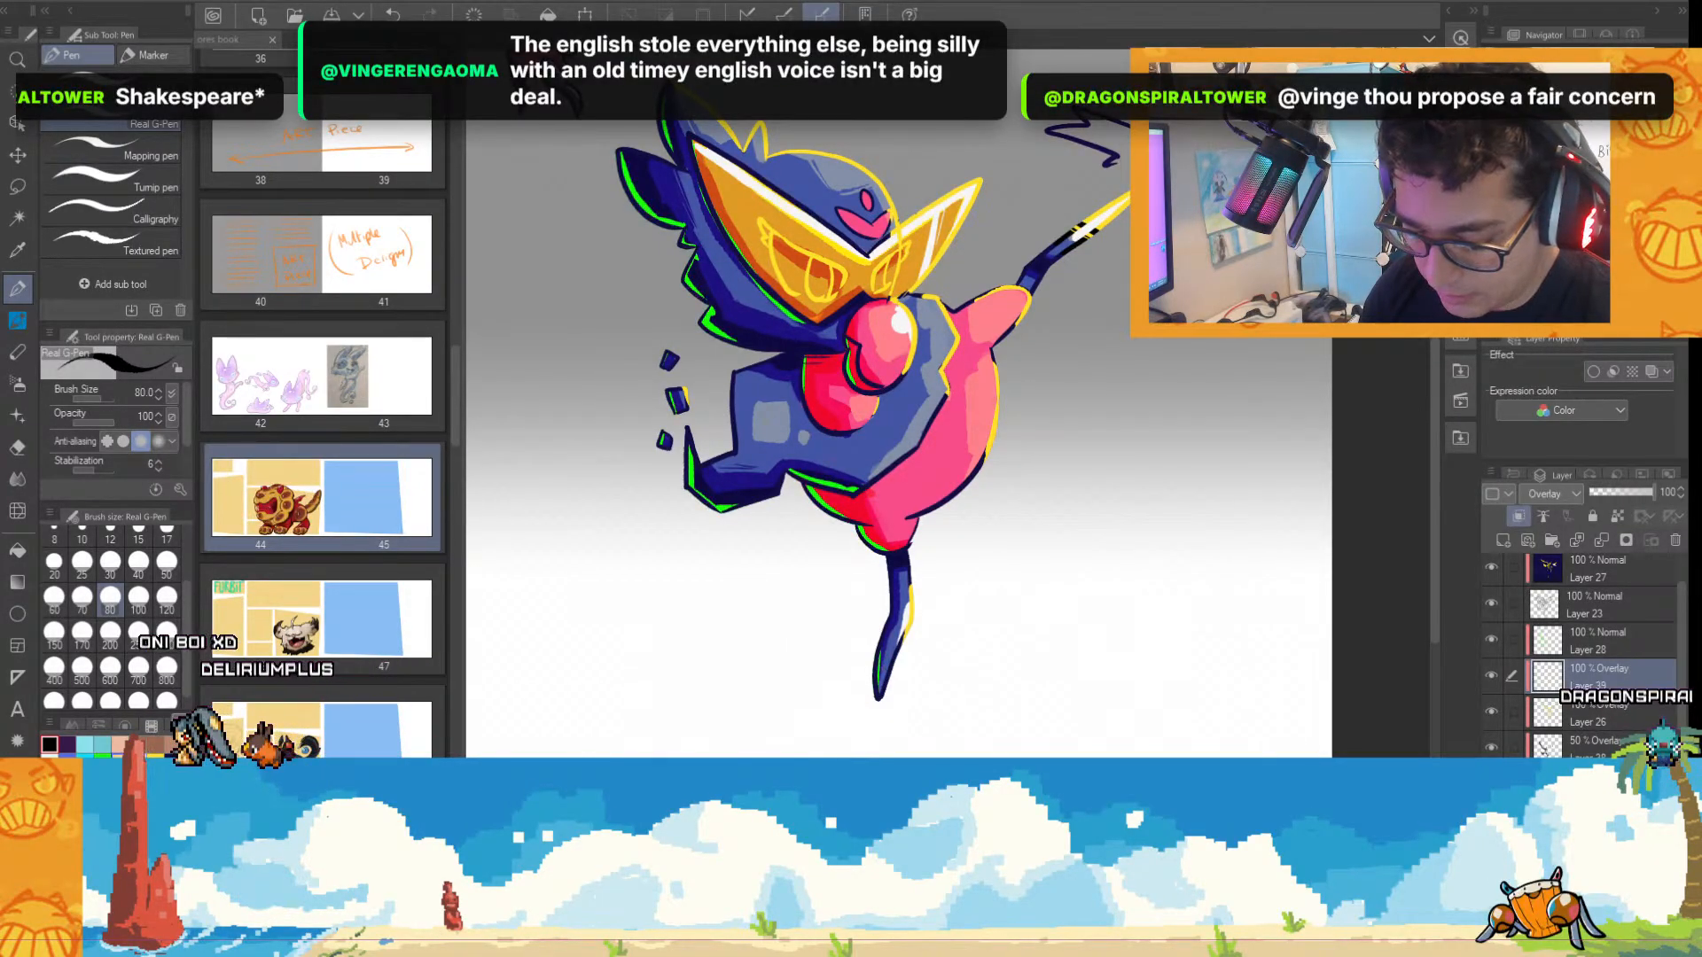
{"action": "key", "text": "ctrl+plus"}
{"action": "key", "text": "ctrl+plus"}
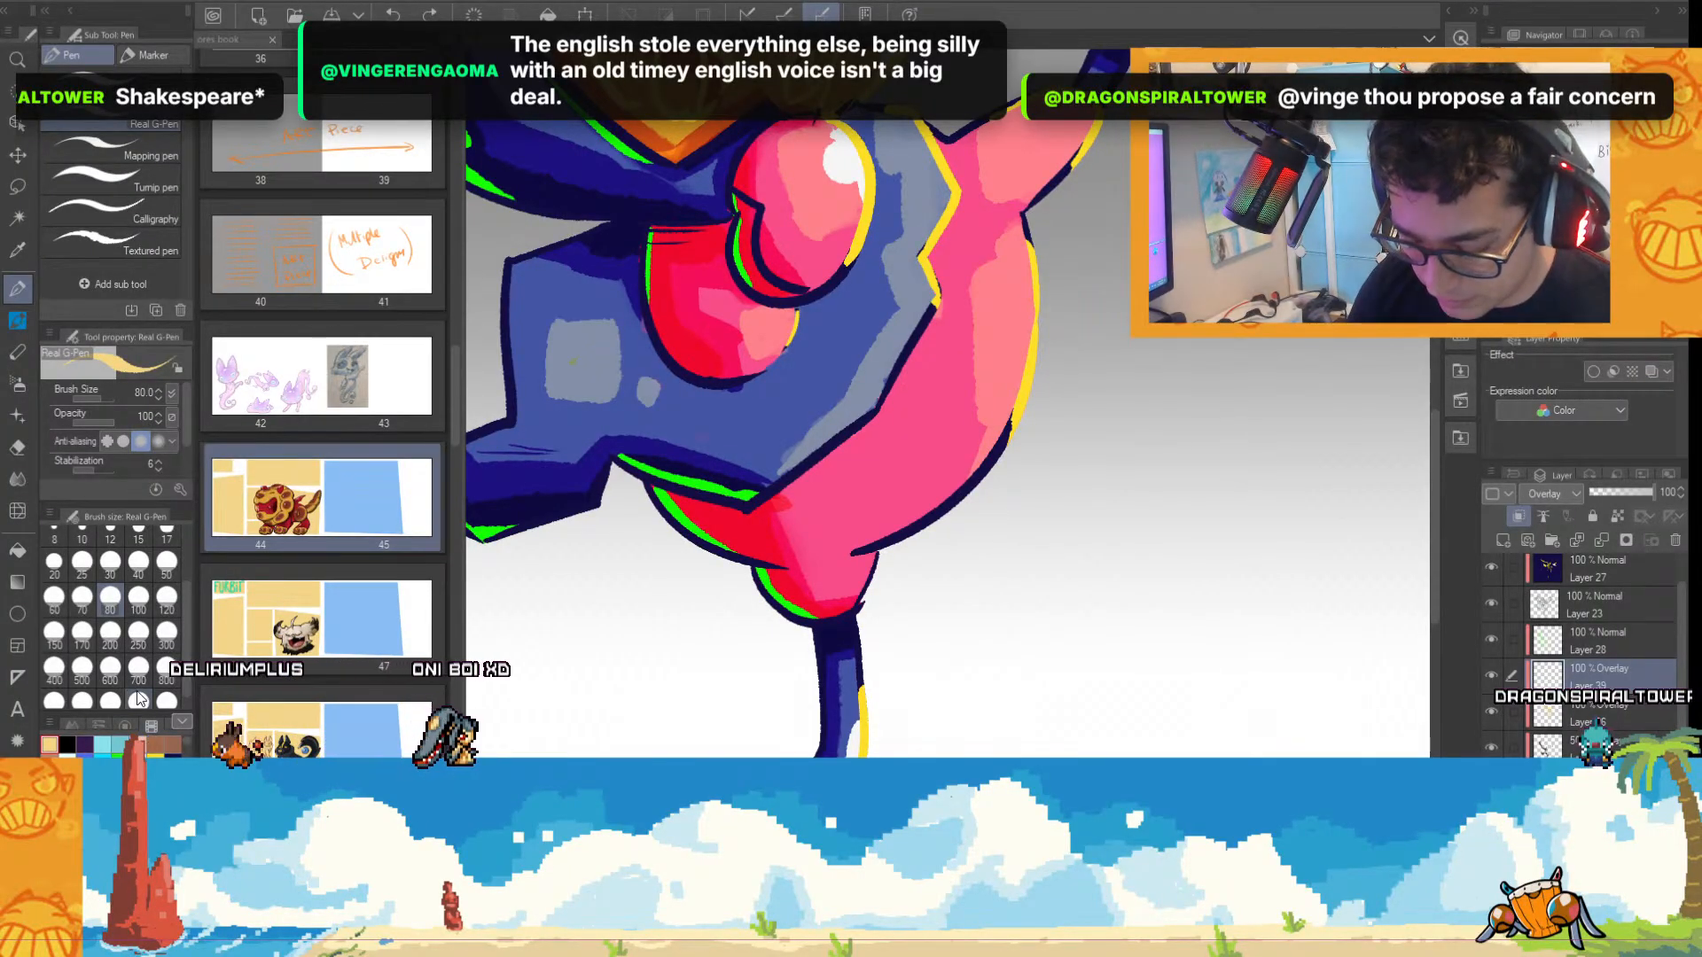
{"action": "left_click", "coordinate": [139, 598]}
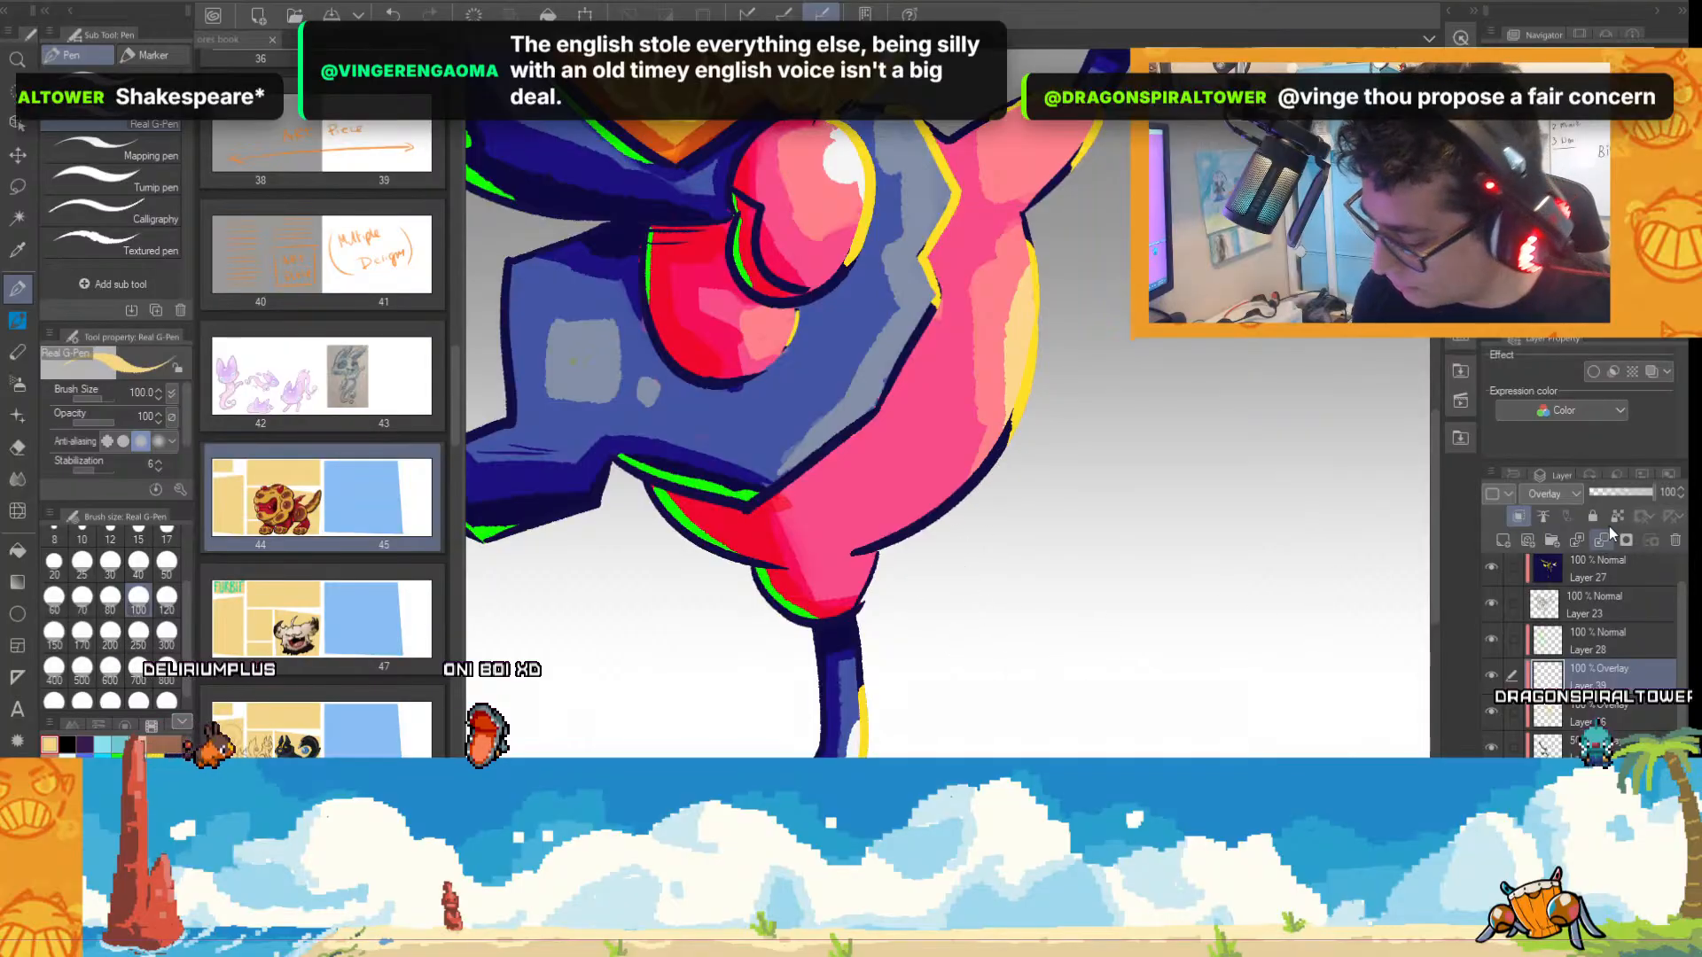
{"action": "left_click_drag", "start_coordinate": [1636, 497], "coordinate": [1631, 496]}
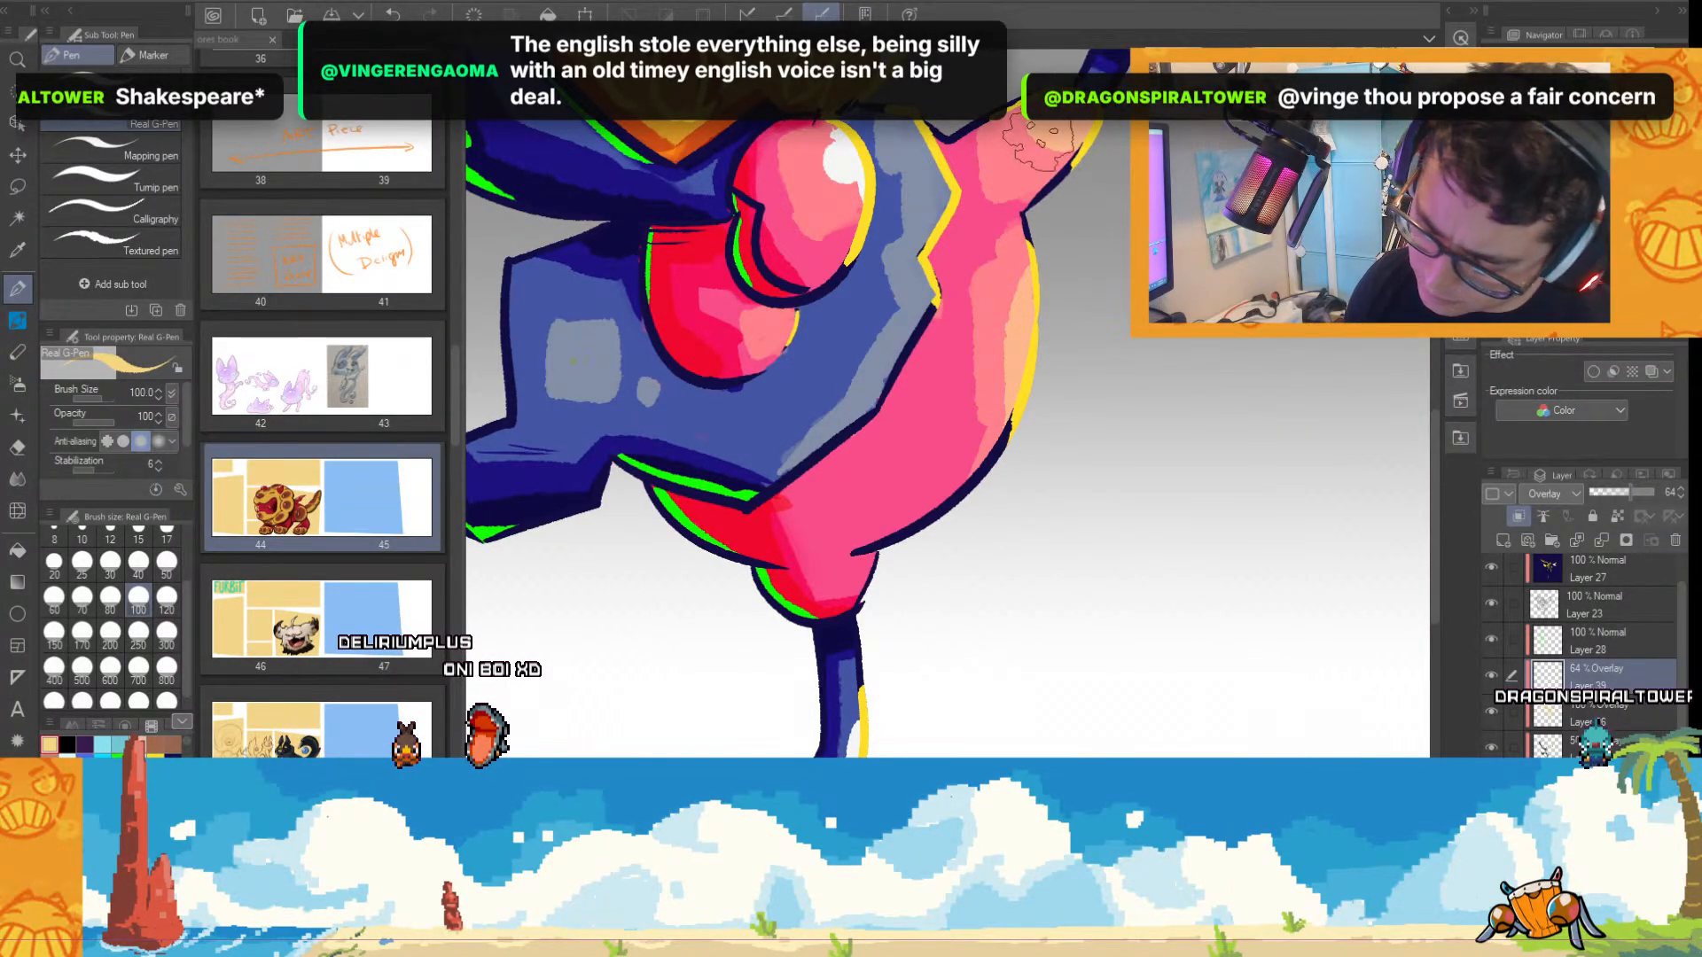
On Overlay Layer 26, undo the last highlight stroke and repaint a light highlight down the pink belly's outer side.
{"action": "scroll", "coordinate": [1272, 354], "scroll_direction": "down", "scroll_amount": 3}
{"action": "scroll", "coordinate": [1190, 446], "scroll_direction": "up", "scroll_amount": 3}
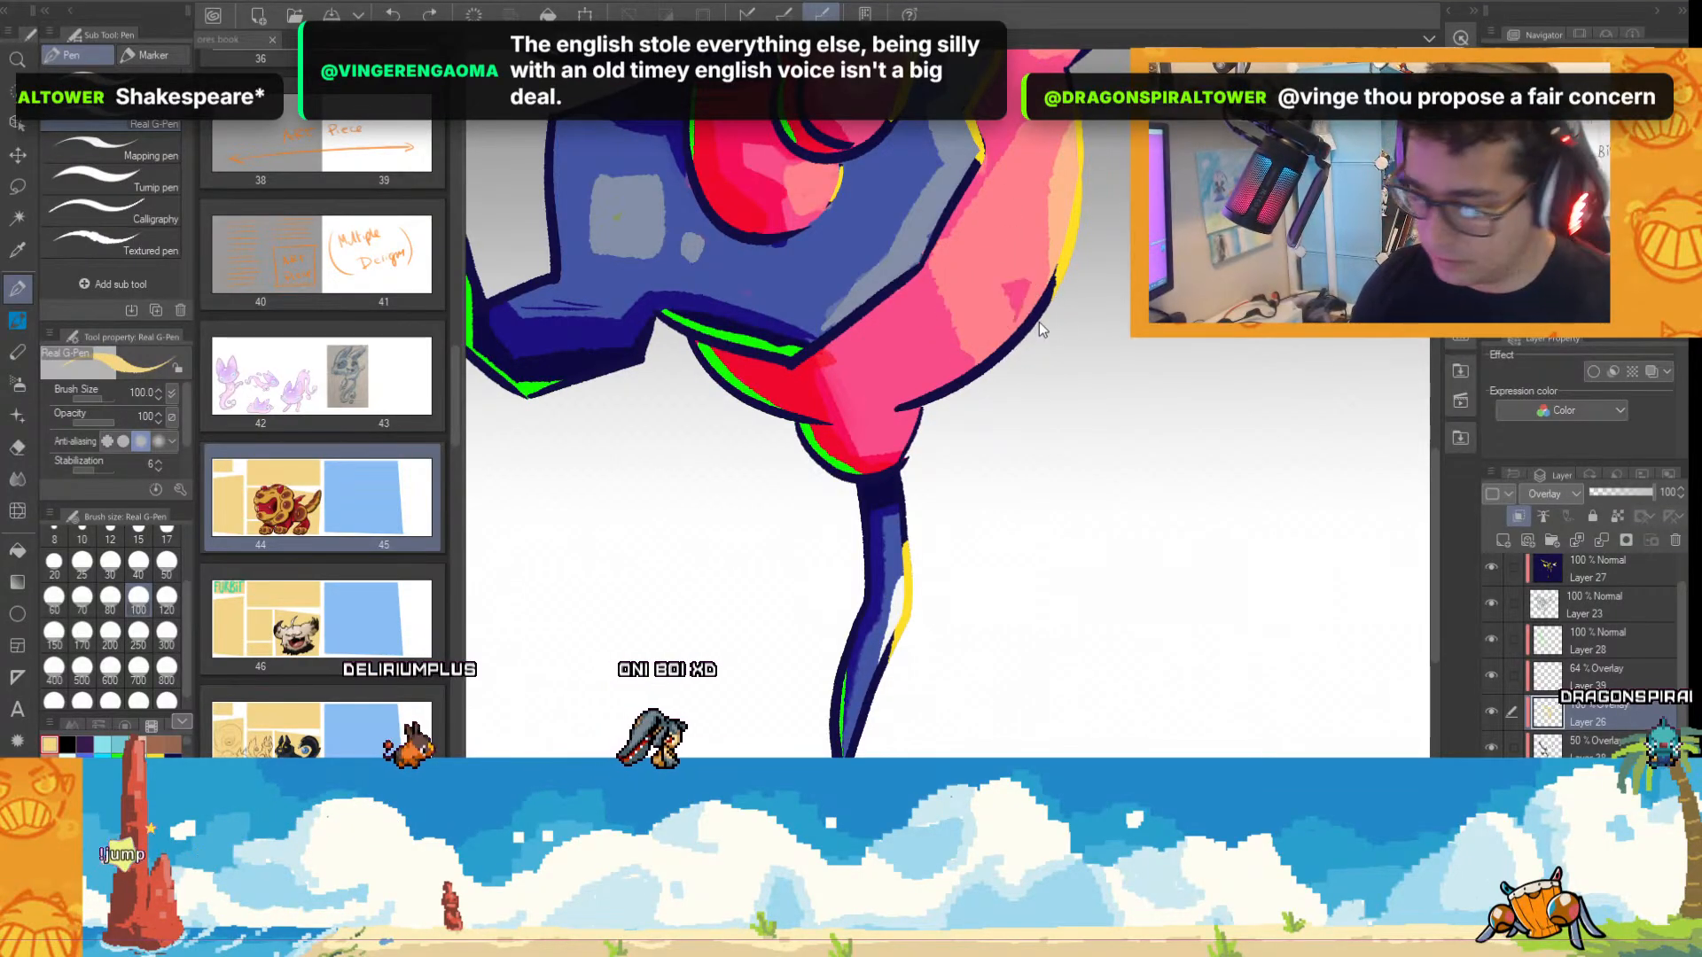
{"action": "key", "text": "ctrl+z"}
{"action": "left_click_drag", "start_coordinate": [1005, 204], "coordinate": [1020, 340]}
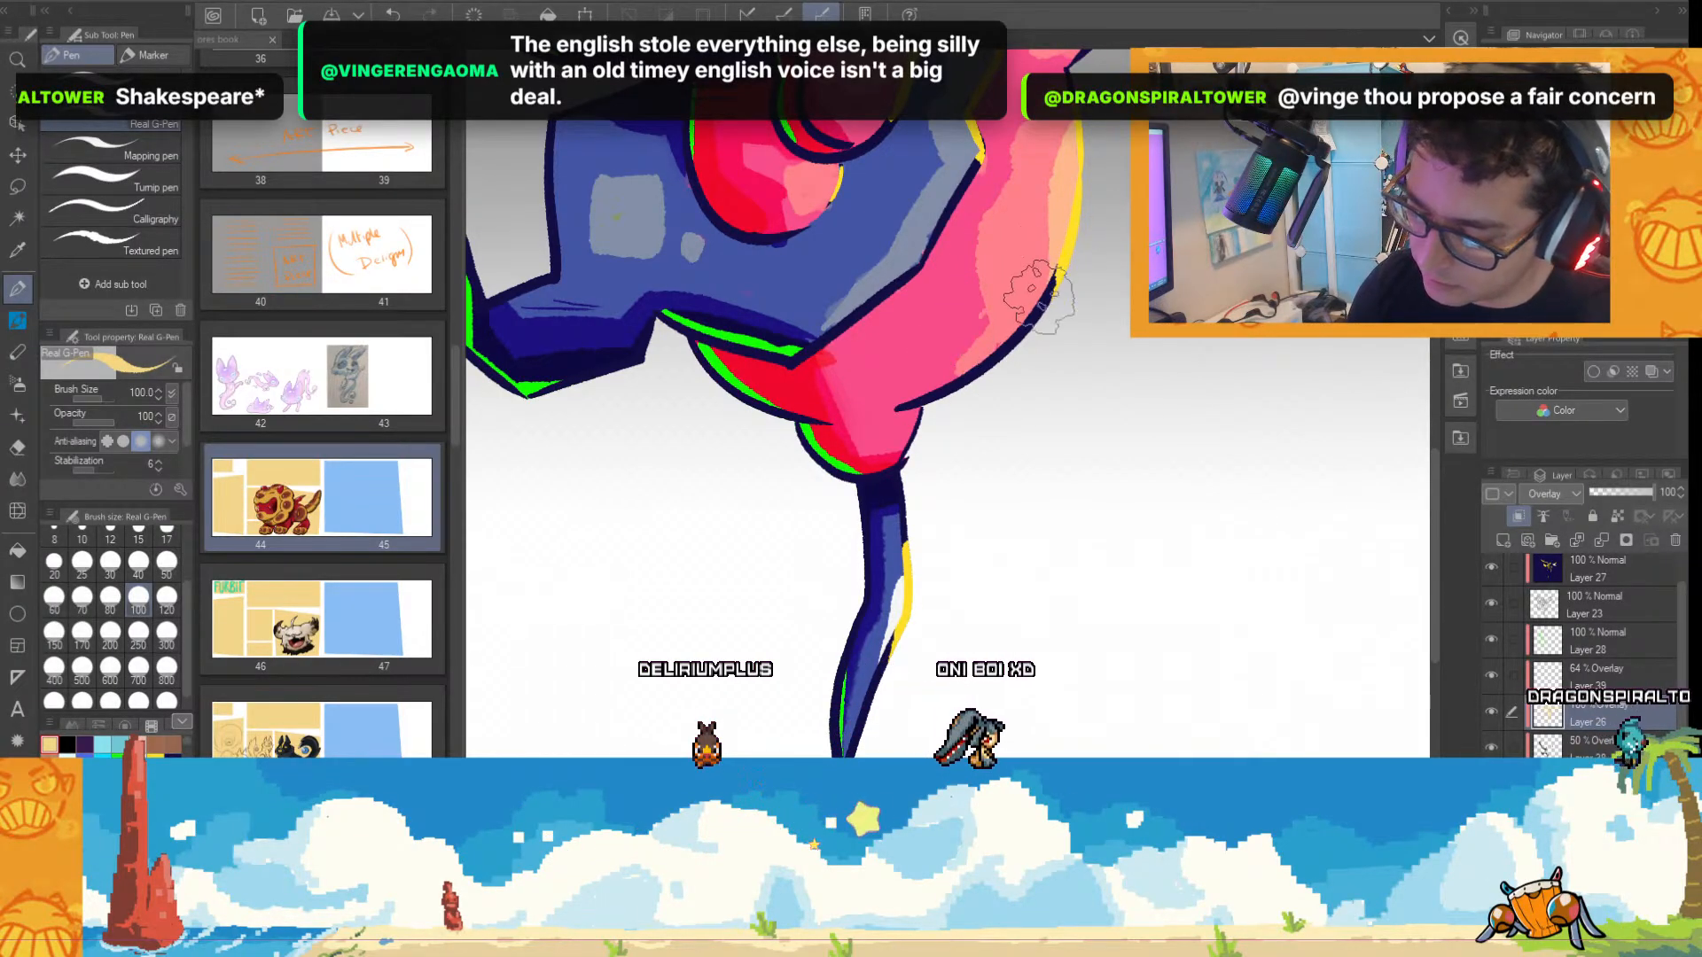
Paint thin light highlight streaks across the creature's blue forehead on Layer 26 at size 100.
{"action": "scroll", "coordinate": [1002, 372], "scroll_direction": "down", "scroll_amount": 3}
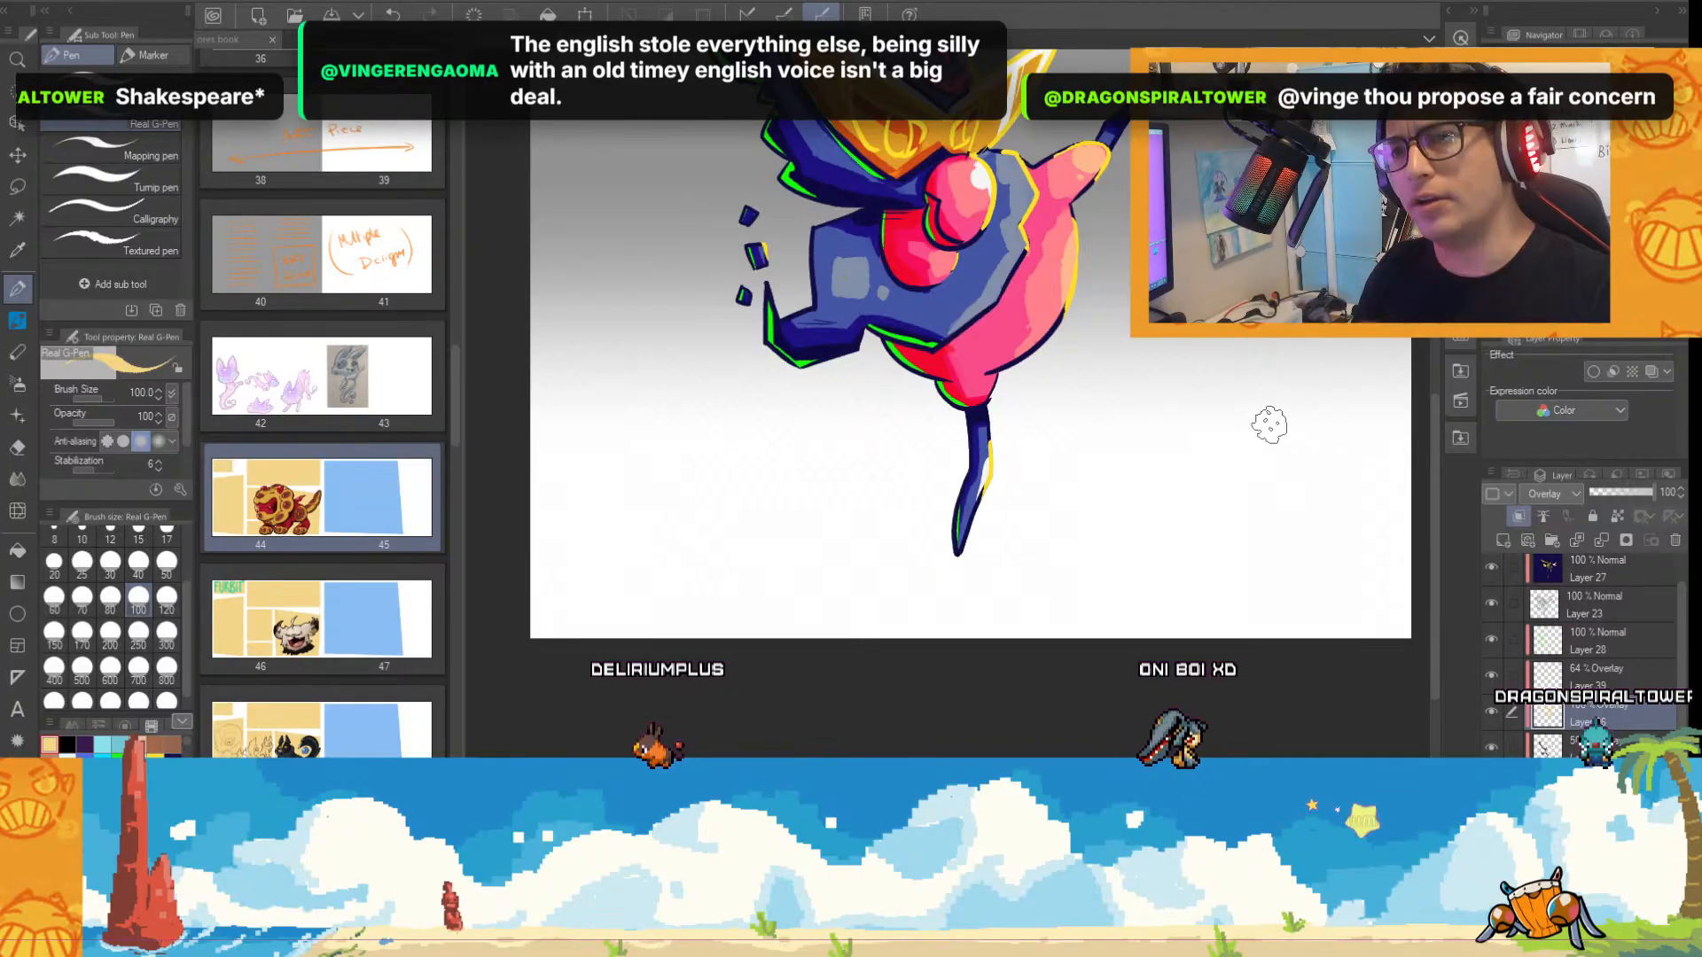
{"action": "left_click_drag", "start_coordinate": [1440, 403], "coordinate": [1440, 338]}
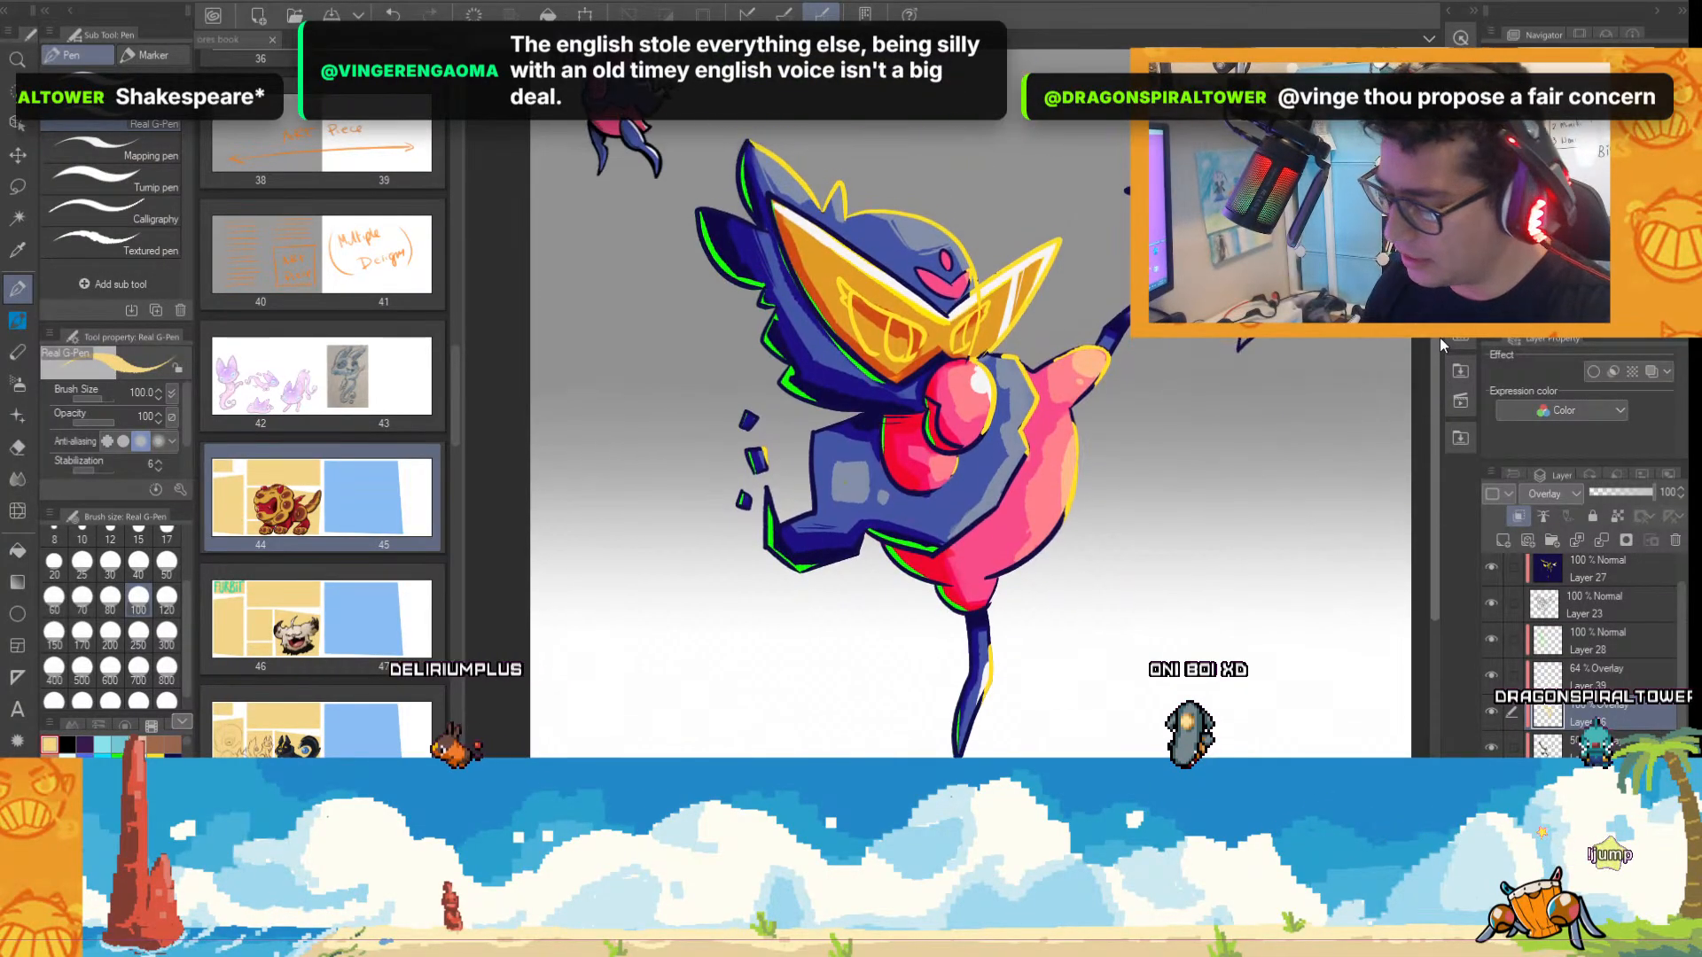
{"action": "scroll", "coordinate": [1376, 301], "scroll_direction": "up", "scroll_amount": 1}
{"action": "scroll", "coordinate": [800, 232], "scroll_direction": "up", "scroll_amount": 1}
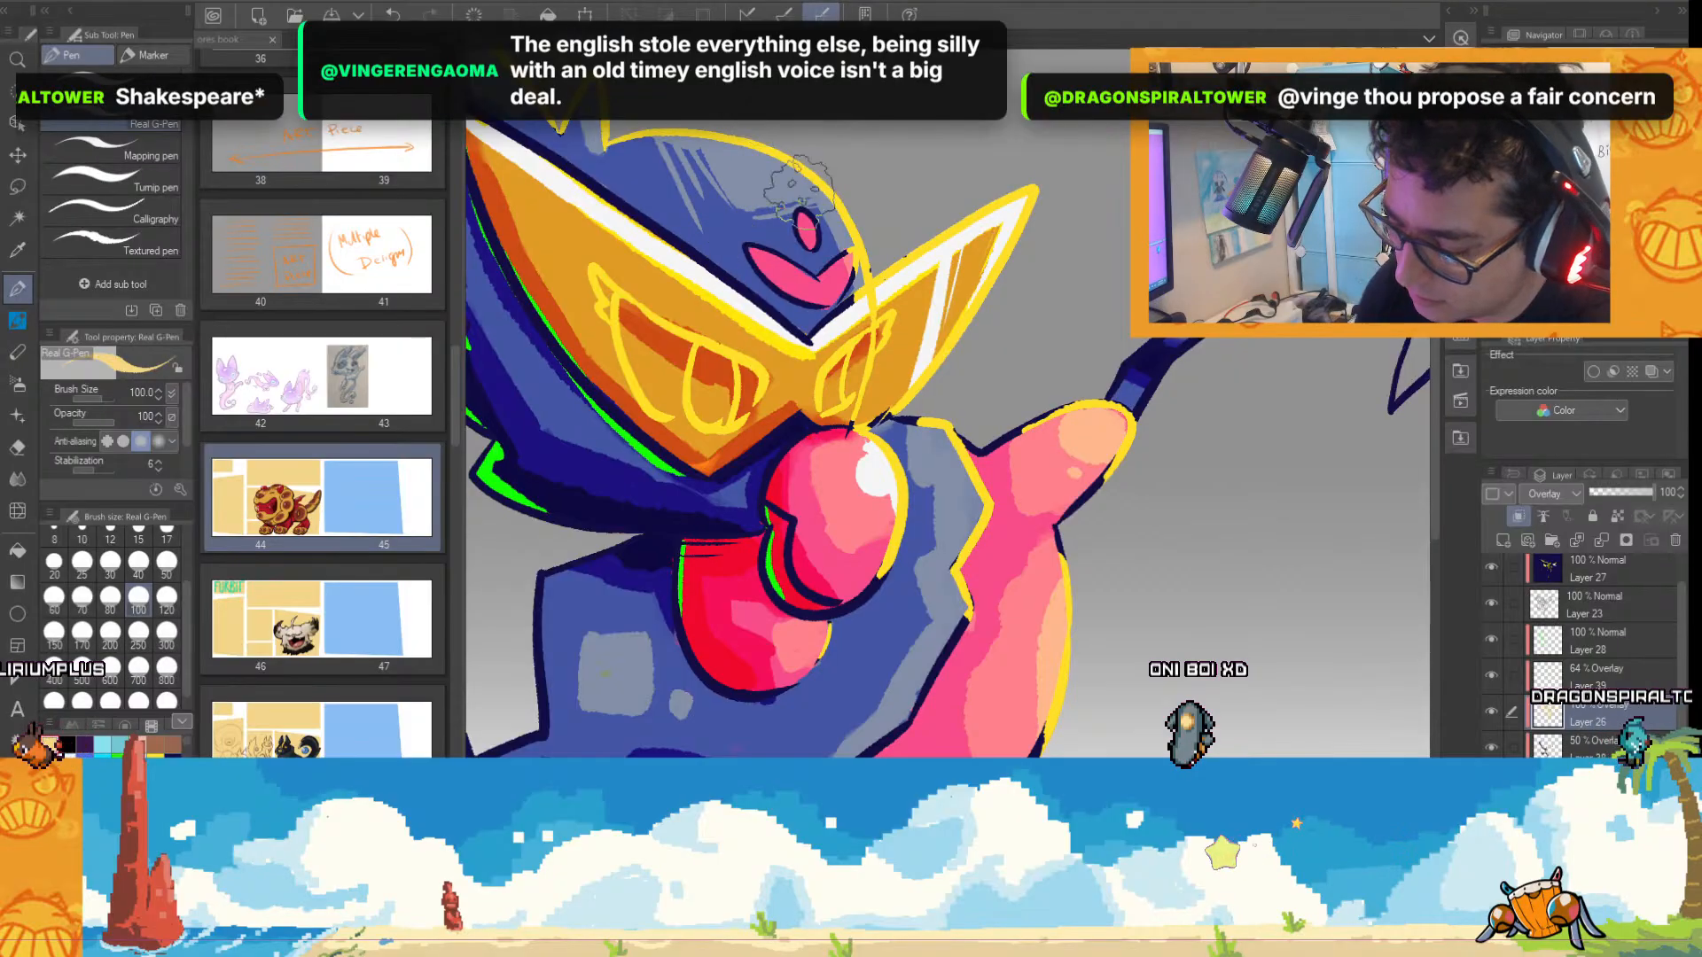
{"action": "scroll", "coordinate": [1019, 269], "scroll_direction": "down", "scroll_amount": 1}
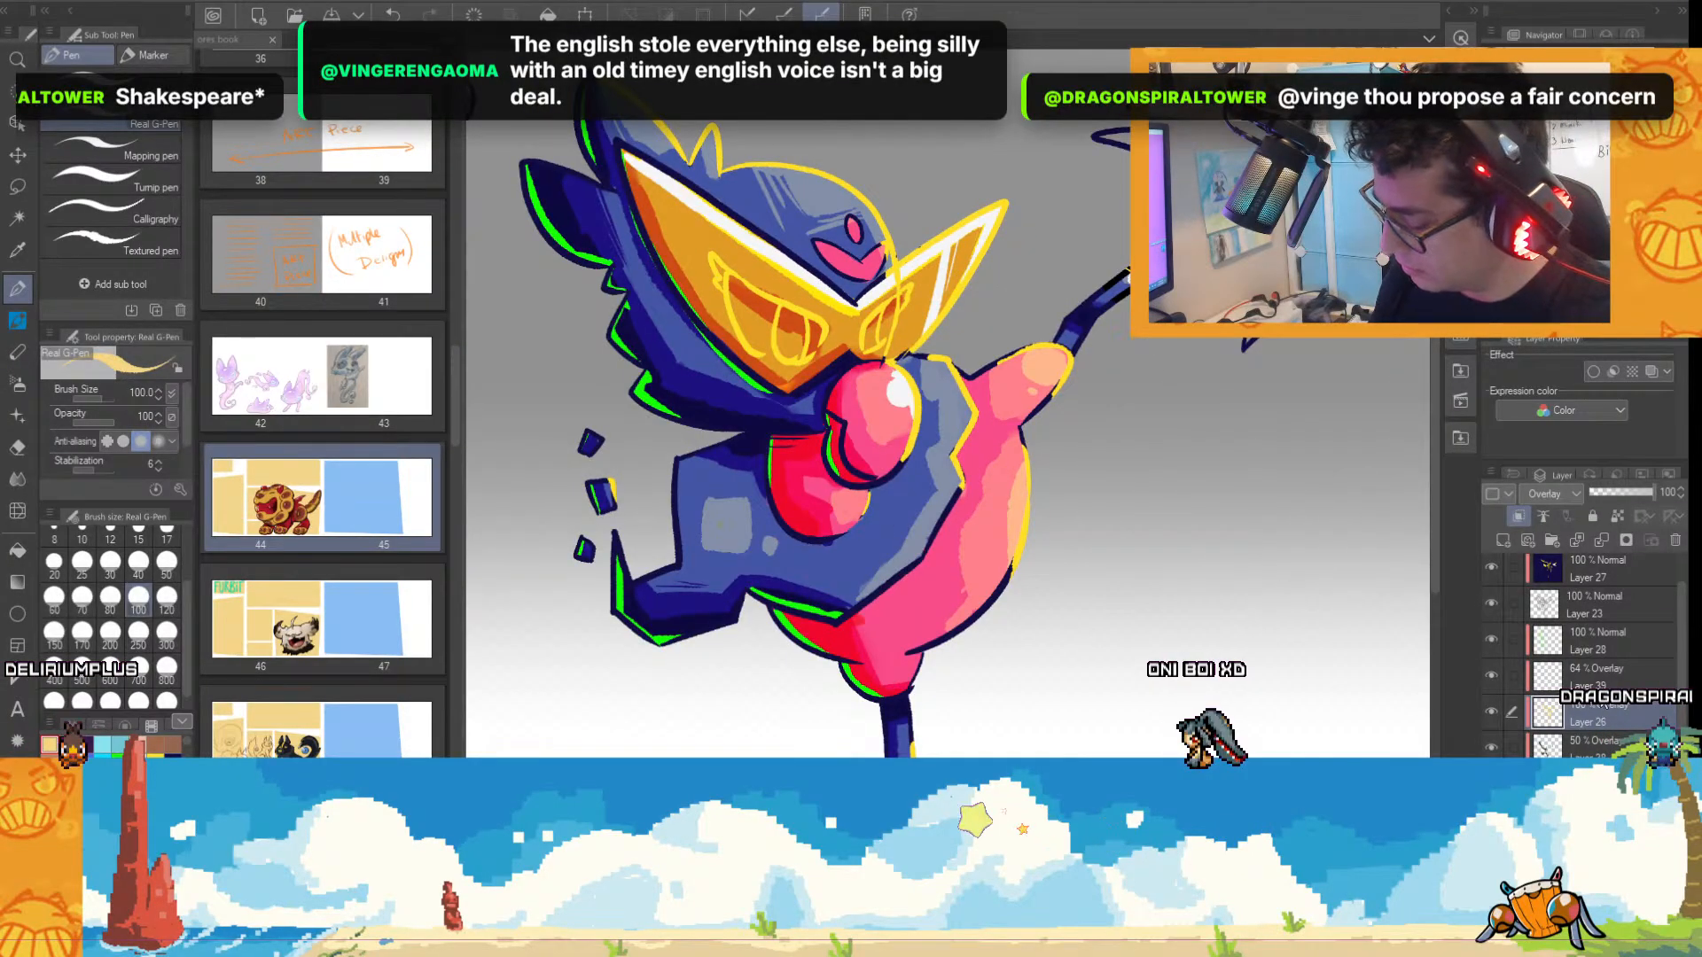
Select Overlay Layer 39 and paint light orange highlight streaks on the pink shoulder of the raised arm and the belly.
{"action": "left_click", "coordinate": [1583, 677]}
{"action": "scroll", "coordinate": [1033, 383], "scroll_direction": "up", "scroll_amount": 1}
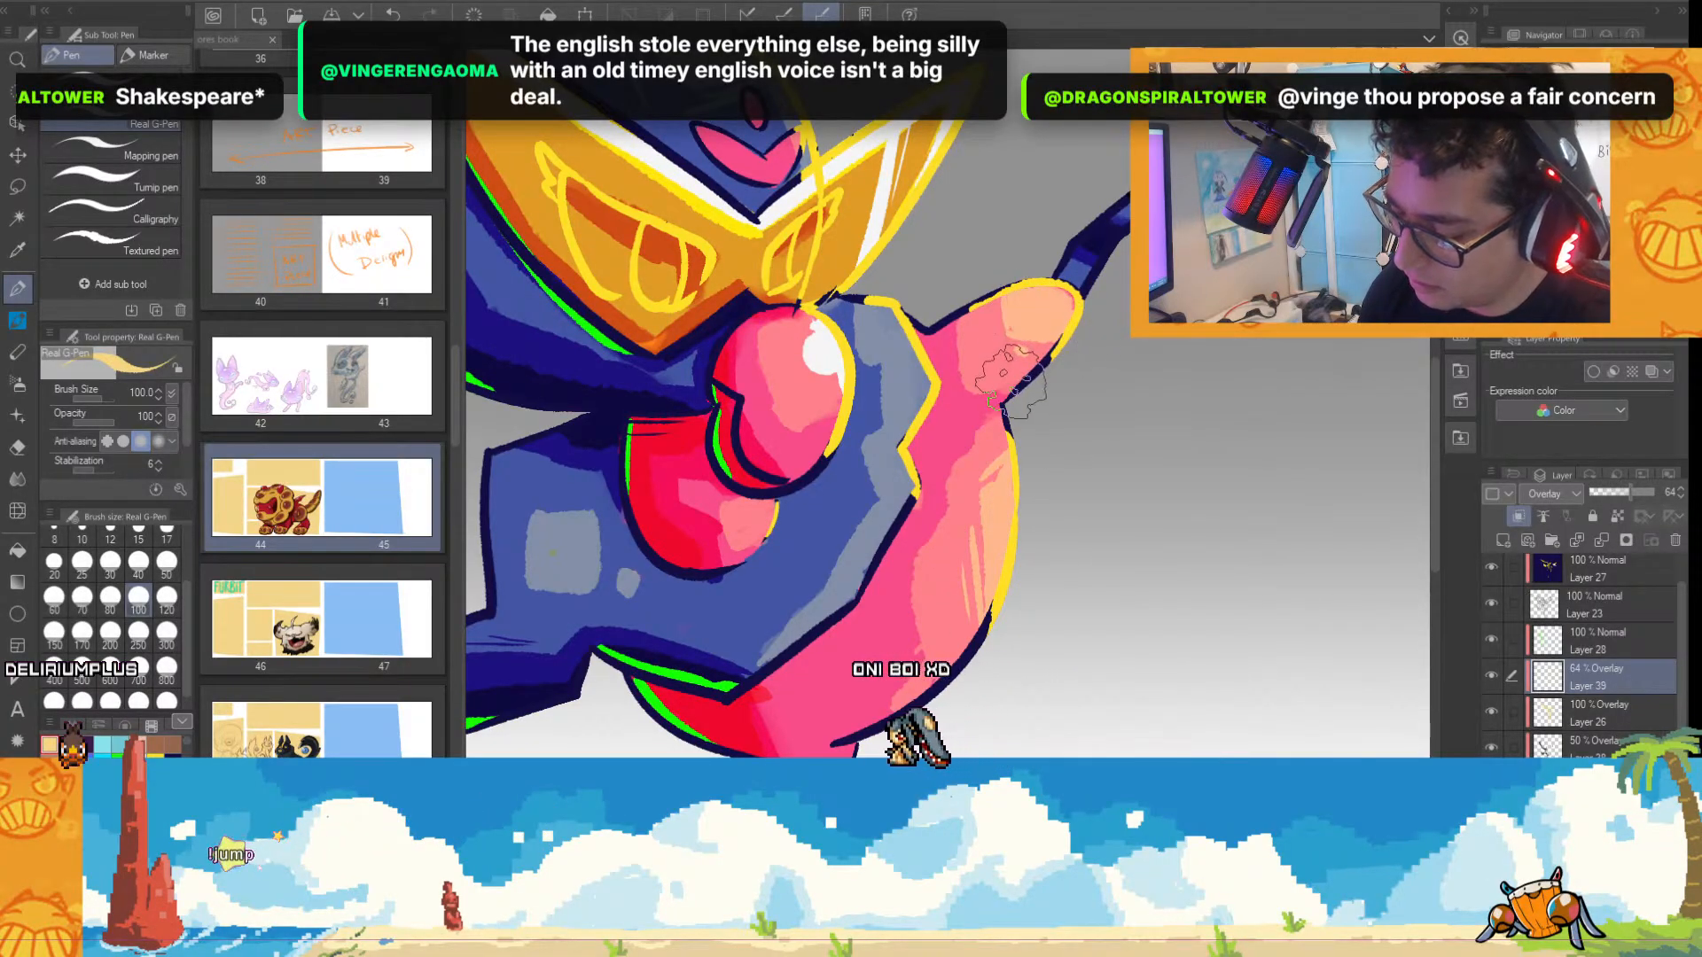
{"action": "scroll", "coordinate": [1017, 301], "scroll_direction": "down", "scroll_amount": 1}
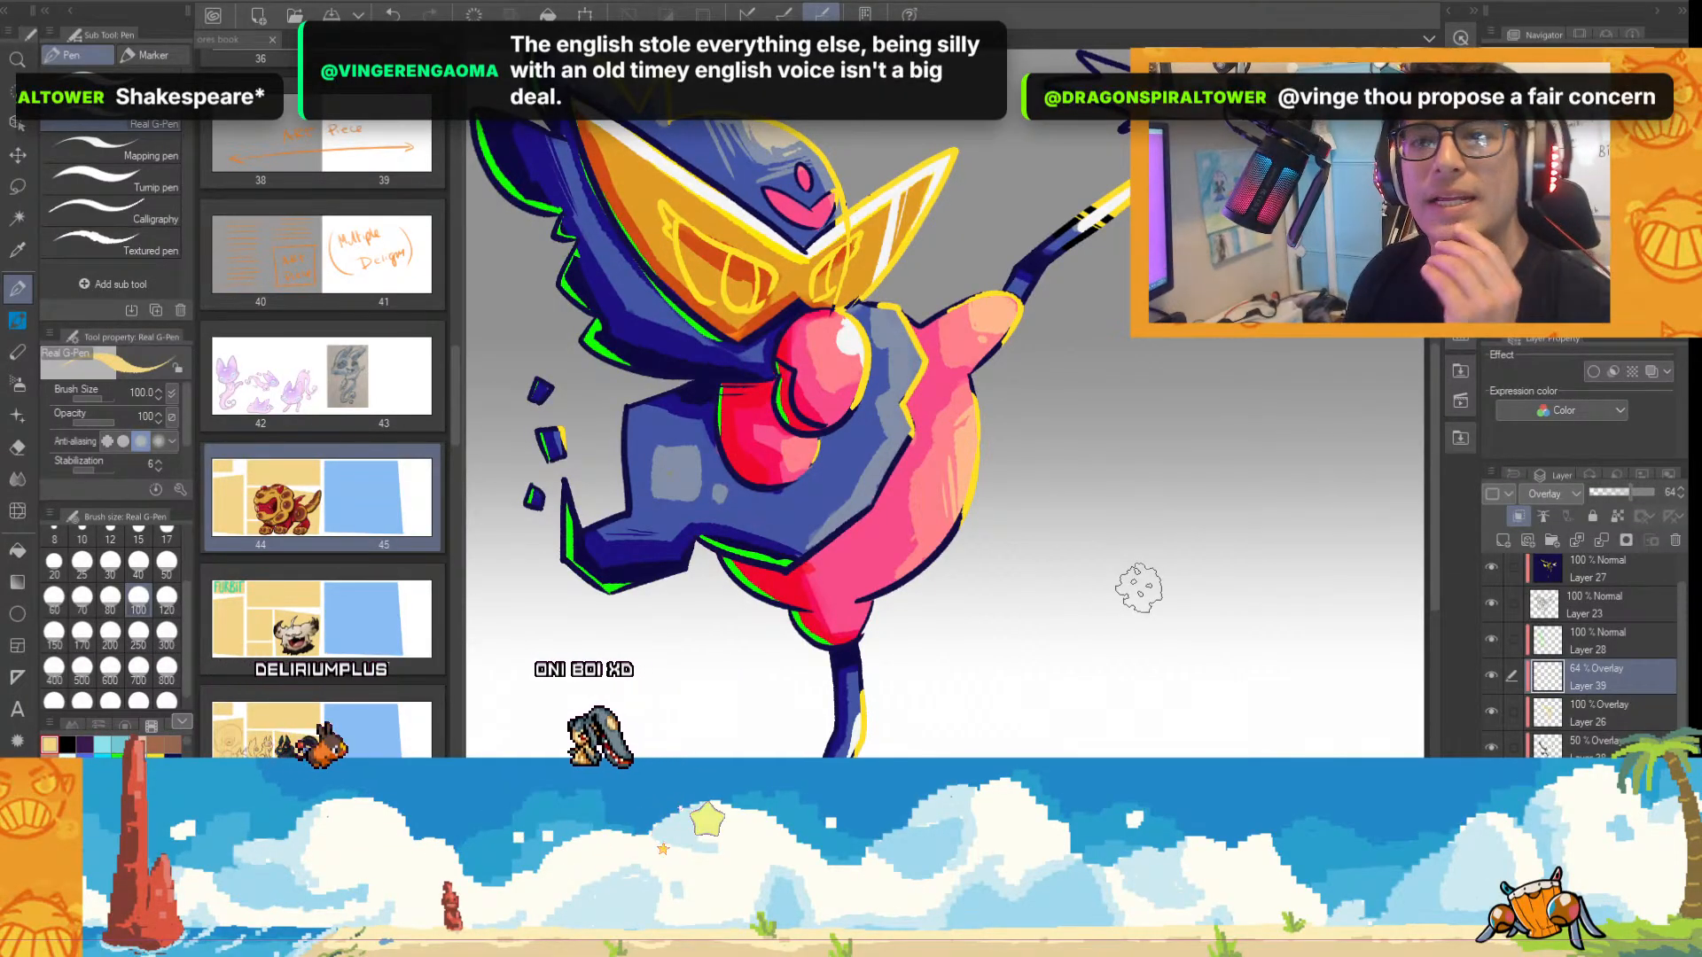
{"action": "scroll", "coordinate": [954, 538], "scroll_direction": "down", "scroll_amount": 1}
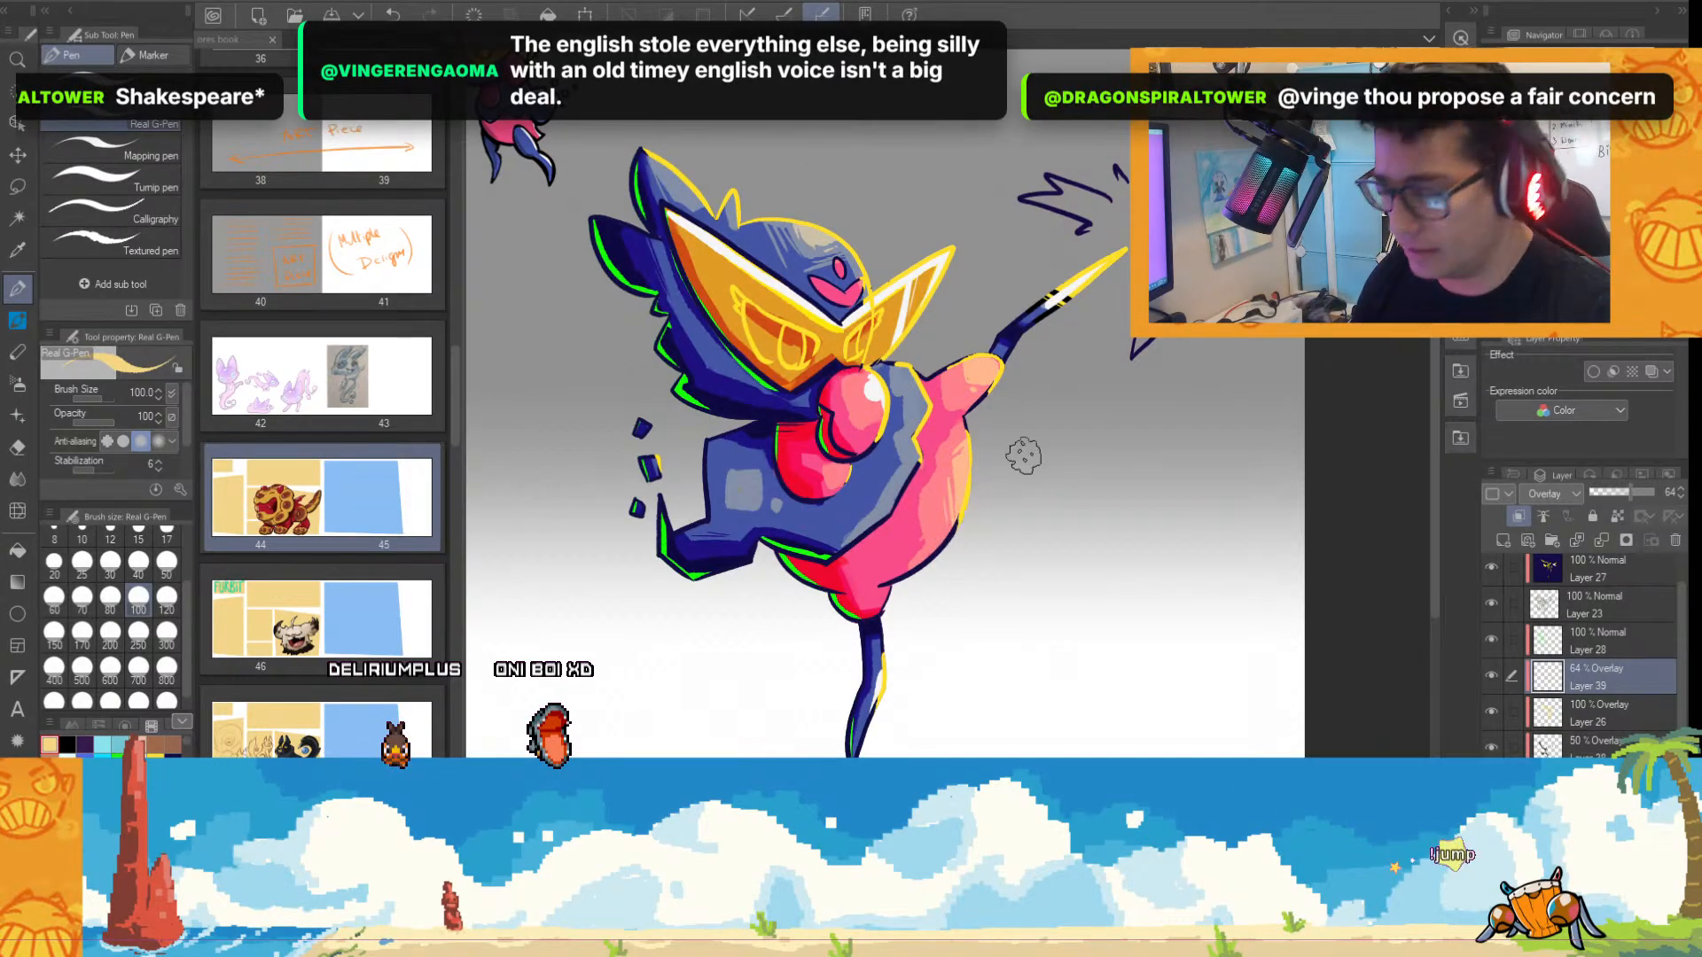
Paint light orange highlights on the blue forehead, the pointed head tuft and the round pink nose on Layer 39.
{"action": "scroll", "coordinate": [1019, 461], "scroll_direction": "up", "scroll_amount": 2}
{"action": "left_click_drag", "start_coordinate": [1437, 416], "coordinate": [1434, 325]}
{"action": "left_click_drag", "start_coordinate": [975, 900], "coordinate": [874, 900]}
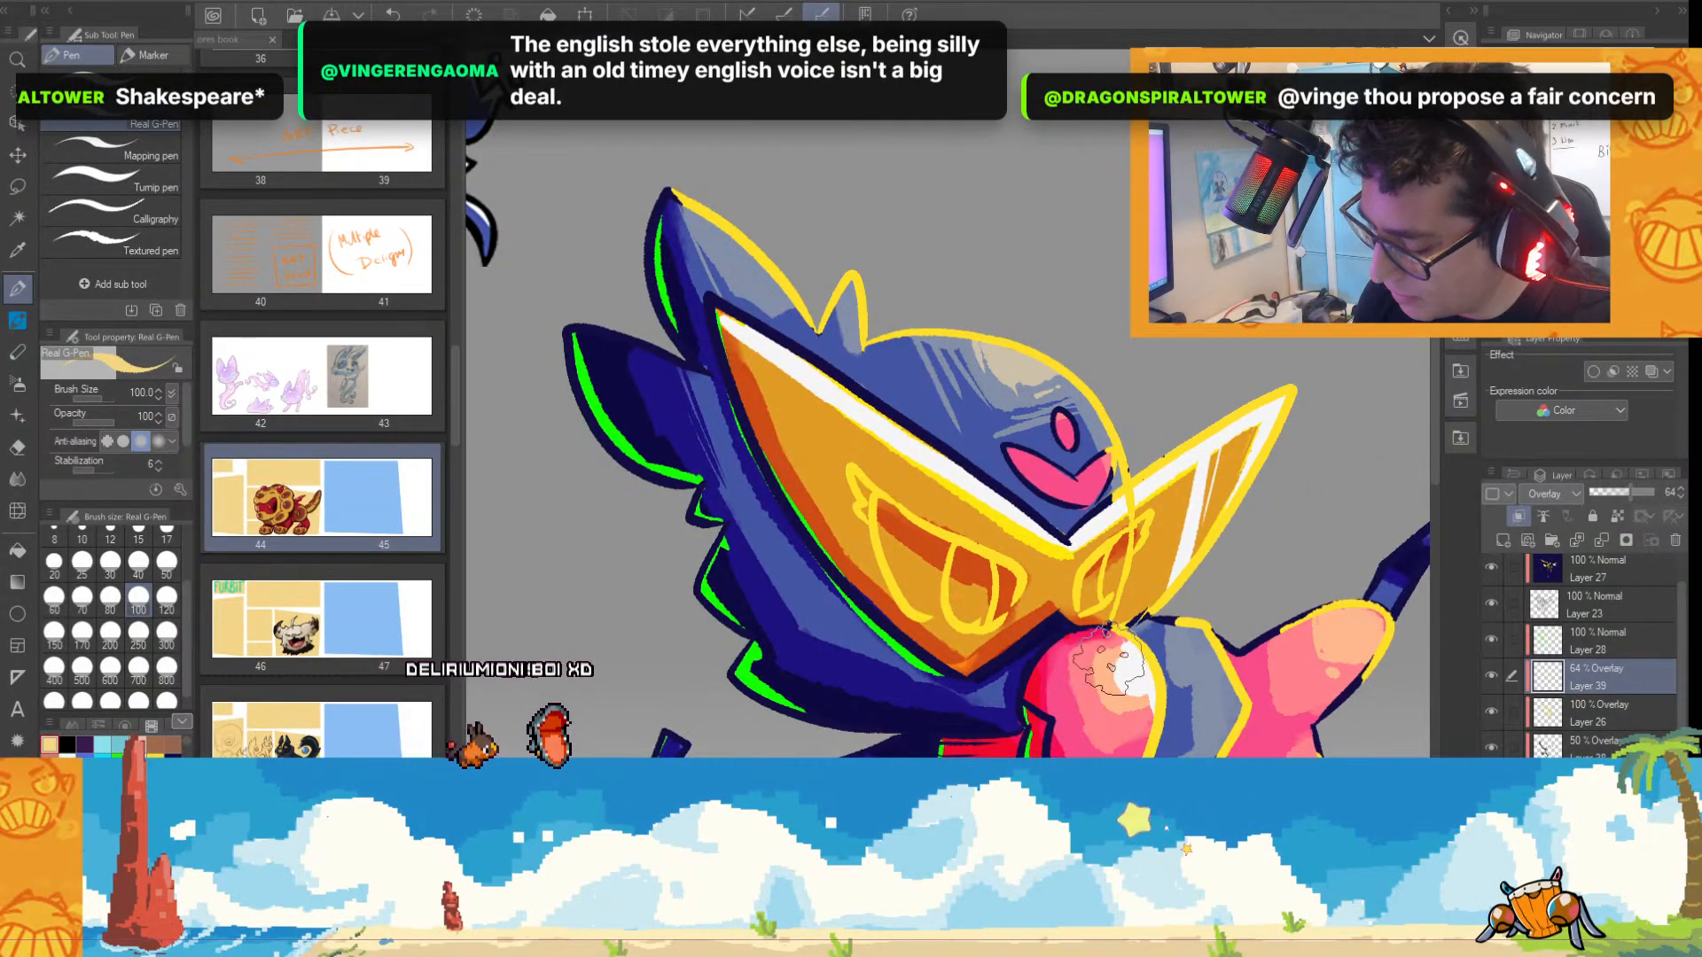
{"action": "scroll", "coordinate": [1157, 701], "scroll_direction": "down", "scroll_amount": 2}
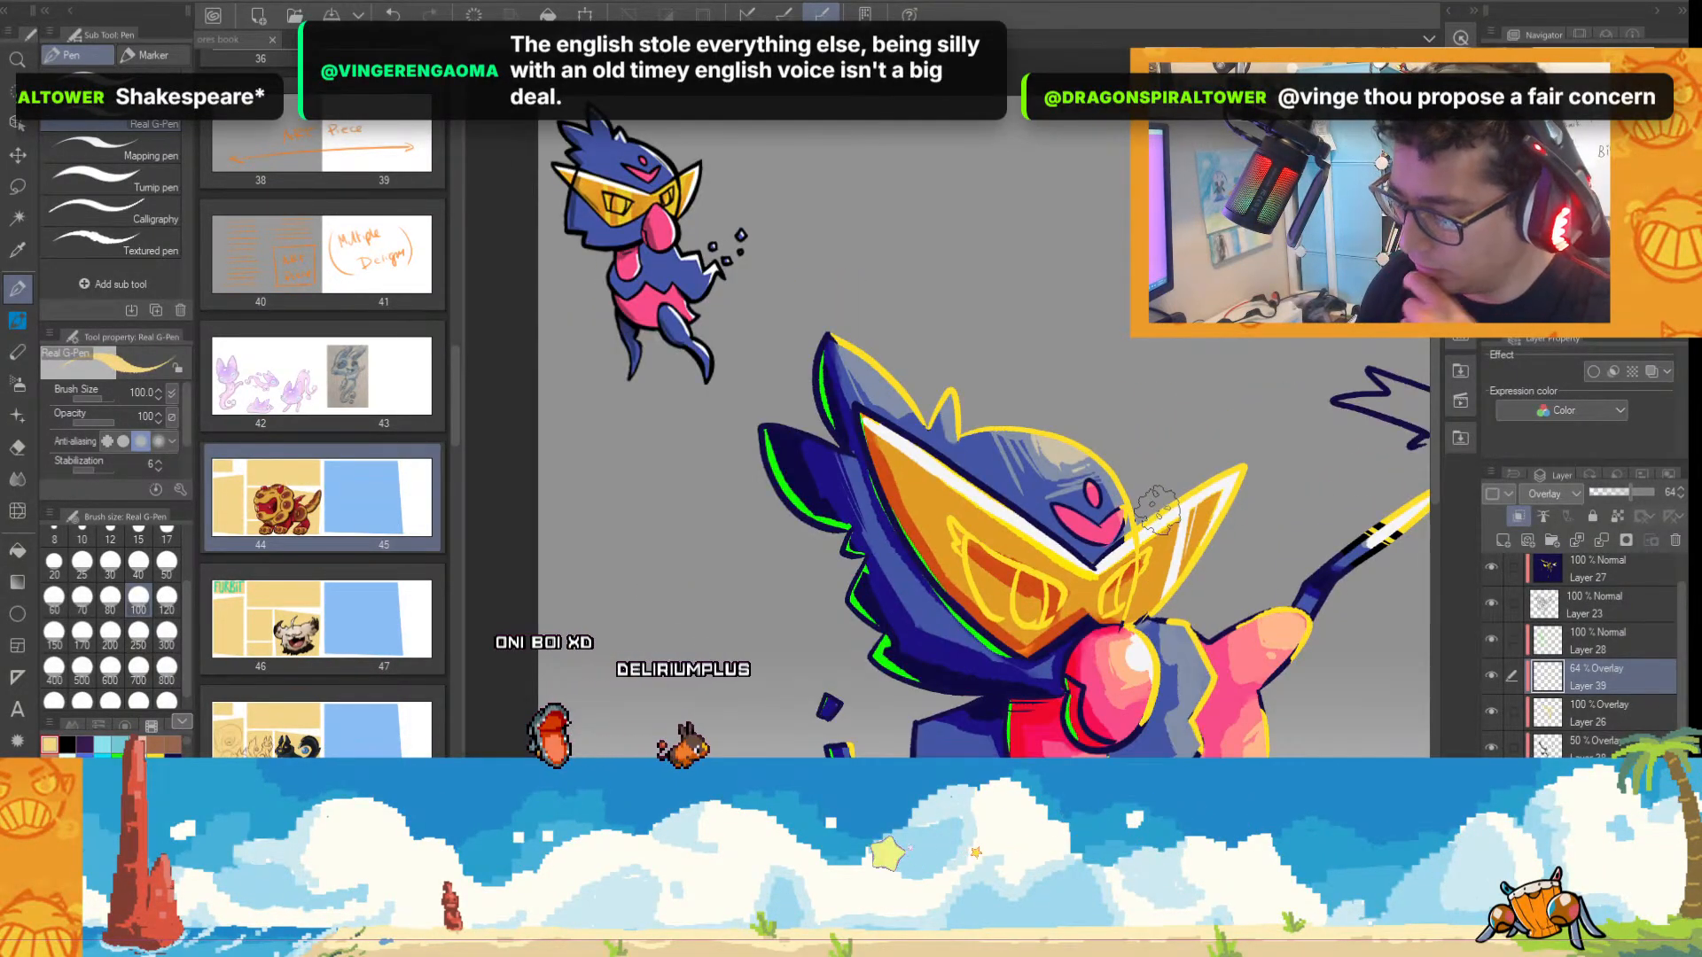
{"action": "scroll", "coordinate": [938, 394], "scroll_direction": "up", "scroll_amount": 2}
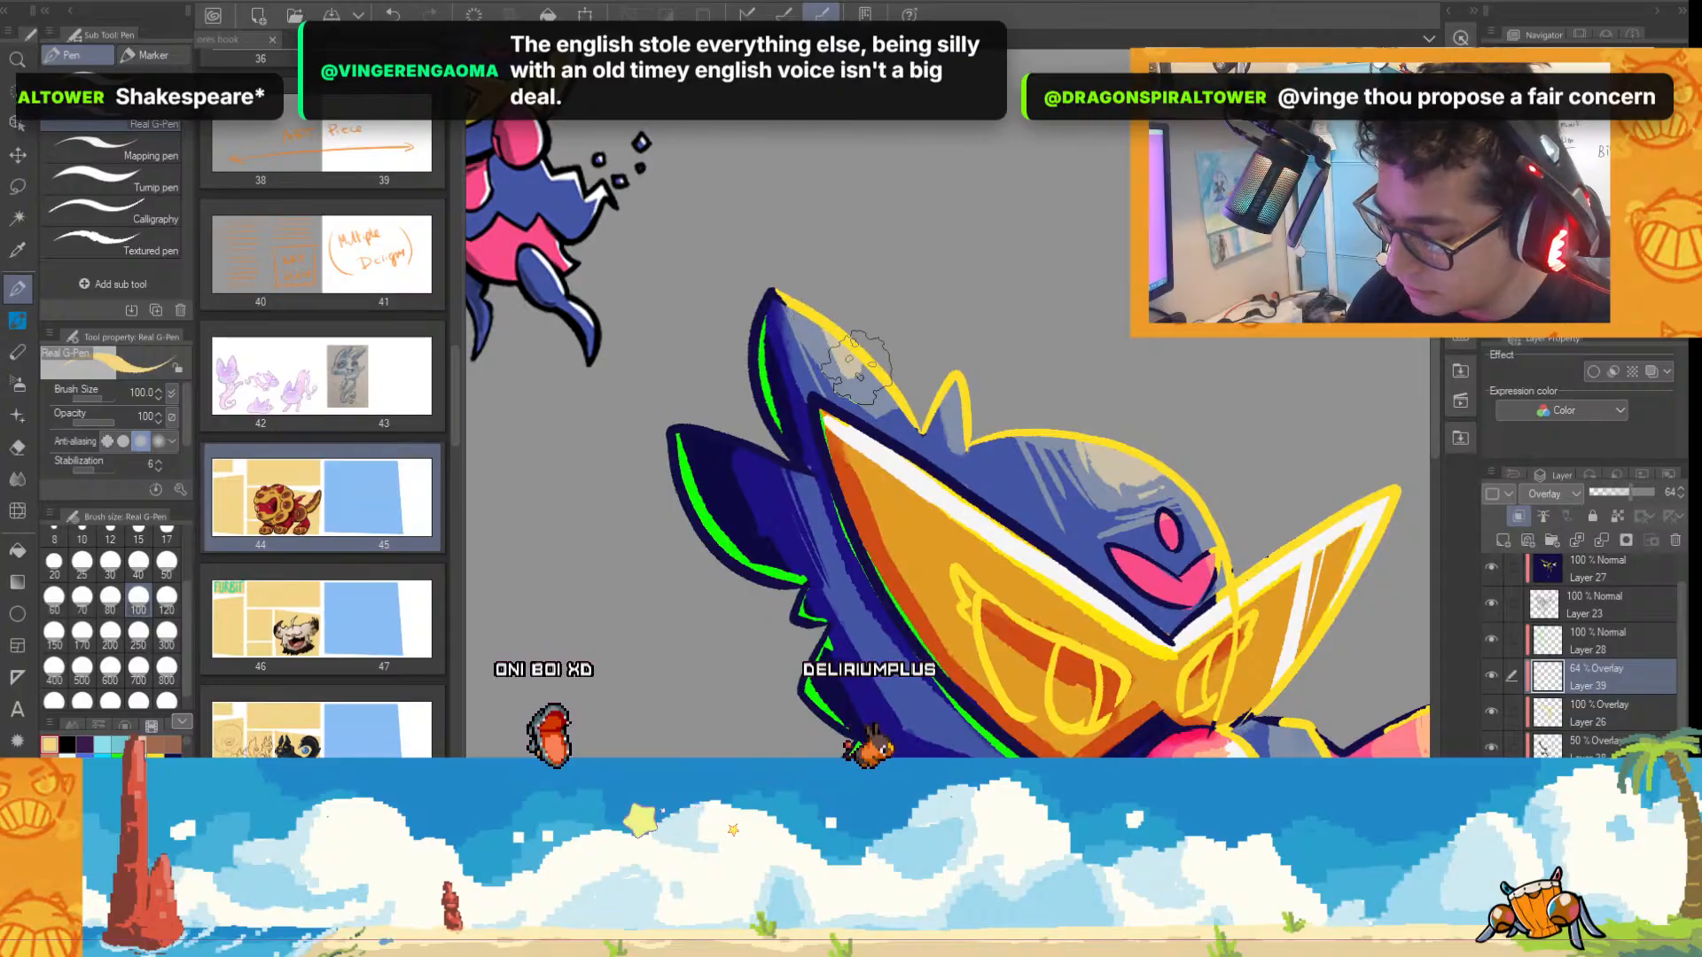
{"action": "scroll", "coordinate": [864, 390], "scroll_direction": "down", "scroll_amount": 2}
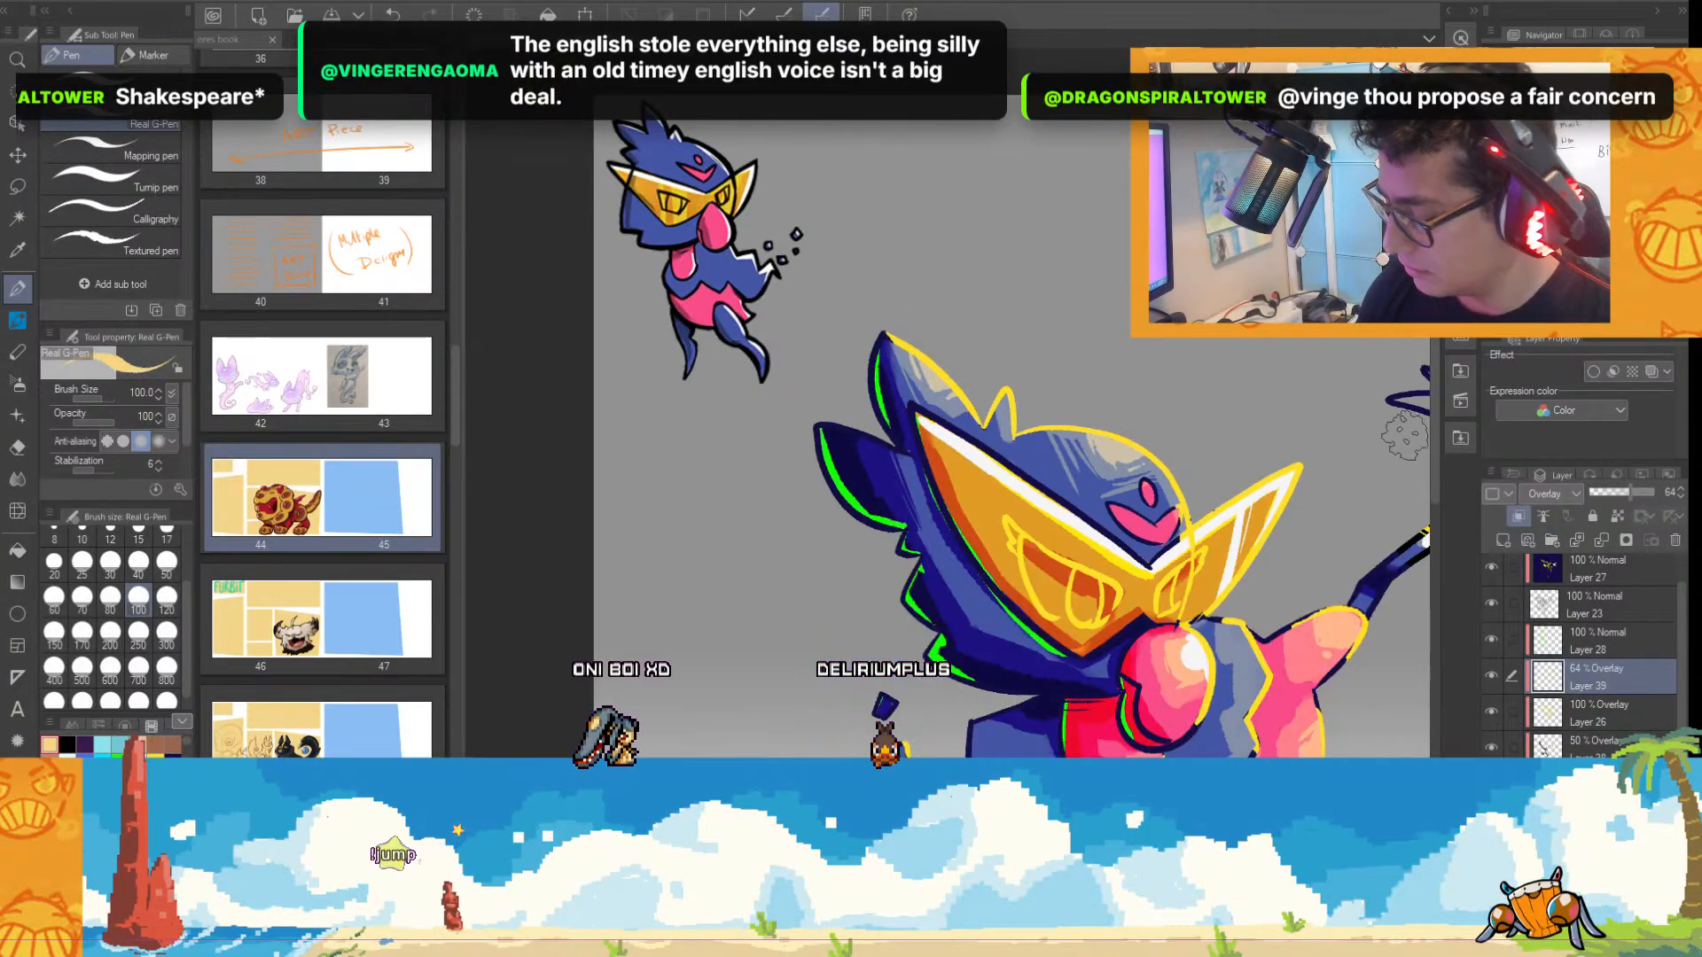
Paint light orange highlights inside the square and small round spots on the blue body on Layer 39.
{"action": "scroll", "coordinate": [1030, 424], "scroll_direction": "up", "scroll_amount": 2}
{"action": "scroll", "coordinate": [956, 452], "scroll_direction": "up", "scroll_amount": 4}
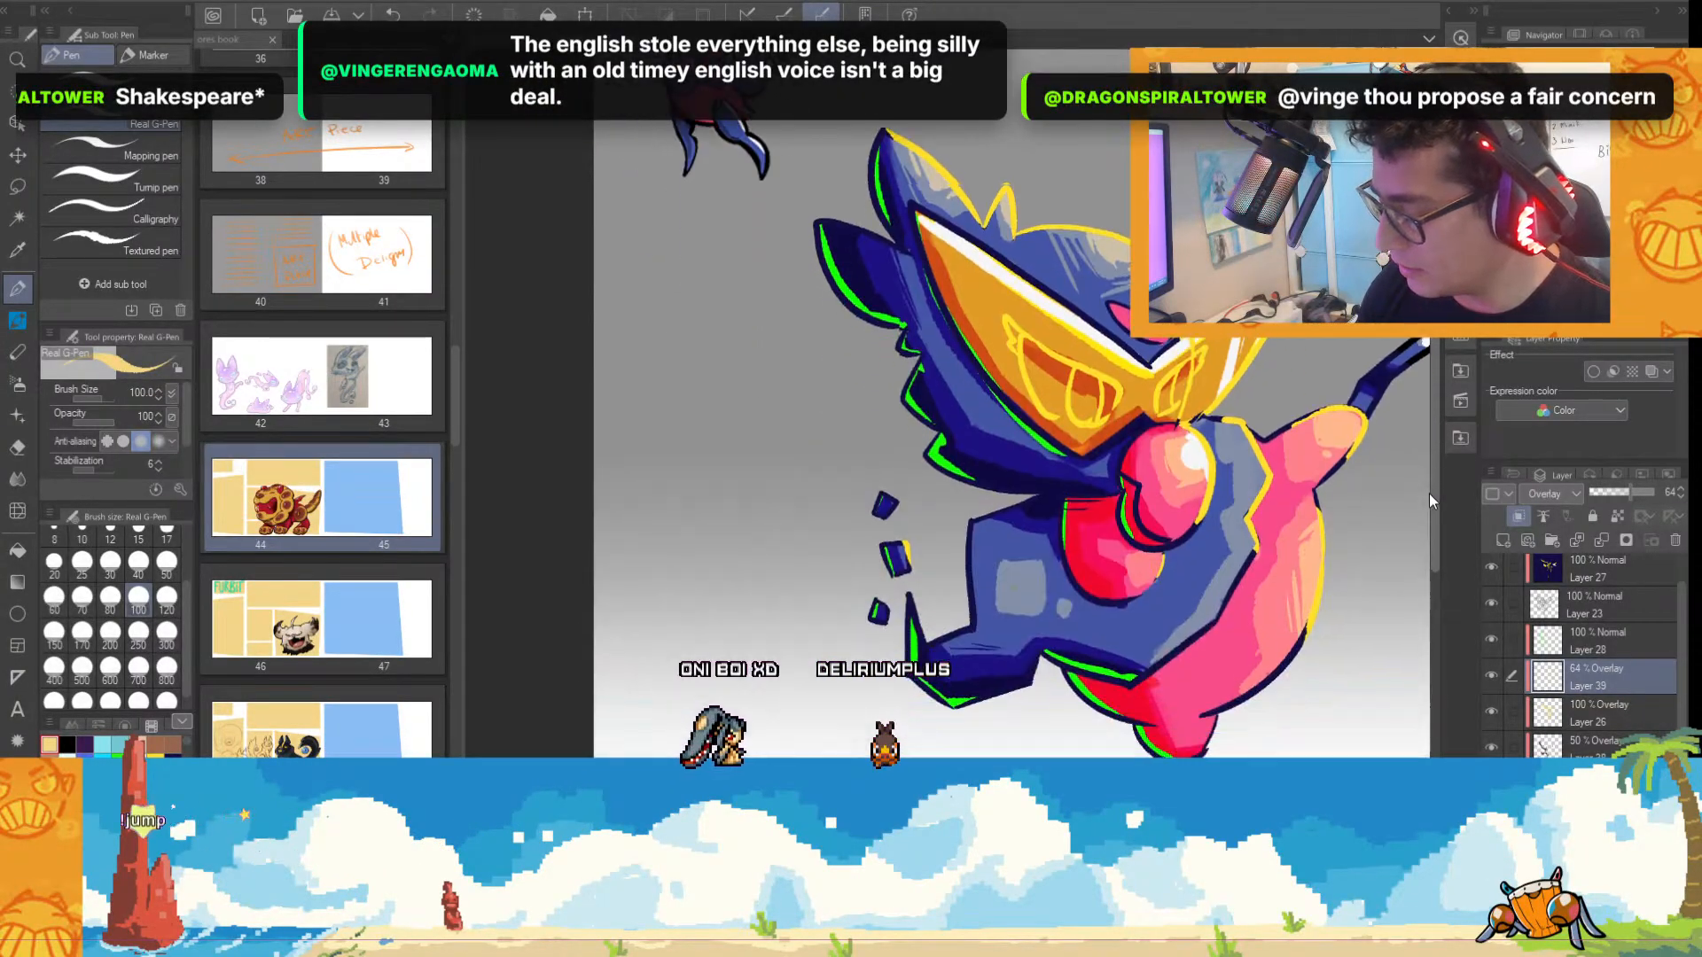
{"action": "left_click_drag", "start_coordinate": [957, 452], "coordinate": [993, 495]}
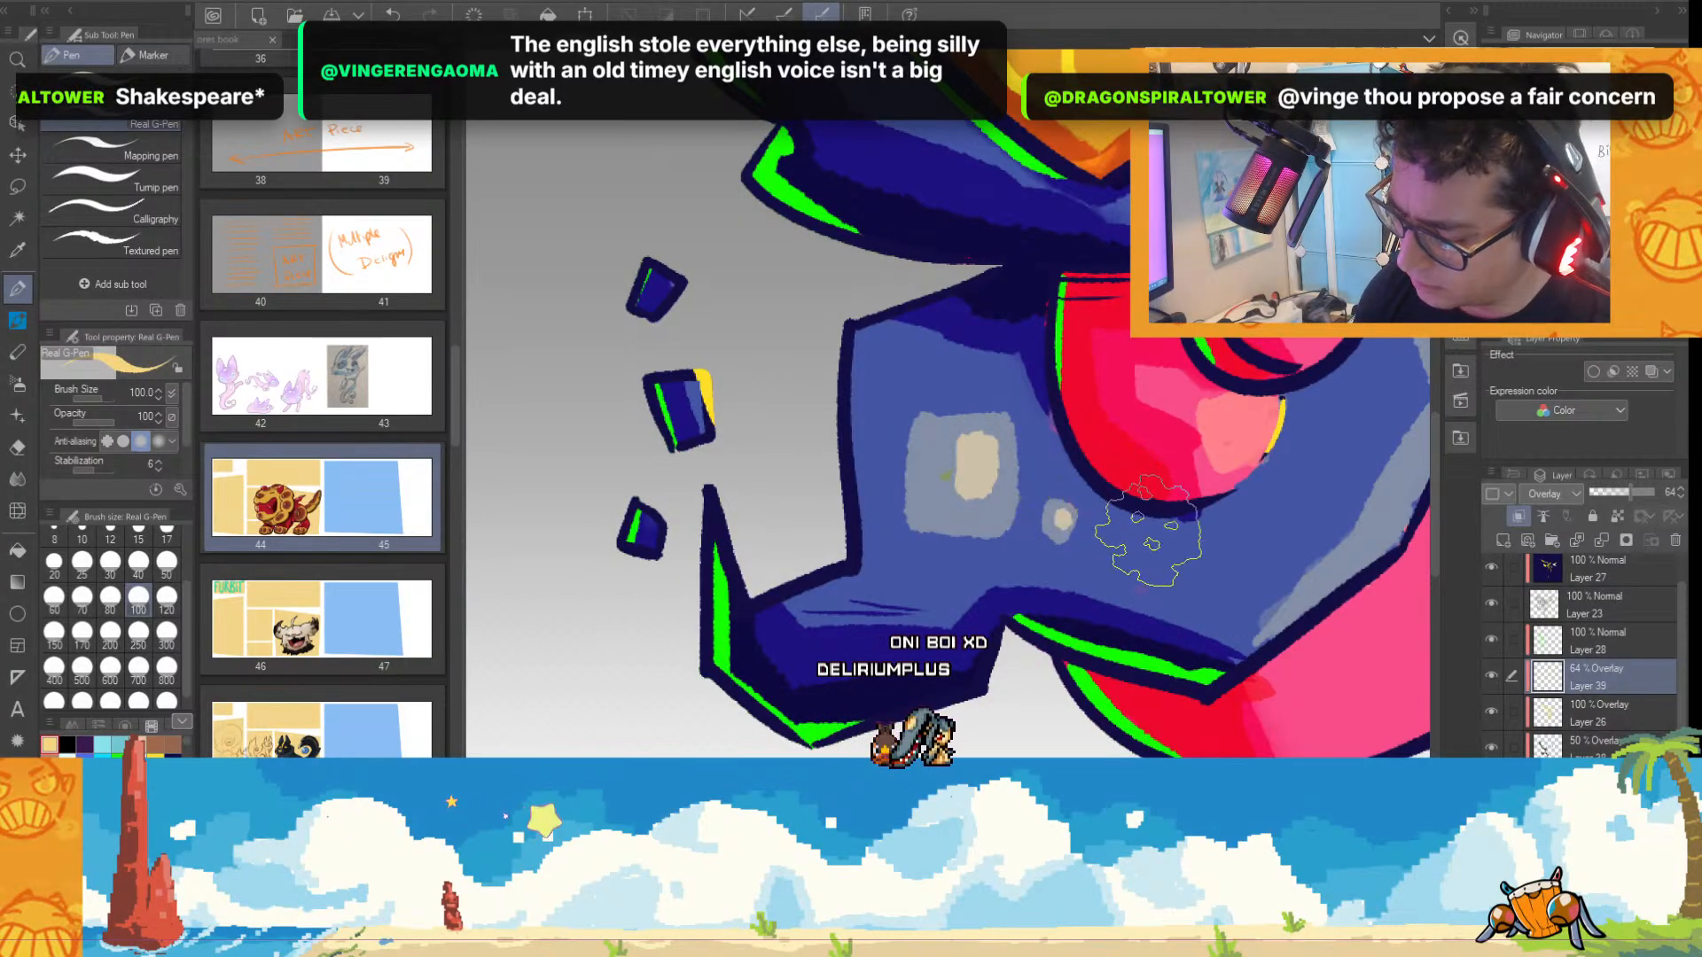
{"action": "scroll", "coordinate": [1148, 532], "scroll_direction": "down", "scroll_amount": 2}
{"action": "scroll", "coordinate": [884, 447], "scroll_direction": "up", "scroll_amount": 2}
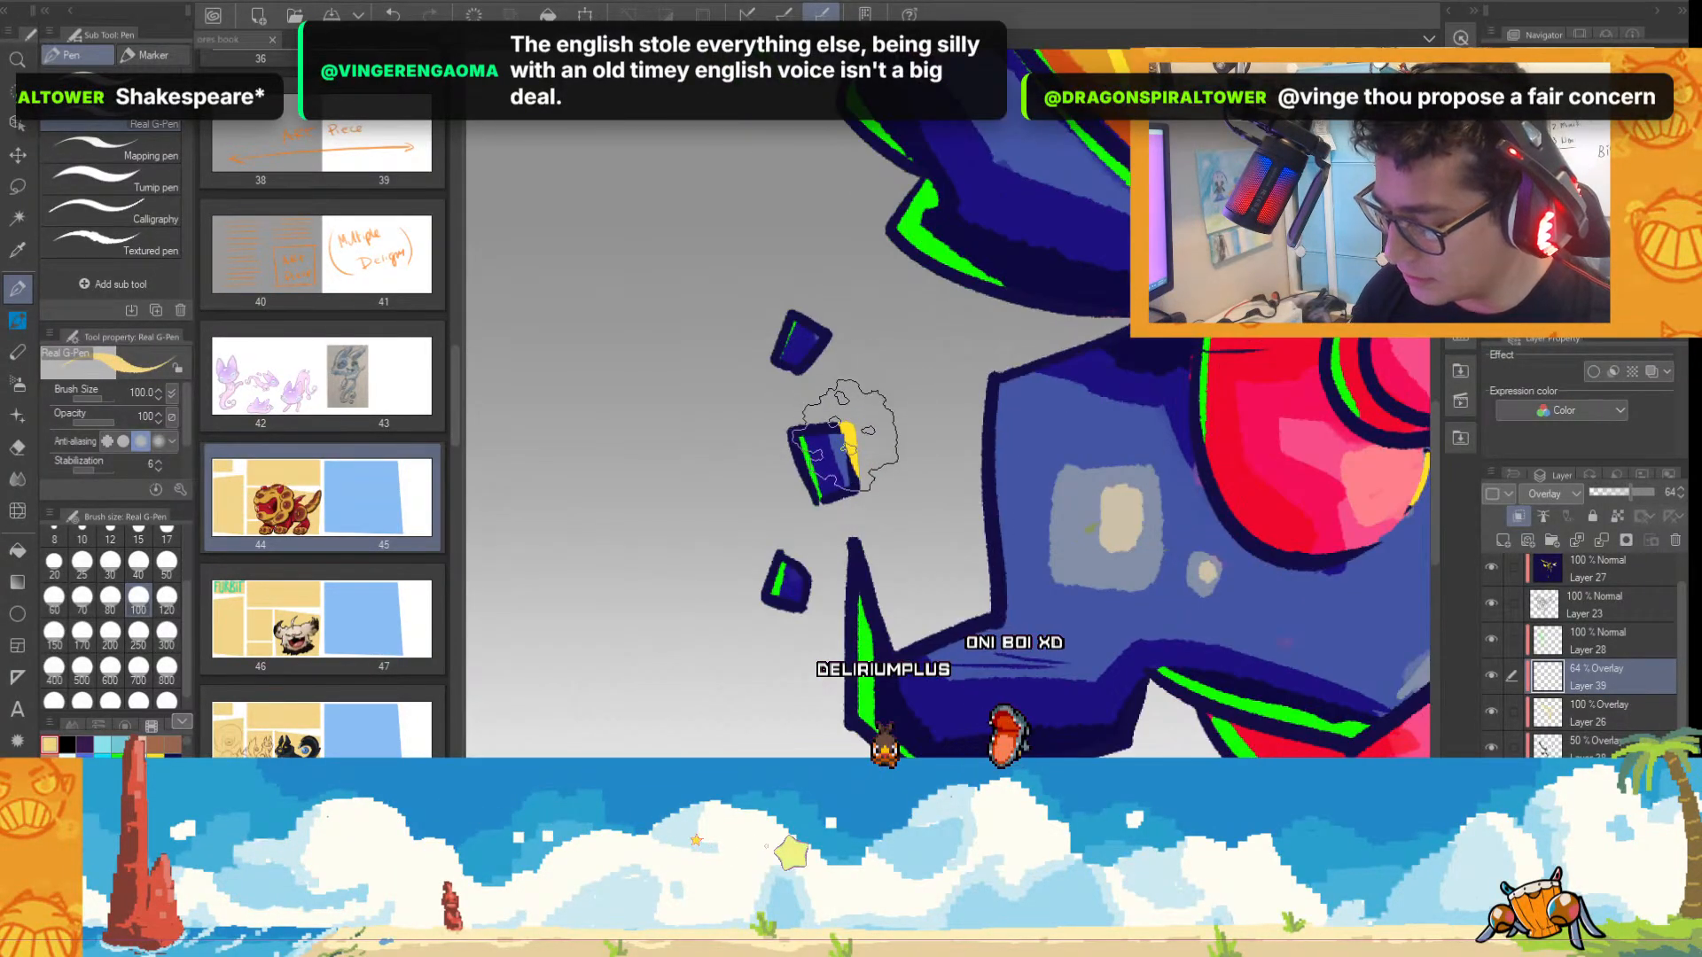
Paint light orange highlights along the jagged edge where the blue body meets the pink belly on Layer 39.
{"action": "scroll", "coordinate": [948, 408], "scroll_direction": "right", "scroll_amount": 6}
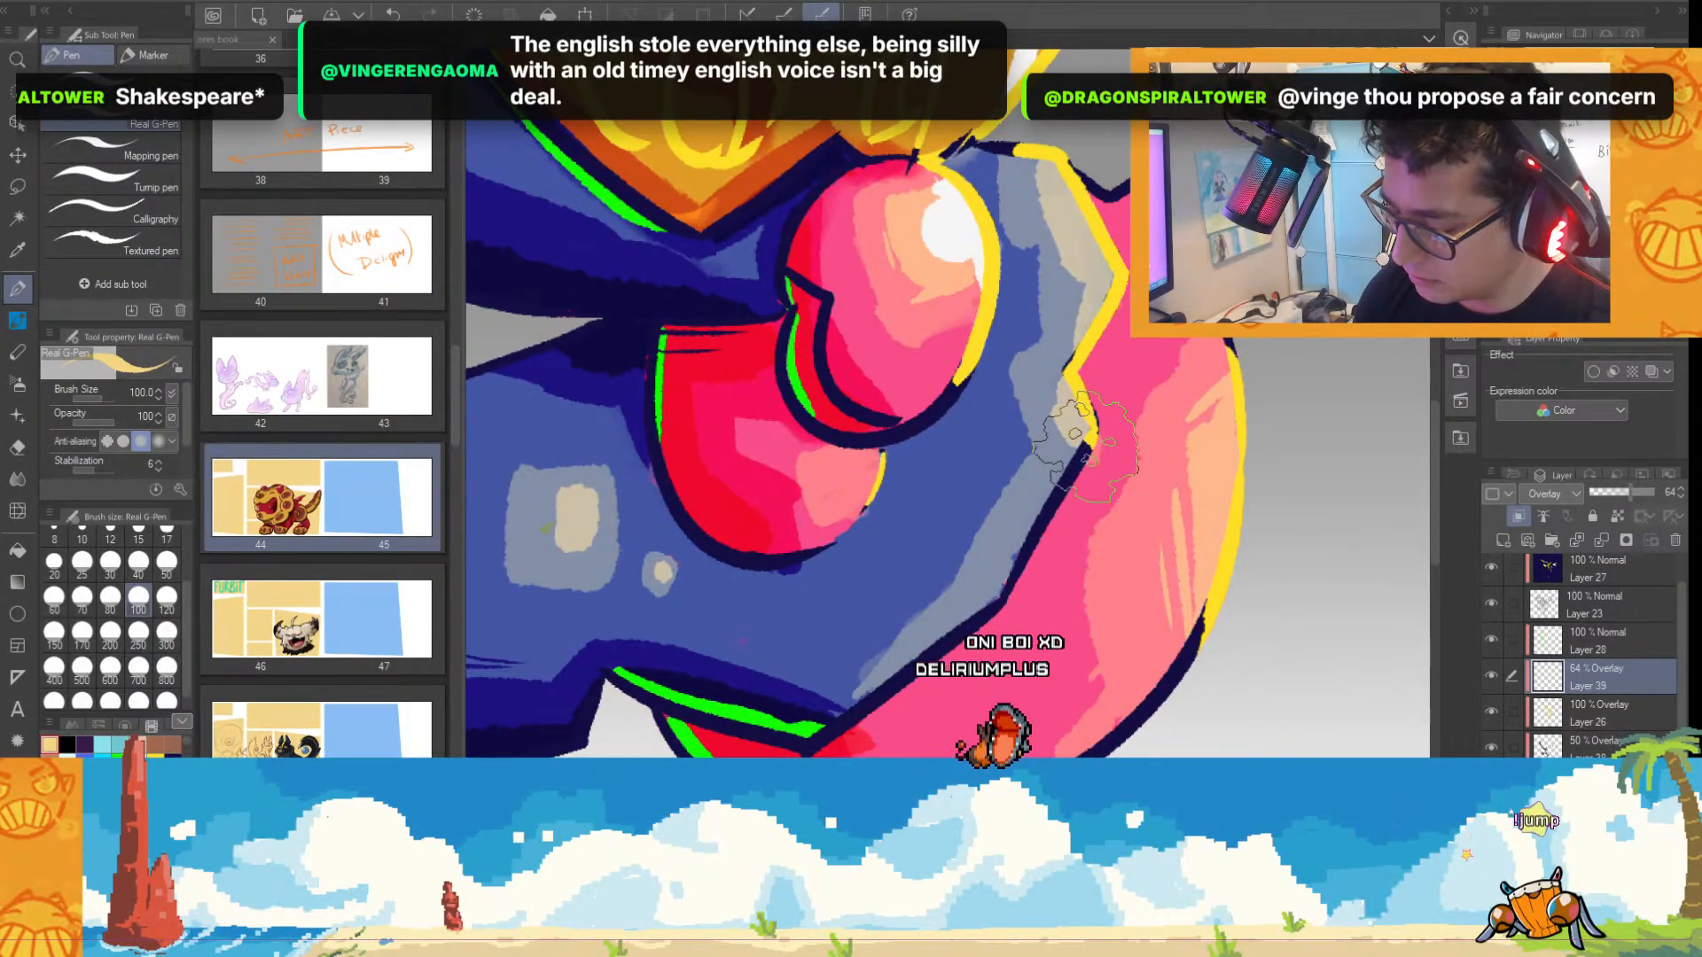
{"action": "scroll", "coordinate": [1037, 567], "scroll_direction": "down", "scroll_amount": 5}
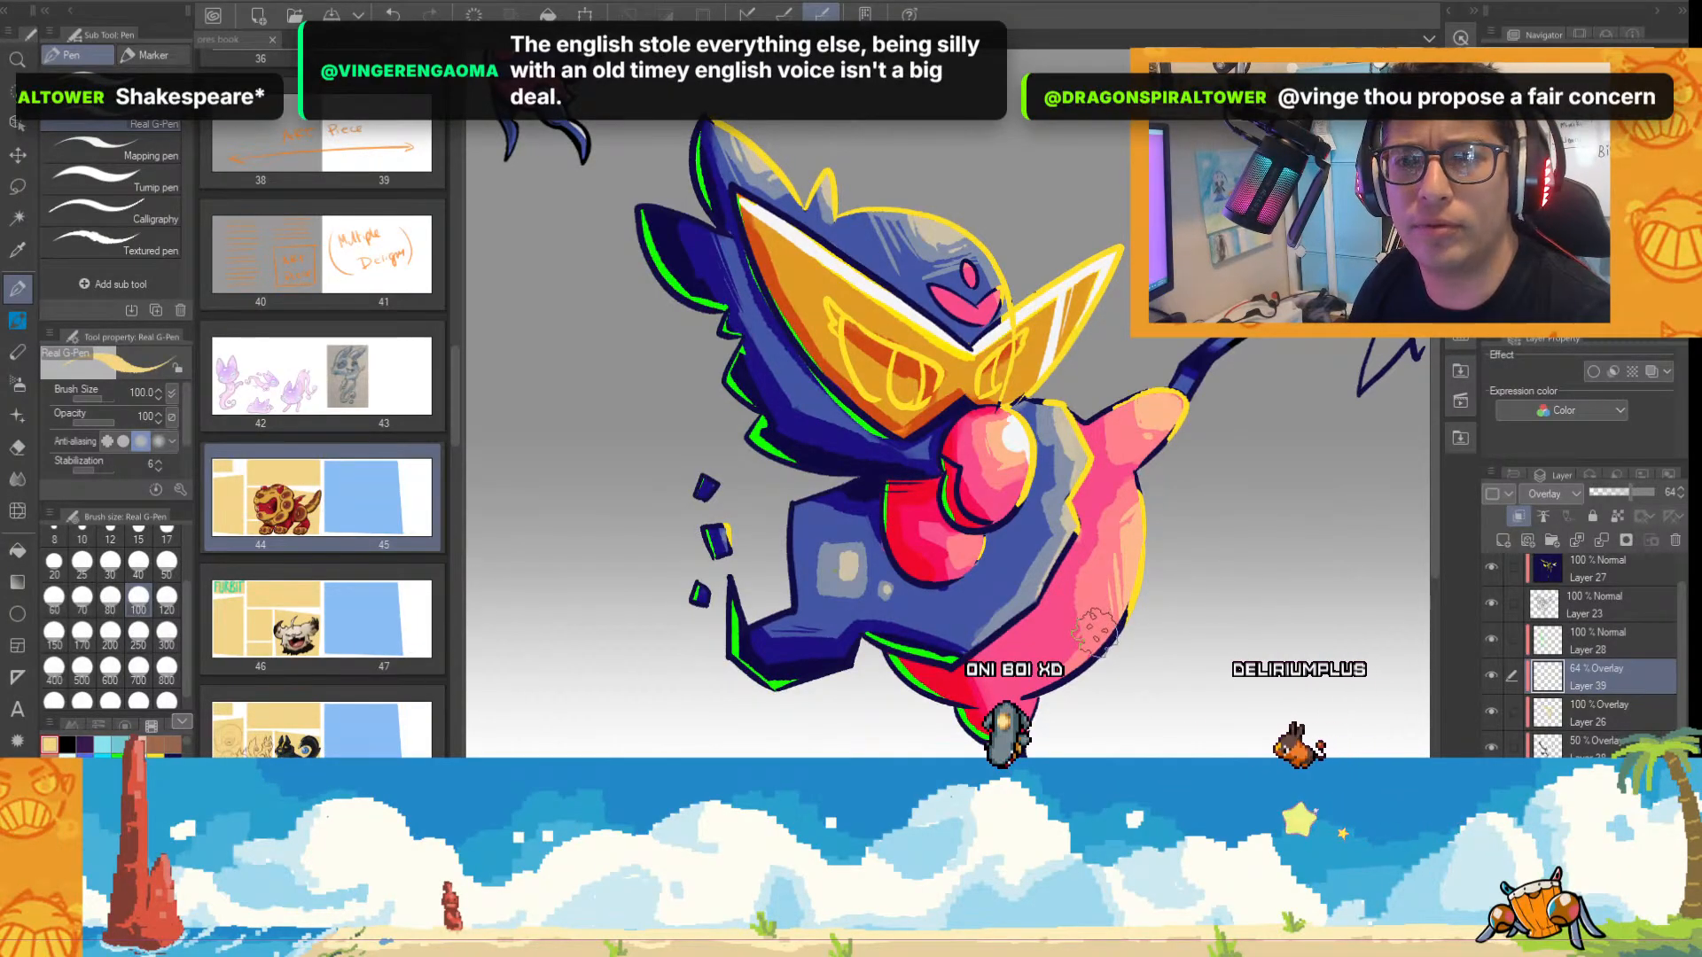
{"action": "scroll", "coordinate": [1097, 523], "scroll_direction": "up", "scroll_amount": 3}
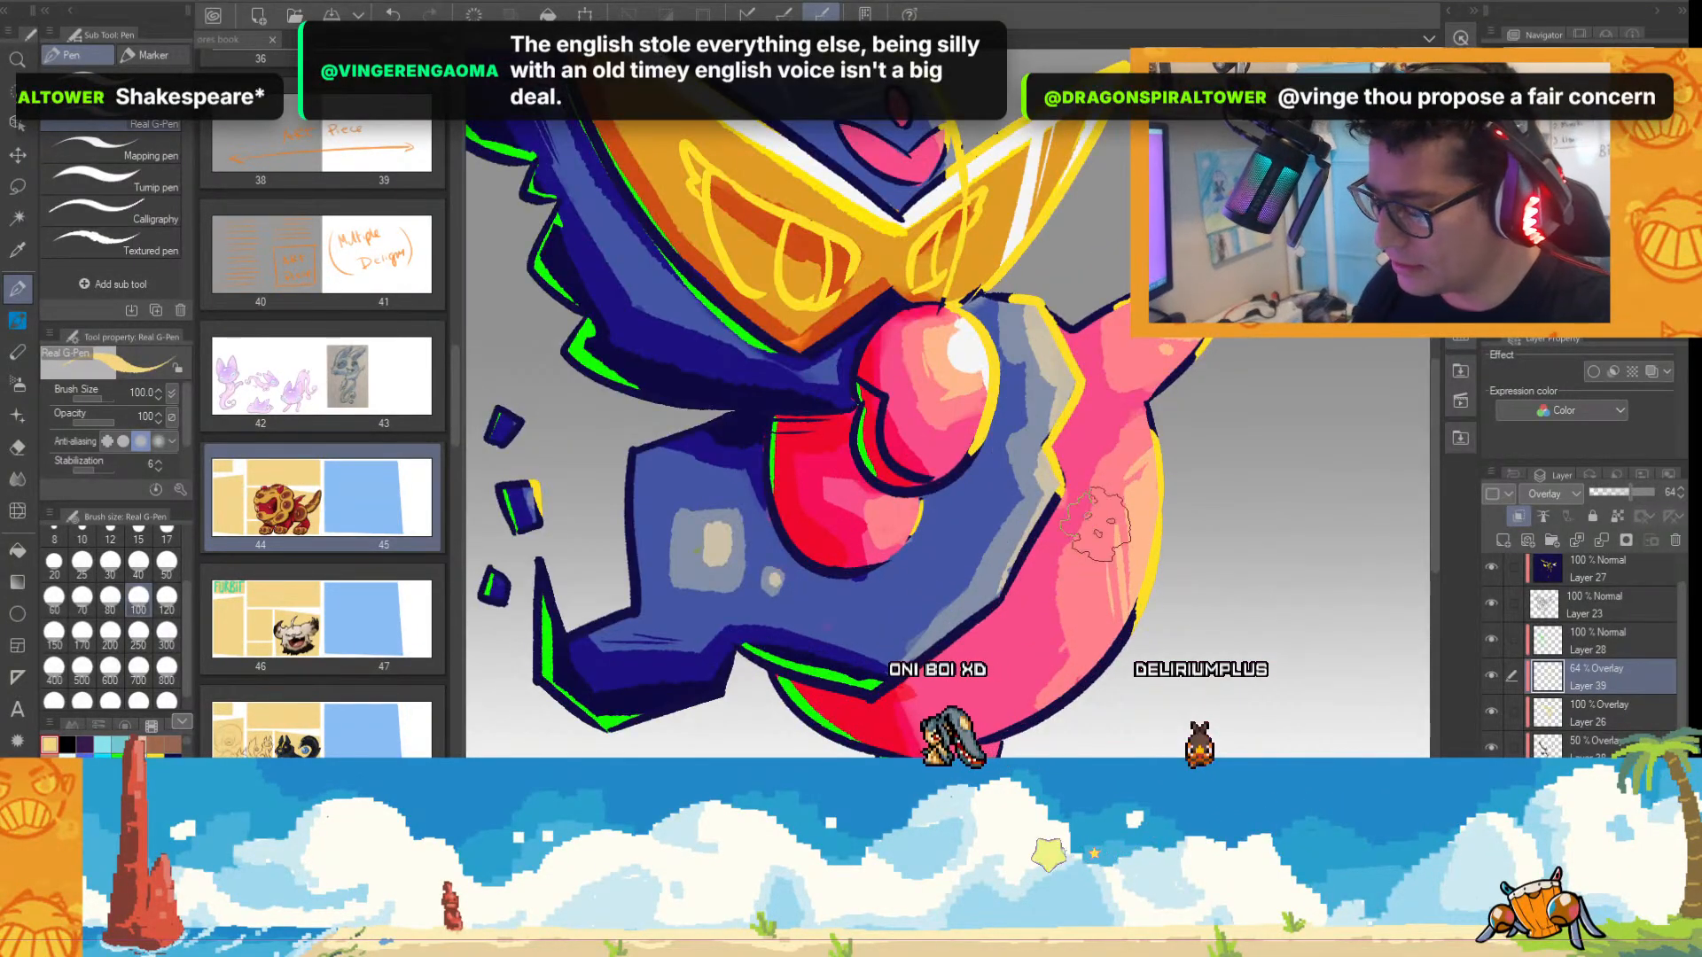
Paint light orange highlights across the yellow goggle lens on Overlay Layer 39.
{"action": "scroll", "coordinate": [1436, 441], "scroll_direction": "up", "scroll_amount": 3}
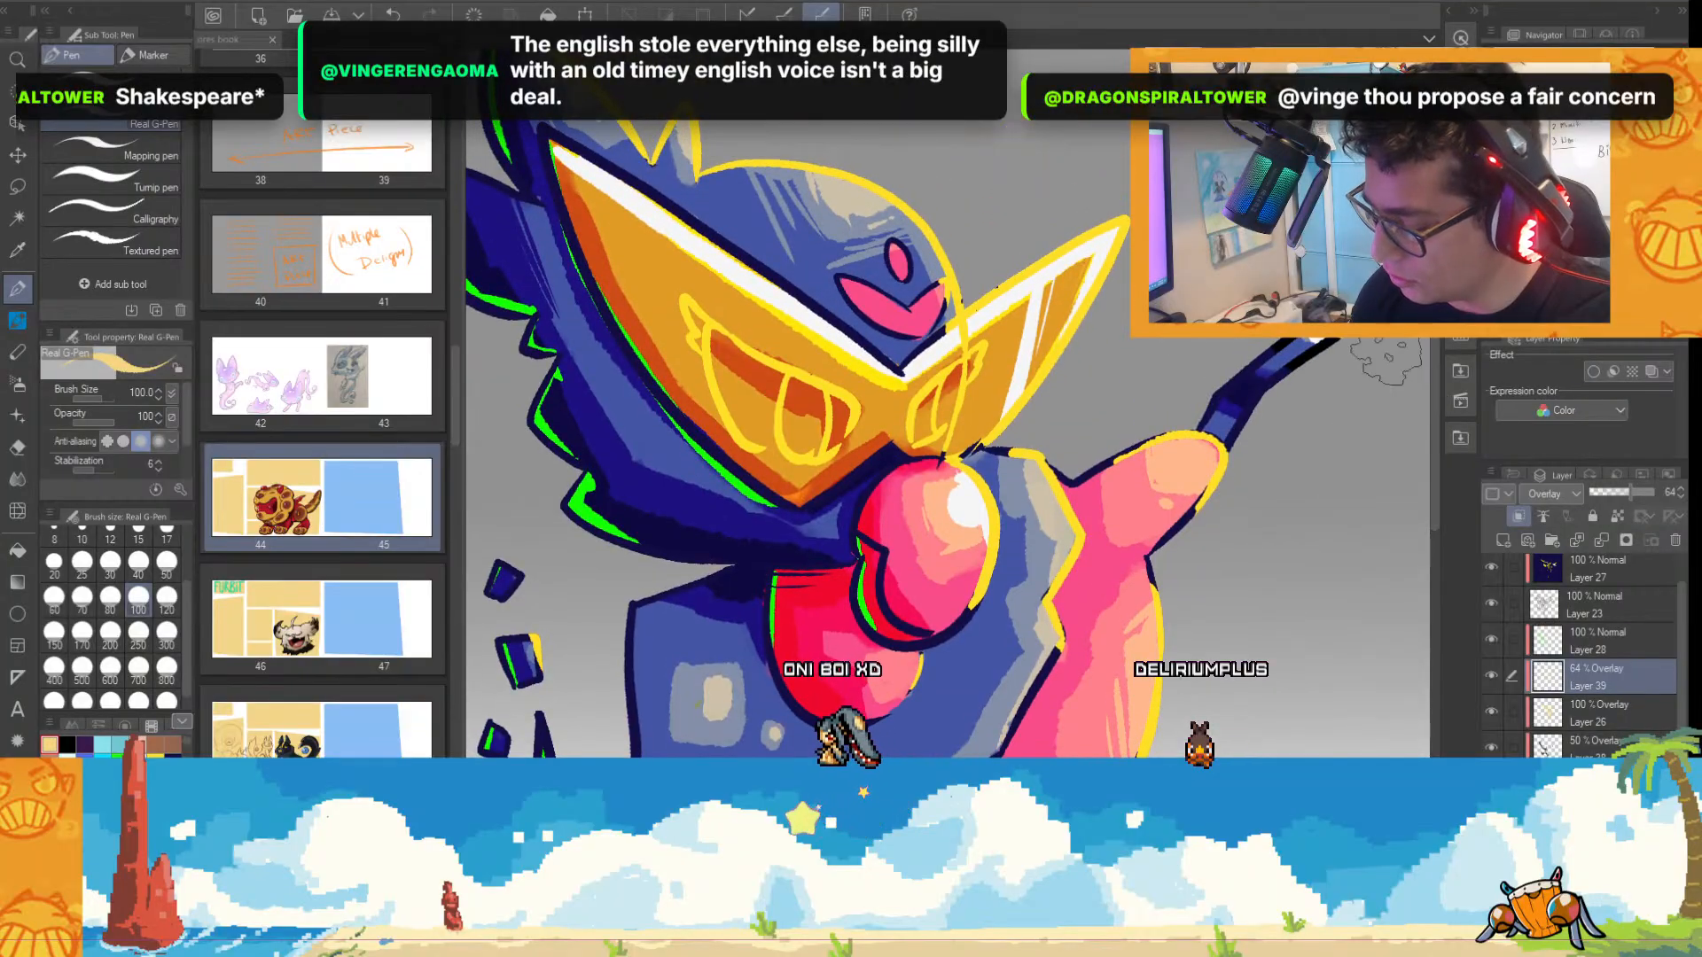
{"action": "left_click_drag", "start_coordinate": [581, 173], "coordinate": [897, 397]}
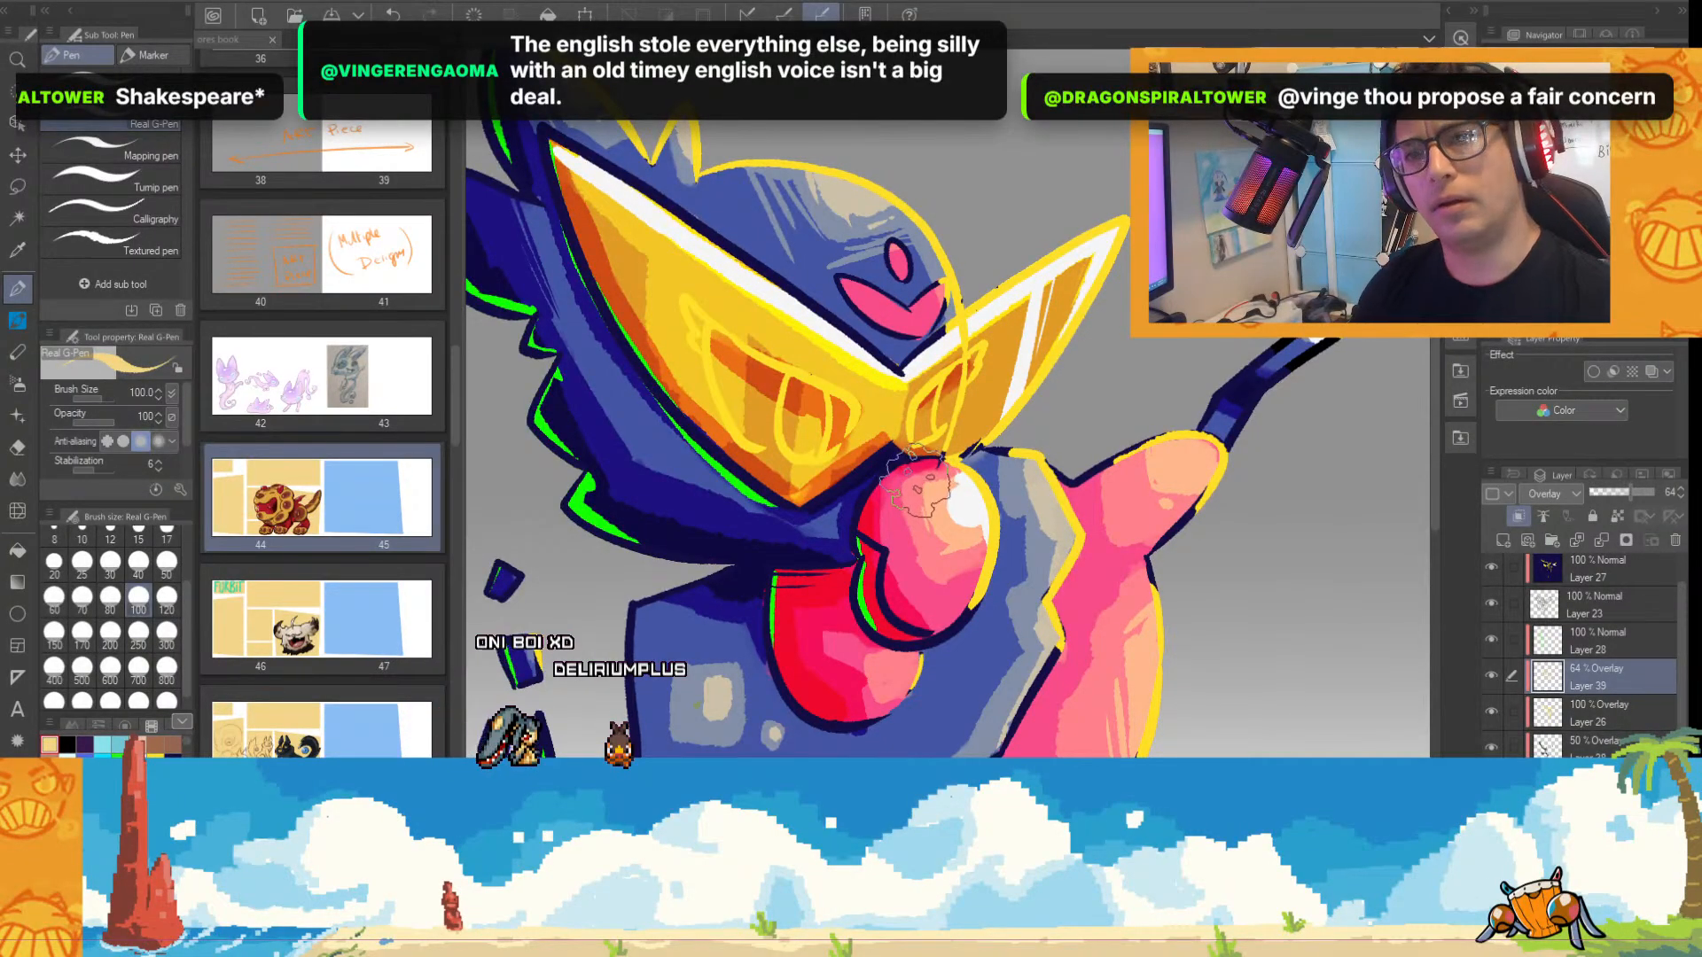
{"action": "key", "text": "ctrl+z"}
{"action": "key", "text": "ctrl+z"}
{"action": "key", "text": "ctrl+z"}
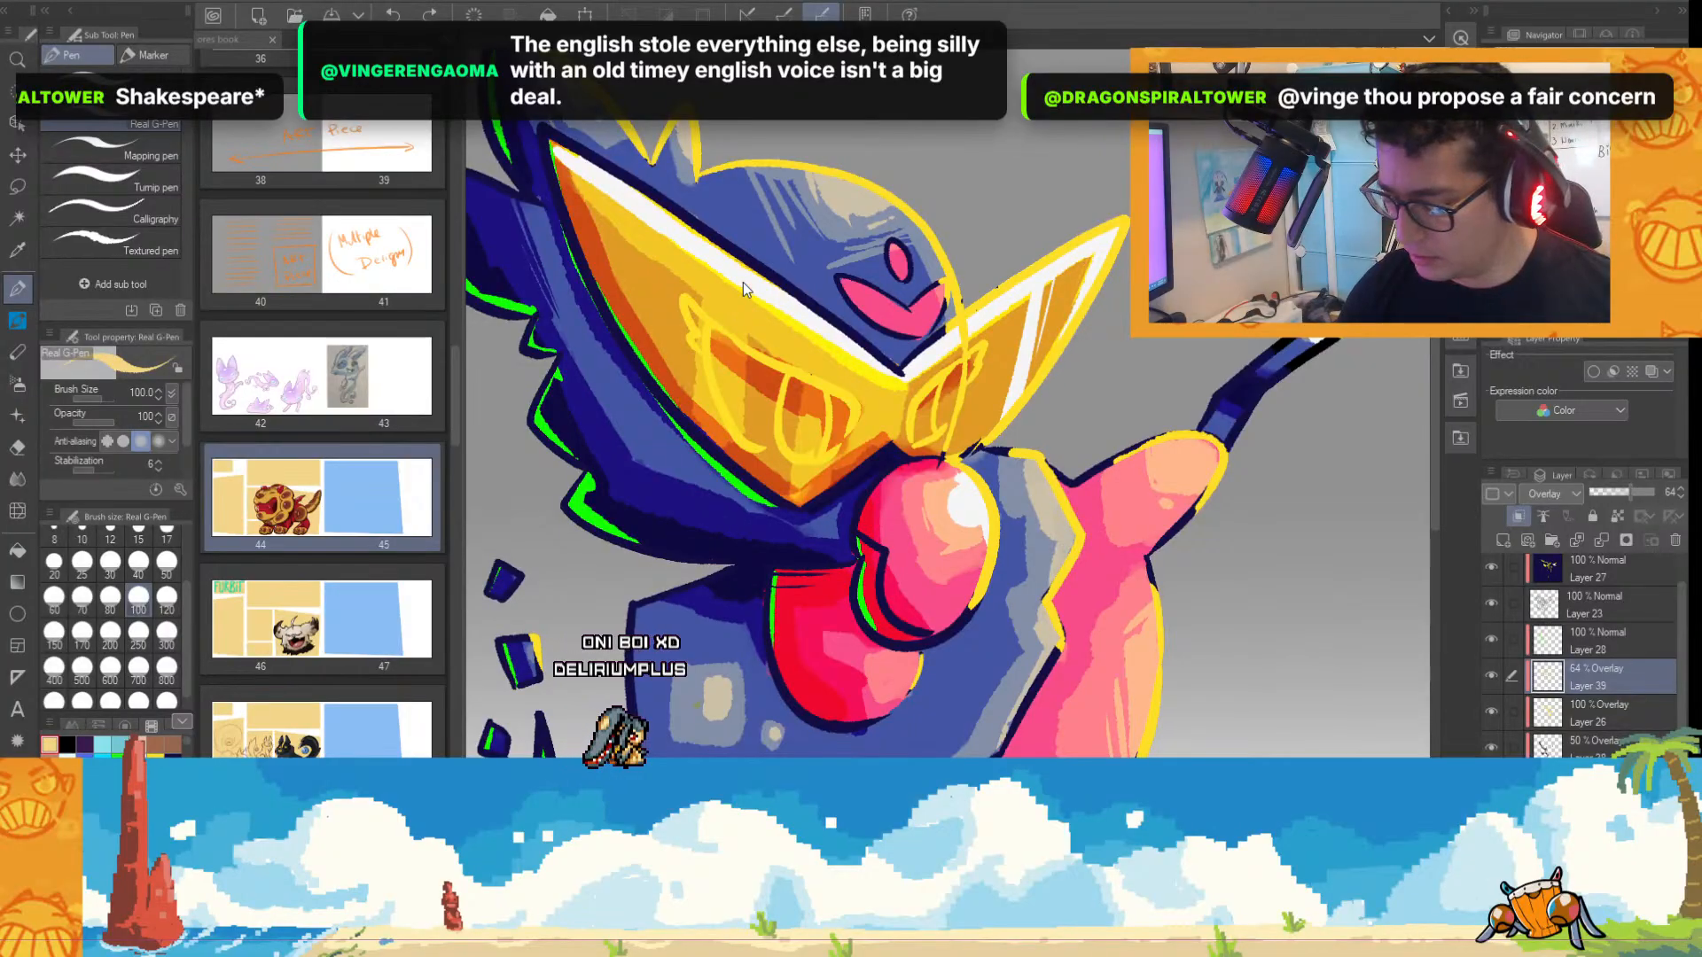
{"action": "key", "text": "ctrl+y"}
{"action": "key", "text": "ctrl+y"}
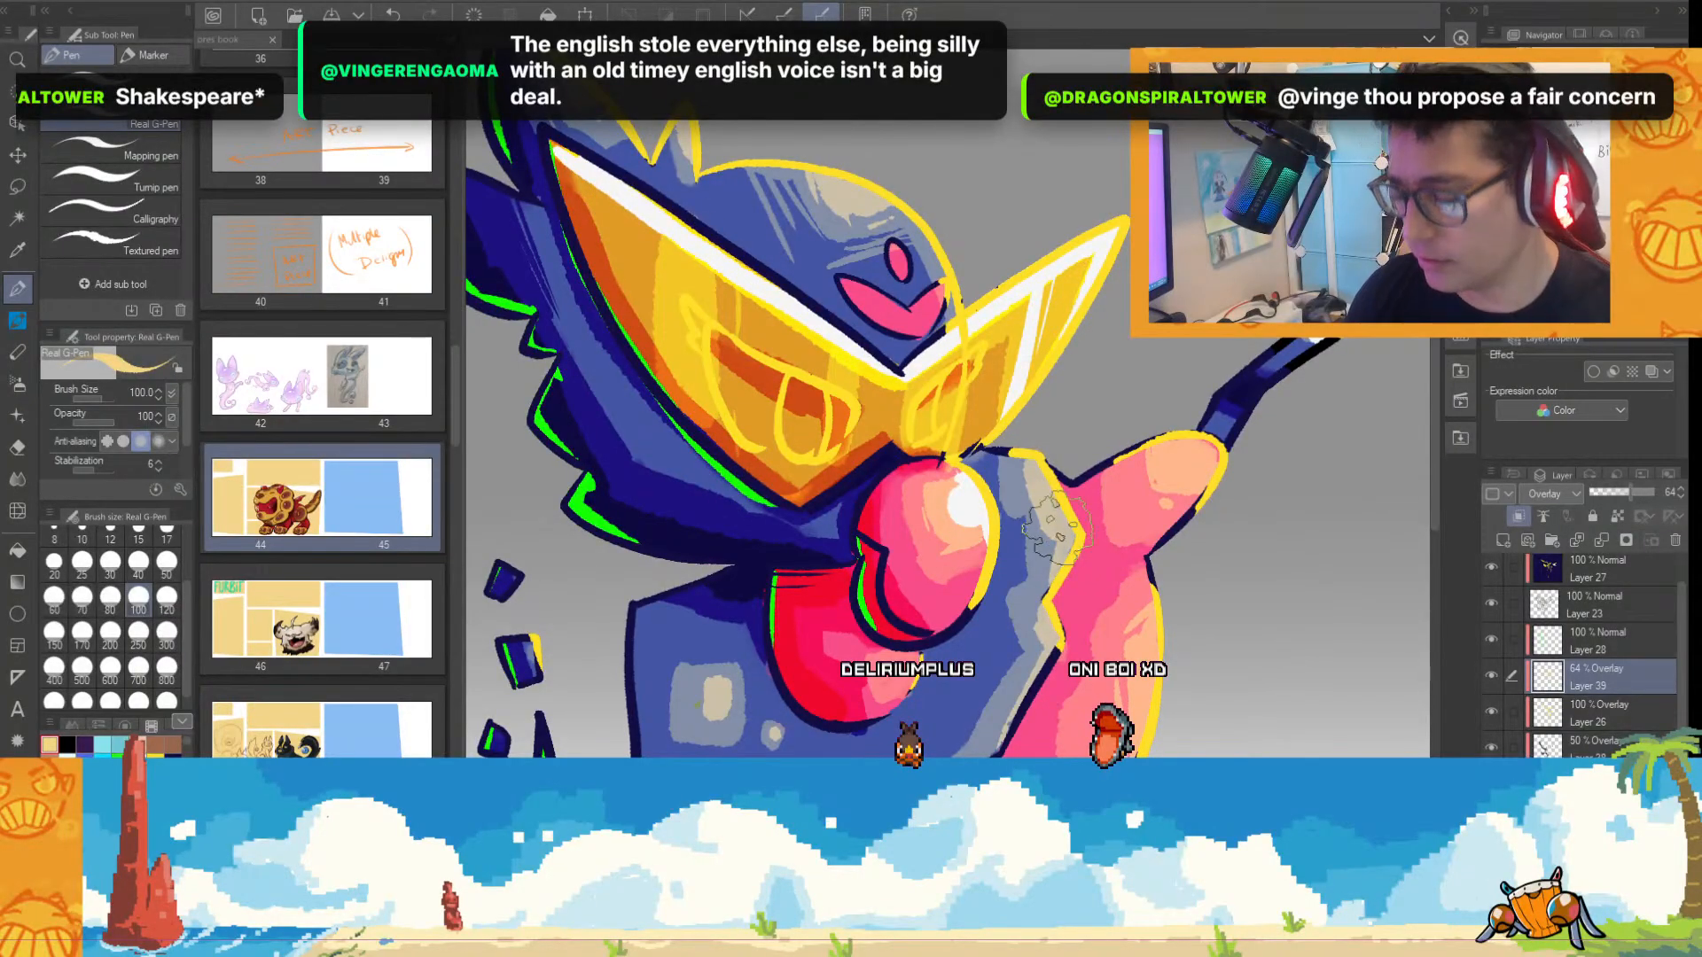
Look over the whole figure, select the 50% Overlay Layer 38 and toggle the shadow layer beneath it to compare the shading.
{"action": "scroll", "coordinate": [1039, 536], "scroll_direction": "down", "scroll_amount": 5}
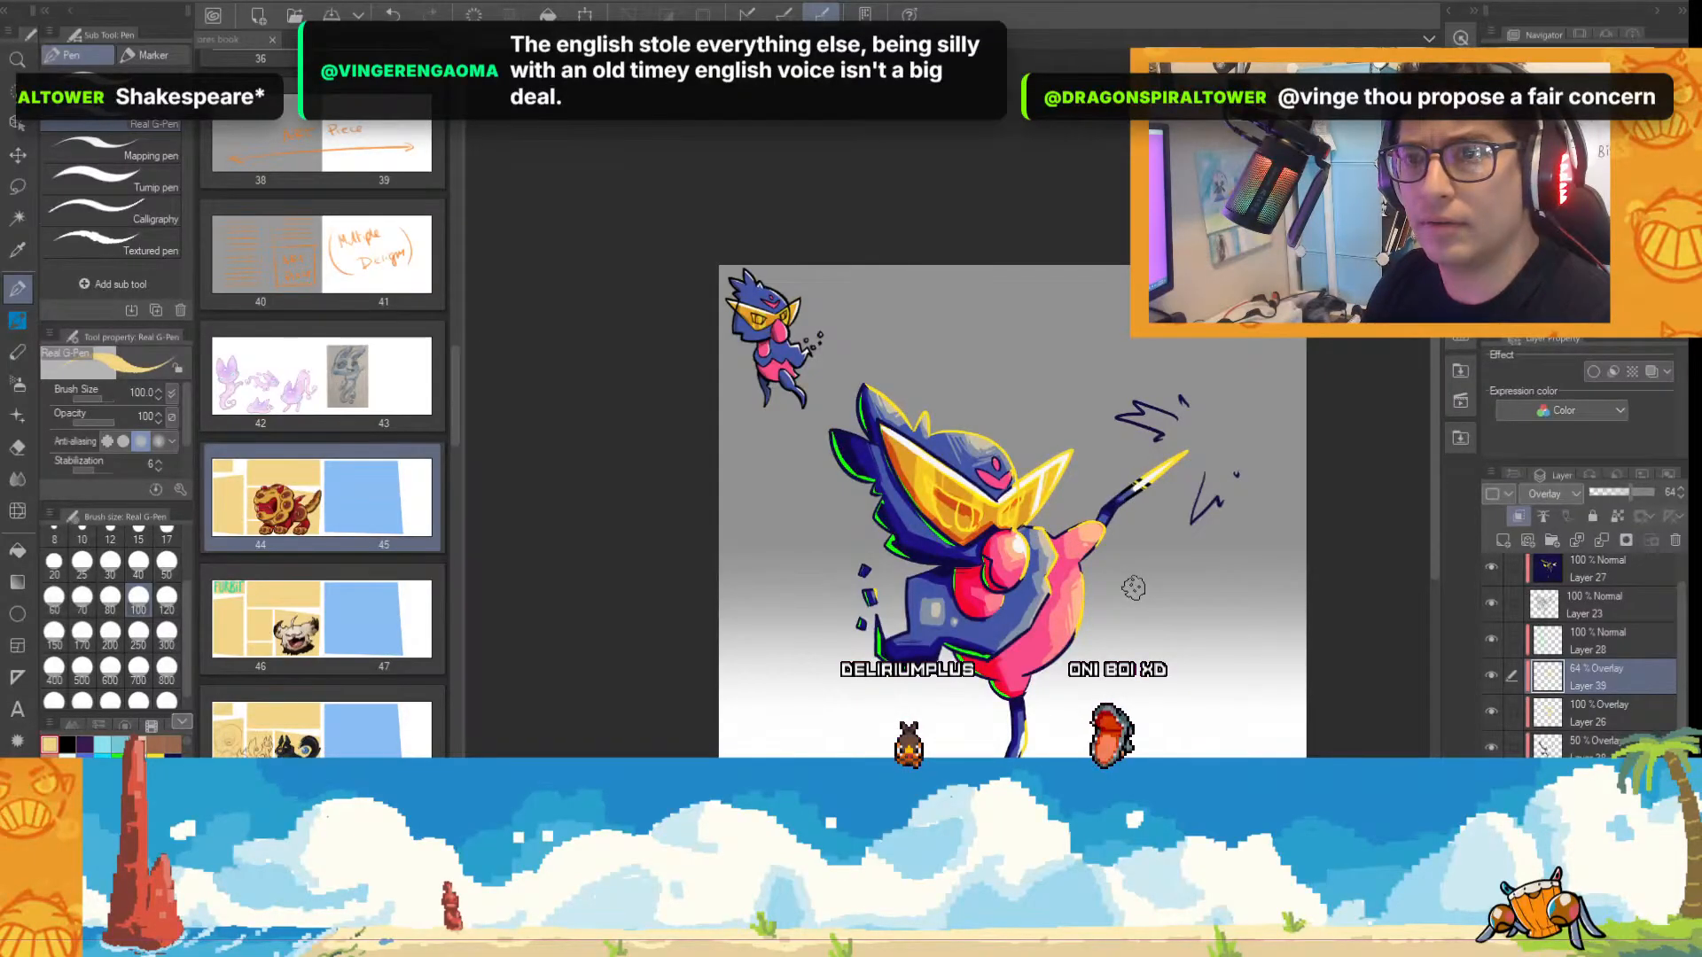
{"action": "left_click_drag", "start_coordinate": [1433, 507], "coordinate": [1432, 585]}
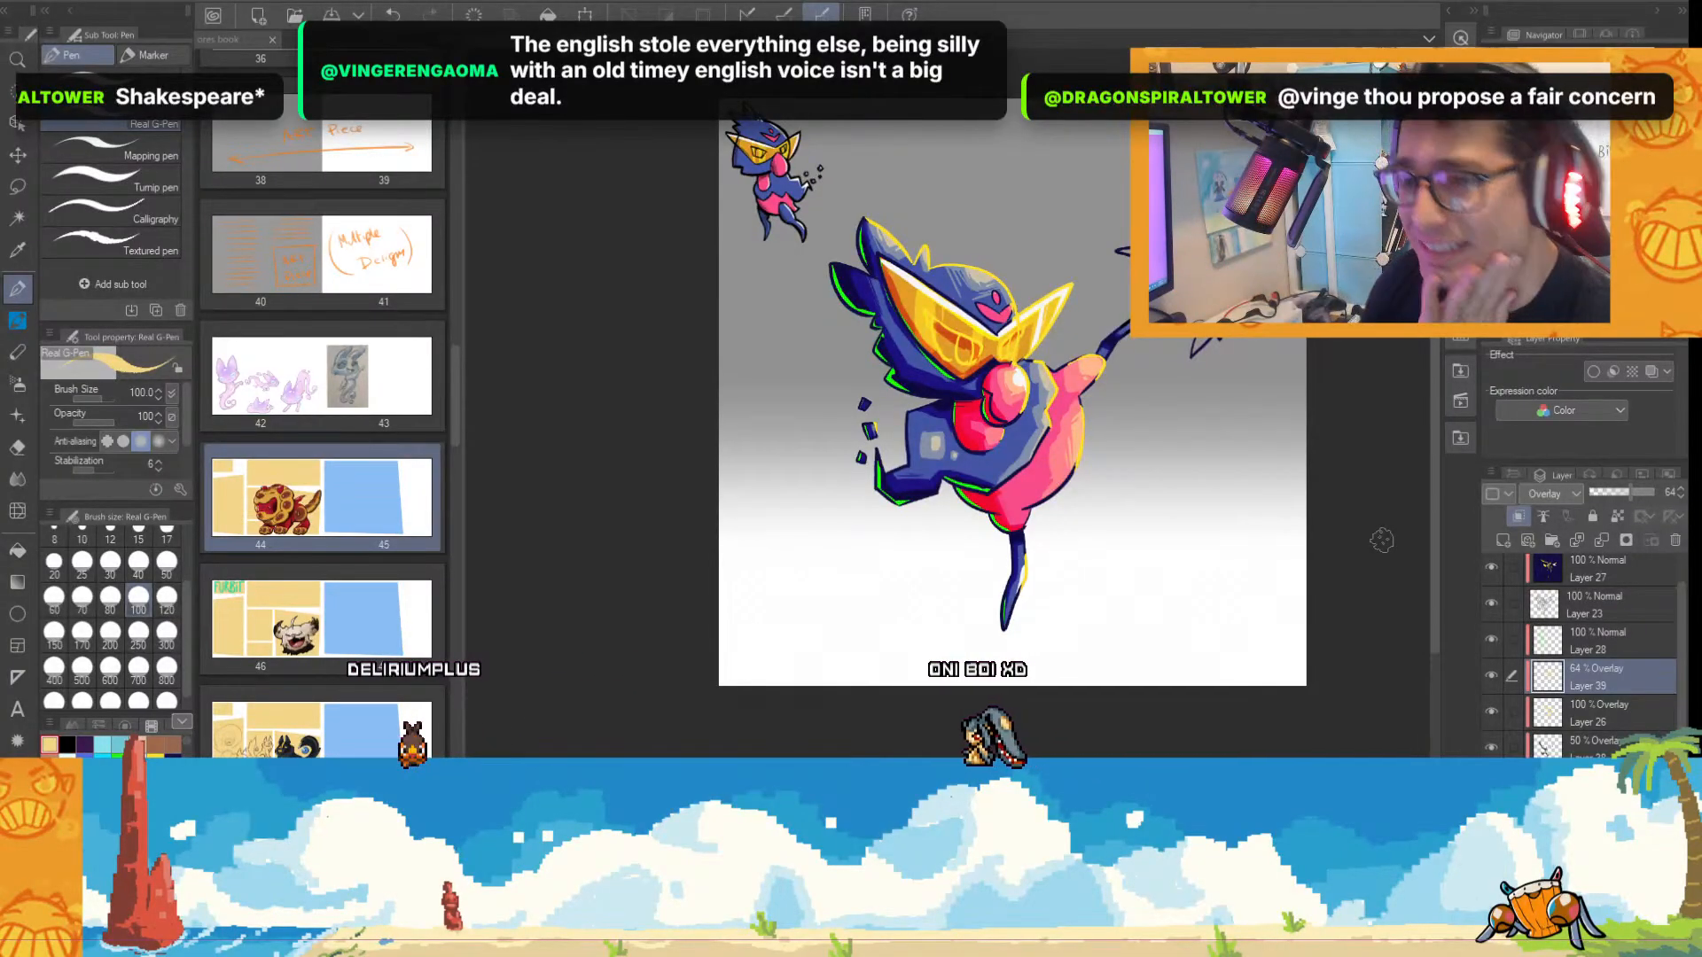
{"action": "scroll", "coordinate": [1174, 585], "scroll_direction": "up", "scroll_amount": 2}
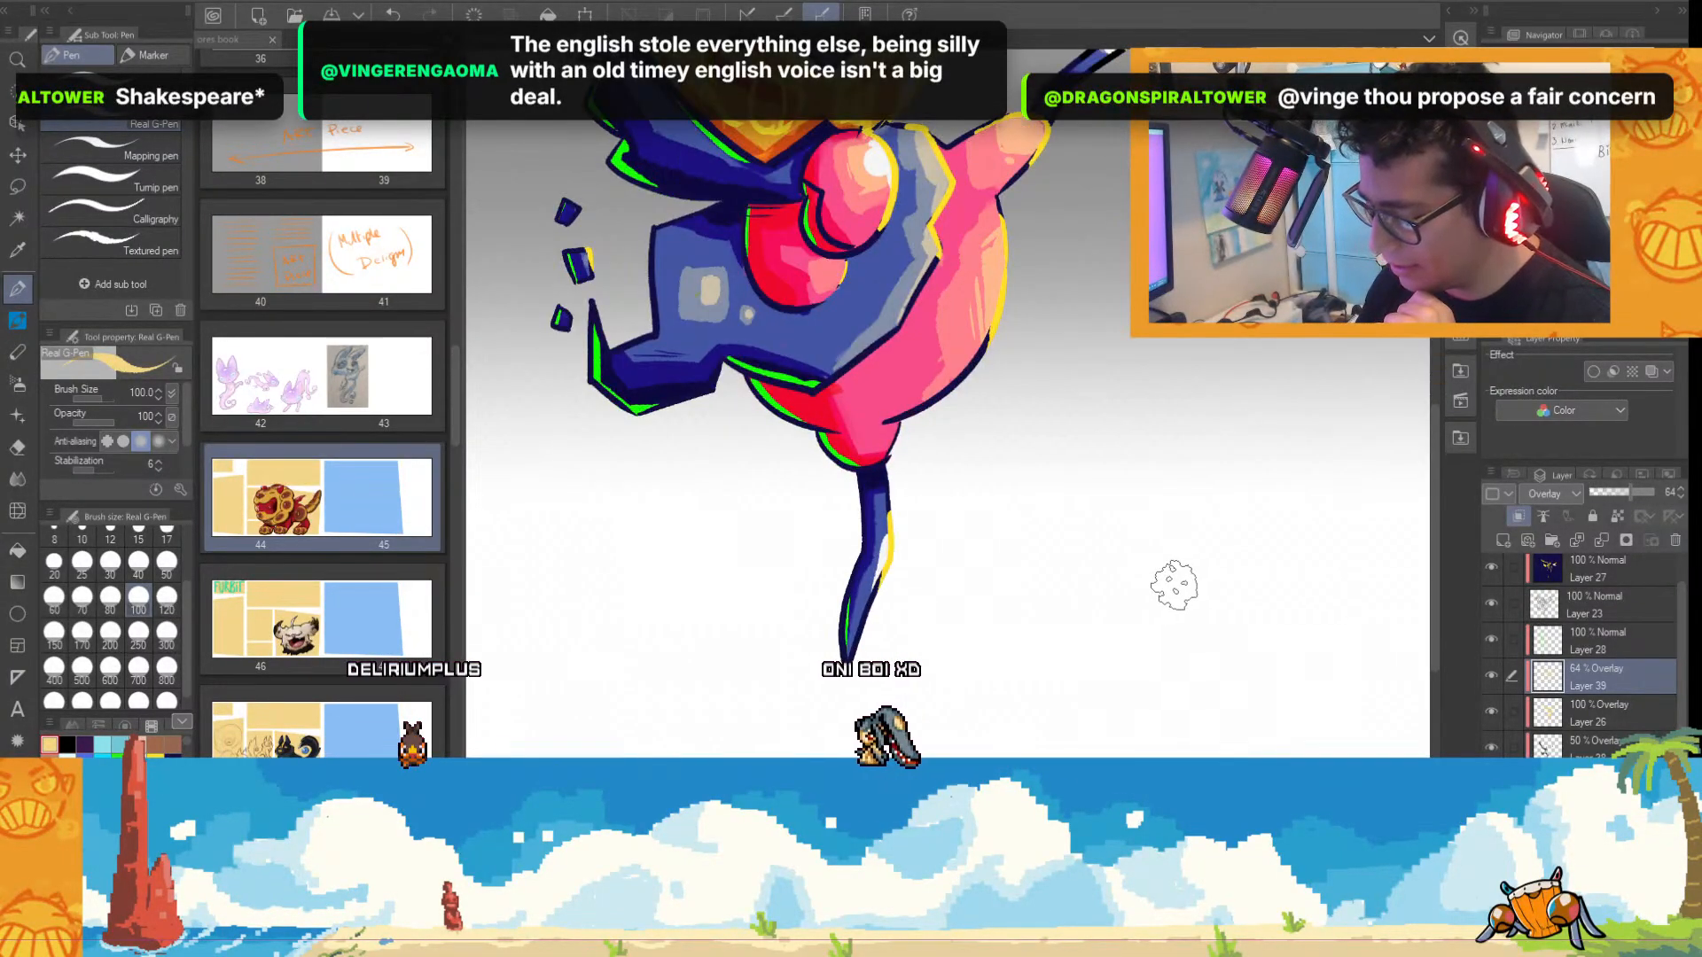
{"action": "scroll", "coordinate": [1190, 610], "scroll_direction": "up", "scroll_amount": 1}
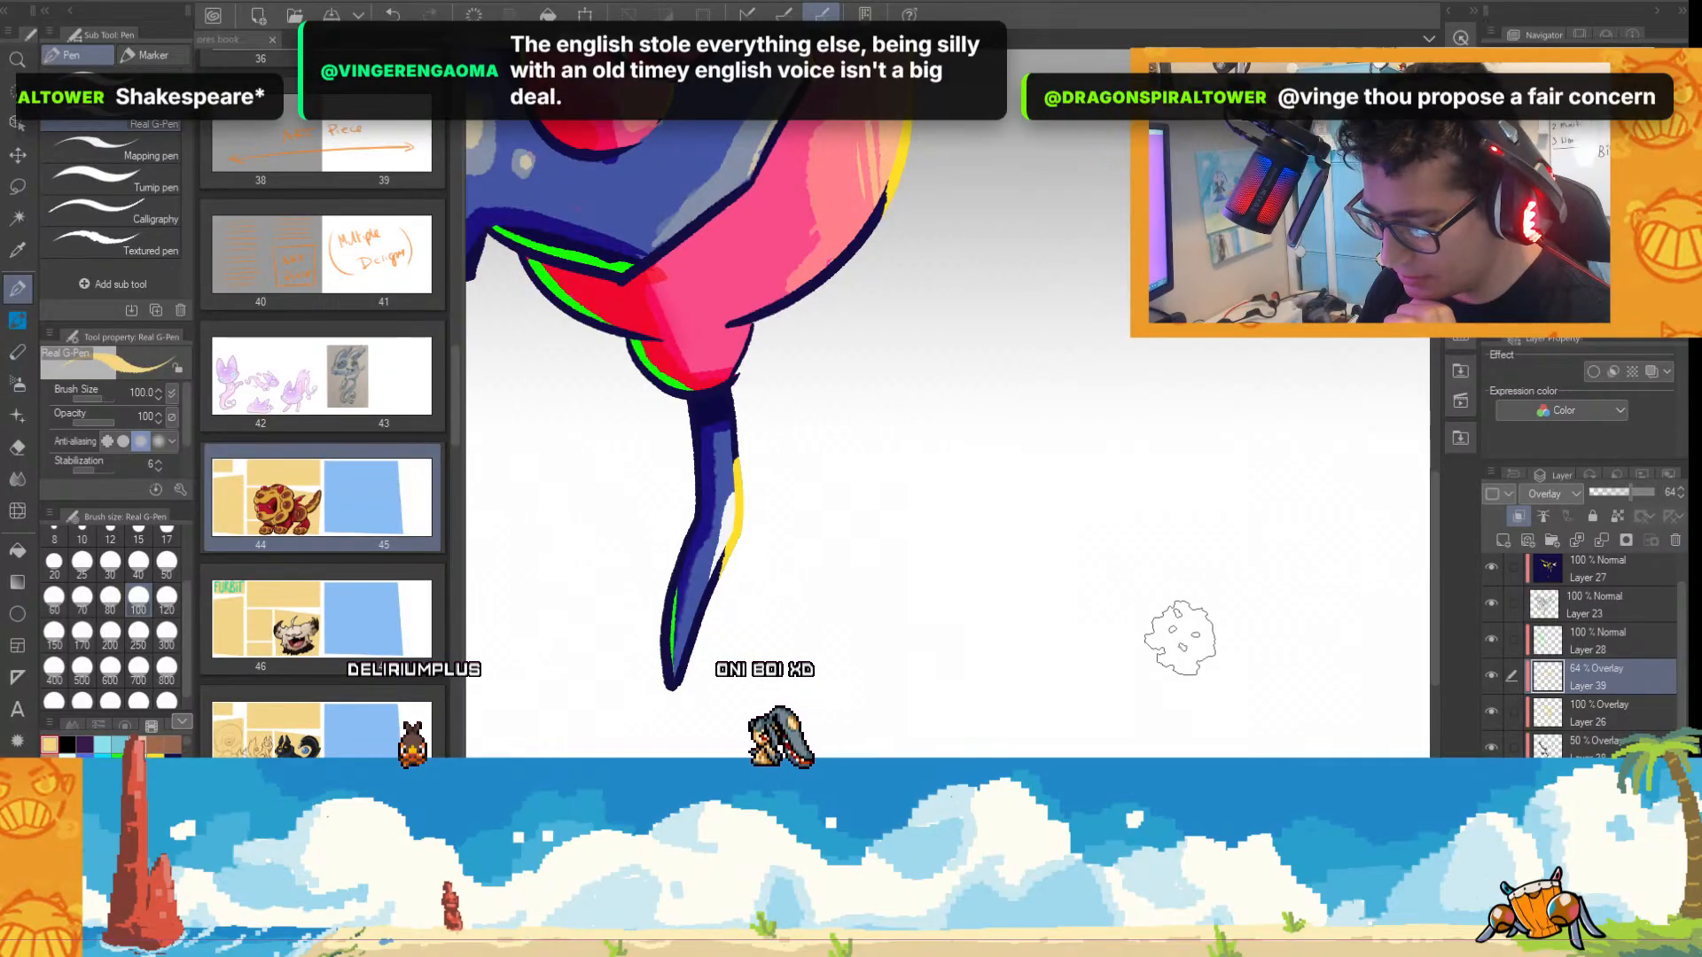
{"action": "scroll", "coordinate": [1180, 638], "scroll_direction": "down", "scroll_amount": 1}
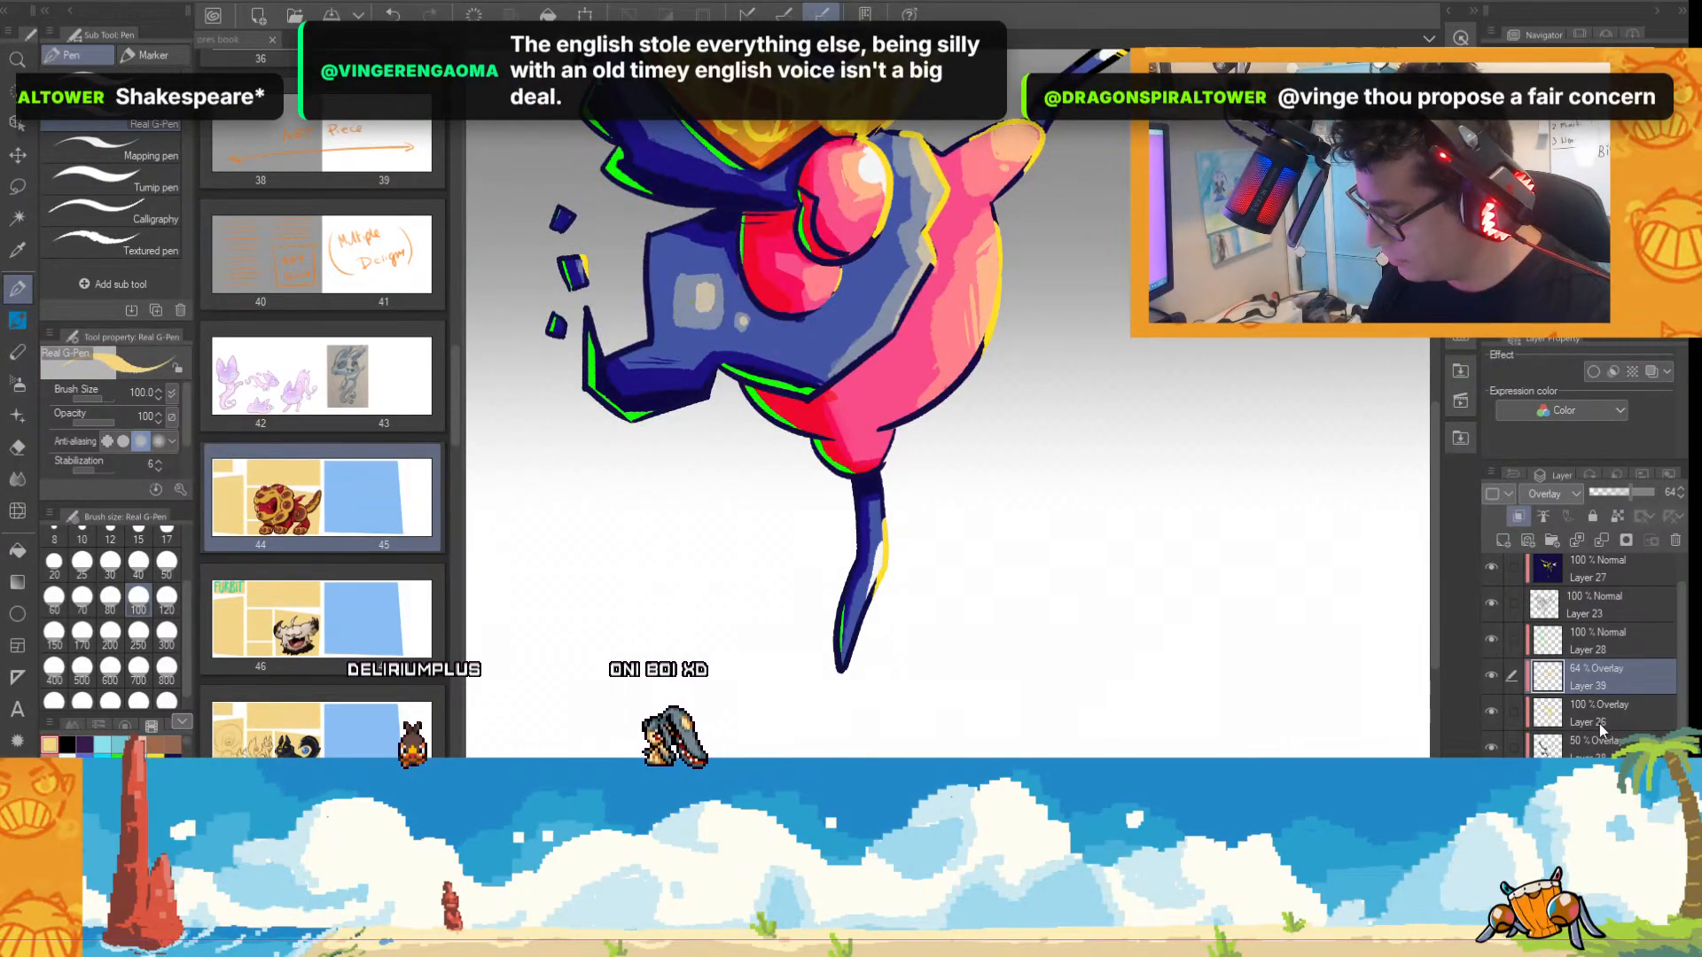
{"action": "left_click", "coordinate": [1547, 749]}
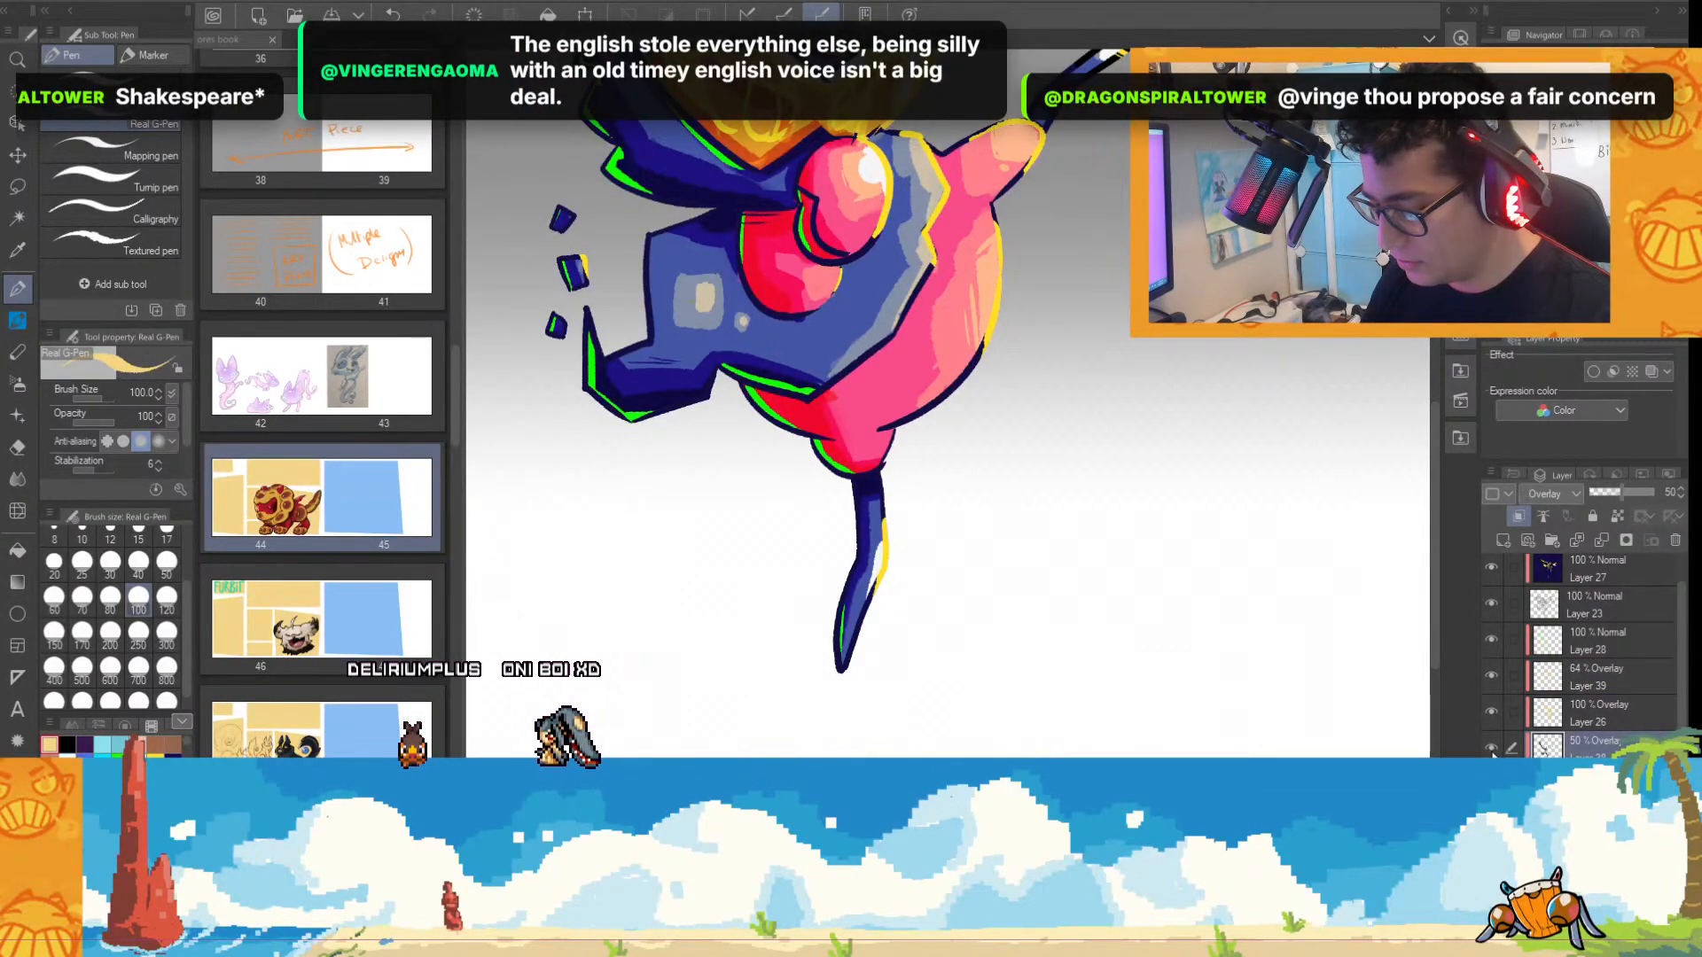
{"action": "left_click", "coordinate": [1491, 783]}
{"action": "left_click", "coordinate": [1491, 783]}
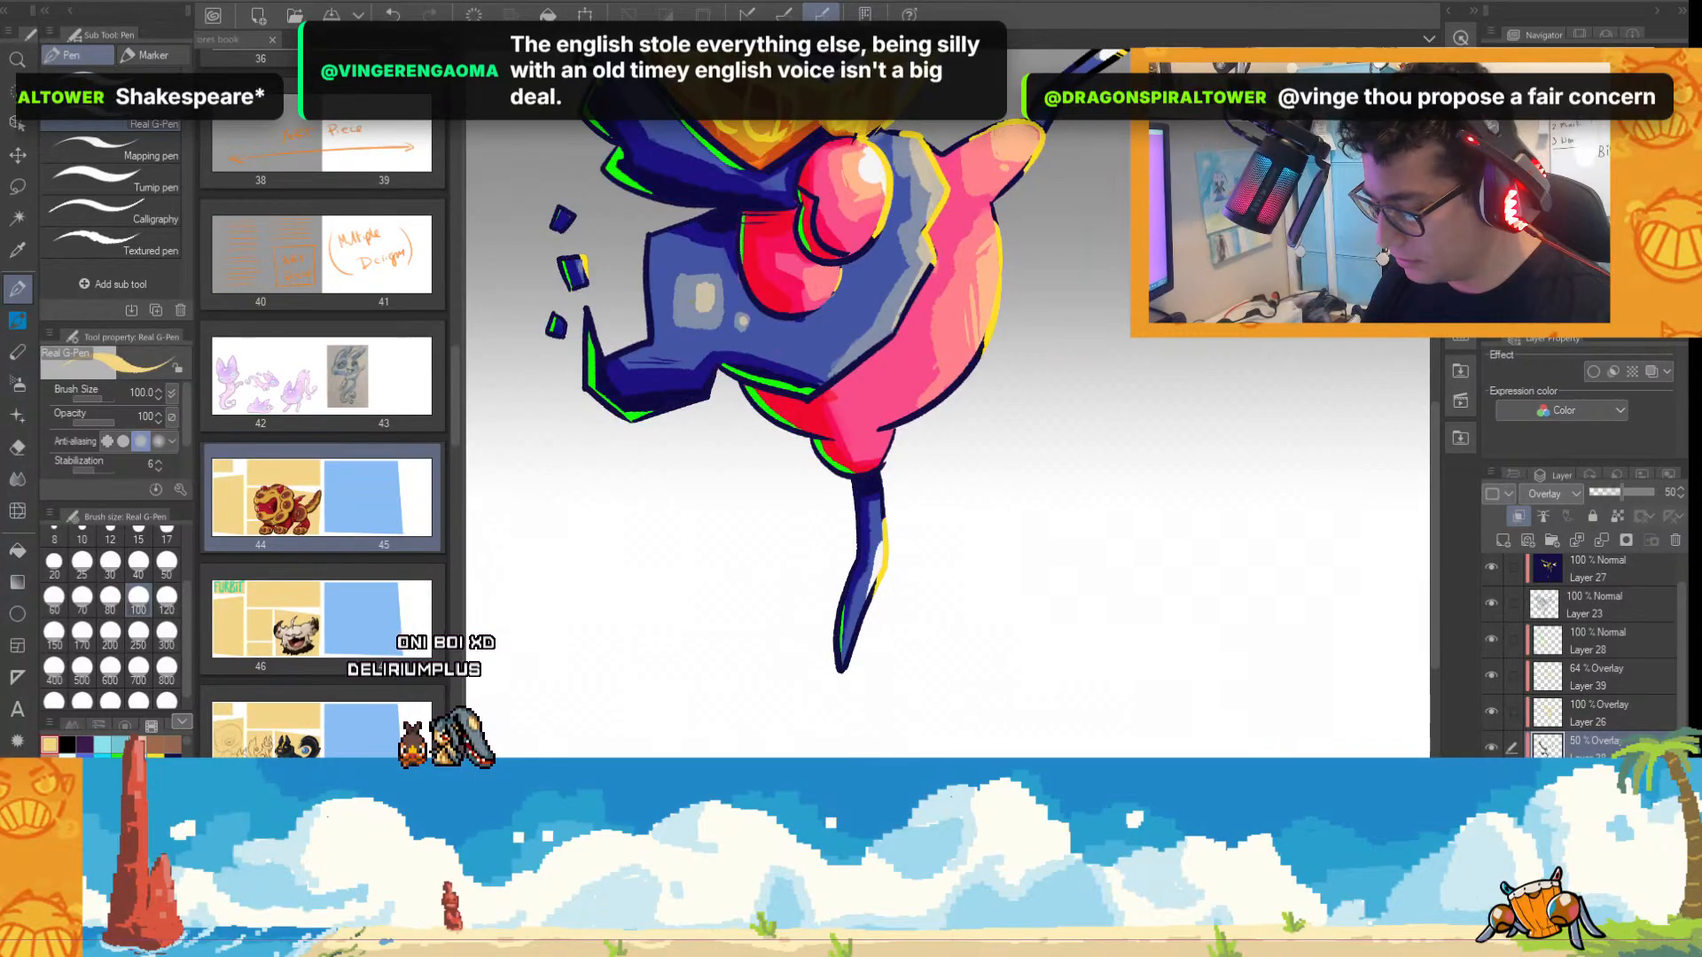
{"action": "left_click", "coordinate": [1491, 783]}
{"action": "left_click", "coordinate": [1491, 783]}
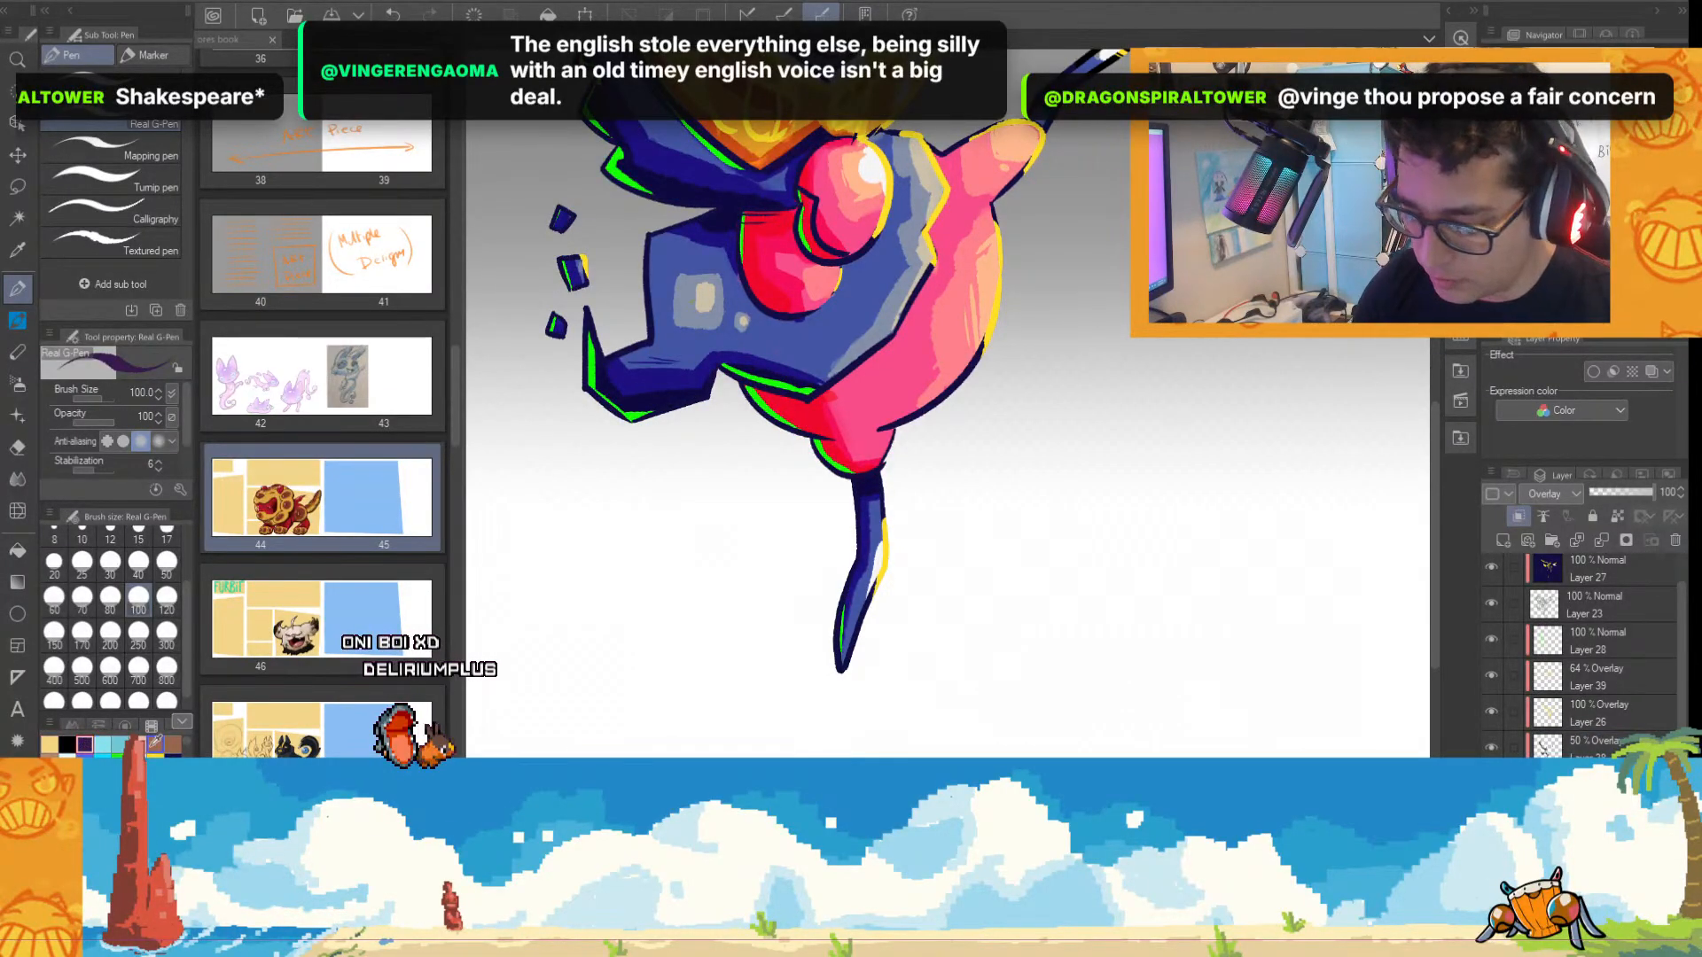
Paint dark purple Overlay shadows on the pink underside of the belly above the leg, trying both Layer 25 and Layer 38.
{"action": "left_click_drag", "start_coordinate": [826, 387], "coordinate": [896, 460]}
{"action": "key", "text": "ctrl+z"}
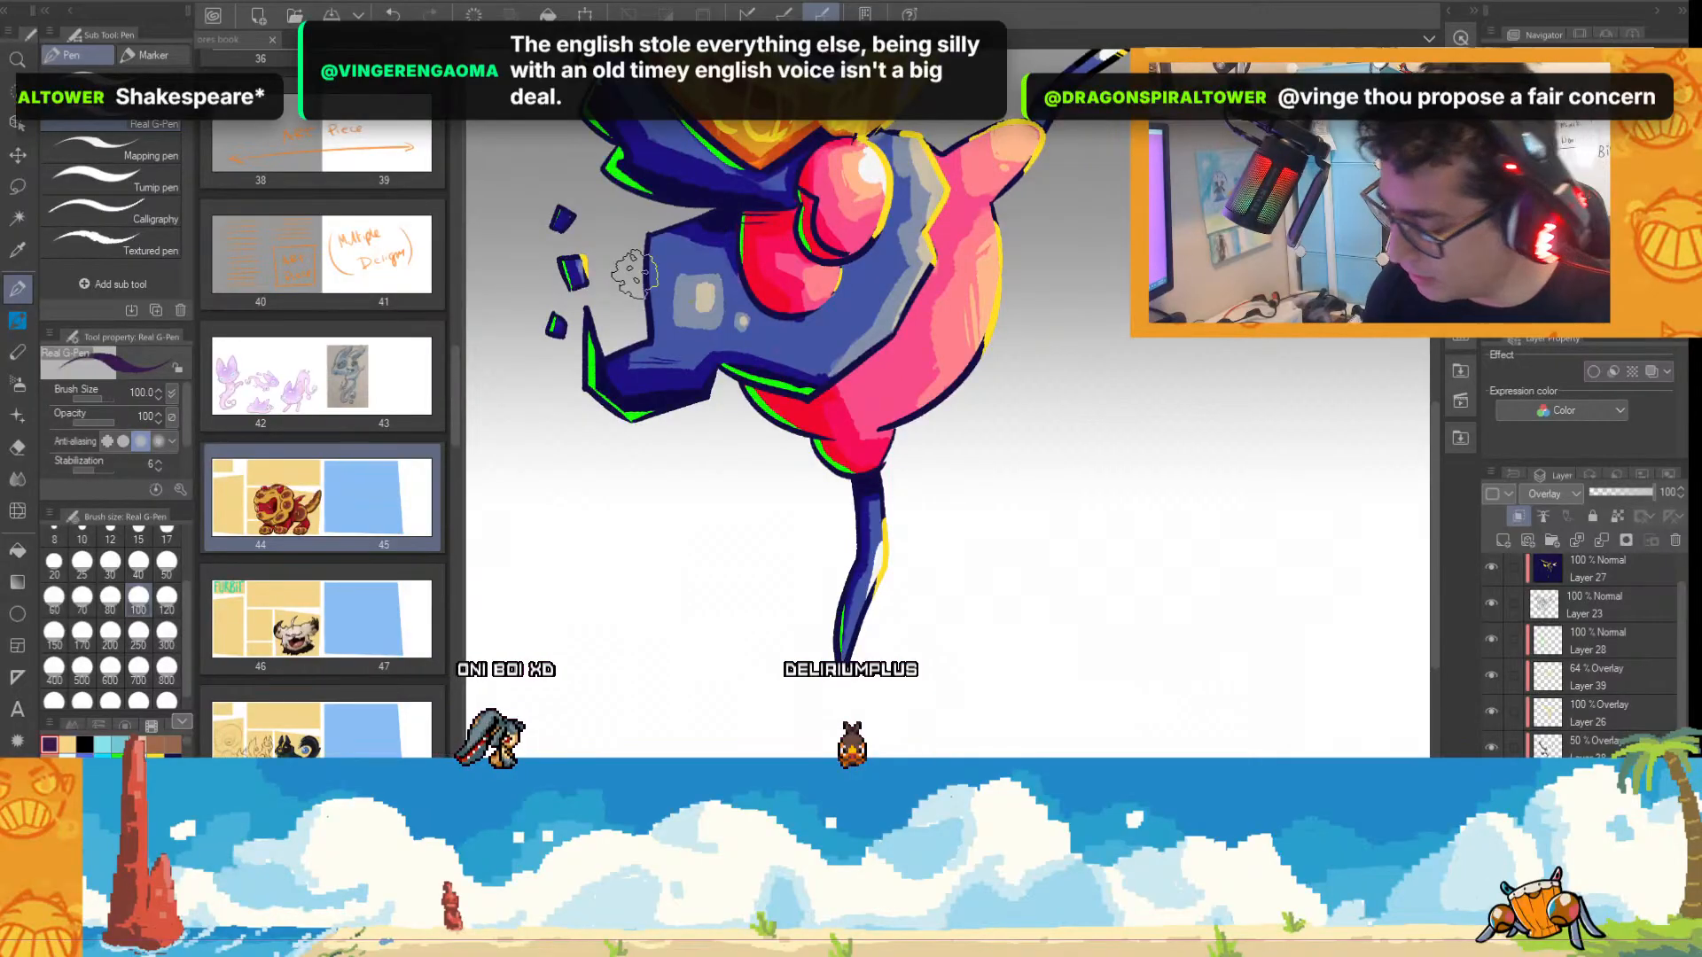
{"action": "left_click", "coordinate": [1600, 749]}
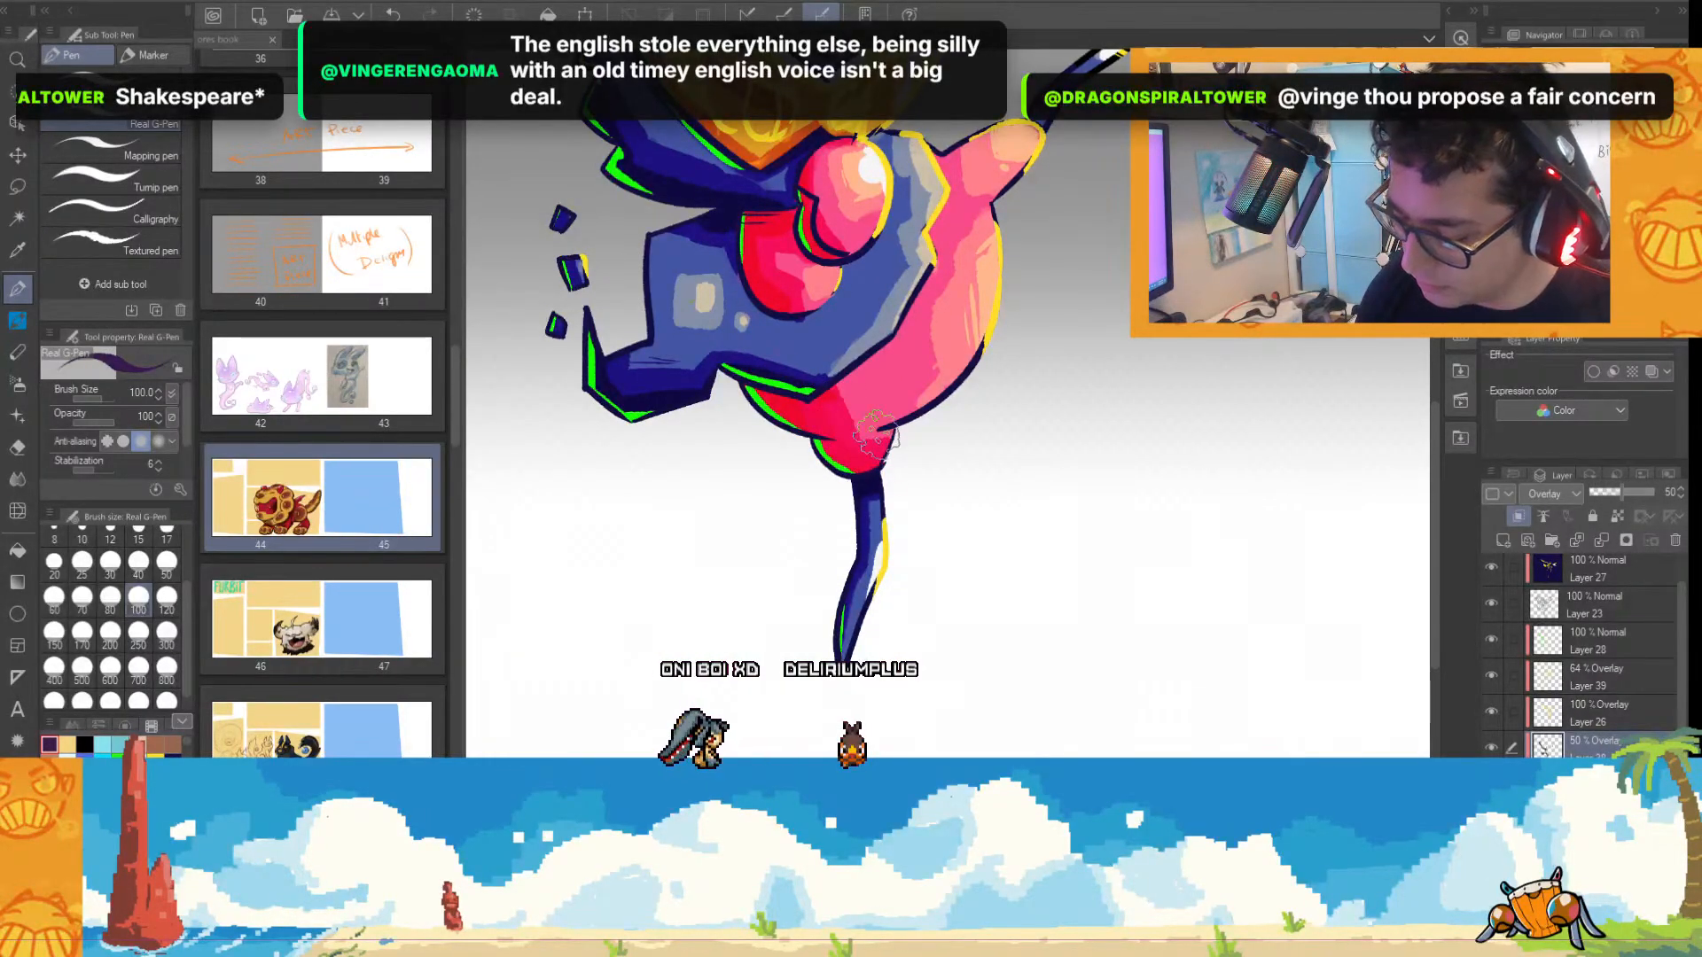
{"action": "scroll", "coordinate": [820, 424], "scroll_direction": "up", "scroll_amount": 4}
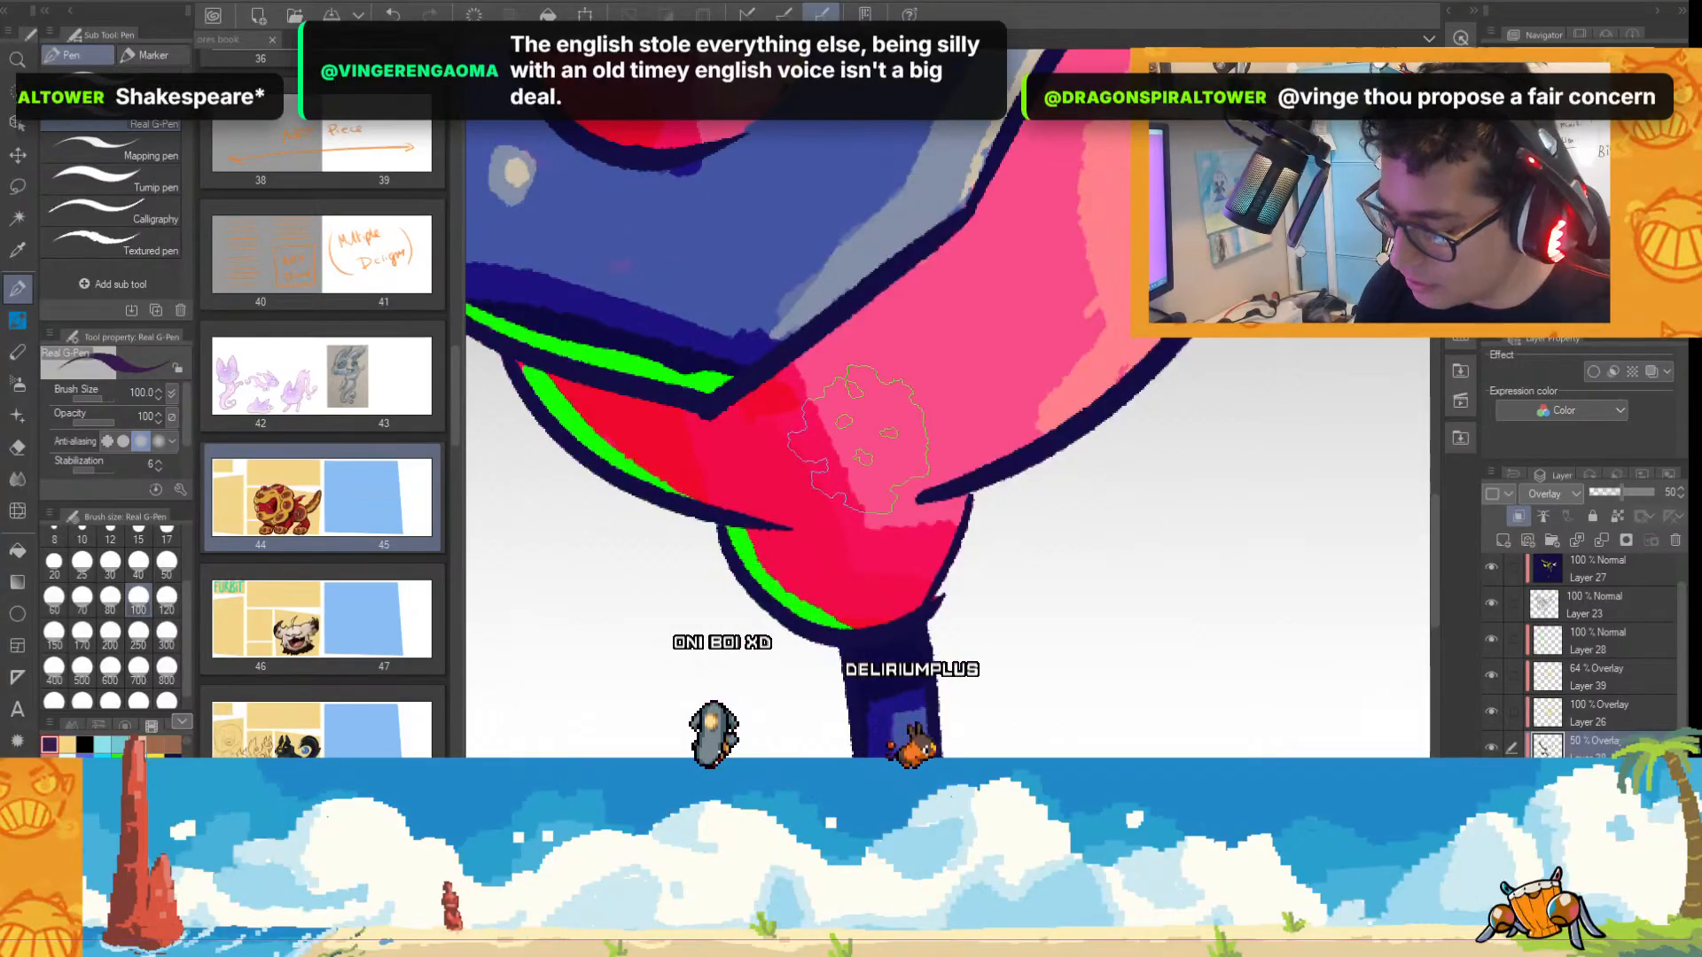
{"action": "left_click_drag", "start_coordinate": [858, 417], "coordinate": [847, 593]}
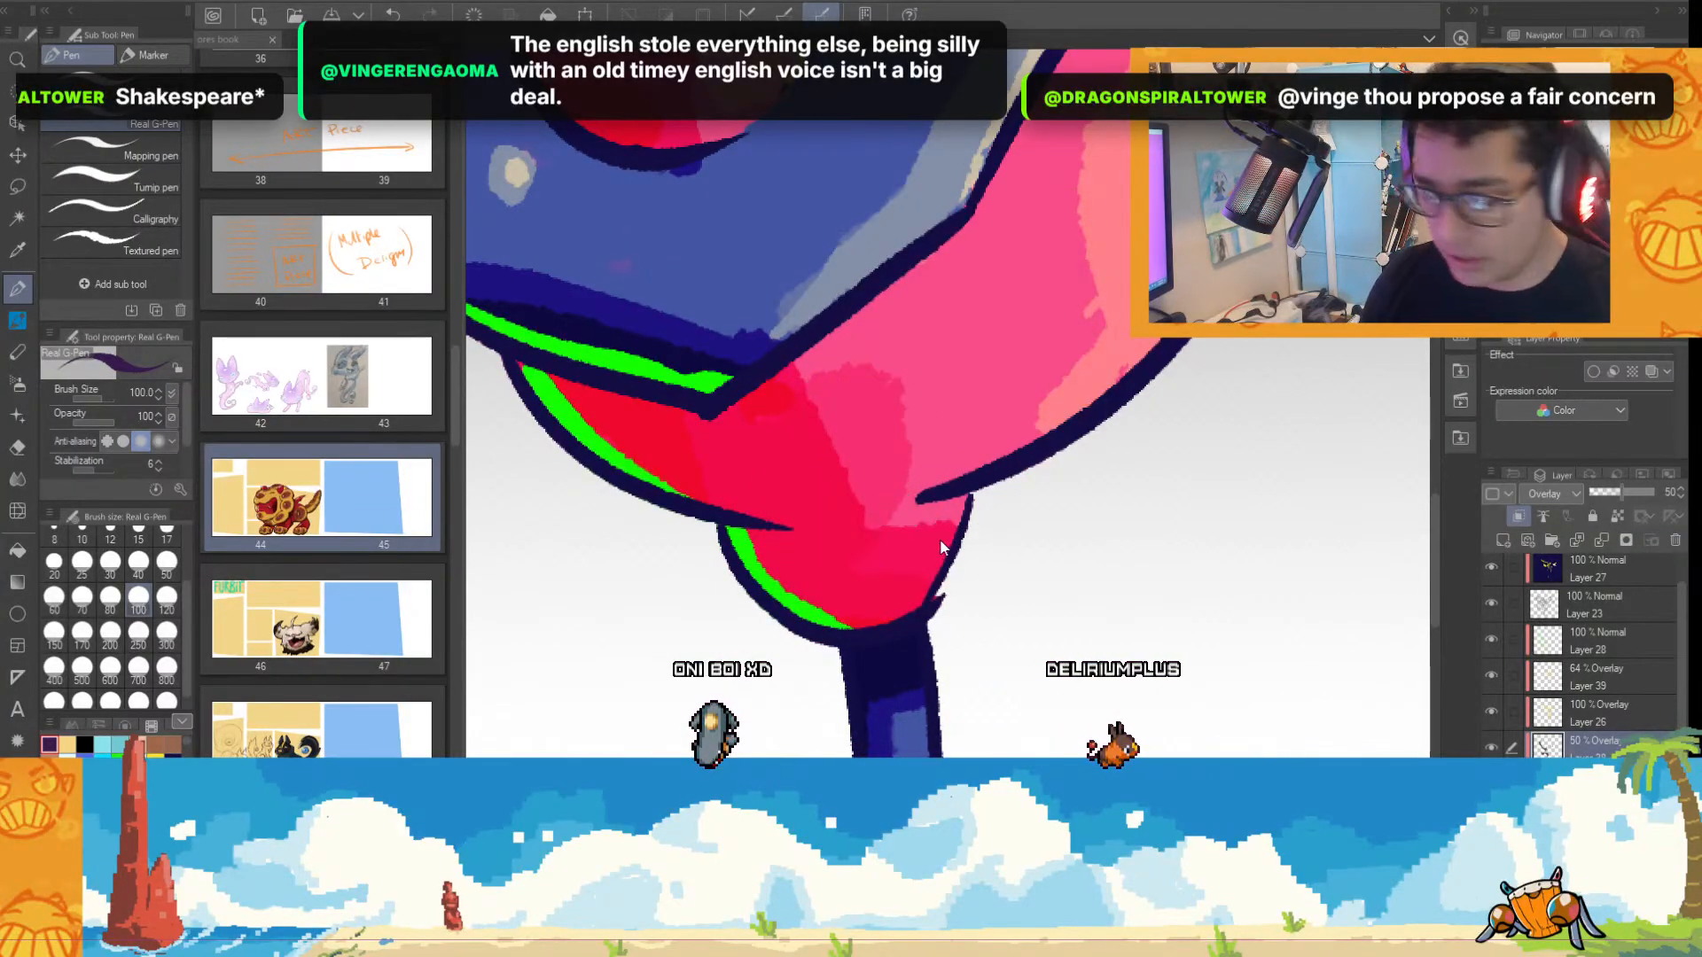
{"action": "key", "text": "ctrl+z"}
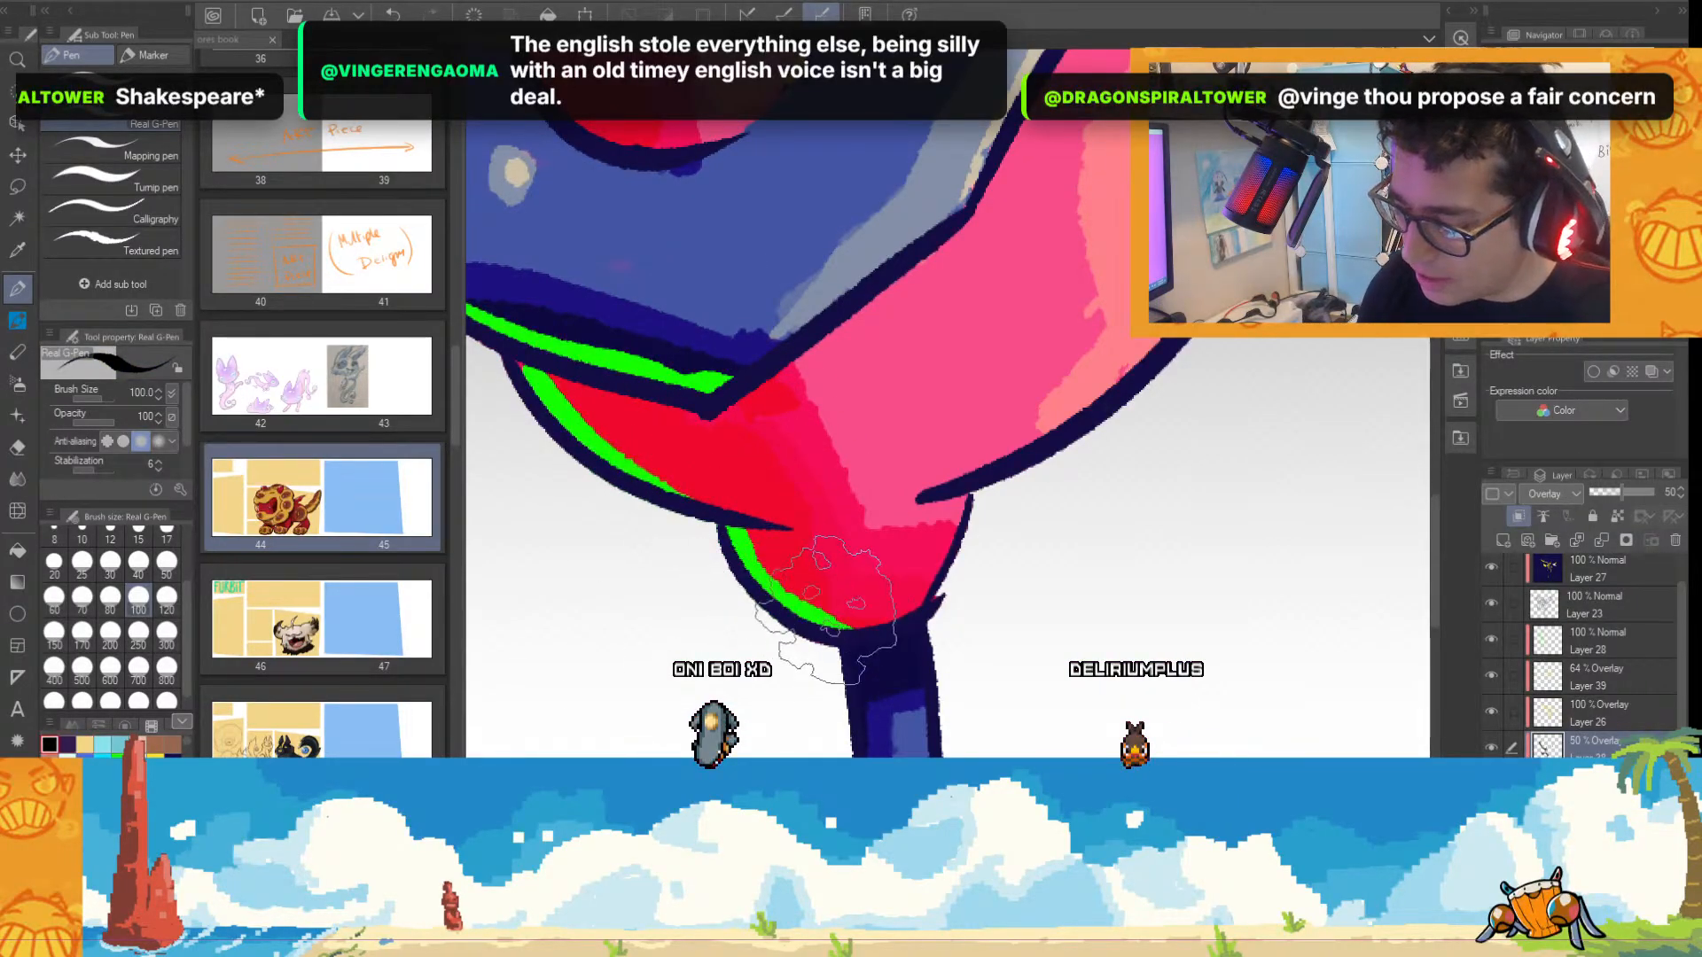
Deepen the shadows along the underside of the pink belly on Layer 38, using black at brush size 40.
{"action": "scroll", "coordinate": [1013, 594], "scroll_direction": "down", "scroll_amount": 3}
{"action": "scroll", "coordinate": [966, 486], "scroll_direction": "up", "scroll_amount": 2}
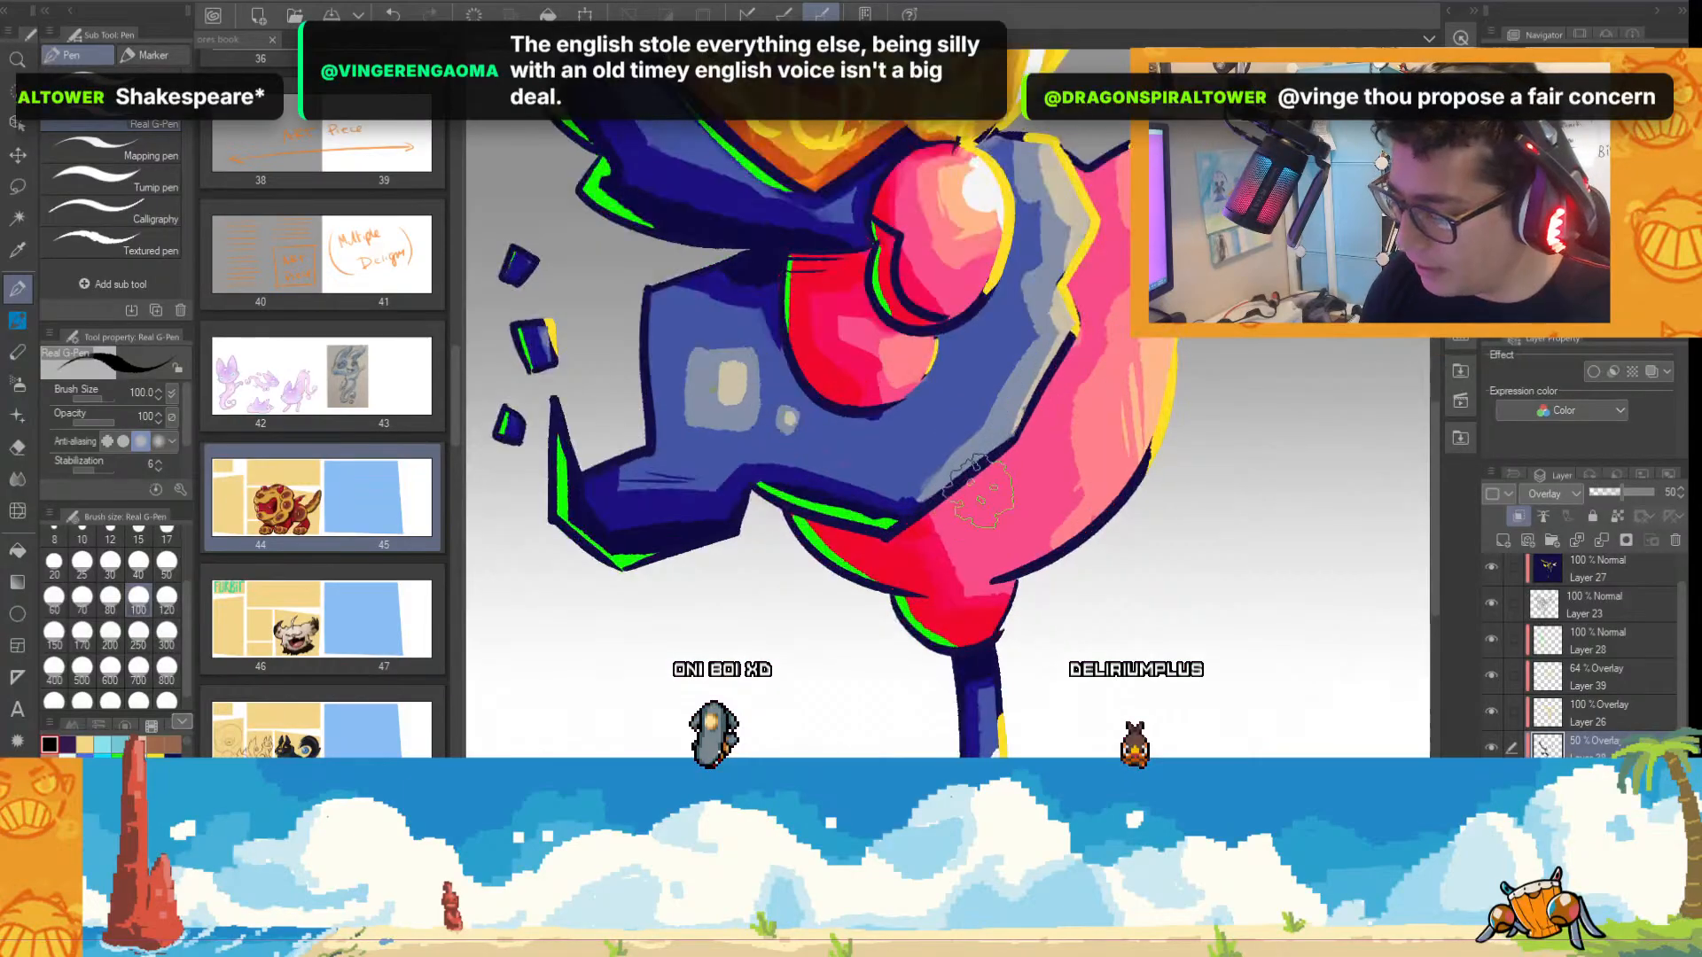
{"action": "left_click", "coordinate": [138, 562]}
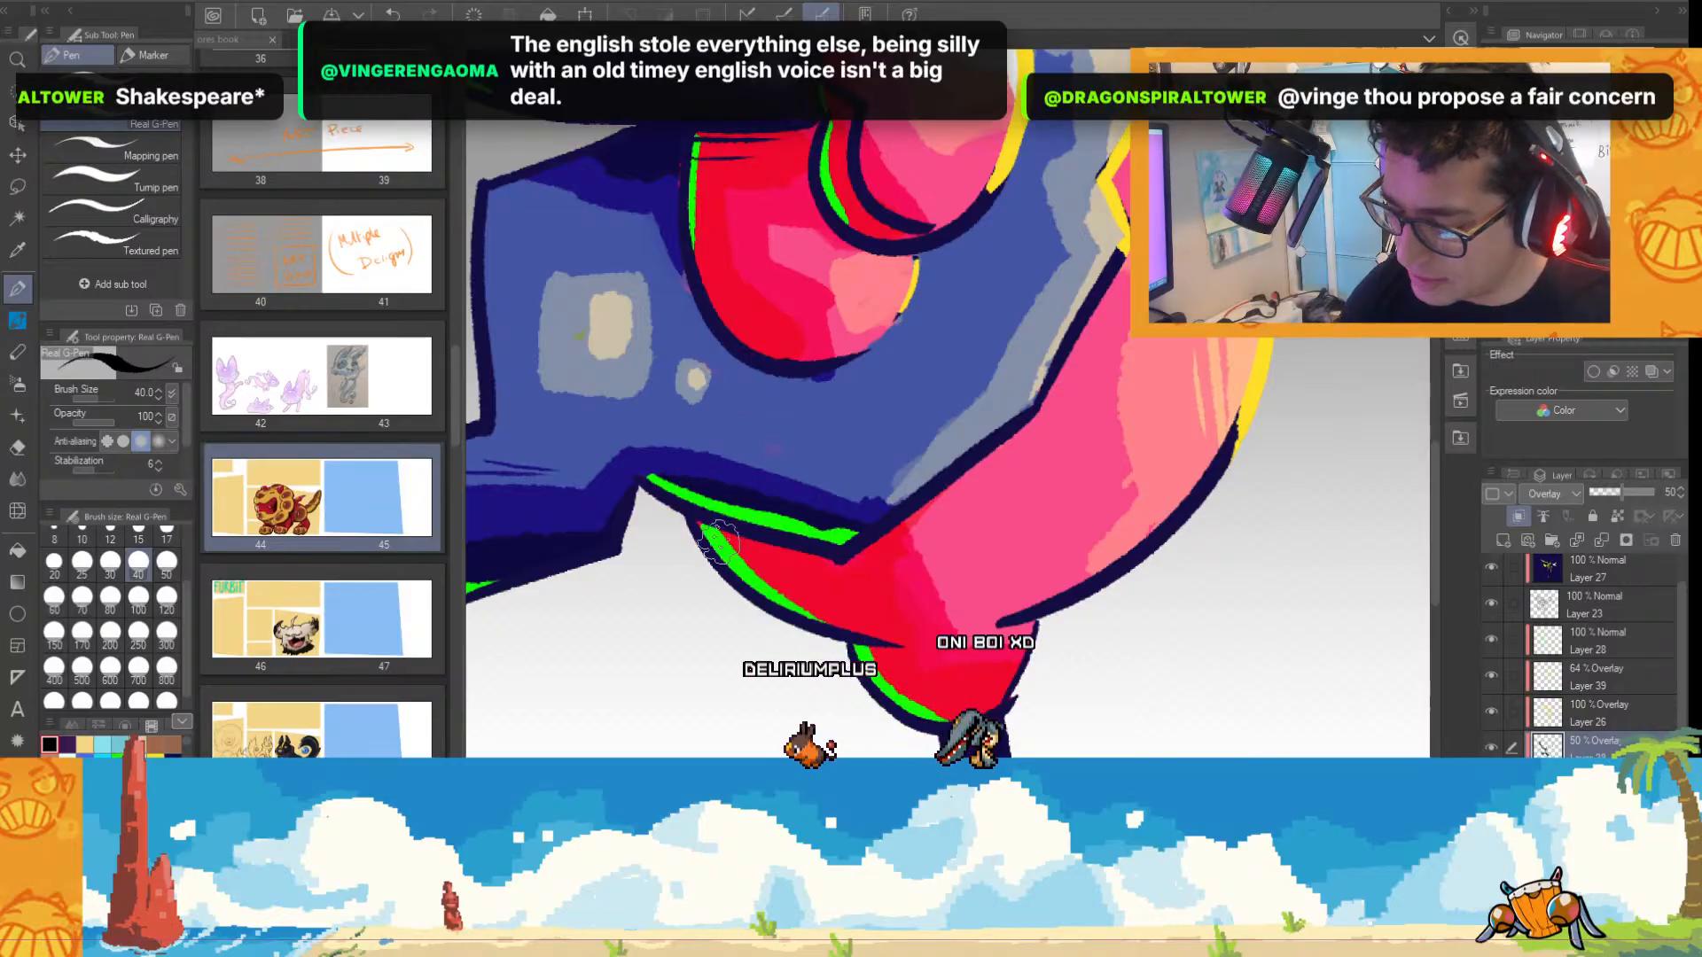
{"action": "scroll", "coordinate": [665, 483], "scroll_direction": "down", "scroll_amount": 3}
{"action": "scroll", "coordinate": [603, 312], "scroll_direction": "up", "scroll_amount": 3}
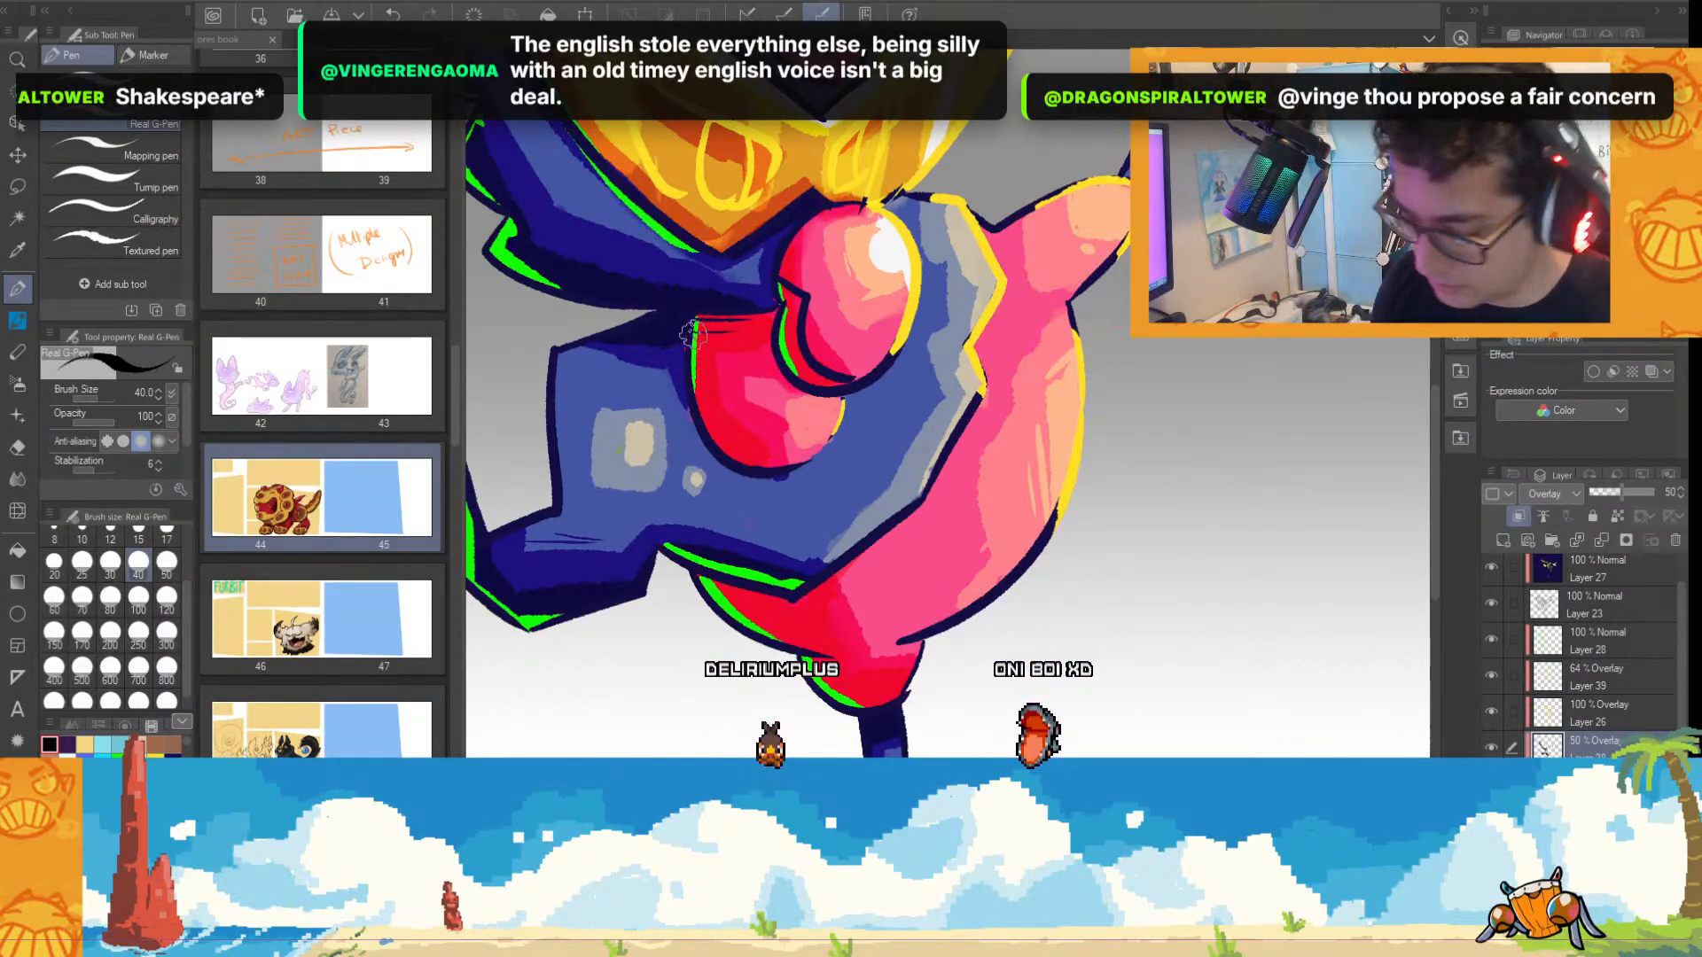
{"action": "scroll", "coordinate": [836, 412], "scroll_direction": "down", "scroll_amount": 3}
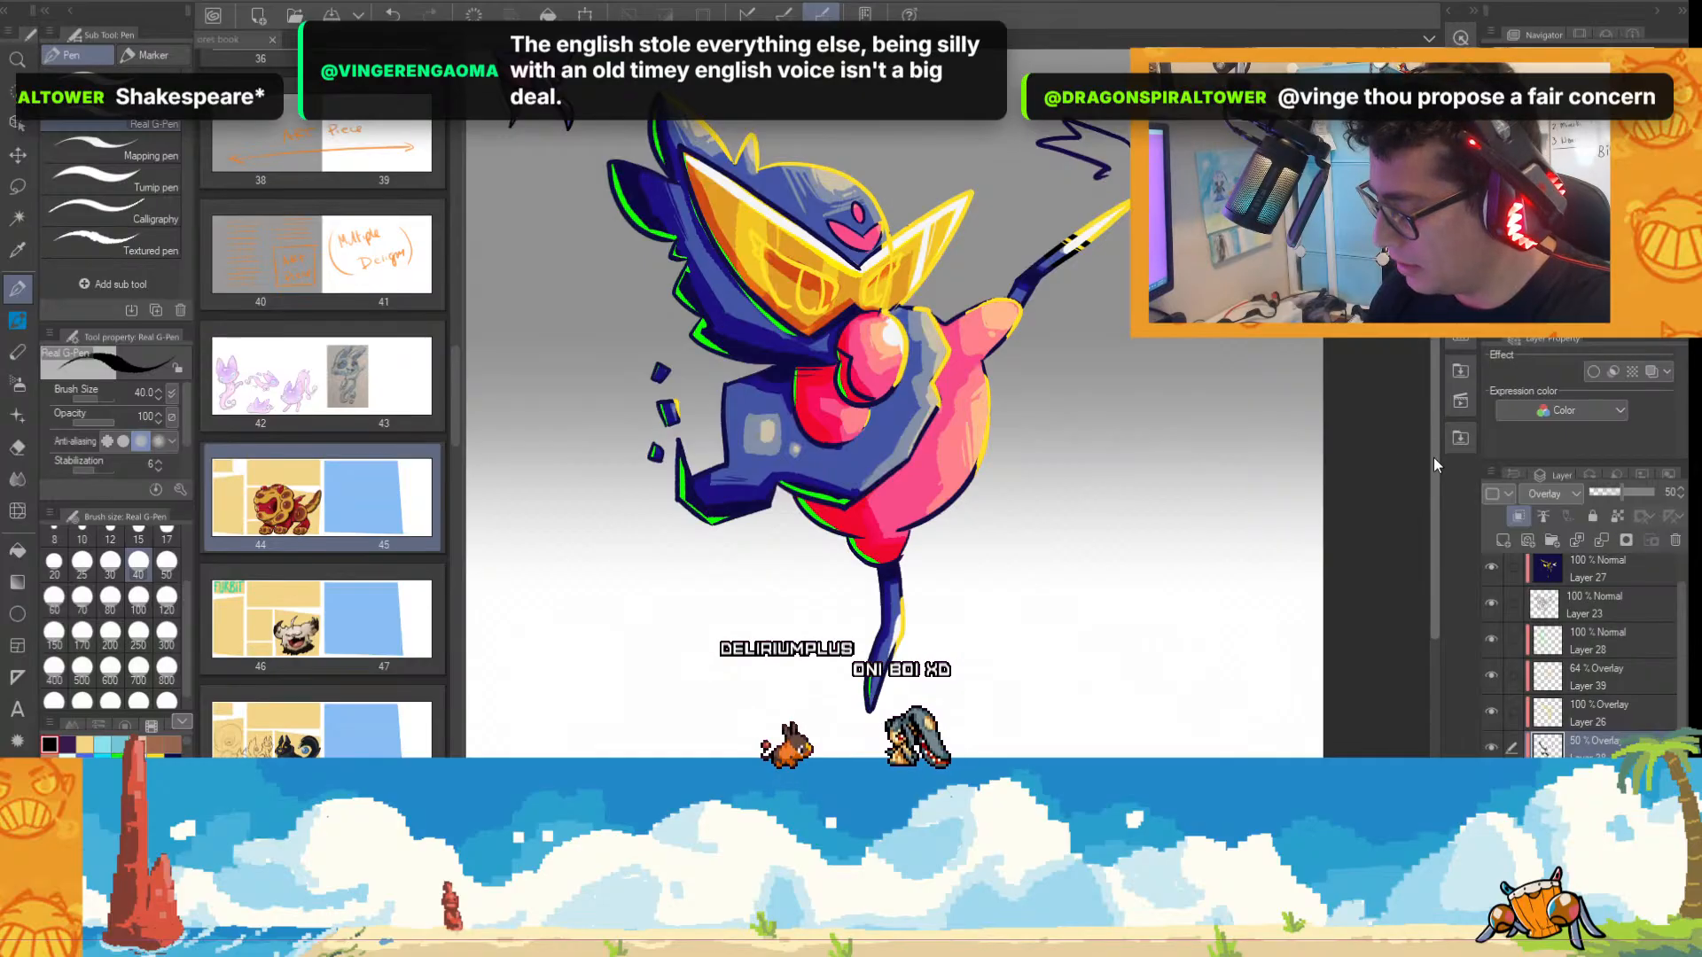
{"action": "mouse_move", "coordinate": [1435, 456]}
{"action": "left_mouse_down"}
{"action": "mouse_move", "coordinate": [1445, 394]}
{"action": "mouse_move", "coordinate": [1442, 438]}
{"action": "left_mouse_up"}
{"action": "key", "text": "ctrl+minus"}
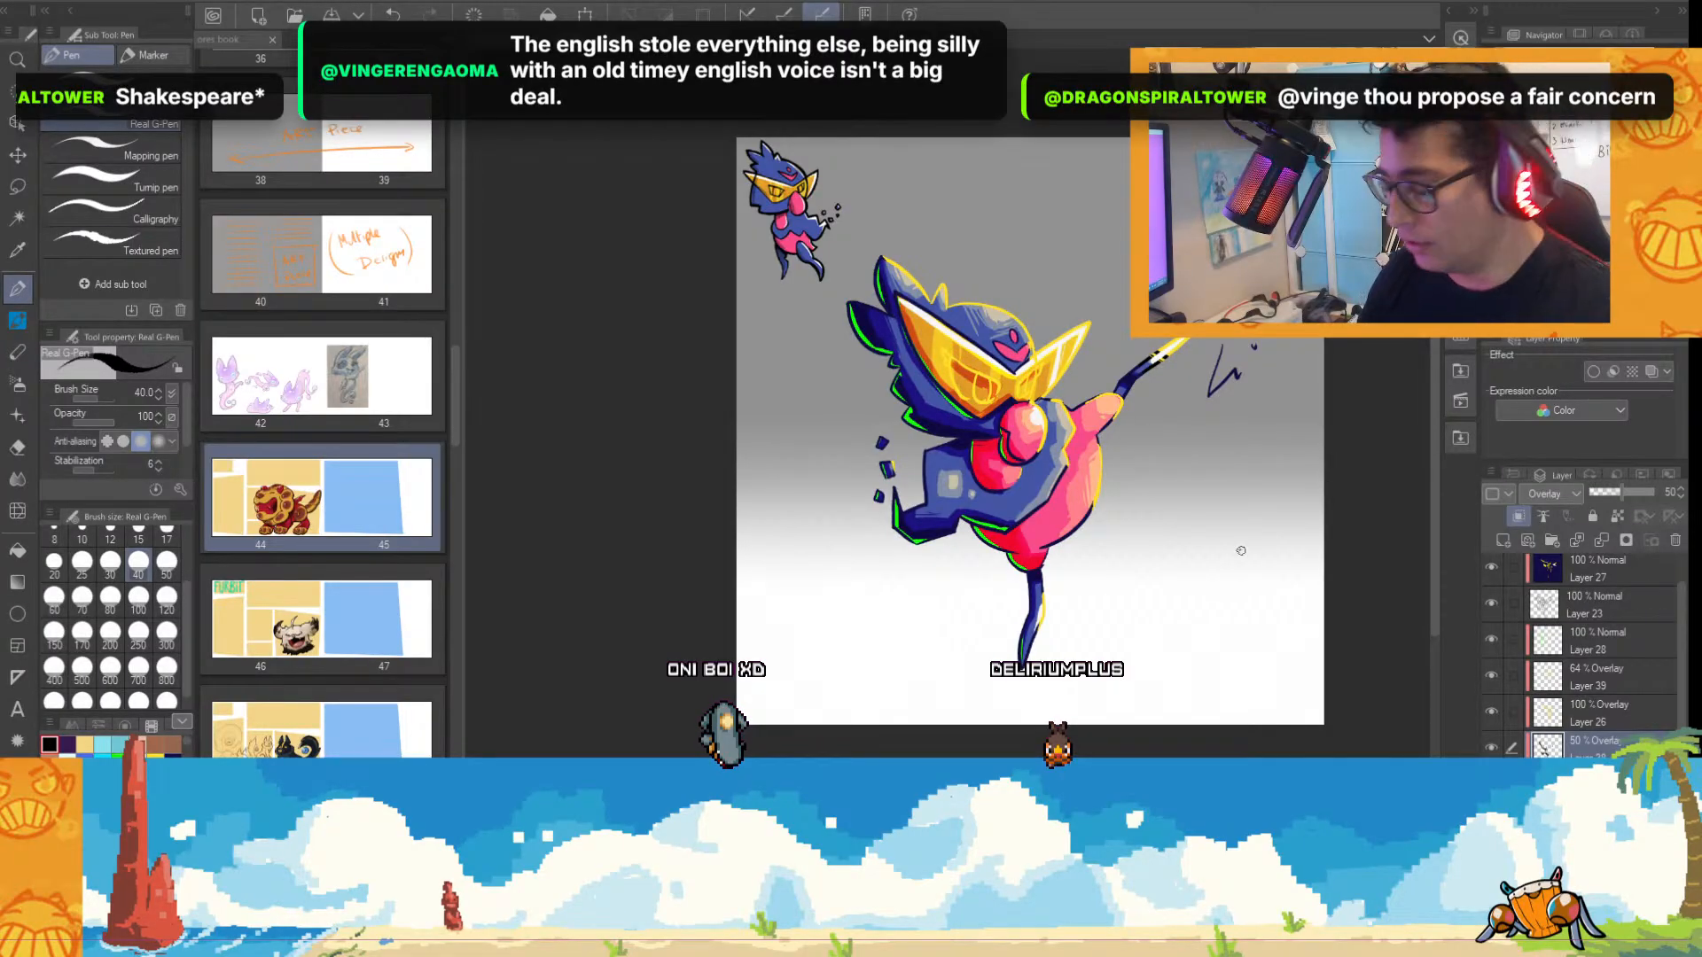
{"action": "scroll", "coordinate": [1241, 551], "scroll_direction": "up", "scroll_amount": 2}
{"action": "scroll", "coordinate": [1223, 580], "scroll_direction": "down", "scroll_amount": 1}
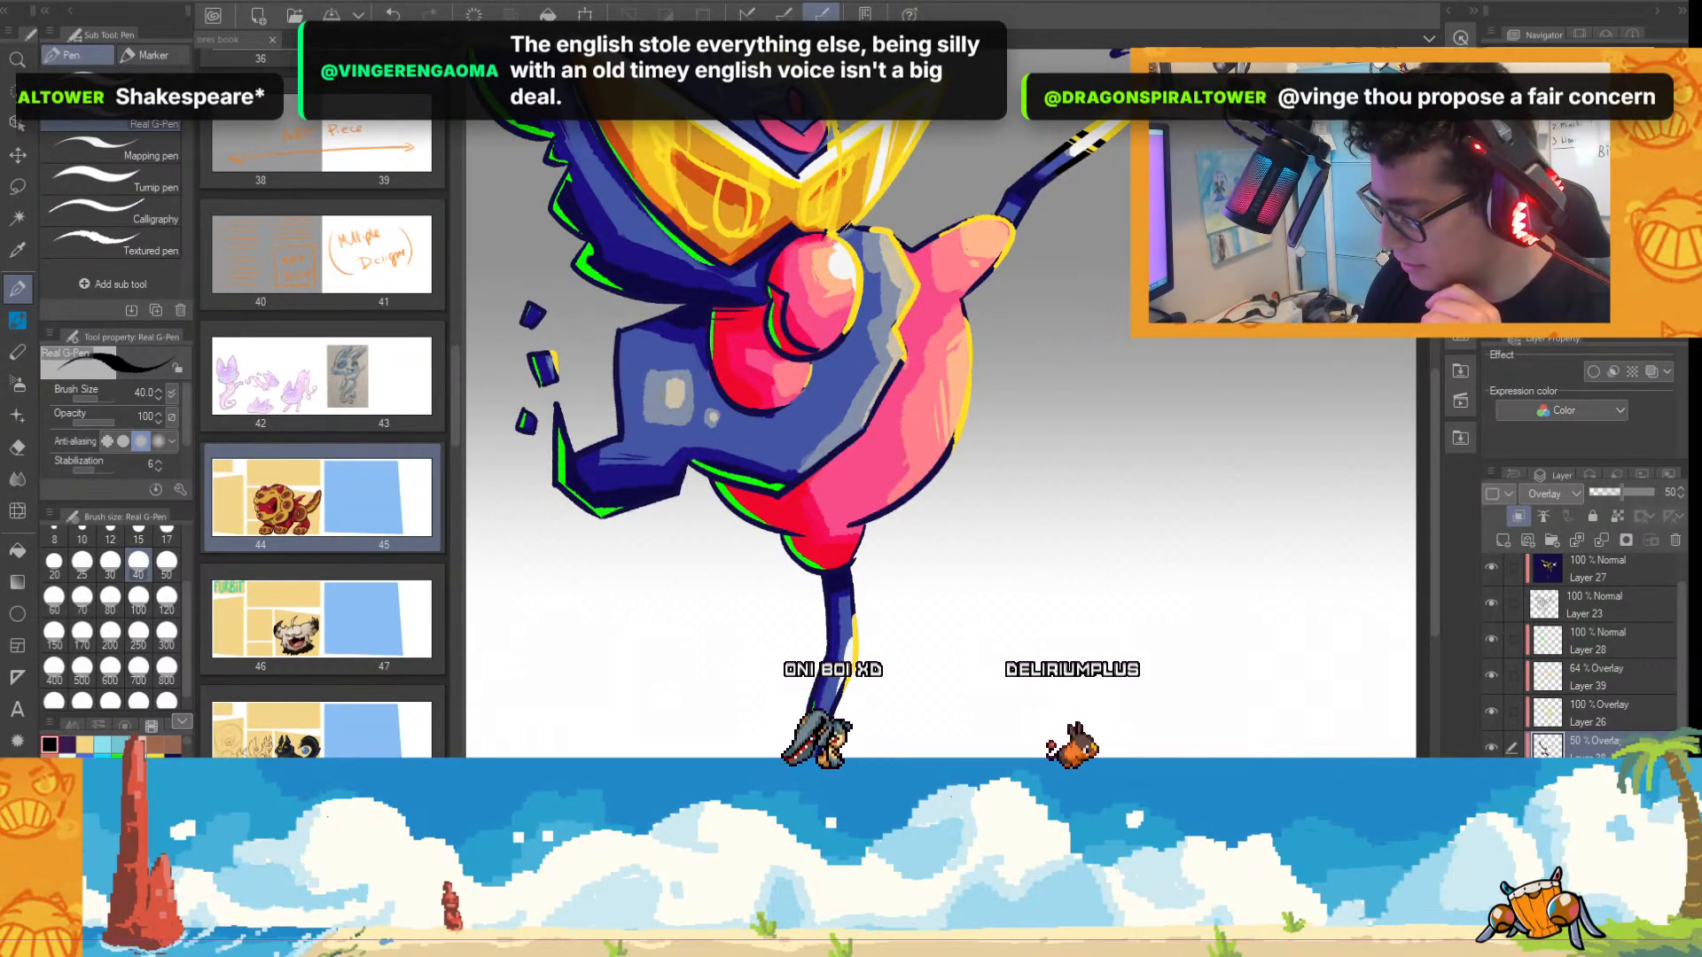
{"action": "scroll", "coordinate": [1220, 554], "scroll_direction": "down", "scroll_amount": 2}
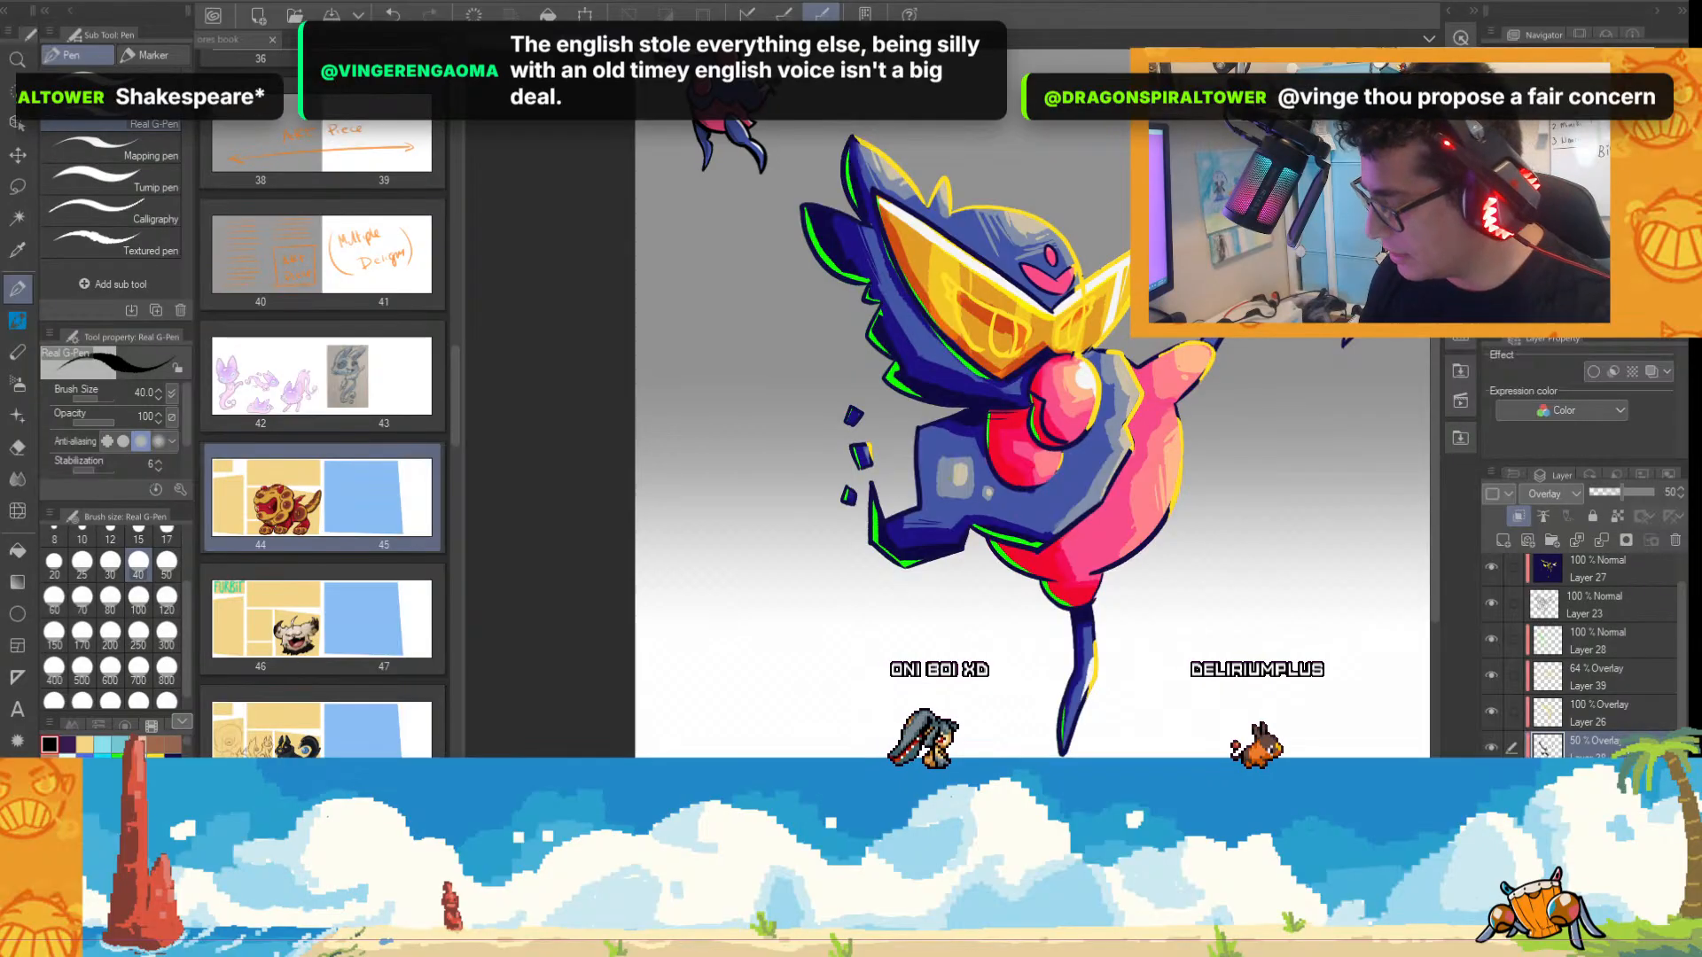
Paint a black cast shadow on the ground beneath the standing foot on a Normal layer and set that layer's opacity to 49%.
{"action": "scroll", "coordinate": [1596, 655], "scroll_direction": "down", "scroll_amount": 3}
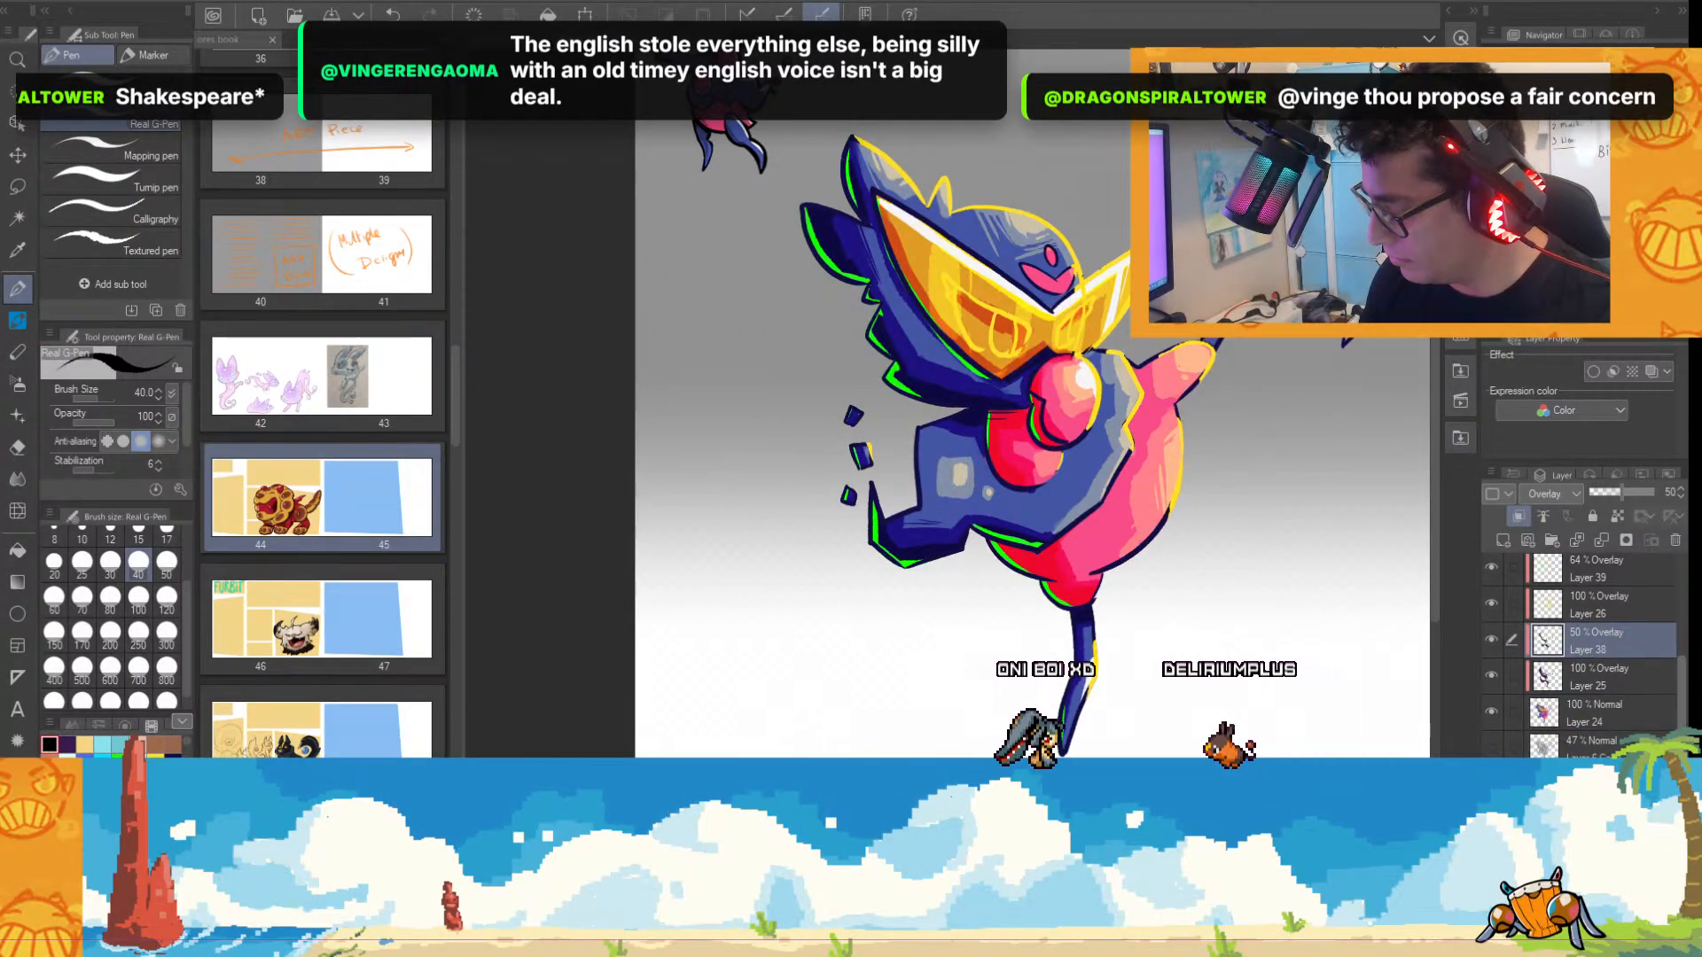
{"action": "left_click", "coordinate": [1676, 542]}
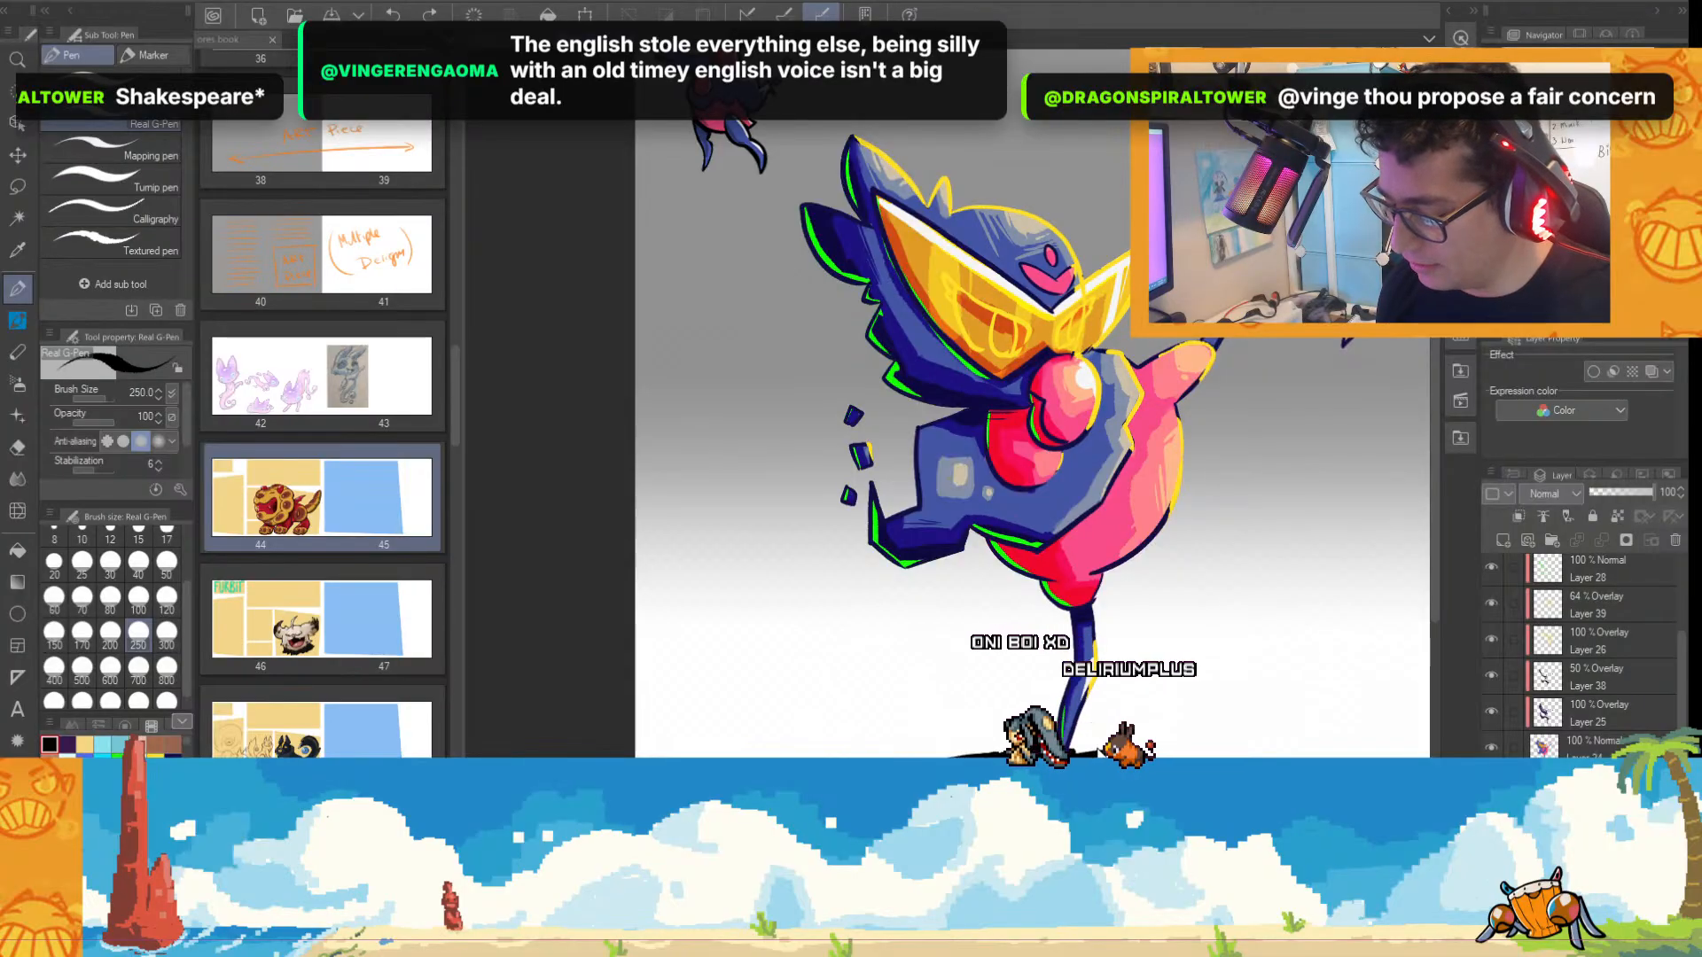
{"action": "key", "text": "["}
{"action": "key", "text": "["}
{"action": "key", "text": "["}
{"action": "key", "text": "["}
{"action": "key", "text": "["}
{"action": "key", "text": "["}
{"action": "key", "text": "["}
{"action": "key", "text": "["}
{"action": "key", "text": "["}
{"action": "key", "text": "["}
{"action": "key", "text": "["}
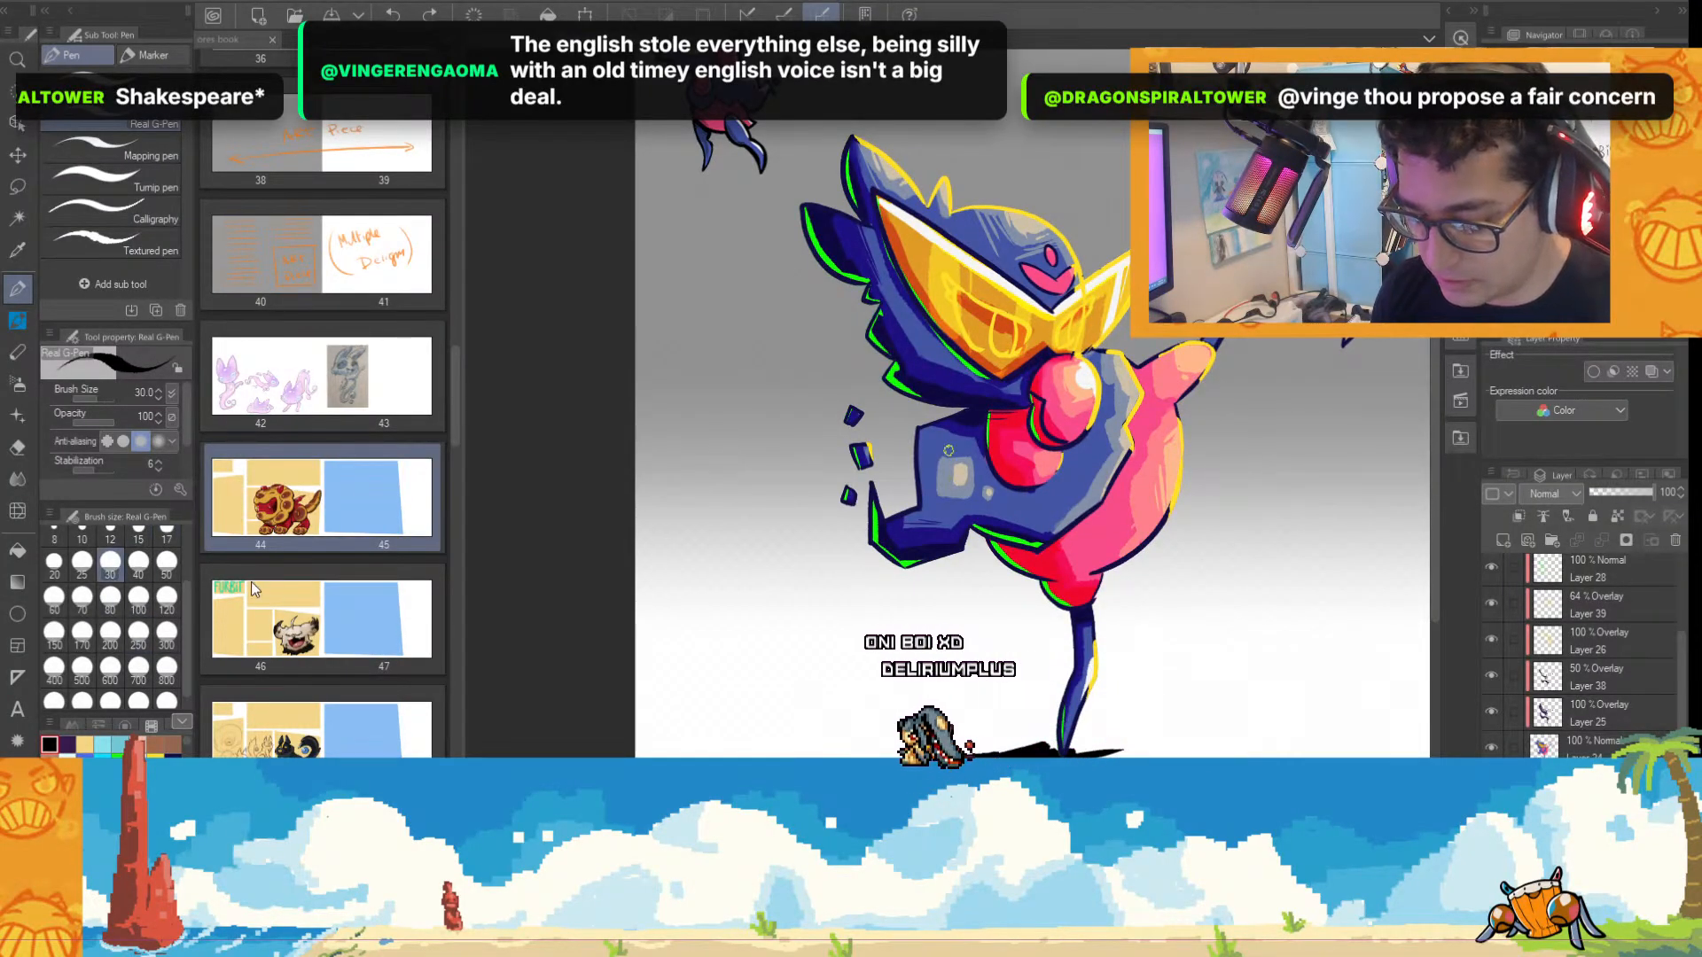
{"action": "key", "text": "bracketright"}
{"action": "key", "text": "bracketright"}
{"action": "key", "text": "bracketright"}
{"action": "key", "text": "bracketright"}
{"action": "key", "text": "bracketright"}
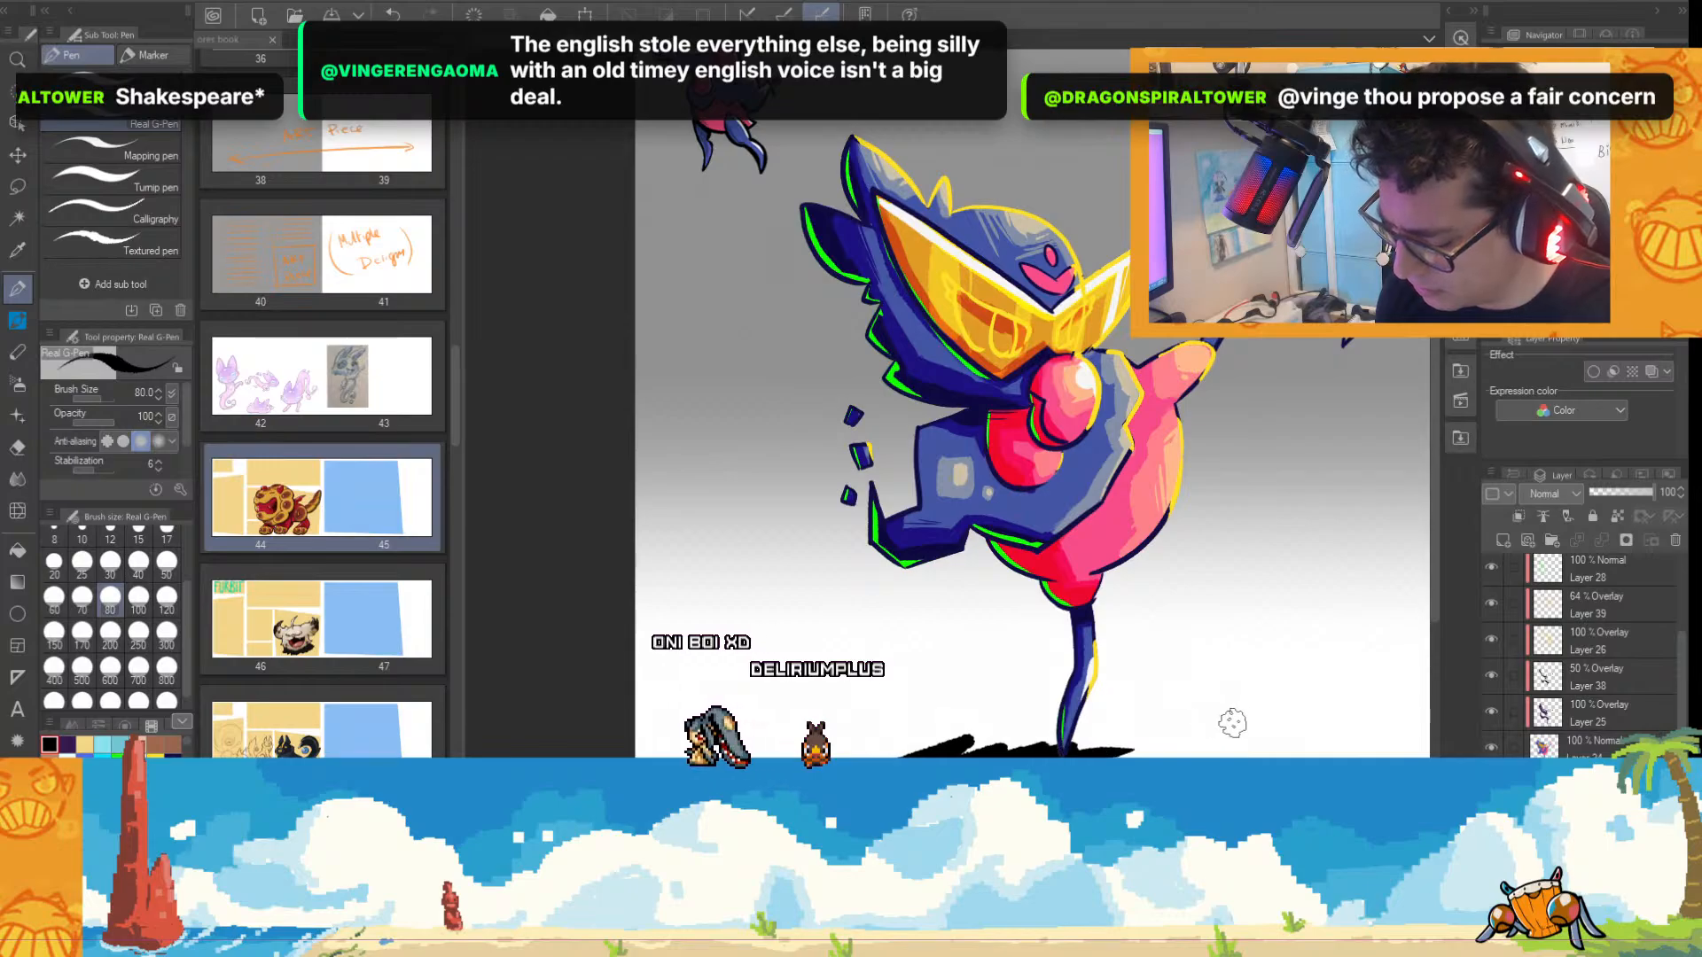
{"action": "left_click", "coordinate": [1621, 493]}
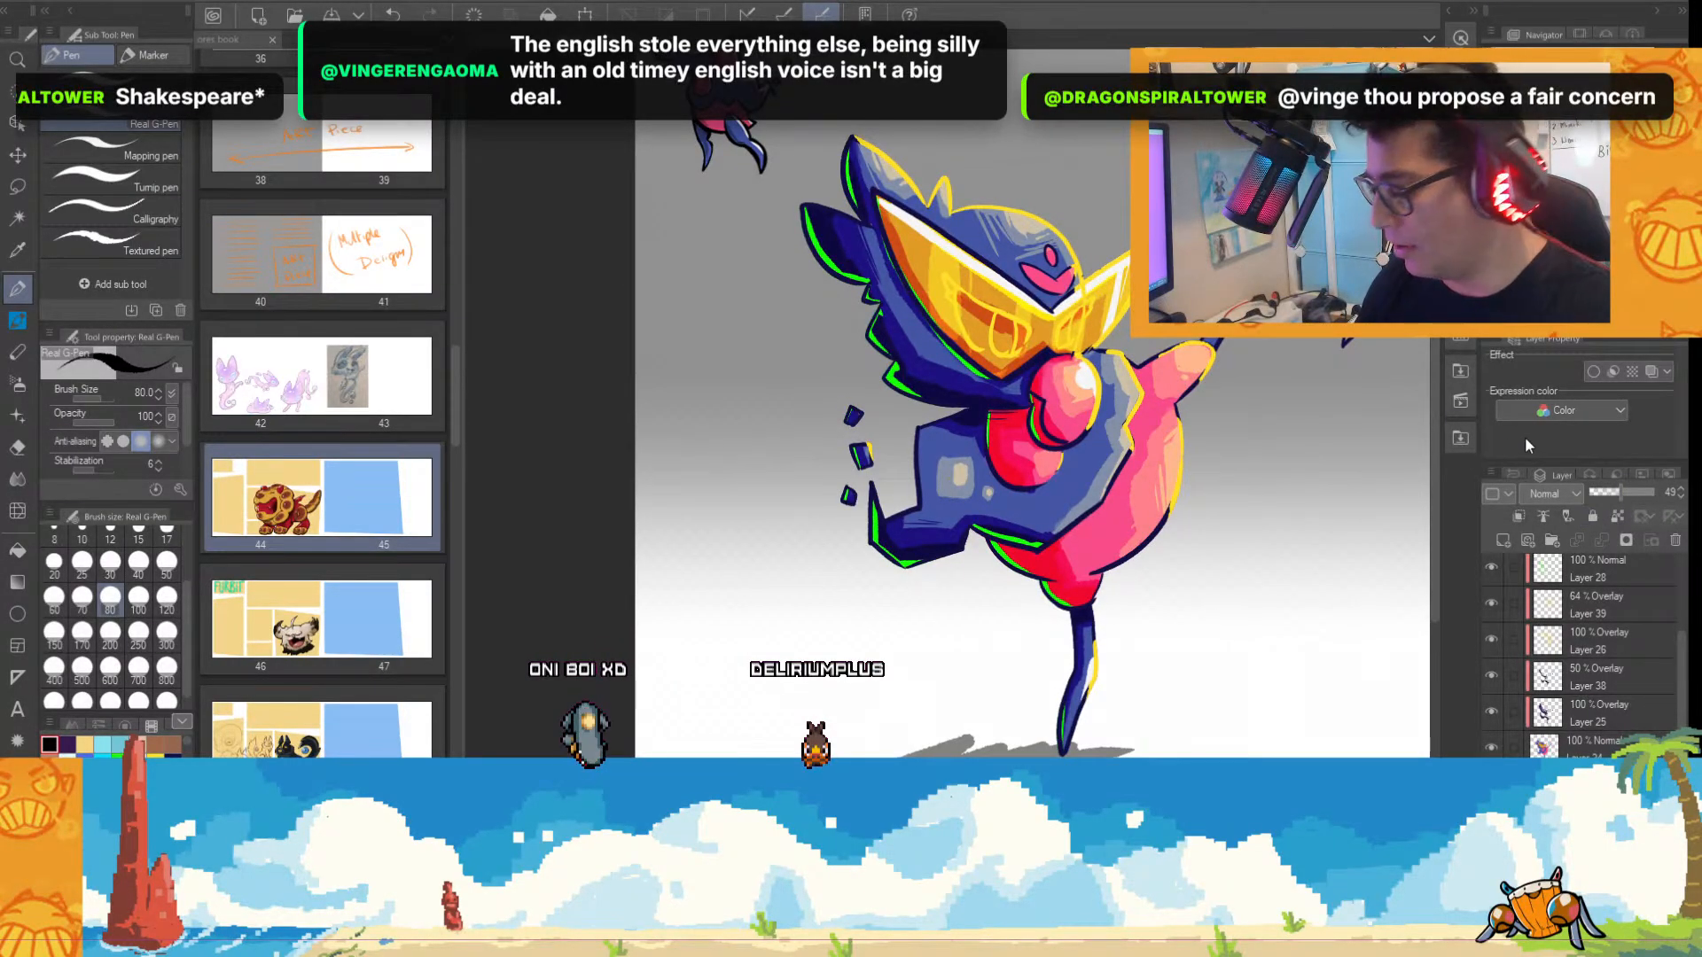
Fill the burst marks around the tip of the raised yellow beak-like point with light orange at brush size 80.
{"action": "left_click_drag", "start_coordinate": [1434, 444], "coordinate": [1440, 365]}
{"action": "left_click_drag", "start_coordinate": [1426, 702], "coordinate": [1239, 707]}
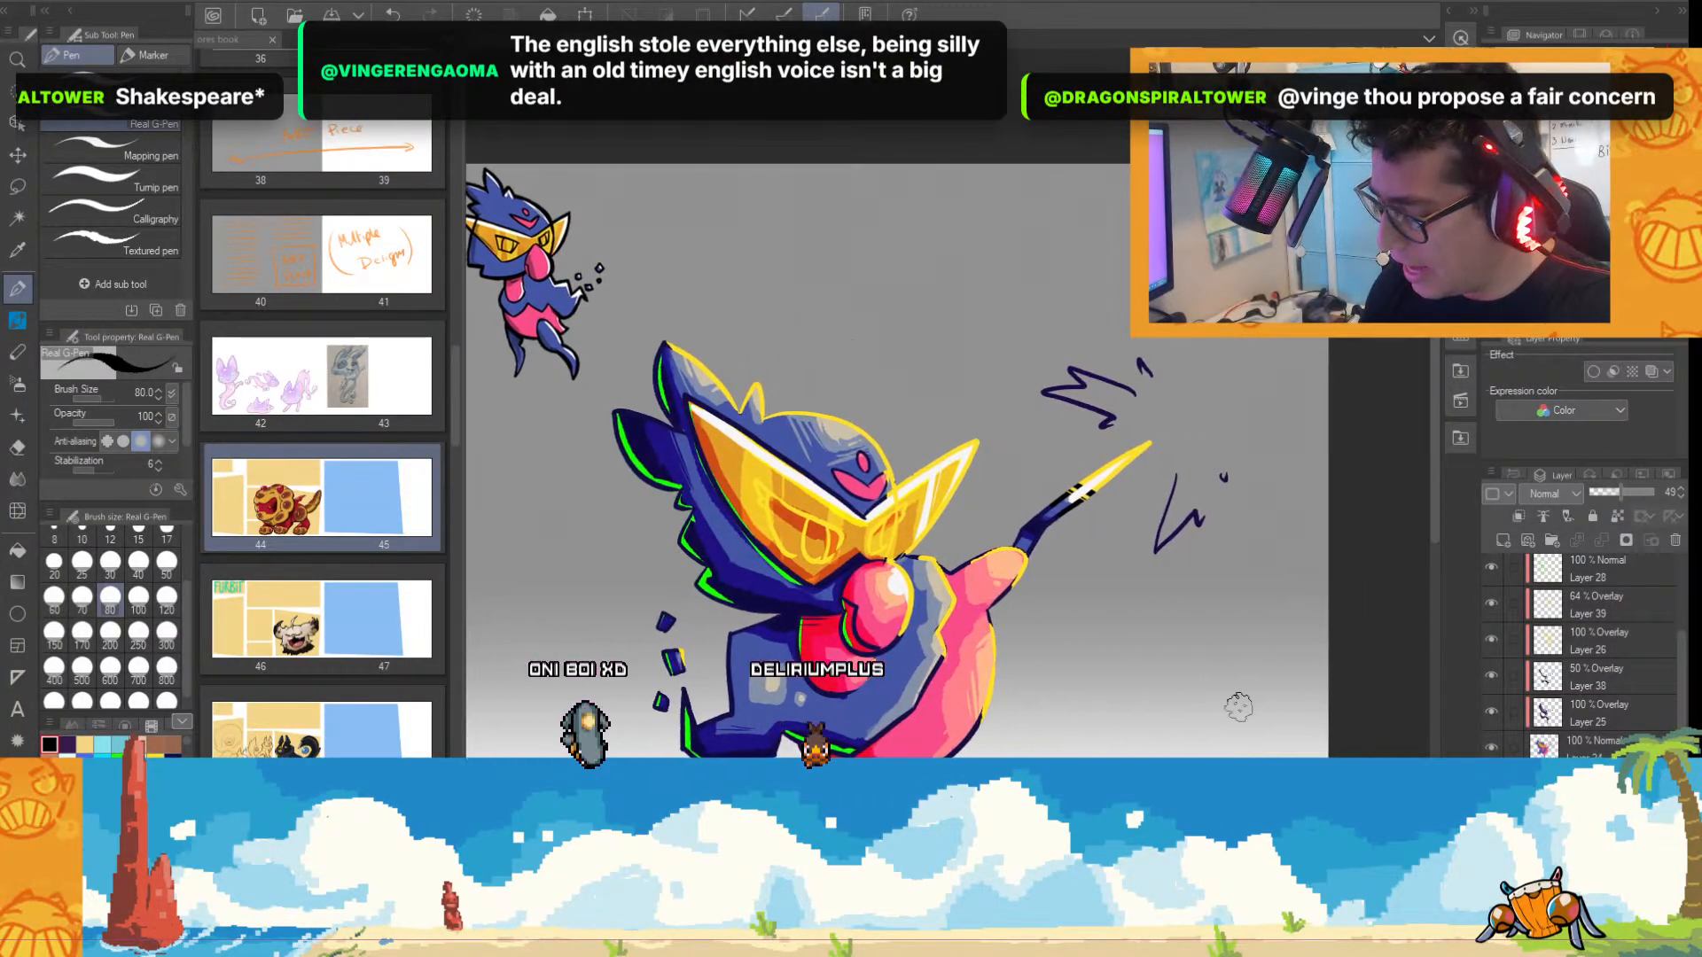
{"action": "left_click", "coordinate": [84, 744]}
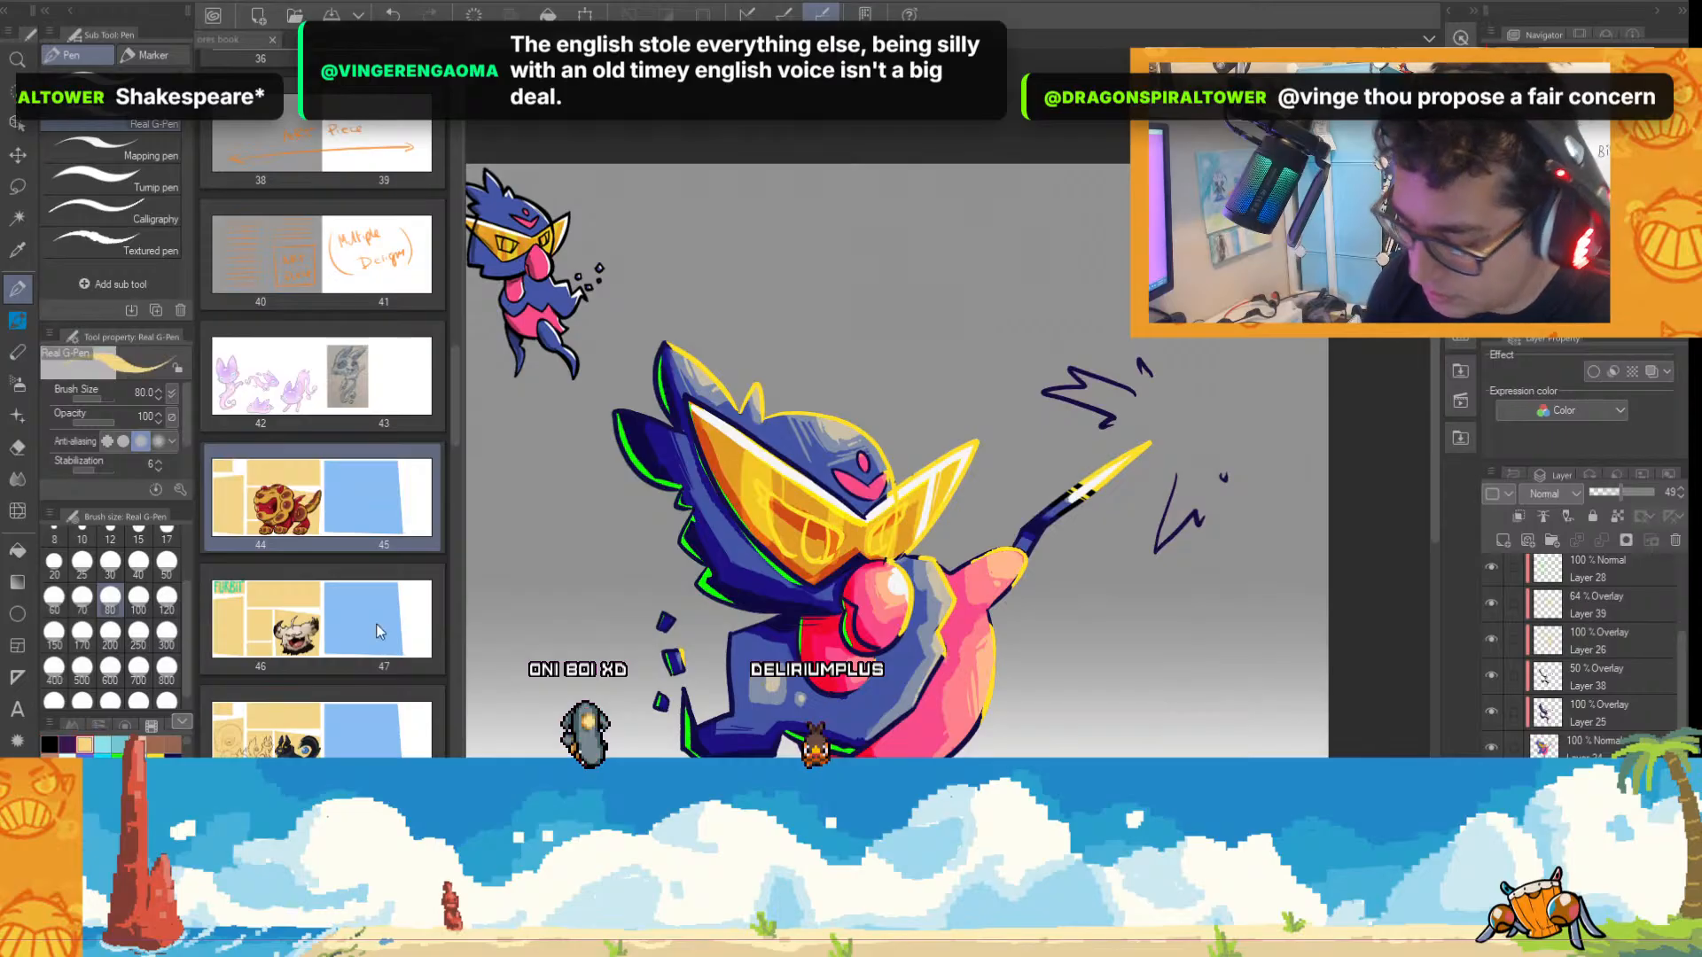
{"action": "mouse_move", "coordinate": [1088, 390]}
{"action": "left_mouse_down"}
{"action": "mouse_move", "coordinate": [1150, 413]}
{"action": "mouse_move", "coordinate": [1130, 395]}
{"action": "mouse_move", "coordinate": [1152, 386]}
{"action": "mouse_move", "coordinate": [1166, 538]}
{"action": "mouse_move", "coordinate": [1232, 461]}
{"action": "mouse_move", "coordinate": [1227, 362]}
{"action": "left_mouse_up"}
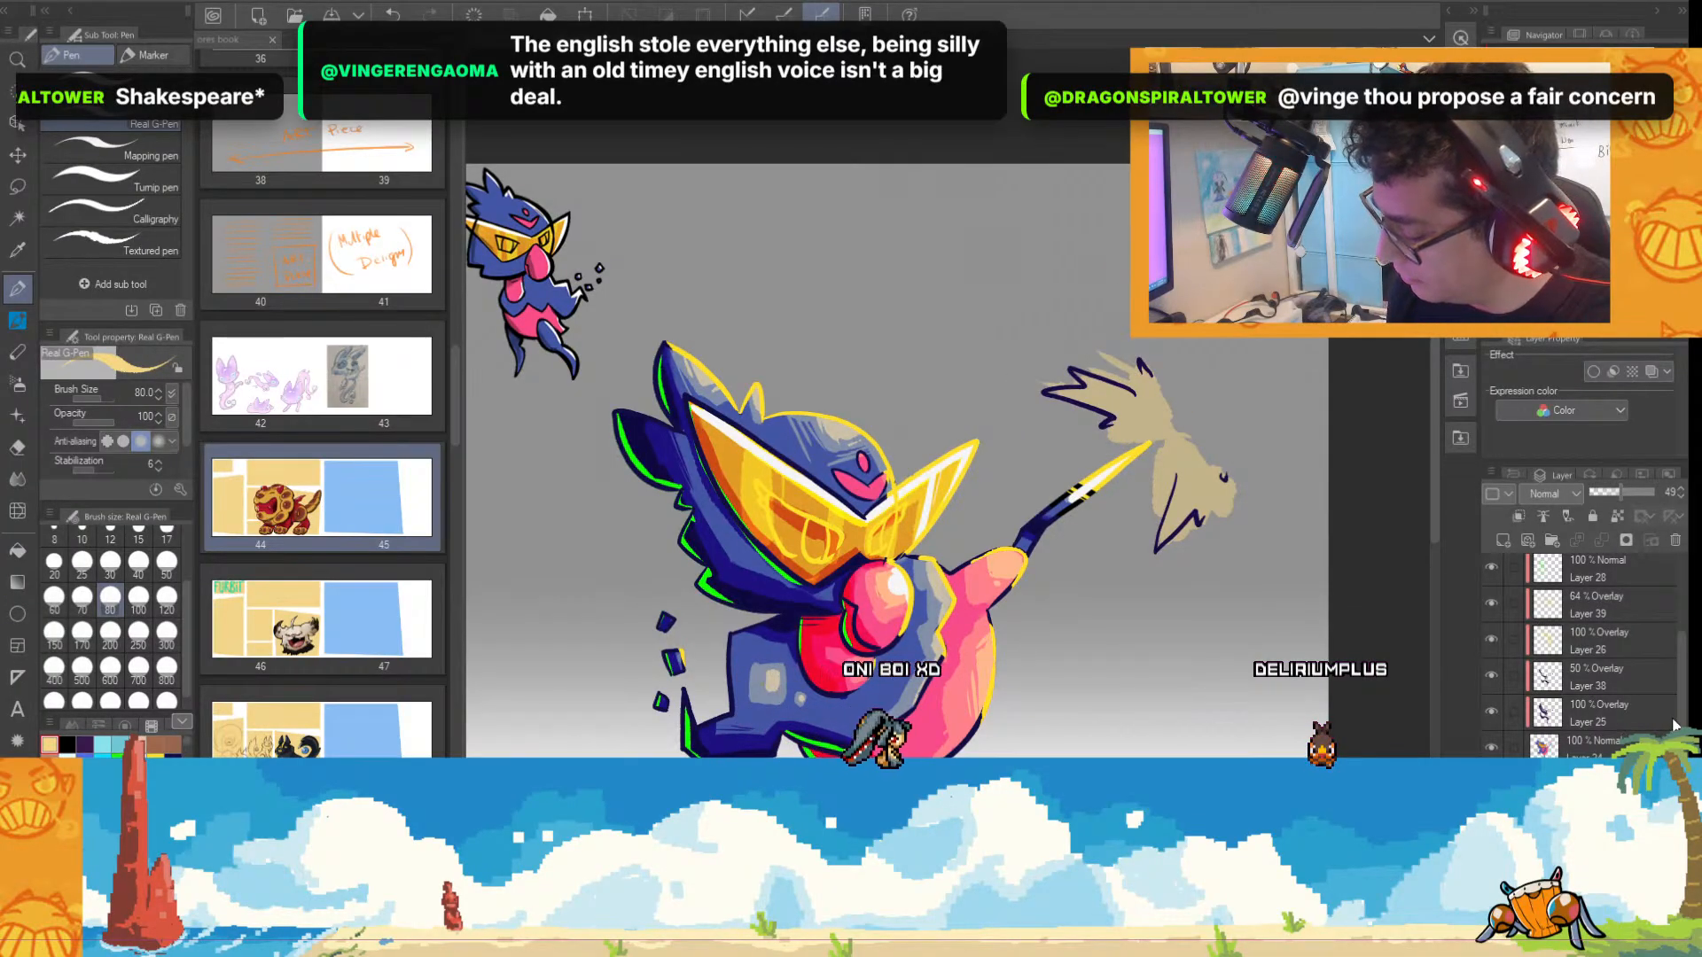
Toggle the visibility of Layer 23 and Layer 27 off and on to check what each one contains.
{"action": "scroll", "coordinate": [1673, 725], "scroll_direction": "up", "scroll_amount": 3}
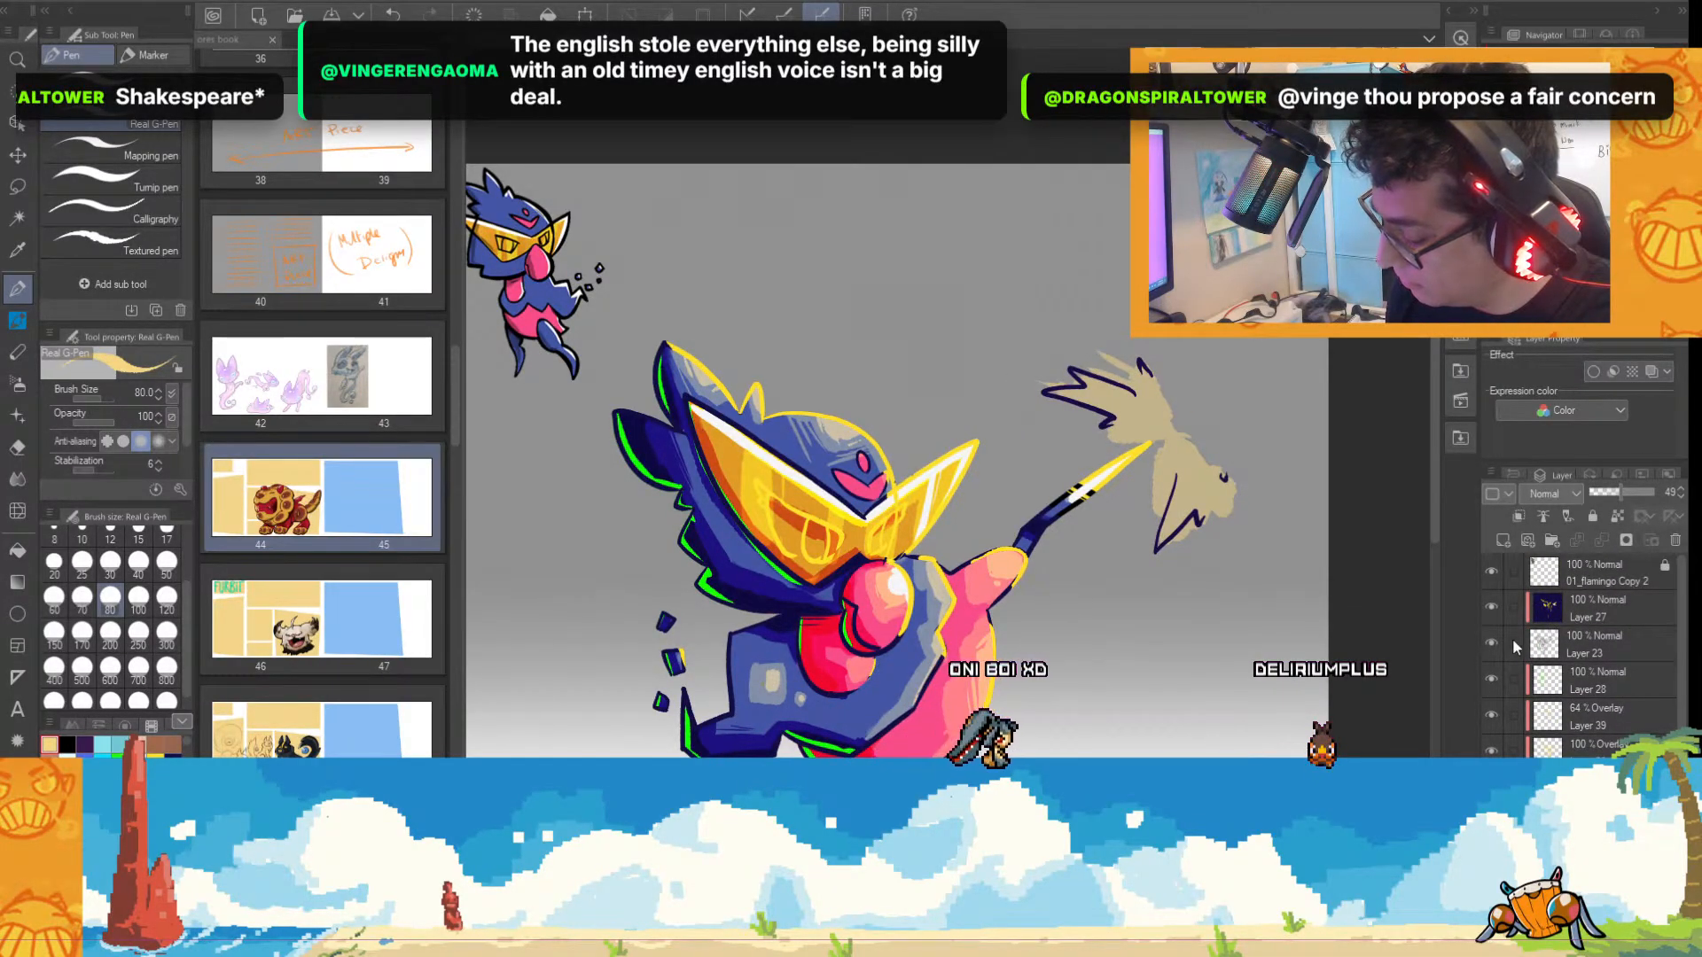
{"action": "left_click", "coordinate": [1491, 643]}
{"action": "left_click", "coordinate": [1491, 643]}
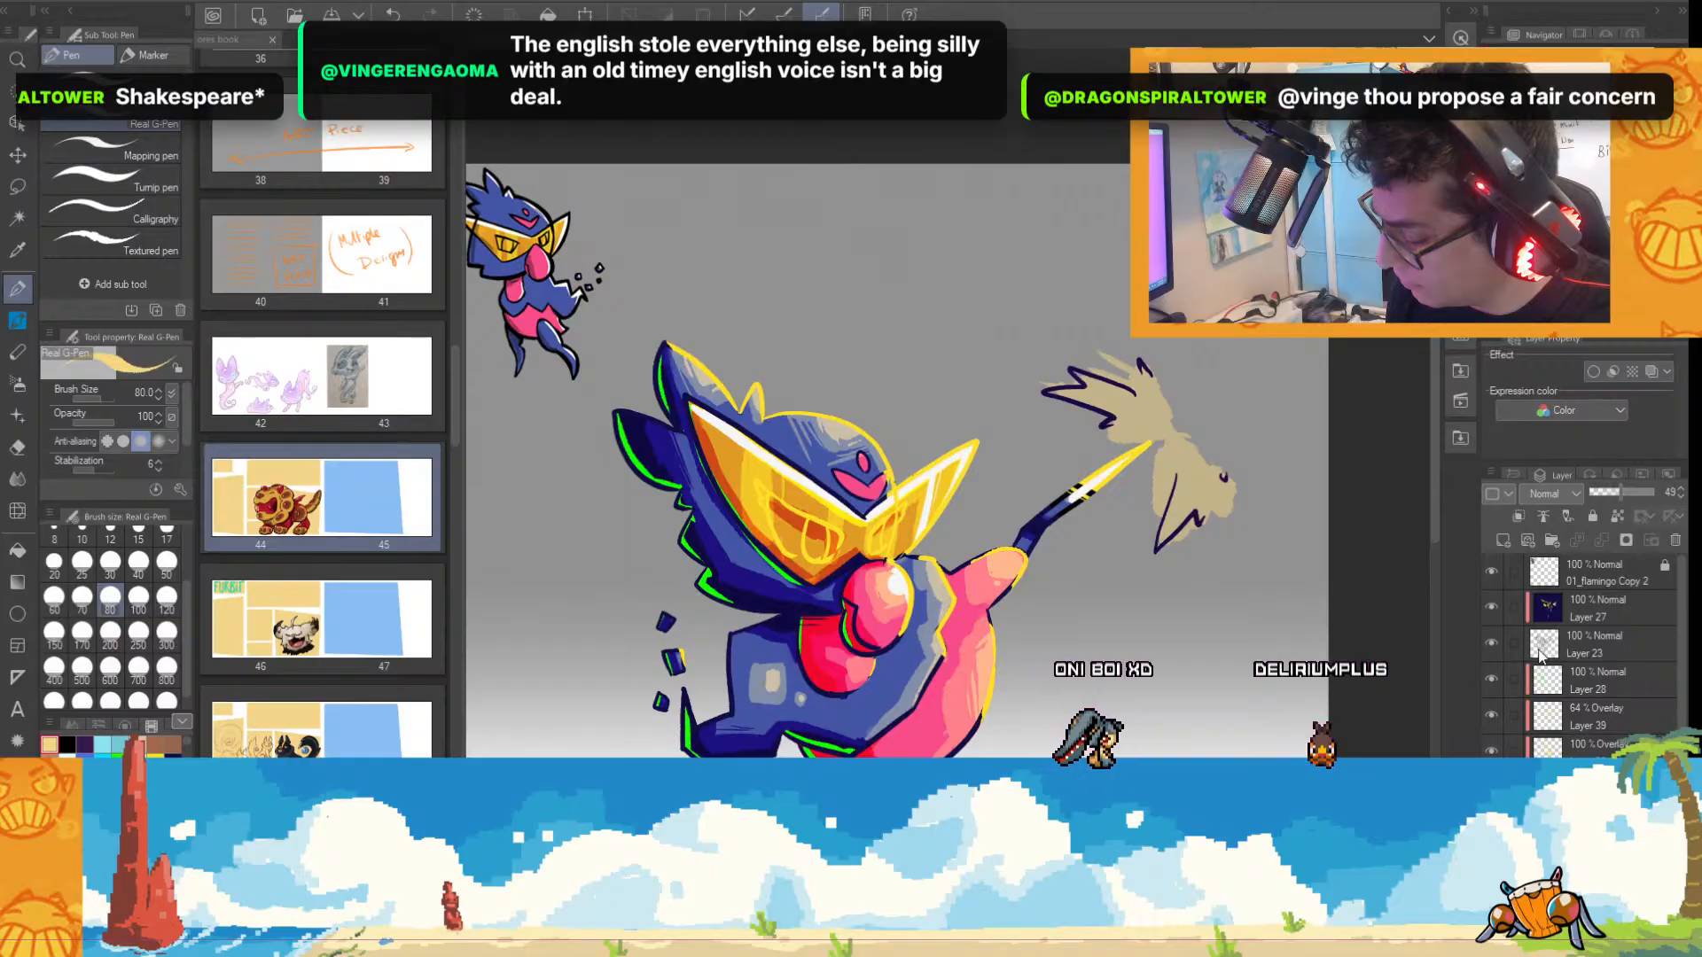
{"action": "left_click", "coordinate": [1493, 604]}
{"action": "left_click", "coordinate": [1493, 604]}
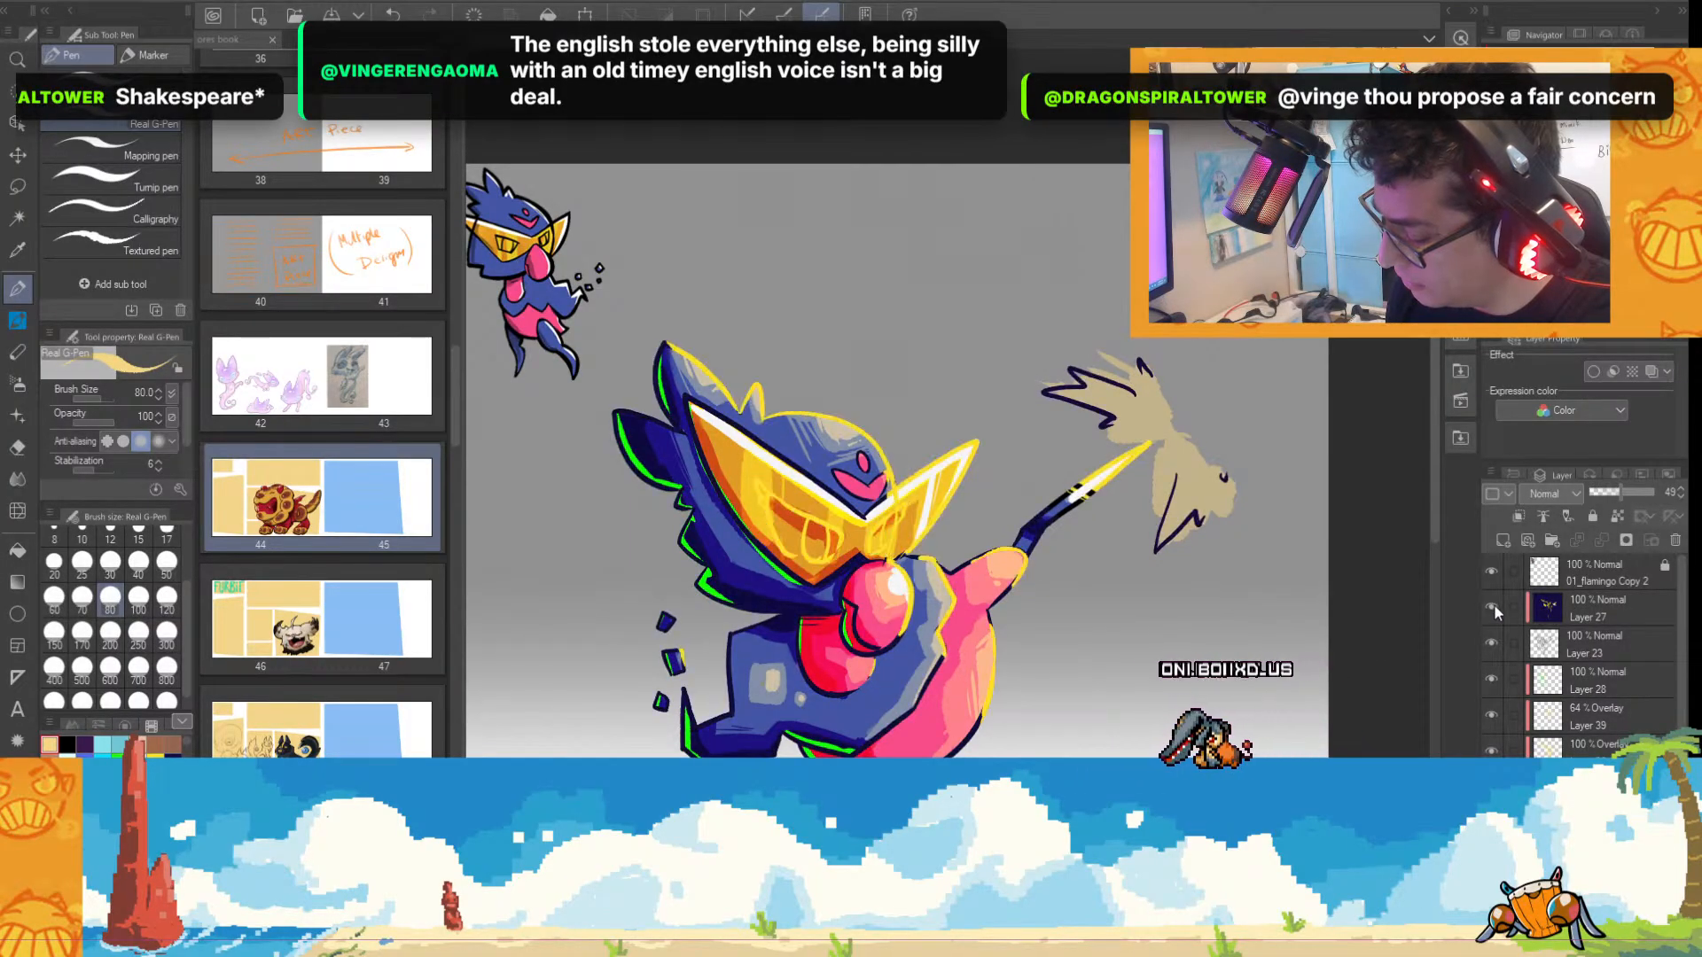
Merge Layer 27 down into Layer 23 and erase the dark burst outlines around the raised tip from the merged layer.
{"action": "left_click", "coordinate": [1604, 610]}
{"action": "key", "text": "ctrl+e"}
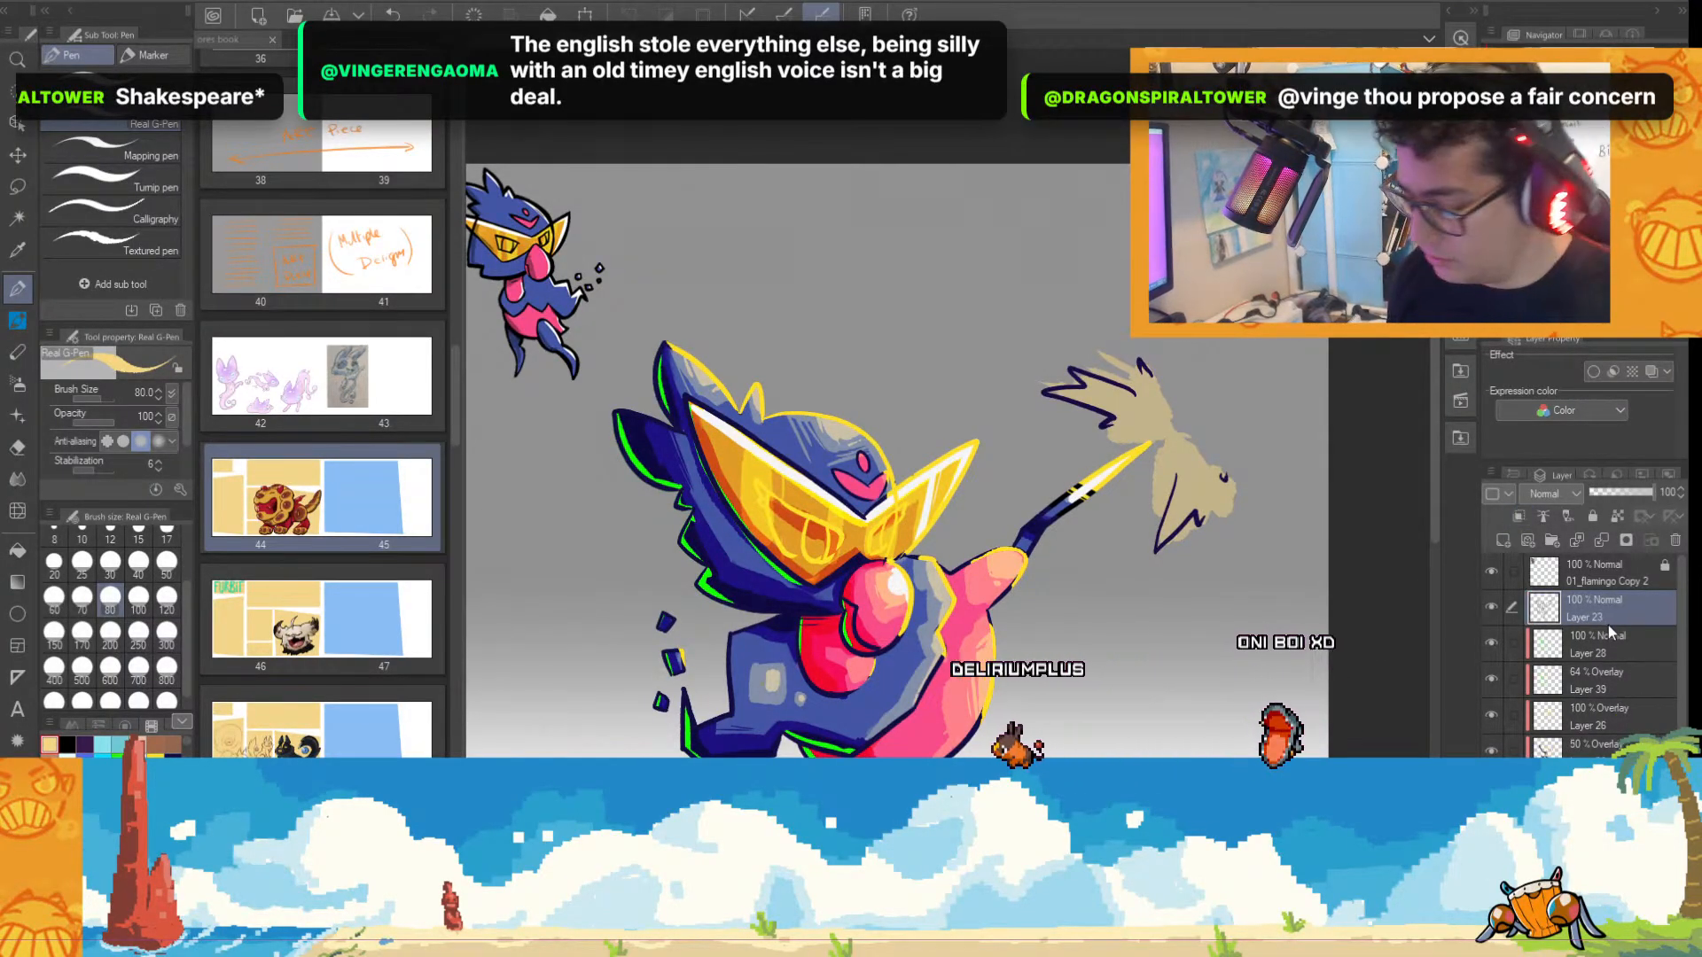
{"action": "left_click", "coordinate": [1492, 608]}
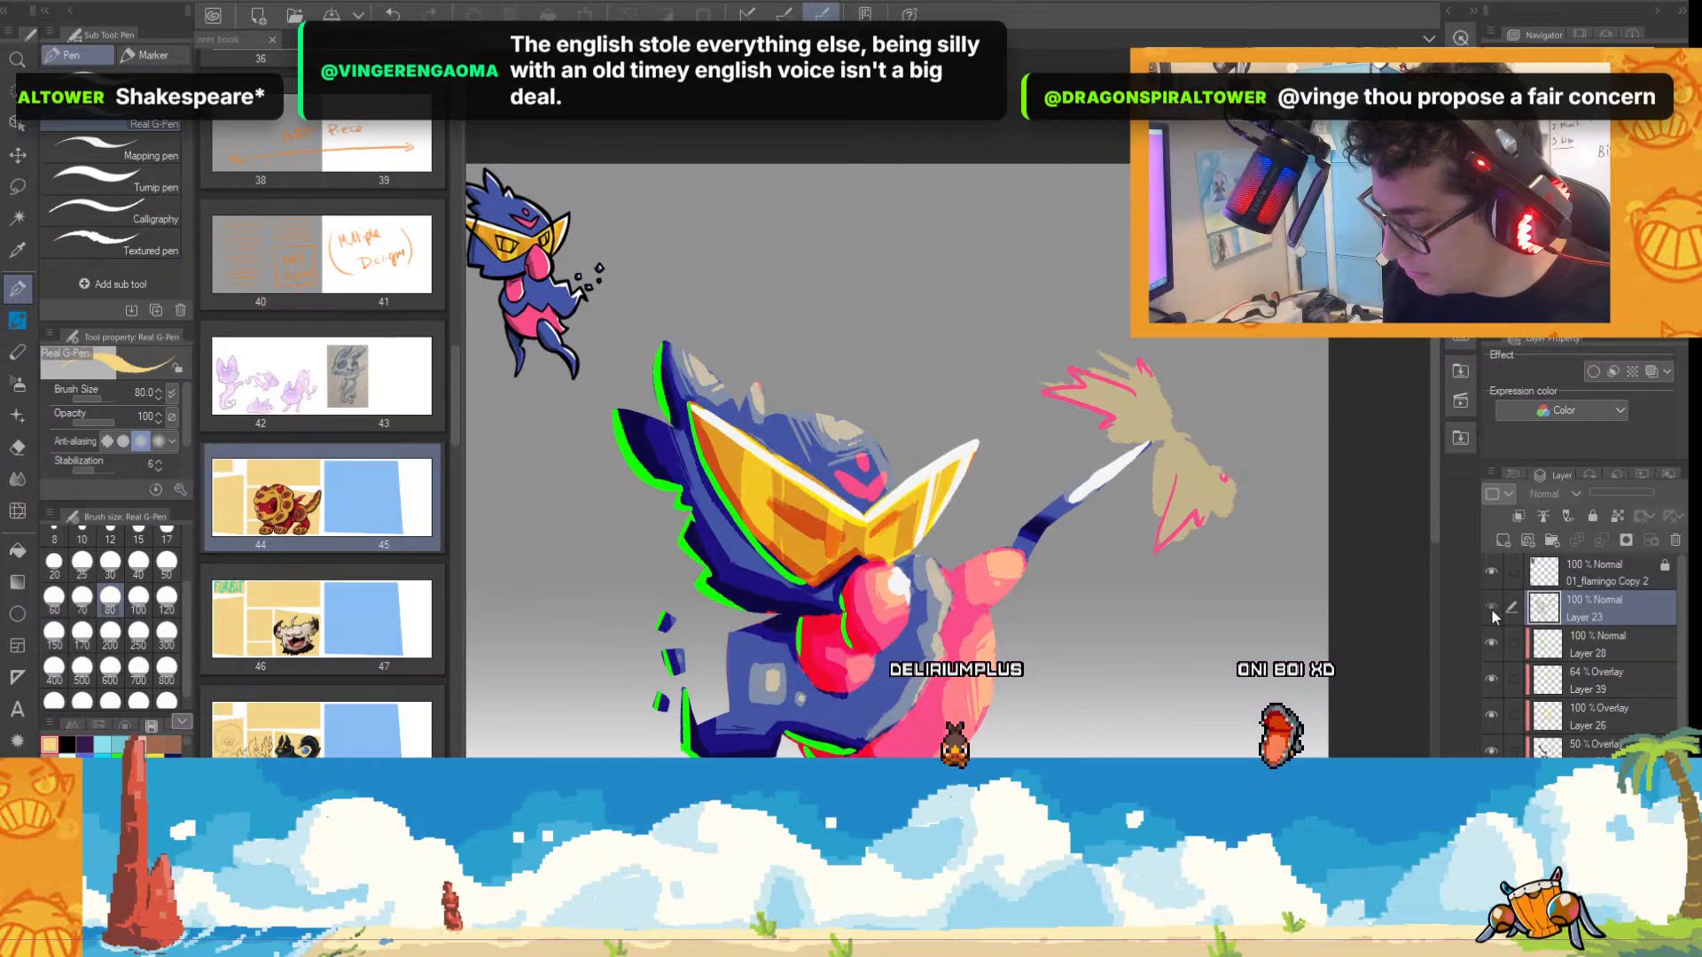
{"action": "left_click", "coordinate": [1491, 607]}
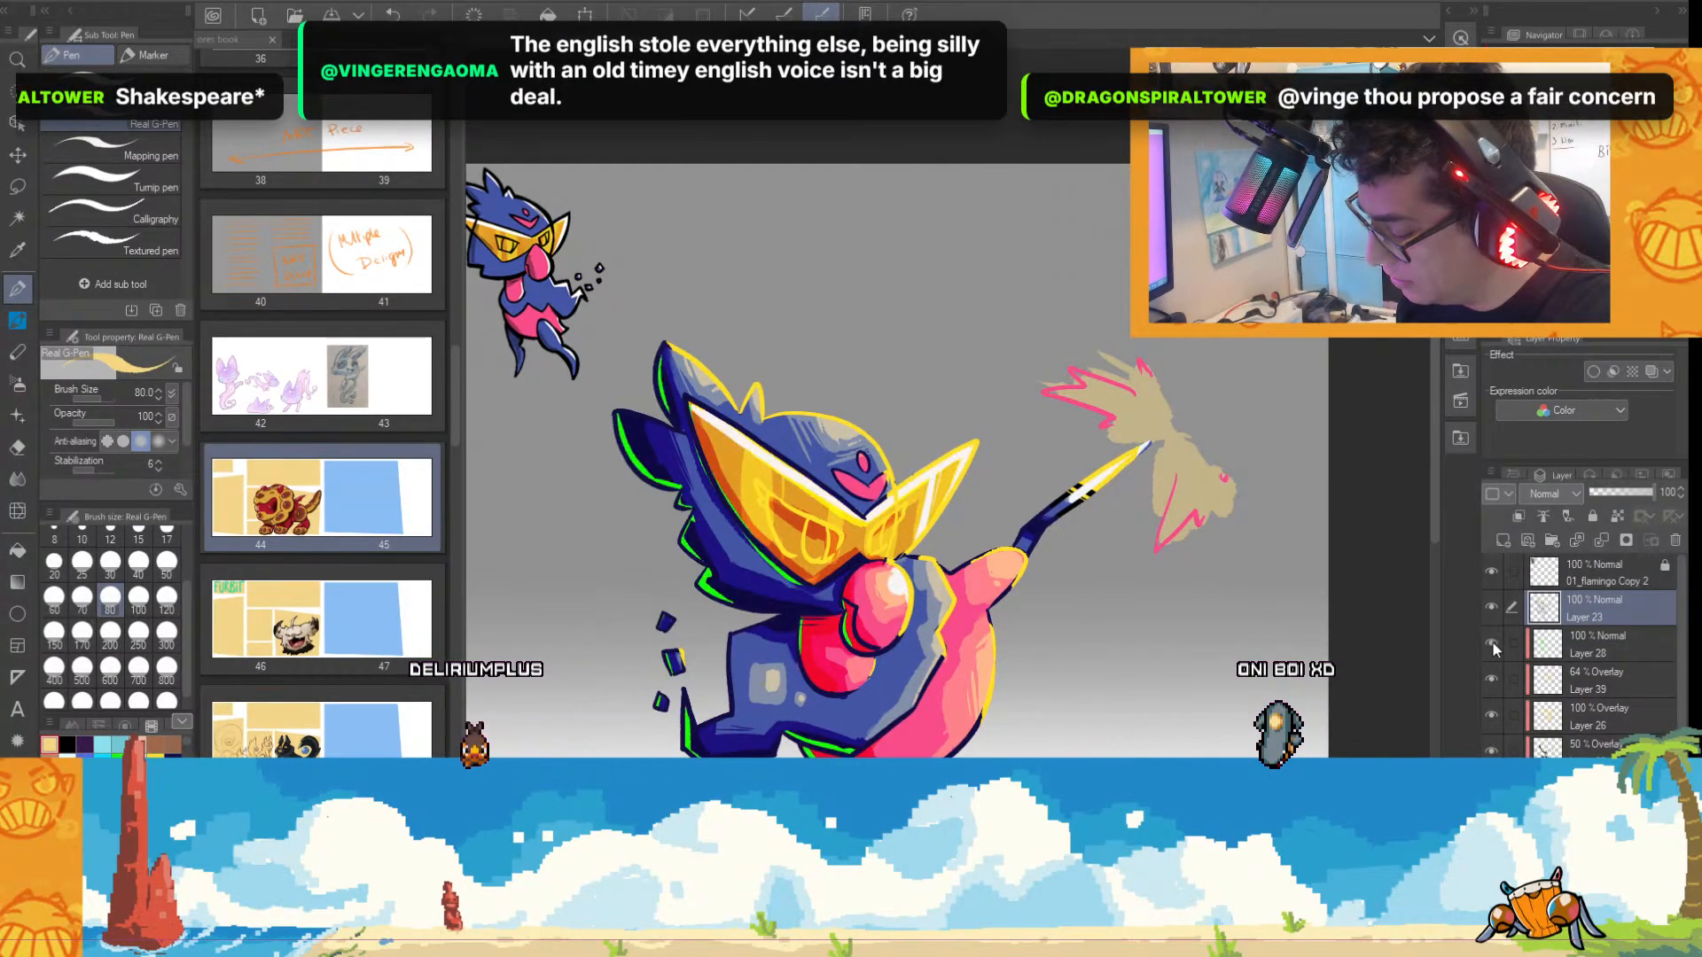
Find the layer holding the pink burst outlines by hiding and showing the lower layers, and erase those outlines around the raised tip.
{"action": "left_click", "coordinate": [1491, 679]}
{"action": "left_click", "coordinate": [1492, 677]}
{"action": "left_click", "coordinate": [1491, 714]}
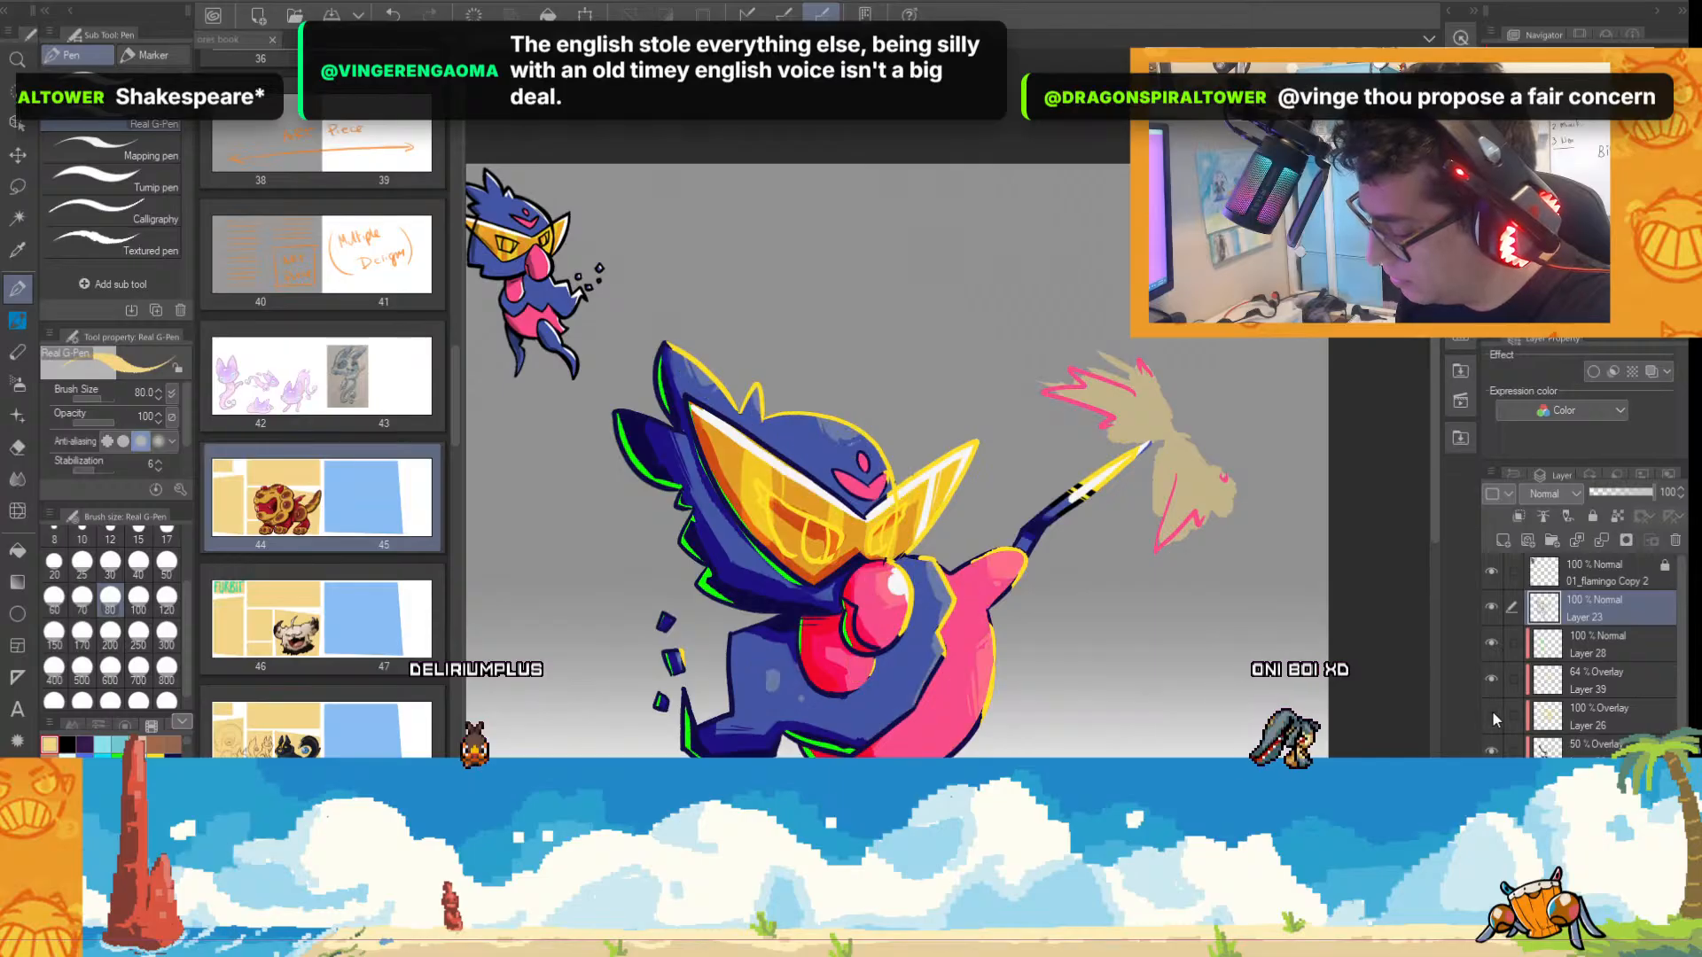
{"action": "left_click", "coordinate": [1492, 714]}
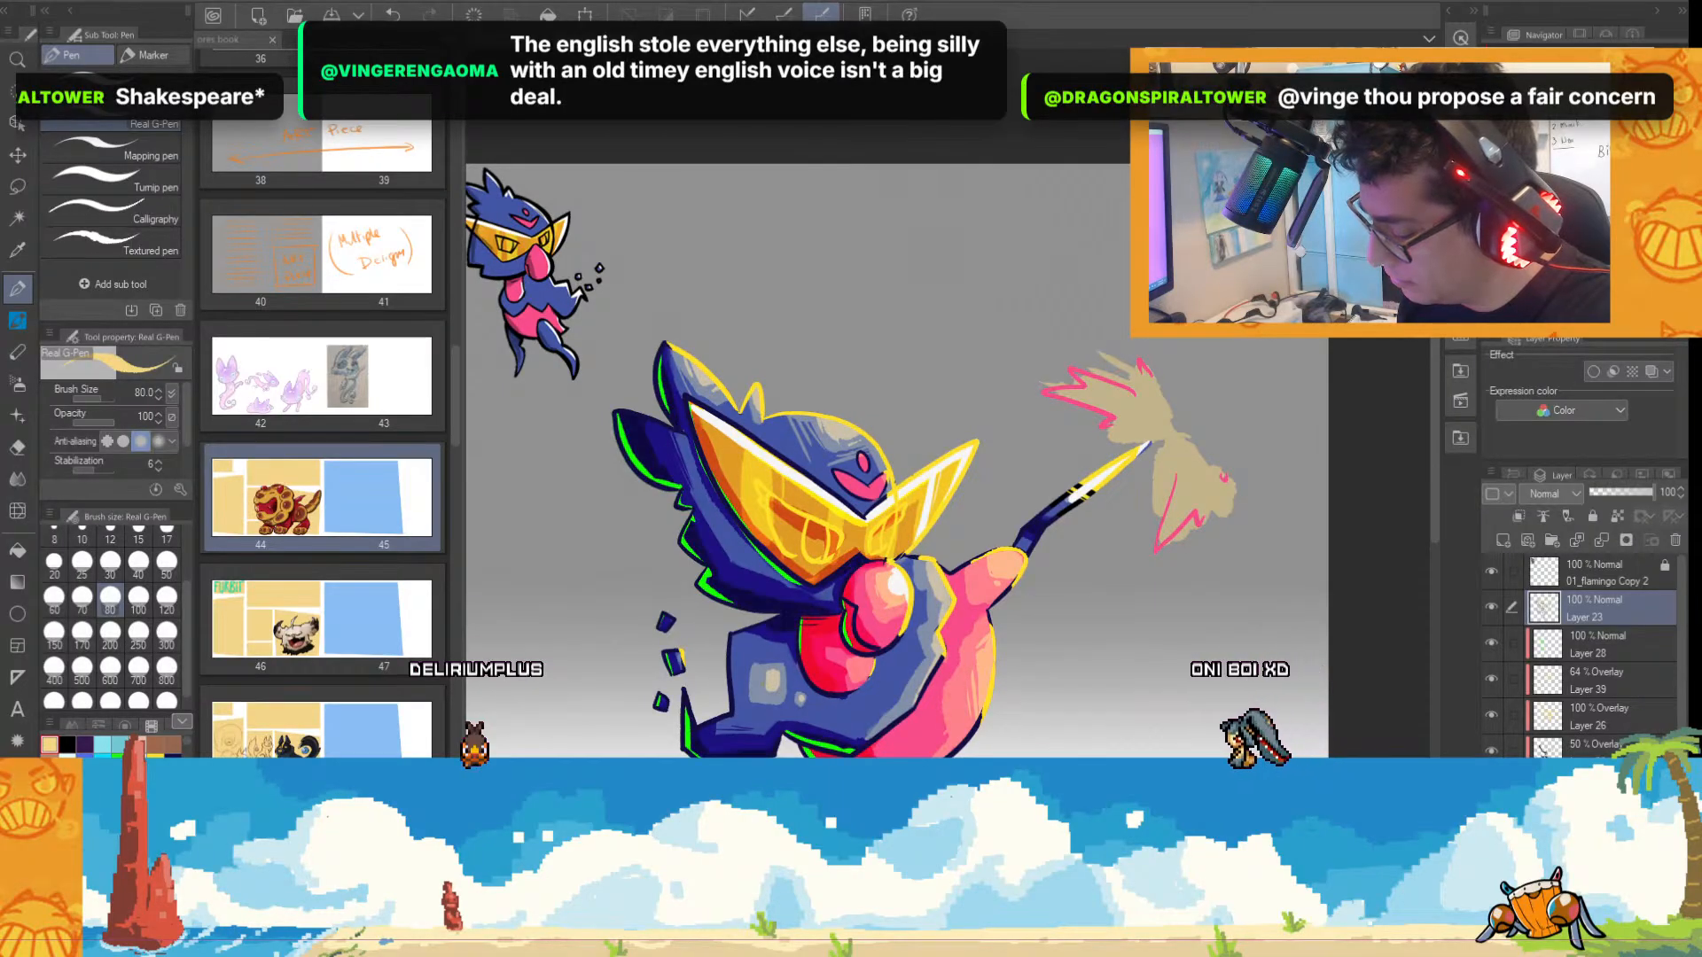
{"action": "left_click", "coordinate": [1492, 750]}
{"action": "left_click", "coordinate": [1491, 750]}
{"action": "left_click", "coordinate": [1492, 787]}
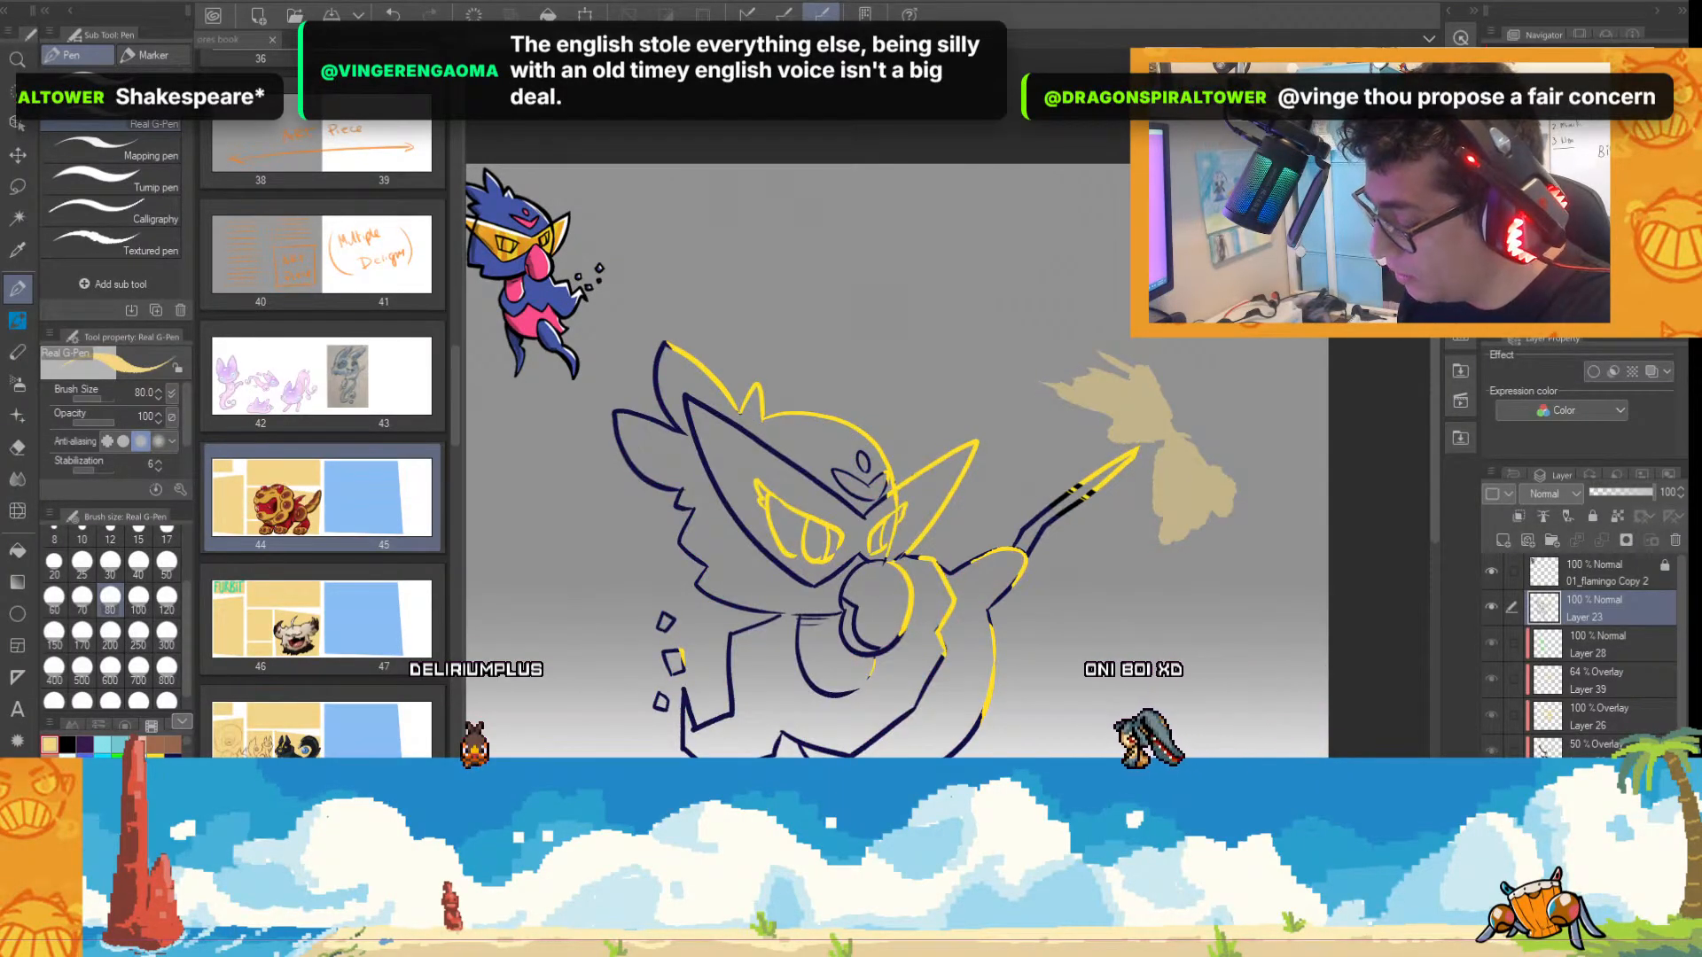
{"action": "left_click", "coordinate": [1492, 787]}
{"action": "left_click", "coordinate": [1596, 787]}
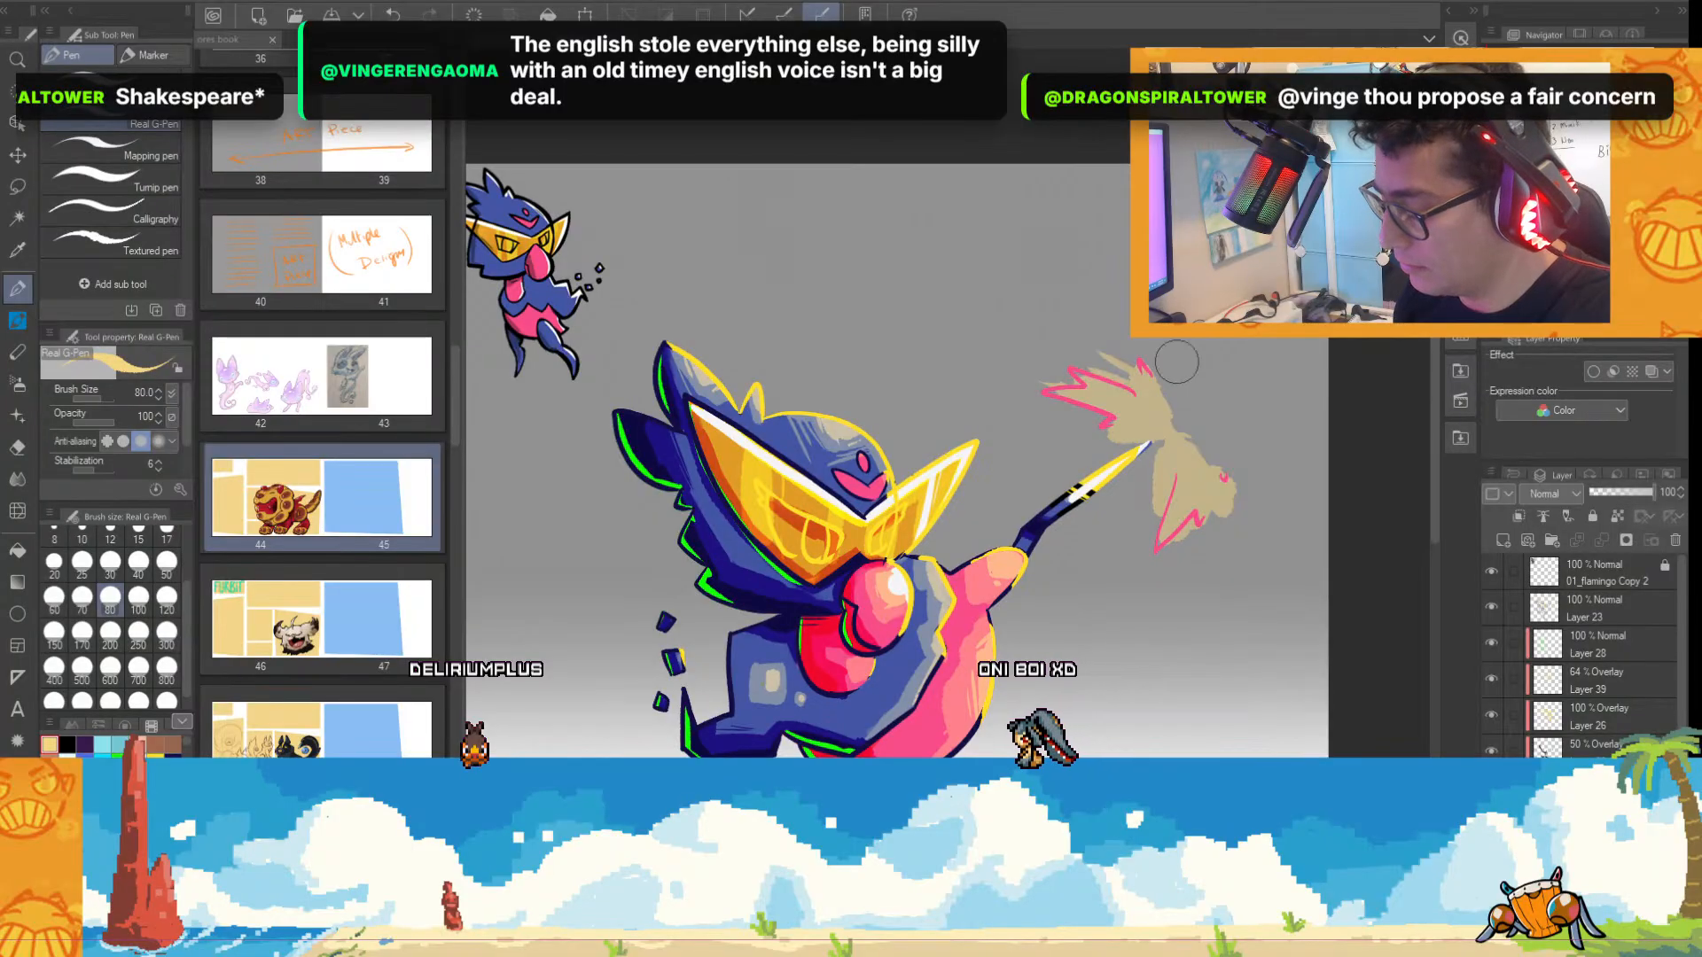
{"action": "mouse_move", "coordinate": [1161, 362]}
{"action": "left_mouse_down"}
{"action": "mouse_move", "coordinate": [1013, 400]}
{"action": "mouse_move", "coordinate": [1154, 401]}
{"action": "mouse_move", "coordinate": [1119, 425]}
{"action": "left_mouse_up"}
{"action": "left_click_drag", "start_coordinate": [1155, 550], "coordinate": [1217, 467]}
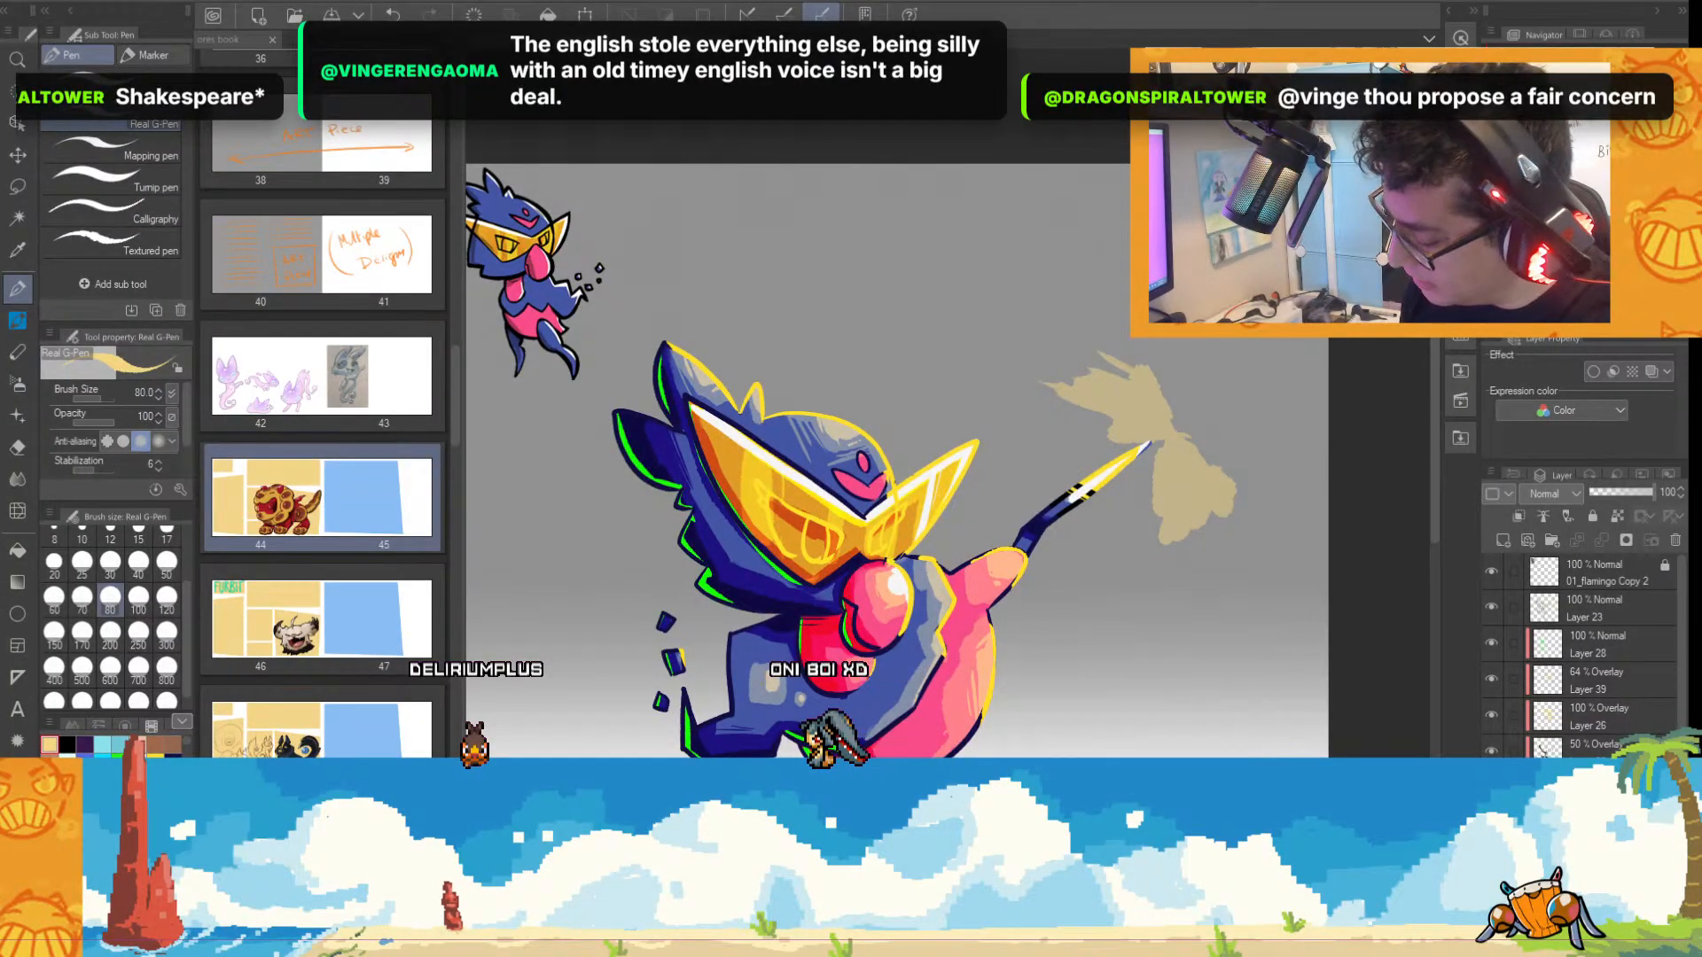
Erase the tan burst fill on the 49% opacity layer and replace it with loose tan zigzag strokes around the raised tip.
{"action": "scroll", "coordinate": [1661, 736], "scroll_direction": "down", "scroll_amount": 2}
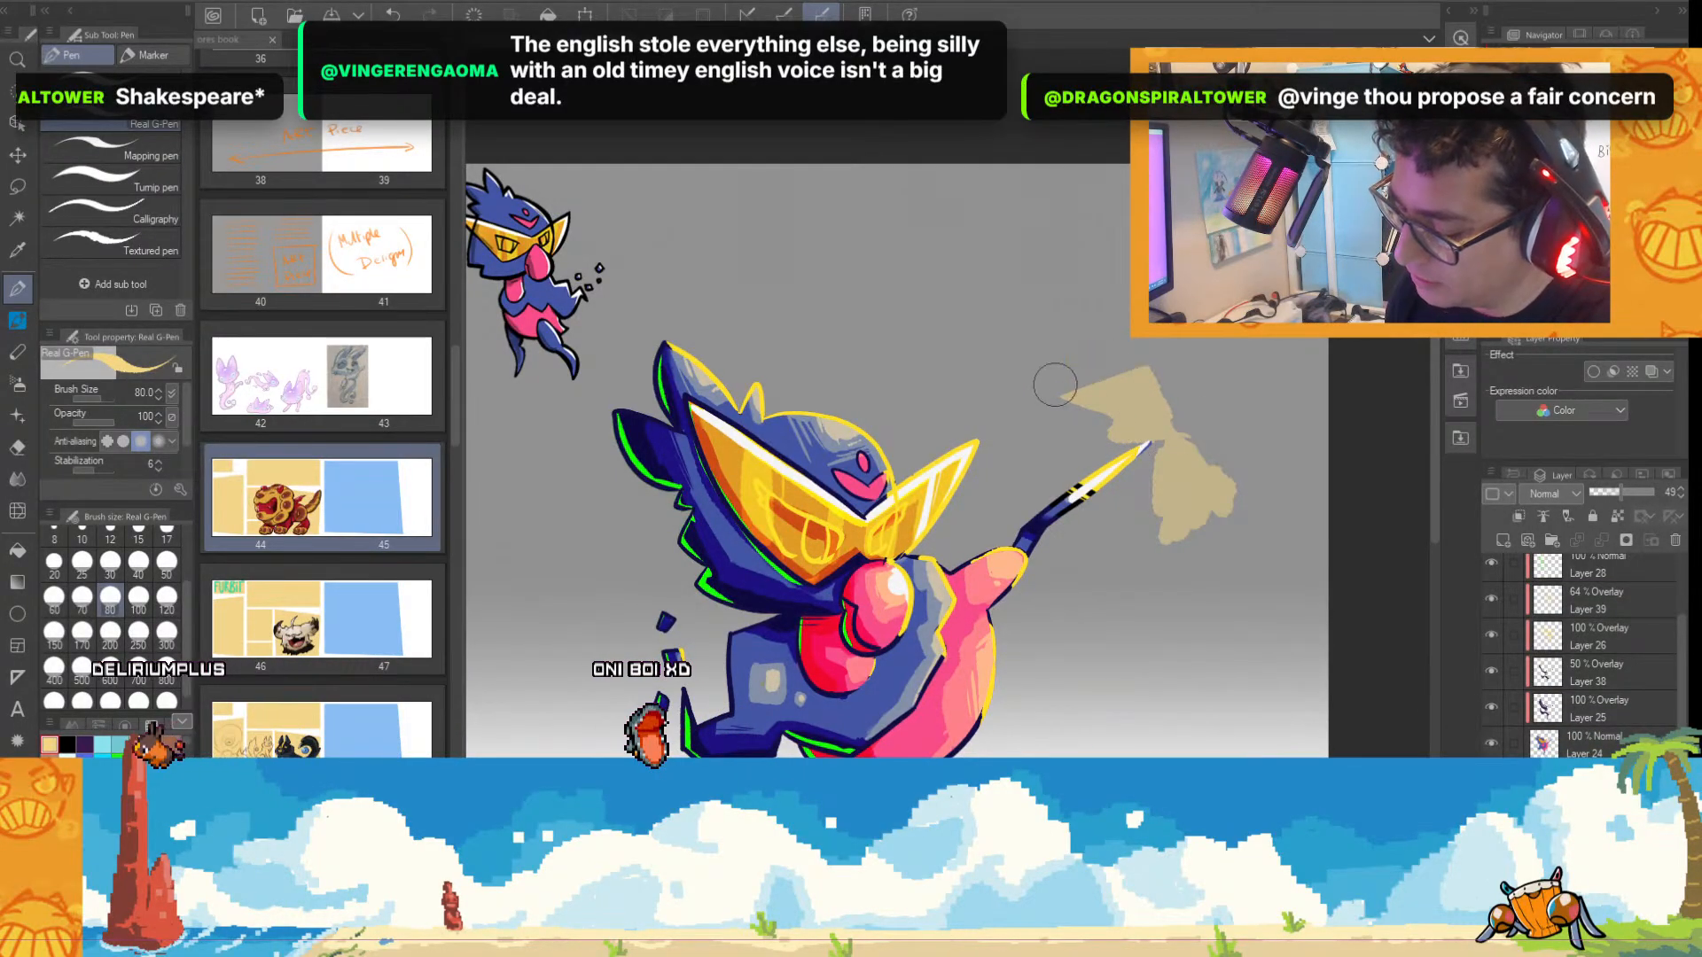
{"action": "mouse_move", "coordinate": [1047, 387]}
{"action": "left_mouse_down"}
{"action": "mouse_move", "coordinate": [1061, 419]}
{"action": "mouse_move", "coordinate": [1188, 384]}
{"action": "left_mouse_up"}
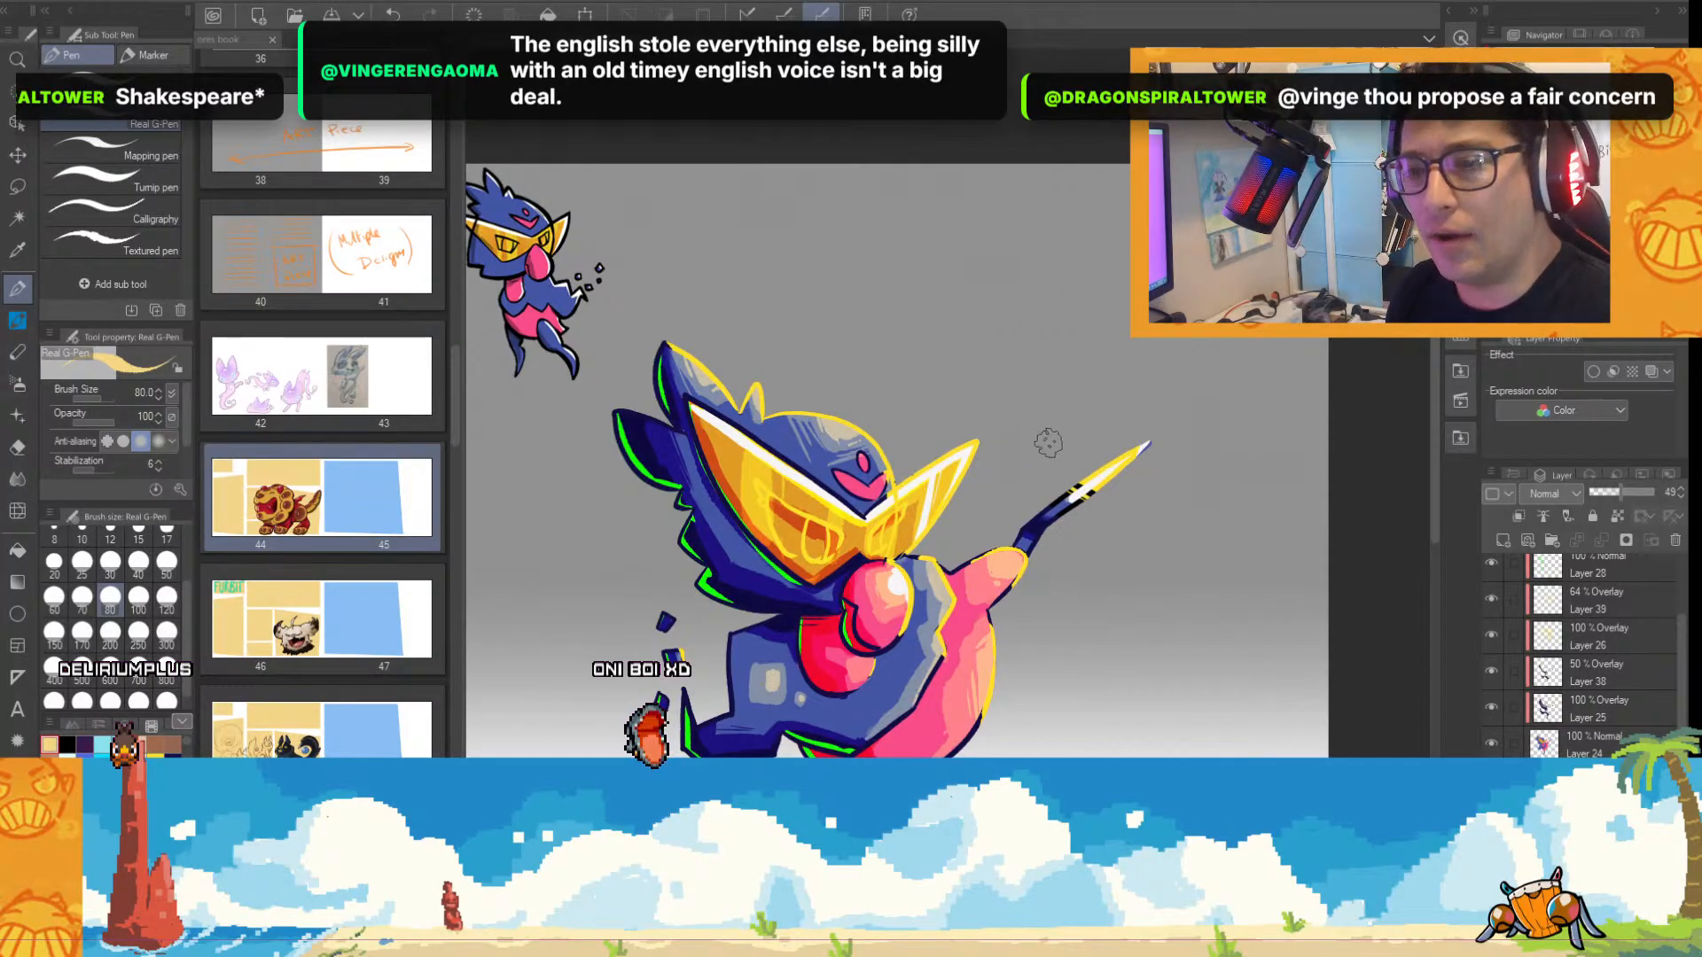
{"action": "left_click_drag", "start_coordinate": [1071, 357], "coordinate": [1088, 399]}
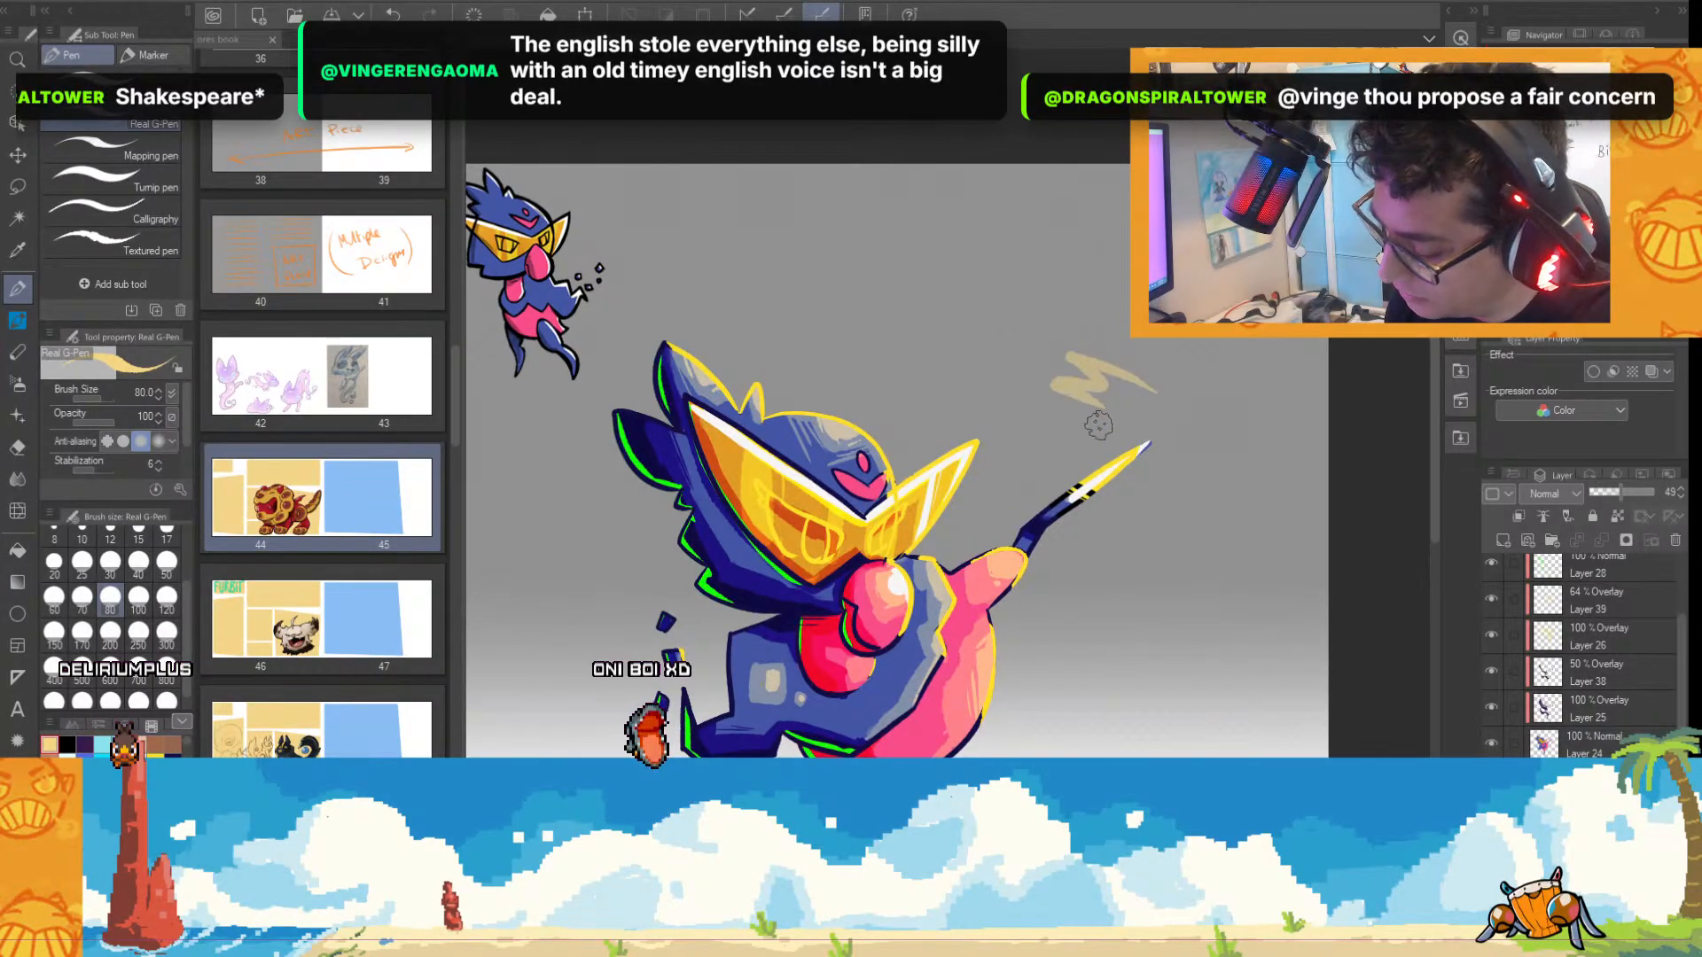
{"action": "mouse_move", "coordinate": [1214, 447]}
{"action": "left_mouse_down"}
{"action": "mouse_move", "coordinate": [1198, 529]}
{"action": "mouse_move", "coordinate": [1179, 516]}
{"action": "mouse_move", "coordinate": [1157, 557]}
{"action": "left_mouse_up"}
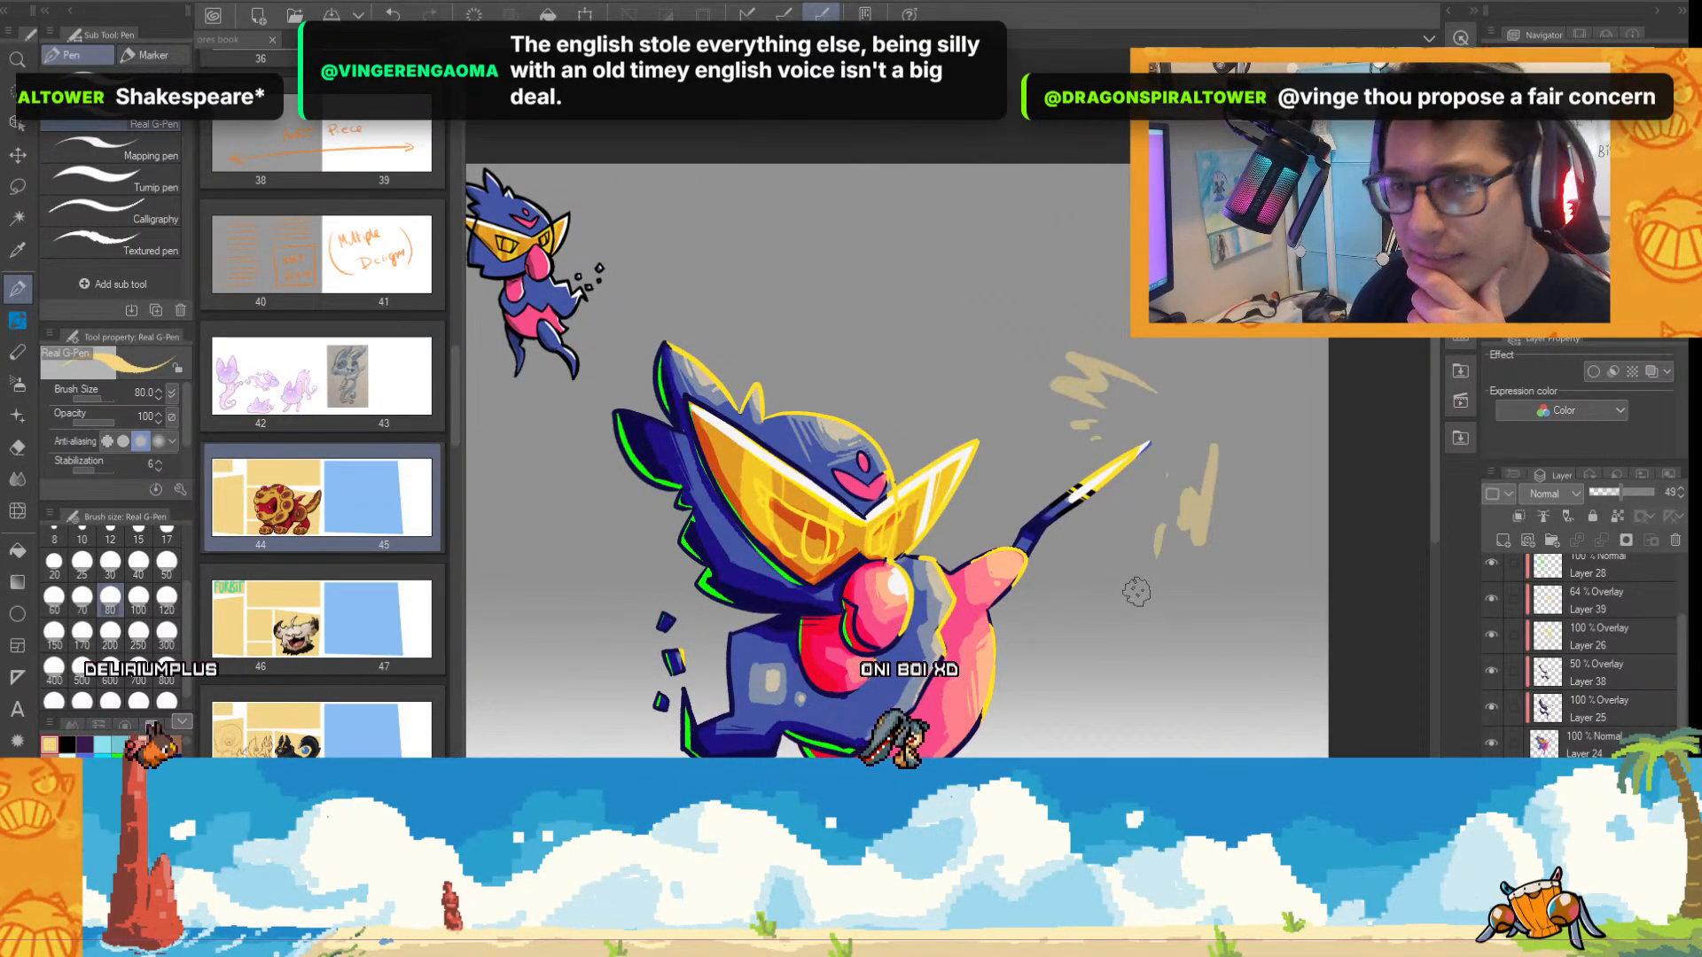
{"action": "left_click_drag", "start_coordinate": [1433, 417], "coordinate": [1429, 493]}
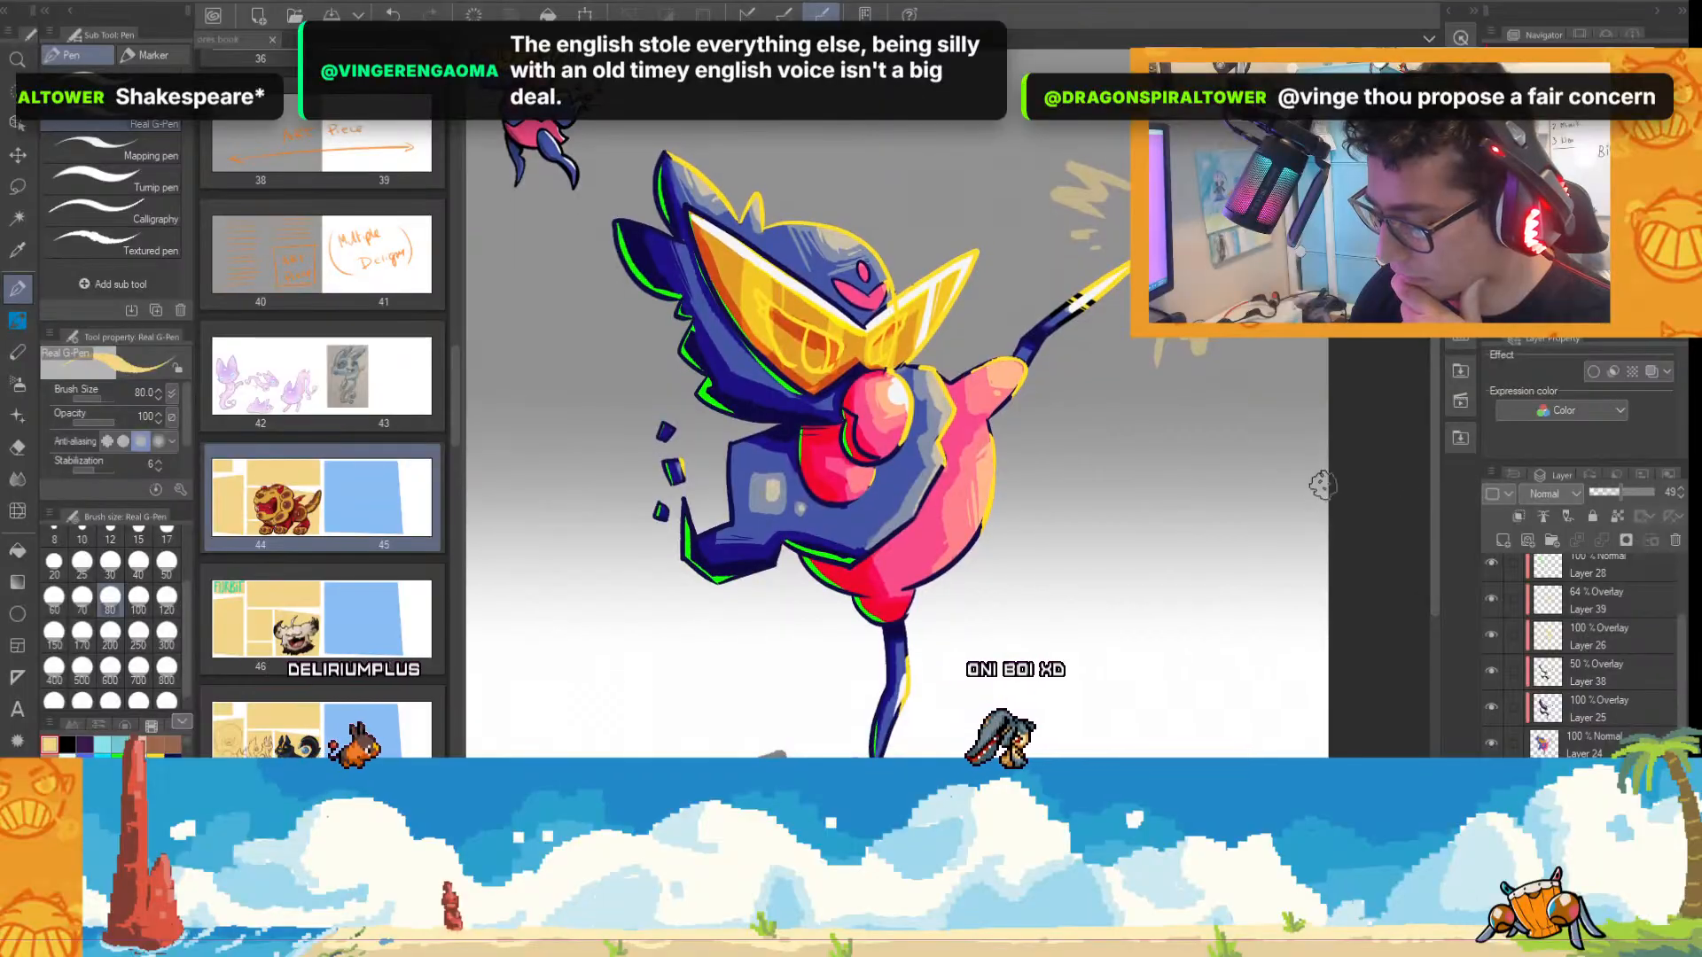
{"action": "scroll", "coordinate": [1318, 486], "scroll_direction": "down", "scroll_amount": 1}
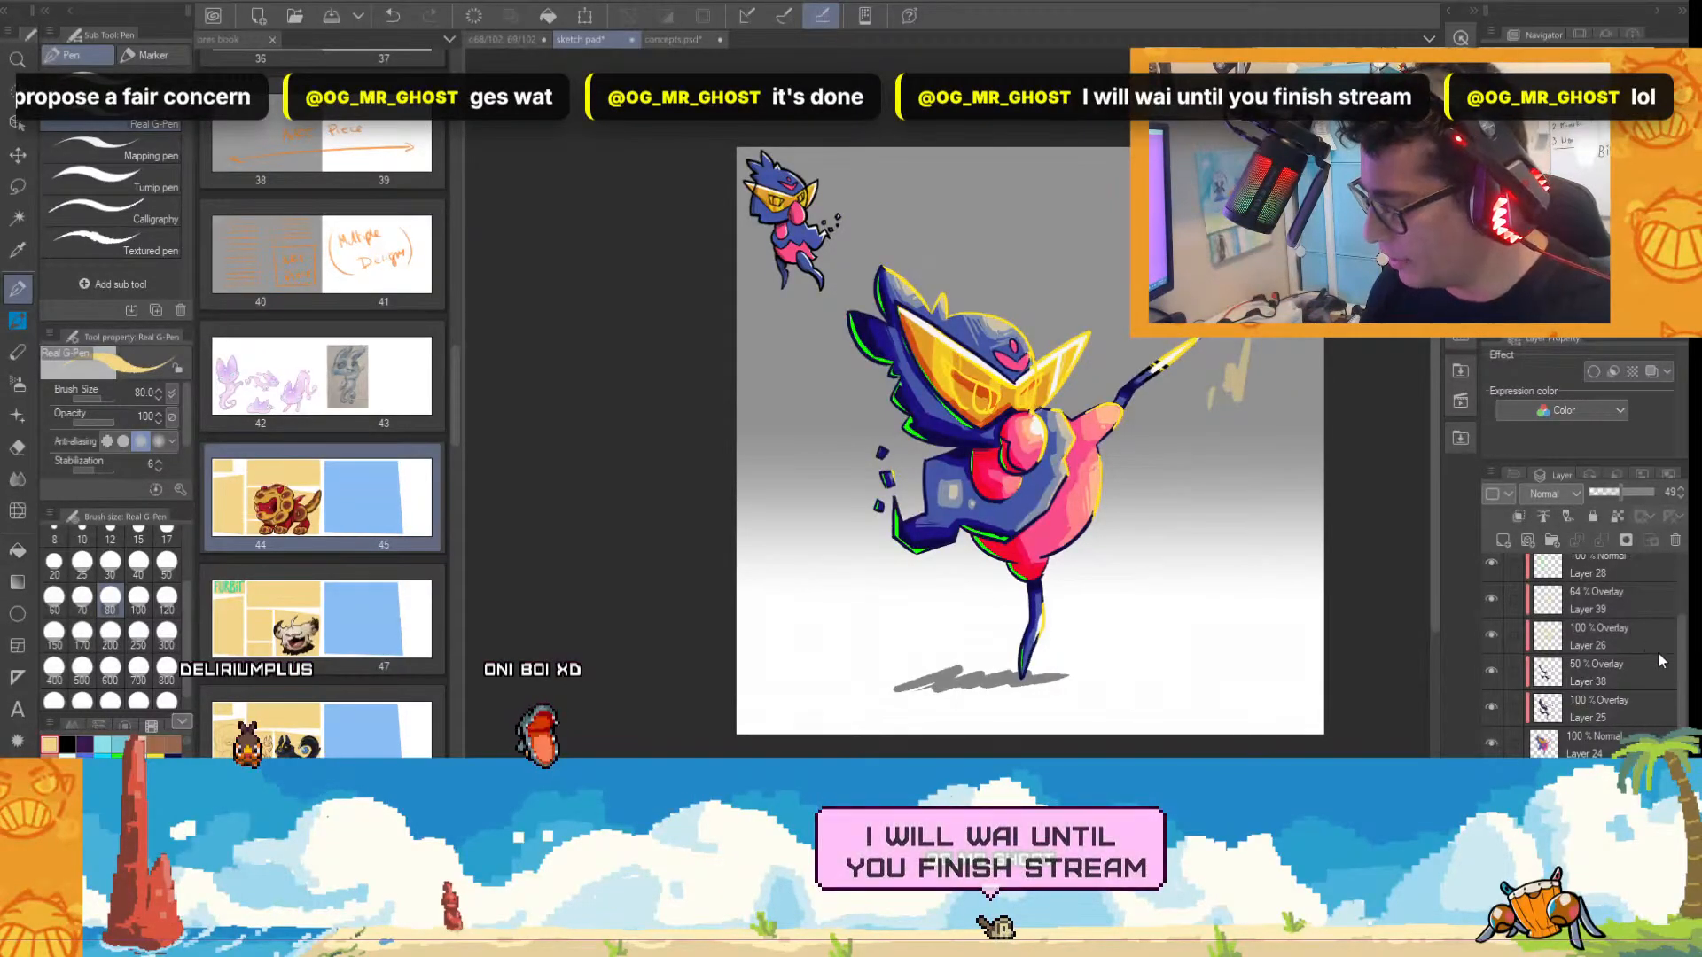
Paint a solid blue circle above the head on a new top layer and shade its lower-left edge dark navy on a clipped layer.
{"action": "scroll", "coordinate": [1658, 620], "scroll_direction": "up", "scroll_amount": 2}
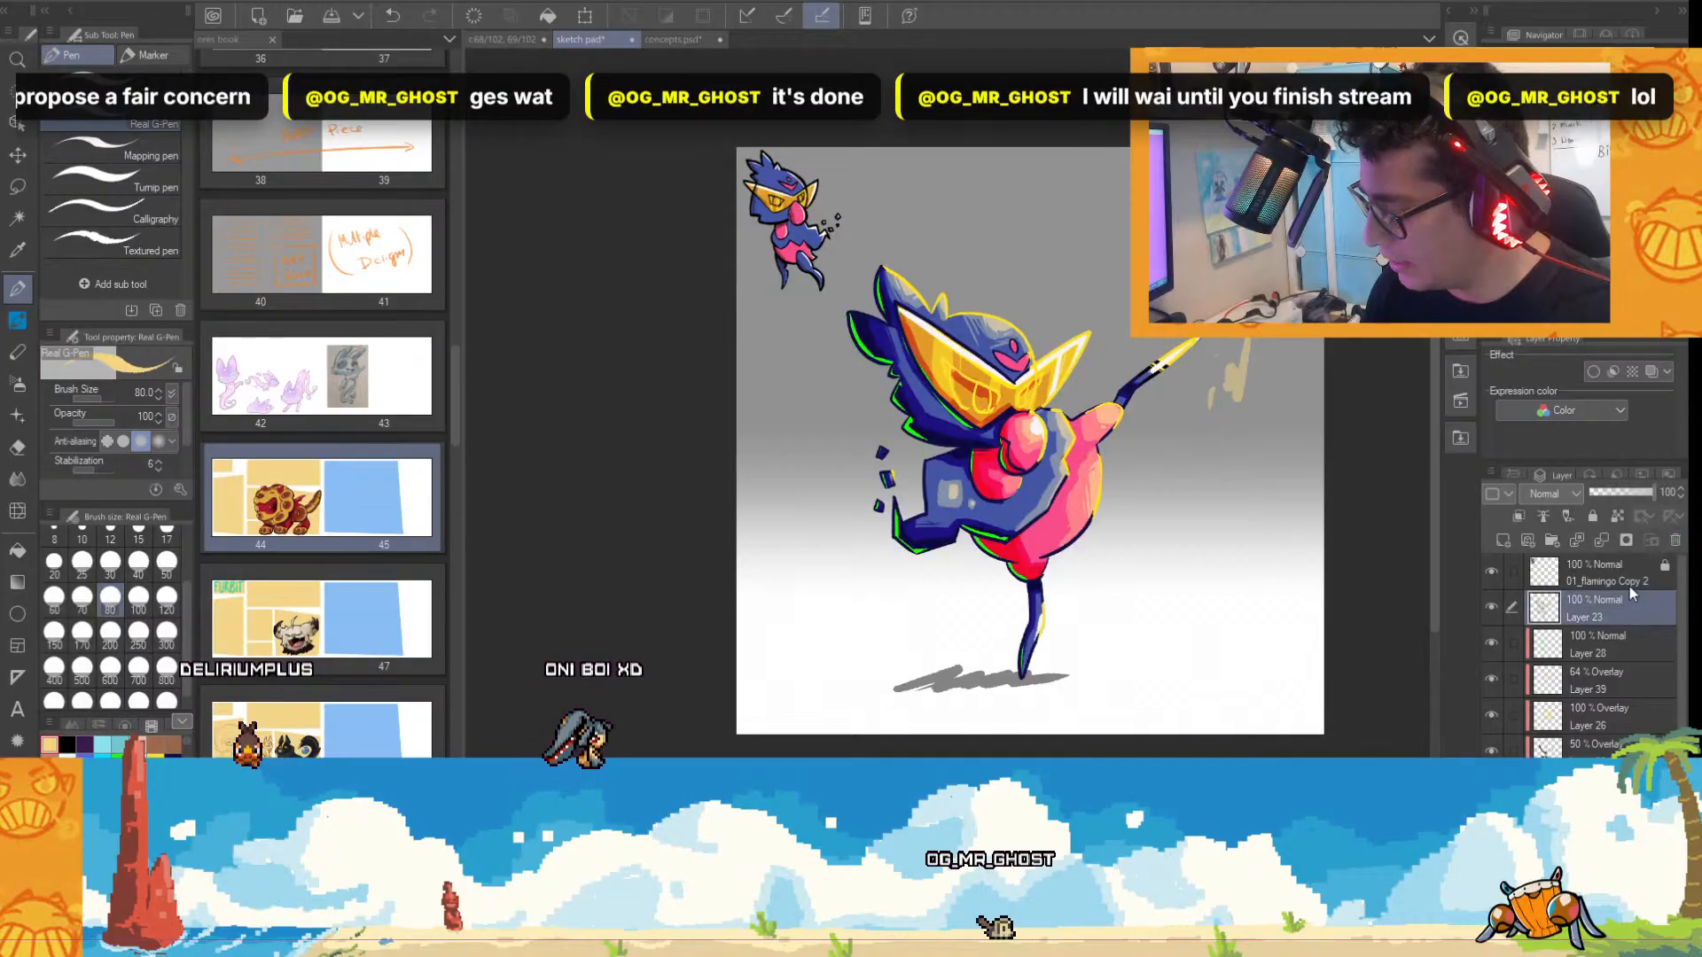
{"action": "left_click", "coordinate": [1611, 575]}
{"action": "left_click", "coordinate": [1502, 540]}
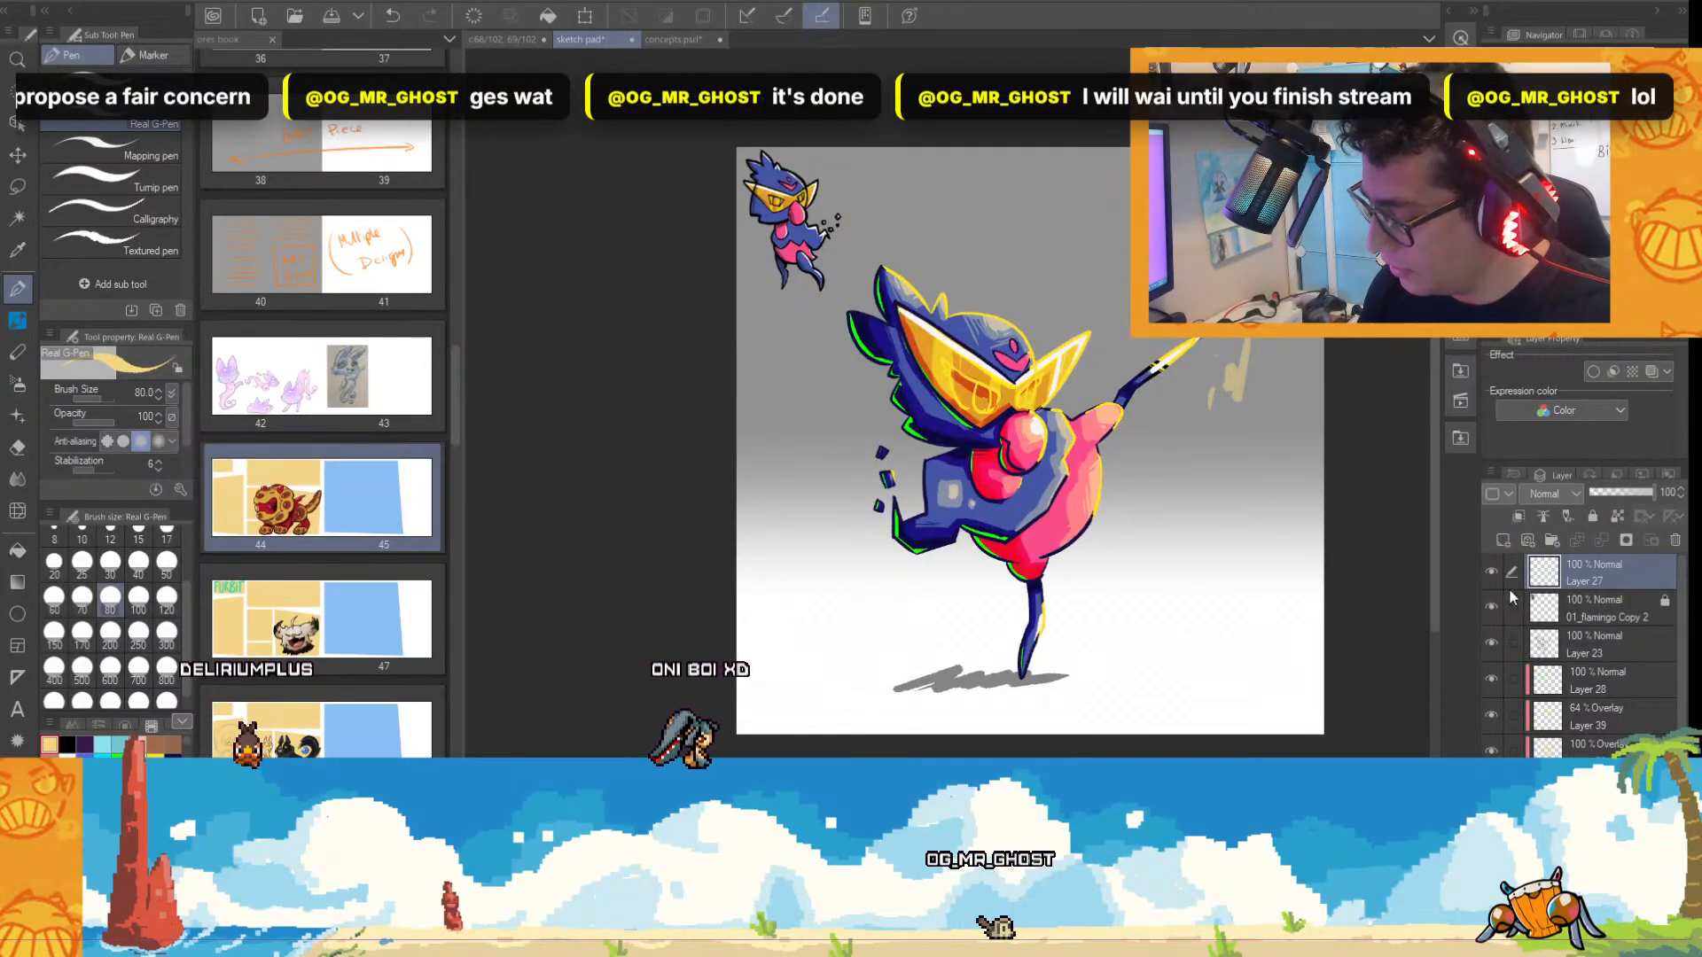
{"action": "scroll", "coordinate": [1320, 461], "scroll_direction": "up", "scroll_amount": 2}
{"action": "scroll", "coordinate": [926, 514], "scroll_direction": "down", "scroll_amount": 1}
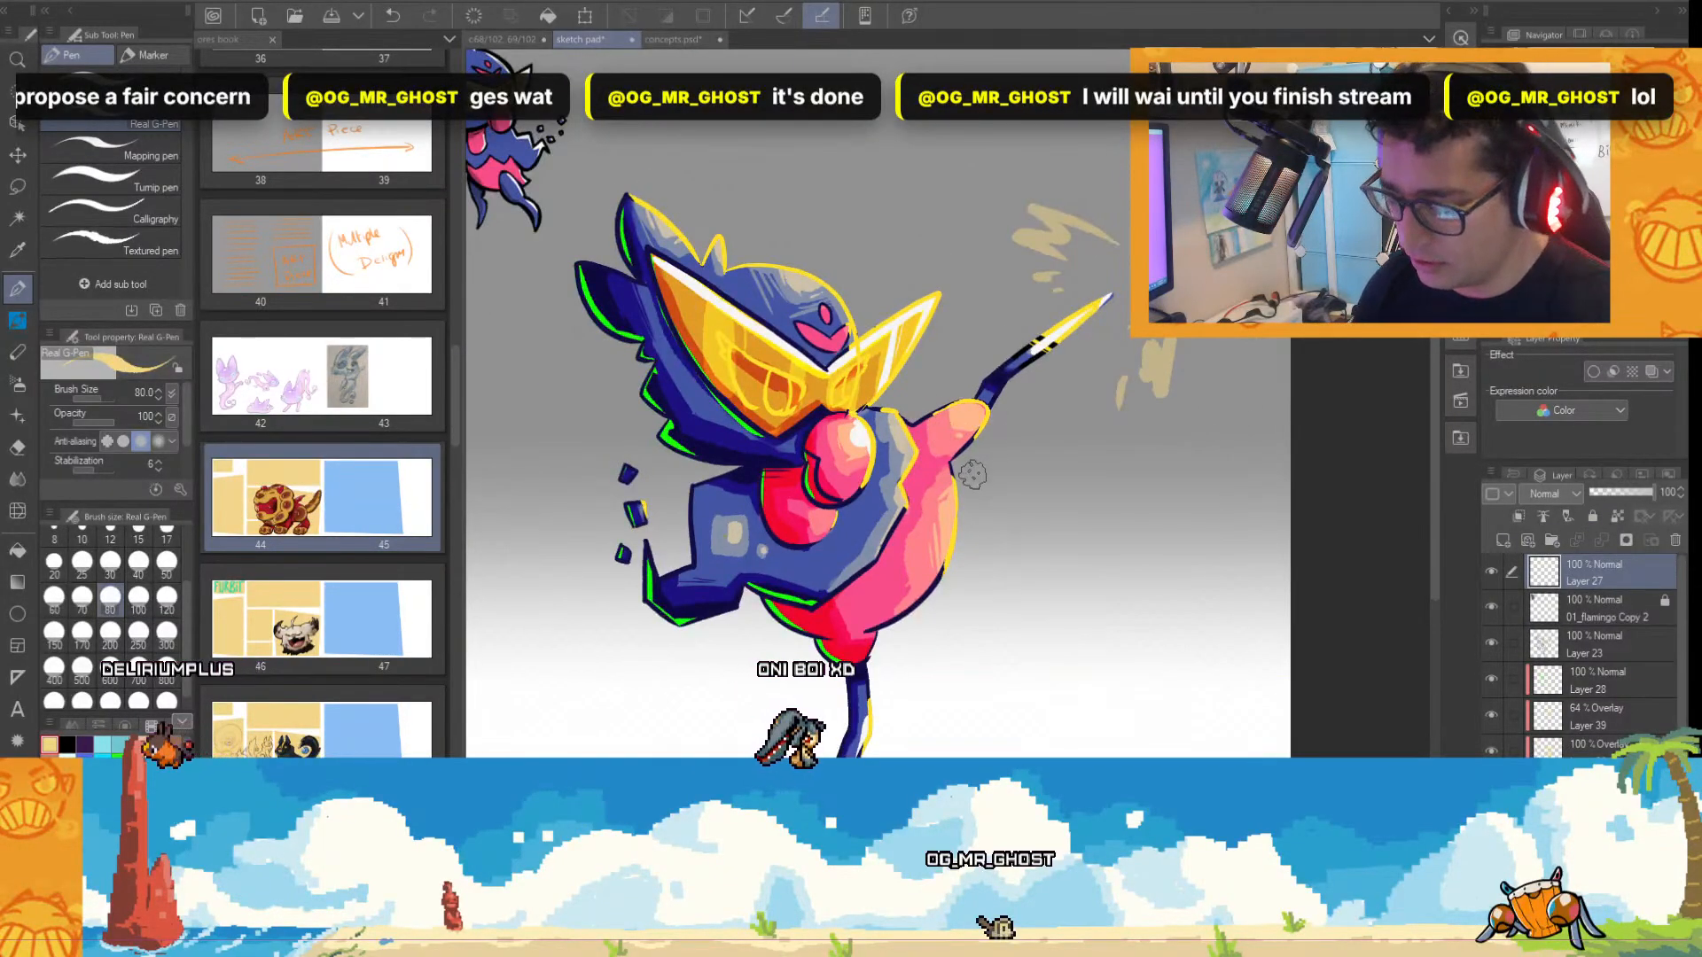
{"action": "left_click", "coordinate": [849, 537], "text": "alt"}
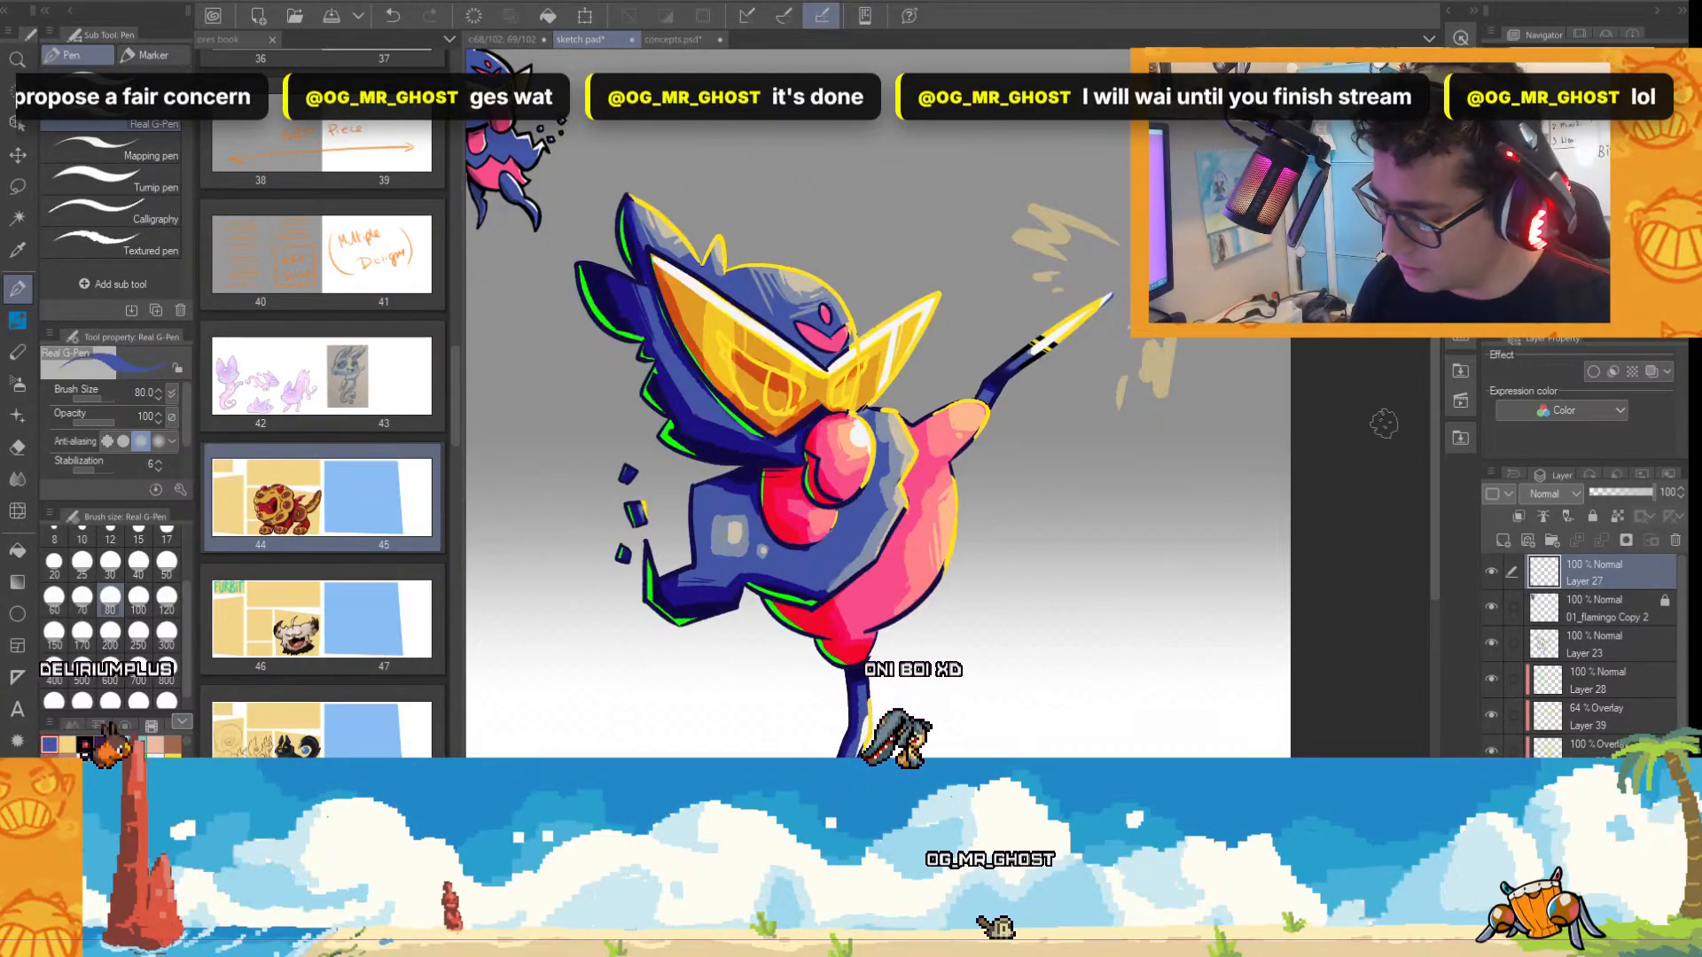
{"action": "scroll", "coordinate": [1436, 433], "scroll_direction": "up", "scroll_amount": 3}
{"action": "mouse_move", "coordinate": [804, 266]}
{"action": "left_mouse_down"}
{"action": "mouse_move", "coordinate": [829, 342]}
{"action": "mouse_move", "coordinate": [800, 339]}
{"action": "mouse_move", "coordinate": [807, 306]}
{"action": "left_mouse_up"}
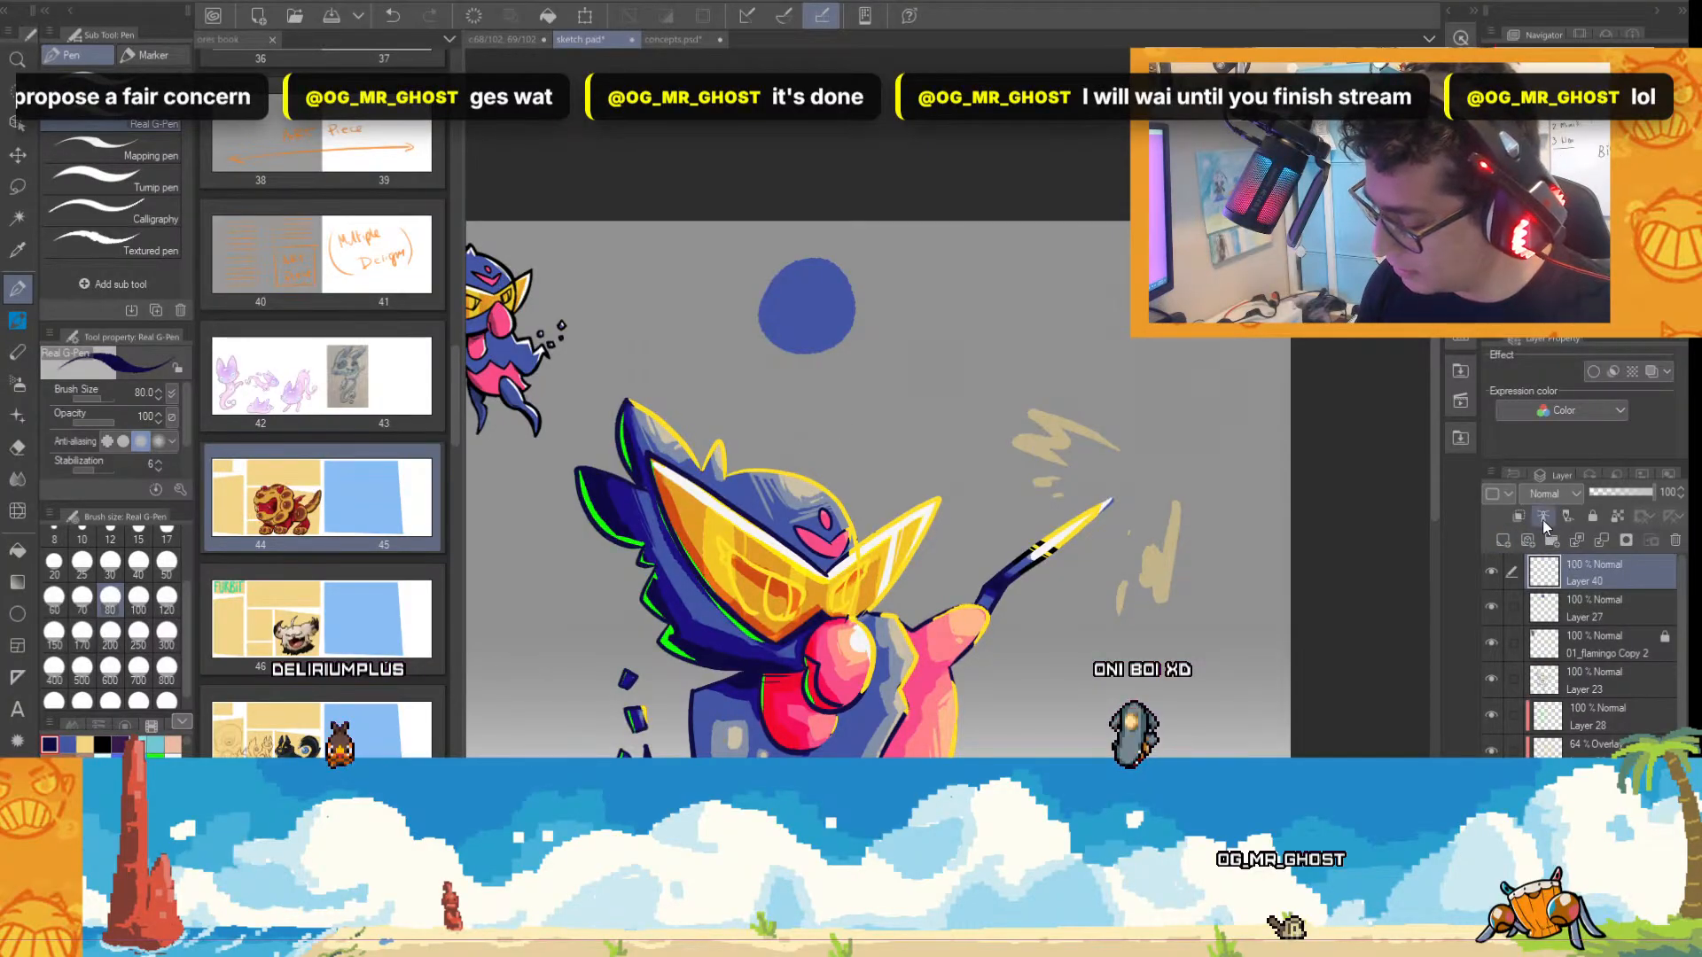
{"action": "mouse_move", "coordinate": [762, 284]}
{"action": "left_mouse_down"}
{"action": "mouse_move", "coordinate": [790, 358]}
{"action": "mouse_move", "coordinate": [862, 351]}
{"action": "left_mouse_up"}
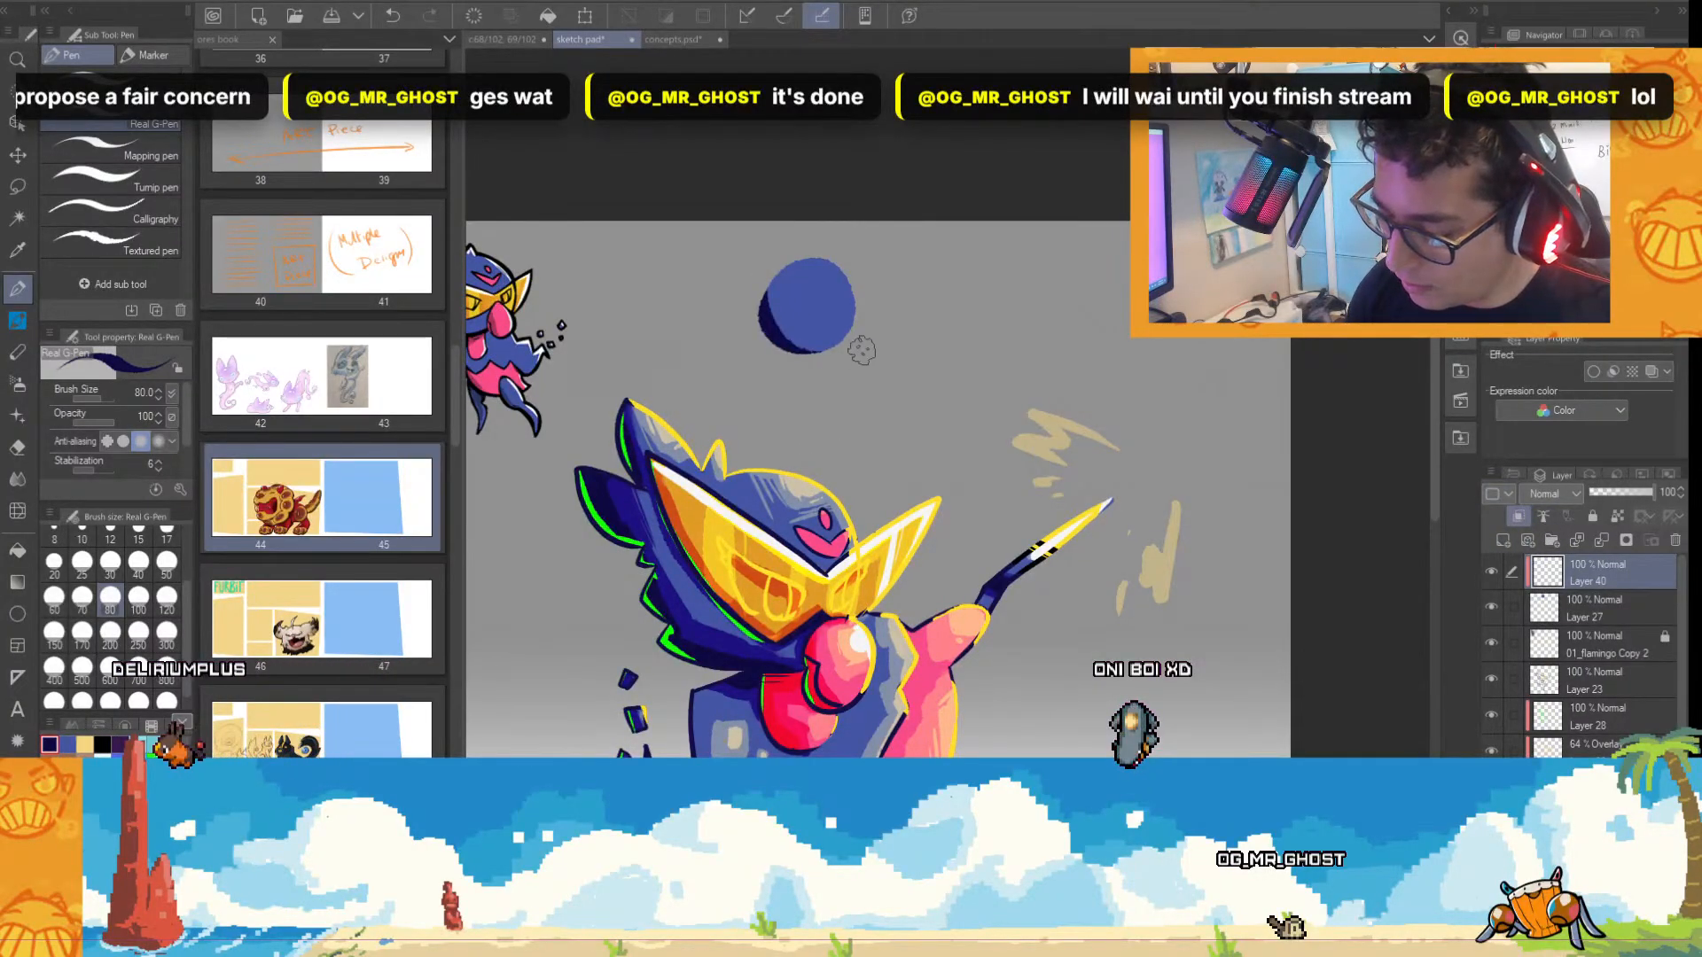
{"action": "mouse_move", "coordinate": [760, 276]}
{"action": "left_mouse_down"}
{"action": "mouse_move", "coordinate": [766, 328]}
{"action": "mouse_move", "coordinate": [858, 319]}
{"action": "left_mouse_up"}
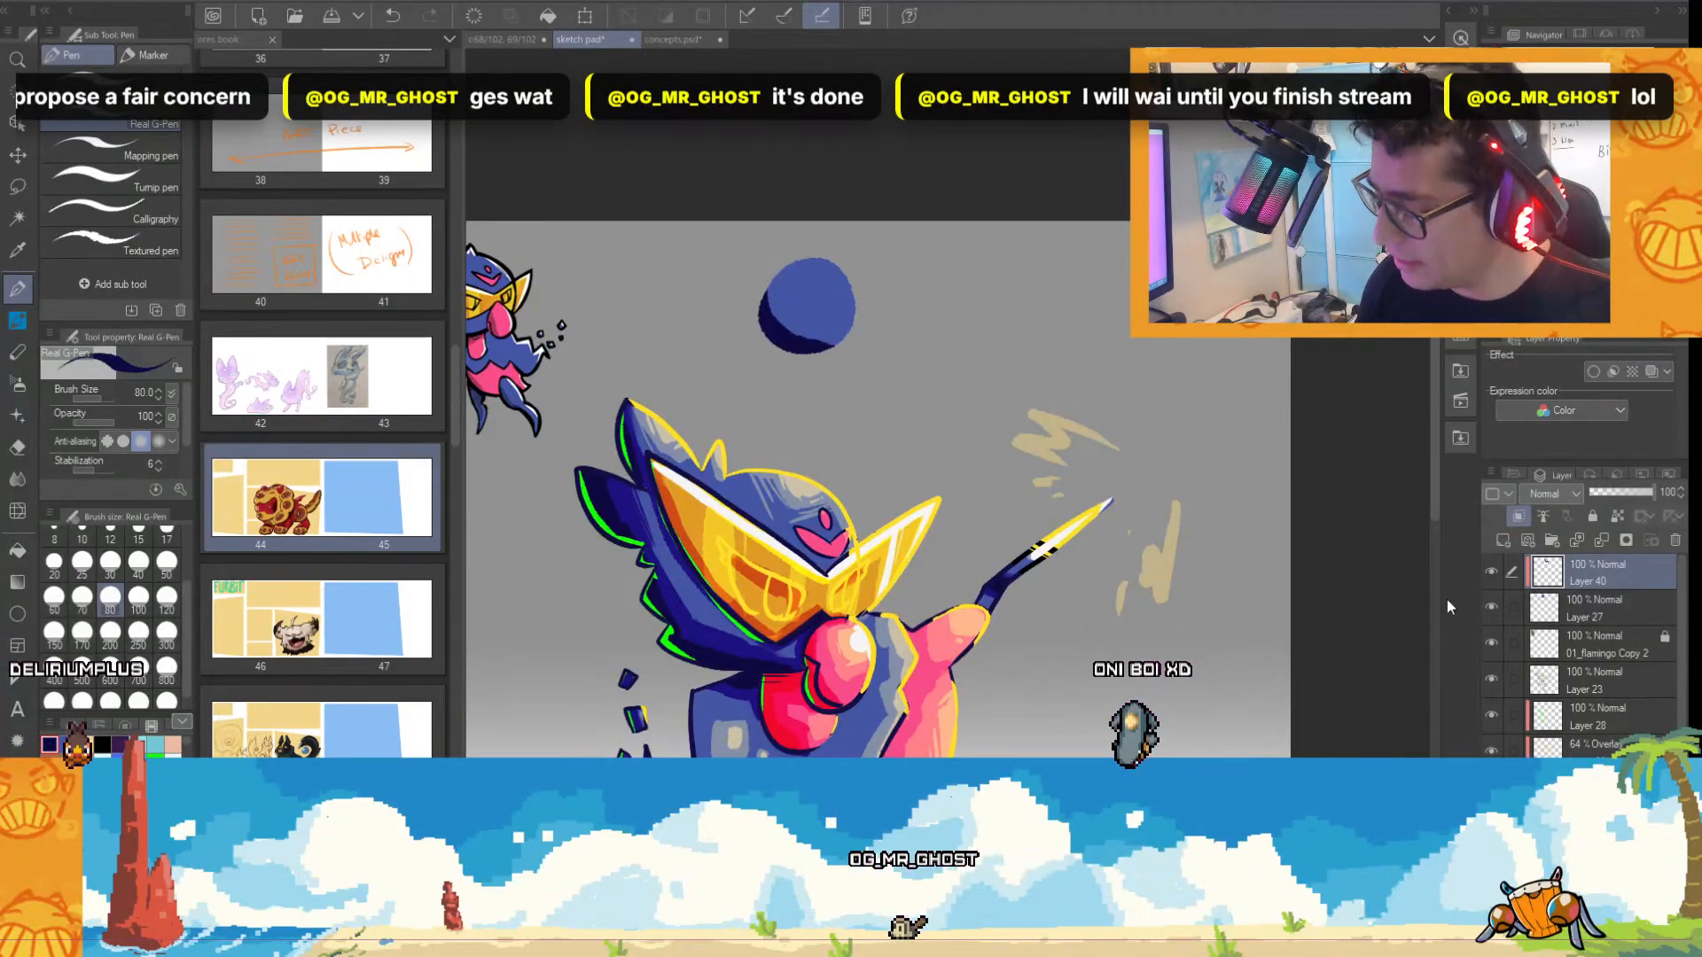
Cover the circle's blue base on Layer 27 with the beige sampled from the body highlights.
{"action": "left_click", "coordinate": [1594, 612]}
{"action": "left_click", "coordinate": [732, 737], "text": "alt"}
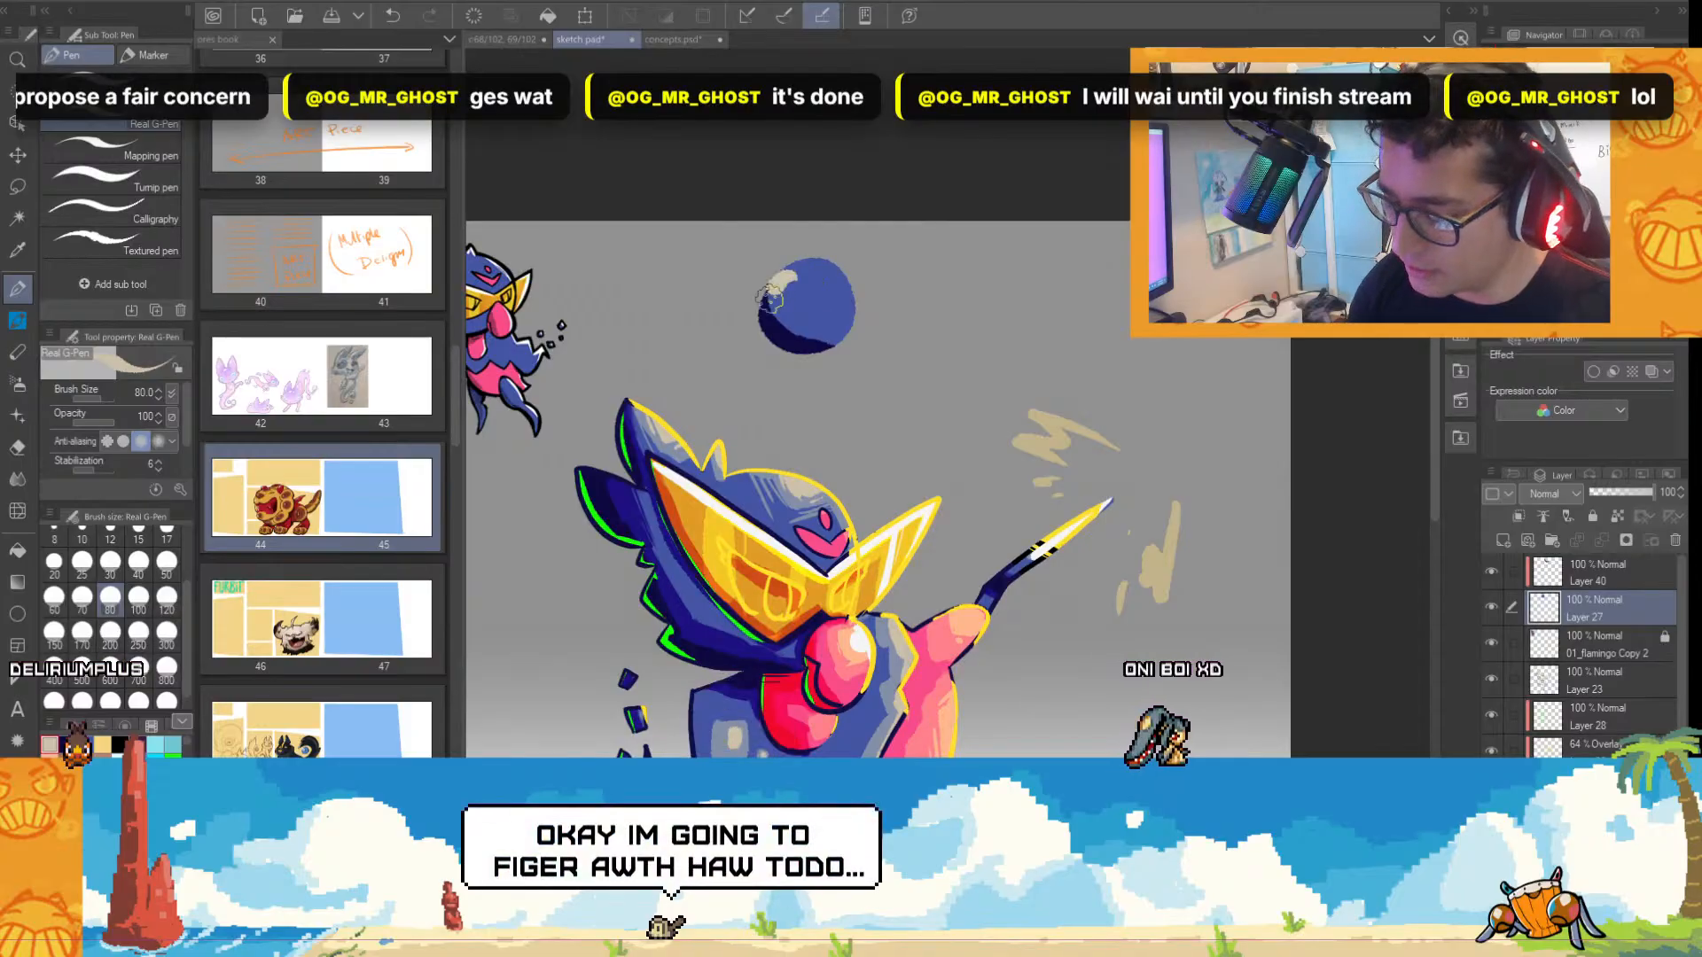
{"action": "mouse_move", "coordinate": [770, 321]}
{"action": "left_mouse_down"}
{"action": "mouse_move", "coordinate": [826, 329]}
{"action": "mouse_move", "coordinate": [811, 294]}
{"action": "left_mouse_up"}
{"action": "key", "text": "ctrl+z"}
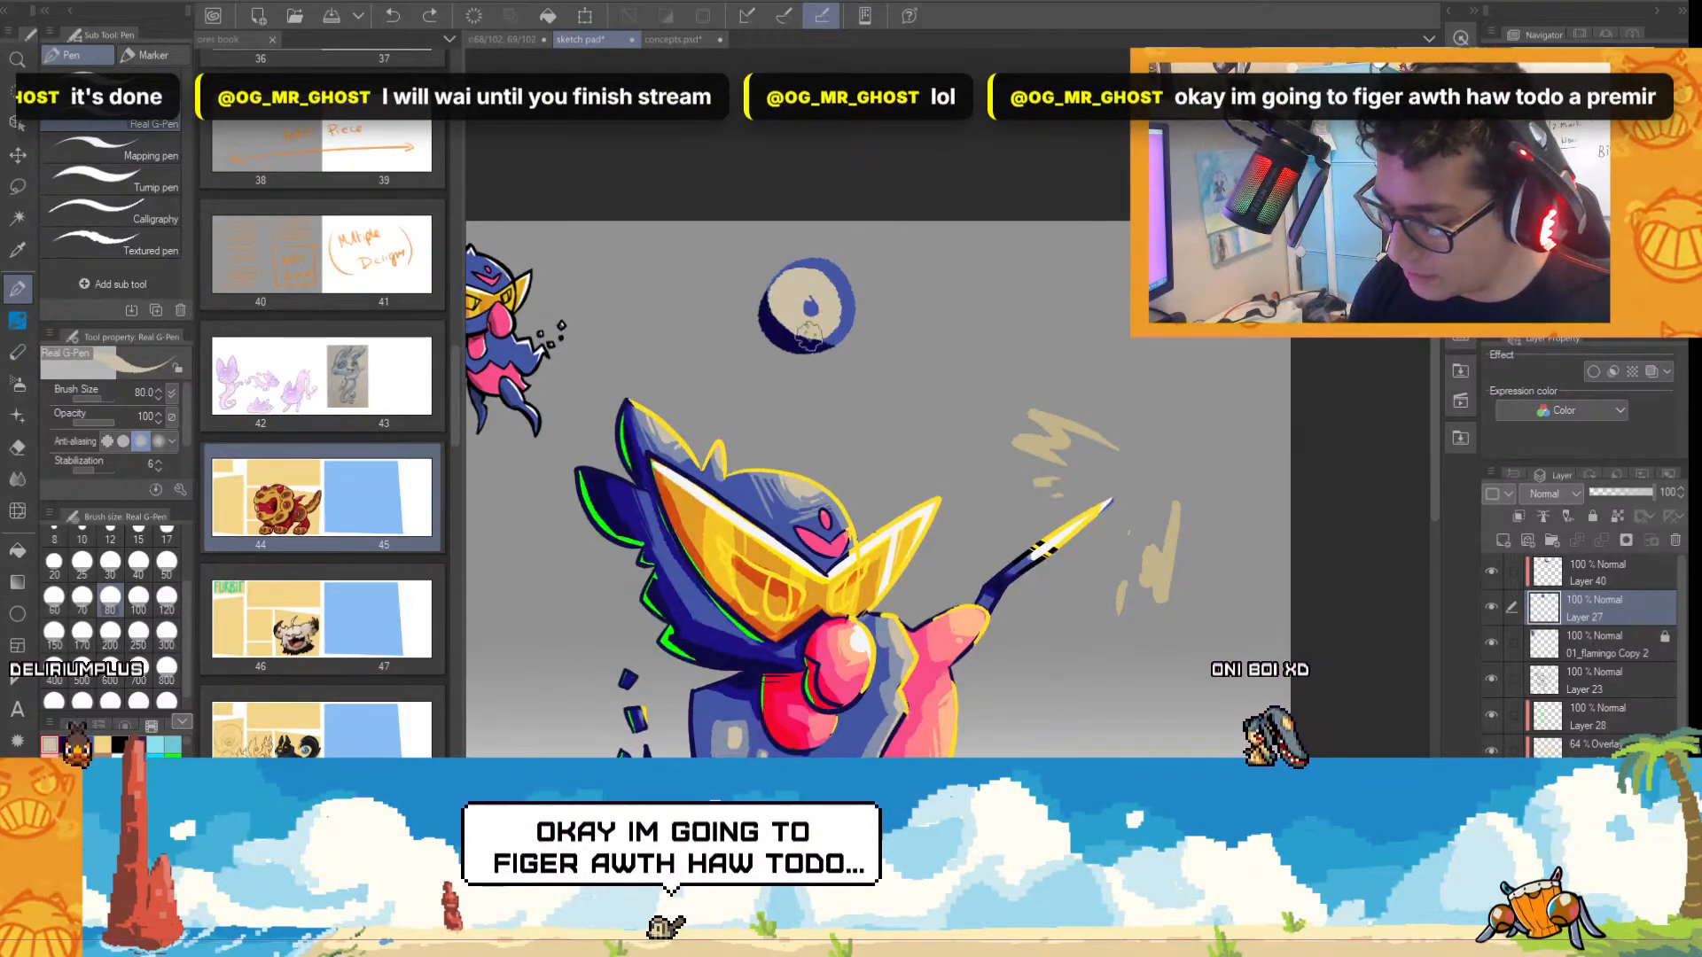
{"action": "key", "text": "ctrl+y"}
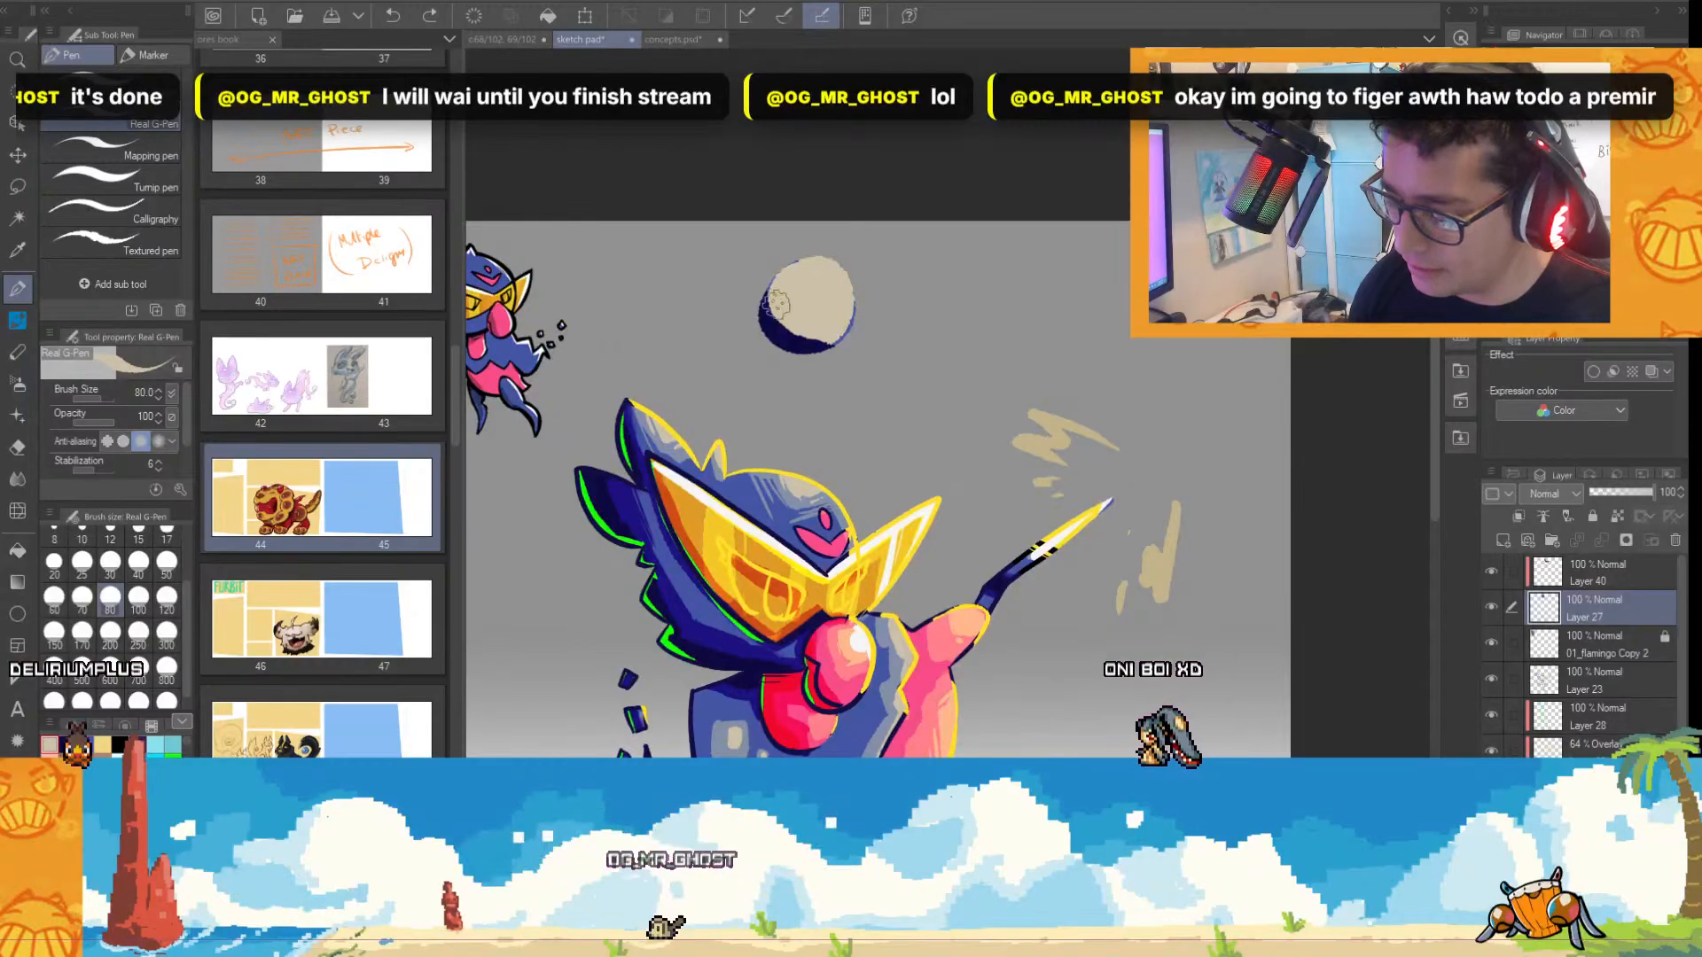
{"action": "mouse_move", "coordinate": [786, 283]}
{"action": "left_mouse_down"}
{"action": "mouse_move", "coordinate": [824, 273]}
{"action": "mouse_move", "coordinate": [841, 320]}
{"action": "left_mouse_up"}
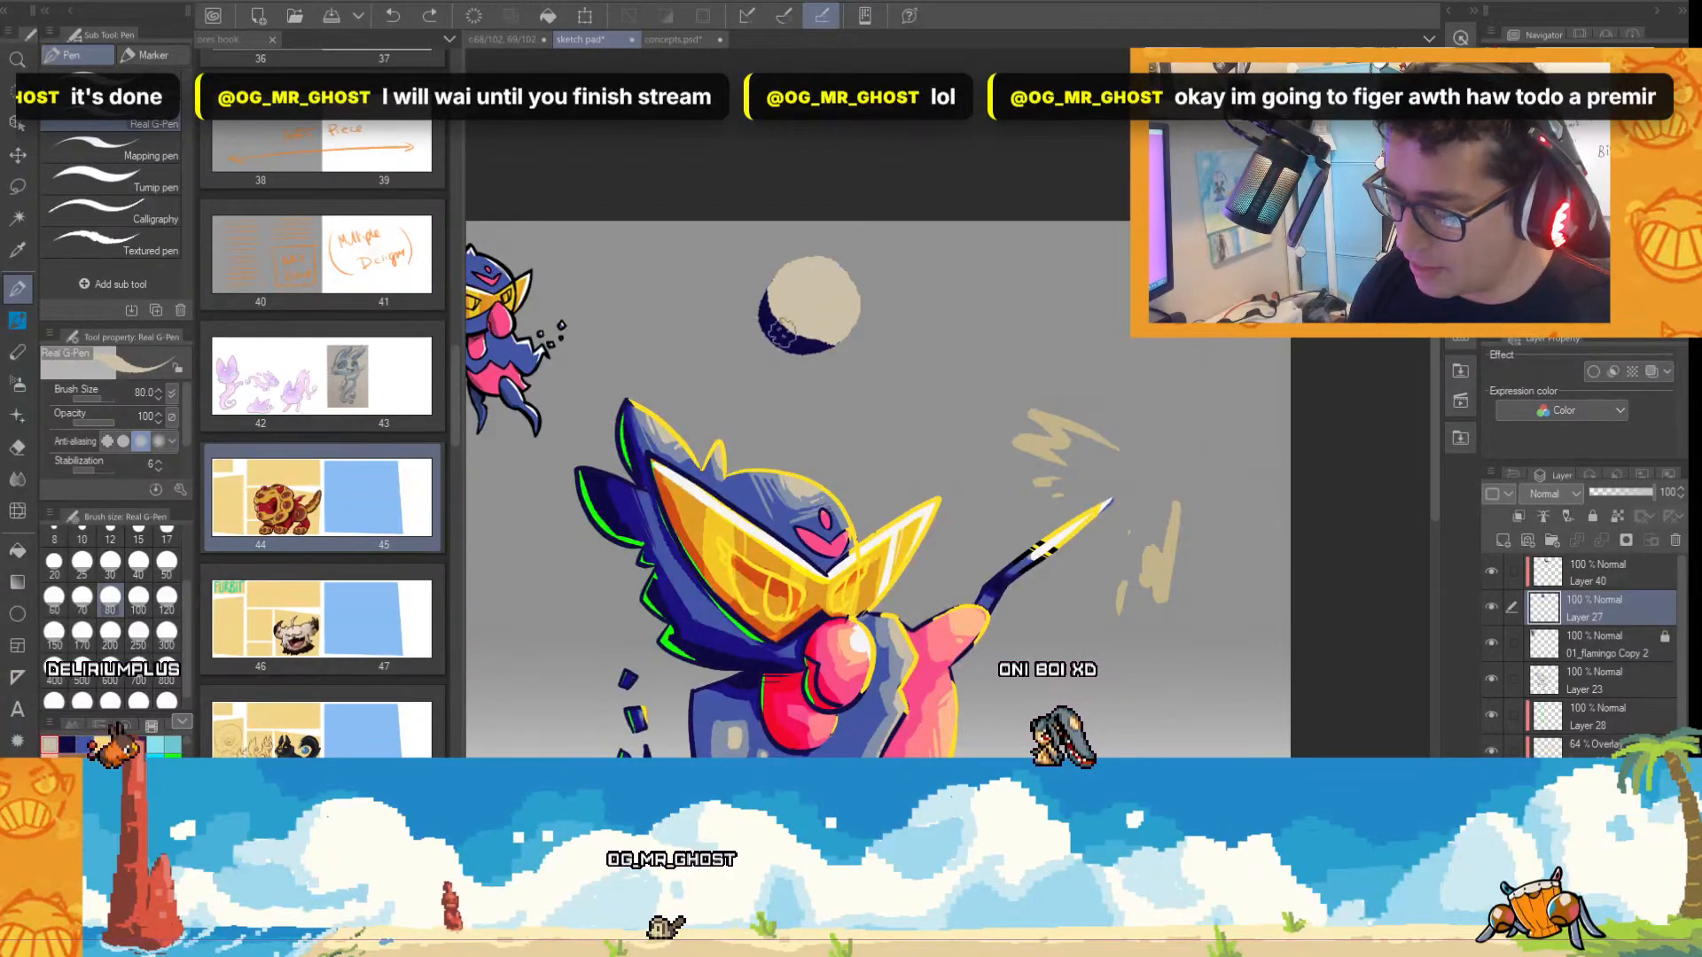
Paint grey-blue, medium blue and navy shading bands around the circle's beige center on the clipped Layer 40.
{"action": "left_click", "coordinate": [1591, 574]}
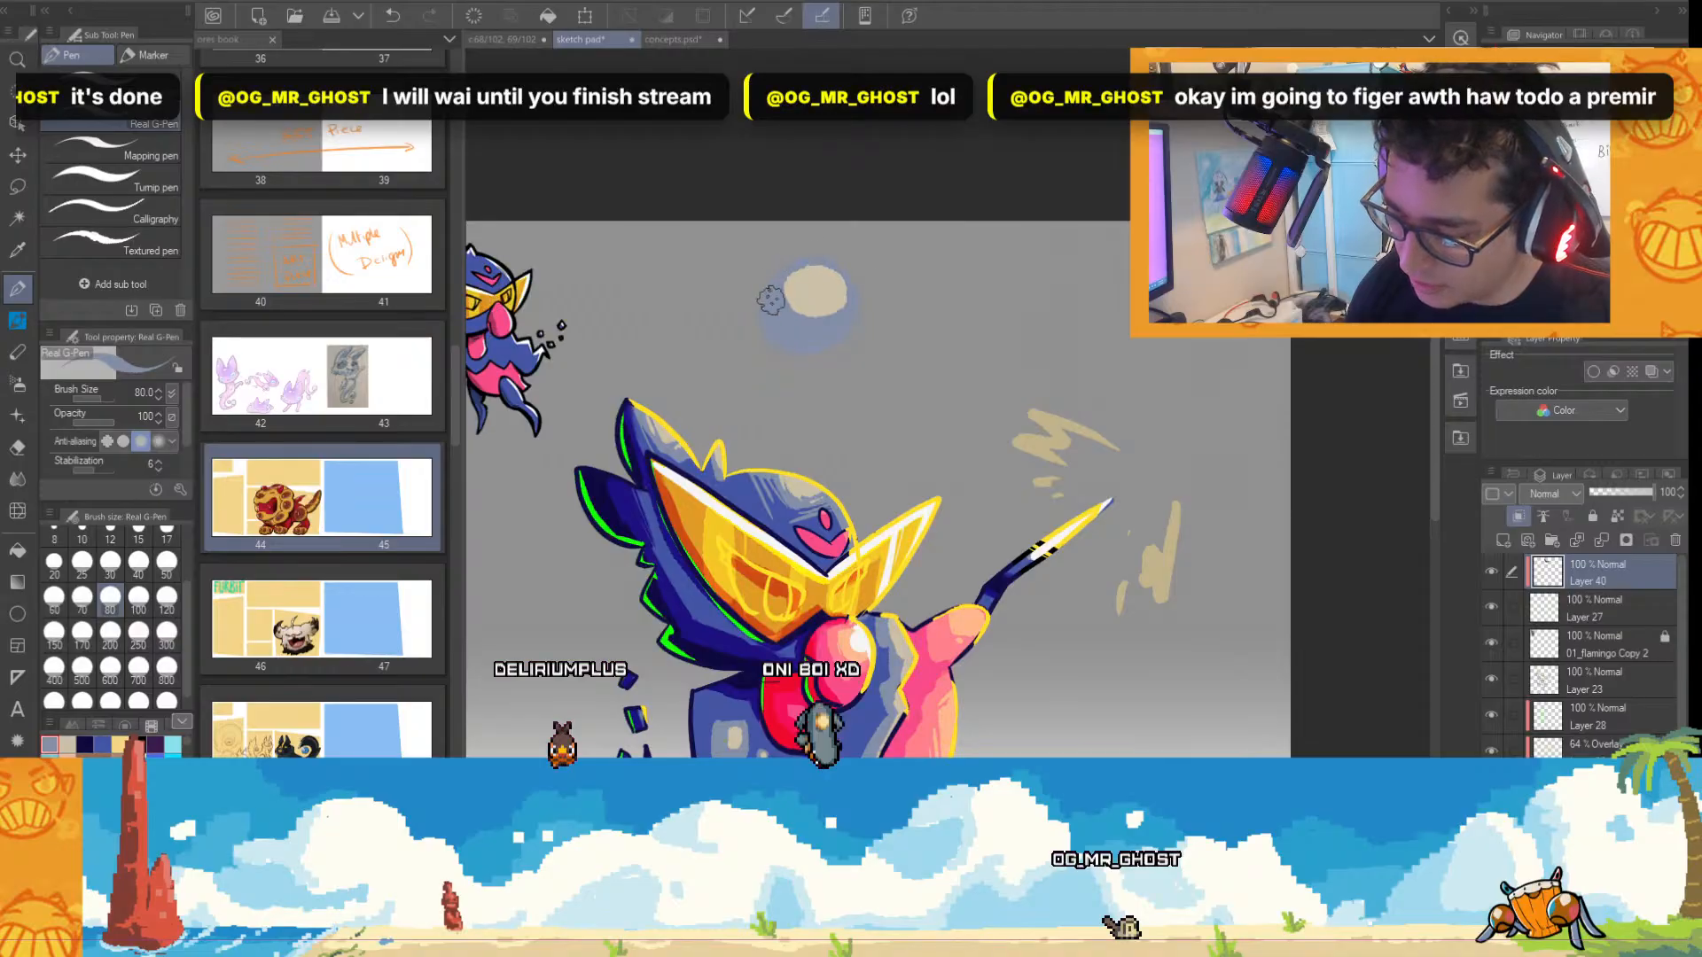
{"action": "left_click", "coordinate": [695, 733], "text": "alt"}
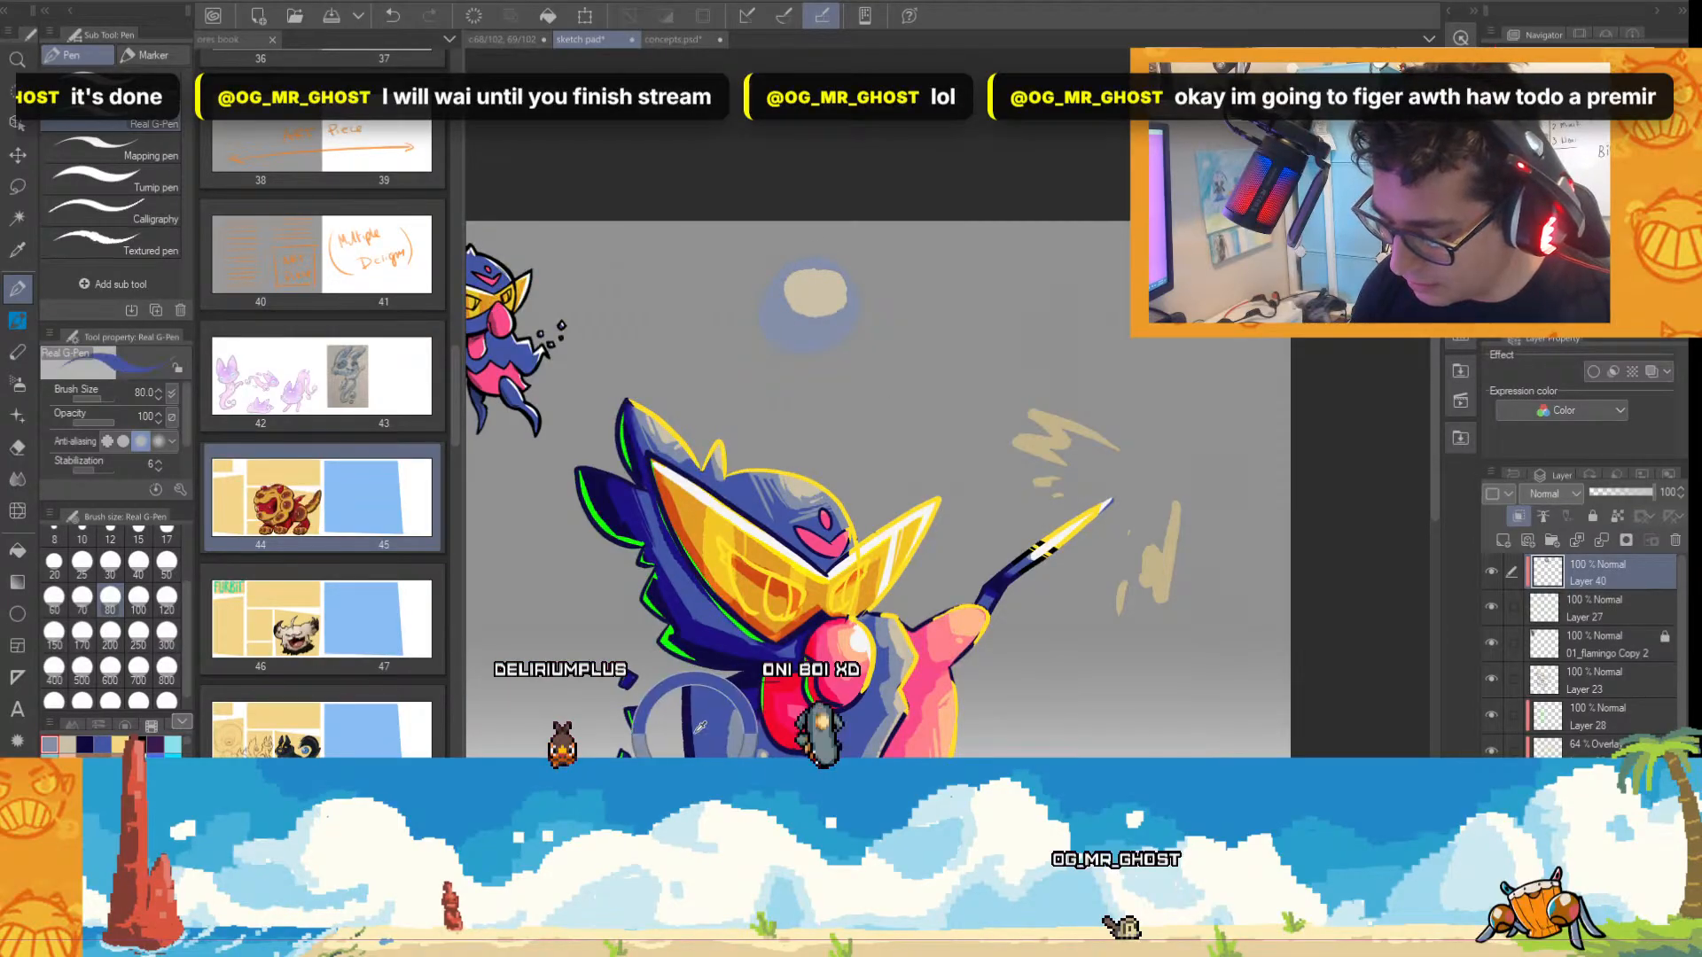
{"action": "left_click_drag", "start_coordinate": [794, 344], "coordinate": [856, 321]}
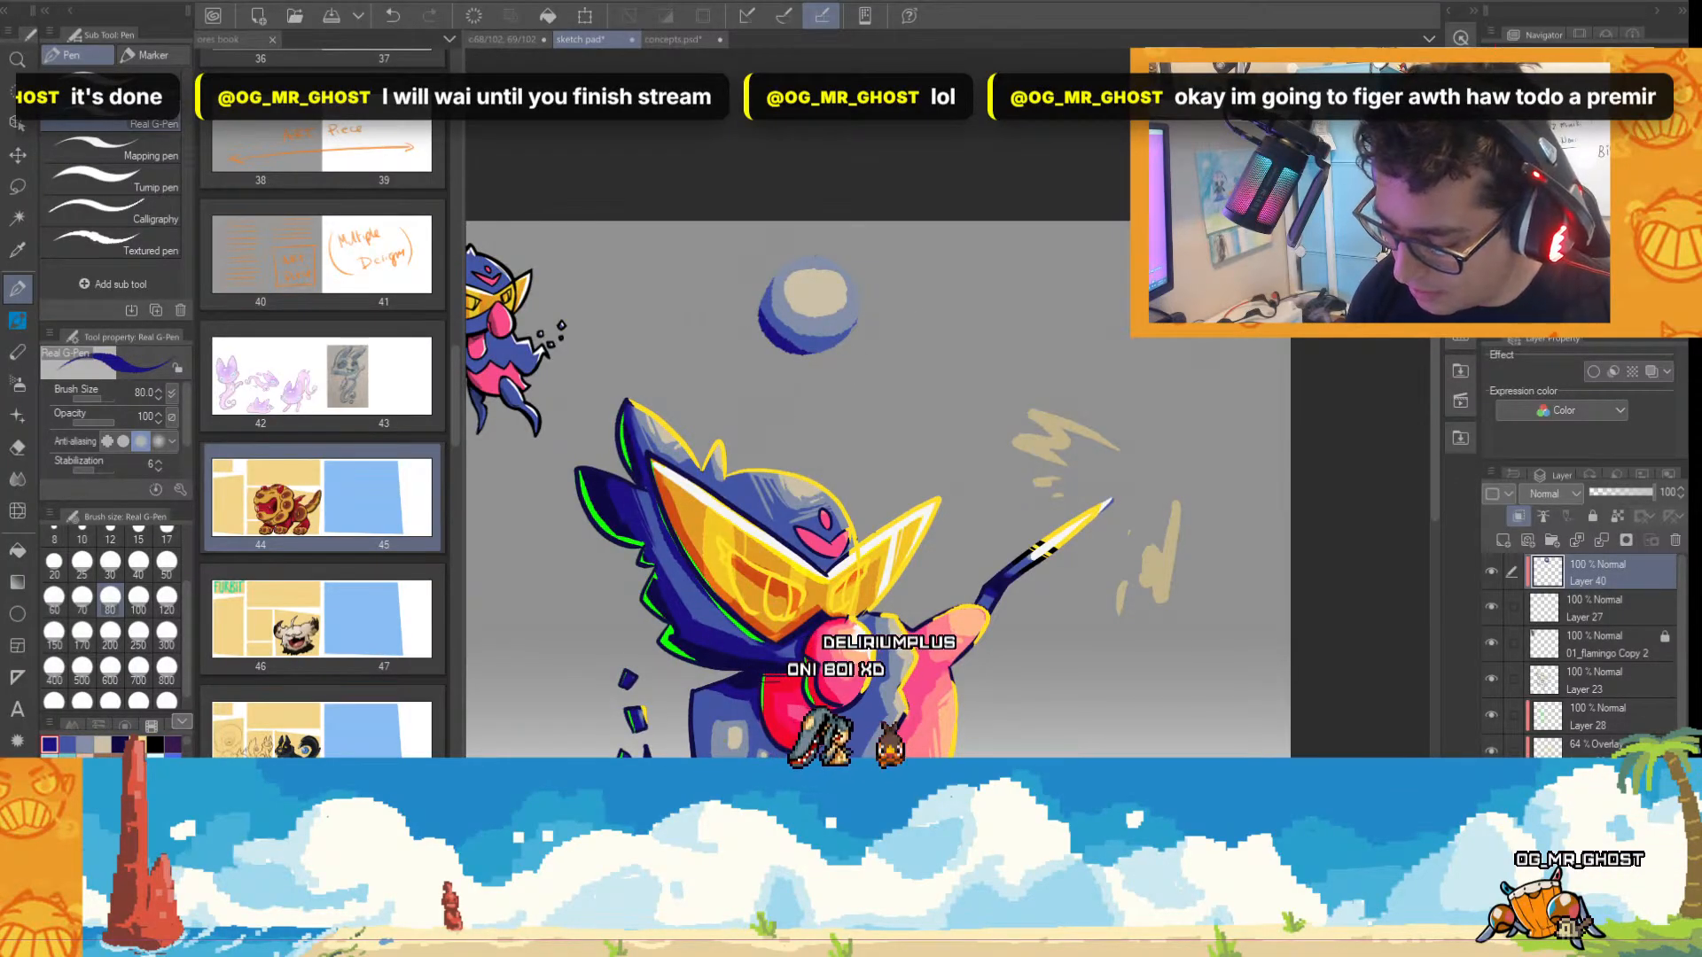
{"action": "scroll", "coordinate": [811, 416], "scroll_direction": "up", "scroll_amount": 2}
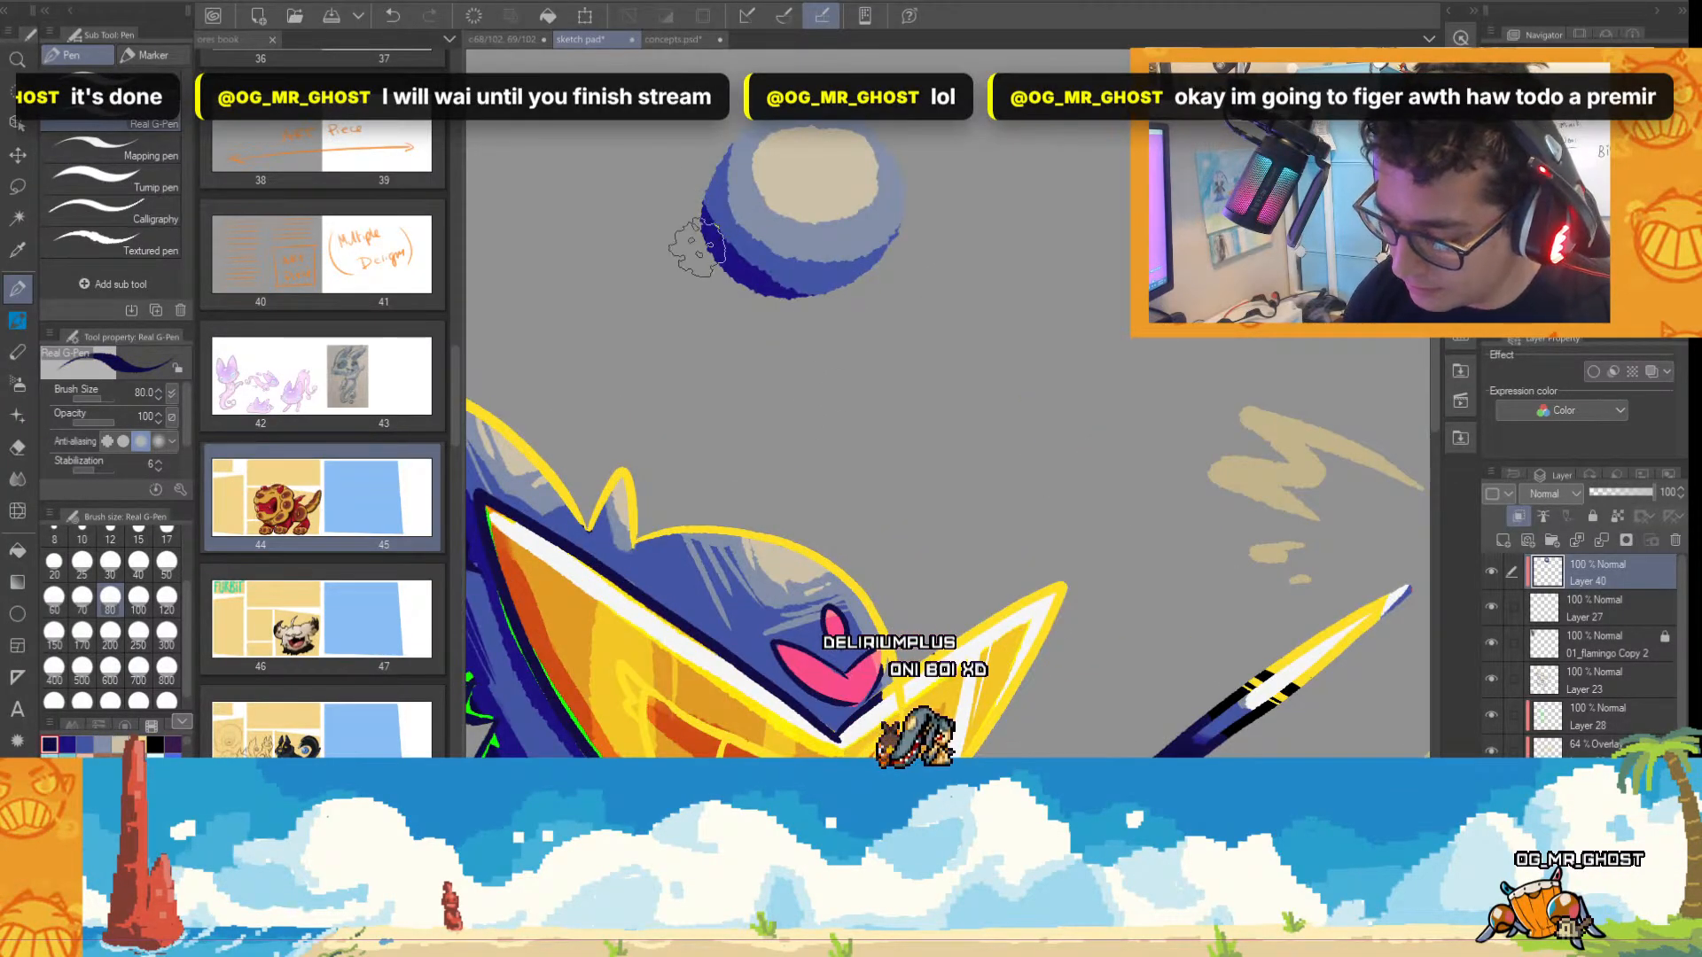
{"action": "scroll", "coordinate": [938, 381], "scroll_direction": "down", "scroll_amount": 1}
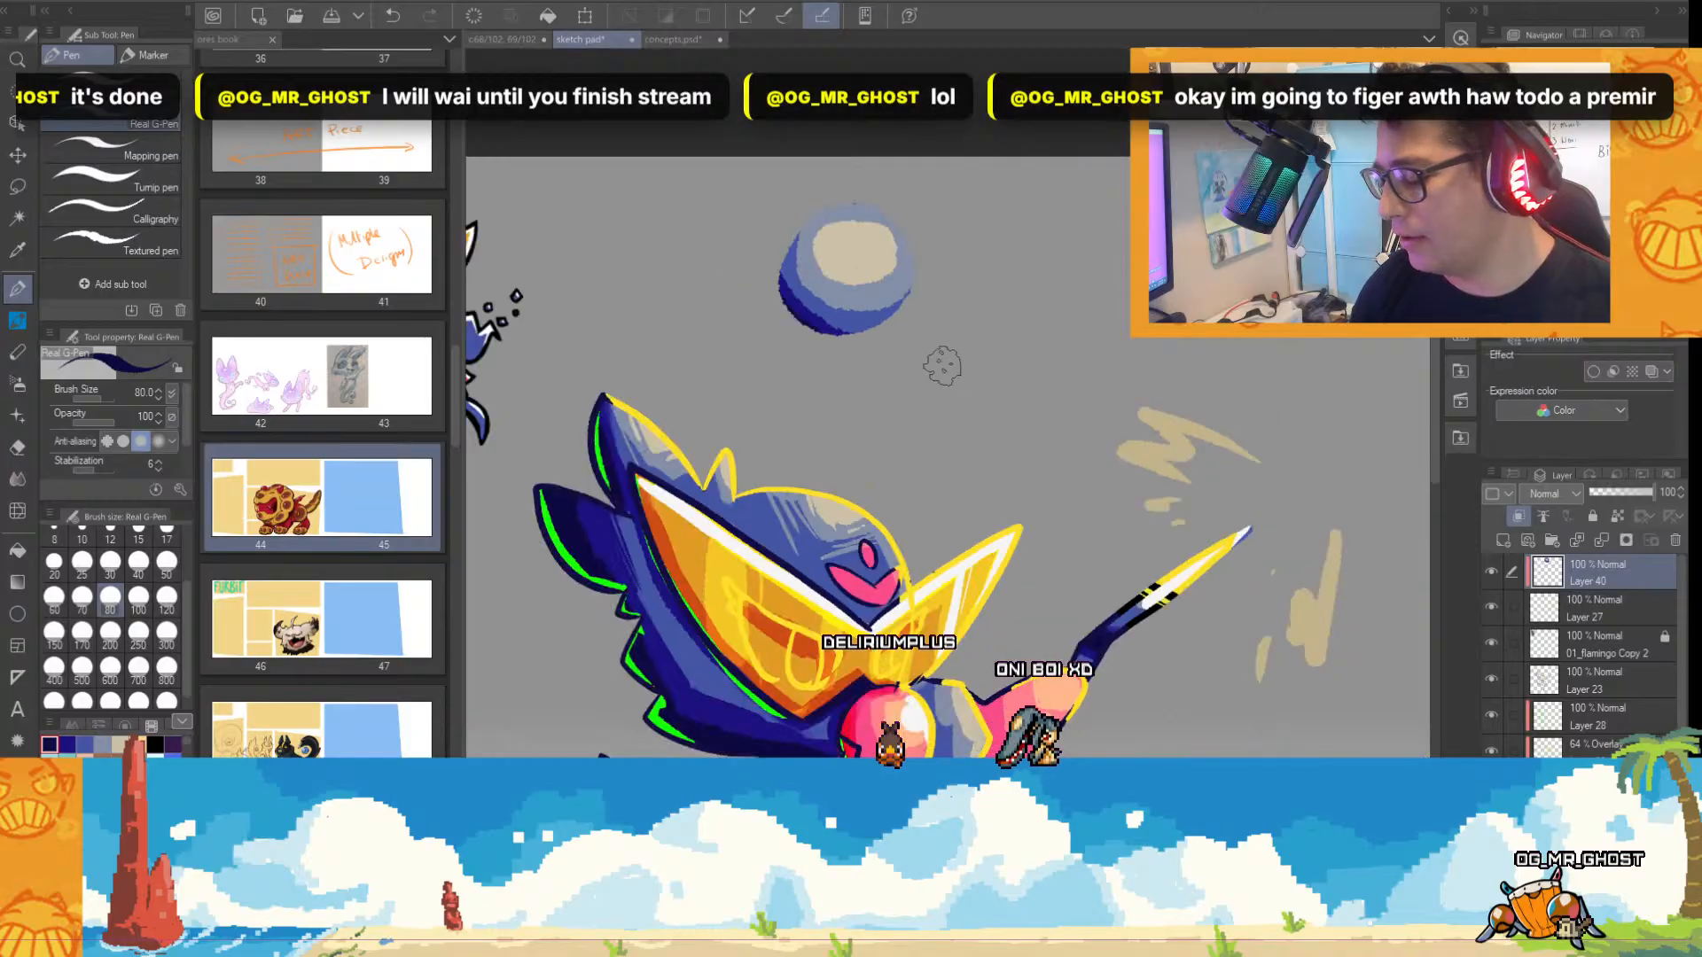
Shrink the sphere's beige highlight with grey-blue, widen the medium blue band and extend the navy shadow along the lower edge.
{"action": "scroll", "coordinate": [942, 364], "scroll_direction": "up", "scroll_amount": 2}
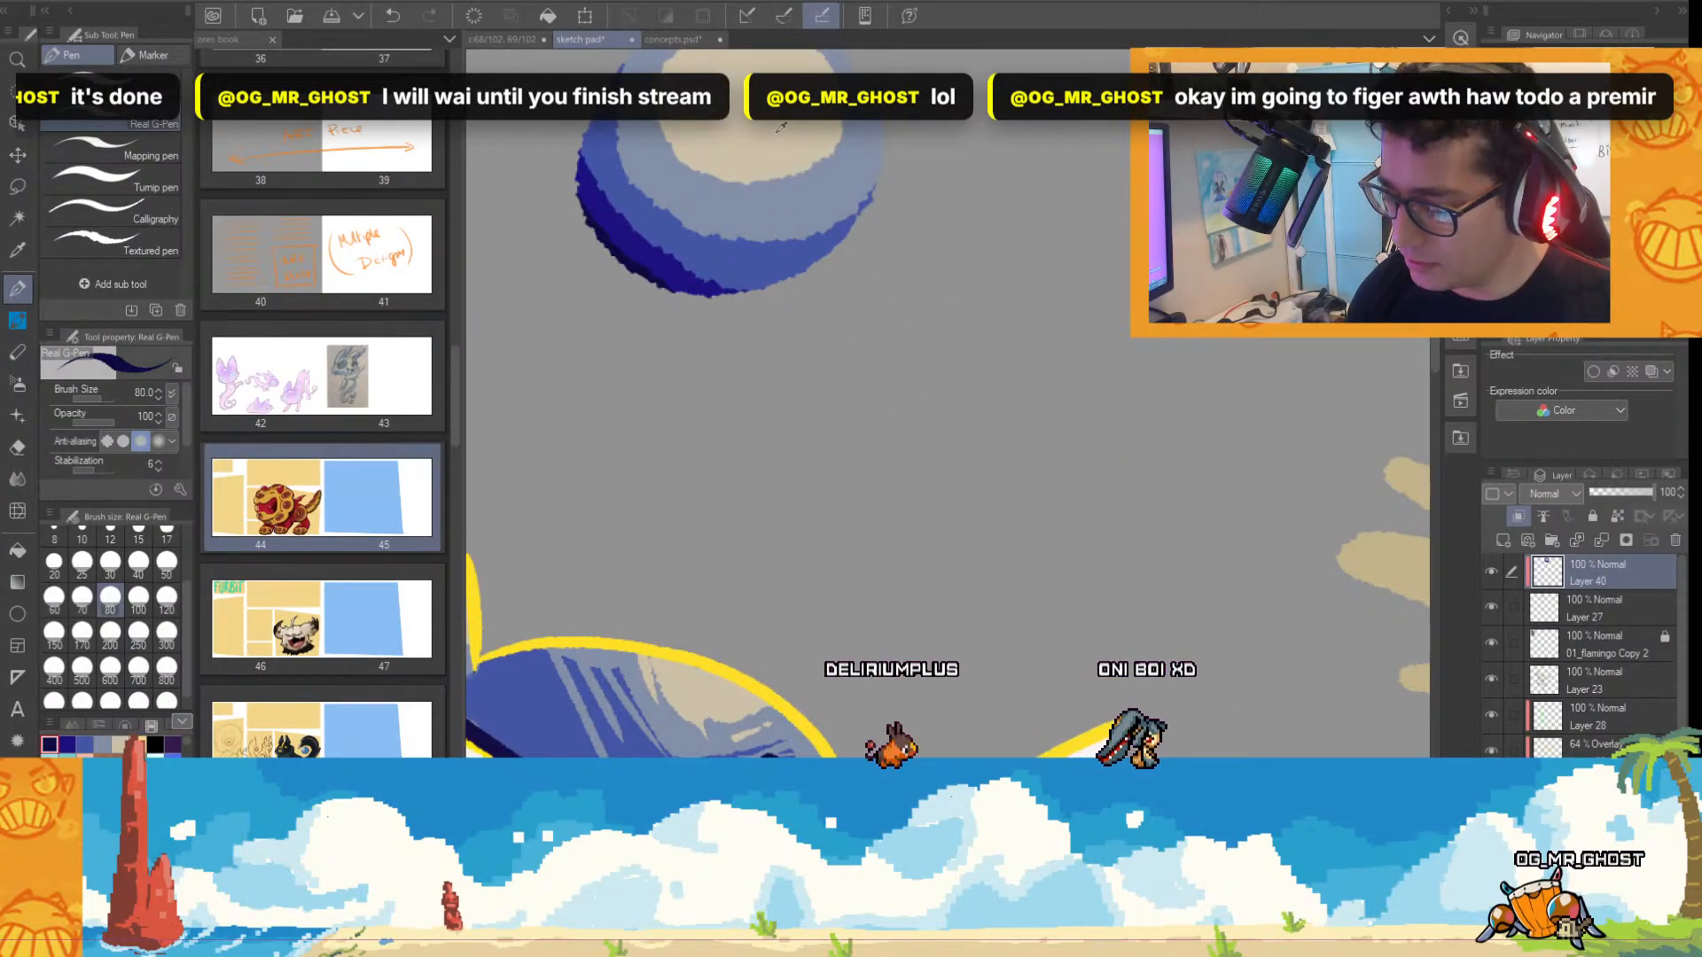
{"action": "scroll", "coordinate": [798, 186], "scroll_direction": "down", "scroll_amount": 2}
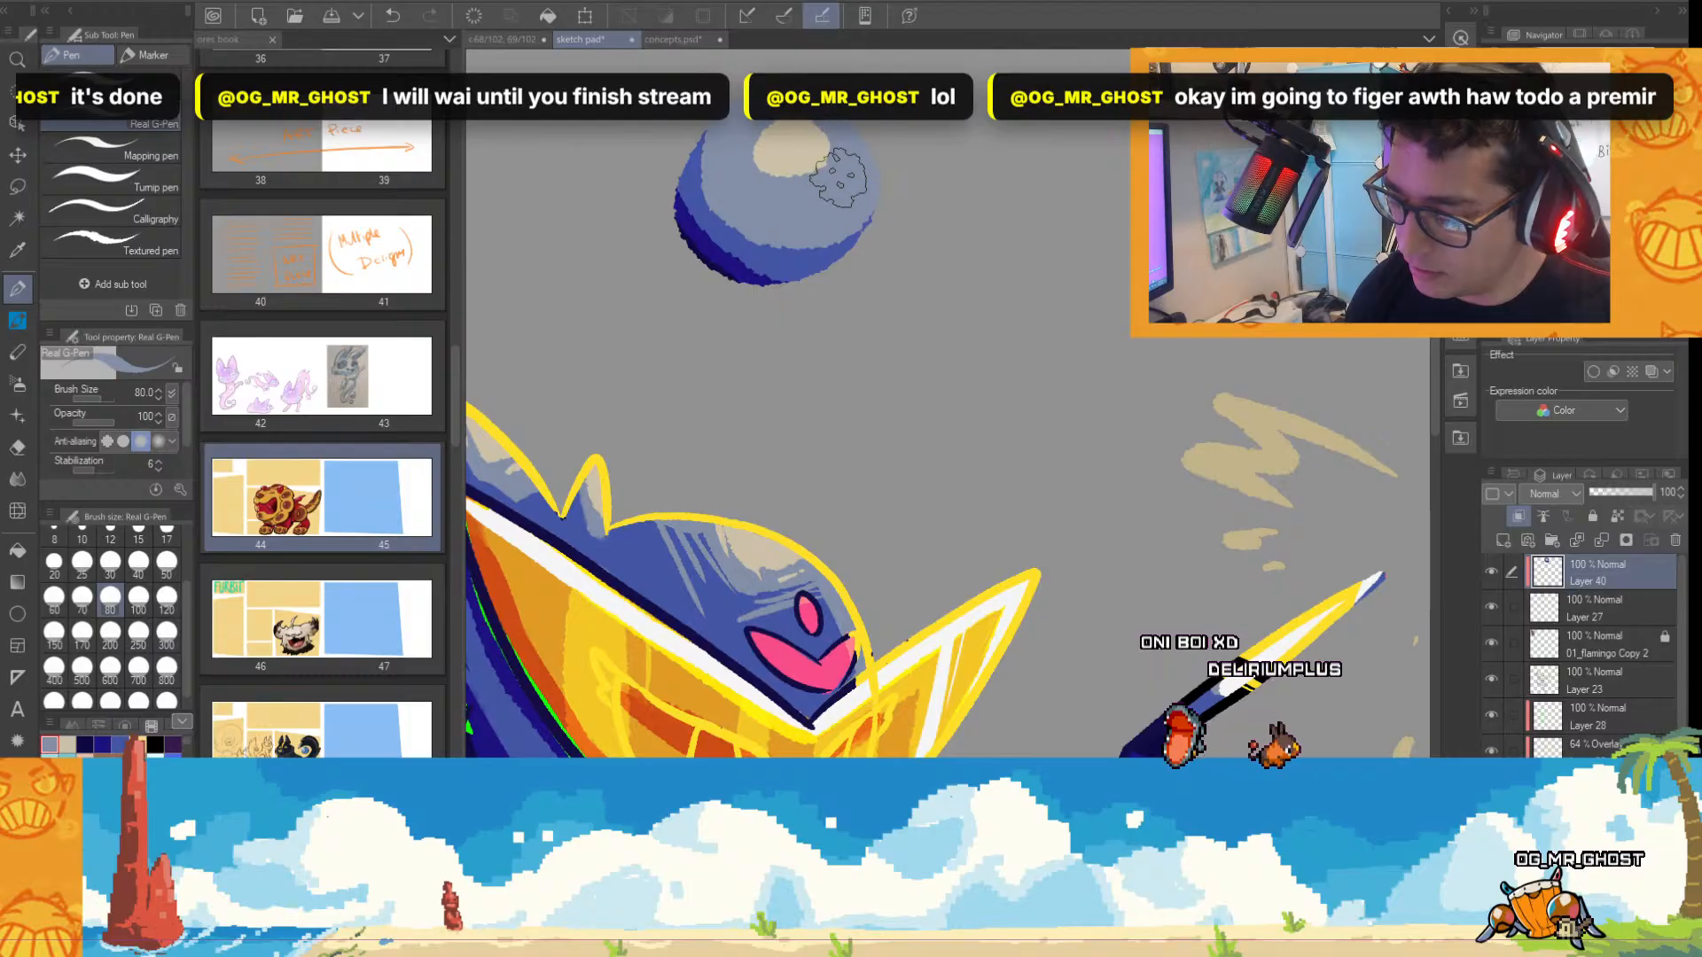
{"action": "left_click", "coordinate": [794, 262], "text": "alt"}
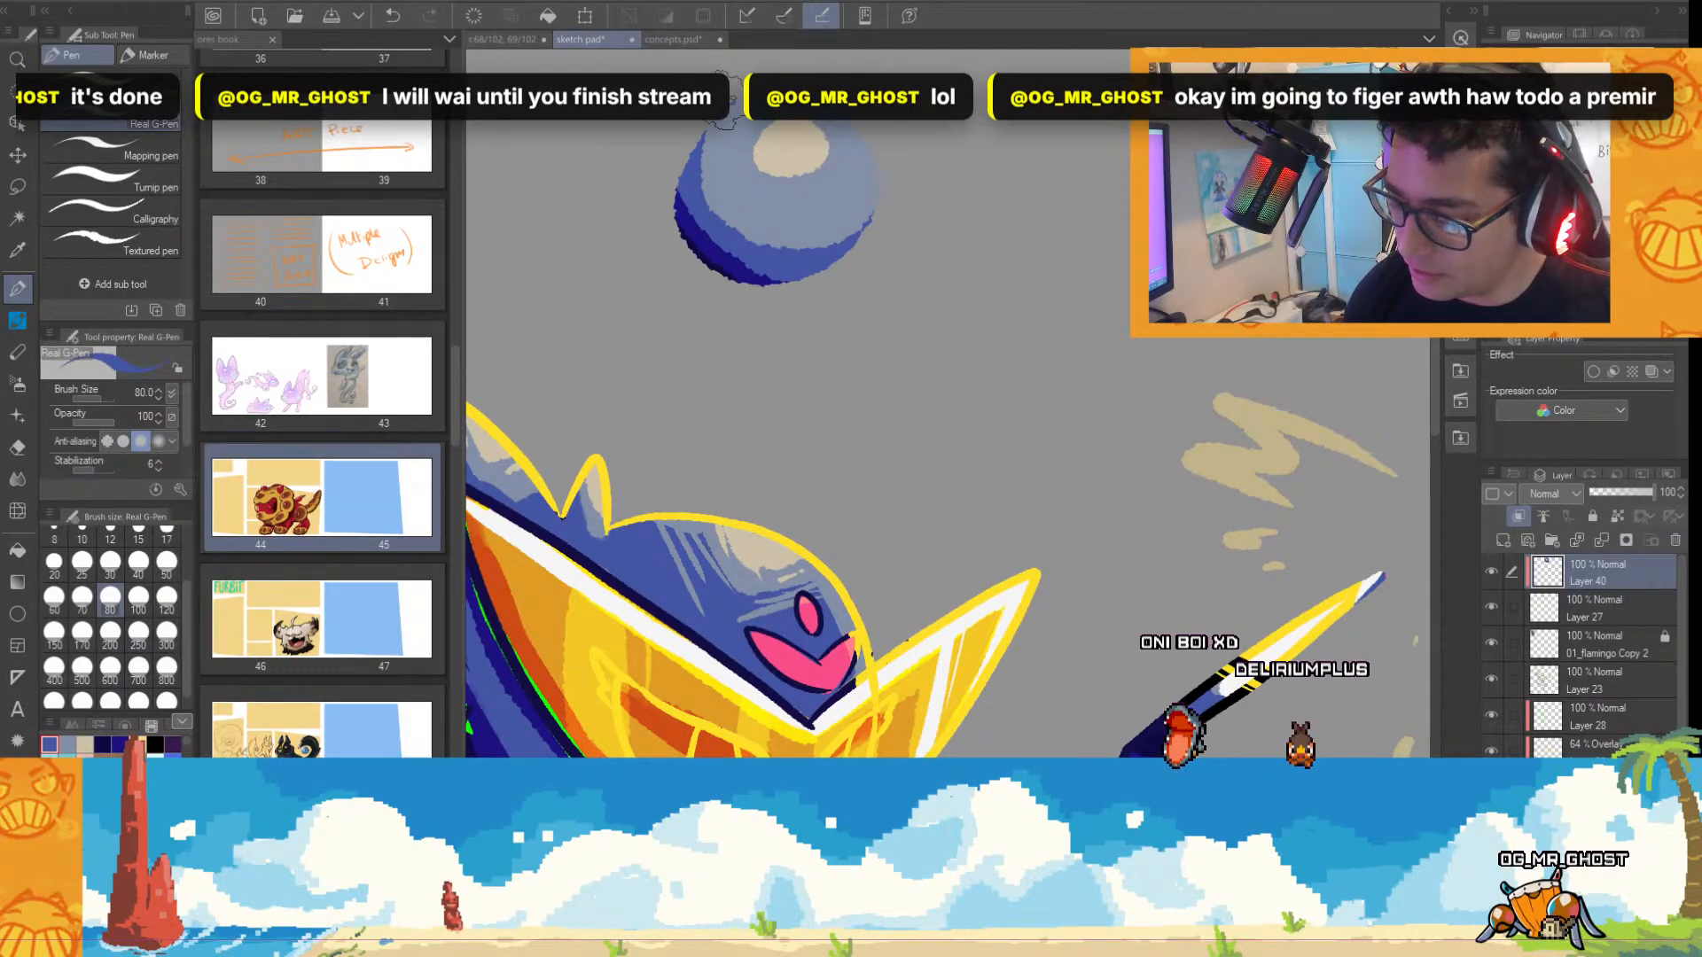
{"action": "mouse_move", "coordinate": [720, 99]}
{"action": "left_mouse_down"}
{"action": "mouse_move", "coordinate": [794, 270]}
{"action": "mouse_move", "coordinate": [858, 137]}
{"action": "left_mouse_up"}
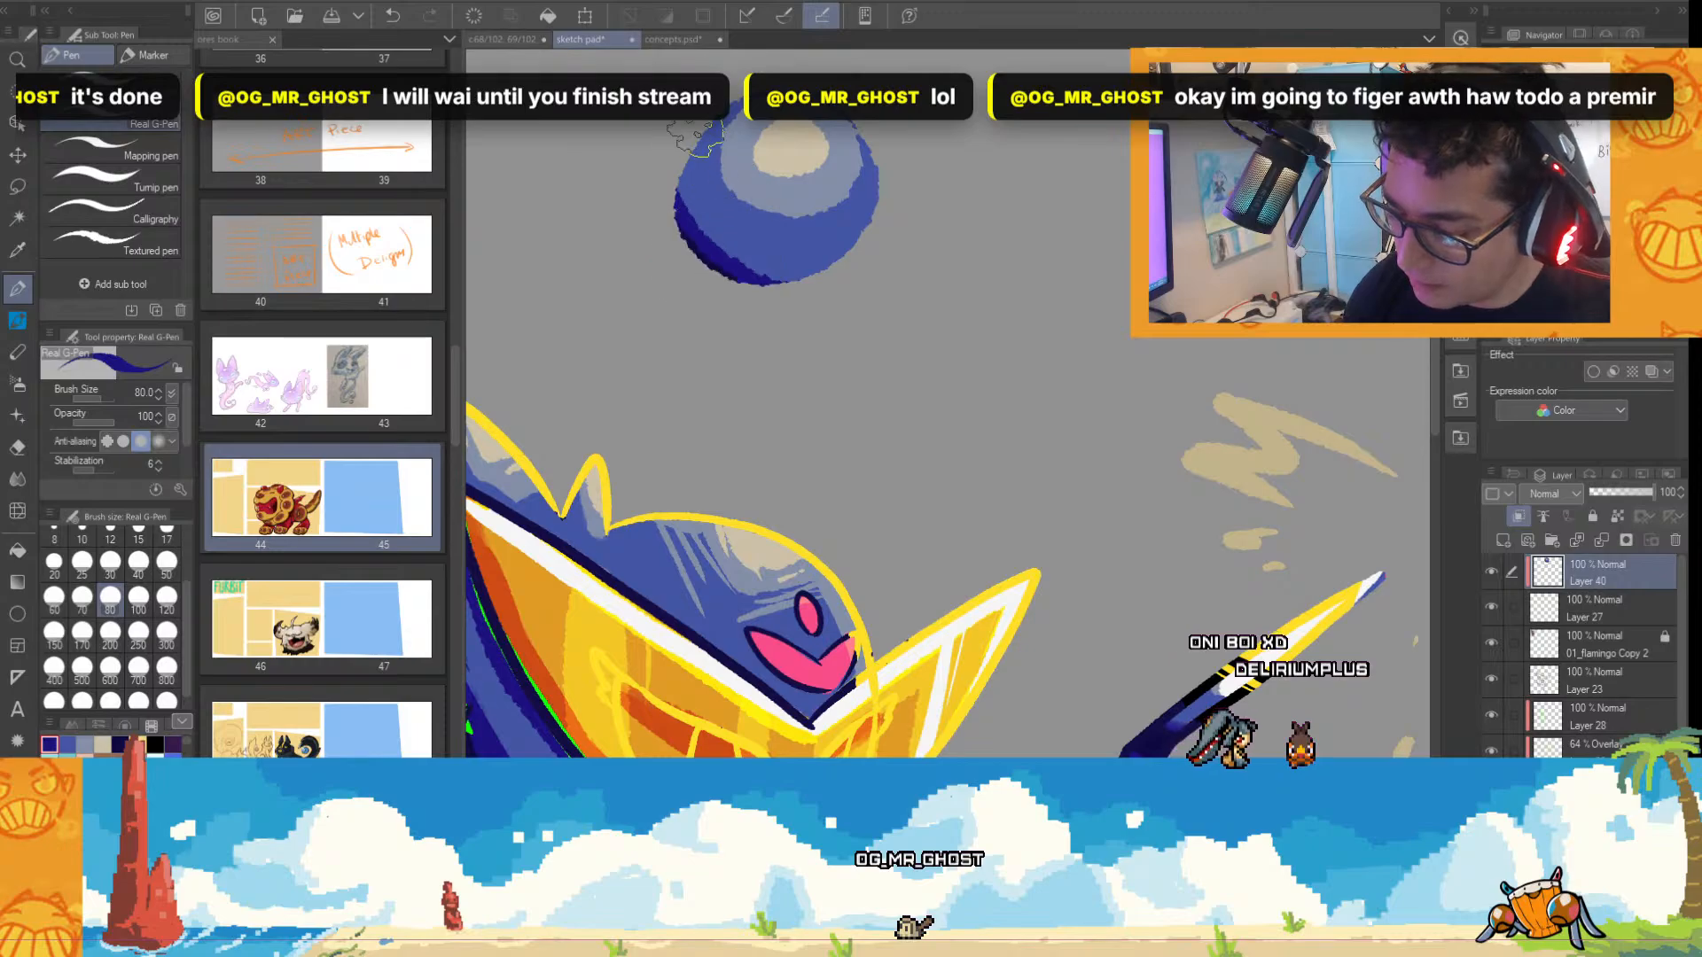
{"action": "mouse_move", "coordinate": [705, 138]}
{"action": "left_mouse_down"}
{"action": "mouse_move", "coordinate": [735, 266]}
{"action": "mouse_move", "coordinate": [822, 269]}
{"action": "mouse_move", "coordinate": [871, 202]}
{"action": "left_mouse_up"}
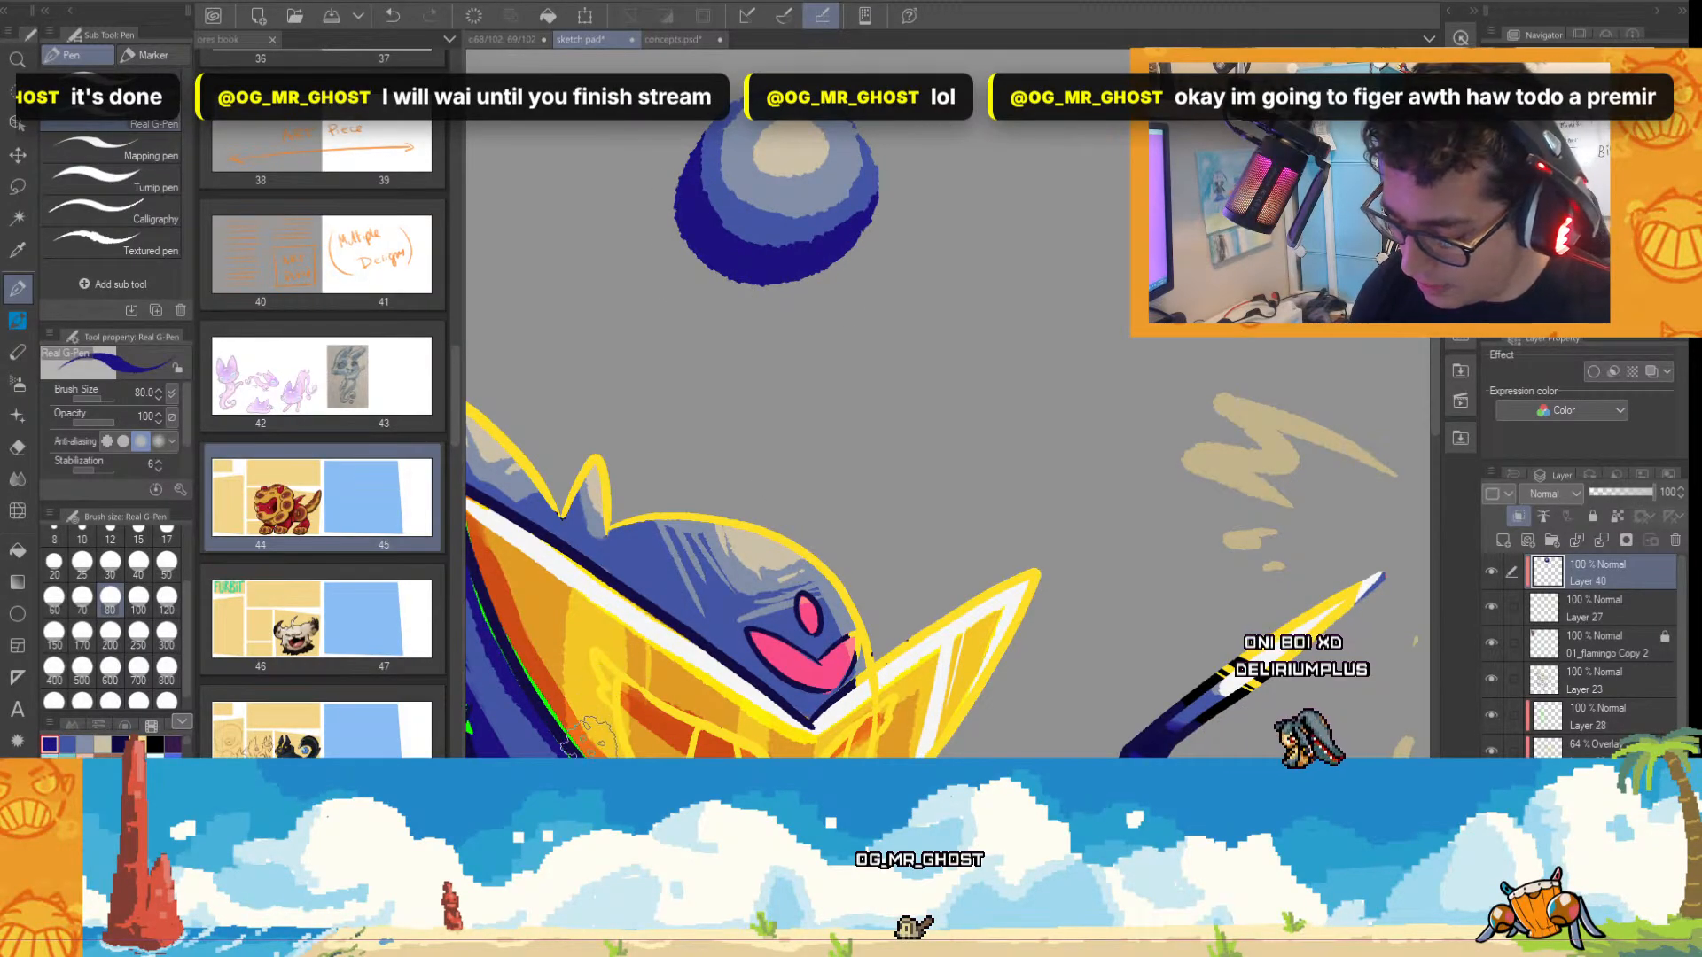
Paint a darker navy shadow band along the sphere's lower-left edge on Layer 40.
{"action": "scroll", "coordinate": [582, 732], "scroll_direction": "down", "scroll_amount": 1}
{"action": "scroll", "coordinate": [683, 463], "scroll_direction": "up", "scroll_amount": 3}
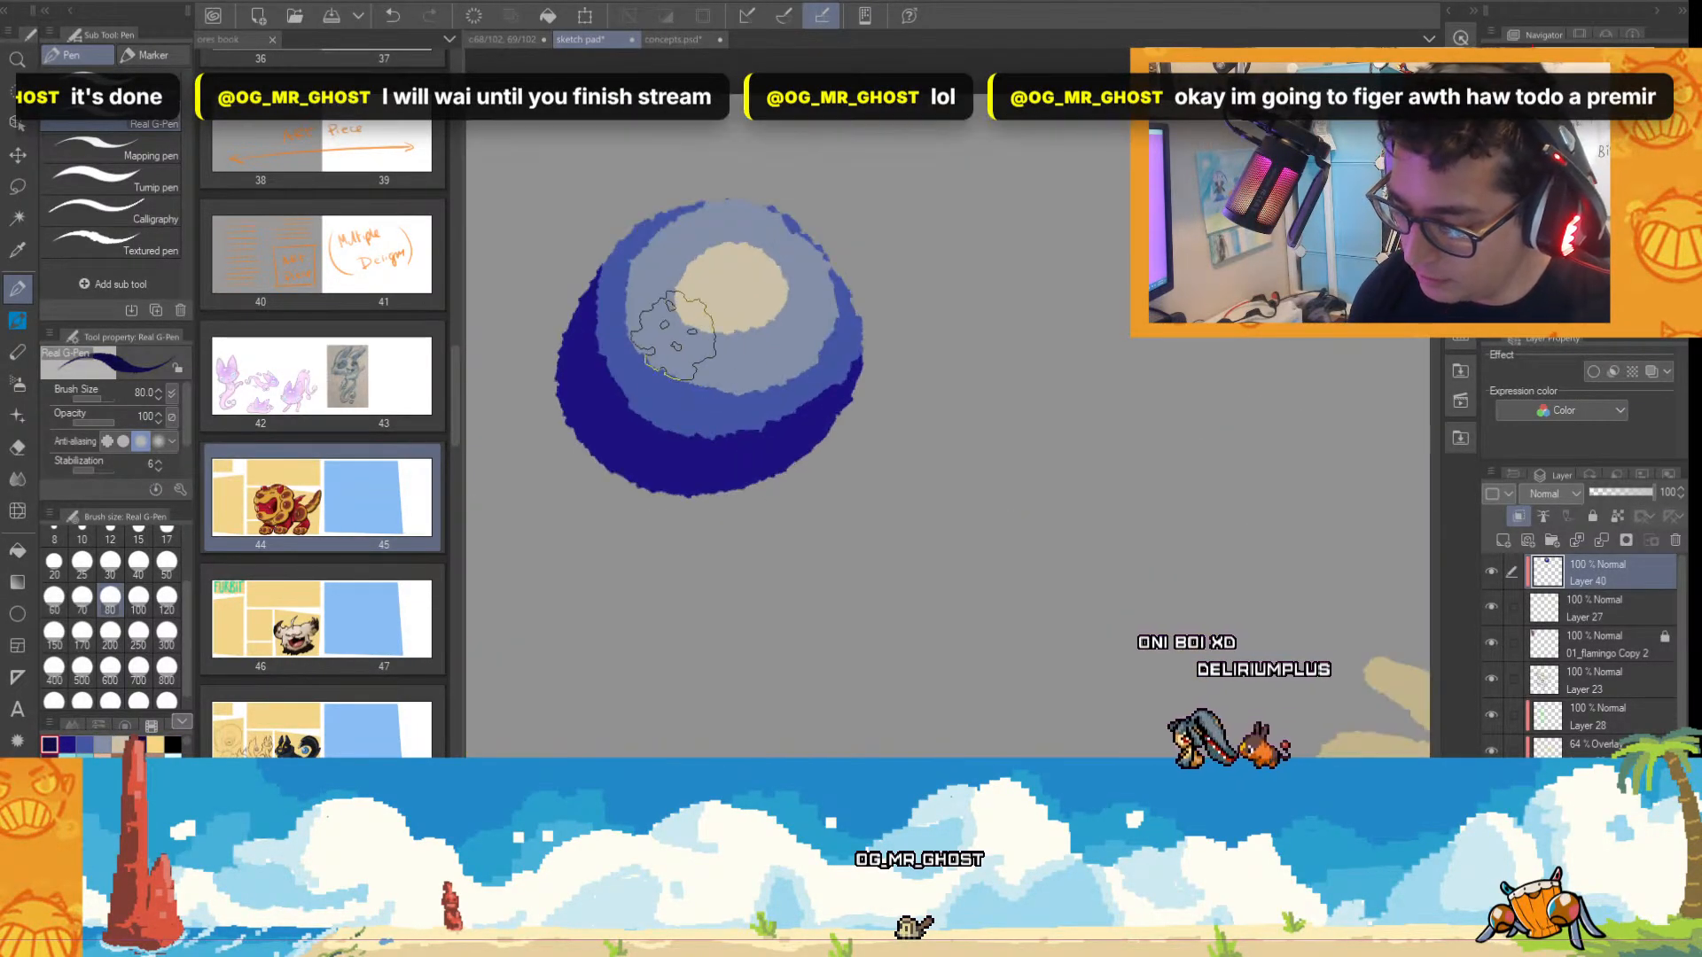
{"action": "scroll", "coordinate": [814, 475], "scroll_direction": "down", "scroll_amount": 3}
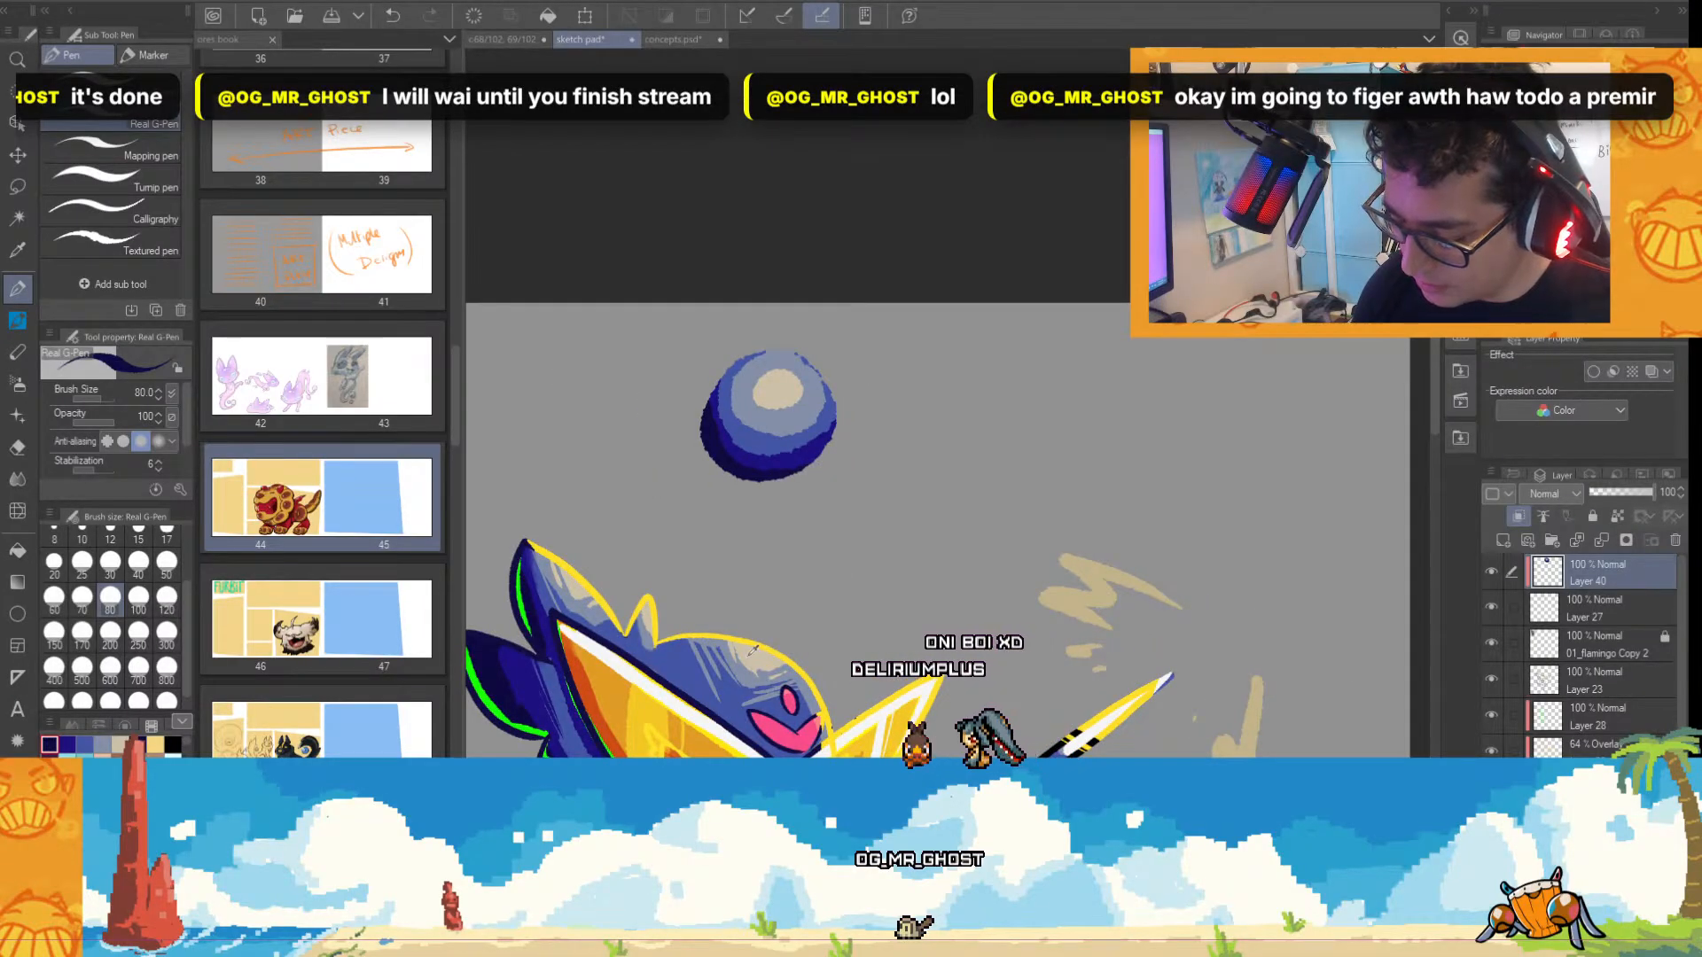
Paint a thin rim light on the sphere's lower-left edge in the creature's bright green, using brush size 40.
{"action": "left_click", "coordinate": [521, 604], "text": "alt"}
{"action": "scroll", "coordinate": [749, 458], "scroll_direction": "up", "scroll_amount": 3}
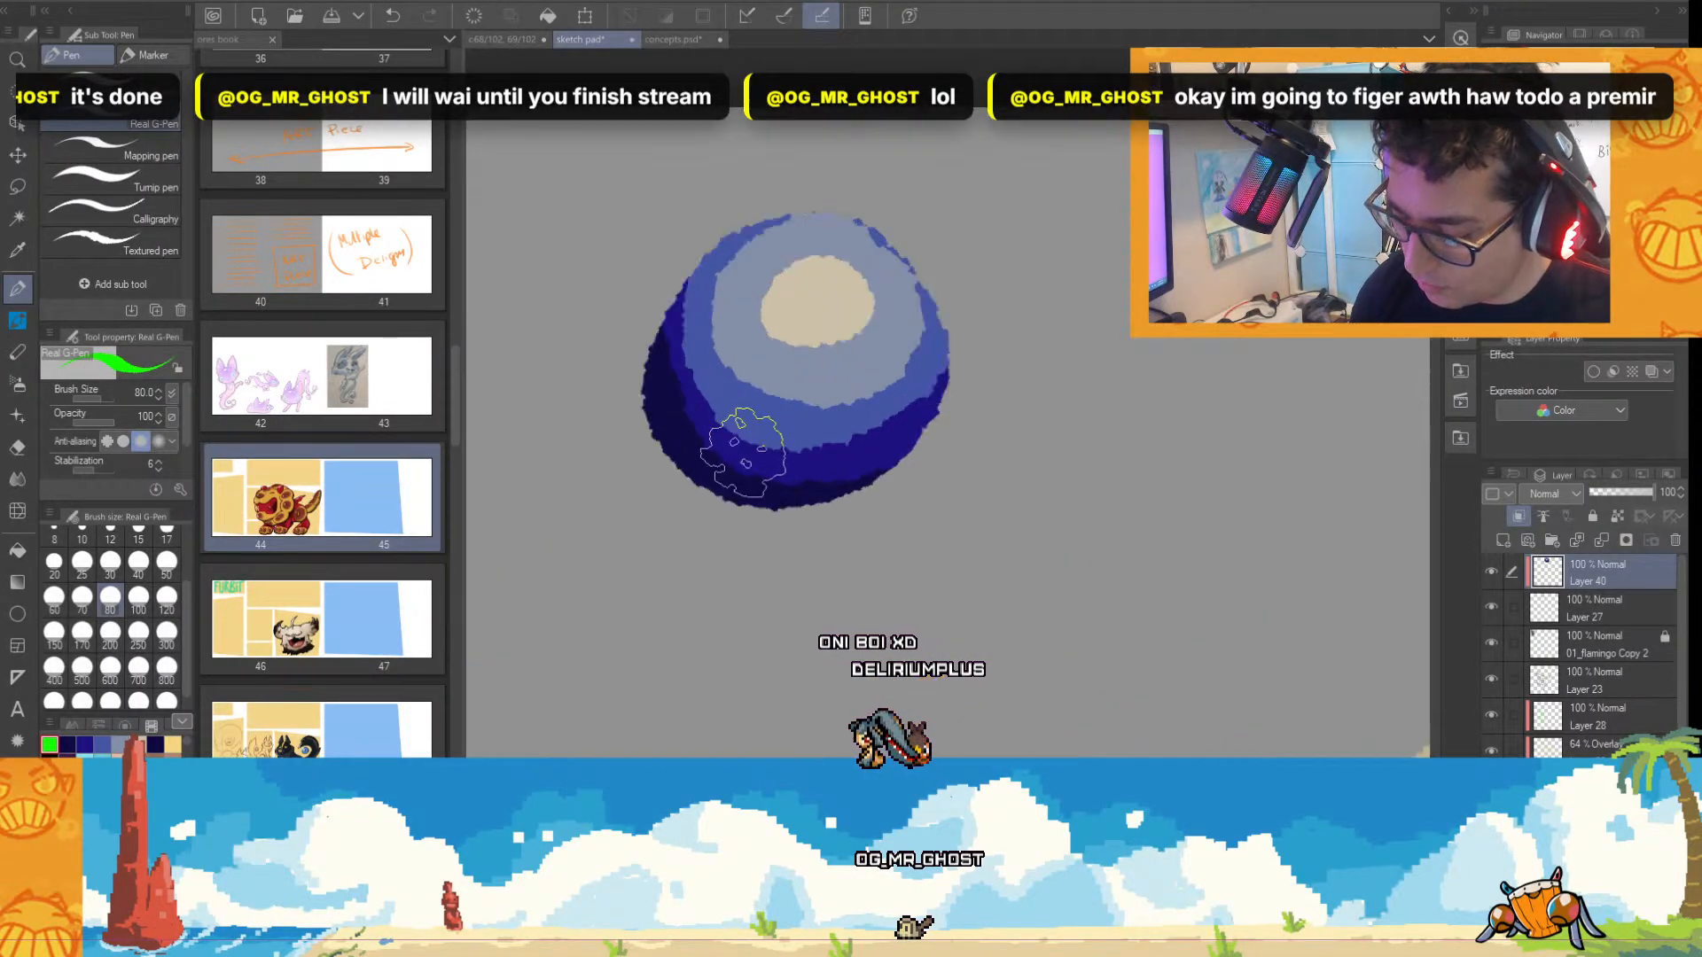
{"action": "left_click", "coordinate": [138, 562]}
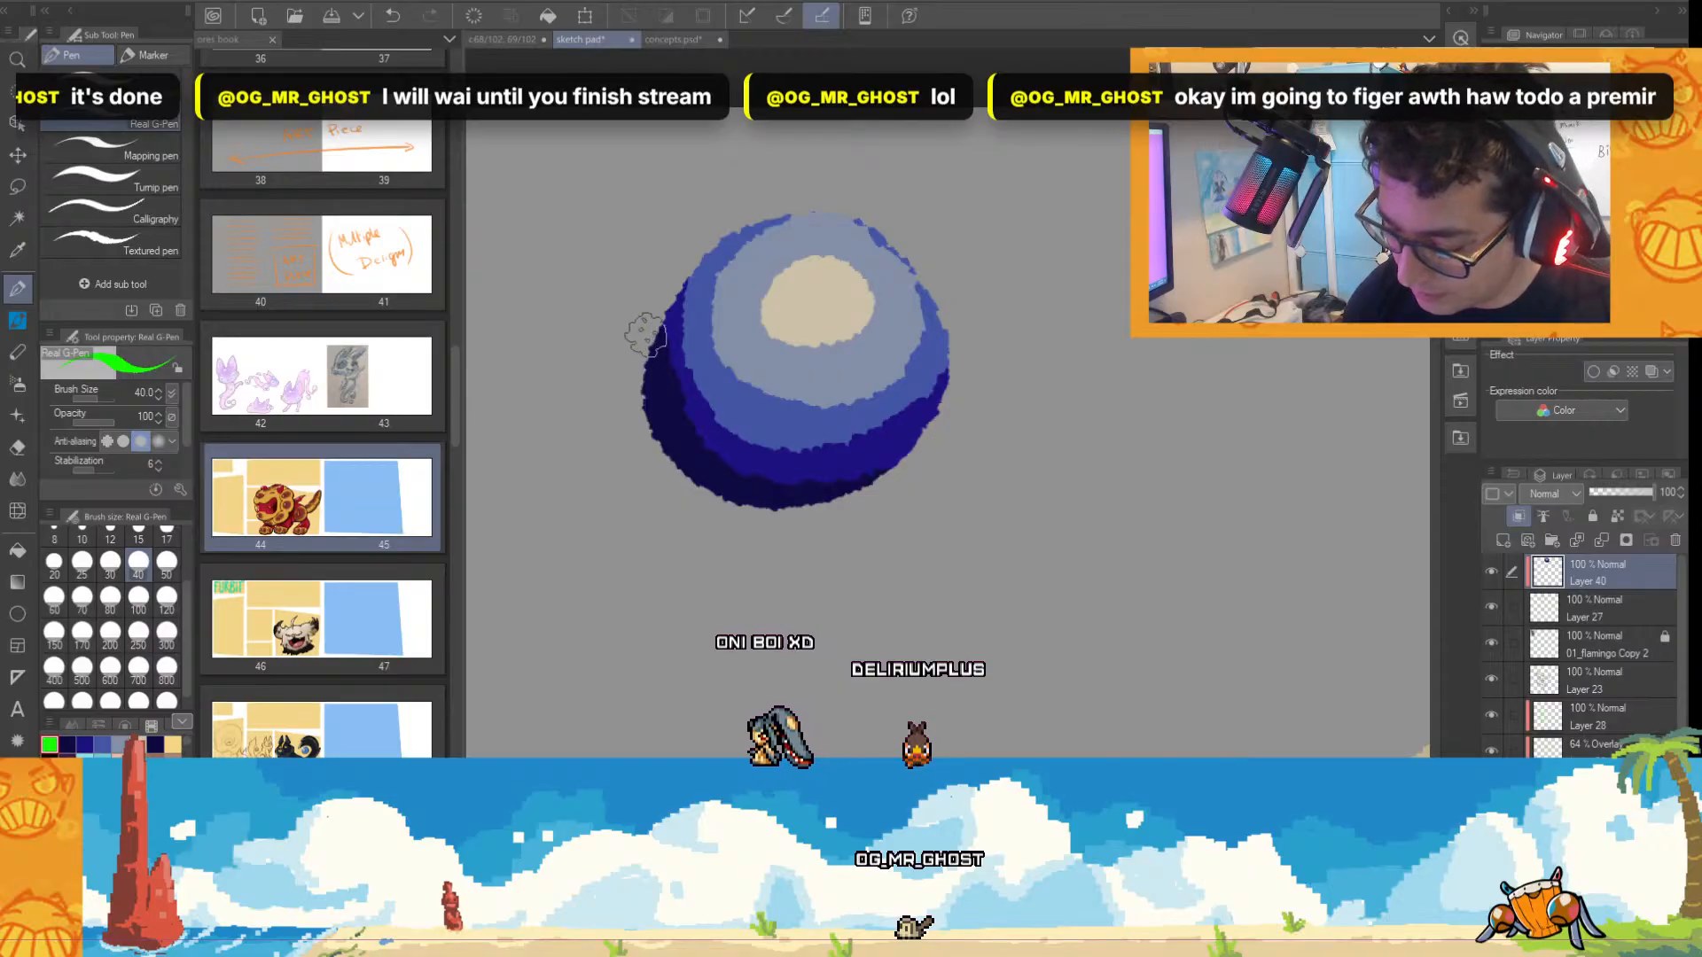
{"action": "mouse_move", "coordinate": [652, 350]}
{"action": "left_mouse_down"}
{"action": "mouse_move", "coordinate": [646, 410]}
{"action": "mouse_move", "coordinate": [700, 486]}
{"action": "left_mouse_up"}
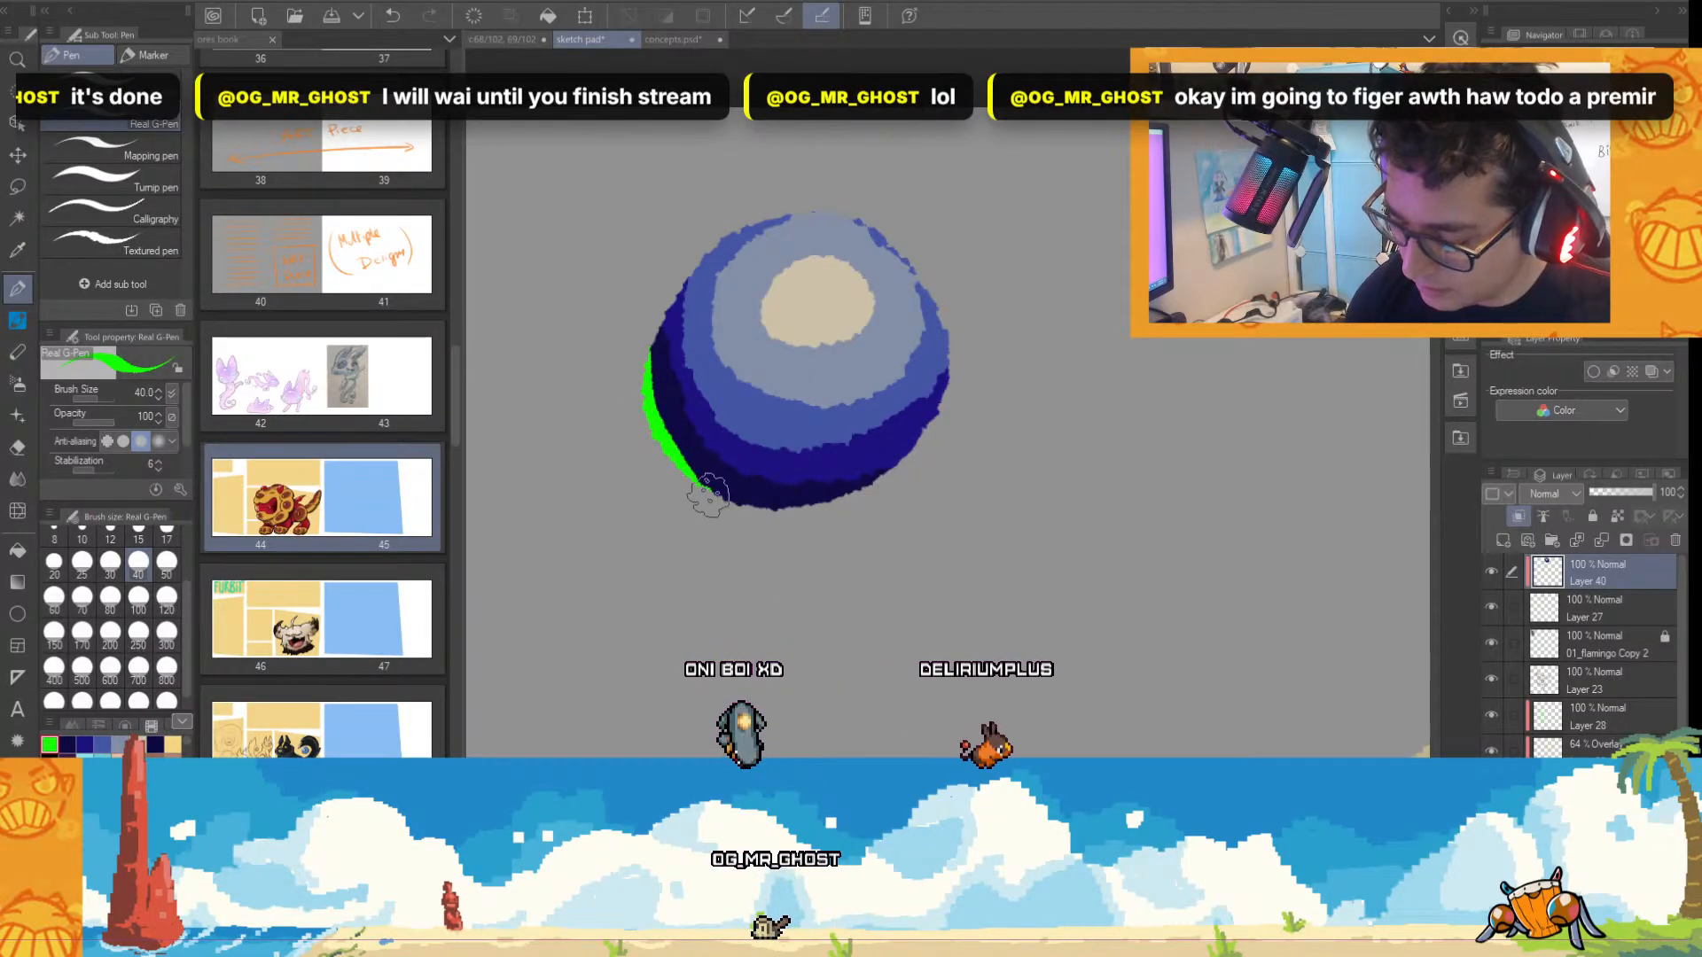
{"action": "scroll", "coordinate": [947, 536], "scroll_direction": "down", "scroll_amount": 4}
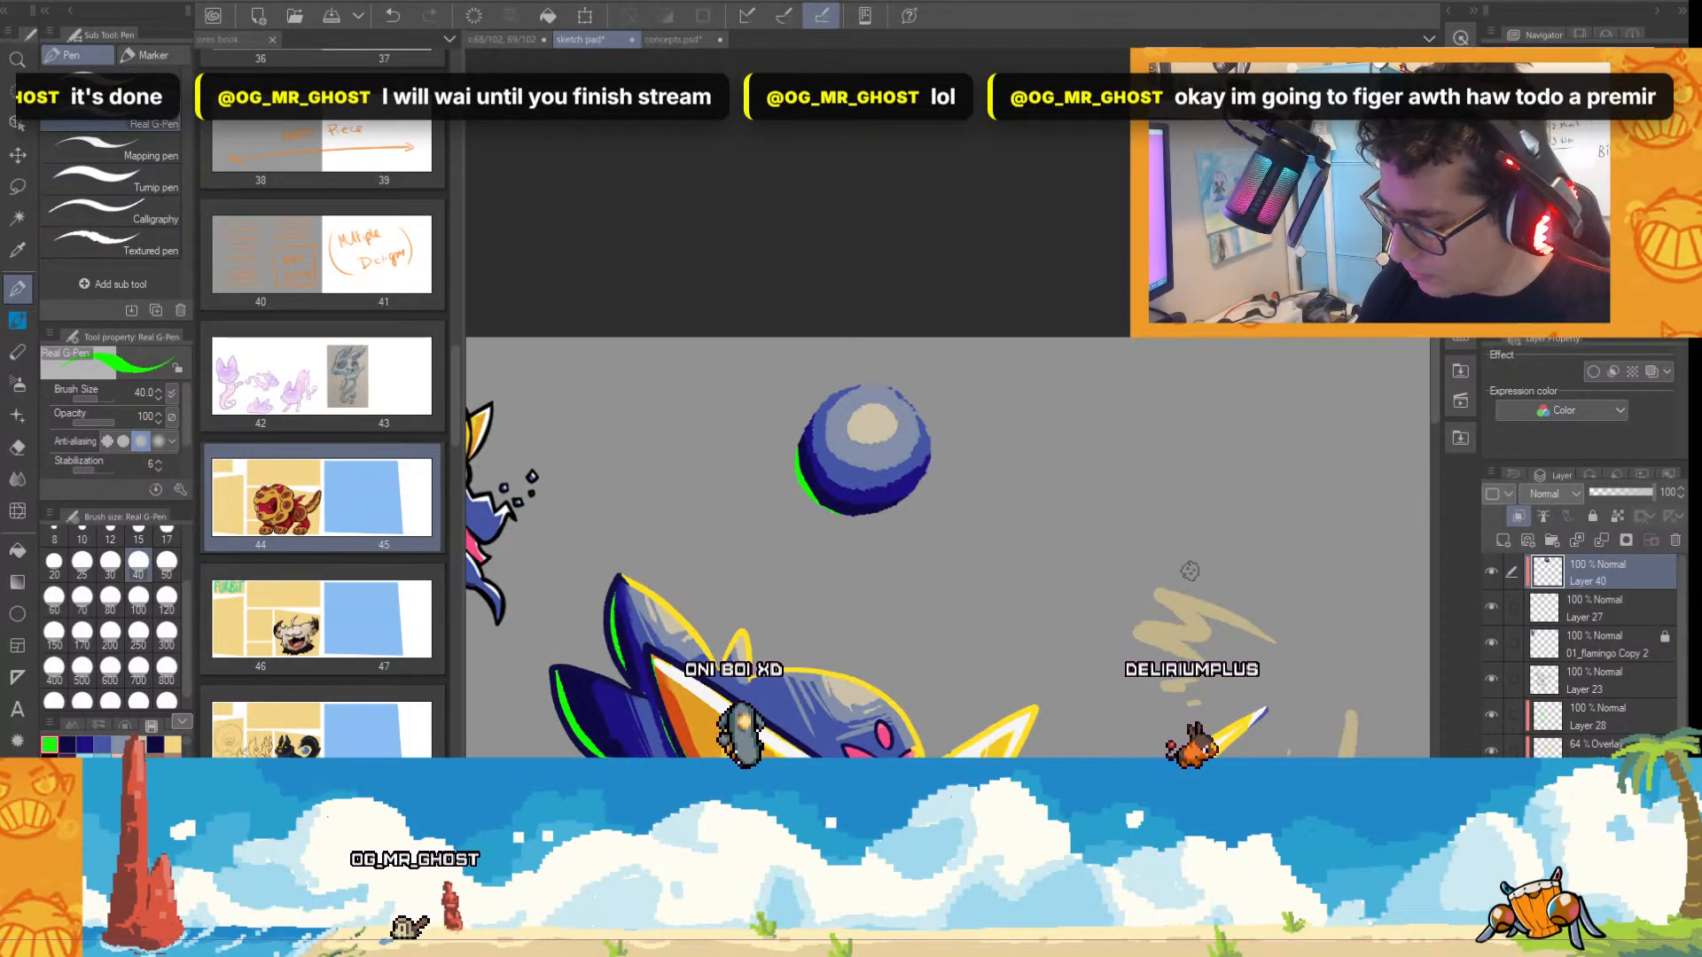
Try a yellow rim light on the sphere's upper-right edge with the color sampled from the raised tip.
{"action": "scroll", "coordinate": [1430, 461], "scroll_direction": "up", "scroll_amount": 5}
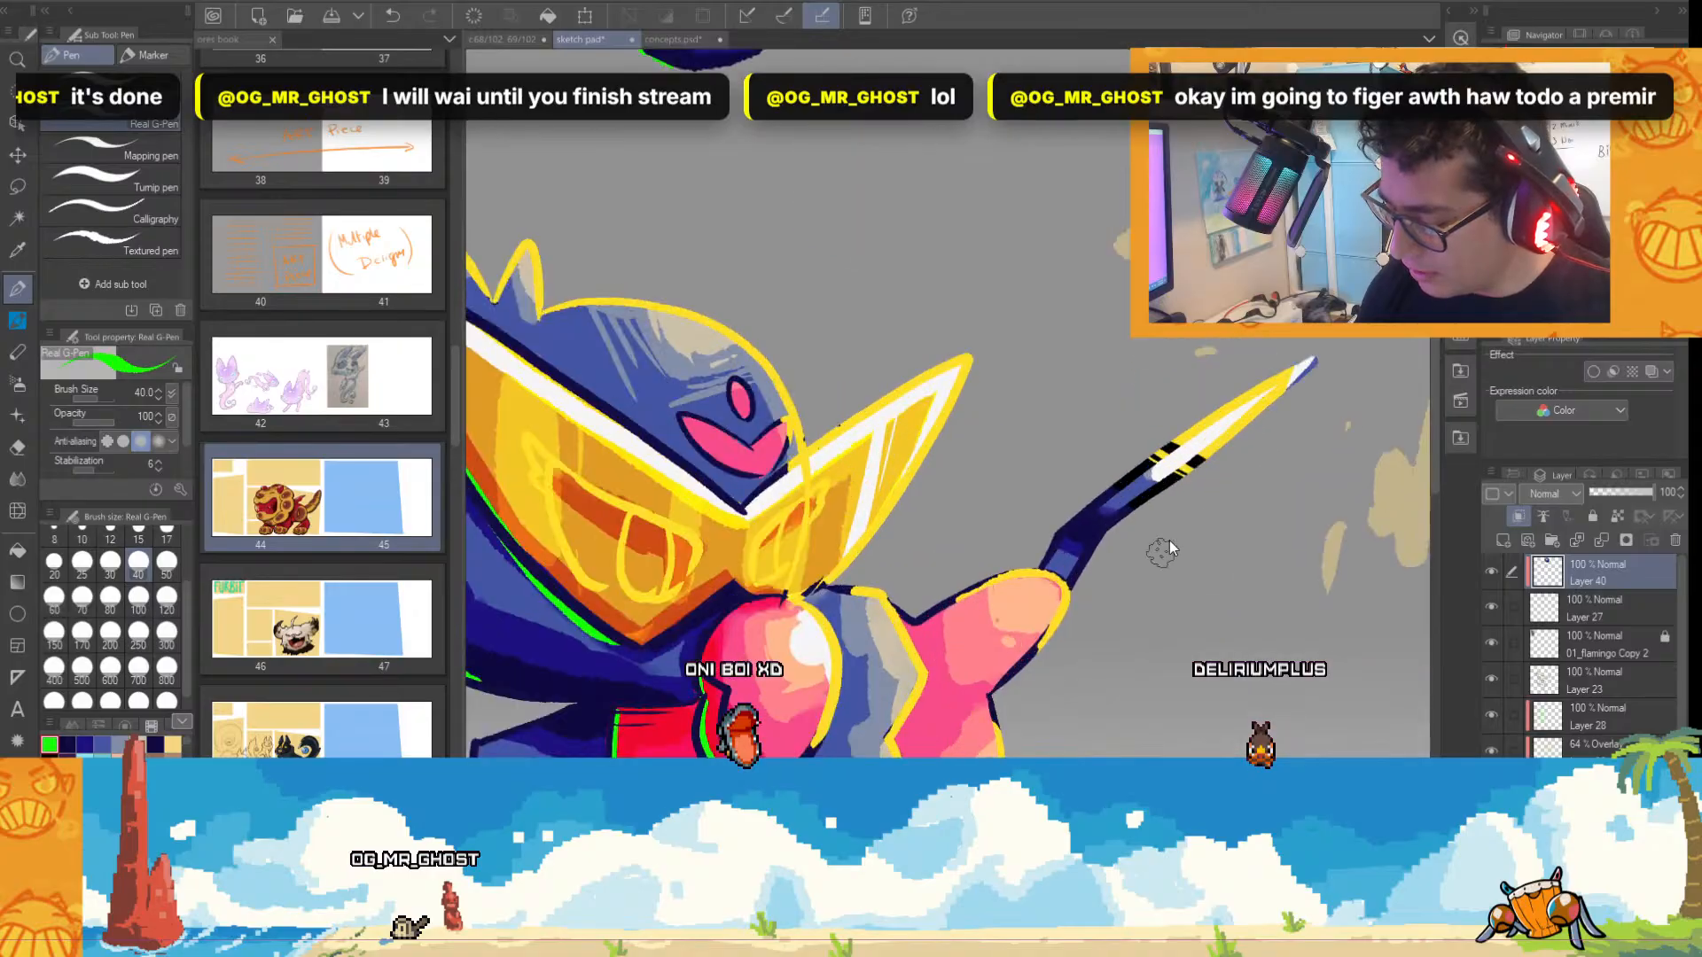
{"action": "left_click", "coordinate": [1228, 406], "text": "alt"}
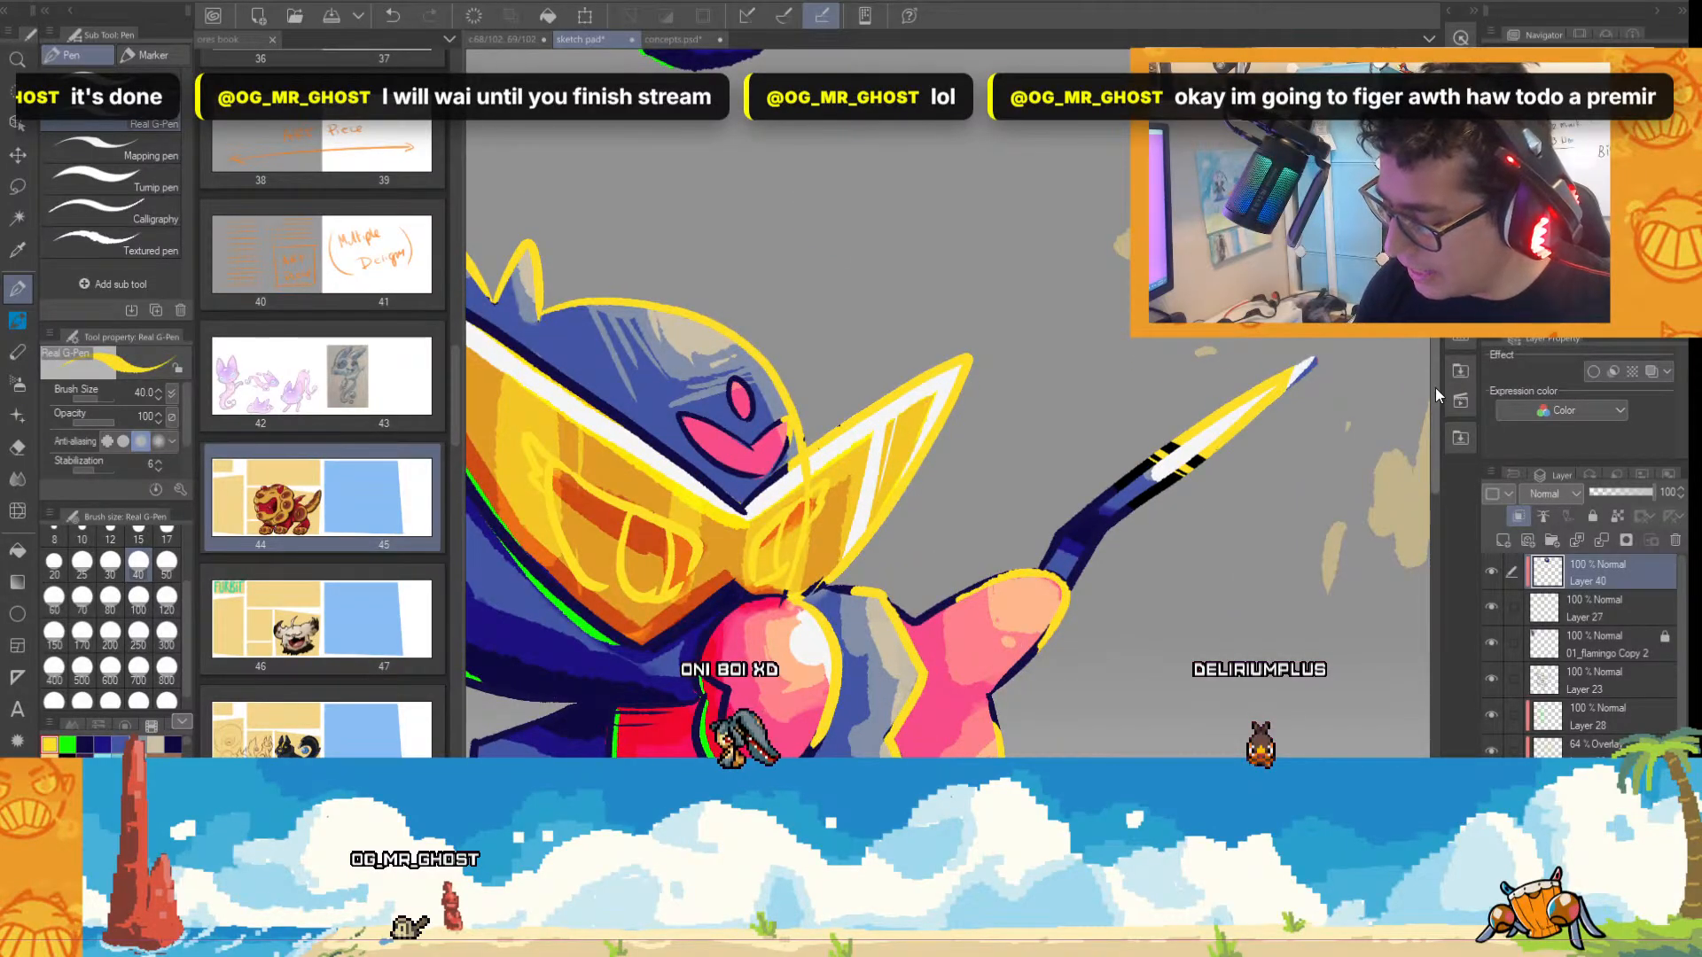
{"action": "left_click_drag", "start_coordinate": [873, 257], "coordinate": [877, 559]}
{"action": "scroll", "coordinate": [878, 238], "scroll_direction": "up", "scroll_amount": 1}
{"action": "left_click_drag", "start_coordinate": [645, 124], "coordinate": [747, 197]}
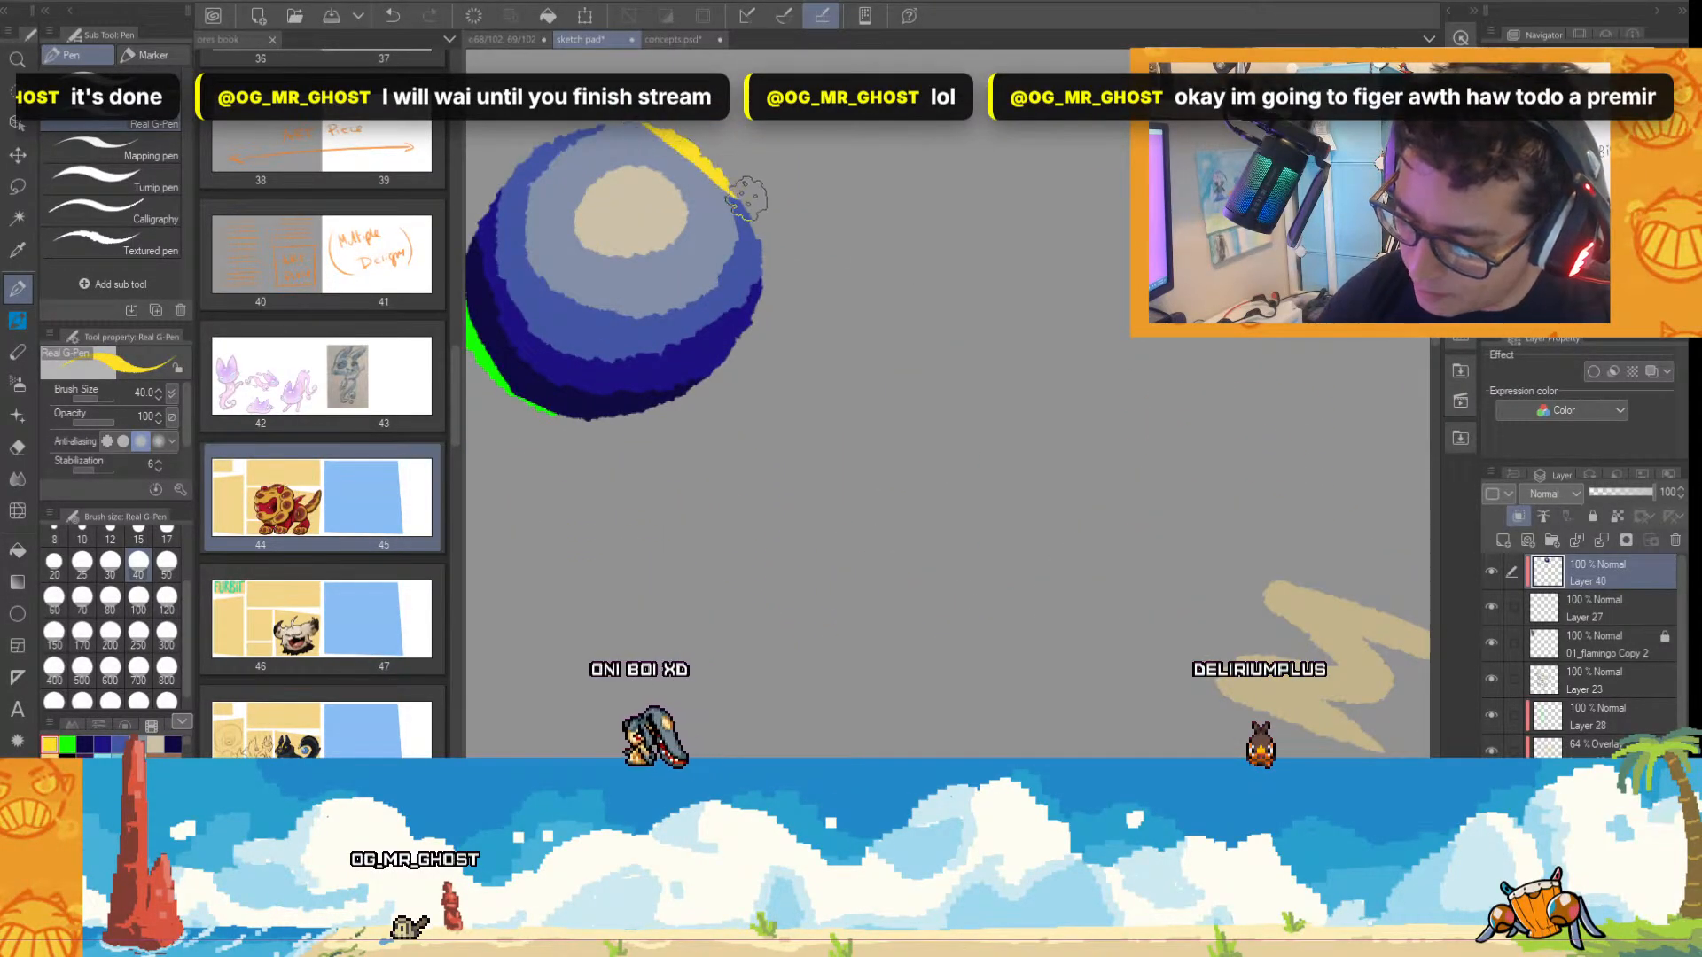
{"action": "scroll", "coordinate": [929, 447], "scroll_direction": "down", "scroll_amount": 2}
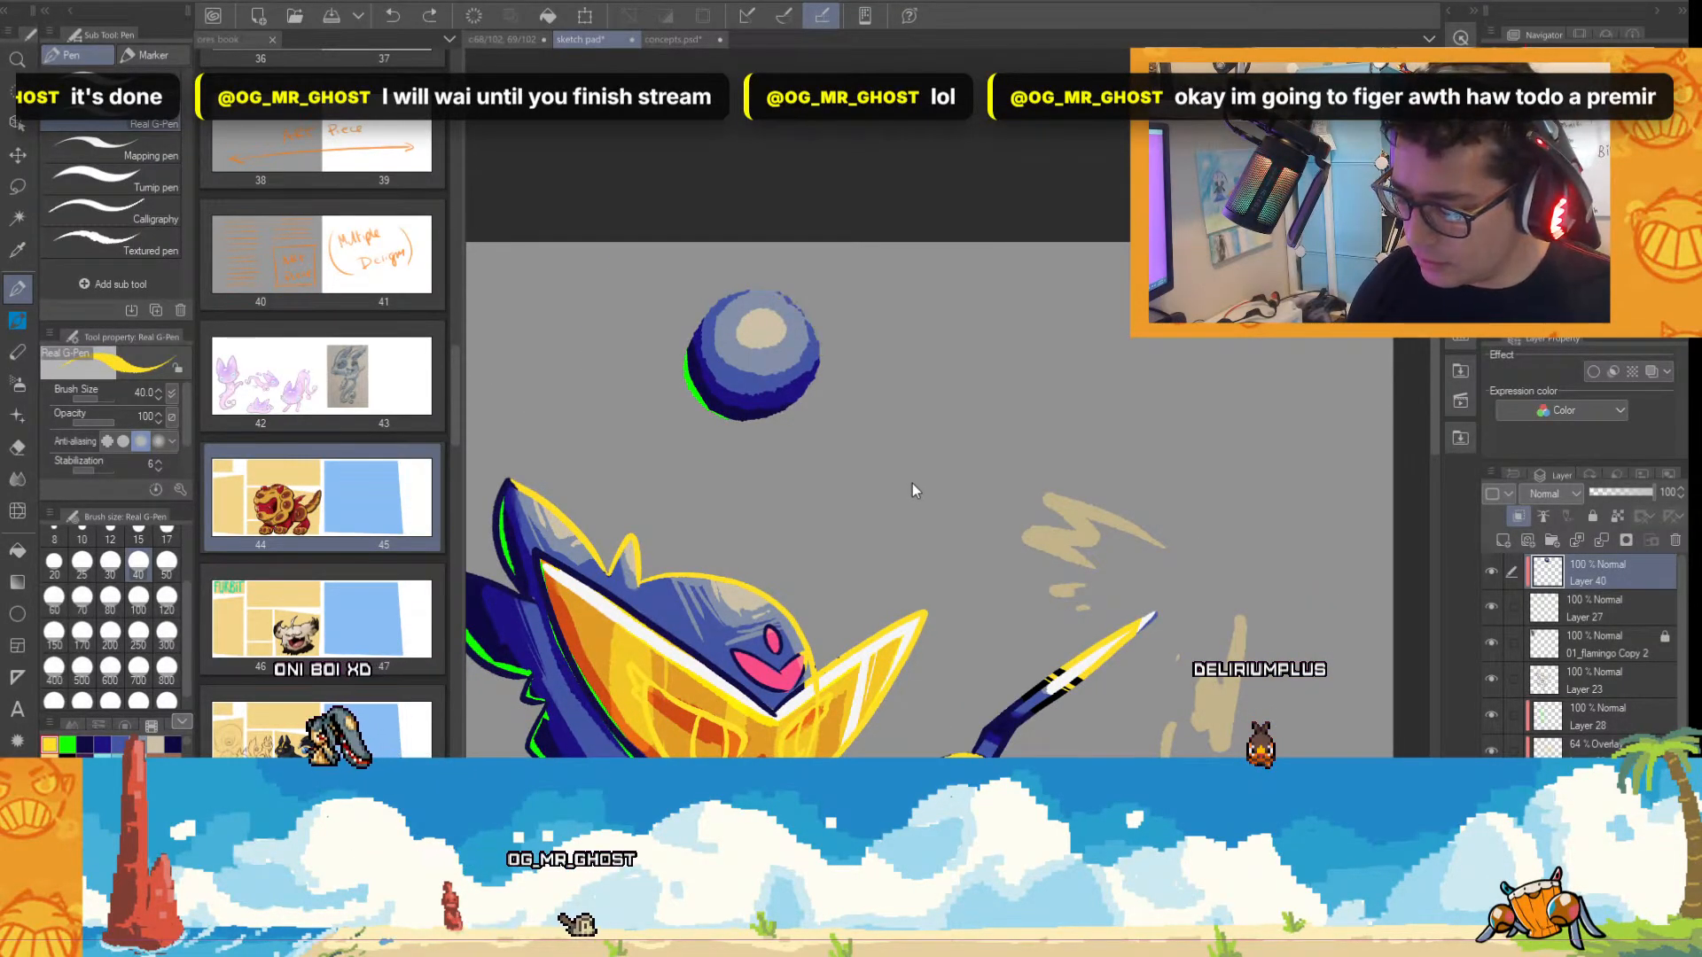
Try a pale icy-white rim light along the sphere's upper-right edge.
{"action": "left_click", "coordinate": [102, 745]}
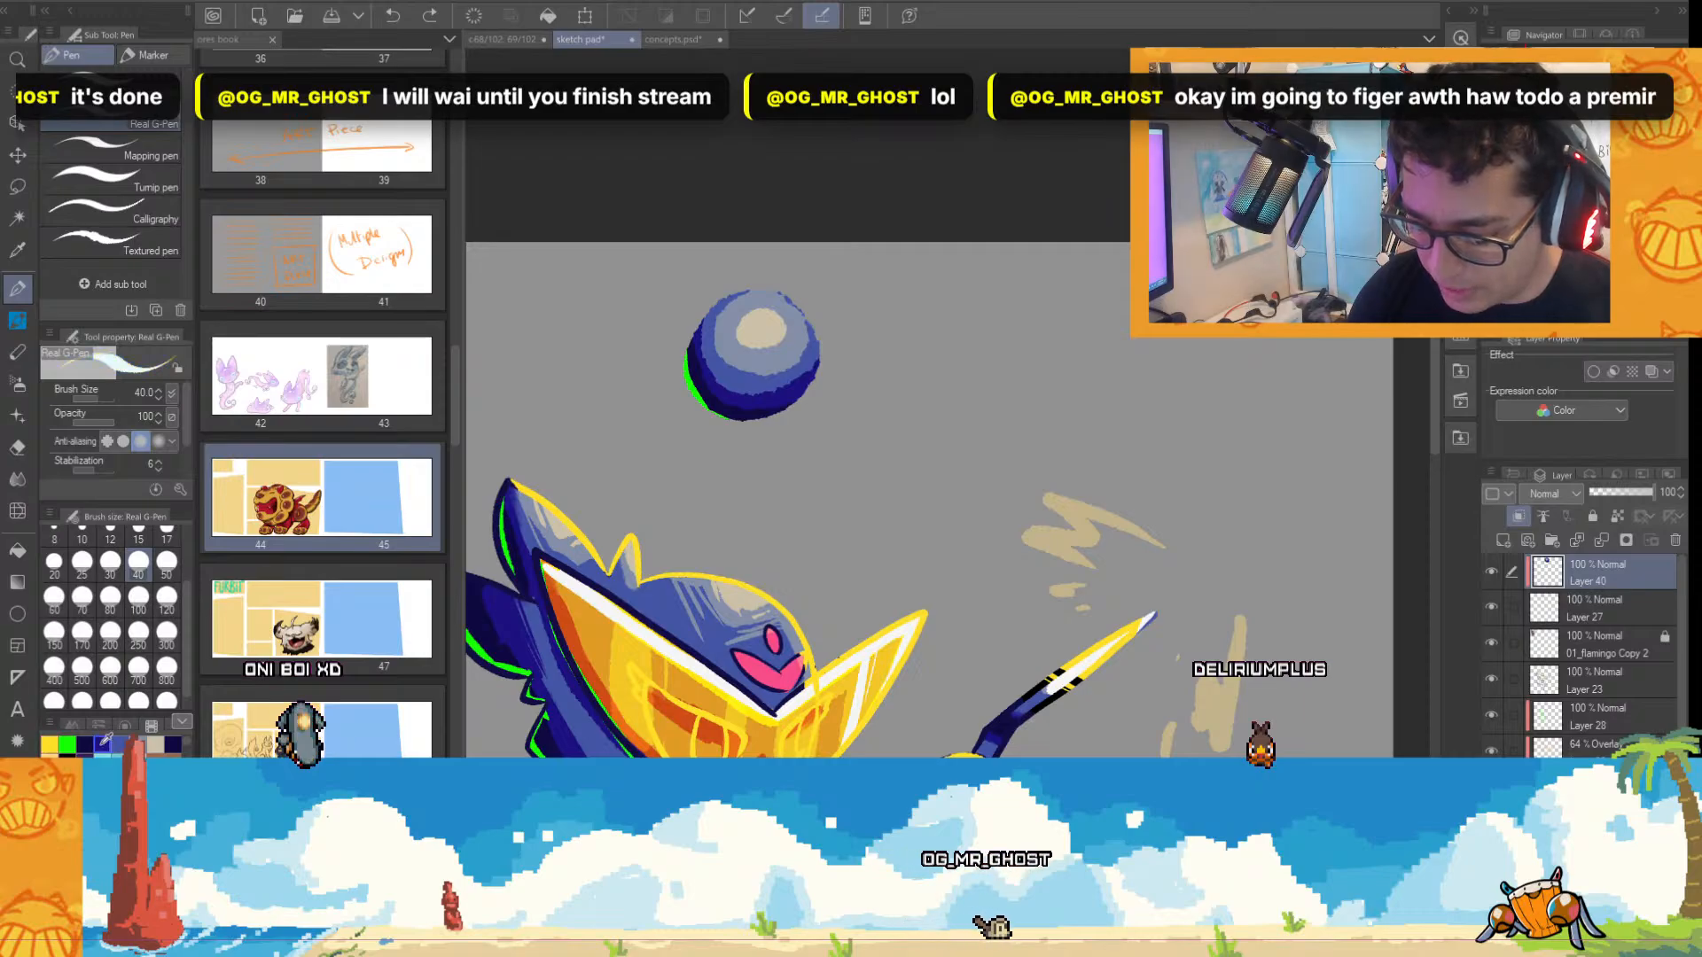
{"action": "scroll", "coordinate": [851, 319], "scroll_direction": "up", "scroll_amount": 3}
{"action": "left_click_drag", "start_coordinate": [667, 211], "coordinate": [780, 328]}
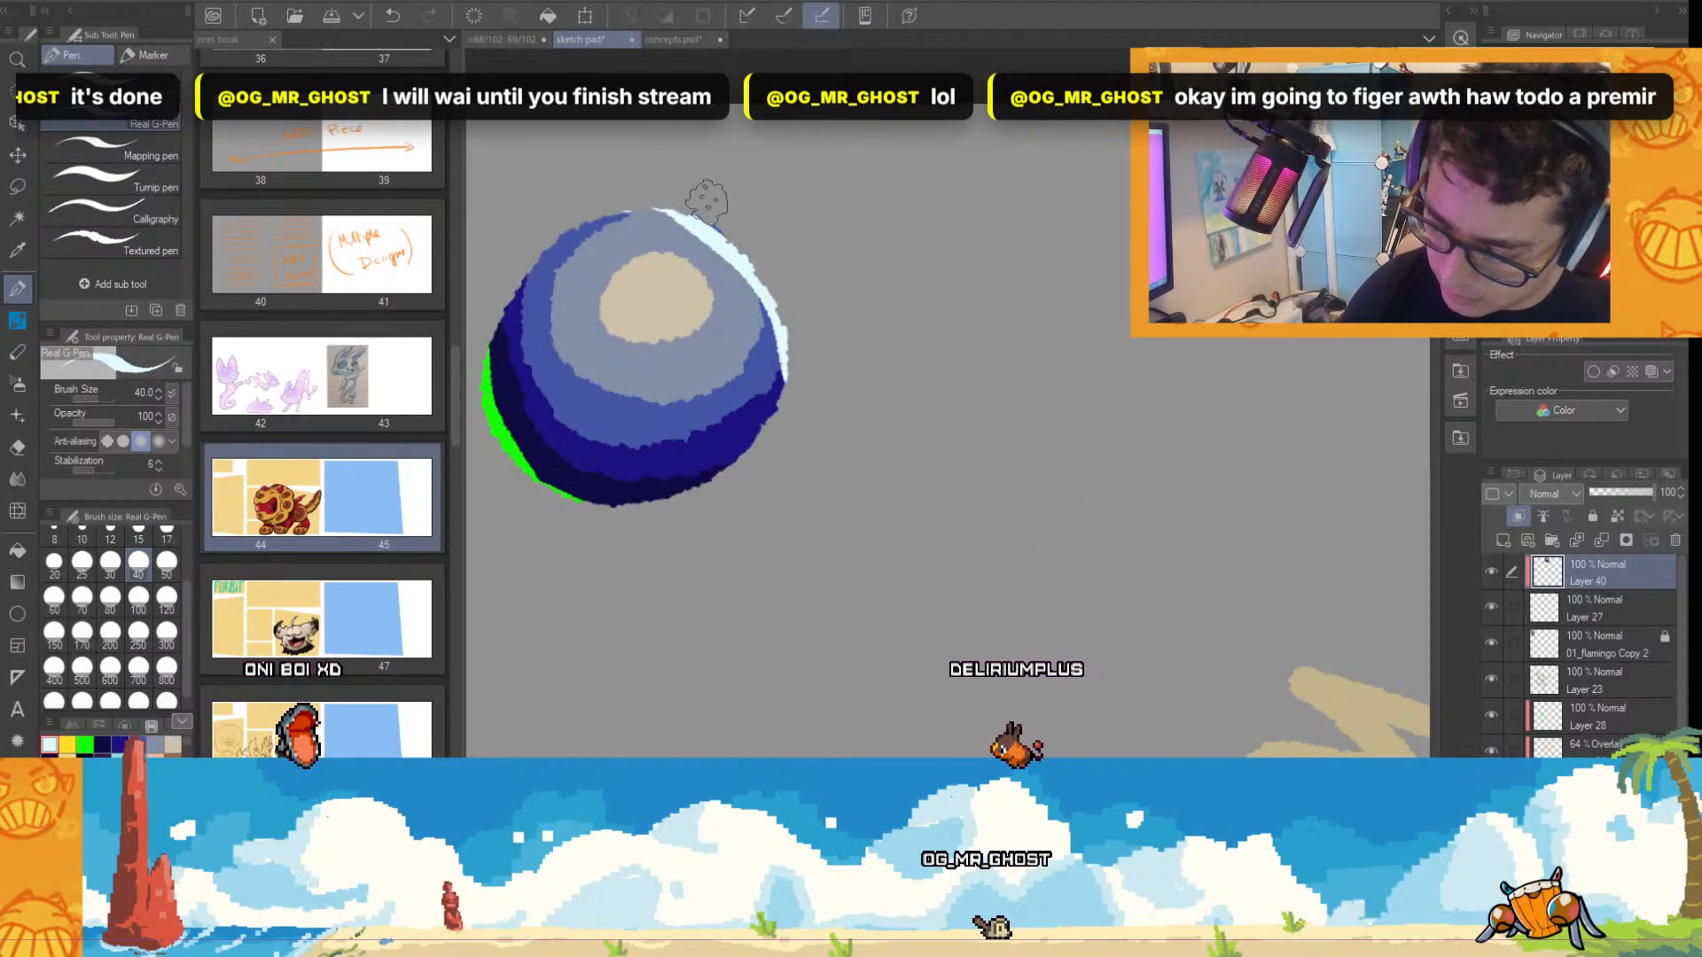
{"action": "scroll", "coordinate": [839, 370], "scroll_direction": "down", "scroll_amount": 2}
{"action": "scroll", "coordinate": [828, 298], "scroll_direction": "up", "scroll_amount": 2}
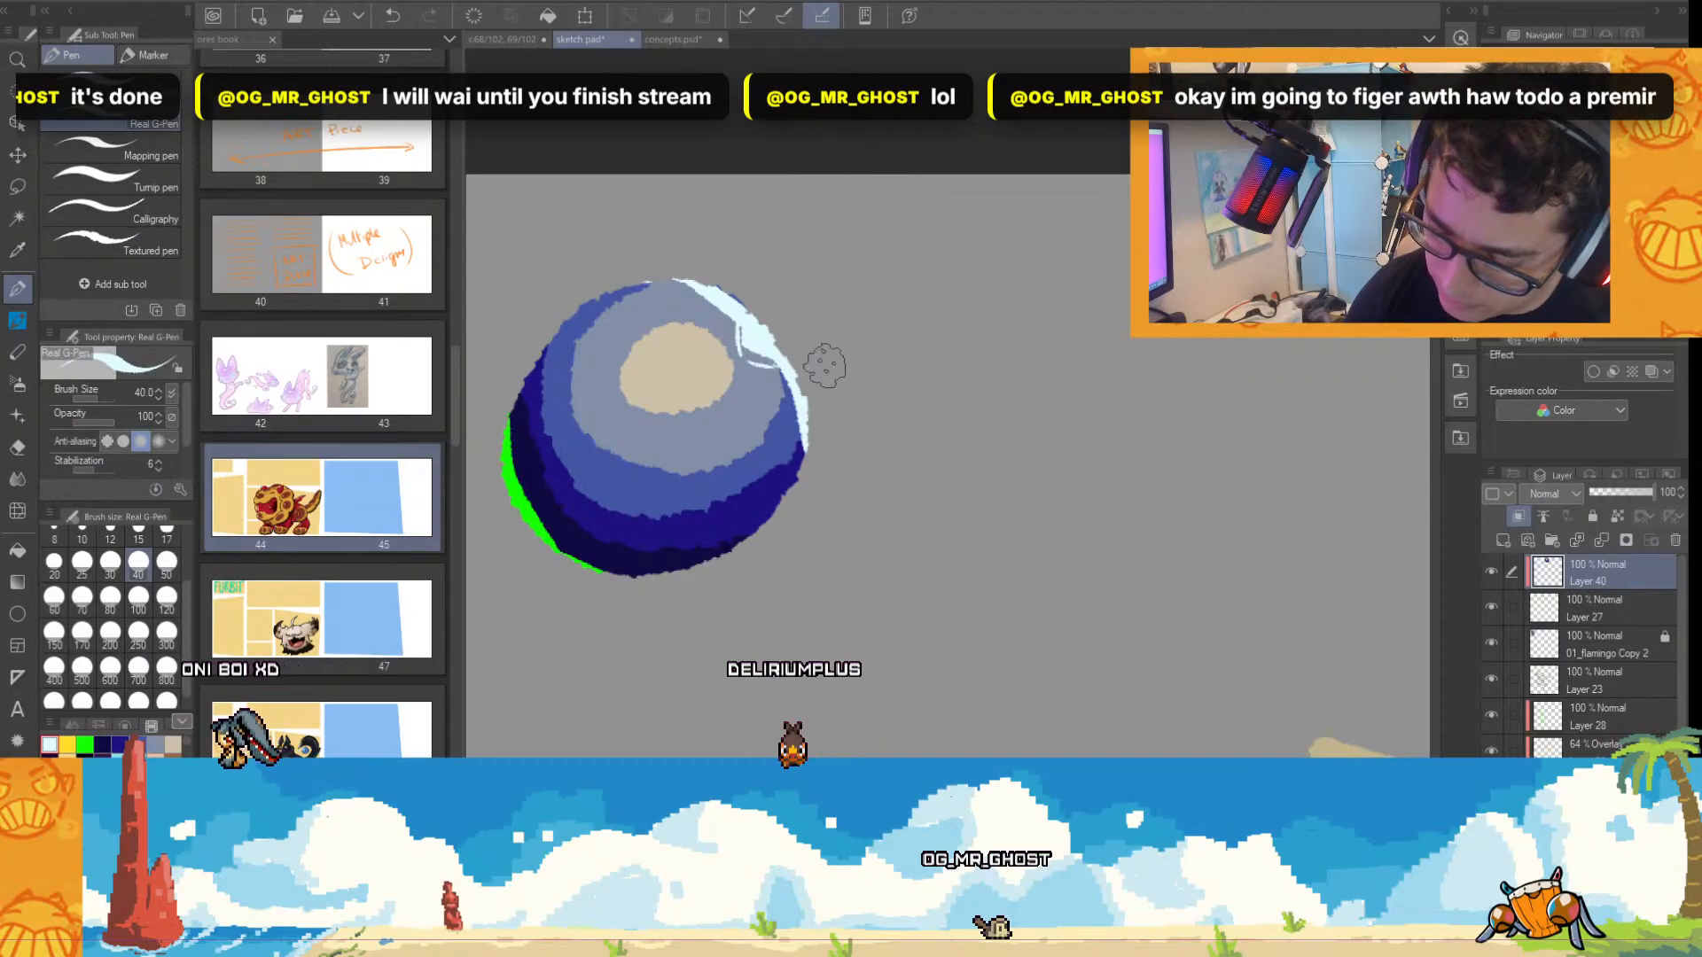
{"action": "scroll", "coordinate": [1020, 521], "scroll_direction": "down", "scroll_amount": 3}
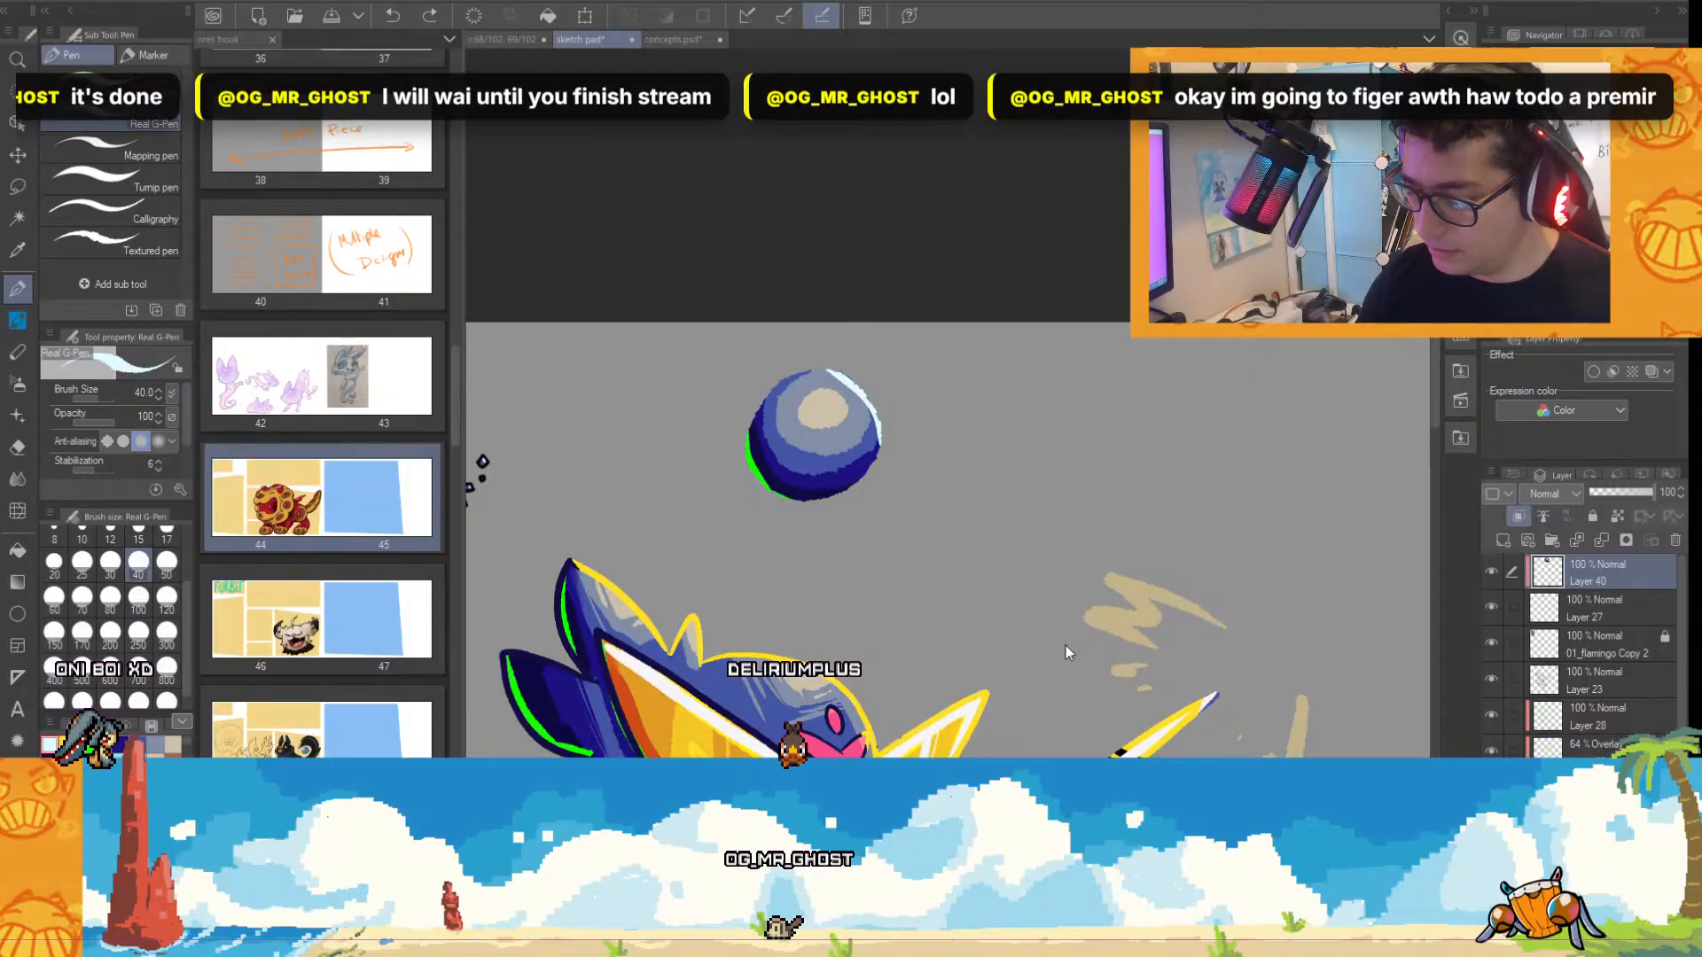
{"action": "scroll", "coordinate": [910, 461], "scroll_direction": "up", "scroll_amount": 2}
{"action": "scroll", "coordinate": [955, 606], "scroll_direction": "down", "scroll_amount": 2}
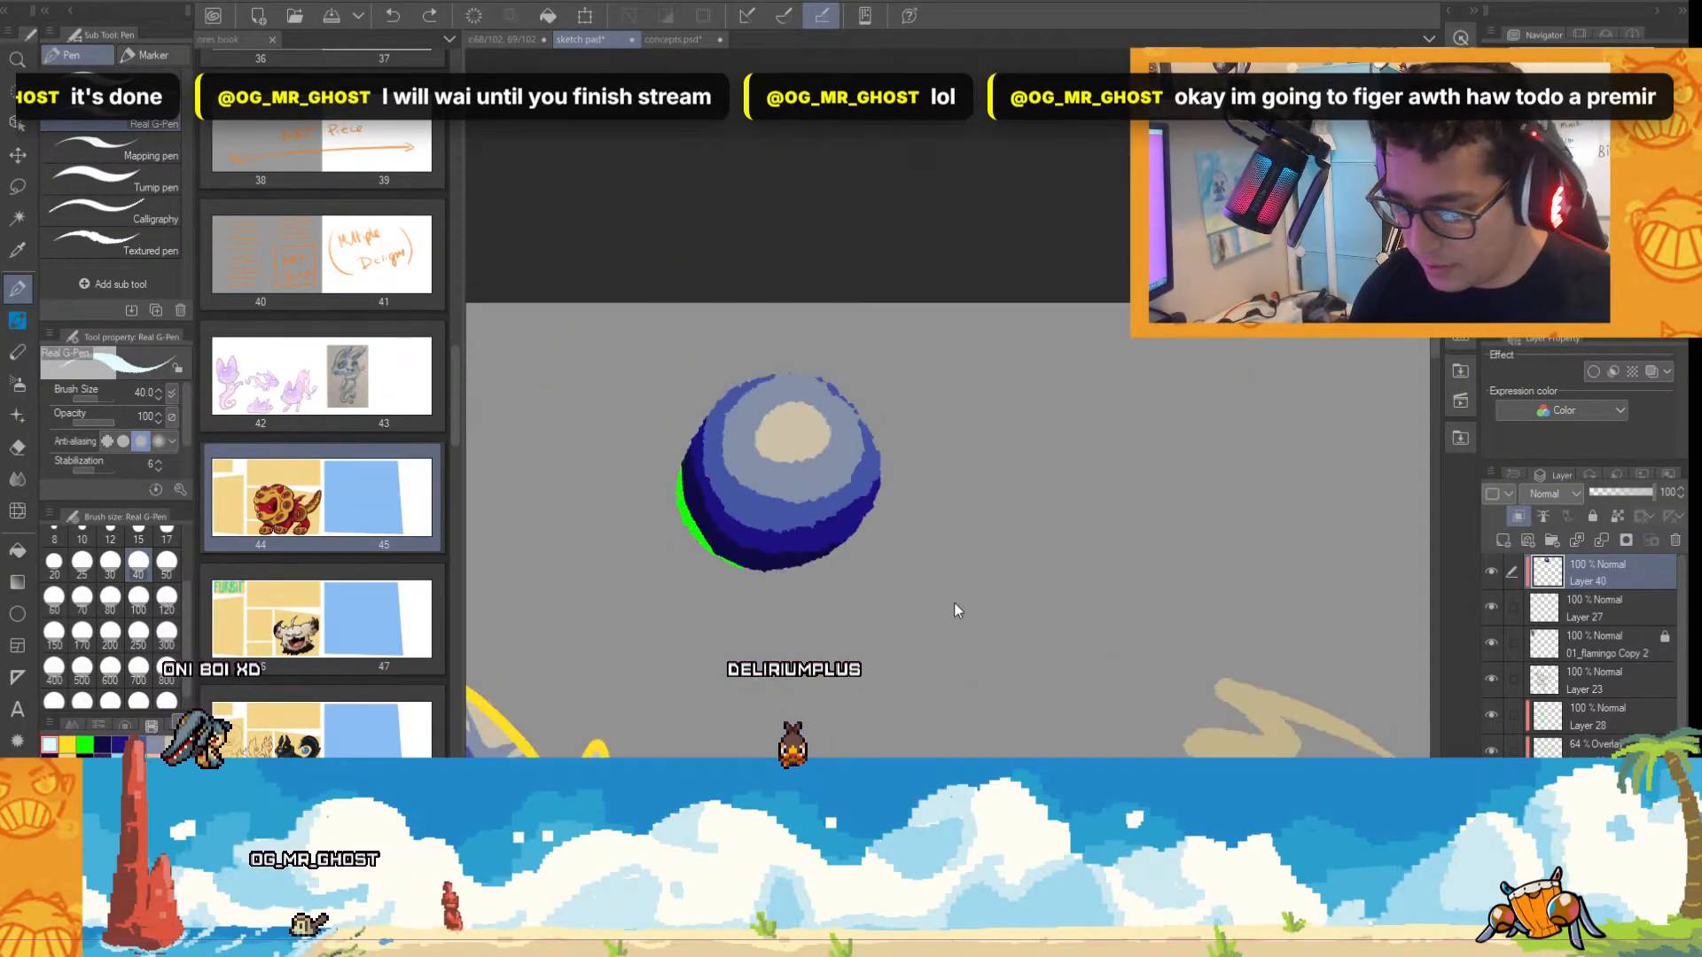
Paint a thin rim light along the sphere's upper-right edge in the yellow sampled from the creature's head outline.
{"action": "left_click", "coordinate": [646, 676], "text": "alt"}
{"action": "scroll", "coordinate": [908, 472], "scroll_direction": "up", "scroll_amount": 2}
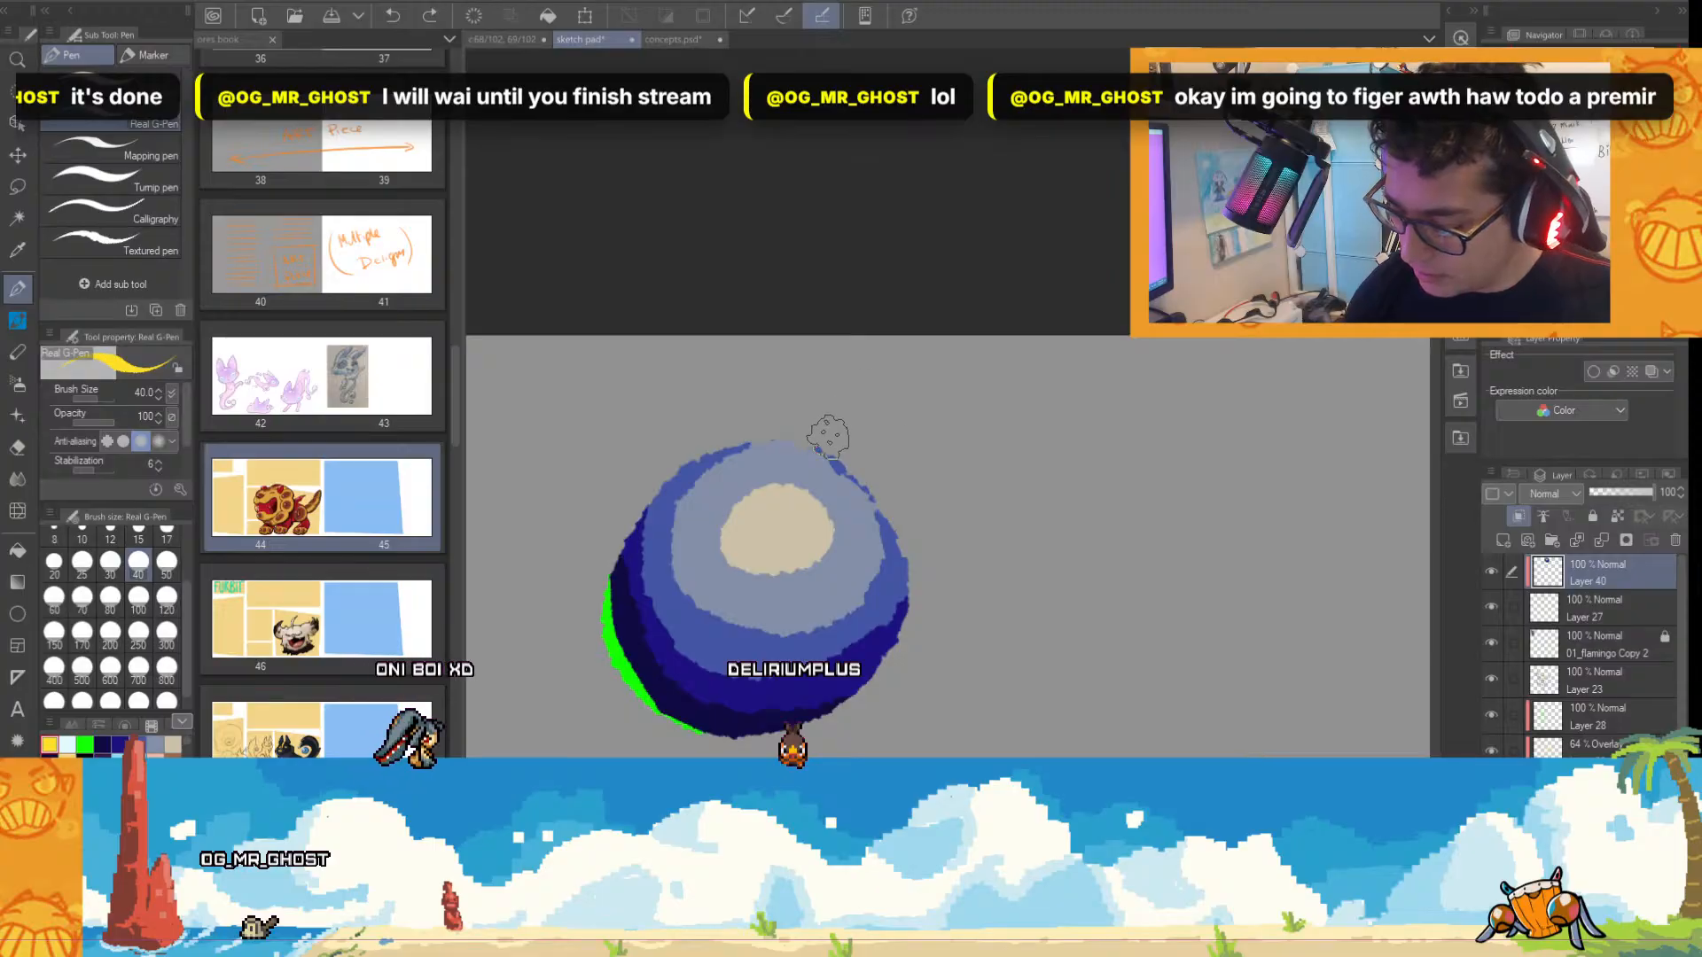
{"action": "left_click_drag", "start_coordinate": [827, 435], "coordinate": [922, 640]}
{"action": "scroll", "coordinate": [904, 707], "scroll_direction": "down", "scroll_amount": 3}
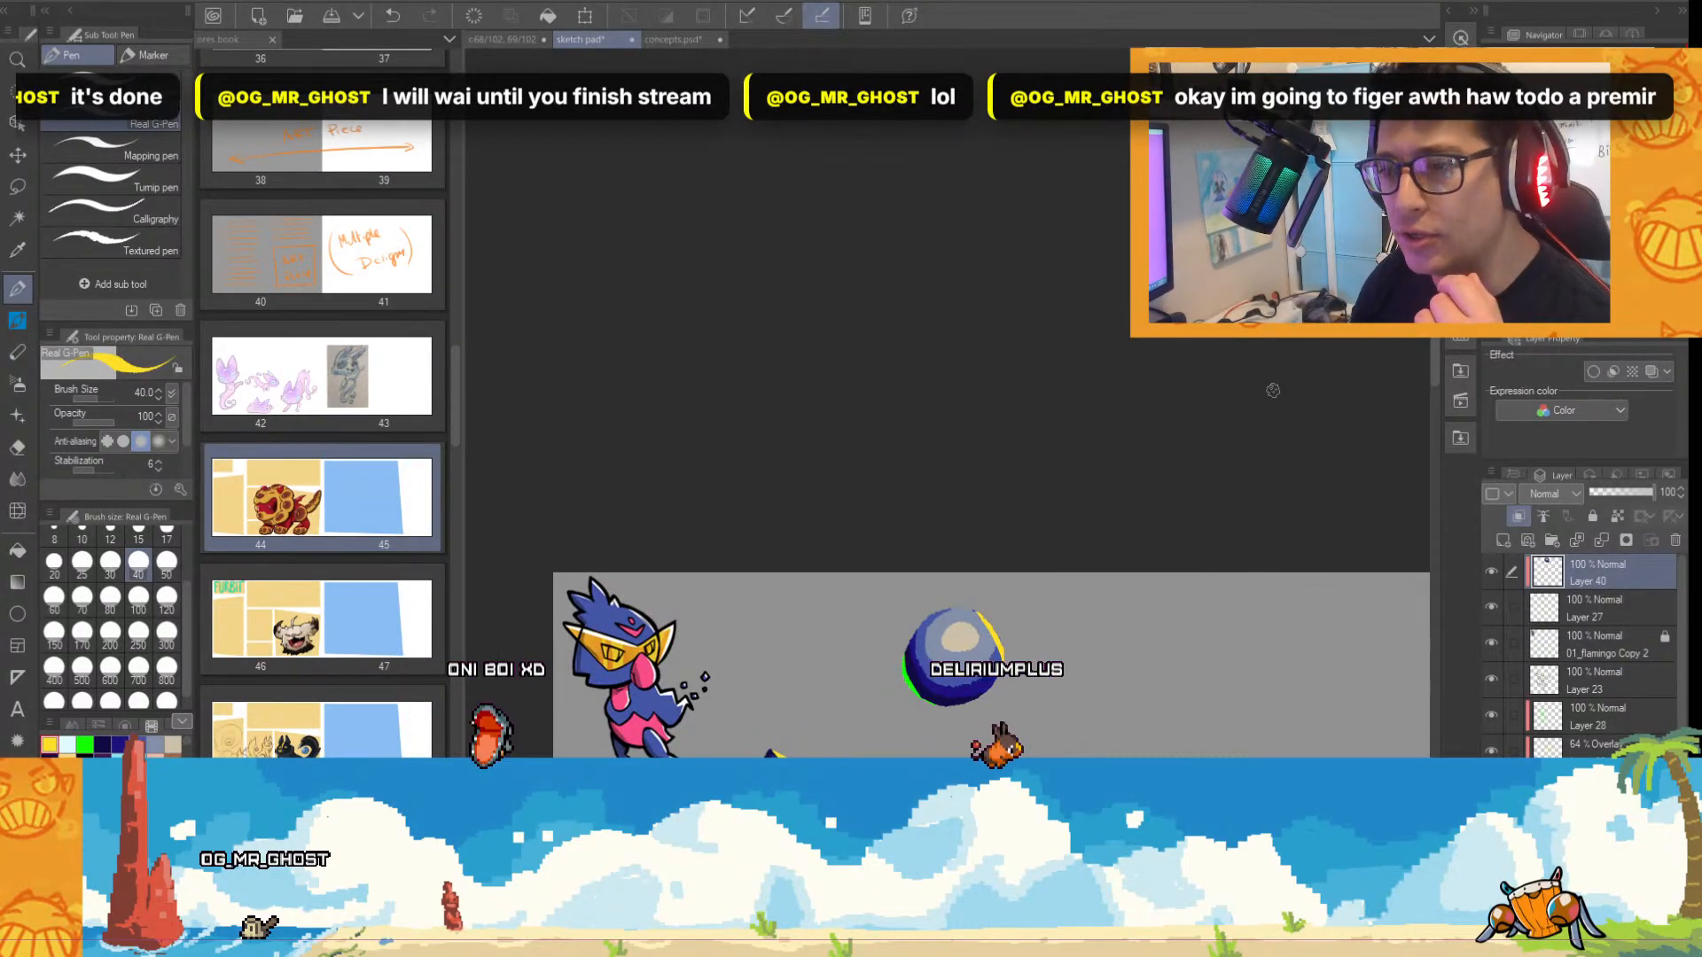
{"action": "left_click_drag", "start_coordinate": [1435, 374], "coordinate": [1419, 503]}
{"action": "scroll", "coordinate": [1361, 421], "scroll_direction": "up", "scroll_amount": 1}
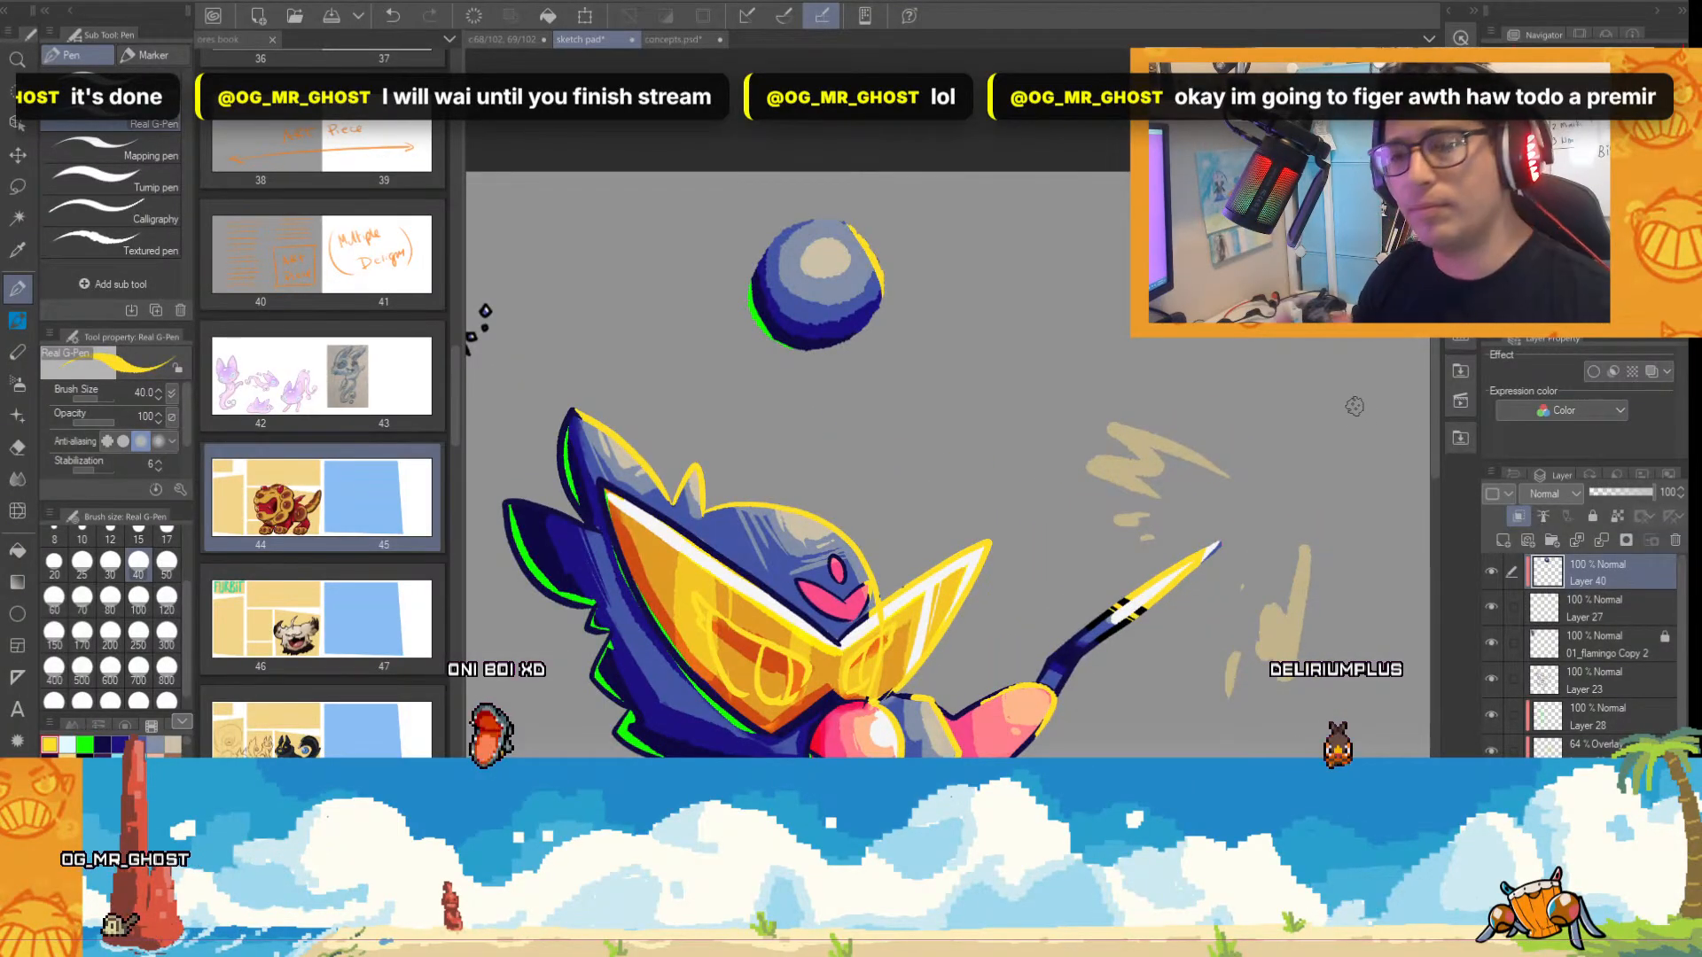